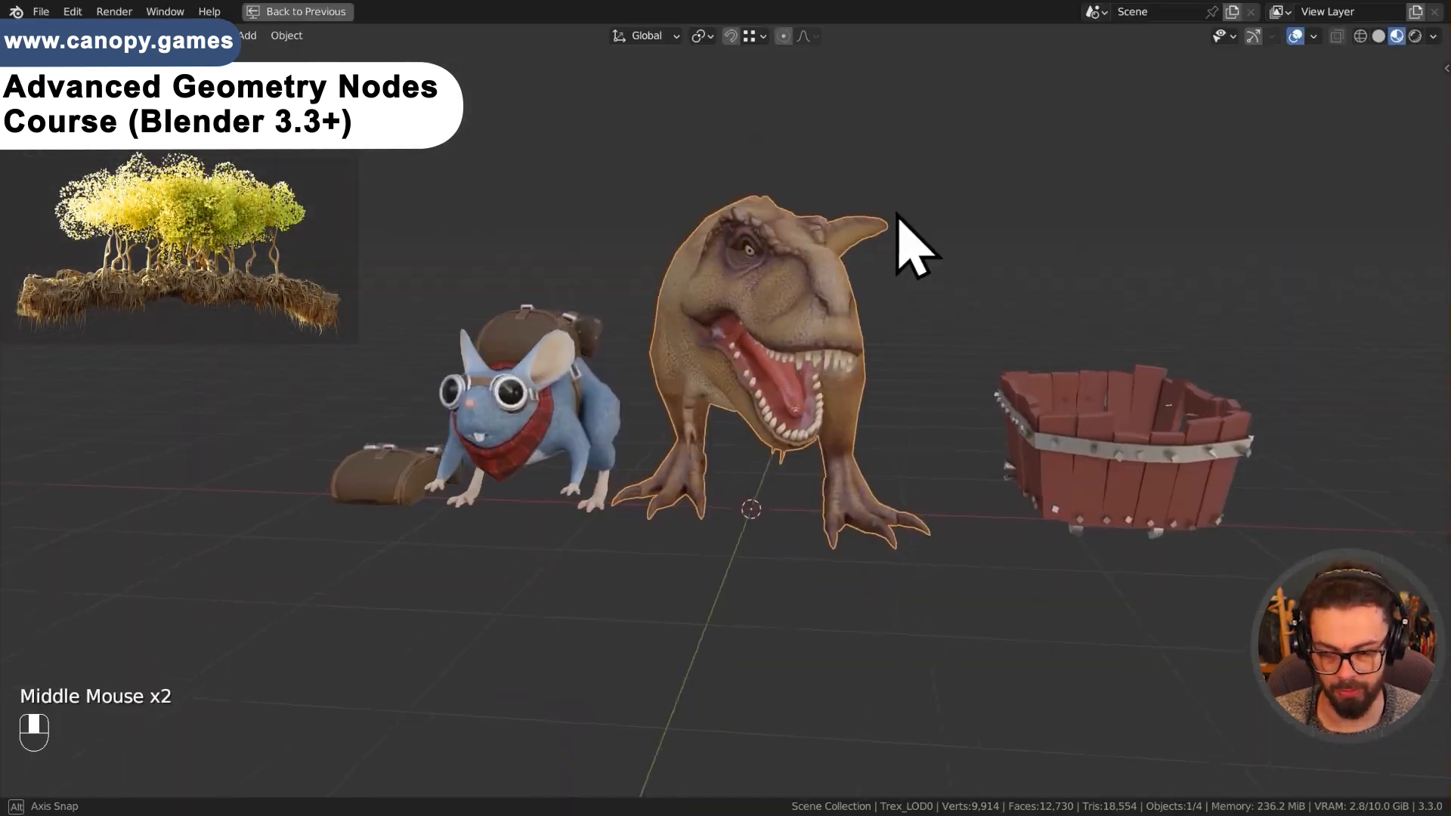
- Orbit around the mouse, T-rex and minecart models, and restore the 3D viewport from its maximized state
{"action": "middle_click_drag", "start_coordinate": [897, 217], "coordinate": [982, 226]}
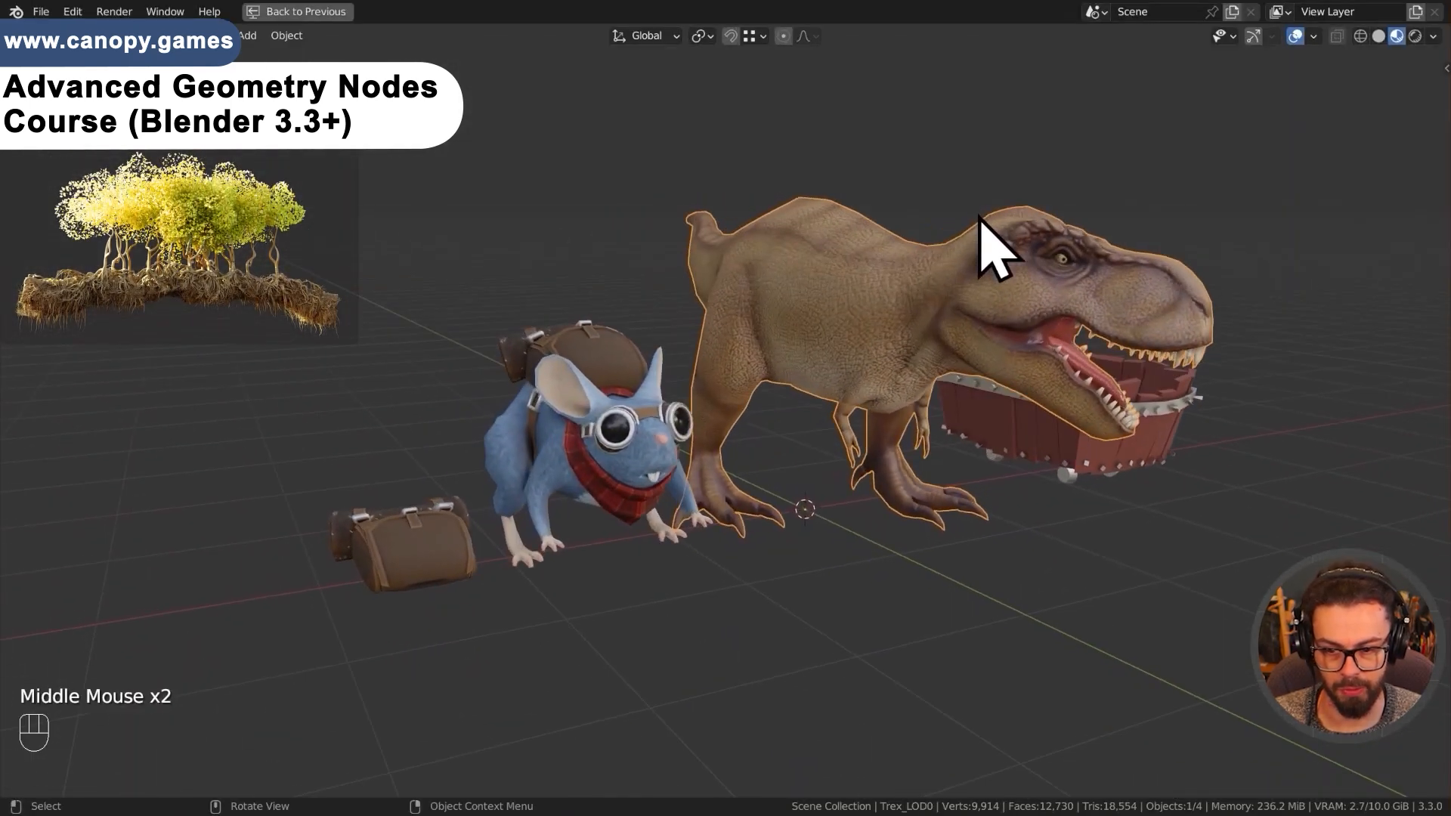
{"action": "middle_click_drag", "start_coordinate": [505, 395], "coordinate": [803, 395]}
{"action": "key", "text": "ctrl+space"}
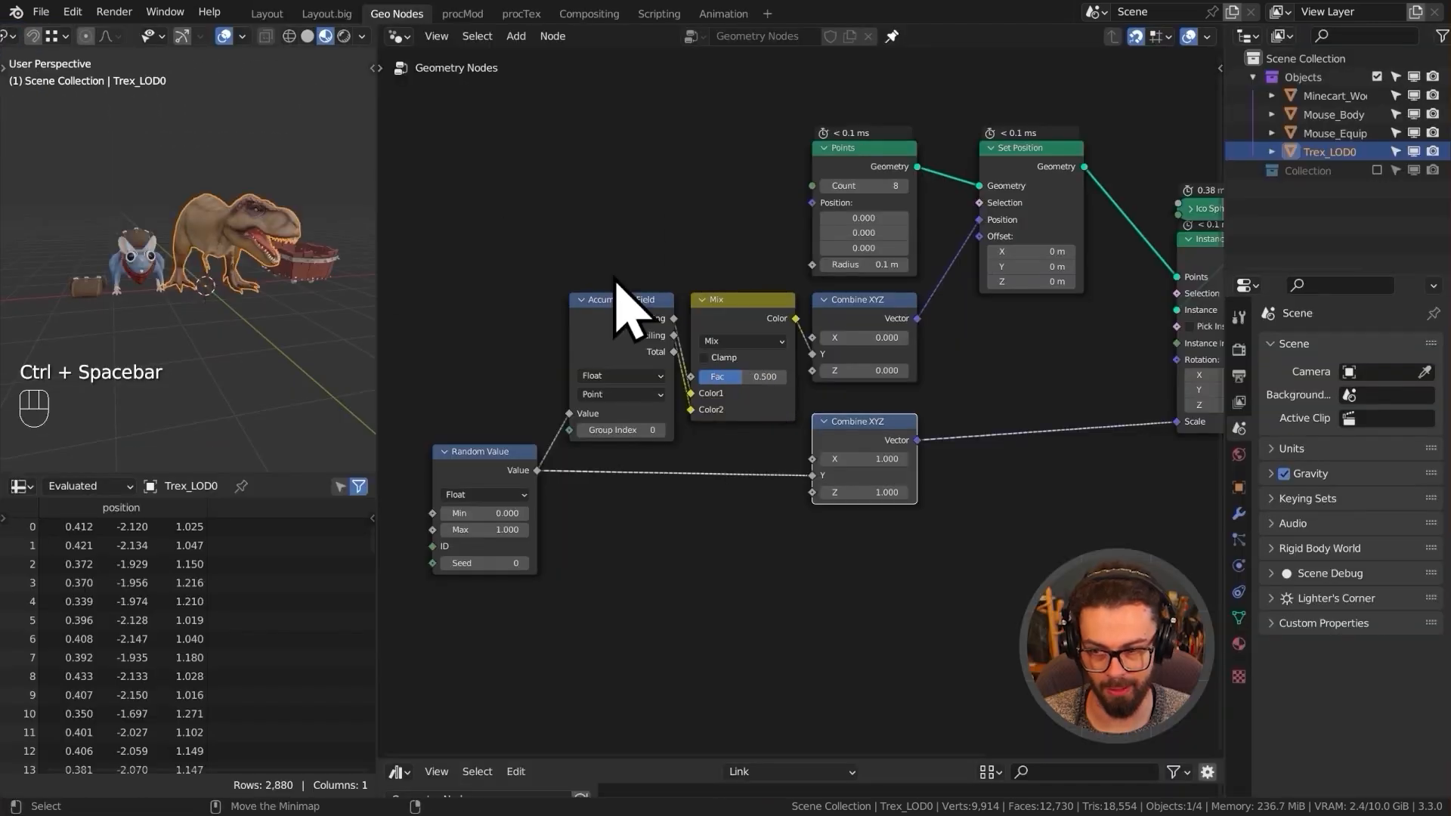
- Exclude the Objects collection, enable Collection, select its Plane and frame it from the top in an enlarged viewport
{"action": "left_click", "coordinate": [1376, 76]}
{"action": "left_click", "coordinate": [1377, 95]}
{"action": "left_click", "coordinate": [1322, 114]}
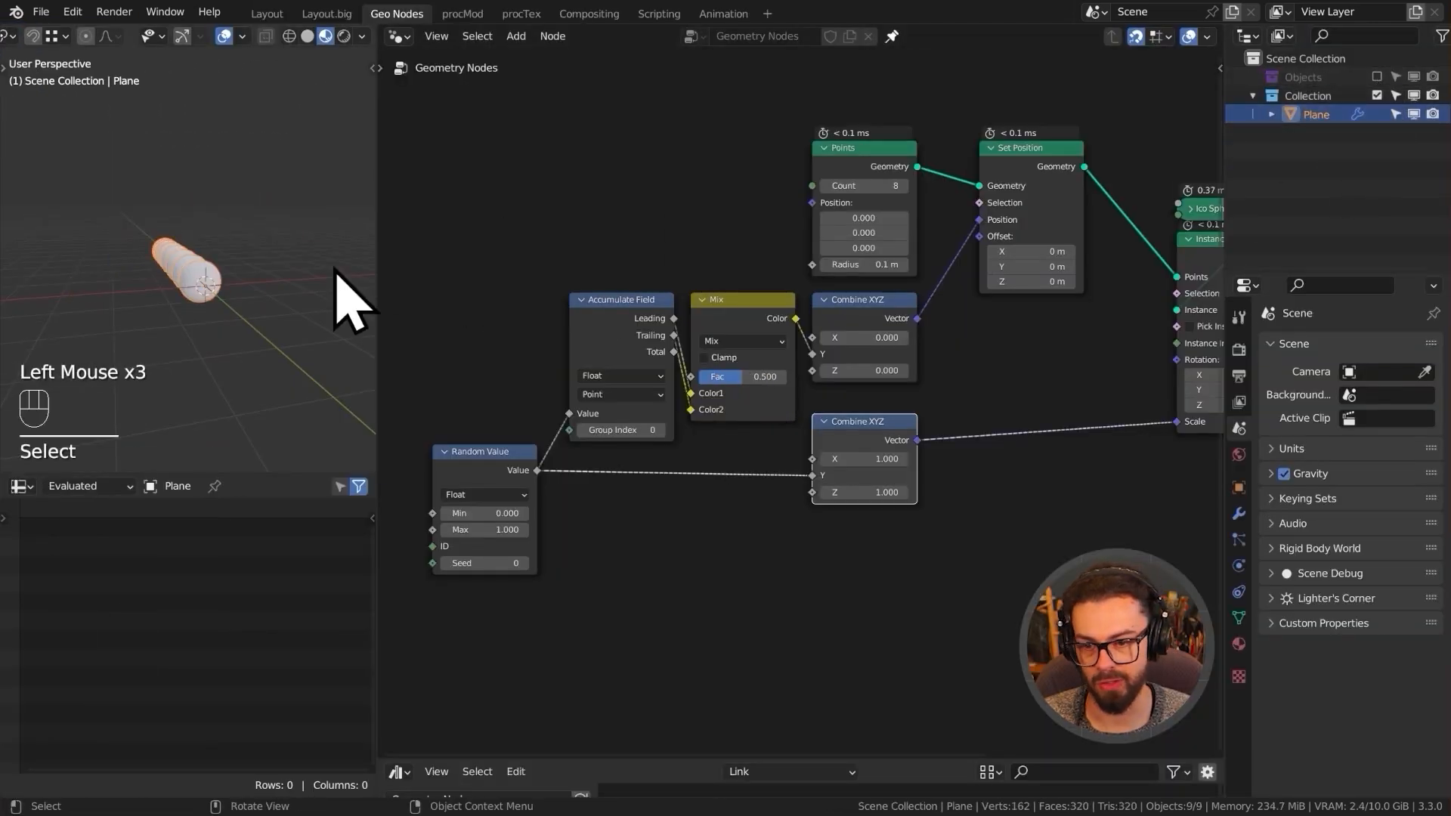
{"action": "middle_click_drag", "start_coordinate": [194, 233], "coordinate": [224, 292]}
{"action": "key", "text": "KP_Decimal"}
{"action": "key", "text": "KP_7"}
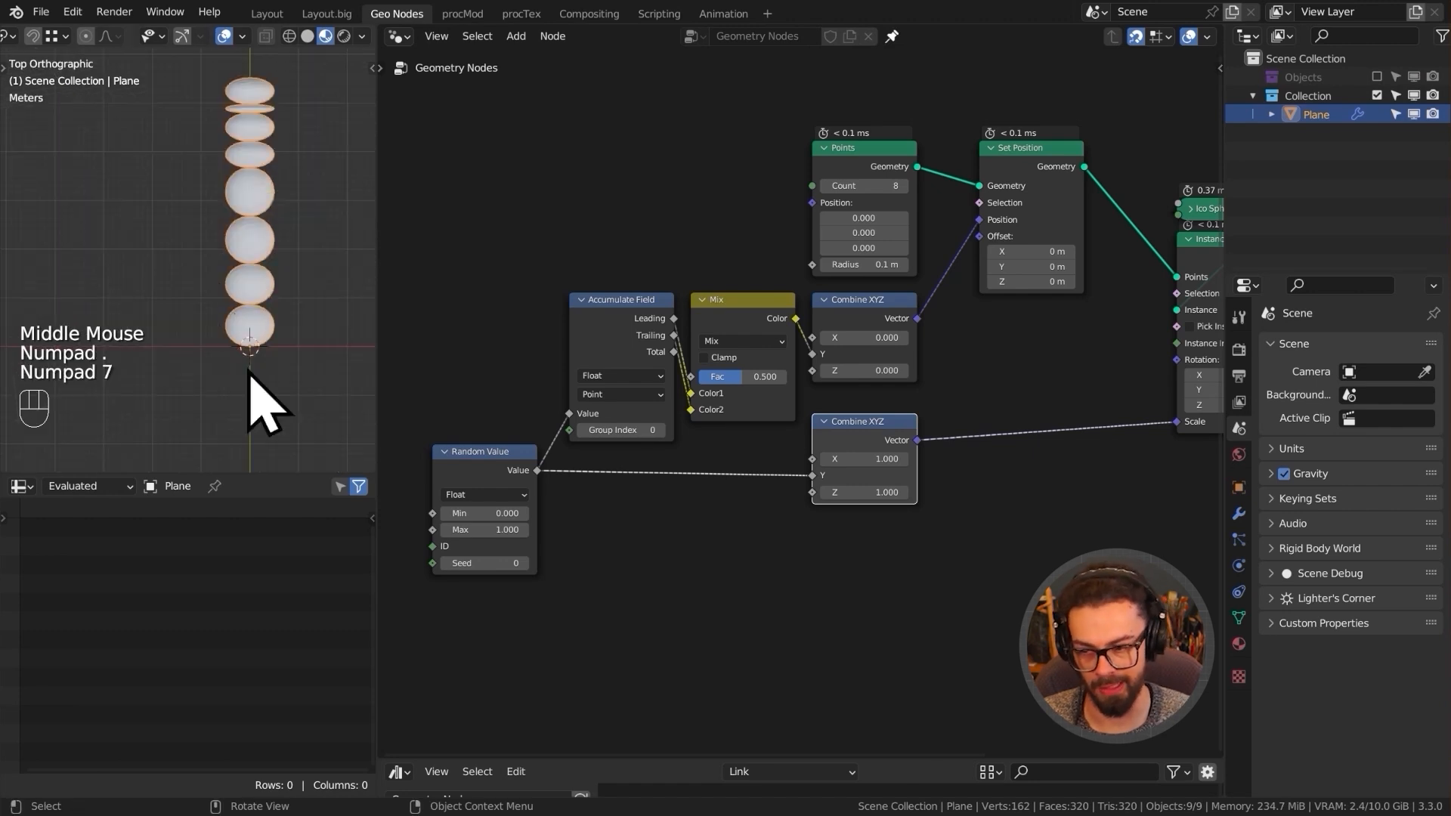
{"action": "left_click_drag", "start_coordinate": [279, 475], "coordinate": [278, 669]}
{"action": "middle_click_drag", "start_coordinate": [284, 483], "coordinate": [263, 547], "text": "shift"}
- Examine how Random Value, Accumulate Field and Mix drive the position and scale of the instanced spheres
{"action": "middle_click_drag", "start_coordinate": [785, 352], "coordinate": [700, 375]}
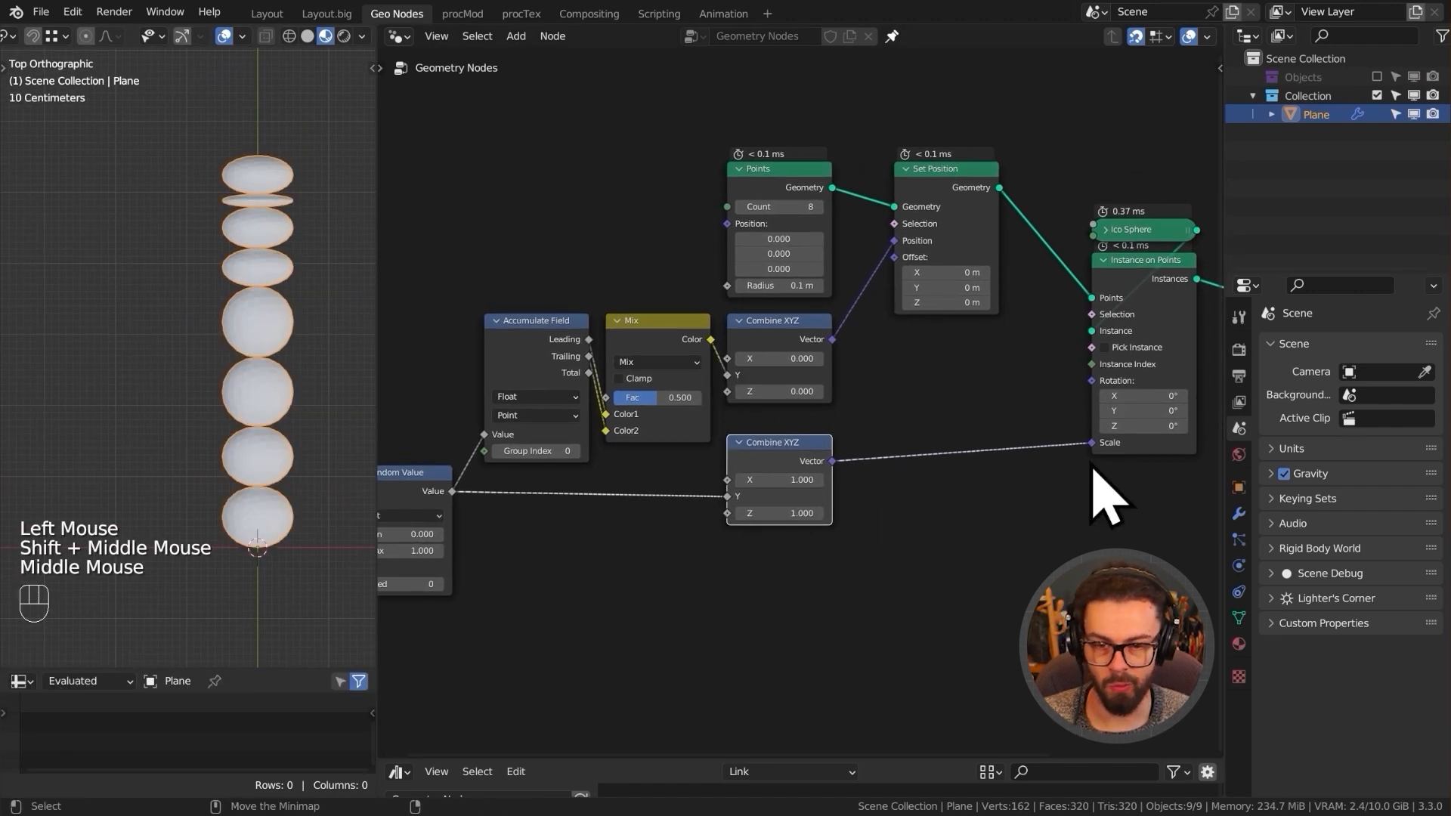
{"action": "middle_click_drag", "start_coordinate": [912, 463], "coordinate": [1025, 440]}
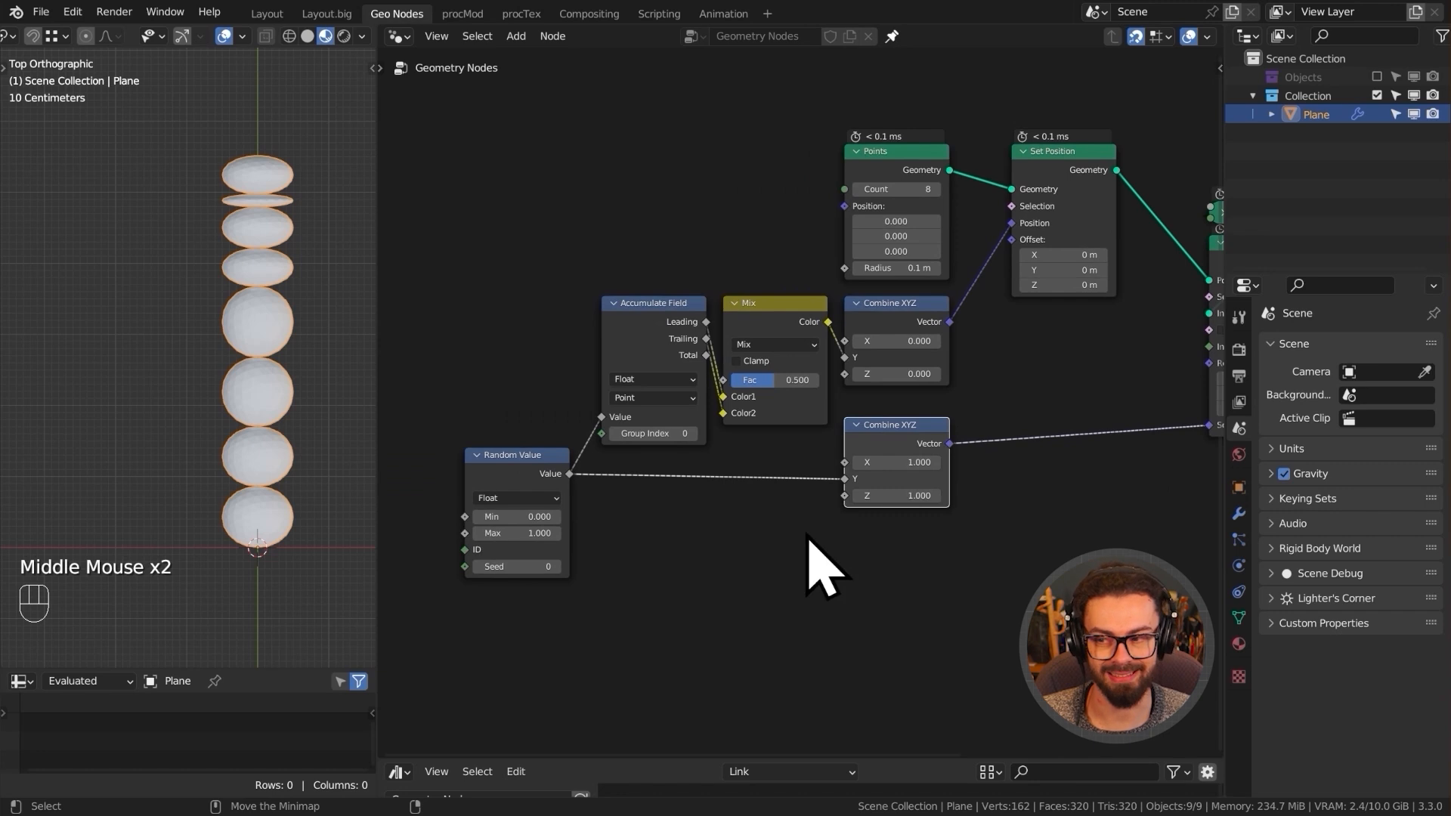
{"action": "scroll", "coordinate": [699, 498], "scroll_direction": "up", "scroll_amount": 1}
{"action": "middle_click_drag", "start_coordinate": [964, 372], "coordinate": [637, 467]}
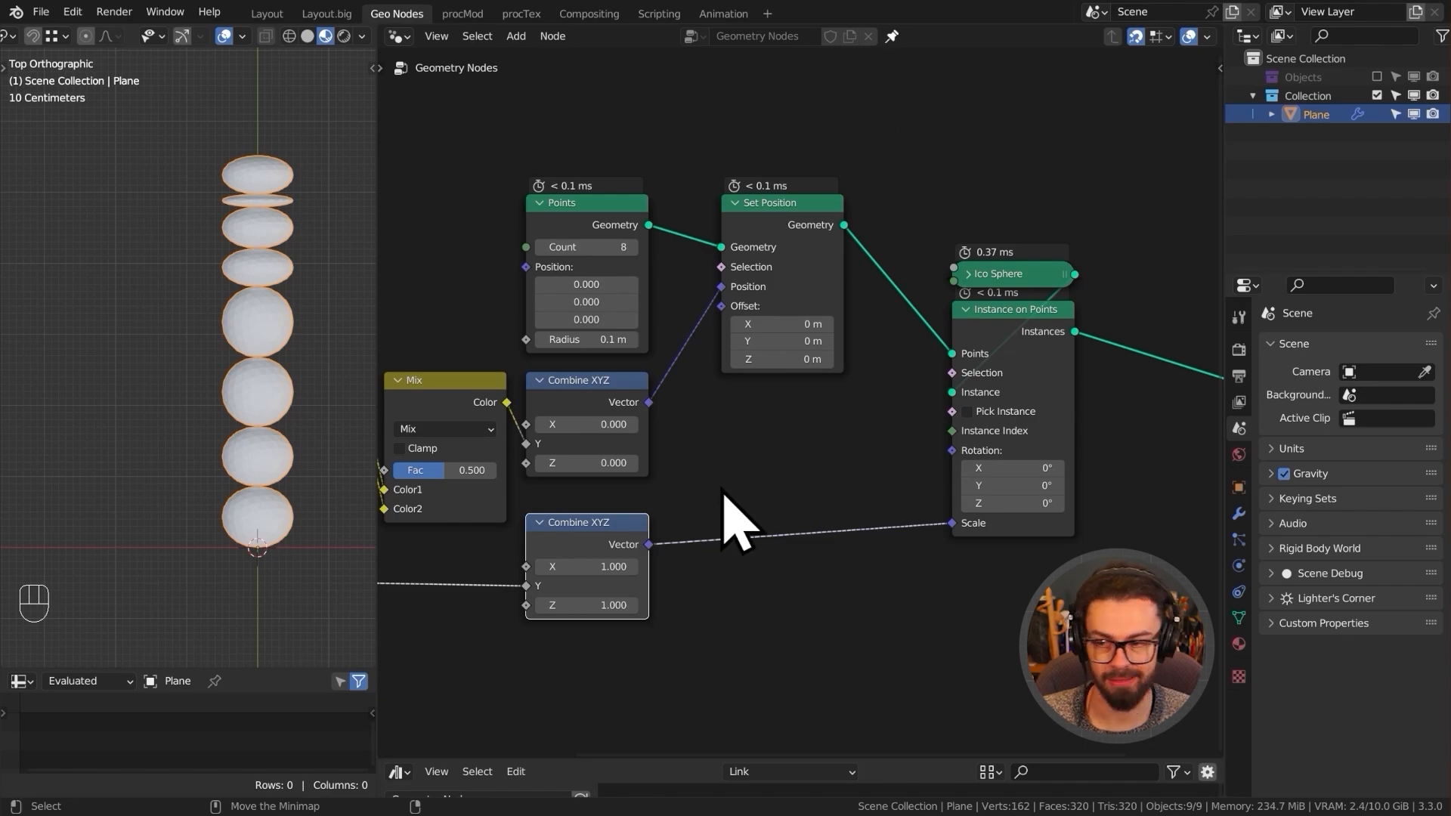
{"action": "middle_click_drag", "start_coordinate": [592, 528], "coordinate": [823, 524]}
{"action": "scroll", "coordinate": [772, 528], "scroll_direction": "up", "scroll_amount": 1}
{"action": "scroll", "coordinate": [706, 503], "scroll_direction": "up", "scroll_amount": 2}
{"action": "middle_click_drag", "start_coordinate": [705, 503], "coordinate": [741, 492]}
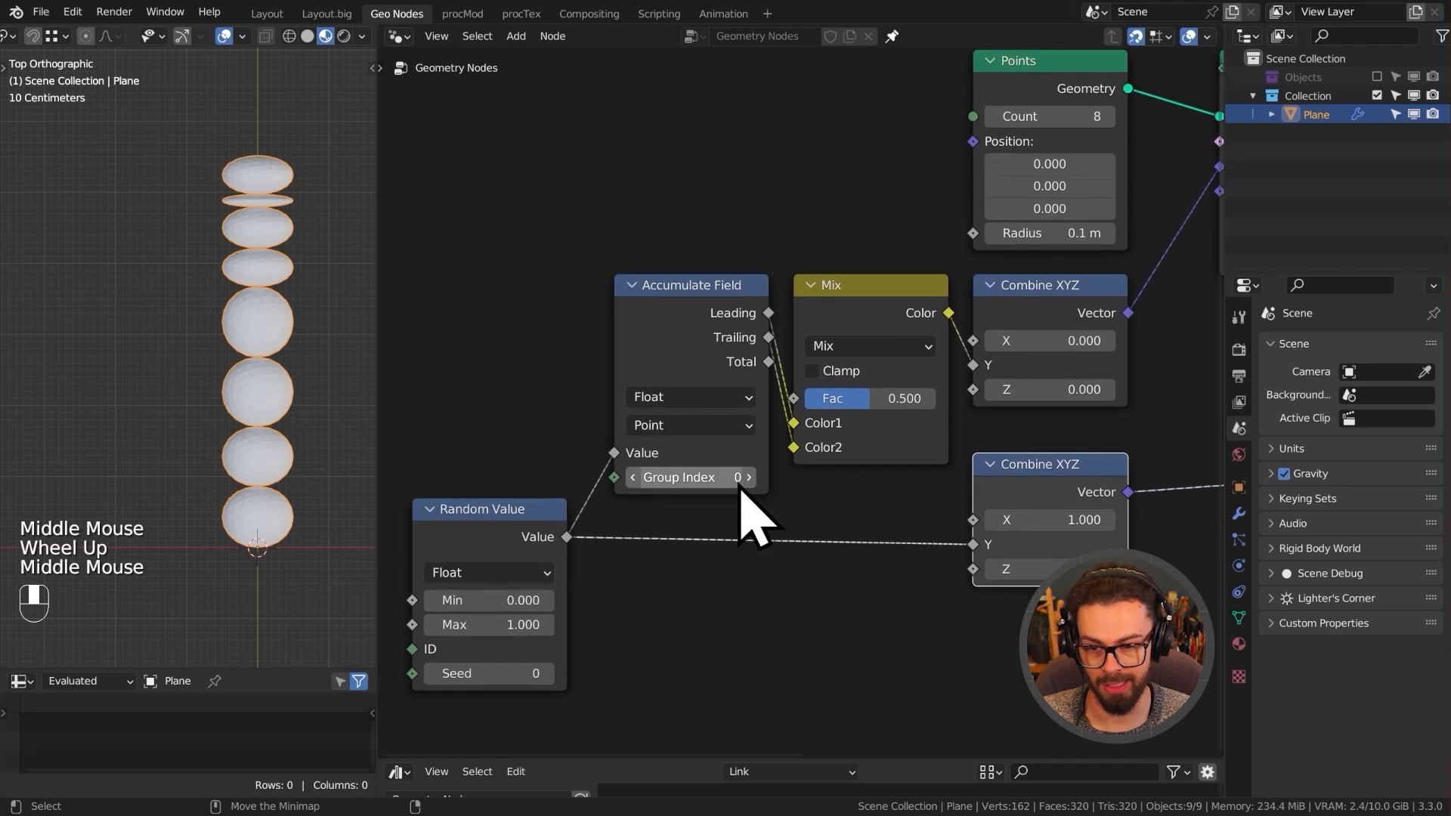
{"action": "mouse_move", "coordinate": [840, 300]}
{"action": "left_mouse_down"}
{"action": "mouse_move", "coordinate": [823, 258]}
{"action": "mouse_move", "coordinate": [838, 300]}
{"action": "left_mouse_up"}
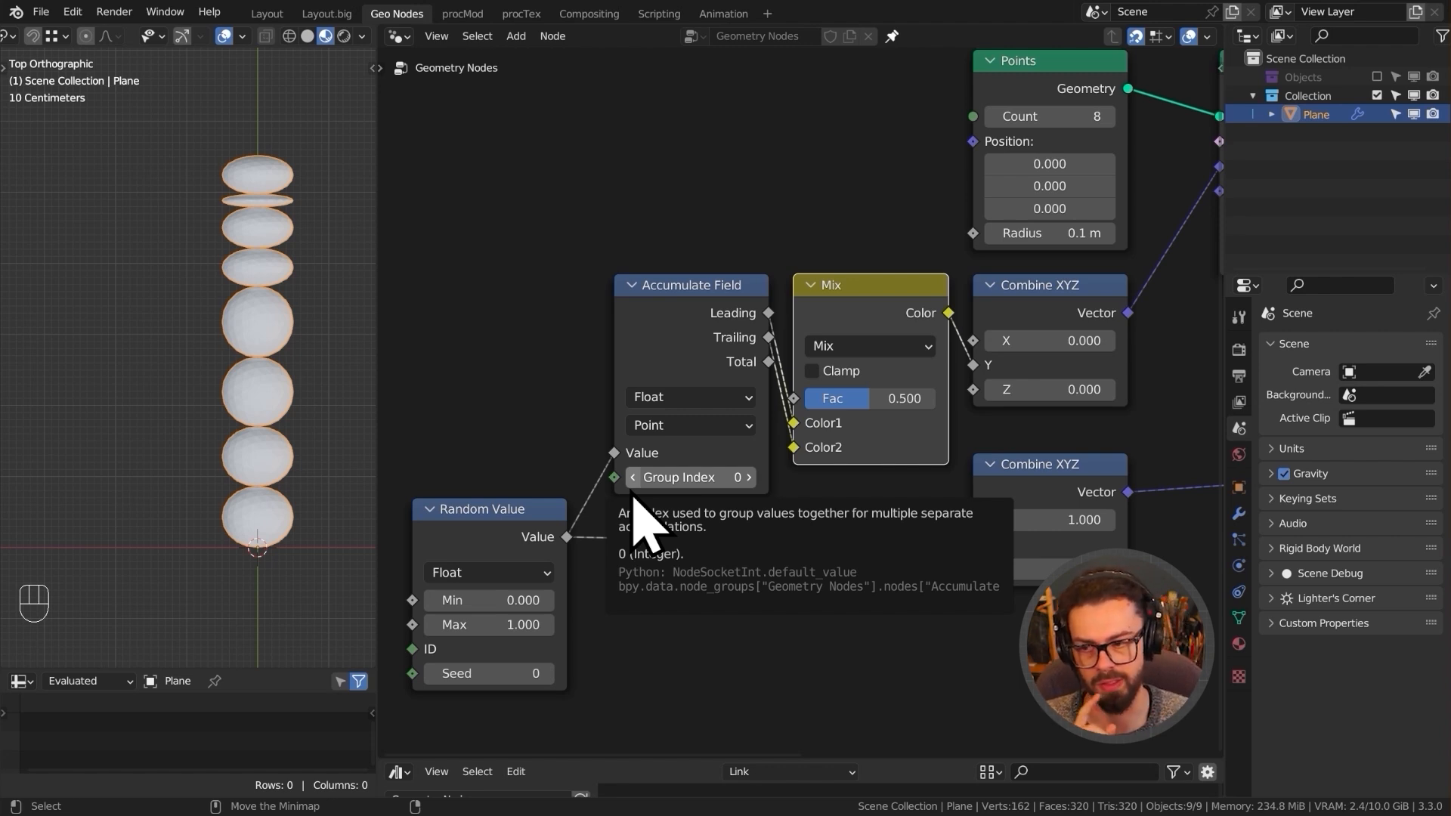
{"action": "left_click_drag", "start_coordinate": [812, 400], "coordinate": [876, 402]}
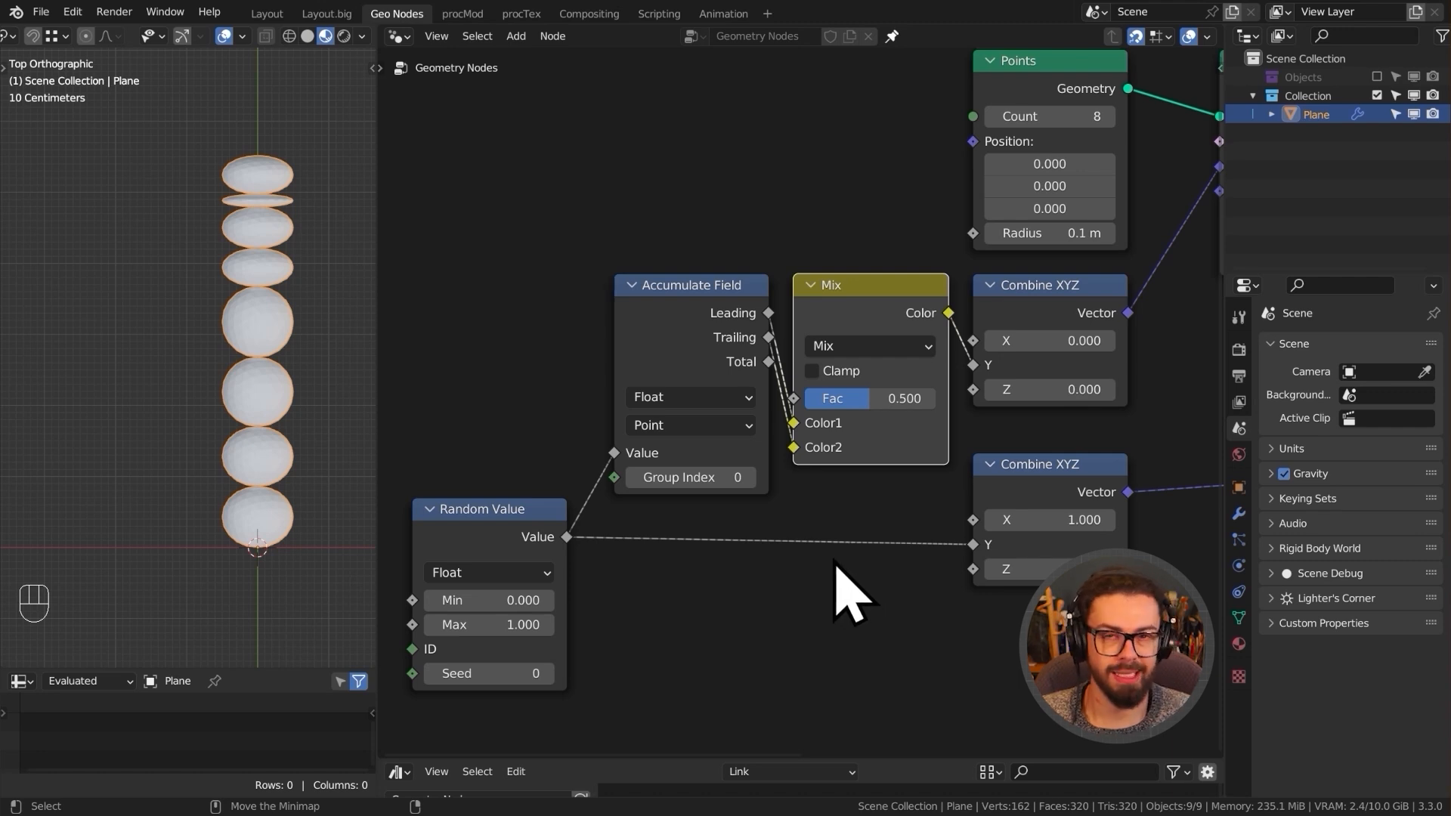
{"action": "middle_click_drag", "start_coordinate": [806, 561], "coordinate": [829, 549]}
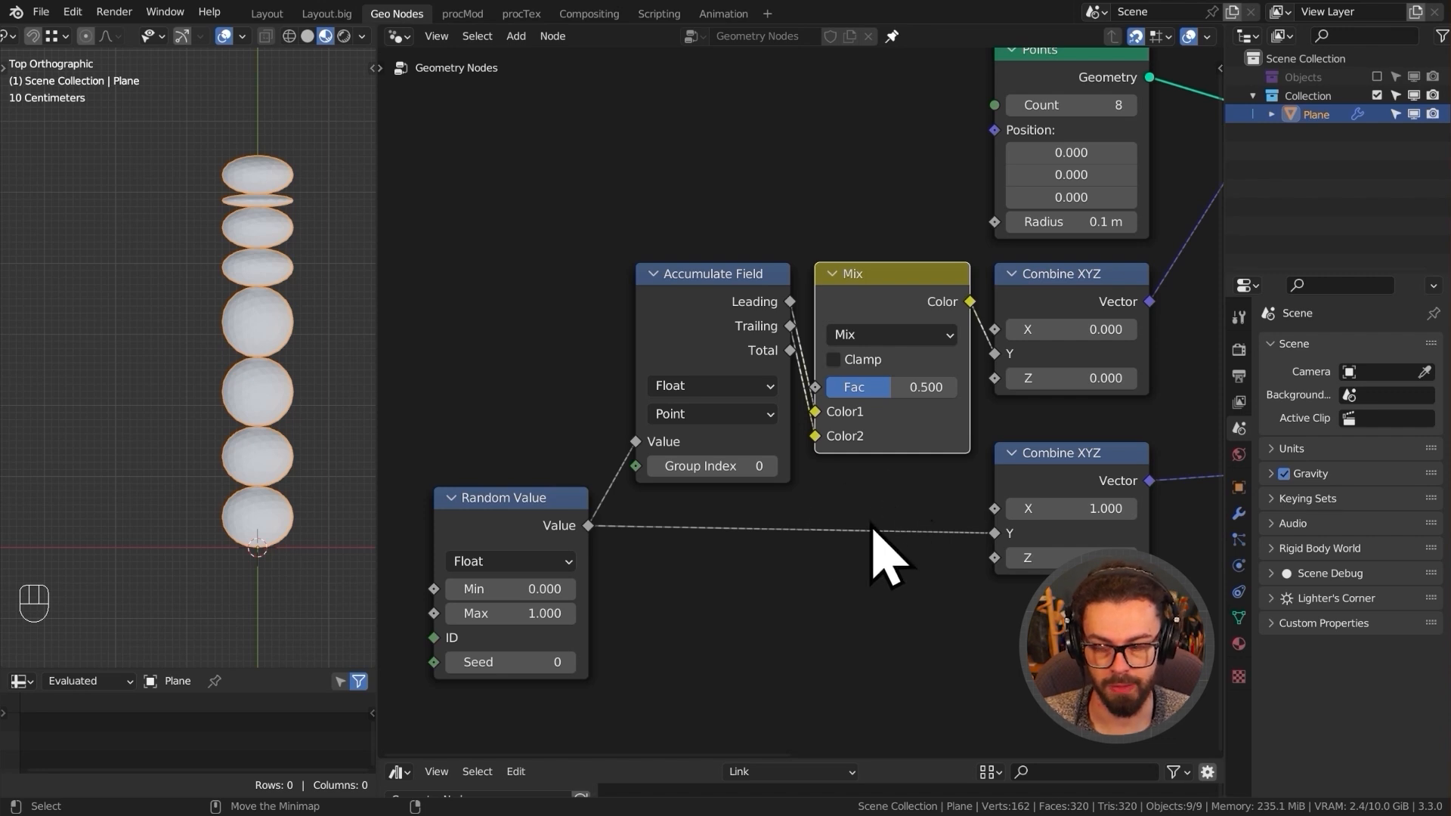
- Delete every node except Group Output and save the file
{"action": "scroll", "coordinate": [853, 540], "scroll_direction": "down", "scroll_amount": 7}
{"action": "mouse_move", "coordinate": [858, 534]}
{"action": "middle_mouse_down"}
{"action": "mouse_move", "coordinate": [819, 485]}
{"action": "mouse_move", "coordinate": [831, 525]}
{"action": "middle_mouse_up"}
{"action": "left_click_drag", "start_coordinate": [579, 205], "coordinate": [1133, 573]}
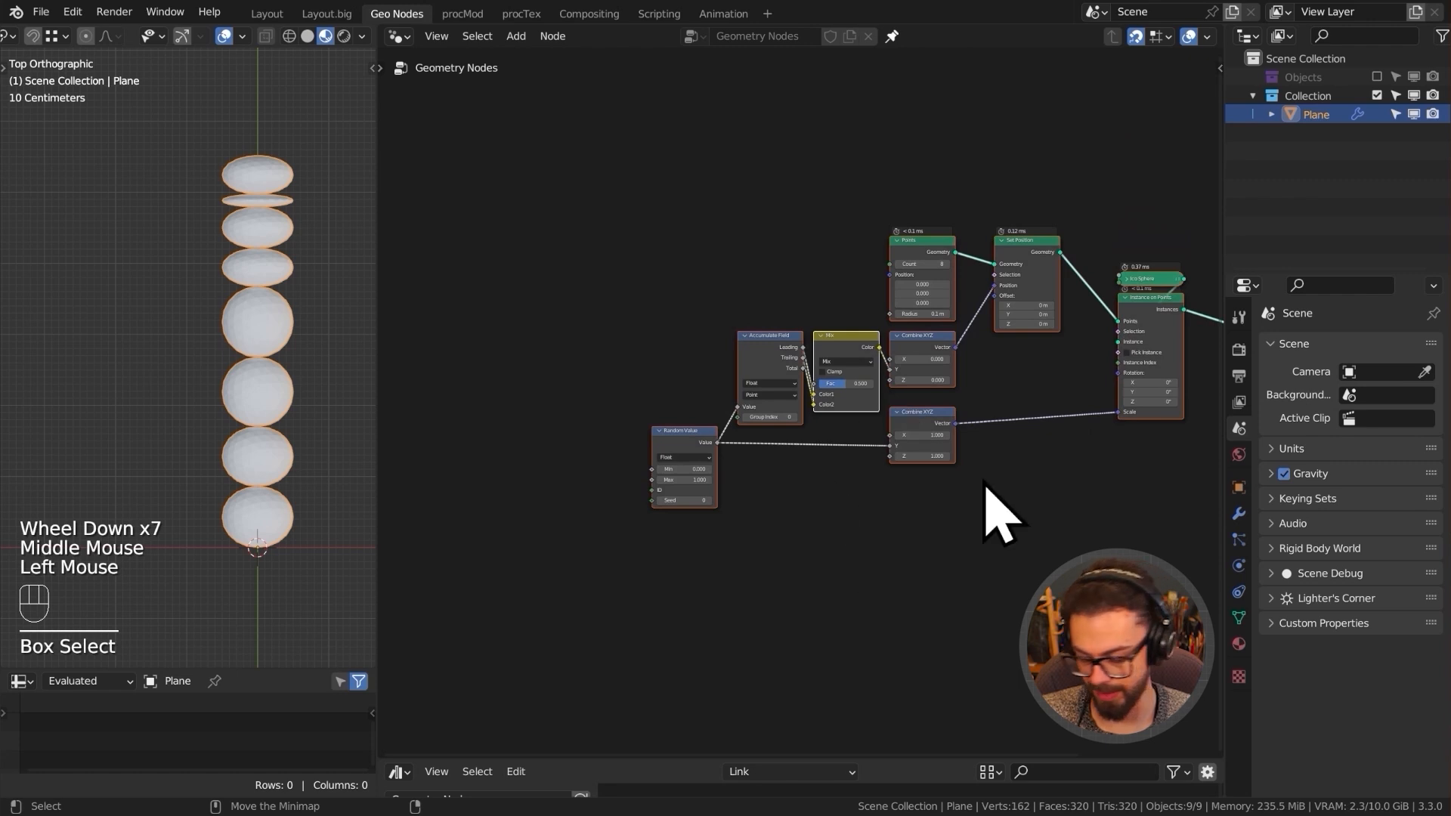
{"action": "key", "text": "x"}
{"action": "middle_click_drag", "start_coordinate": [971, 502], "coordinate": [812, 436]}
{"action": "key", "text": "ctrl+s"}
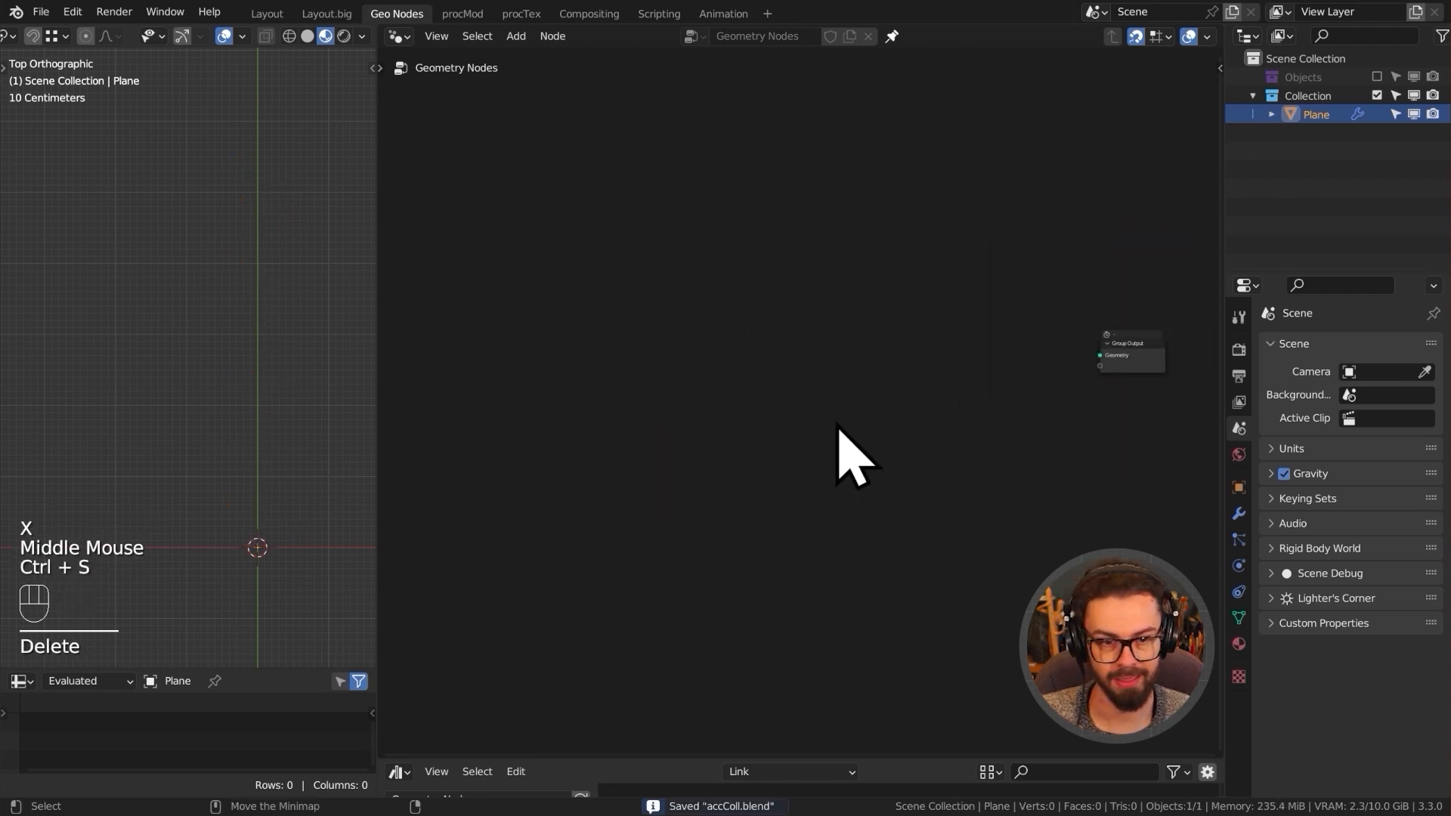
- Add the Objects collection to the node tree as a Collection Info node and connect its geometry to Group Output
{"action": "left_click", "coordinate": [1328, 117]}
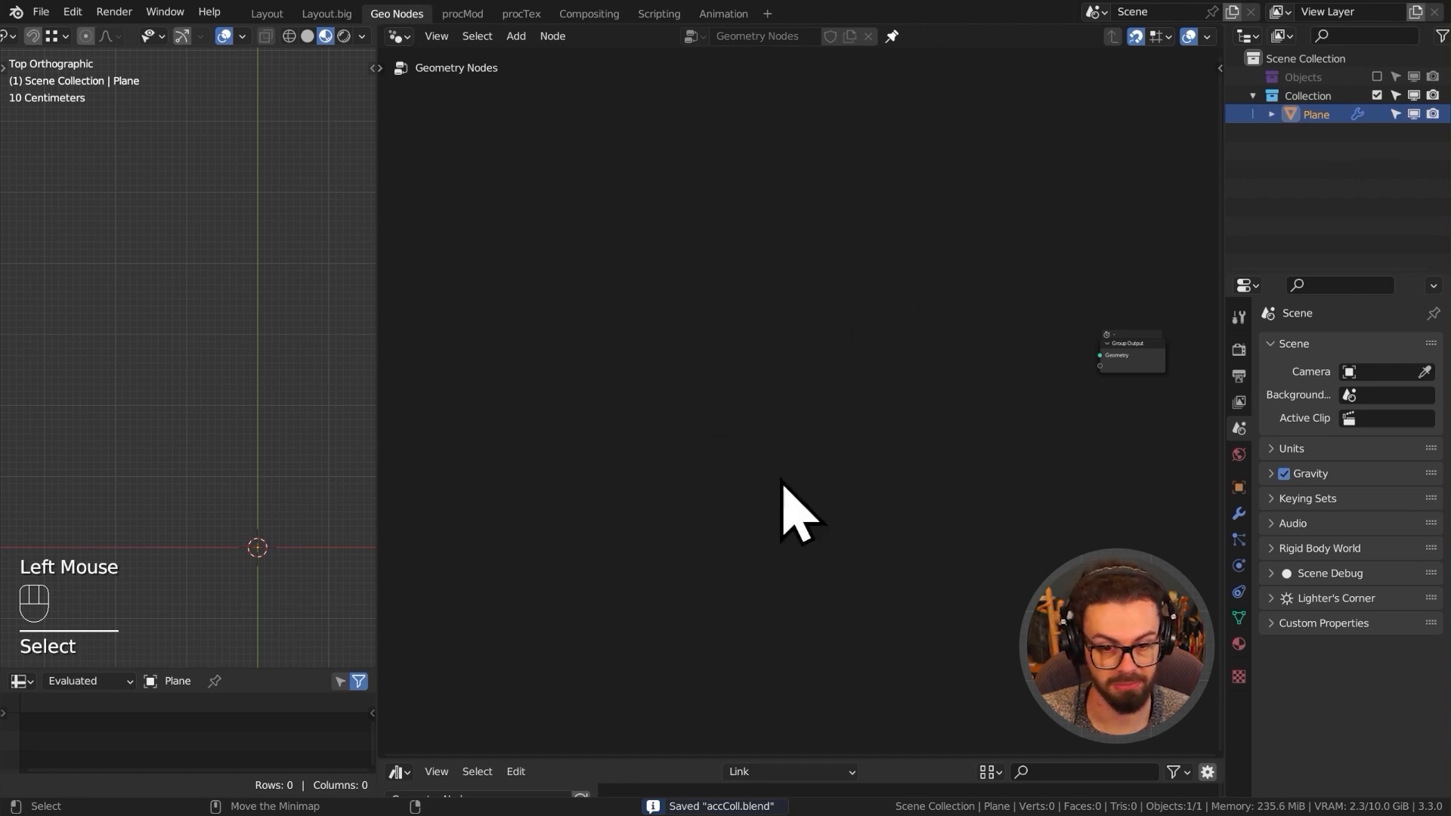
{"action": "middle_click_drag", "start_coordinate": [897, 412], "coordinate": [887, 454]}
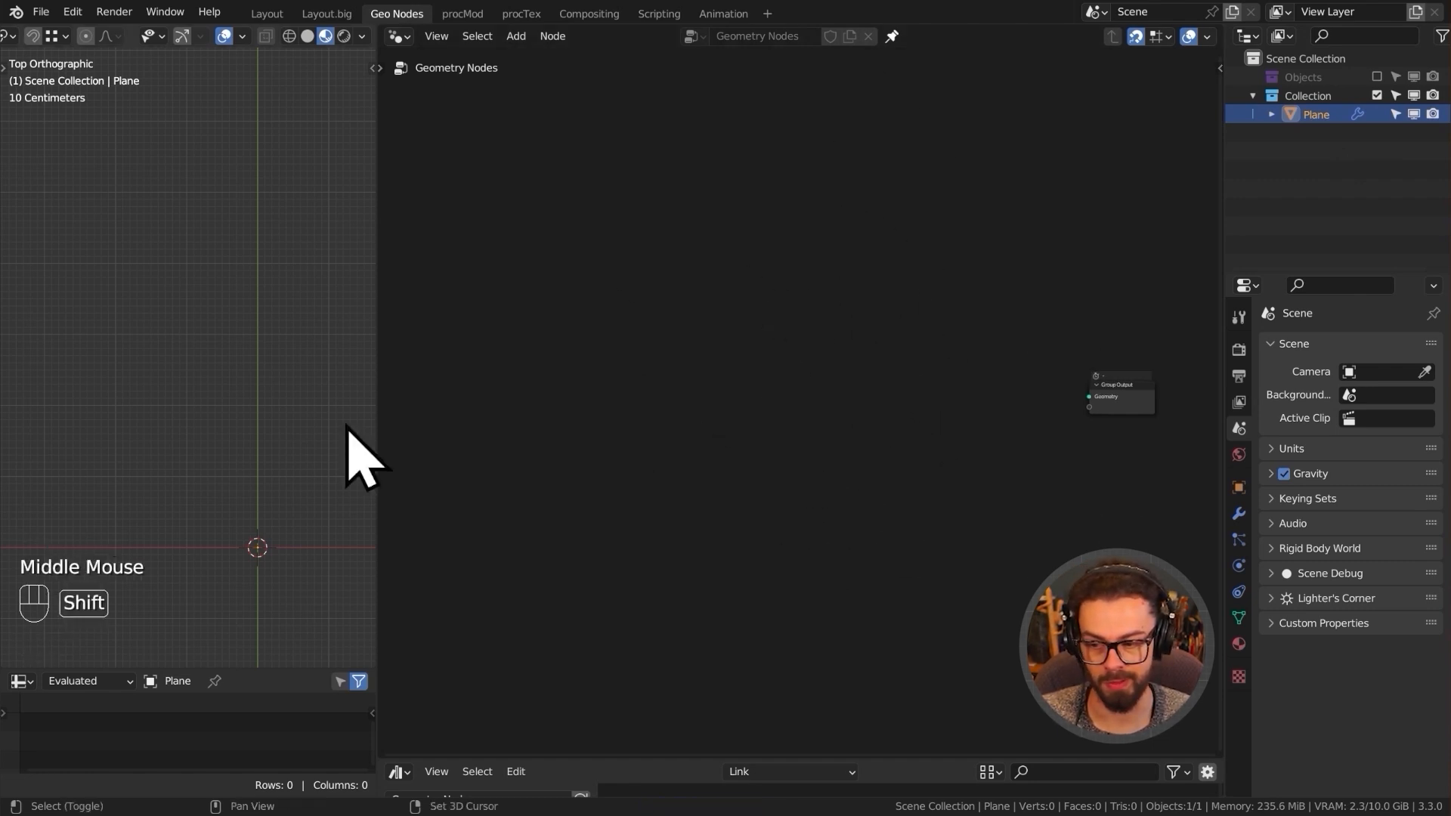
{"action": "middle_click_drag", "start_coordinate": [276, 333], "coordinate": [267, 240], "text": "shift"}
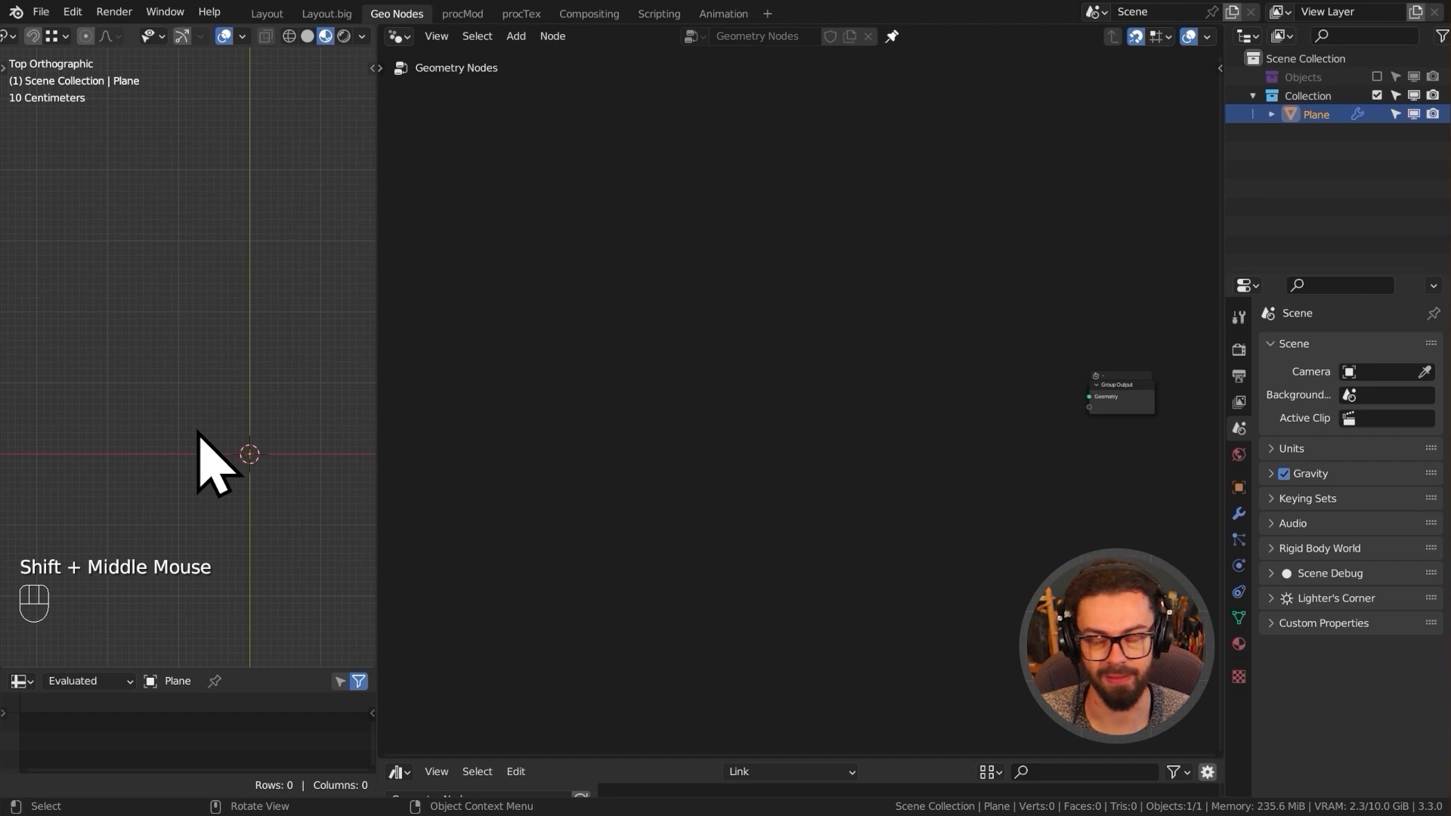
{"action": "left_click_drag", "start_coordinate": [1293, 79], "coordinate": [719, 301]}
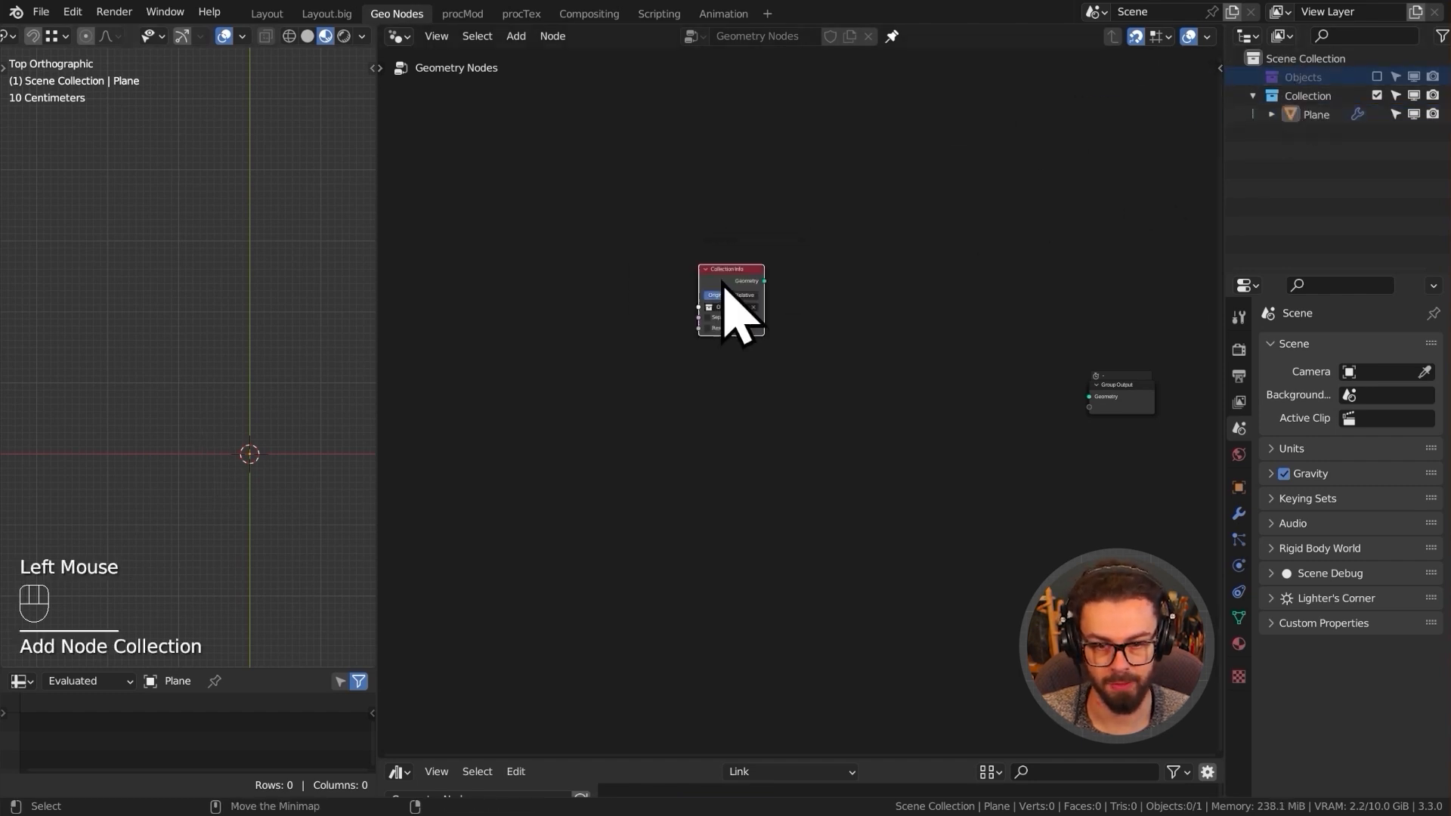
{"action": "scroll", "coordinate": [729, 310], "scroll_direction": "up", "scroll_amount": 2}
{"action": "left_click", "coordinate": [697, 221], "text": "alt+shift"}
{"action": "middle_click_drag", "start_coordinate": [190, 400], "coordinate": [201, 184], "text": "shift"}
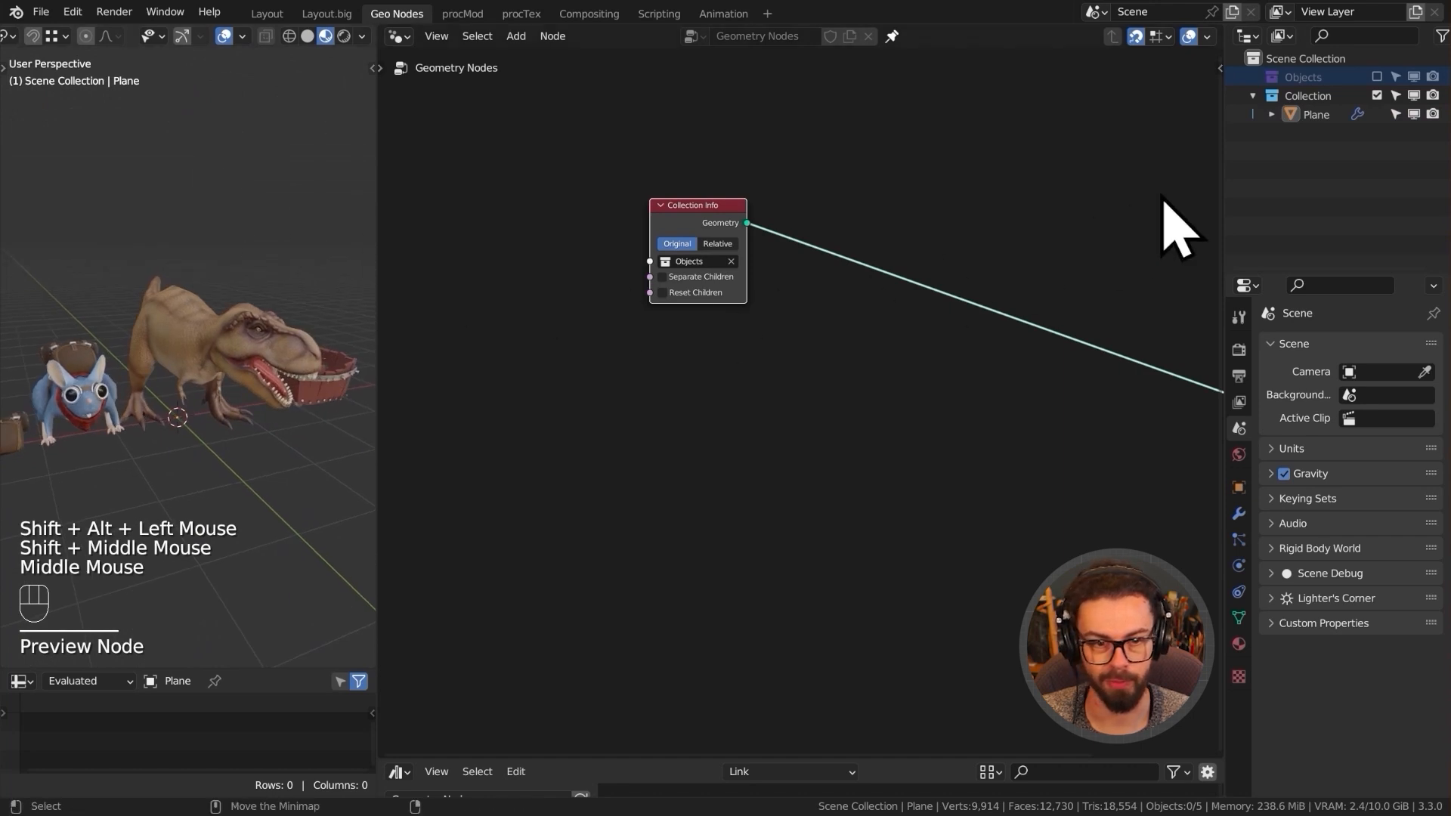
- Wrap the Collection Info node in a node group and return to the parent node tree
{"action": "scroll", "coordinate": [793, 275], "scroll_direction": "up", "scroll_amount": 4}
{"action": "middle_click_drag", "start_coordinate": [793, 280], "coordinate": [906, 340]}
{"action": "left_click", "coordinate": [799, 236]}
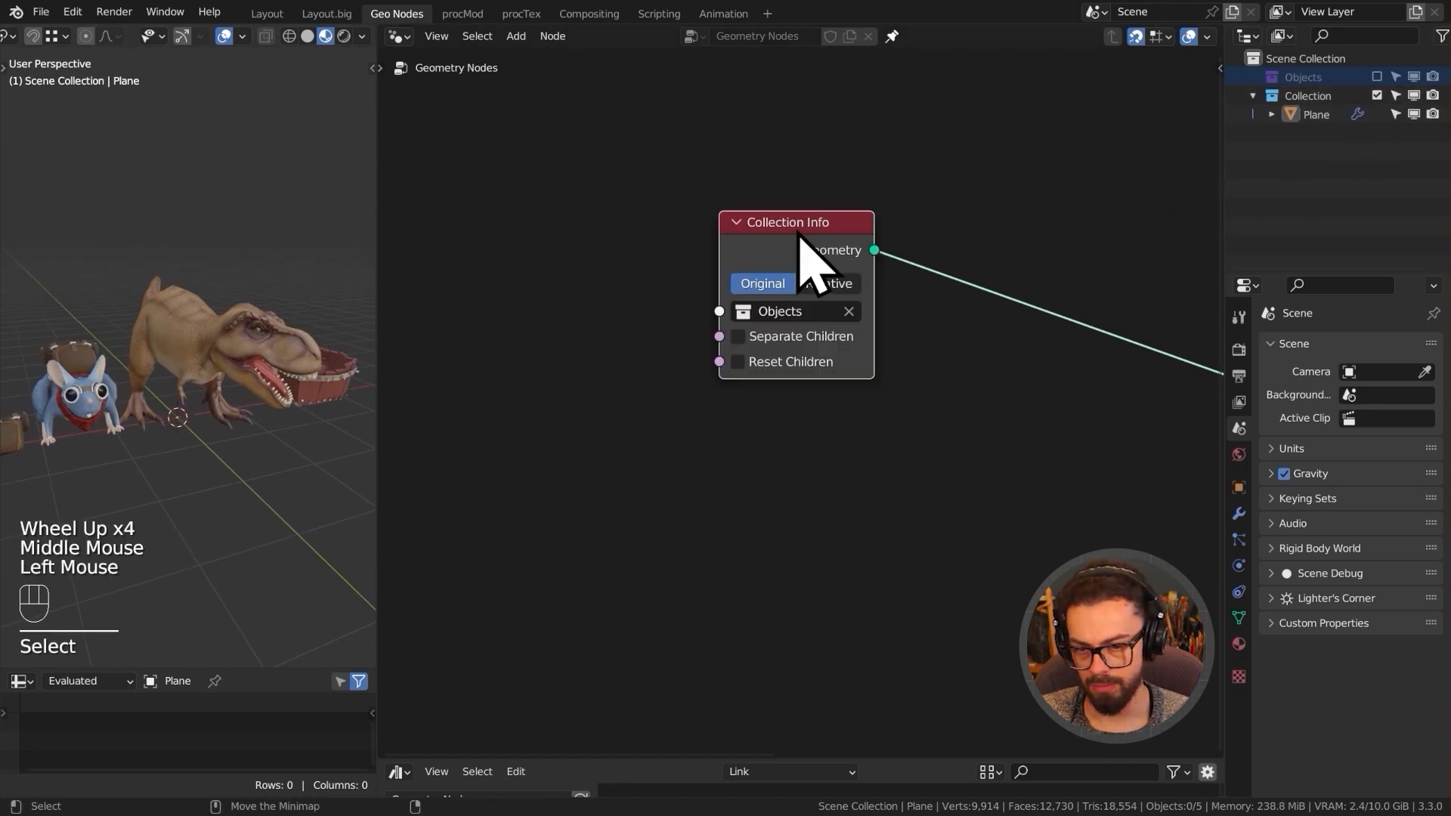
{"action": "key", "text": "ctrl+g"}
{"action": "scroll", "coordinate": [909, 314], "scroll_direction": "down", "scroll_amount": 2}
{"action": "middle_click_drag", "start_coordinate": [909, 314], "coordinate": [861, 317]}
{"action": "key", "text": "Tab"}
{"action": "scroll", "coordinate": [831, 332], "scroll_direction": "up", "scroll_amount": 2}
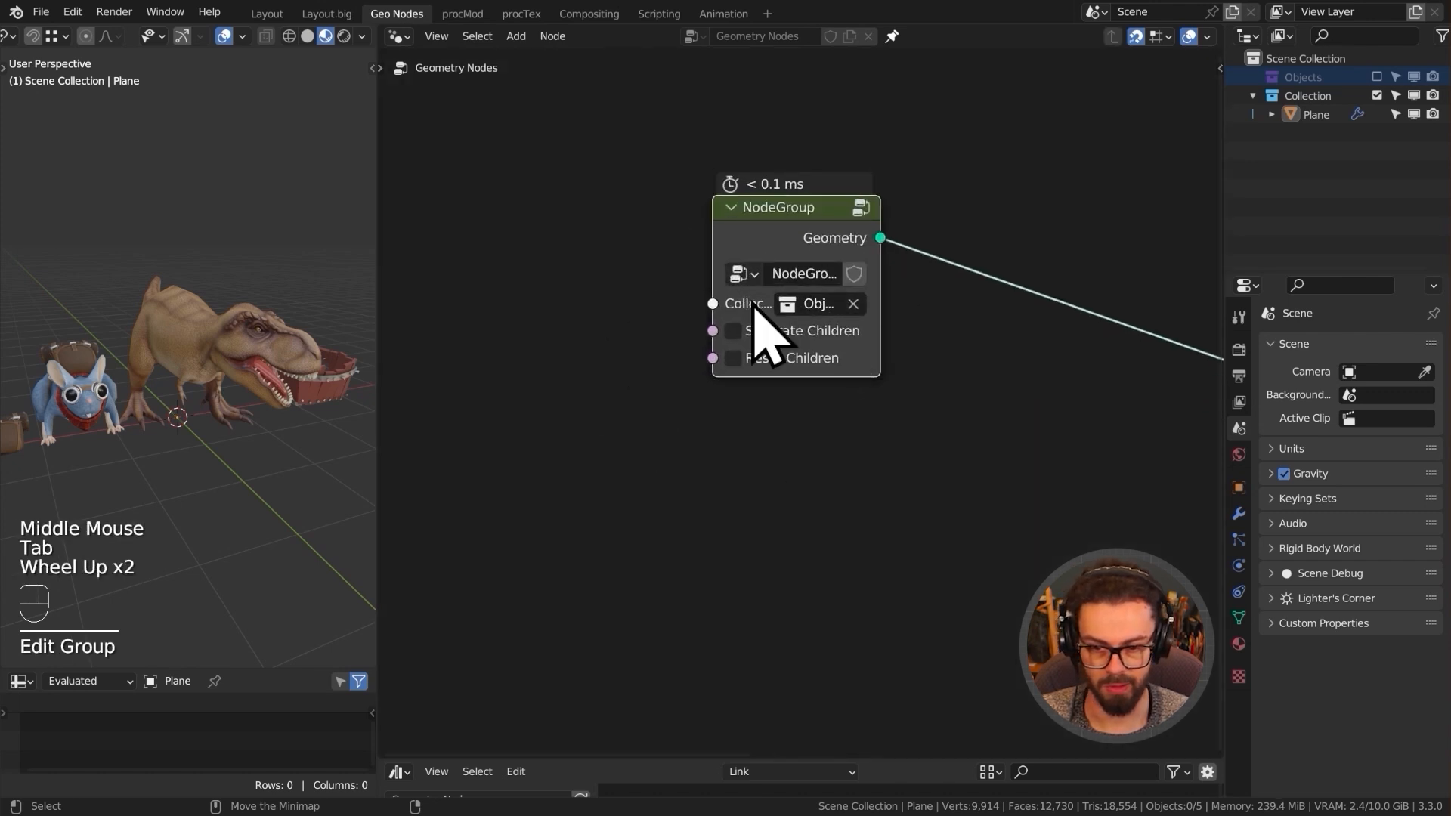
- Widen the group node, name it "Collection Info +" and save the file
{"action": "left_click_drag", "start_coordinate": [881, 272], "coordinate": [975, 272]}
{"action": "left_click", "coordinate": [835, 273]}
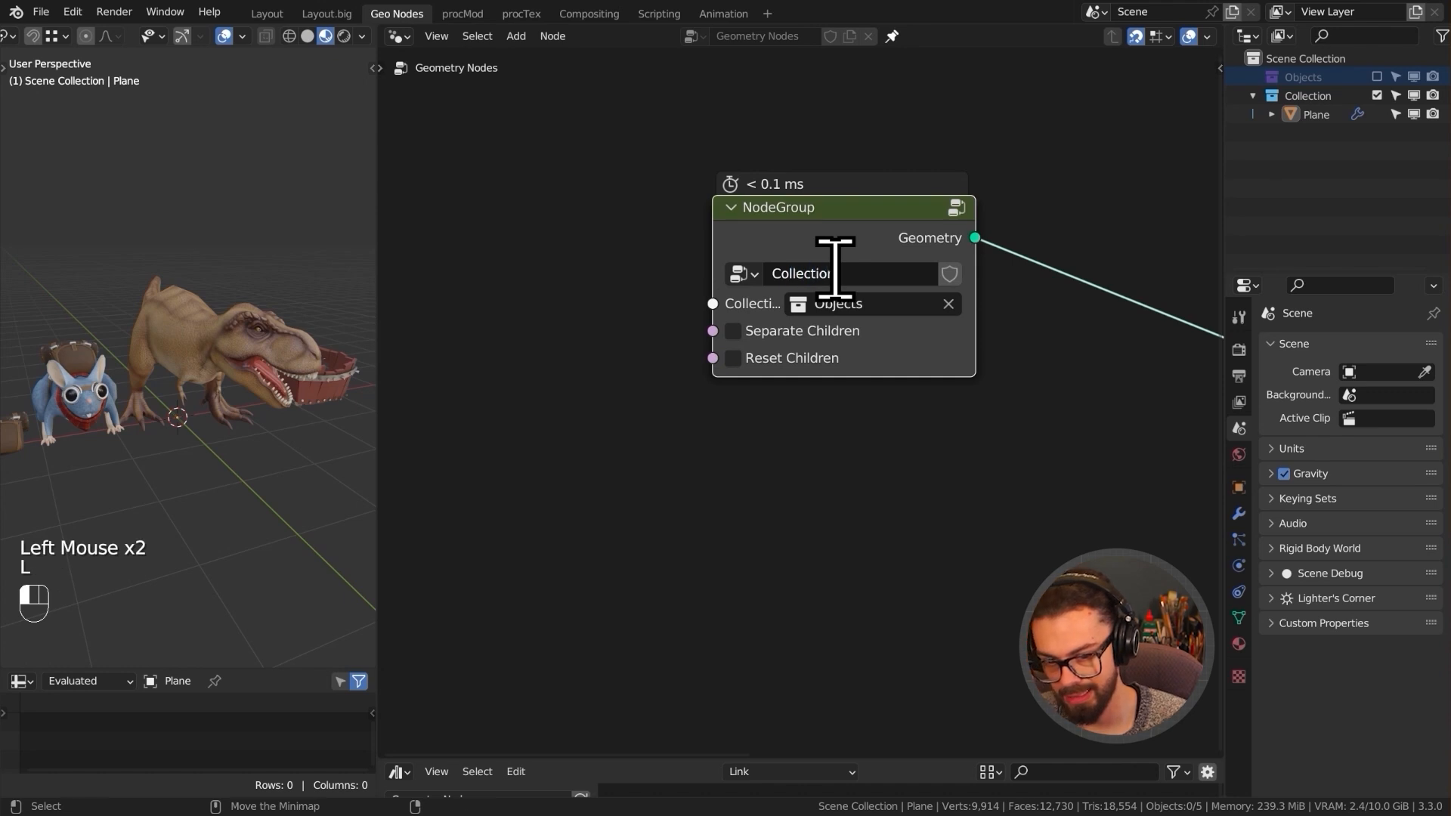
{"action": "type", "text": "Collection Info +"}
{"action": "key", "text": "Return"}
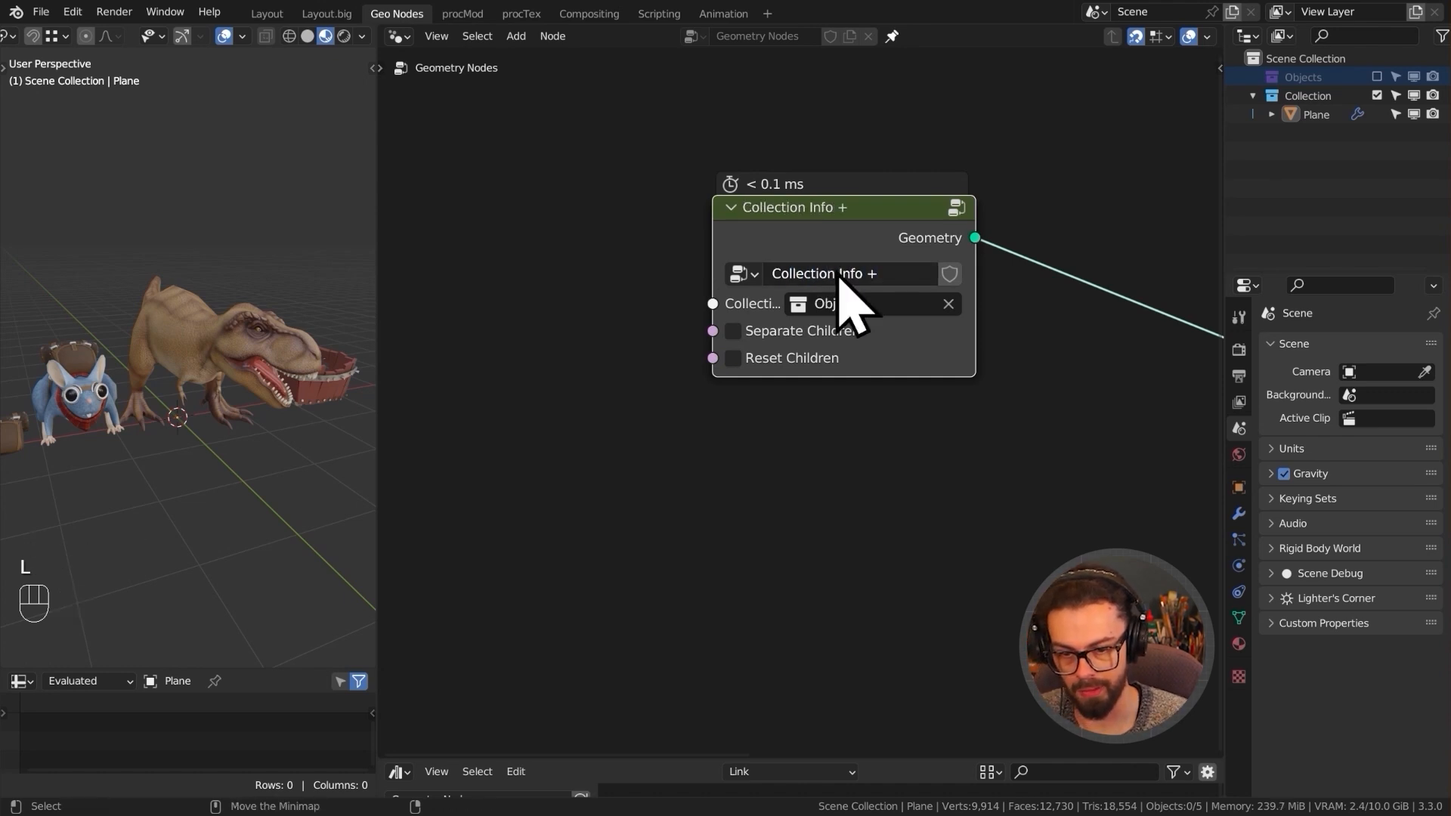
{"action": "key", "text": "ctrl+s"}
- Mark the node group as an asset and rename it "Collection Info+"
{"action": "right_click", "coordinate": [906, 318]}
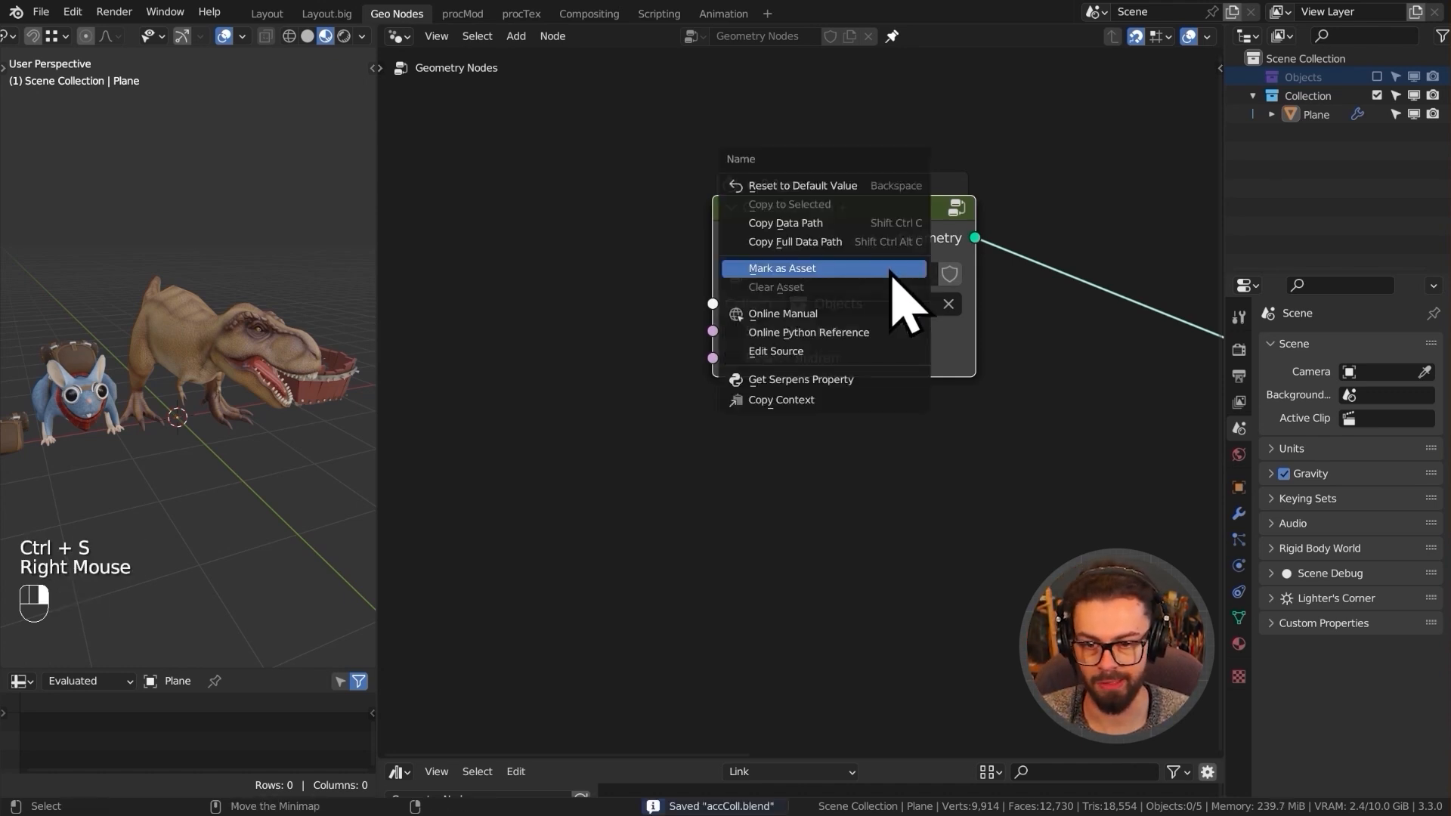
{"action": "left_click", "coordinate": [869, 273]}
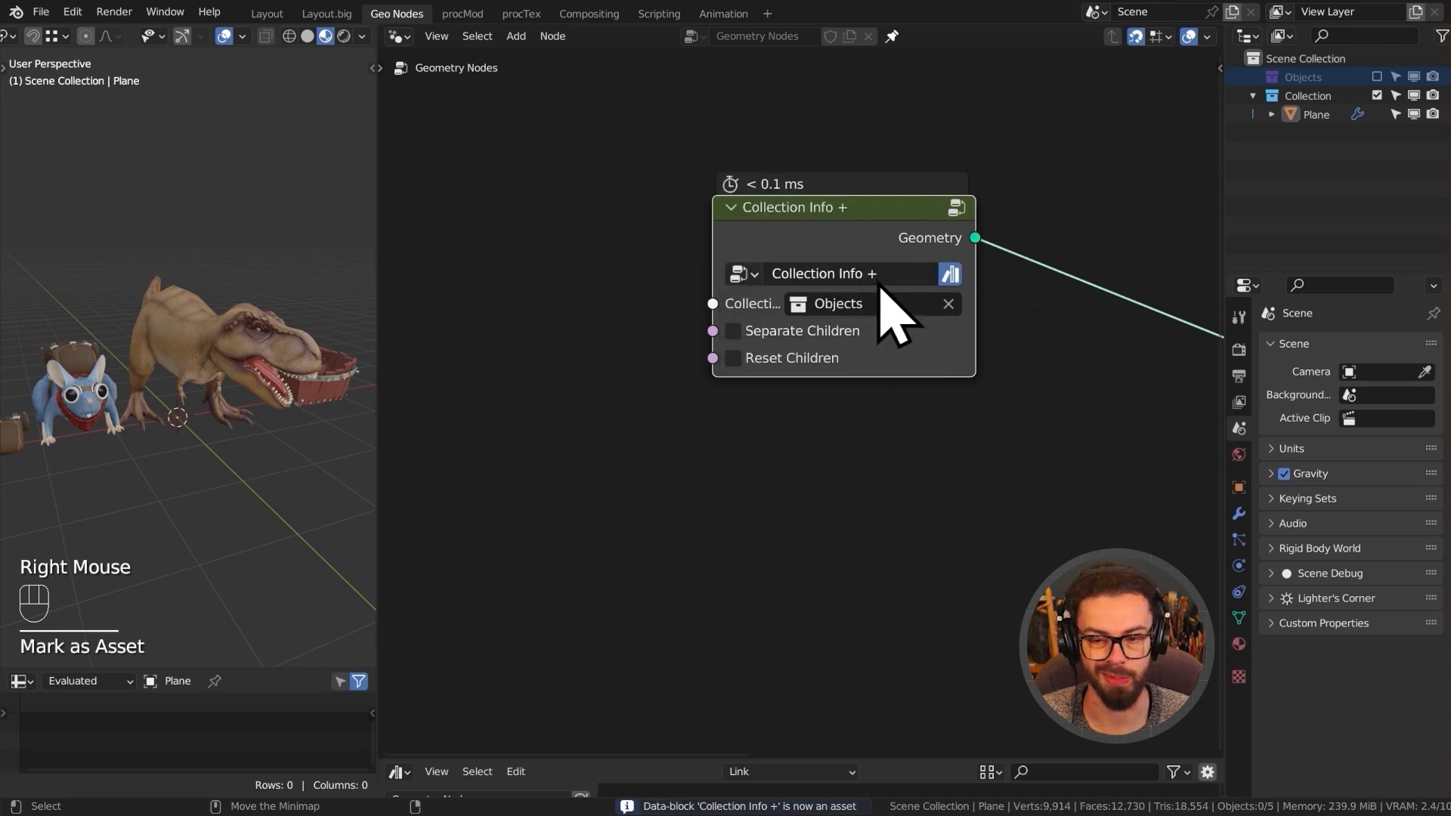
{"action": "left_click", "coordinate": [869, 273]}
{"action": "left_click", "coordinate": [867, 273]}
{"action": "key", "text": "Return"}
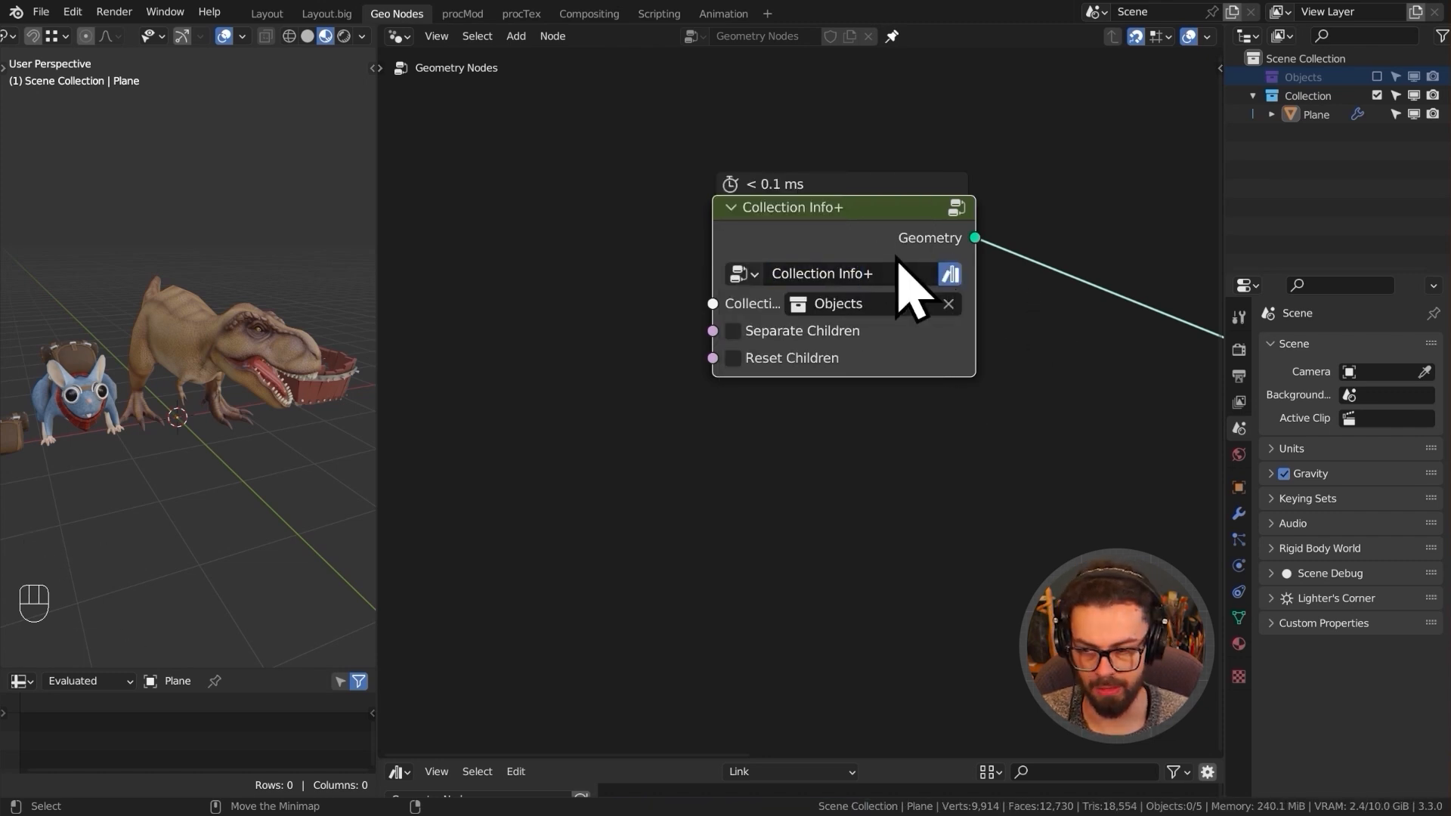
- Enable Separate Children and Reset Children on the Collection Info+ group node
{"action": "key", "text": "Tab"}
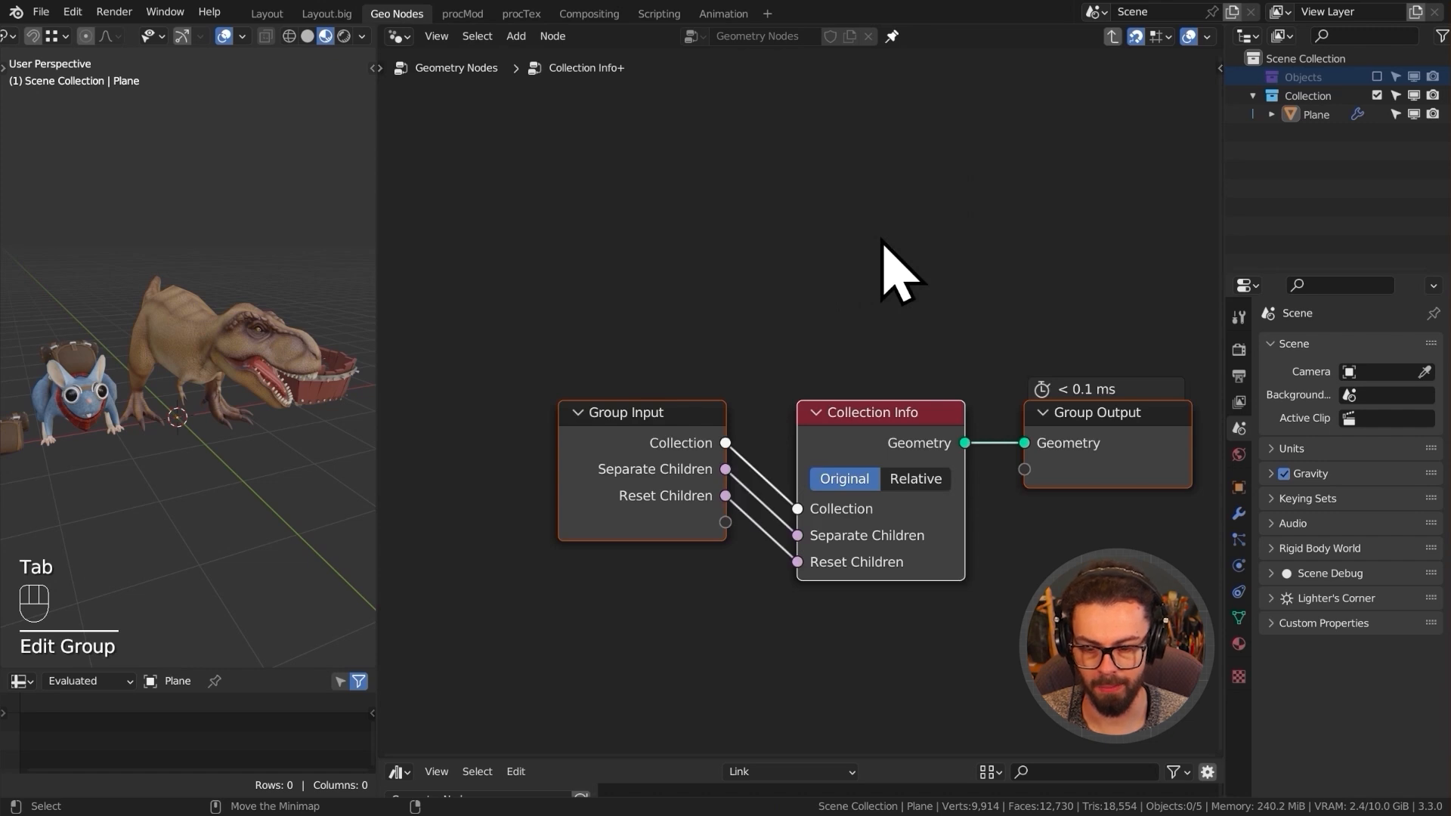
{"action": "key", "text": "Tab"}
{"action": "left_click_drag", "start_coordinate": [755, 331], "coordinate": [757, 361]}
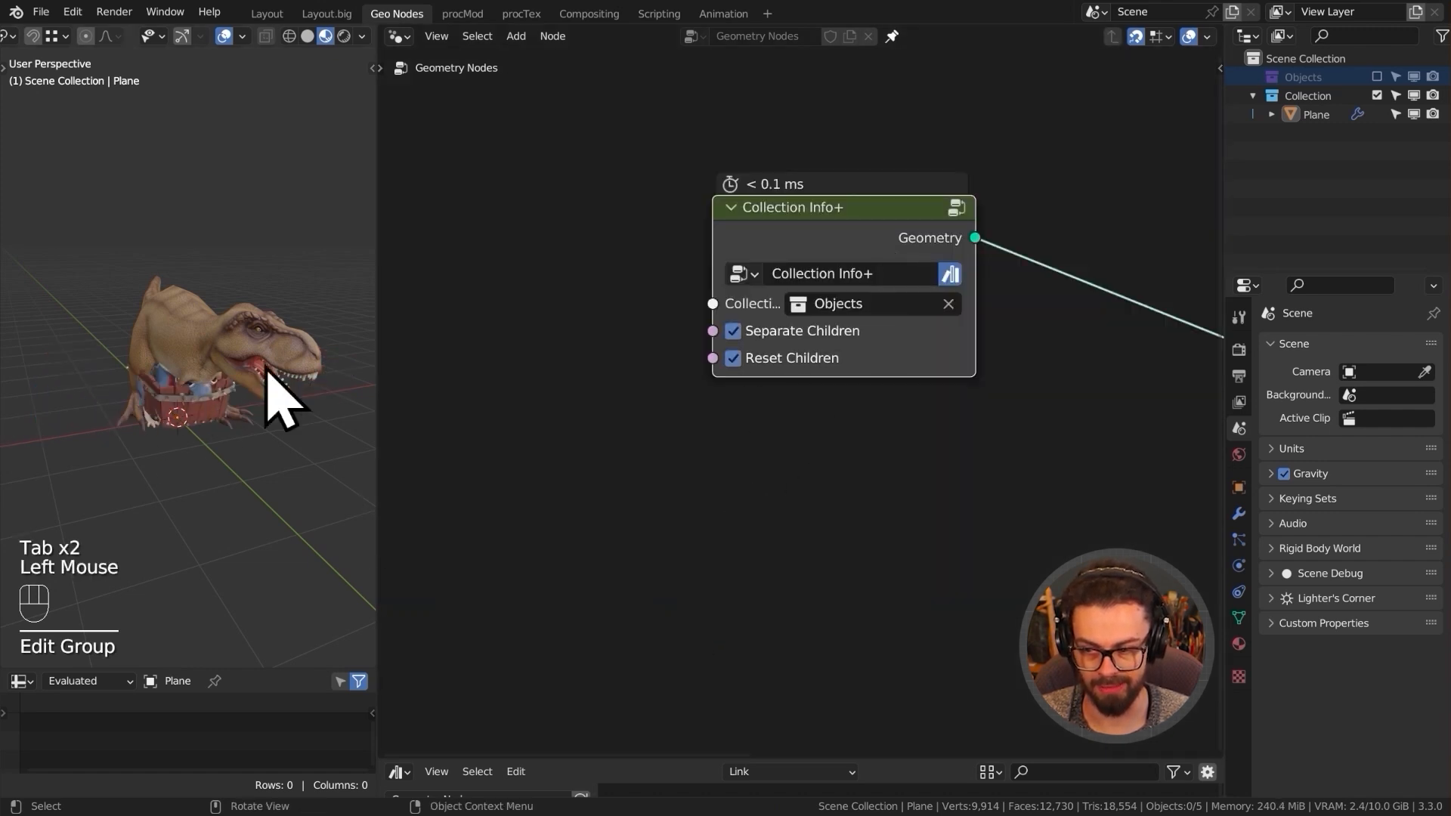
- Inside the Collection Info+ group, set the Reset Children and Separate Children inputs to be enabled by default
{"action": "key", "text": "Tab"}
{"action": "key", "text": "n"}
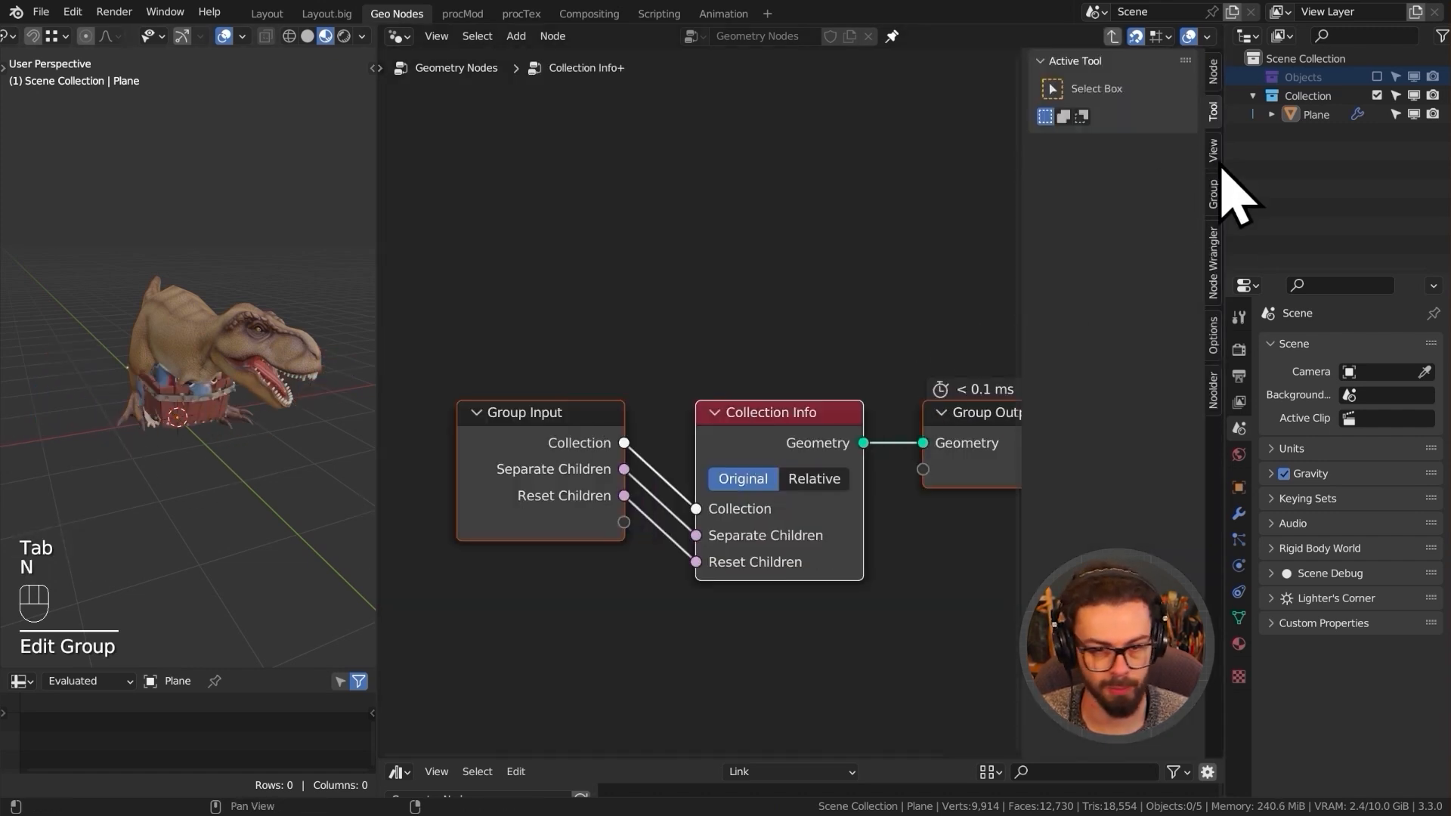
{"action": "left_click", "coordinate": [1213, 193]}
{"action": "left_click", "coordinate": [1102, 131]}
{"action": "left_click", "coordinate": [1108, 321]}
{"action": "left_click", "coordinate": [1133, 323]}
{"action": "left_click", "coordinate": [1133, 297]}
{"action": "left_click", "coordinate": [1109, 112]}
{"action": "left_click", "coordinate": [1131, 302]}
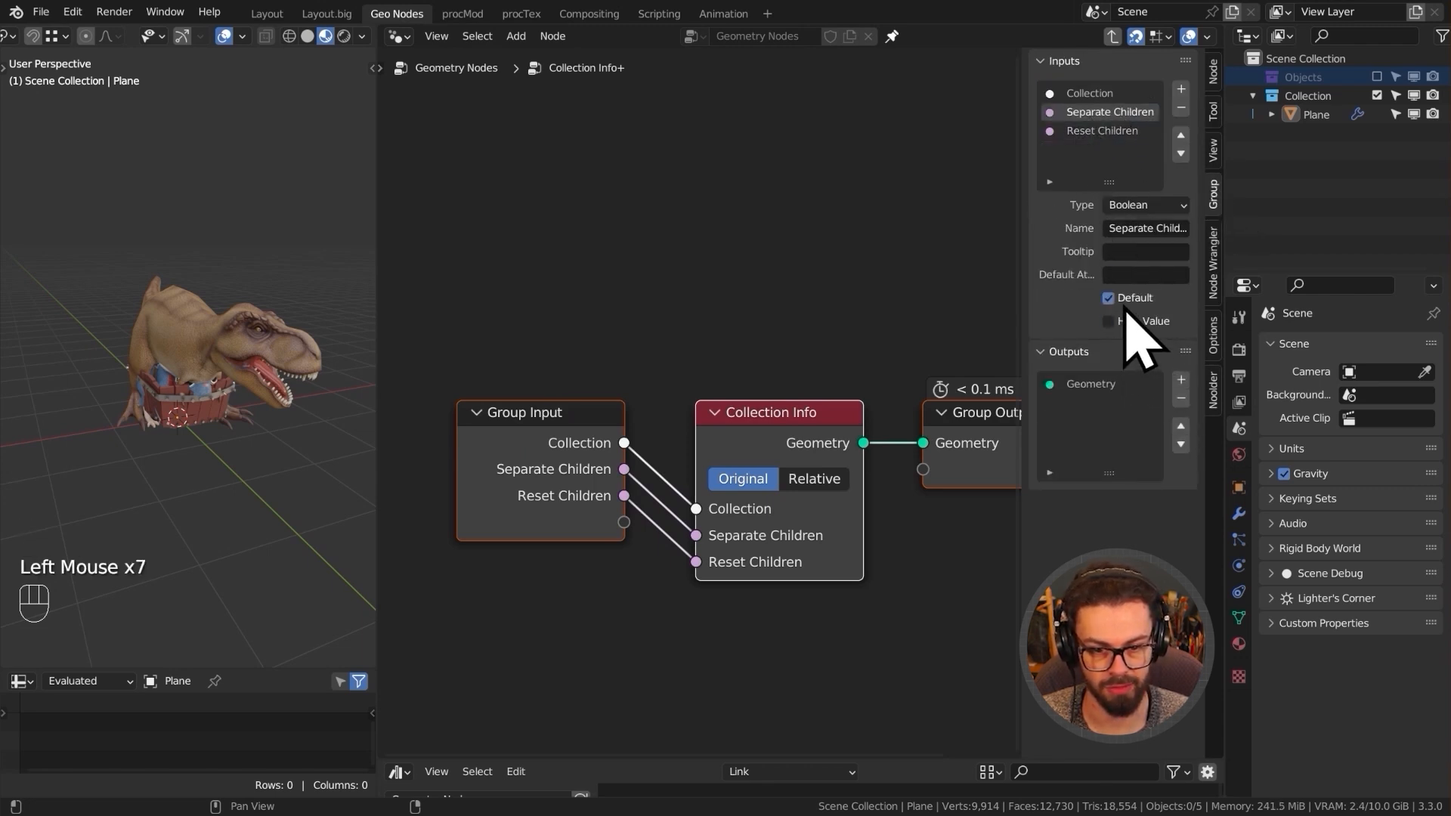
- Clear the default collection of the group's Collection input
{"action": "left_click", "coordinate": [903, 281]}
{"action": "left_click", "coordinate": [1092, 94]}
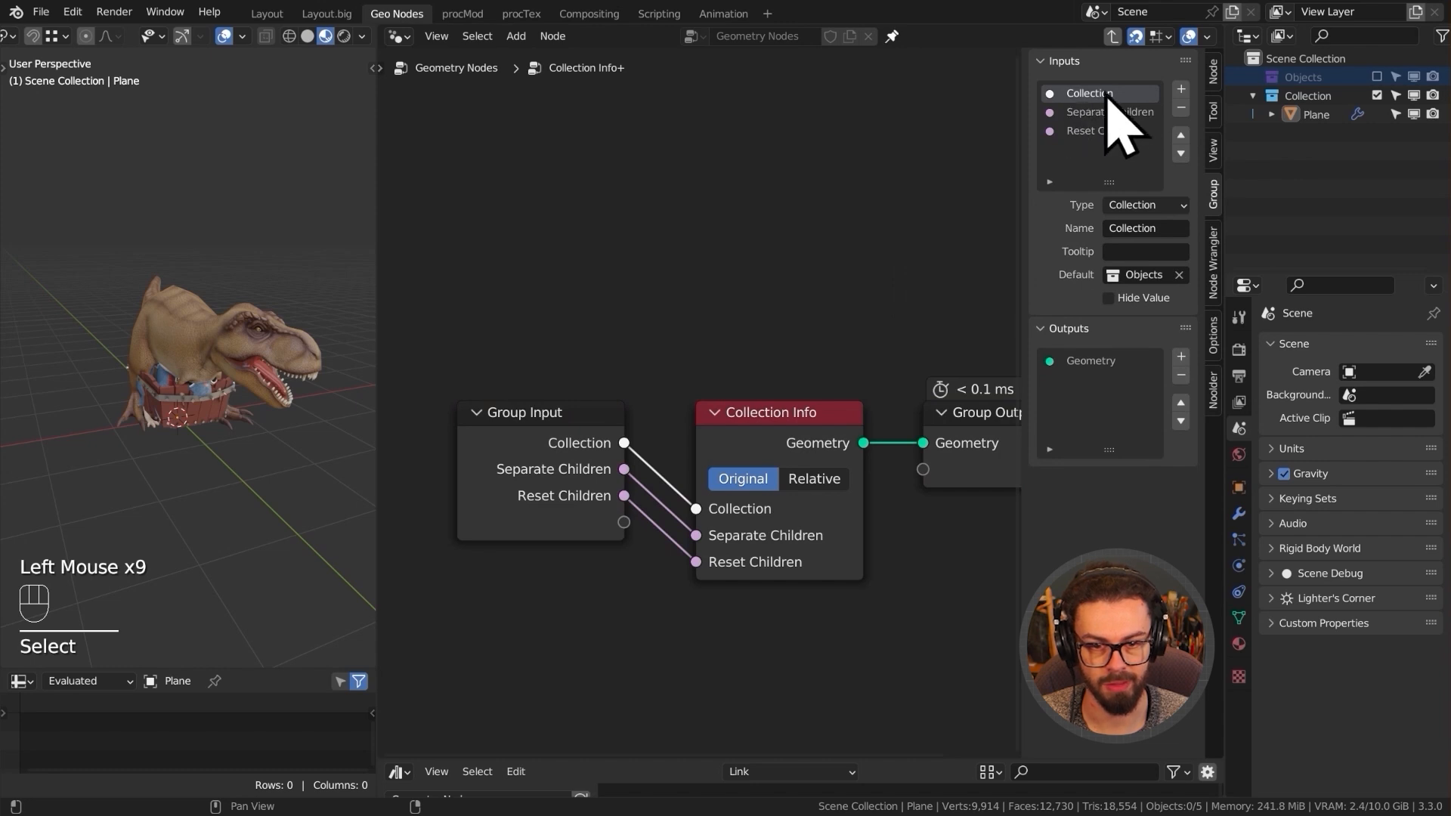
{"action": "left_click", "coordinate": [1180, 275]}
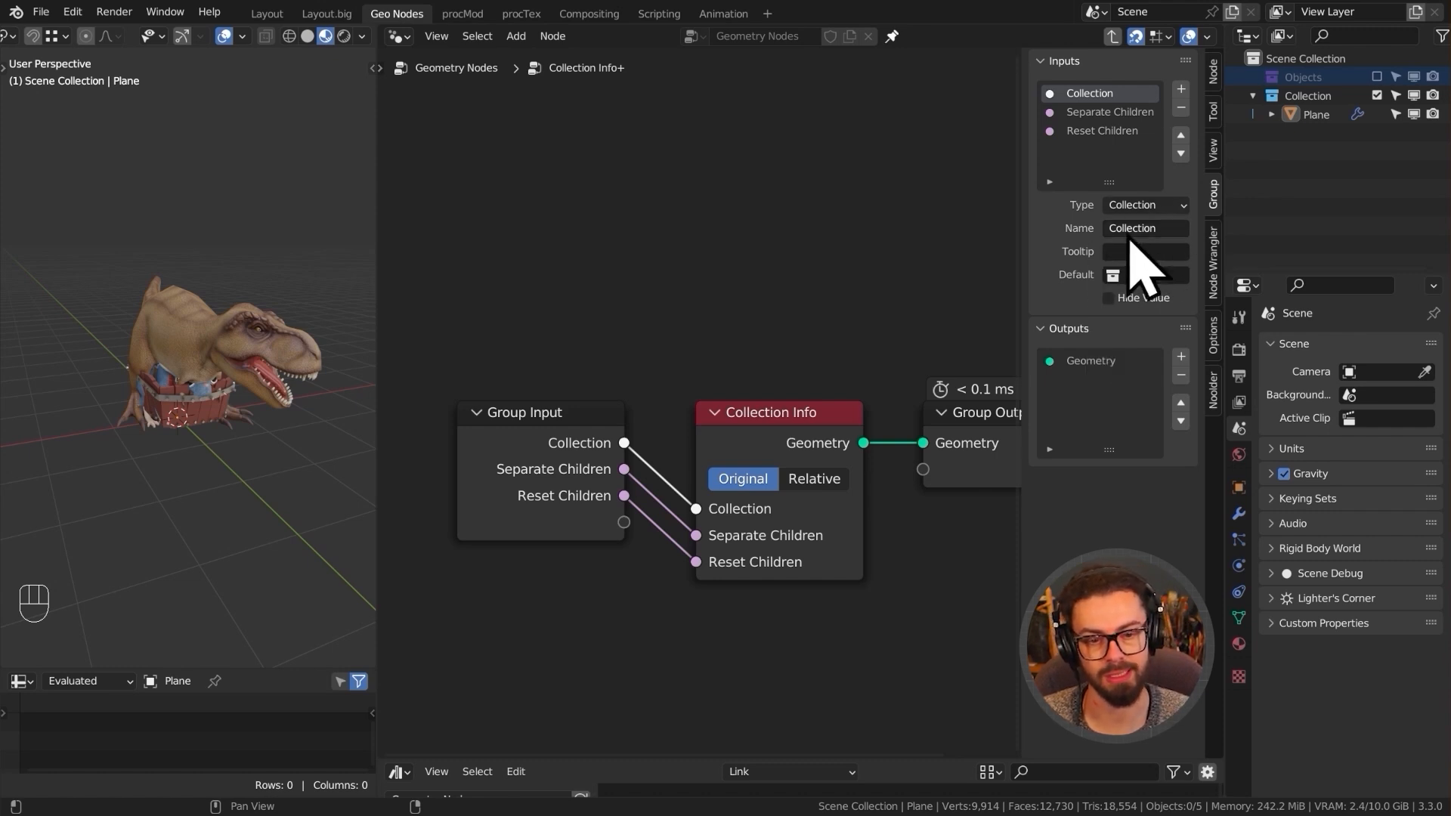
- Widen the node editor and move the Group Output node well away from Collection Info to make room
{"action": "middle_click_drag", "start_coordinate": [931, 272], "coordinate": [777, 340]}
{"action": "scroll", "coordinate": [777, 340], "scroll_direction": "down", "scroll_amount": 3}
{"action": "left_click_drag", "start_coordinate": [1219, 204], "coordinate": [1349, 219]}
{"action": "middle_click_drag", "start_coordinate": [926, 325], "coordinate": [758, 252]}
{"action": "scroll", "coordinate": [759, 254], "scroll_direction": "down", "scroll_amount": 3}
{"action": "middle_click", "coordinate": [722, 259]}
{"action": "left_click_drag", "start_coordinate": [696, 189], "coordinate": [1026, 431]}
{"action": "middle_click_drag", "start_coordinate": [991, 399], "coordinate": [844, 320]}
{"action": "left_click", "coordinate": [713, 284]}
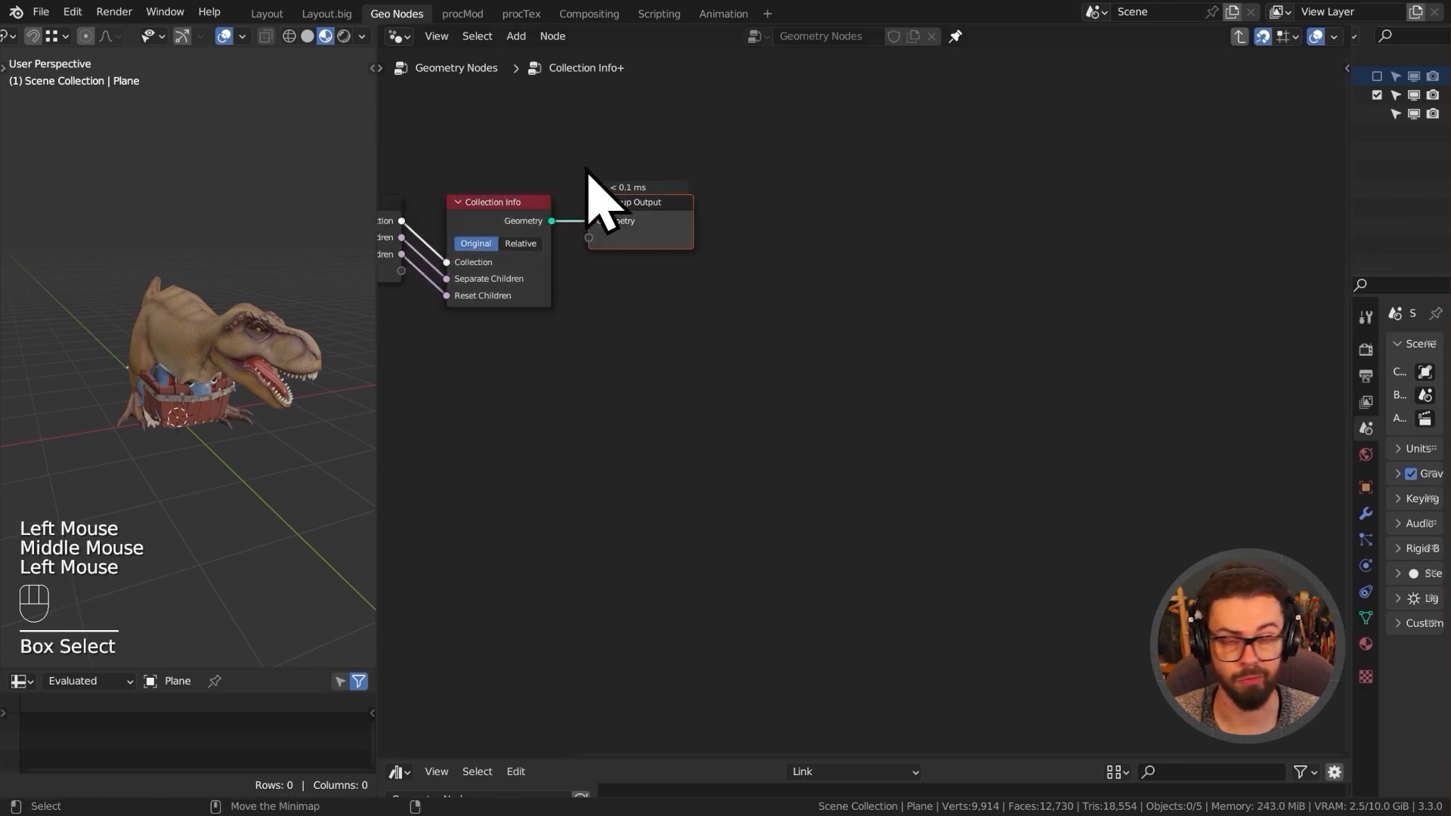
{"action": "key", "text": "g"}
{"action": "left_click", "coordinate": [991, 183]}
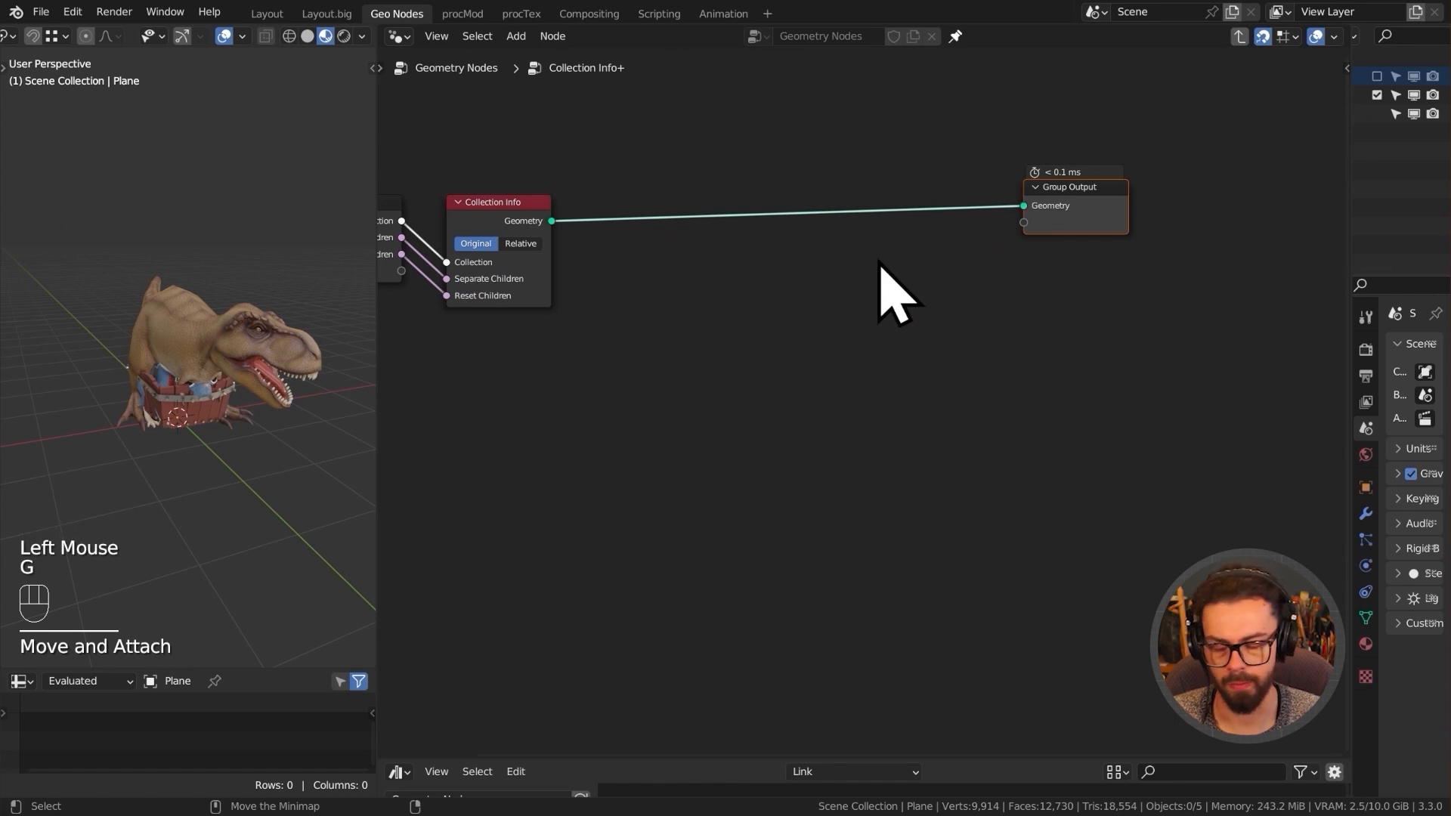
- Add an Ico Sphere mesh primitive node below the Collection Info link and preview its mesh in the viewport
{"action": "middle_click_drag", "start_coordinate": [792, 281], "coordinate": [816, 275]}
{"action": "key", "text": "shift+a"}
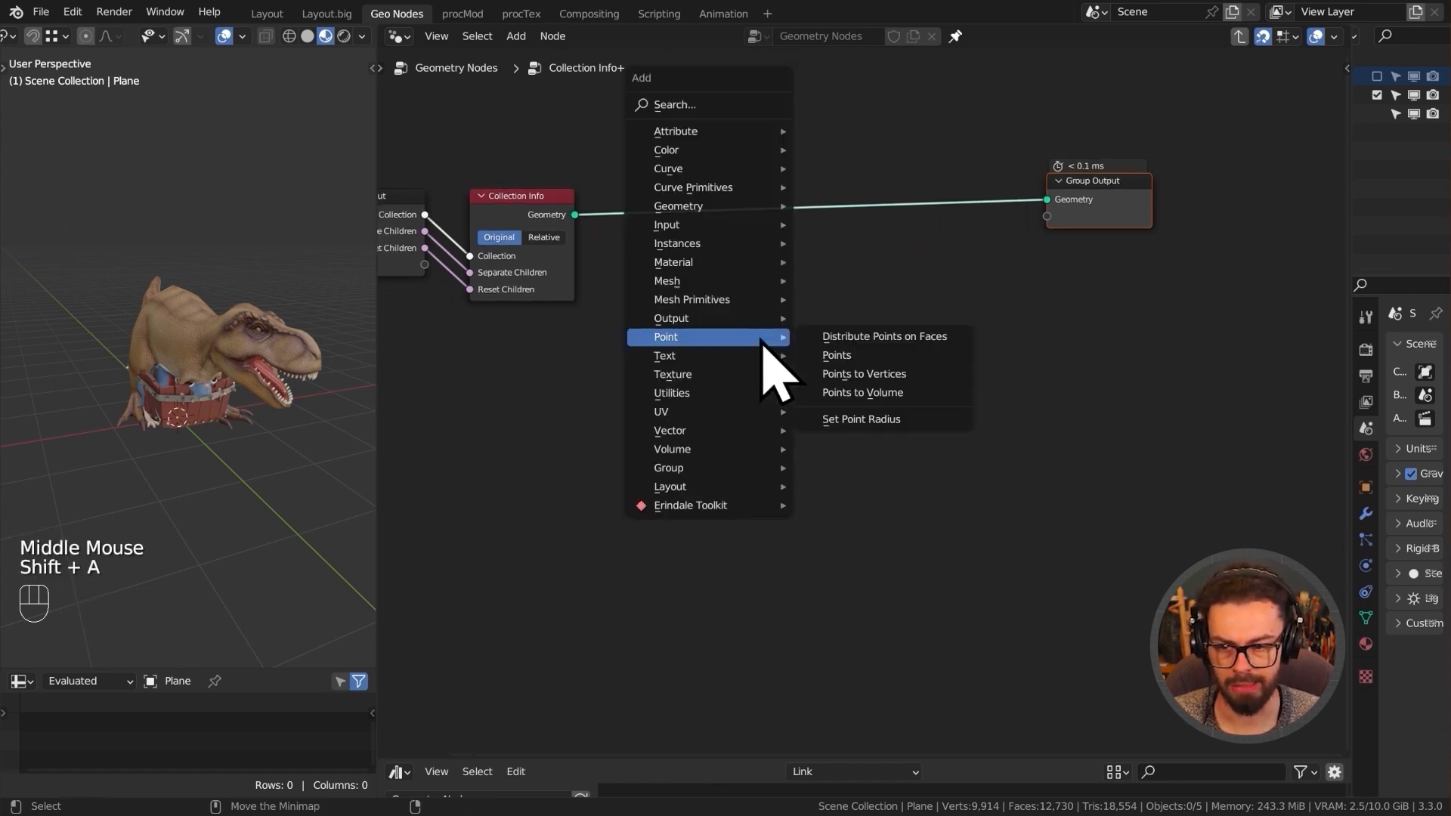
{"action": "mouse_move", "coordinate": [729, 299]}
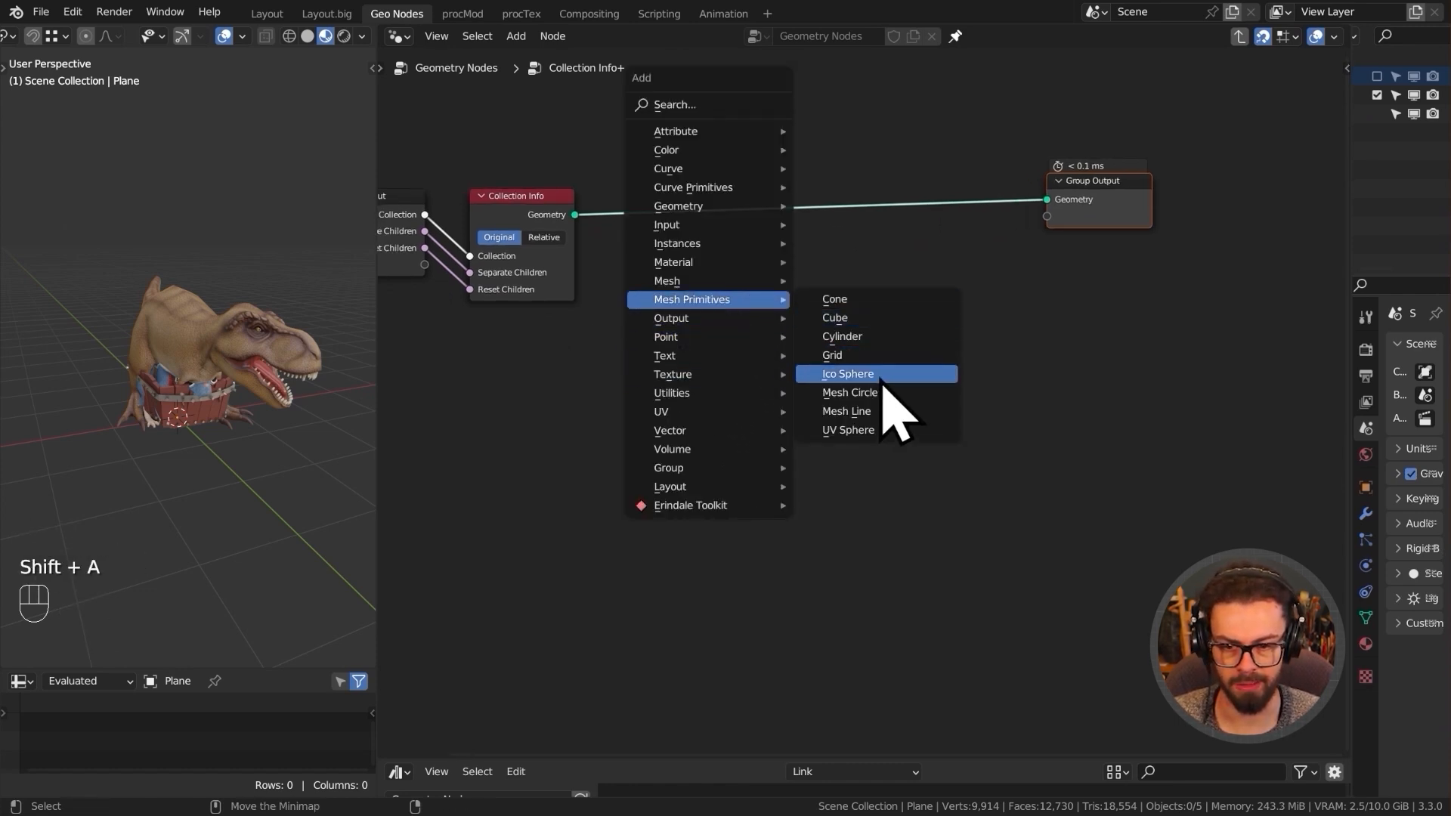
{"action": "left_click", "coordinate": [869, 375]}
{"action": "left_click", "coordinate": [639, 331]}
{"action": "scroll", "coordinate": [778, 381], "scroll_direction": "up", "scroll_amount": 2}
{"action": "left_click", "coordinate": [676, 346], "text": "alt+shift"}
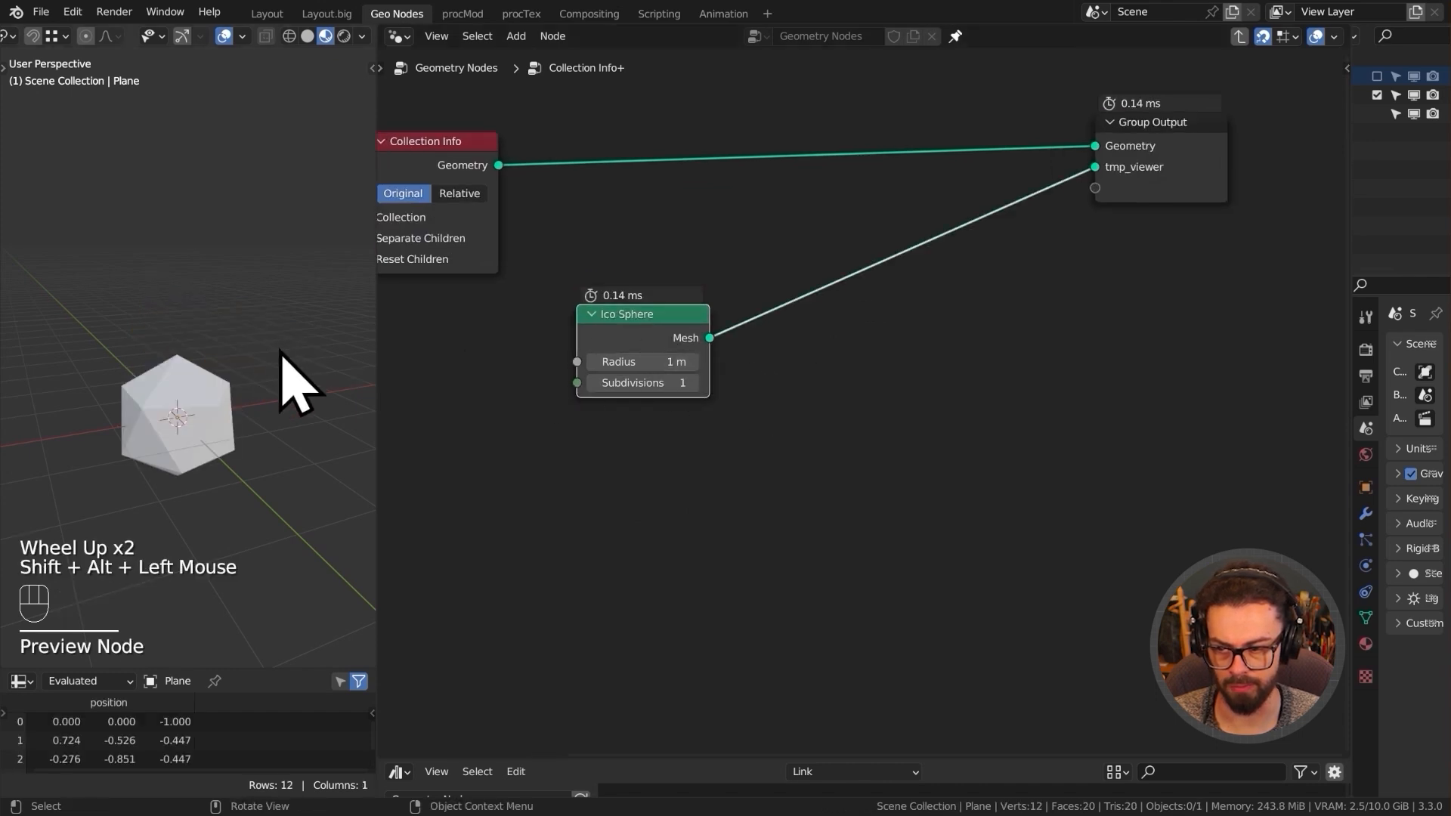
- Switch the viewport to Solid shading and insert a Bounding Box node directly after the Ico Sphere
{"action": "middle_click_drag", "start_coordinate": [209, 383], "coordinate": [214, 411]}
{"action": "key", "text": "z"}
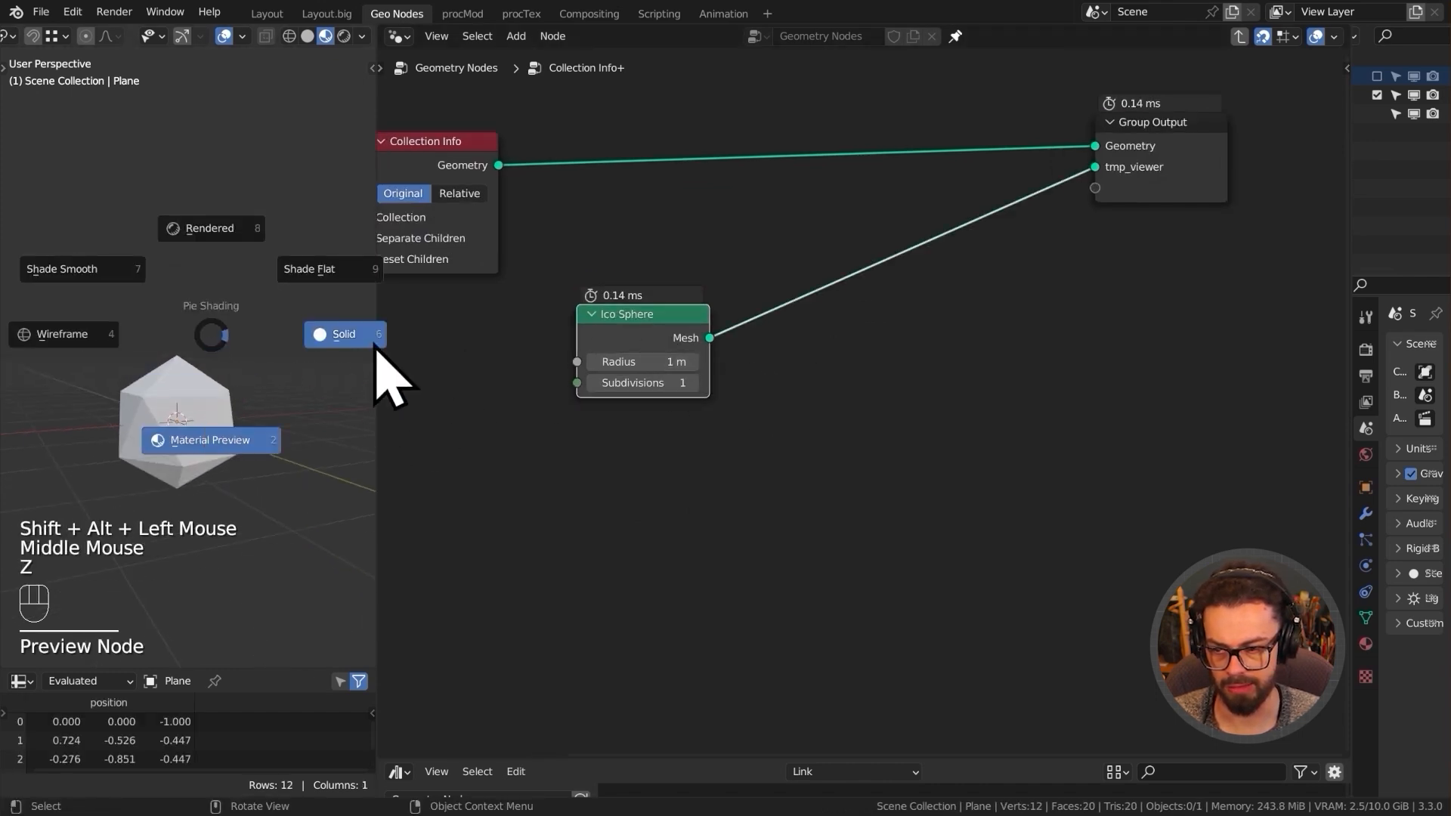
{"action": "key", "text": "shift+a"}
{"action": "mouse_move", "coordinate": [745, 215]}
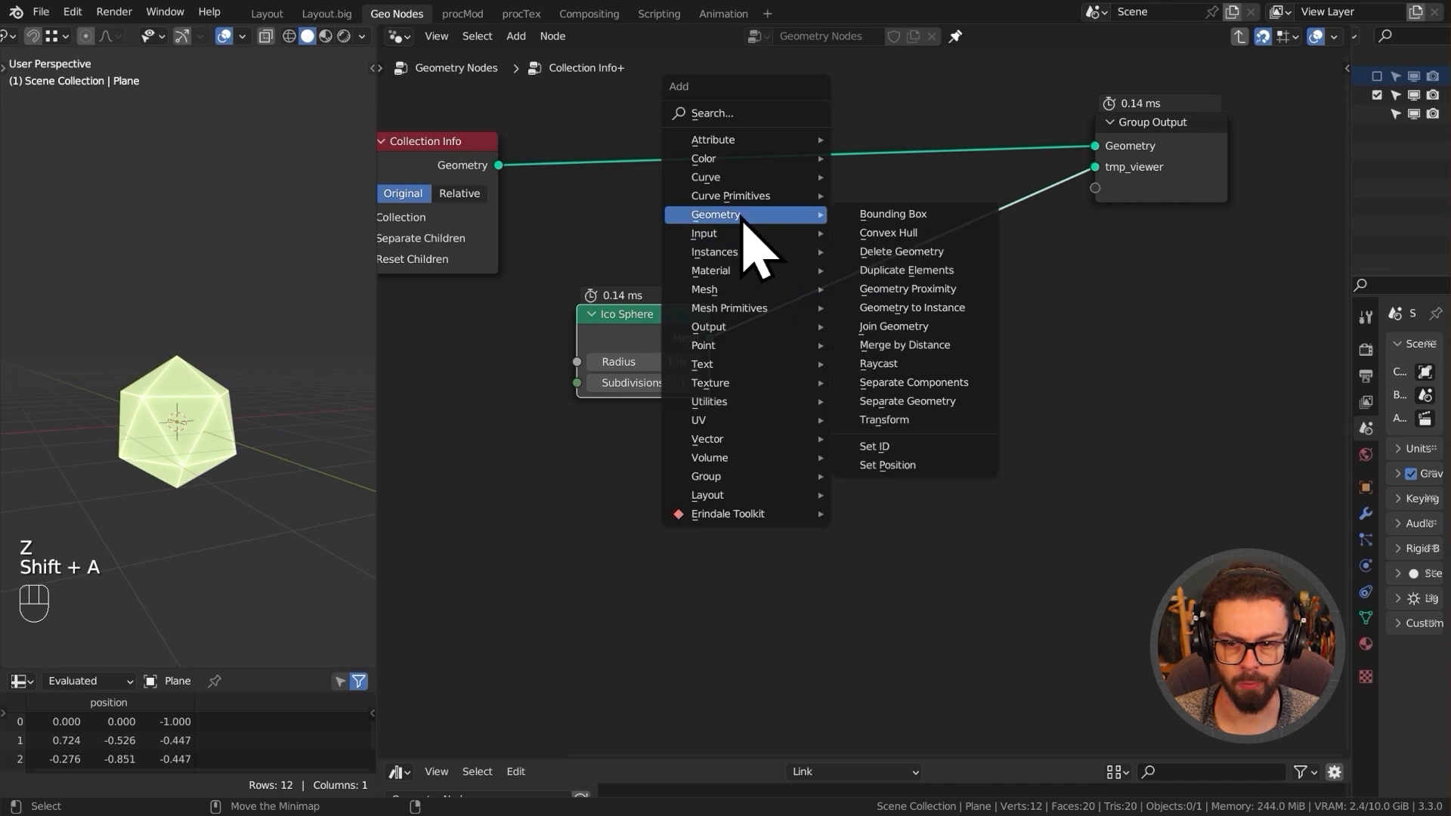
{"action": "left_click", "coordinate": [893, 215]}
{"action": "middle_click_drag", "start_coordinate": [787, 249], "coordinate": [868, 252], "text": "ctrl"}
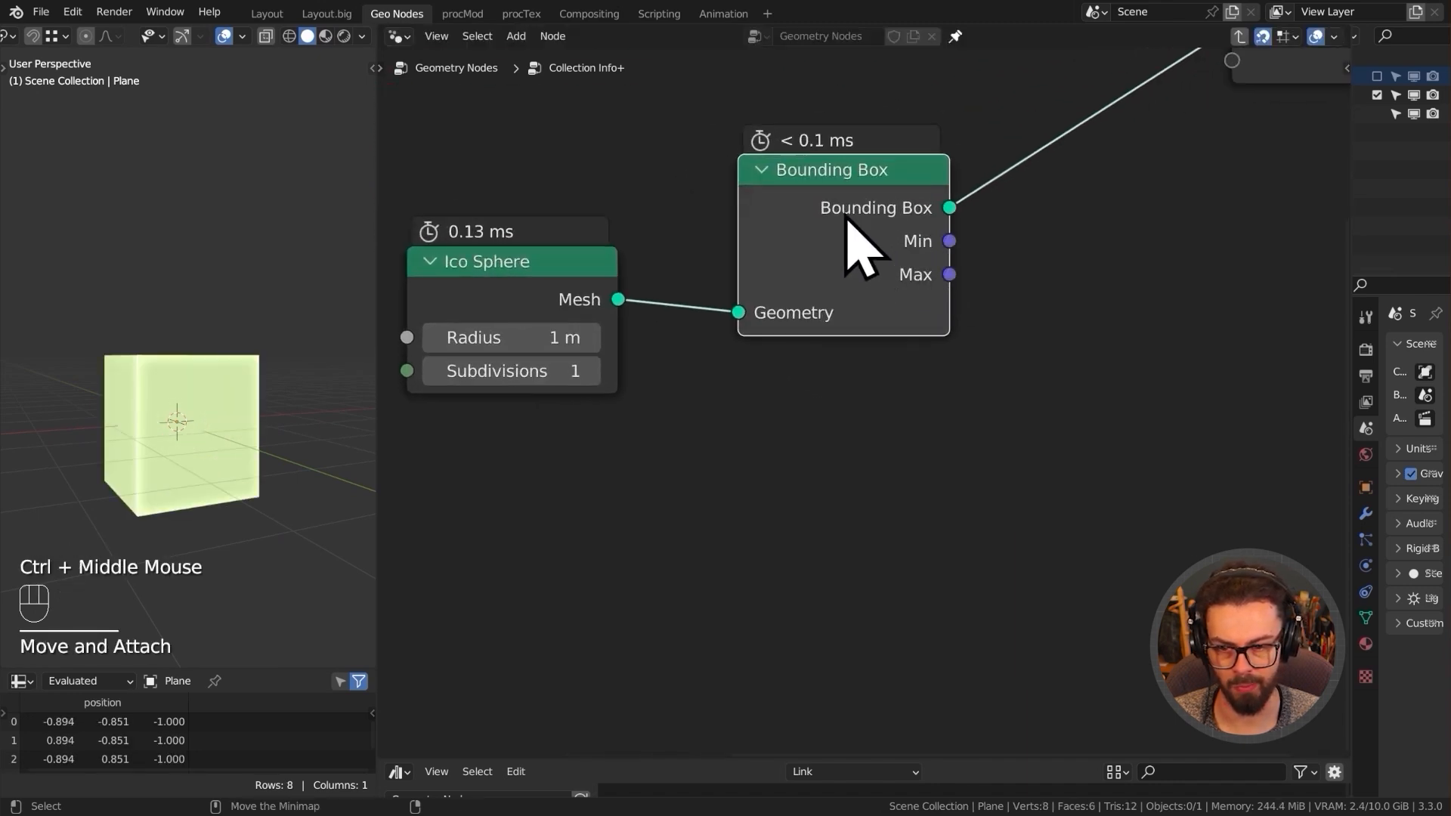
{"action": "left_click", "coordinate": [764, 295]}
- Enlarge the spreadsheet, show its data set list and examine the vertex positions of the bounding box corners
{"action": "middle_click_drag", "start_coordinate": [241, 393], "coordinate": [310, 548]}
{"action": "left_click_drag", "start_coordinate": [295, 670], "coordinate": [321, 470]}
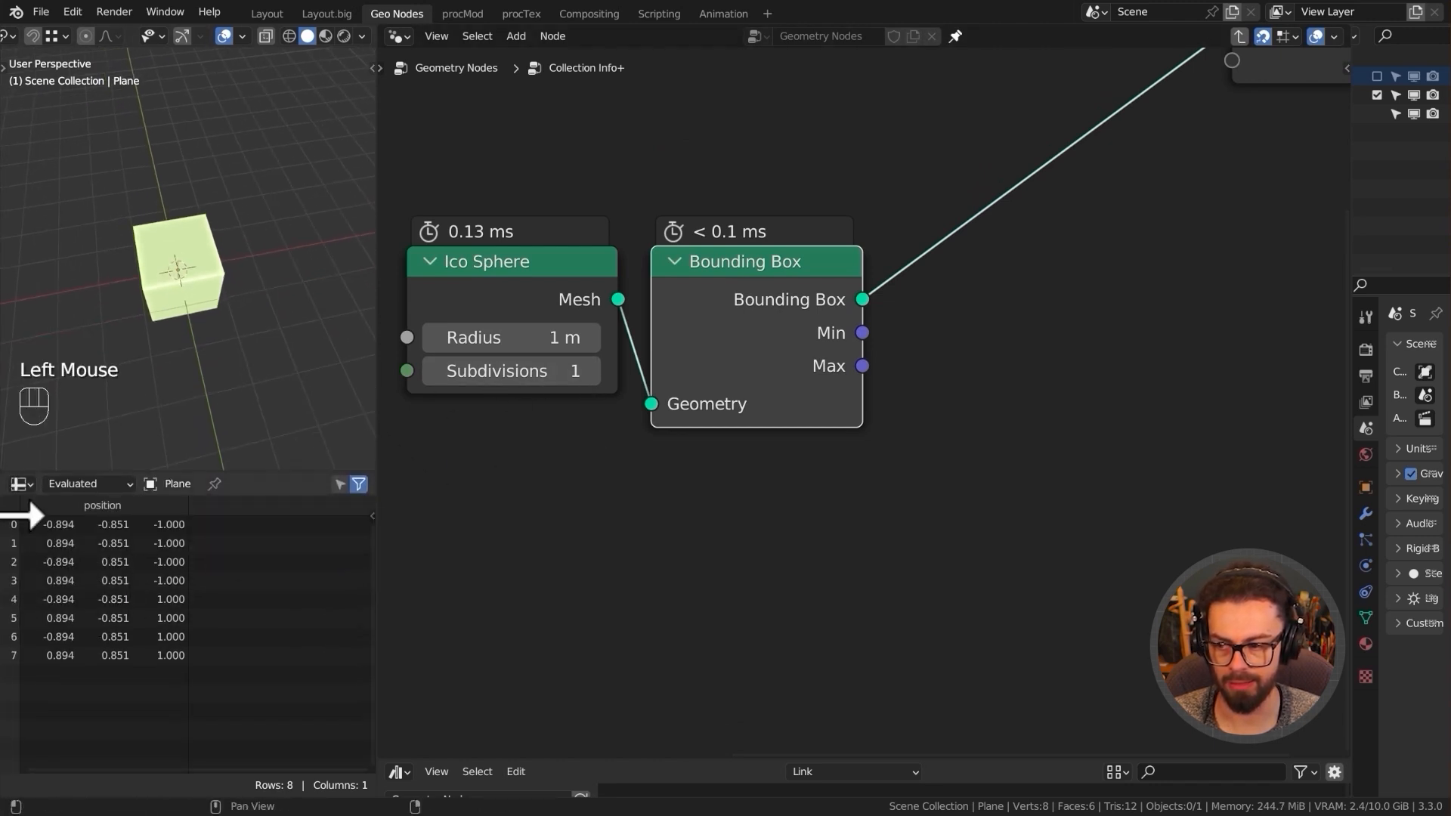
{"action": "double_click", "coordinate": [30, 516]}
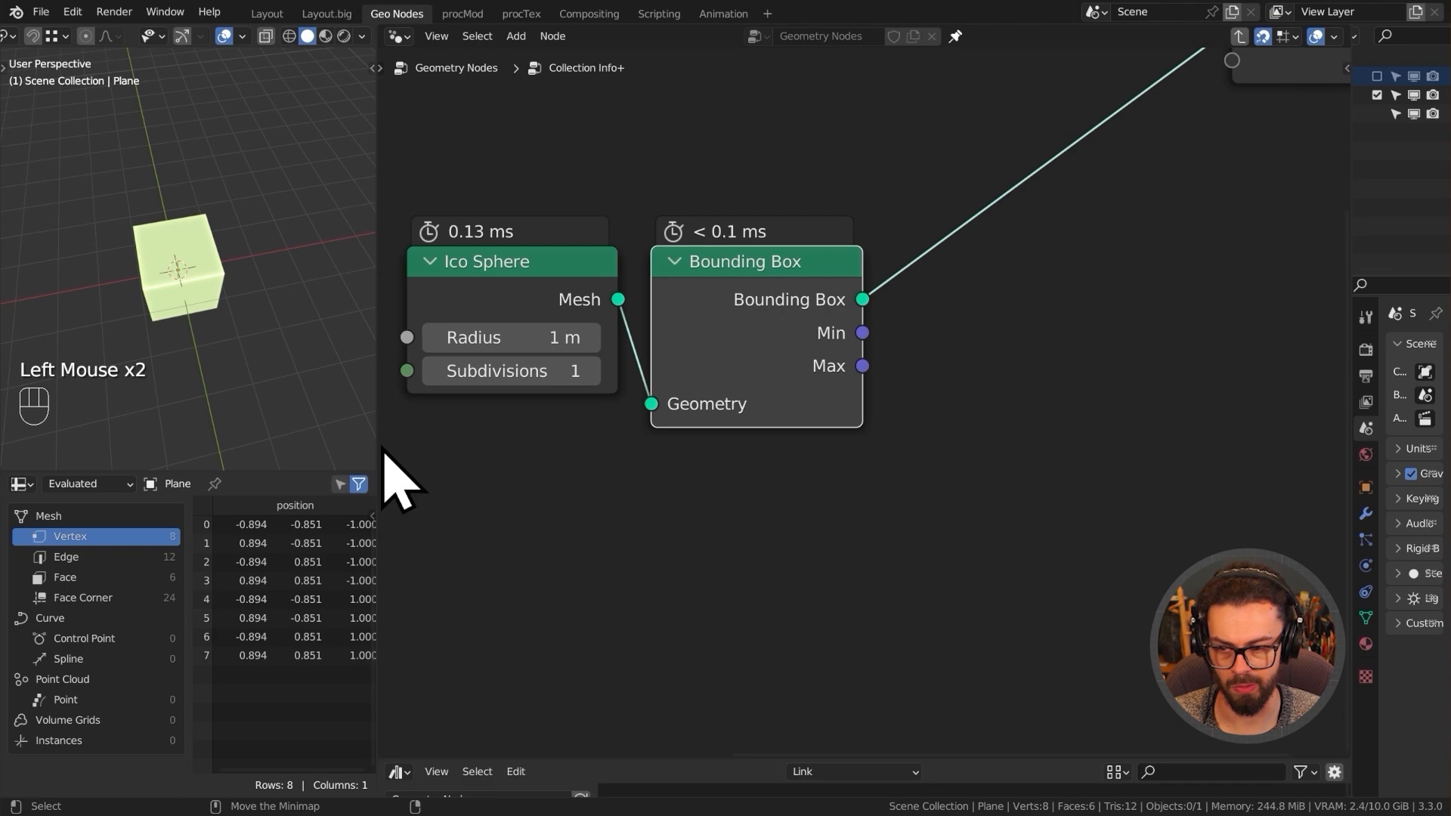
{"action": "left_click_drag", "start_coordinate": [375, 445], "coordinate": [502, 449]}
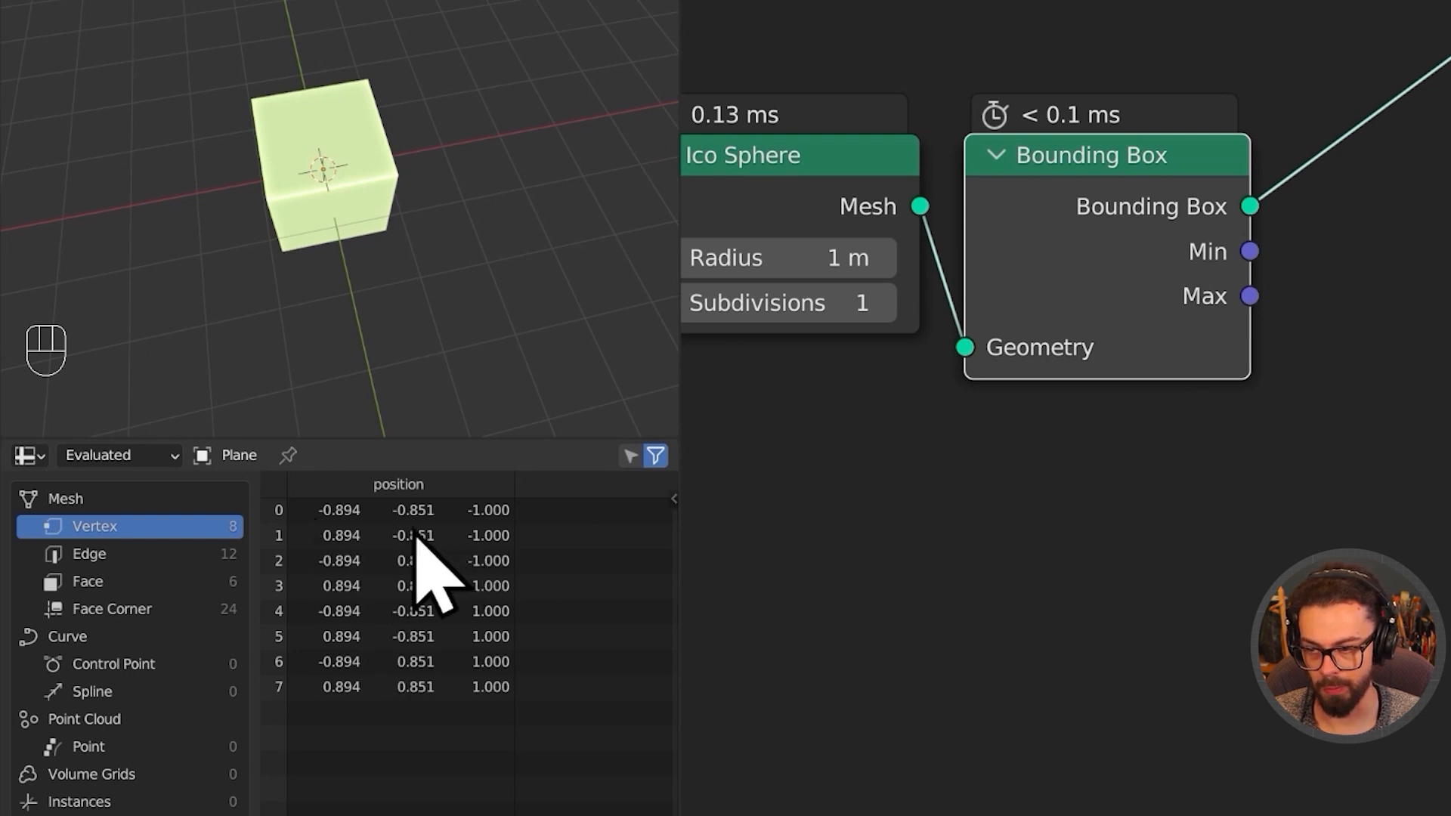
{"action": "middle_click_drag", "start_coordinate": [310, 264], "coordinate": [392, 426]}
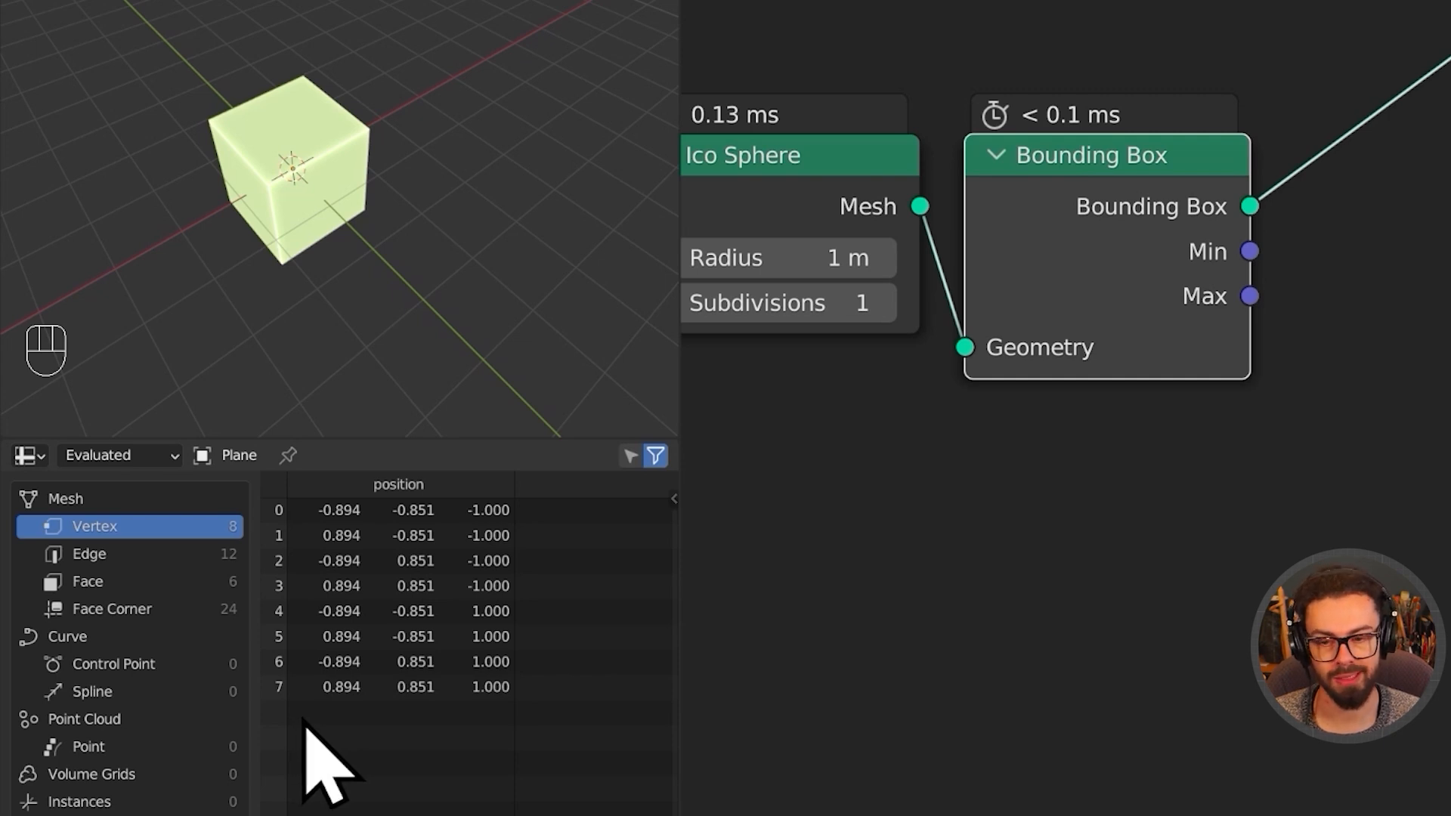
- Move the Group Output node farther away and insert a Capture Attribute node on the Bounding Box output link
{"action": "middle_click_drag", "start_coordinate": [845, 421], "coordinate": [942, 220]}
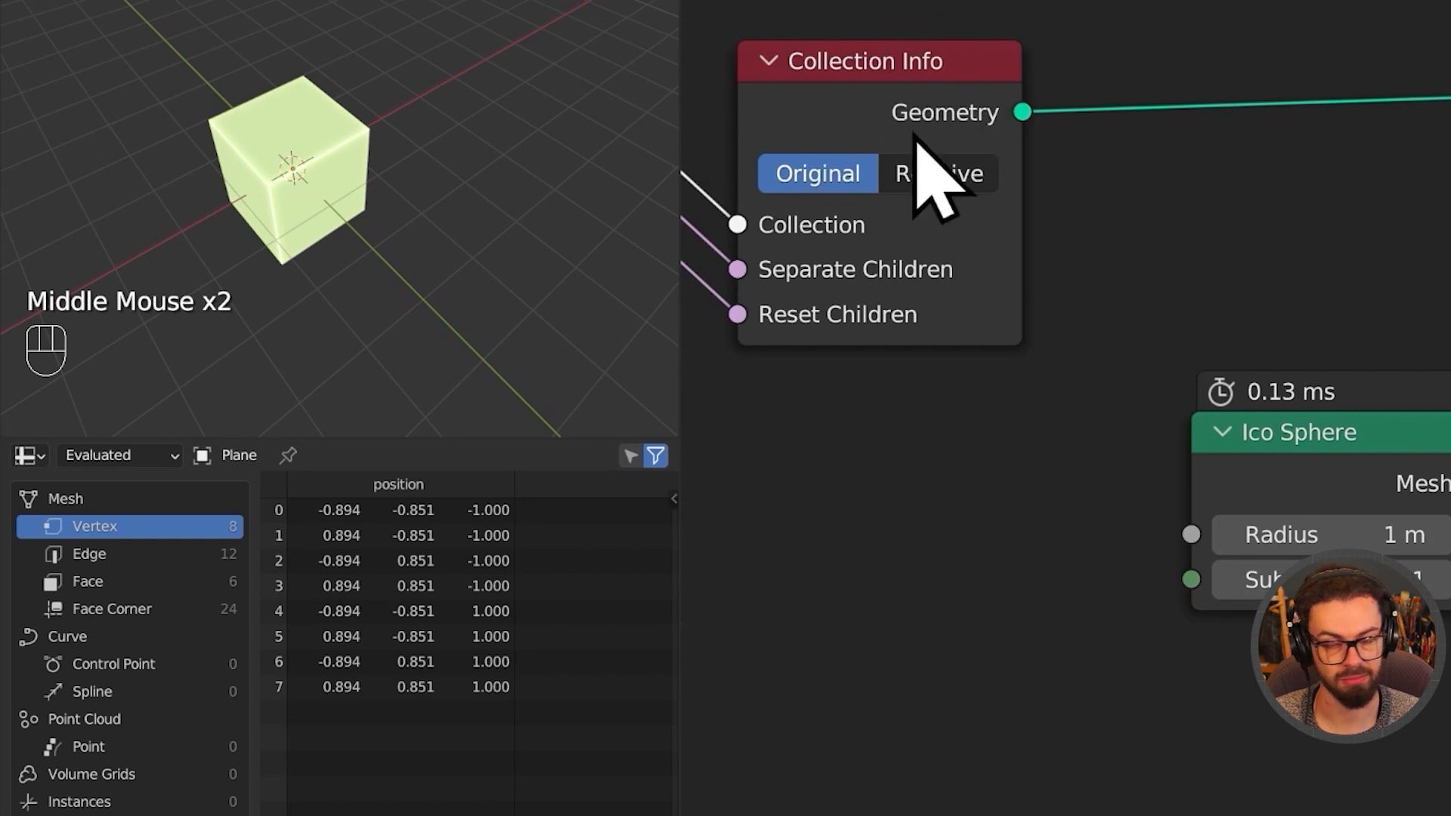
{"action": "middle_click_drag", "start_coordinate": [1295, 338], "coordinate": [1059, 252]}
{"action": "middle_click_drag", "start_coordinate": [1216, 414], "coordinate": [997, 345]}
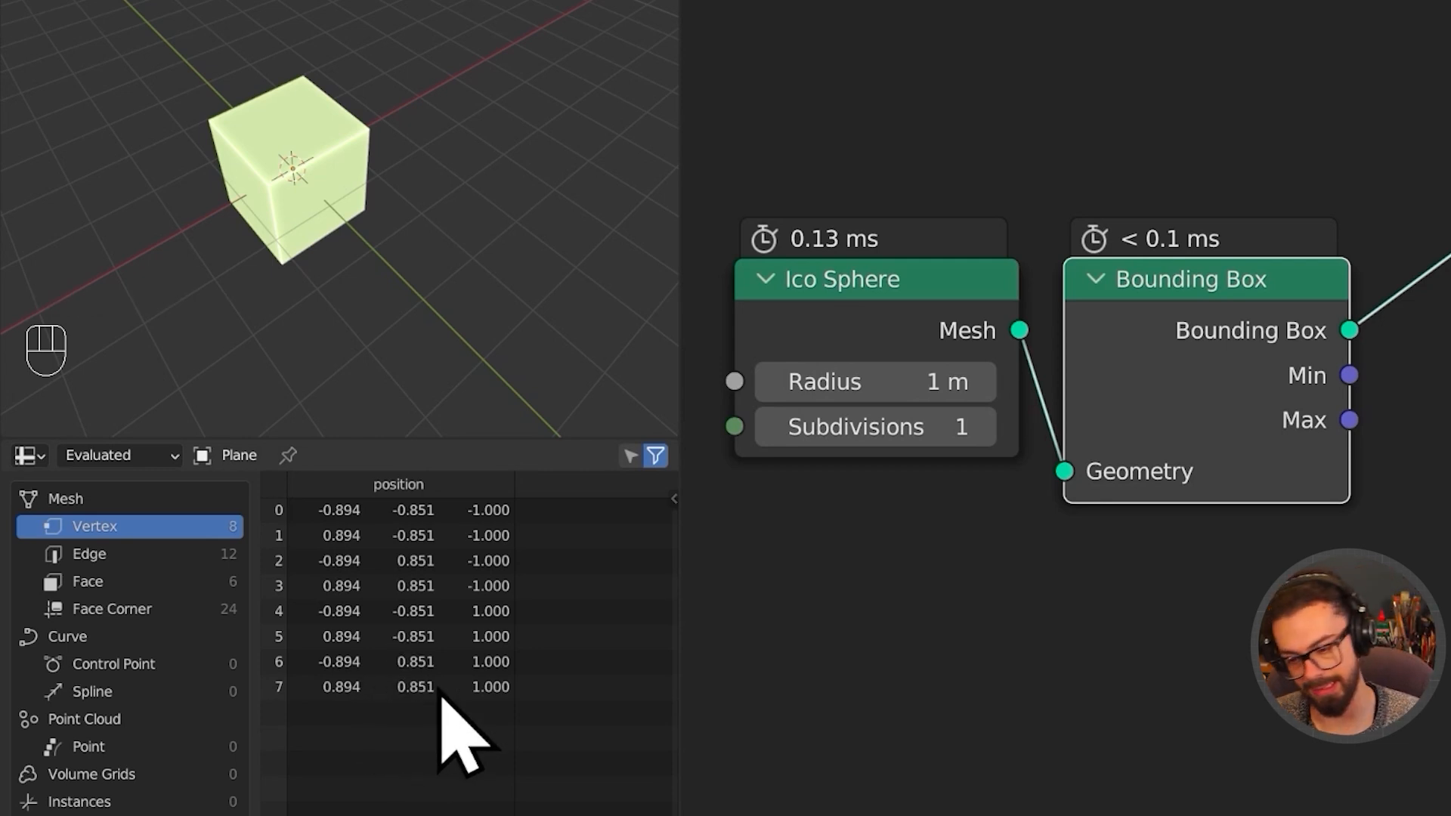
{"action": "middle_click_drag", "start_coordinate": [1409, 519], "coordinate": [1140, 431]}
{"action": "scroll", "coordinate": [1286, 382], "scroll_direction": "down", "scroll_amount": 2}
{"action": "middle_click_drag", "start_coordinate": [1254, 309], "coordinate": [1098, 367]}
{"action": "left_click_drag", "start_coordinate": [1262, 219], "coordinate": [1359, 114]}
{"action": "key", "text": "g"}
{"action": "left_click", "coordinate": [1317, 229]}
{"action": "key", "text": "shift+a"}
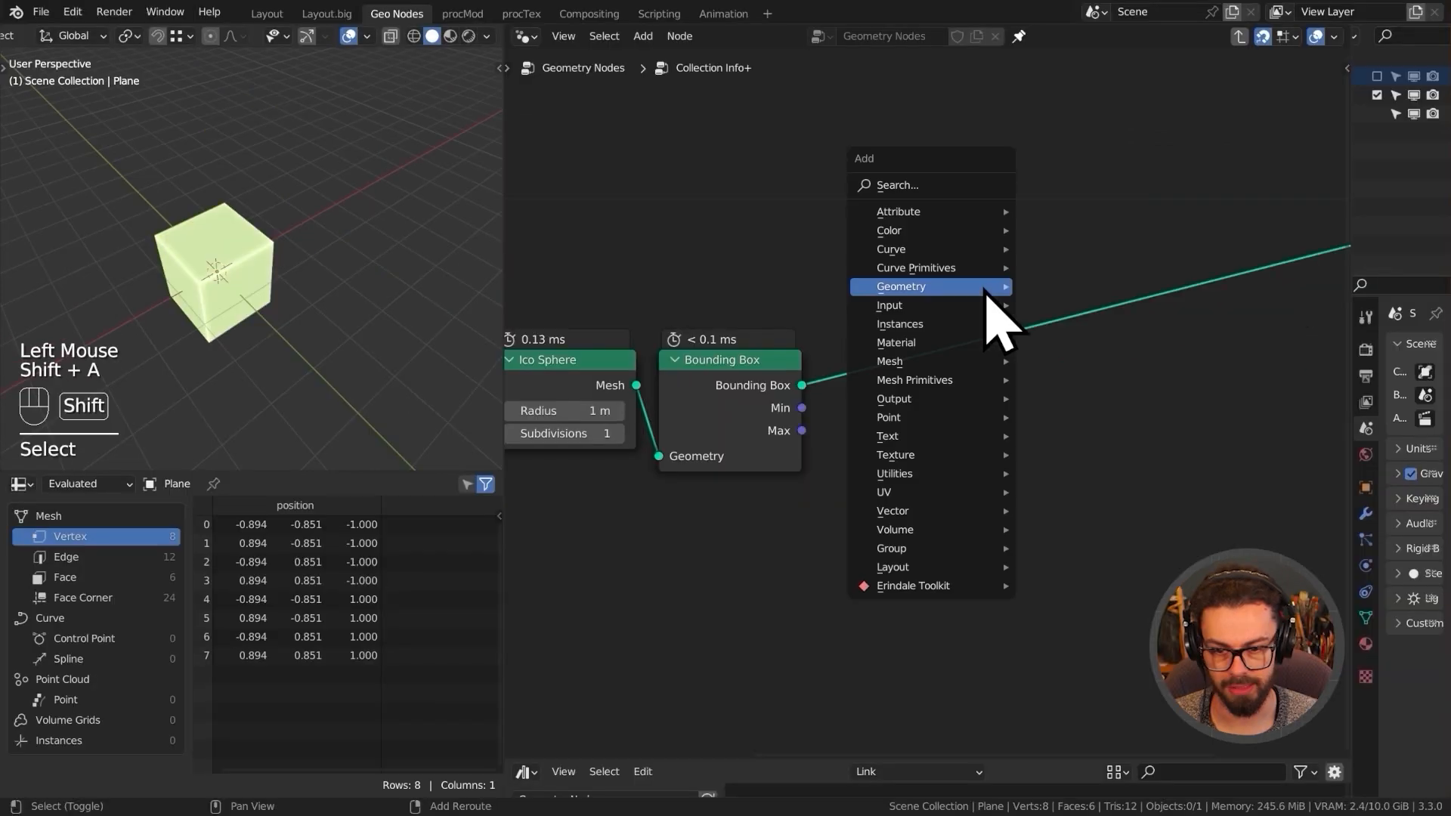
{"action": "mouse_move", "coordinate": [1011, 220]}
{"action": "left_click", "coordinate": [1119, 230]}
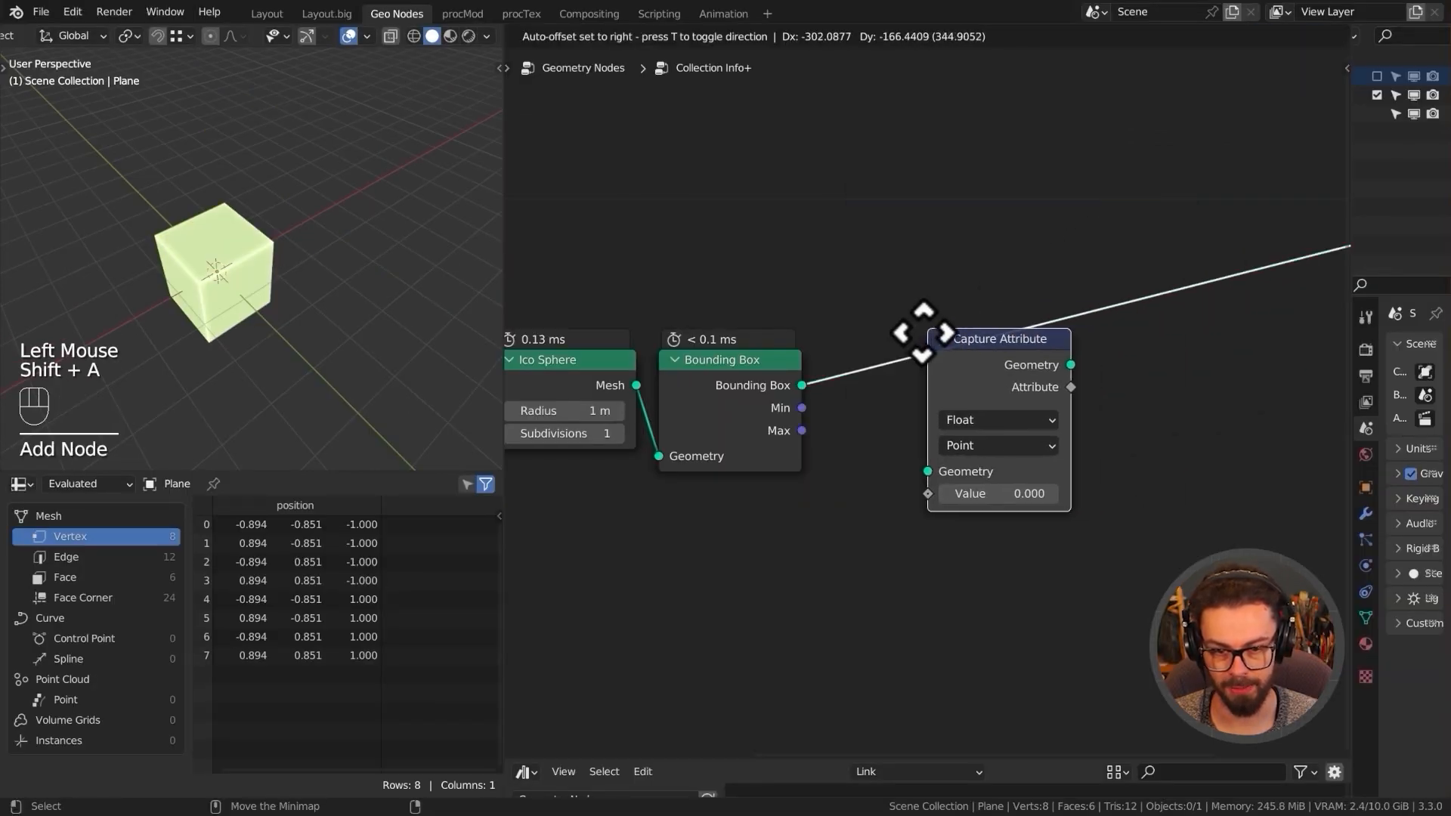
{"action": "left_click", "coordinate": [915, 332]}
- Label the Capture Attribute node MIN, align it beside Bounding Box and set its data type to Vector
{"action": "scroll", "coordinate": [962, 415], "scroll_direction": "up", "scroll_amount": 2}
{"action": "left_click", "coordinate": [993, 317]}
{"action": "key", "text": "F2"}
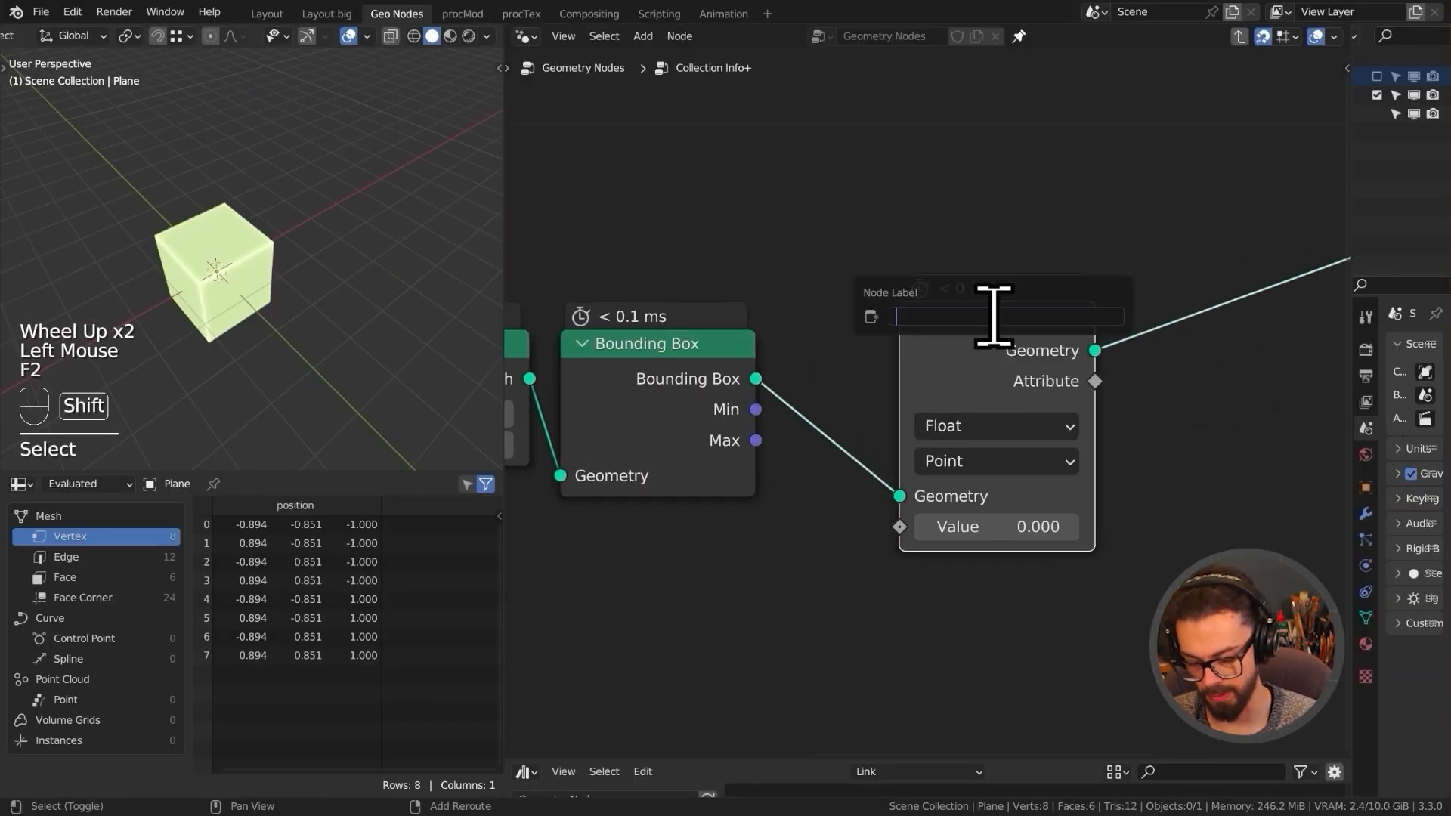
{"action": "type", "text": "MIN"}
{"action": "key", "text": "Return"}
{"action": "middle_click_drag", "start_coordinate": [1014, 344], "coordinate": [1068, 275]}
{"action": "key", "text": "g"}
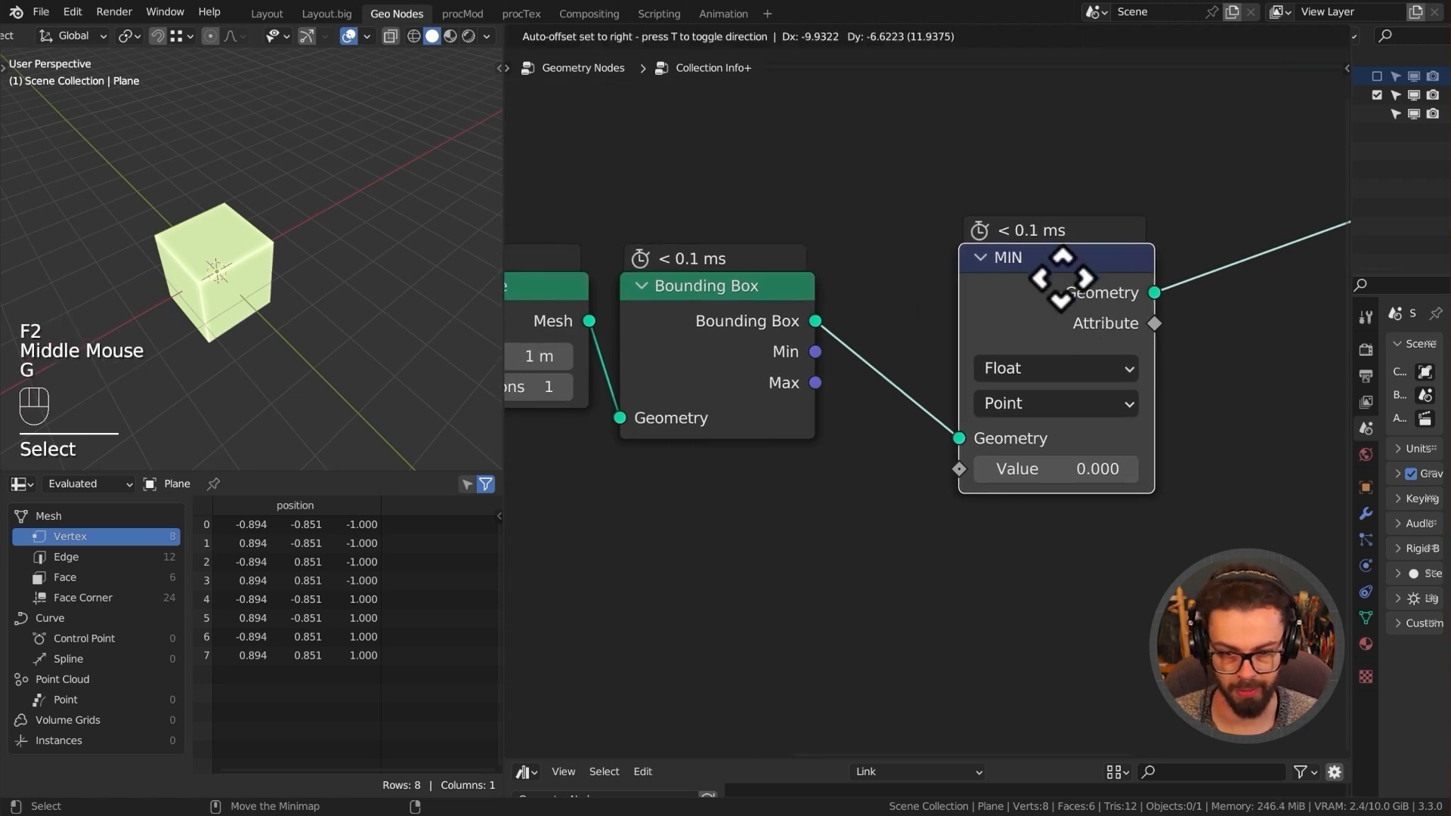
{"action": "left_click", "coordinate": [993, 404]}
{"action": "left_click", "coordinate": [974, 489]}
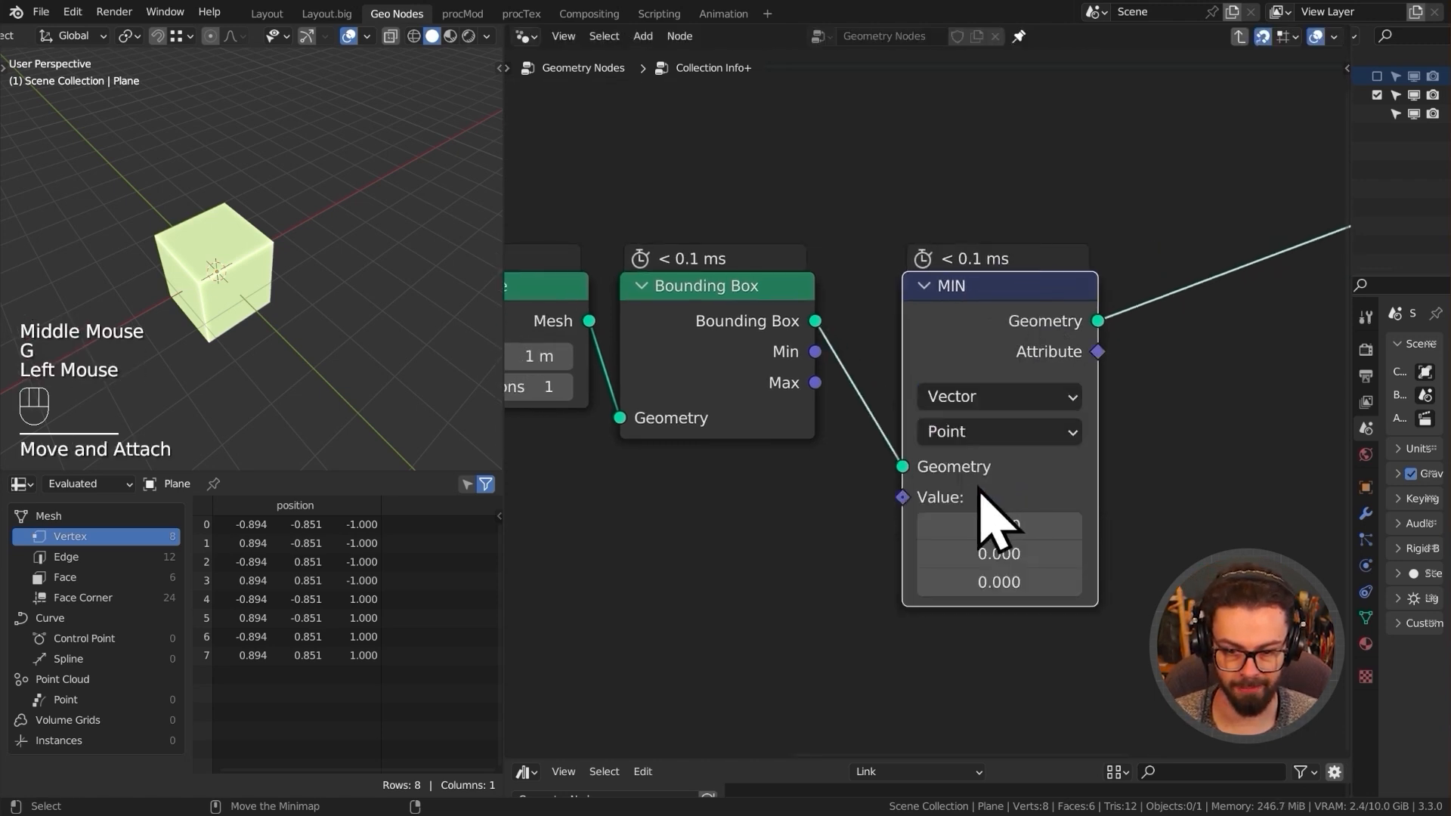
- Add a Position node under Bounding Box, feeding the Value input of the MIN capture node
{"action": "middle_click_drag", "start_coordinate": [855, 536], "coordinate": [952, 414]}
{"action": "left_click_drag", "start_coordinate": [1004, 375], "coordinate": [767, 394]}
{"action": "type", "text": "pos"}
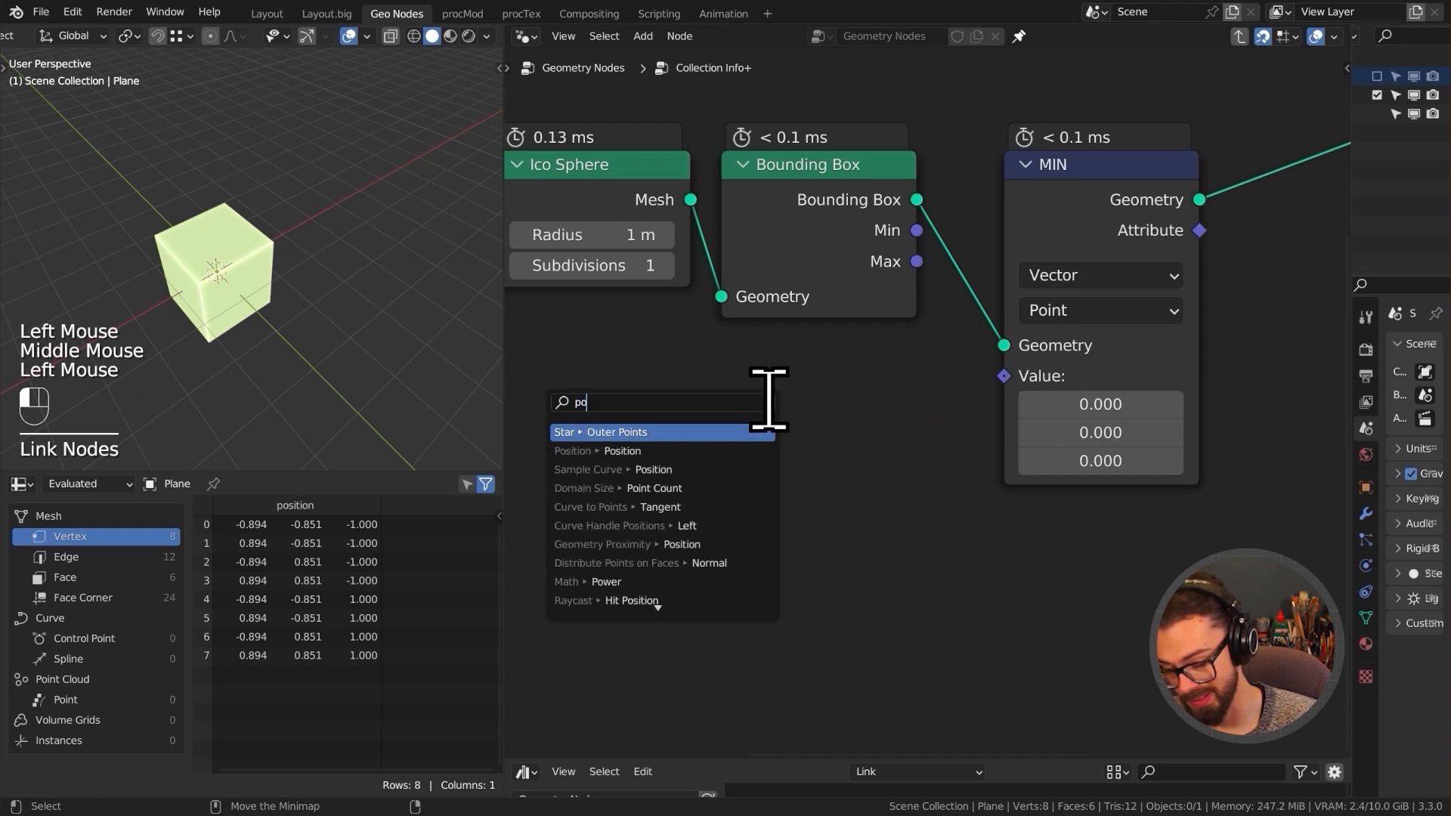
{"action": "key", "text": "Return"}
{"action": "left_click", "coordinate": [918, 406]}
{"action": "middle_click_drag", "start_coordinate": [843, 469], "coordinate": [752, 522]}
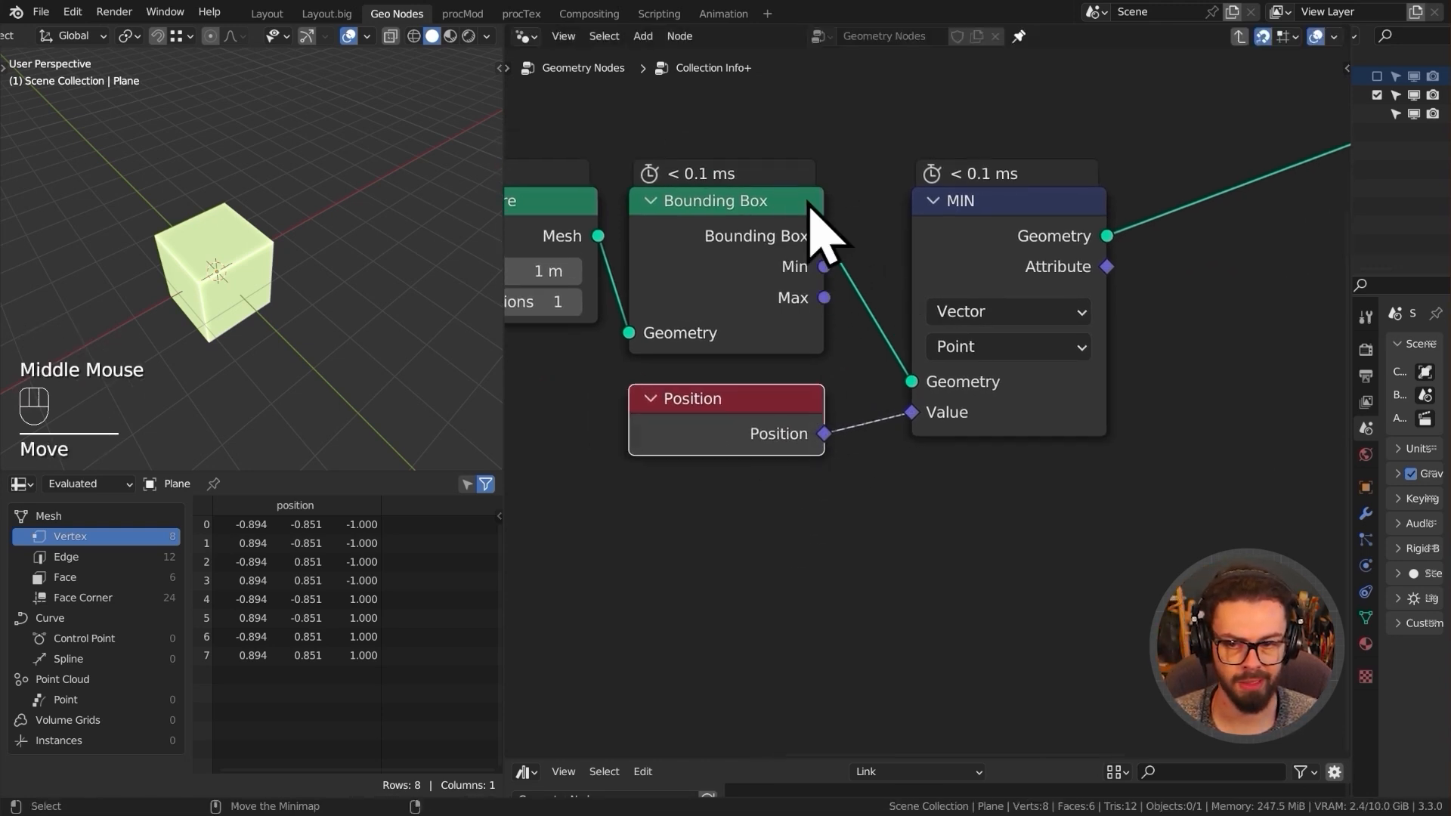
- Feed the Collection Info geometry into Bounding Box and inspect the value of its Min output
{"action": "middle_click_drag", "start_coordinate": [747, 243], "coordinate": [962, 297], "text": "ctrl"}
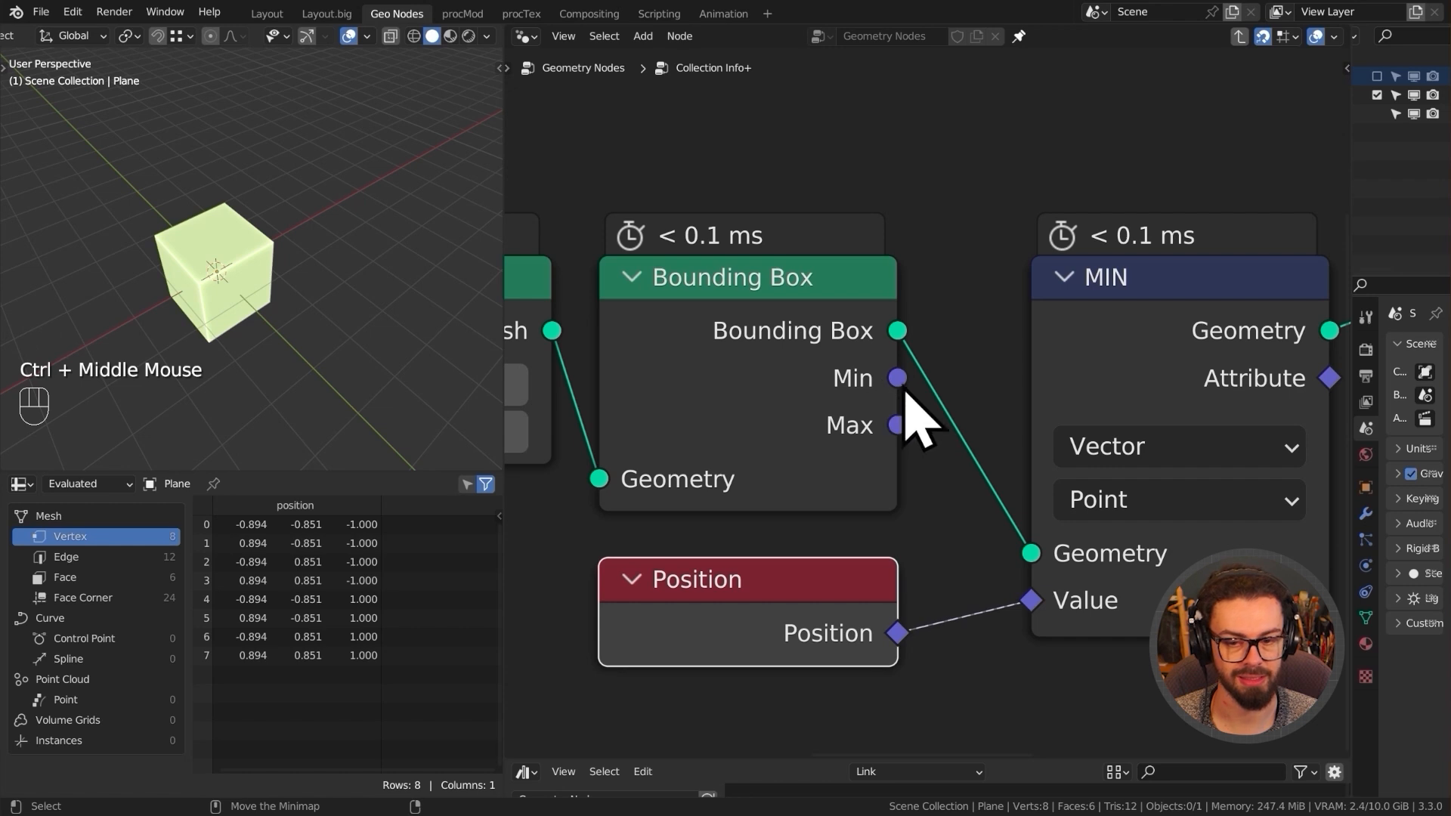
{"action": "mouse_move", "coordinate": [891, 386]}
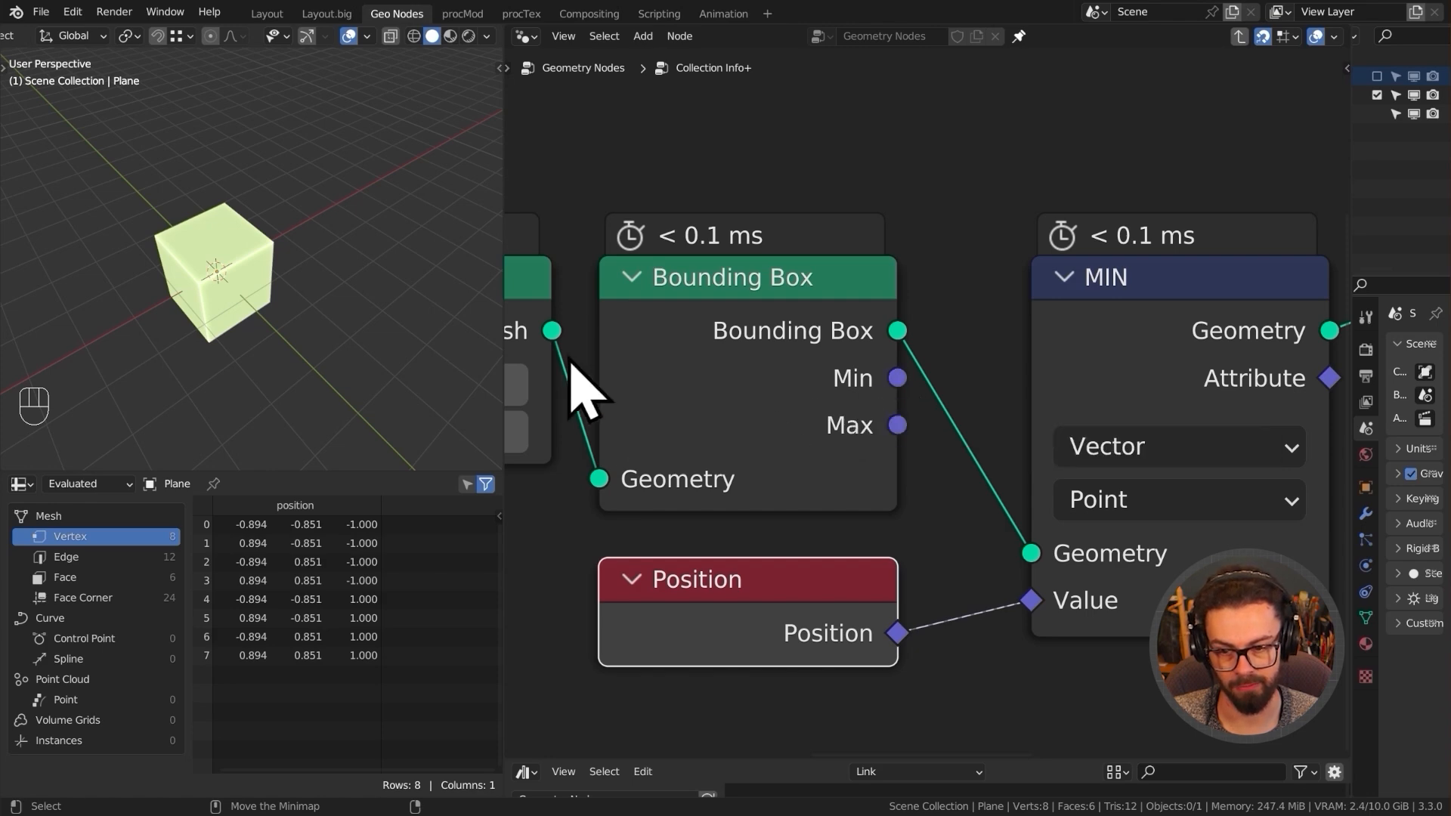
{"action": "middle_click_drag", "start_coordinate": [599, 415], "coordinate": [952, 447]}
{"action": "scroll", "coordinate": [730, 332], "scroll_direction": "down", "scroll_amount": 5}
{"action": "middle_click_drag", "start_coordinate": [730, 333], "coordinate": [743, 323]}
{"action": "left_click_drag", "start_coordinate": [755, 261], "coordinate": [945, 455]}
{"action": "scroll", "coordinate": [1042, 423], "scroll_direction": "up", "scroll_amount": 4}
{"action": "middle_click_drag", "start_coordinate": [1149, 307], "coordinate": [882, 326]}
{"action": "scroll", "coordinate": [882, 327], "scroll_direction": "up", "scroll_amount": 2}
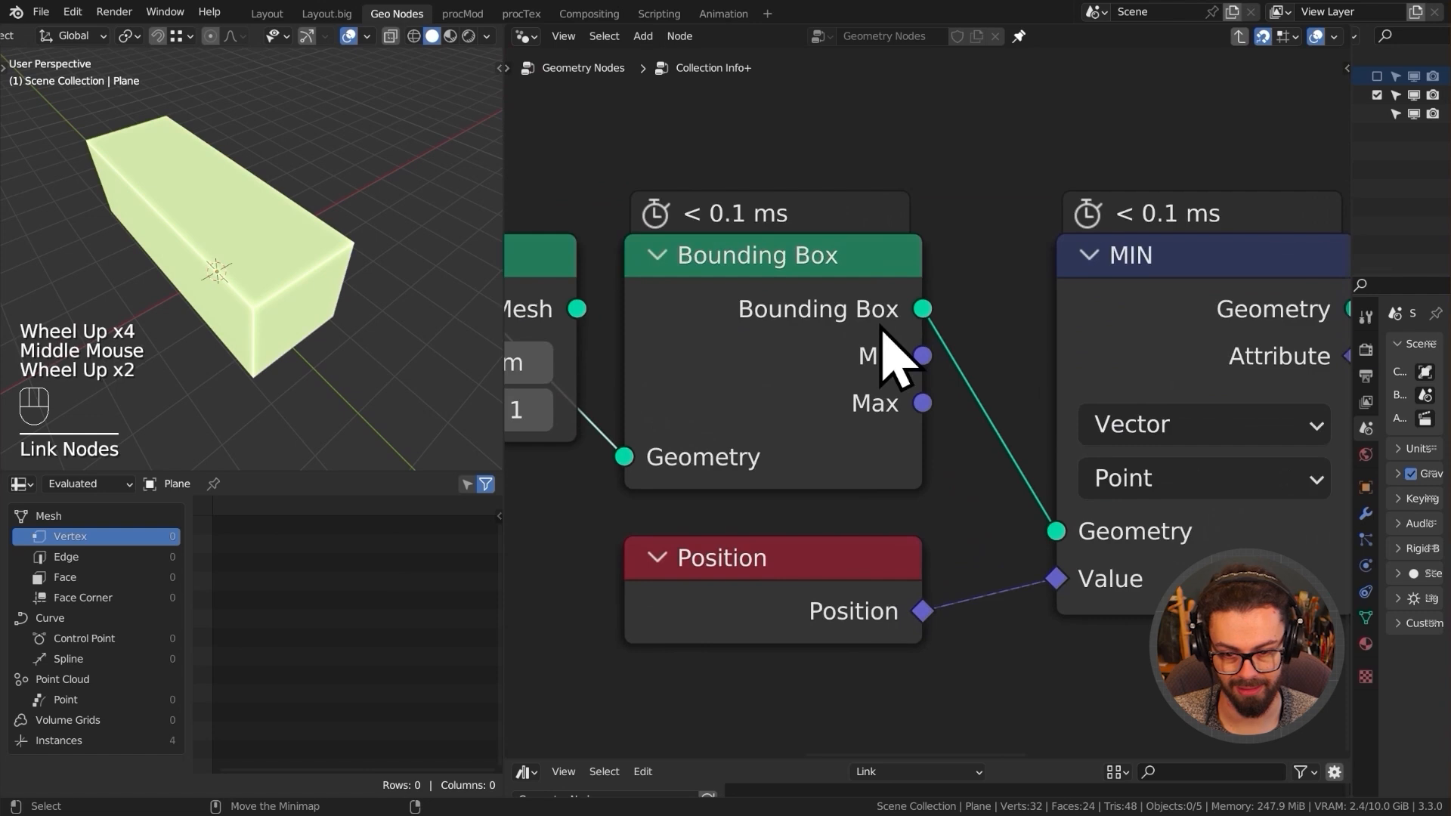
{"action": "mouse_move", "coordinate": [924, 355]}
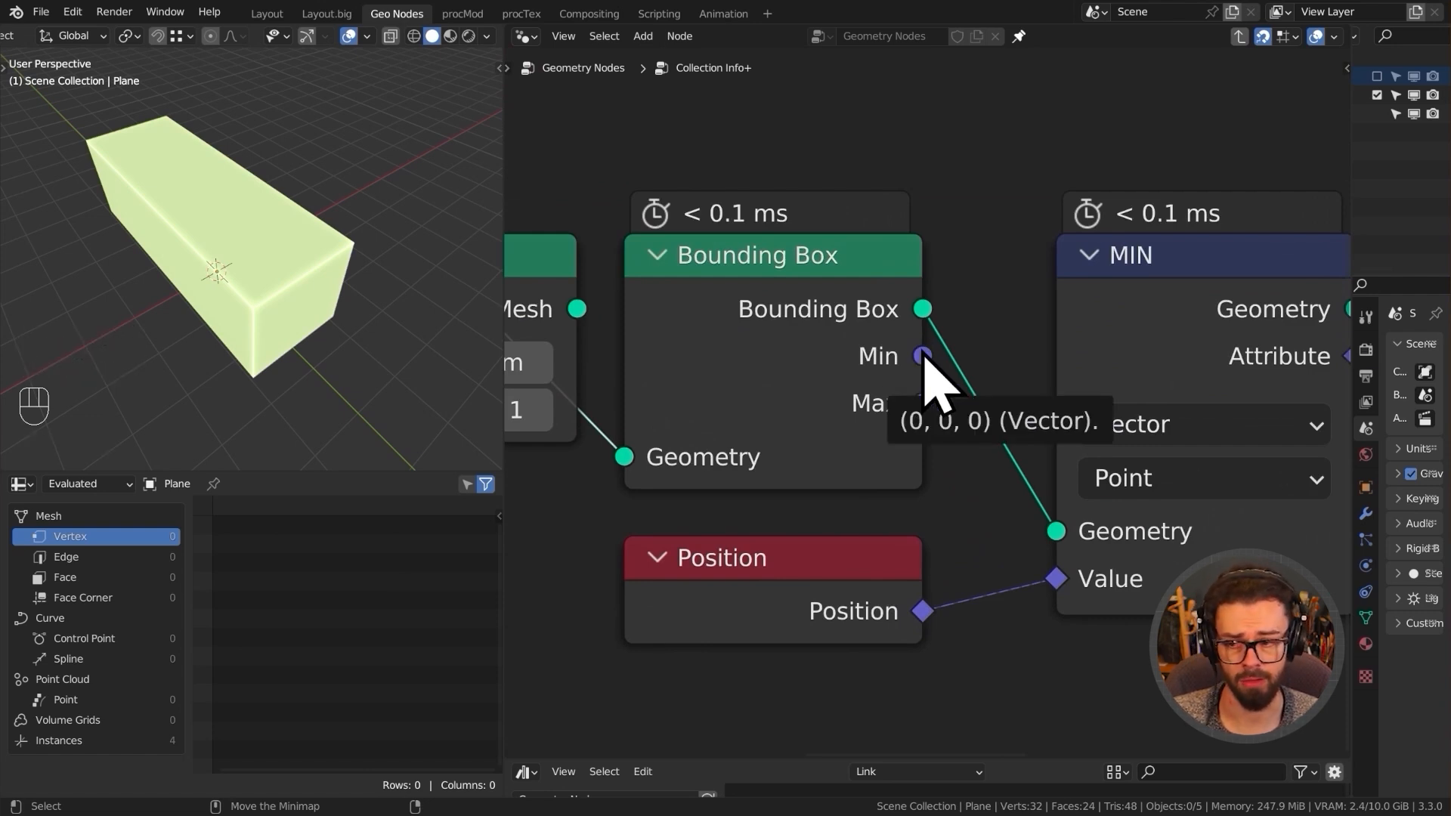
- Reconnect the Ico Sphere mesh to the Bounding Box's Geometry input
{"action": "middle_click_drag", "start_coordinate": [257, 370], "coordinate": [226, 408]}
{"action": "middle_click_drag", "start_coordinate": [581, 338], "coordinate": [699, 321]}
{"action": "left_click_drag", "start_coordinate": [695, 295], "coordinate": [744, 440]}
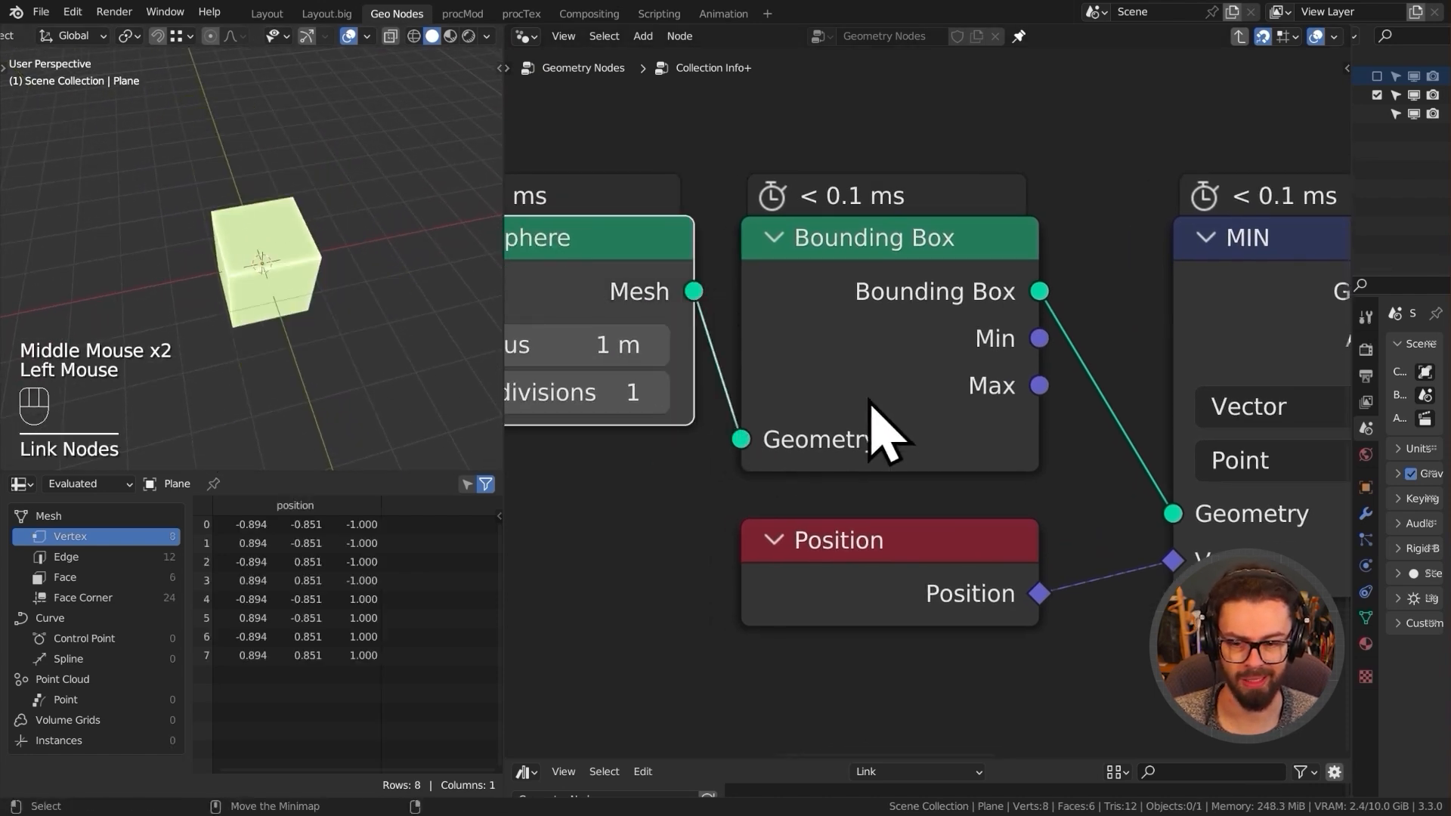
- Add a Field at Index node below the MIN capture node
{"action": "middle_click", "coordinate": [956, 423]}
{"action": "scroll", "coordinate": [868, 437], "scroll_direction": "down", "scroll_amount": 2}
{"action": "middle_click_drag", "start_coordinate": [868, 438], "coordinate": [710, 461]}
{"action": "scroll", "coordinate": [881, 382], "scroll_direction": "down", "scroll_amount": 1}
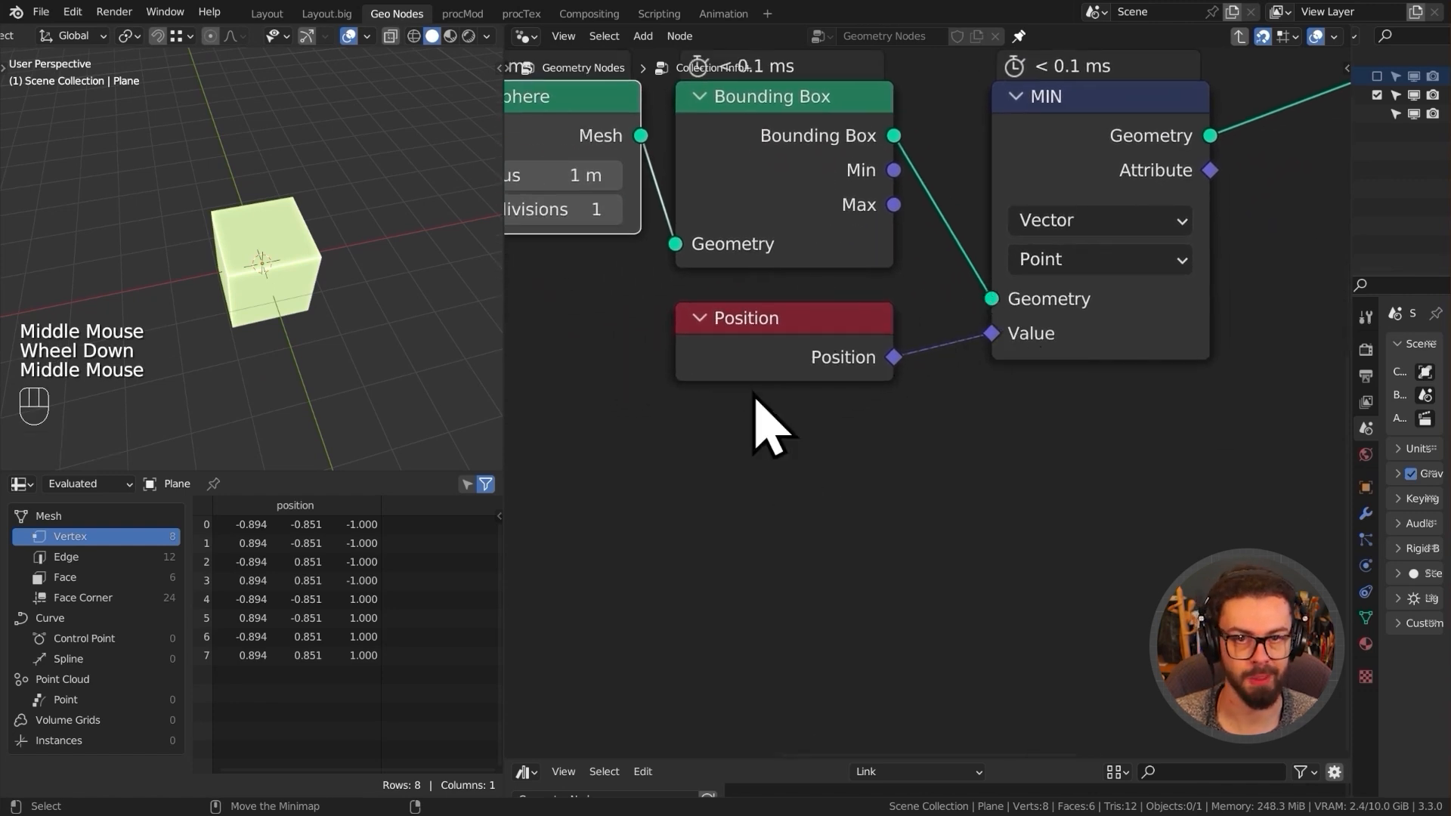
{"action": "key", "text": "shift+a"}
{"action": "key", "text": "shift+a"}
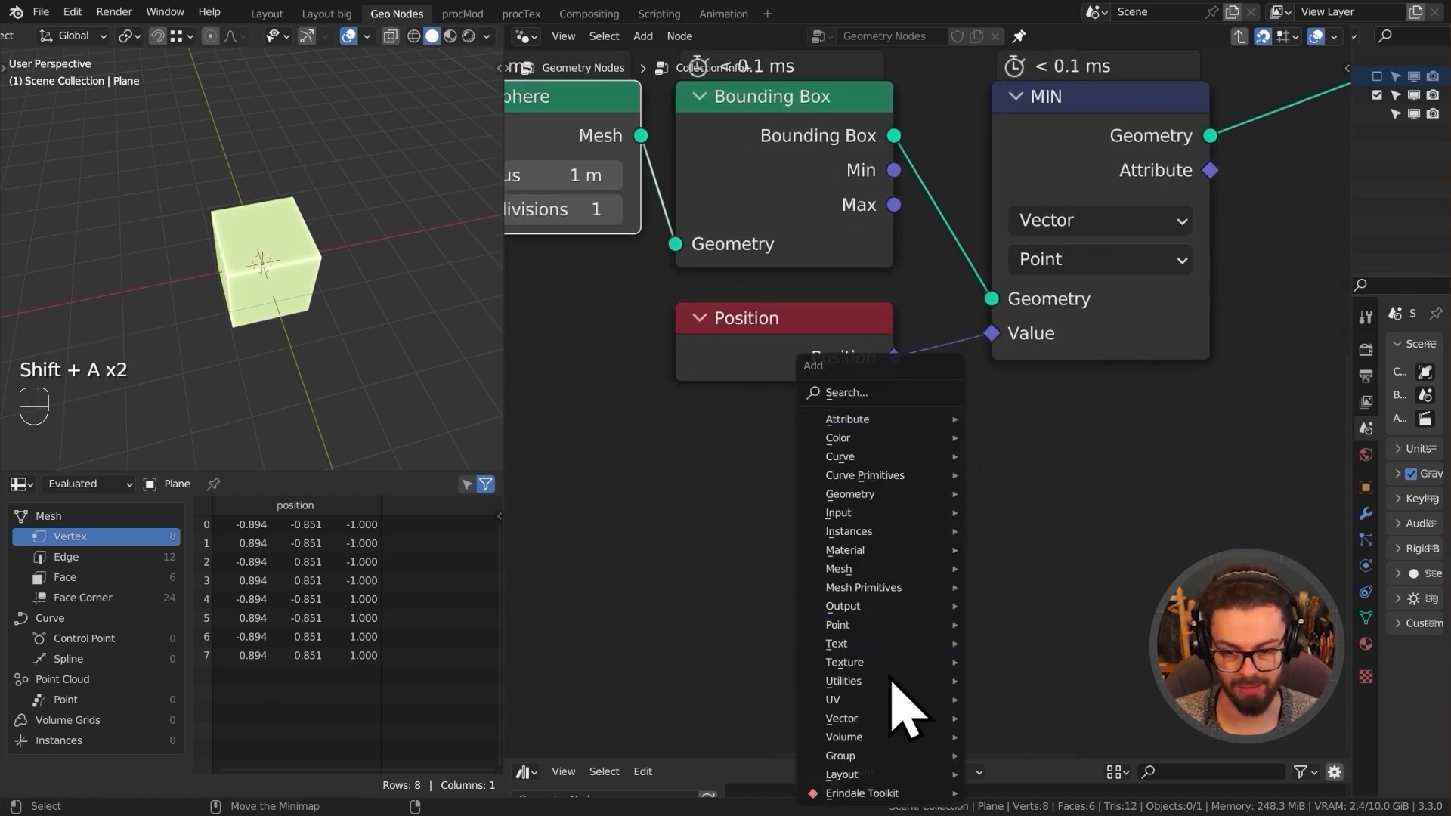
{"action": "mouse_move", "coordinate": [890, 682]}
{"action": "left_click", "coordinate": [1088, 531]}
{"action": "left_click", "coordinate": [1018, 408]}
{"action": "middle_click_drag", "start_coordinate": [1019, 408], "coordinate": [948, 367]}
- Set Field at Index to Vector and route Position through it into the Value input of the MIN node
{"action": "left_click", "coordinate": [1031, 464]}
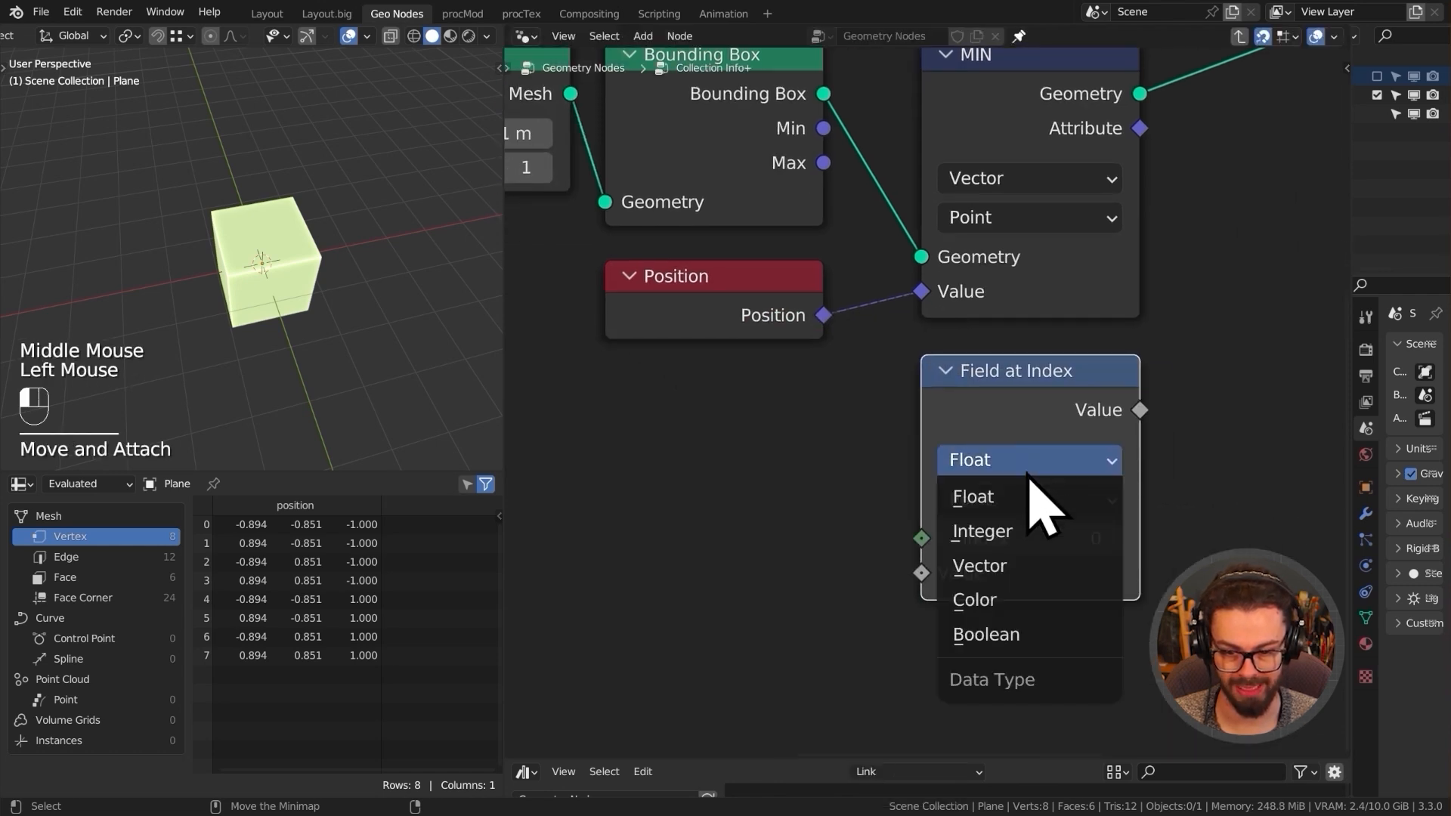
{"action": "left_click", "coordinate": [1013, 568]}
{"action": "left_click_drag", "start_coordinate": [824, 315], "coordinate": [920, 572]}
{"action": "left_click_drag", "start_coordinate": [1197, 401], "coordinate": [968, 278]}
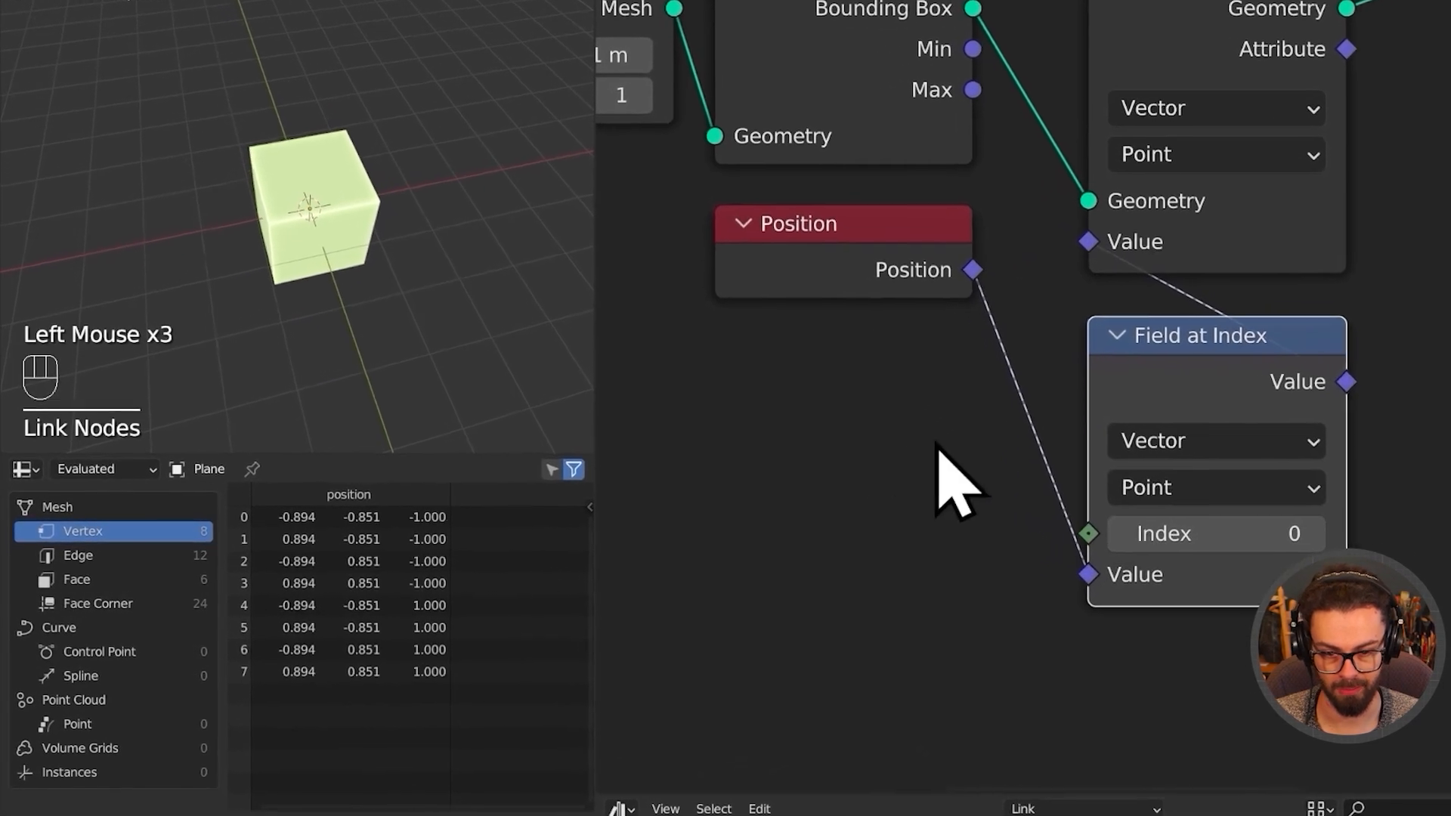
- Link a Viewer to the MIN geometry and compare its captured attribute with the plain Position values in the spreadsheet
{"action": "middle_click_drag", "start_coordinate": [1201, 327], "coordinate": [1105, 441]}
{"action": "left_click", "coordinate": [1180, 106], "text": "ctrl+shift"}
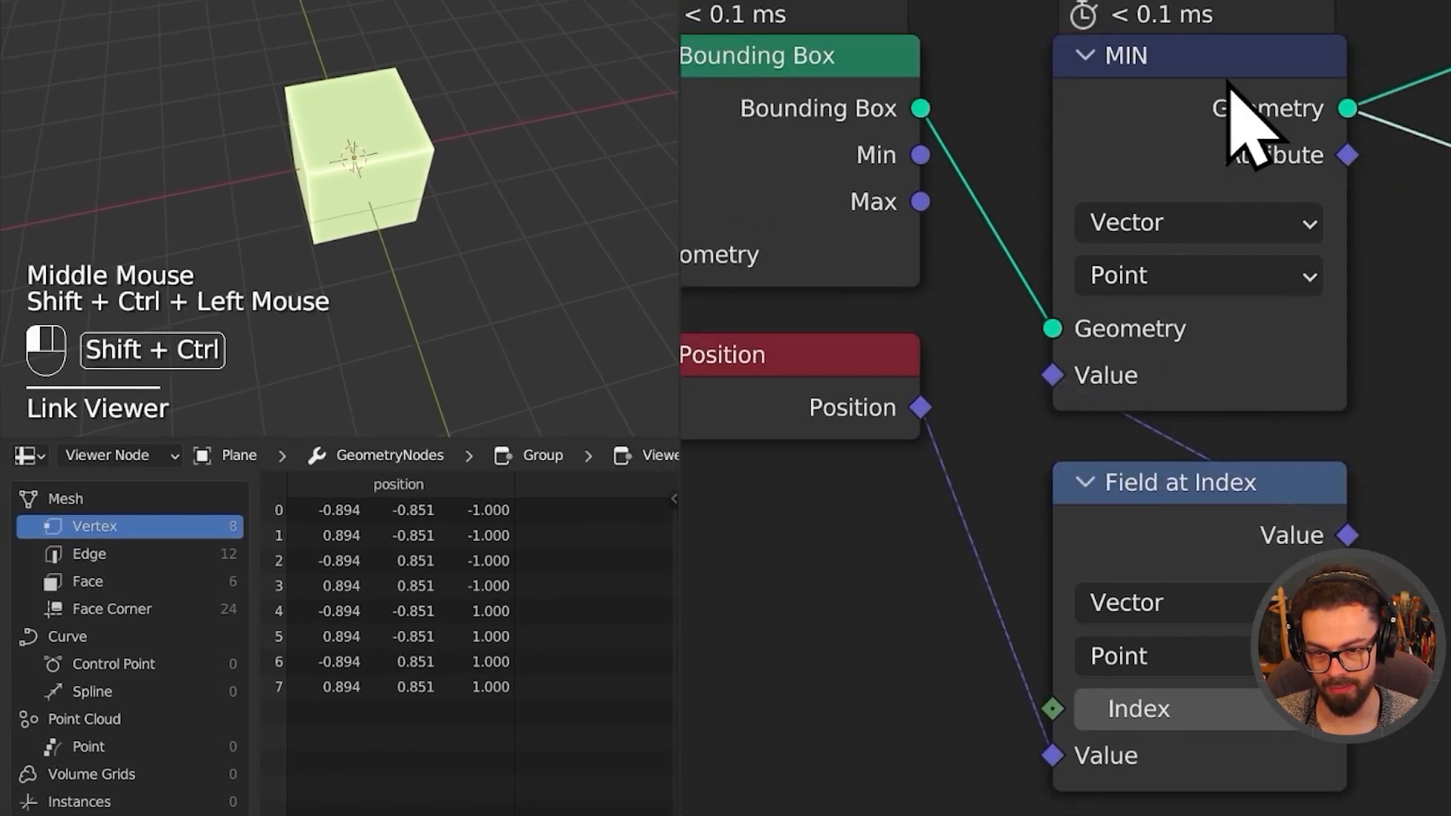
{"action": "left_click", "coordinate": [1252, 216], "text": "ctrl+shift"}
{"action": "middle_click_drag", "start_coordinate": [1251, 216], "coordinate": [1174, 170]}
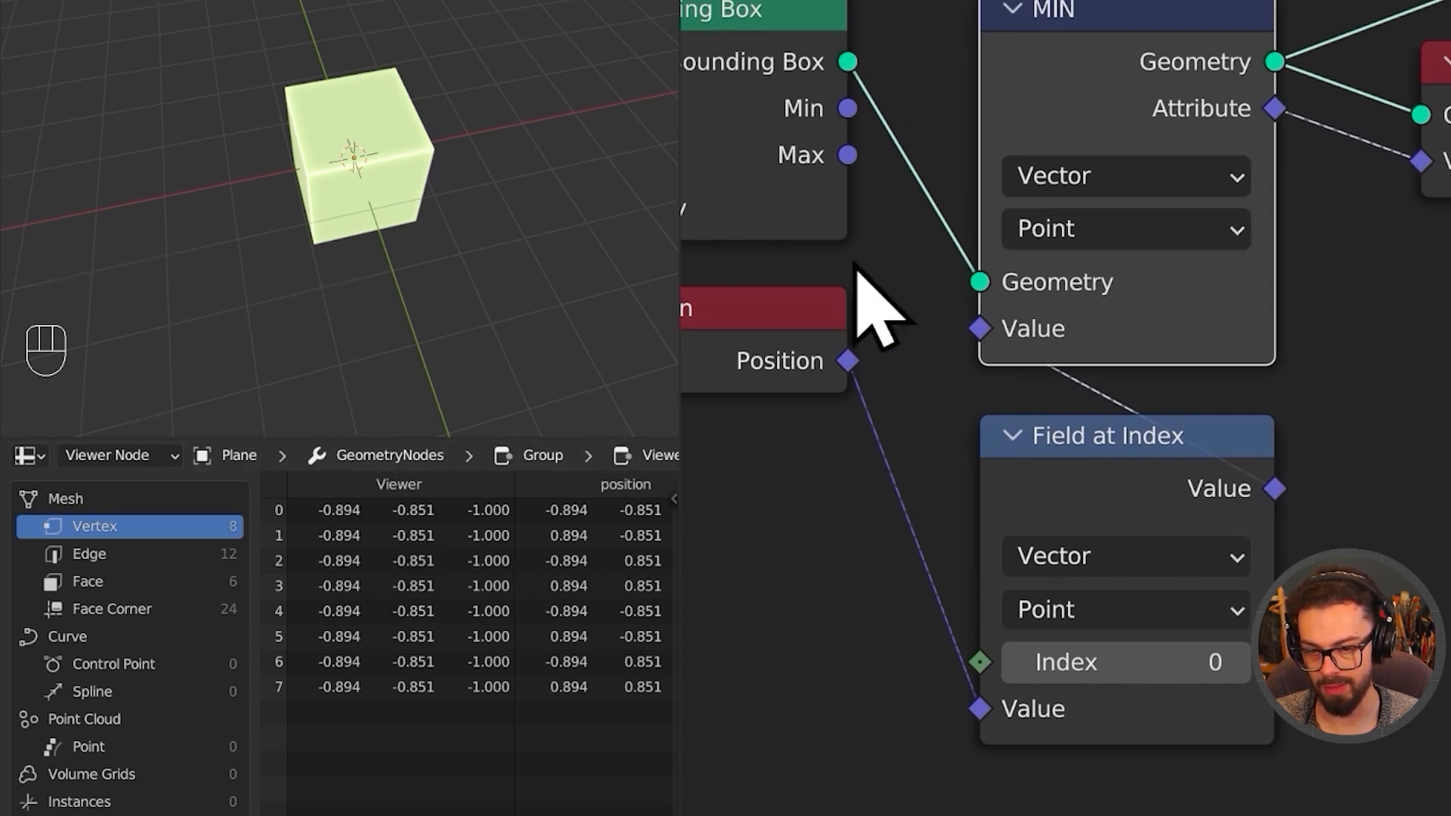
{"action": "middle_click_drag", "start_coordinate": [826, 324], "coordinate": [848, 329]}
{"action": "left_click", "coordinate": [782, 375], "text": "ctrl+shift"}
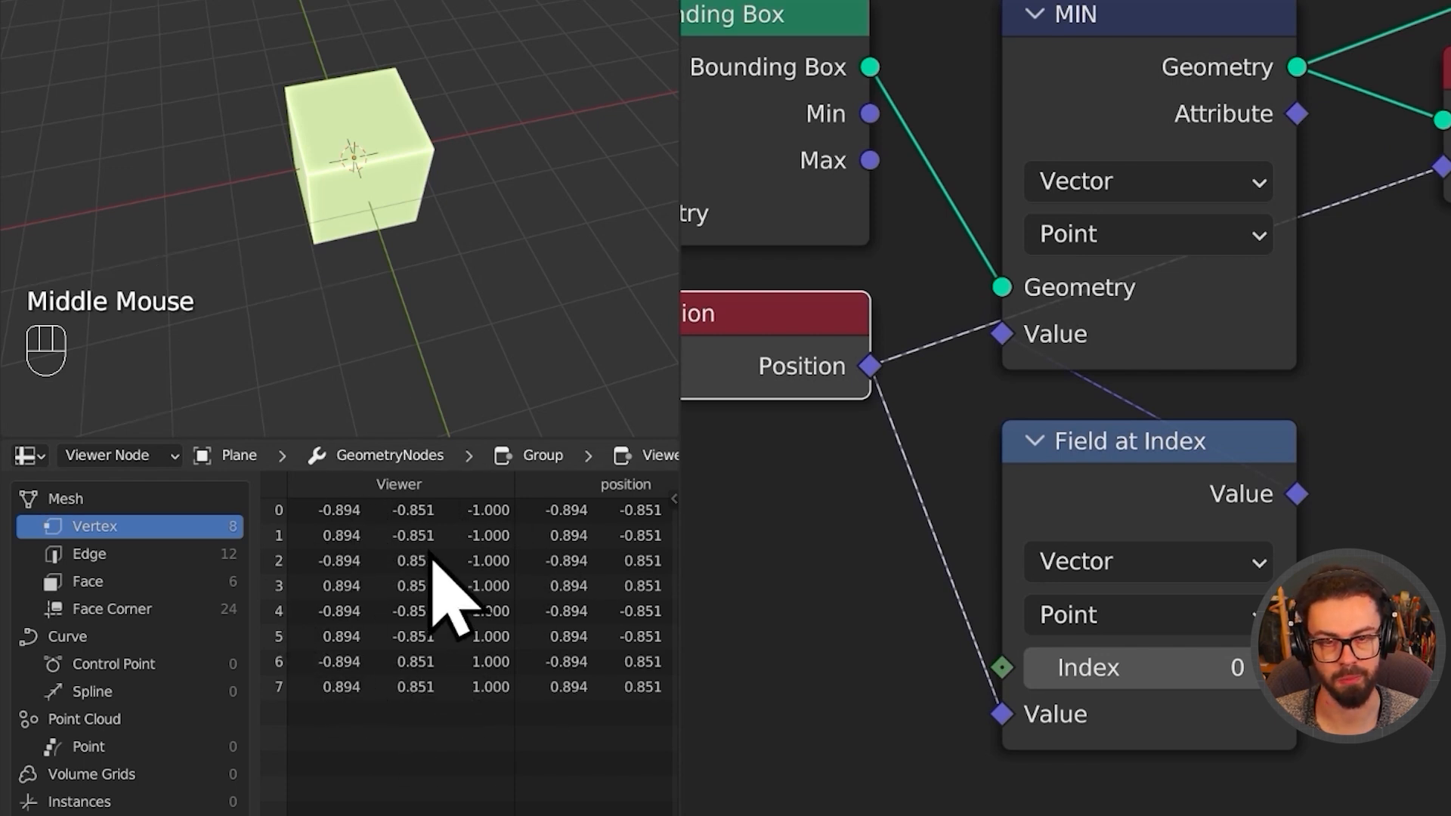
{"action": "left_click", "coordinate": [1231, 136], "text": "ctrl+shift"}
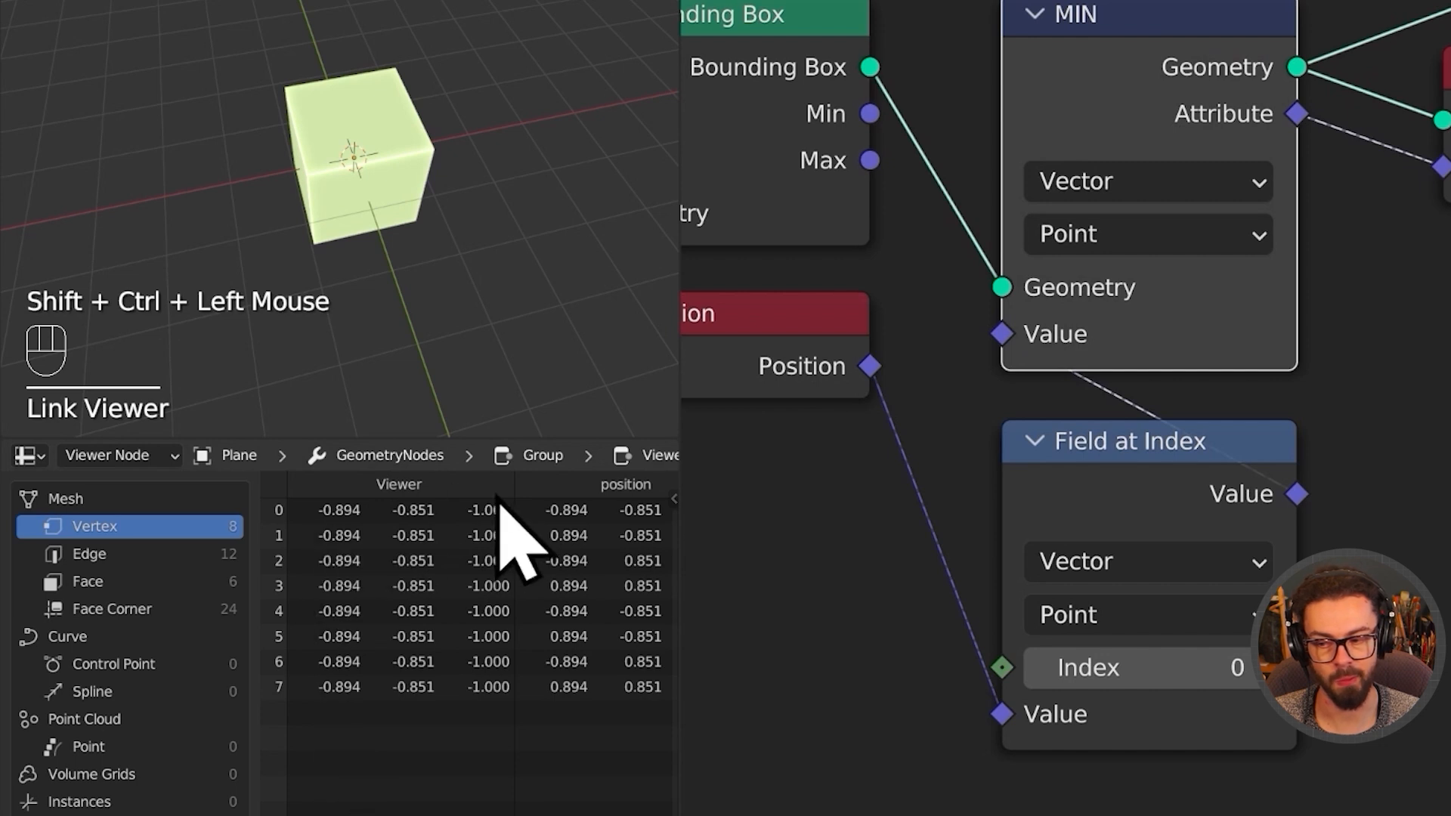
{"action": "middle_click_drag", "start_coordinate": [1053, 644], "coordinate": [1180, 602]}
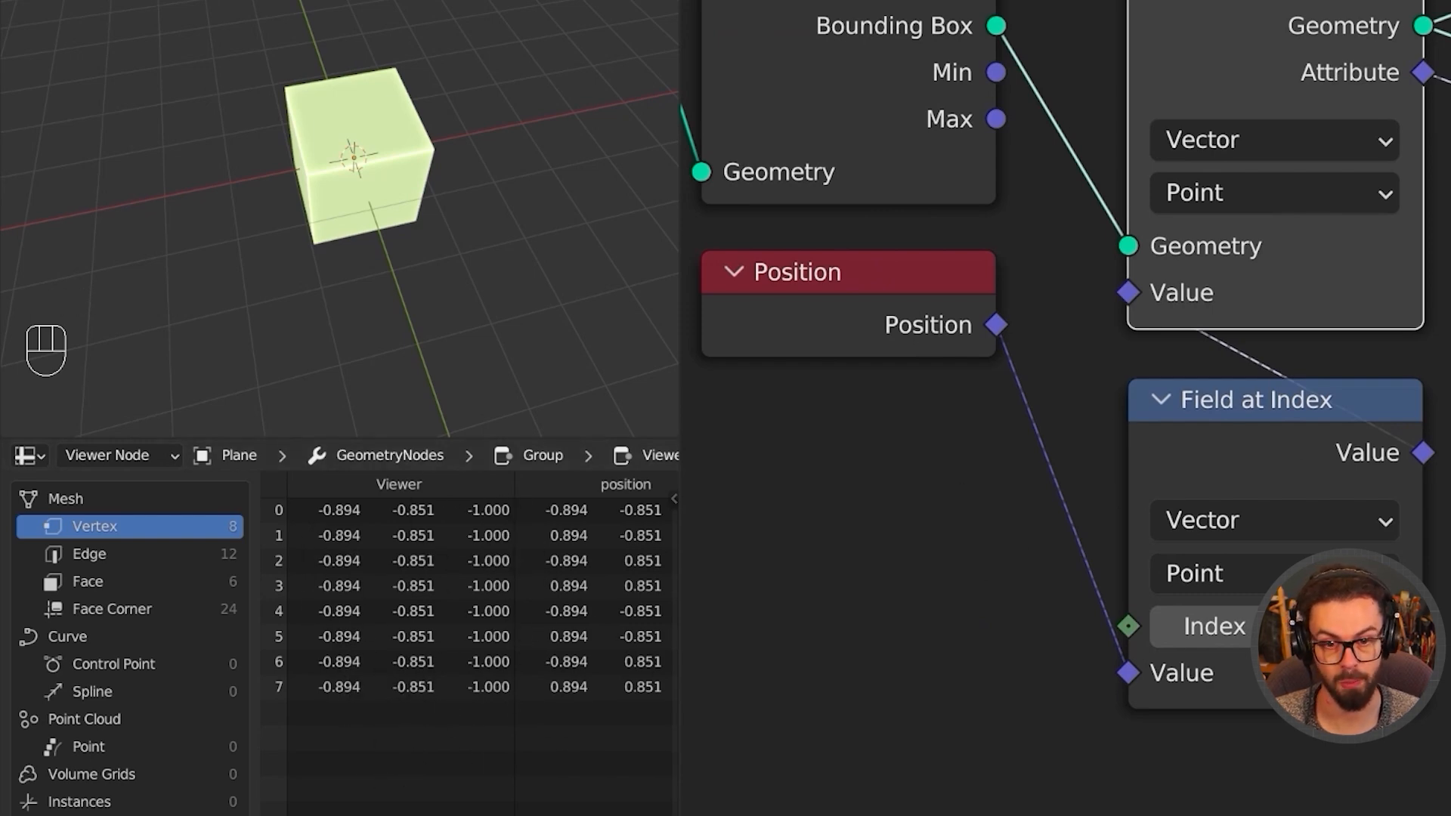
- Delete the Viewer node attached to the MIN capture node
{"action": "middle_click_drag", "start_coordinate": [1428, 334], "coordinate": [1156, 431]}
{"action": "scroll", "coordinate": [1205, 348], "scroll_direction": "down", "scroll_amount": 4}
{"action": "left_click_drag", "start_coordinate": [1172, 39], "coordinate": [1447, 406]}
{"action": "left_click", "coordinate": [1258, 194]}
{"action": "key", "text": "x"}
- Duplicate the MIN capture node, insert the copy right after it in the geometry chain and label it MAX
{"action": "left_click", "coordinate": [1016, 185]}
{"action": "key", "text": "shift+d"}
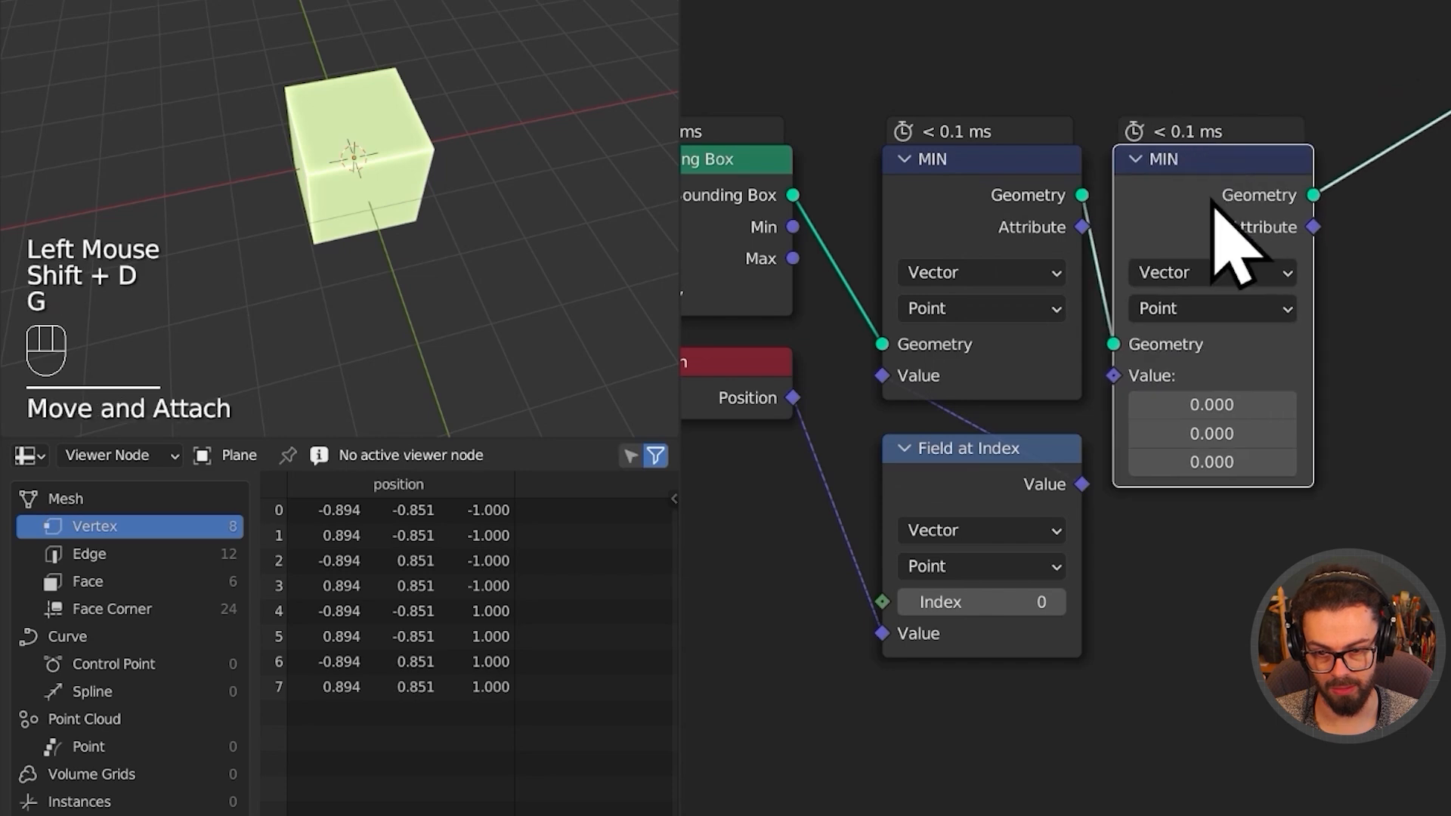
{"action": "scroll", "coordinate": [1214, 203], "scroll_direction": "up", "scroll_amount": 1}
{"action": "key", "text": "F2"}
{"action": "key", "text": "Return"}
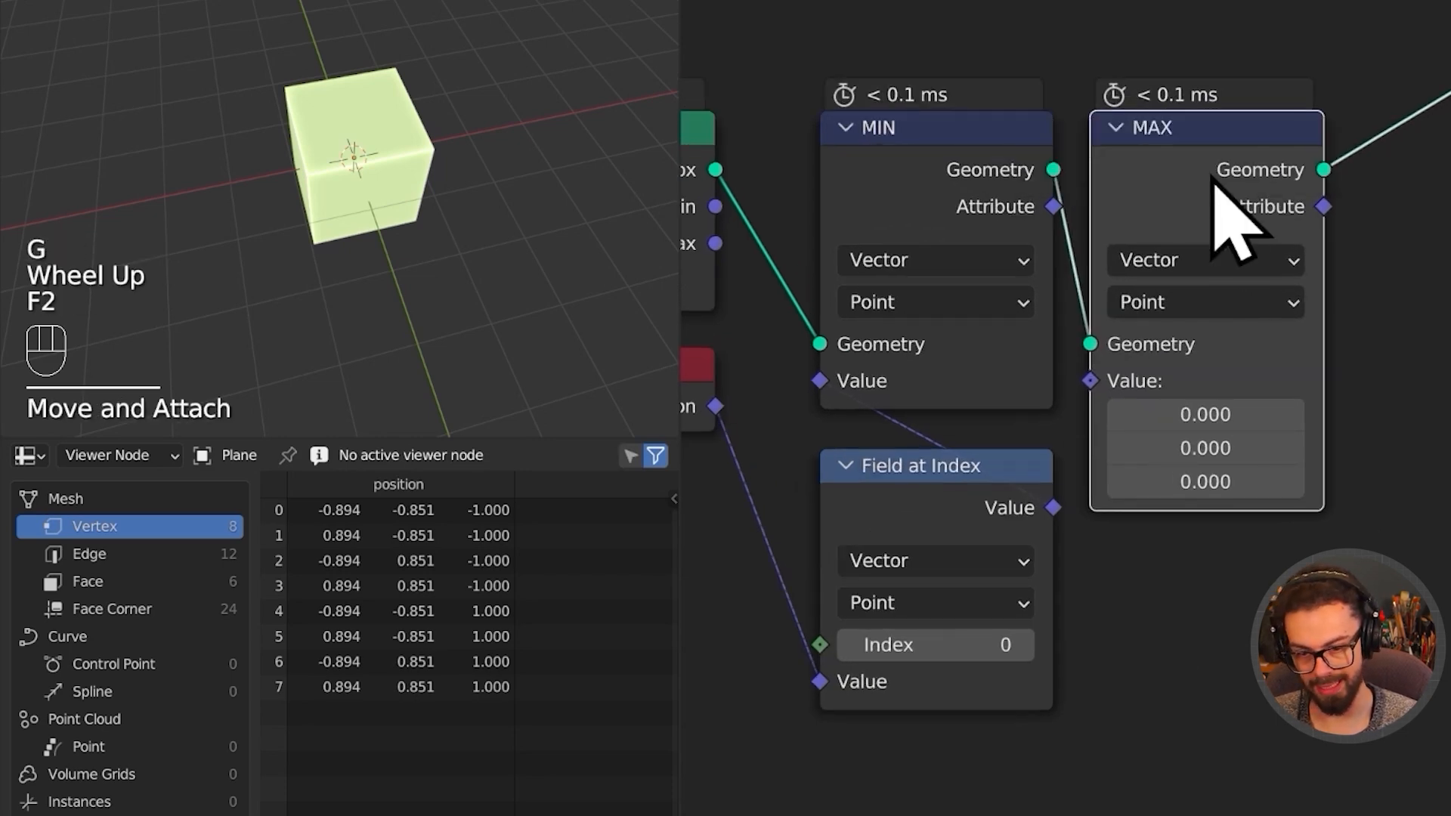
- Duplicate the Field at Index node with its Position link, feed the copy into the Value input of MAX and set its Index to 7
{"action": "middle_click_drag", "start_coordinate": [1172, 194], "coordinate": [1178, 317]}
{"action": "left_click", "coordinate": [1151, 353]}
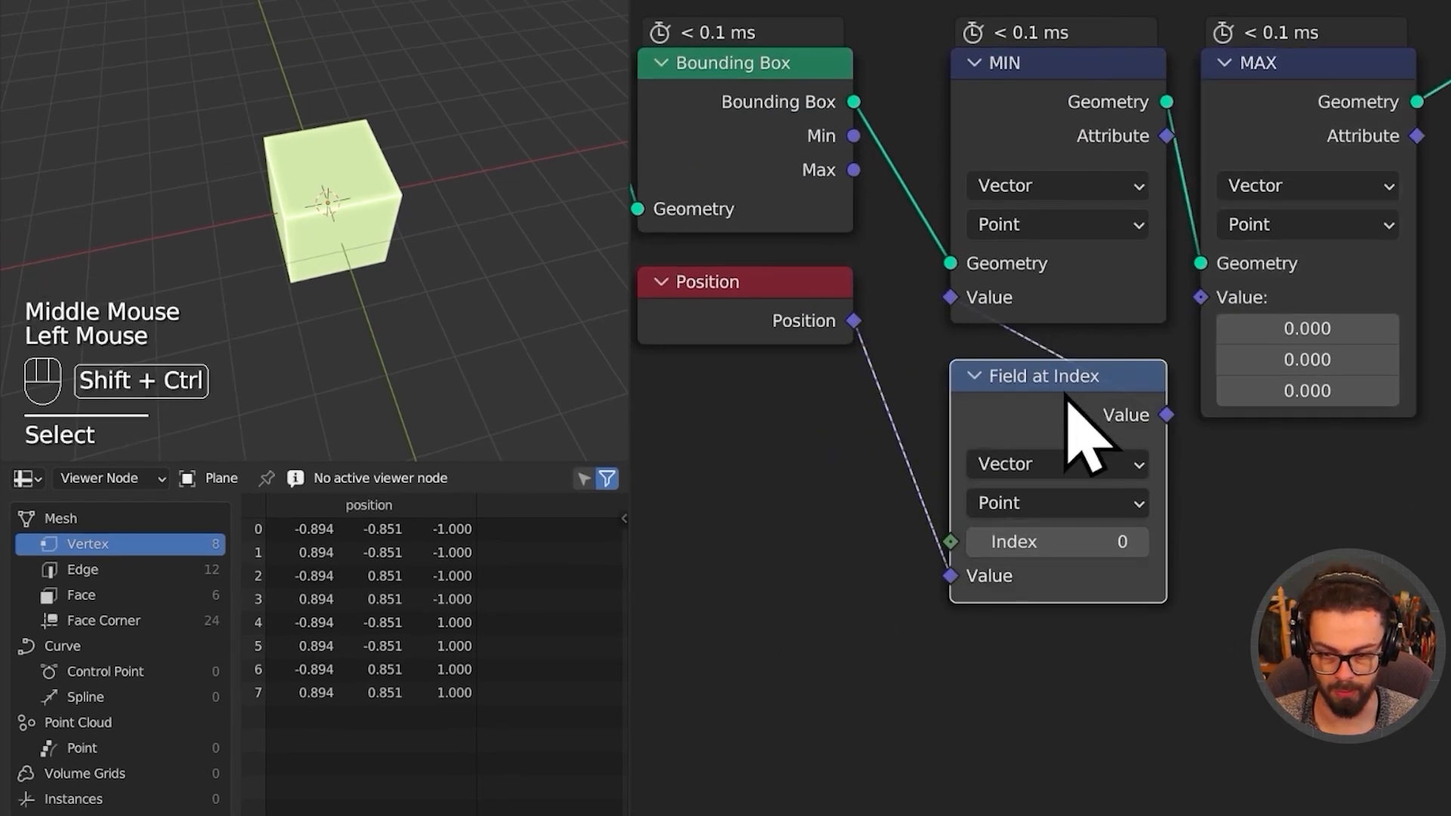
{"action": "key", "text": "shift+ctrl+d"}
{"action": "left_click", "coordinate": [1311, 438]}
{"action": "left_click_drag", "start_coordinate": [1417, 476], "coordinate": [1285, 376]}
{"action": "left_click", "coordinate": [1337, 542]}
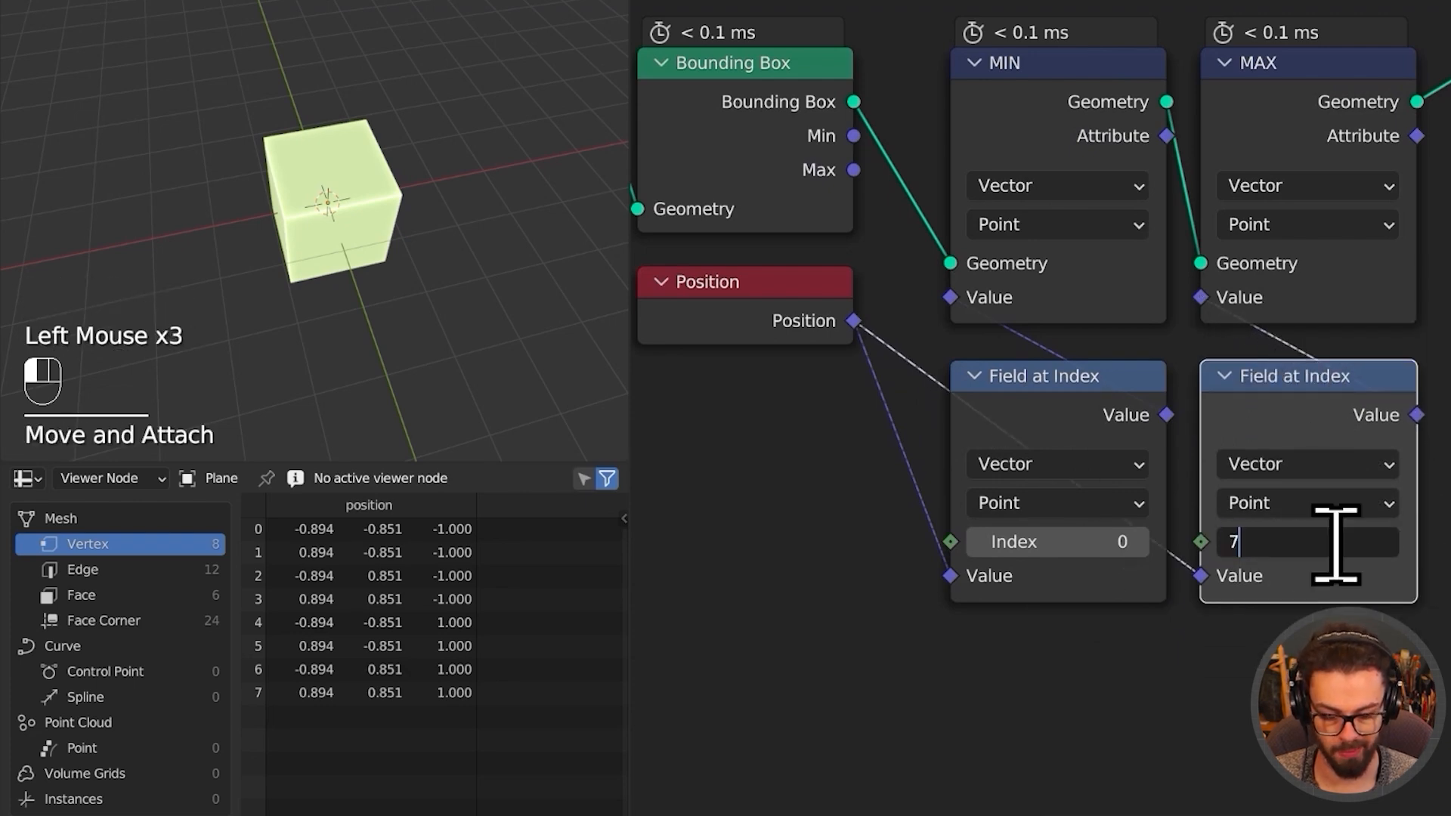
{"action": "type", "text": "7"}
{"action": "key", "text": "Return"}
{"action": "scroll", "coordinate": [1411, 461], "scroll_direction": "up", "scroll_amount": 2}
{"action": "middle_click_drag", "start_coordinate": [1415, 454], "coordinate": [1450, 428]}
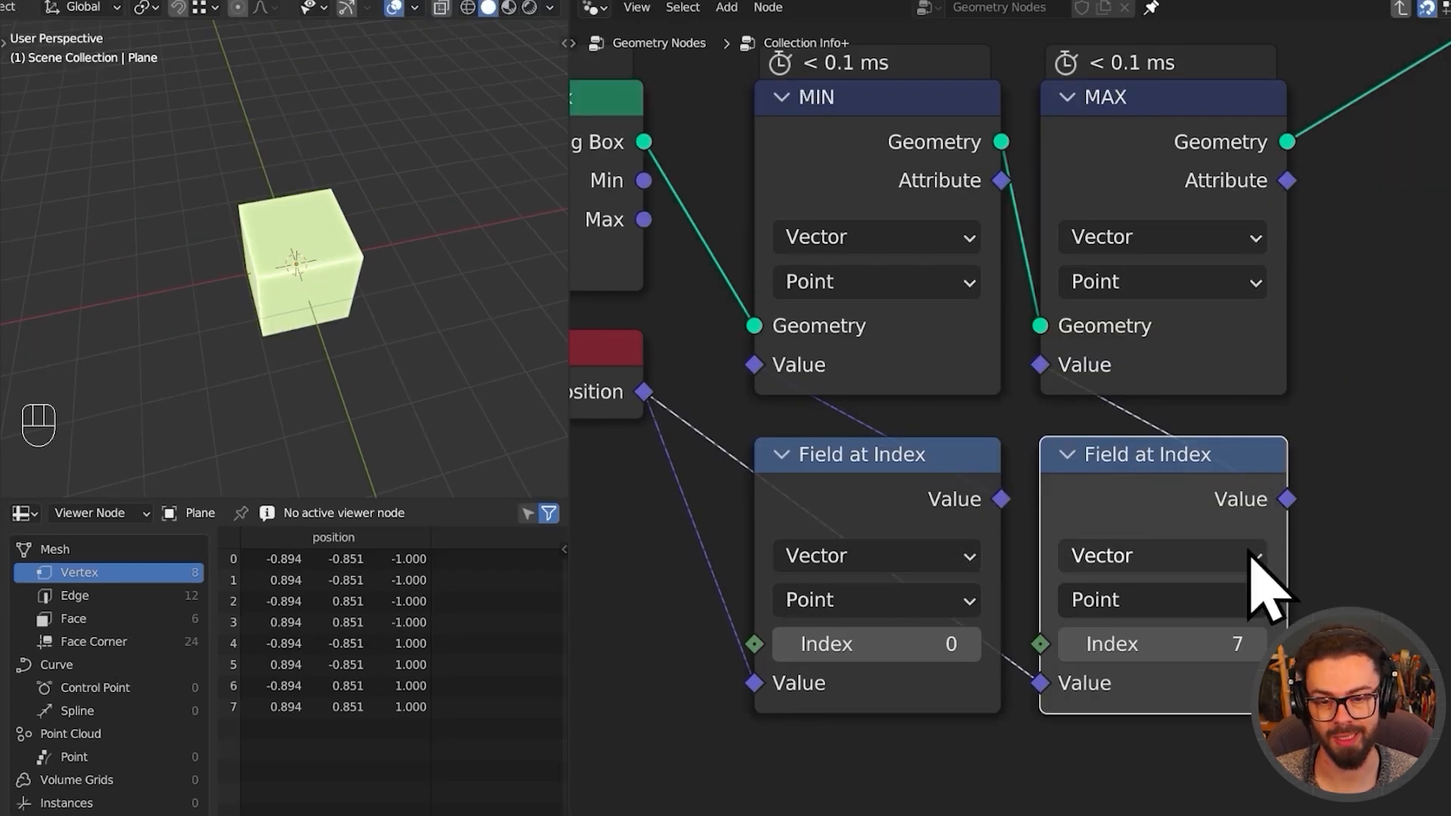
- Link a Viewer alternately to the MAX and MIN nodes and compare their captured attribute values in the spreadsheet
{"action": "left_click", "coordinate": [1204, 195], "text": "ctrl+shift"}
{"action": "left_click", "coordinate": [1204, 194], "text": "ctrl+shift"}
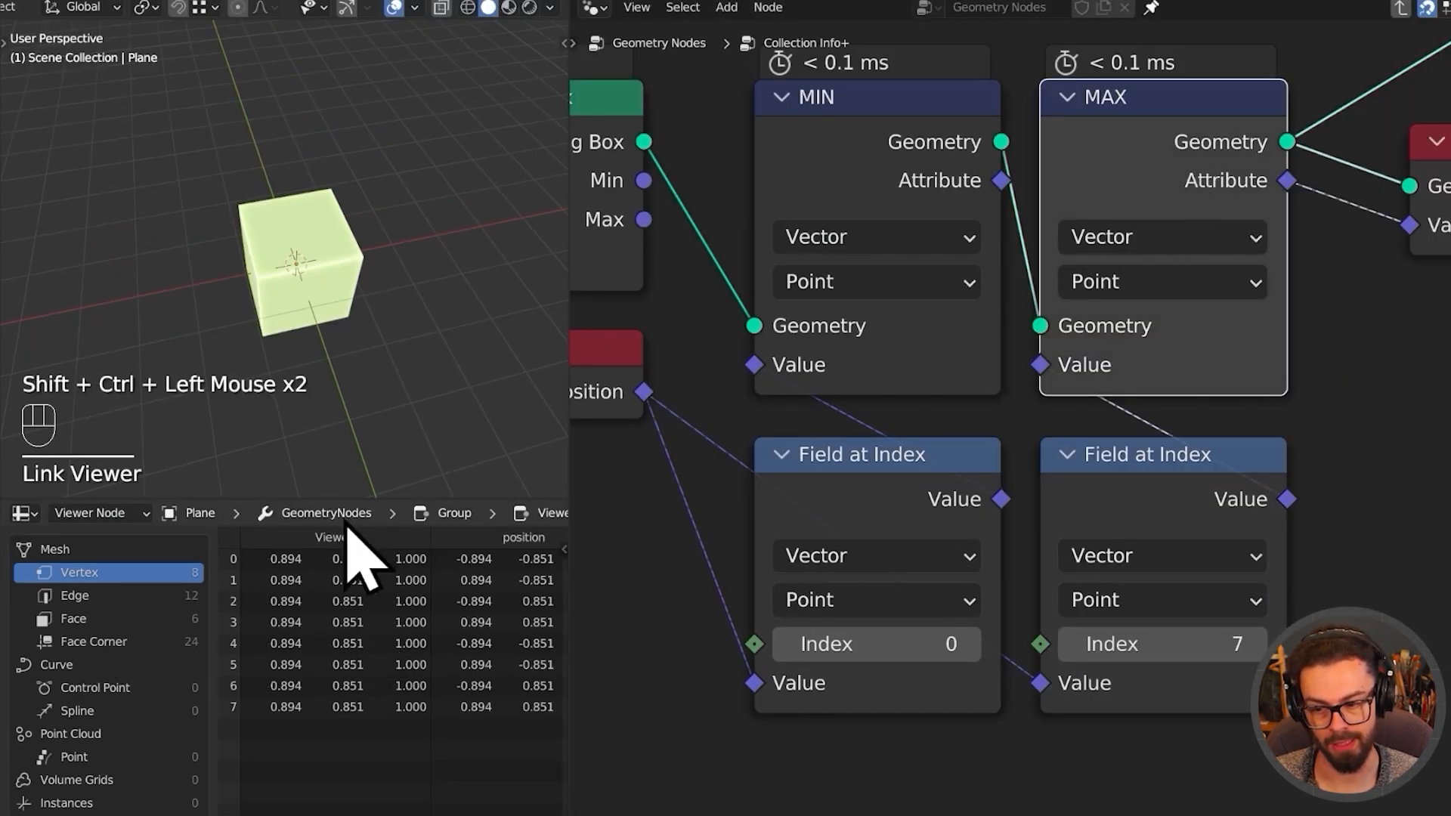
{"action": "left_click", "coordinate": [864, 162], "text": "ctrl+shift"}
{"action": "left_click", "coordinate": [864, 162], "text": "ctrl+shift"}
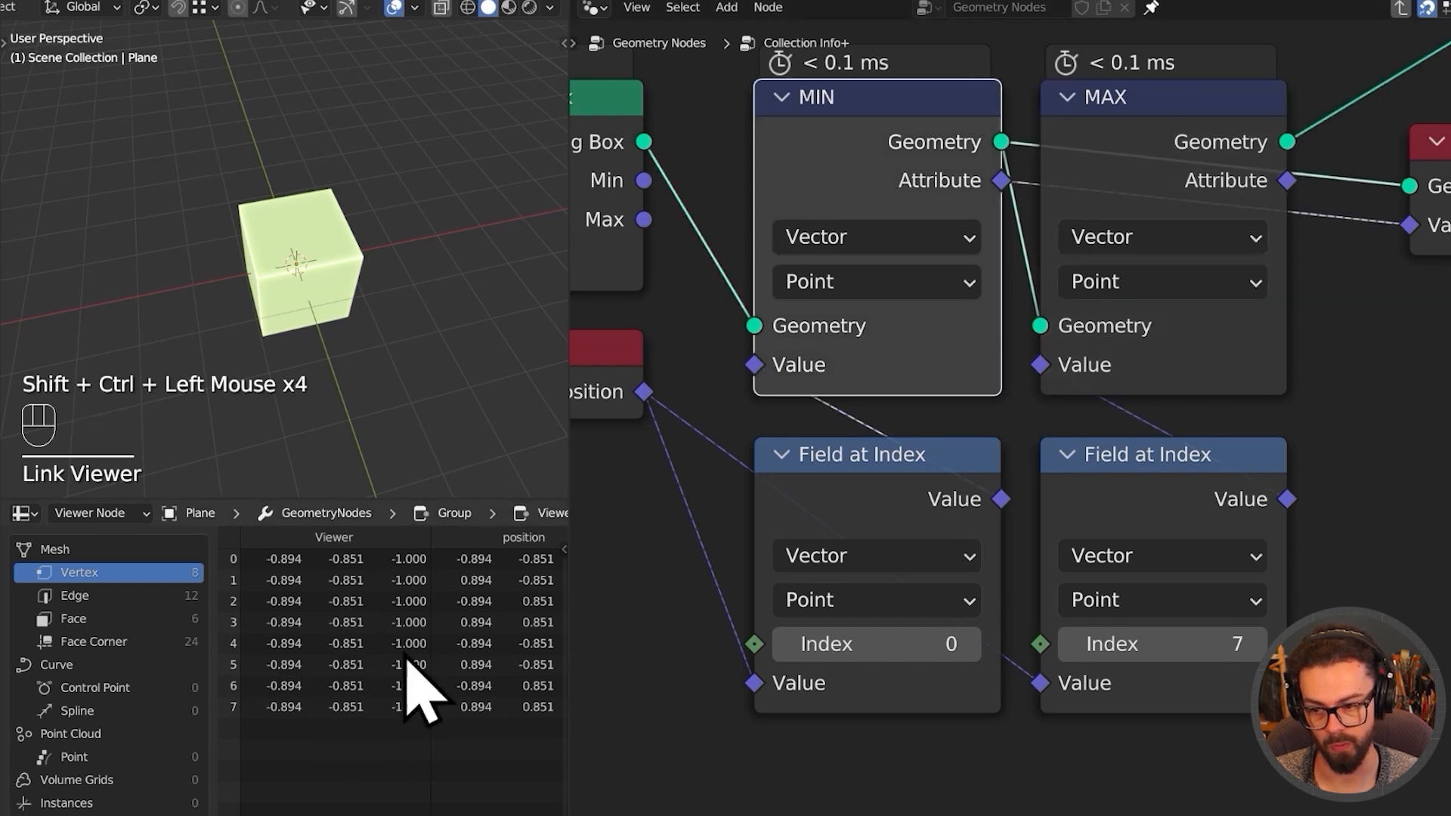
{"action": "left_click", "coordinate": [1159, 152], "text": "ctrl+shift"}
{"action": "left_click", "coordinate": [1159, 152], "text": "ctrl+shift"}
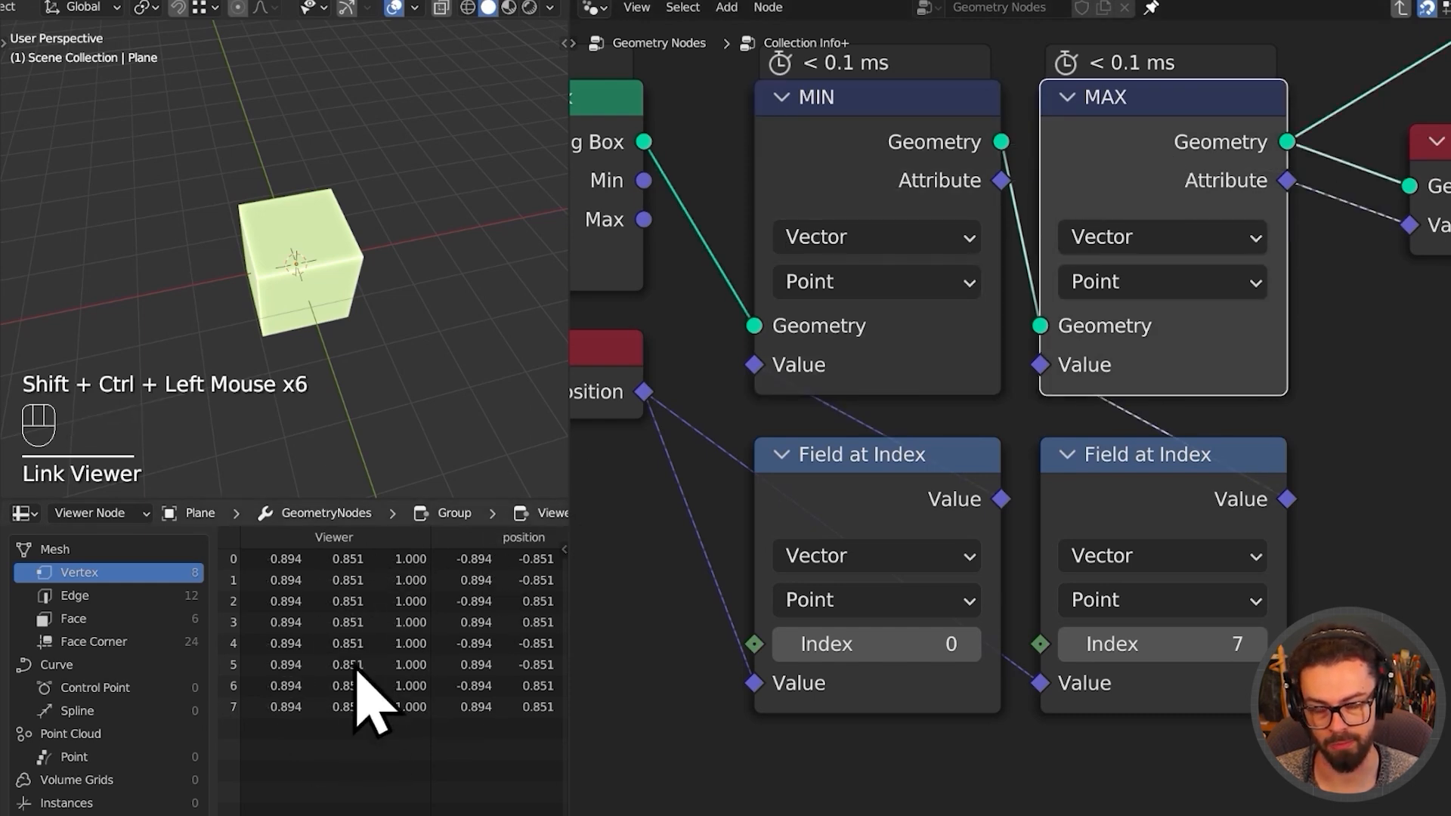
- Delete the Viewer node attached to the MAX capture node
{"action": "middle_click_drag", "start_coordinate": [1196, 301], "coordinate": [1105, 321]}
{"action": "scroll", "coordinate": [1216, 363], "scroll_direction": "down", "scroll_amount": 3}
{"action": "middle_click_drag", "start_coordinate": [1216, 362], "coordinate": [1013, 321]}
{"action": "left_click_drag", "start_coordinate": [1013, 321], "coordinate": [1109, 533]}
{"action": "key", "text": "x"}
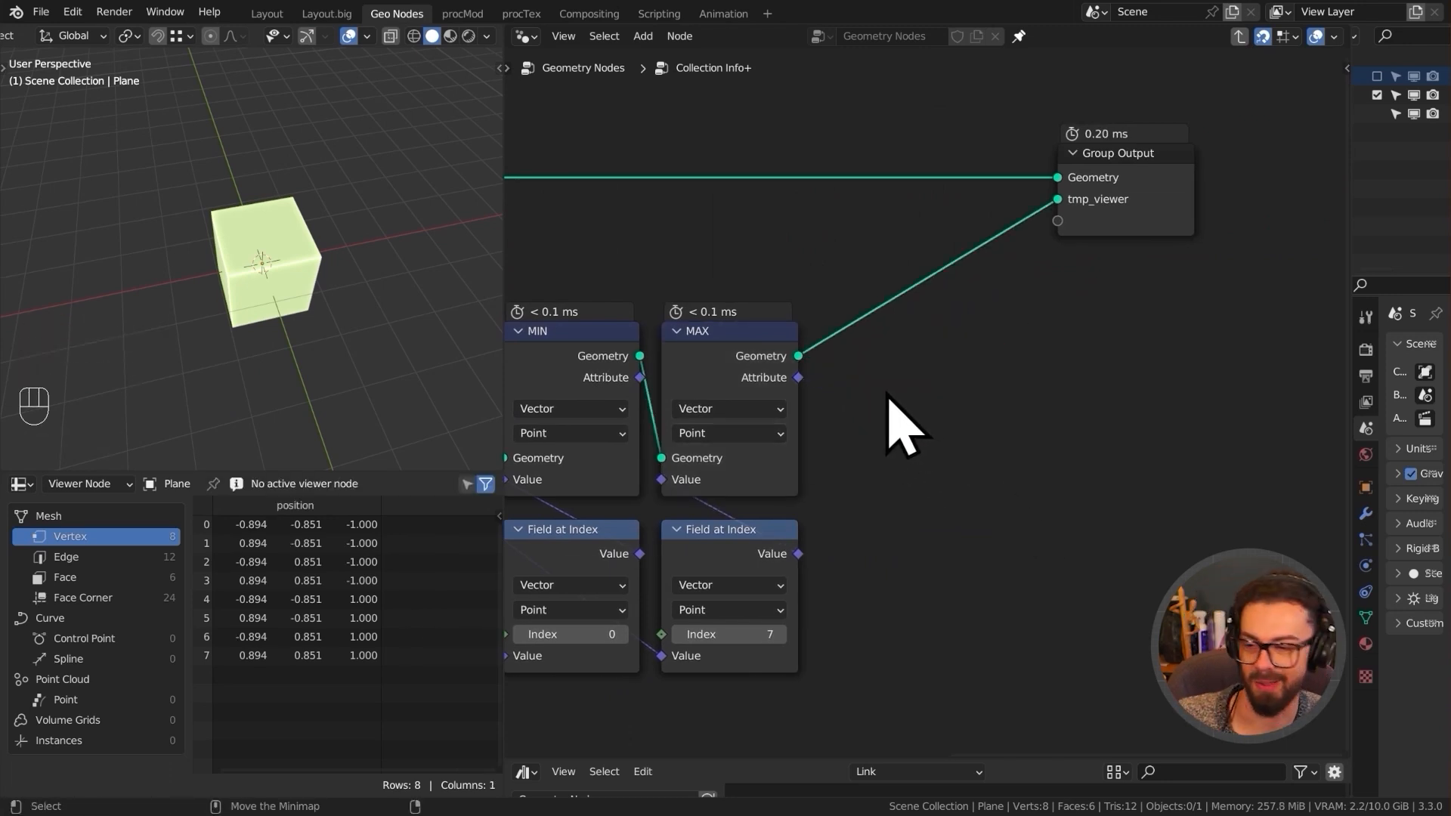
- Move the MIN, MAX and Field at Index nodes closer to Bounding Box and place Position beneath the Field at Index nodes
{"action": "middle_click_drag", "start_coordinate": [891, 399], "coordinate": [1111, 405]}
{"action": "scroll", "coordinate": [945, 431], "scroll_direction": "down", "scroll_amount": 2}
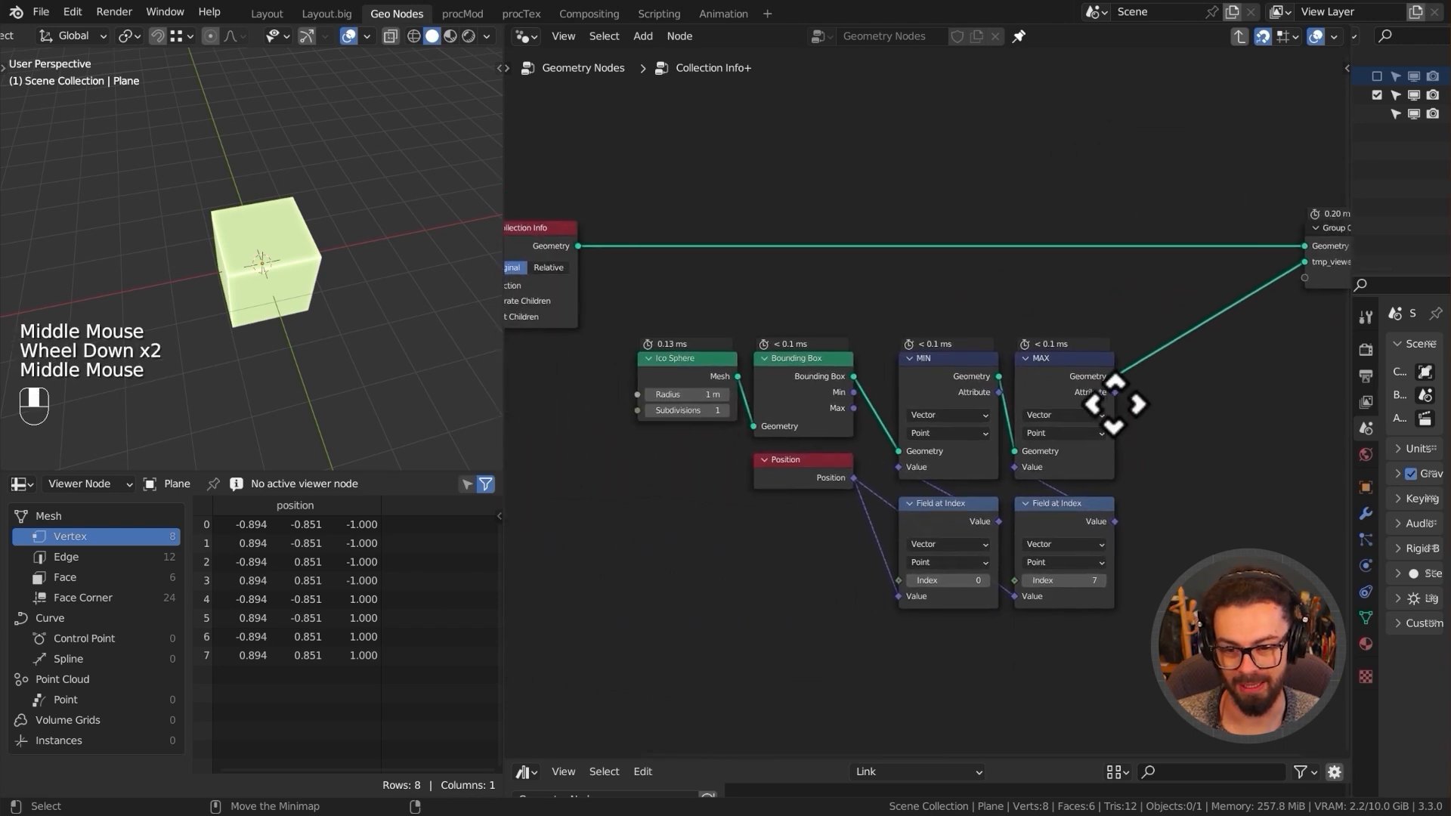
{"action": "left_click_drag", "start_coordinate": [931, 317], "coordinate": [1204, 544]}
{"action": "key", "text": "g"}
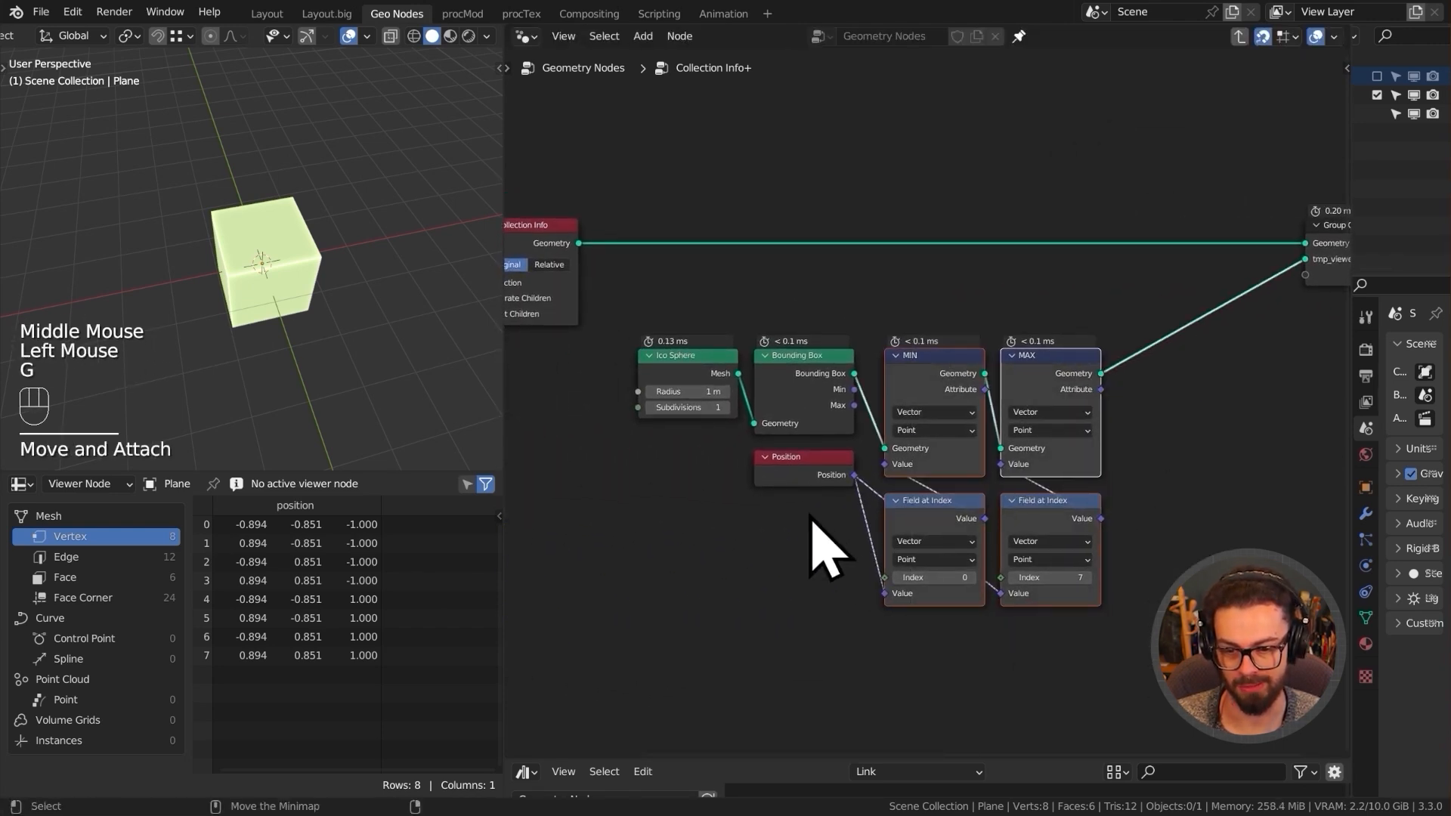
{"action": "left_click", "coordinate": [828, 491]}
{"action": "key", "text": "g"}
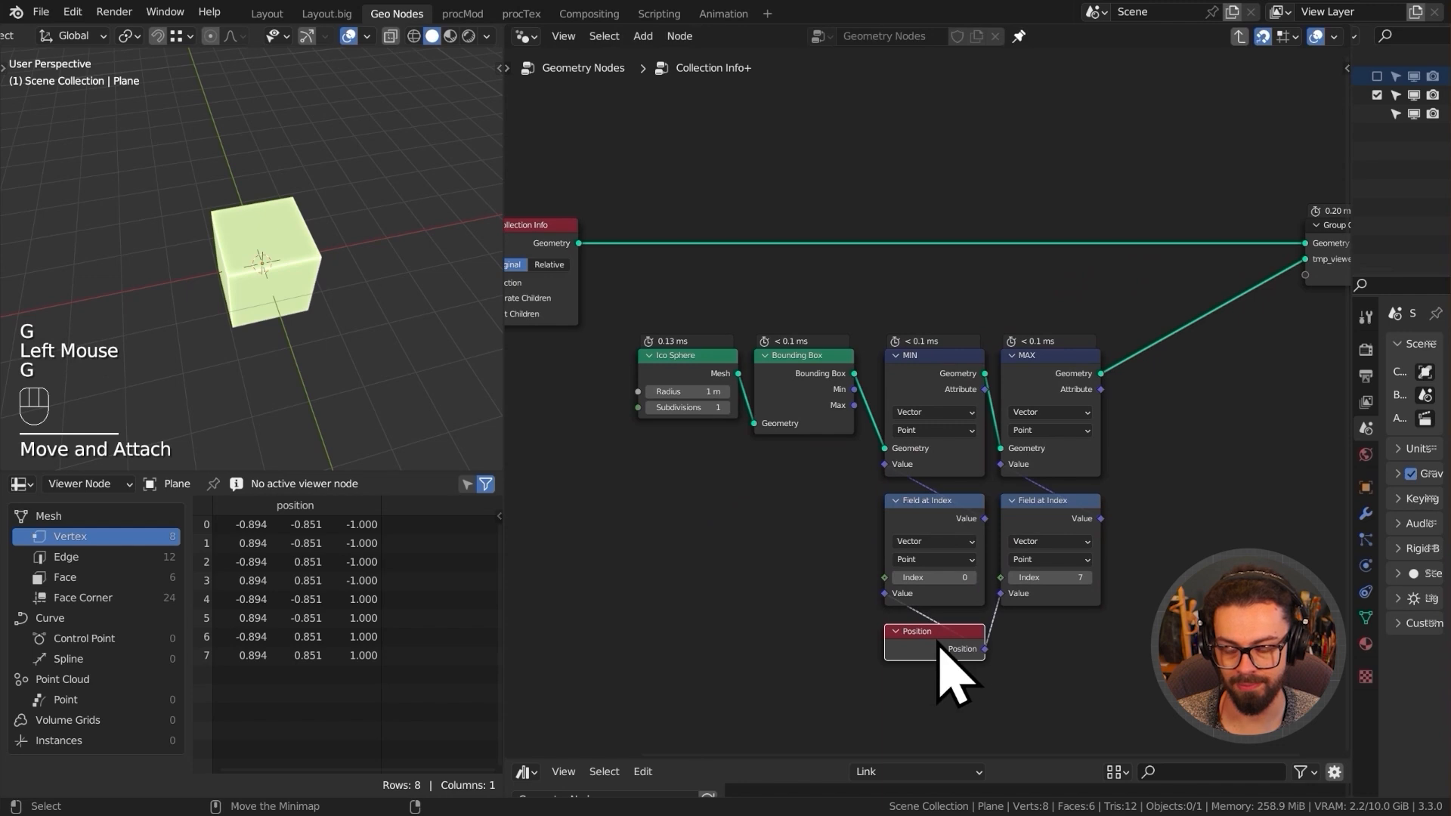
- Move the Group Input and Collection Info nodes together so they sit above the Ico Sphere and Bounding Box nodes
{"action": "scroll", "coordinate": [1209, 521], "scroll_direction": "up", "scroll_amount": 1}
{"action": "middle_click_drag", "start_coordinate": [1208, 511], "coordinate": [1269, 405]}
{"action": "scroll", "coordinate": [884, 454], "scroll_direction": "down", "scroll_amount": 2}
{"action": "left_click_drag", "start_coordinate": [718, 287], "coordinate": [556, 207]}
{"action": "key", "text": "g"}
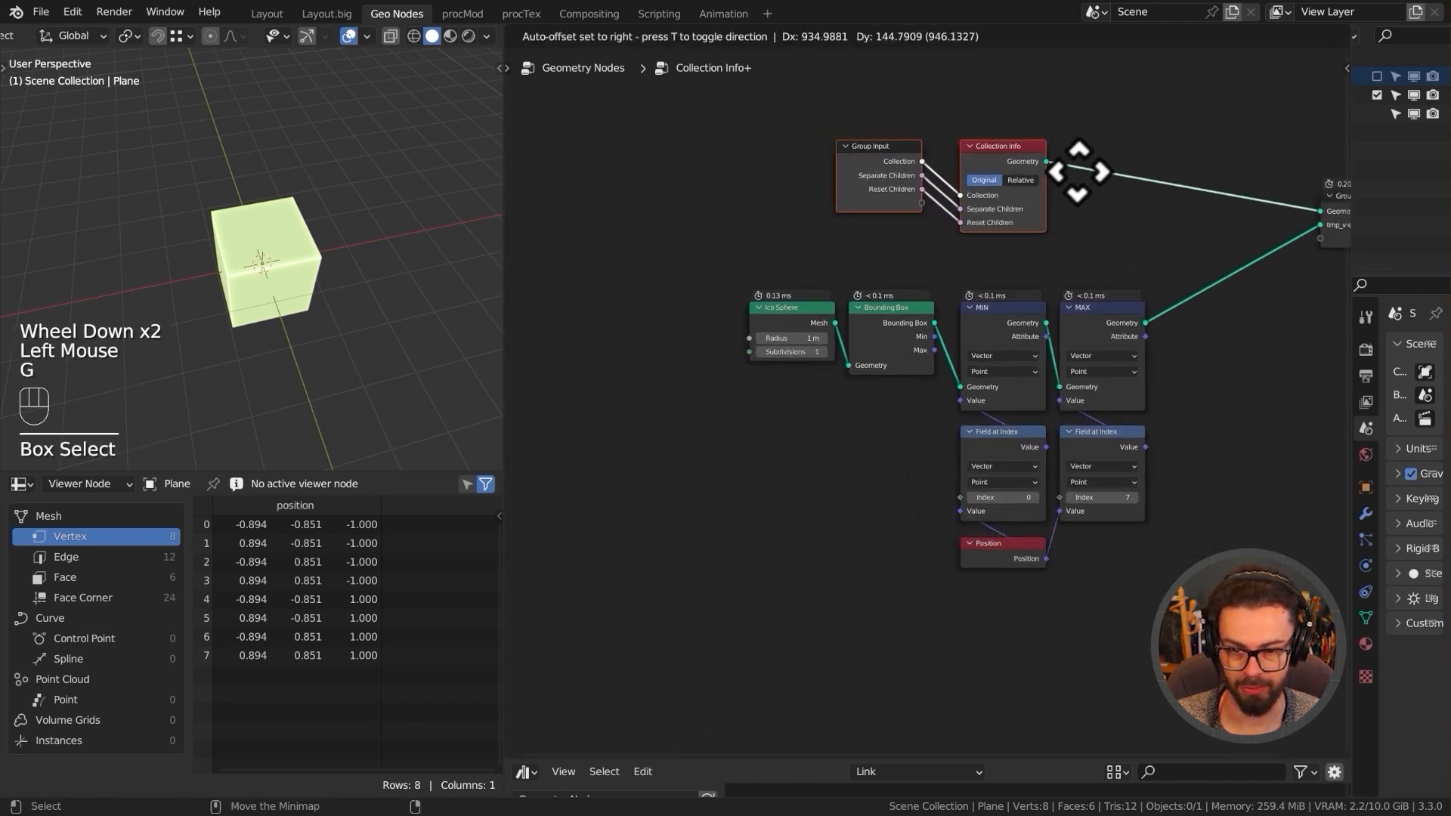
{"action": "left_click", "coordinate": [853, 201]}
{"action": "scroll", "coordinate": [854, 201], "scroll_direction": "up", "scroll_amount": 2}
{"action": "middle_click_drag", "start_coordinate": [854, 201], "coordinate": [840, 256]}
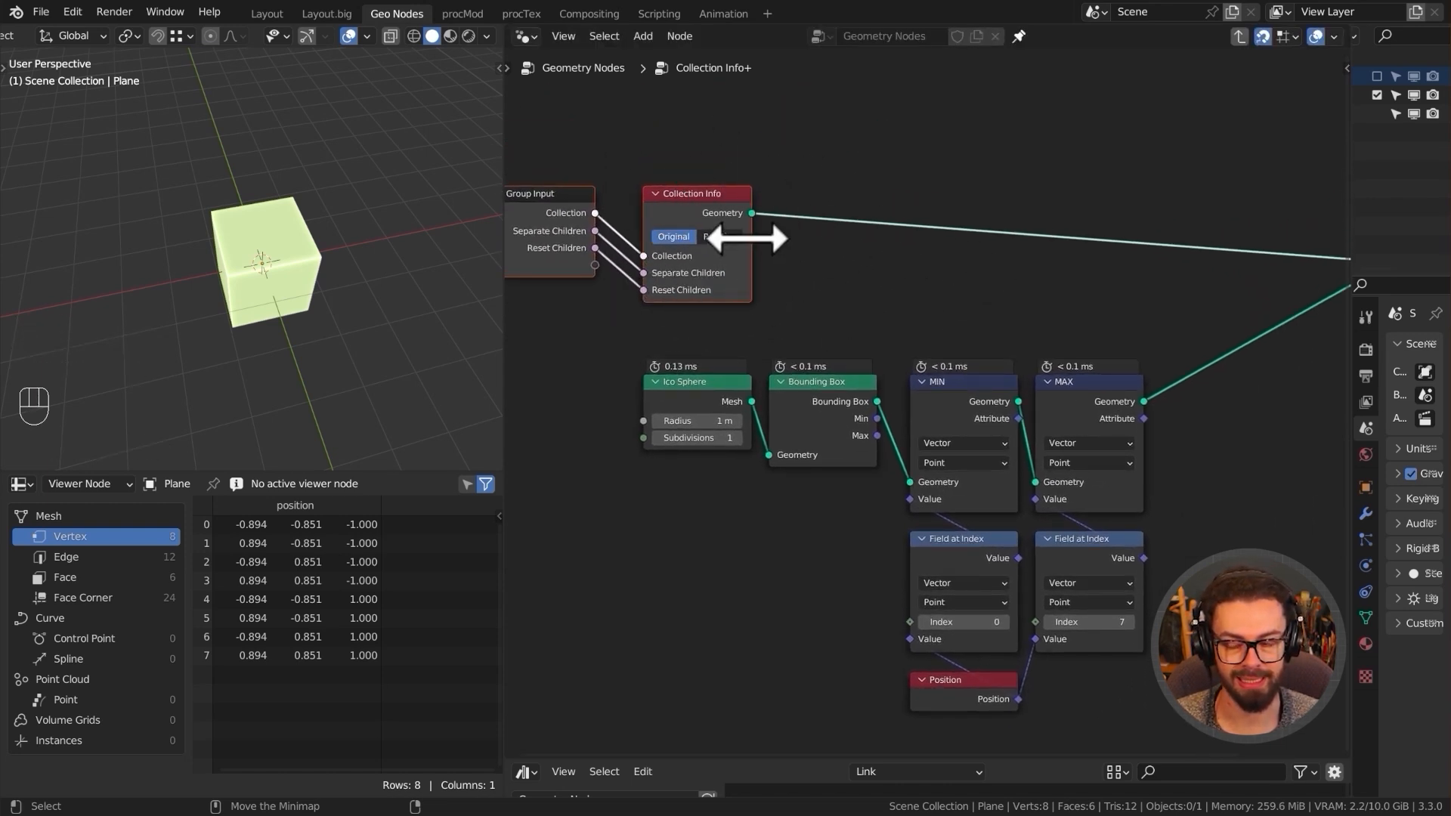
{"action": "middle_click_drag", "start_coordinate": [755, 237], "coordinate": [781, 298]}
{"action": "scroll", "coordinate": [958, 356], "scroll_direction": "up", "scroll_amount": 2}
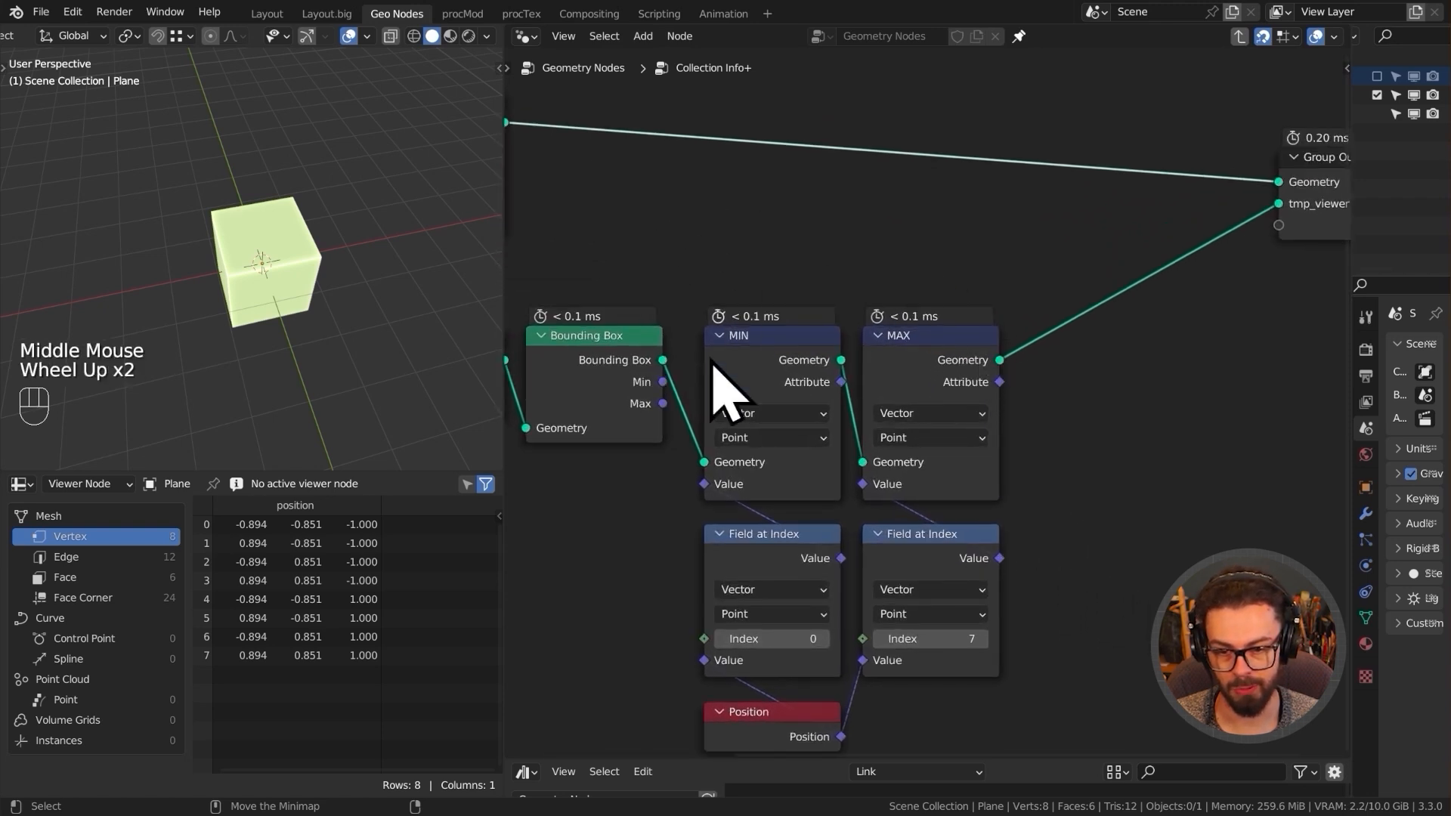
{"action": "left_click_drag", "start_coordinate": [637, 517], "coordinate": [809, 702]}
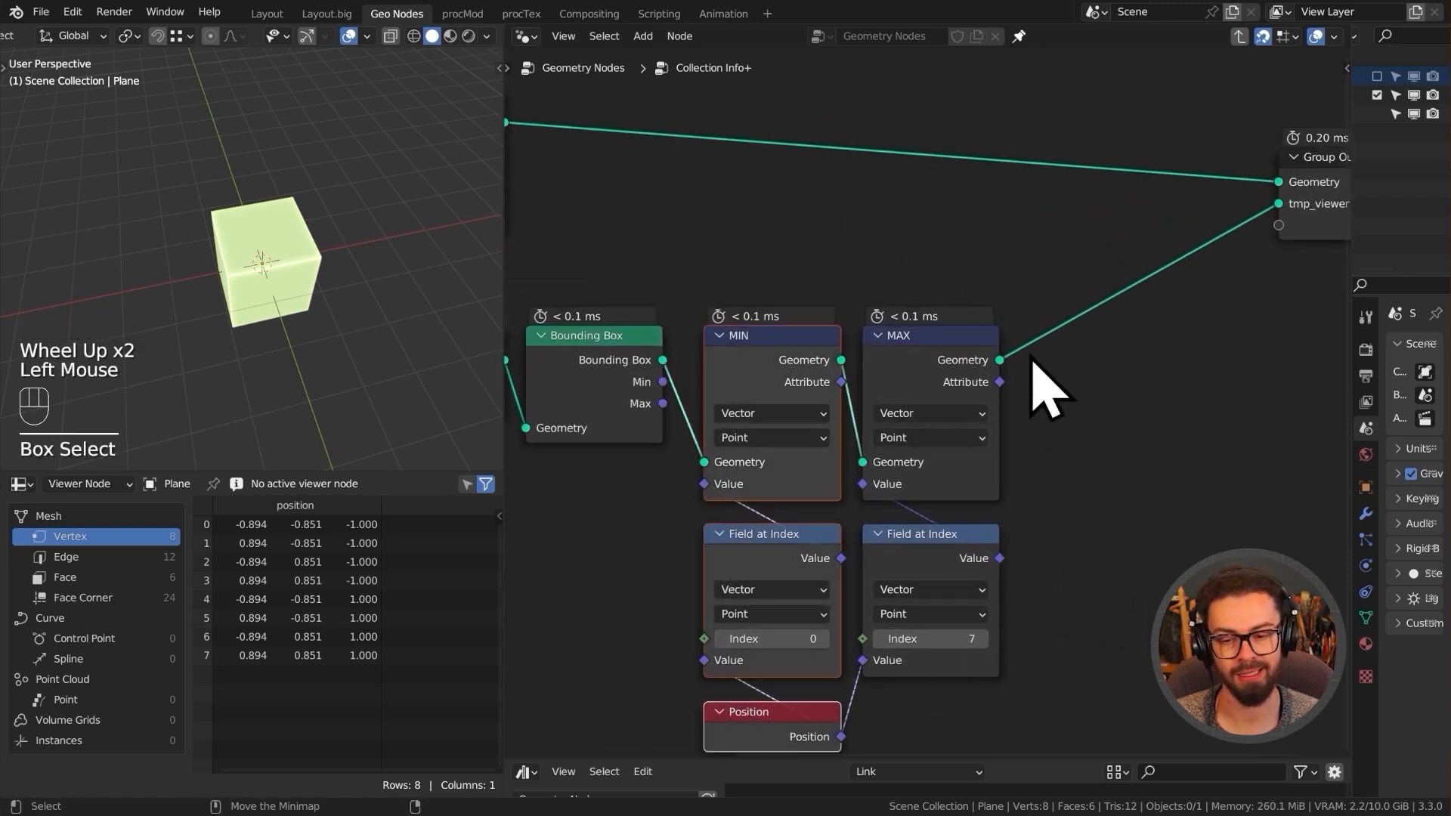
{"action": "left_click_drag", "start_coordinate": [1035, 241], "coordinate": [659, 695]}
{"action": "left_click", "coordinate": [1080, 314]}
- Insert a Realize Instances node on the geometry link between MAX and the Group Output
{"action": "middle_click_drag", "start_coordinate": [1088, 330], "coordinate": [961, 312]}
{"action": "key", "text": "shift+a"}
{"action": "mouse_move", "coordinate": [958, 348]}
{"action": "mouse_move", "coordinate": [899, 200]}
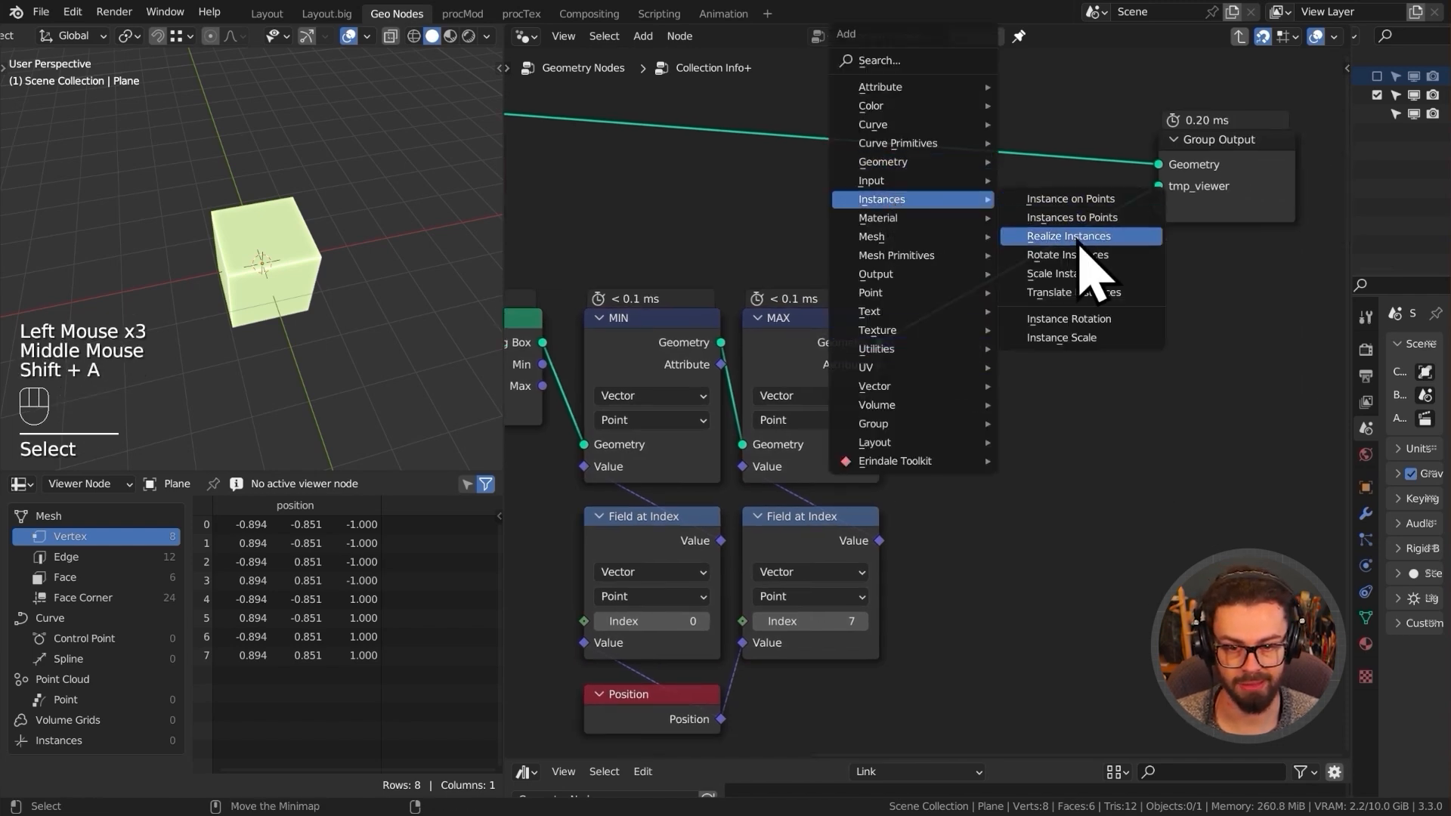
{"action": "left_click", "coordinate": [1088, 238]}
{"action": "left_click", "coordinate": [992, 281]}
{"action": "key", "text": "g"}
{"action": "left_click", "coordinate": [1004, 382]}
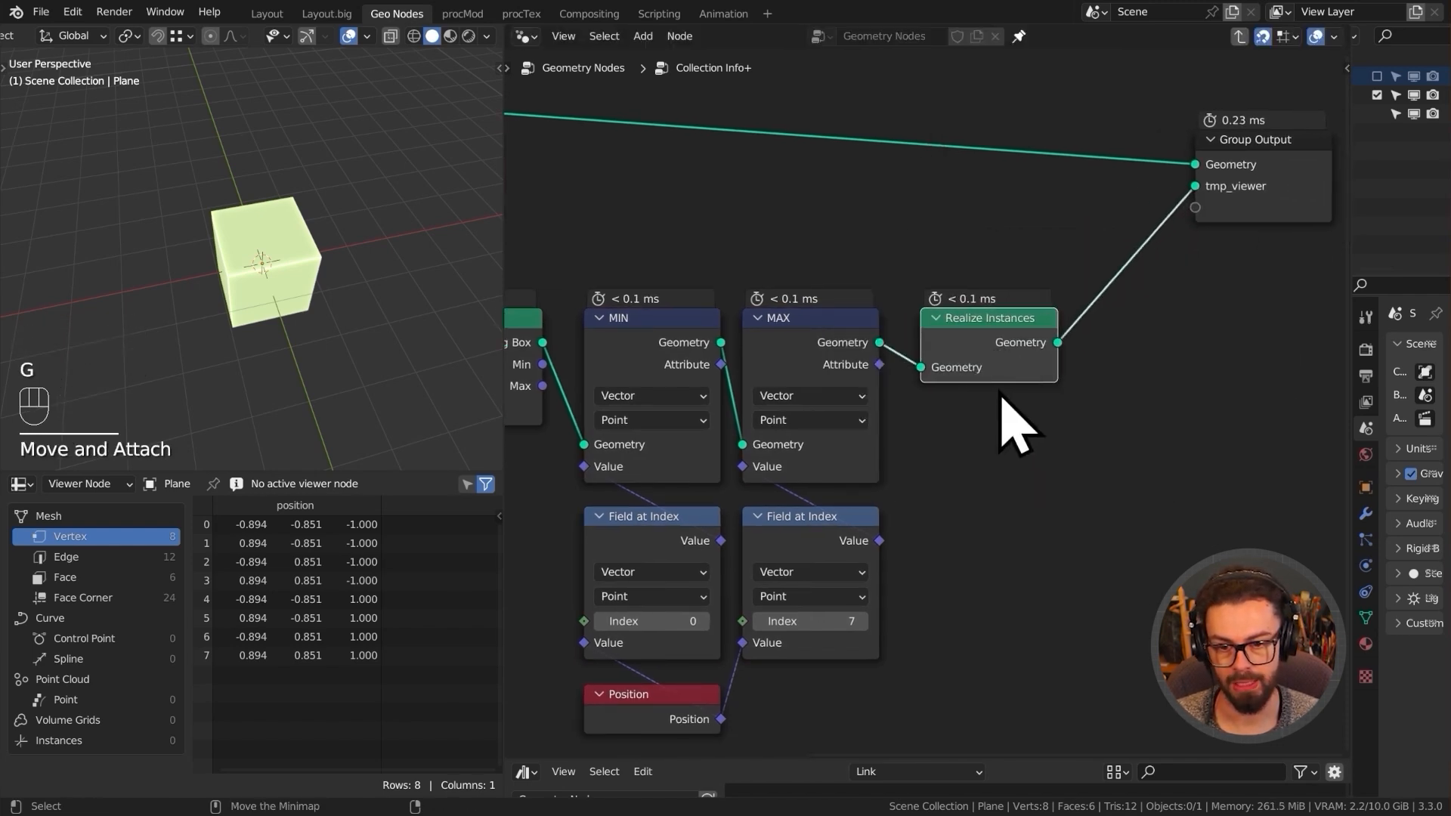
- Add a Transfer Attribute node fed by the Realize Instances geometry and set its mapping to Index
{"action": "middle_click_drag", "start_coordinate": [1030, 430], "coordinate": [959, 426]}
{"action": "key", "text": "shift+a"}
{"action": "mouse_move", "coordinate": [1037, 157]}
{"action": "left_click", "coordinate": [1204, 229]}
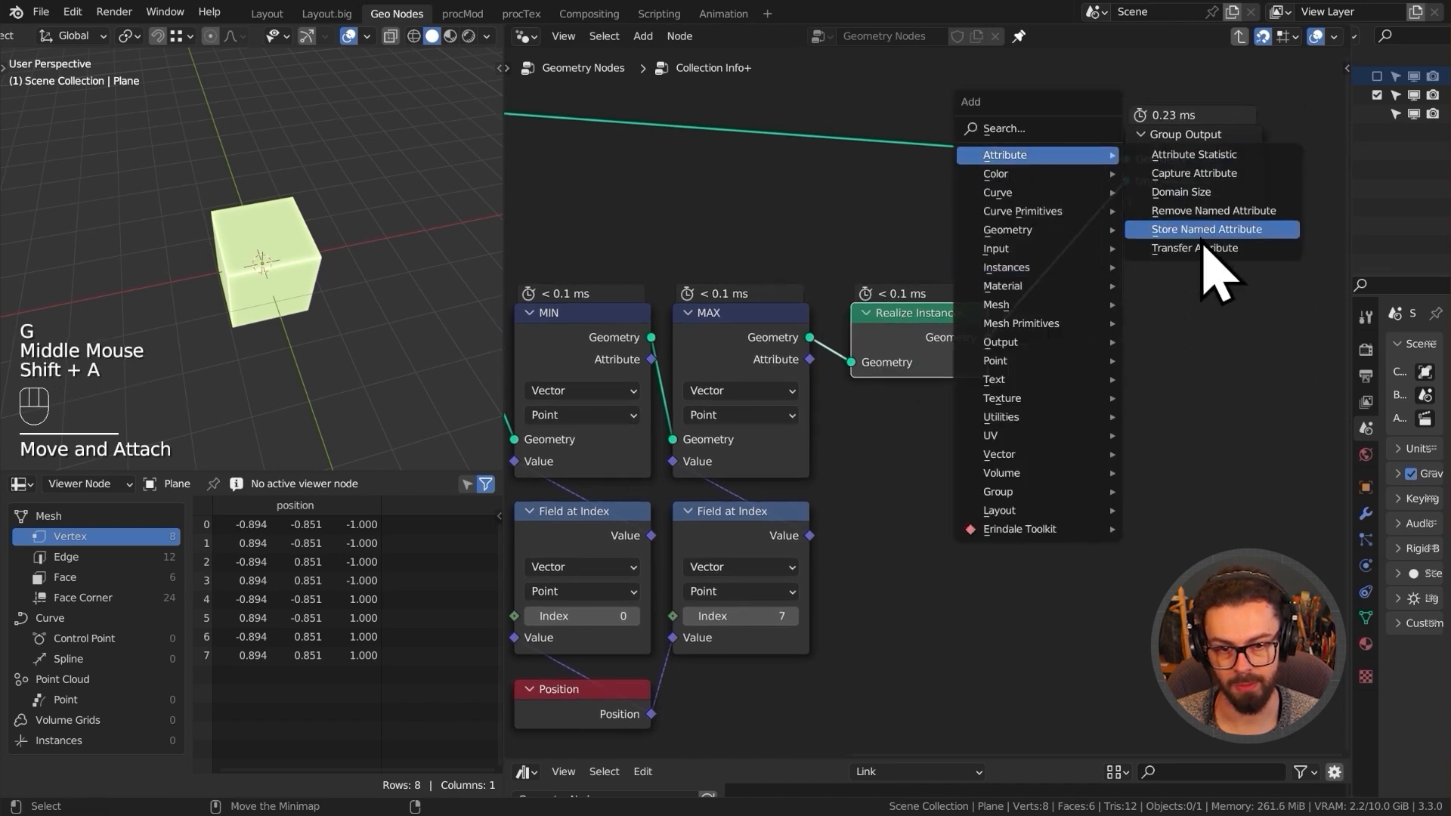
{"action": "left_click", "coordinate": [1039, 273]}
{"action": "scroll", "coordinate": [1185, 373], "scroll_direction": "up", "scroll_amount": 3}
{"action": "left_click", "coordinate": [1224, 380]}
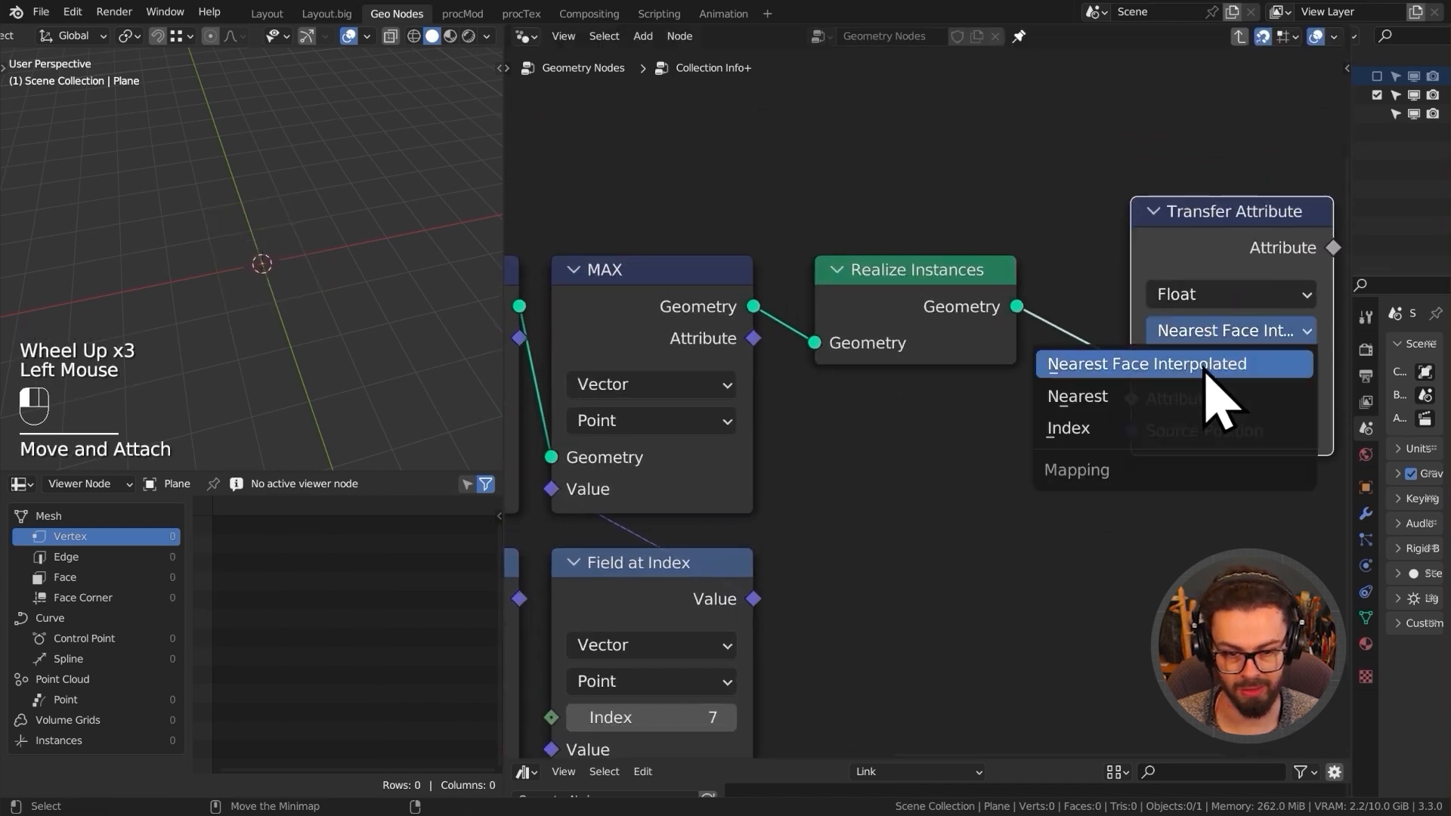
{"action": "left_click", "coordinate": [1054, 426]}
{"action": "middle_click_drag", "start_coordinate": [1047, 435], "coordinate": [961, 445]}
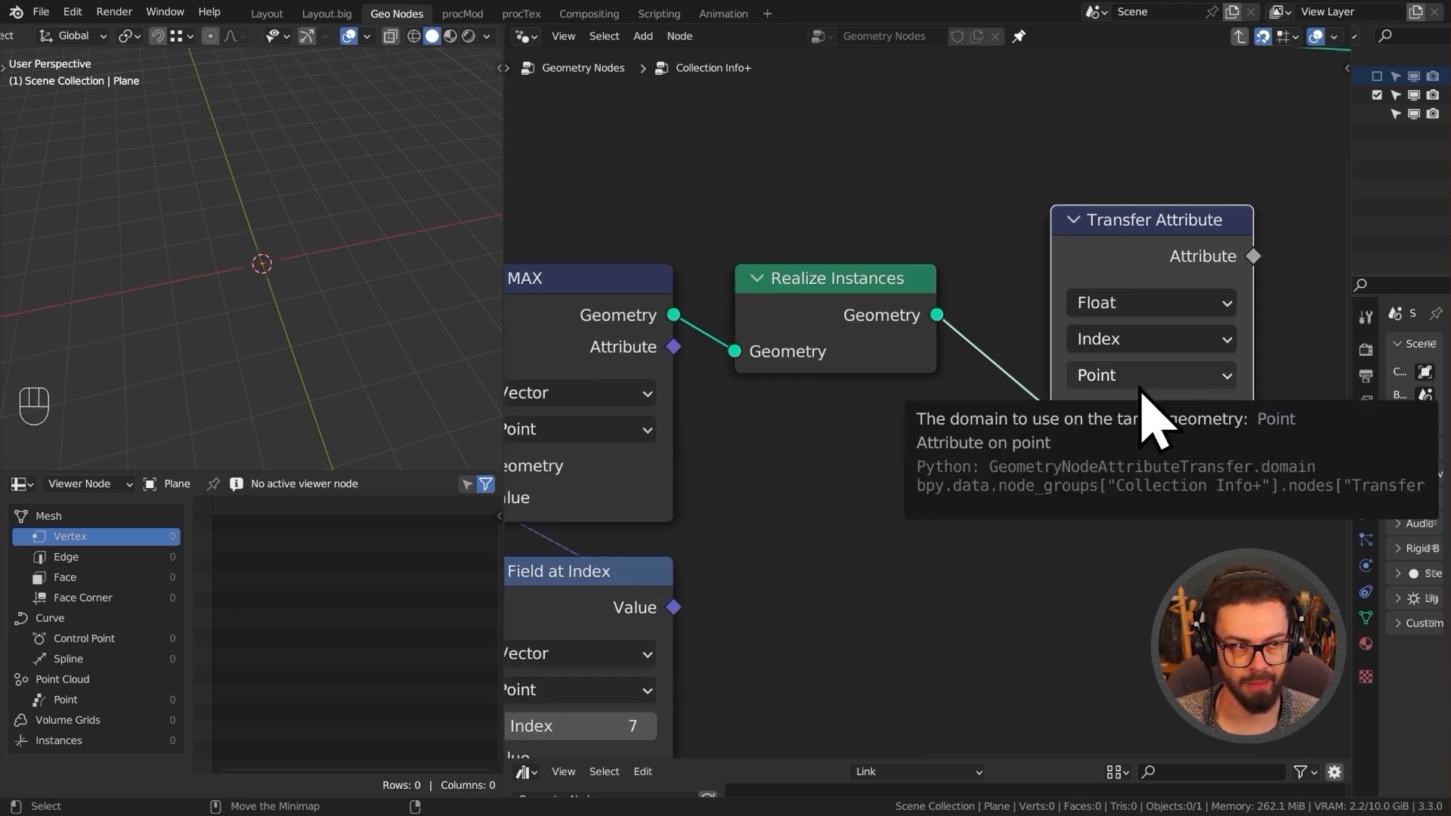
- Set the data type of the Sample Index node to Vector
{"action": "middle_click_drag", "start_coordinate": [879, 514], "coordinate": [960, 529]}
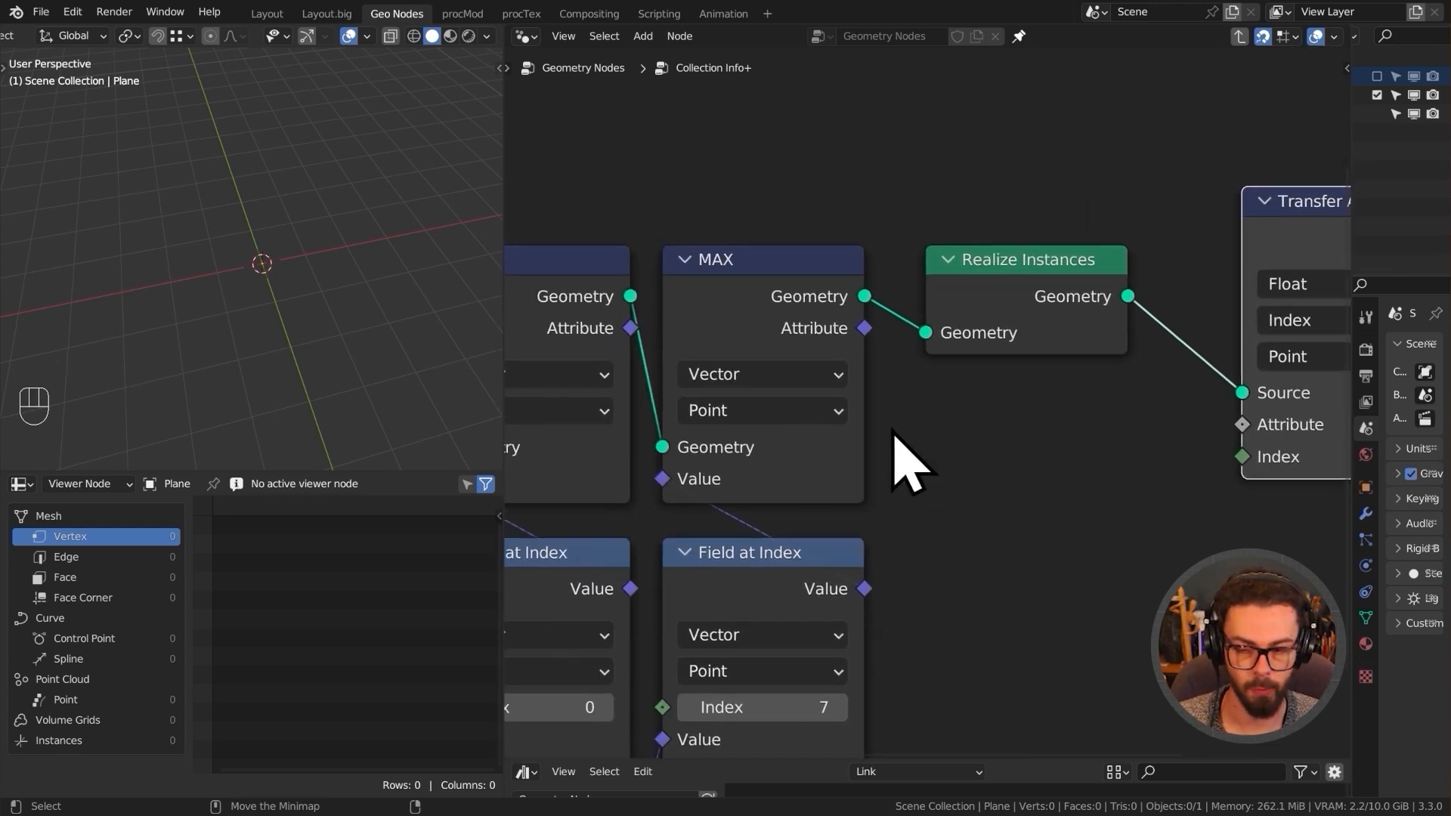
{"action": "scroll", "coordinate": [906, 347], "scroll_direction": "down", "scroll_amount": 2}
{"action": "middle_click_drag", "start_coordinate": [868, 324], "coordinate": [834, 309]}
{"action": "left_click_drag", "start_coordinate": [1195, 424], "coordinate": [1176, 402]}
{"action": "middle_click_drag", "start_coordinate": [1204, 544], "coordinate": [1049, 534]}
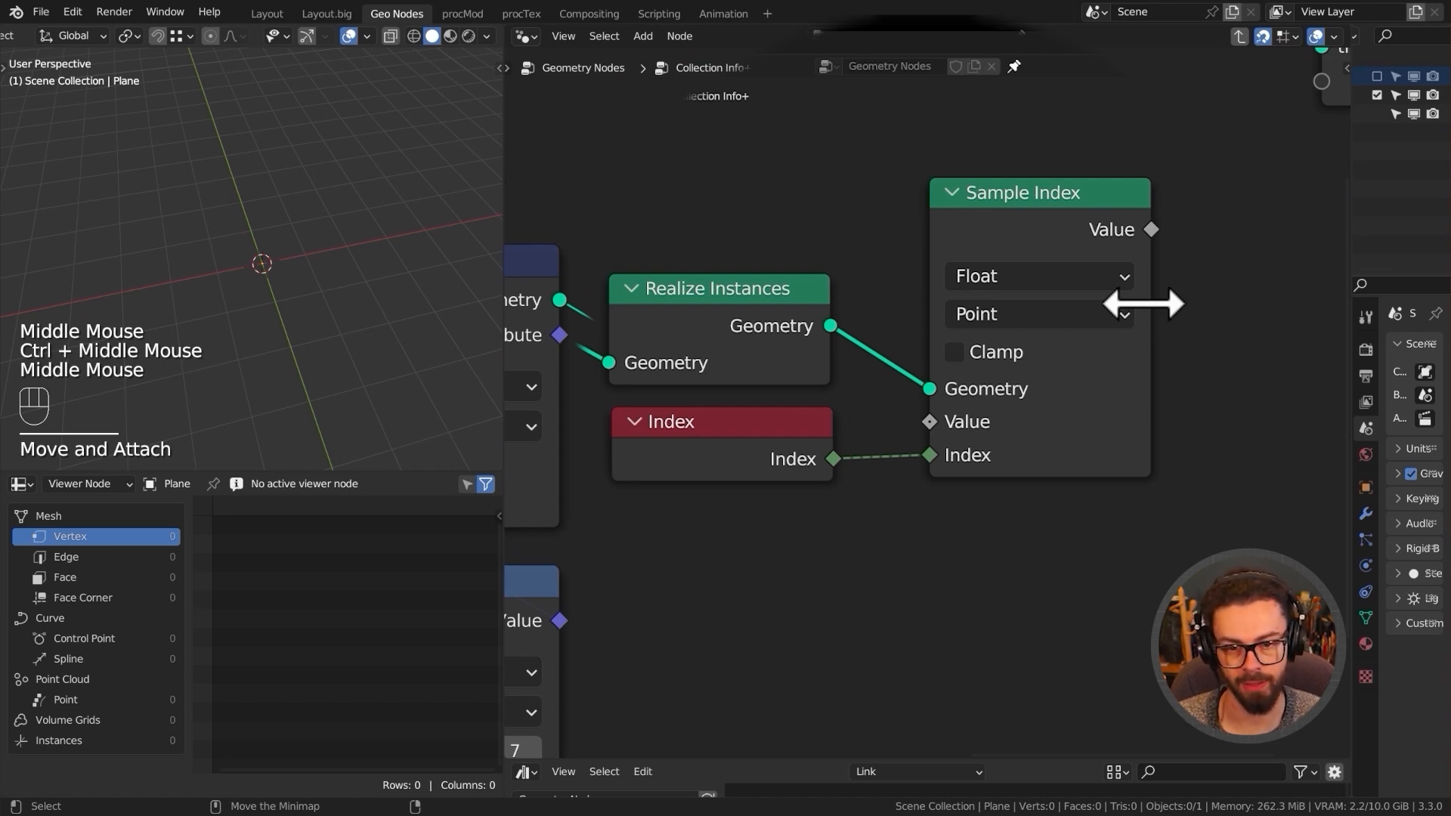
{"action": "left_click", "coordinate": [1073, 277]}
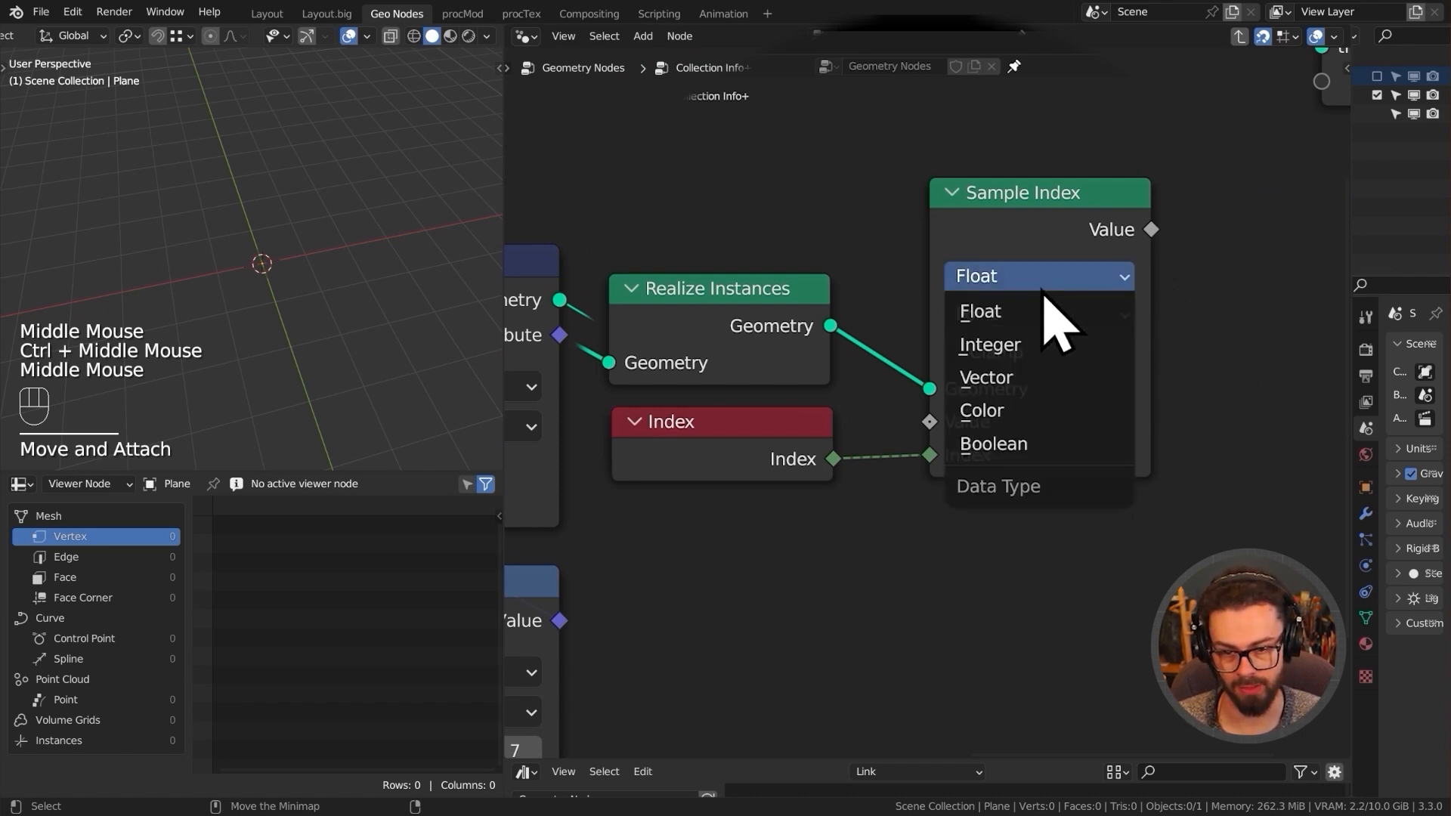
{"action": "left_click", "coordinate": [1053, 379]}
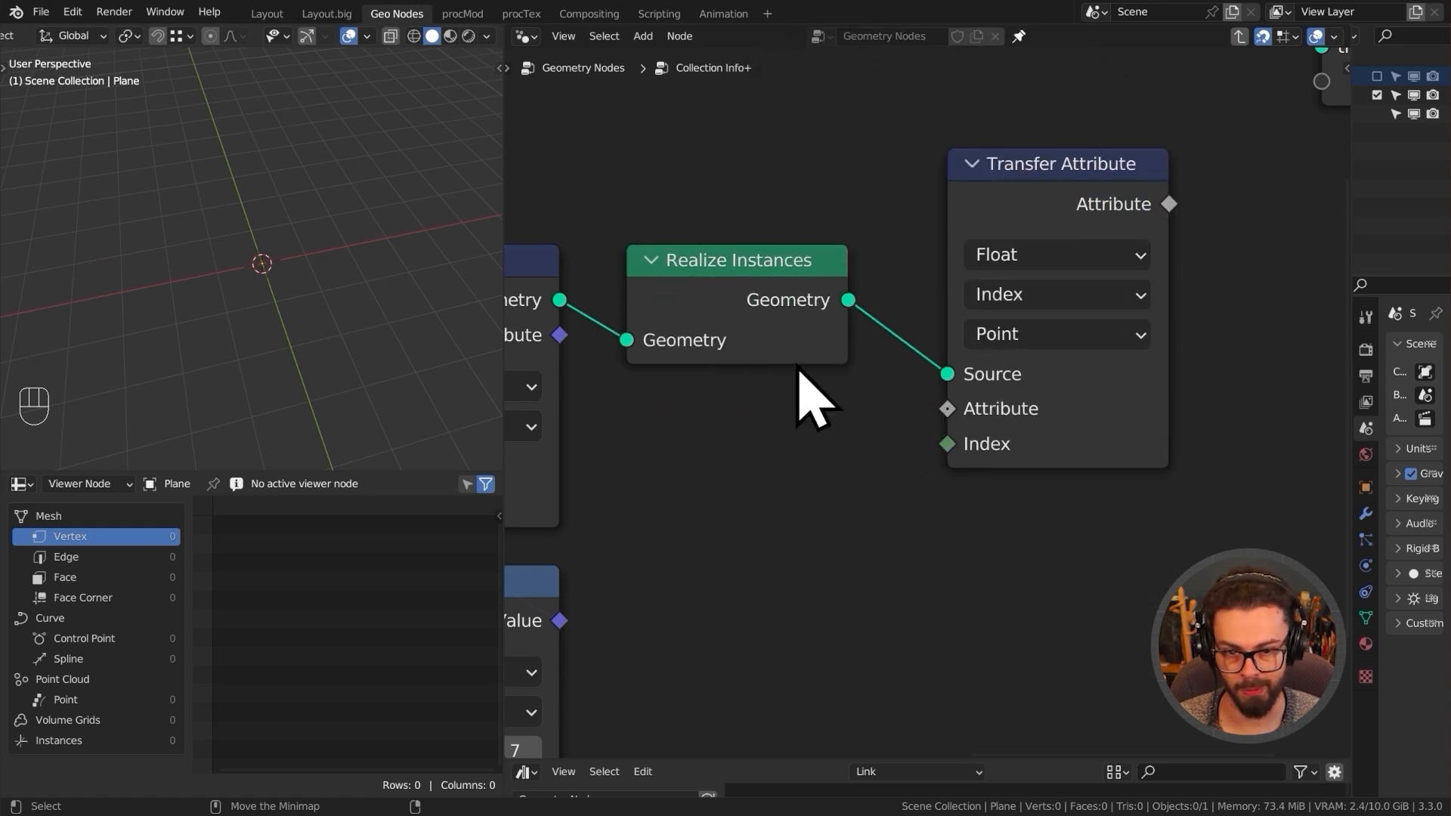
- Link a Viewer to the MIN node and check its captured attribute across all vertices in the spreadsheet
{"action": "scroll", "coordinate": [797, 367], "scroll_direction": "down", "scroll_amount": 5}
{"action": "middle_click_drag", "start_coordinate": [797, 368], "coordinate": [849, 396], "text": "shift"}
{"action": "left_click_drag", "start_coordinate": [1331, 487], "coordinate": [1327, 482]}
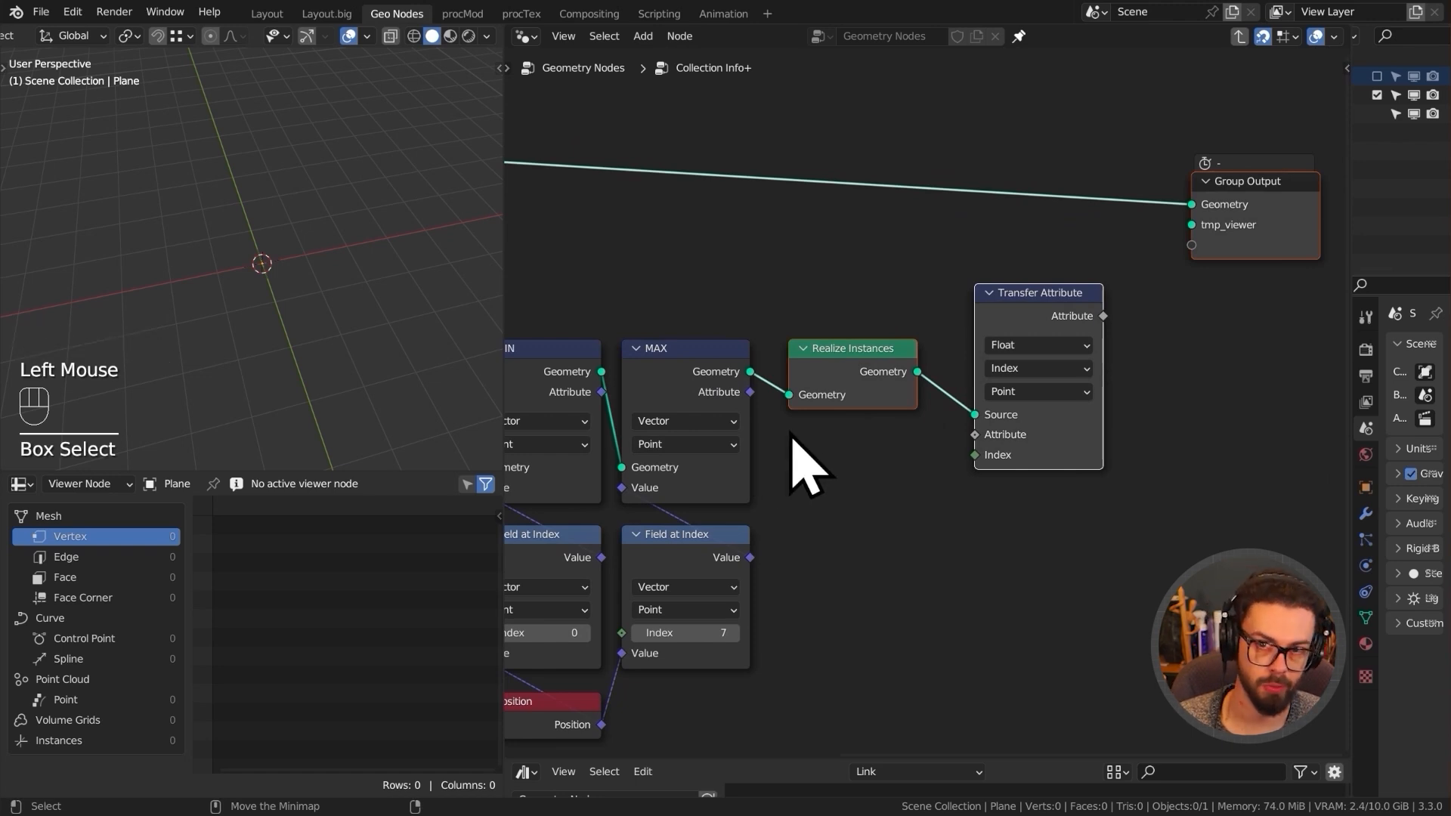
{"action": "middle_click_drag", "start_coordinate": [801, 408], "coordinate": [964, 381]}
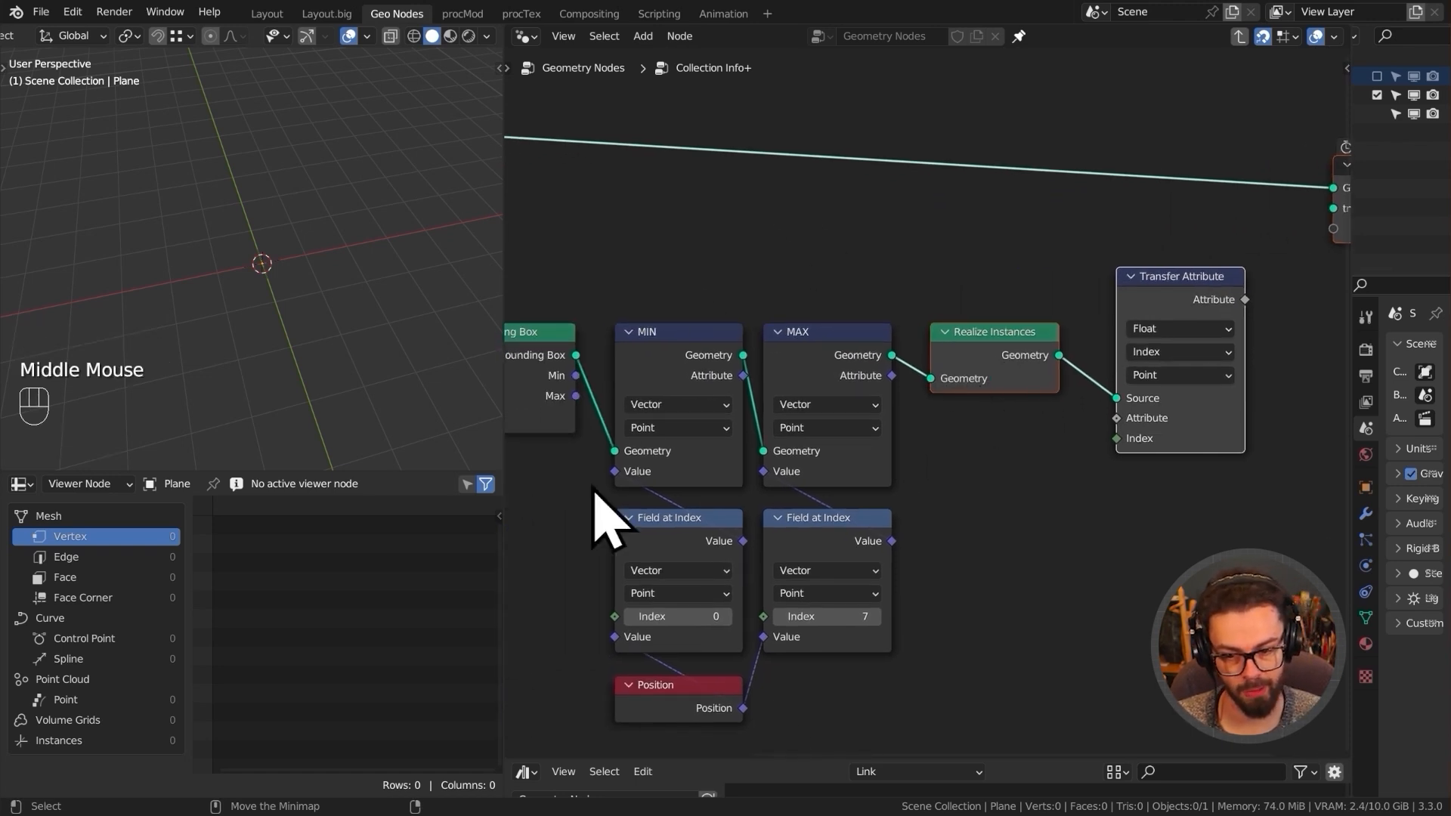
{"action": "scroll", "coordinate": [721, 563], "scroll_direction": "up", "scroll_amount": 1}
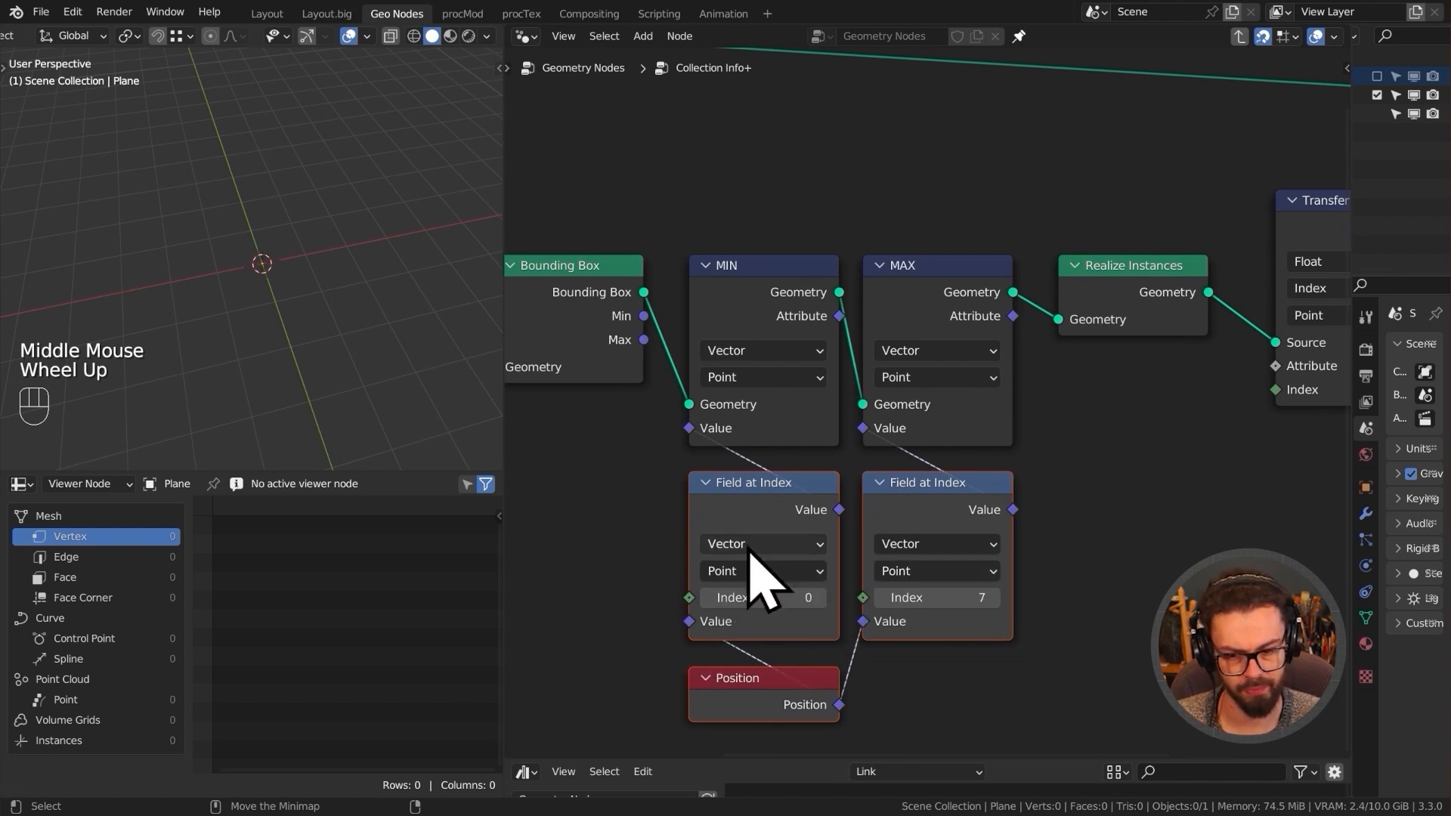
{"action": "double_click", "coordinate": [721, 359], "text": "ctrl+shift"}
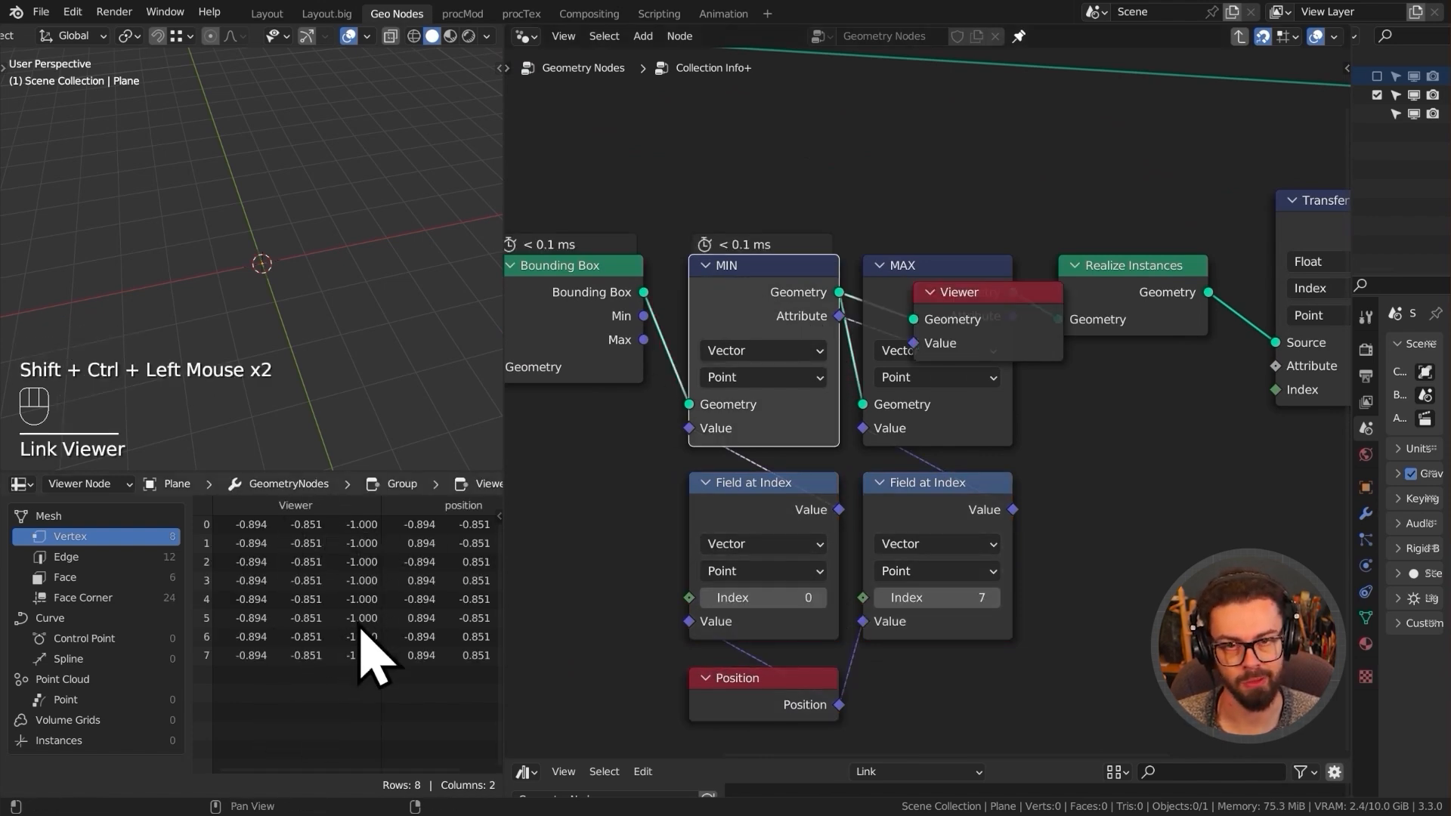
- Delete the Viewer node attached to the MIN capture node
{"action": "middle_click_drag", "start_coordinate": [1001, 378], "coordinate": [835, 377]}
{"action": "left_click", "coordinate": [831, 379]}
{"action": "key", "text": "x"}
- Shift Realize Instances, Transfer Attribute and Group Output away from MAX and insert a Delete Geometry node in the gap
{"action": "middle_click_drag", "start_coordinate": [988, 272], "coordinate": [897, 325]}
{"action": "left_click_drag", "start_coordinate": [891, 151], "coordinate": [1311, 491]}
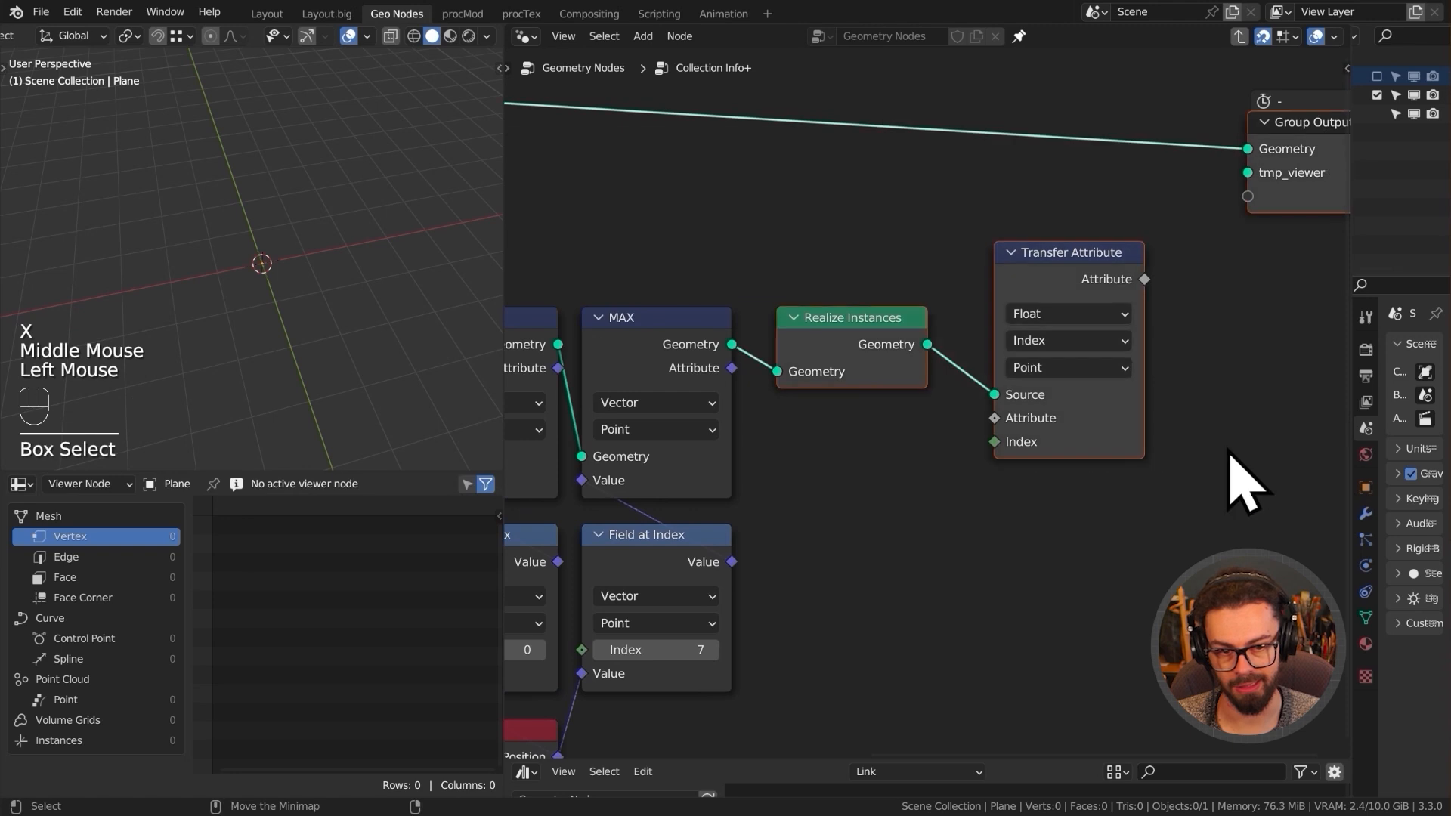
{"action": "key", "text": "g"}
{"action": "left_click", "coordinate": [1013, 332]}
{"action": "key", "text": "shift+a"}
{"action": "mouse_move", "coordinate": [955, 384]}
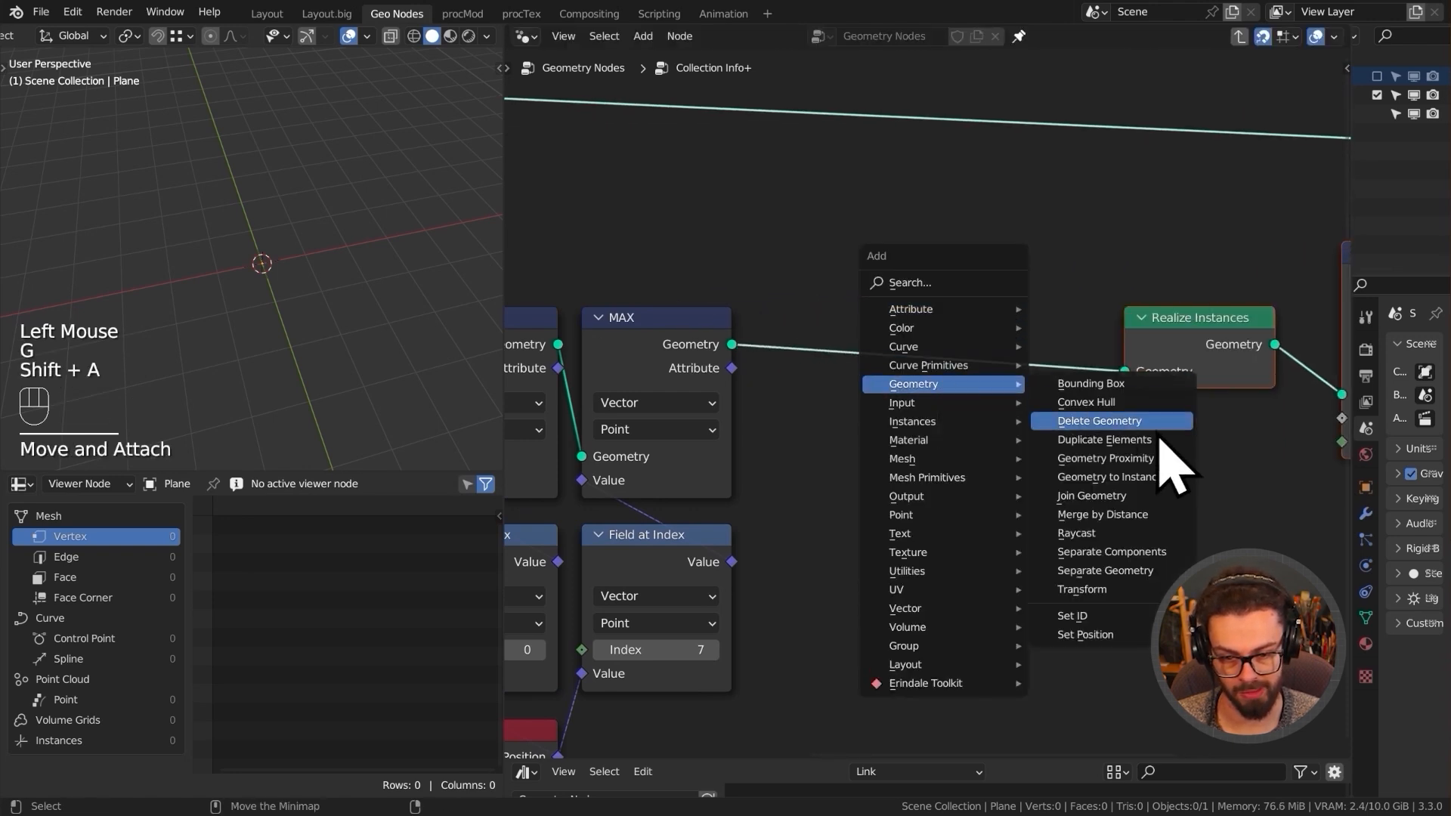
{"action": "left_click", "coordinate": [1160, 428]}
{"action": "left_click", "coordinate": [835, 333]}
- Add an Index node beneath Delete Geometry and connect it to the Selection input
{"action": "middle_click_drag", "start_coordinate": [930, 587], "coordinate": [1030, 518]}
{"action": "key", "text": "shift+a"}
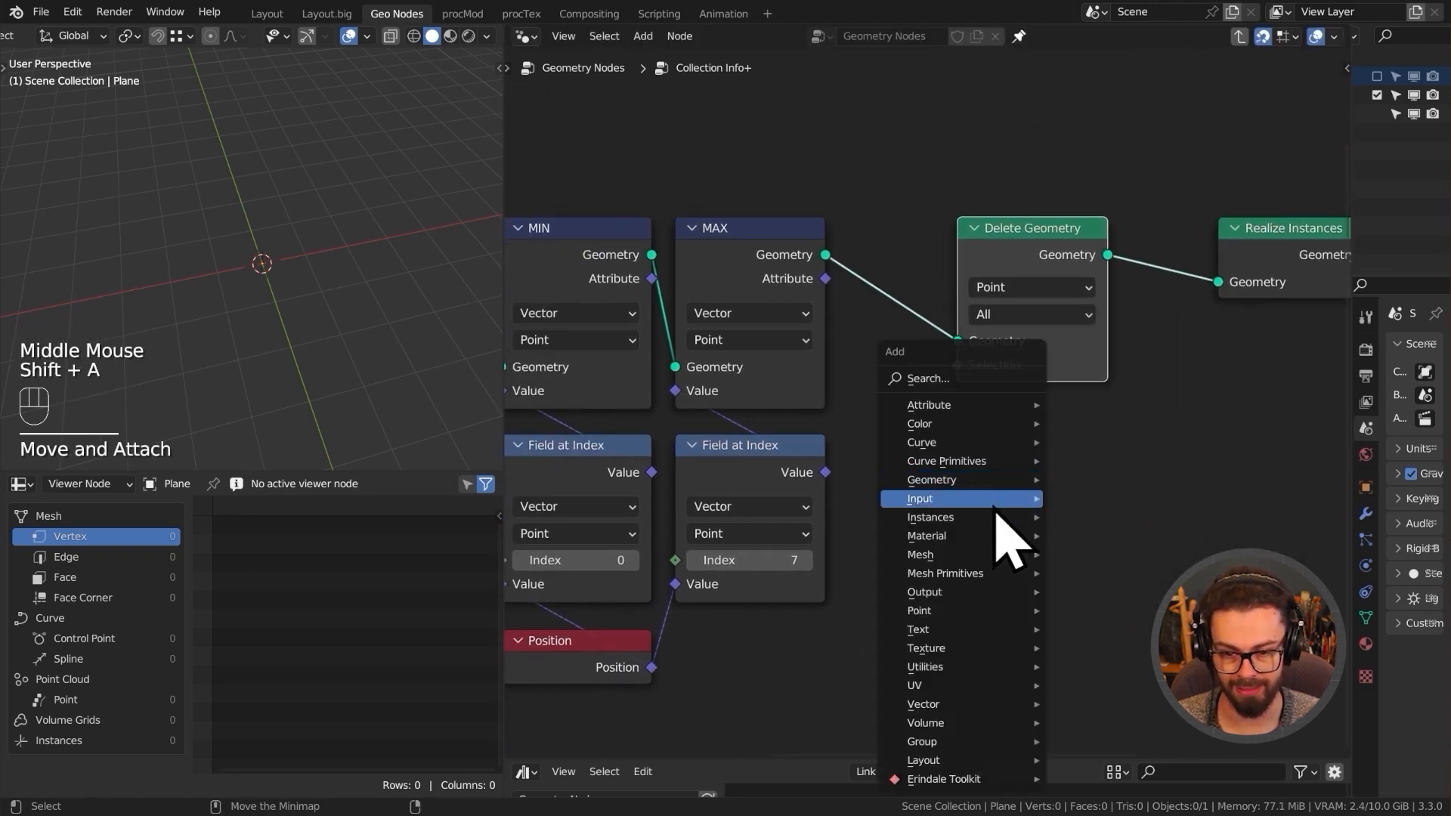
{"action": "mouse_move", "coordinate": [974, 500]}
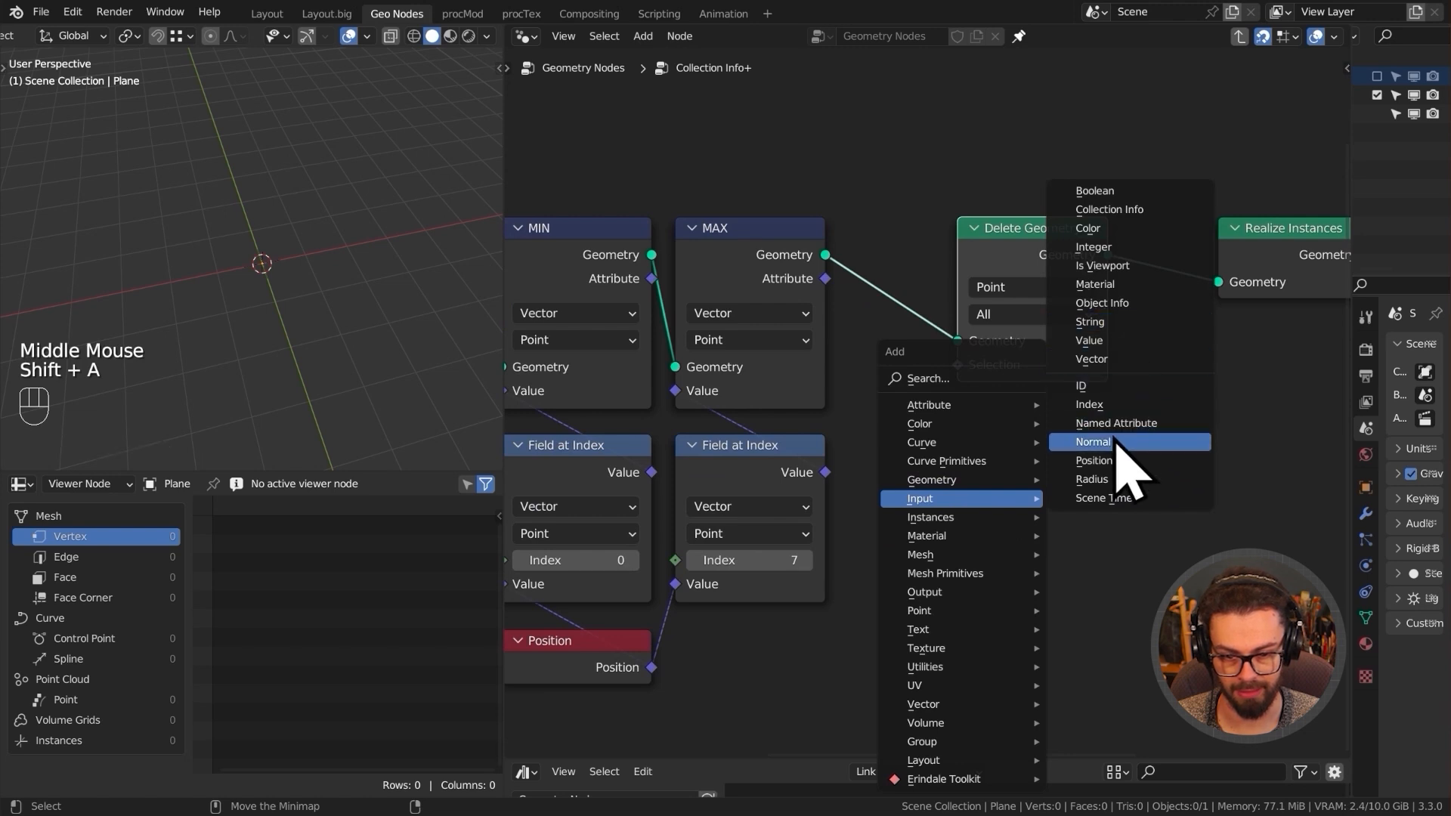
{"action": "left_click", "coordinate": [1099, 404]}
{"action": "left_click", "coordinate": [1120, 431]}
{"action": "left_click_drag", "start_coordinate": [1128, 472], "coordinate": [957, 364]}
{"action": "left_click_drag", "start_coordinate": [1049, 458], "coordinate": [1026, 438]}
- Preview the Delete Geometry output and inspect the remaining geometry in the viewport and spreadsheet
{"action": "middle_click_drag", "start_coordinate": [987, 413], "coordinate": [944, 446]}
{"action": "left_click", "coordinate": [953, 386], "text": "alt+shift"}
{"action": "left_click", "coordinate": [232, 327]}
{"action": "middle_click_drag", "start_coordinate": [296, 414], "coordinate": [362, 359]}
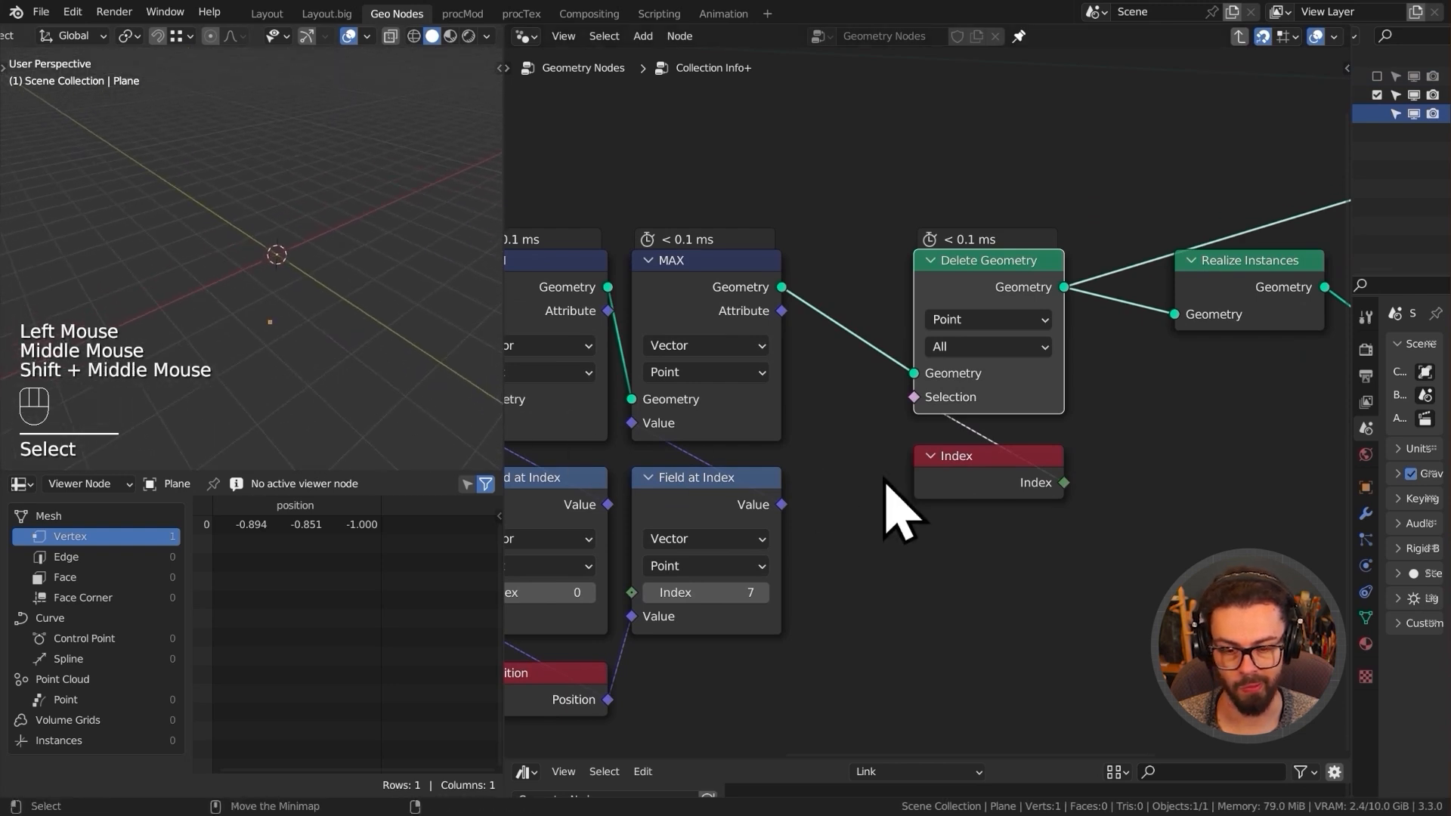
{"action": "middle_click_drag", "start_coordinate": [910, 463], "coordinate": [851, 469]}
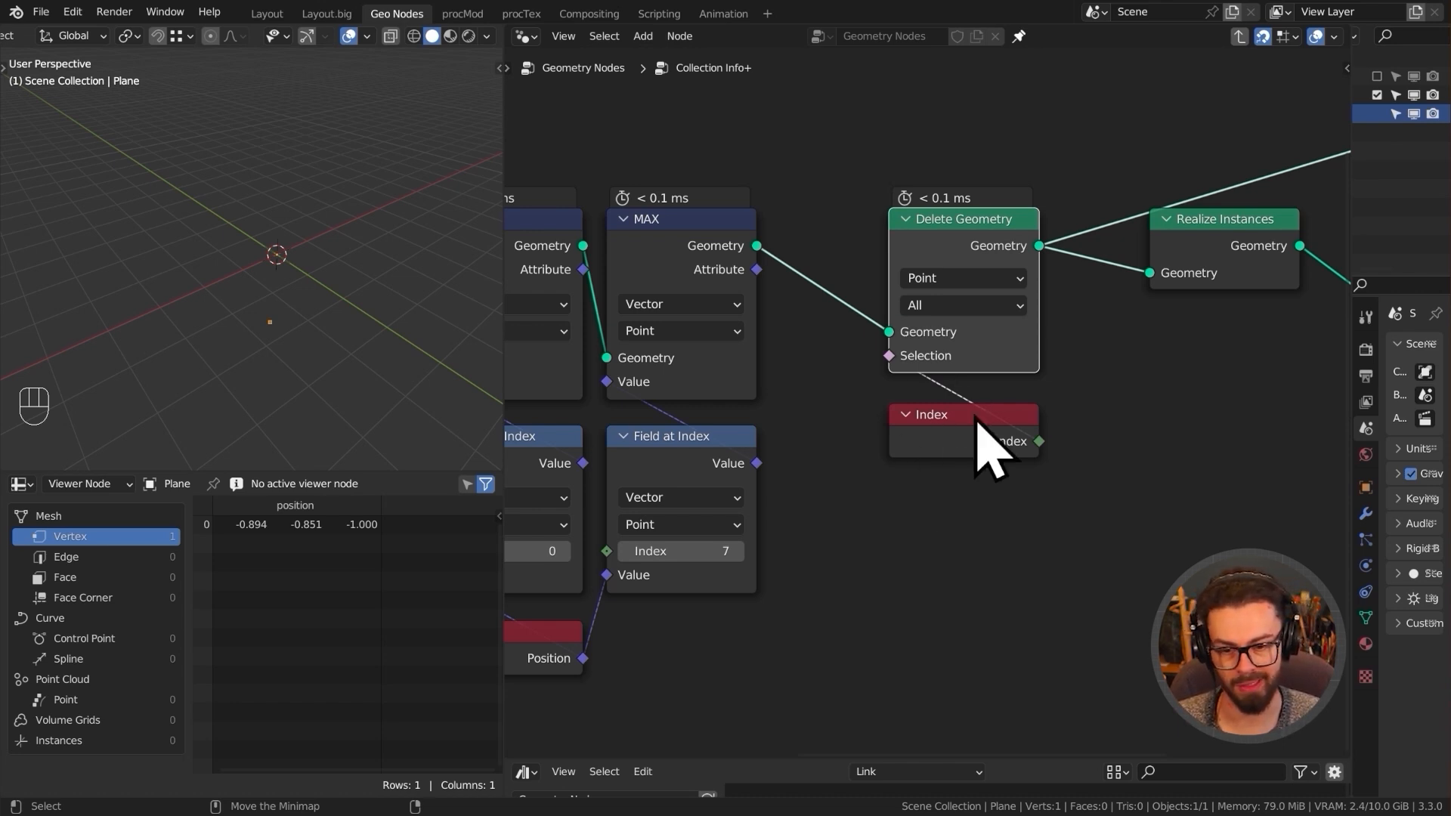
{"action": "middle_click_drag", "start_coordinate": [1046, 511], "coordinate": [1098, 527]}
{"action": "middle_click", "coordinate": [1014, 510]}
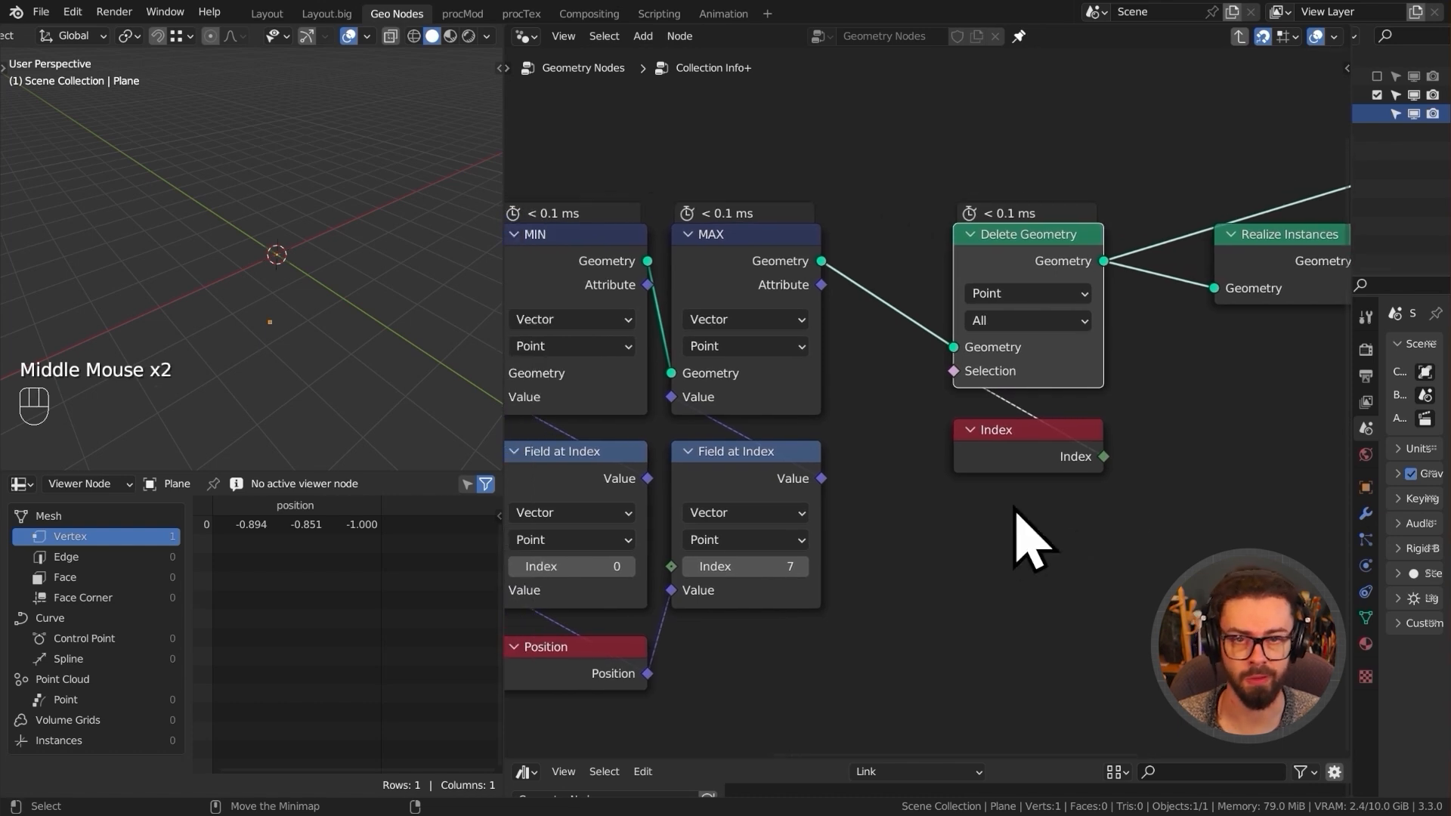
- Move the Delete Geometry and Index nodes together to sit directly beside the MAX node
{"action": "middle_click_drag", "start_coordinate": [1015, 510], "coordinate": [1079, 480]}
{"action": "left_click_drag", "start_coordinate": [1020, 505], "coordinate": [1198, 350]}
{"action": "key", "text": "g"}
{"action": "middle_click_drag", "start_coordinate": [1209, 396], "coordinate": [969, 465]}
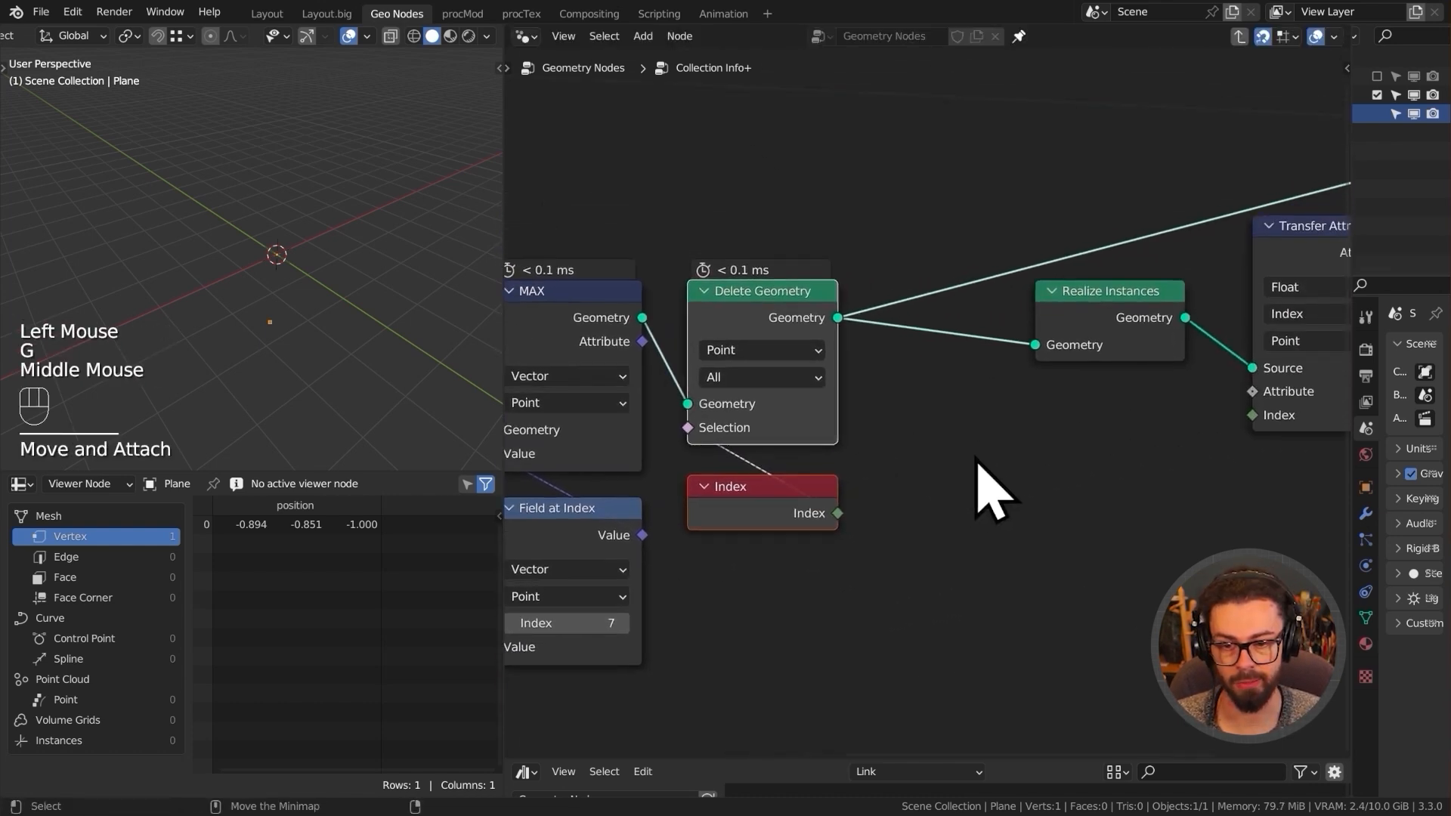
- Move Realize Instances directly beside Delete Geometry and place Transfer Attribute just after it
{"action": "left_click_drag", "start_coordinate": [976, 454], "coordinate": [1121, 343]}
{"action": "key", "text": "g"}
{"action": "left_click", "coordinate": [967, 343]}
{"action": "middle_click_drag", "start_coordinate": [1103, 439], "coordinate": [933, 464]}
{"action": "left_click_drag", "start_coordinate": [949, 486], "coordinate": [1246, 363]}
{"action": "key", "text": "g"}
{"action": "left_click", "coordinate": [1112, 315]}
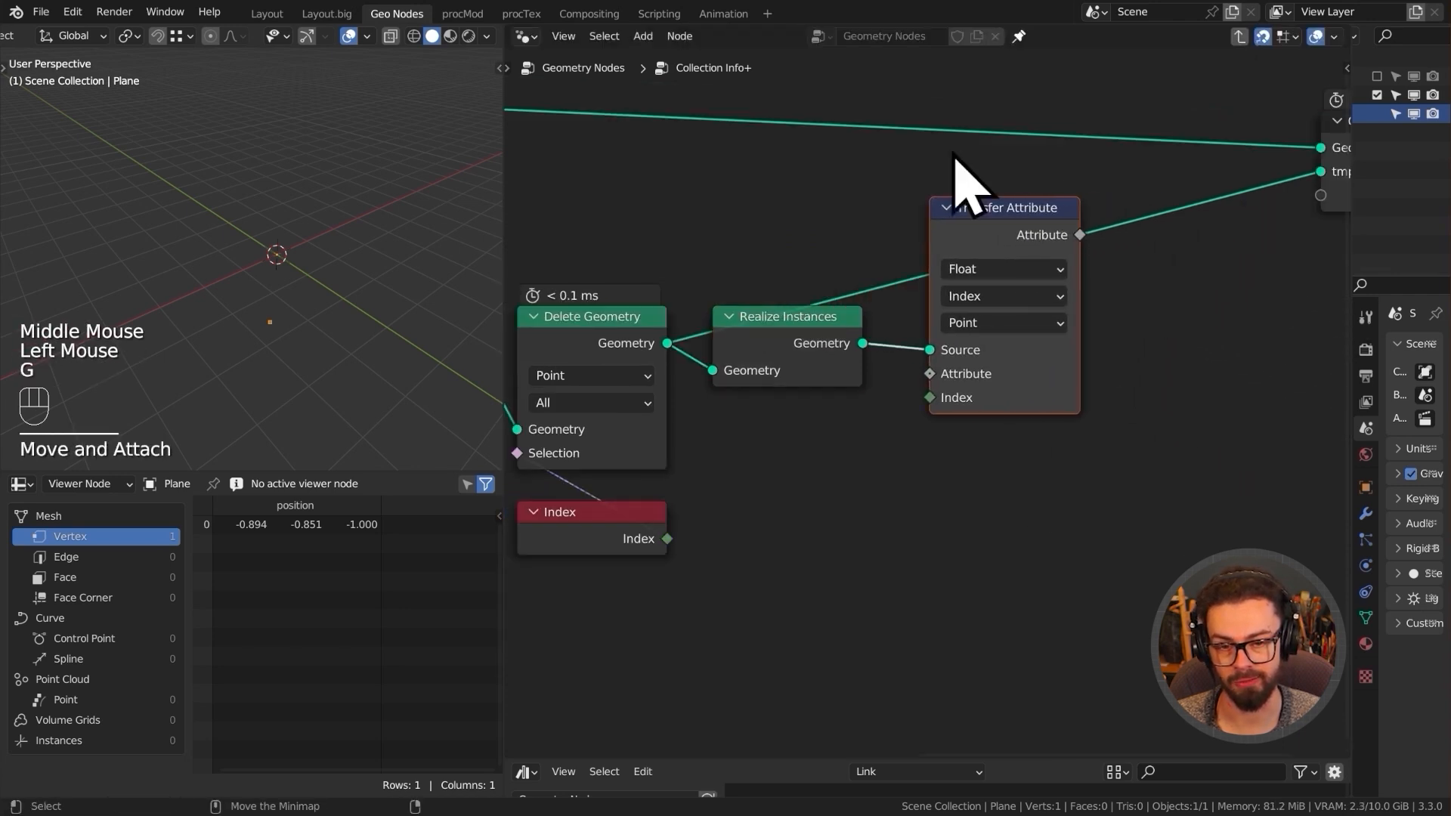
{"action": "middle_click_drag", "start_coordinate": [842, 442], "coordinate": [1054, 480]}
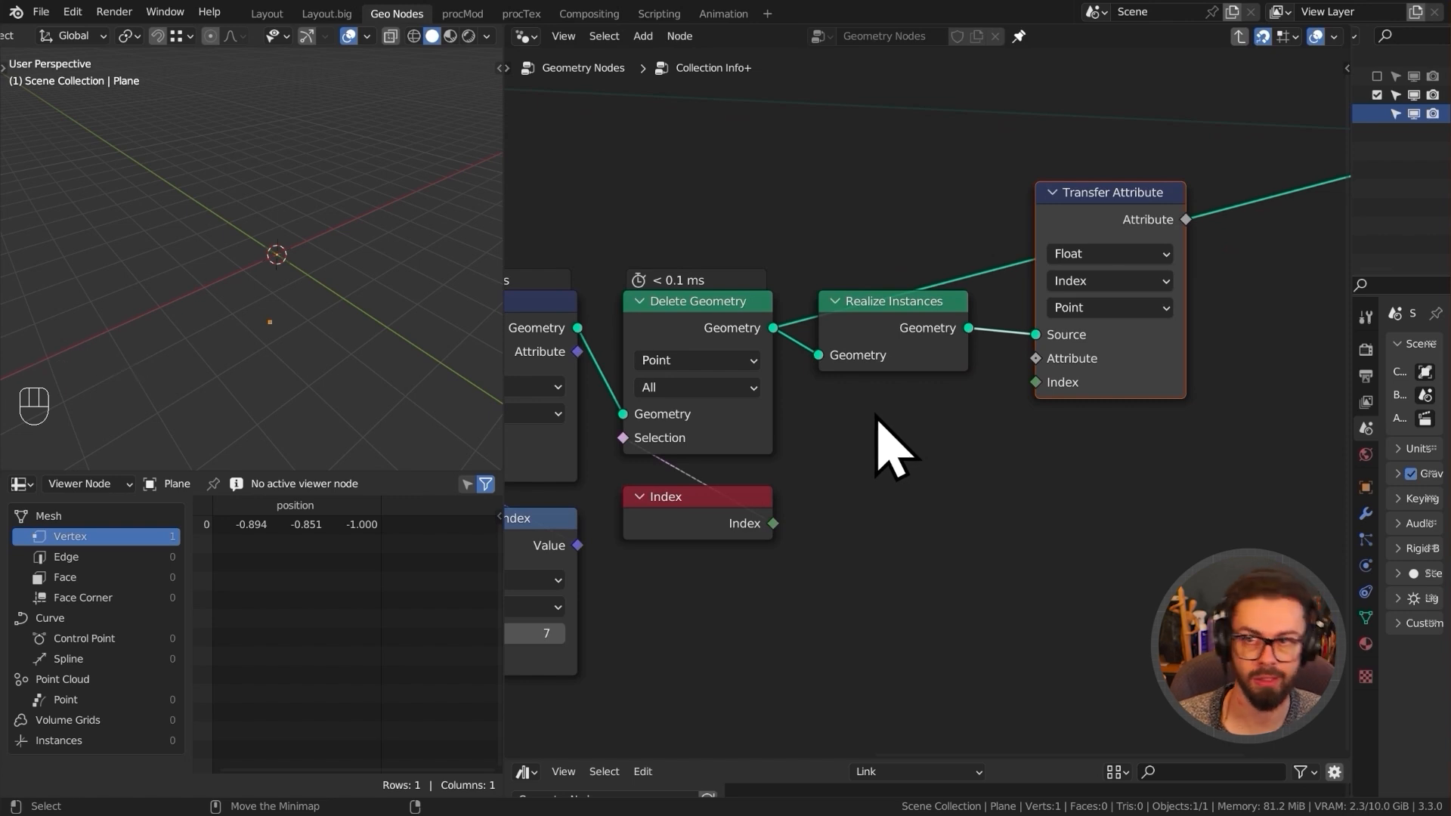
- Duplicate the MIN capture node, insert the copy in the main geometry link before Group Output, and shift Group Output away
{"action": "scroll", "coordinate": [884, 419], "scroll_direction": "down", "scroll_amount": 2}
{"action": "left_click", "coordinate": [696, 453]}
{"action": "middle_click_drag", "start_coordinate": [859, 470], "coordinate": [884, 461]}
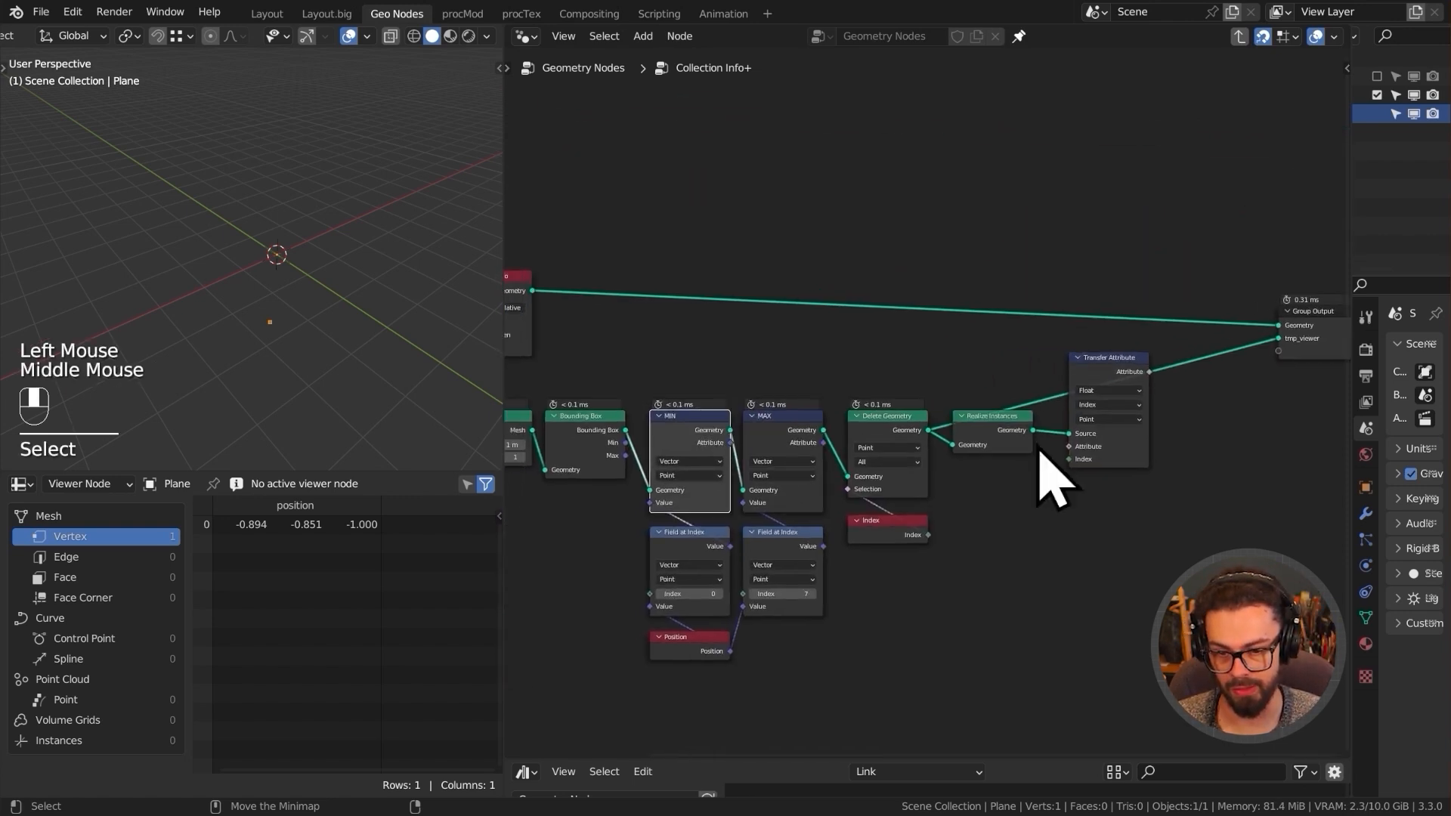
{"action": "key", "text": "shift+d"}
{"action": "middle_click_drag", "start_coordinate": [1179, 234], "coordinate": [1068, 285]}
{"action": "key", "text": "g"}
{"action": "left_click", "coordinate": [1118, 325]}
{"action": "key", "text": "g"}
{"action": "left_click", "coordinate": [1314, 504]}
{"action": "scroll", "coordinate": [1166, 370], "scroll_direction": "up", "scroll_amount": 3}
{"action": "middle_click_drag", "start_coordinate": [1175, 226], "coordinate": [842, 436]}
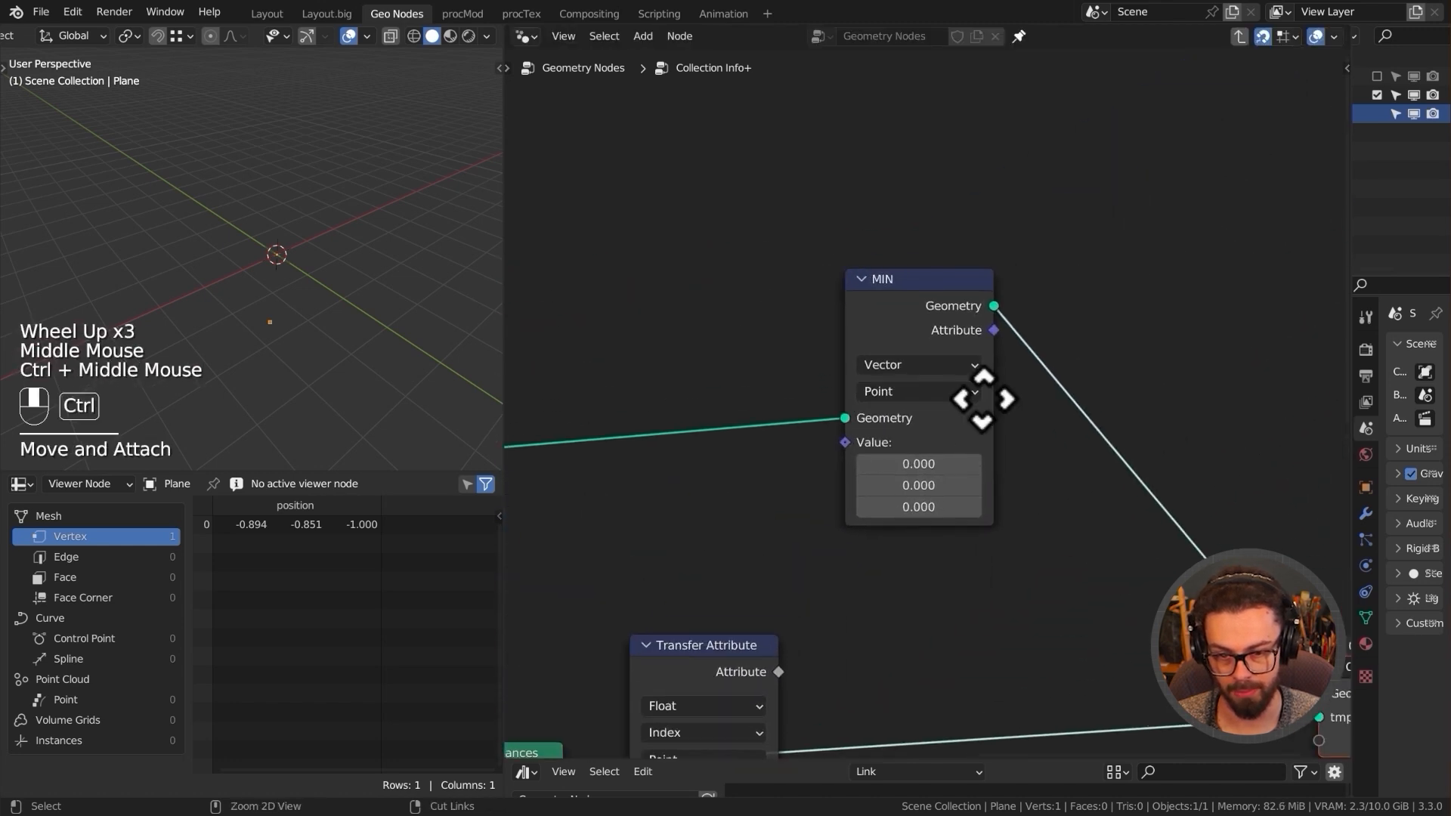
- Set the duplicated MIN node's domain to Instance
{"action": "middle_click_drag", "start_coordinate": [978, 421], "coordinate": [959, 293], "text": "ctrl"}
{"action": "left_click", "coordinate": [927, 314]}
{"action": "left_click", "coordinate": [933, 379]}
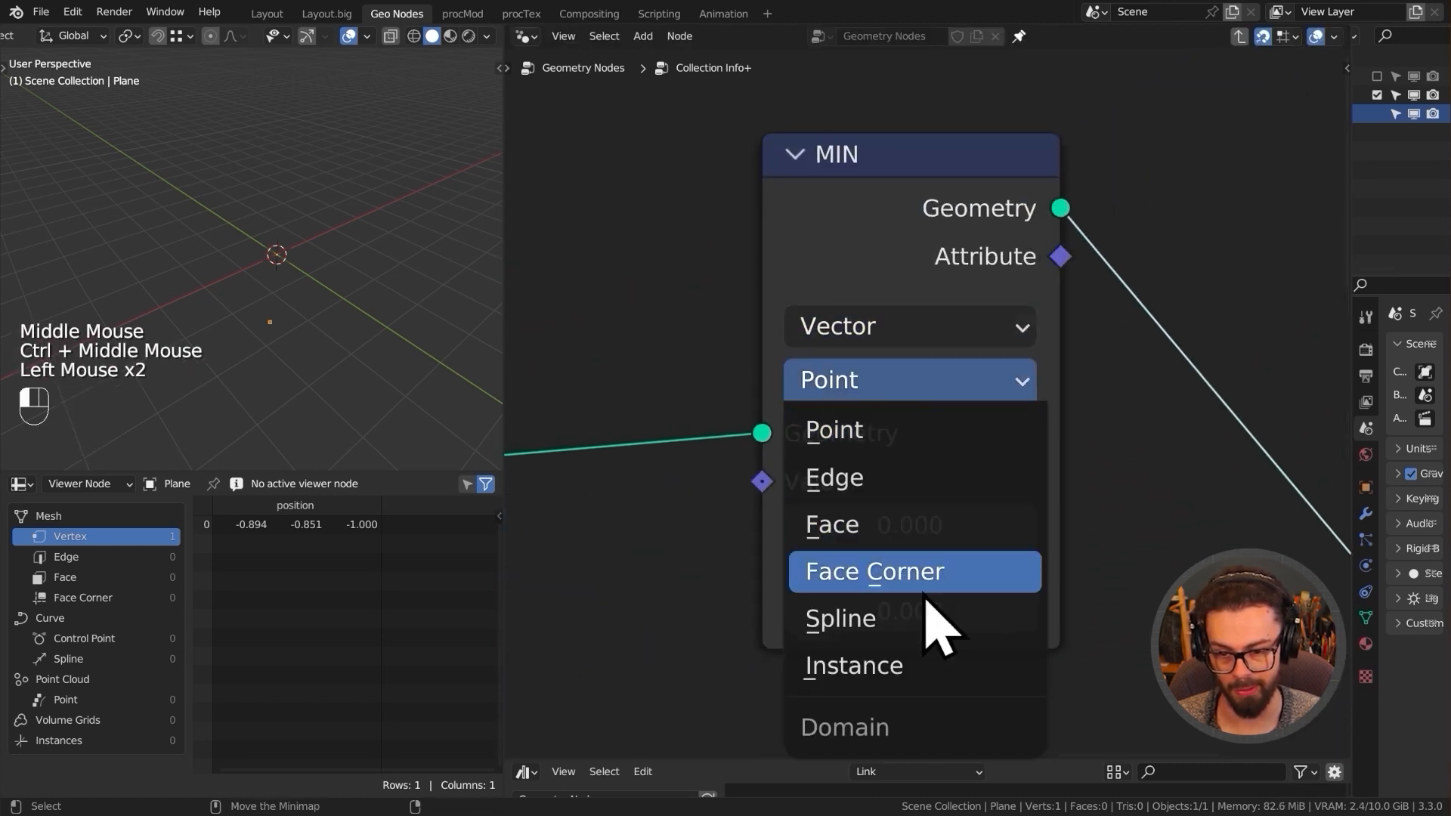
{"action": "left_click", "coordinate": [916, 664]}
{"action": "scroll", "coordinate": [763, 465], "scroll_direction": "down", "scroll_amount": 7}
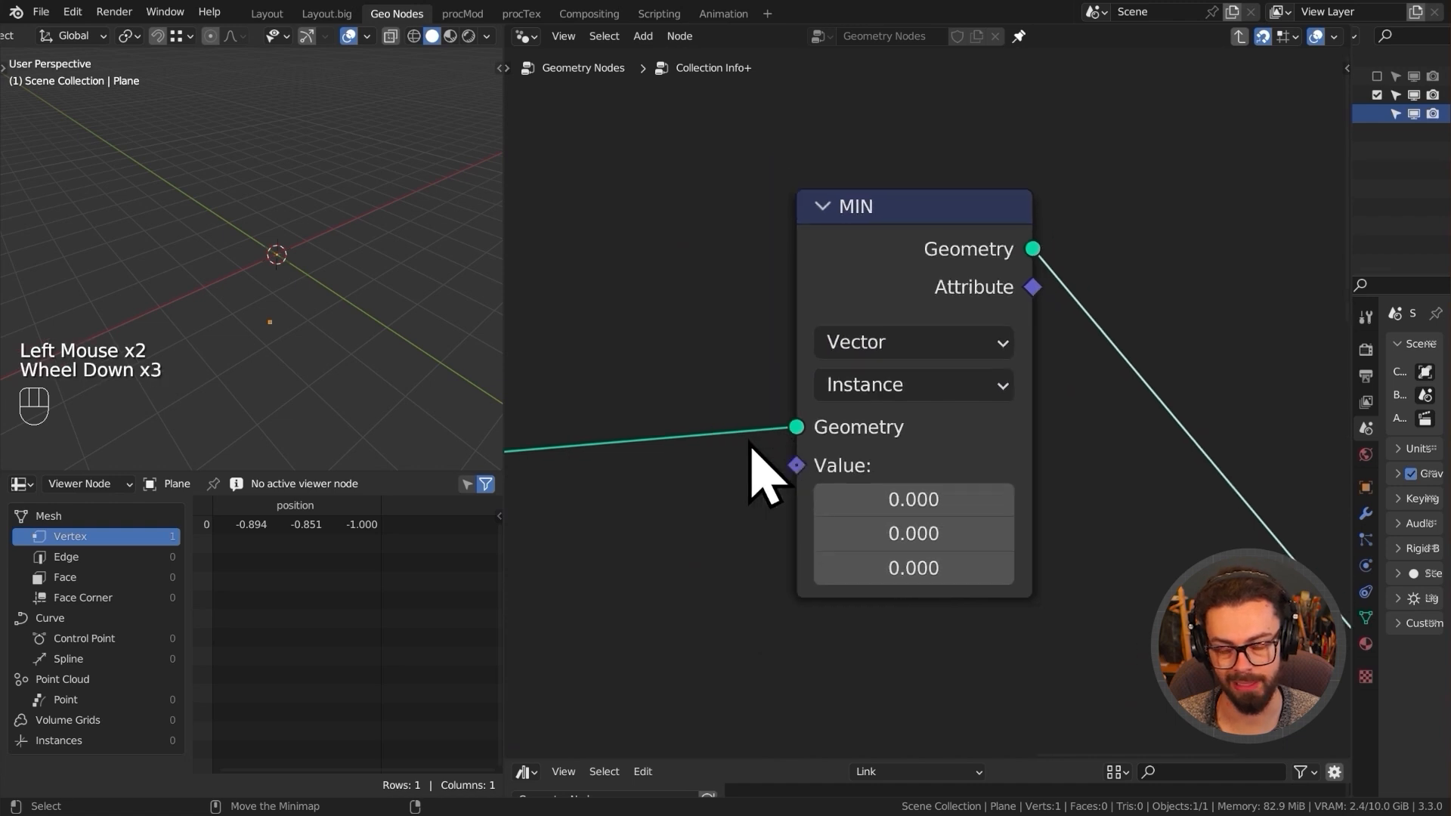
- Set the Transfer Attribute node's data type to Vector
{"action": "middle_click_drag", "start_coordinate": [774, 502], "coordinate": [1016, 241]}
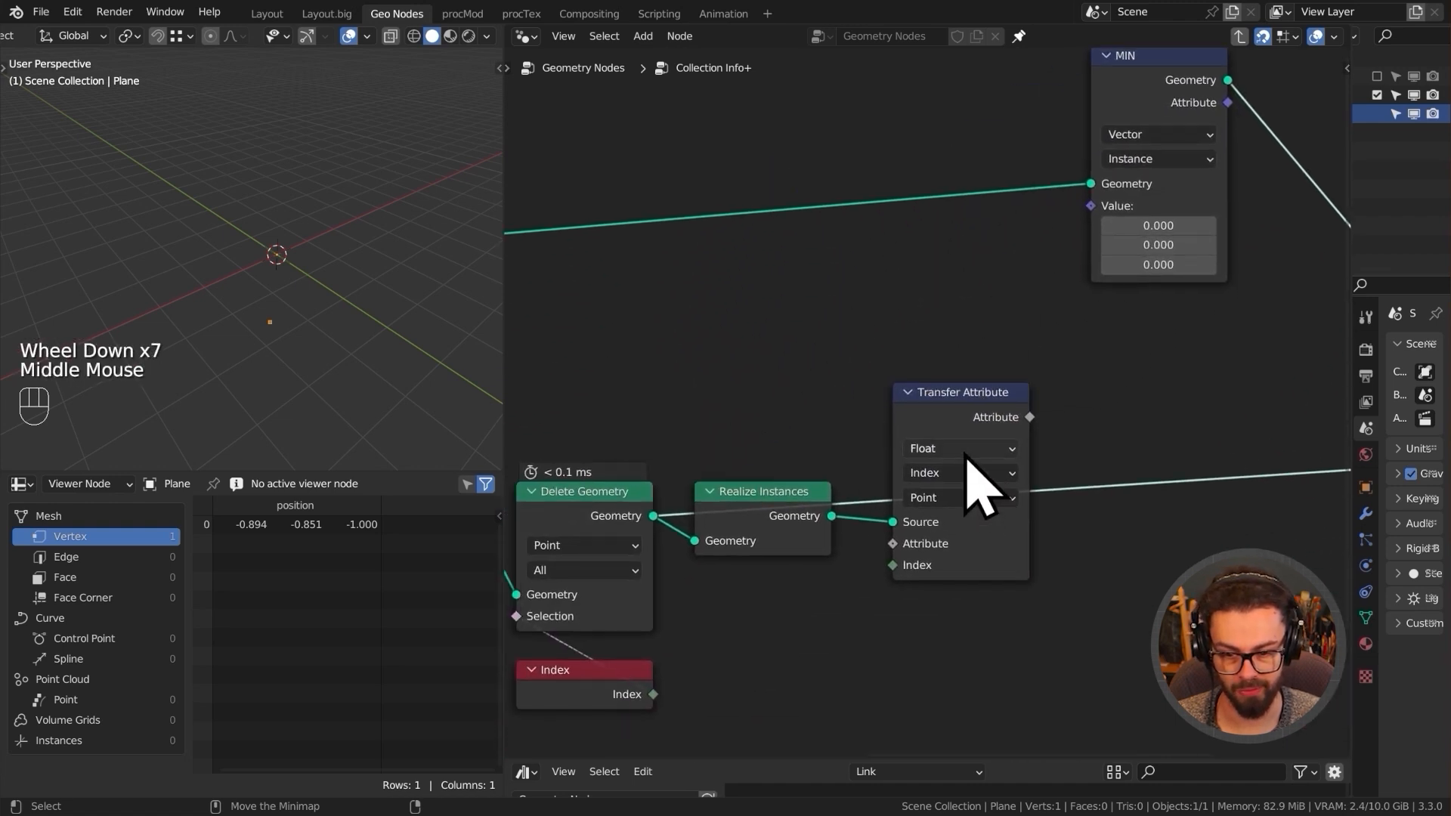
{"action": "left_click", "coordinate": [965, 454]}
{"action": "left_click", "coordinate": [965, 455]}
{"action": "left_click", "coordinate": [965, 454]}
{"action": "left_click", "coordinate": [965, 513]}
- Feed the first MIN node's attribute through Transfer Attribute into the Value input of the Instance-domain MIN node
{"action": "middle_click_drag", "start_coordinate": [717, 432], "coordinate": [999, 362]}
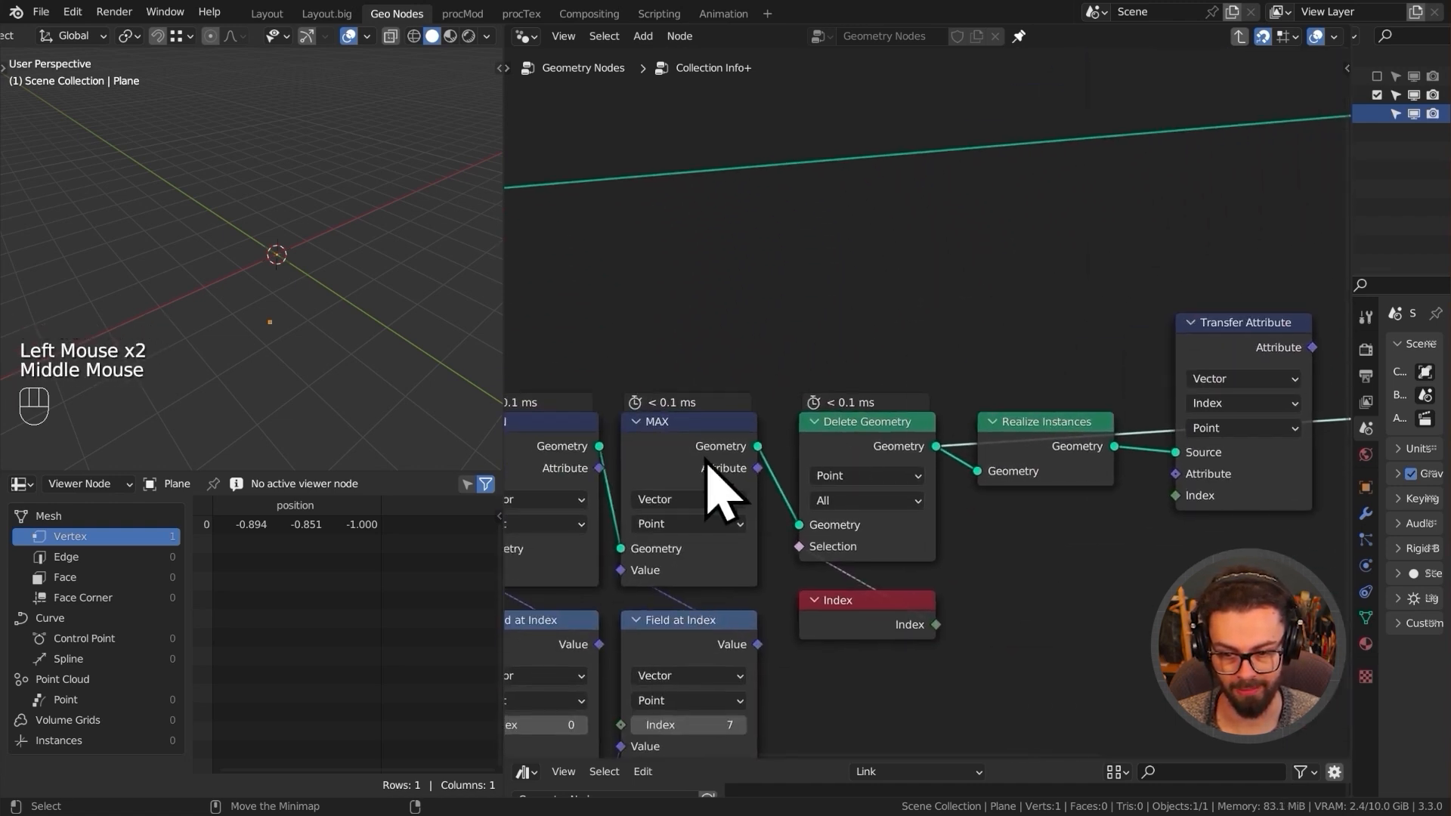
{"action": "left_click_drag", "start_coordinate": [605, 483], "coordinate": [1185, 492]}
{"action": "middle_click_drag", "start_coordinate": [1105, 265], "coordinate": [688, 388]}
{"action": "left_click_drag", "start_coordinate": [895, 469], "coordinate": [958, 261]}
{"action": "left_click_drag", "start_coordinate": [968, 367], "coordinate": [1100, 206]}
{"action": "key", "text": "g"}
{"action": "left_click", "coordinate": [1100, 369]}
{"action": "middle_click_drag", "start_coordinate": [1038, 473], "coordinate": [1081, 354]}
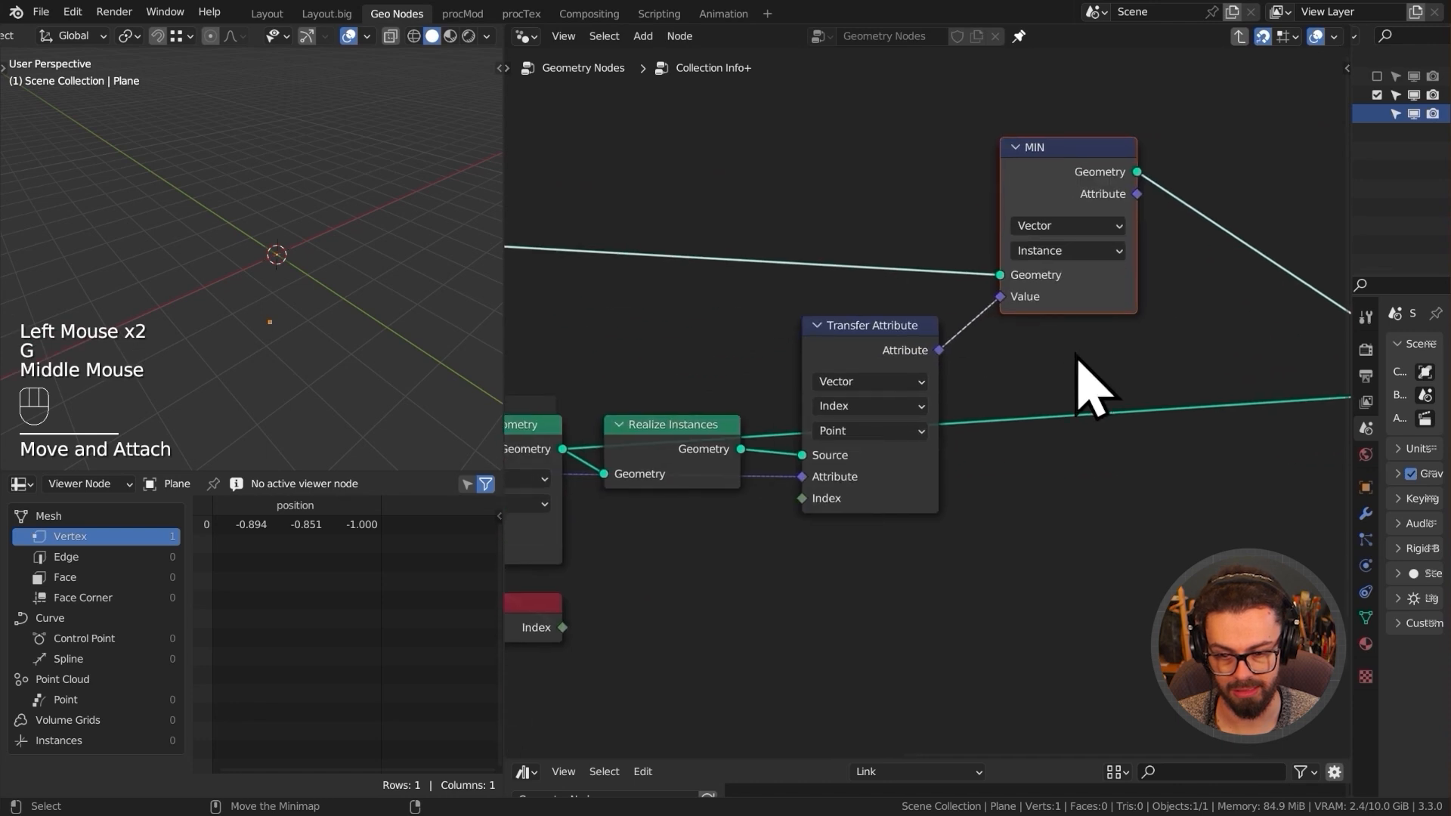
- Cut the preview link from Delete Geometry to the Group Output's tmp_viewer socket
{"action": "middle_click_drag", "start_coordinate": [975, 425], "coordinate": [850, 408]}
{"action": "right_click_drag", "start_coordinate": [1000, 389], "coordinate": [914, 427], "text": "ctrl"}
{"action": "middle_click_drag", "start_coordinate": [890, 426], "coordinate": [1051, 410]}
- Add two reroutes to the MIN attribute link and route it above MAX, Delete Geometry and Realize Instances
{"action": "middle_click_drag", "start_coordinate": [778, 355], "coordinate": [910, 437]}
{"action": "middle_click_drag", "start_coordinate": [755, 408], "coordinate": [738, 415]}
{"action": "right_click_drag", "start_coordinate": [706, 393], "coordinate": [724, 457], "text": "shift"}
{"action": "key", "text": "g"}
{"action": "left_click", "coordinate": [583, 325]}
{"action": "right_click_drag", "start_coordinate": [593, 325], "coordinate": [638, 330], "text": "shift"}
{"action": "key", "text": "g"}
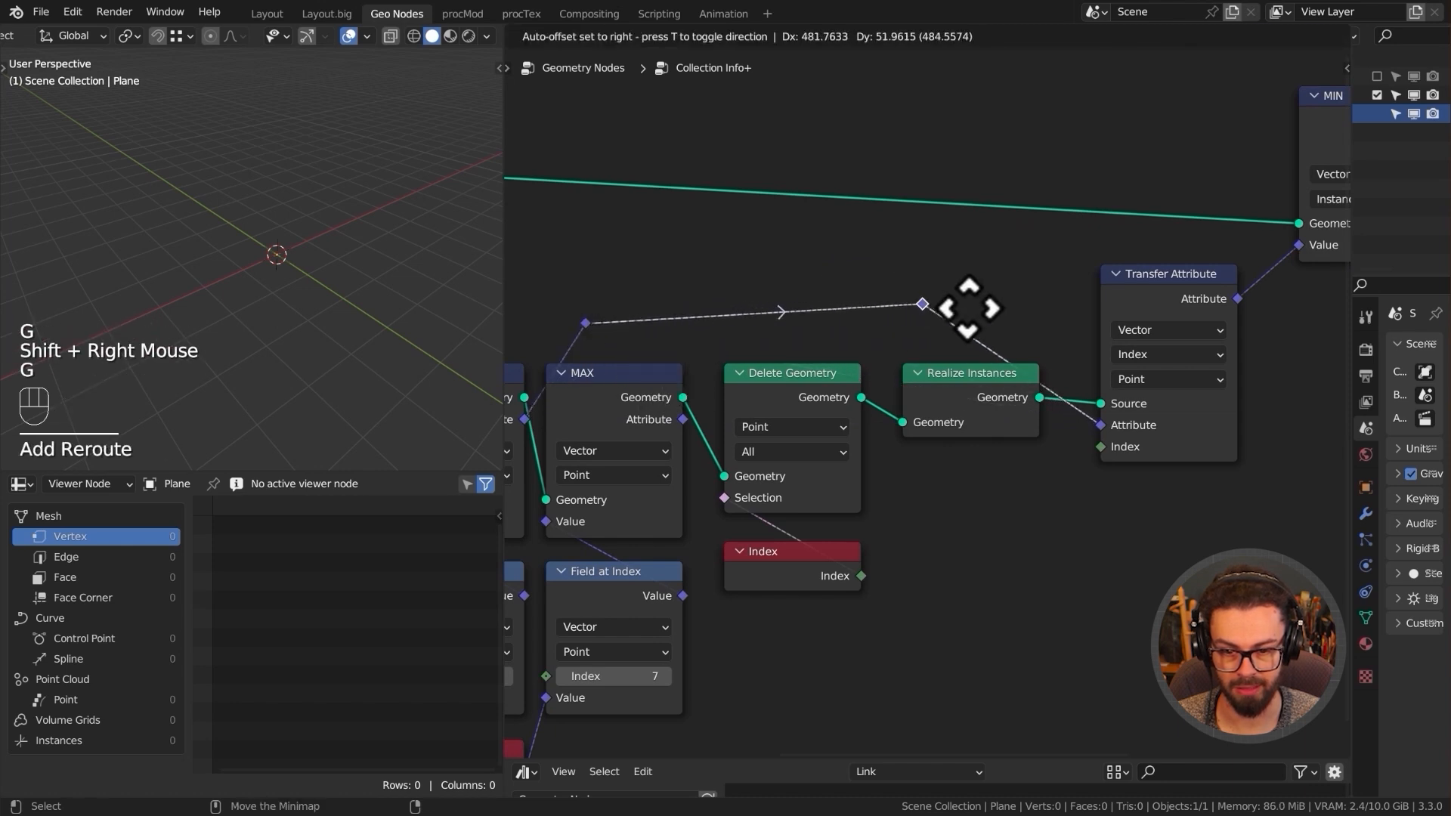
{"action": "left_click", "coordinate": [1050, 326]}
{"action": "middle_click_drag", "start_coordinate": [1110, 405], "coordinate": [1004, 285]}
{"action": "middle_click_drag", "start_coordinate": [1107, 338], "coordinate": [1011, 356]}
- Duplicate the MAX node, insert it between the Instance-domain MIN and Group Output, and set its domain to Instance
{"action": "middle_click_drag", "start_coordinate": [1149, 295], "coordinate": [641, 438]}
{"action": "scroll", "coordinate": [1095, 340], "scroll_direction": "down", "scroll_amount": 1}
{"action": "scroll", "coordinate": [777, 362], "scroll_direction": "down", "scroll_amount": 2}
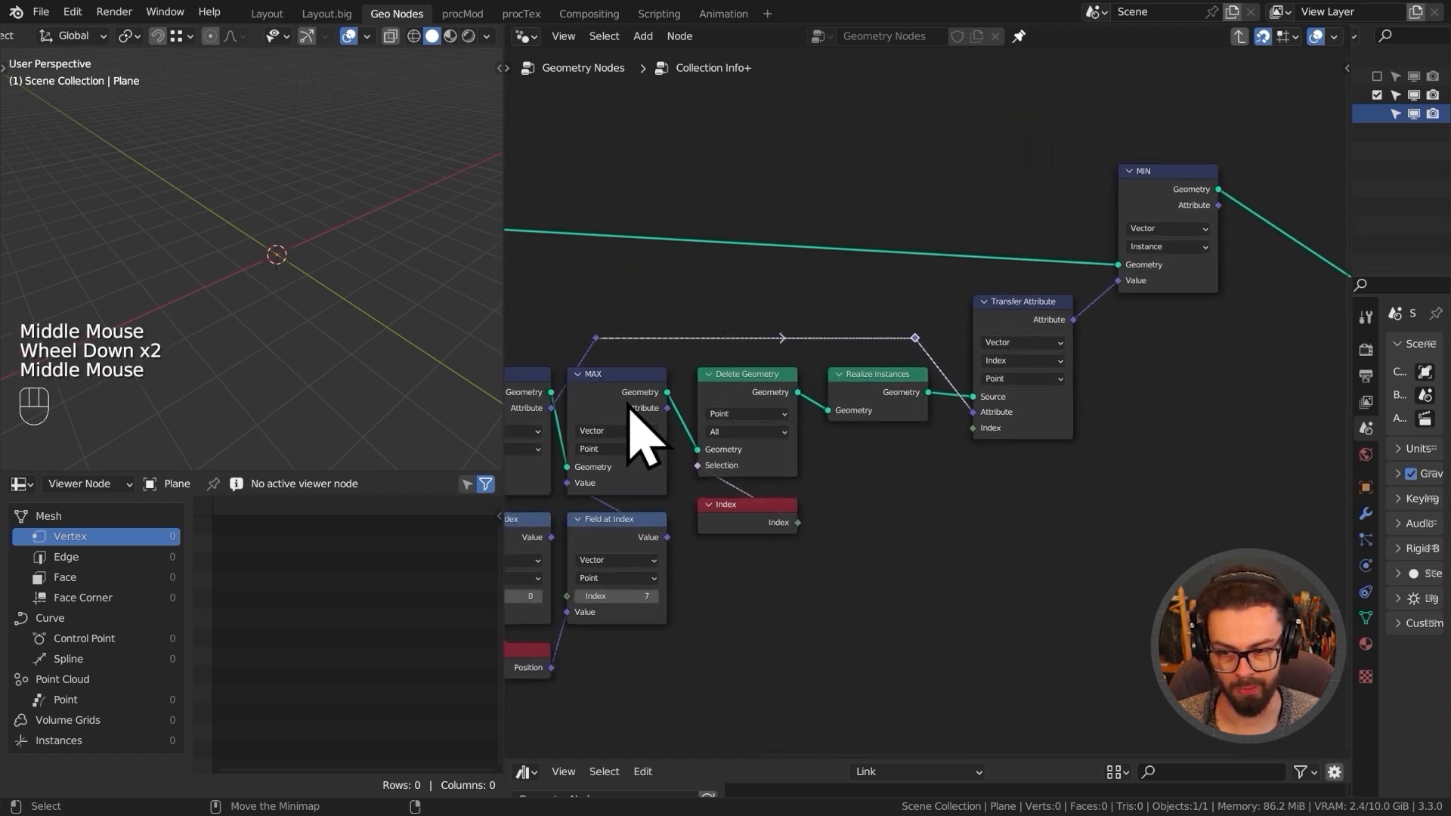
{"action": "left_click", "coordinate": [620, 435], "text": "shift"}
{"action": "key", "text": "shift+d"}
{"action": "middle_click_drag", "start_coordinate": [1250, 227], "coordinate": [1005, 234]}
{"action": "left_click", "coordinate": [1005, 235]}
{"action": "key", "text": "g"}
{"action": "left_click", "coordinate": [998, 184]}
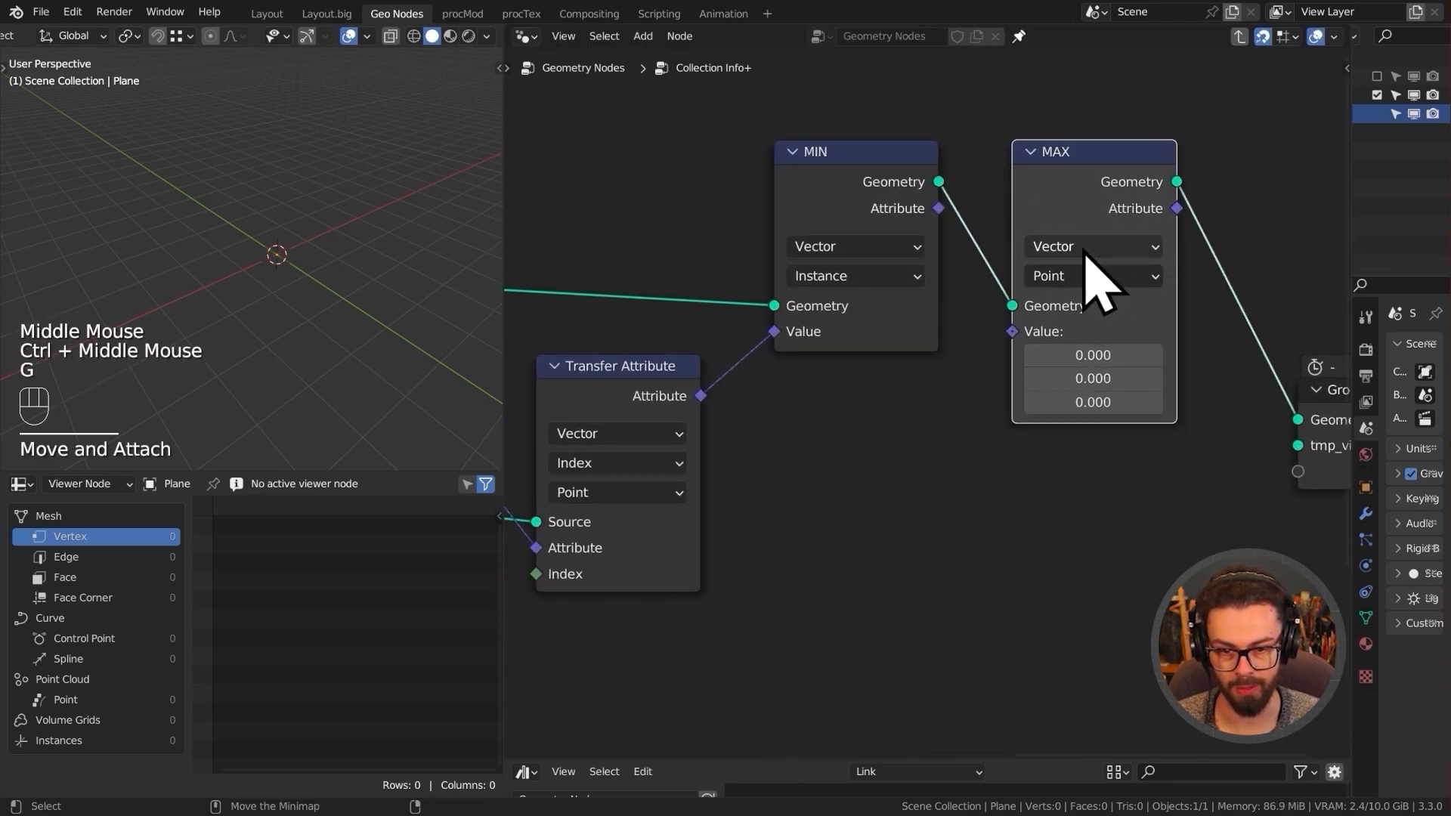
{"action": "left_click", "coordinate": [1106, 275]}
{"action": "left_click", "coordinate": [1097, 433]}
- Duplicate Transfer Attribute with its incoming links and place the copy below the original
{"action": "scroll", "coordinate": [1095, 454], "scroll_direction": "down", "scroll_amount": 2}
{"action": "middle_click_drag", "start_coordinate": [1094, 454], "coordinate": [972, 340]}
{"action": "scroll", "coordinate": [975, 333], "scroll_direction": "up", "scroll_amount": 2}
{"action": "left_click", "coordinate": [1031, 244]}
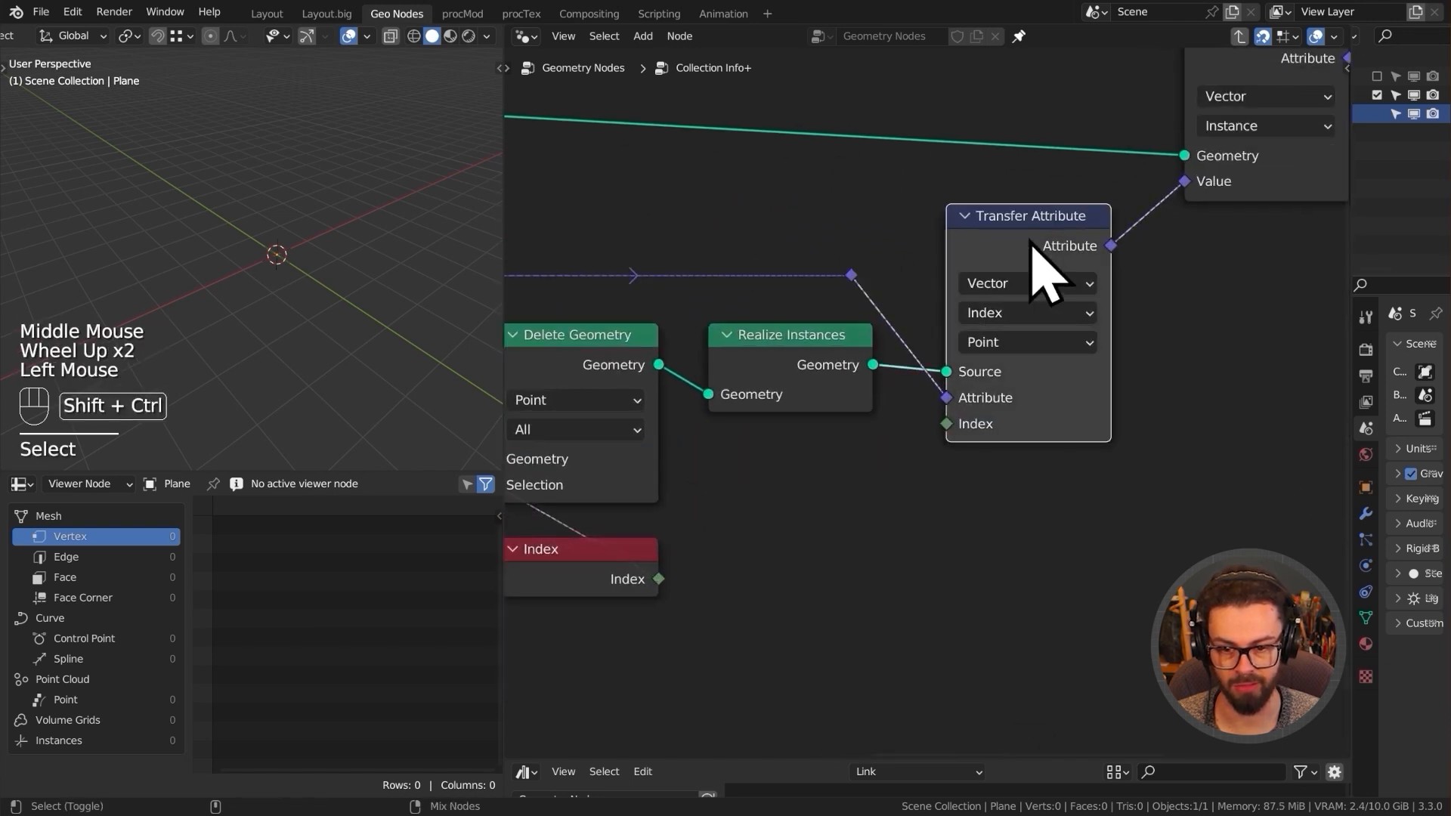
{"action": "key", "text": "shift+ctrl+d"}
{"action": "left_click", "coordinate": [1014, 502]}
{"action": "middle_click_drag", "start_coordinate": [916, 550], "coordinate": [1030, 492]}
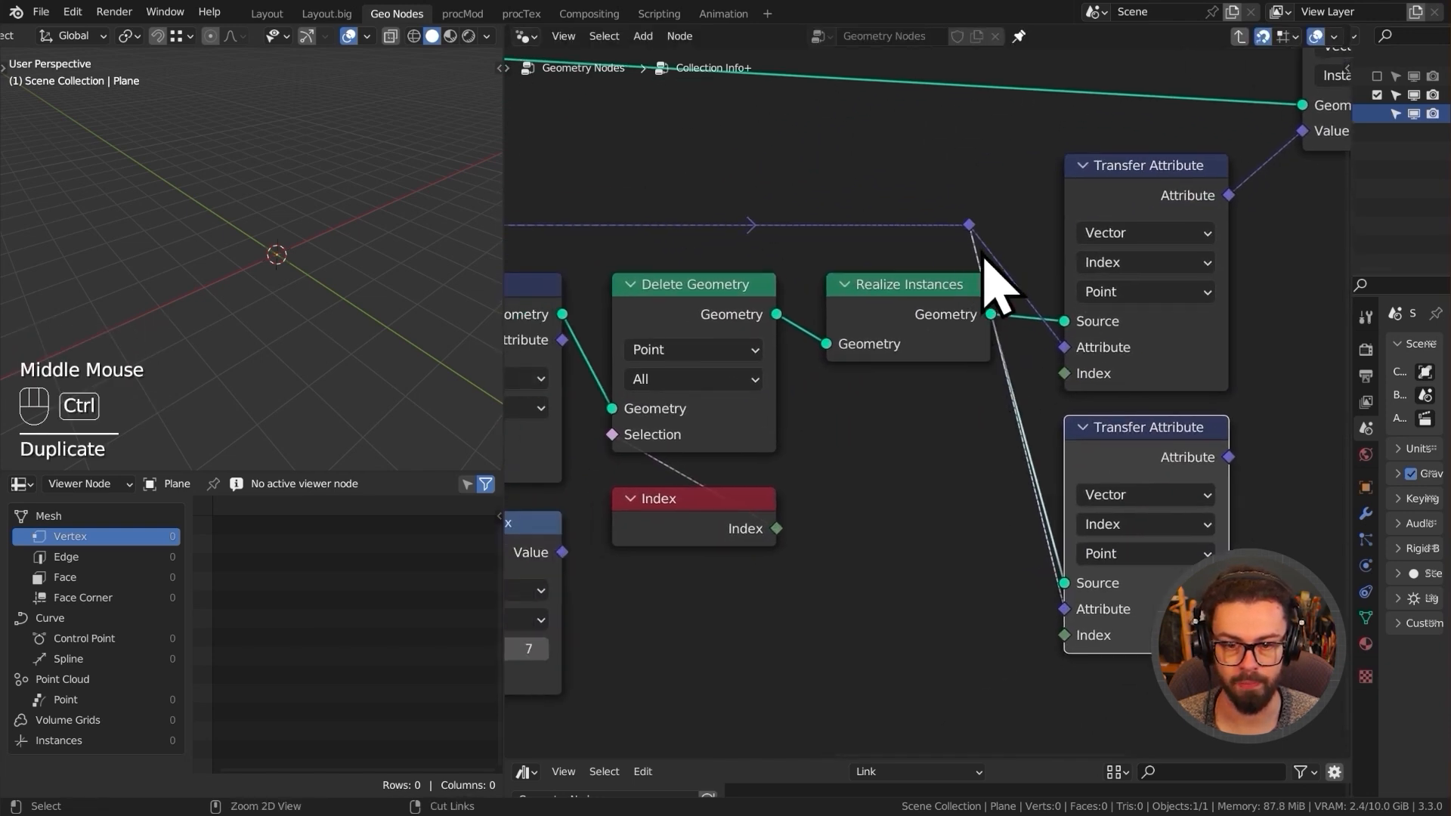
- Replace the lower Transfer Attribute's attribute source with the point-domain MAX node's captured attribute
{"action": "right_click_drag", "start_coordinate": [971, 280], "coordinate": [997, 283], "text": "ctrl"}
{"action": "middle_click_drag", "start_coordinate": [738, 346], "coordinate": [807, 295]}
{"action": "scroll", "coordinate": [807, 295], "scroll_direction": "down", "scroll_amount": 1}
{"action": "left_click_drag", "start_coordinate": [750, 326], "coordinate": [1146, 530]}
{"action": "middle_click_drag", "start_coordinate": [1061, 386], "coordinate": [836, 487]}
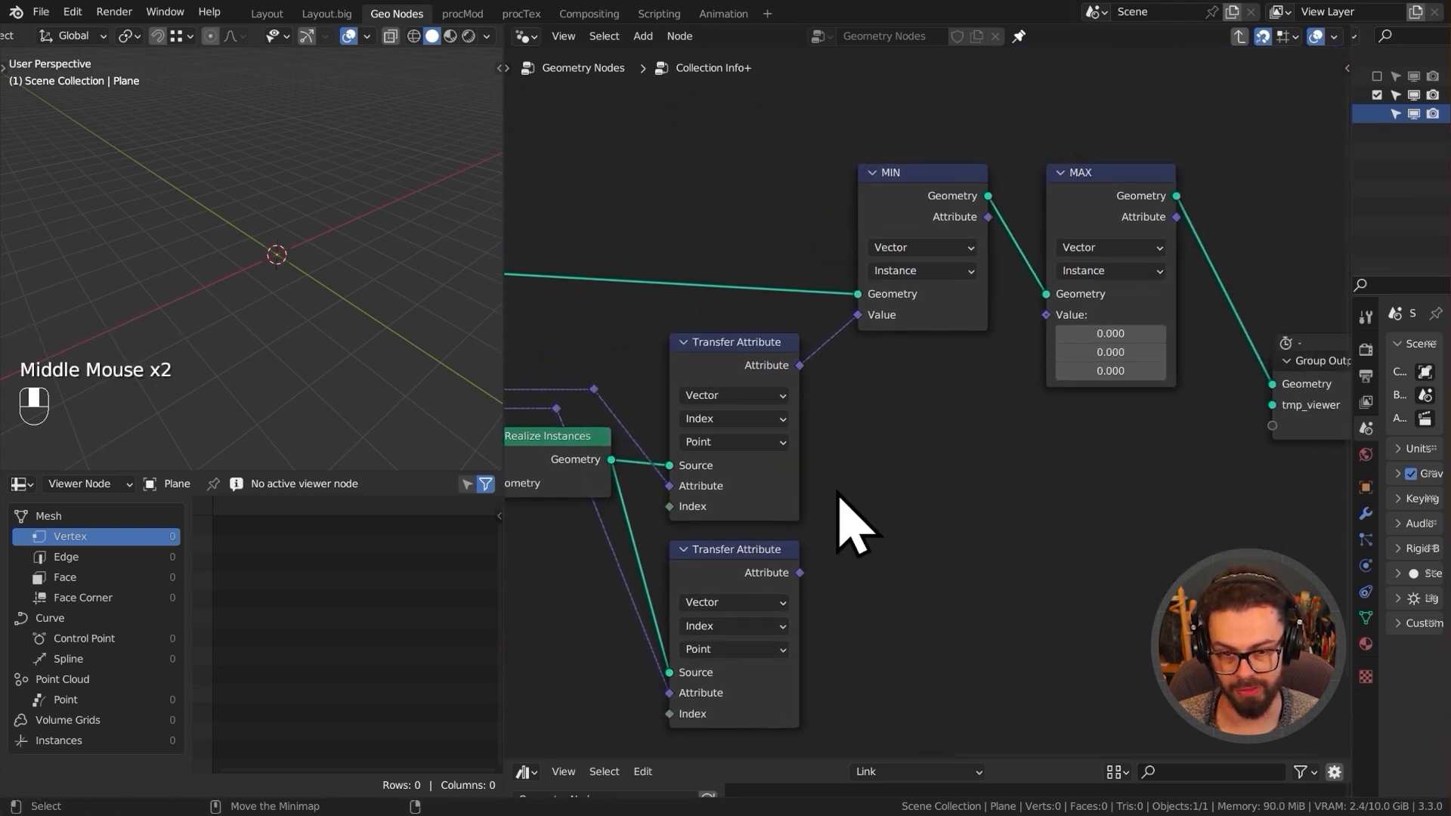
- Connect the lower Transfer Attribute's output to the Instance-domain MAX node's Value and align Group Output beside that node
{"action": "left_click_drag", "start_coordinate": [799, 572], "coordinate": [1050, 320]}
{"action": "middle_click_drag", "start_coordinate": [1035, 321], "coordinate": [825, 382]}
{"action": "left_click_drag", "start_coordinate": [1027, 345], "coordinate": [1126, 581]}
{"action": "key", "text": "g"}
{"action": "left_click", "coordinate": [1108, 362]}
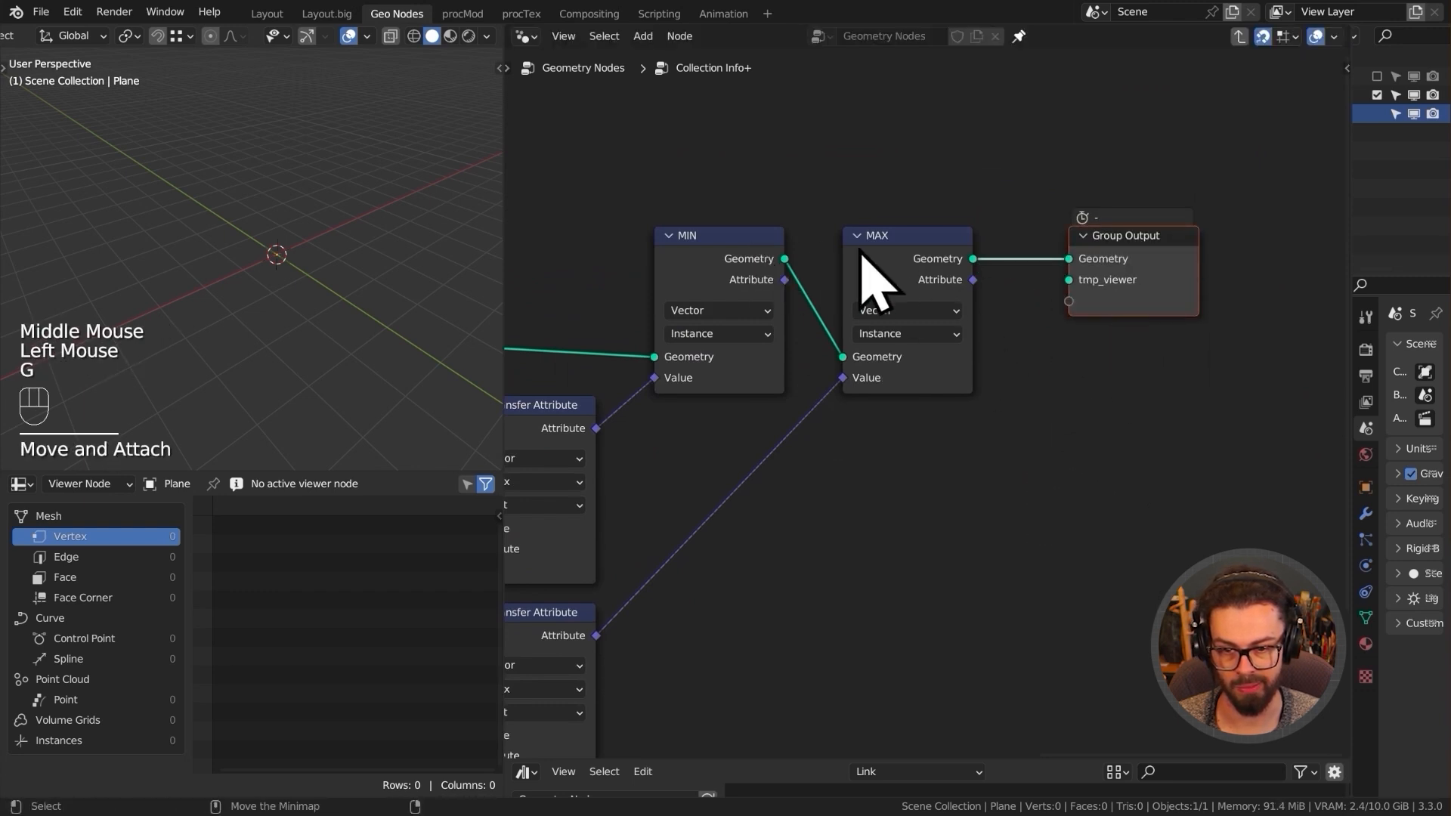
- Expose the Instance-domain MIN and MAX attributes as new group outputs and name them Min and Max
{"action": "left_click_drag", "start_coordinate": [784, 280], "coordinate": [1071, 303]}
{"action": "left_click_drag", "start_coordinate": [973, 280], "coordinate": [1099, 355]}
{"action": "key", "text": "n"}
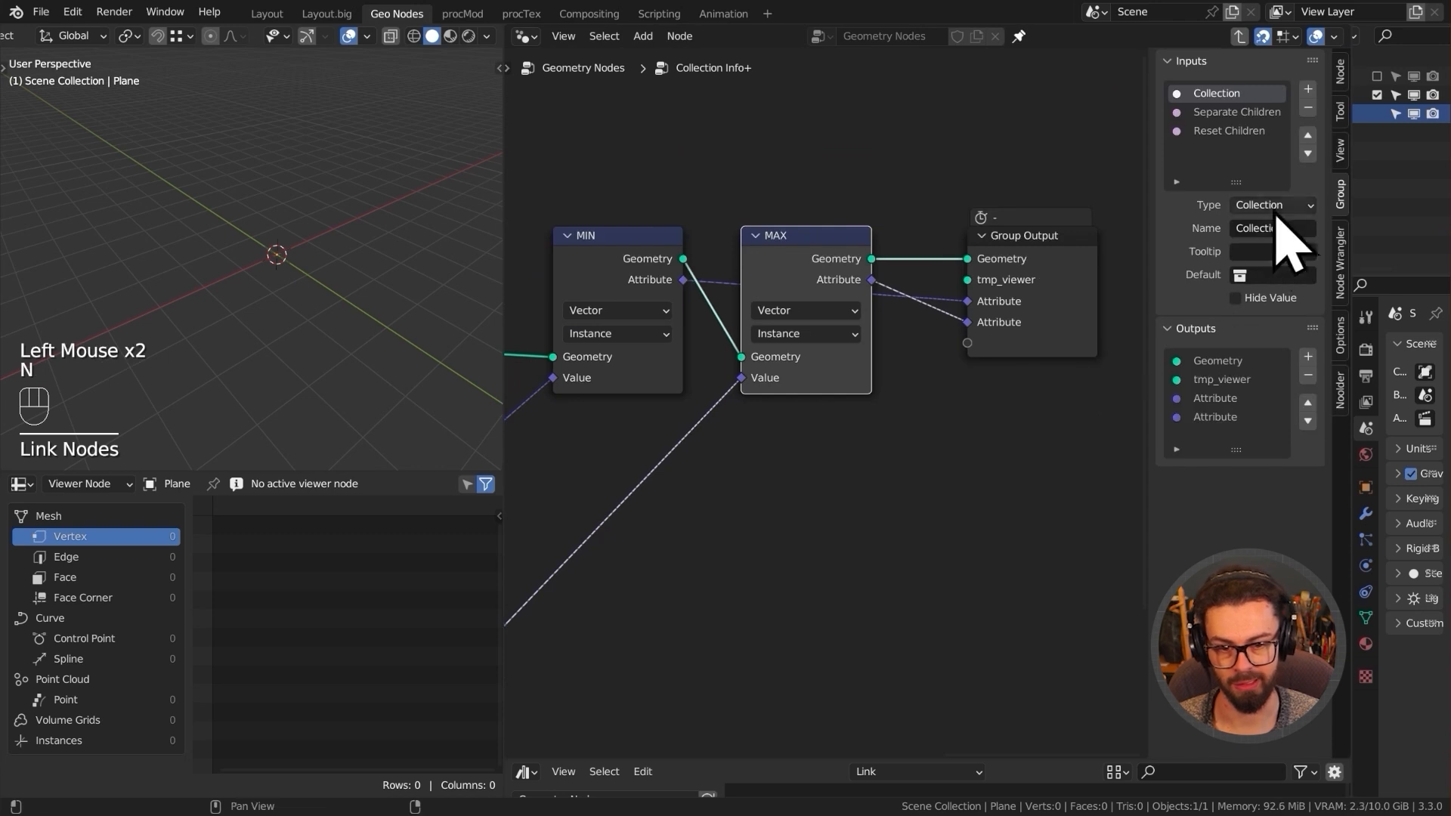
{"action": "double_click", "coordinate": [1223, 398]}
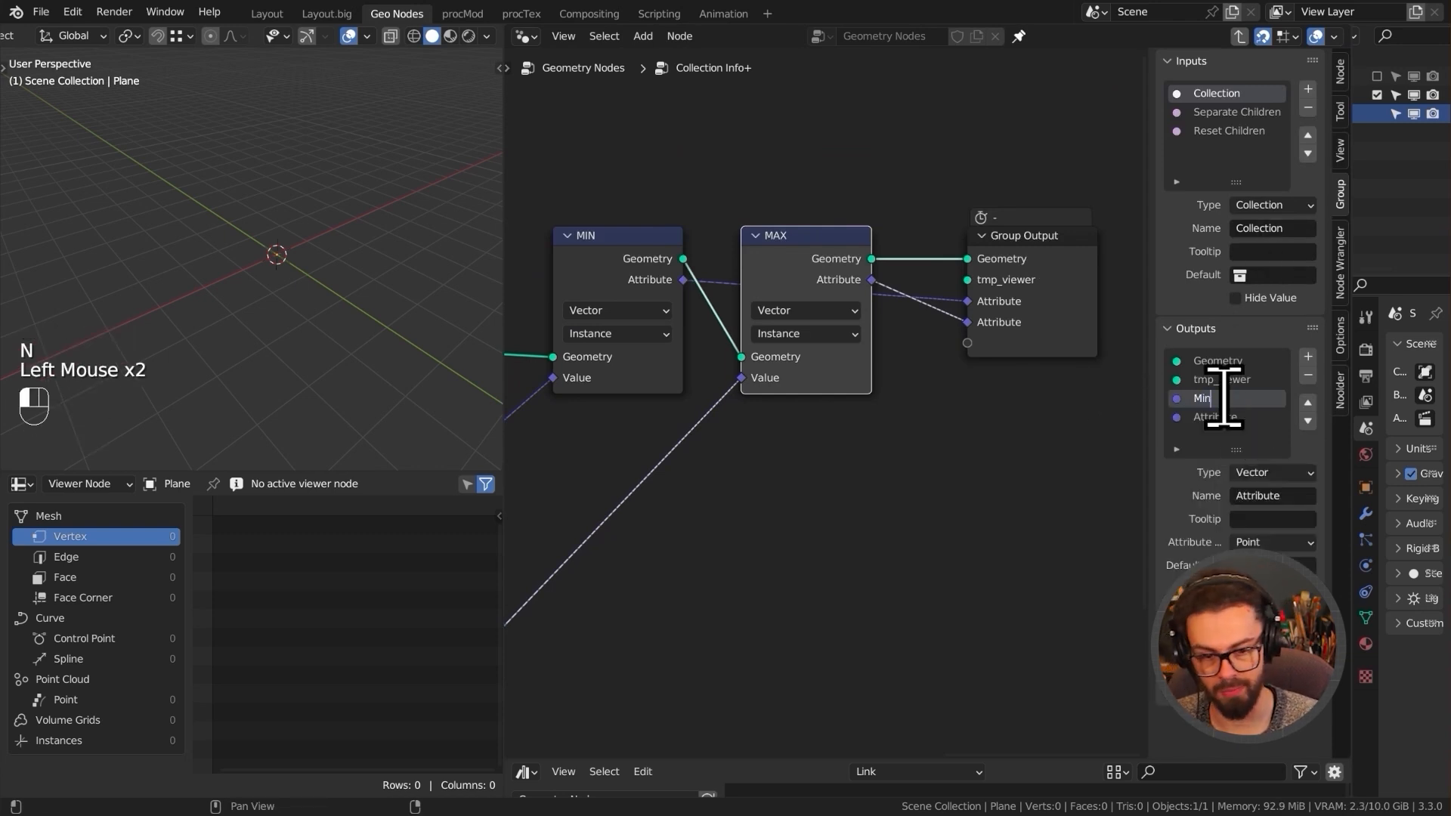
{"action": "type", "text": "Min"}
{"action": "double_click", "coordinate": [1206, 416]}
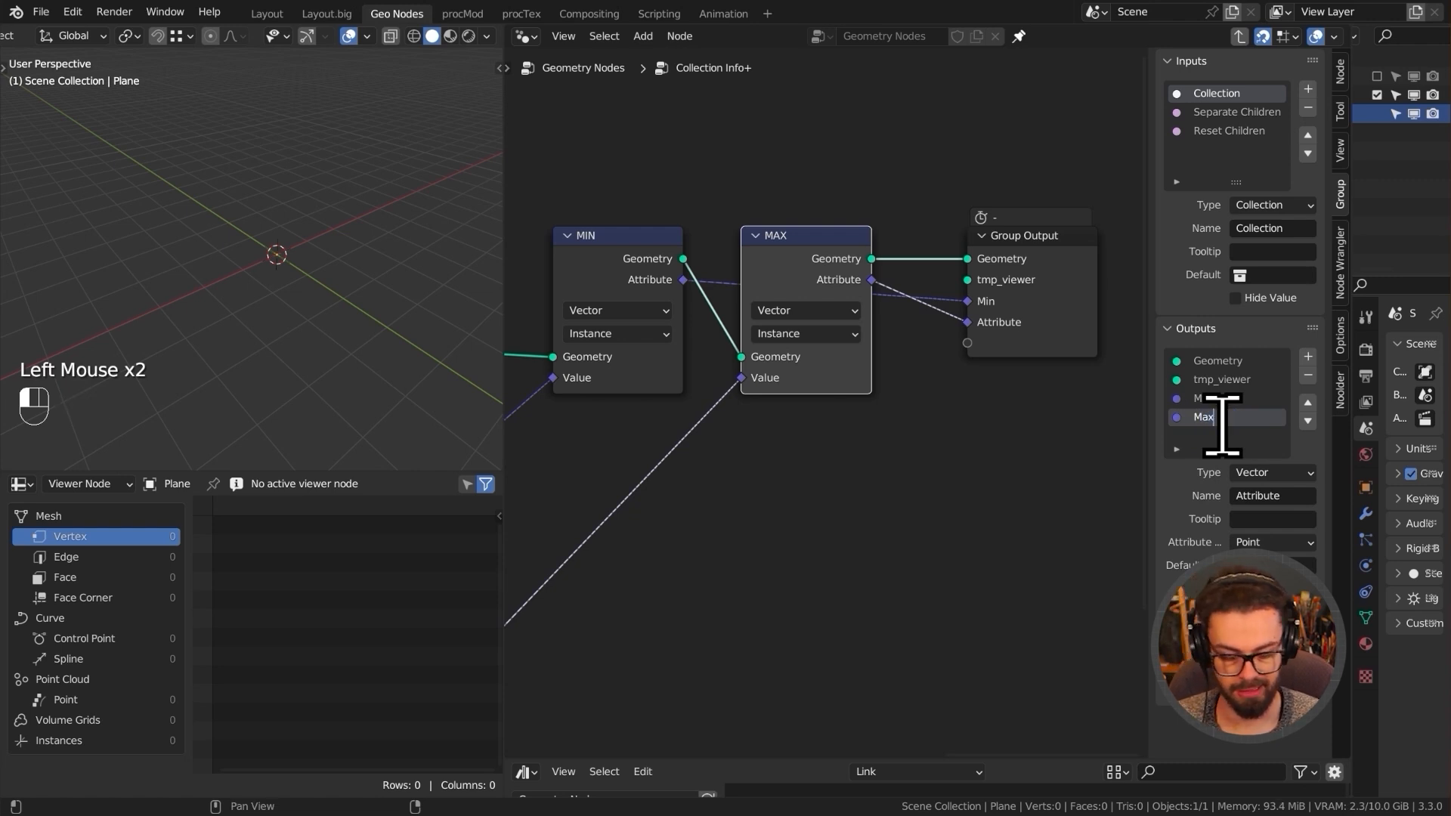
{"action": "type", "text": "Max"}
{"action": "key", "text": "Return"}
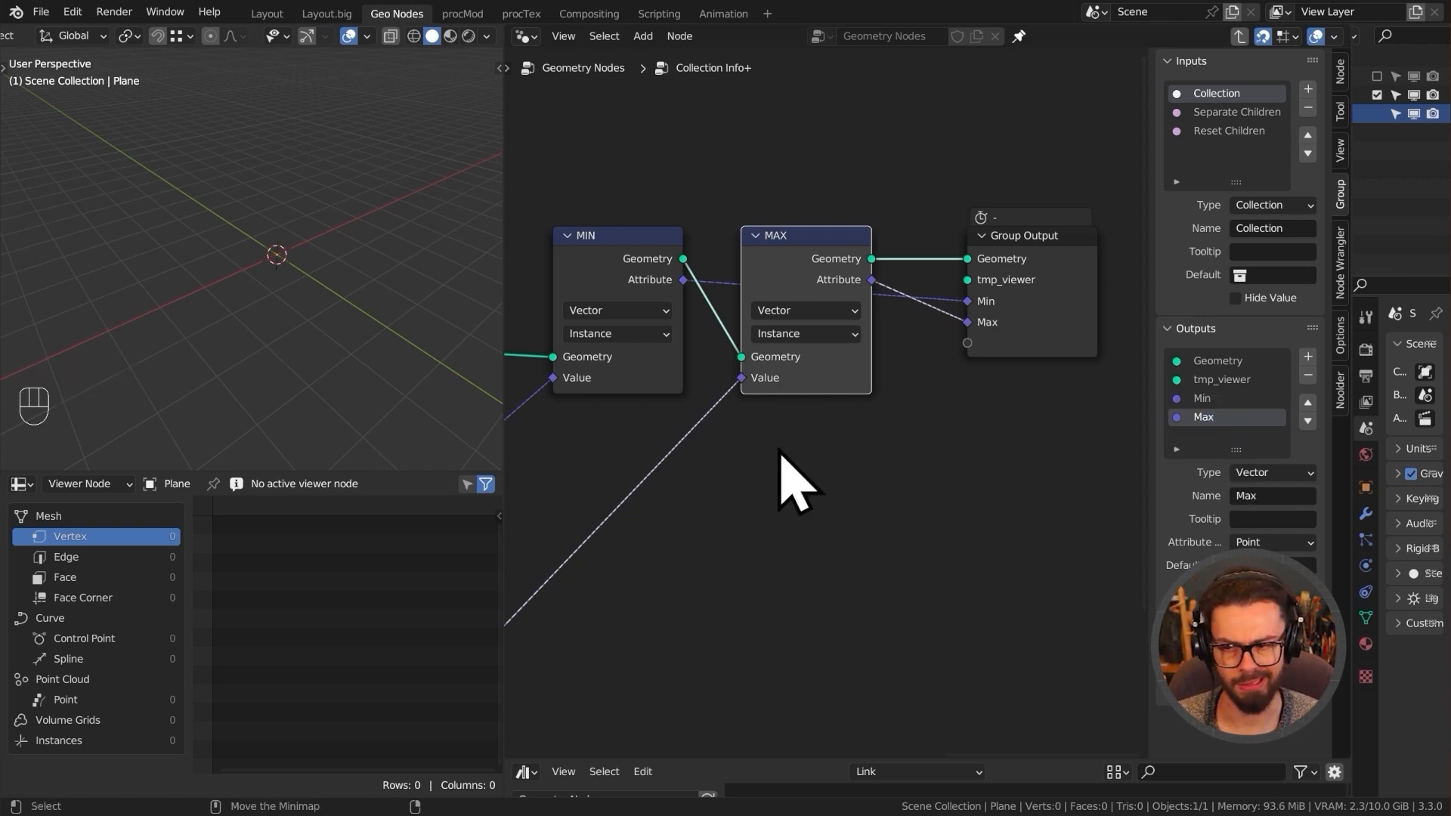
- Leave the group, preview the Collection Info+ node's Geometry output, and reopen the group for editing
{"action": "key", "text": "Tab"}
{"action": "left_click", "coordinate": [831, 317], "text": "alt+shift"}
{"action": "middle_click", "coordinate": [318, 265]}
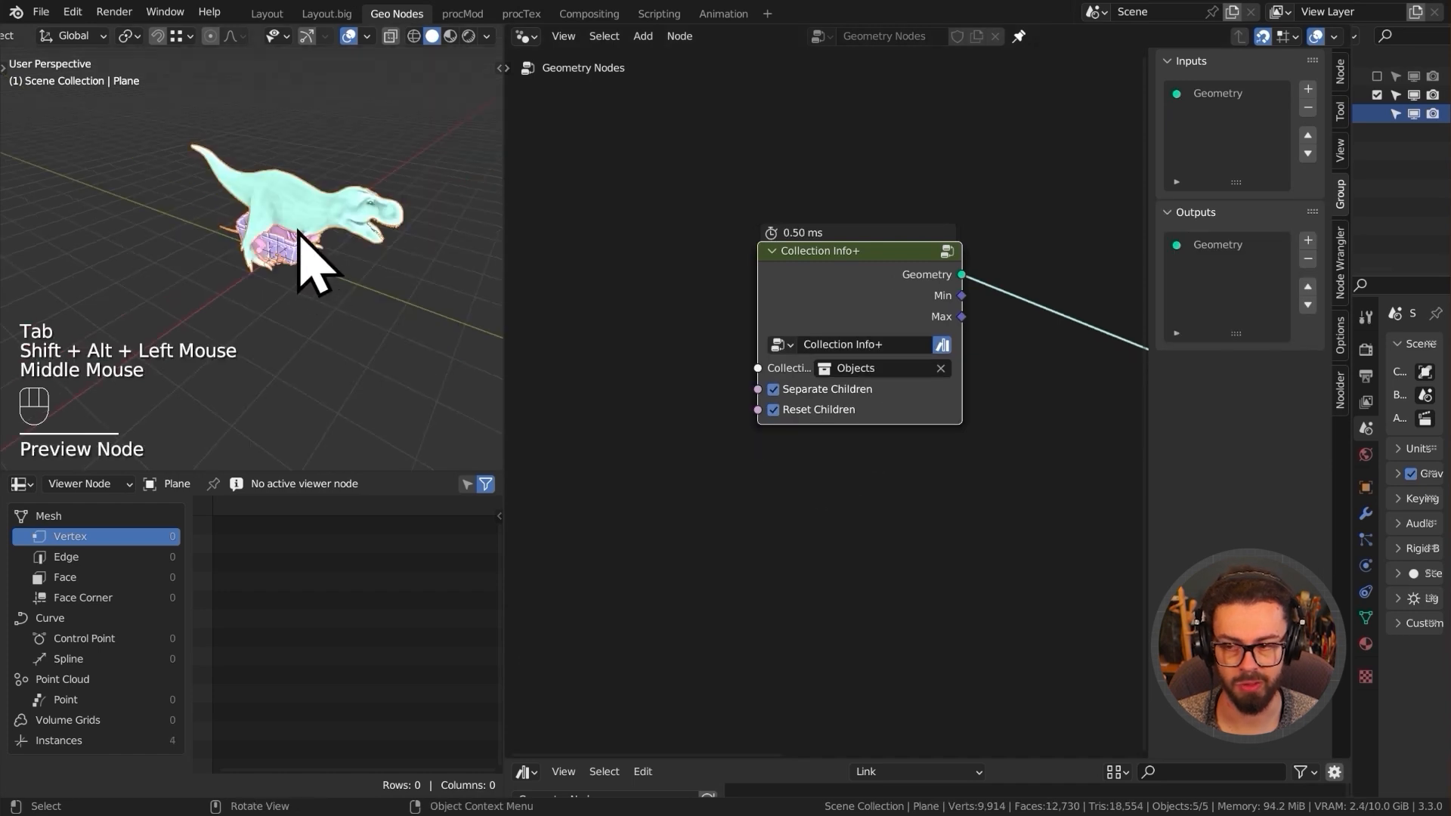
{"action": "left_click", "coordinate": [862, 289]}
{"action": "key", "text": "Tab"}
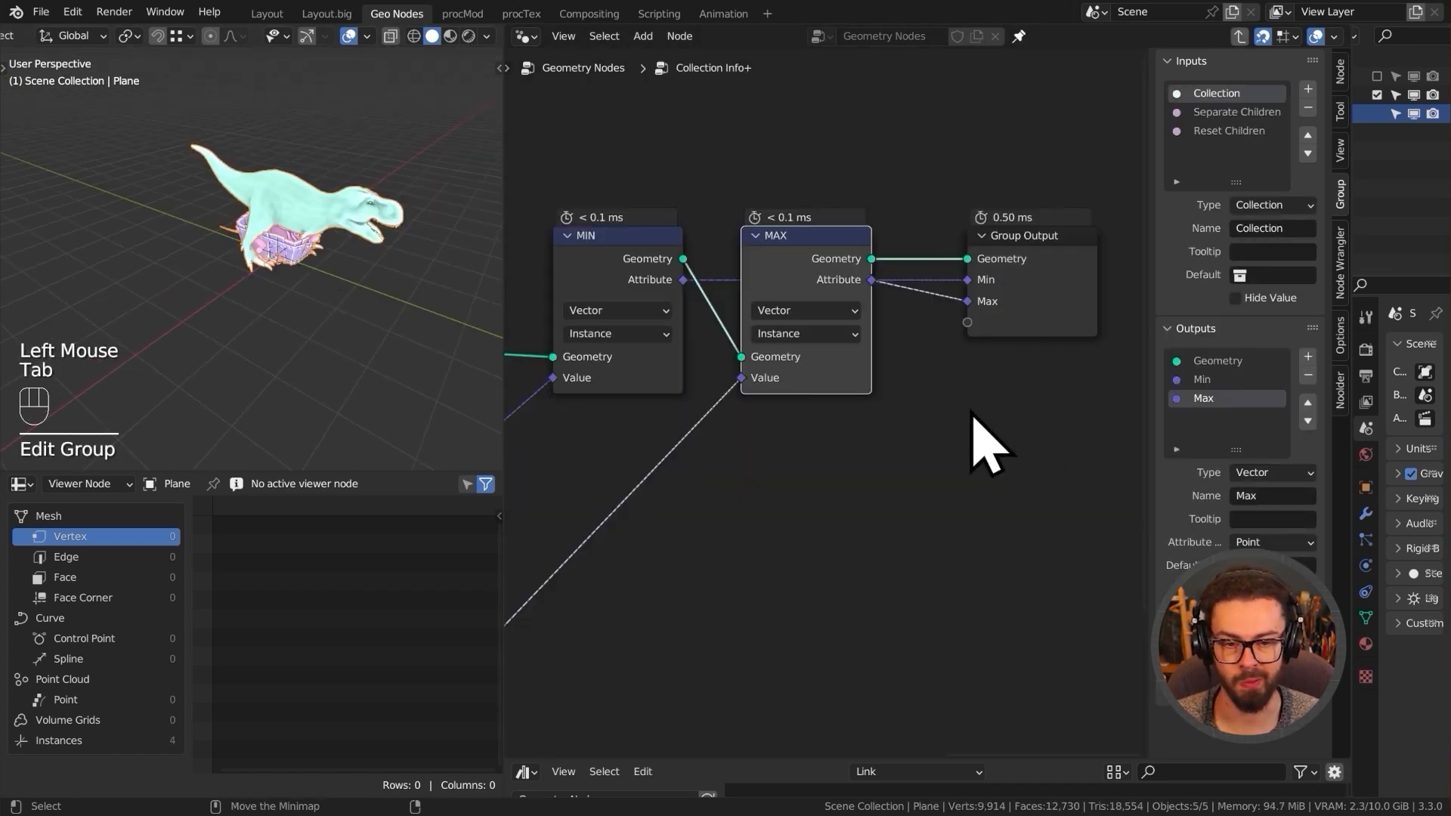
- Expose the point-domain MAX node's Geometry as a new group output named Bounding Boxes
{"action": "key", "text": "n"}
{"action": "scroll", "coordinate": [881, 469], "scroll_direction": "down", "scroll_amount": 3}
{"action": "middle_click_drag", "start_coordinate": [881, 469], "coordinate": [1052, 388]}
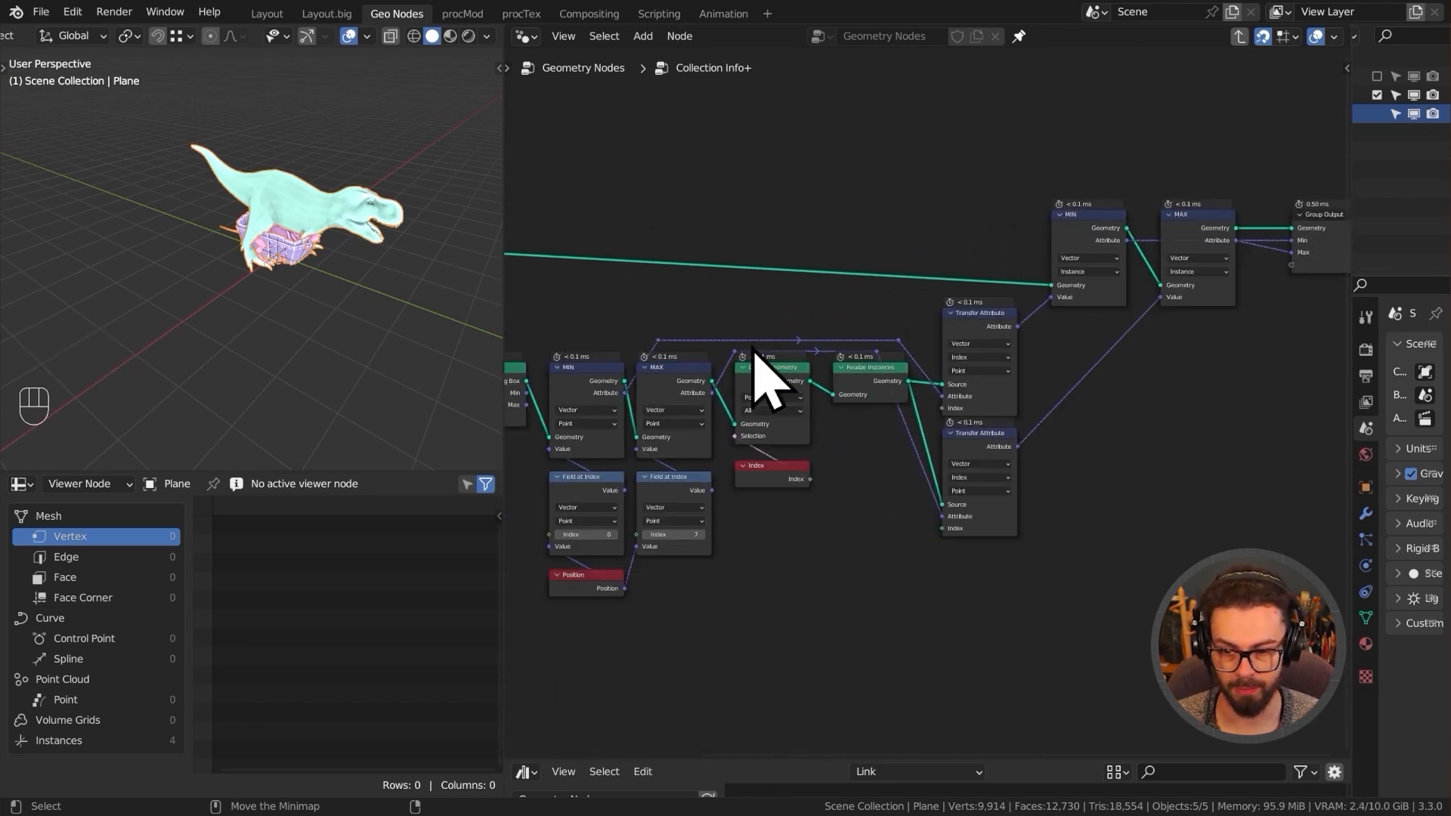
{"action": "left_click_drag", "start_coordinate": [712, 381], "coordinate": [1292, 266]}
{"action": "middle_click_drag", "start_coordinate": [1290, 277], "coordinate": [1043, 242]}
{"action": "key", "text": "n"}
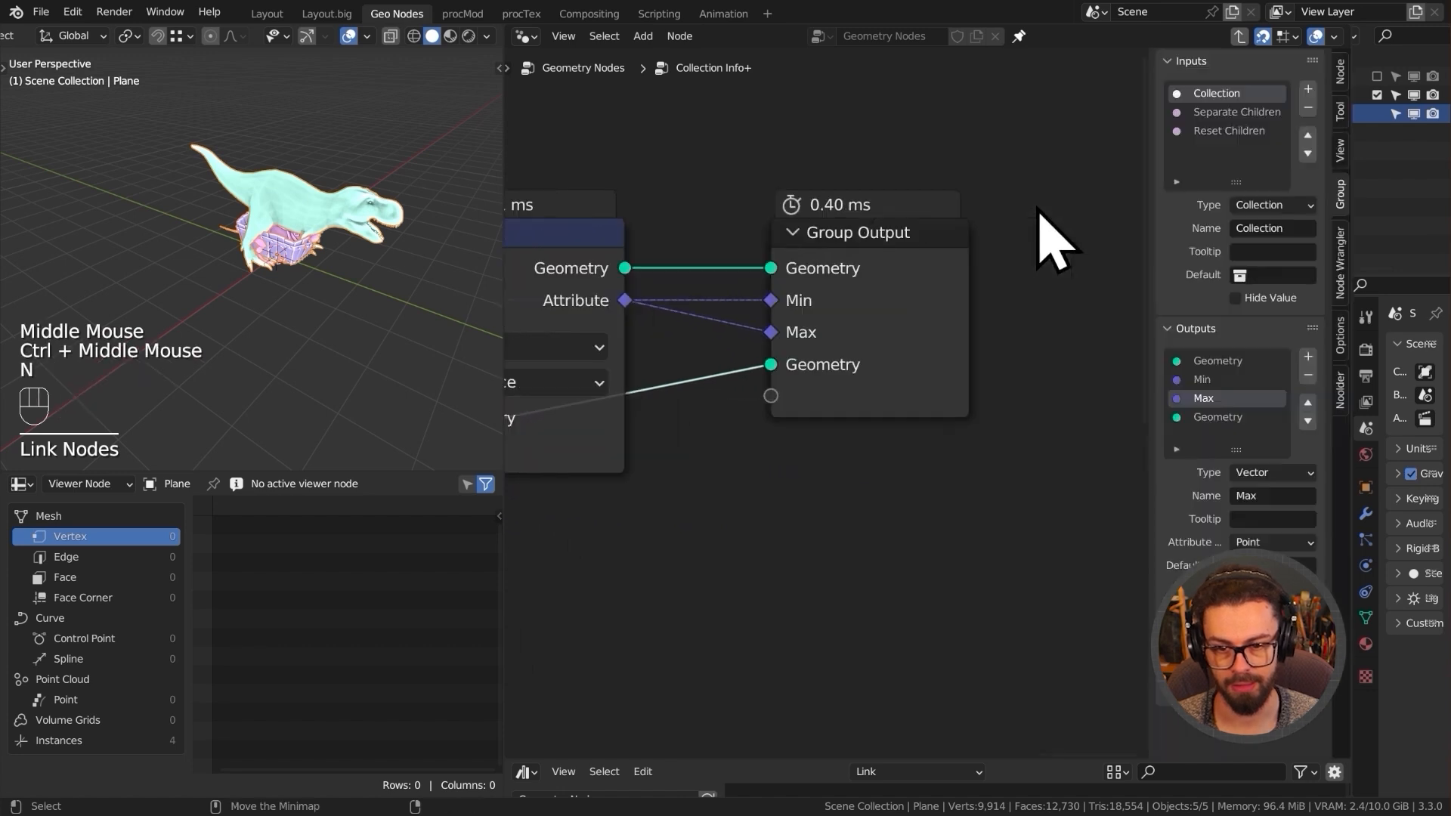
{"action": "left_click", "coordinate": [1217, 417]}
{"action": "double_click", "coordinate": [1217, 417]}
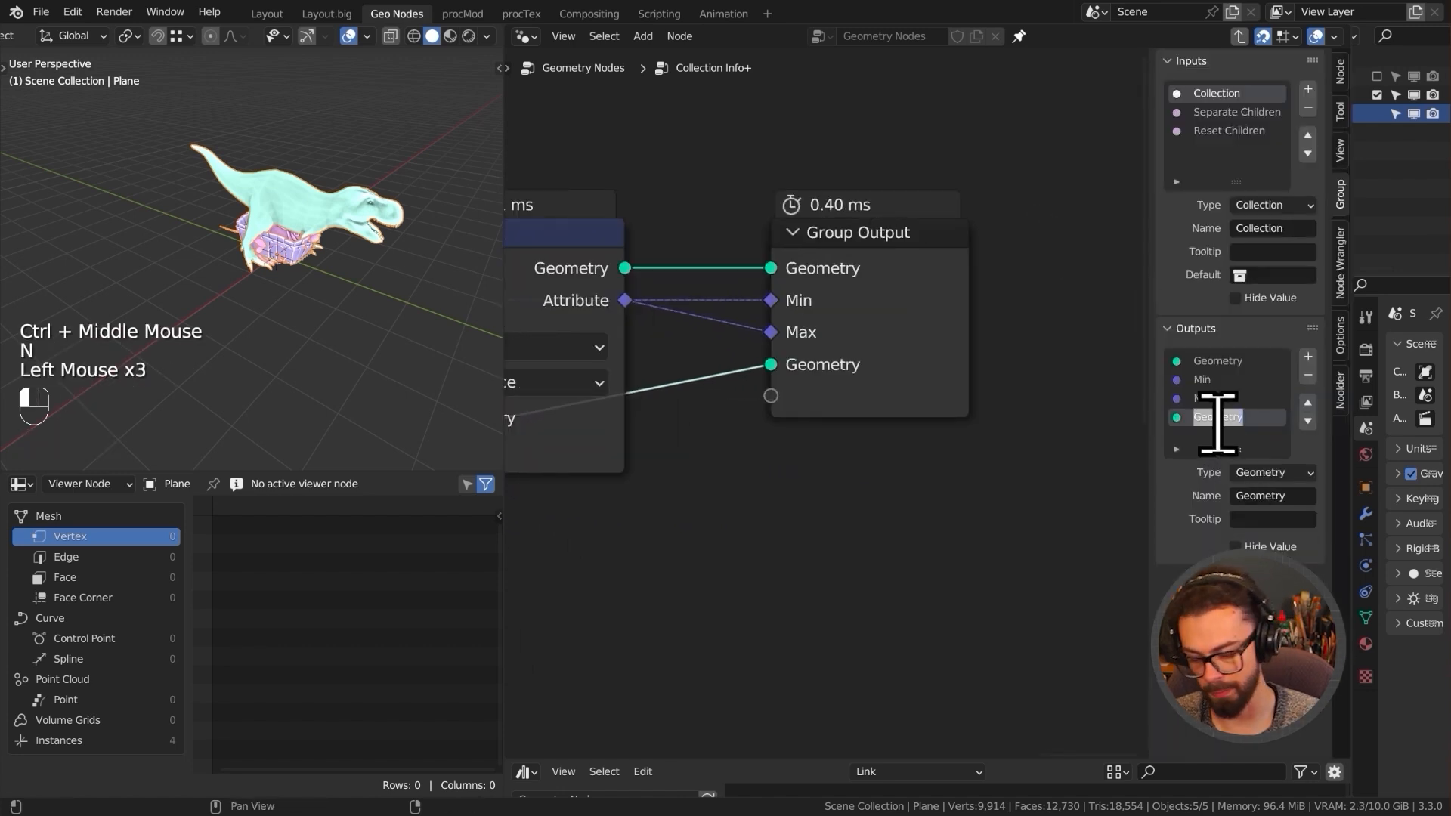
{"action": "type", "text": "Bounding B"}
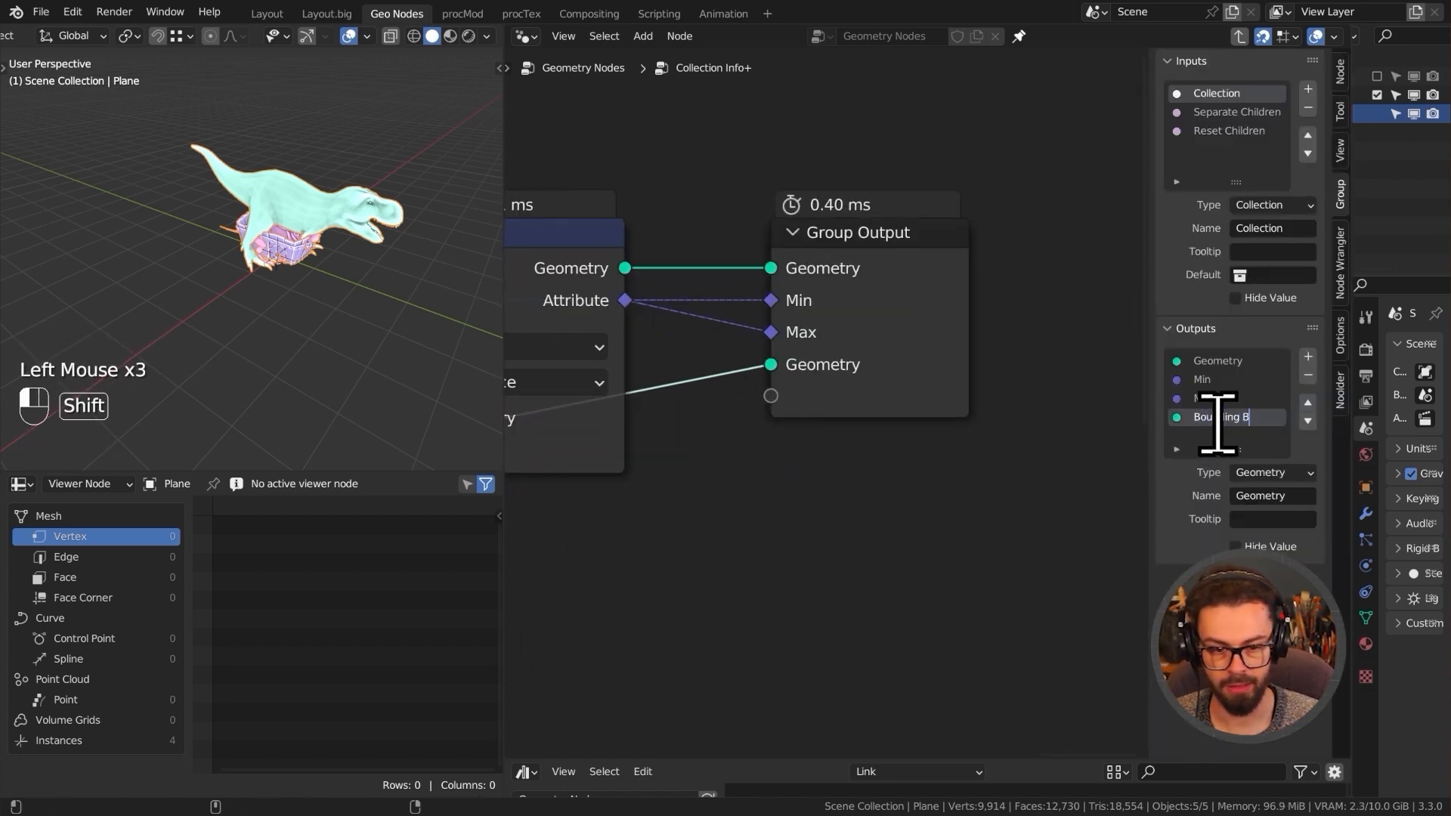
{"action": "type", "text": "oxes"}
{"action": "key", "text": "Return"}
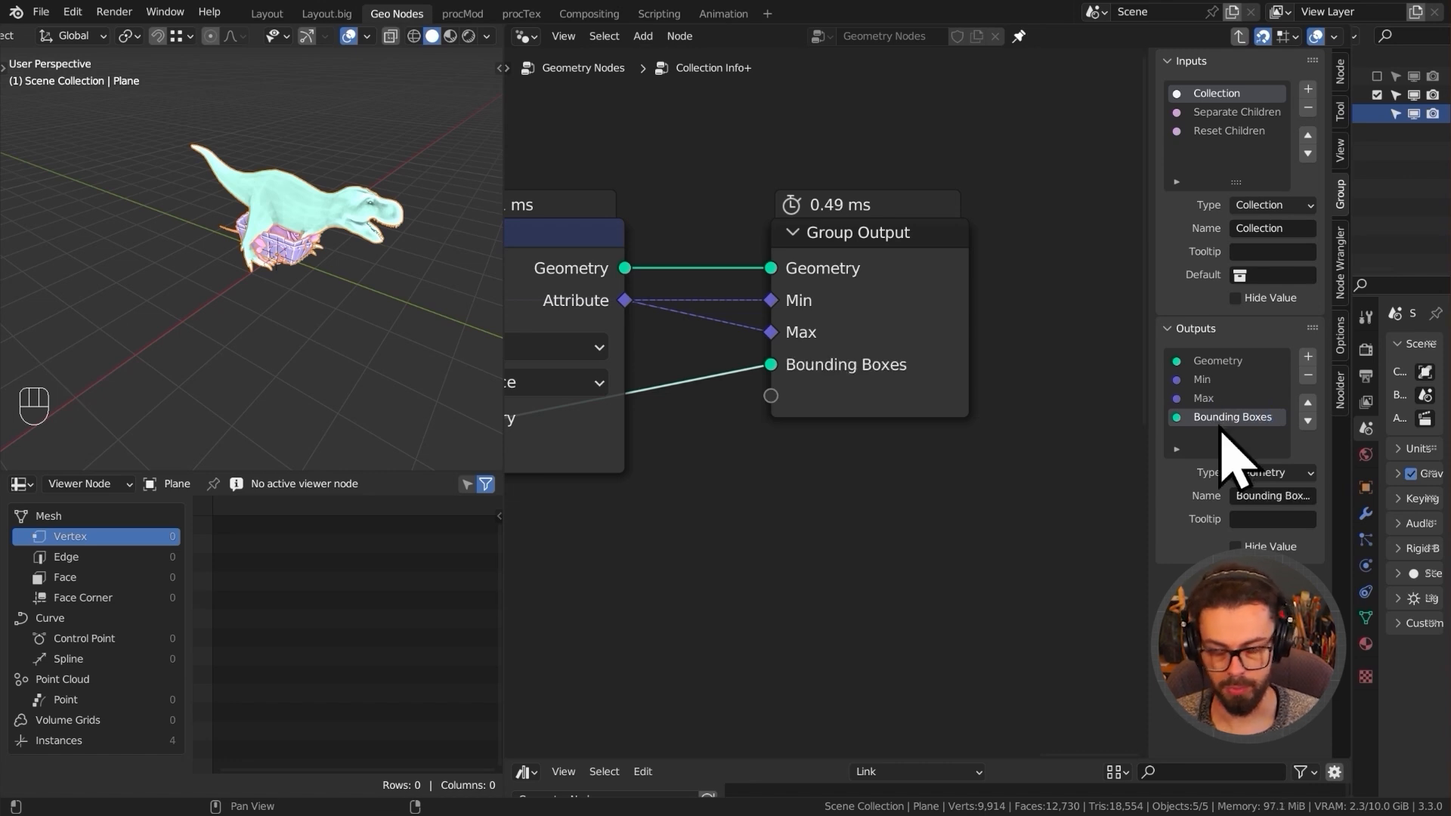
{"action": "left_click", "coordinate": [770, 476]}
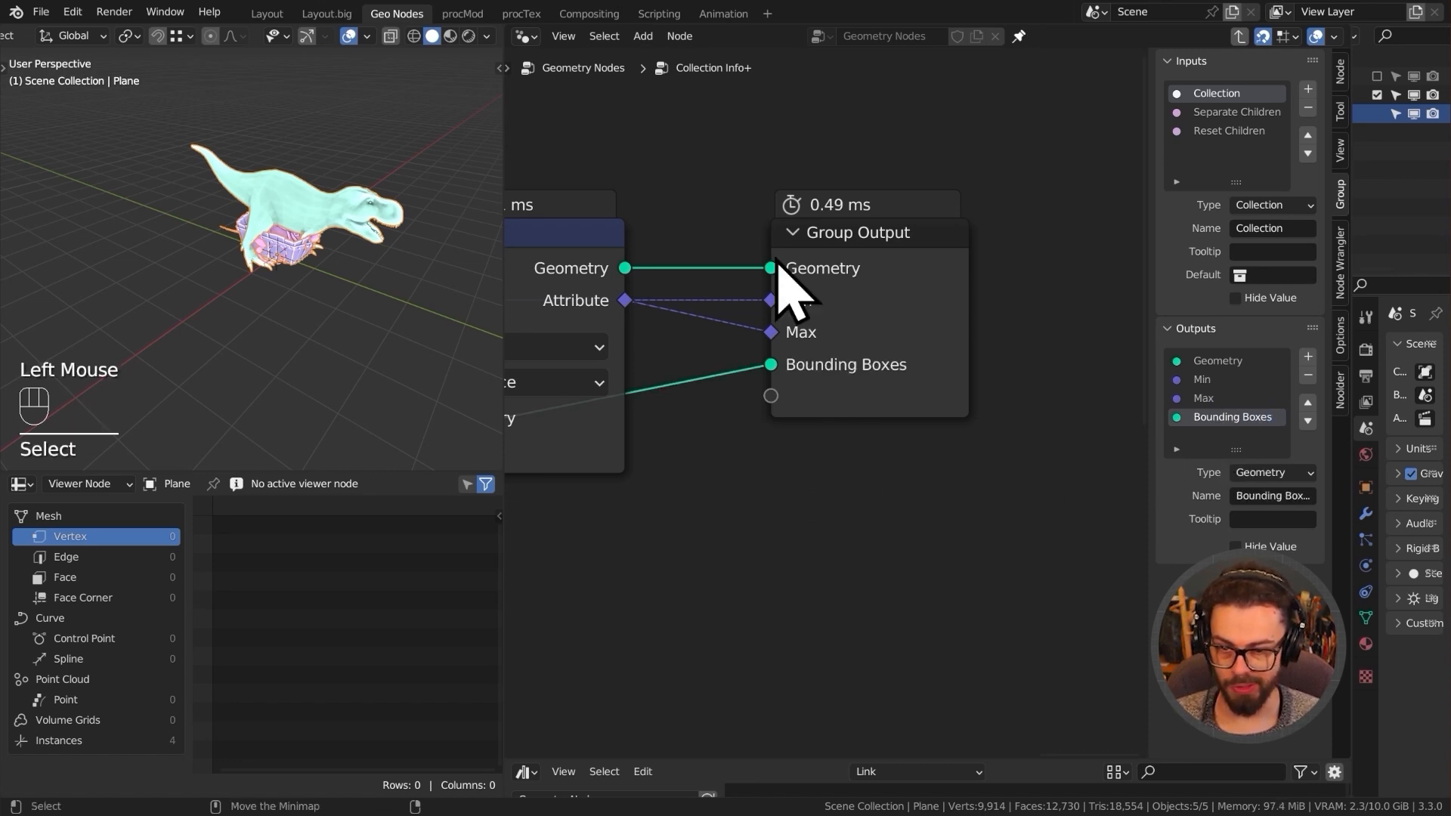
{"action": "key", "text": "n"}
{"action": "scroll", "coordinate": [826, 431], "scroll_direction": "down", "scroll_amount": 3}
{"action": "middle_click_drag", "start_coordinate": [825, 431], "coordinate": [1001, 375]}
{"action": "scroll", "coordinate": [1004, 382], "scroll_direction": "down", "scroll_amount": 2}
{"action": "left_click_drag", "start_coordinate": [690, 178], "coordinate": [937, 423]}
{"action": "key", "text": "g"}
{"action": "key", "text": "Escape"}
- Move Group Output farther from the Instance-domain MAX node to make room for more nodes
{"action": "middle_click_drag", "start_coordinate": [1057, 294], "coordinate": [907, 276], "text": "shift"}
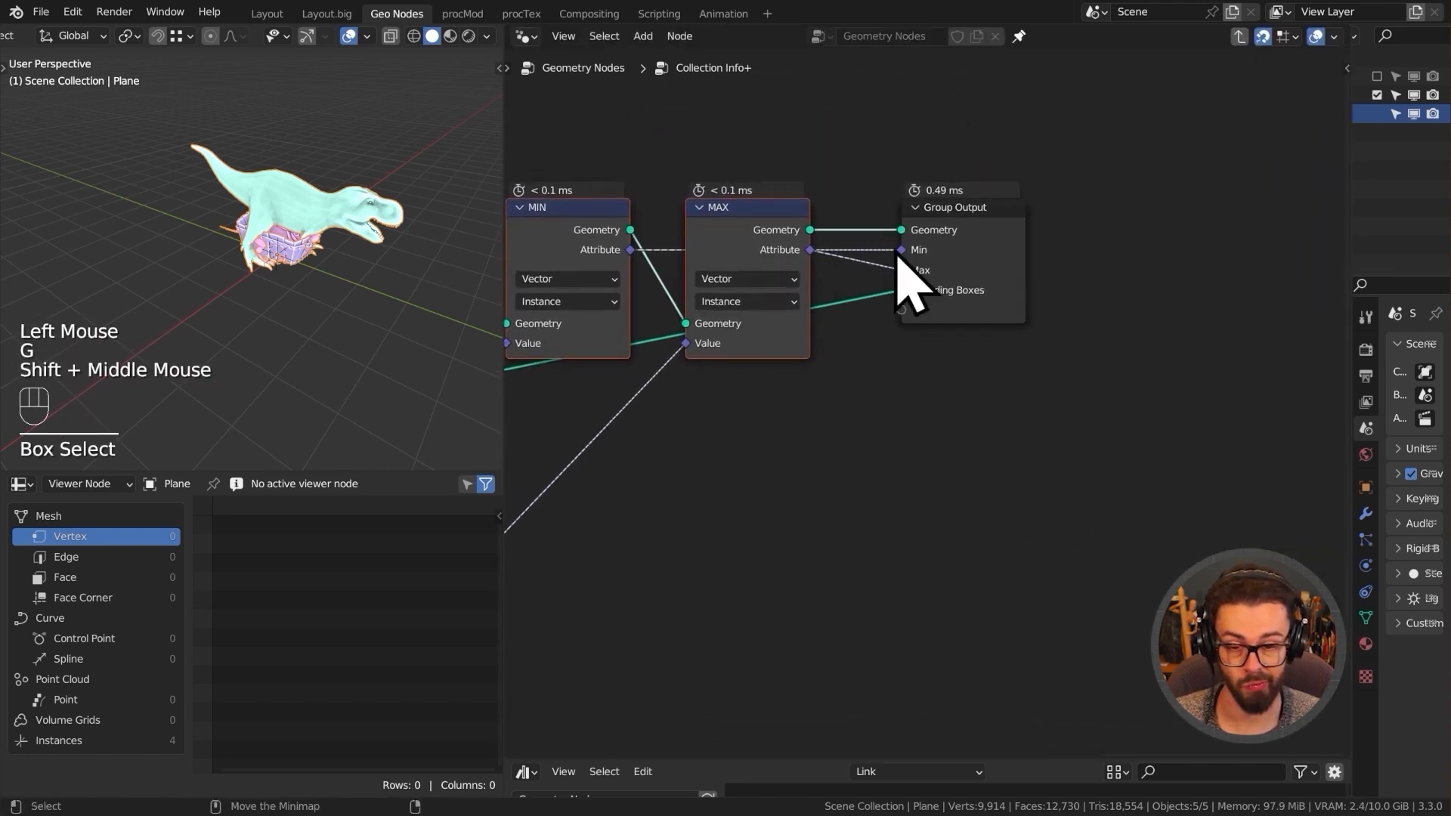
{"action": "left_click", "coordinate": [907, 276]}
{"action": "key", "text": "g"}
{"action": "left_click", "coordinate": [1230, 405]}
- Insert a Vector Math Add node in the Min output link and connect the point-domain MIN attribute to its second vector
{"action": "middle_click_drag", "start_coordinate": [962, 366], "coordinate": [1172, 333]}
{"action": "scroll", "coordinate": [868, 363], "scroll_direction": "down", "scroll_amount": 1}
{"action": "middle_click_drag", "start_coordinate": [620, 355], "coordinate": [1020, 359]}
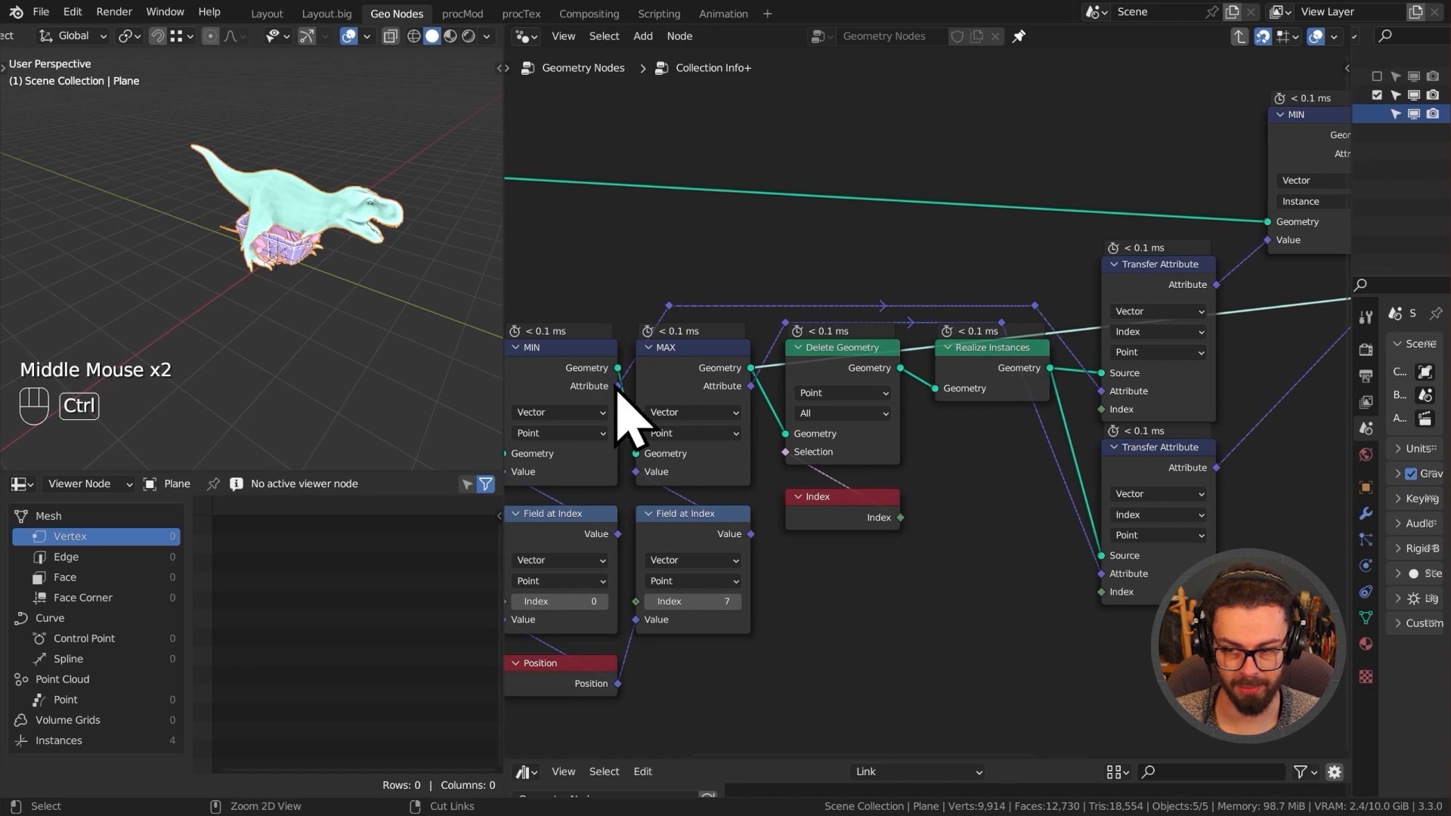
{"action": "key", "text": "ctrl+space"}
{"action": "middle_click_drag", "start_coordinate": [767, 411], "coordinate": [474, 370]}
{"action": "scroll", "coordinate": [1084, 363], "scroll_direction": "down", "scroll_amount": 1}
{"action": "key", "text": "shift+a"}
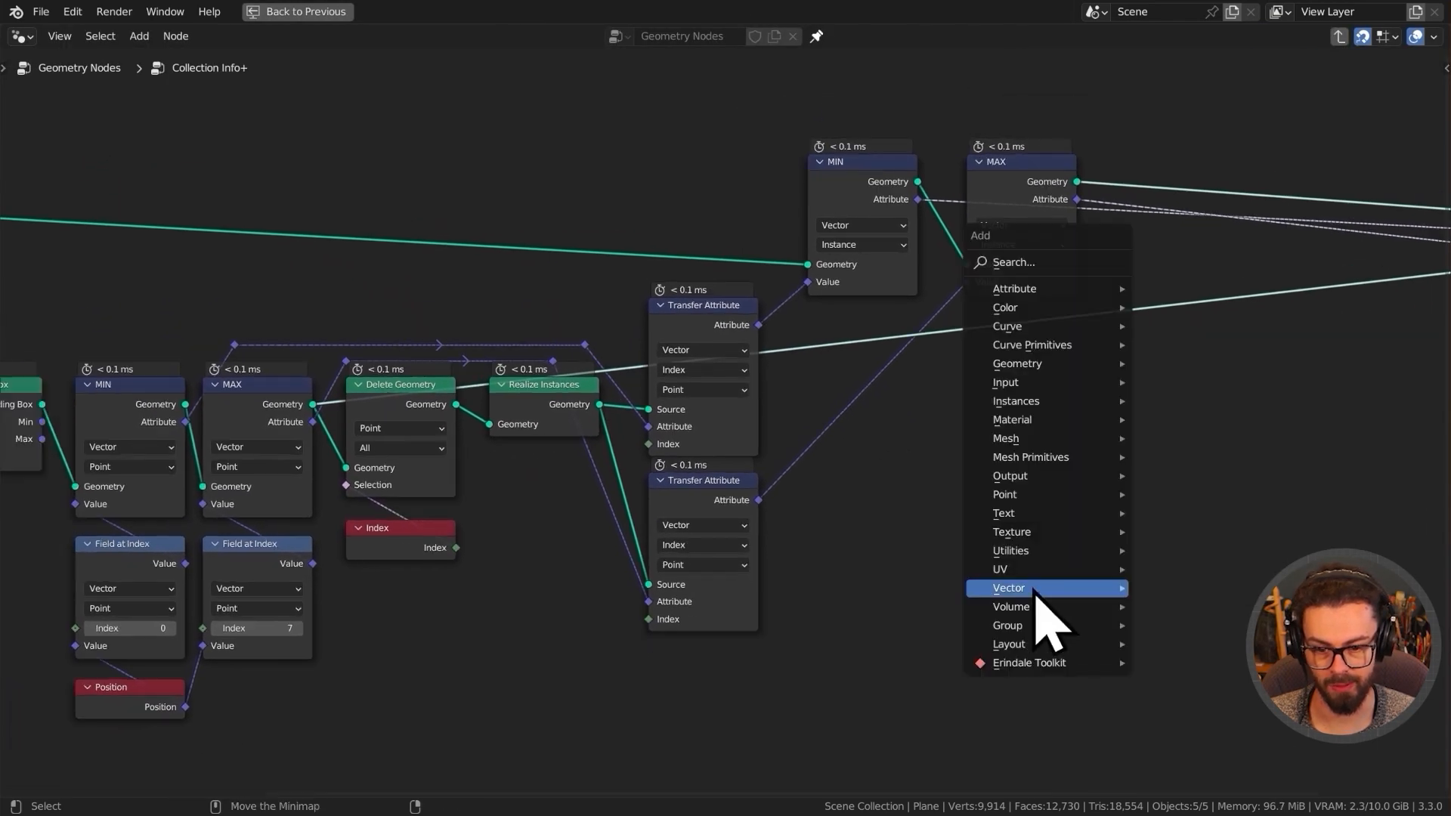
{"action": "mouse_move", "coordinate": [1033, 589]}
{"action": "left_click", "coordinate": [1218, 643]}
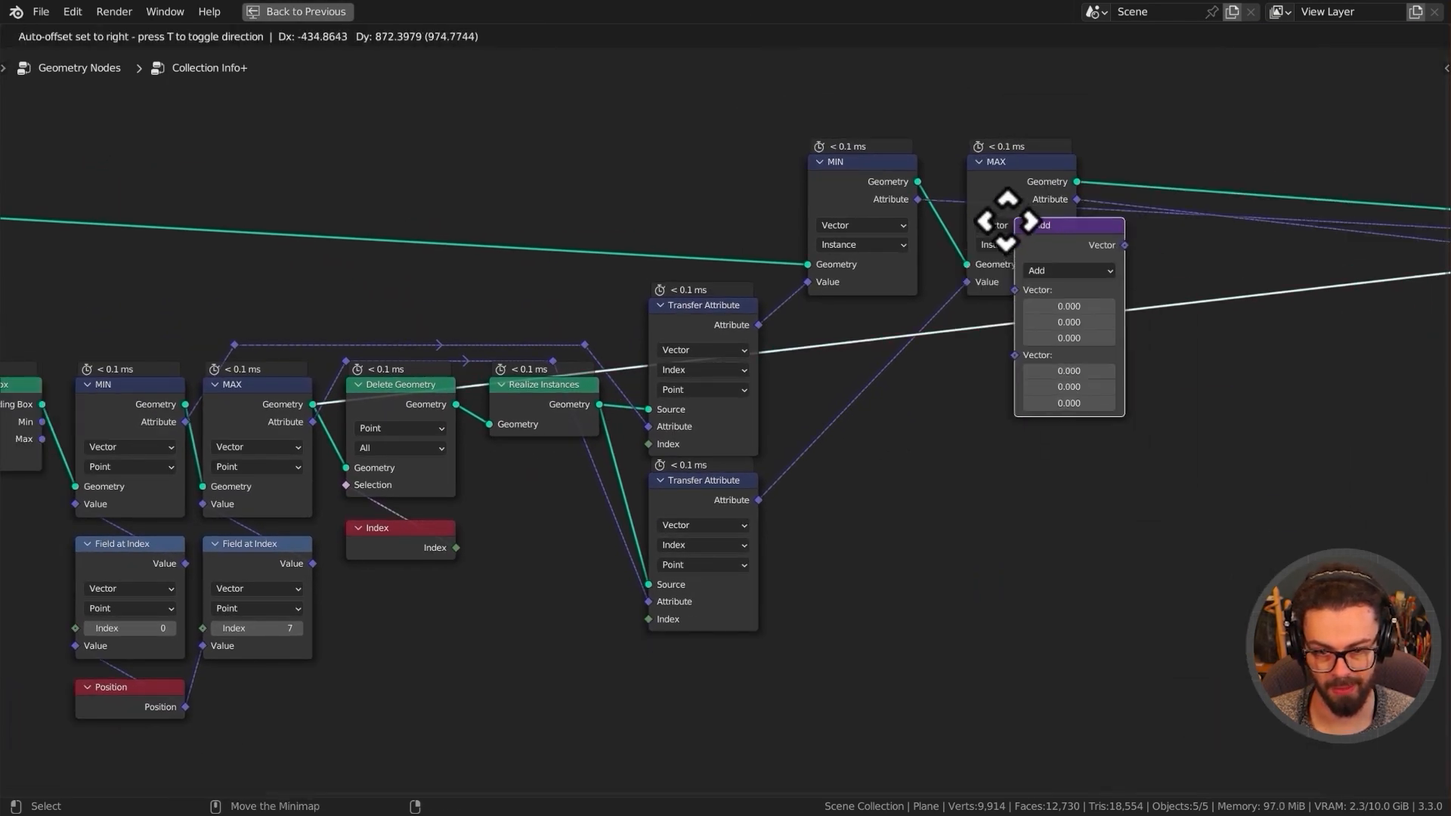
{"action": "left_click", "coordinate": [1054, 386]}
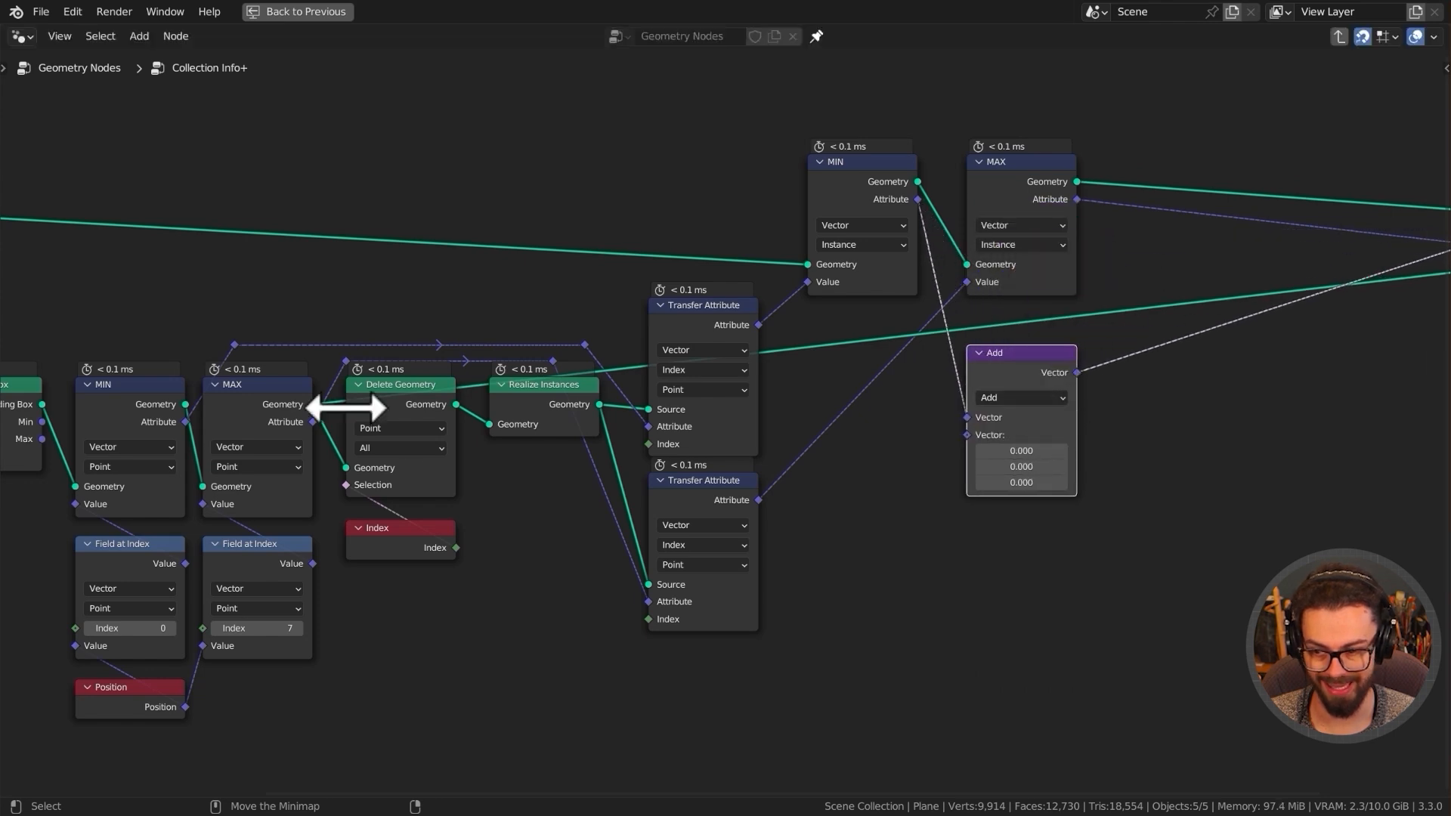
{"action": "left_click_drag", "start_coordinate": [186, 422], "coordinate": [974, 438]}
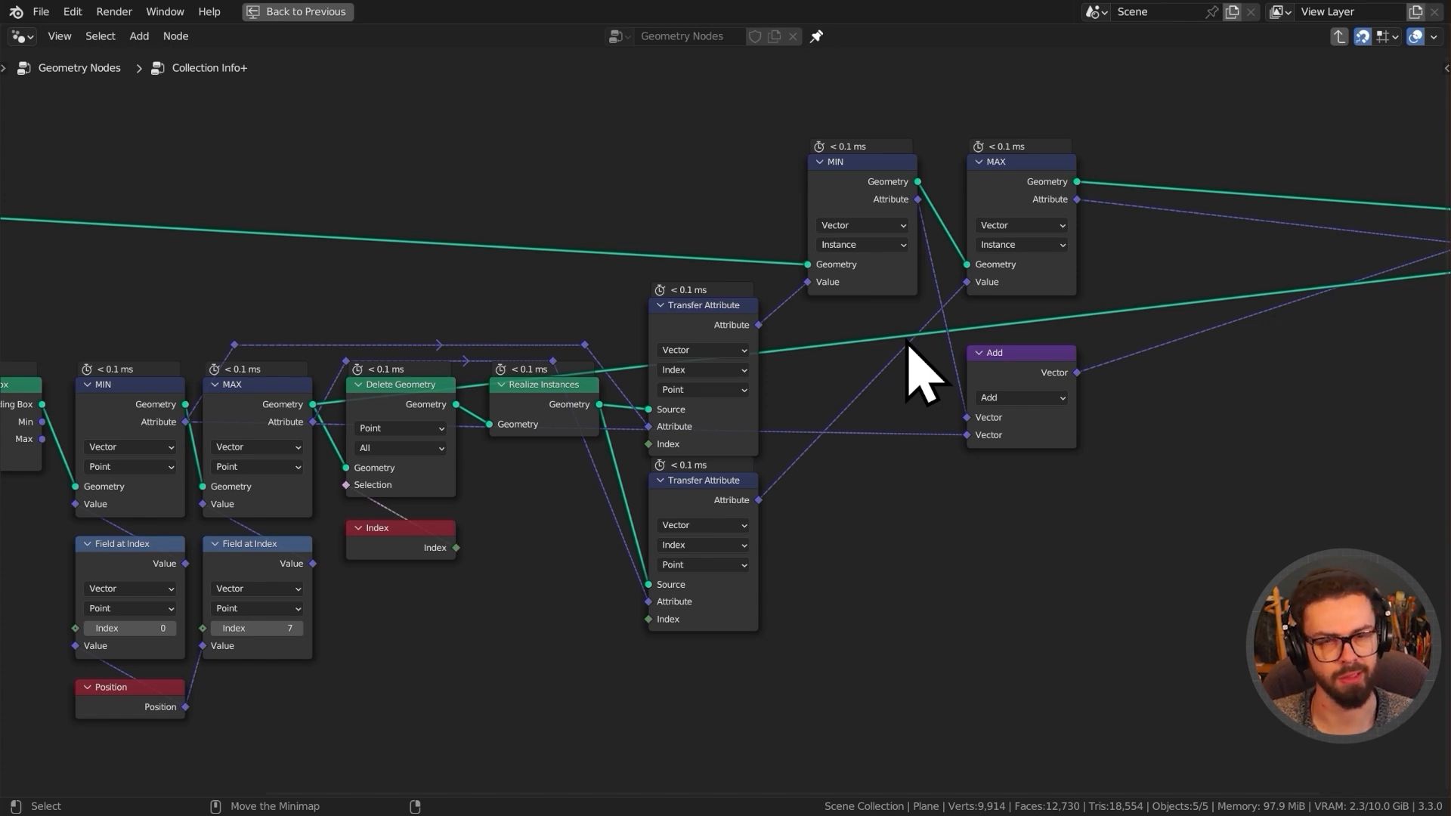
- Duplicate the Add node into the Max output link and connect the point-domain MAX attribute to its second vector
{"action": "left_click_drag", "start_coordinate": [1031, 383], "coordinate": [1018, 324]}
{"action": "key", "text": "shift+d"}
{"action": "left_click", "coordinate": [1273, 279]}
{"action": "left_click_drag", "start_coordinate": [1272, 279], "coordinate": [1211, 381]}
{"action": "left_click_drag", "start_coordinate": [314, 422], "coordinate": [1142, 450]}
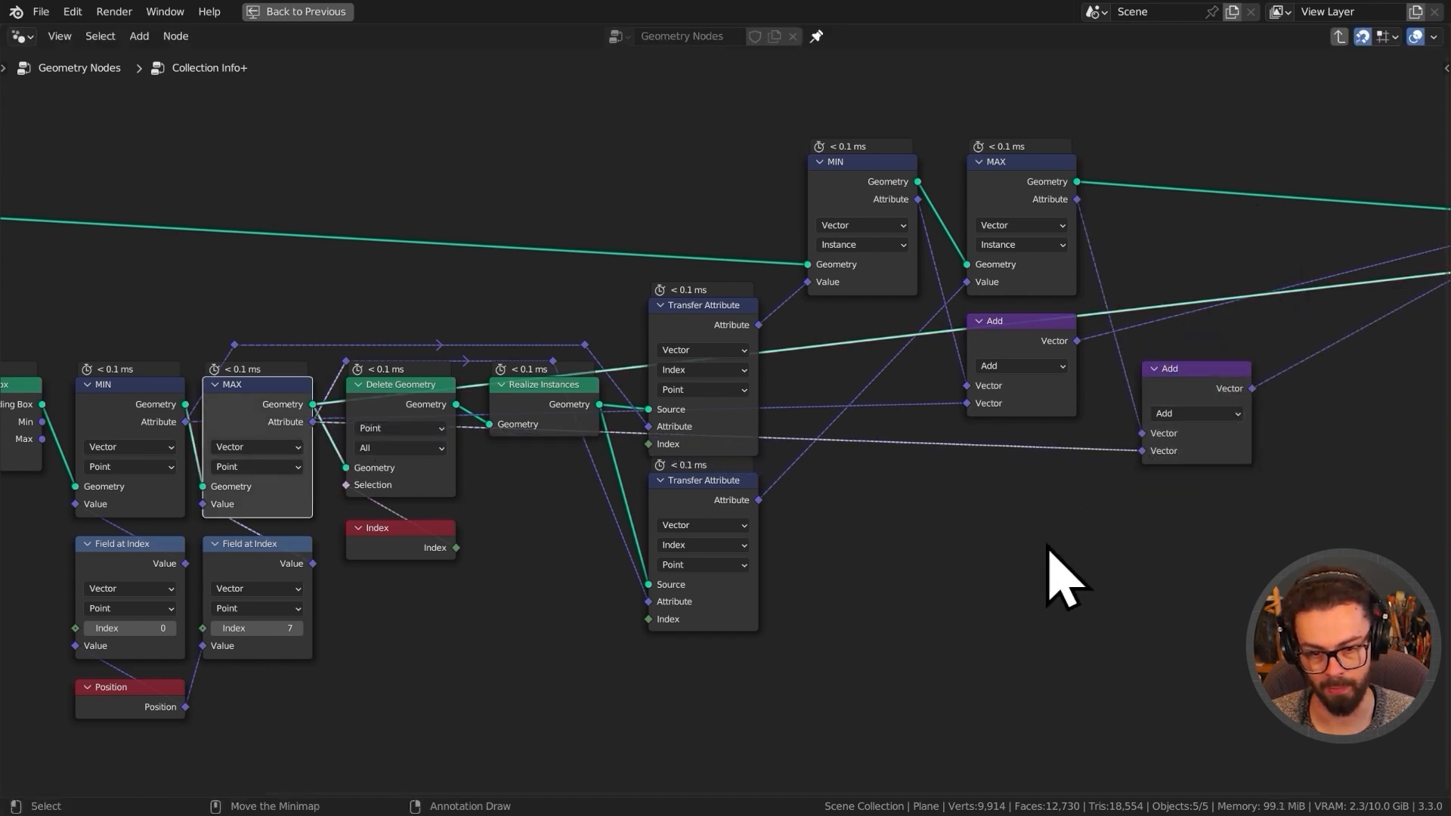
- Move Group Output closer to the two Add nodes, lowering it to their level
{"action": "middle_click_drag", "start_coordinate": [1025, 484], "coordinate": [1019, 482]}
{"action": "middle_click_drag", "start_coordinate": [723, 508], "coordinate": [738, 486]}
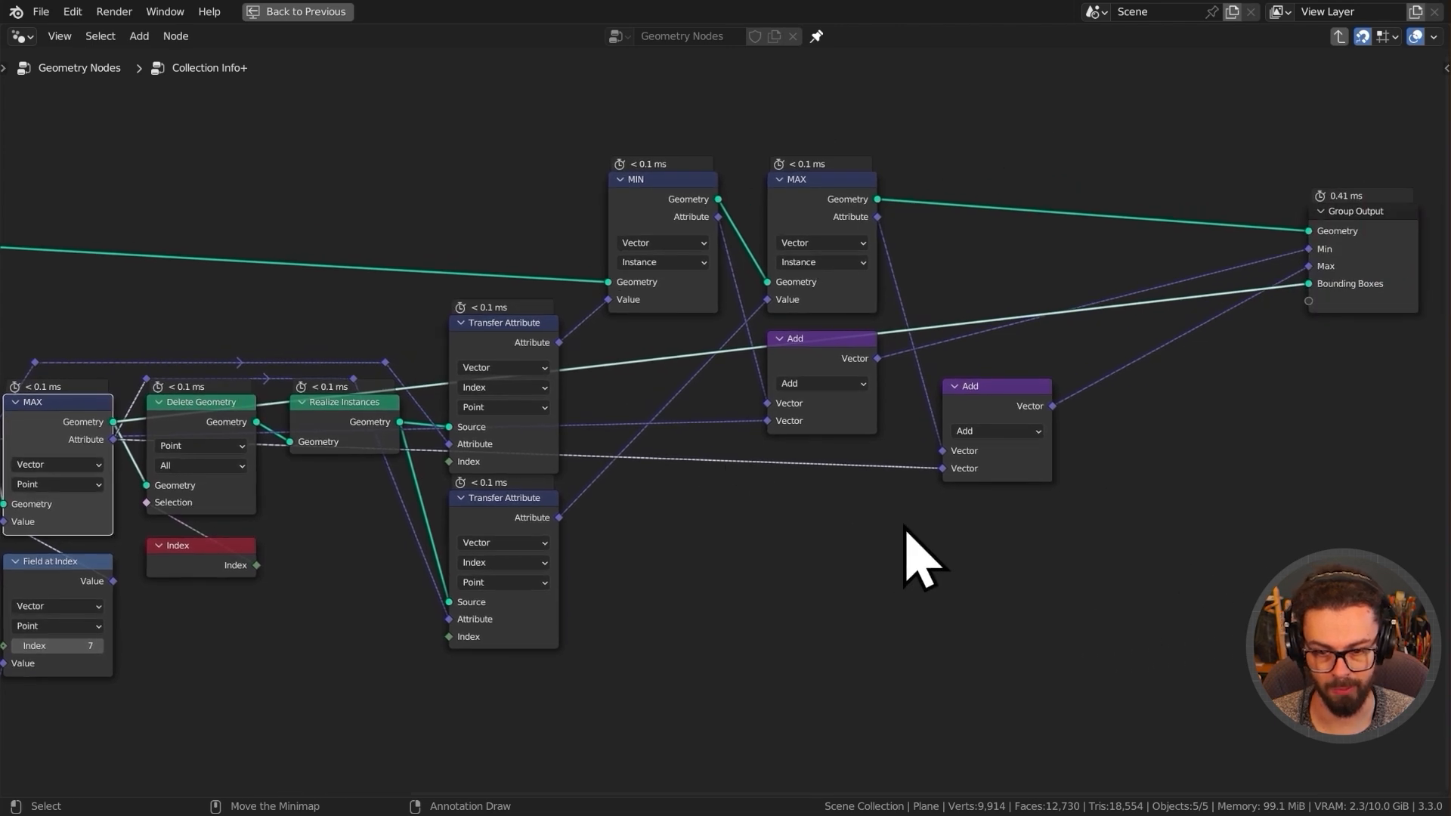
{"action": "scroll", "coordinate": [917, 514], "scroll_direction": "right", "scroll_amount": 5}
{"action": "left_click_drag", "start_coordinate": [1193, 254], "coordinate": [1033, 383]}
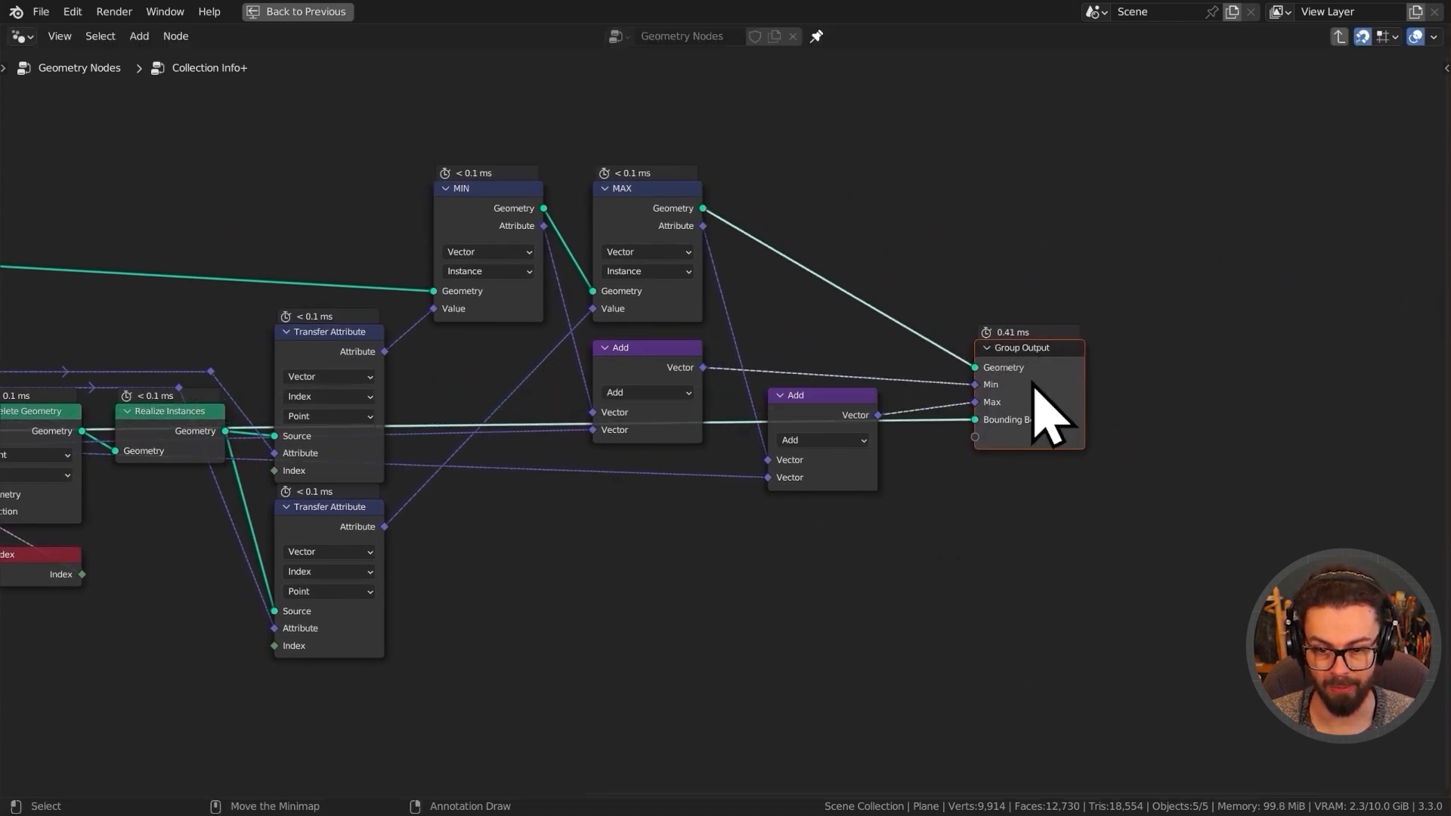
- Exit the Collection Info+ group and restore the full workspace with the 3D viewport and spreadsheet
{"action": "key", "text": "Tab"}
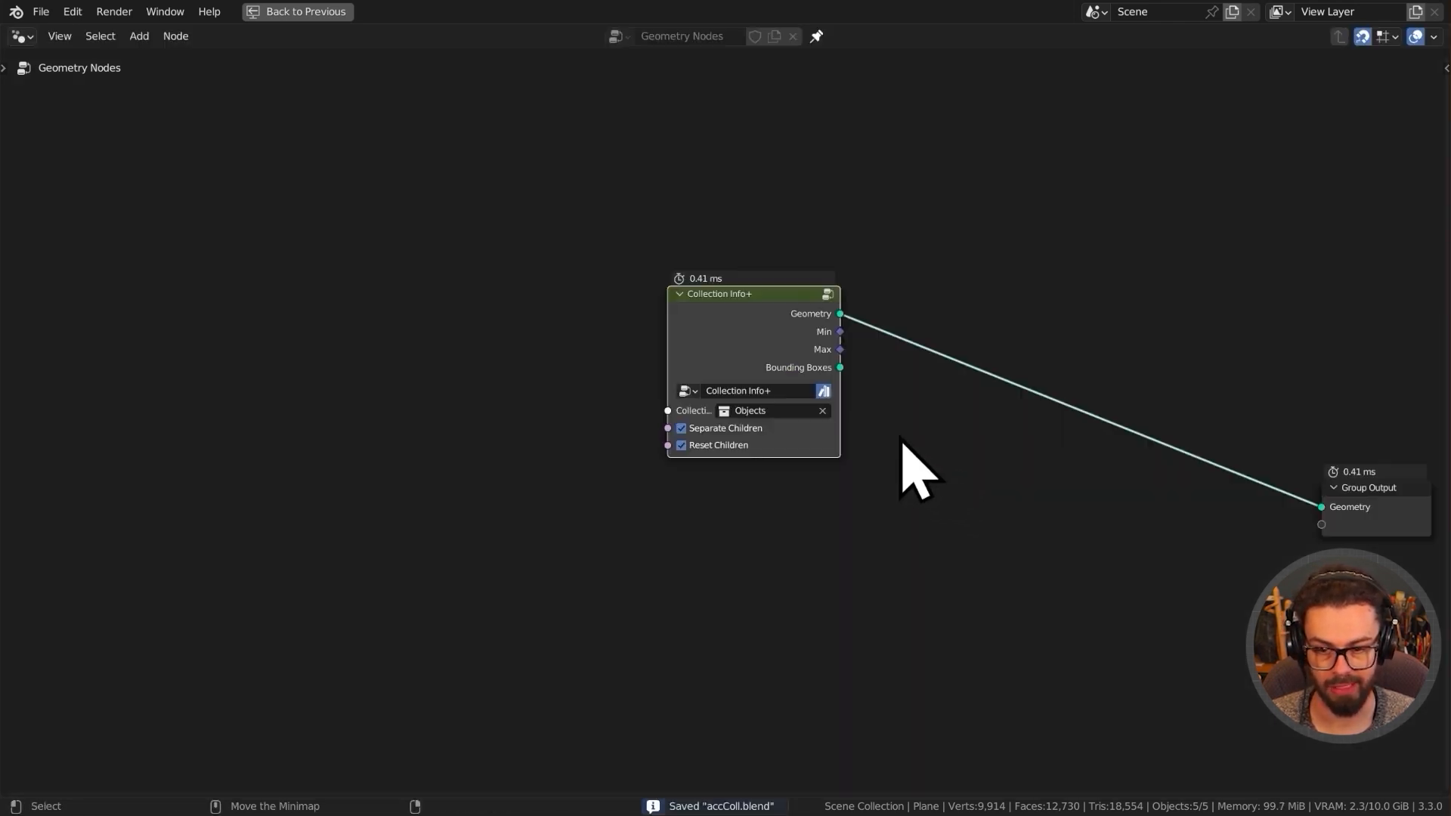
{"action": "scroll", "coordinate": [927, 450], "scroll_direction": "up", "scroll_amount": 1}
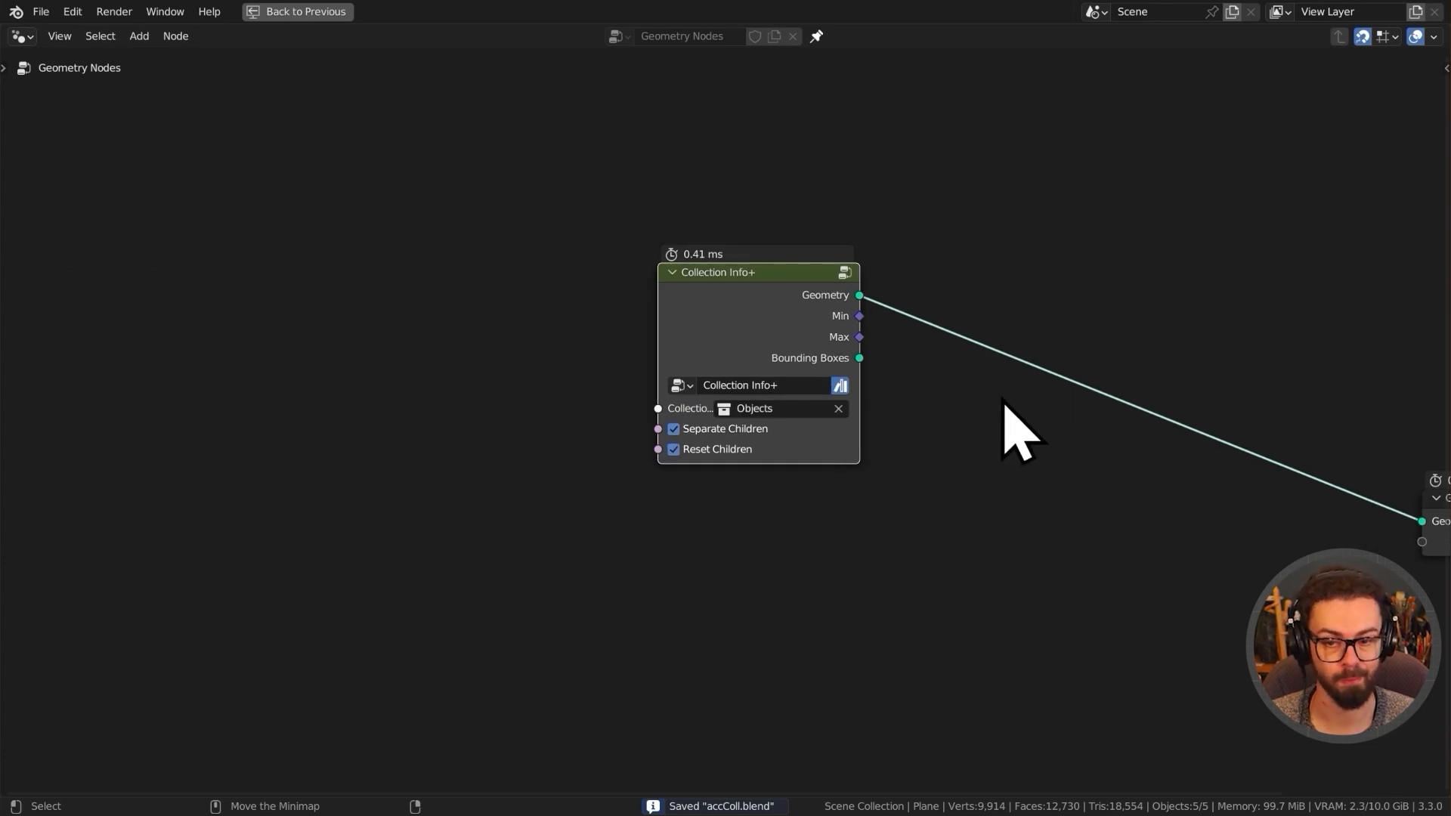
{"action": "key", "text": "ctrl+space"}
{"action": "scroll", "coordinate": [975, 431], "scroll_direction": "down", "scroll_amount": 3}
{"action": "middle_click_drag", "start_coordinate": [965, 437], "coordinate": [780, 420]}
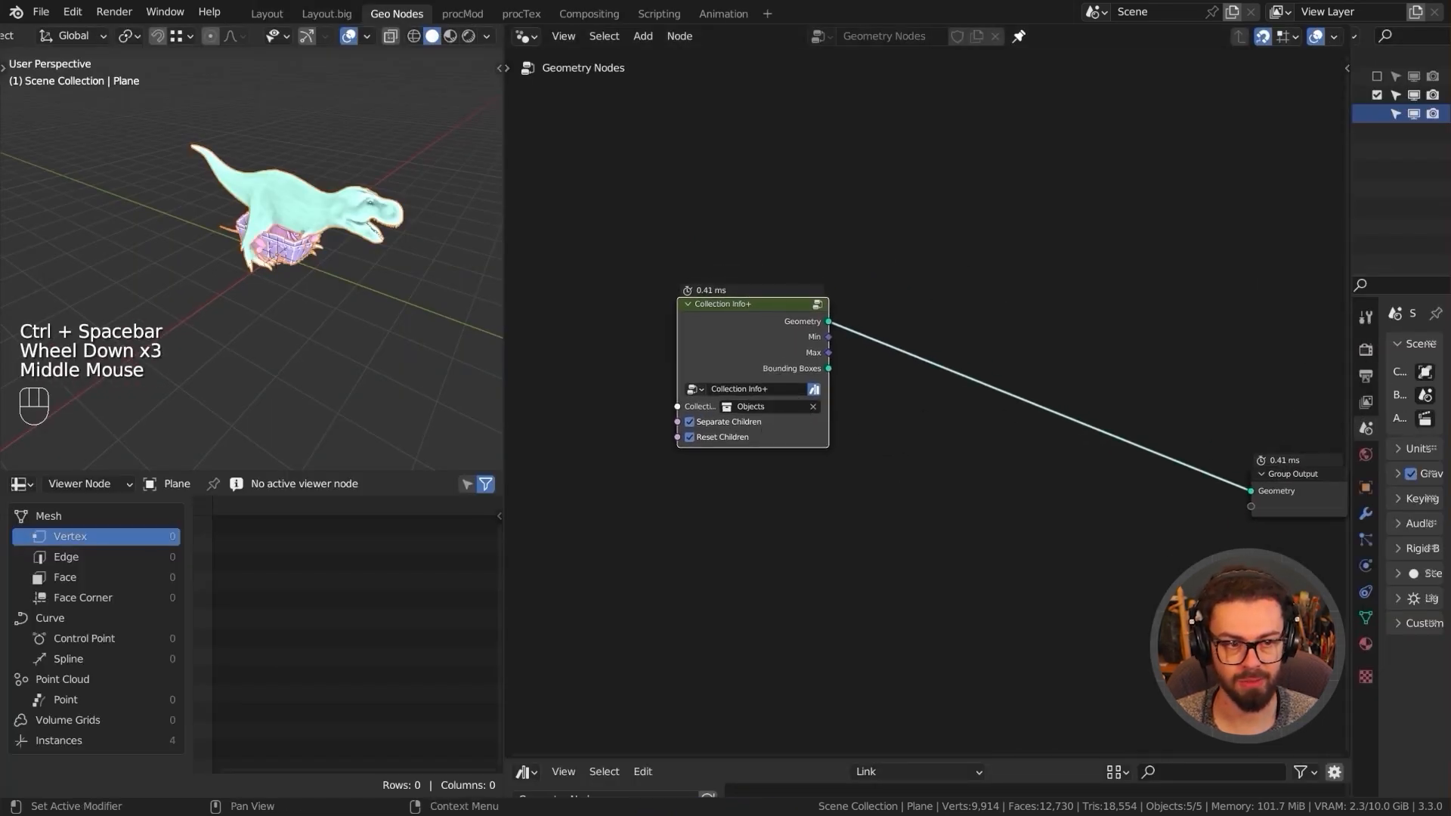
{"action": "middle_click_drag", "start_coordinate": [969, 357], "coordinate": [879, 394]}
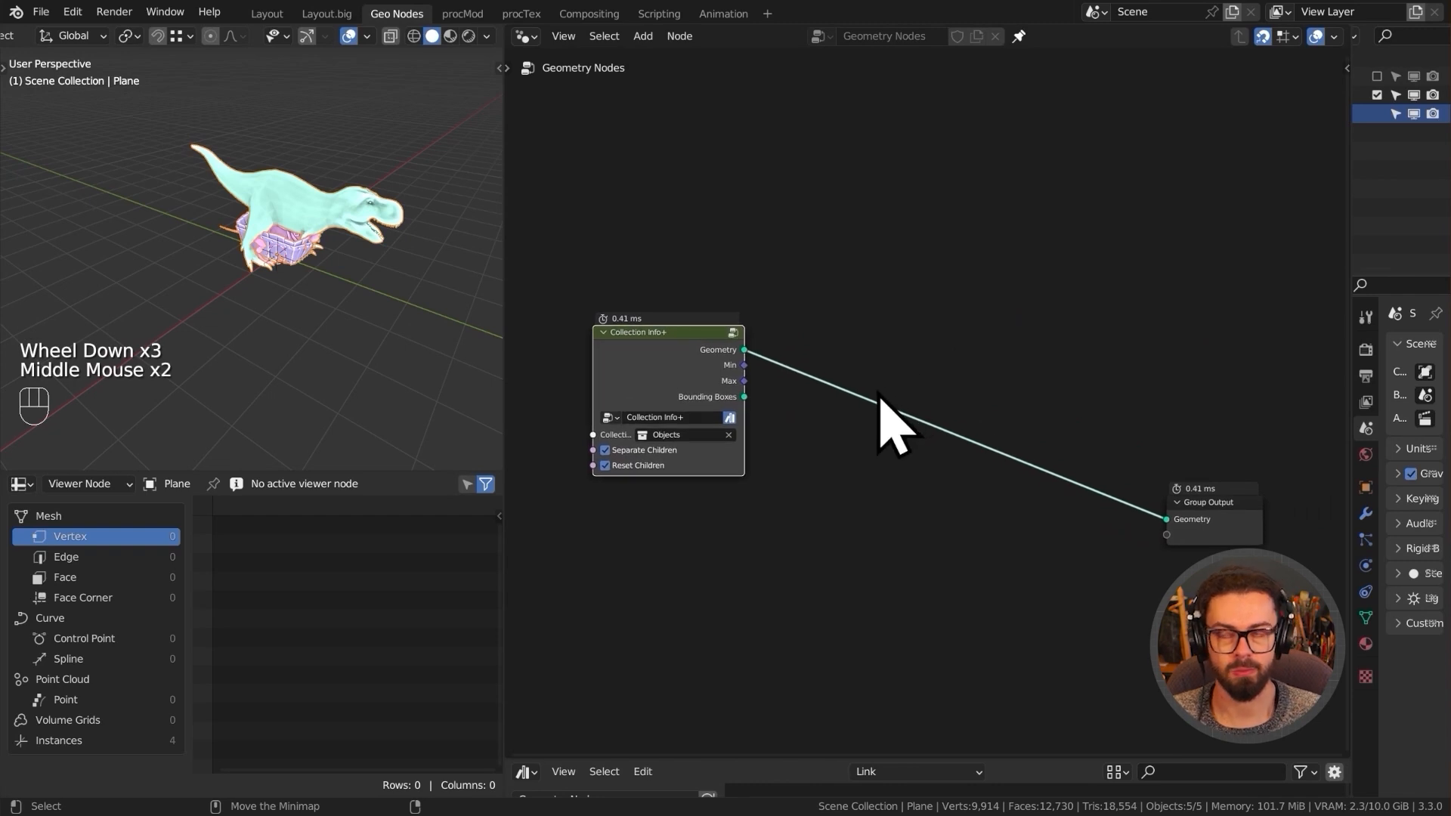
- Move Group Output up to roughly the level of the Collection Info+ node
{"action": "left_click_drag", "start_coordinate": [1043, 431], "coordinate": [1189, 529]}
{"action": "key", "text": "g"}
{"action": "left_click", "coordinate": [1062, 334]}
{"action": "middle_click_drag", "start_coordinate": [844, 333], "coordinate": [913, 437]}
- Add a Points node above the Collection Info+ node
{"action": "left_click", "coordinate": [745, 337]}
{"action": "scroll", "coordinate": [796, 390], "scroll_direction": "up", "scroll_amount": 3}
{"action": "key", "text": "shift+a"}
{"action": "mouse_move", "coordinate": [852, 281]}
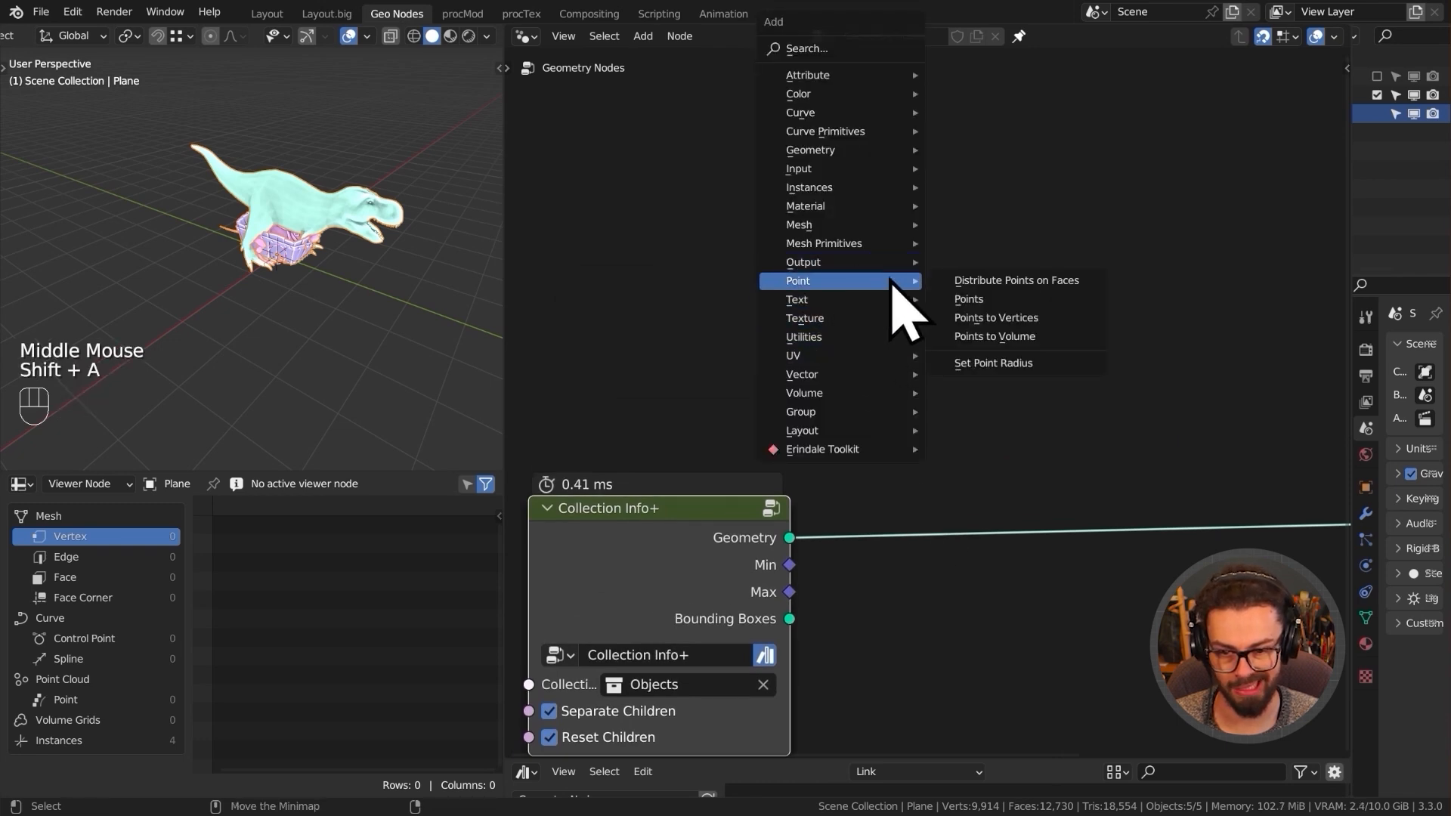
{"action": "left_click", "coordinate": [975, 298]}
{"action": "left_click", "coordinate": [1052, 265]}
{"action": "middle_click_drag", "start_coordinate": [1052, 266], "coordinate": [1036, 447]}
- Add a Set Position node, feed it the Points geometry, and preview it through Group Output
{"action": "key", "text": "g"}
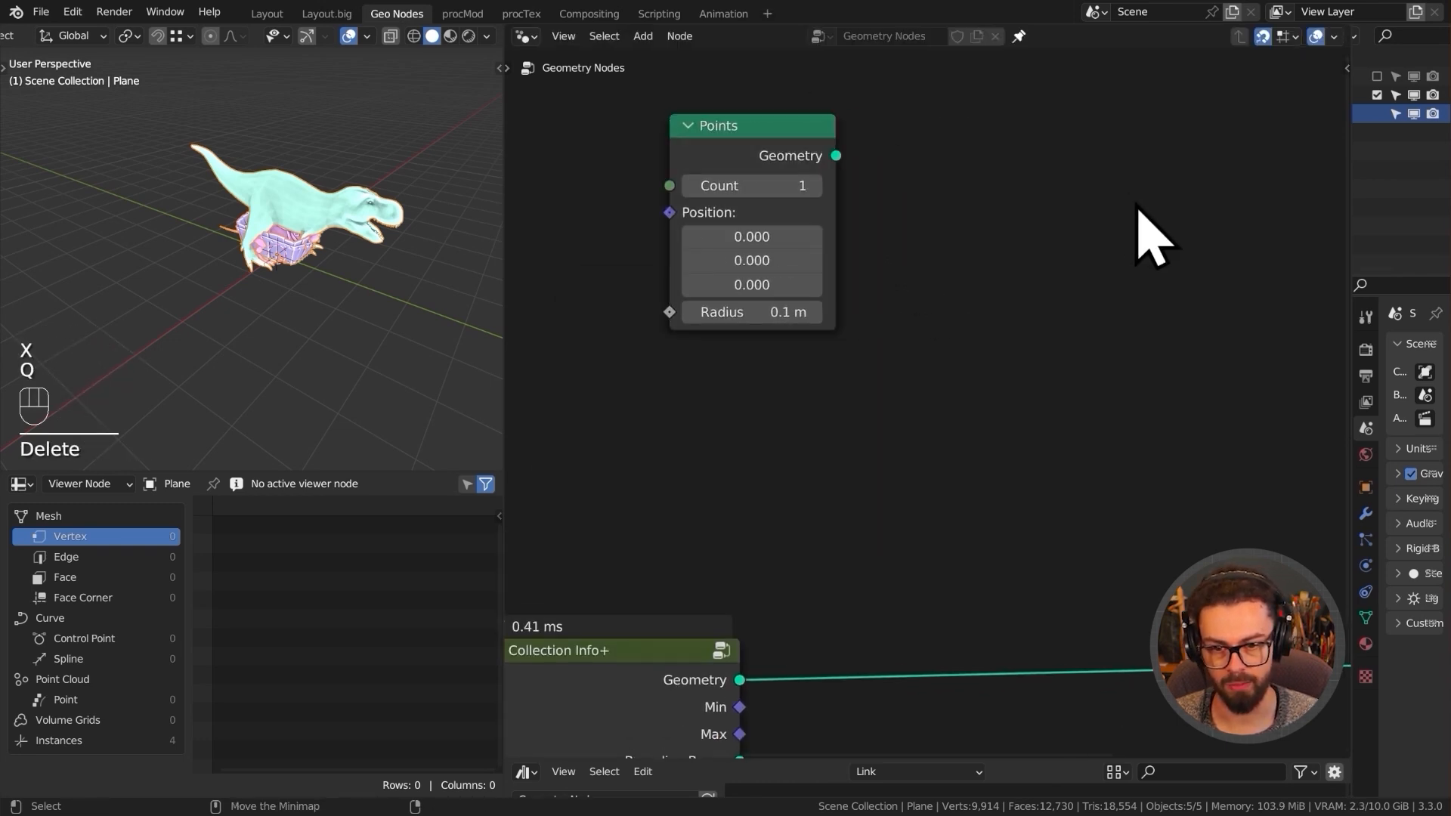
{"action": "key", "text": "q"}
{"action": "left_click", "coordinate": [1014, 270]}
{"action": "left_click", "coordinate": [1007, 137]}
{"action": "right_click_drag", "start_coordinate": [848, 147], "coordinate": [1063, 203], "text": "alt"}
{"action": "scroll", "coordinate": [959, 340], "scroll_direction": "down", "scroll_amount": 2}
{"action": "middle_click_drag", "start_coordinate": [960, 340], "coordinate": [721, 264]}
{"action": "left_click", "coordinate": [869, 226], "text": "alt+shift"}
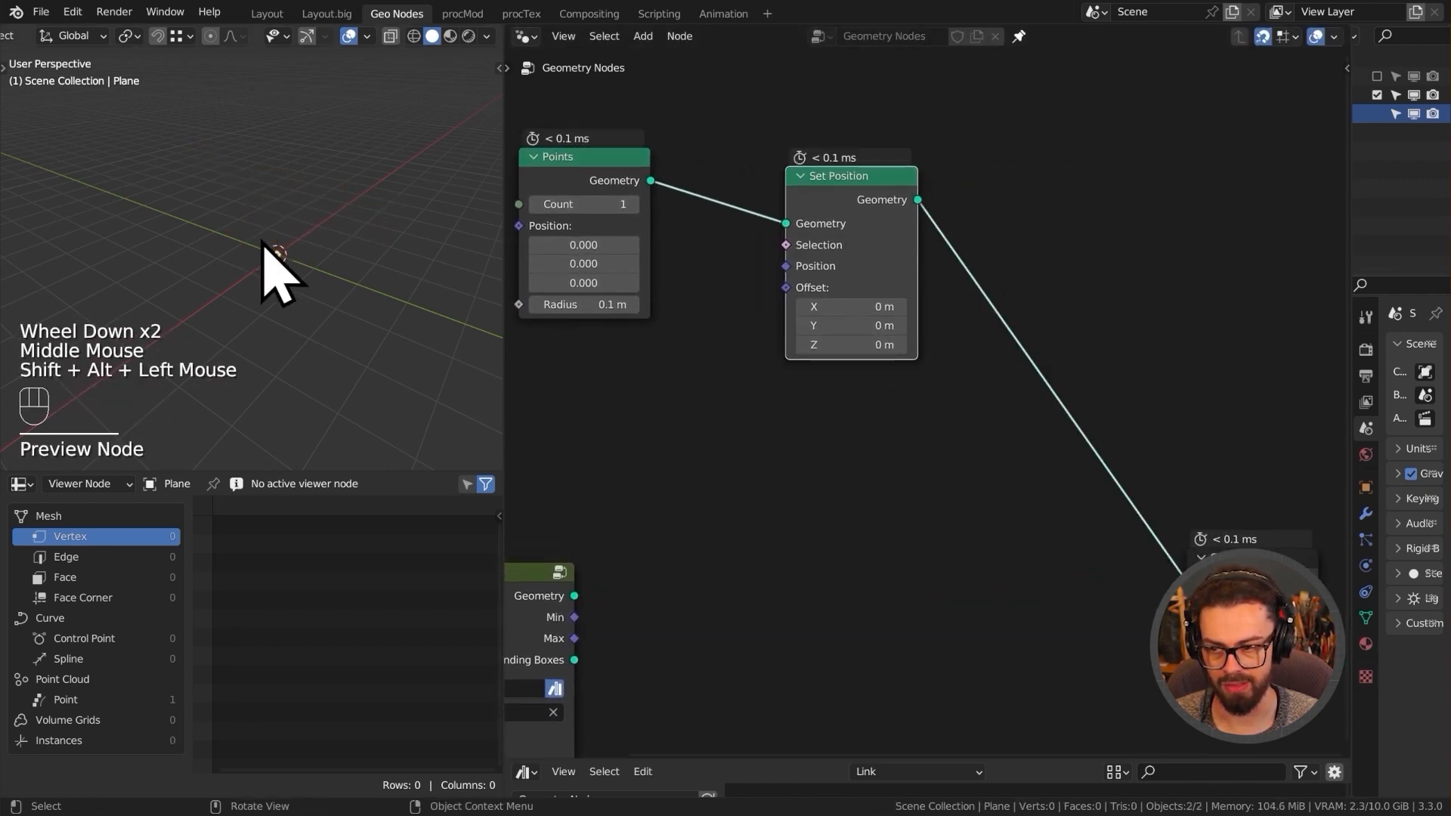
- Place Group Output beside Set Position and enlarge the 3D viewport in top view
{"action": "key", "text": "KP_7"}
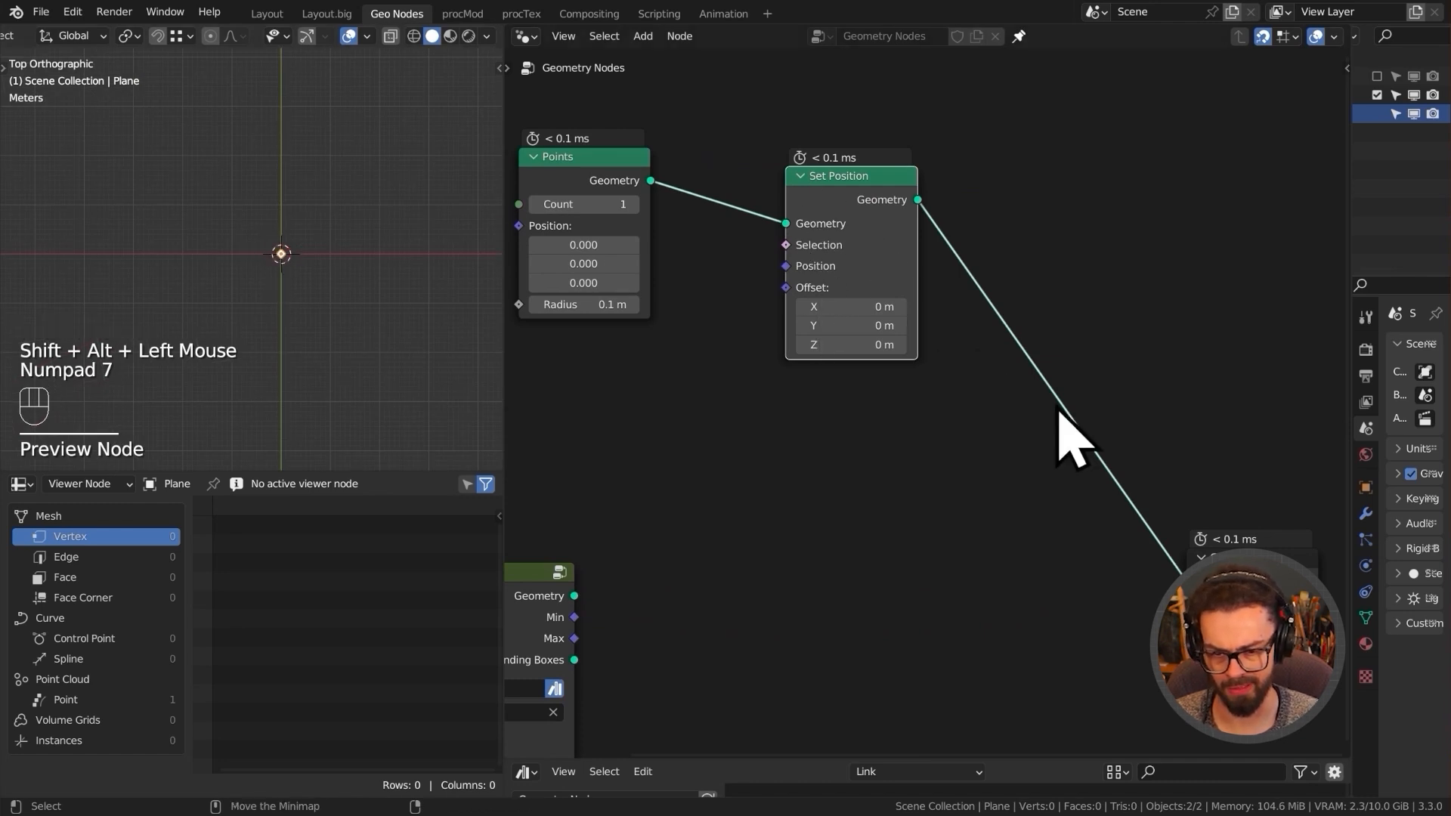
{"action": "left_click_drag", "start_coordinate": [1004, 405], "coordinate": [1255, 604]}
{"action": "key", "text": "g"}
{"action": "left_click", "coordinate": [1007, 242]}
{"action": "key", "text": "g"}
{"action": "middle_click_drag", "start_coordinate": [307, 275], "coordinate": [283, 325], "text": "shift"}
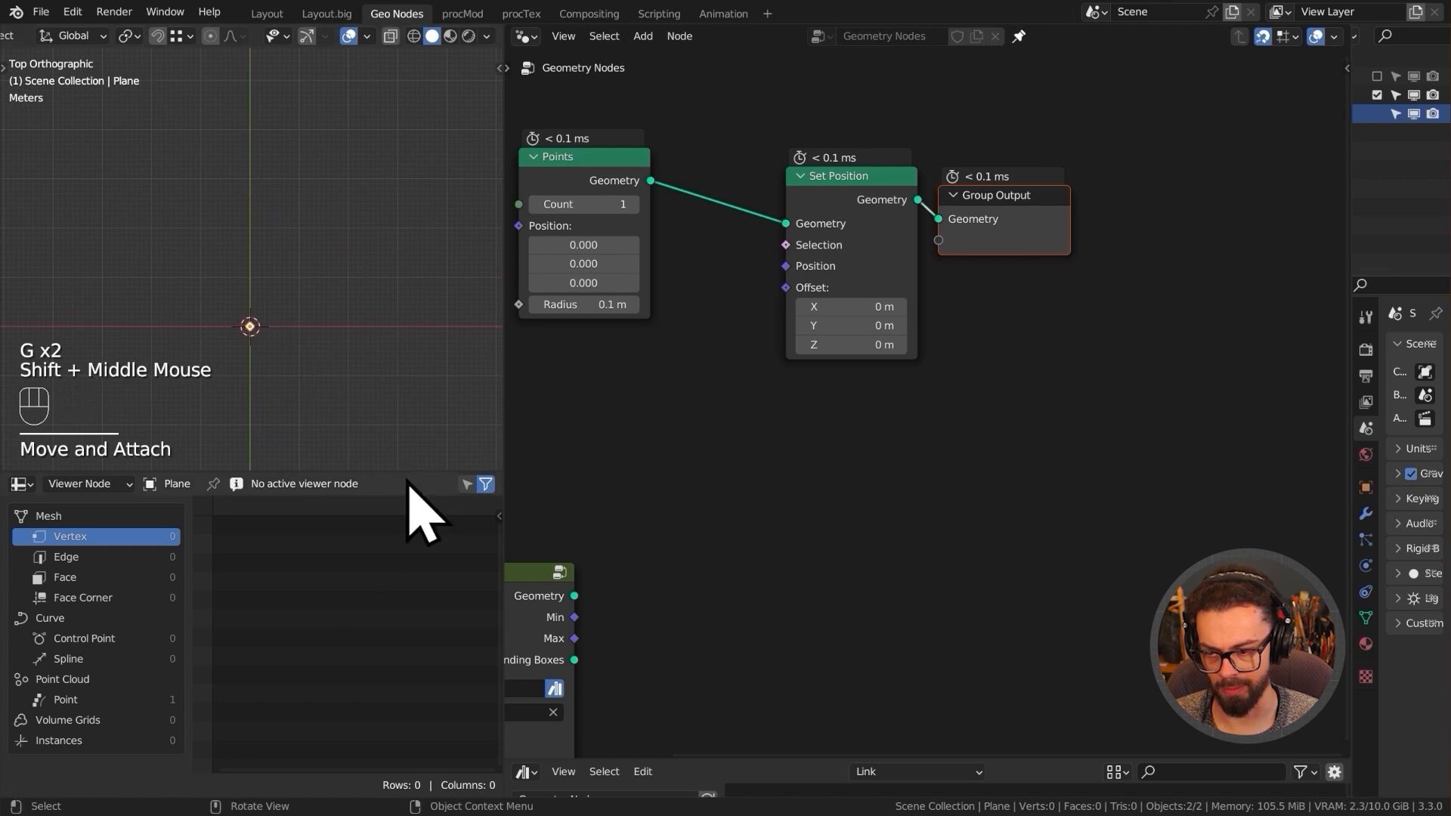
{"action": "left_click_drag", "start_coordinate": [402, 472], "coordinate": [388, 600]}
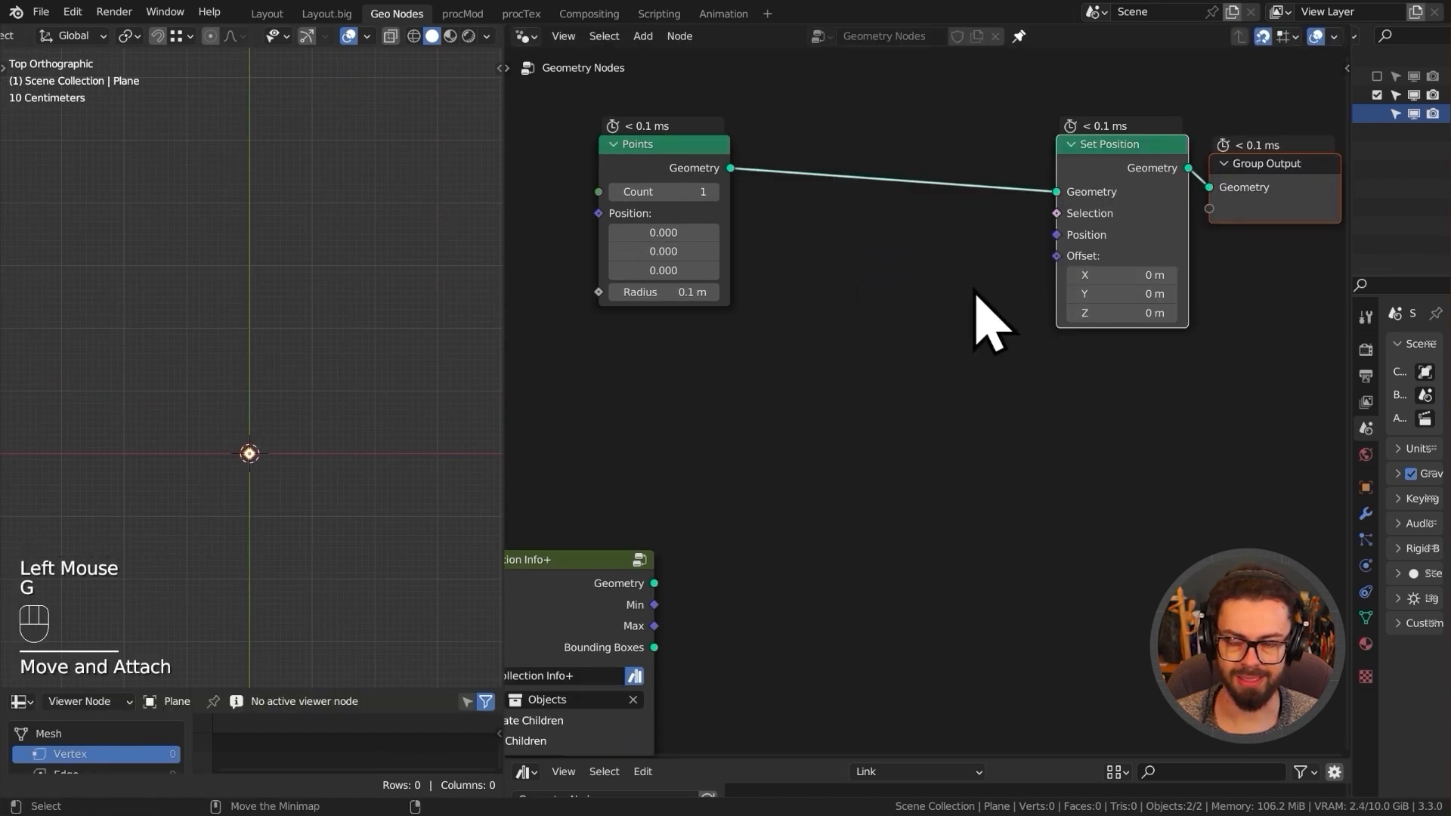
- Examine the Geometry, Min, Max and Bounding Boxes outputs of the Collection Info+ node
{"action": "middle_click_drag", "start_coordinate": [835, 437], "coordinate": [958, 333]}
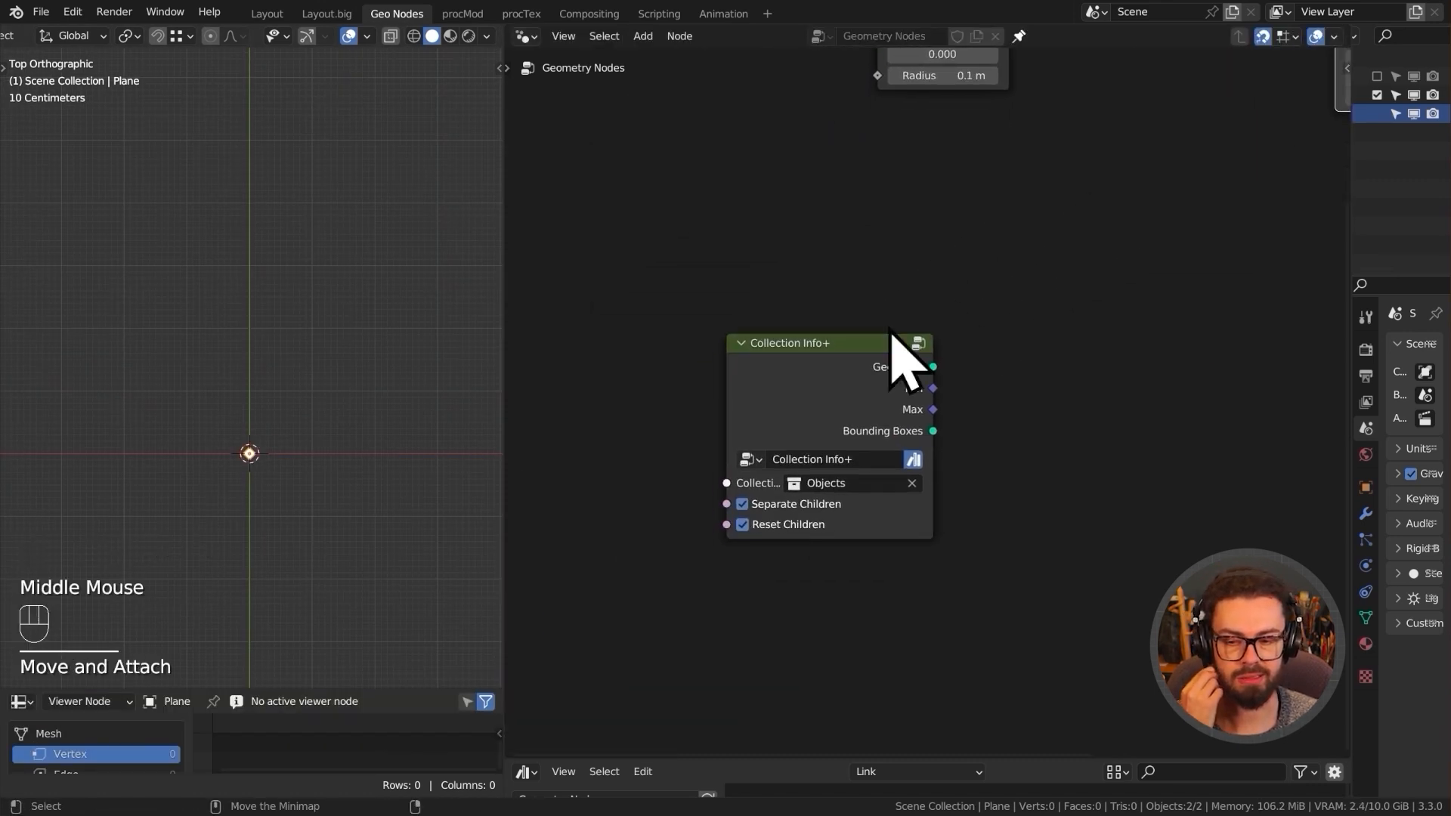
{"action": "scroll", "coordinate": [891, 446], "scroll_direction": "up", "scroll_amount": 5}
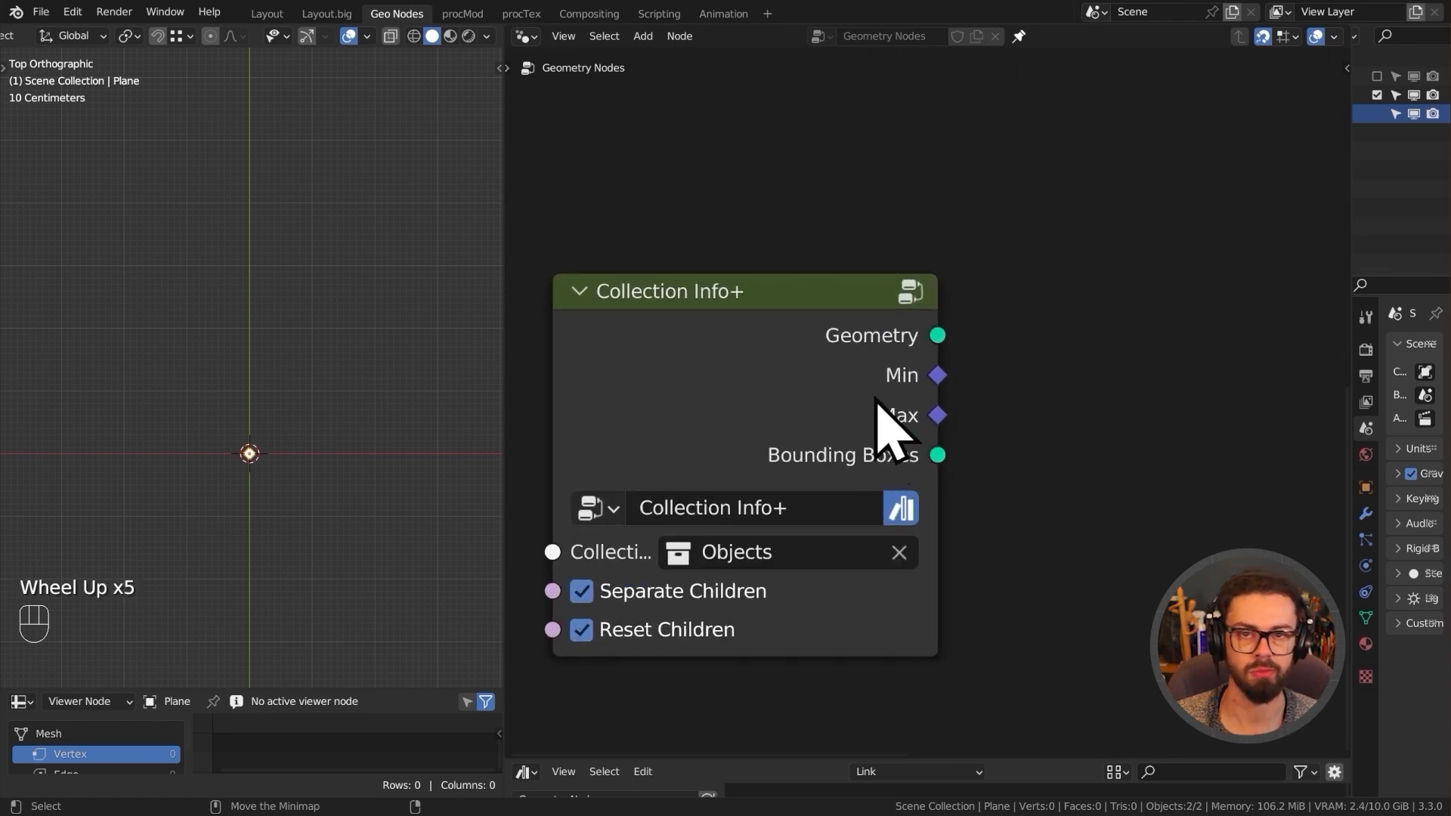
{"action": "left_click", "coordinate": [1139, 333]}
{"action": "key", "text": "shift+a"}
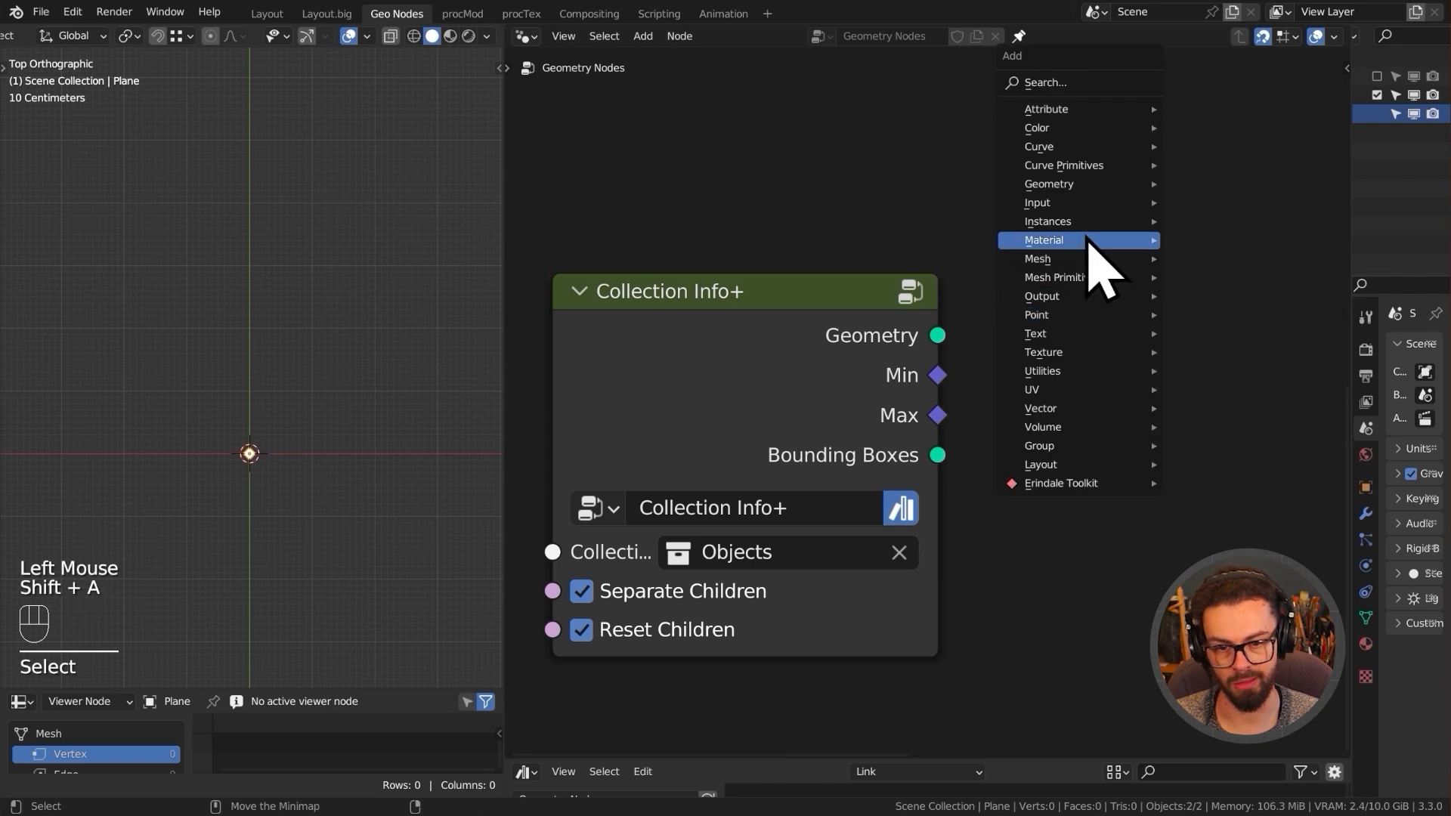
{"action": "mouse_move", "coordinate": [1069, 223]}
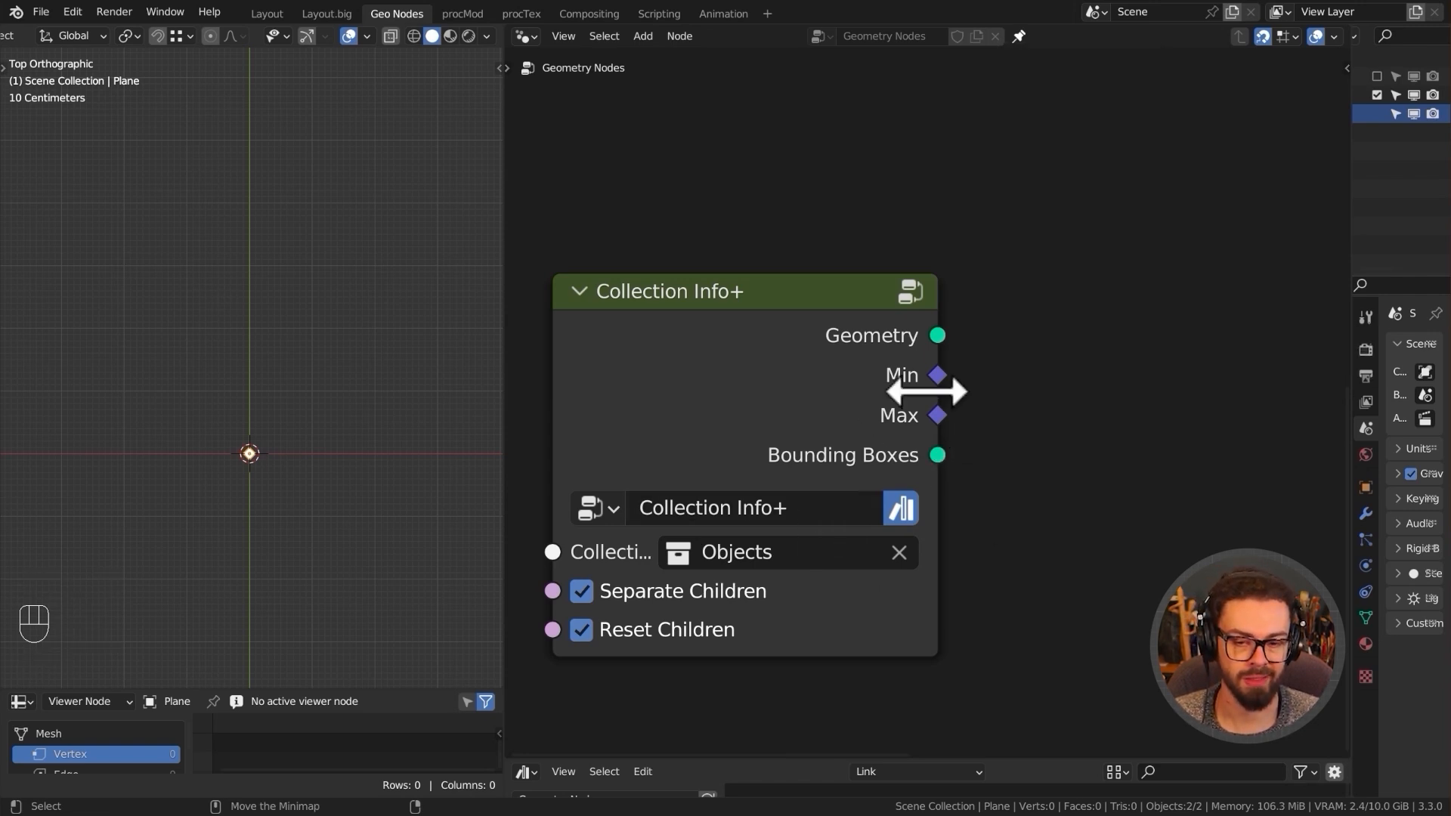
{"action": "mouse_move", "coordinate": [947, 426]}
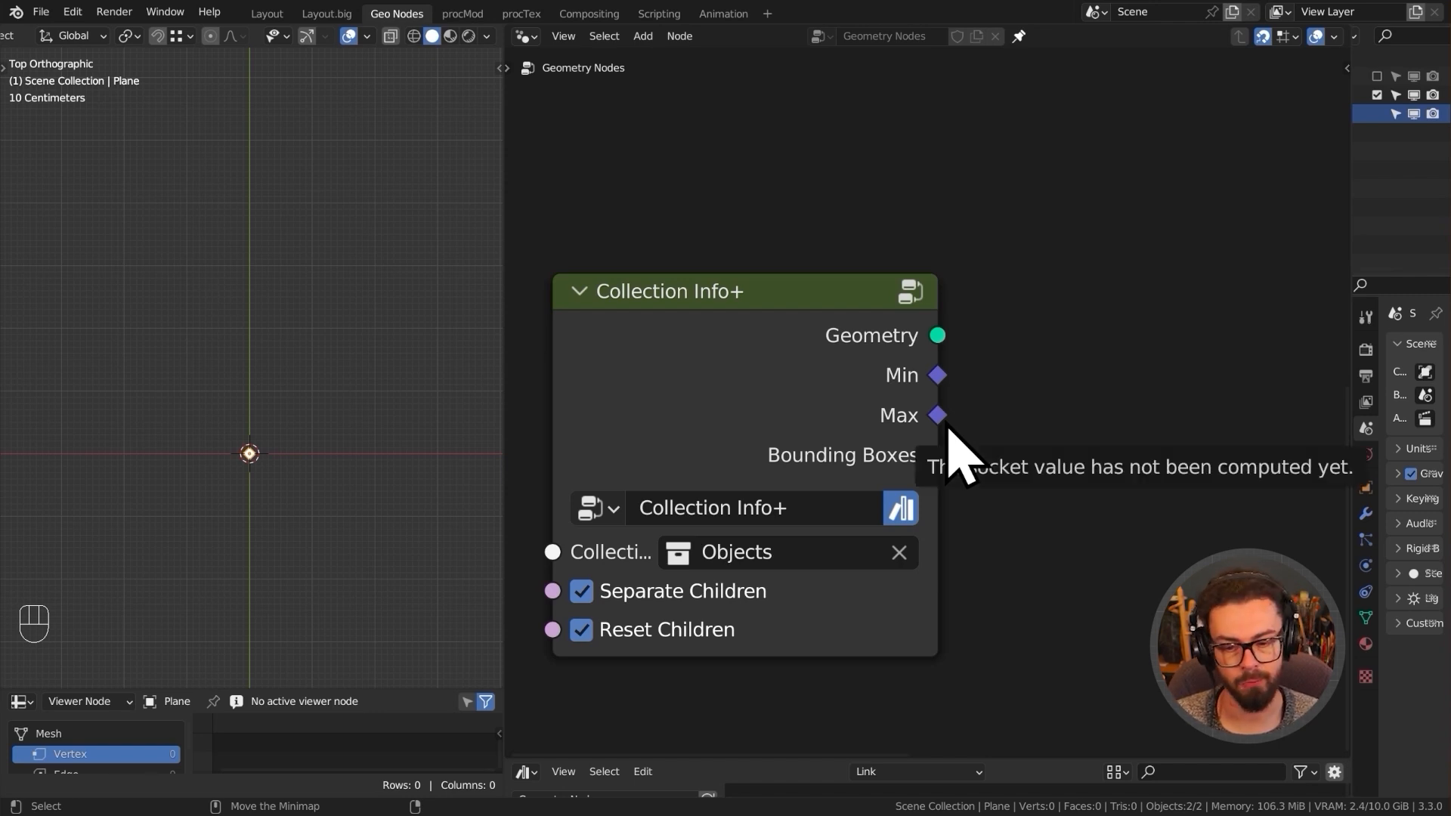
{"action": "scroll", "coordinate": [1065, 347], "scroll_direction": "down", "scroll_amount": 5}
{"action": "middle_click_drag", "start_coordinate": [1065, 347], "coordinate": [920, 554]}
{"action": "scroll", "coordinate": [965, 501], "scroll_direction": "up", "scroll_amount": 3}
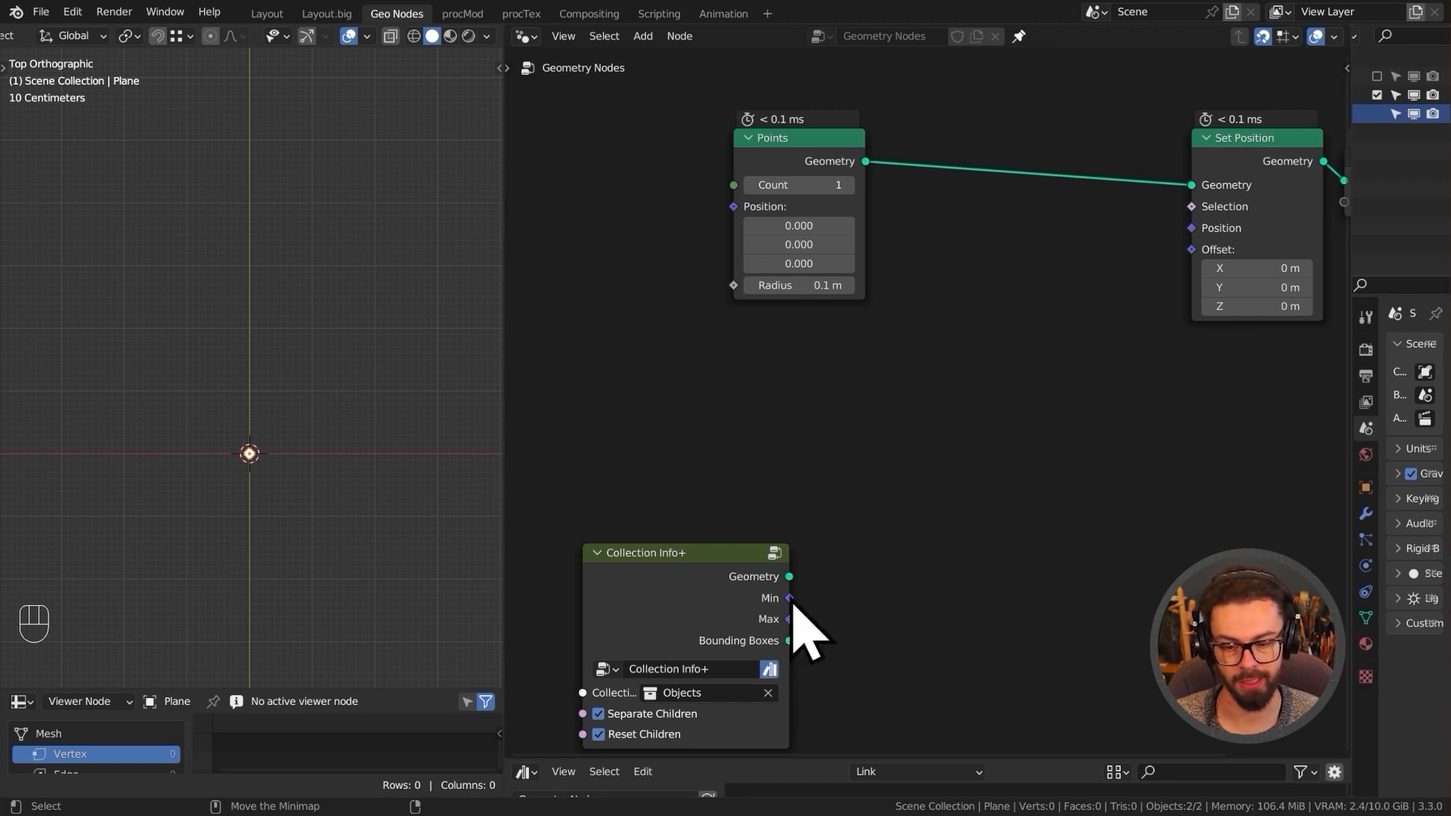
- Preview the Collection Info+ geometry in perspective view and shift its node up and away from the area below Points
{"action": "left_click", "coordinate": [747, 600], "text": "alt+shift"}
{"action": "middle_click_drag", "start_coordinate": [317, 393], "coordinate": [336, 355]}
{"action": "key", "text": "g"}
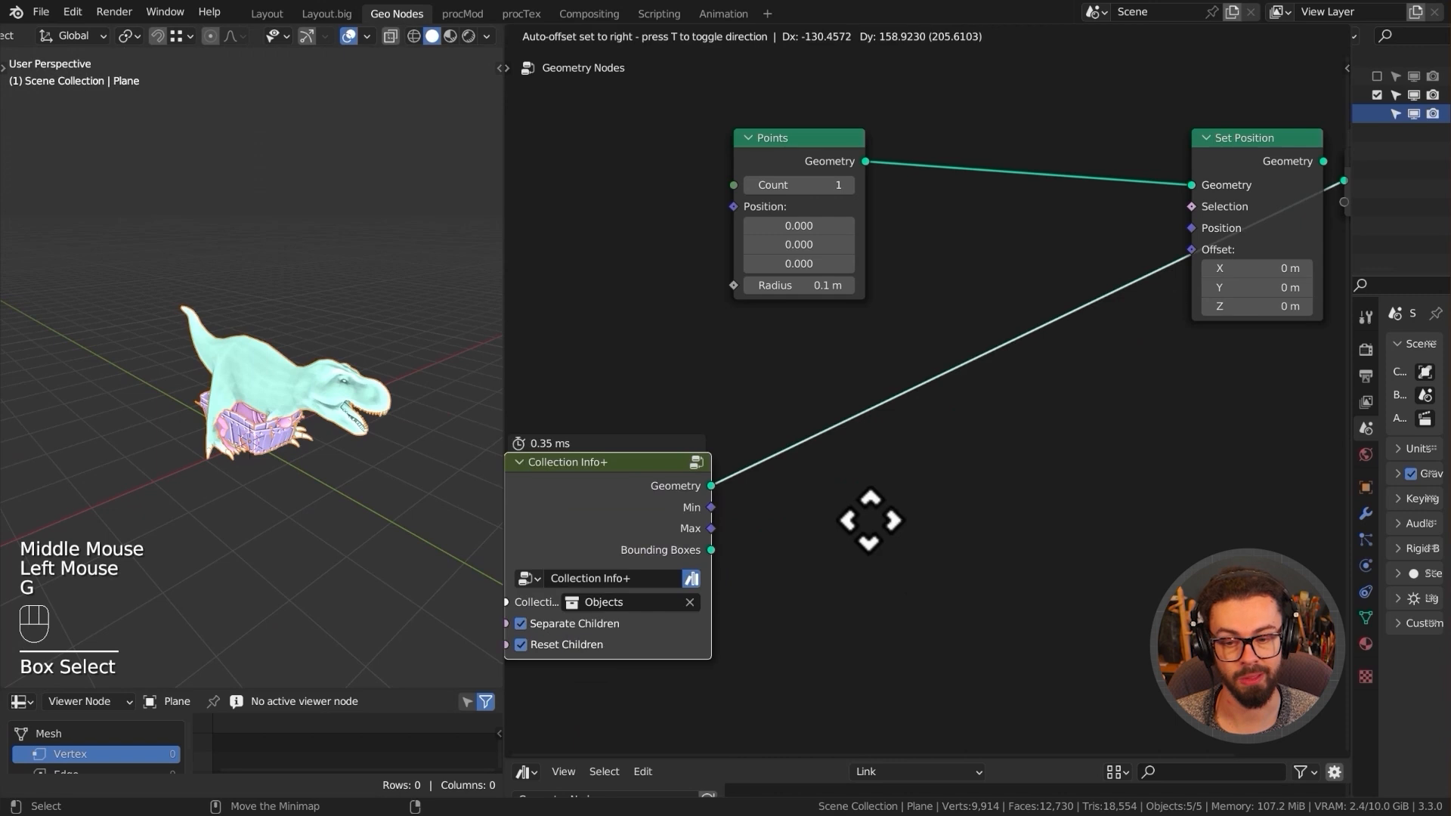
{"action": "left_click", "coordinate": [873, 529]}
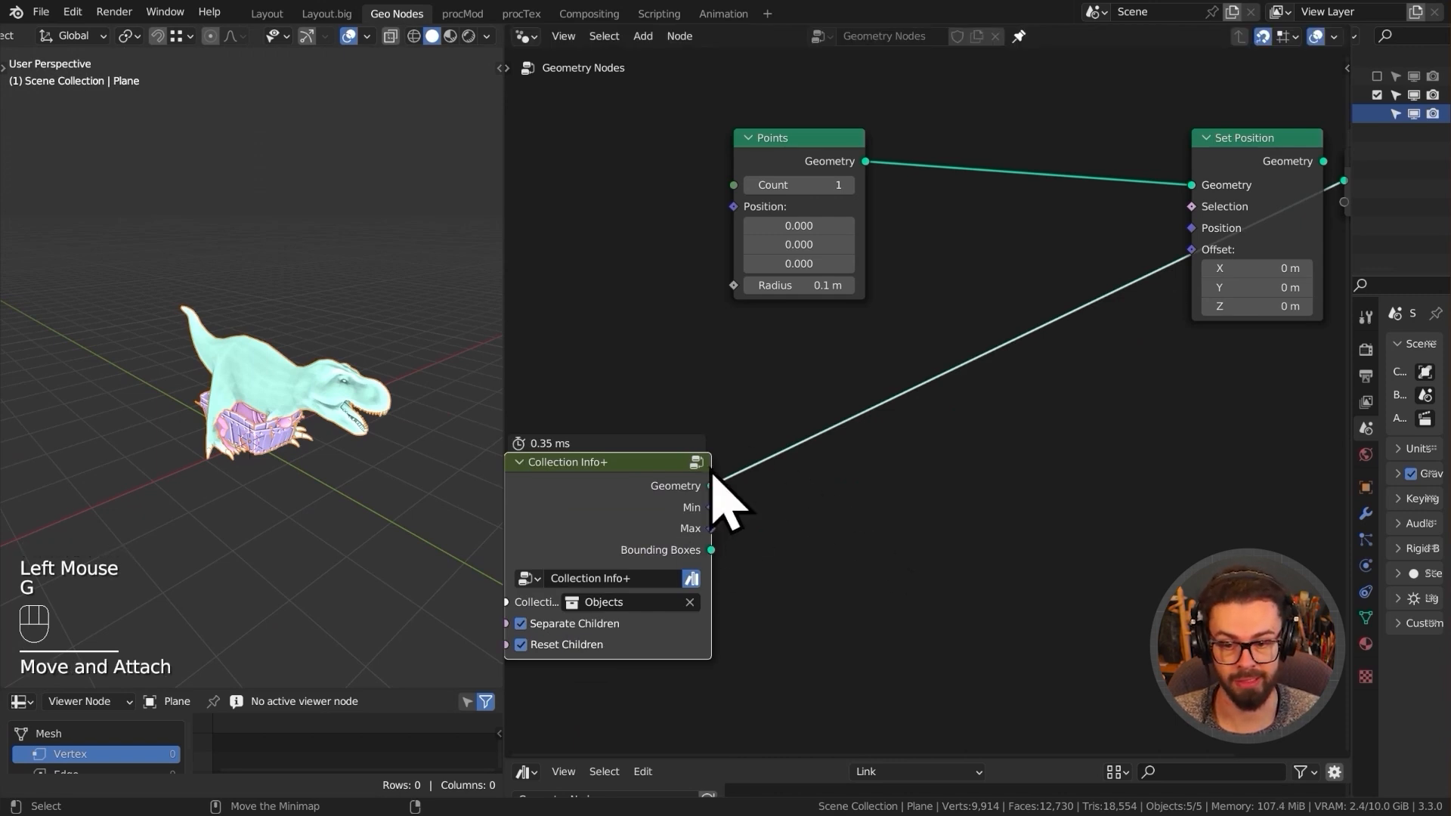
{"action": "left_click_drag", "start_coordinate": [789, 111], "coordinate": [1005, 355]}
{"action": "key", "text": "g"}
{"action": "right_click", "coordinate": [1009, 308]}
- Insert a Transfer Attribute node with the Collection Info+ Geometry as its Source and set its mapping to Index
{"action": "key", "text": "shift+a"}
{"action": "mouse_move", "coordinate": [944, 184]}
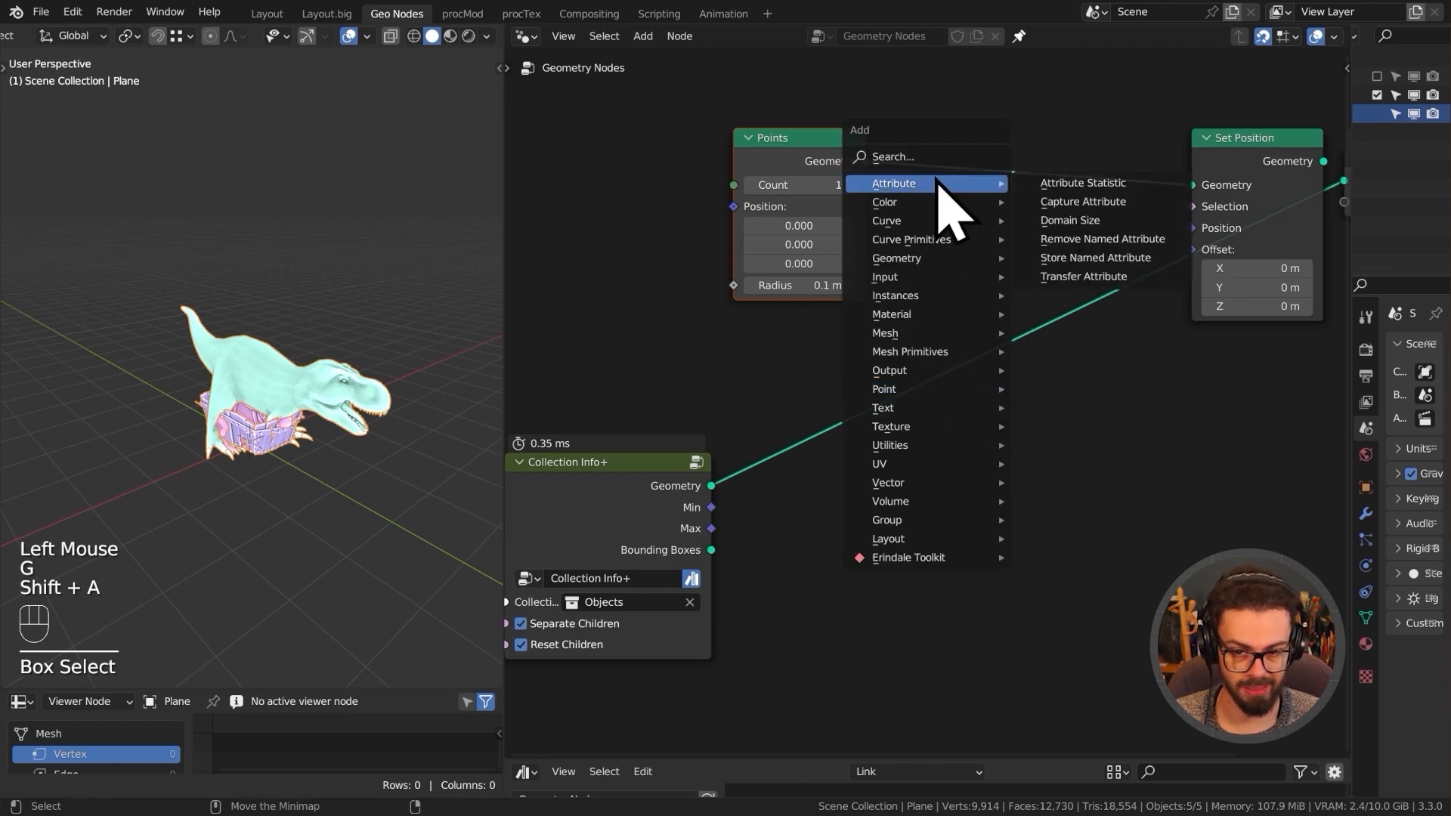
{"action": "left_click", "coordinate": [1107, 277]}
{"action": "left_click", "coordinate": [901, 332]}
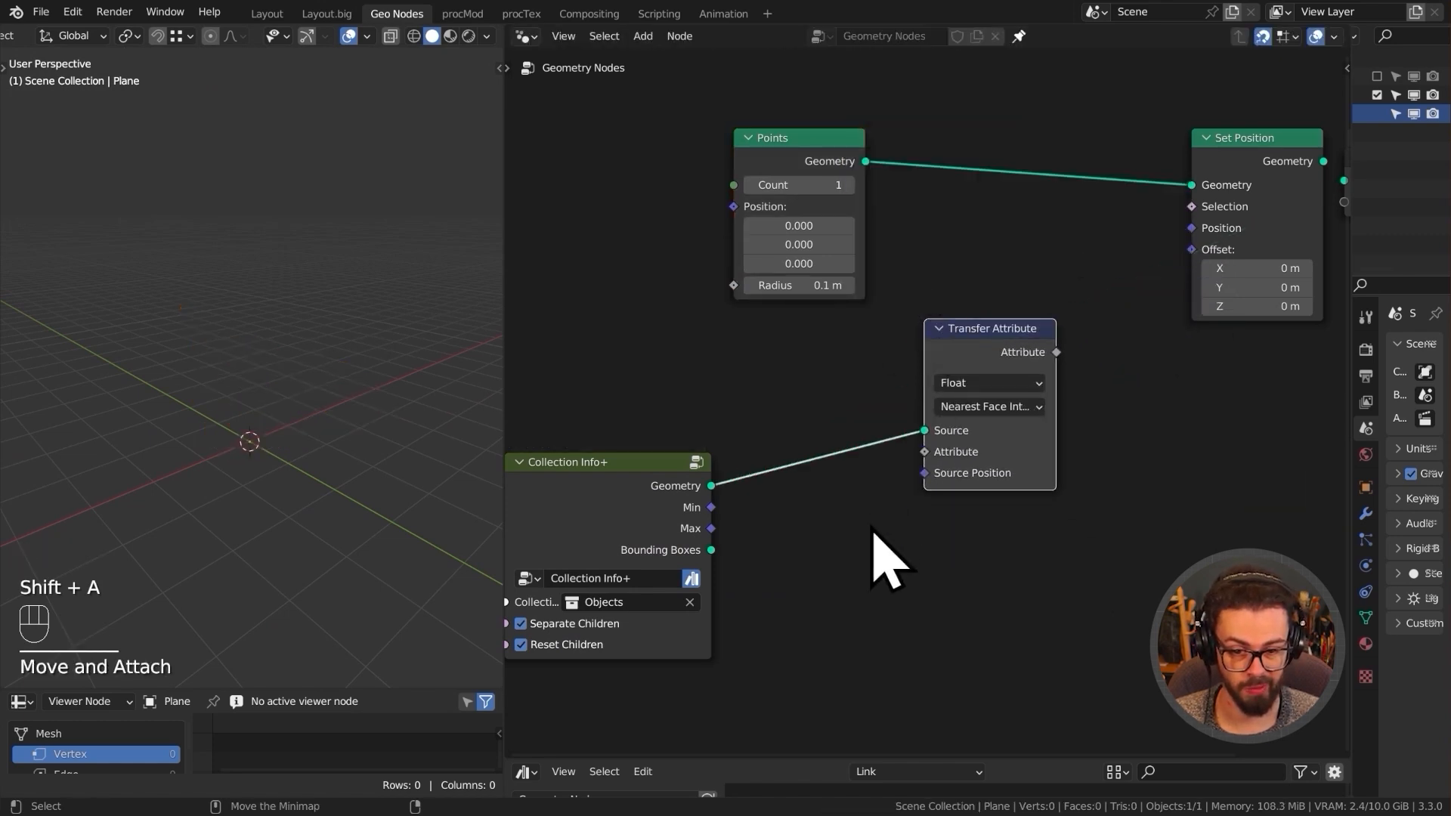
{"action": "scroll", "coordinate": [928, 393], "scroll_direction": "up", "scroll_amount": 3}
{"action": "left_click", "coordinate": [1064, 409]}
{"action": "left_click", "coordinate": [975, 519]}
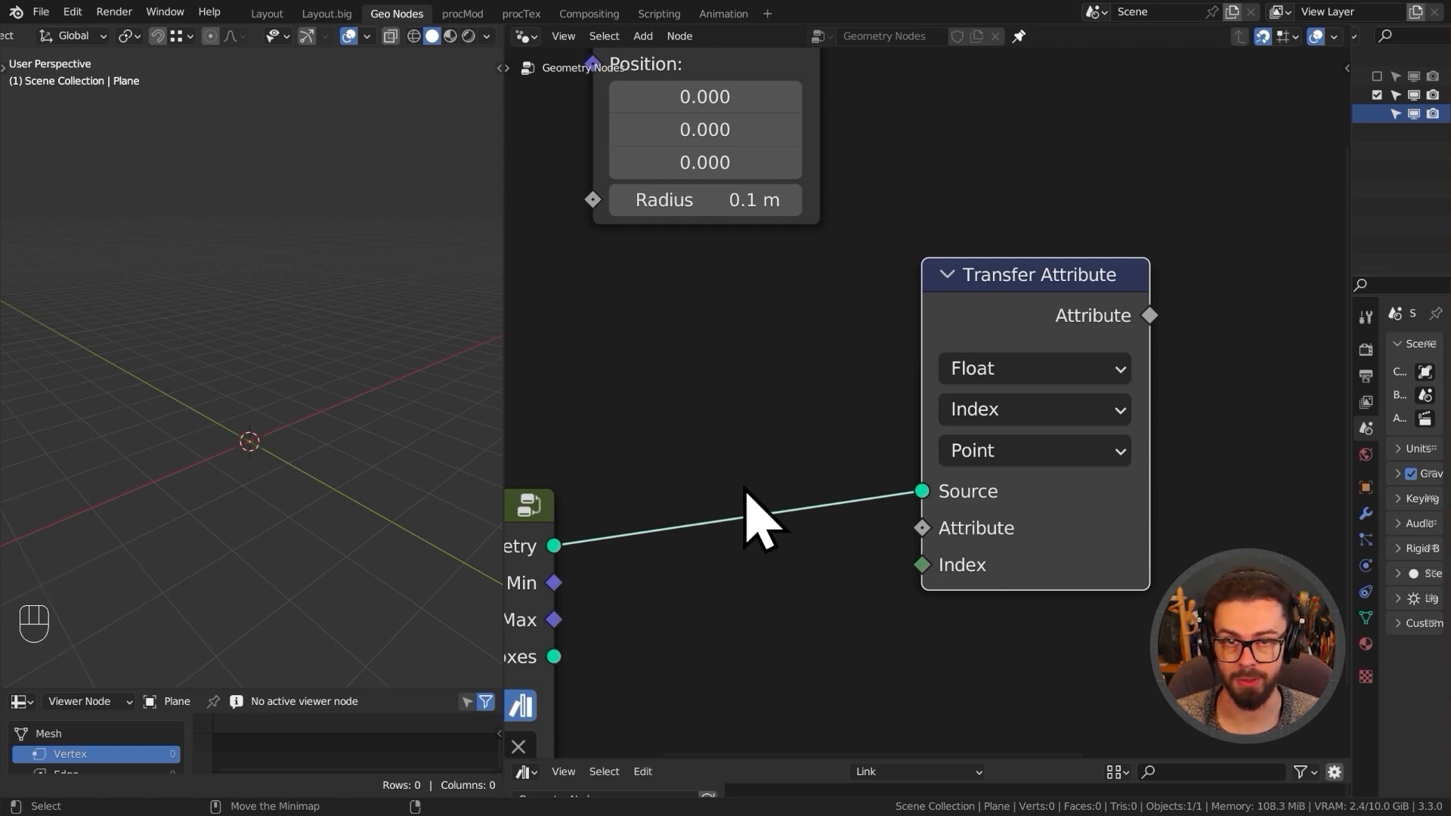
- Set the Transfer Attribute data type to Vector and connect the Min output to its Attribute input
{"action": "scroll", "coordinate": [773, 465], "scroll_direction": "down", "scroll_amount": 2}
{"action": "middle_click_drag", "start_coordinate": [772, 464], "coordinate": [1042, 438]}
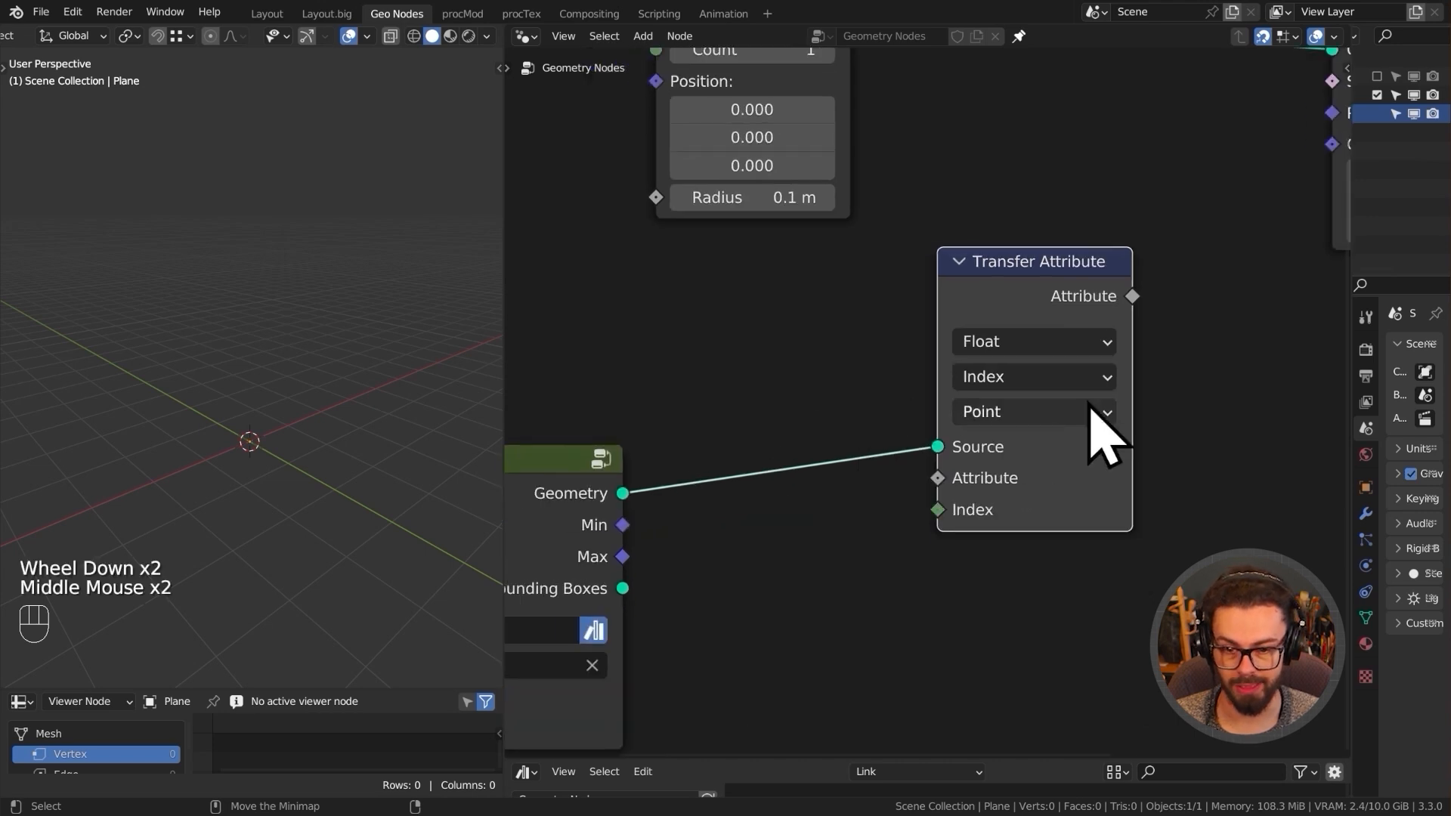
{"action": "left_click", "coordinate": [1050, 342]}
{"action": "left_click", "coordinate": [1036, 436]}
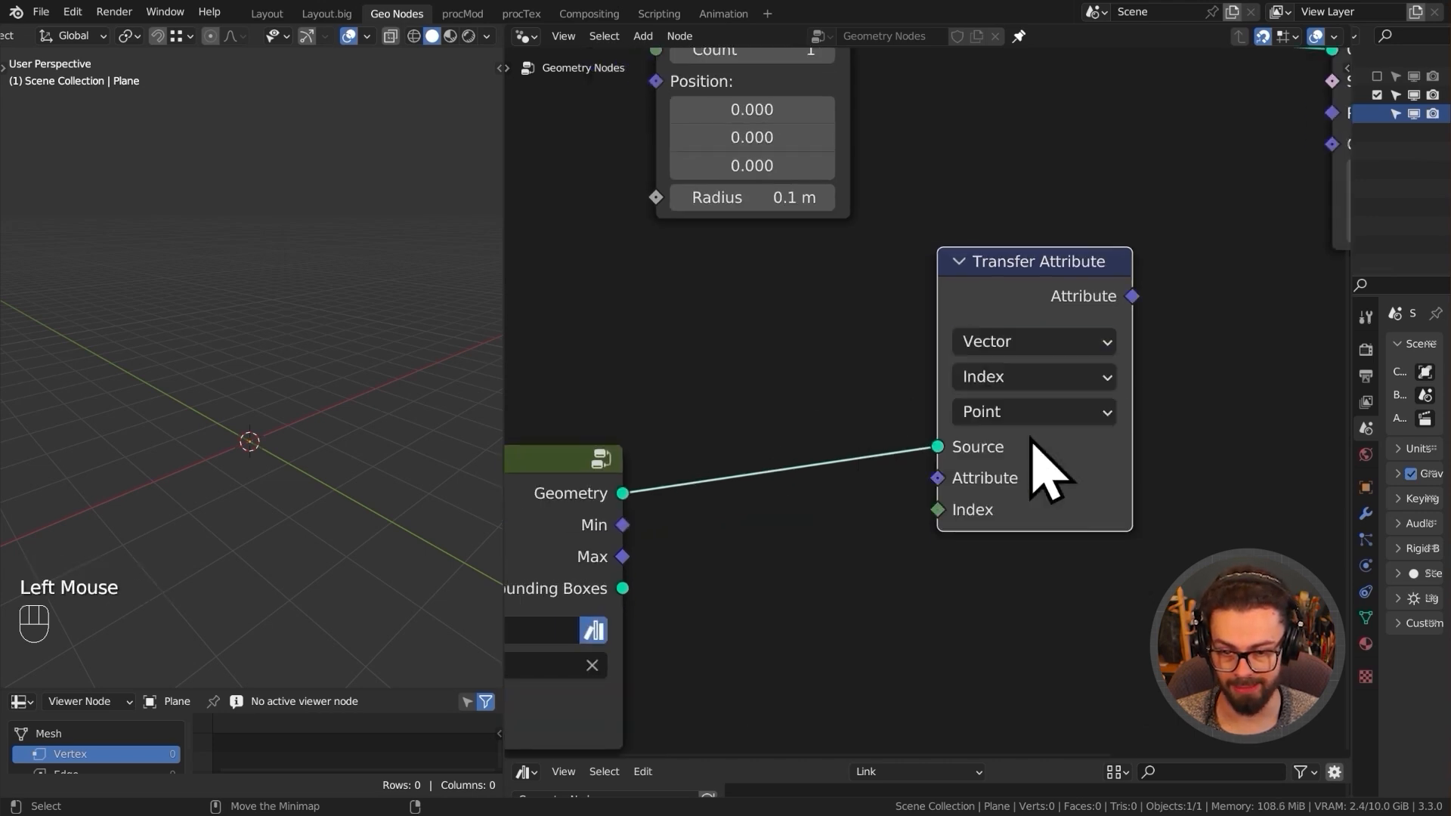
{"action": "left_click_drag", "start_coordinate": [622, 524], "coordinate": [939, 479]}
- Duplicate the Transfer Attribute node with its links kept and connect the Max output to the copy's Attribute input
{"action": "scroll", "coordinate": [782, 542], "scroll_direction": "down", "scroll_amount": 1}
{"action": "middle_click_drag", "start_coordinate": [782, 543], "coordinate": [775, 501]}
{"action": "left_click", "coordinate": [1046, 310]}
{"action": "middle_click_drag", "start_coordinate": [1046, 314], "coordinate": [1039, 252]}
{"action": "key", "text": "ctrl+shift+d"}
{"action": "left_click", "coordinate": [1064, 491]}
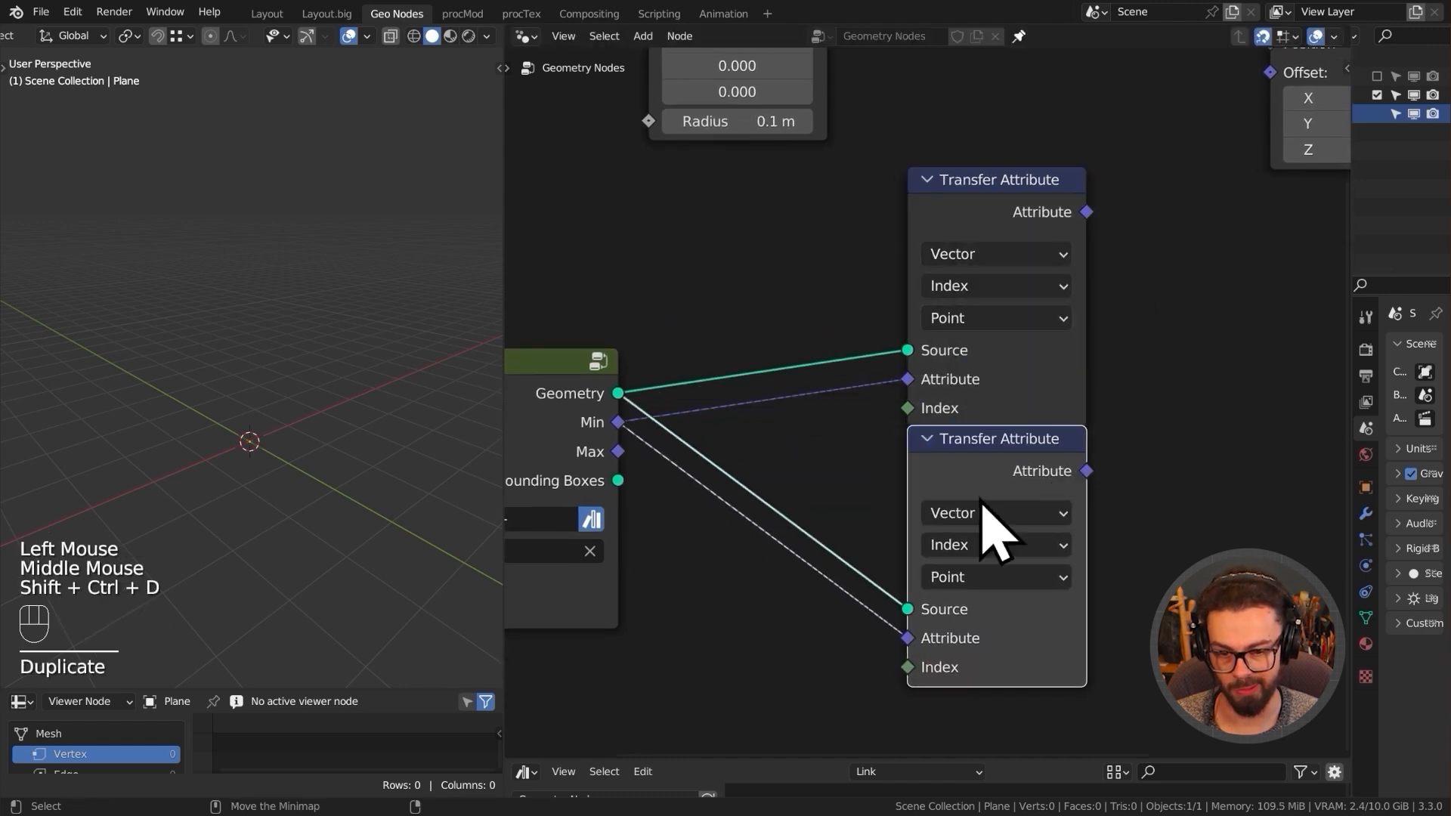
{"action": "left_click_drag", "start_coordinate": [618, 451], "coordinate": [911, 640]}
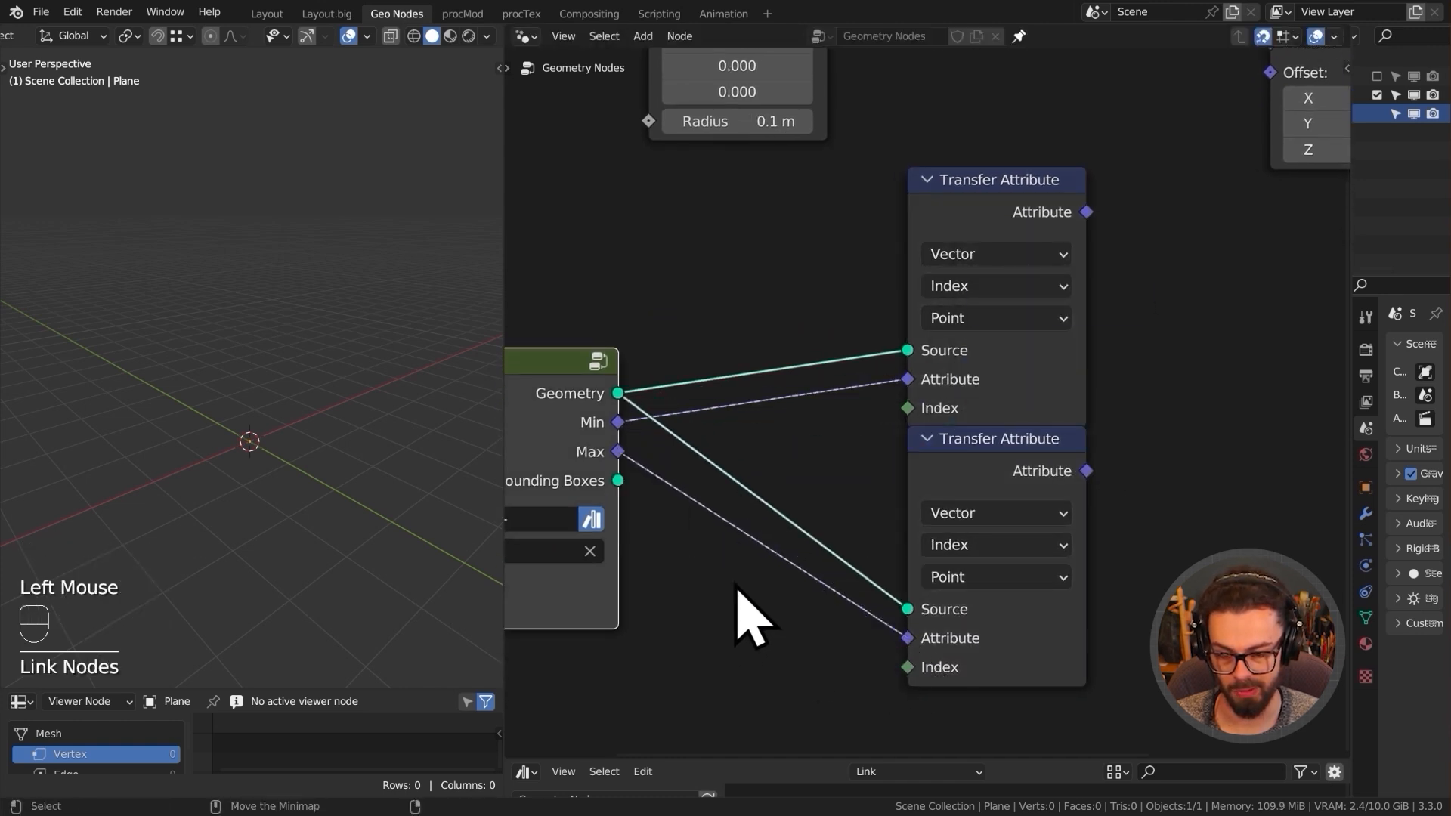
- Reposition Collection Info+ and stack the two Transfer Attribute nodes directly below the Points node
{"action": "left_click_drag", "start_coordinate": [965, 447], "coordinate": [964, 464]}
{"action": "scroll", "coordinate": [881, 525], "scroll_direction": "down", "scroll_amount": 2}
{"action": "middle_click_drag", "start_coordinate": [799, 454], "coordinate": [910, 371]}
{"action": "left_click_drag", "start_coordinate": [856, 435], "coordinate": [543, 351]}
{"action": "key", "text": "g"}
{"action": "left_click", "coordinate": [676, 434]}
{"action": "middle_click_drag", "start_coordinate": [929, 254], "coordinate": [748, 315]}
{"action": "left_click_drag", "start_coordinate": [767, 347], "coordinate": [1088, 529]}
{"action": "key", "text": "g"}
{"action": "left_click", "coordinate": [925, 536]}
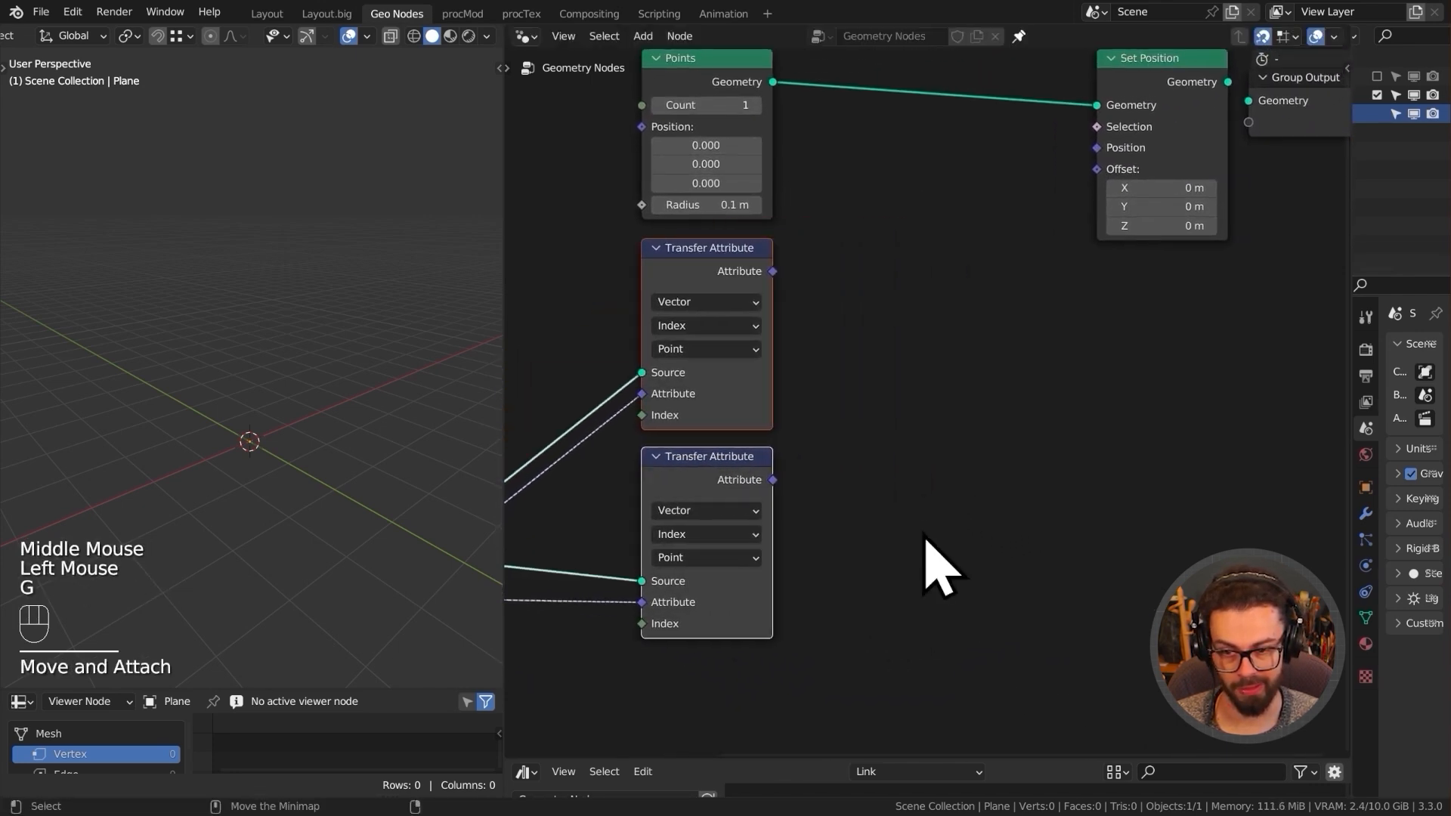
- Label the upper Transfer Attribute node MIN and the lower one MAX
{"action": "scroll", "coordinate": [854, 324], "scroll_direction": "up", "scroll_amount": 2}
{"action": "middle_click_drag", "start_coordinate": [854, 324], "coordinate": [939, 347]}
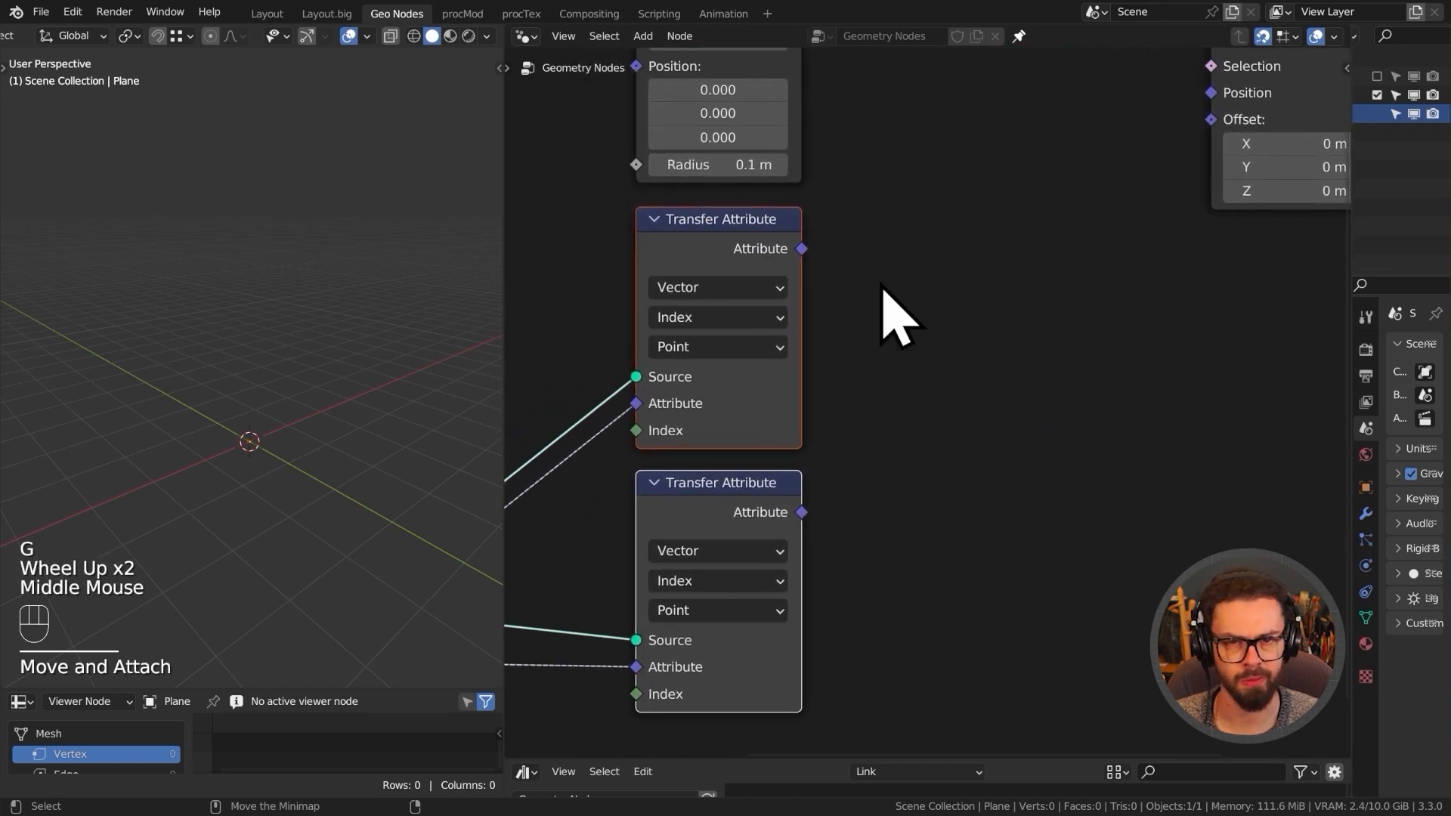
{"action": "left_click", "coordinate": [751, 242]}
{"action": "key", "text": "F2"}
{"action": "type", "text": "MIN"}
{"action": "key", "text": "Return"}
{"action": "left_click", "coordinate": [748, 481]}
{"action": "key", "text": "F2"}
{"action": "type", "text": "MAX"}
{"action": "key", "text": "Return"}
{"action": "left_click", "coordinate": [917, 368]}
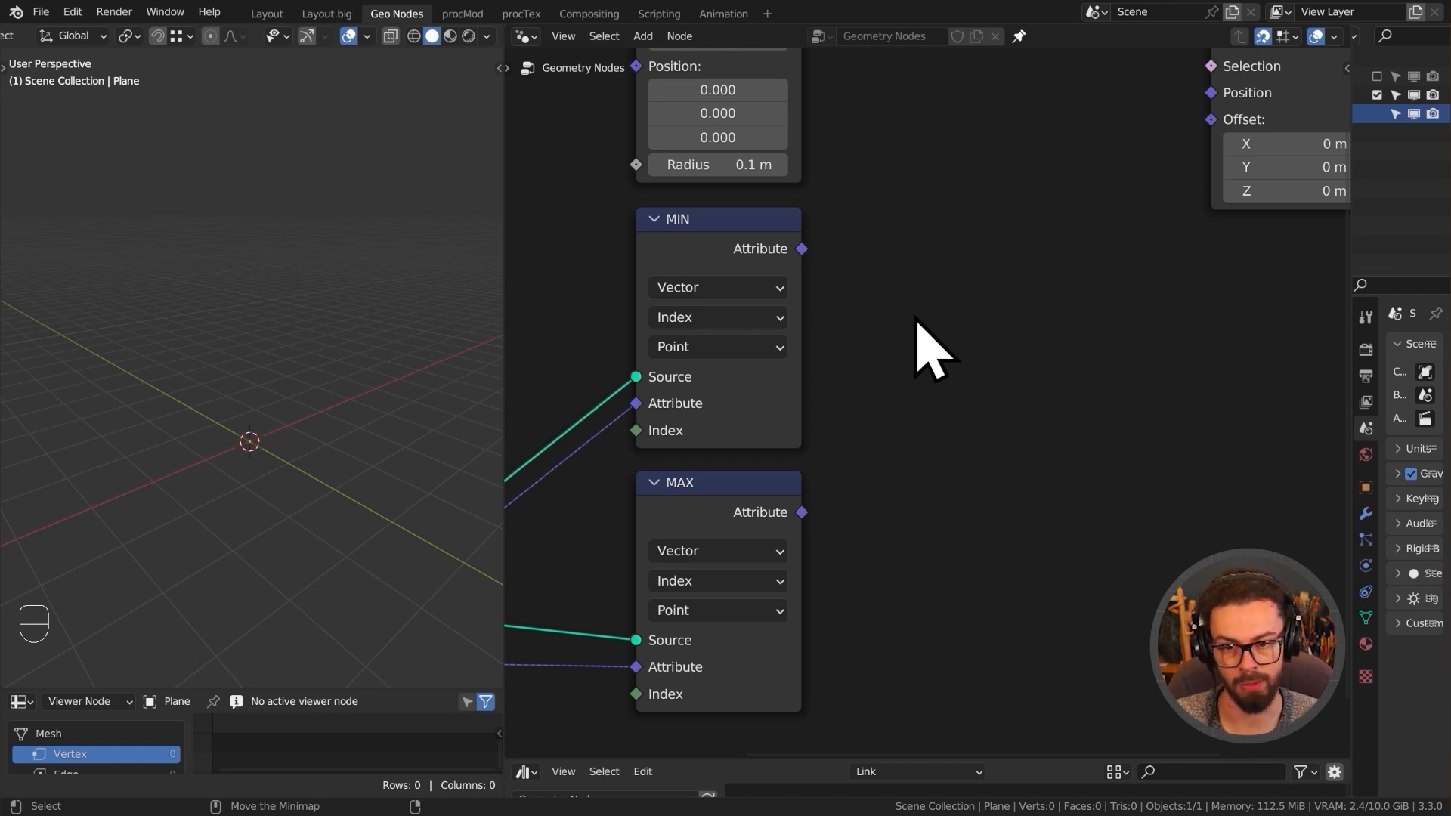
- Annotate an L-shaped pair of graph axes in the empty space beside the MIN and MAX nodes
{"action": "left_click", "coordinate": [949, 302]}
{"action": "key", "text": "shift+a"}
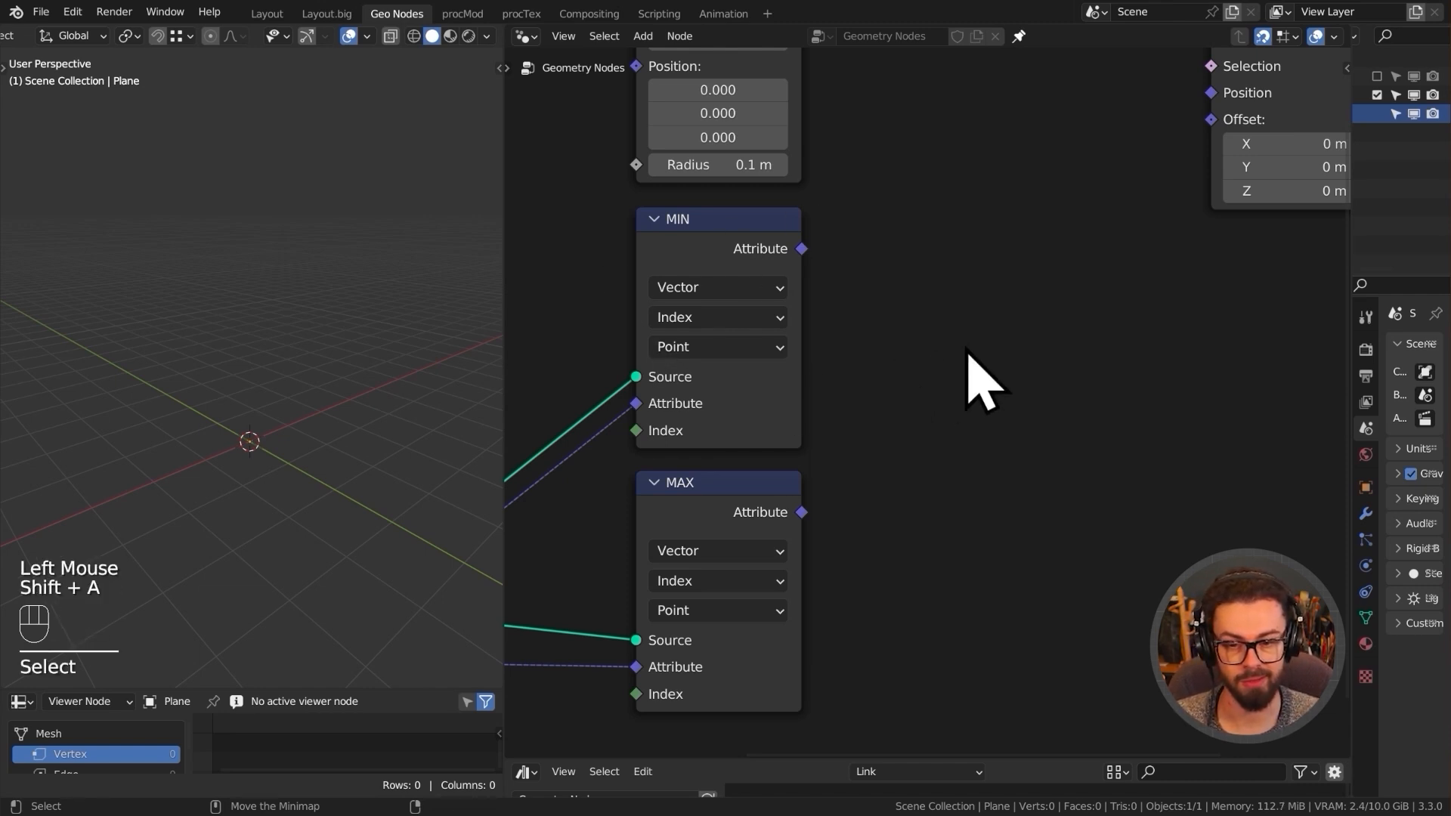
{"action": "middle_click_drag", "start_coordinate": [937, 363], "coordinate": [869, 344], "text": "shift"}
{"action": "left_click_drag", "start_coordinate": [869, 279], "coordinate": [869, 240]}
{"action": "key", "text": "d"}
{"action": "key", "text": "d"}
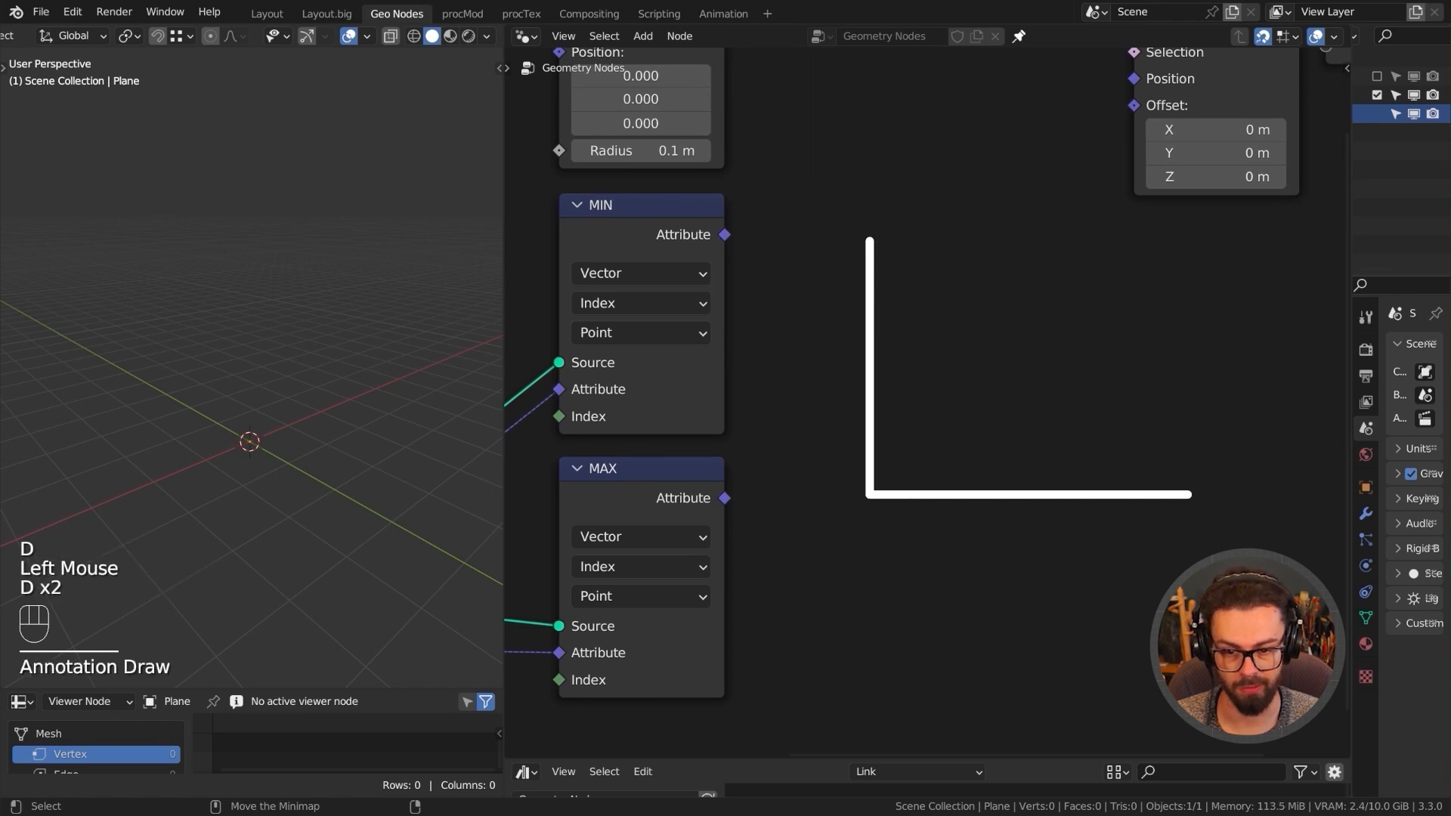
- Mark two points on the annotated graph with crosses, one at 1,1 and one at 4,3
{"action": "mouse_move", "coordinate": [928, 394]}
{"action": "left_mouse_down"}
{"action": "mouse_move", "coordinate": [962, 428]}
{"action": "mouse_move", "coordinate": [928, 429]}
{"action": "mouse_move", "coordinate": [934, 464]}
{"action": "mouse_move", "coordinate": [957, 465]}
{"action": "left_mouse_up"}
{"action": "key", "text": "d"}
{"action": "left_click_drag", "start_coordinate": [1096, 273], "coordinate": [1133, 310]}
{"action": "mouse_move", "coordinate": [1134, 274]}
{"action": "left_mouse_down"}
{"action": "mouse_move", "coordinate": [1096, 310]}
{"action": "mouse_move", "coordinate": [1171, 342]}
{"action": "left_mouse_up"}
- Annotate the horizontal distance of 3 and the vertical distance of 2 between the two crosses
{"action": "left_click_drag", "start_coordinate": [982, 413], "coordinate": [1070, 414]}
{"action": "left_click_drag", "start_coordinate": [1124, 374], "coordinate": [1124, 331]}
{"action": "key", "text": "d"}
{"action": "left_click_drag", "start_coordinate": [1141, 372], "coordinate": [1155, 389]}
{"action": "key", "text": "d"}
{"action": "key", "text": "d"}
{"action": "key", "text": "d"}
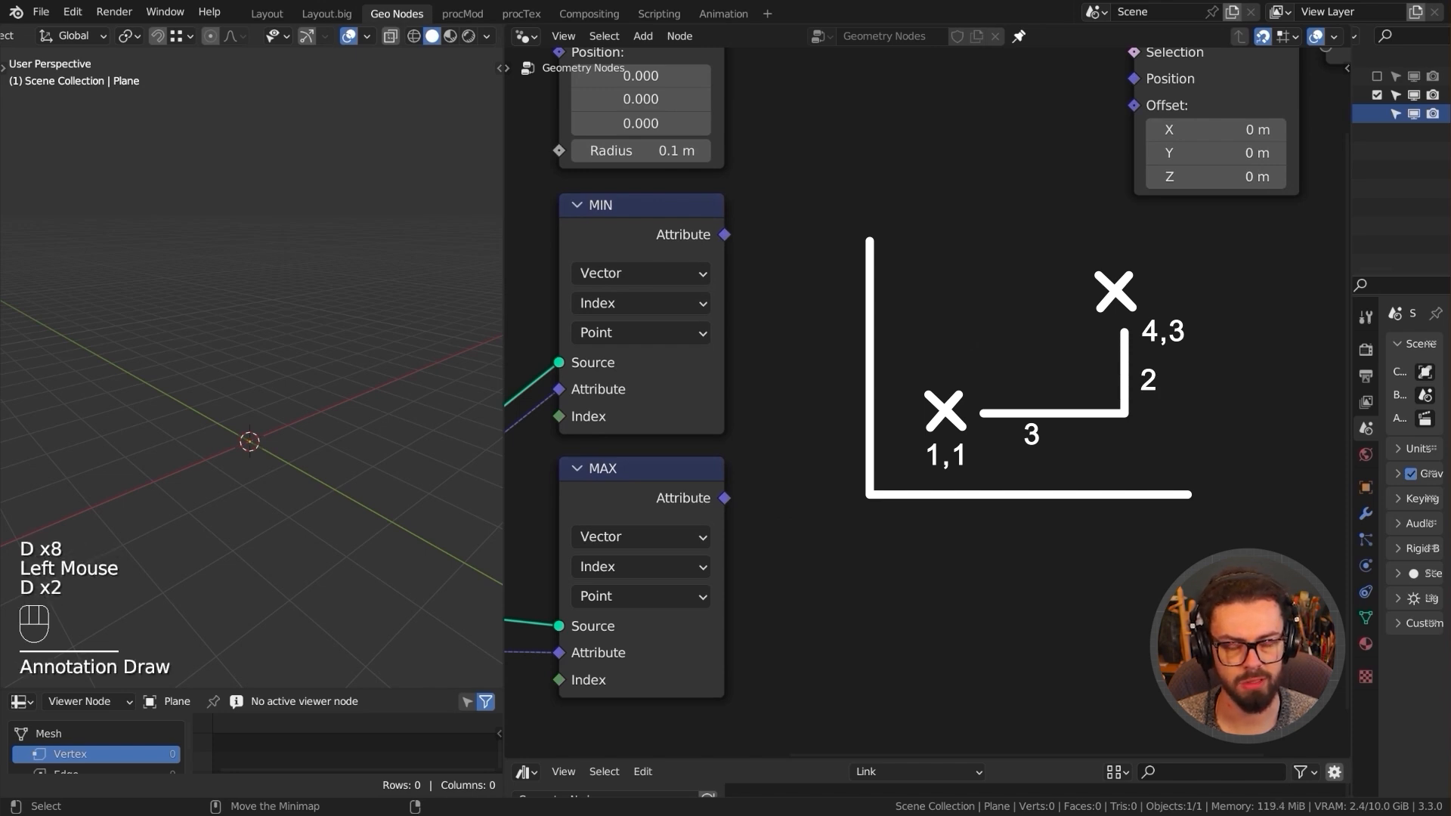
- Circle both crosses and annotate the subtraction of 1,1 from 4,3 giving 3,2
{"action": "middle_click_drag", "start_coordinate": [982, 302], "coordinate": [945, 296], "text": "shift"}
{"action": "key", "text": "d"}
{"action": "left_click_drag", "start_coordinate": [1077, 260], "coordinate": [1097, 265]}
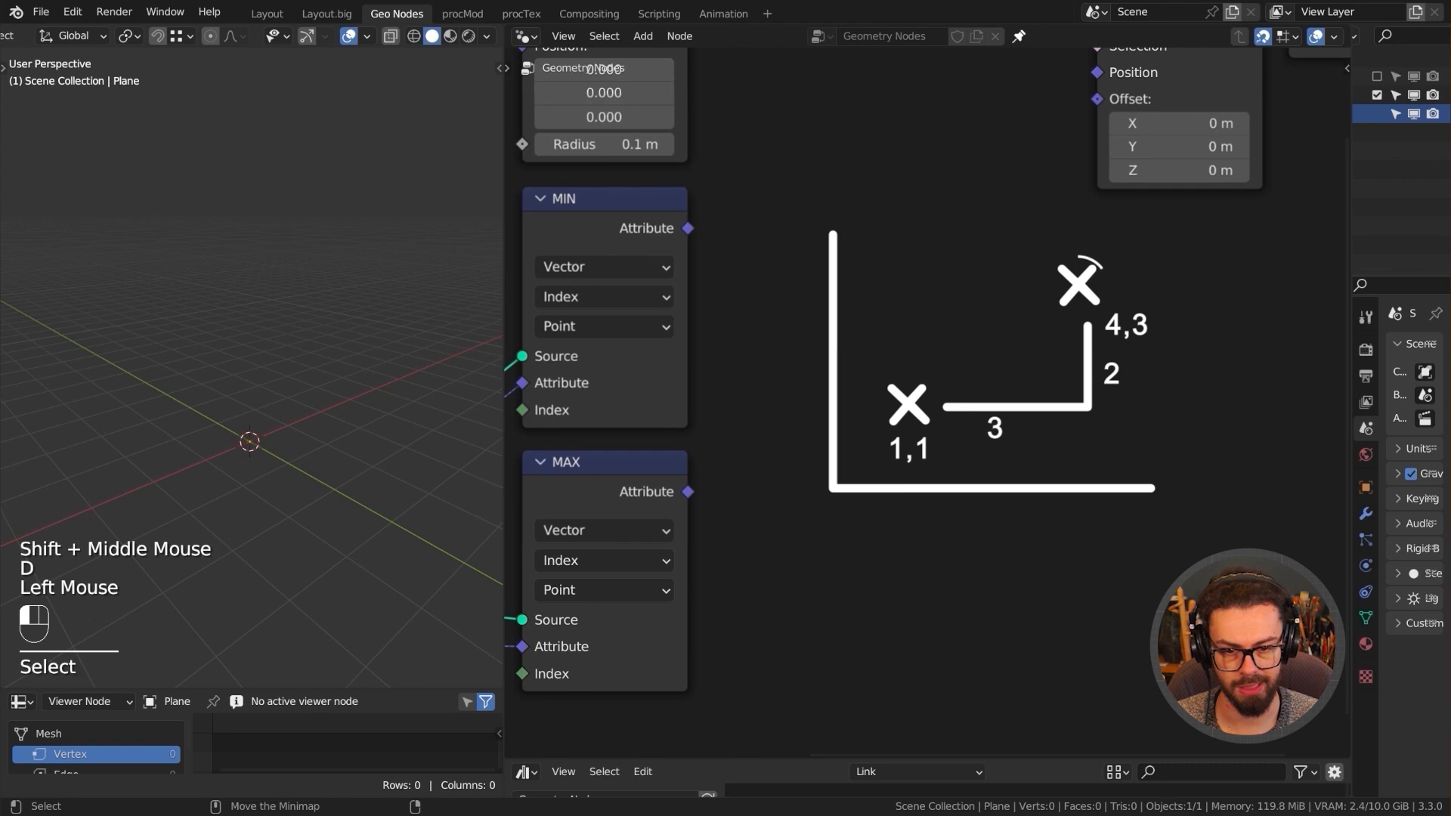
{"action": "key", "text": "d"}
{"action": "key", "text": "d"}
{"action": "left_click_drag", "start_coordinate": [1052, 310], "coordinate": [1049, 281]}
{"action": "key", "text": "d"}
{"action": "key", "text": "d"}
{"action": "left_click_drag", "start_coordinate": [909, 374], "coordinate": [899, 433]}
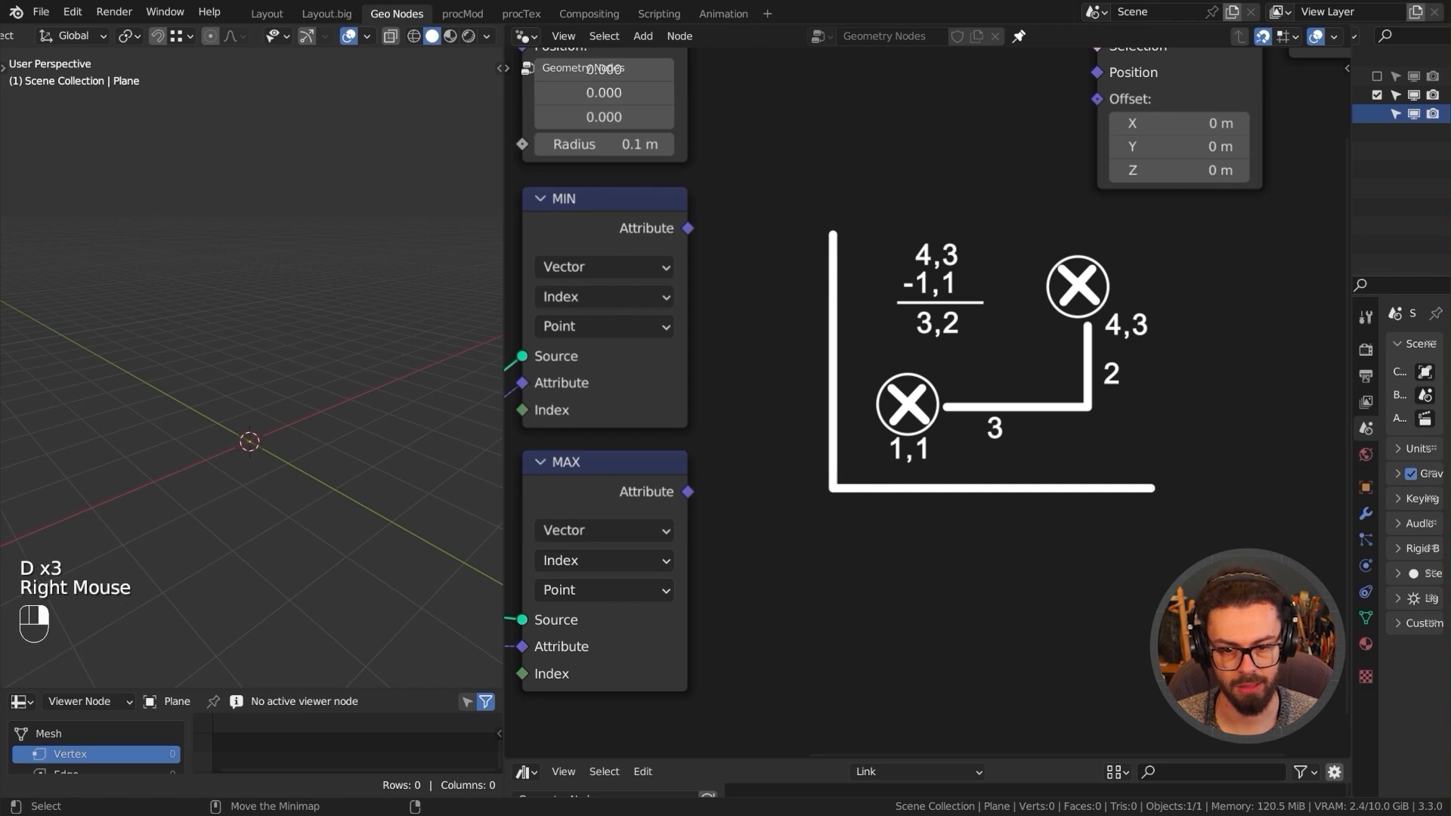
- Add a Vector Math node set to Subtract, with MAX as its first vector and MIN as its second
{"action": "key", "text": "shift+a"}
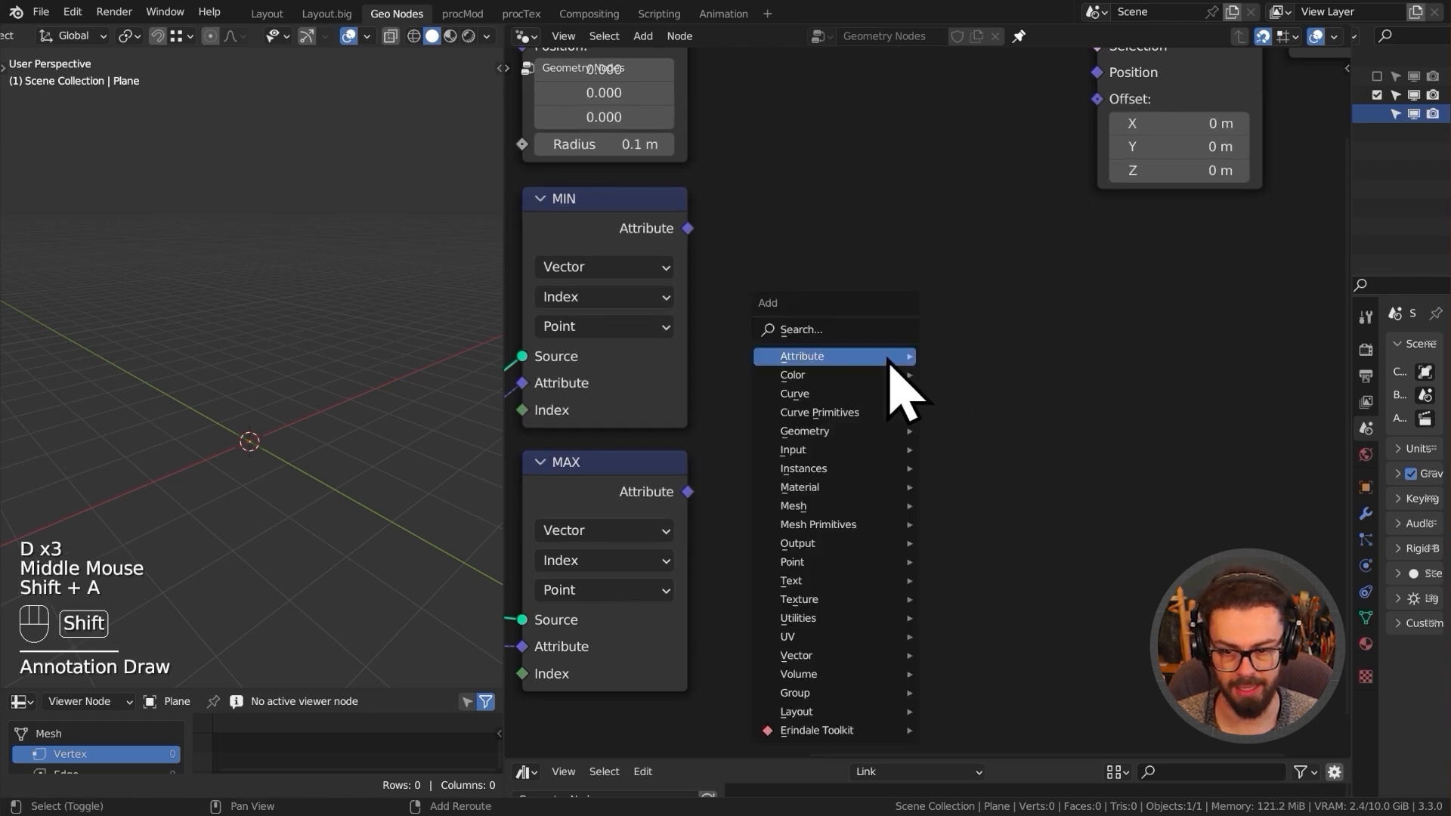
{"action": "mouse_move", "coordinate": [844, 655]}
{"action": "left_click", "coordinate": [1012, 706]}
{"action": "left_click", "coordinate": [854, 344]}
{"action": "left_click", "coordinate": [857, 362]}
{"action": "left_click", "coordinate": [863, 416]}
{"action": "left_click_drag", "start_coordinate": [687, 491], "coordinate": [689, 249]}
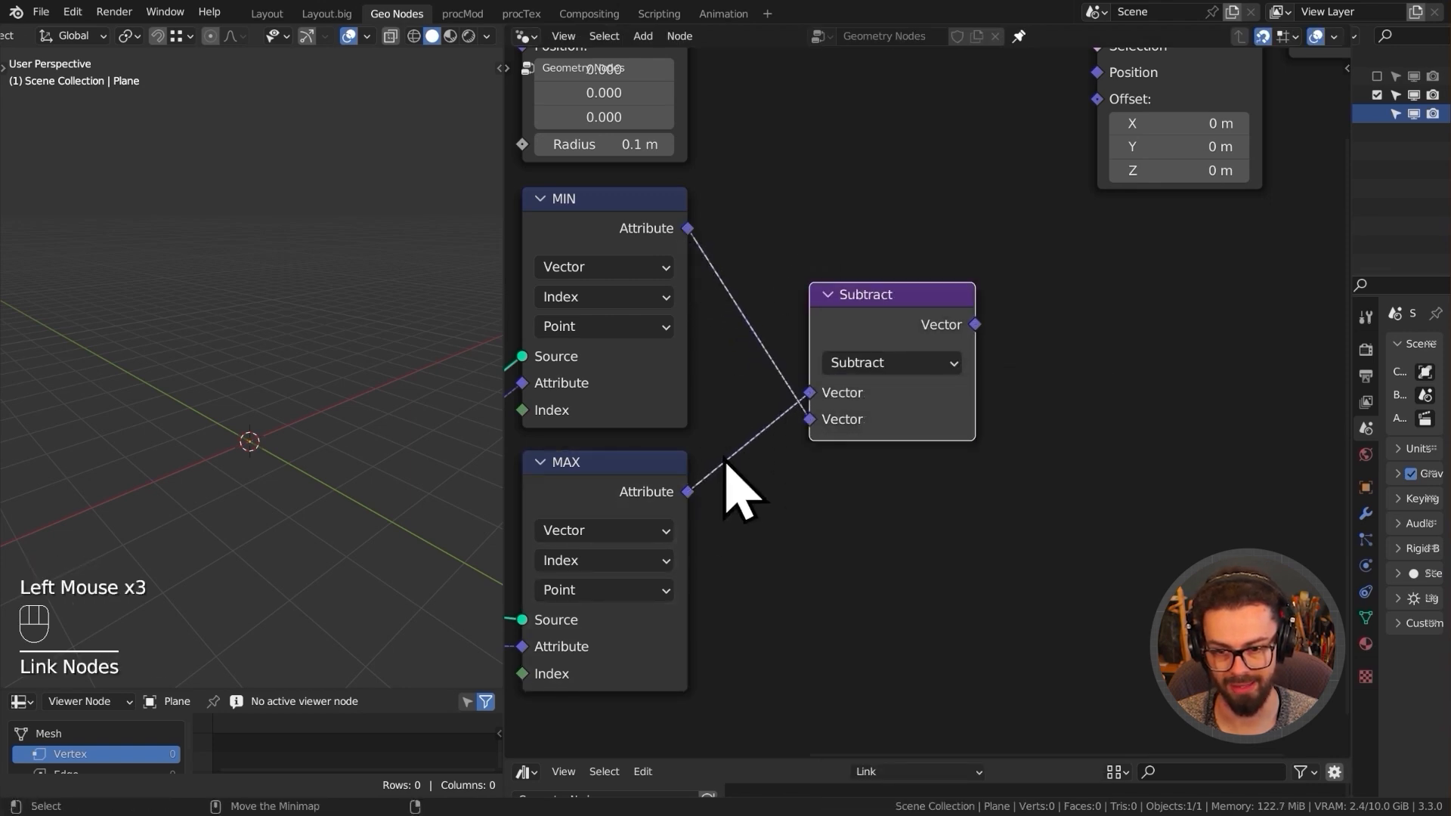
- Move the Points and Set Position nodes further along to make room after the Subtract node
{"action": "middle_click_drag", "start_coordinate": [803, 189], "coordinate": [940, 181]}
{"action": "scroll", "coordinate": [831, 363], "scroll_direction": "down", "scroll_amount": 2}
{"action": "middle_click_drag", "start_coordinate": [853, 393], "coordinate": [738, 576]}
{"action": "left_click_drag", "start_coordinate": [631, 94], "coordinate": [664, 259]}
{"action": "key", "text": "g"}
{"action": "middle_click", "coordinate": [922, 366]}
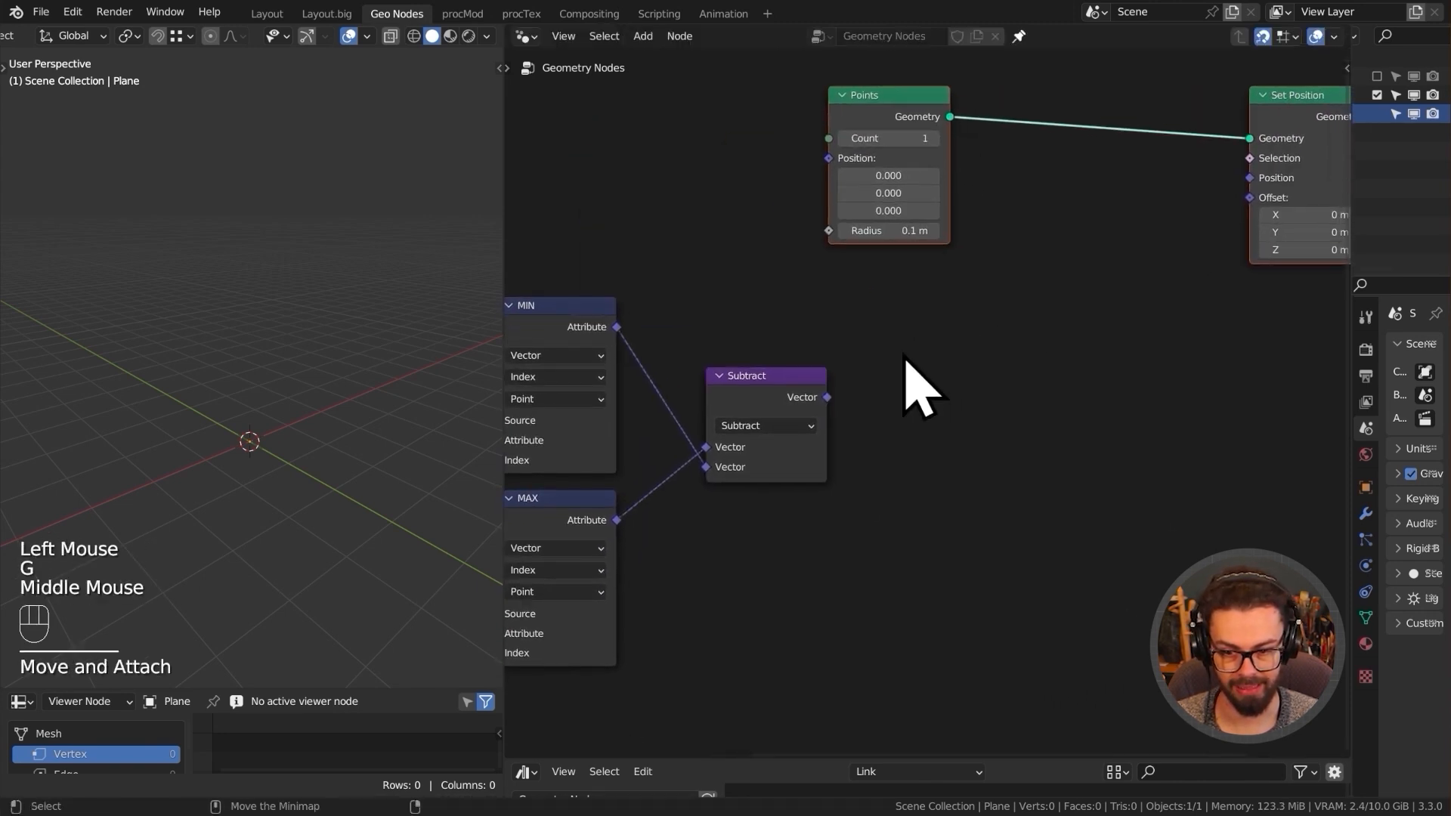
- Add an Accumulate Field node set to Vector and feed the Subtract result into its Value
{"action": "scroll", "coordinate": [922, 365], "scroll_direction": "up", "scroll_amount": 2}
{"action": "key", "text": "shift+a"}
{"action": "mouse_move", "coordinate": [861, 343]}
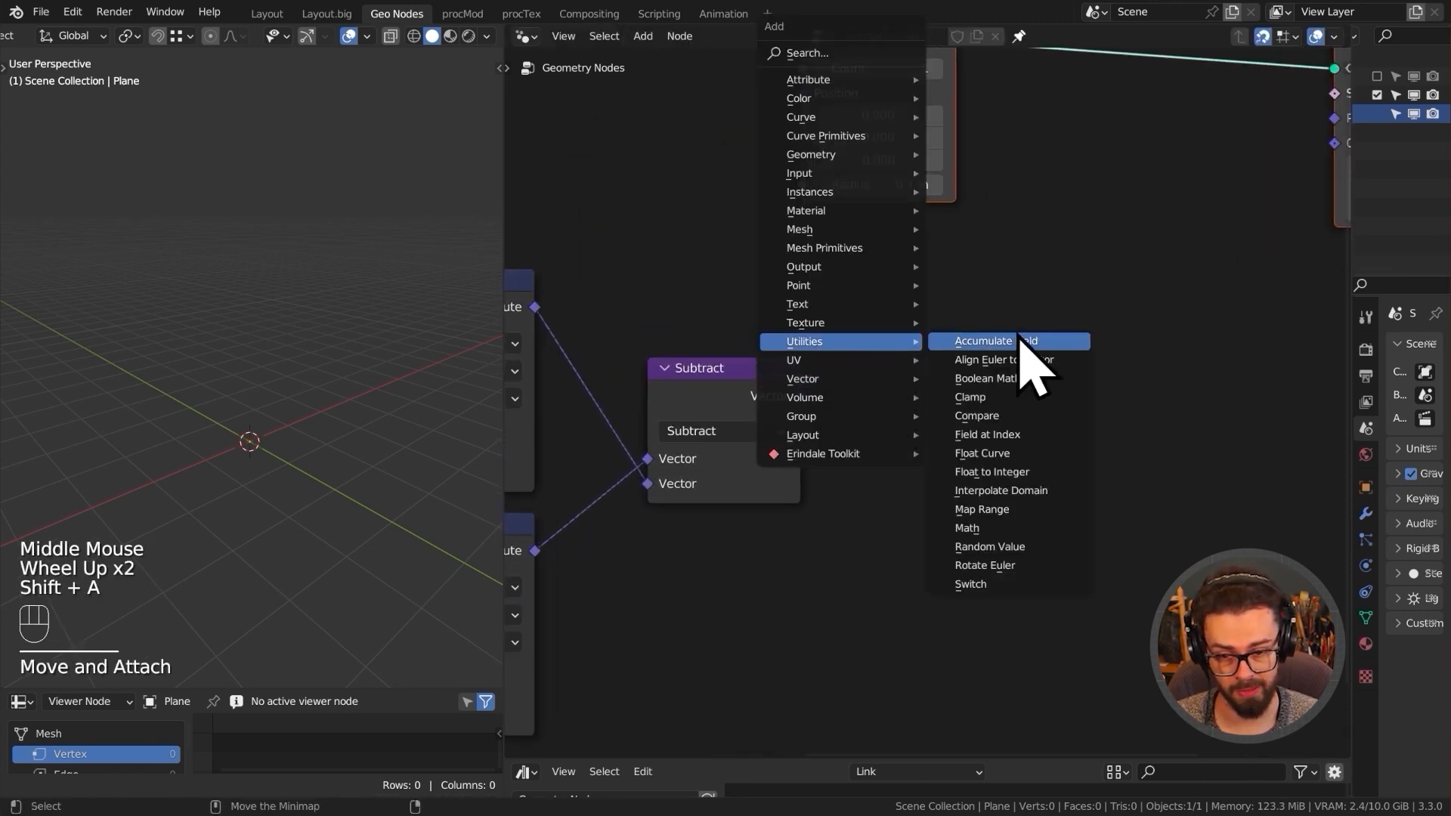
{"action": "left_click", "coordinate": [1016, 341]}
{"action": "left_click", "coordinate": [923, 335]}
{"action": "left_click", "coordinate": [990, 459]}
{"action": "left_click", "coordinate": [989, 535]}
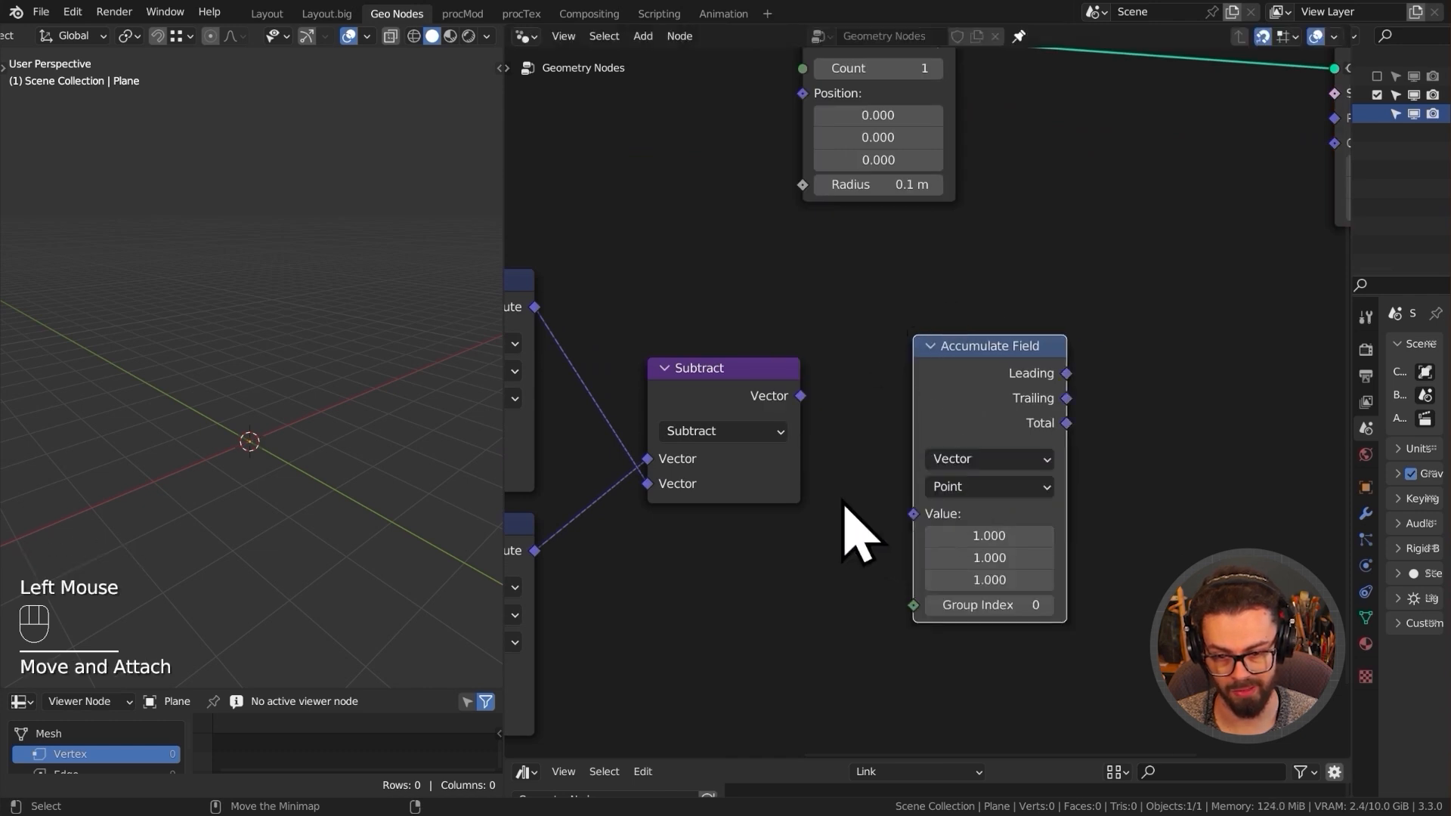
{"action": "scroll", "coordinate": [824, 446], "scroll_direction": "up", "scroll_amount": 1}
{"action": "left_click_drag", "start_coordinate": [779, 394], "coordinate": [910, 533]}
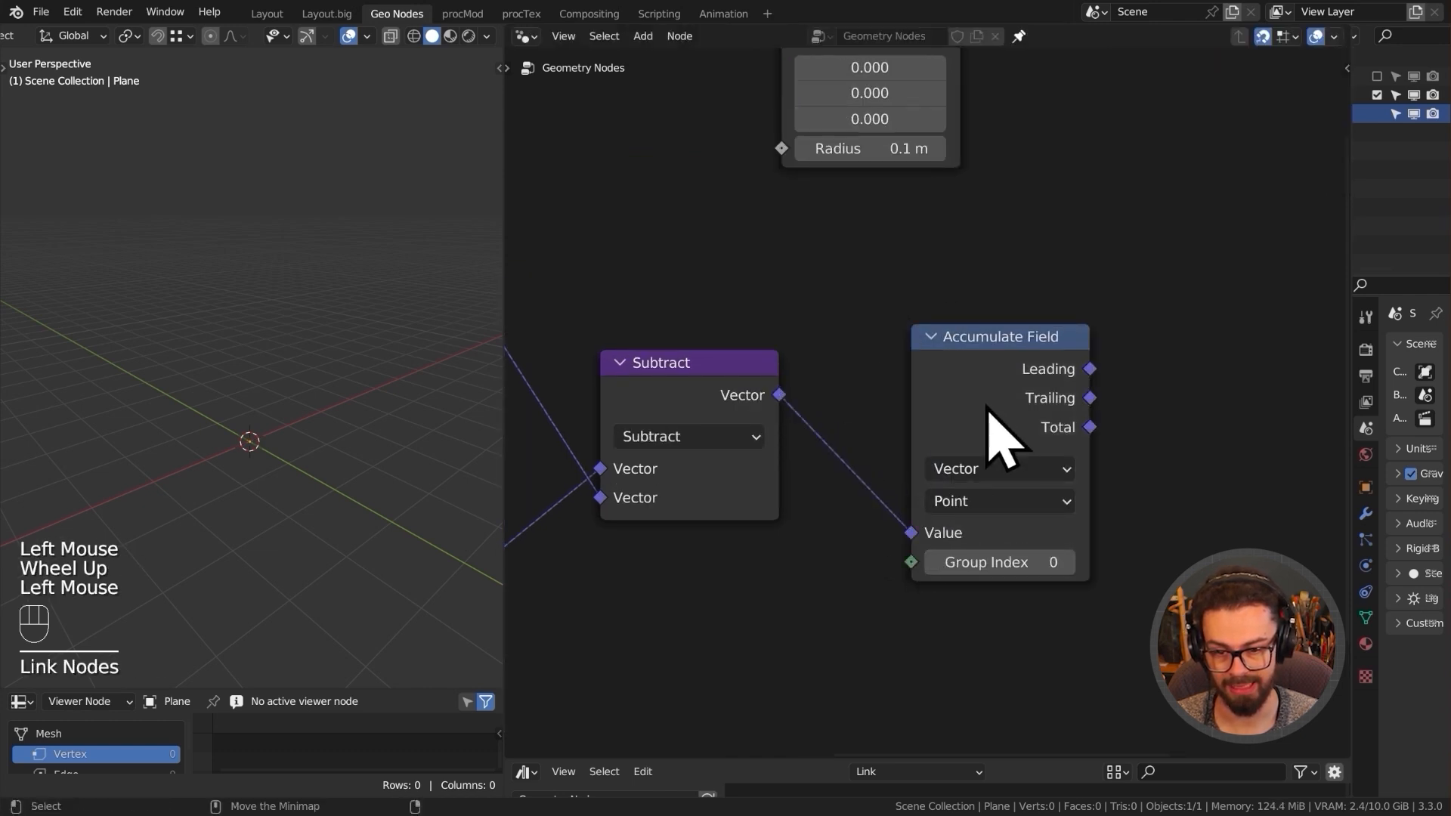
{"action": "left_click_drag", "start_coordinate": [982, 386], "coordinate": [974, 335]}
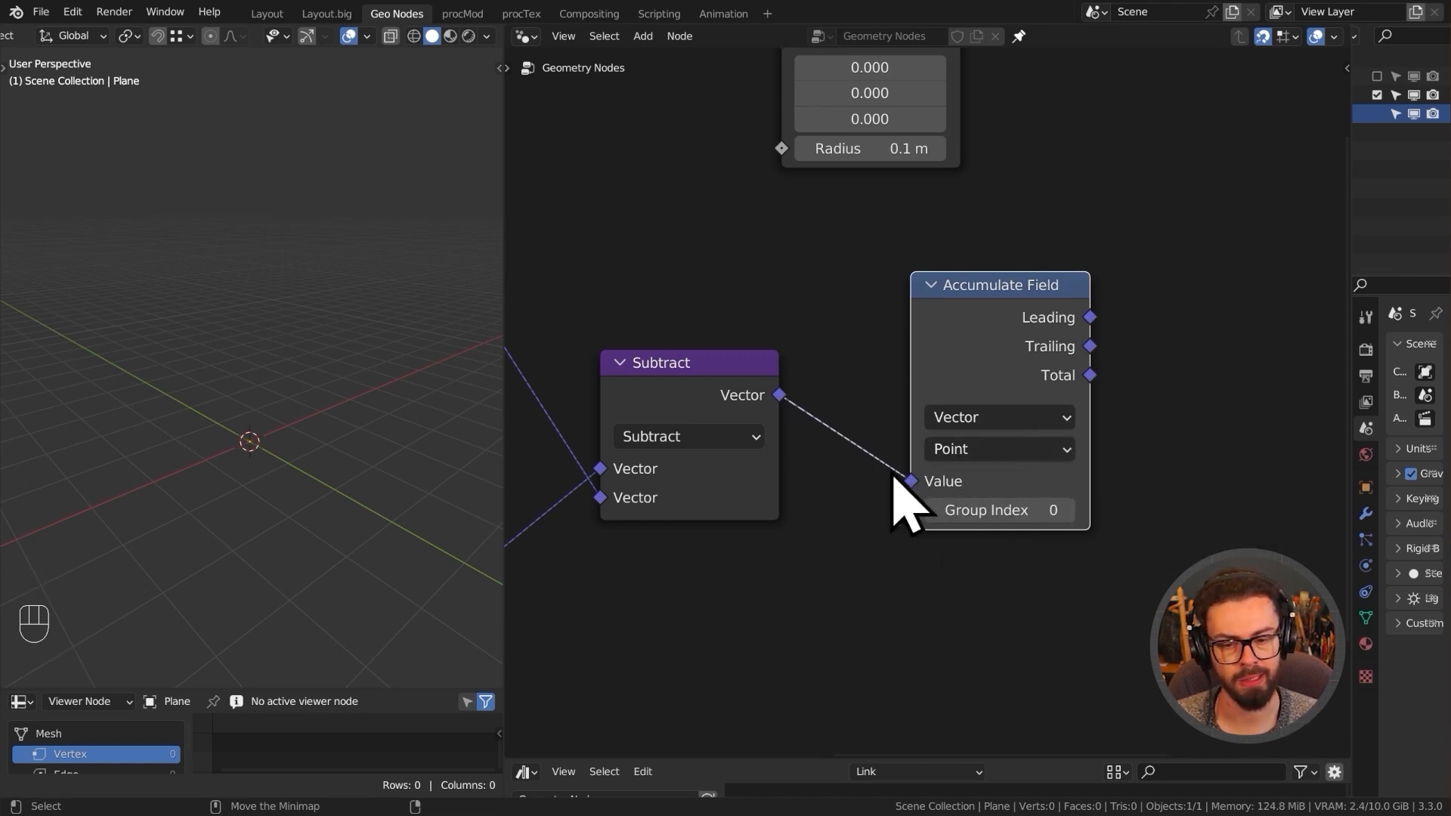
- Reposition the Accumulate Field node closer to the Subtract node
{"action": "middle_click_drag", "start_coordinate": [914, 479], "coordinate": [925, 456]}
{"action": "middle_click_drag", "start_coordinate": [790, 400], "coordinate": [1043, 405]}
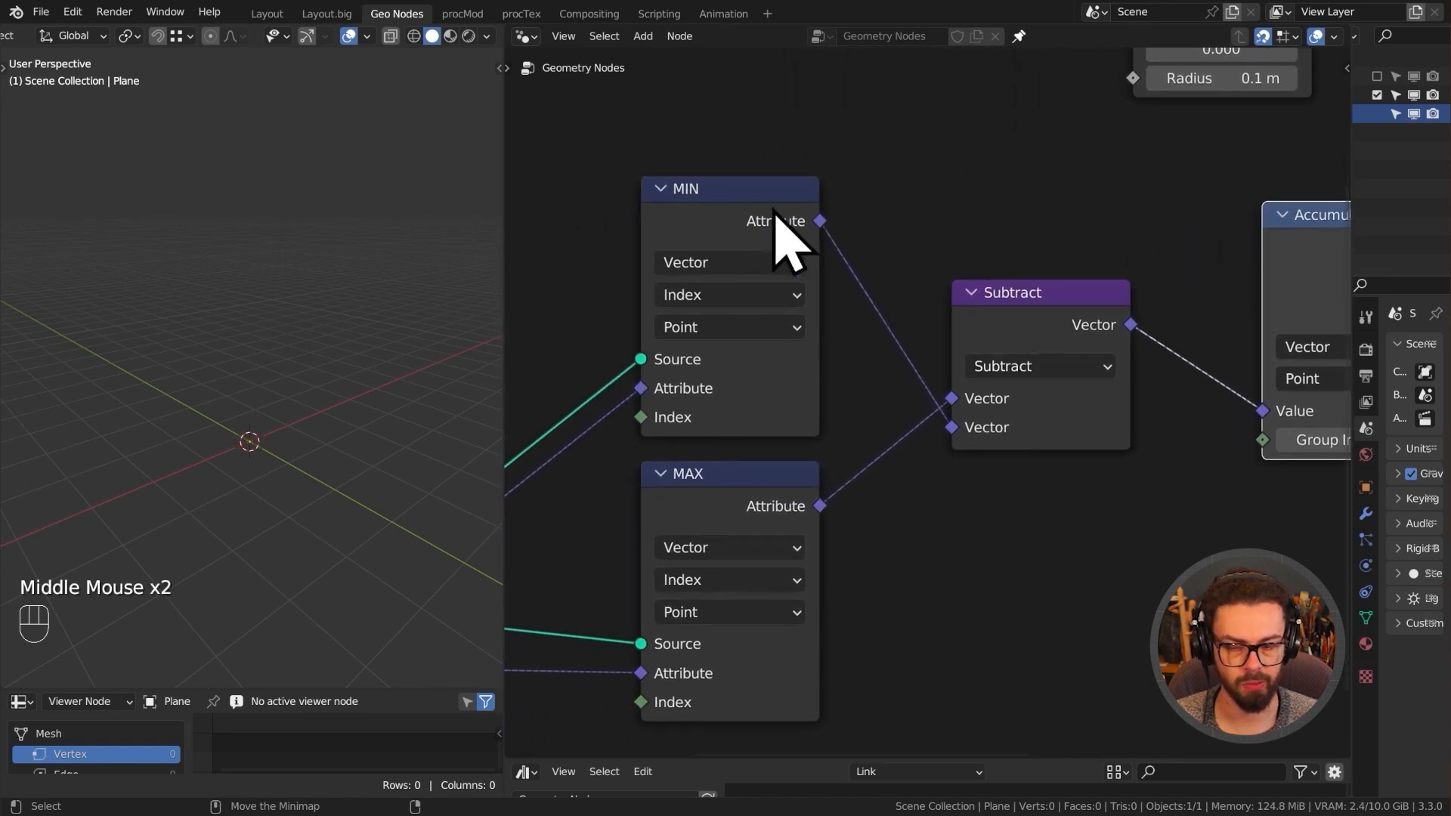
{"action": "middle_click_drag", "start_coordinate": [939, 502], "coordinate": [843, 430]}
{"action": "middle_click_drag", "start_coordinate": [1068, 436], "coordinate": [965, 453]}
{"action": "left_click_drag", "start_coordinate": [1131, 219], "coordinate": [1085, 235]}
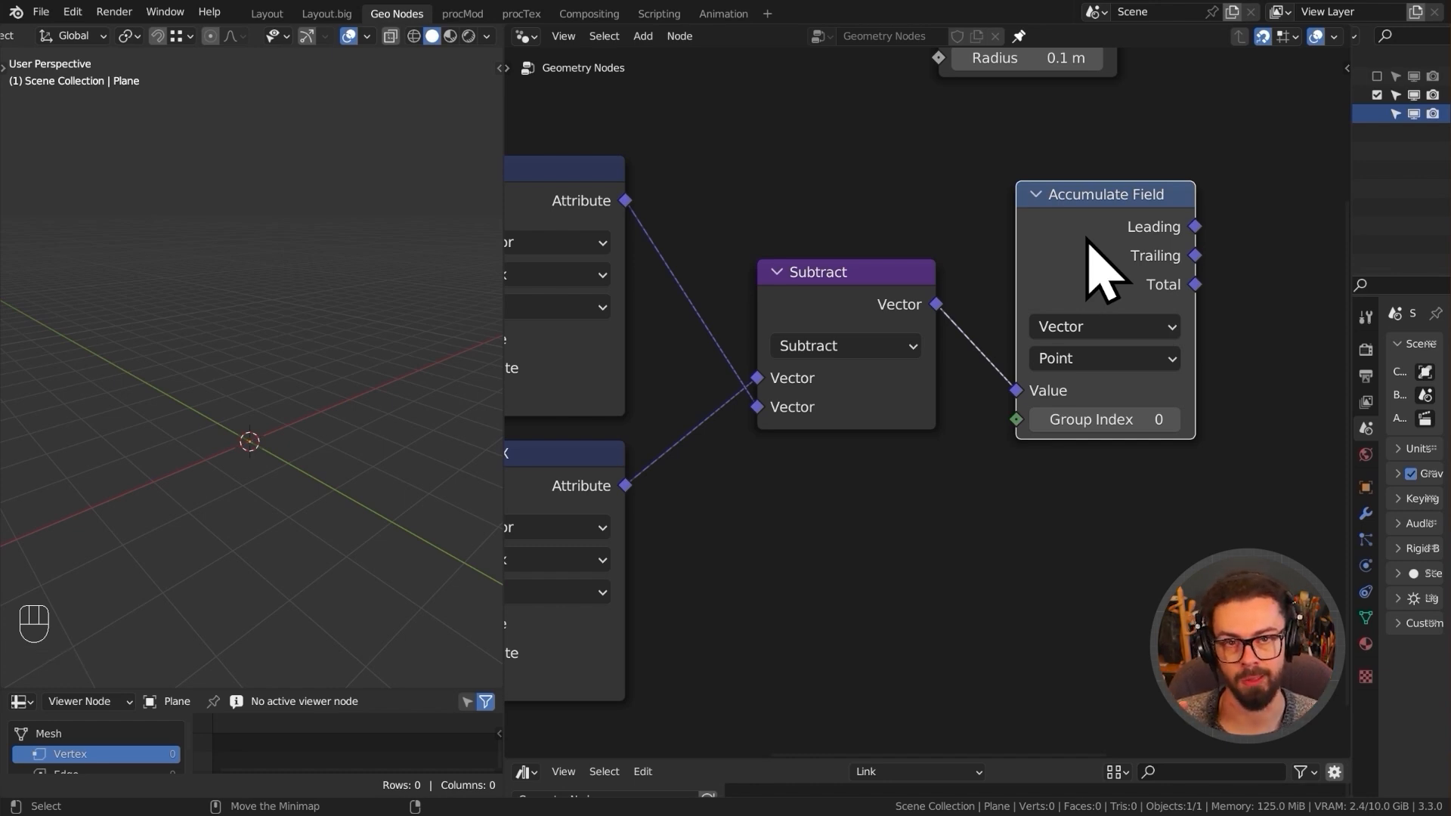
- Add a Mix color node and connect Accumulate Field's Leading to Color1 and Trailing to Color2
{"action": "middle_click_drag", "start_coordinate": [1086, 235], "coordinate": [1011, 382]}
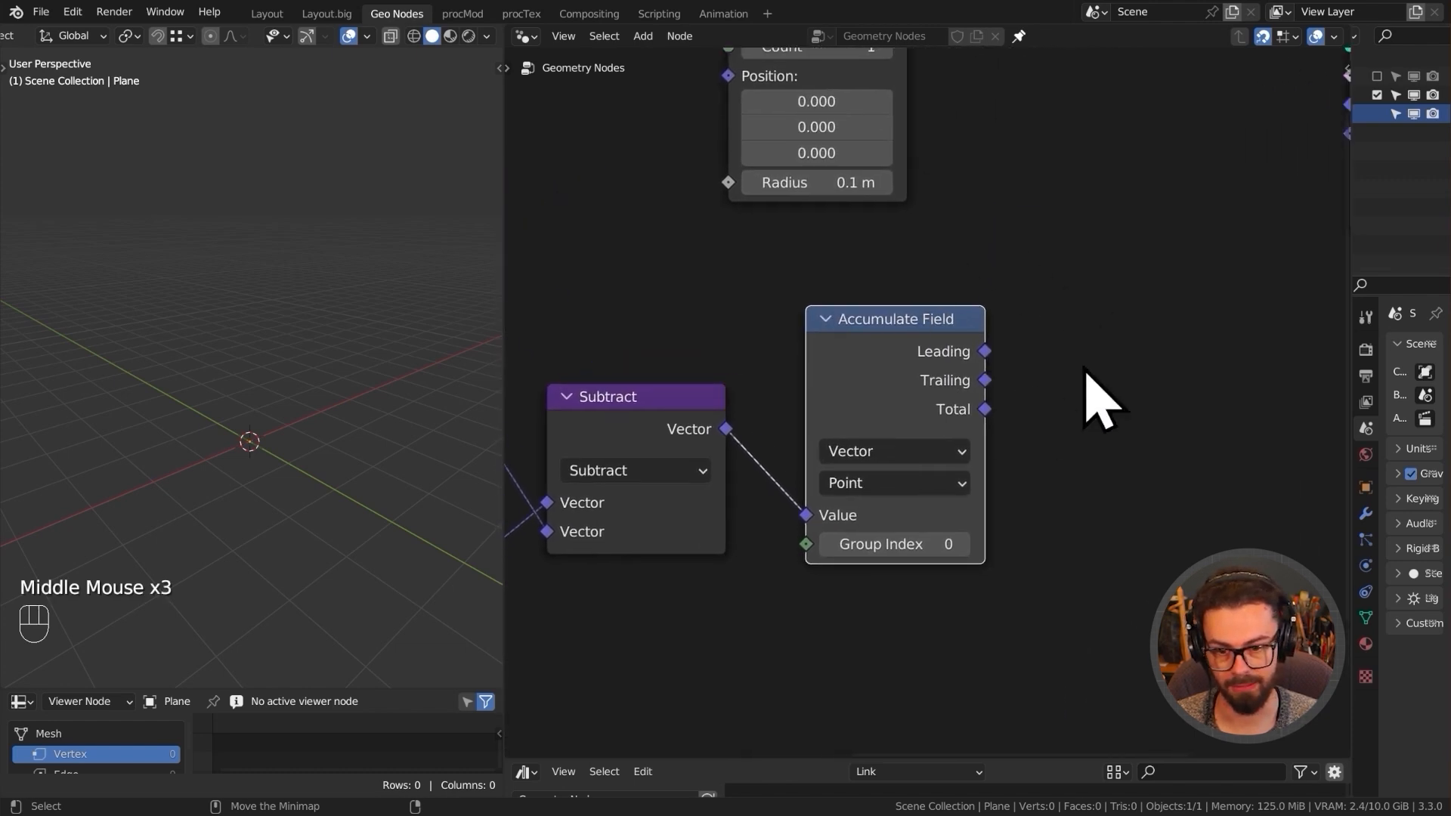
{"action": "middle_click_drag", "start_coordinate": [1075, 430], "coordinate": [983, 462]}
{"action": "key", "text": "shift+a"}
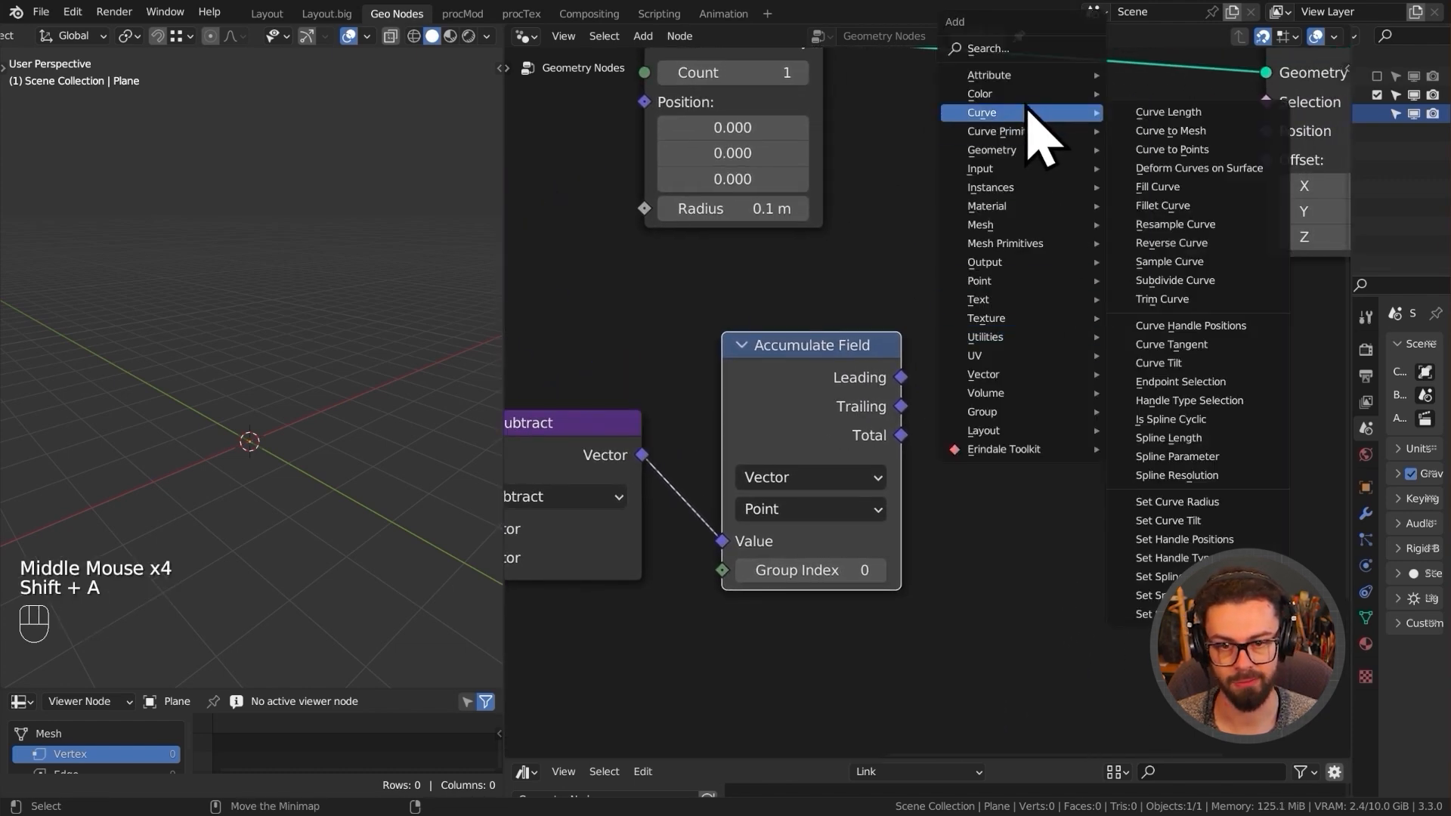
{"action": "mouse_move", "coordinate": [1053, 98]}
{"action": "left_click", "coordinate": [1148, 130]}
{"action": "left_click", "coordinate": [1025, 266]}
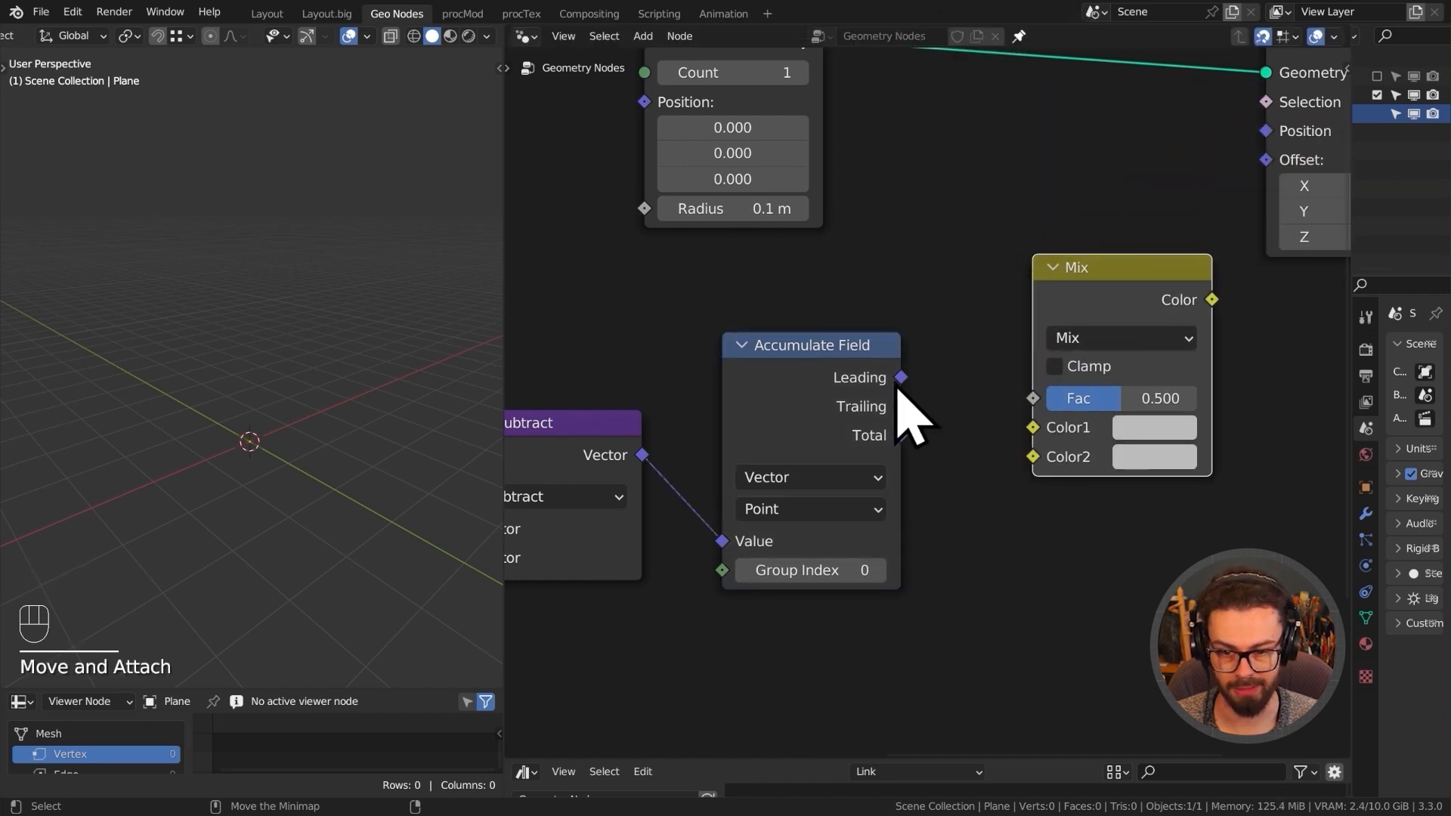
{"action": "left_click_drag", "start_coordinate": [899, 379], "coordinate": [1032, 429]}
{"action": "left_click_drag", "start_coordinate": [899, 408], "coordinate": [1061, 476]}
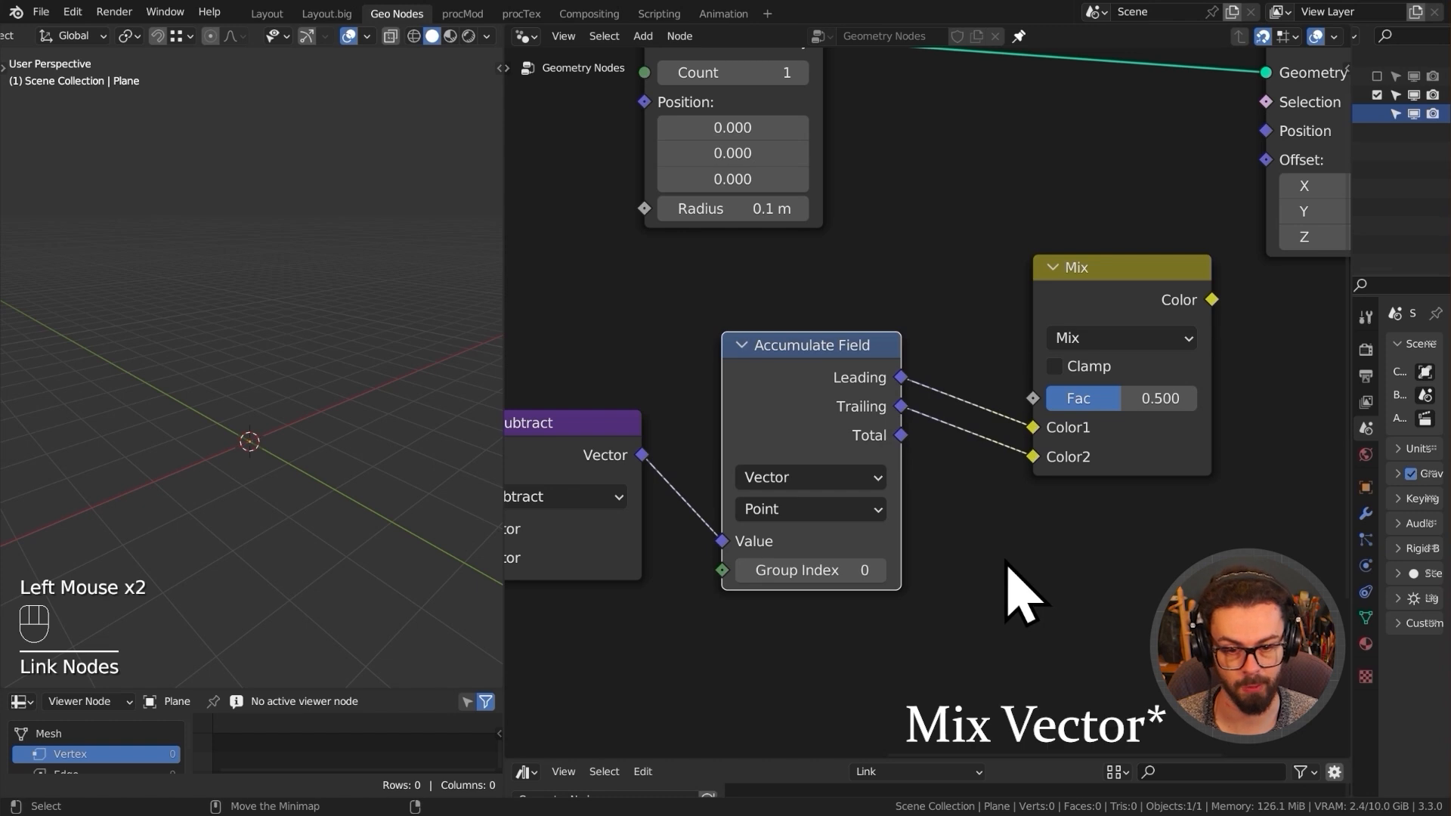
- Place the Mix node close to Accumulate Field and shift the Points and Set Position nodes further along
{"action": "middle_click_drag", "start_coordinate": [1024, 597], "coordinate": [942, 608]}
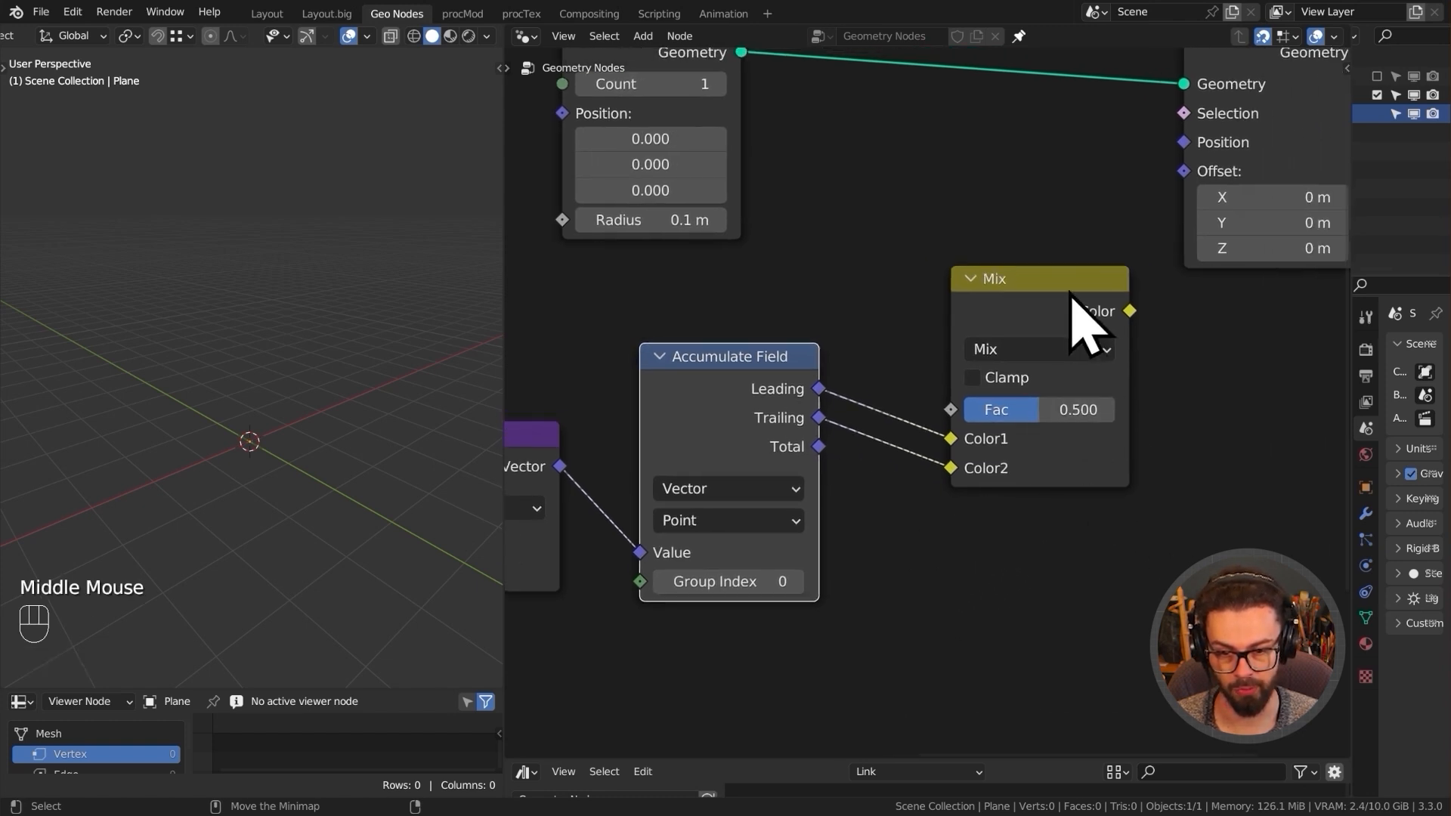
{"action": "left_click_drag", "start_coordinate": [1075, 299], "coordinate": [1023, 290]}
{"action": "middle_click_drag", "start_coordinate": [1024, 290], "coordinate": [894, 401]}
{"action": "scroll", "coordinate": [901, 371], "scroll_direction": "down", "scroll_amount": 3}
{"action": "left_click_drag", "start_coordinate": [560, 172], "coordinate": [1209, 300]}
{"action": "key", "text": "g"}
{"action": "left_click", "coordinate": [984, 300]}
- Split the Mix color with Separate XYZ and route its Y through a Combine XYZ node's X into Set Position's Offset
{"action": "left_click_drag", "start_coordinate": [763, 357], "coordinate": [889, 352]}
{"action": "type", "text": "se"}
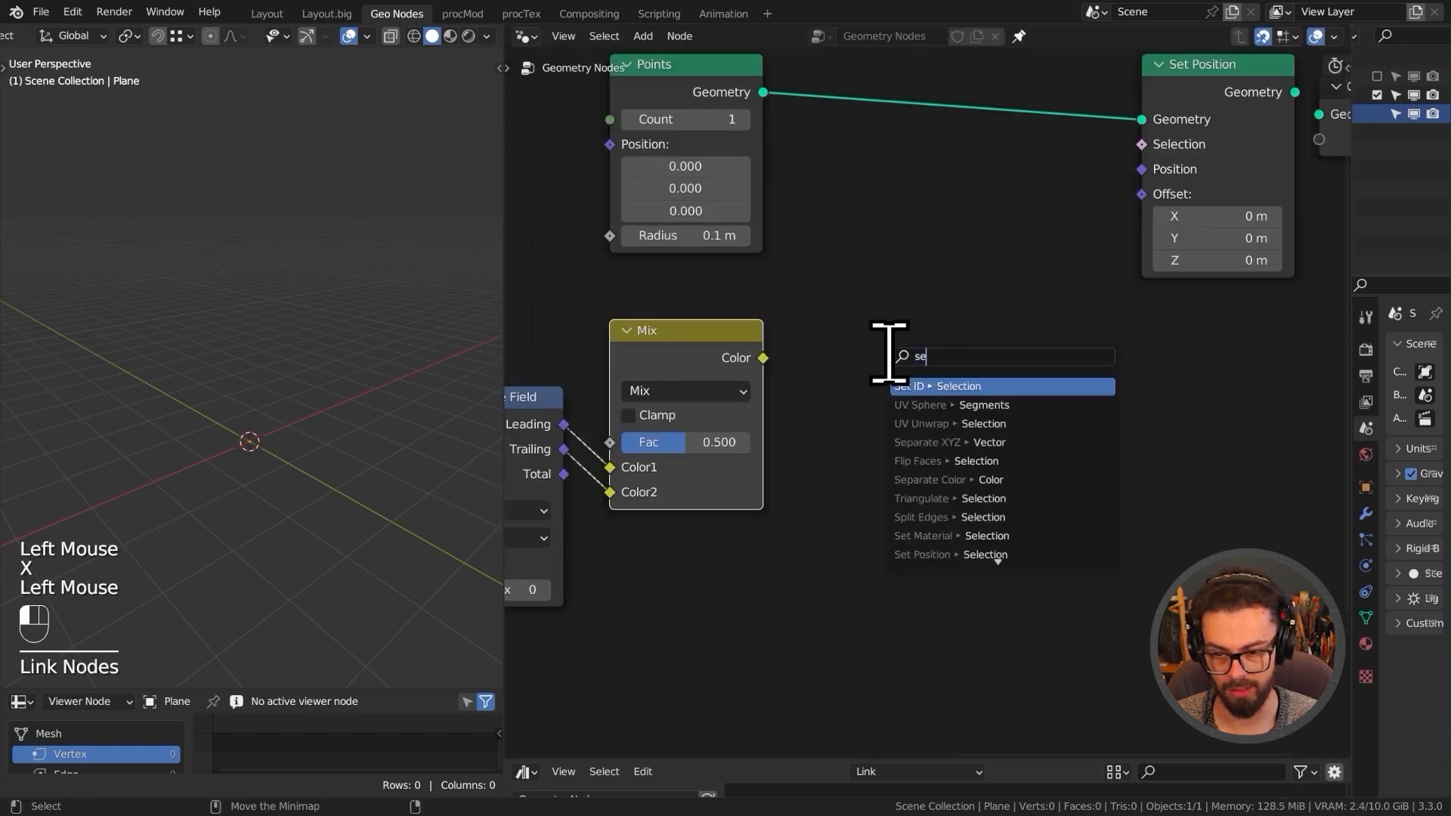
{"action": "type", "text": "p"}
{"action": "key", "text": "Return"}
{"action": "left_click", "coordinate": [811, 349]}
{"action": "middle_click_drag", "start_coordinate": [878, 365], "coordinate": [768, 369]}
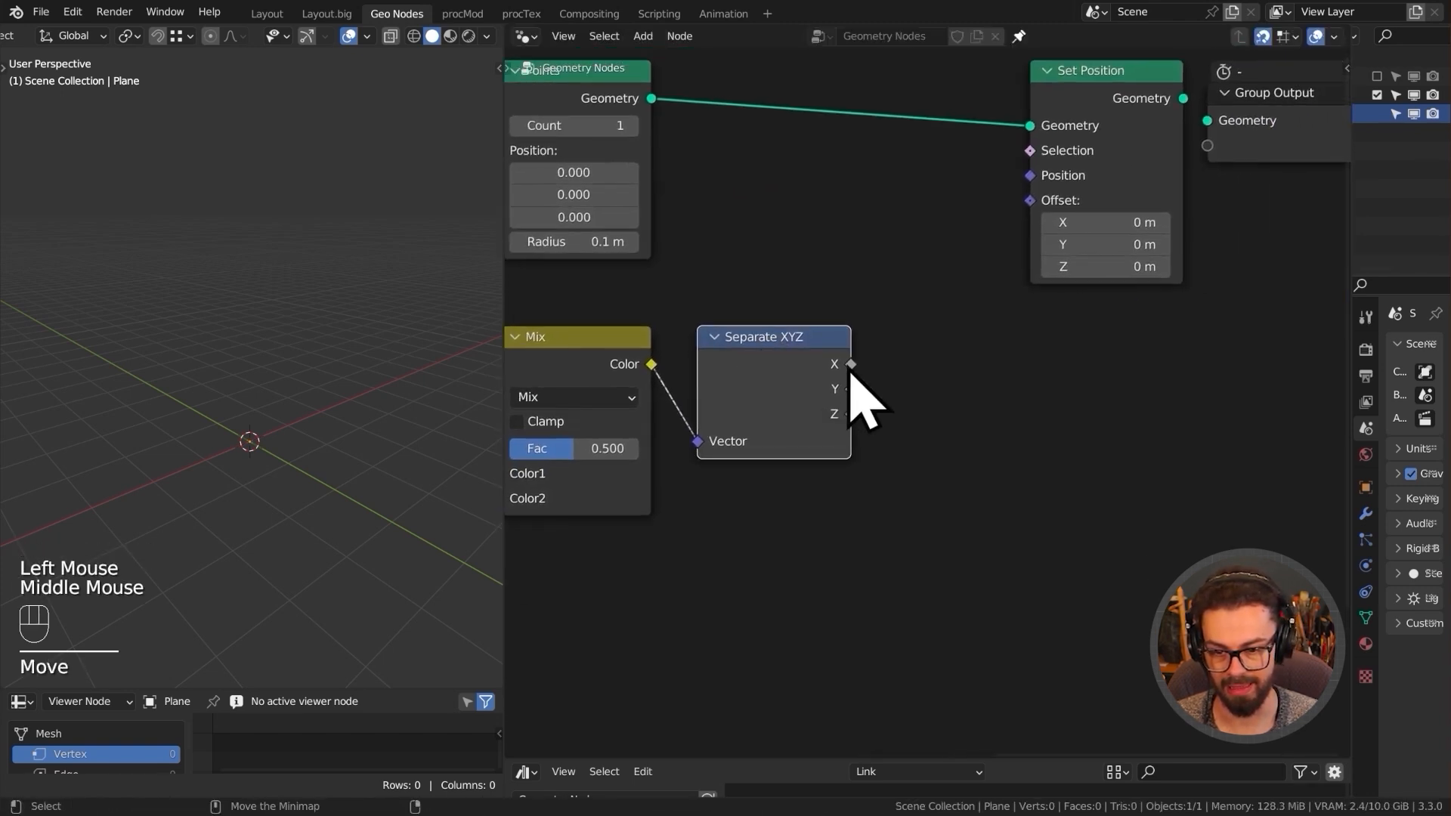
{"action": "left_click_drag", "start_coordinate": [850, 388], "coordinate": [1013, 410]}
{"action": "key", "text": "Return"}
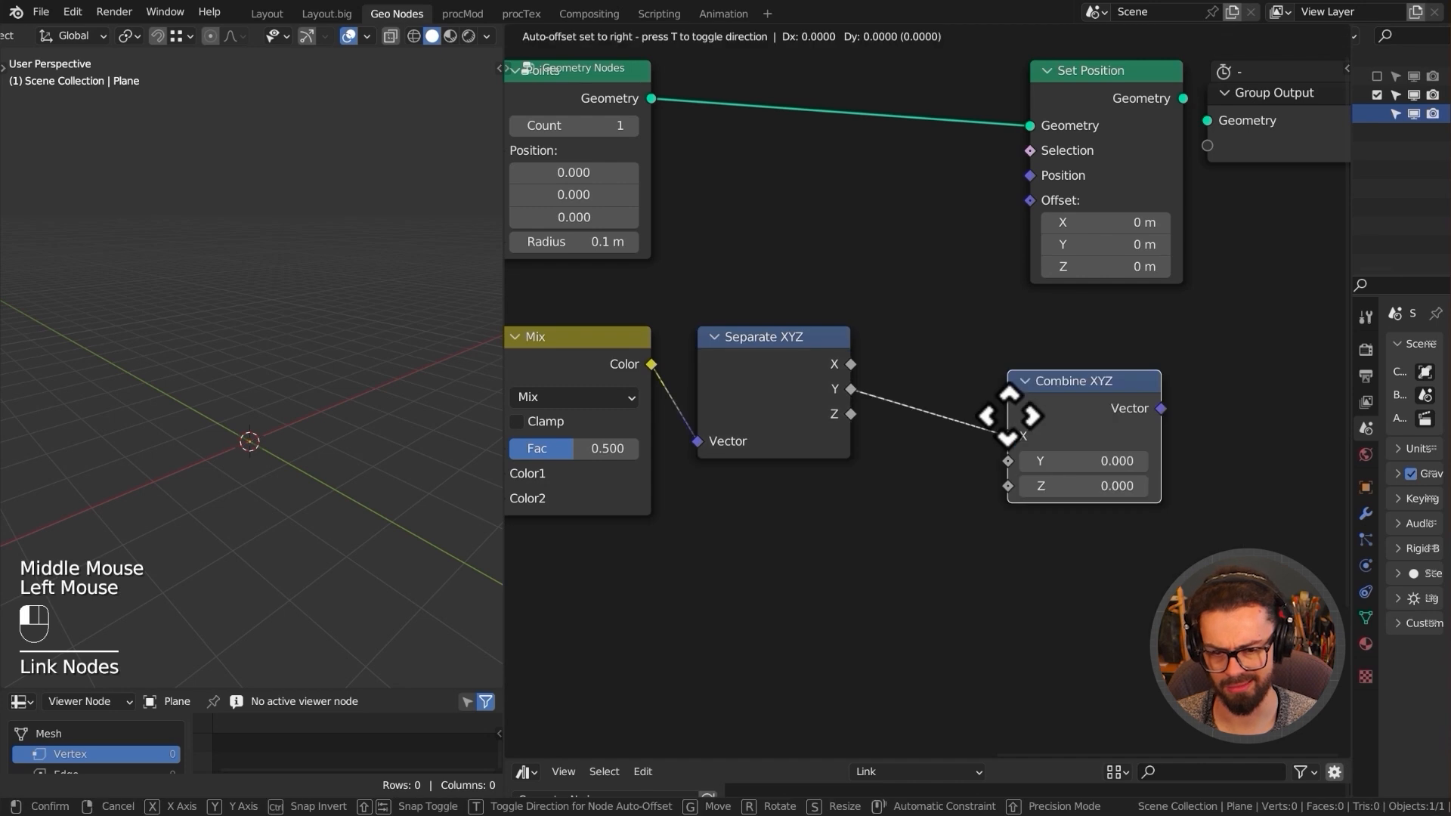
{"action": "left_click", "coordinate": [943, 370]}
{"action": "left_click_drag", "start_coordinate": [1094, 364], "coordinate": [1029, 200]}
- Set the Points count to 5 and connect Set Position to the Group Output
{"action": "middle_click_drag", "start_coordinate": [350, 350], "coordinate": [388, 350]}
{"action": "left_click_drag", "start_coordinate": [615, 123], "coordinate": [658, 125]}
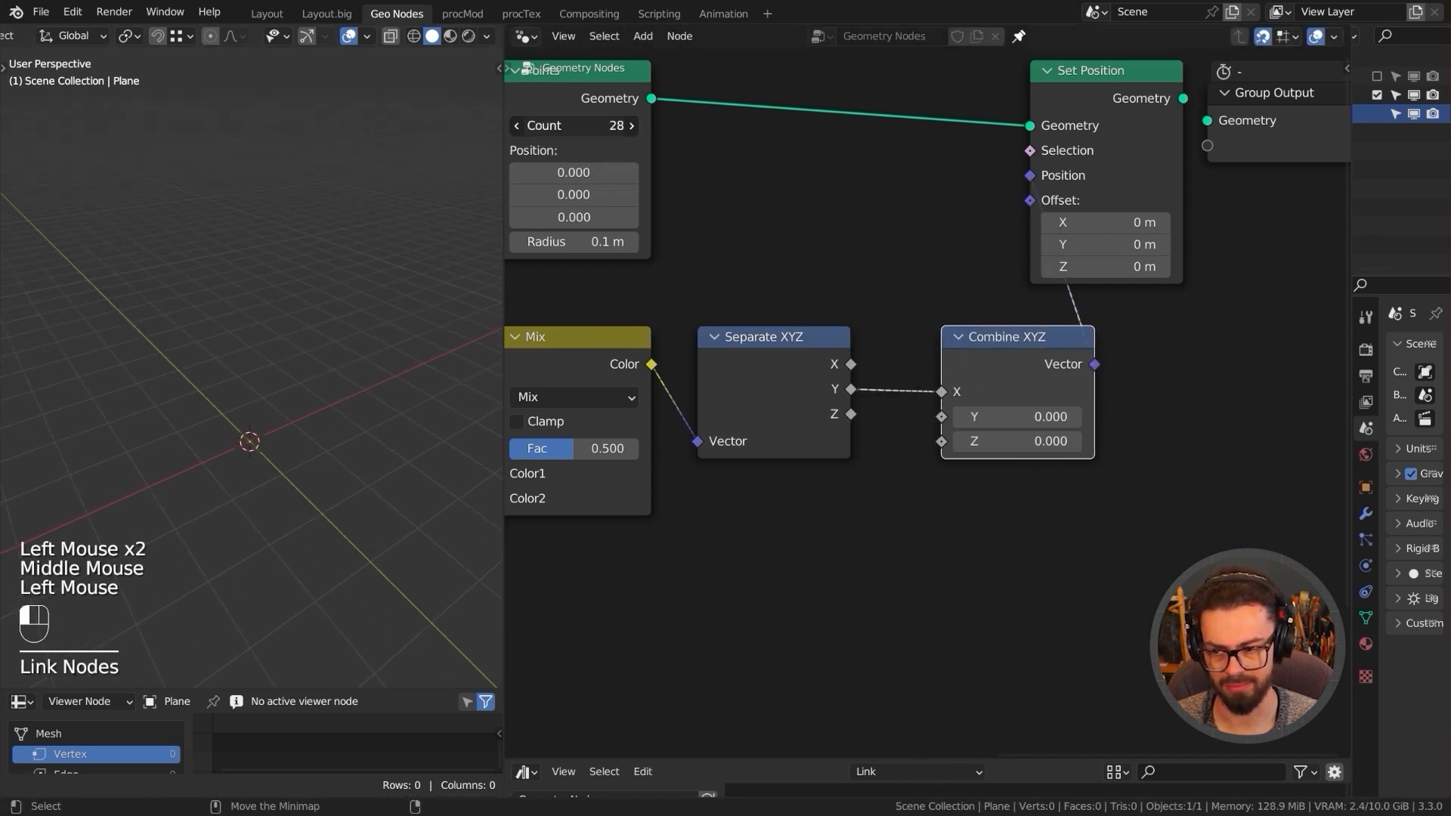
{"action": "left_click", "coordinate": [1090, 81], "text": "alt+shift"}
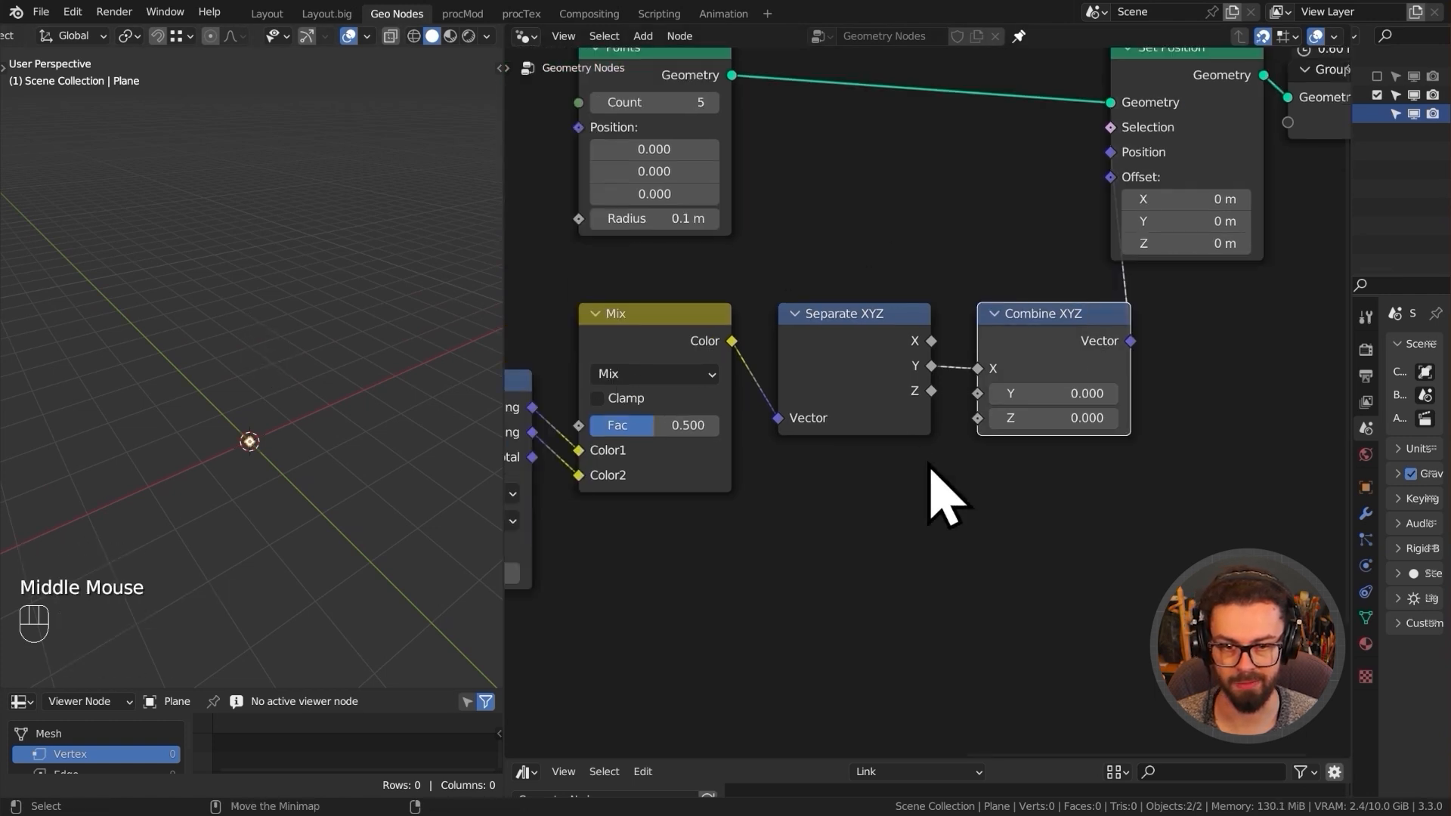
- Delete the Separate XYZ and Combine XYZ nodes
{"action": "middle_click_drag", "start_coordinate": [1085, 405], "coordinate": [1085, 413]}
{"action": "left_click_drag", "start_coordinate": [858, 509], "coordinate": [1027, 378]}
{"action": "key", "text": "x"}
- Add a Vector Math node set to Multiply and feed the Mix color into its first vector
{"action": "key", "text": "q"}
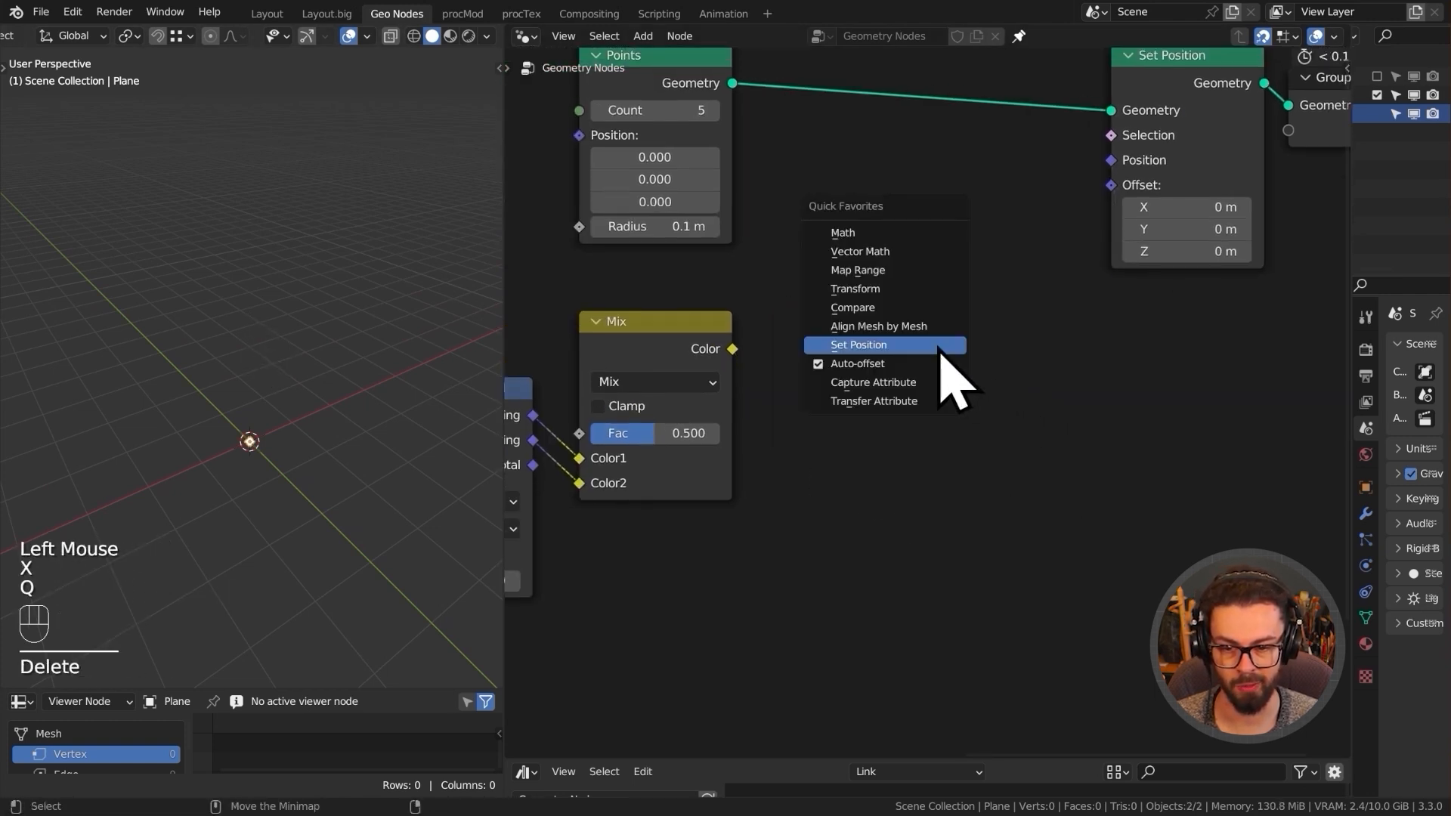
{"action": "left_click", "coordinate": [930, 290]}
{"action": "left_click", "coordinate": [869, 271]}
{"action": "left_click_drag", "start_coordinate": [732, 349], "coordinate": [868, 368]}
{"action": "left_click", "coordinate": [942, 340]}
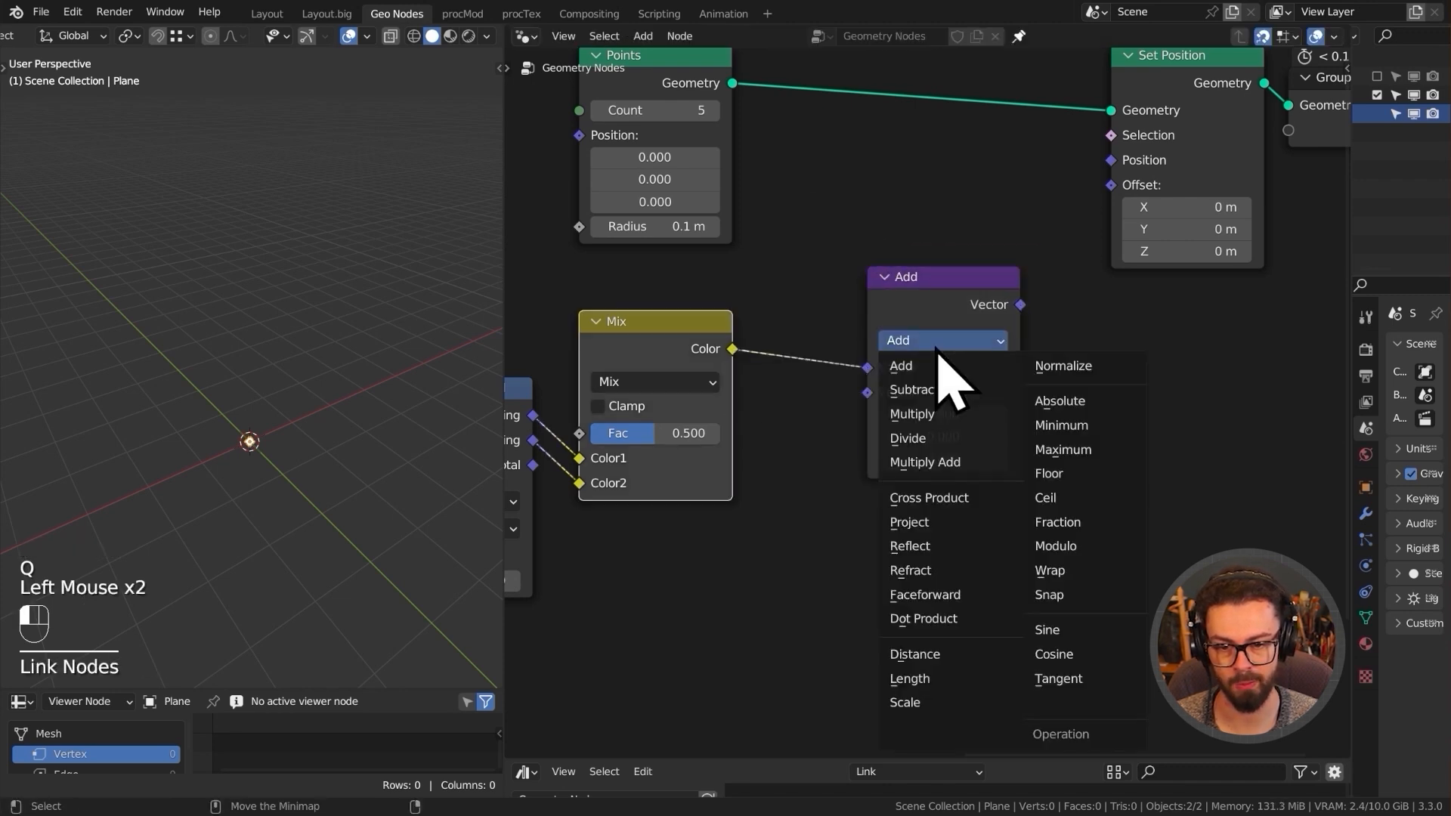
{"action": "left_click", "coordinate": [939, 420]}
- Set the Y component of the Multiply node's second vector to 1
{"action": "scroll", "coordinate": [809, 463], "scroll_direction": "up", "scroll_amount": 2}
{"action": "middle_click_drag", "start_coordinate": [809, 463], "coordinate": [868, 486]}
{"action": "scroll", "coordinate": [1020, 453], "scroll_direction": "up", "scroll_amount": 1}
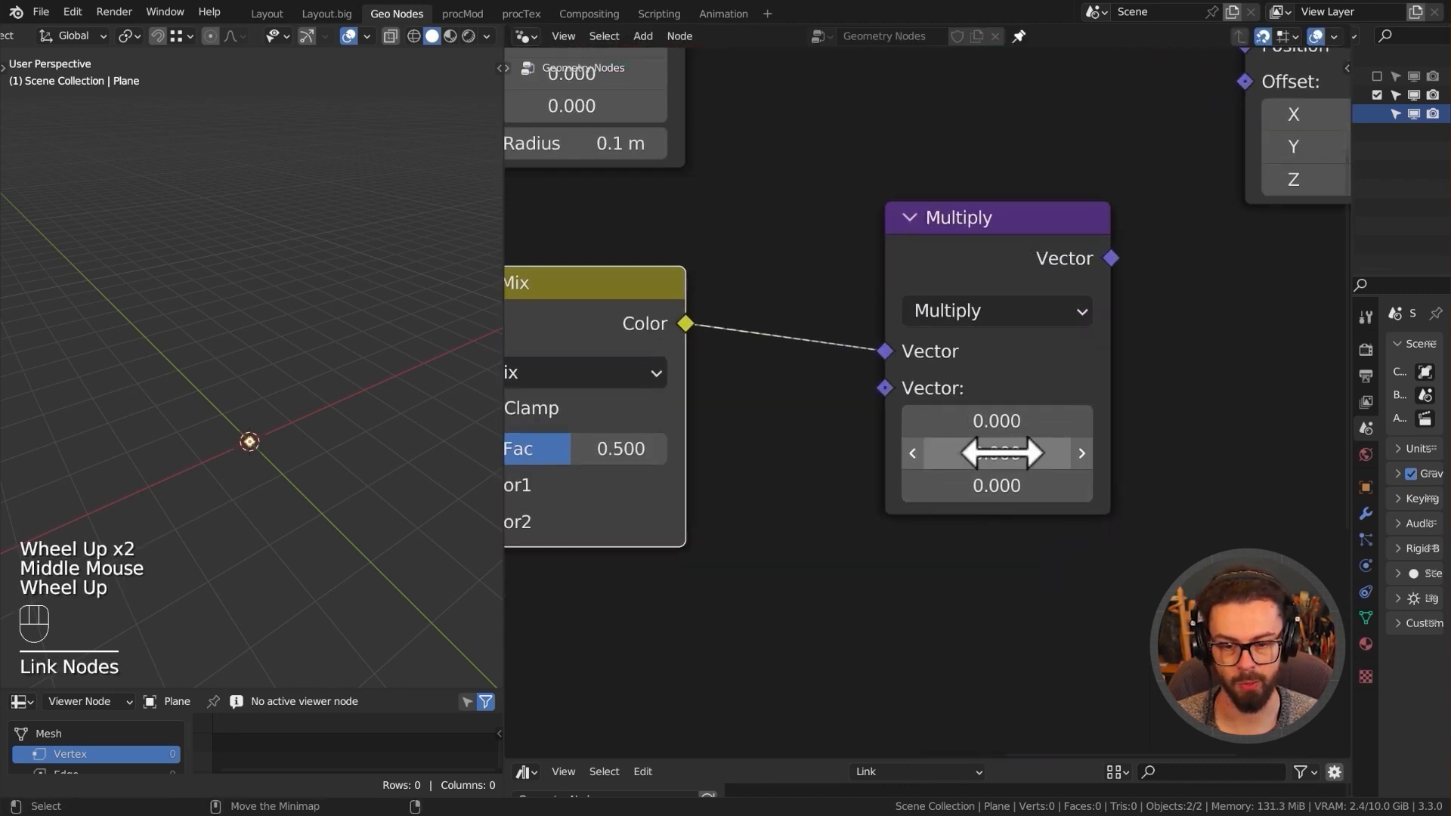
{"action": "middle_click_drag", "start_coordinate": [1103, 510], "coordinate": [1162, 476]}
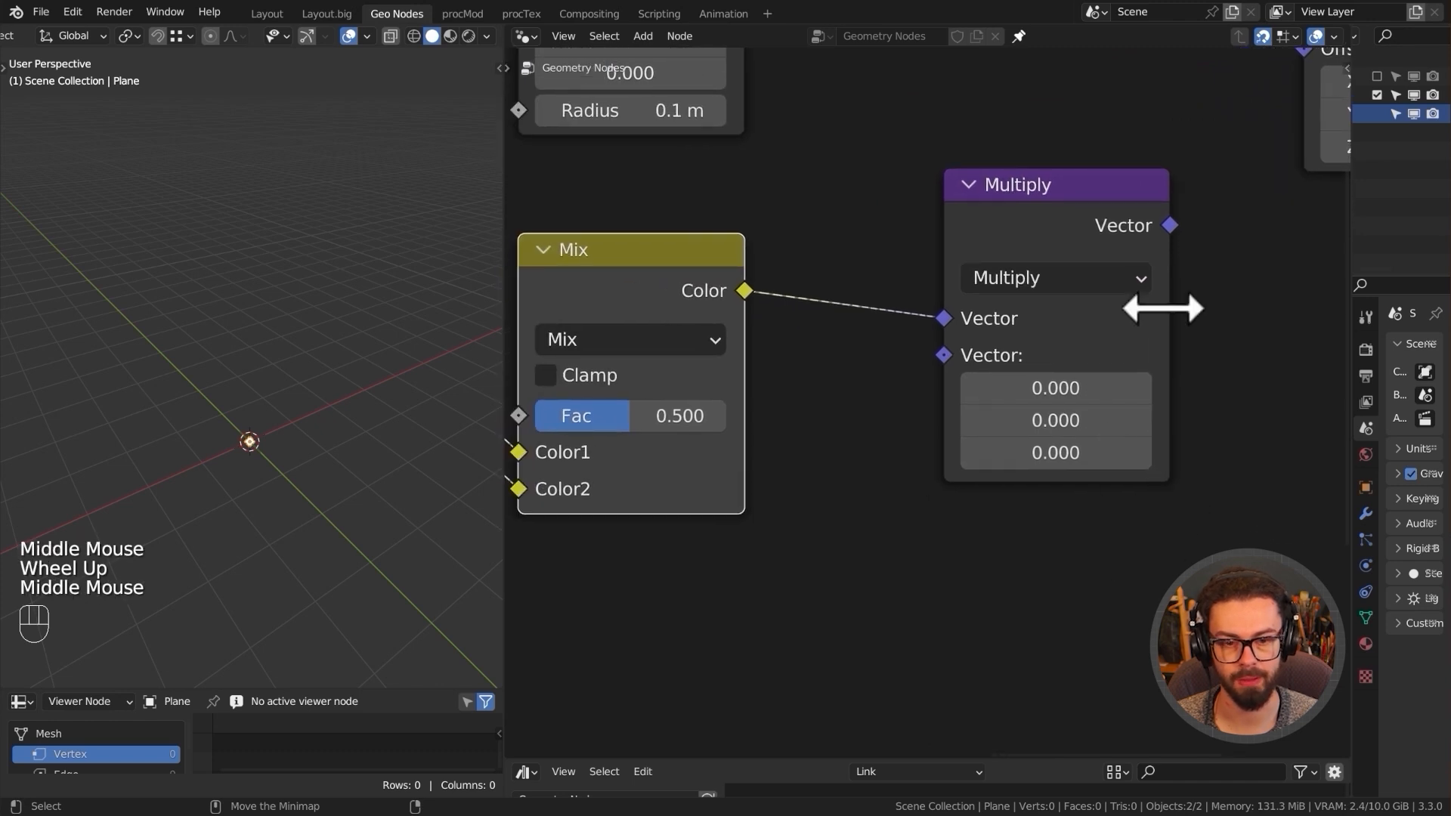
{"action": "left_click", "coordinate": [1016, 421]}
{"action": "type", "text": "1"}
{"action": "key", "text": "Return"}
- Connect the Multiply result to Set Position's Position and place the Multiply node beside Mix
{"action": "middle_click_drag", "start_coordinate": [1101, 186], "coordinate": [1074, 214]}
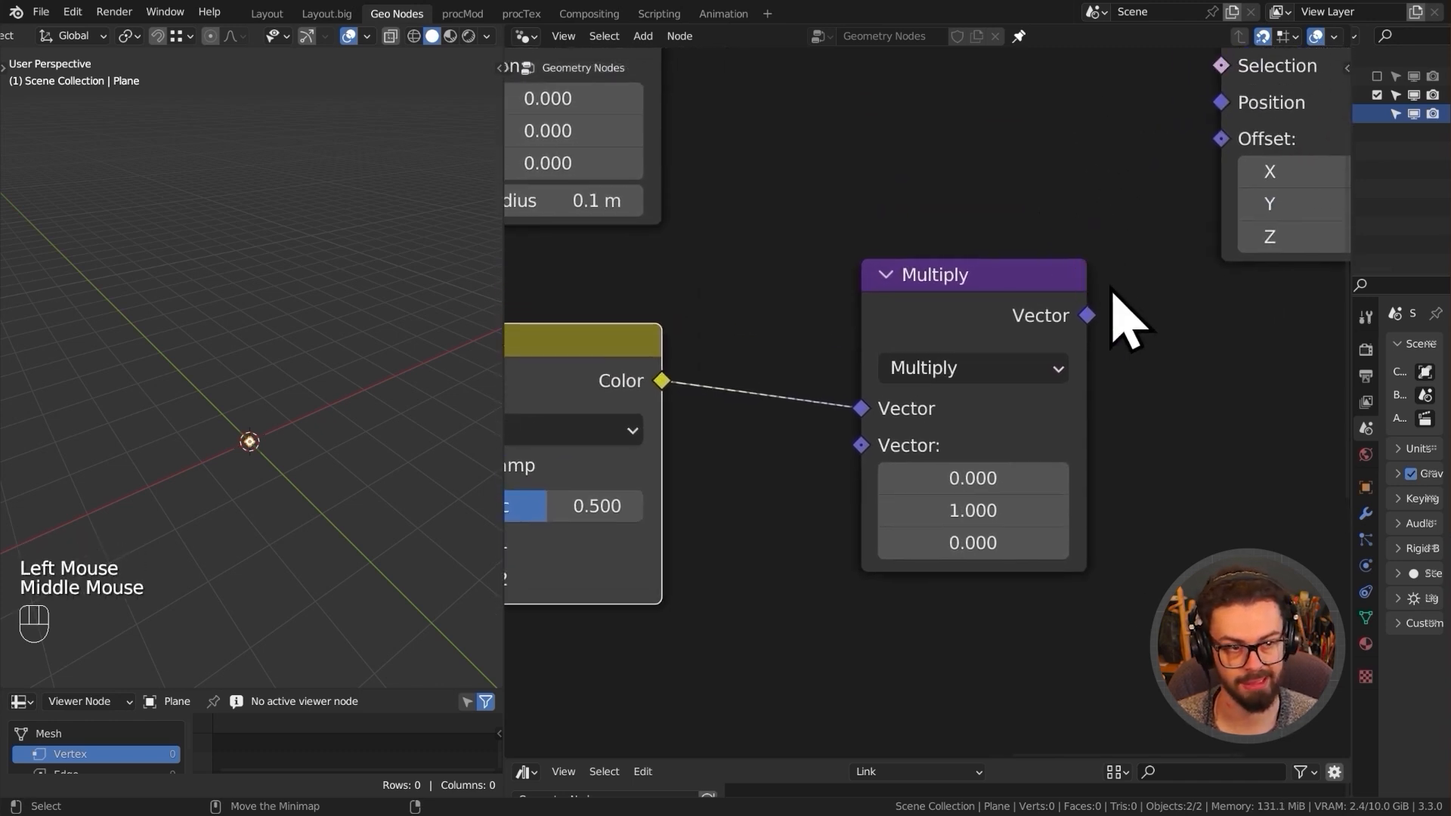
{"action": "left_click_drag", "start_coordinate": [1088, 315], "coordinate": [1192, 193]}
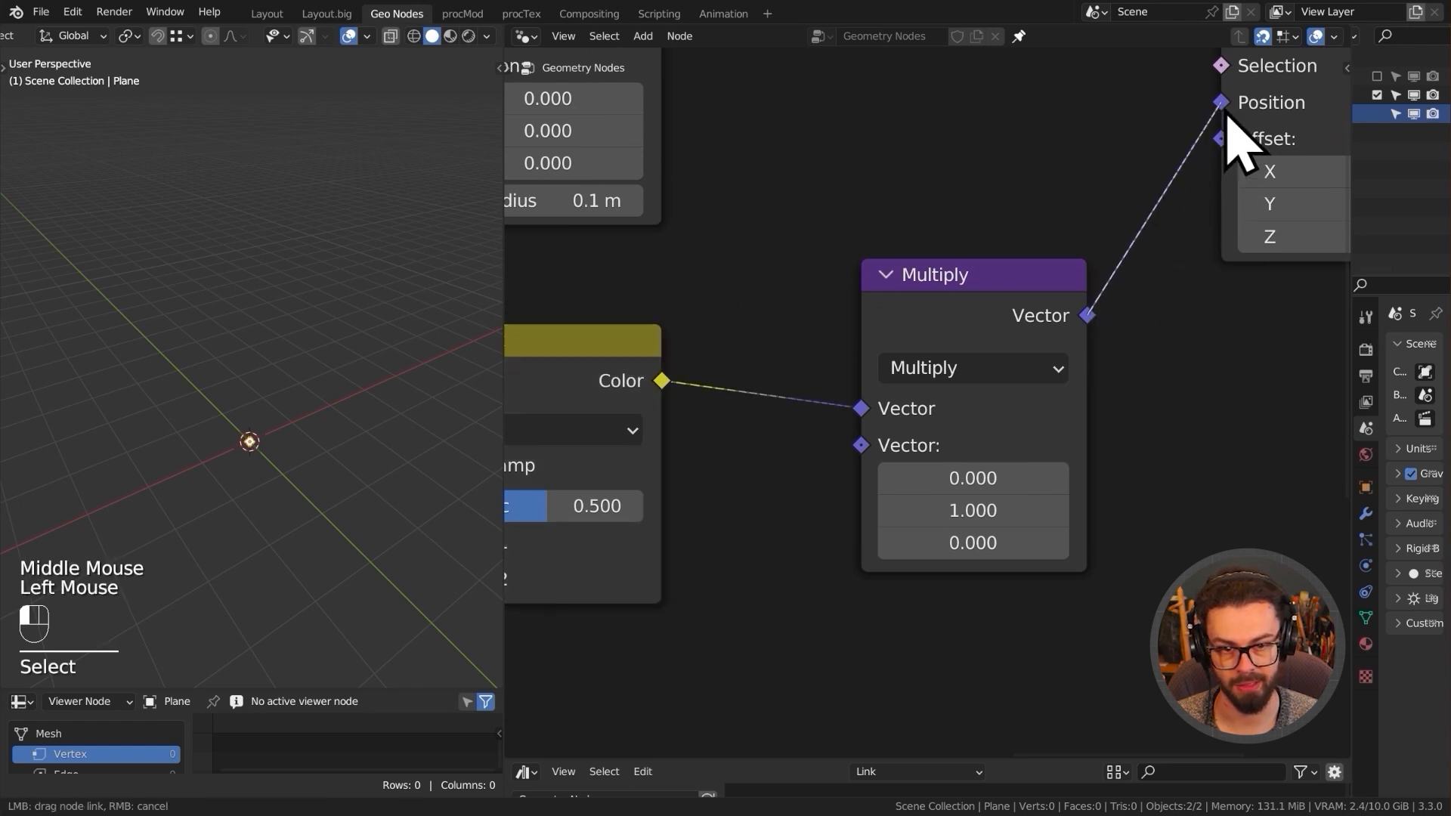
{"action": "left_click_drag", "start_coordinate": [1228, 113], "coordinate": [1223, 104]}
{"action": "scroll", "coordinate": [1117, 414], "scroll_direction": "down", "scroll_amount": 5}
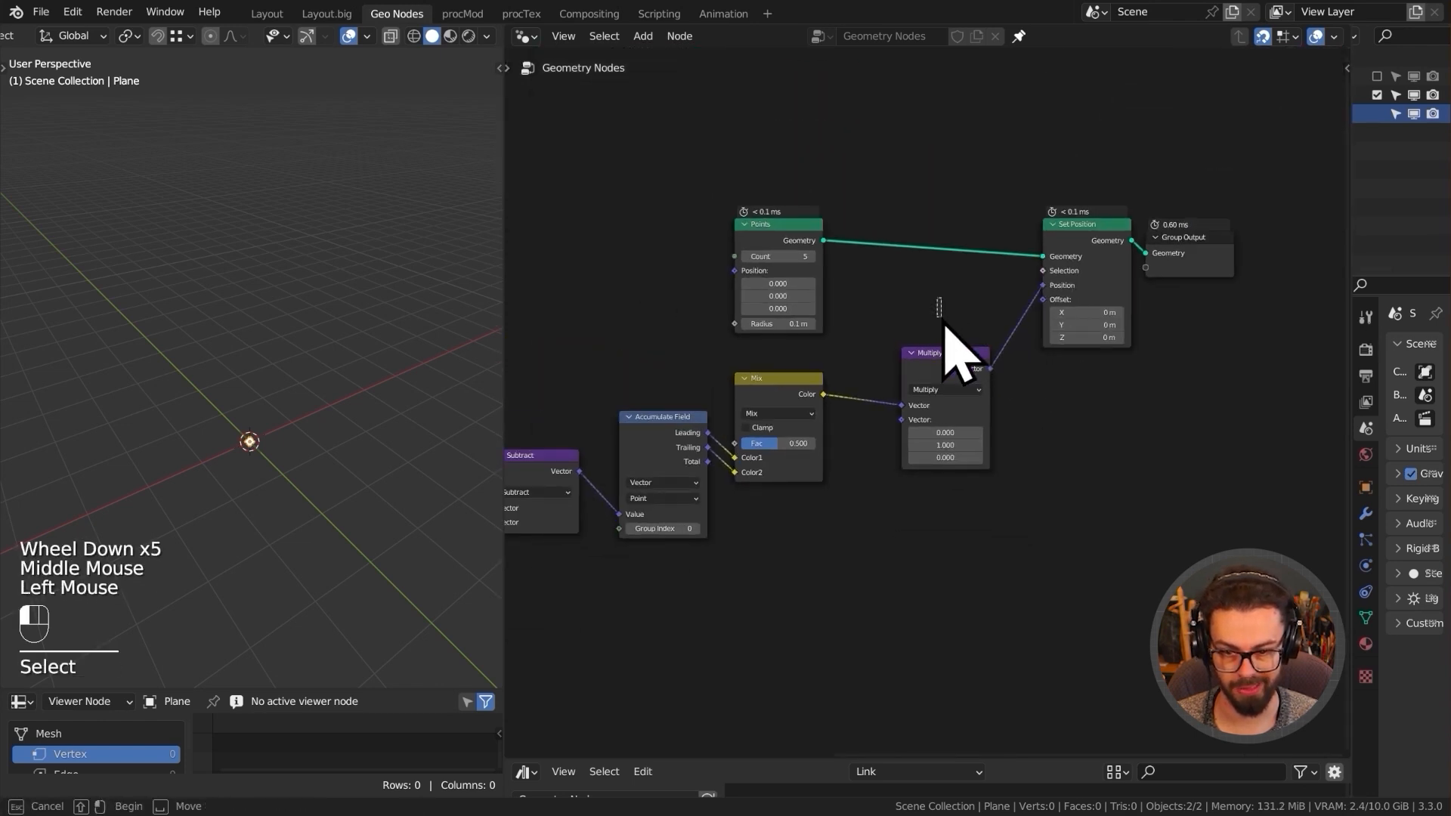
{"action": "left_click", "coordinate": [934, 354]}
{"action": "key", "text": "g"}
{"action": "left_click", "coordinate": [1007, 551]}
- Switch the 3D viewport to the top view and move the Points node next to Set Position
{"action": "middle_click_drag", "start_coordinate": [313, 453], "coordinate": [252, 447]}
{"action": "key", "text": "KP_7"}
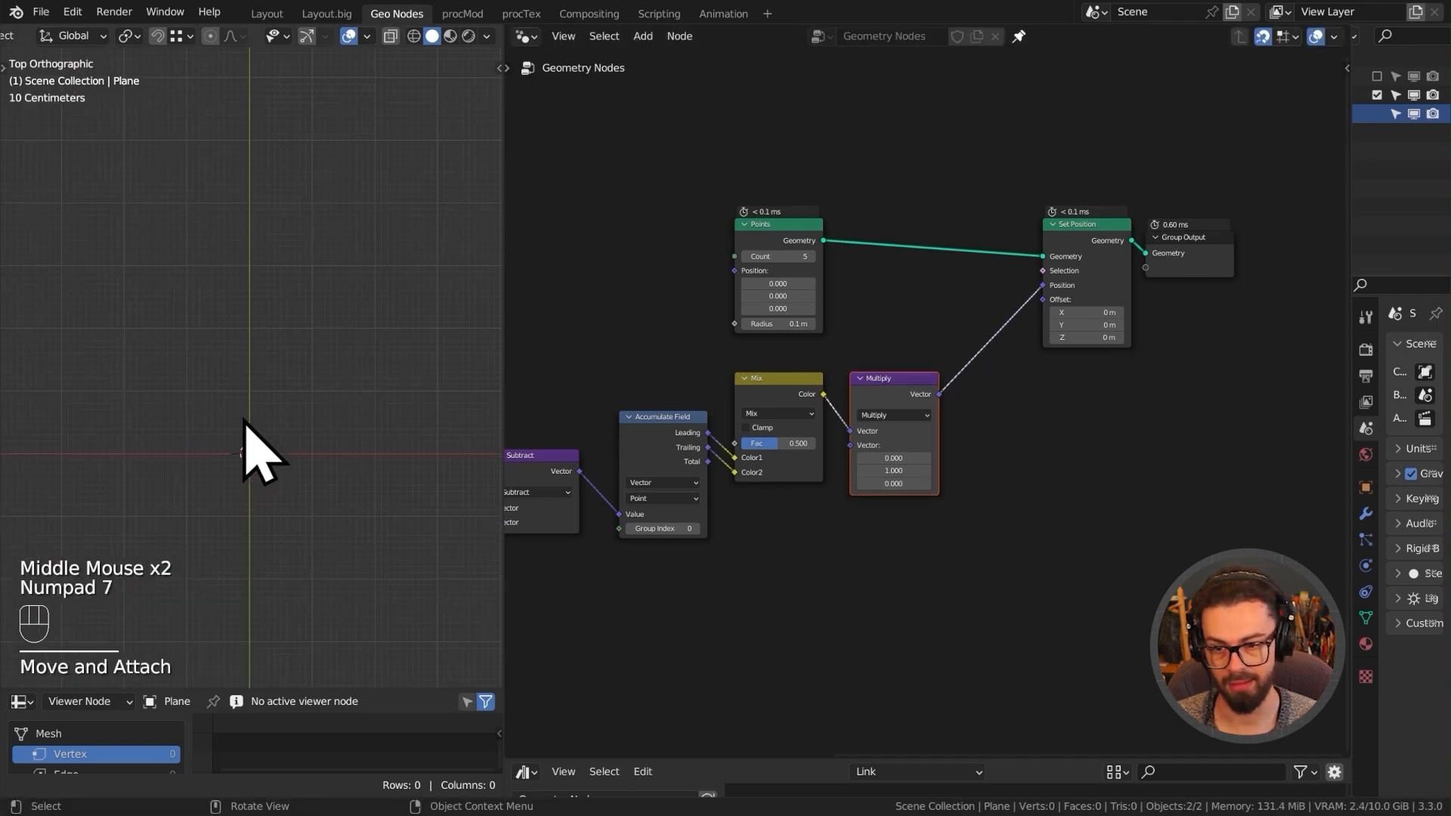
{"action": "left_click_drag", "start_coordinate": [710, 163], "coordinate": [846, 264]}
{"action": "key", "text": "g"}
{"action": "left_click", "coordinate": [1020, 340]}
- Open the domain options of the MAX node
{"action": "middle_click_drag", "start_coordinate": [952, 382], "coordinate": [1172, 324]}
{"action": "middle_click_drag", "start_coordinate": [829, 392], "coordinate": [1150, 348]}
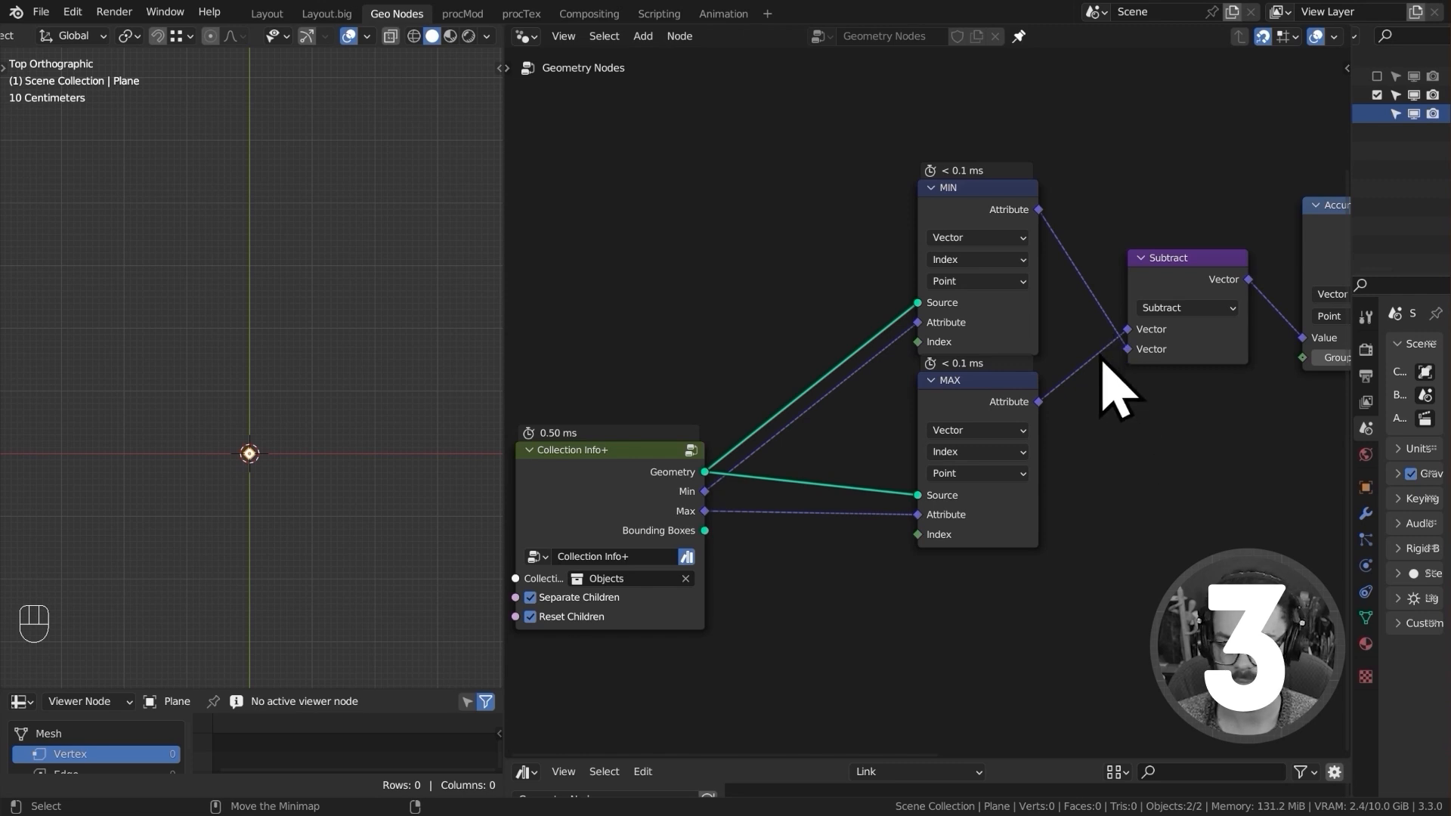
{"action": "middle_click_drag", "start_coordinate": [1088, 495], "coordinate": [1075, 272], "text": "ctrl"}
{"action": "middle_click_drag", "start_coordinate": [1141, 360], "coordinate": [1127, 347]}
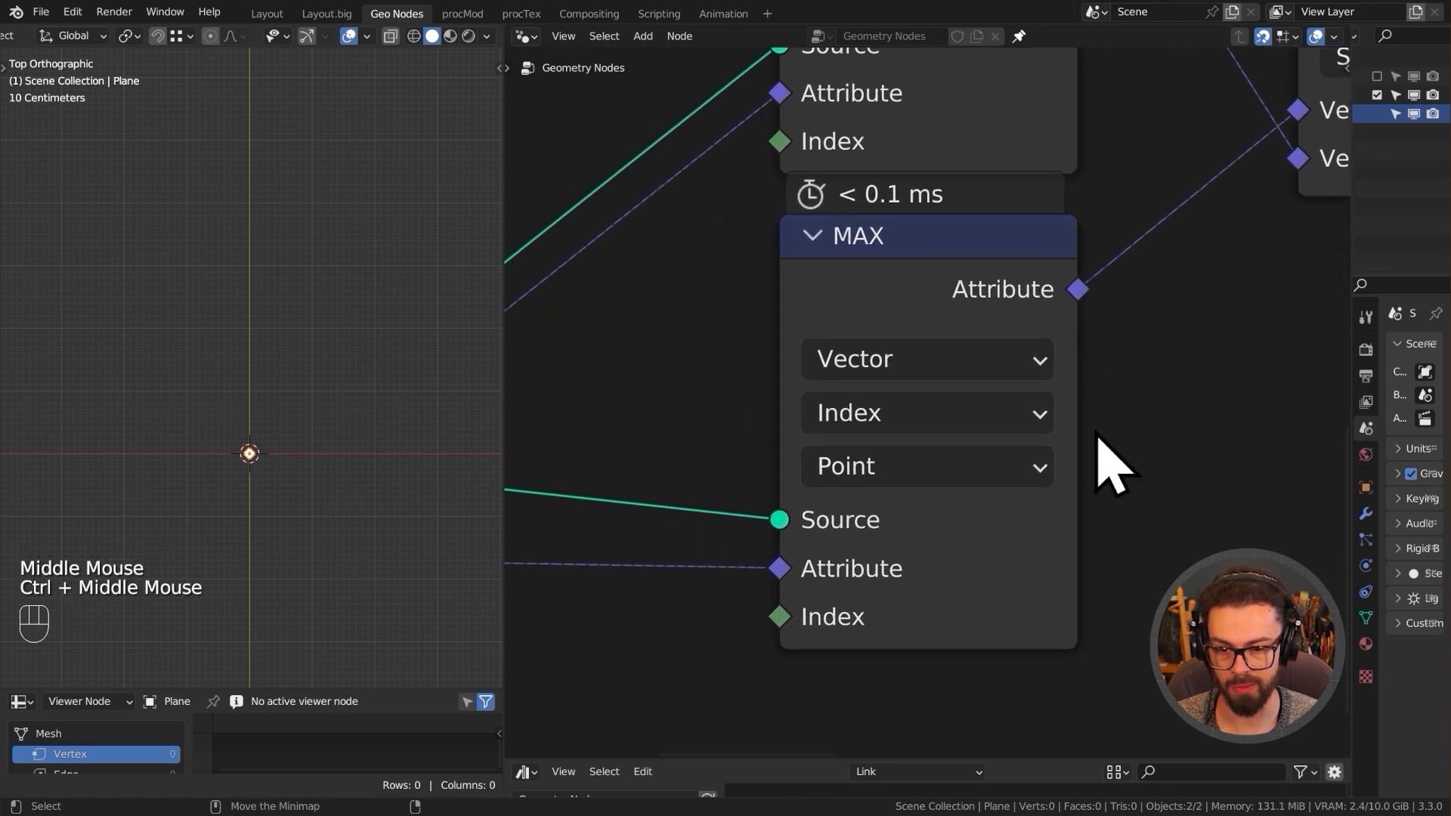
{"action": "left_click", "coordinate": [1016, 476]}
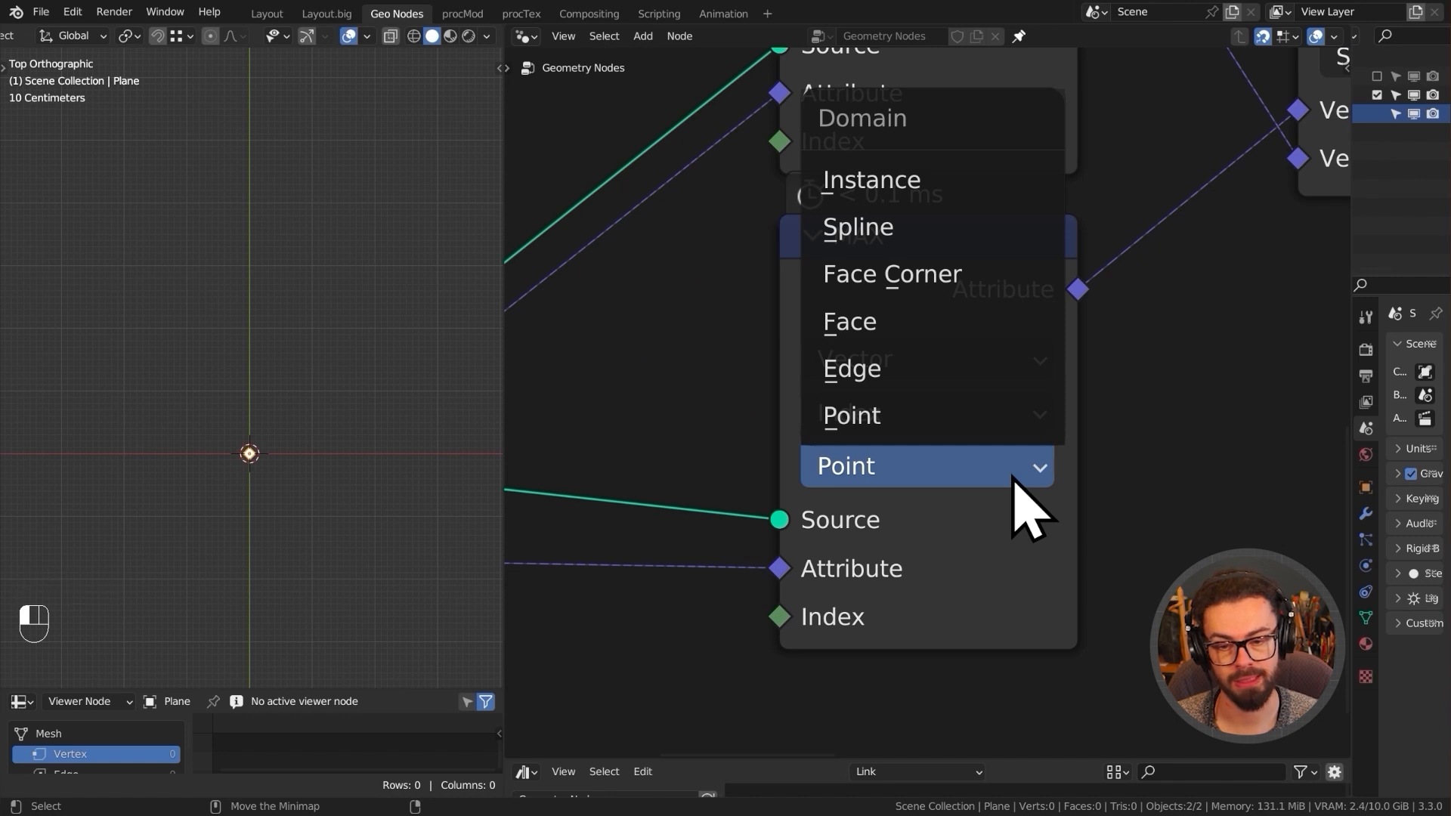
- Rename the Collection Info+ group's Geometry output to Instances
{"action": "scroll", "coordinate": [831, 469], "scroll_direction": "down", "scroll_amount": 3}
{"action": "middle_click_drag", "start_coordinate": [755, 431], "coordinate": [786, 386]}
{"action": "left_click", "coordinate": [794, 412]}
{"action": "key", "text": "Tab"}
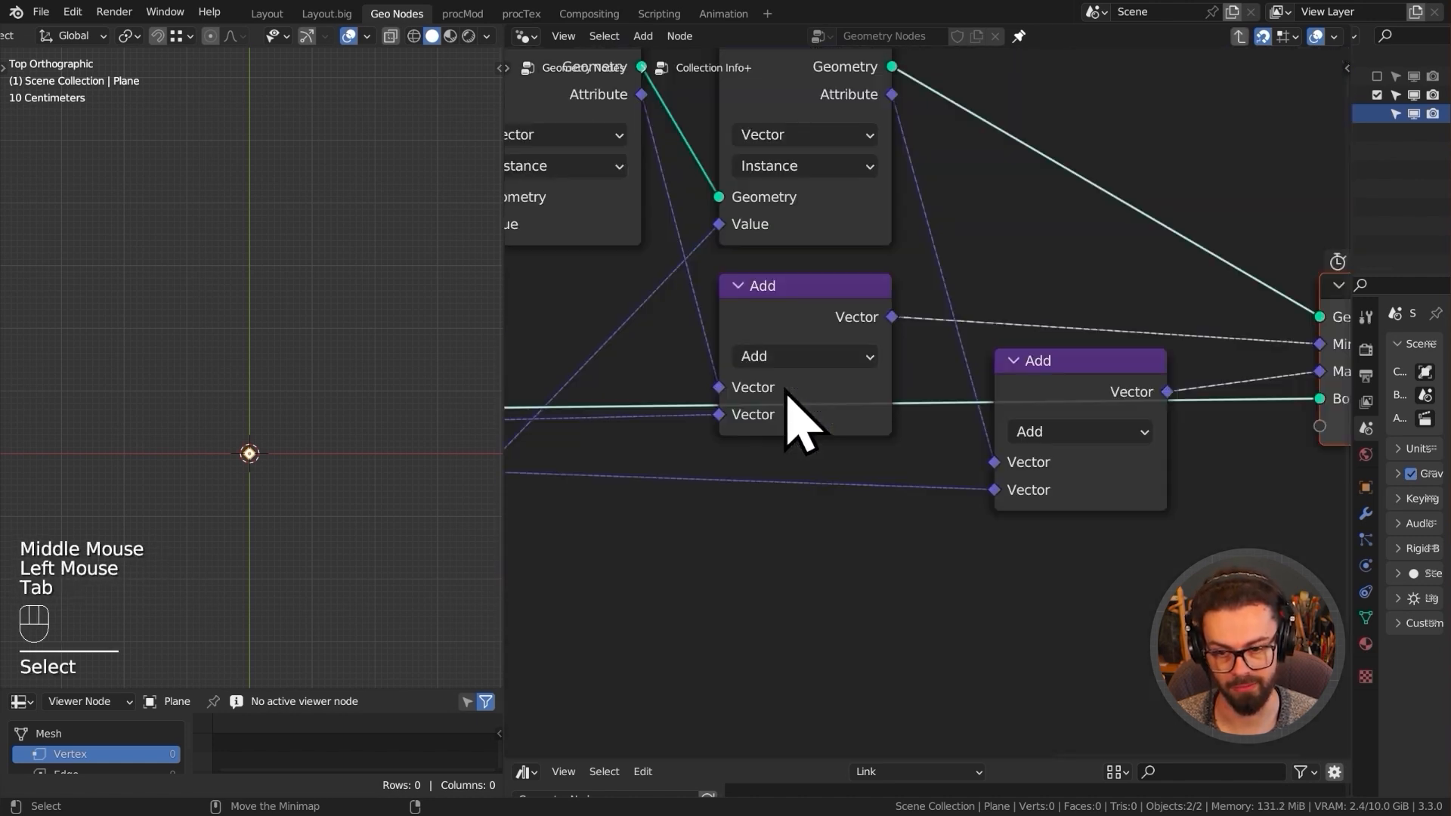
{"action": "key", "text": "n"}
{"action": "double_click", "coordinate": [1245, 360]}
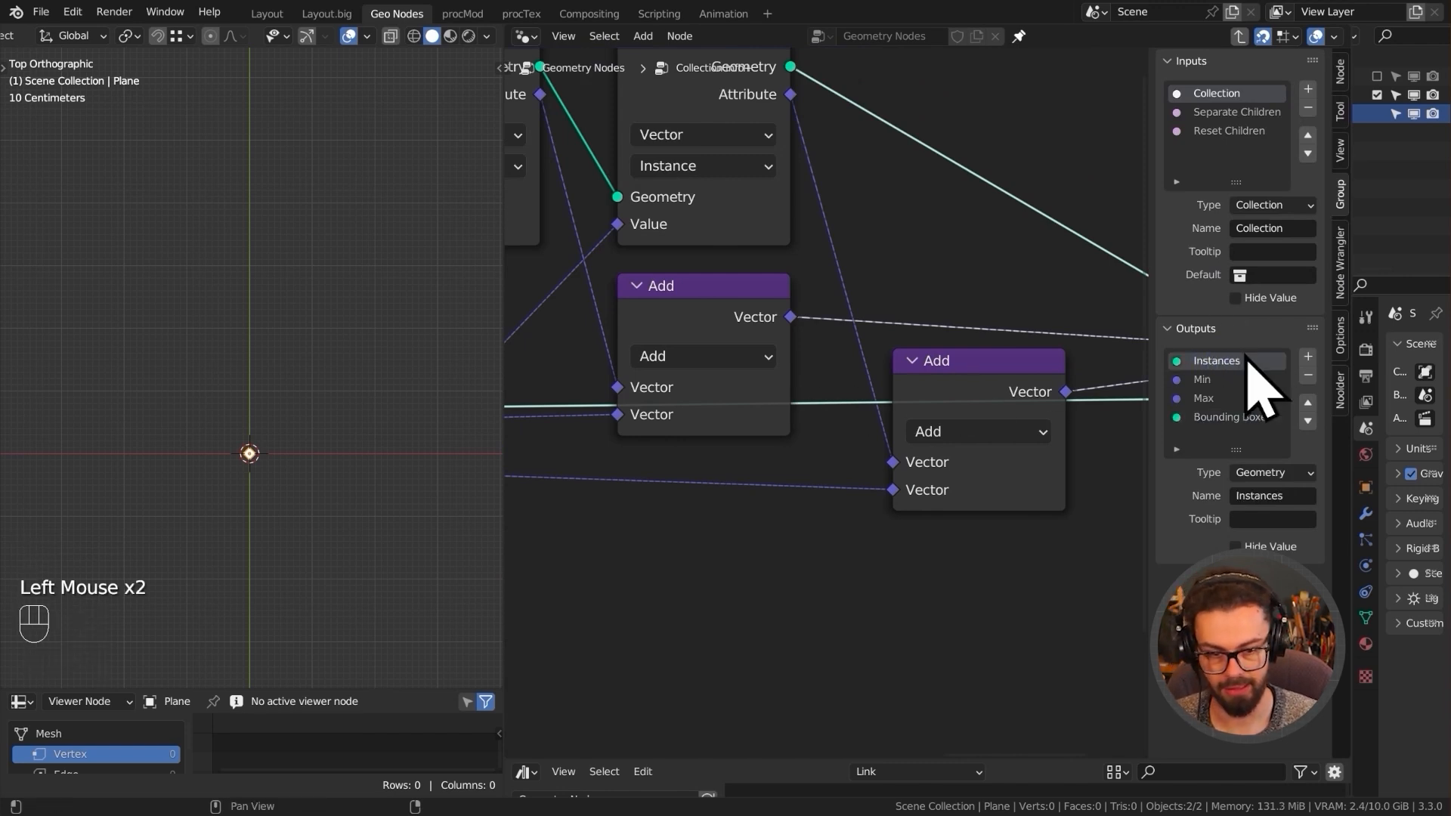
{"action": "key", "text": "Tab"}
- Set the domain of both the MAX and MIN nodes to Instance
{"action": "middle_click_drag", "start_coordinate": [789, 412], "coordinate": [793, 423]}
{"action": "middle_click_drag", "start_coordinate": [916, 480], "coordinate": [708, 482]}
{"action": "left_click", "coordinate": [885, 415]}
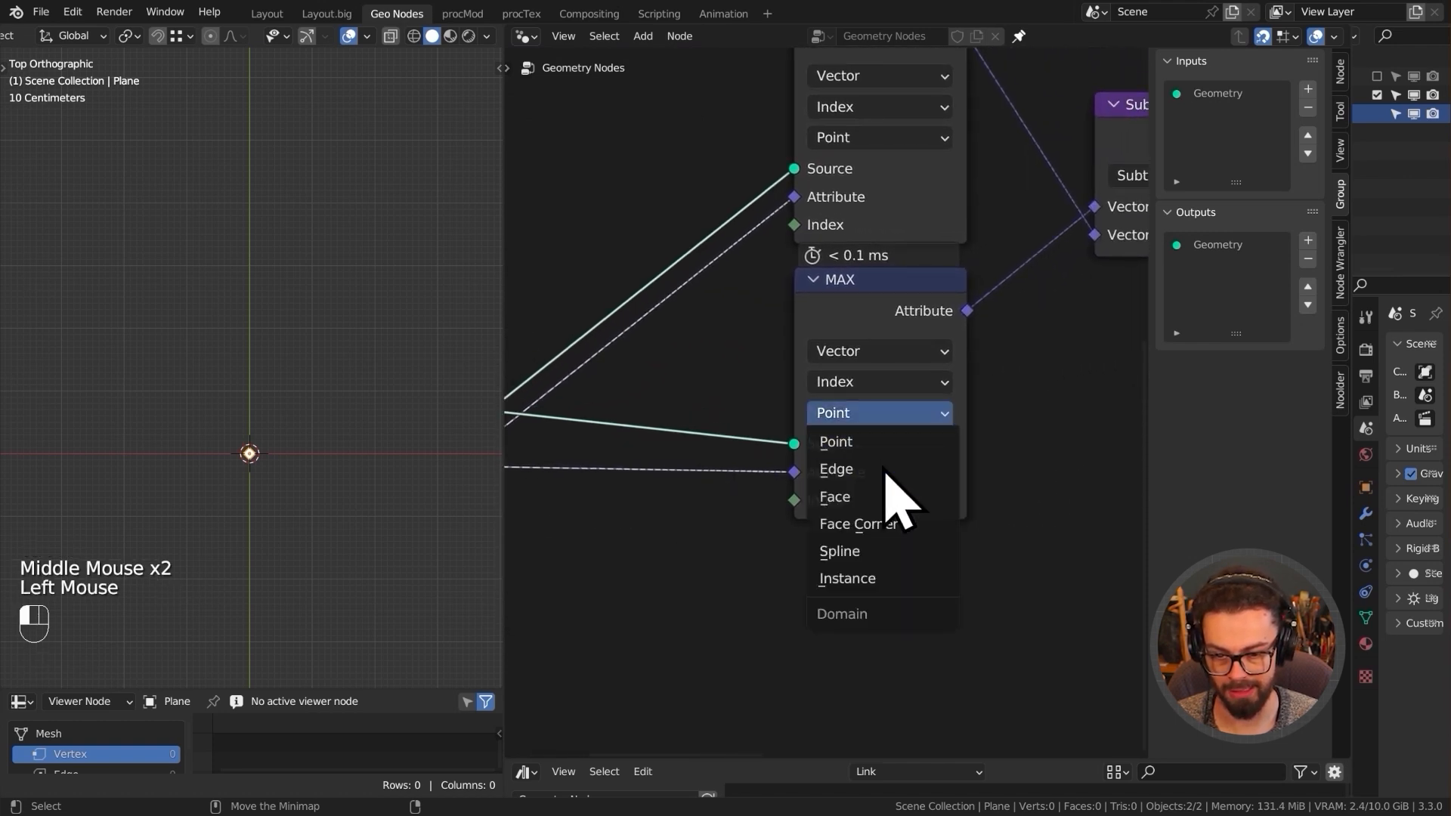
{"action": "left_click", "coordinate": [897, 609]}
{"action": "middle_click_drag", "start_coordinate": [897, 314], "coordinate": [872, 440]}
{"action": "left_click", "coordinate": [861, 265]}
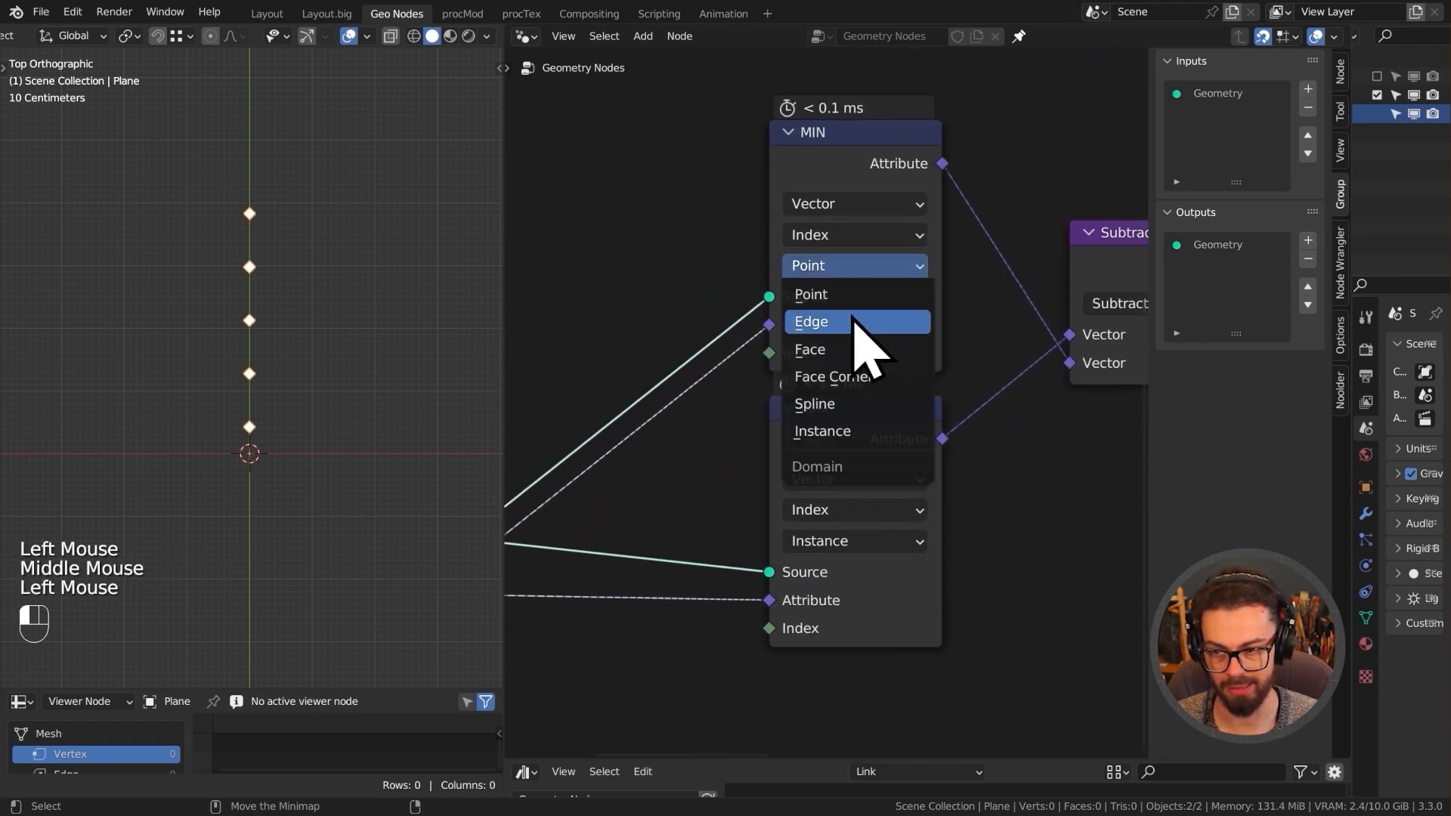
{"action": "left_click", "coordinate": [839, 429]}
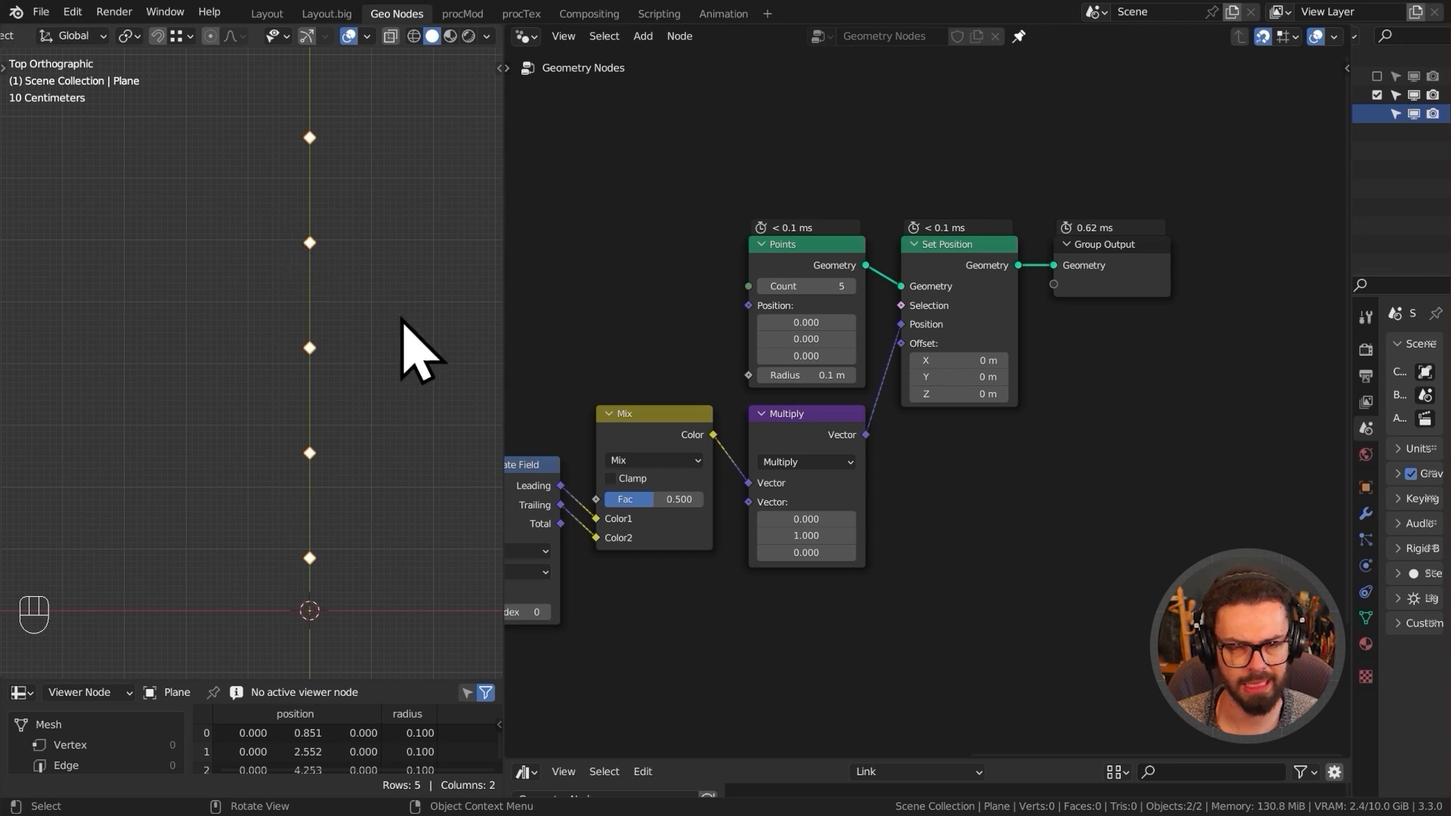
- Inside the Collection Info+ group, link the Collection Info geometry into the Bounding Box node and delete the Ico Sphere
{"action": "scroll", "coordinate": [718, 301], "scroll_direction": "down", "scroll_amount": 2}
{"action": "middle_click_drag", "start_coordinate": [719, 301], "coordinate": [860, 349]}
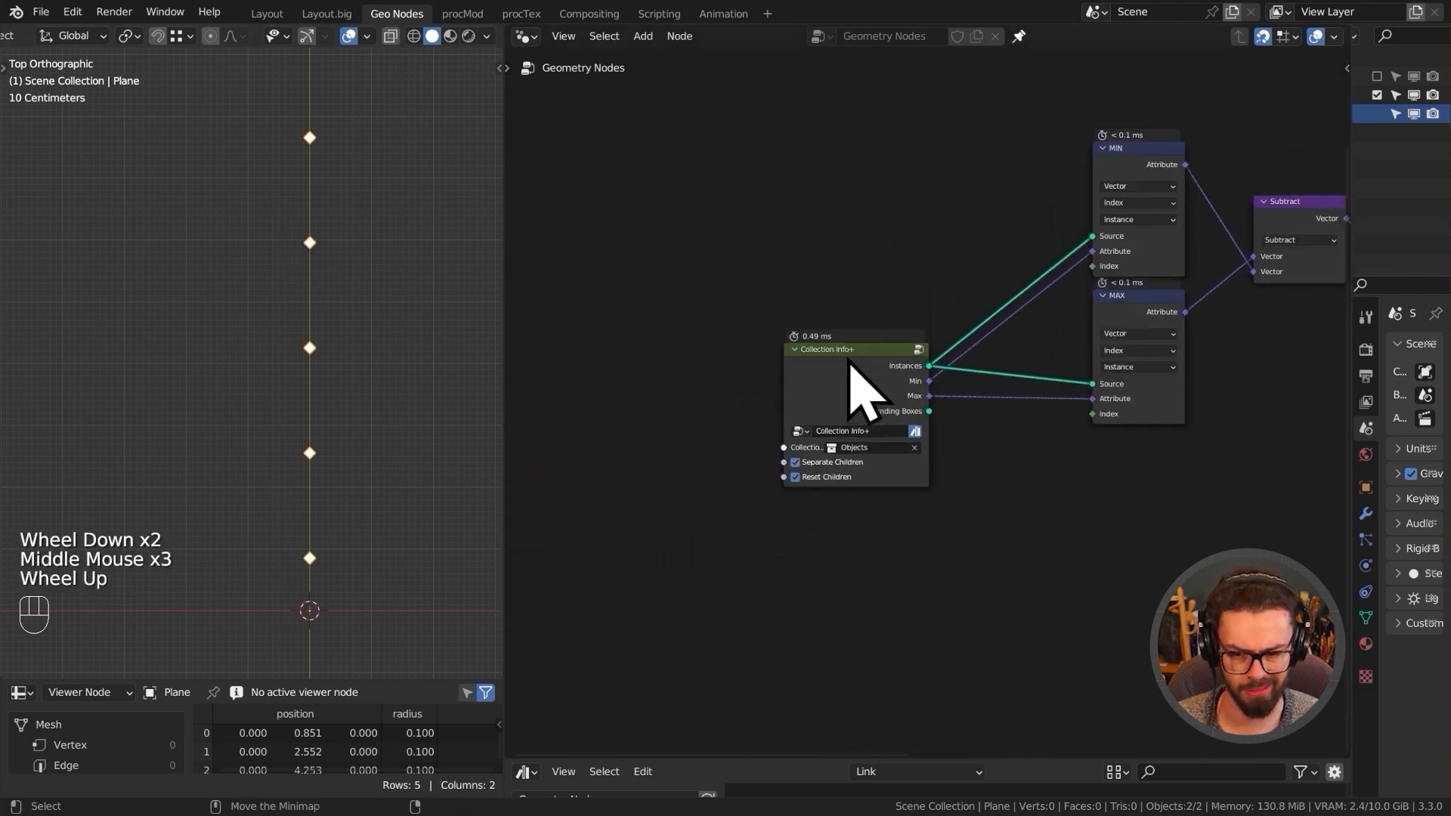
{"action": "left_click", "coordinate": [869, 378]}
{"action": "key", "text": "Tab"}
{"action": "scroll", "coordinate": [841, 407], "scroll_direction": "up", "scroll_amount": 4}
{"action": "left_click", "coordinate": [825, 180]}
{"action": "scroll", "coordinate": [823, 185], "scroll_direction": "down", "scroll_amount": 3}
{"action": "middle_click_drag", "start_coordinate": [824, 185], "coordinate": [972, 292]}
{"action": "scroll", "coordinate": [945, 258], "scroll_direction": "up", "scroll_amount": 3}
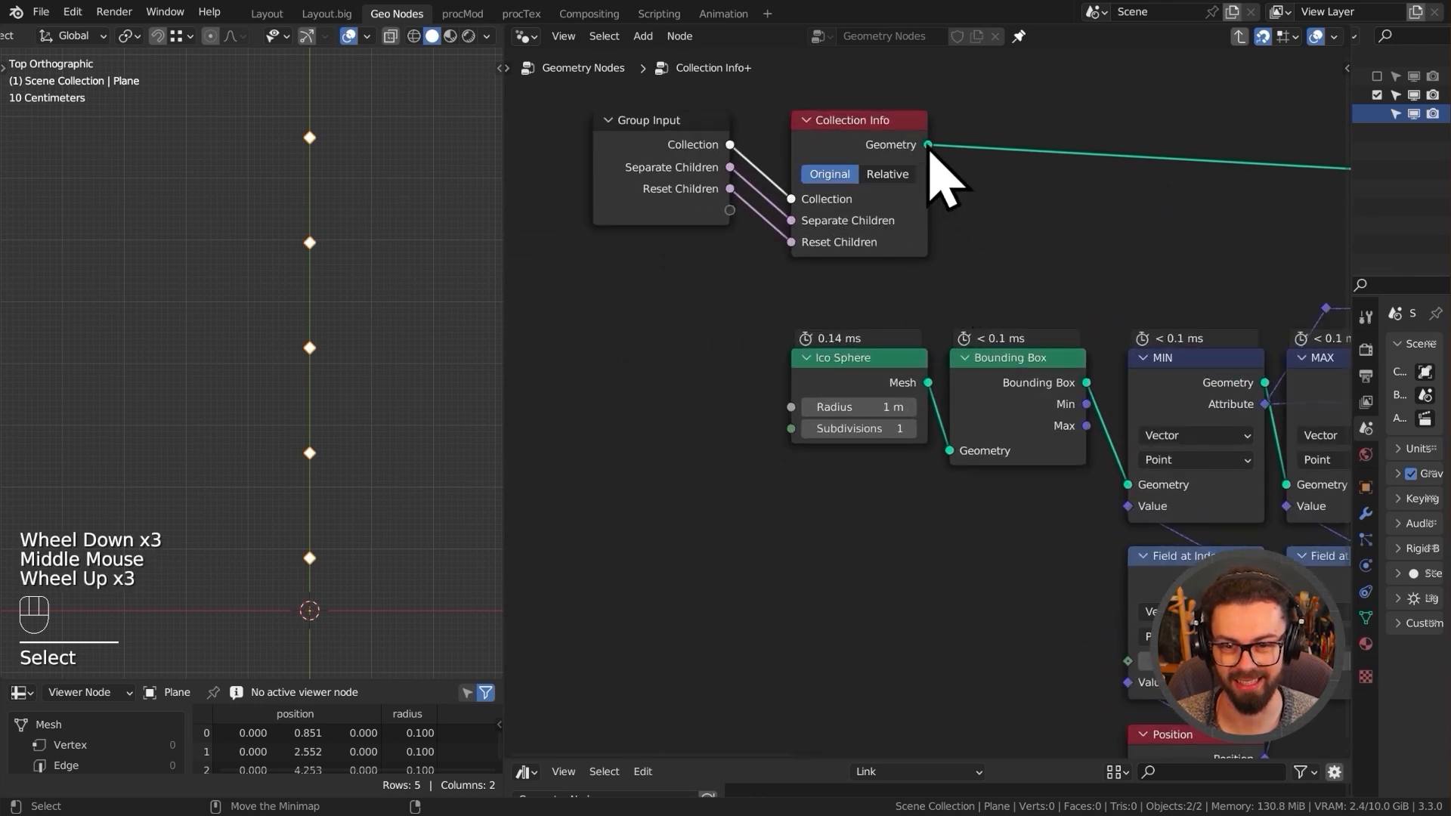
{"action": "left_click_drag", "start_coordinate": [929, 148], "coordinate": [1086, 156]}
{"action": "left_click_drag", "start_coordinate": [1086, 208], "coordinate": [954, 457]}
{"action": "left_click", "coordinate": [856, 377]}
{"action": "key", "text": "x"}
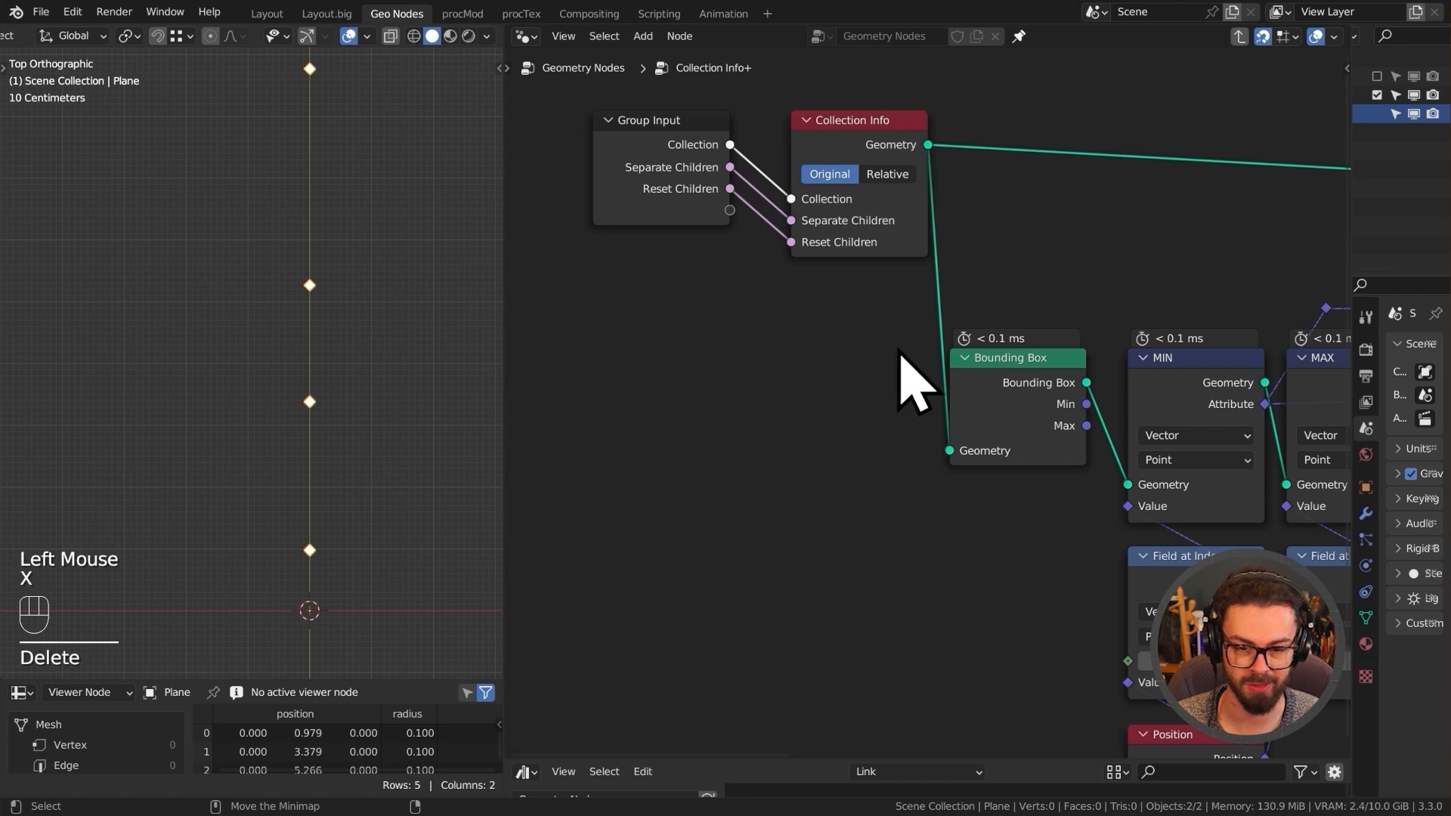
- Reposition the Group Input and Collection Info nodes closer to the Bounding Box chain and leave the group
{"action": "left_click_drag", "start_coordinate": [812, 362], "coordinate": [585, 102]}
{"action": "key", "text": "g"}
{"action": "left_click", "coordinate": [805, 198]}
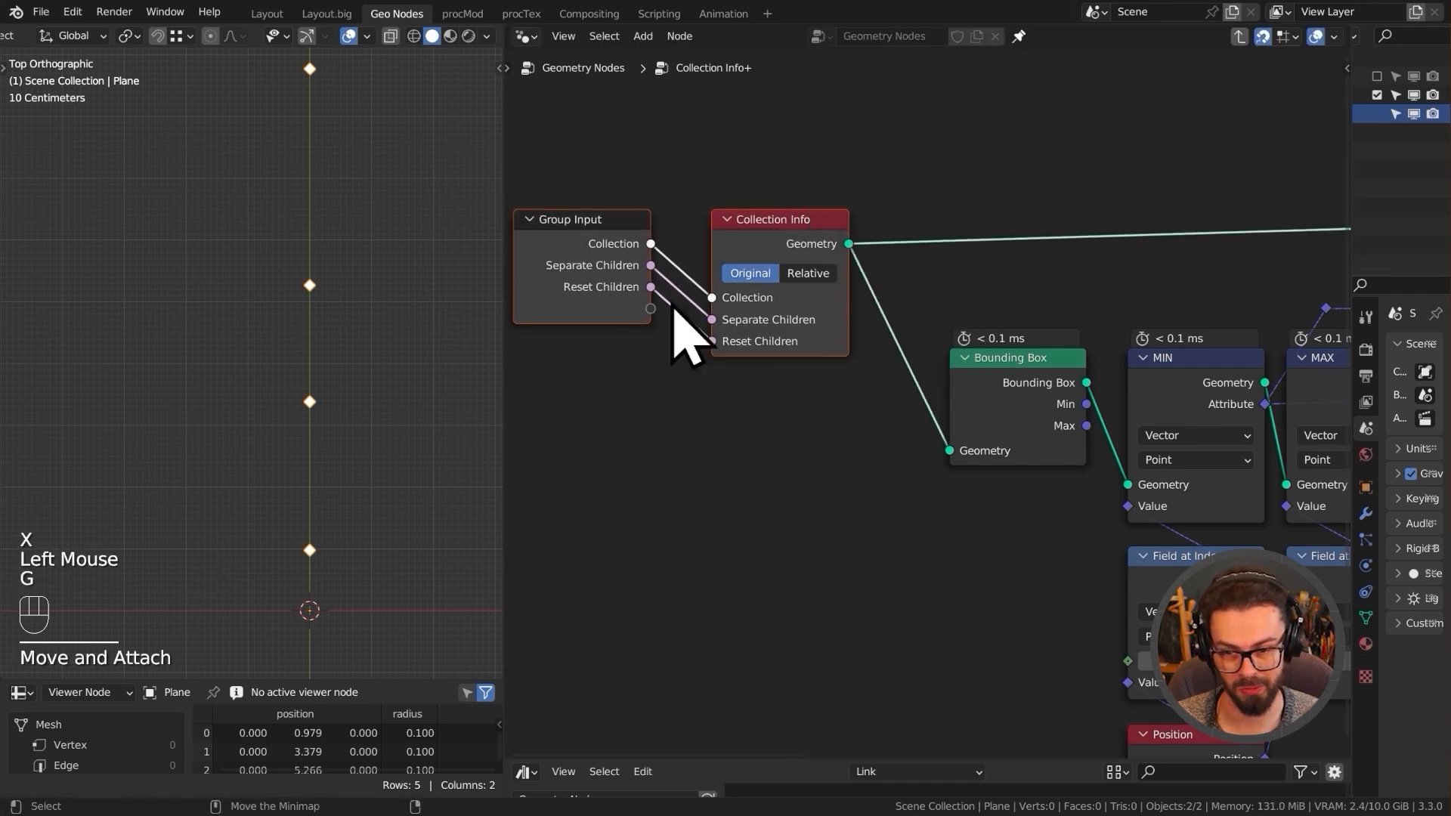
{"action": "left_click", "coordinate": [1024, 417]}
{"action": "scroll", "coordinate": [1053, 337], "scroll_direction": "down", "scroll_amount": 2}
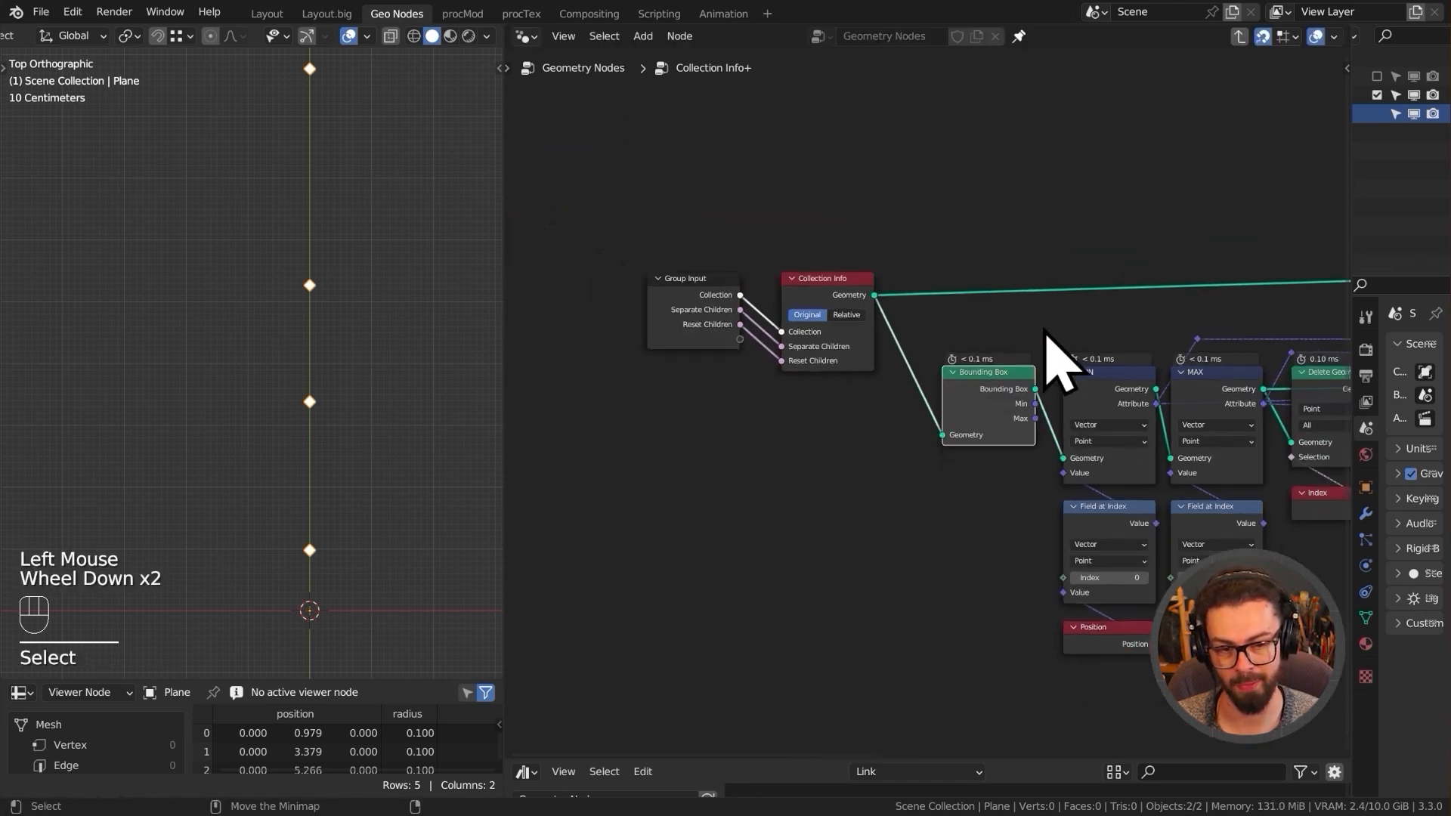
{"action": "middle_click_drag", "start_coordinate": [1052, 337], "coordinate": [821, 295]}
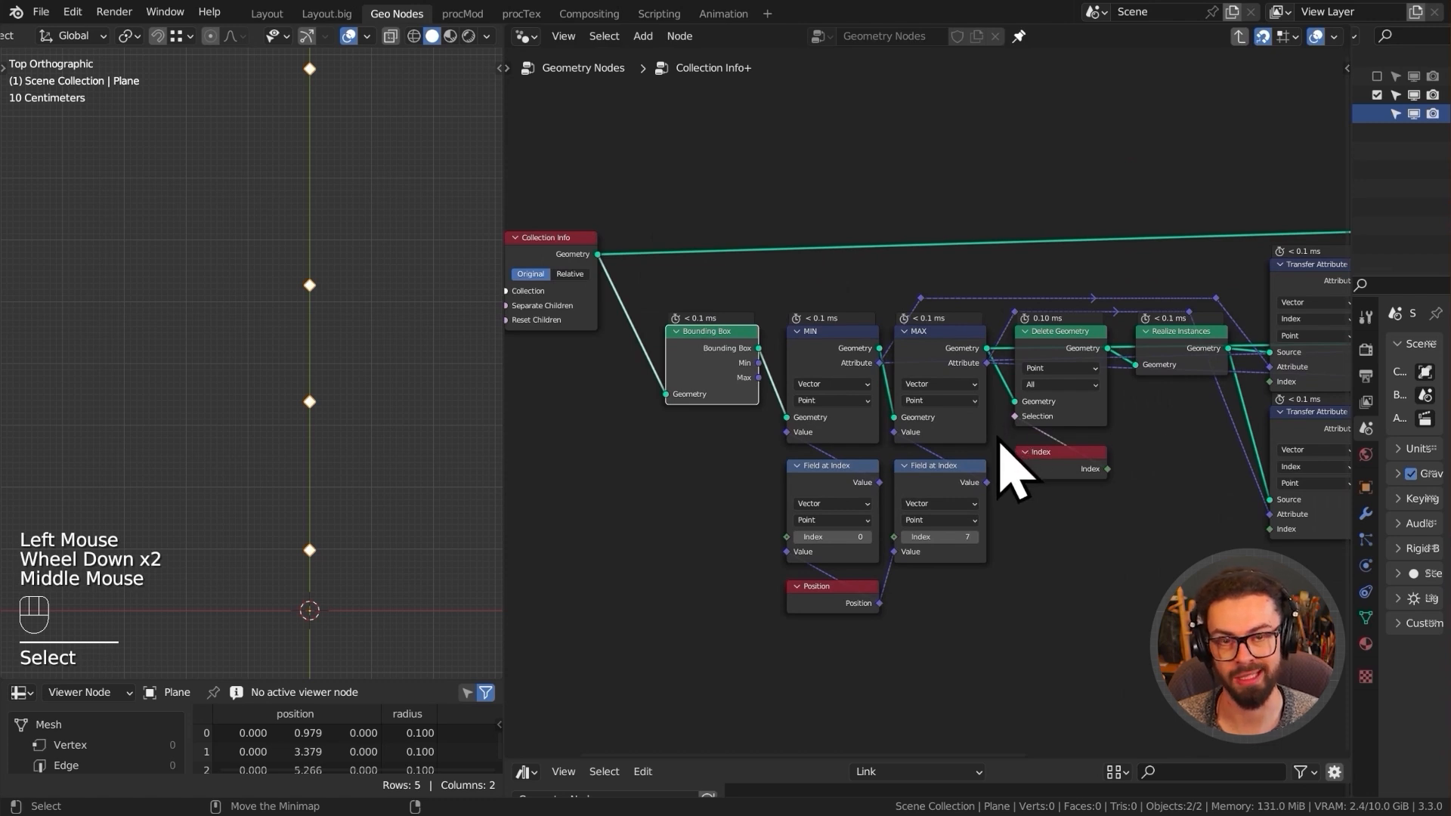
{"action": "middle_click_drag", "start_coordinate": [802, 355], "coordinate": [728, 443]}
{"action": "key", "text": "Tab"}
- Move the Group Output farther away and insert an Instance on Points node between it and Set Position
{"action": "scroll", "coordinate": [344, 347], "scroll_direction": "down", "scroll_amount": 2}
{"action": "middle_click_drag", "start_coordinate": [344, 347], "coordinate": [359, 378], "text": "shift"}
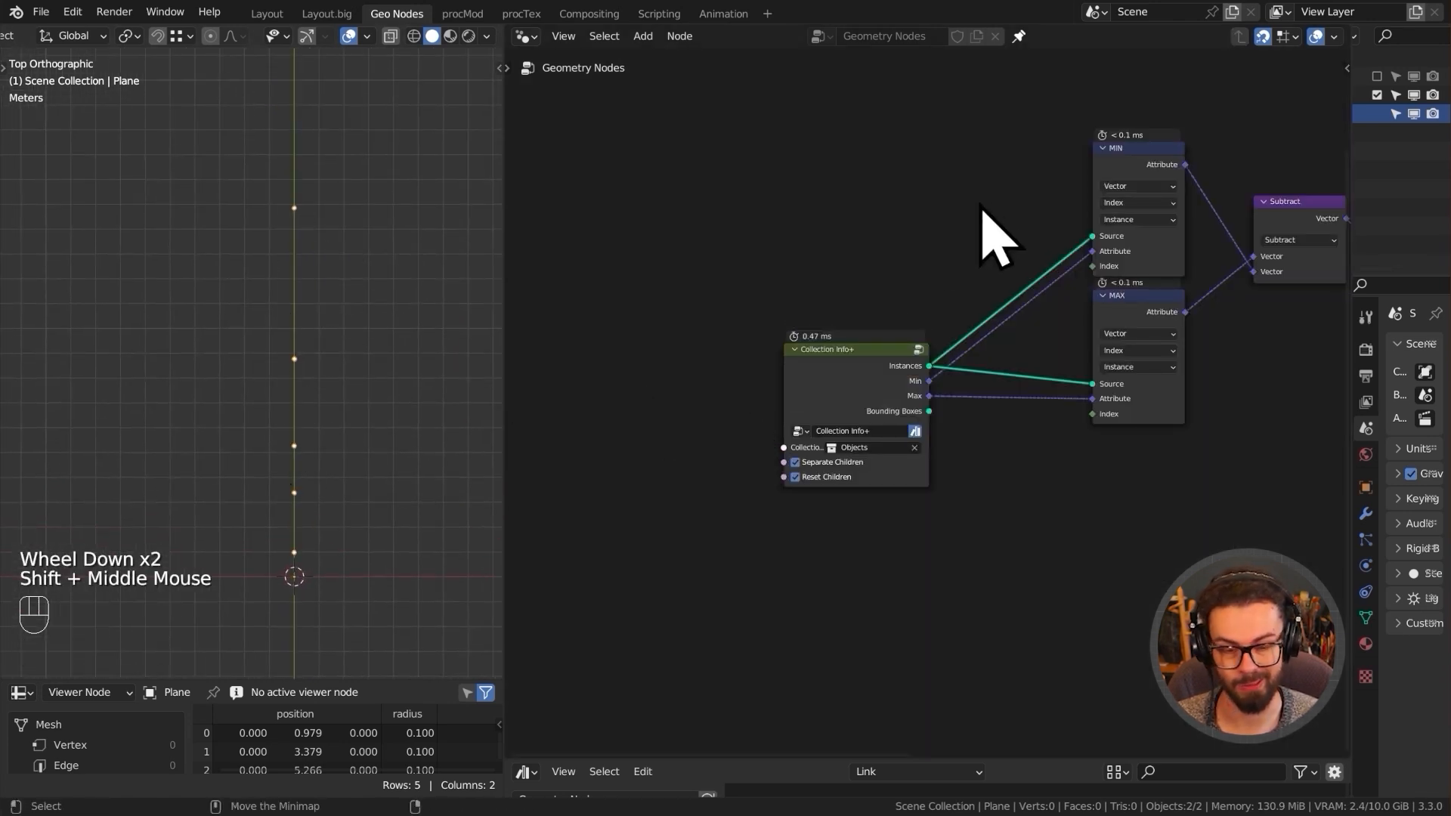
{"action": "scroll", "coordinate": [974, 306], "scroll_direction": "up", "scroll_amount": 1}
{"action": "middle_click_drag", "start_coordinate": [982, 302], "coordinate": [758, 385]}
{"action": "middle_click_drag", "start_coordinate": [1009, 302], "coordinate": [819, 395]}
{"action": "left_click_drag", "start_coordinate": [946, 332], "coordinate": [854, 235]}
{"action": "key", "text": "g"}
{"action": "left_click", "coordinate": [1186, 226]}
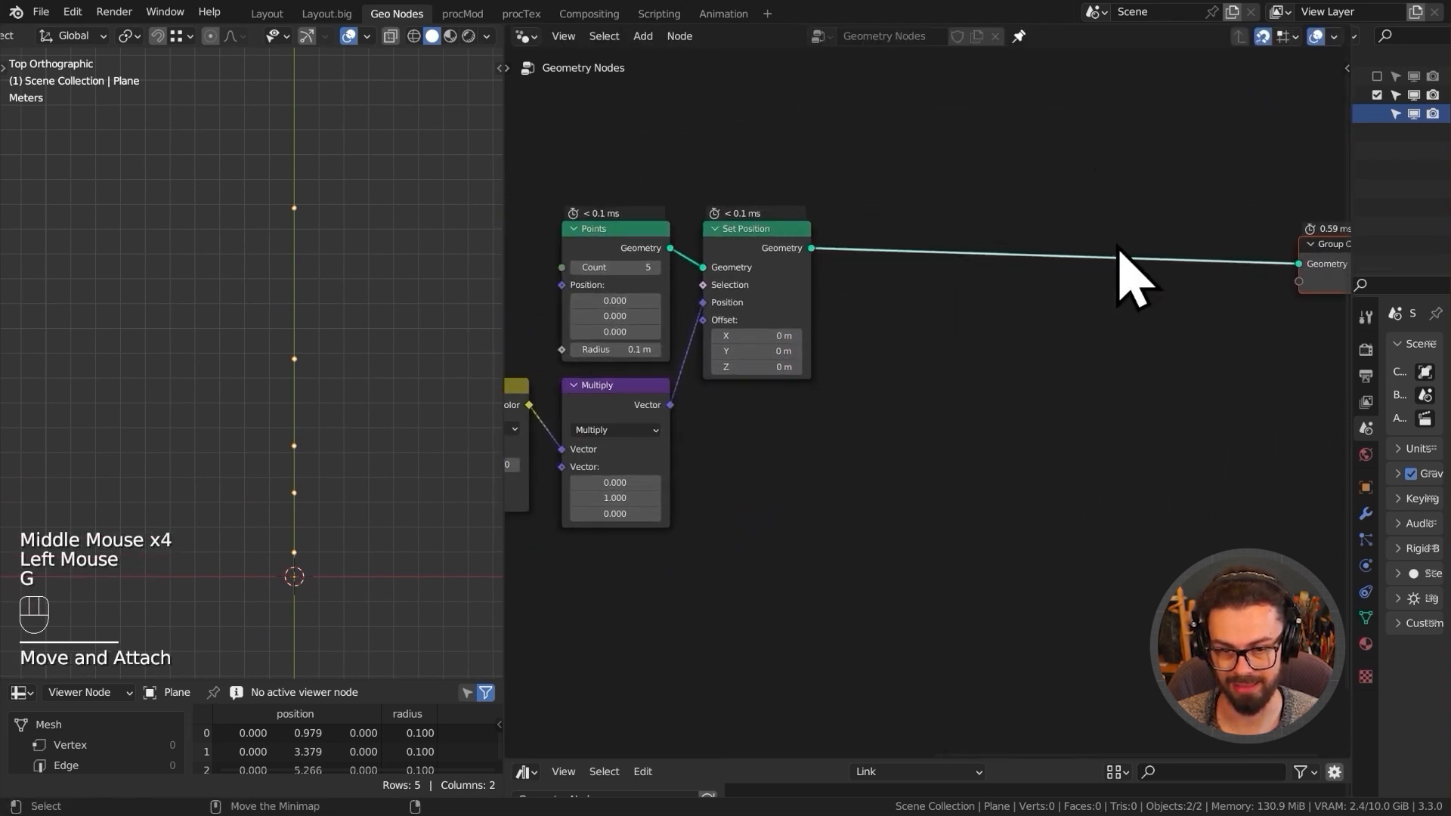
{"action": "key", "text": "shift+a"}
{"action": "mouse_move", "coordinate": [982, 285]}
{"action": "mouse_move", "coordinate": [900, 380]}
{"action": "left_click", "coordinate": [1153, 381]}
{"action": "left_click", "coordinate": [1119, 245]}
- Connect Collection Info+ Instances to the Instance input of Instance on Points and enable Pick Instance
{"action": "scroll", "coordinate": [876, 461], "scroll_direction": "down", "scroll_amount": 2}
{"action": "middle_click_drag", "start_coordinate": [876, 461], "coordinate": [1030, 317]}
{"action": "scroll", "coordinate": [884, 372], "scroll_direction": "down", "scroll_amount": 3}
{"action": "scroll", "coordinate": [884, 373], "scroll_direction": "down", "scroll_amount": 1}
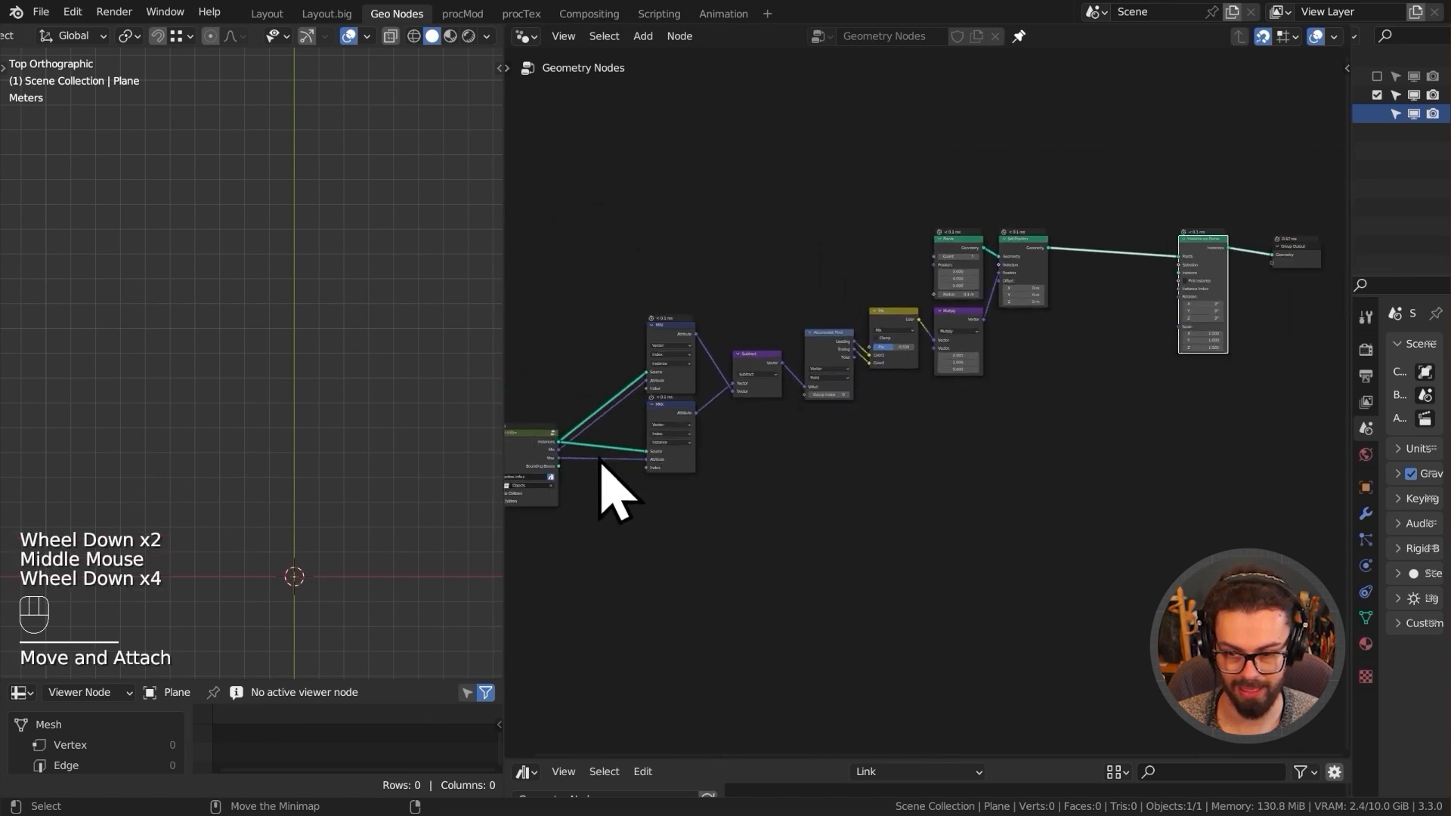
{"action": "left_click_drag", "start_coordinate": [559, 442], "coordinate": [1188, 296]}
{"action": "left_click", "coordinate": [1184, 281]}
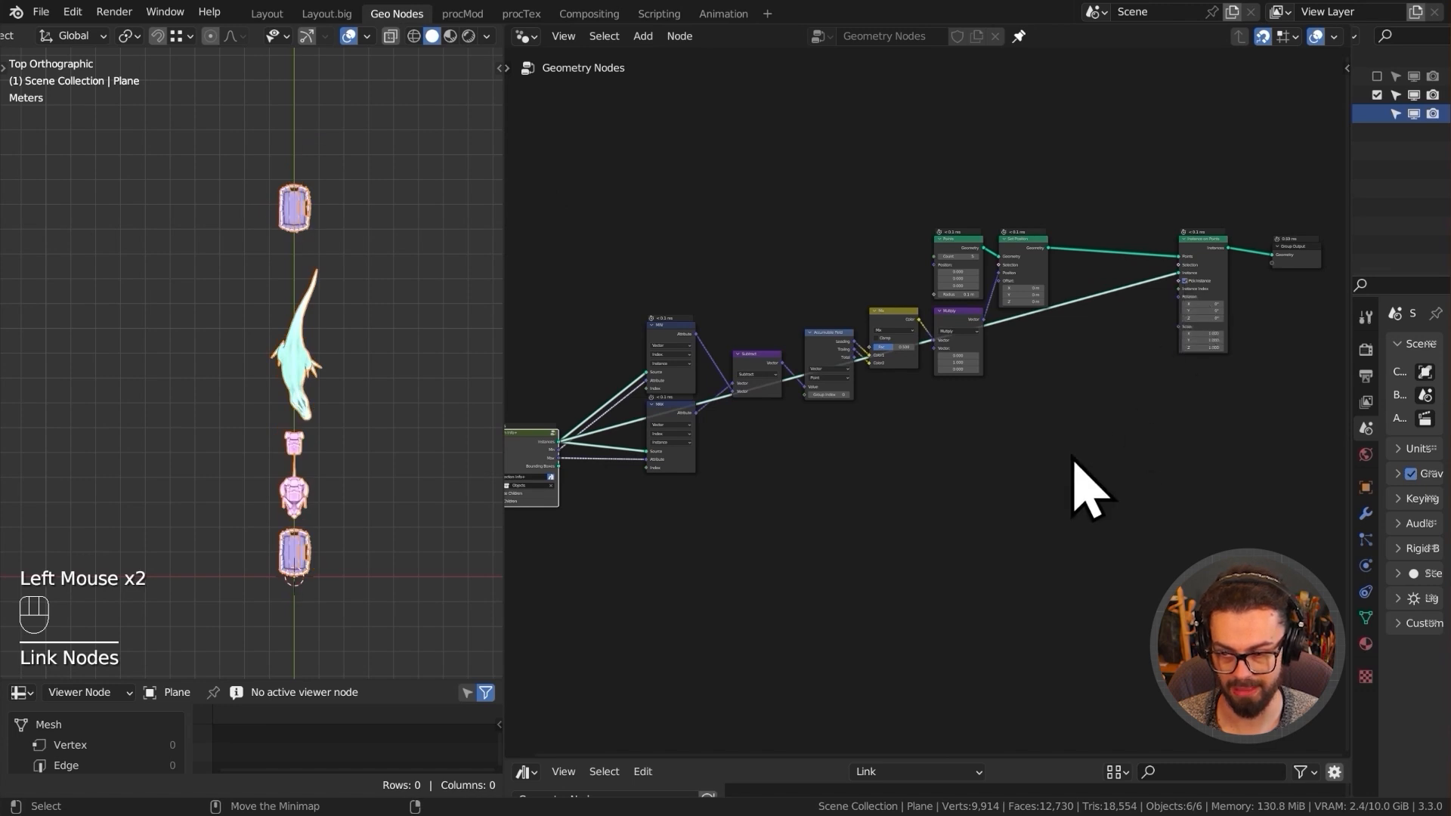
- Examine the gaps between the instanced objects along the Y axis in the top view
{"action": "scroll", "coordinate": [356, 557], "scroll_direction": "up", "scroll_amount": 3}
{"action": "middle_click_drag", "start_coordinate": [355, 557], "coordinate": [288, 257], "text": "shift"}
{"action": "scroll", "coordinate": [355, 419], "scroll_direction": "up", "scroll_amount": 1}
{"action": "middle_click_drag", "start_coordinate": [338, 395], "coordinate": [363, 511], "text": "shift"}
{"action": "middle_click_drag", "start_coordinate": [385, 114], "coordinate": [383, 382], "text": "shift"}
{"action": "scroll", "coordinate": [368, 332], "scroll_direction": "down", "scroll_amount": 2}
{"action": "middle_click_drag", "start_coordinate": [368, 332], "coordinate": [314, 469], "text": "shift"}
{"action": "middle_click_drag", "start_coordinate": [236, 372], "coordinate": [301, 315], "text": "shift"}
- Move the Instance on Points and Group Output nodes lower in the node tree
{"action": "middle_click_drag", "start_coordinate": [754, 479], "coordinate": [864, 364]}
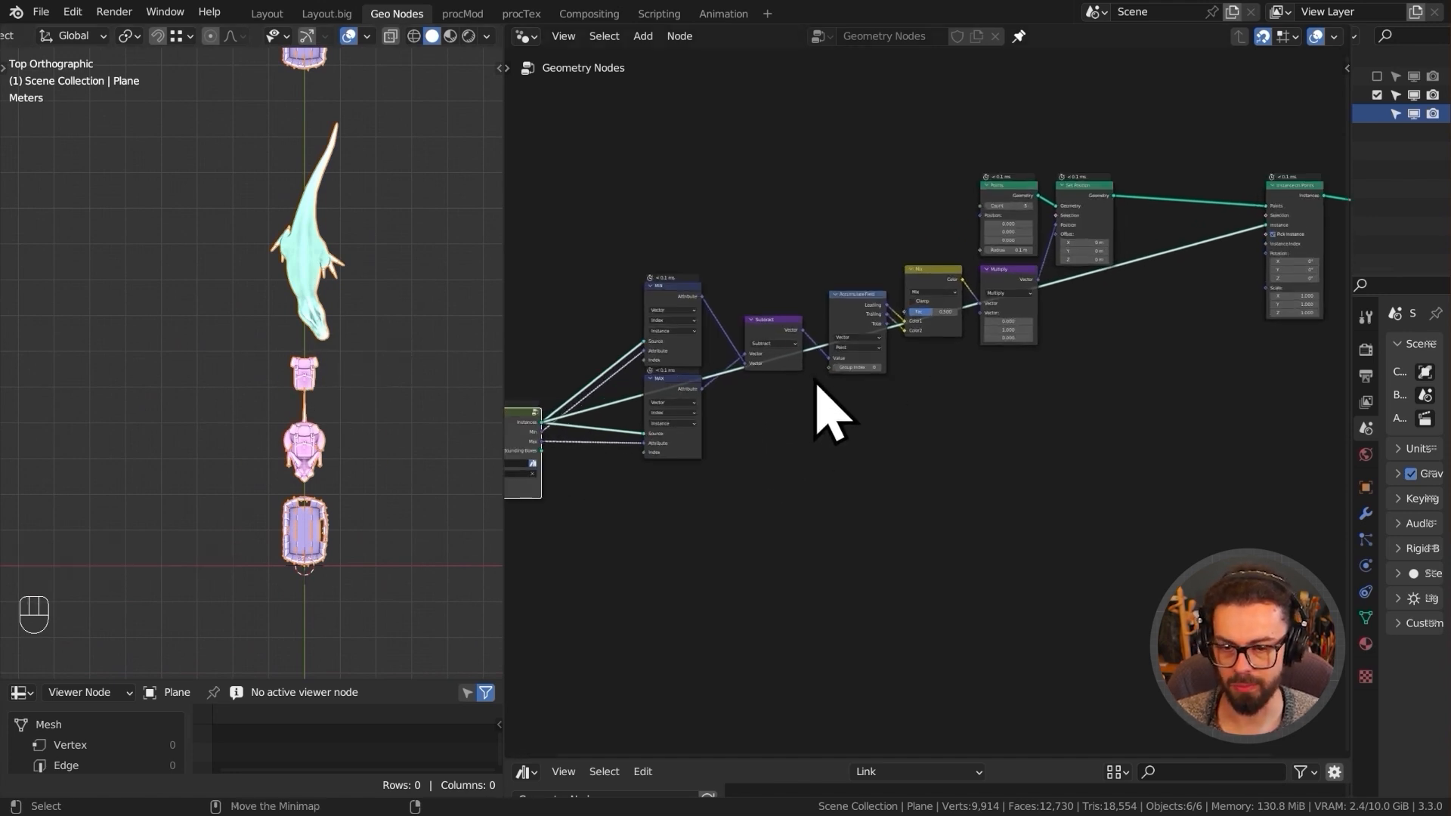
{"action": "scroll", "coordinate": [382, 372], "scroll_direction": "up", "scroll_amount": 2}
{"action": "middle_click_drag", "start_coordinate": [1028, 301], "coordinate": [807, 381]}
{"action": "left_click_drag", "start_coordinate": [999, 213], "coordinate": [1215, 423]}
{"action": "key", "text": "g"}
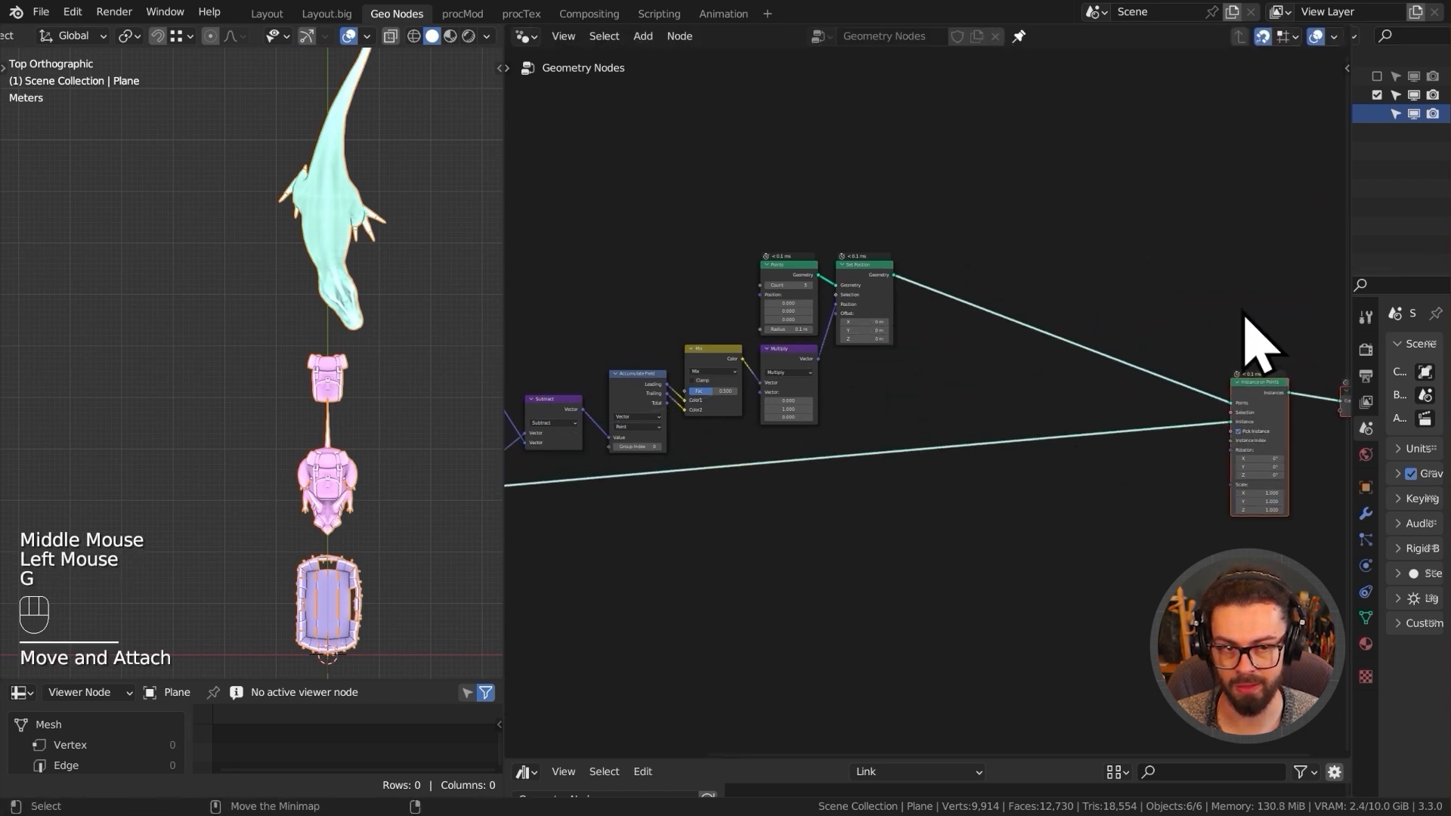
- Widen the Outliner, enable the Objects collection and move its four objects, Minecart_Wood through Trex_LOD0, together in the top view
{"action": "left_click_drag", "start_coordinate": [1344, 201], "coordinate": [972, 214]}
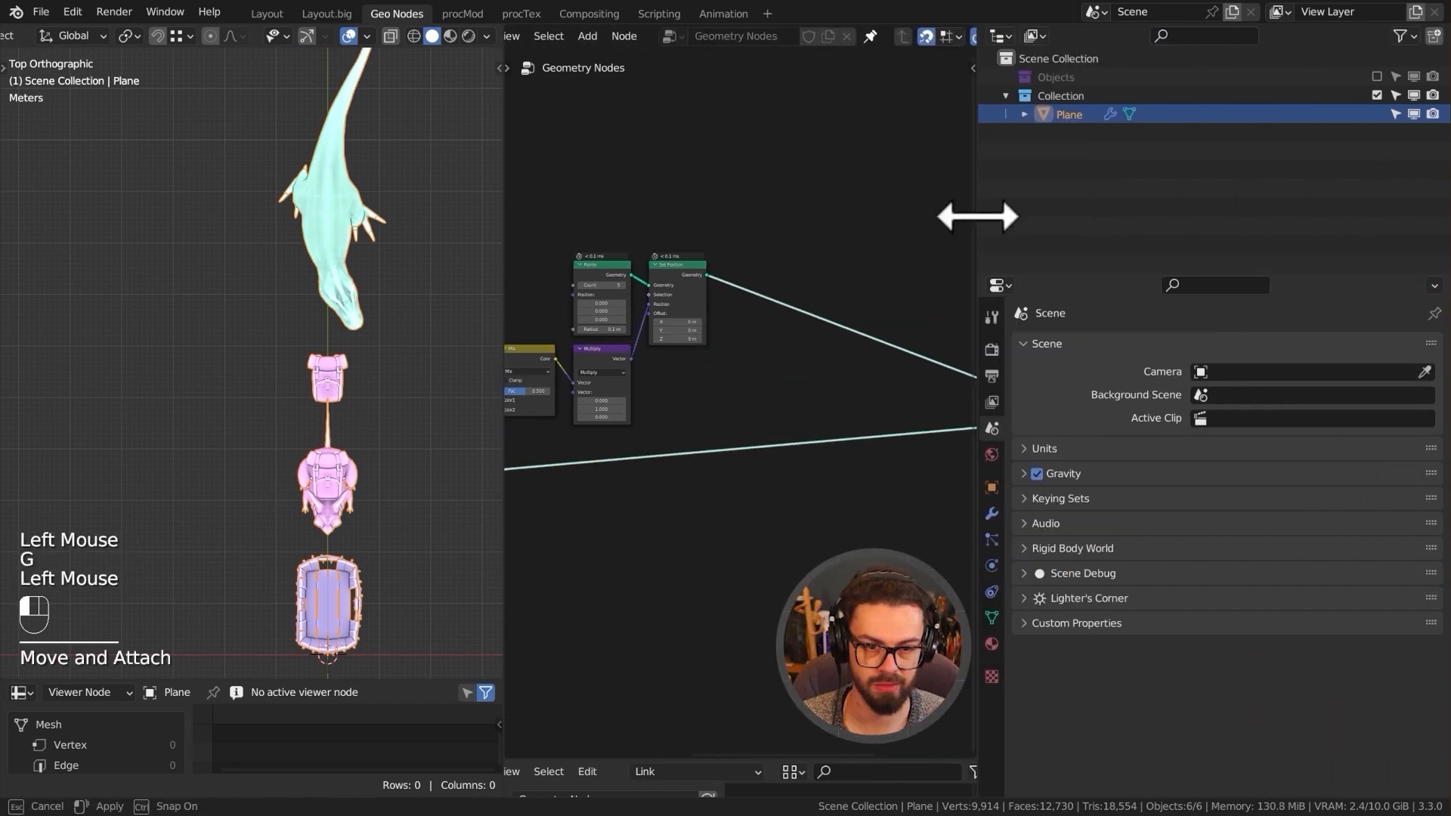
{"action": "left_click", "coordinate": [1377, 76]}
{"action": "left_click", "coordinate": [1095, 95]}
{"action": "left_click", "coordinate": [1096, 151], "text": "shift"}
{"action": "scroll", "coordinate": [378, 350], "scroll_direction": "down", "scroll_amount": 2}
{"action": "middle_click_drag", "start_coordinate": [379, 350], "coordinate": [197, 332], "text": "shift"}
{"action": "key", "text": "g"}
{"action": "left_click", "coordinate": [288, 318]}
{"action": "middle_click_drag", "start_coordinate": [287, 317], "coordinate": [308, 307], "text": "shift"}
{"action": "scroll", "coordinate": [306, 365], "scroll_direction": "up", "scroll_amount": 2}
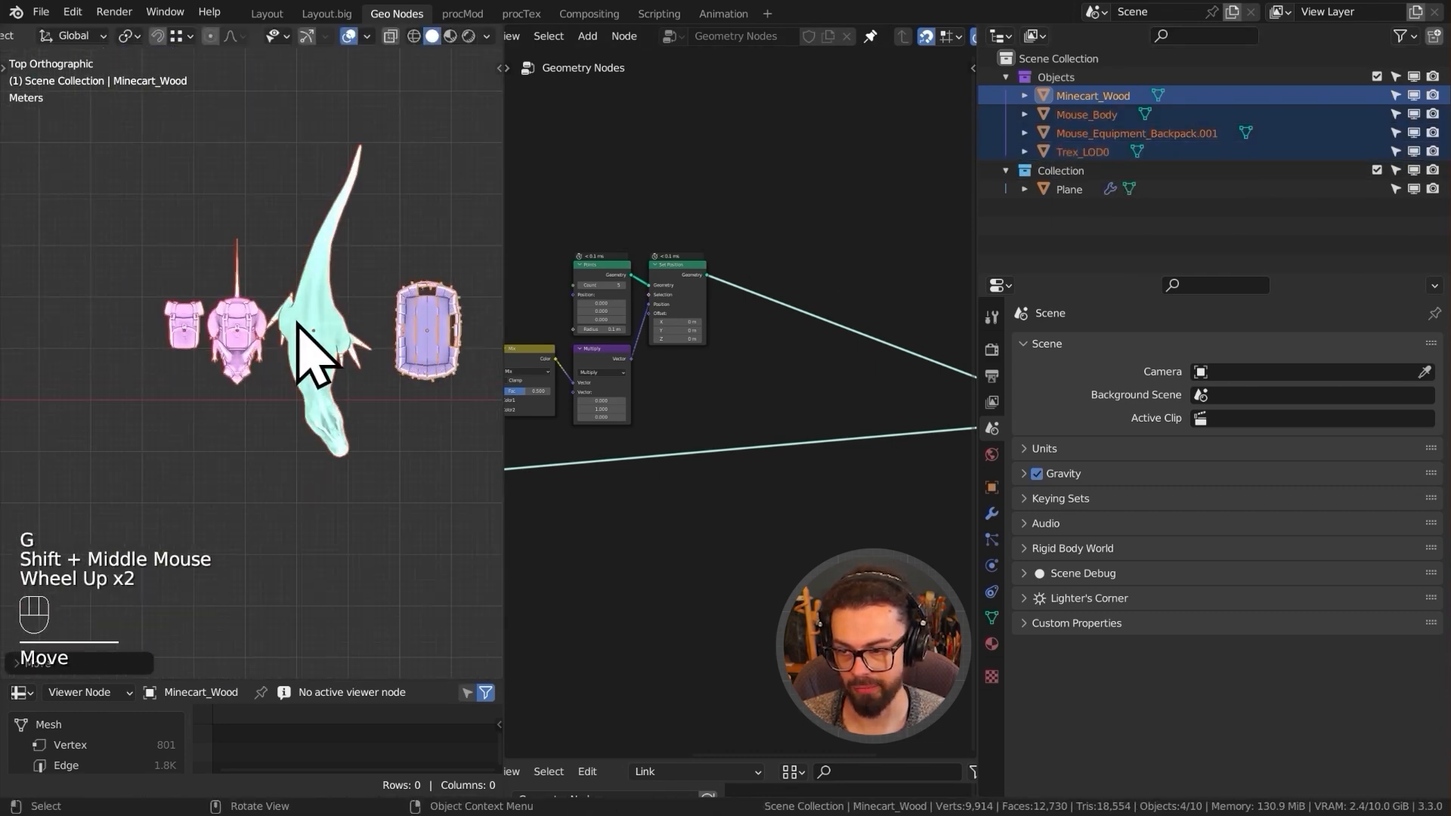
- Move all four source objects about -0.26 m in X and -1.32 m in Y, onto the X axis
{"action": "left_click", "coordinate": [337, 340]}
{"action": "left_click_drag", "start_coordinate": [97, 236], "coordinate": [431, 382]}
{"action": "key", "text": "g"}
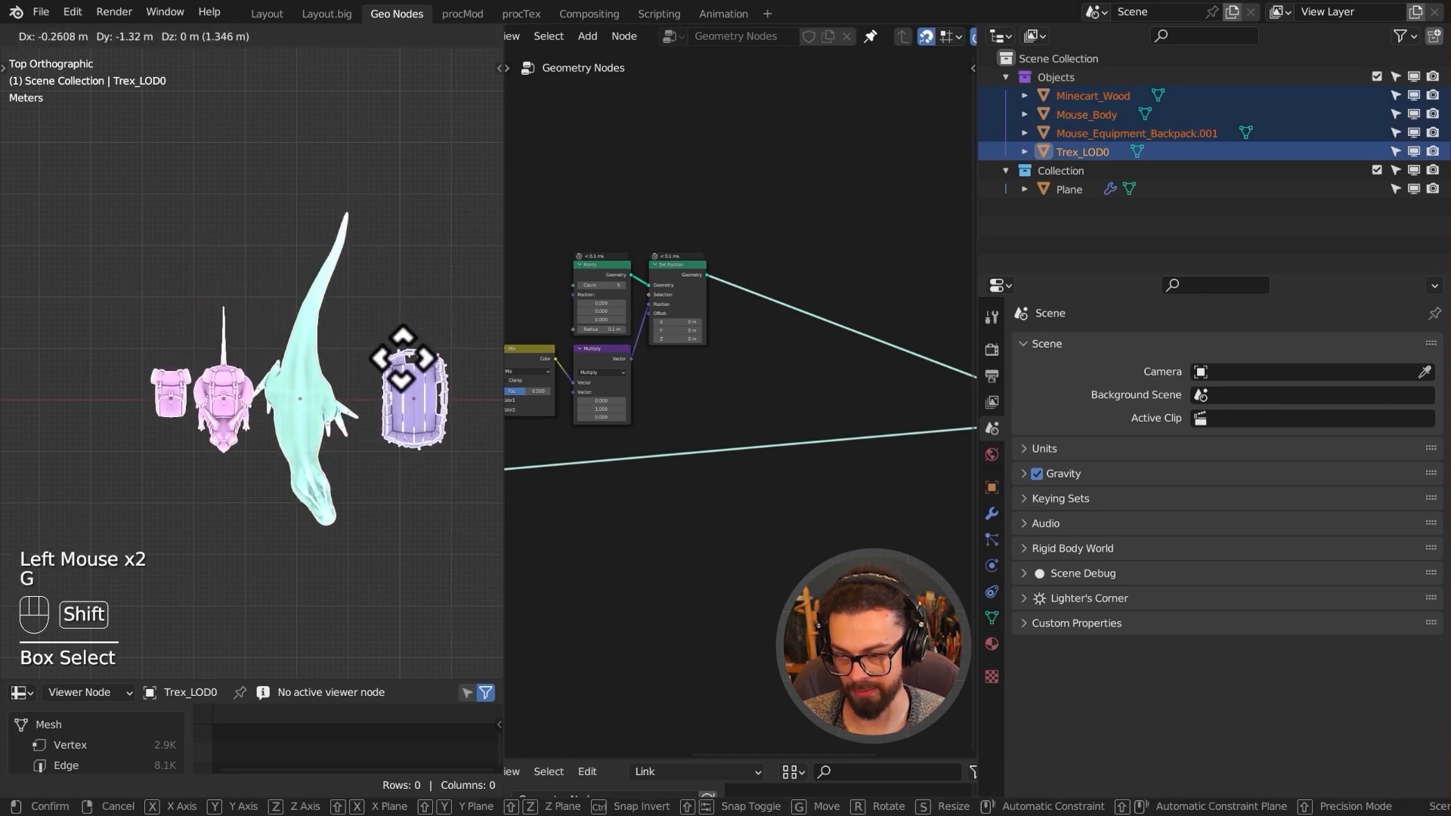
{"action": "left_click", "coordinate": [406, 367]}
- Sketch annotation lines at the Y extents of the mouse and the T-rex, and erase them
{"action": "left_click_drag", "start_coordinate": [190, 457], "coordinate": [247, 455]}
{"action": "left_click_drag", "start_coordinate": [264, 300], "coordinate": [193, 301]}
{"action": "left_click_drag", "start_coordinate": [262, 529], "coordinate": [376, 539]}
{"action": "left_click_drag", "start_coordinate": [312, 193], "coordinate": [373, 191]}
{"action": "right_click_drag", "start_coordinate": [421, 193], "coordinate": [306, 195]}
{"action": "left_click_drag", "start_coordinate": [302, 213], "coordinate": [396, 212]}
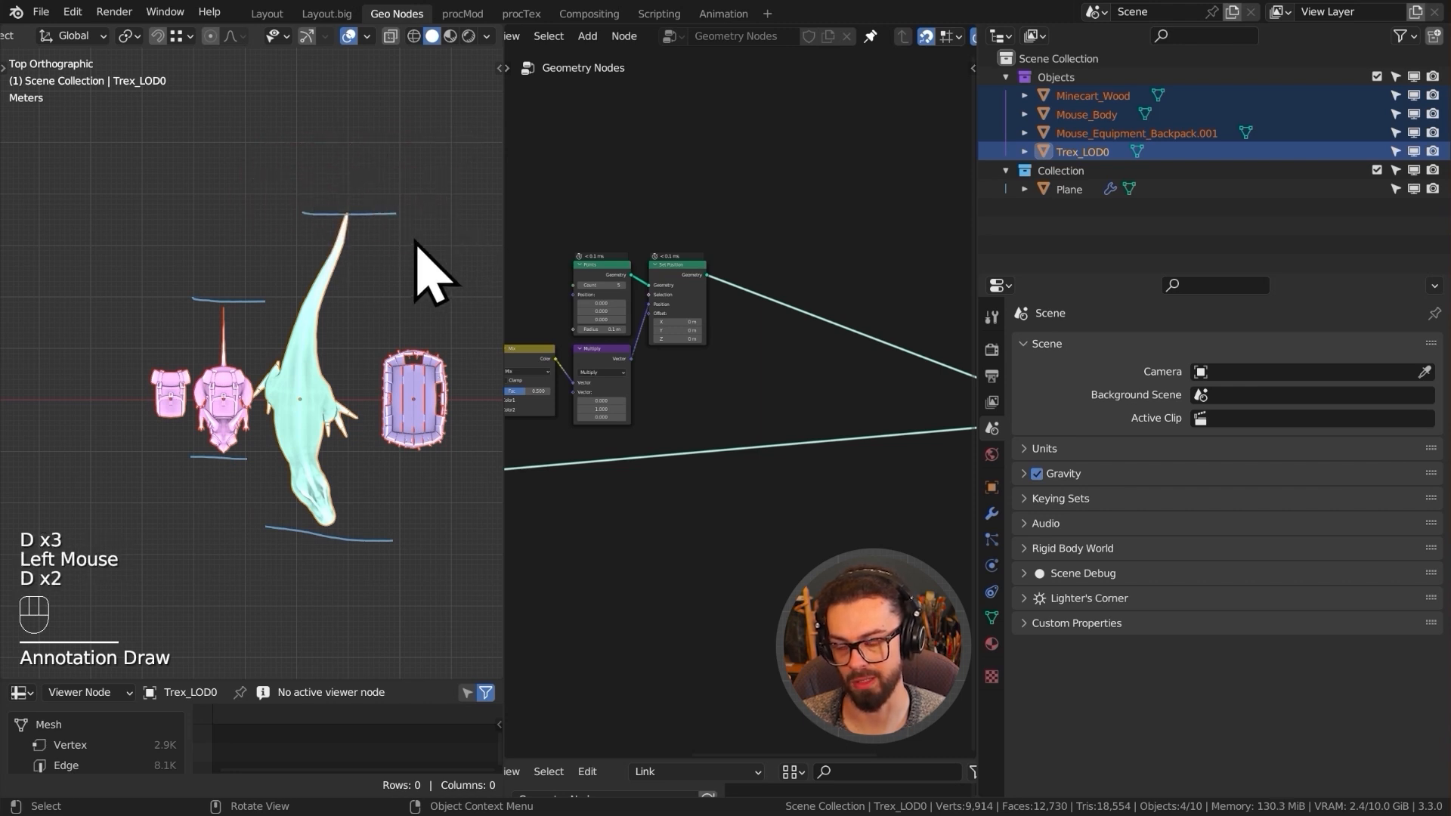
{"action": "mouse_move", "coordinate": [343, 538]}
{"action": "right_mouse_down"}
{"action": "mouse_move", "coordinate": [317, 265]}
{"action": "mouse_move", "coordinate": [333, 242]}
{"action": "mouse_move", "coordinate": [393, 219]}
{"action": "right_mouse_up"}
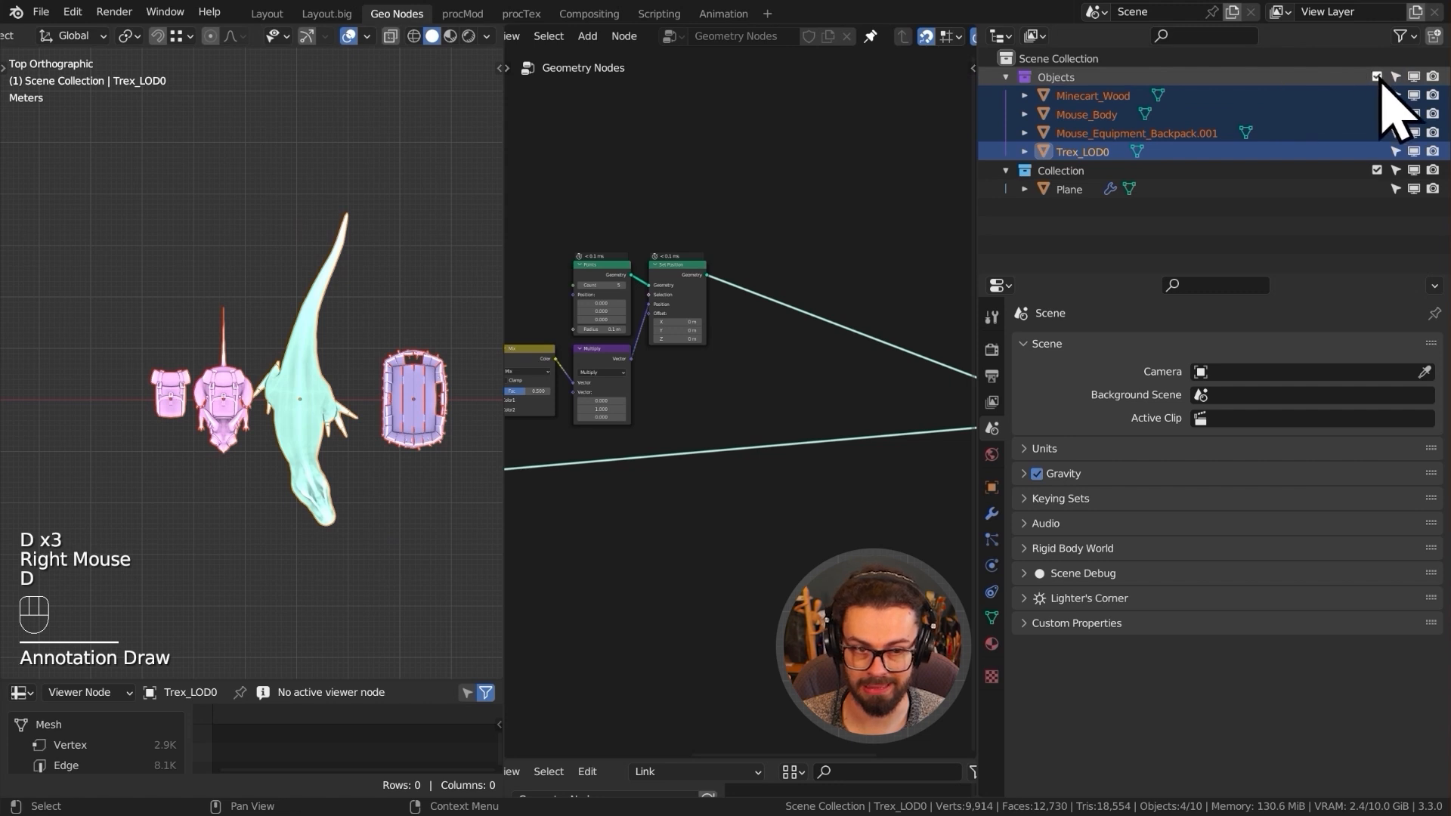
- Exclude the Objects collection, select the Plane and narrow the Outliner to enlarge the node editor
{"action": "left_click", "coordinate": [1375, 76]}
{"action": "left_click", "coordinate": [1053, 118]}
{"action": "middle_click_drag", "start_coordinate": [174, 325], "coordinate": [81, 474], "text": "shift"}
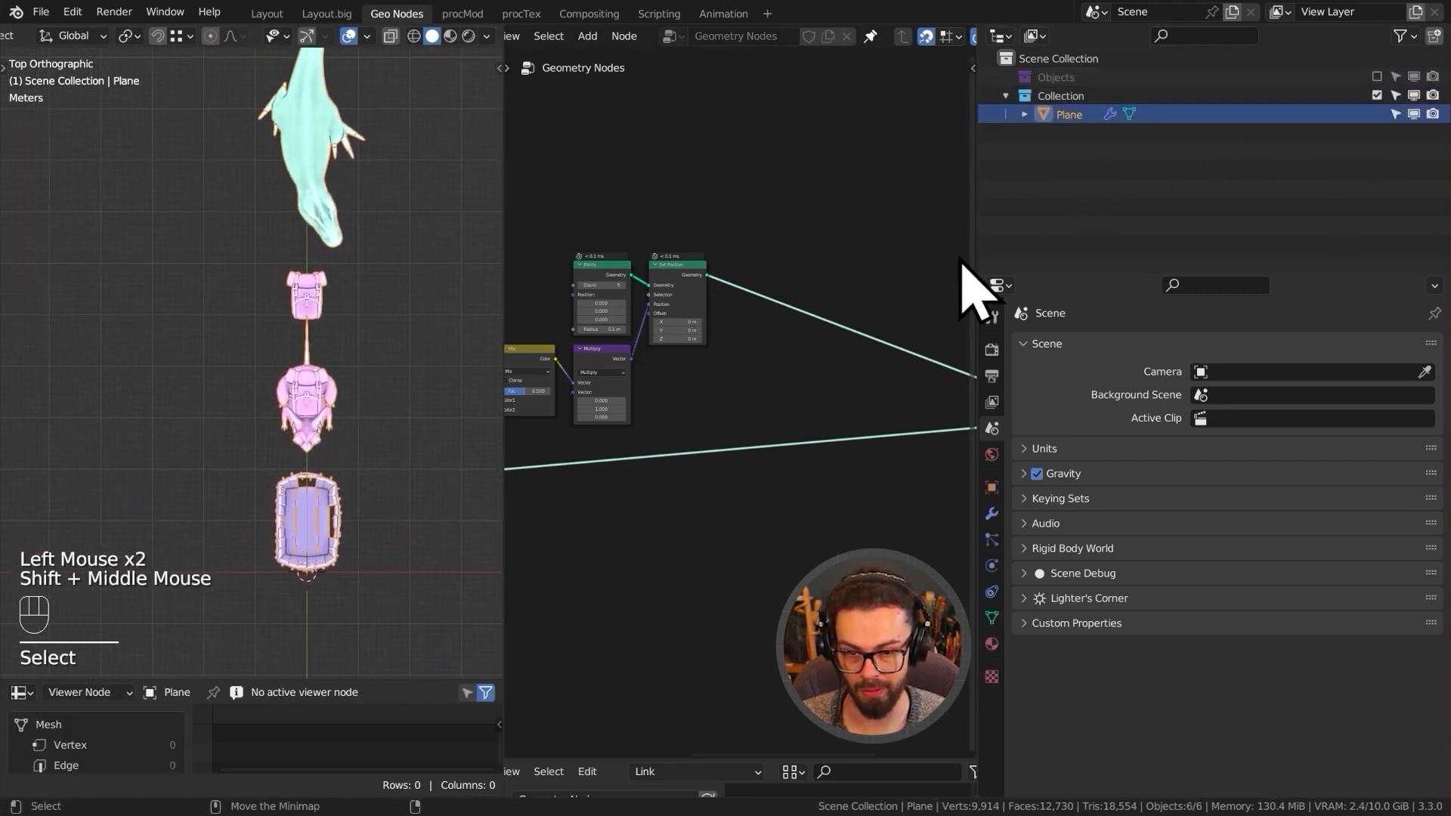
{"action": "left_click_drag", "start_coordinate": [978, 217], "coordinate": [1407, 226]}
- Duplicate the Mix node below Accumulate Field and connect the MIN attribute to Color1 and the MAX attribute to Color2
{"action": "middle_click_drag", "start_coordinate": [1126, 395], "coordinate": [1036, 438]}
{"action": "scroll", "coordinate": [793, 453], "scroll_direction": "up", "scroll_amount": 3}
{"action": "middle_click_drag", "start_coordinate": [793, 453], "coordinate": [899, 430]}
{"action": "middle_click_drag", "start_coordinate": [899, 431], "coordinate": [732, 256], "text": "ctrl"}
{"action": "middle_click_drag", "start_coordinate": [759, 344], "coordinate": [780, 385]}
{"action": "scroll", "coordinate": [881, 464], "scroll_direction": "down", "scroll_amount": 2}
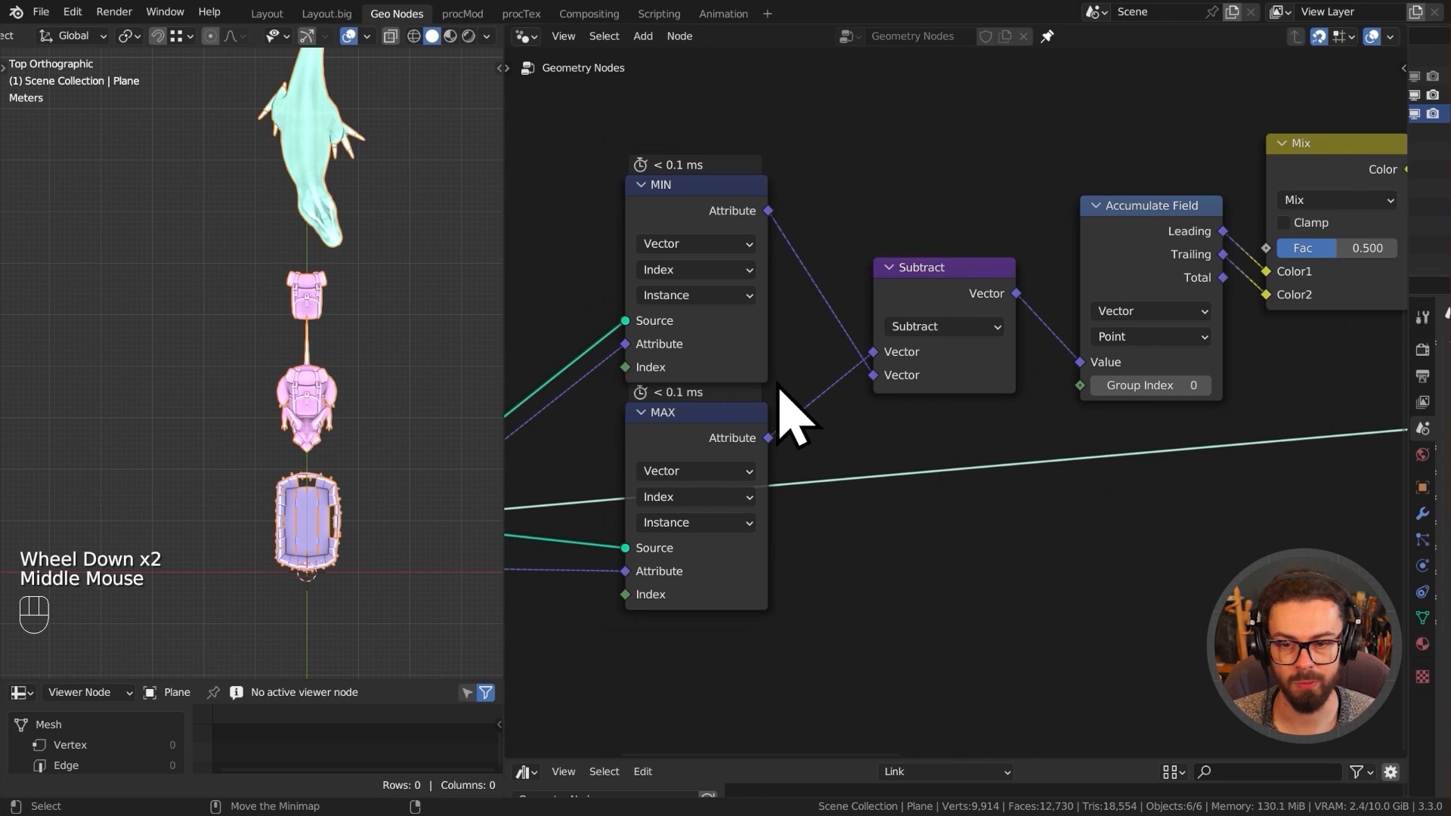
{"action": "middle_click_drag", "start_coordinate": [967, 401], "coordinate": [827, 361], "text": "shift"}
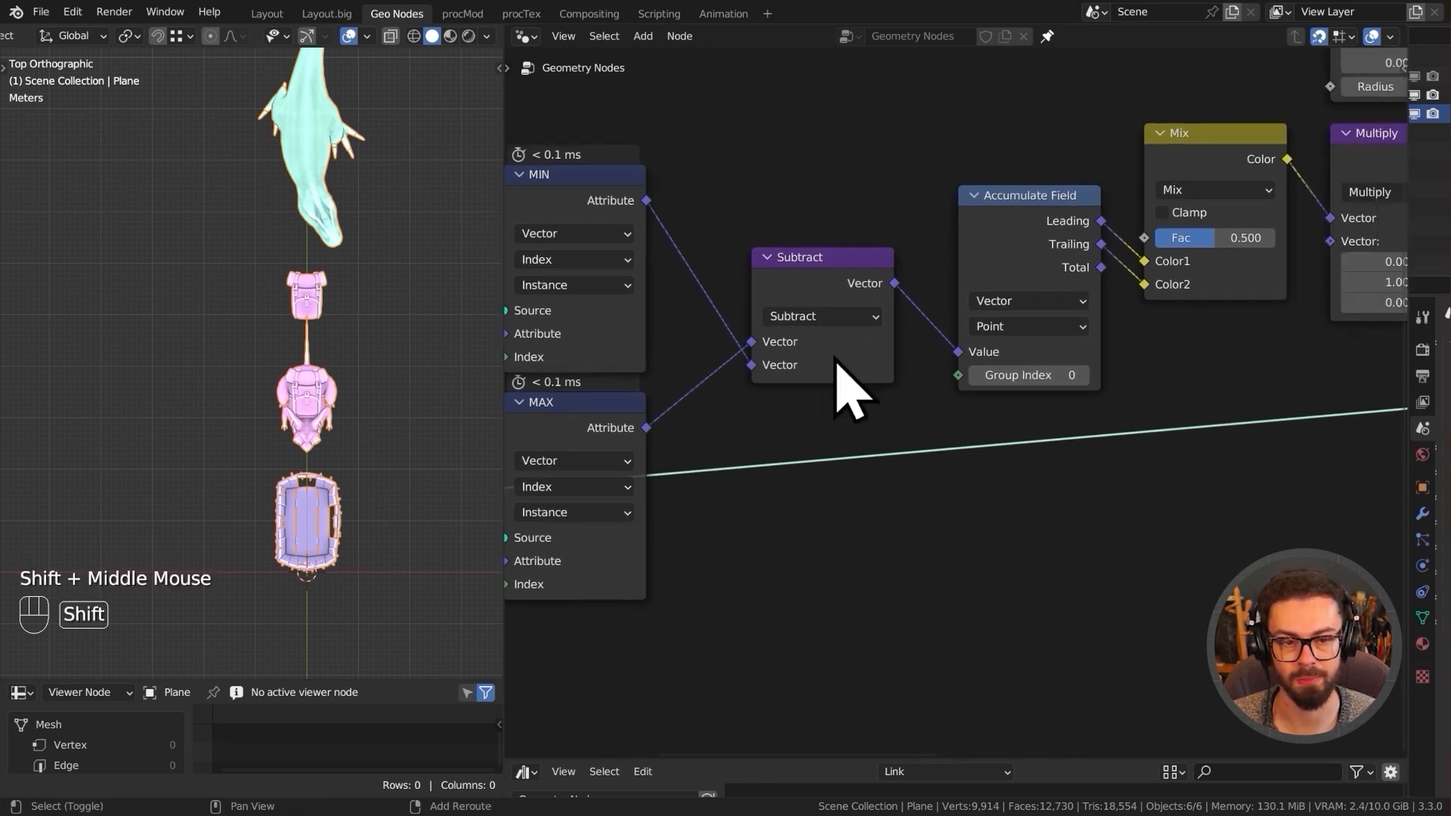
{"action": "left_click", "coordinate": [1233, 167]}
{"action": "middle_click_drag", "start_coordinate": [1233, 166], "coordinate": [1245, 114], "text": "shift"}
{"action": "key", "text": "shift+d"}
{"action": "left_click", "coordinate": [1058, 444]}
{"action": "left_click_drag", "start_coordinate": [661, 164], "coordinate": [973, 553]}
{"action": "left_click_drag", "start_coordinate": [661, 391], "coordinate": [974, 577]}
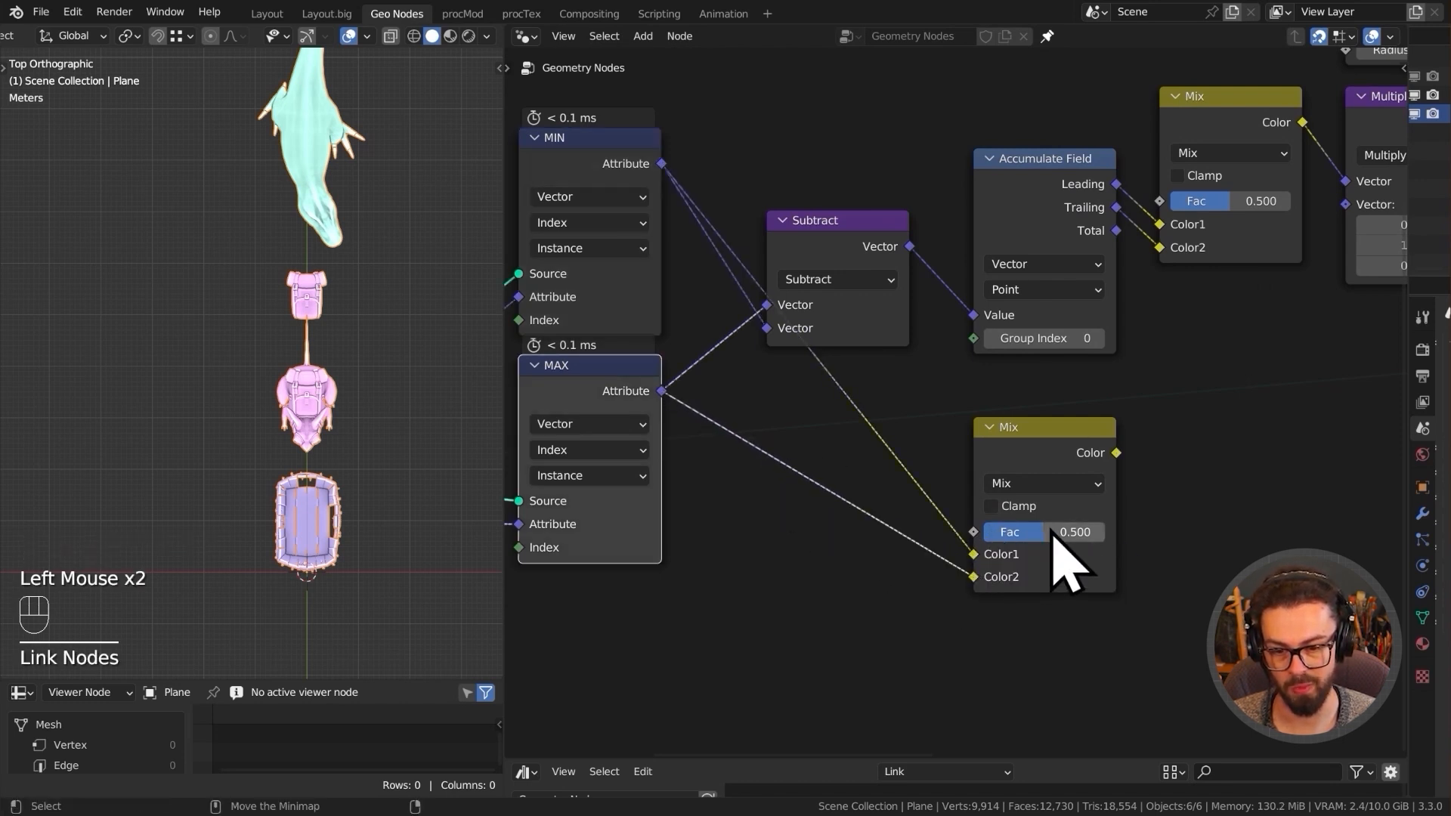
- Place the new Mix node under the first one and shift Points, Multiply and Set Position away to make room
{"action": "left_click_drag", "start_coordinate": [1042, 464], "coordinate": [1217, 314]}
{"action": "middle_click_drag", "start_coordinate": [1217, 314], "coordinate": [759, 440]}
{"action": "scroll", "coordinate": [957, 359], "scroll_direction": "down", "scroll_amount": 2}
{"action": "left_click_drag", "start_coordinate": [1054, 124], "coordinate": [864, 320]}
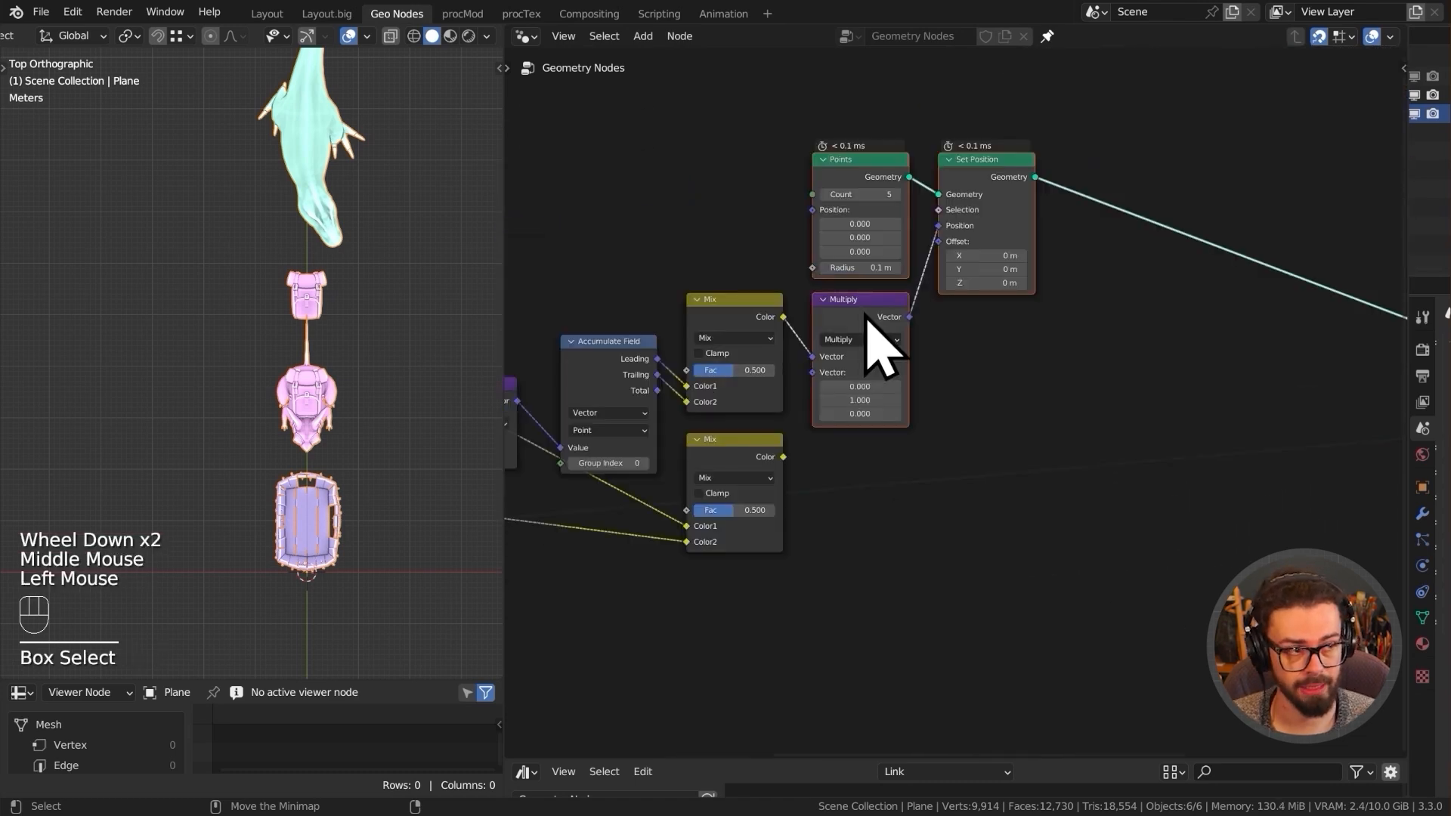
{"action": "key", "text": "g"}
{"action": "left_click", "coordinate": [1180, 300]}
- Insert a copy of Multiply after the first Mix, set it to Subtract, and connect the second Mix's Color as the subtracted vector
{"action": "scroll", "coordinate": [827, 354], "scroll_direction": "up", "scroll_amount": 2}
{"action": "middle_click_drag", "start_coordinate": [829, 354], "coordinate": [926, 364]}
{"action": "left_click", "coordinate": [1325, 249]}
{"action": "key", "text": "shift+d"}
{"action": "left_click", "coordinate": [1047, 348]}
{"action": "left_click", "coordinate": [1035, 319]}
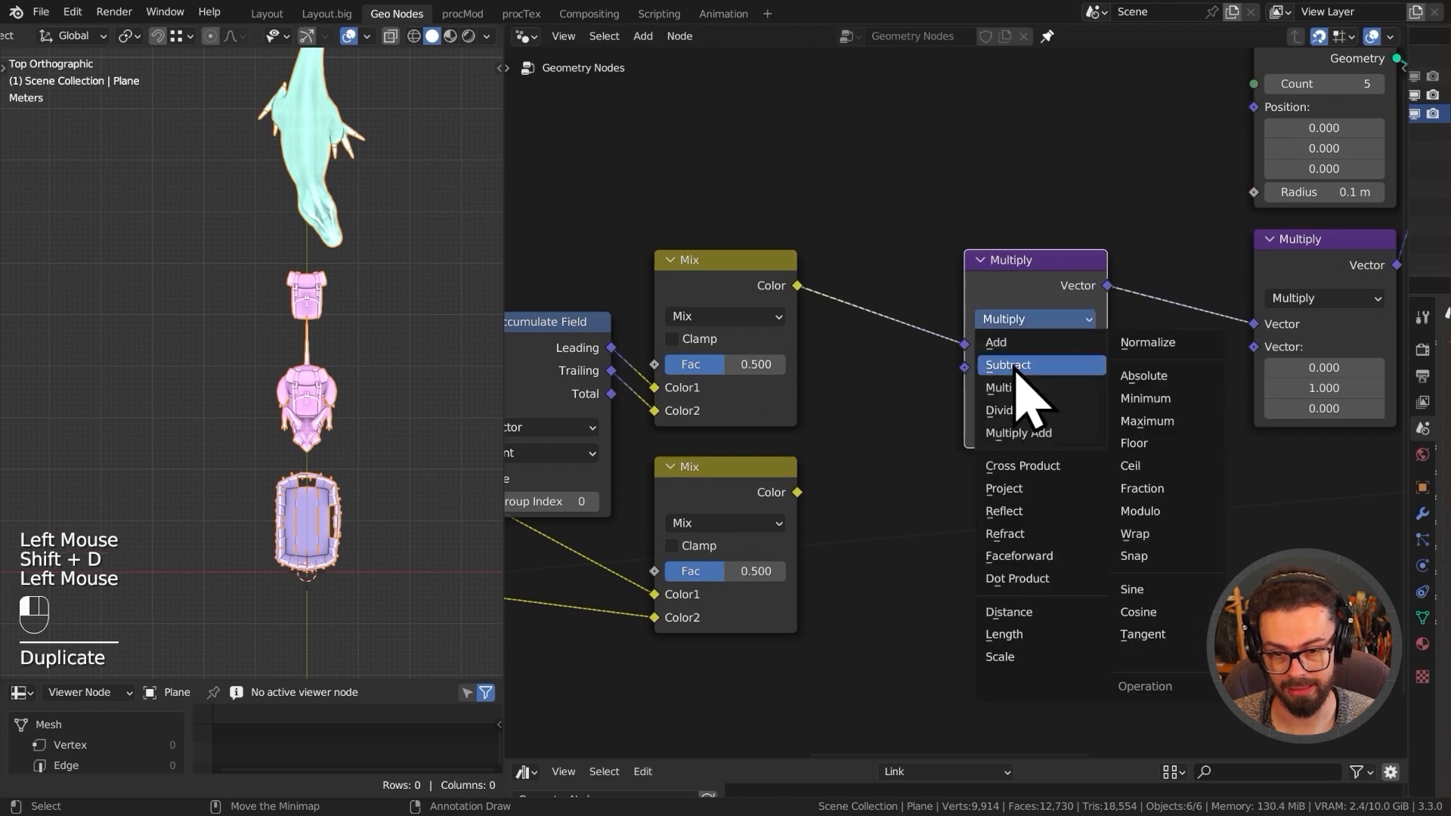
{"action": "left_click", "coordinate": [1027, 367]}
{"action": "left_click_drag", "start_coordinate": [797, 492], "coordinate": [971, 371]}
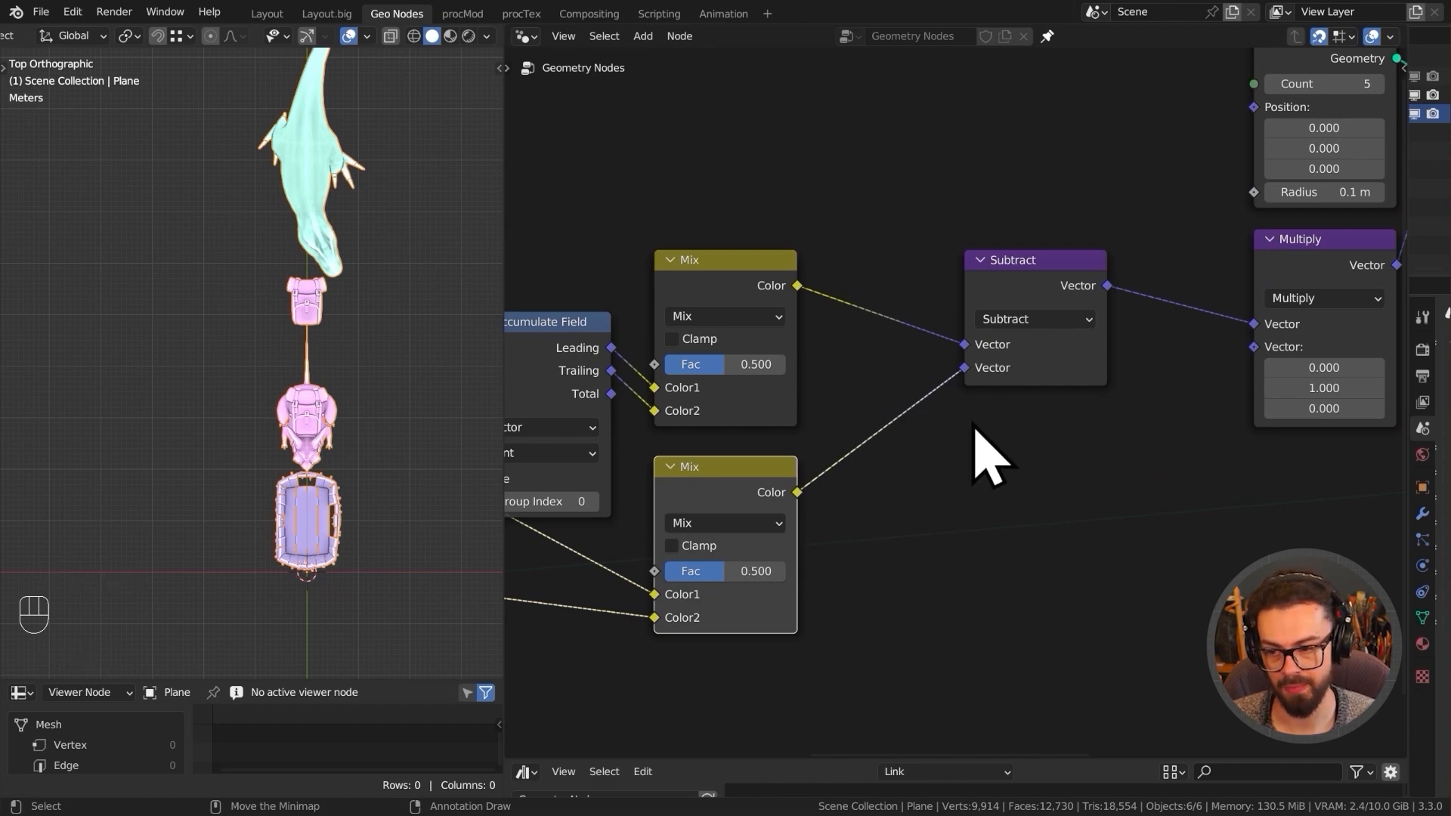
- Inspect the instance spacing in the enlarged viewport and set the Points node's Count to 10
{"action": "key", "text": "ctrl+space"}
{"action": "scroll", "coordinate": [858, 314], "scroll_direction": "down", "scroll_amount": 2}
{"action": "middle_click_drag", "start_coordinate": [858, 314], "coordinate": [849, 415], "text": "shift"}
{"action": "scroll", "coordinate": [823, 291], "scroll_direction": "down", "scroll_amount": 1, "text": "shift"}
{"action": "middle_click_drag", "start_coordinate": [823, 291], "coordinate": [831, 340], "text": "shift"}
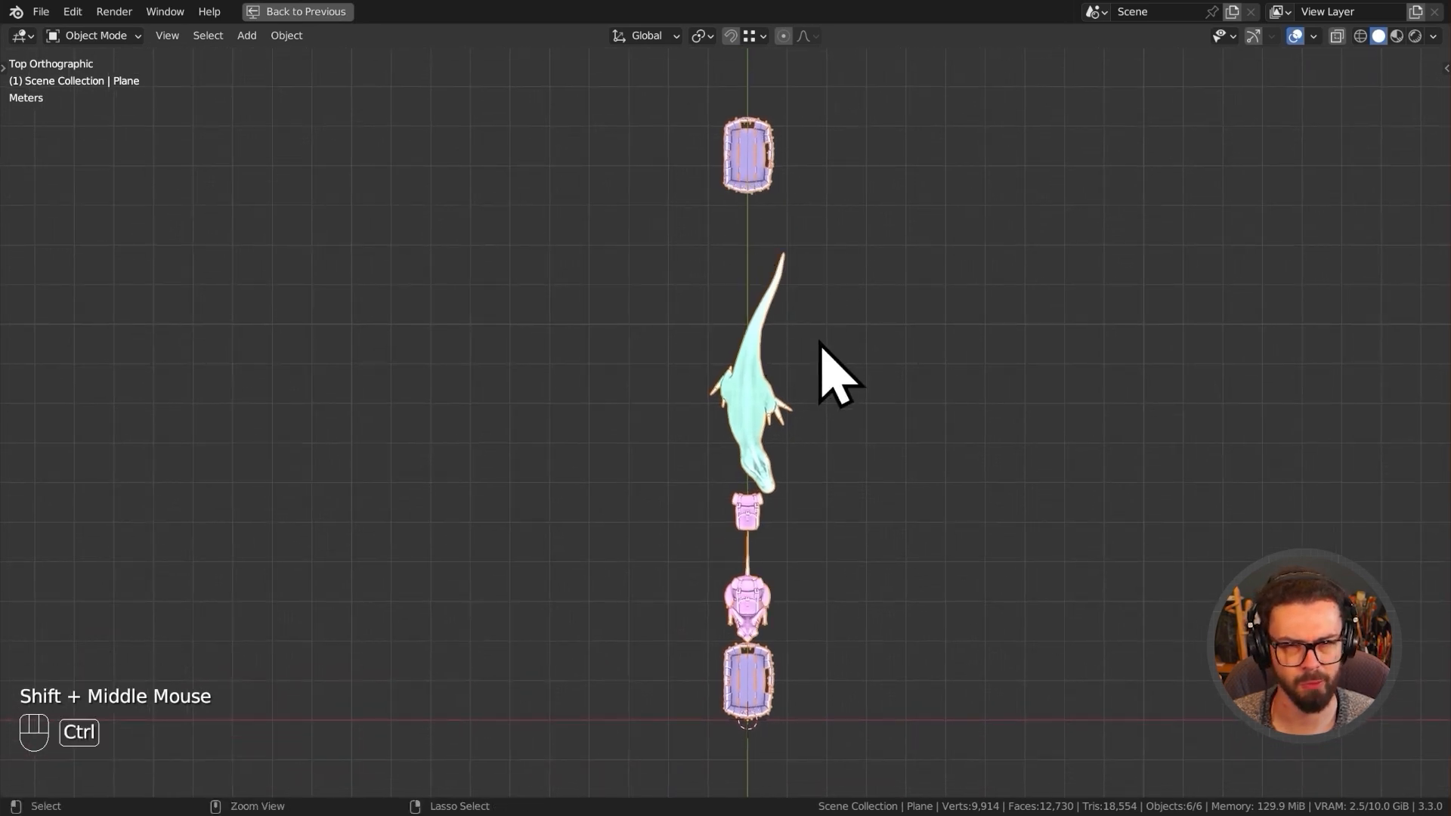
{"action": "key", "text": "ctrl+space"}
{"action": "scroll", "coordinate": [835, 372], "scroll_direction": "down", "scroll_amount": 3}
{"action": "middle_click_drag", "start_coordinate": [778, 355], "coordinate": [738, 371]}
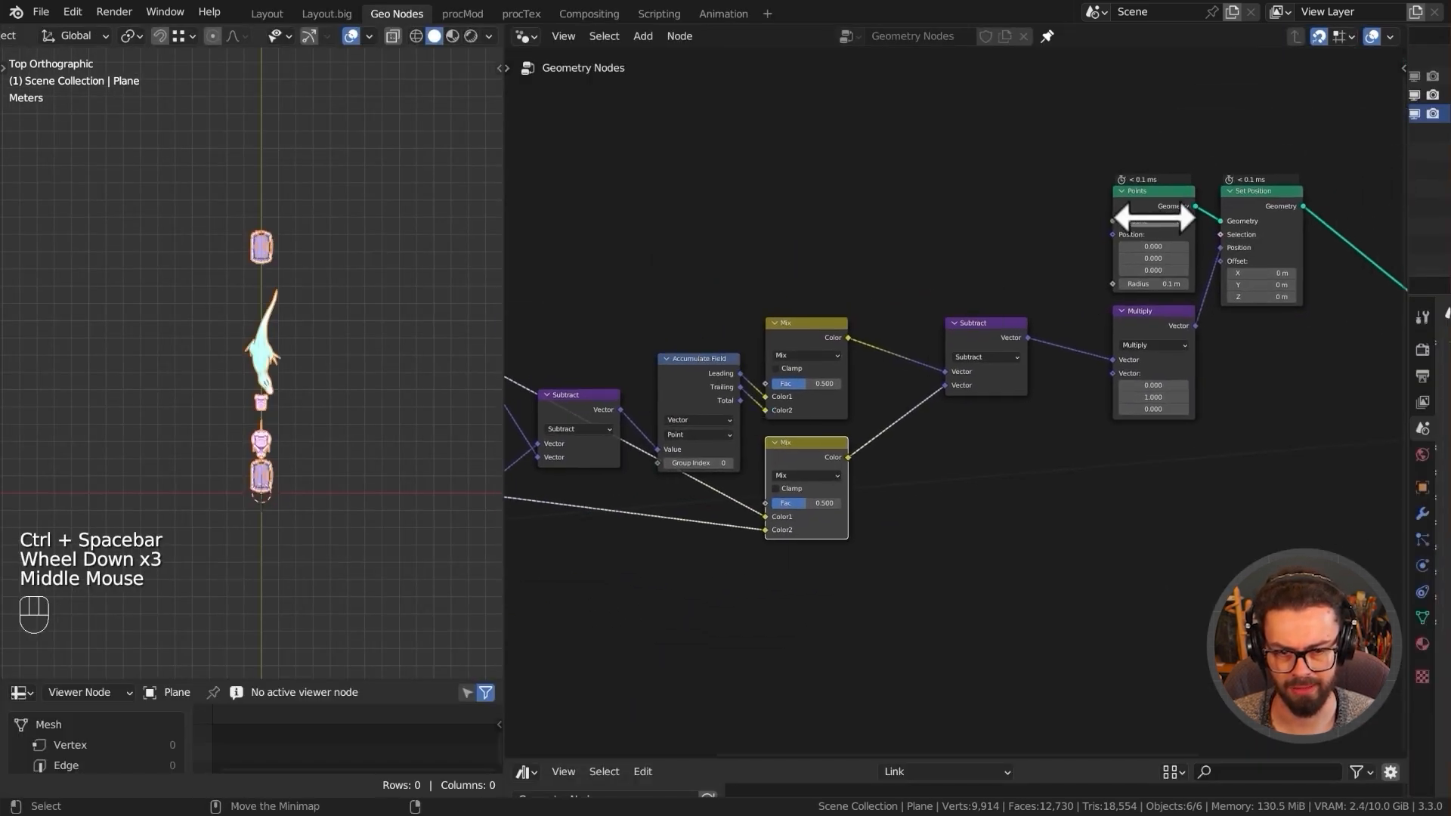
{"action": "left_click", "coordinate": [1154, 219]}
{"action": "type", "text": "10"}
{"action": "key", "text": "Return"}
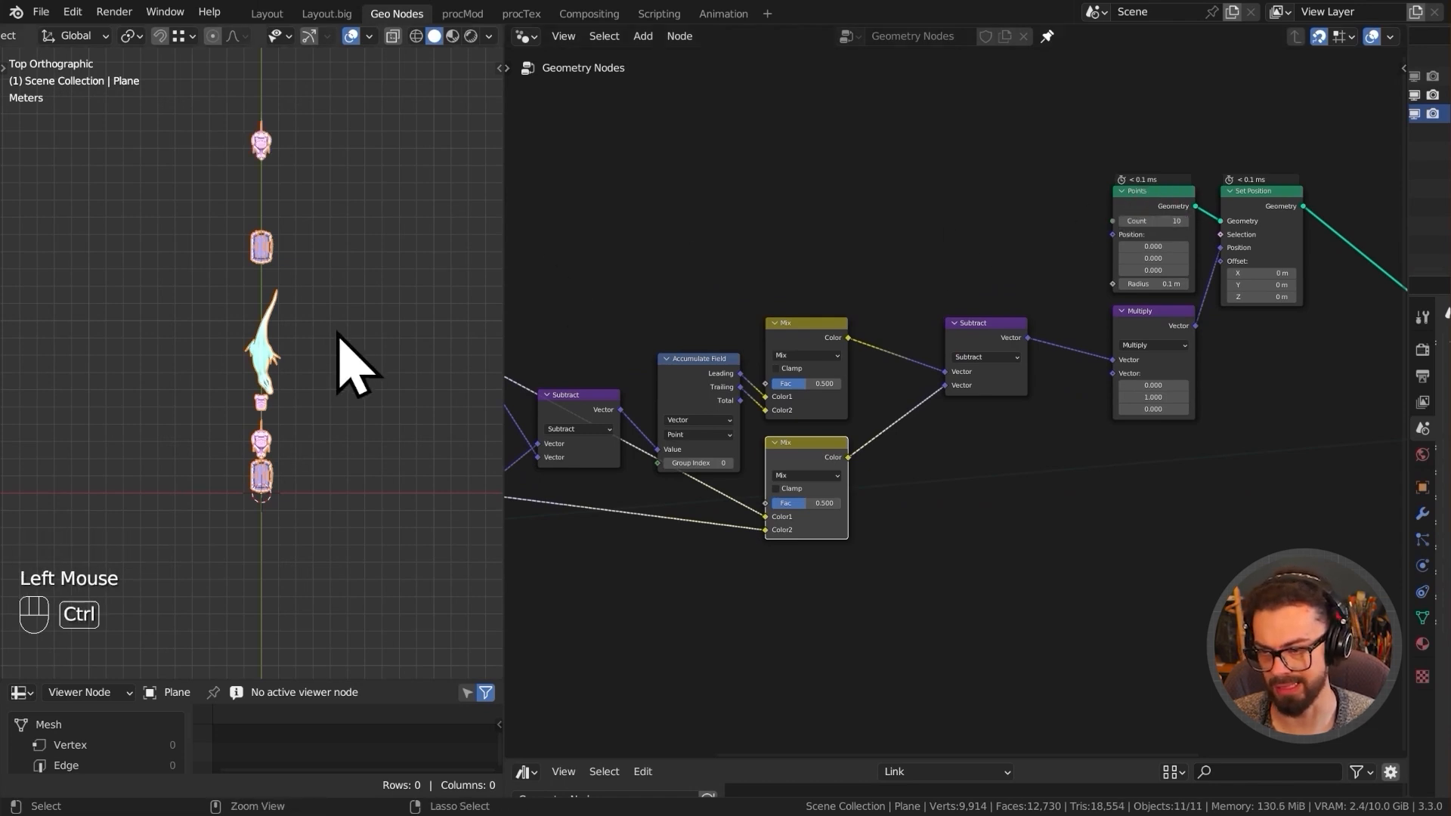
- Annotate the spacing between the instances in the enlarged viewport, circle the first T-rex, and erase the marks
{"action": "key", "text": "ctrl+space"}
{"action": "scroll", "coordinate": [343, 331], "scroll_direction": "down", "scroll_amount": 2}
{"action": "middle_click_drag", "start_coordinate": [720, 265], "coordinate": [680, 389], "text": "shift"}
{"action": "scroll", "coordinate": [771, 371], "scroll_direction": "down", "scroll_amount": 2}
{"action": "mouse_move", "coordinate": [773, 378]}
{"action": "middle_mouse_down", "text": "shift"}
{"action": "mouse_move", "coordinate": [751, 422]}
{"action": "mouse_move", "coordinate": [752, 378]}
{"action": "middle_mouse_up", "text": "shift"}
{"action": "key", "text": "d"}
{"action": "left_click_drag", "start_coordinate": [691, 615], "coordinate": [758, 616]}
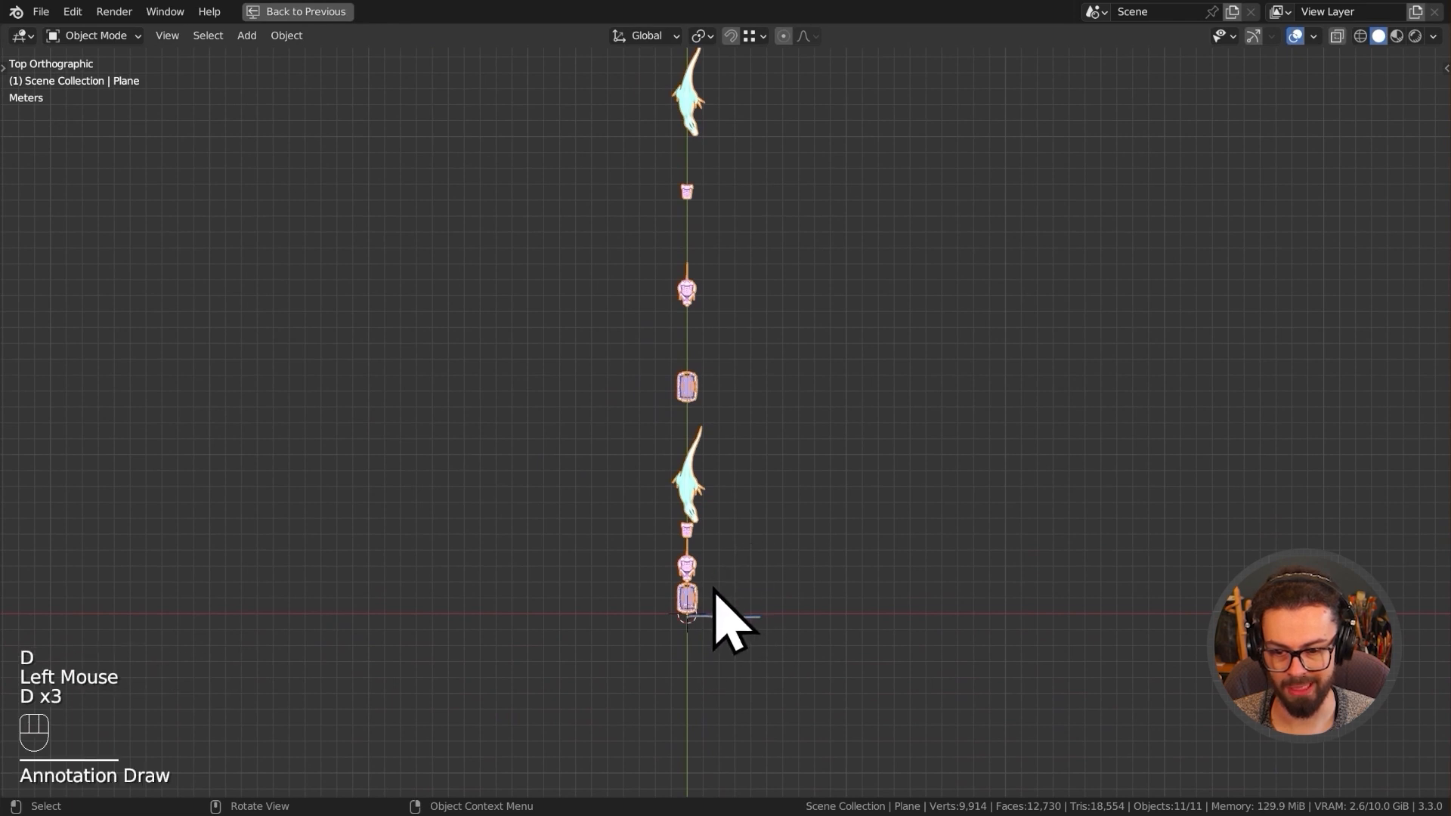
{"action": "left_click_drag", "start_coordinate": [703, 422], "coordinate": [734, 420]}
{"action": "left_click_drag", "start_coordinate": [700, 325], "coordinate": [744, 323]}
{"action": "left_click_drag", "start_coordinate": [712, 213], "coordinate": [741, 212]}
{"action": "key", "text": "d"}
{"action": "left_click", "coordinate": [718, 417]}
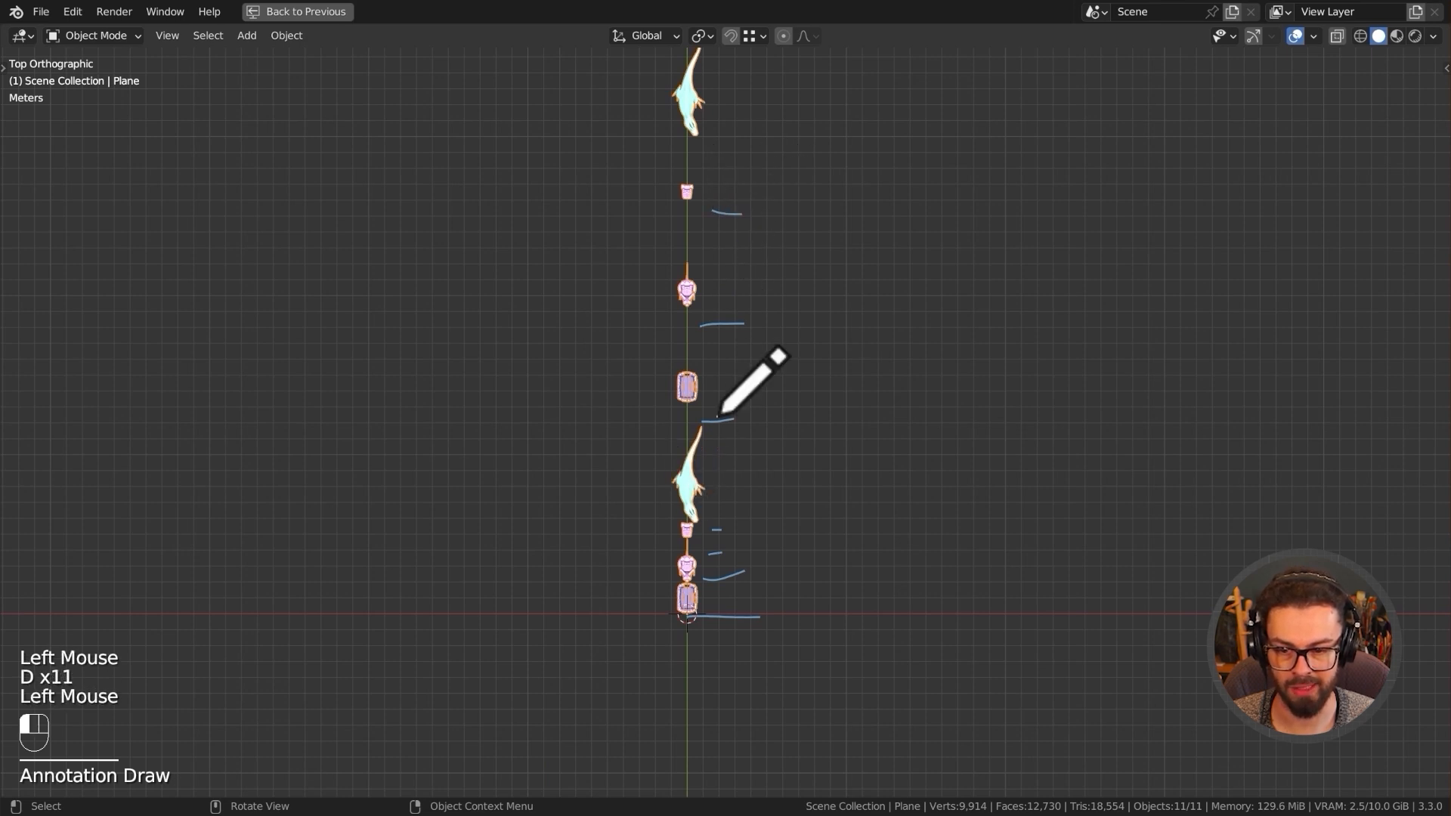
{"action": "left_click_drag", "start_coordinate": [739, 523], "coordinate": [638, 423]}
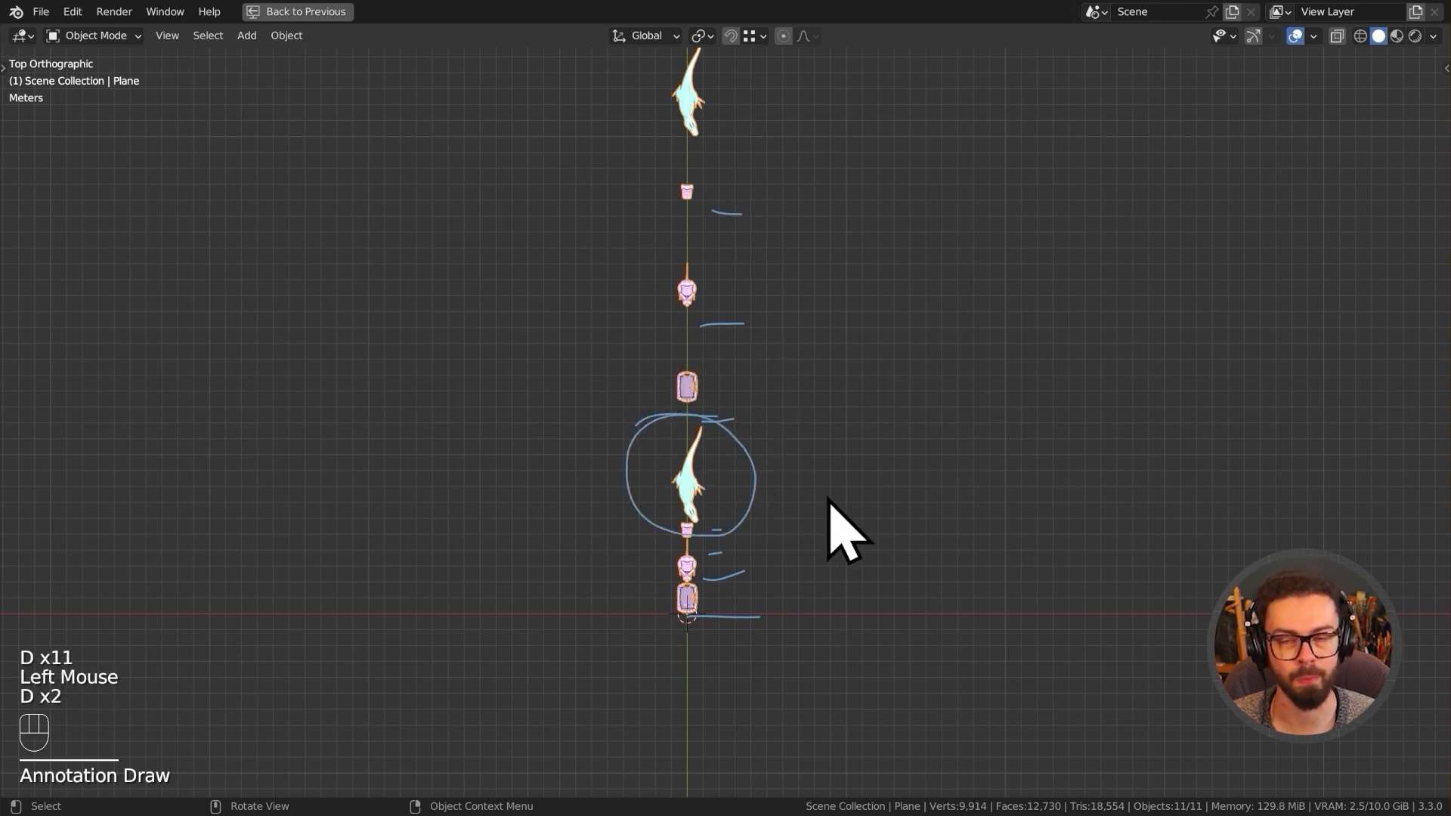
{"action": "mouse_move", "coordinate": [726, 198]}
{"action": "right_mouse_down"}
{"action": "mouse_move", "coordinate": [738, 339]}
{"action": "mouse_move", "coordinate": [719, 453]}
{"action": "mouse_move", "coordinate": [745, 598]}
{"action": "mouse_move", "coordinate": [762, 505]}
{"action": "right_mouse_up"}
{"action": "key", "text": "ctrl+space"}
- Move the Collection Info+ node farther away from the MIN and MAX nodes
{"action": "middle_click_drag", "start_coordinate": [767, 518], "coordinate": [828, 451]}
{"action": "left_click_drag", "start_coordinate": [680, 376], "coordinate": [876, 567]}
{"action": "key", "text": "g"}
{"action": "left_click", "coordinate": [664, 582]}
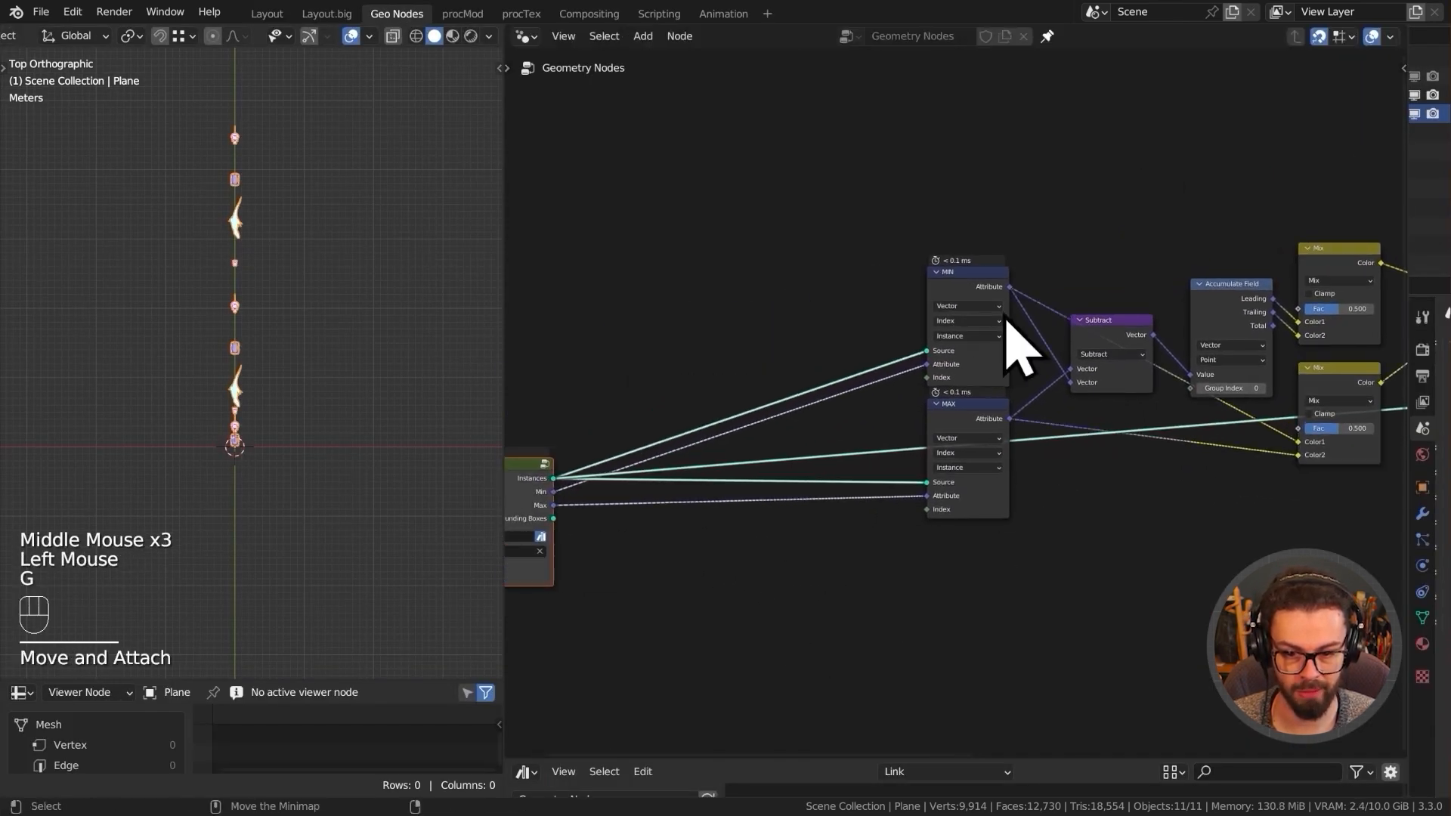
- Add reroutes to the link from Collection Info+ Instances to Instance on Points and route it below the MIN and MAX nodes
{"action": "scroll", "coordinate": [840, 476], "scroll_direction": "up", "scroll_amount": 6}
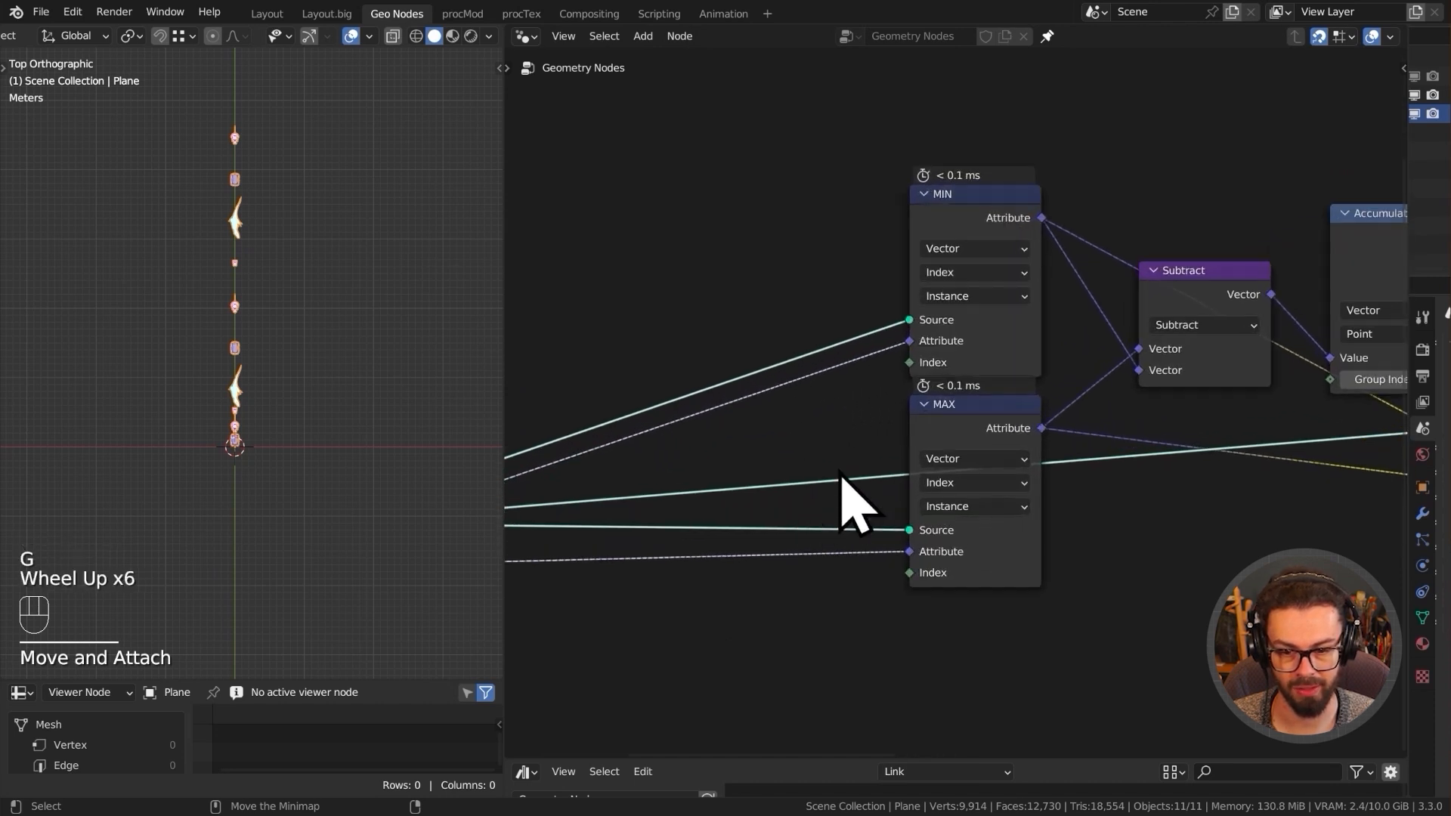
{"action": "scroll", "coordinate": [839, 470], "scroll_direction": "down", "scroll_amount": 3}
{"action": "middle_click_drag", "start_coordinate": [839, 470], "coordinate": [838, 469]}
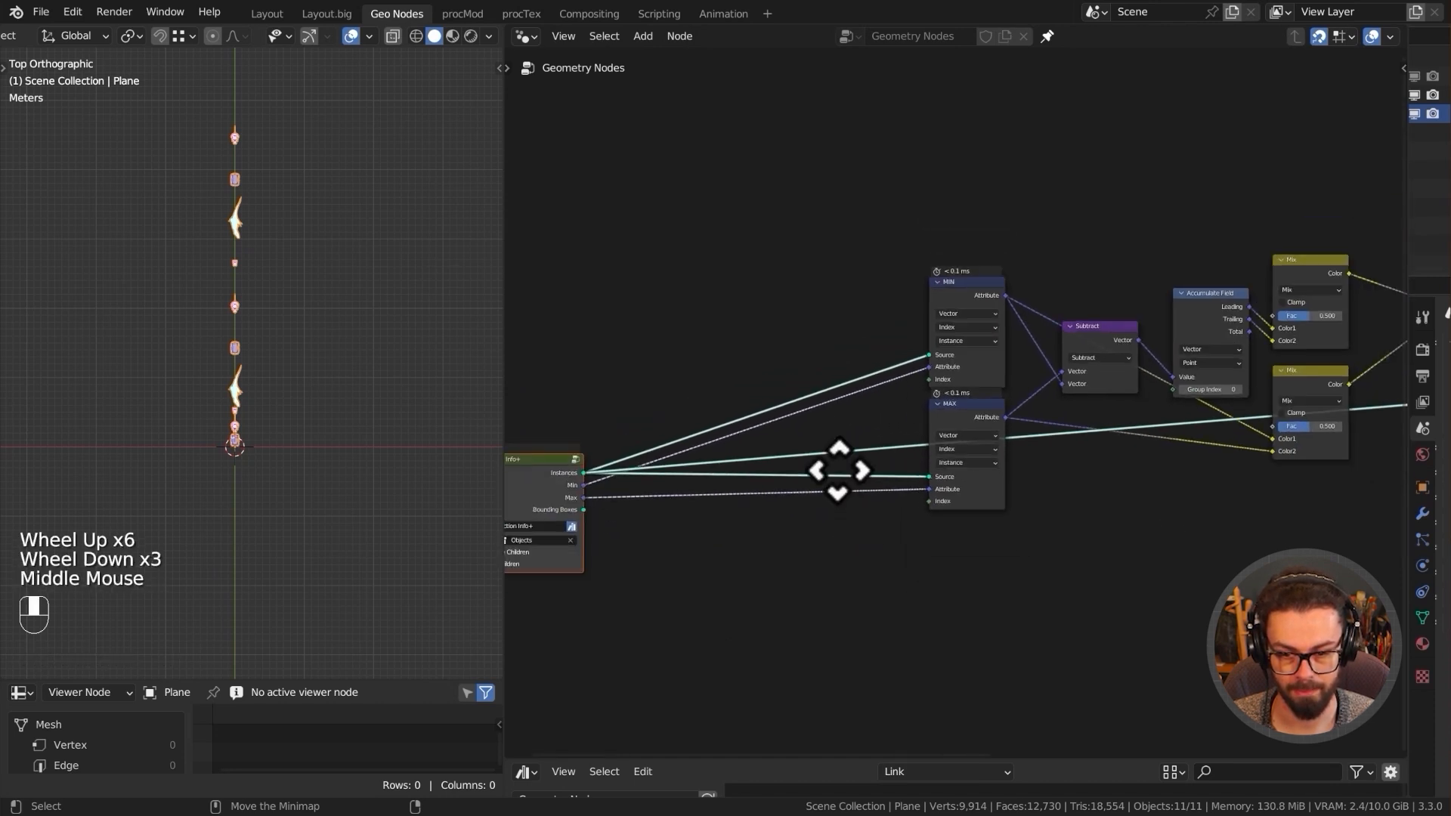
{"action": "right_click_drag", "start_coordinate": [852, 466], "coordinate": [876, 437], "text": "shift"}
{"action": "key", "text": "g"}
{"action": "left_click", "coordinate": [887, 641]}
{"action": "right_click_drag", "start_coordinate": [1035, 547], "coordinate": [1054, 642], "text": "shift"}
{"action": "middle_click_drag", "start_coordinate": [1134, 654], "coordinate": [1043, 543], "text": "shift"}
{"action": "key", "text": "g"}
{"action": "left_click", "coordinate": [910, 594]}
- Add an Index node and feed it through a reroute into the Index inputs of both MIN and MAX
{"action": "scroll", "coordinate": [1053, 589], "scroll_direction": "up", "scroll_amount": 3}
{"action": "left_click_drag", "start_coordinate": [1043, 355], "coordinate": [786, 264]}
{"action": "type", "text": "ind"}
{"action": "key", "text": "Return"}
{"action": "left_click", "coordinate": [784, 269]}
{"action": "left_click_drag", "start_coordinate": [793, 269], "coordinate": [1044, 566]}
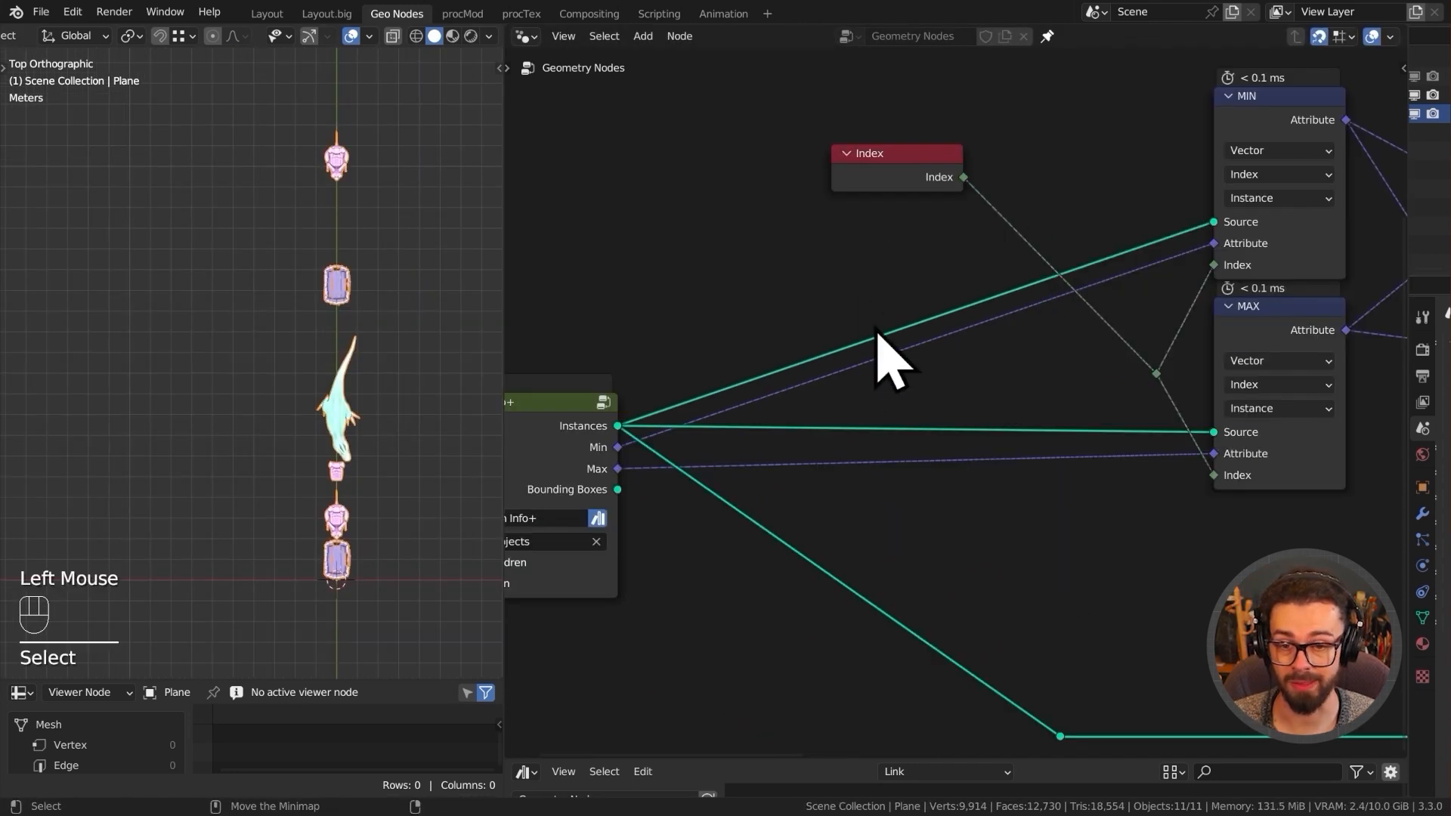
- Insert a Math node set to Modulo between Index and the Index inputs of MIN and MAX, and dissolve the reroute
{"action": "middle_click_drag", "start_coordinate": [876, 330], "coordinate": [935, 356]}
{"action": "key", "text": "shift+a"}
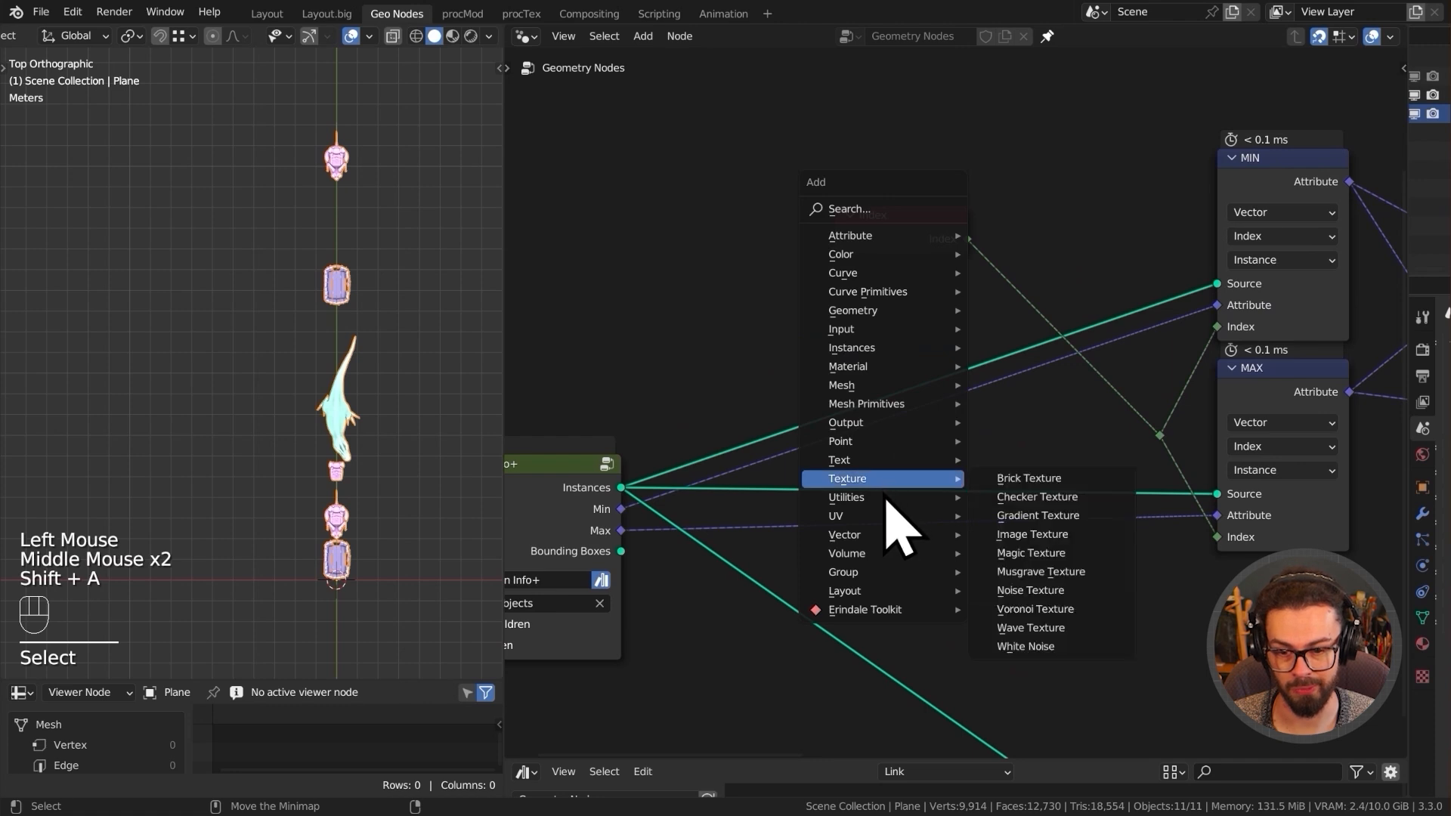
{"action": "mouse_move", "coordinate": [888, 496]}
{"action": "left_click", "coordinate": [1047, 299]}
{"action": "left_click", "coordinate": [1107, 344]}
{"action": "left_click", "coordinate": [849, 510]}
{"action": "key", "text": "g"}
{"action": "left_click", "coordinate": [1231, 567]}
{"action": "left_click", "coordinate": [1252, 435]}
{"action": "key", "text": "ctrl+x"}
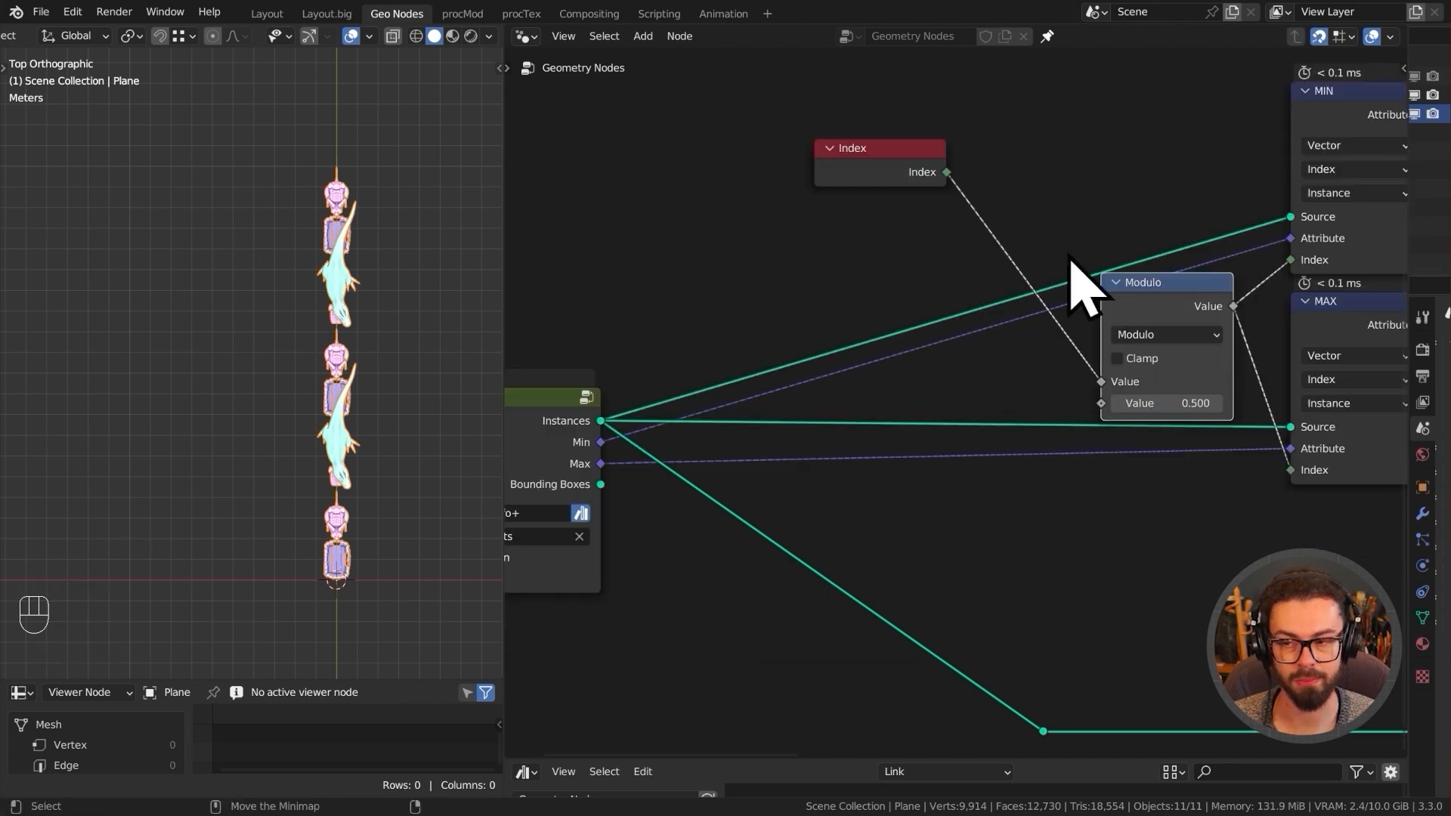
- Set the Modulo node's second value to 3 and check the instance spacing in the viewport
{"action": "middle_click_drag", "start_coordinate": [856, 393], "coordinate": [857, 403]}
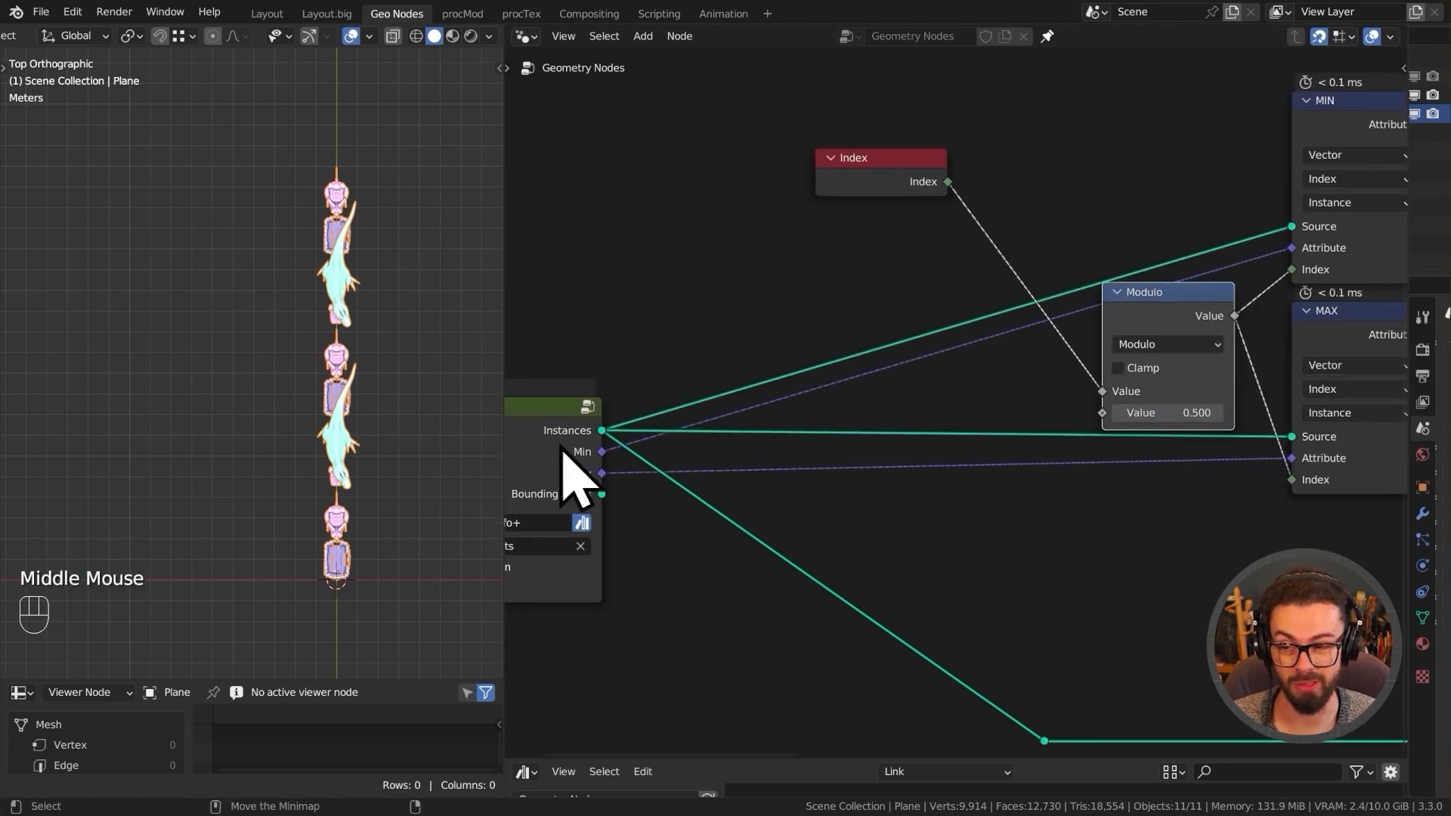
{"action": "left_click_drag", "start_coordinate": [1161, 410], "coordinate": [1161, 410]}
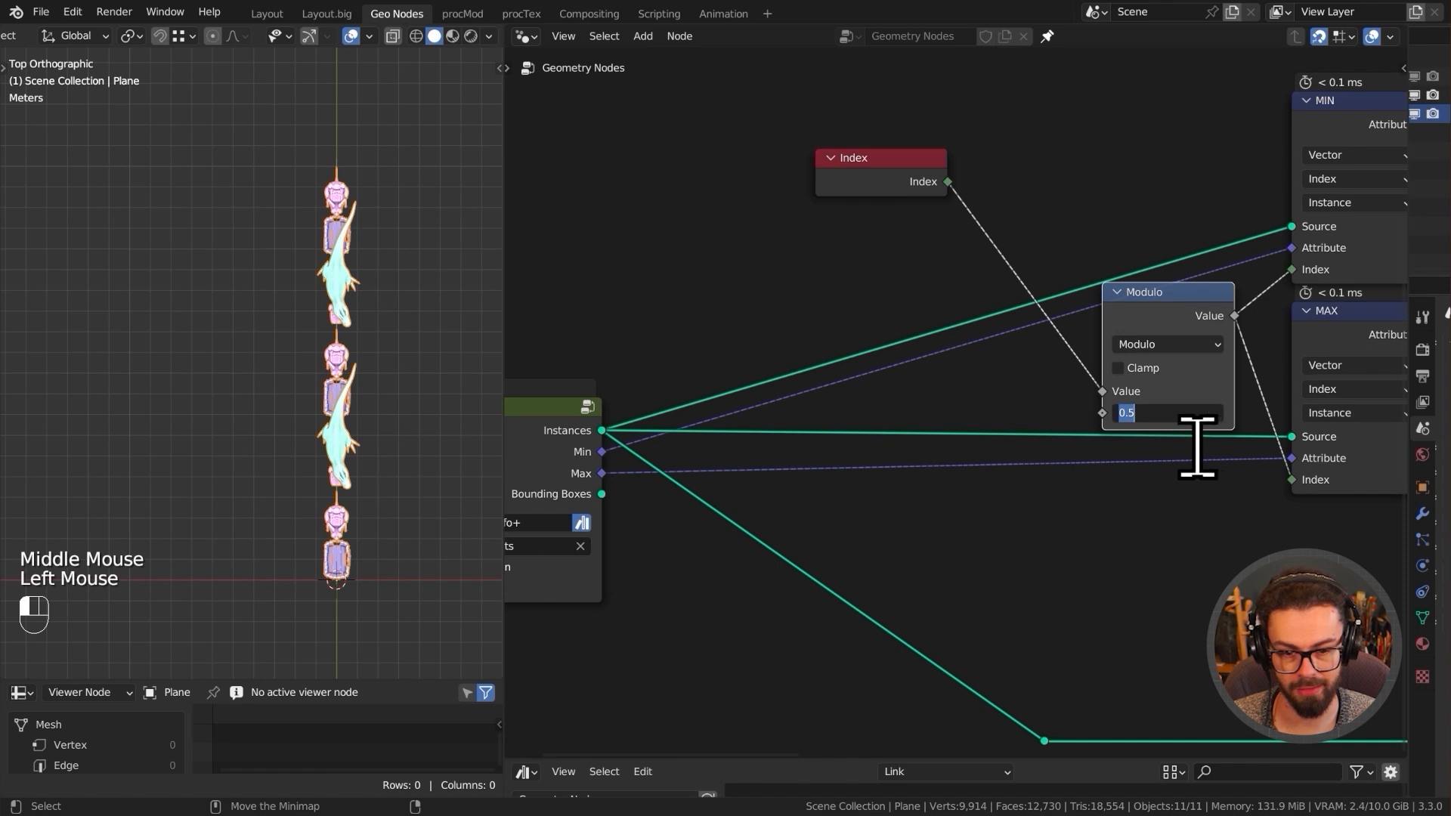
{"action": "type", "text": "3"}
{"action": "key", "text": "Return"}
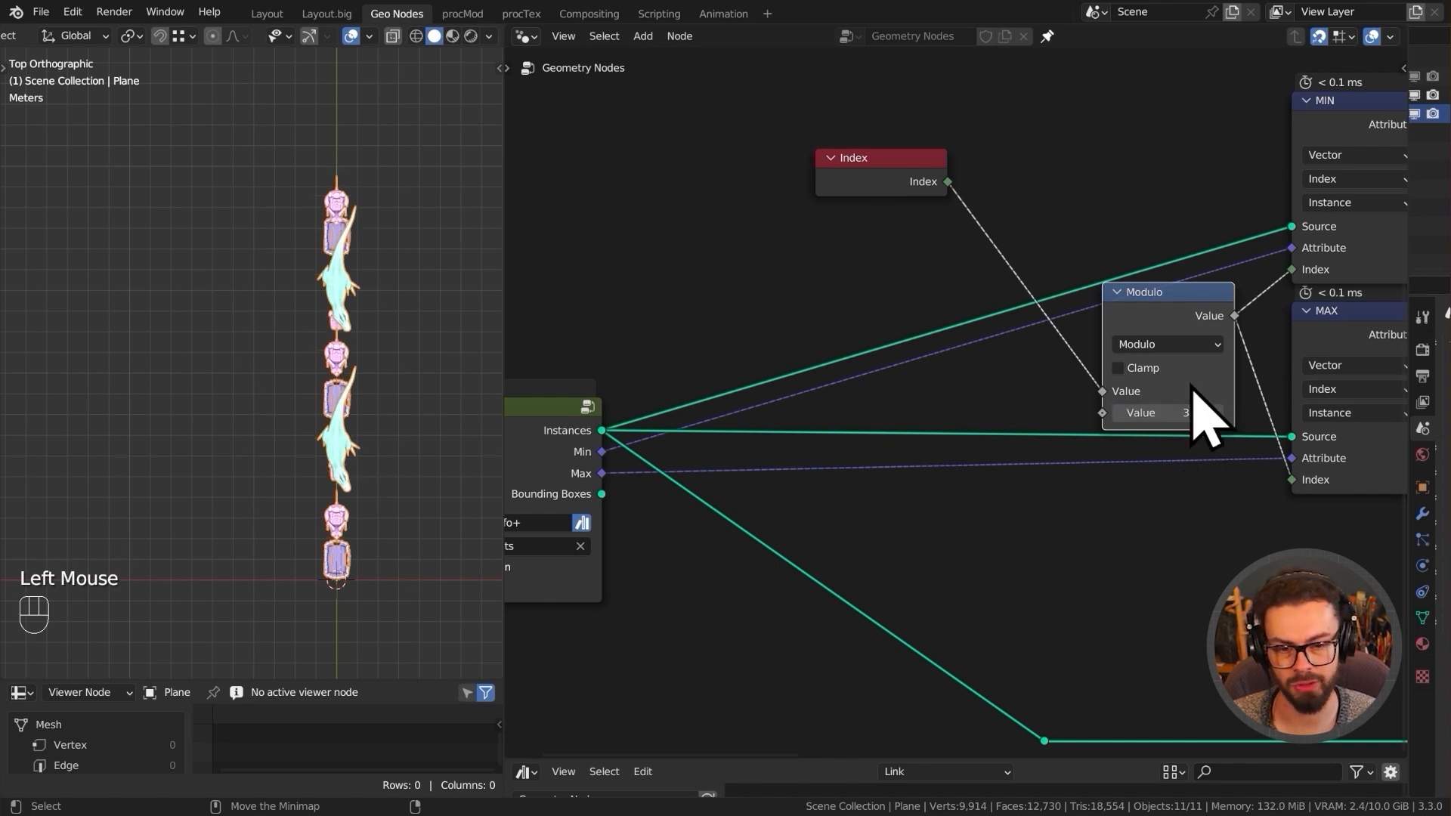
{"action": "scroll", "coordinate": [379, 486], "scroll_direction": "up", "scroll_amount": 2}
{"action": "middle_click_drag", "start_coordinate": [378, 485], "coordinate": [405, 395], "text": "shift"}
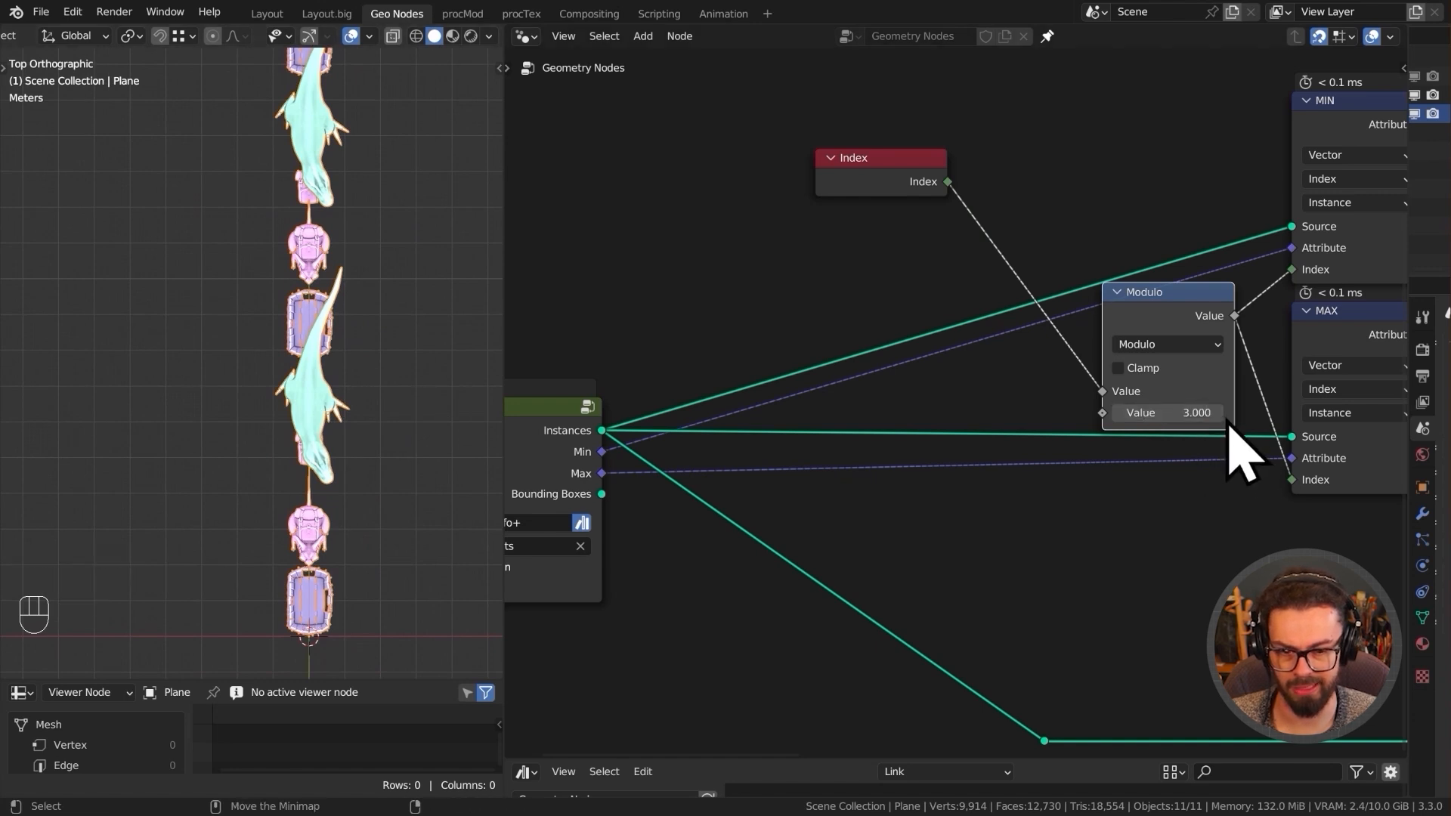
- Set the Modulo node's second value to 4 and inspect the whole row of instances
{"action": "left_click_drag", "start_coordinate": [1206, 412], "coordinate": [1176, 415]}
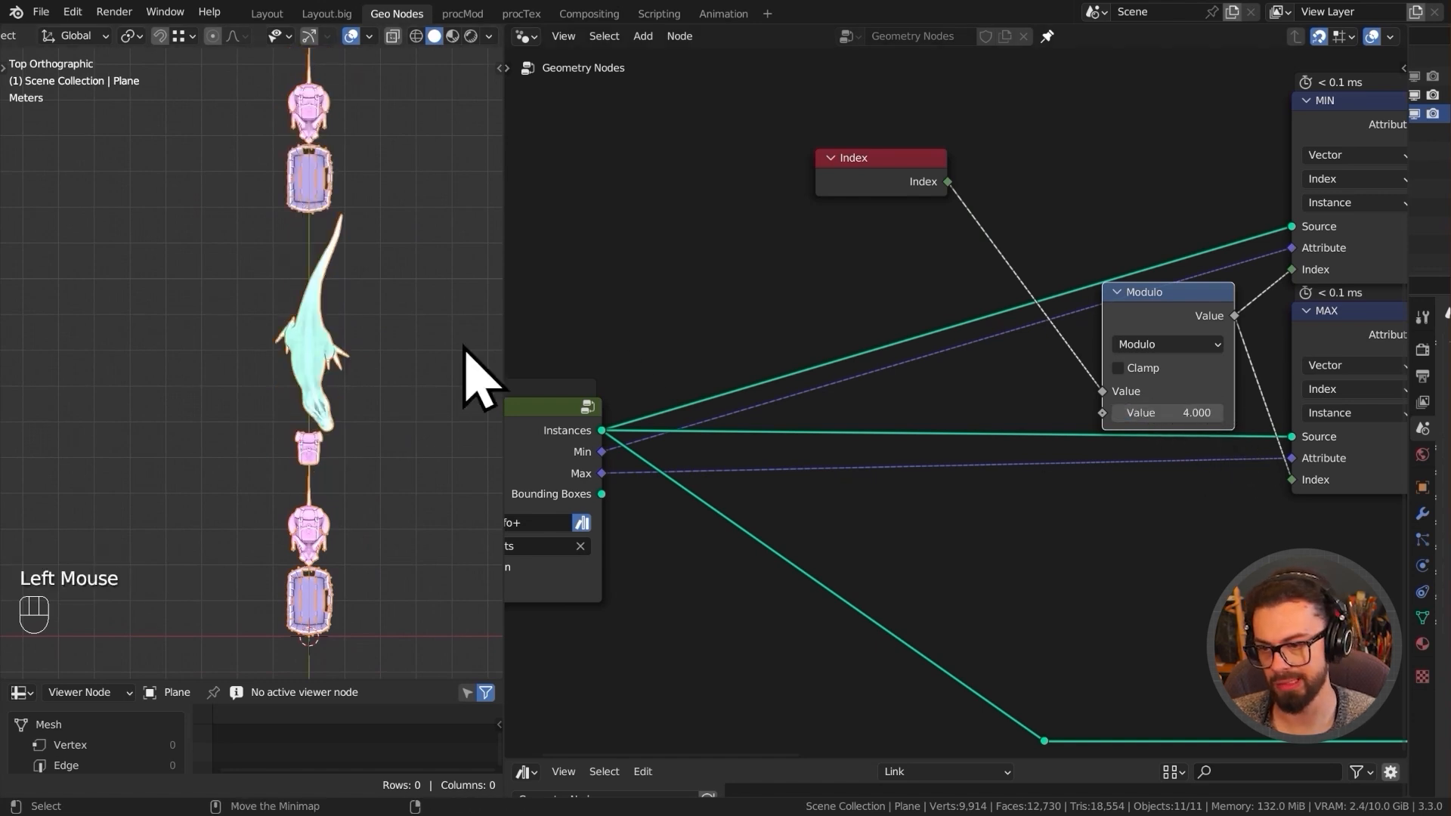
{"action": "scroll", "coordinate": [355, 185], "scroll_direction": "down", "scroll_amount": 2}
{"action": "middle_click_drag", "start_coordinate": [340, 156], "coordinate": [374, 356], "text": "shift"}
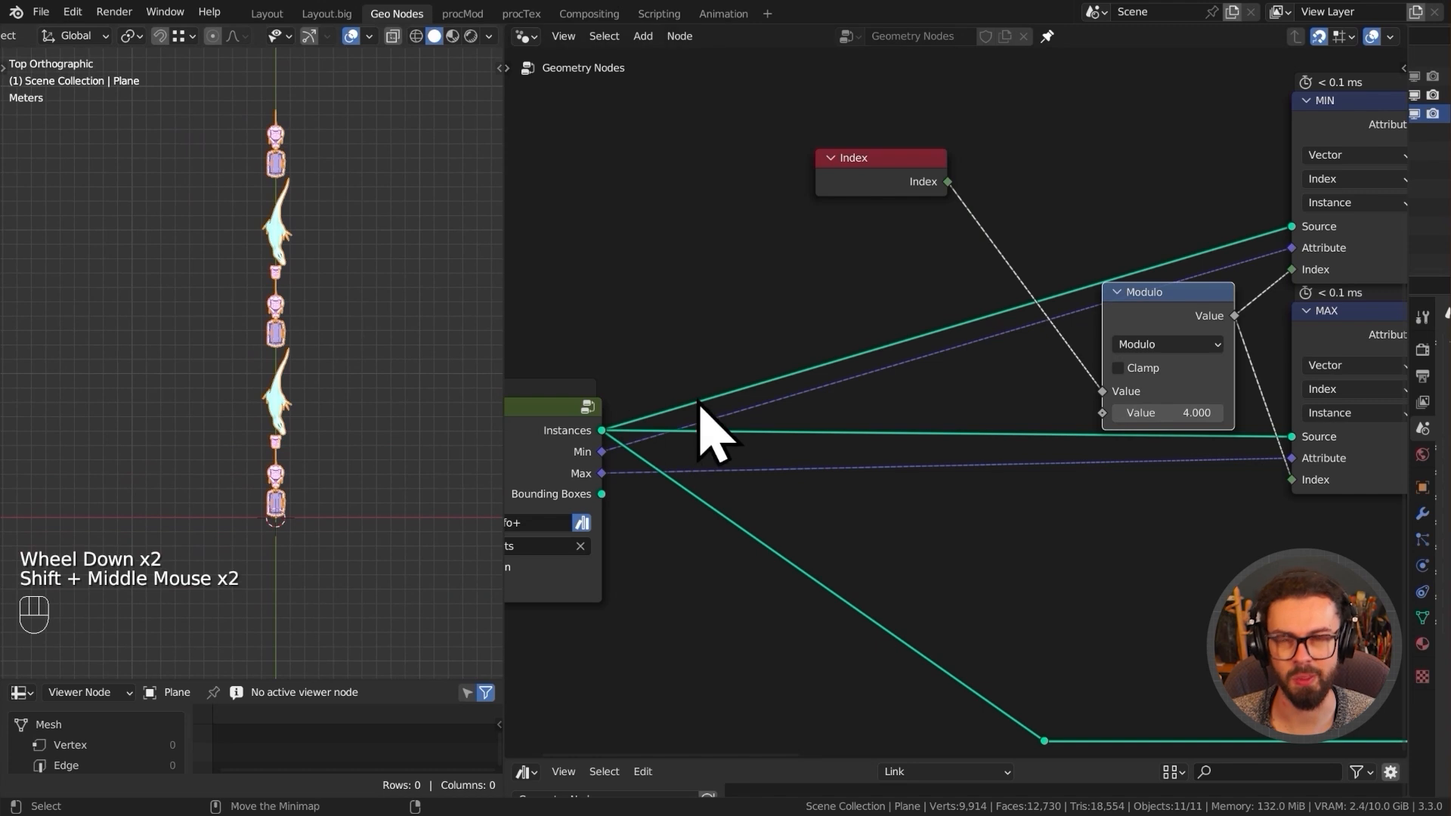
- Add a Domain Size node fed by the Instances output of Collection Info+ and place it below the Index node
{"action": "scroll", "coordinate": [877, 417], "scroll_direction": "up", "scroll_amount": 2}
{"action": "middle_click_drag", "start_coordinate": [687, 437], "coordinate": [836, 447]}
{"action": "scroll", "coordinate": [755, 452], "scroll_direction": "up", "scroll_amount": 3}
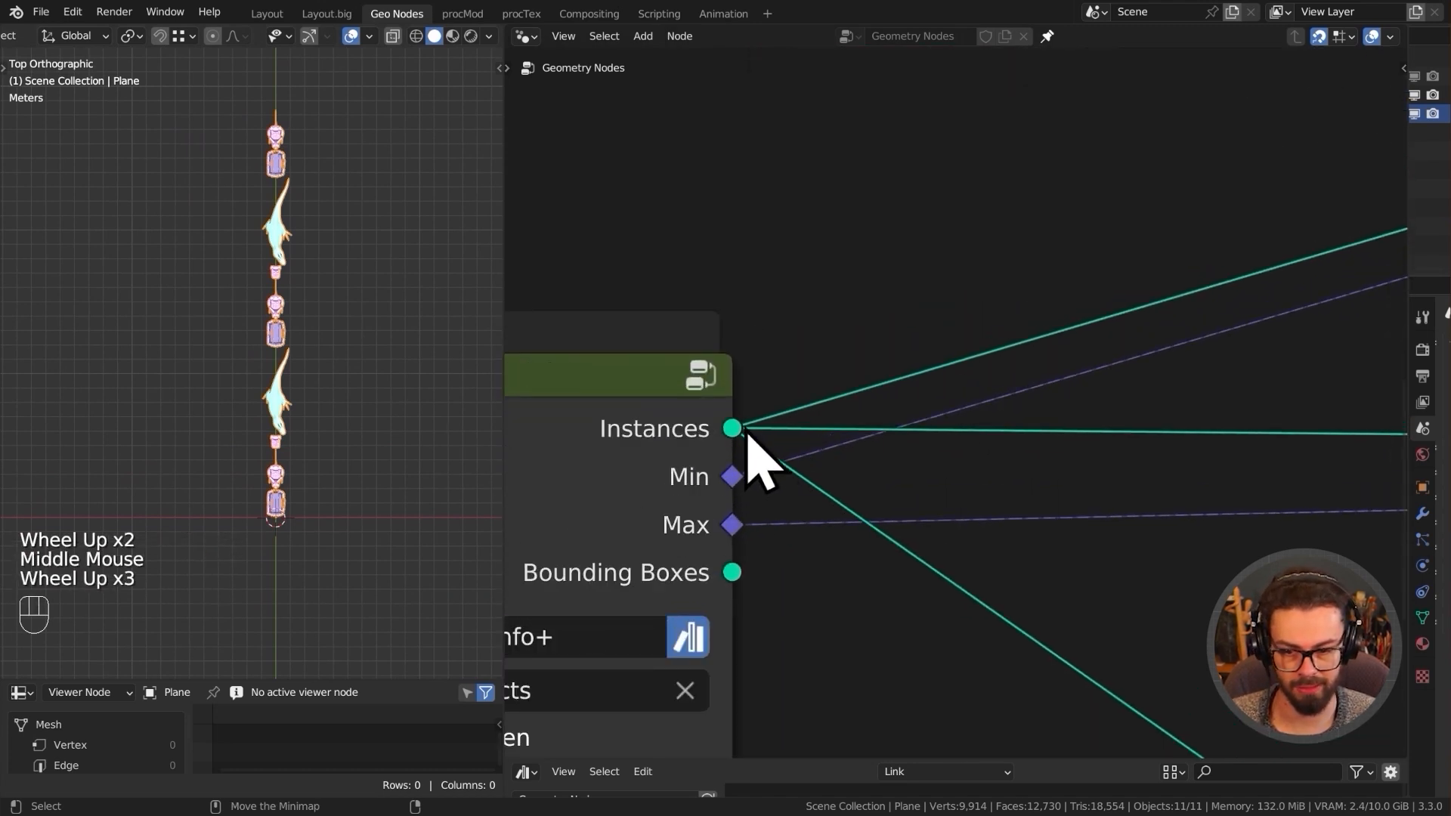
{"action": "mouse_move", "coordinate": [739, 432]}
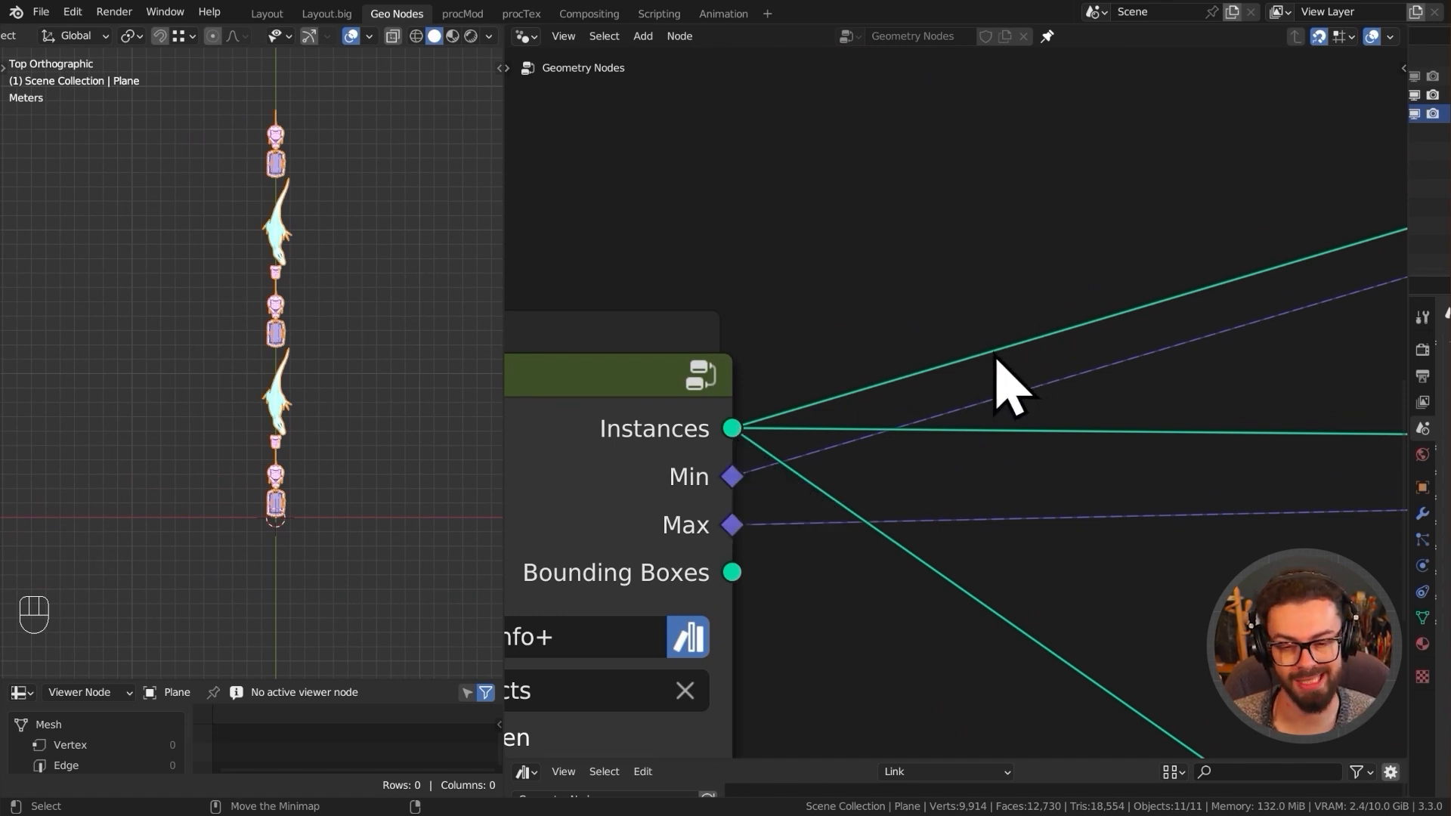
{"action": "scroll", "coordinate": [945, 389], "scroll_direction": "down", "scroll_amount": 4}
{"action": "middle_click_drag", "start_coordinate": [676, 317], "coordinate": [748, 388]}
{"action": "scroll", "coordinate": [673, 349], "scroll_direction": "down", "scroll_amount": 1}
{"action": "left_click_drag", "start_coordinate": [589, 438], "coordinate": [791, 208]}
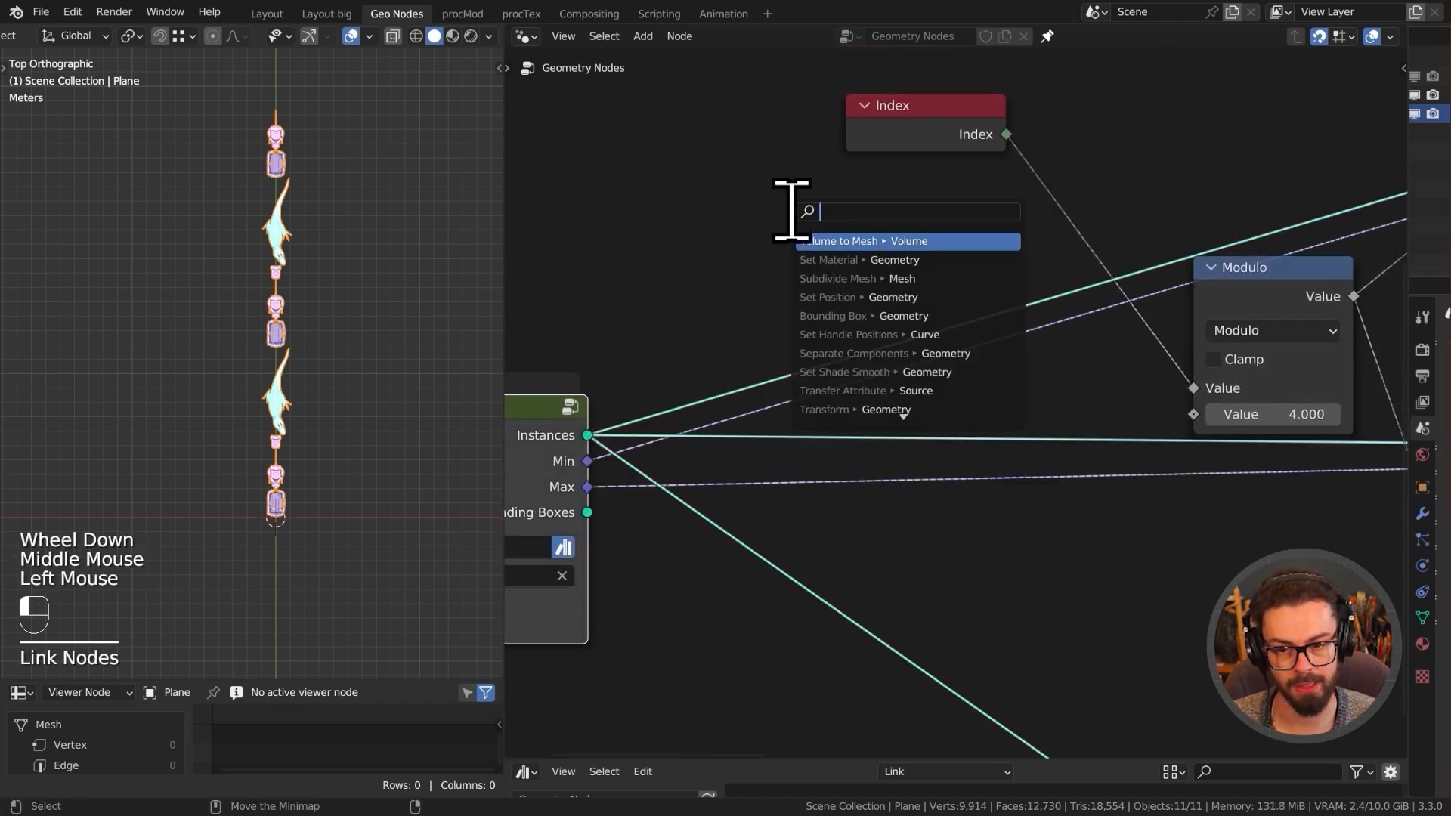
{"action": "type", "text": "domain"}
{"action": "key", "text": "Return"}
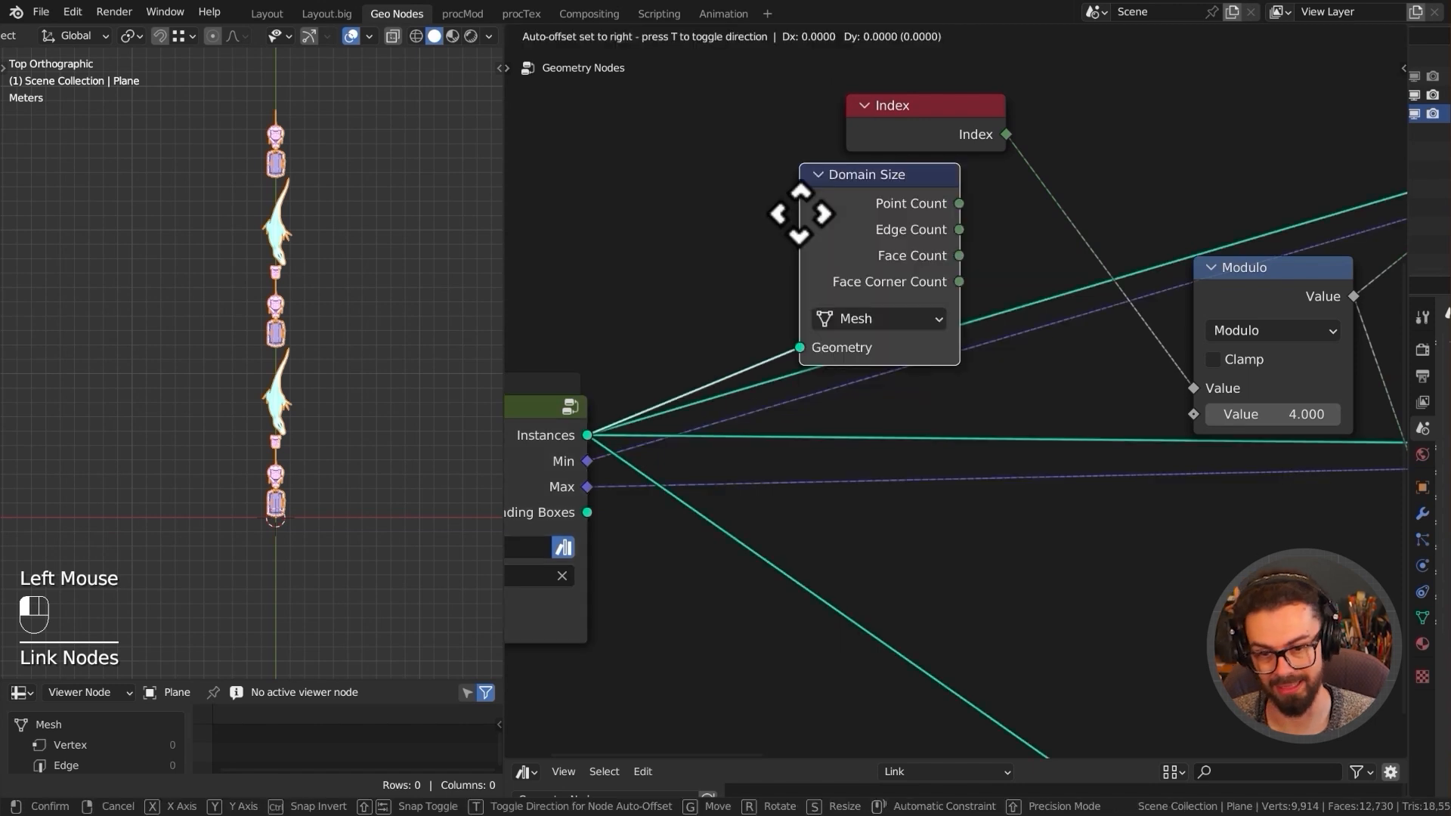
{"action": "left_click", "coordinate": [853, 208]}
- Set Domain Size to Instances and link its Instance Count to the second value of the Modulo node
{"action": "left_click", "coordinate": [954, 318]}
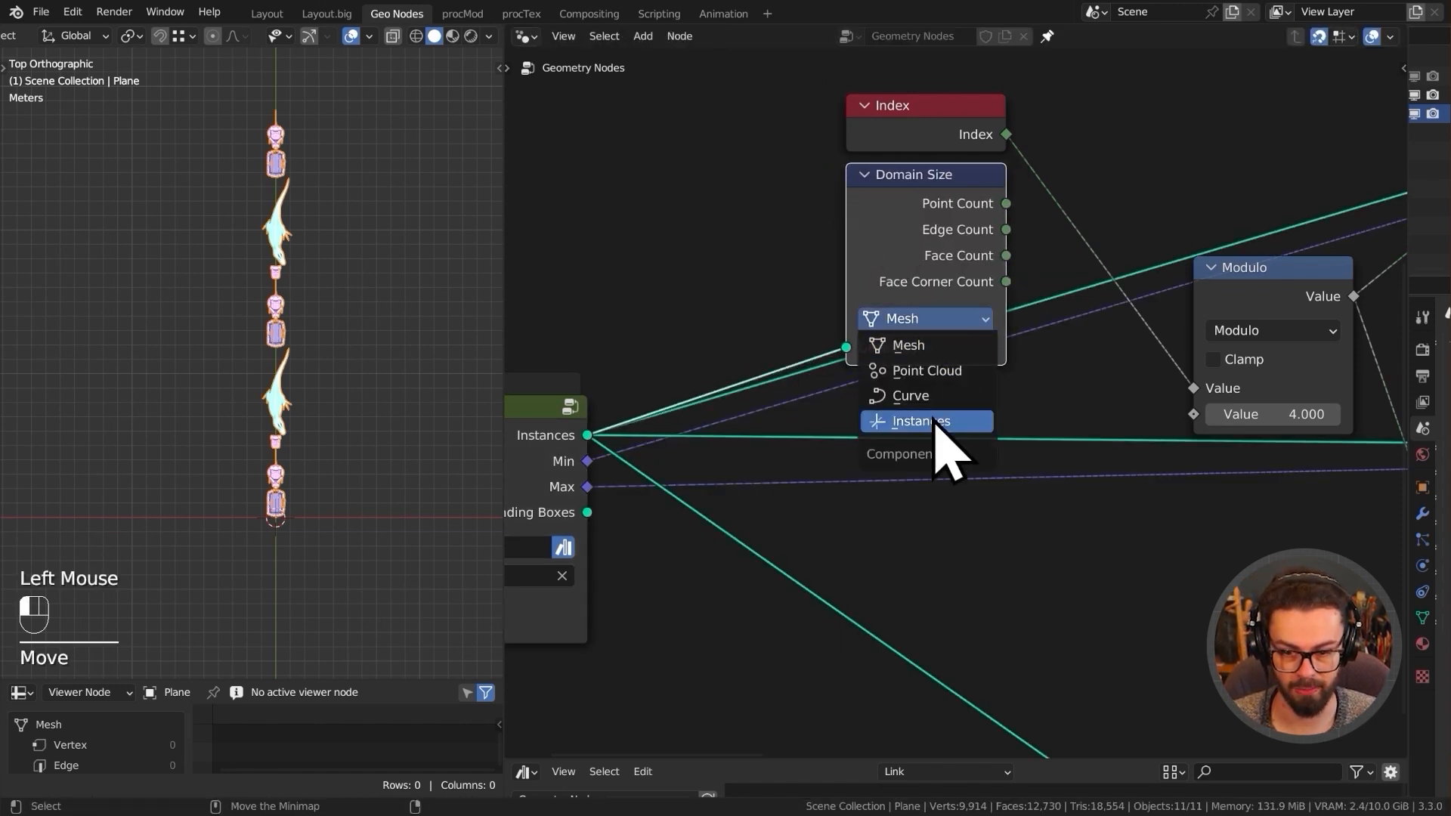
{"action": "left_click", "coordinate": [941, 423]}
{"action": "left_click_drag", "start_coordinate": [1011, 208], "coordinate": [1194, 414]}
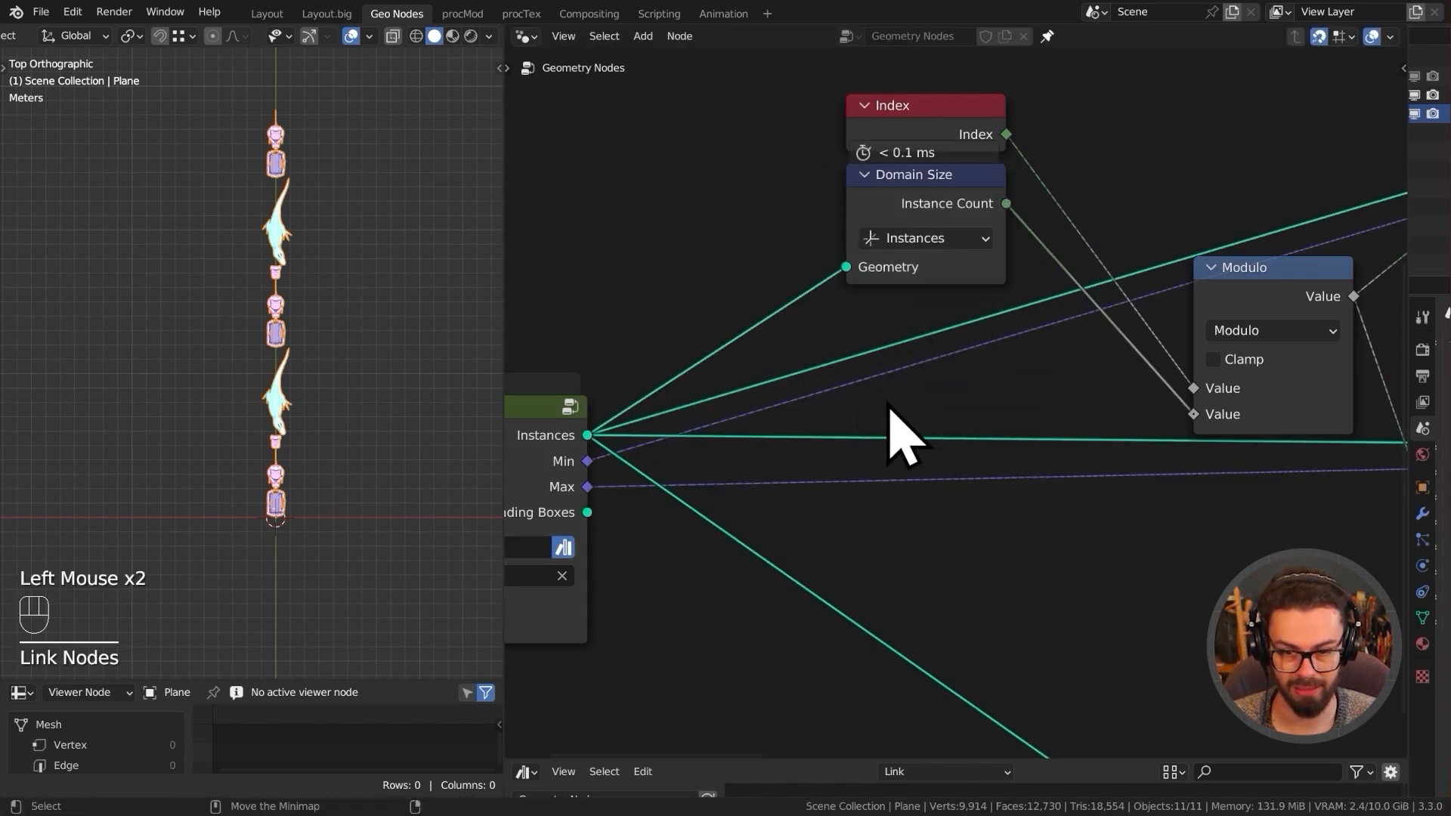
- Move the Index and Domain Size nodes together next to the Modulo node's inputs
{"action": "middle_click_drag", "start_coordinate": [1103, 351], "coordinate": [1031, 393]}
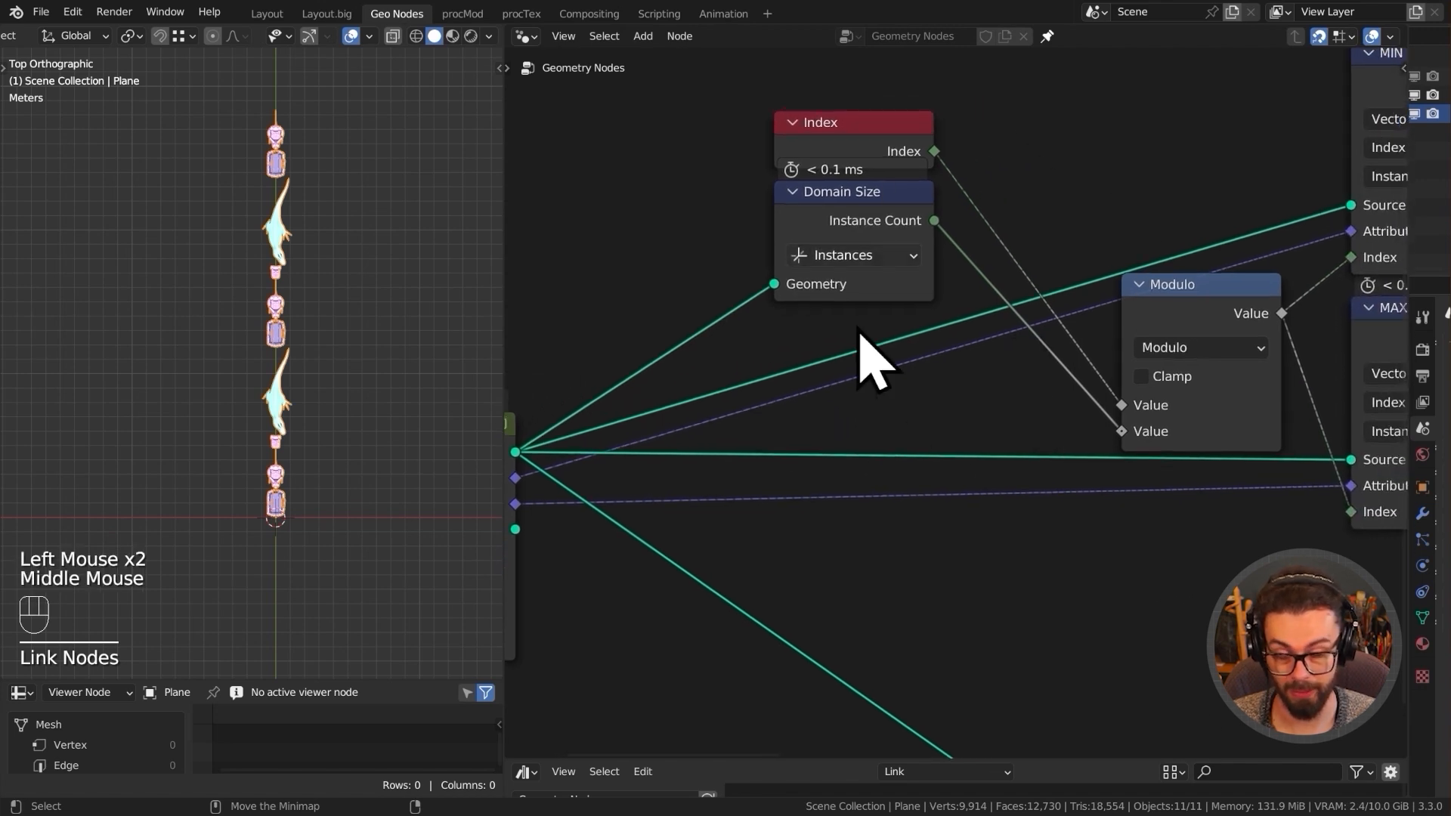
{"action": "left_click_drag", "start_coordinate": [847, 454], "coordinate": [918, 95]}
{"action": "key", "text": "g"}
{"action": "left_click", "coordinate": [1042, 311]}
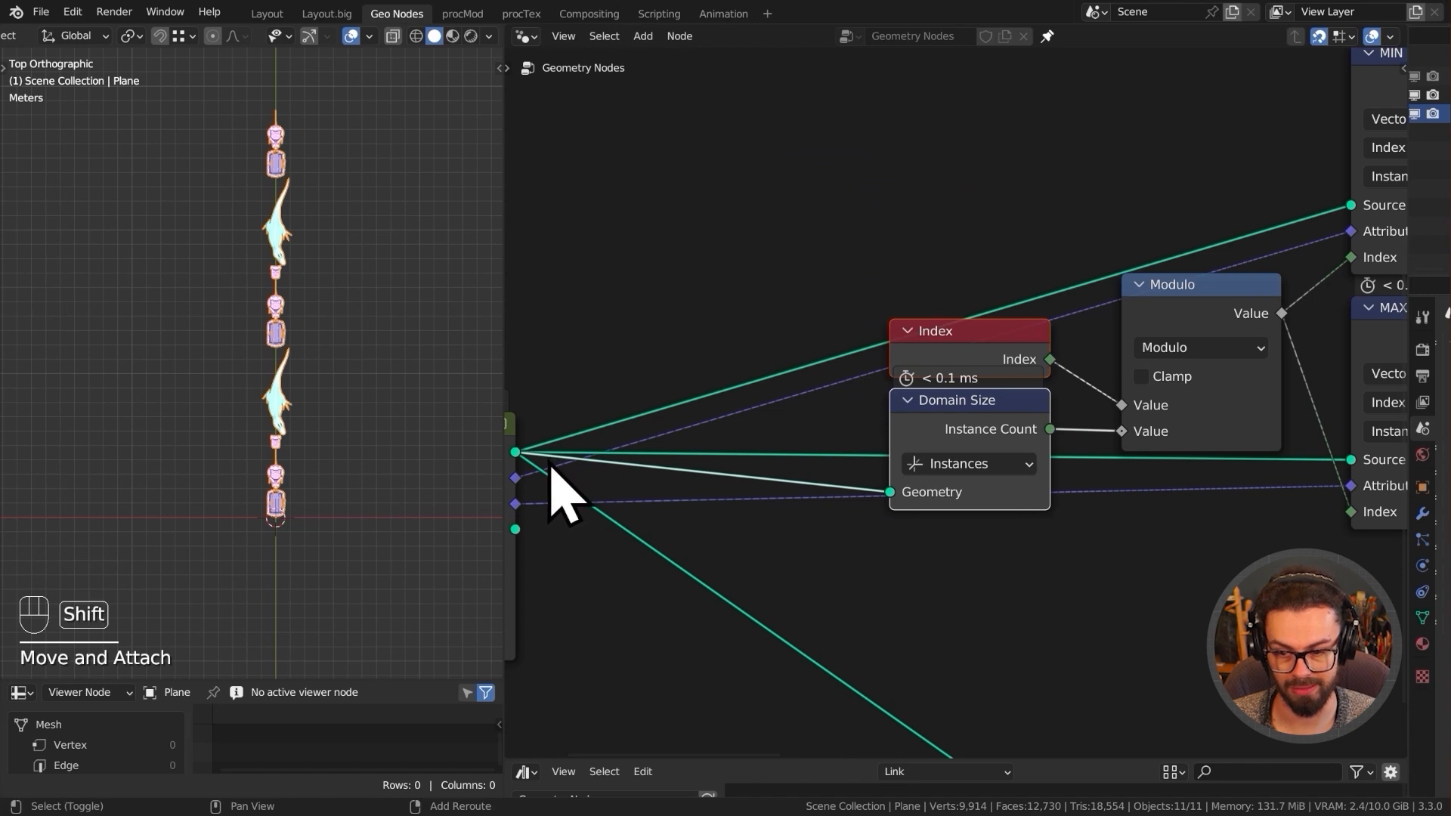
- Add a shared reroute to the Instances links feeding MIN, MAX and Domain Size, and place it above the Index node
{"action": "right_click_drag", "start_coordinate": [550, 464], "coordinate": [566, 405], "text": "shift"}
{"action": "key", "text": "g"}
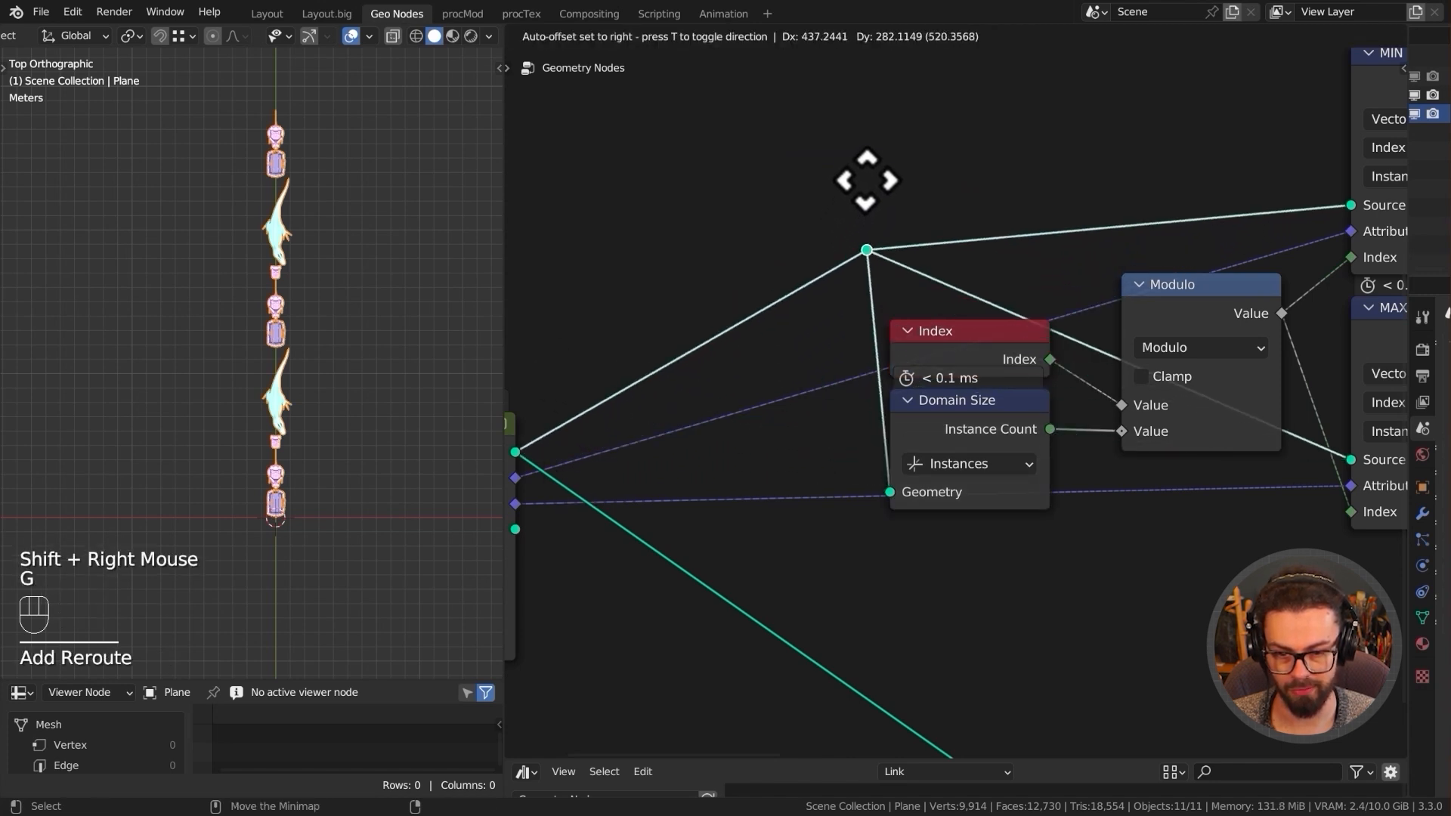
{"action": "left_click", "coordinate": [854, 207]}
- Tidy the Subtract, Accumulate Field and Mix nodes after MIN and MAX by moving them closer together
{"action": "scroll", "coordinate": [945, 385], "scroll_direction": "down", "scroll_amount": 6}
{"action": "middle_click_drag", "start_coordinate": [937, 385], "coordinate": [670, 377]}
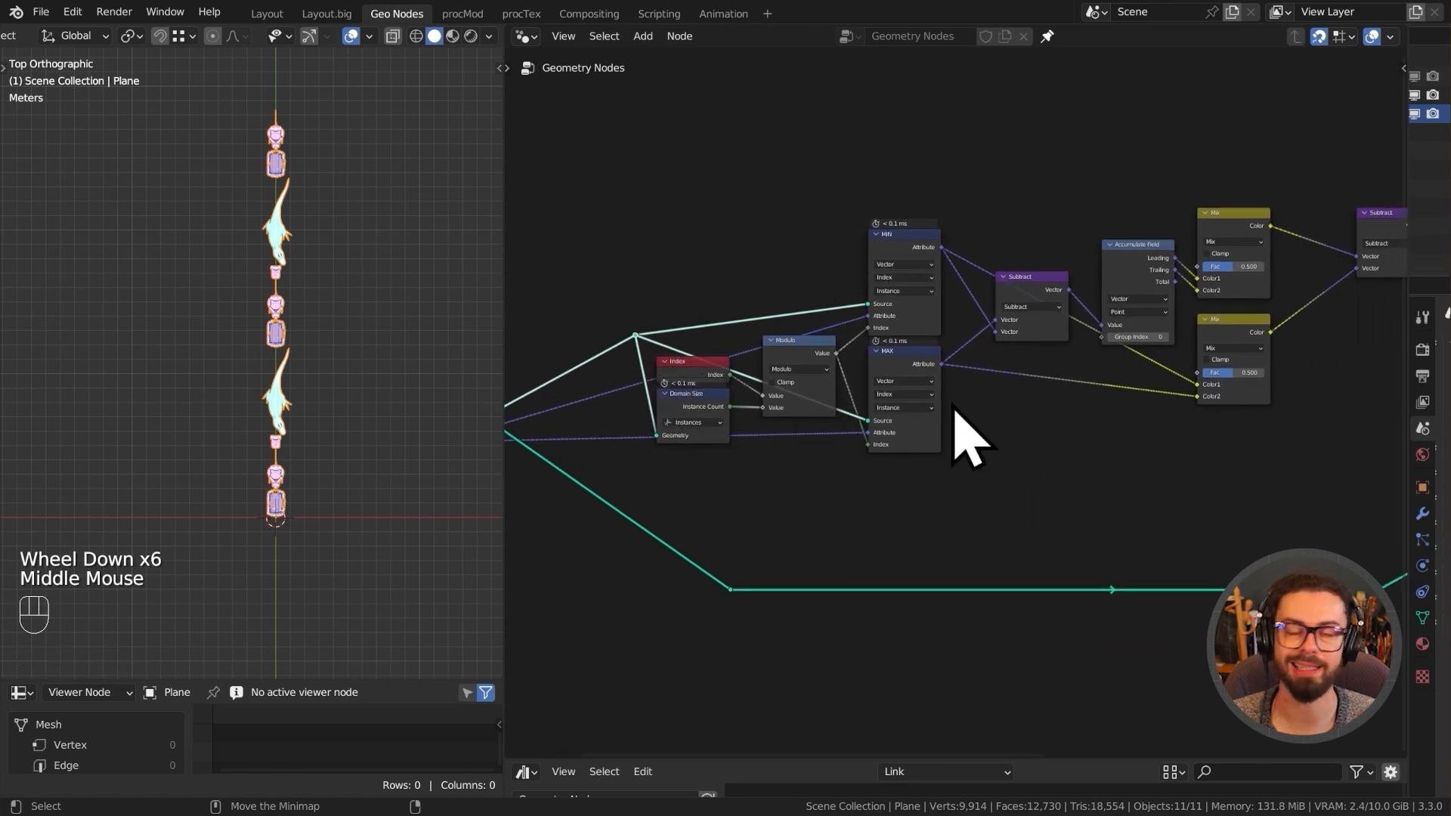
{"action": "middle_click_drag", "start_coordinate": [992, 440], "coordinate": [832, 443]}
{"action": "middle_click_drag", "start_coordinate": [1067, 365], "coordinate": [873, 416]}
{"action": "left_click", "coordinate": [1064, 281]}
{"action": "key", "text": "g"}
{"action": "left_click", "coordinate": [999, 271]}
{"action": "left_click", "coordinate": [1095, 162]}
{"action": "key", "text": "g"}
{"action": "left_click", "coordinate": [1085, 192]}
{"action": "left_click_drag", "start_coordinate": [1080, 130], "coordinate": [1322, 306]}
{"action": "key", "text": "g"}
{"action": "left_click", "coordinate": [1115, 291]}
- Group all nodes from the Index and Domain Size nodes through the final Subtract, and return to the main tree
{"action": "scroll", "coordinate": [910, 377], "scroll_direction": "down", "scroll_amount": 2}
{"action": "middle_click_drag", "start_coordinate": [910, 377], "coordinate": [809, 323]}
{"action": "left_click_drag", "start_coordinate": [654, 192], "coordinate": [1257, 484]}
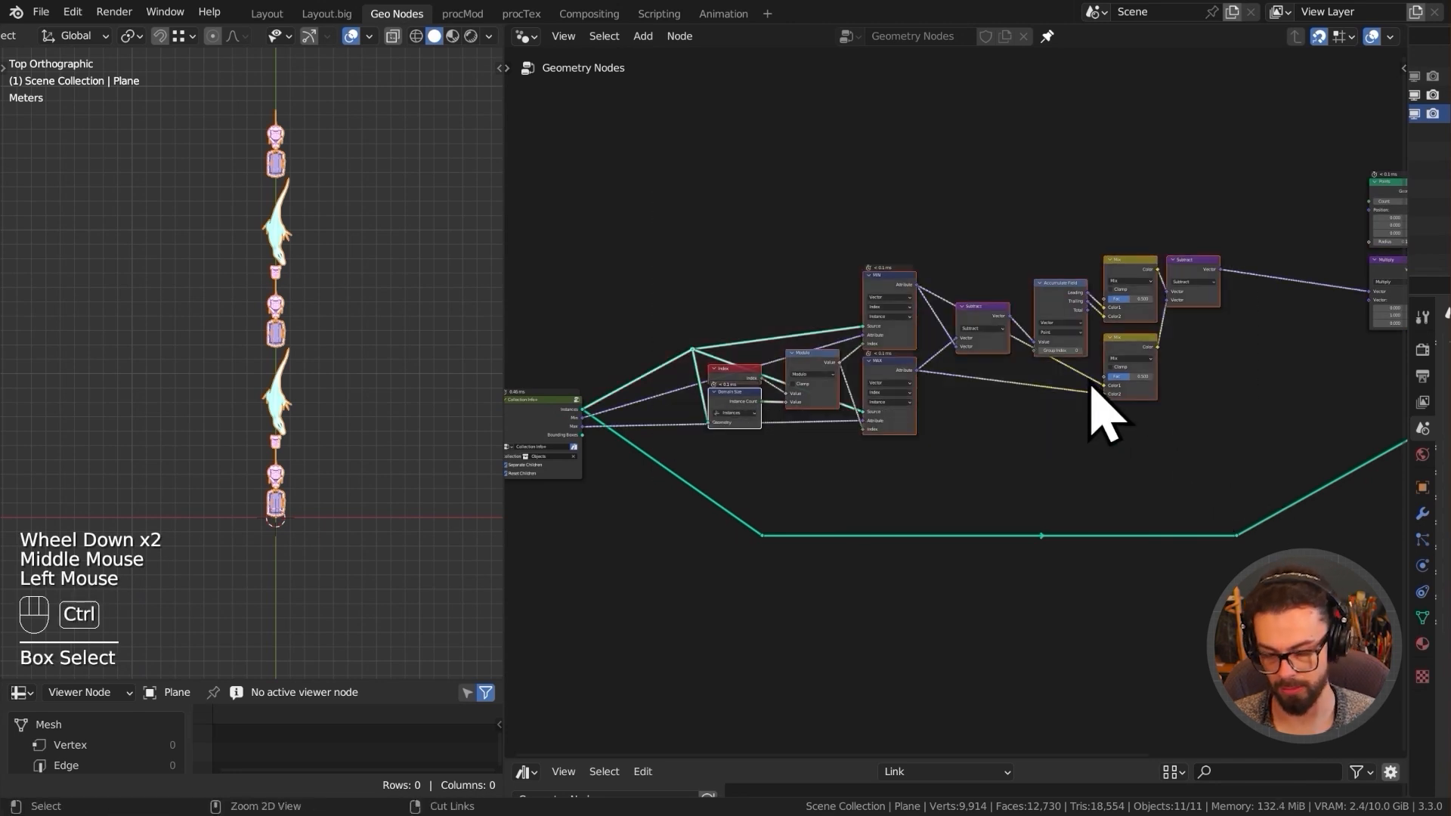
{"action": "key", "text": "ctrl+g"}
{"action": "scroll", "coordinate": [728, 463], "scroll_direction": "up", "scroll_amount": 3}
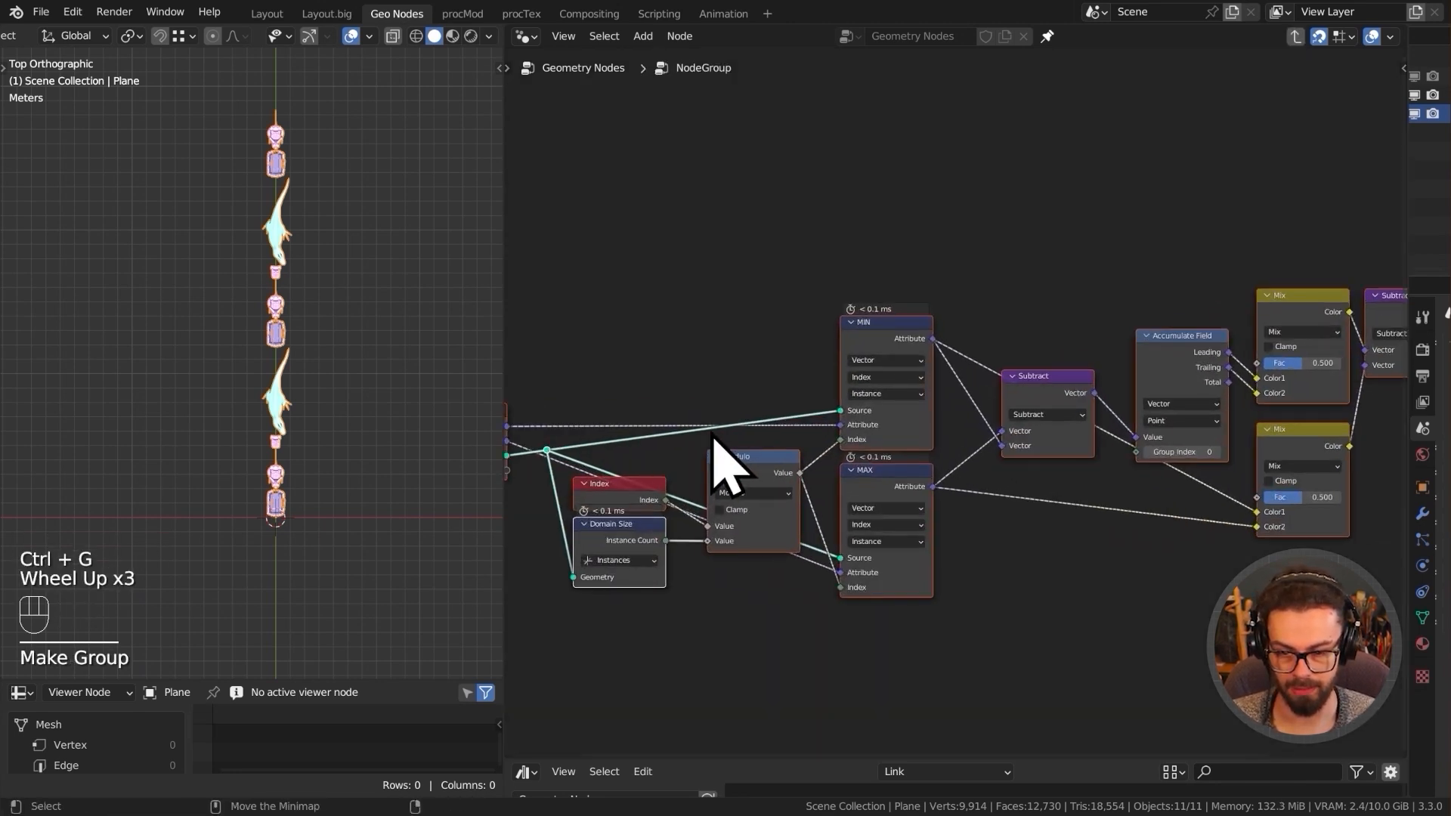
{"action": "middle_click_drag", "start_coordinate": [729, 463], "coordinate": [972, 388]}
{"action": "key", "text": "Tab"}
- Rename the new node group to Instance Packer
{"action": "scroll", "coordinate": [911, 378], "scroll_direction": "up", "scroll_amount": 2}
{"action": "scroll", "coordinate": [937, 393], "scroll_direction": "up", "scroll_amount": 1}
{"action": "left_click", "coordinate": [968, 202]}
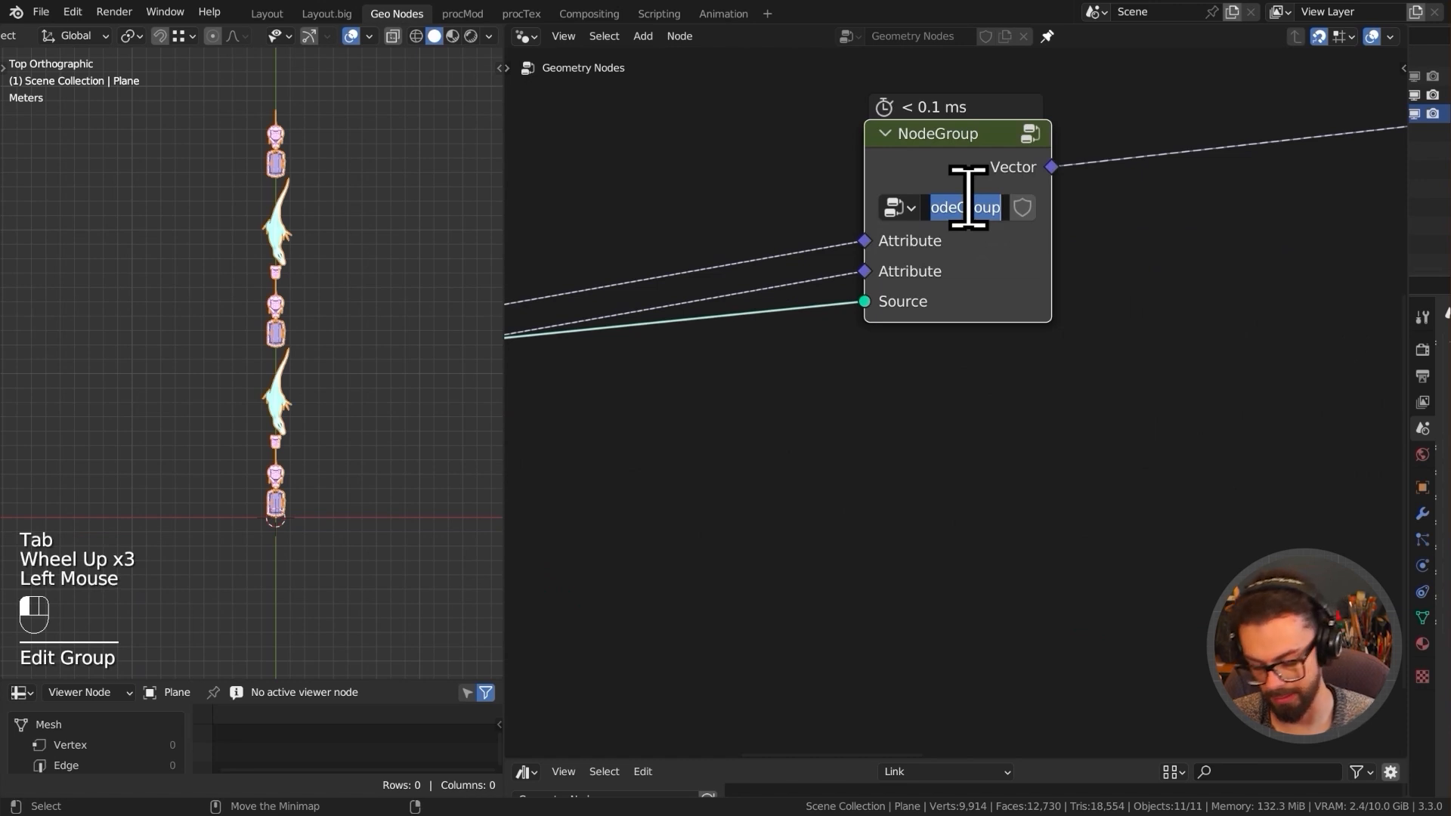
{"action": "type", "text": "Instance P"}
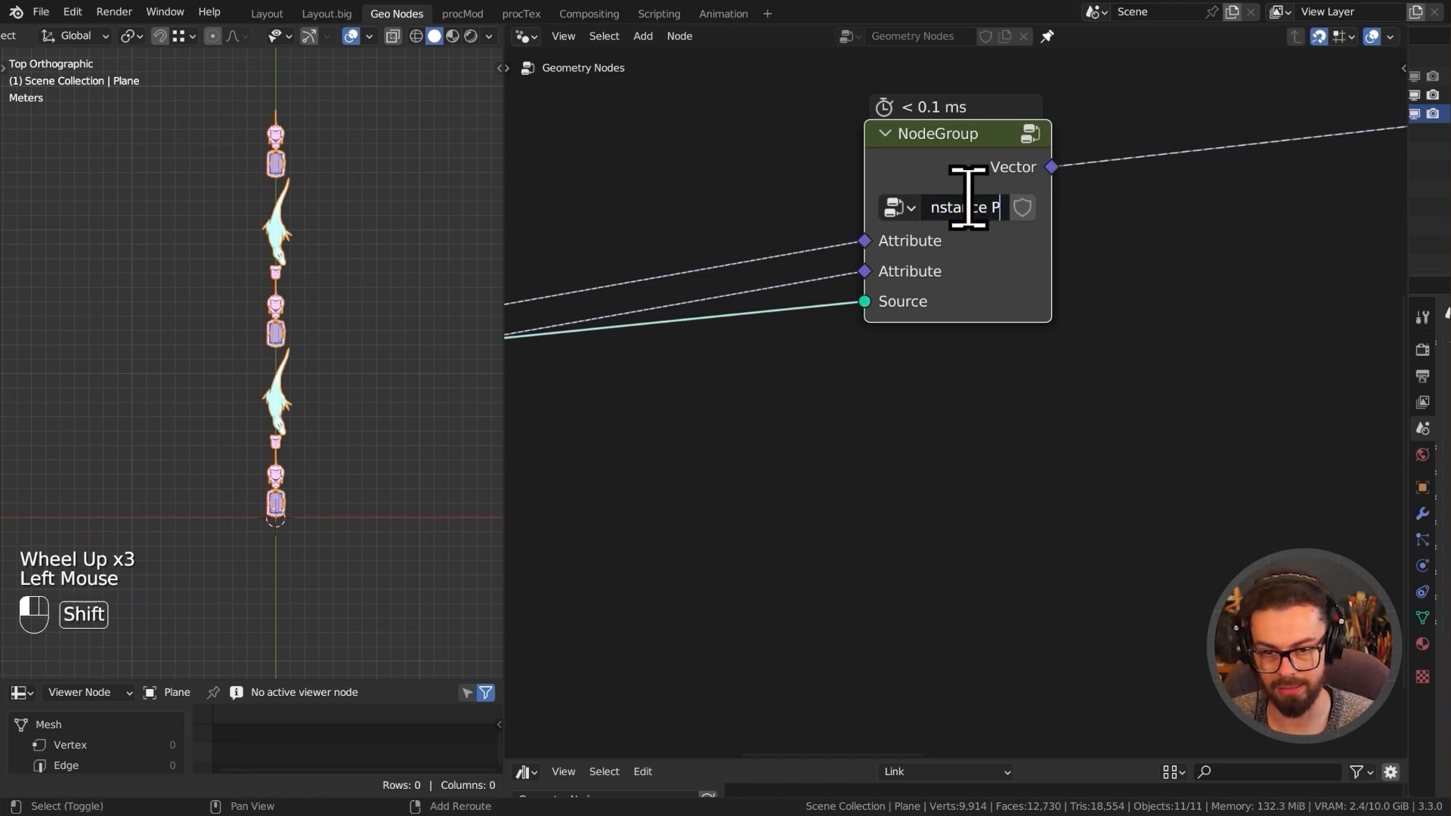
{"action": "type", "text": "acker"}
{"action": "key", "text": "Return"}
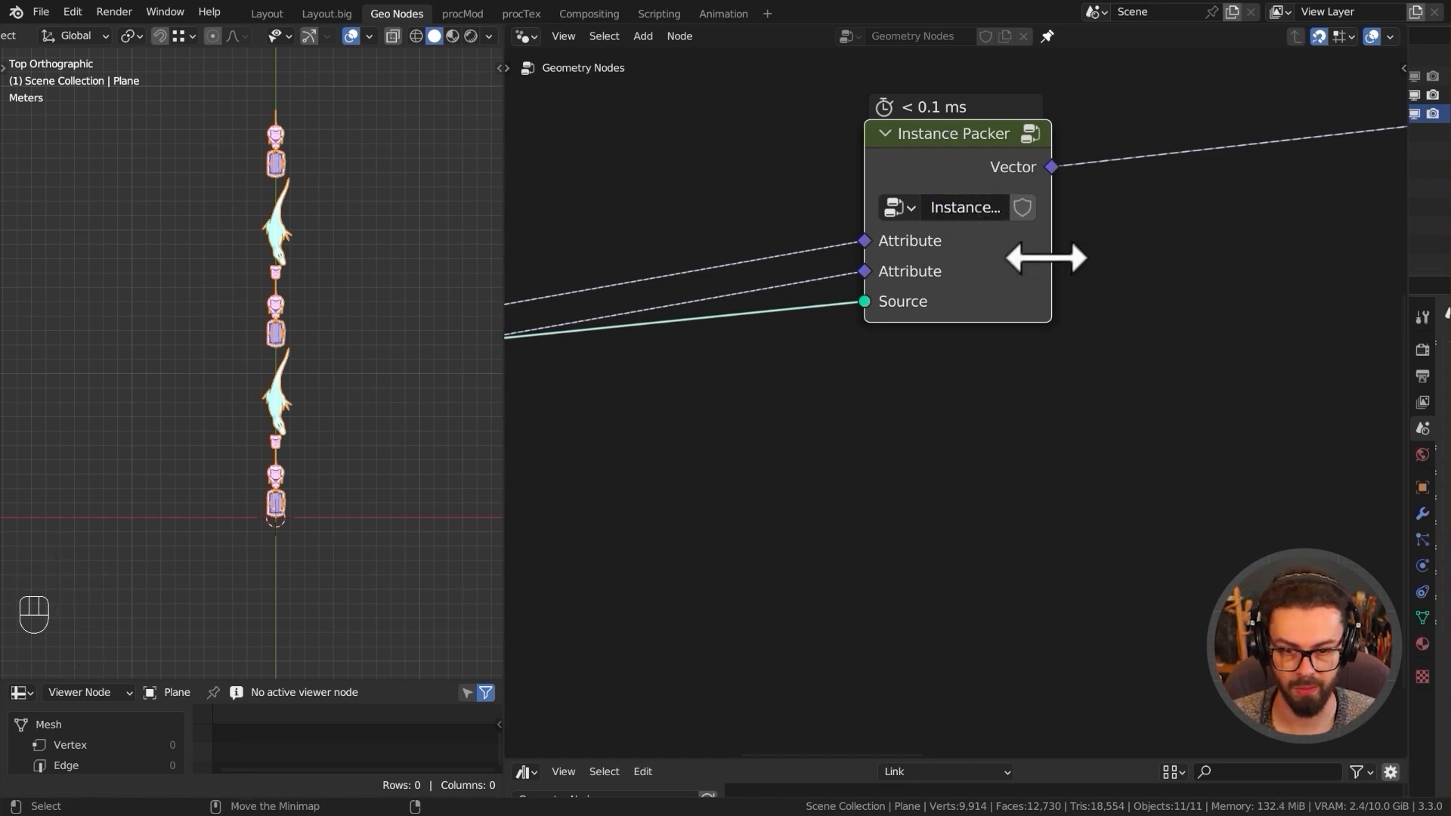
- Widen the Instance Packer node and mark the group as an asset
{"action": "left_click_drag", "start_coordinate": [1046, 258], "coordinate": [1213, 257]}
{"action": "right_click", "coordinate": [1100, 215]}
{"action": "left_click", "coordinate": [1019, 214]}
- Move the Instance Packer node closer to the Collection Info+ node
{"action": "scroll", "coordinate": [974, 378], "scroll_direction": "down", "scroll_amount": 2}
{"action": "middle_click_drag", "start_coordinate": [854, 408], "coordinate": [1072, 344]}
{"action": "left_click_drag", "start_coordinate": [1072, 345], "coordinate": [1255, 240]}
{"action": "key", "text": "g"}
{"action": "left_click", "coordinate": [870, 393]}
{"action": "middle_click_drag", "start_coordinate": [892, 406], "coordinate": [1216, 378]}
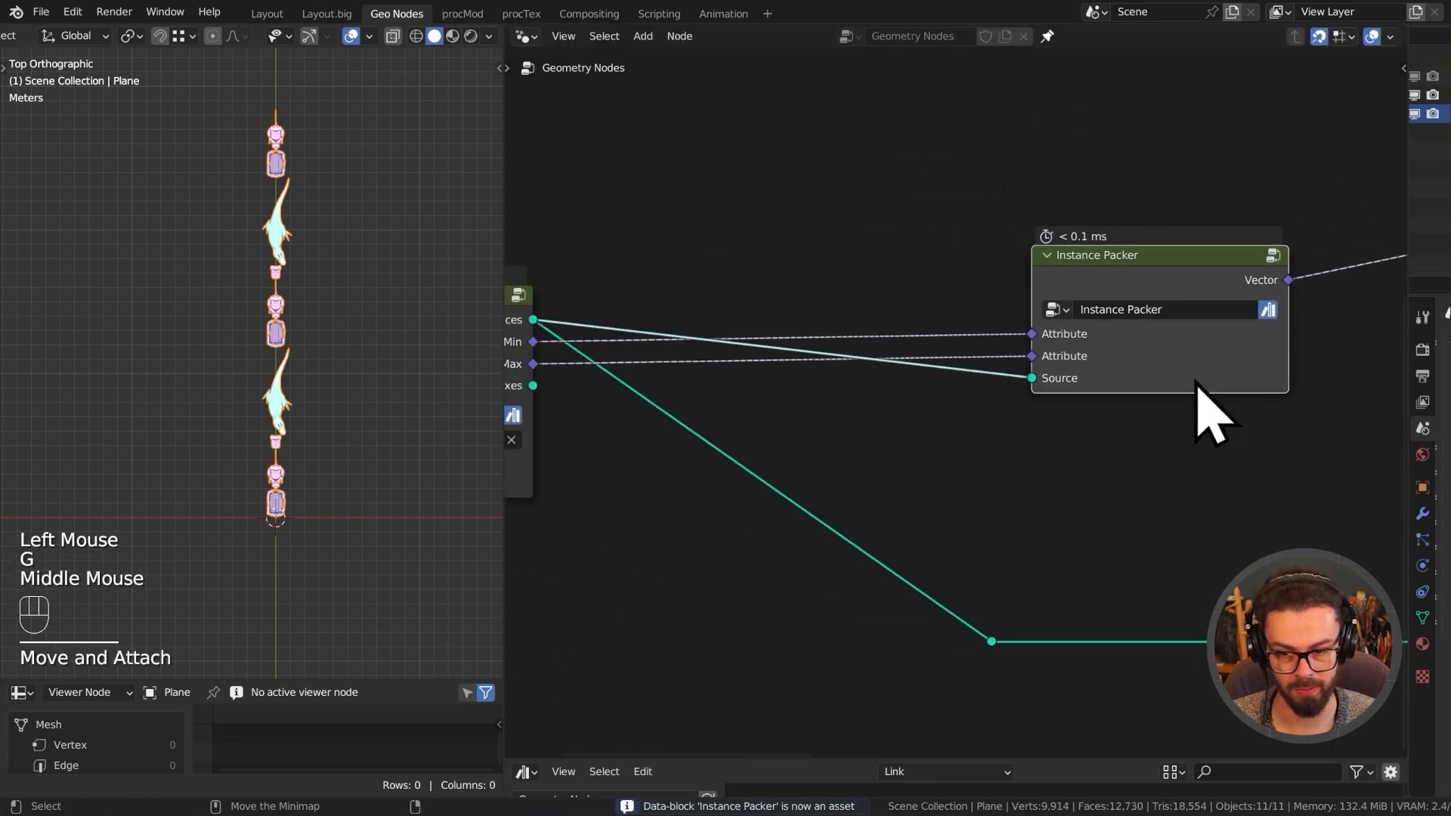
{"action": "key", "text": "g"}
- Delete the reroutes on the link from Collection Info+ to Instance on Points, keeping the connection
{"action": "middle_click_drag", "start_coordinate": [826, 453], "coordinate": [859, 454]}
{"action": "scroll", "coordinate": [1001, 453], "scroll_direction": "down", "scroll_amount": 3}
{"action": "scroll", "coordinate": [998, 453], "scroll_direction": "down", "scroll_amount": 4}
{"action": "scroll", "coordinate": [858, 453], "scroll_direction": "down", "scroll_amount": 3}
{"action": "left_click_drag", "start_coordinate": [739, 408], "coordinate": [1208, 556]}
{"action": "key", "text": "ctrl+x"}
- Move the Collection Info+ and Instance Packer nodes together up to the Multiply node
{"action": "left_click_drag", "start_coordinate": [625, 293], "coordinate": [868, 502]}
{"action": "key", "text": "g"}
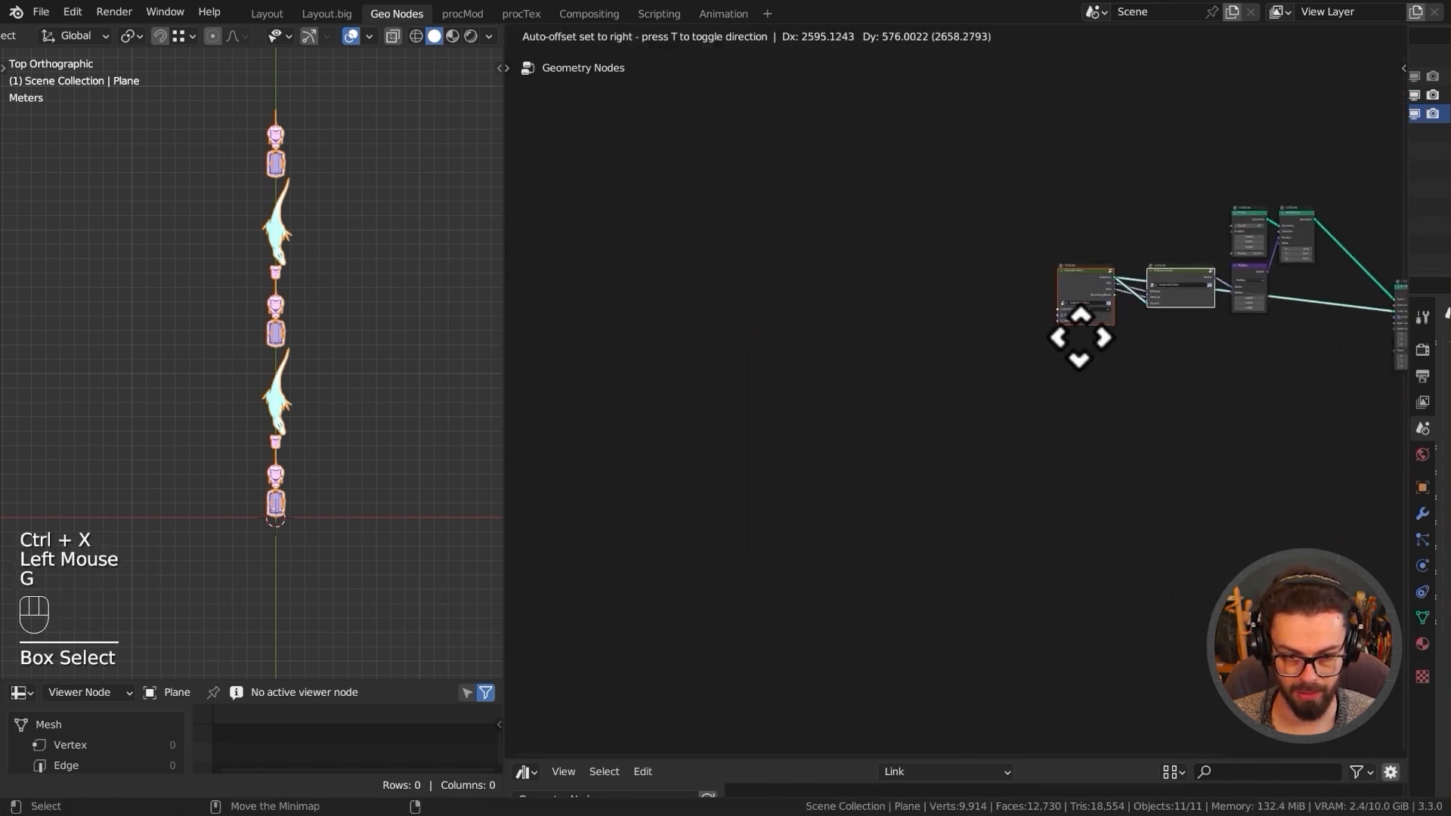
{"action": "left_click", "coordinate": [1080, 337]}
- Move the Instance on Points and Group Output nodes next to the Set Position node
{"action": "middle_click_drag", "start_coordinate": [1161, 327], "coordinate": [786, 380]}
{"action": "scroll", "coordinate": [892, 398], "scroll_direction": "up", "scroll_amount": 3}
{"action": "left_click_drag", "start_coordinate": [1066, 253], "coordinate": [1288, 404]}
{"action": "key", "text": "g"}
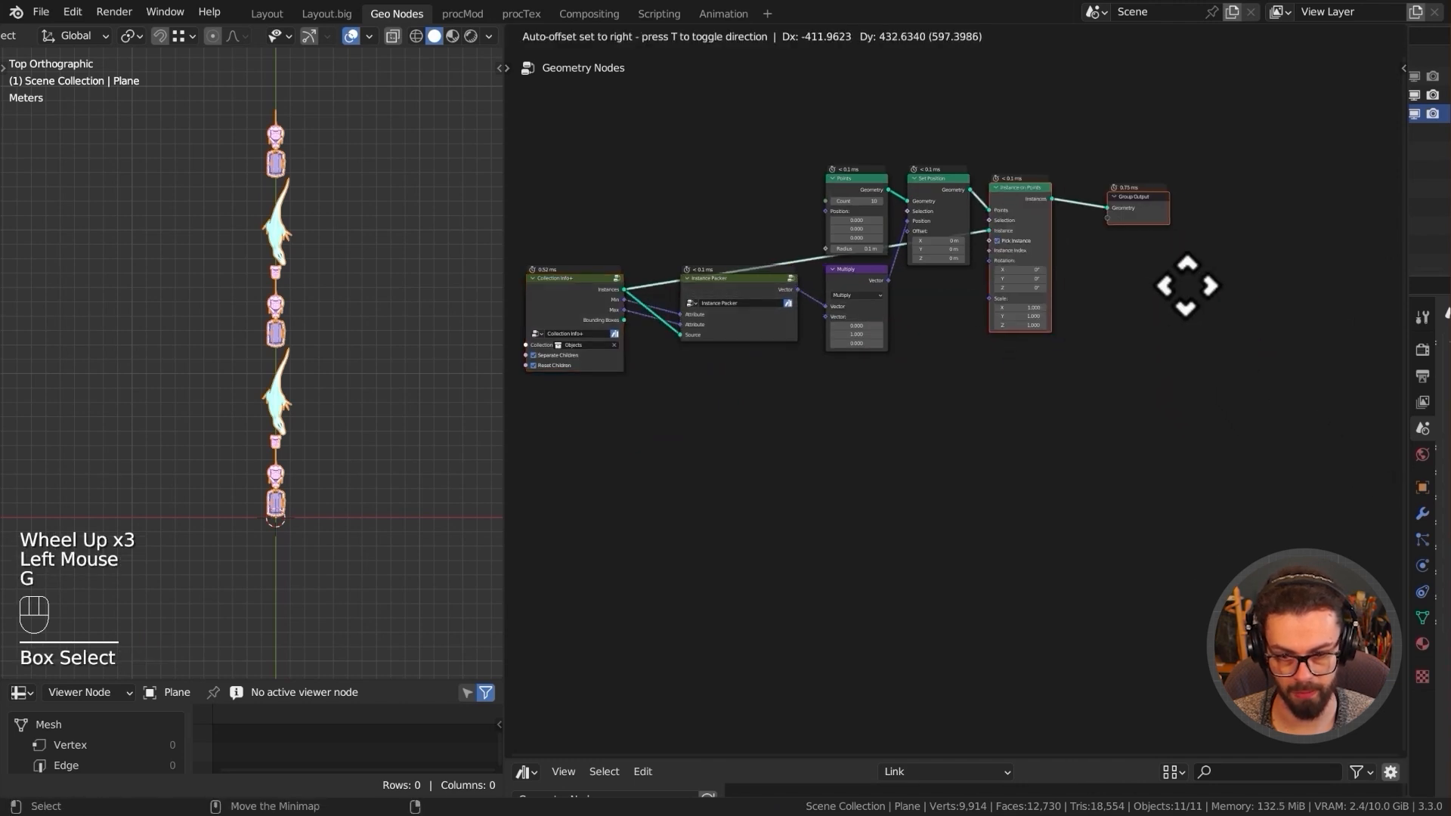
{"action": "left_click", "coordinate": [1170, 272]}
- Open the Instance Packer group for editing and dissolve the reroute after the Group Input's Source output
{"action": "middle_click_drag", "start_coordinate": [986, 283], "coordinate": [1126, 320]}
{"action": "middle_click_drag", "start_coordinate": [1126, 321], "coordinate": [1167, 322], "text": "ctrl"}
{"action": "left_click", "coordinate": [869, 297]}
{"action": "key", "text": "Tab"}
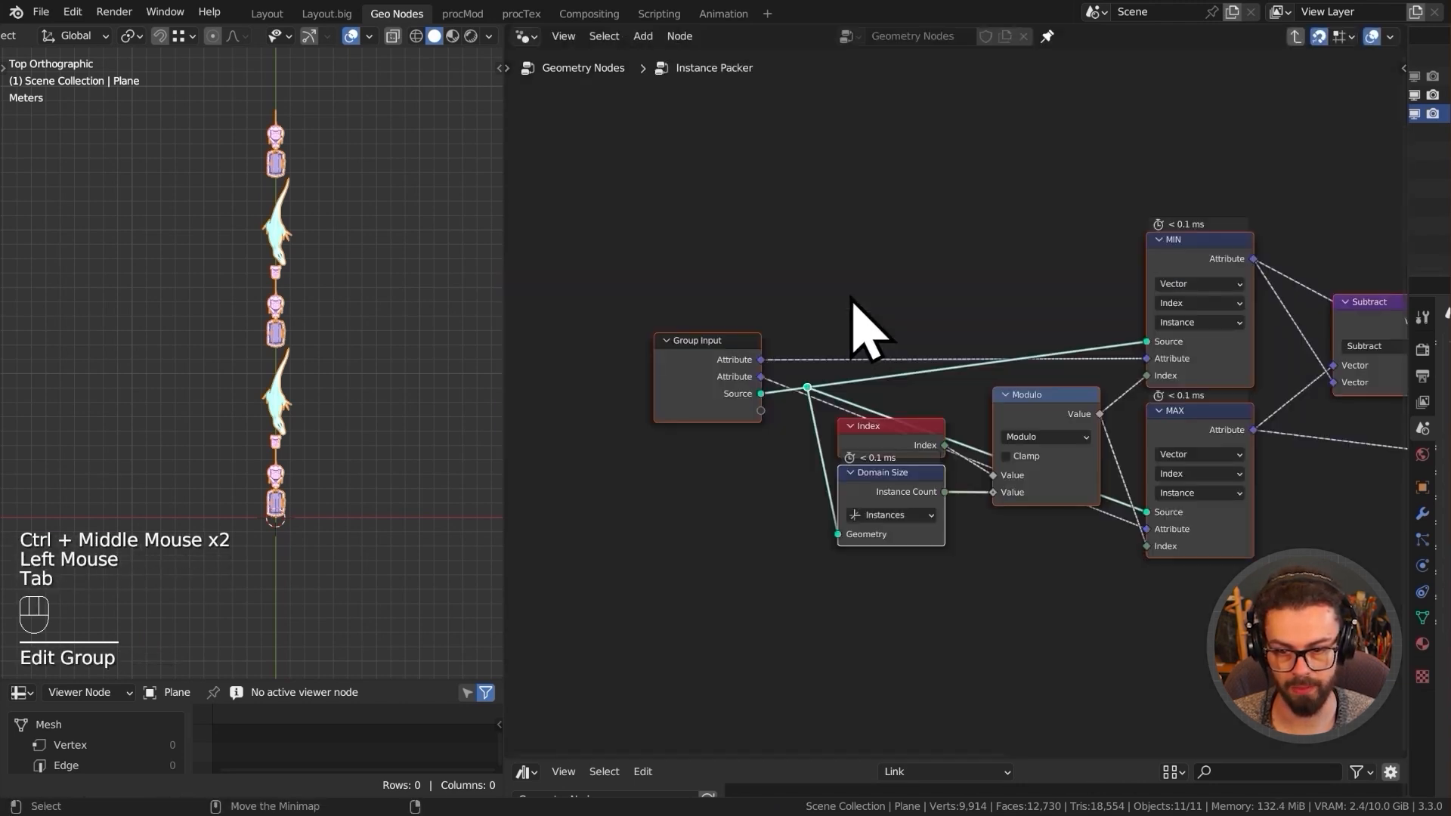
{"action": "left_click", "coordinate": [807, 386]}
{"action": "key", "text": "ctrl+x"}
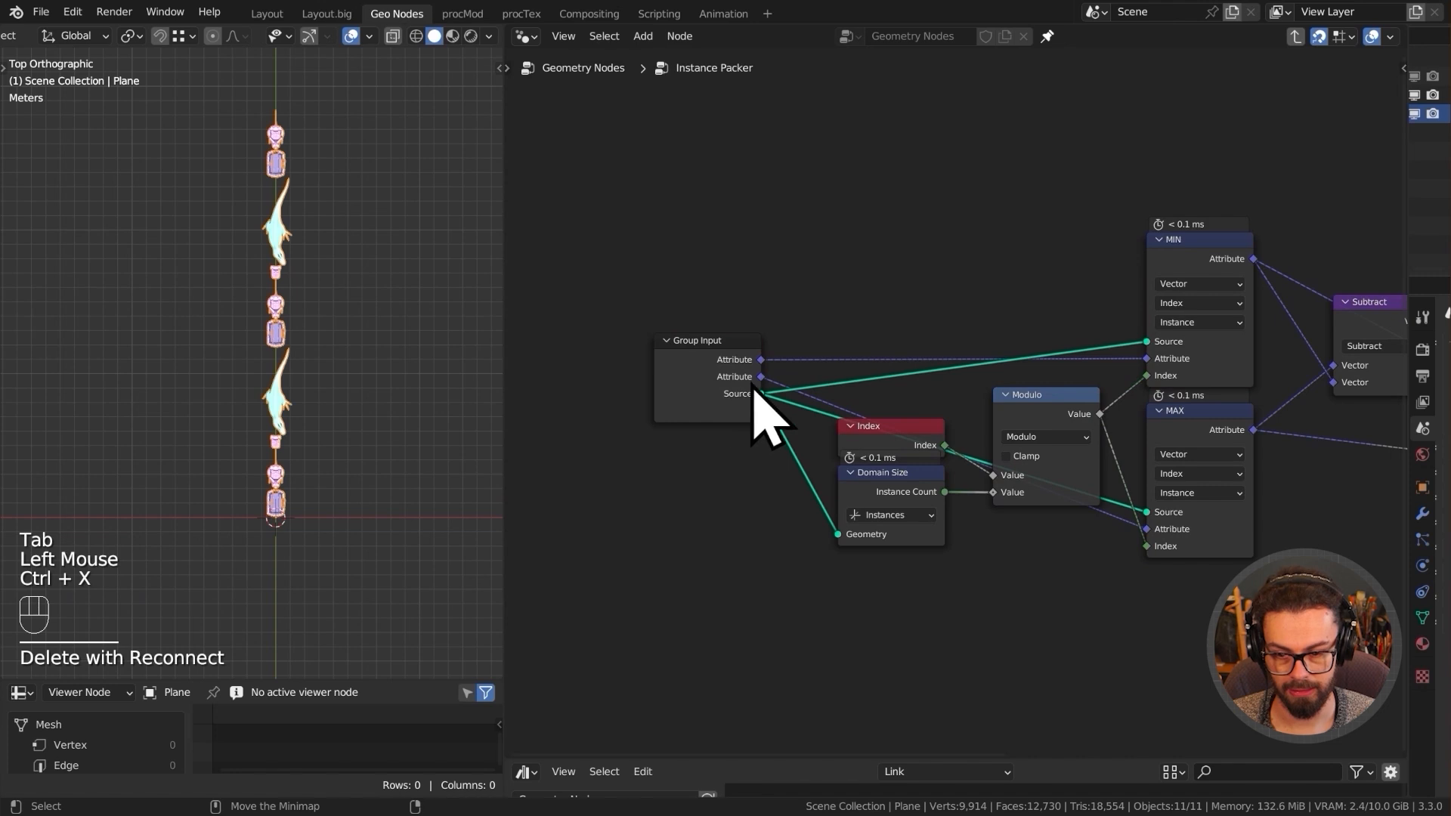
- Move the group's Source input to the top of the inputs list and rename it Instances
{"action": "key", "text": "n"}
{"action": "left_click", "coordinate": [1277, 131]}
{"action": "left_click", "coordinate": [1364, 135]}
{"action": "left_click", "coordinate": [1365, 135]}
{"action": "double_click", "coordinate": [1269, 93]}
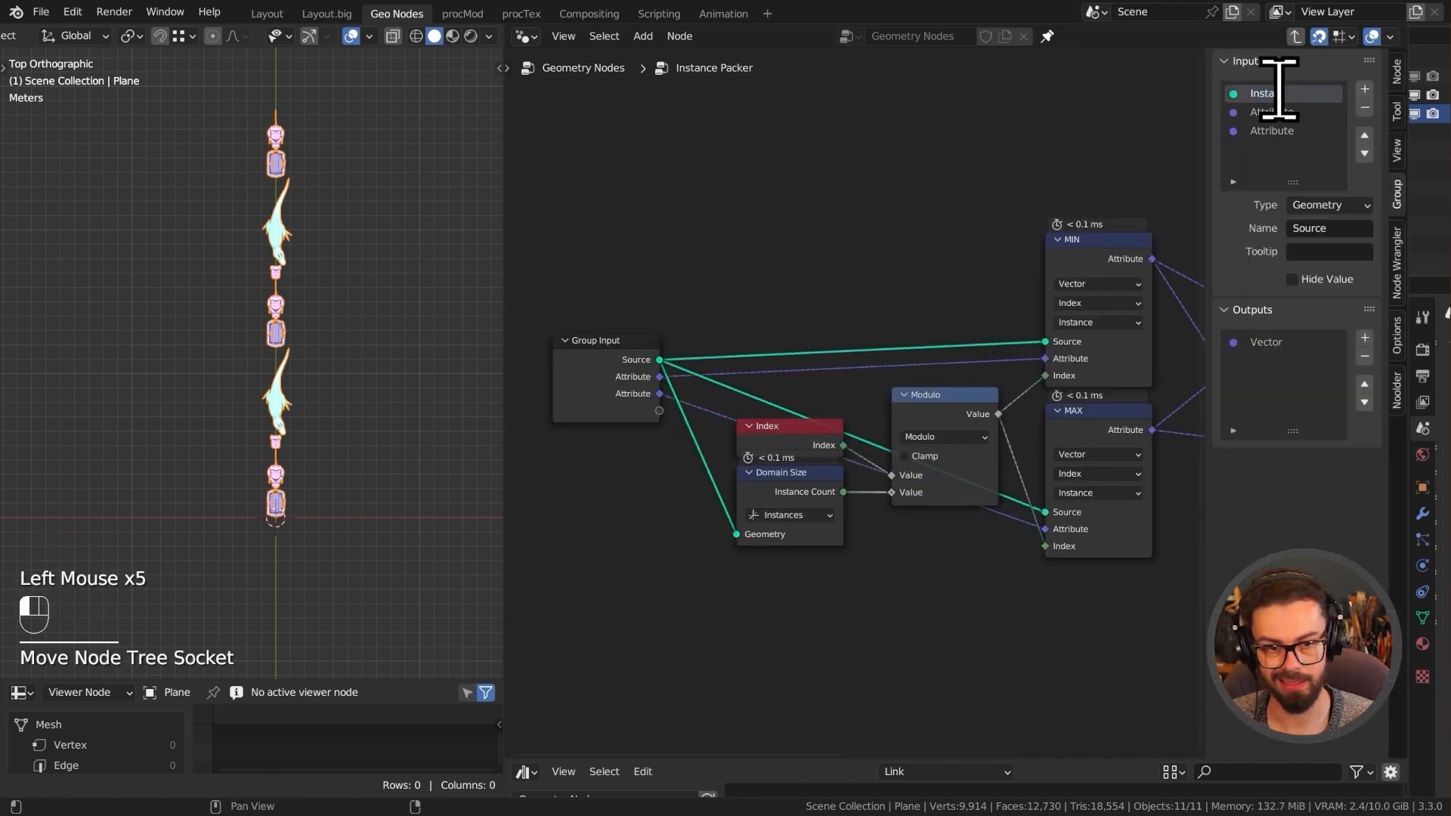
{"action": "key", "text": "Return"}
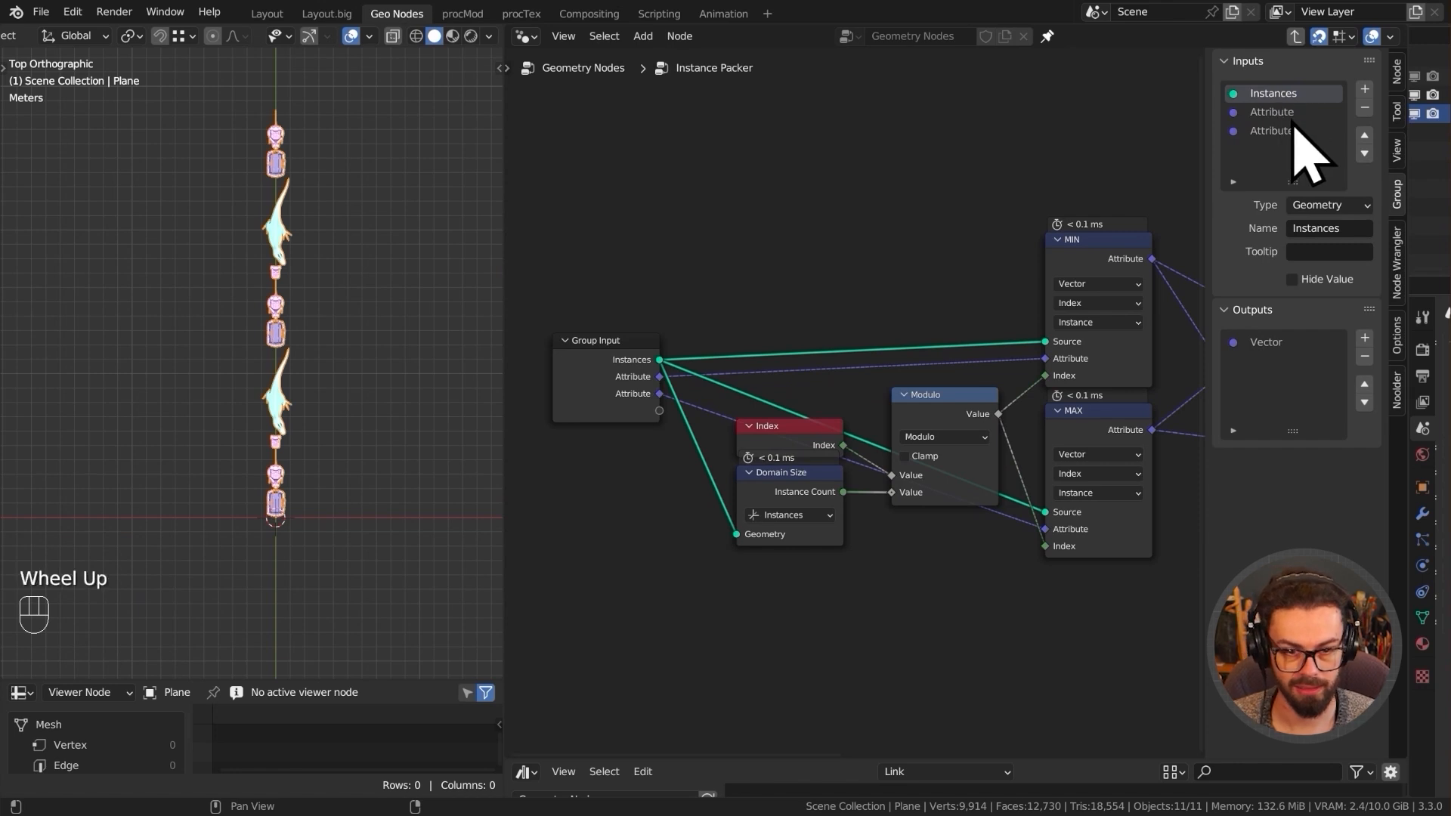
- Rename the group's two Attribute inputs to Min and Max
{"action": "double_click", "coordinate": [1287, 114]}
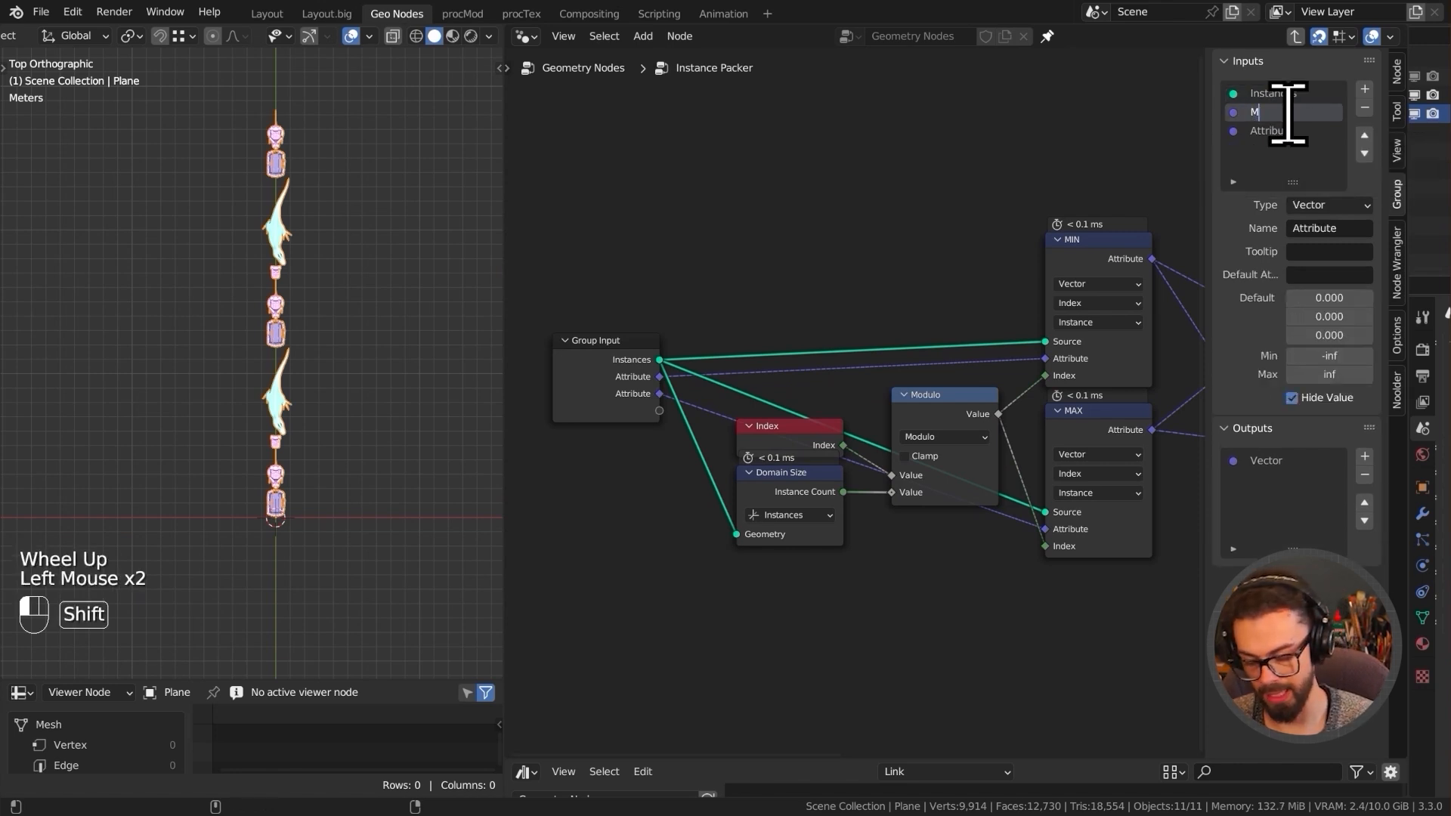
{"action": "key", "text": "Return"}
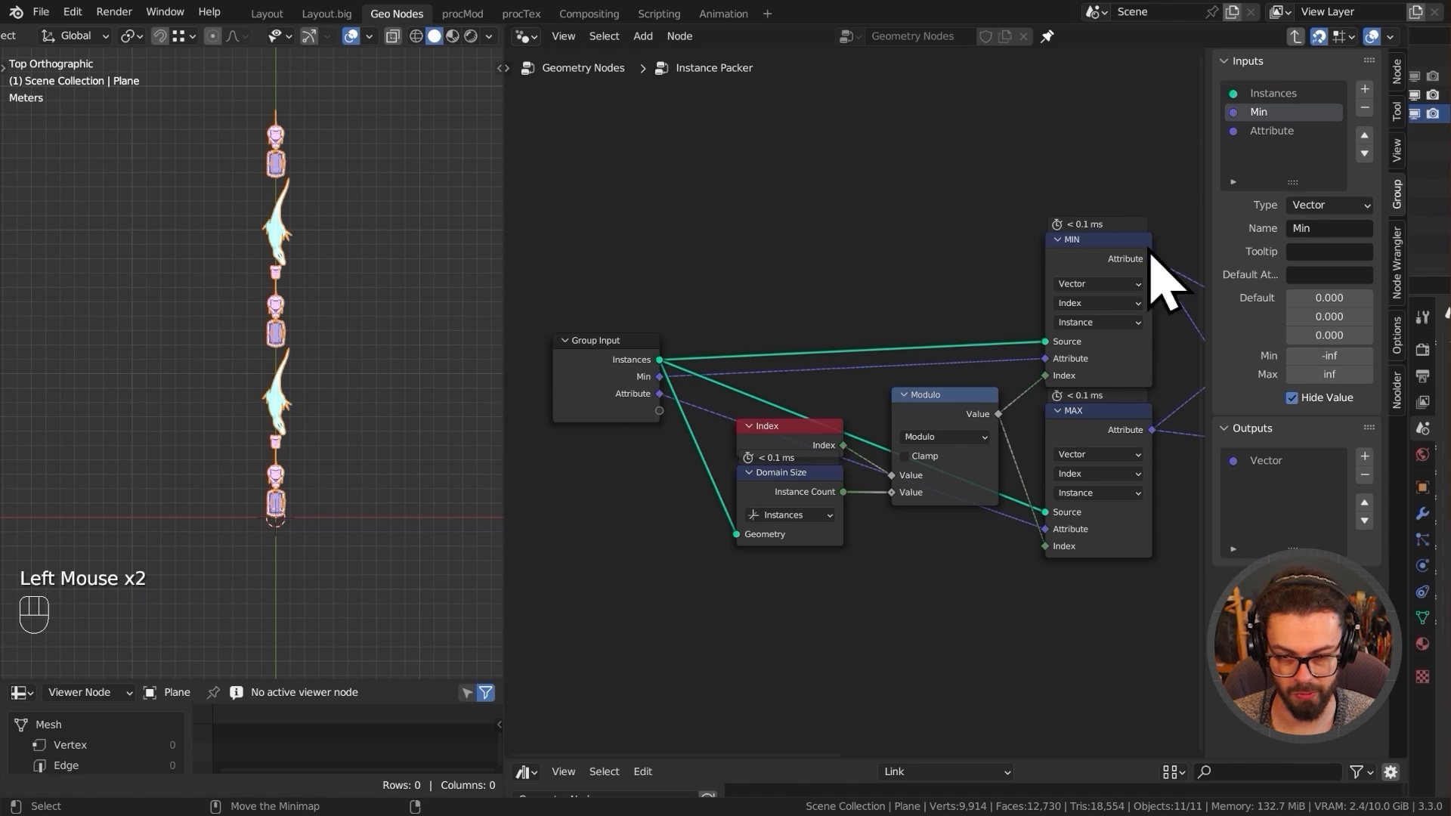
{"action": "double_click", "coordinate": [1272, 131]}
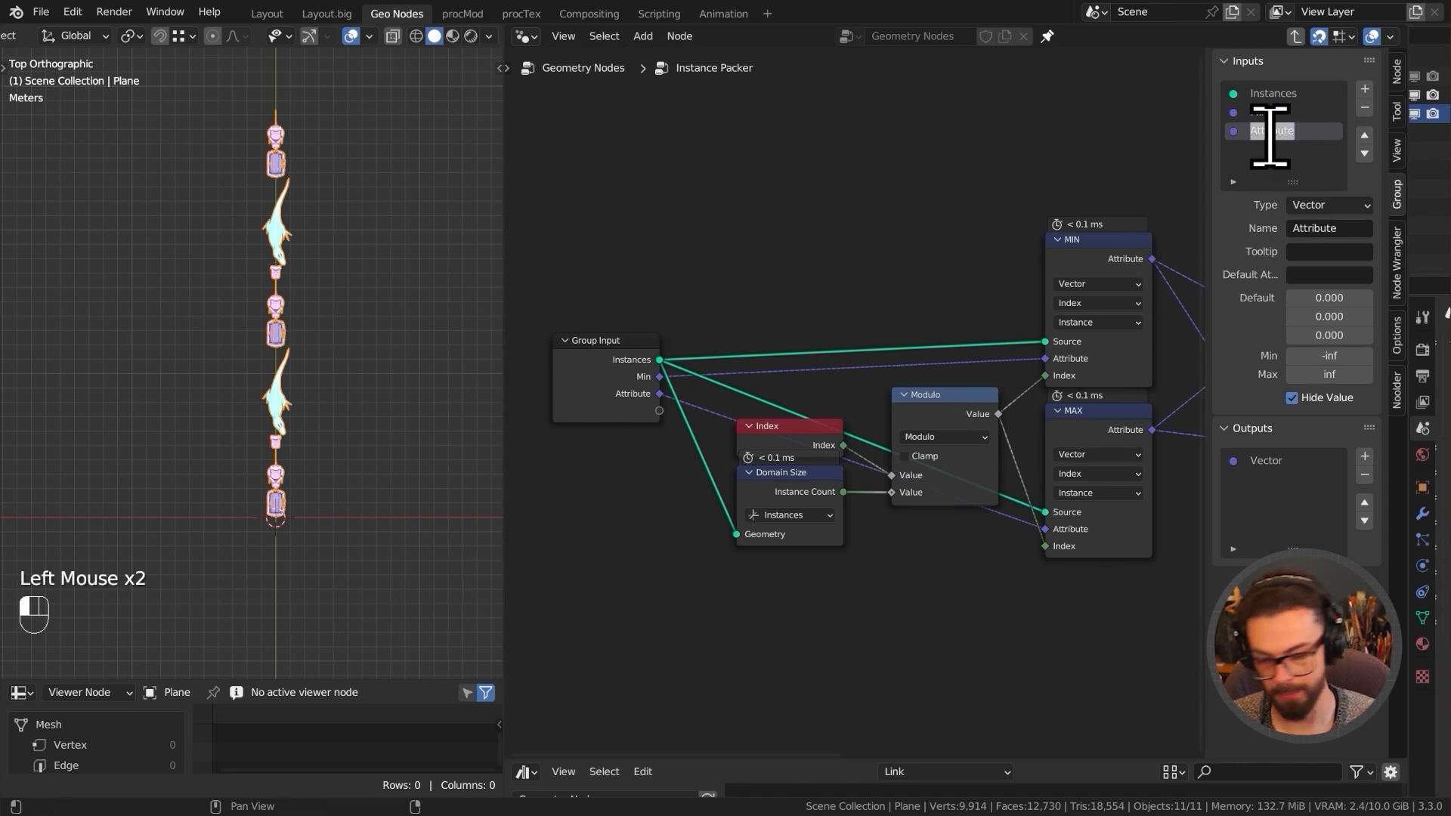
{"action": "type", "text": "Max"}
{"action": "key", "text": "Return"}
{"action": "key", "text": "n"}
{"action": "scroll", "coordinate": [778, 378], "scroll_direction": "up", "scroll_amount": 2}
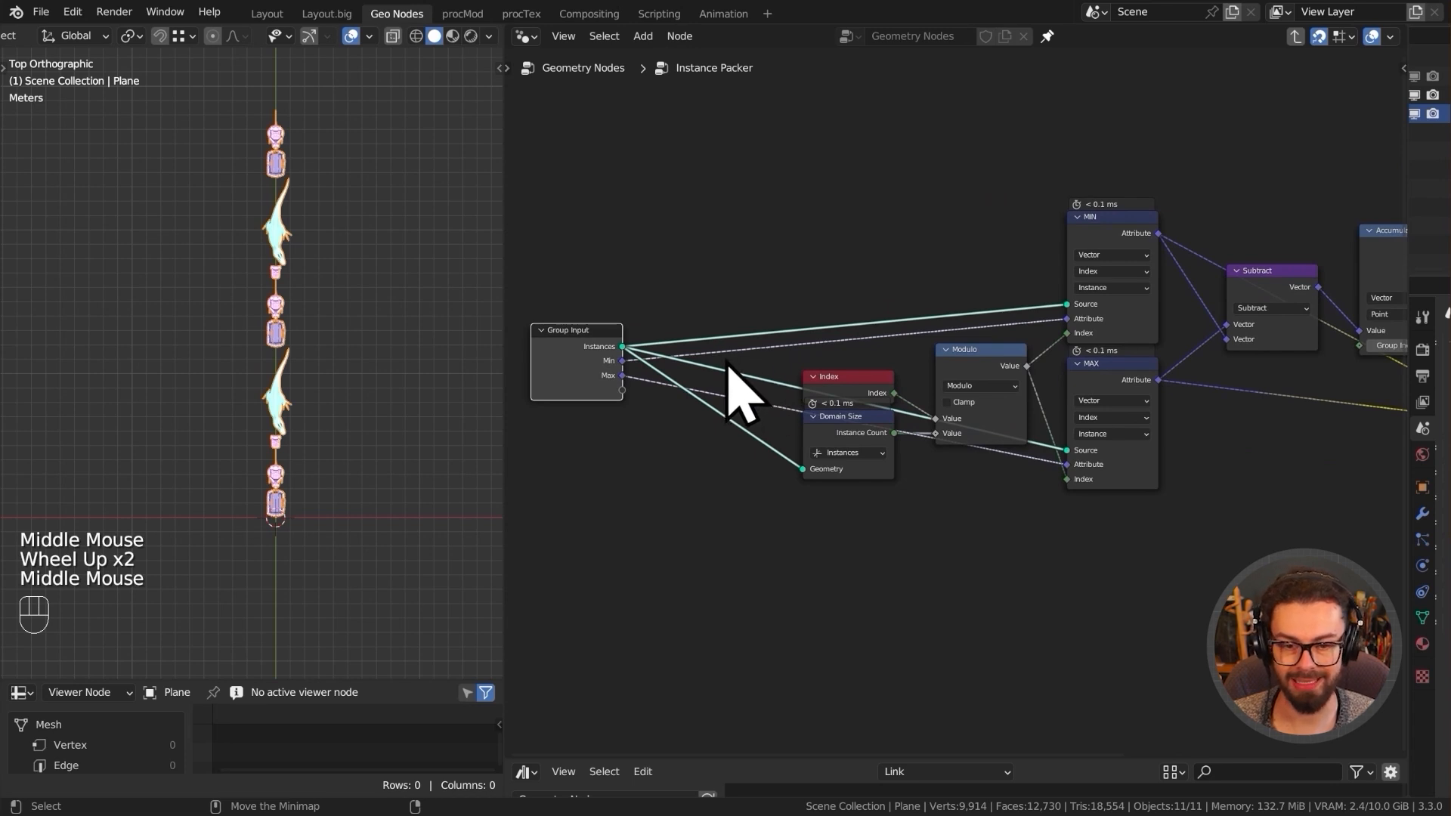
{"action": "scroll", "coordinate": [325, 405], "scroll_direction": "up", "scroll_amount": 2}
{"action": "middle_click_drag", "start_coordinate": [321, 405], "coordinate": [272, 332], "text": "shift"}
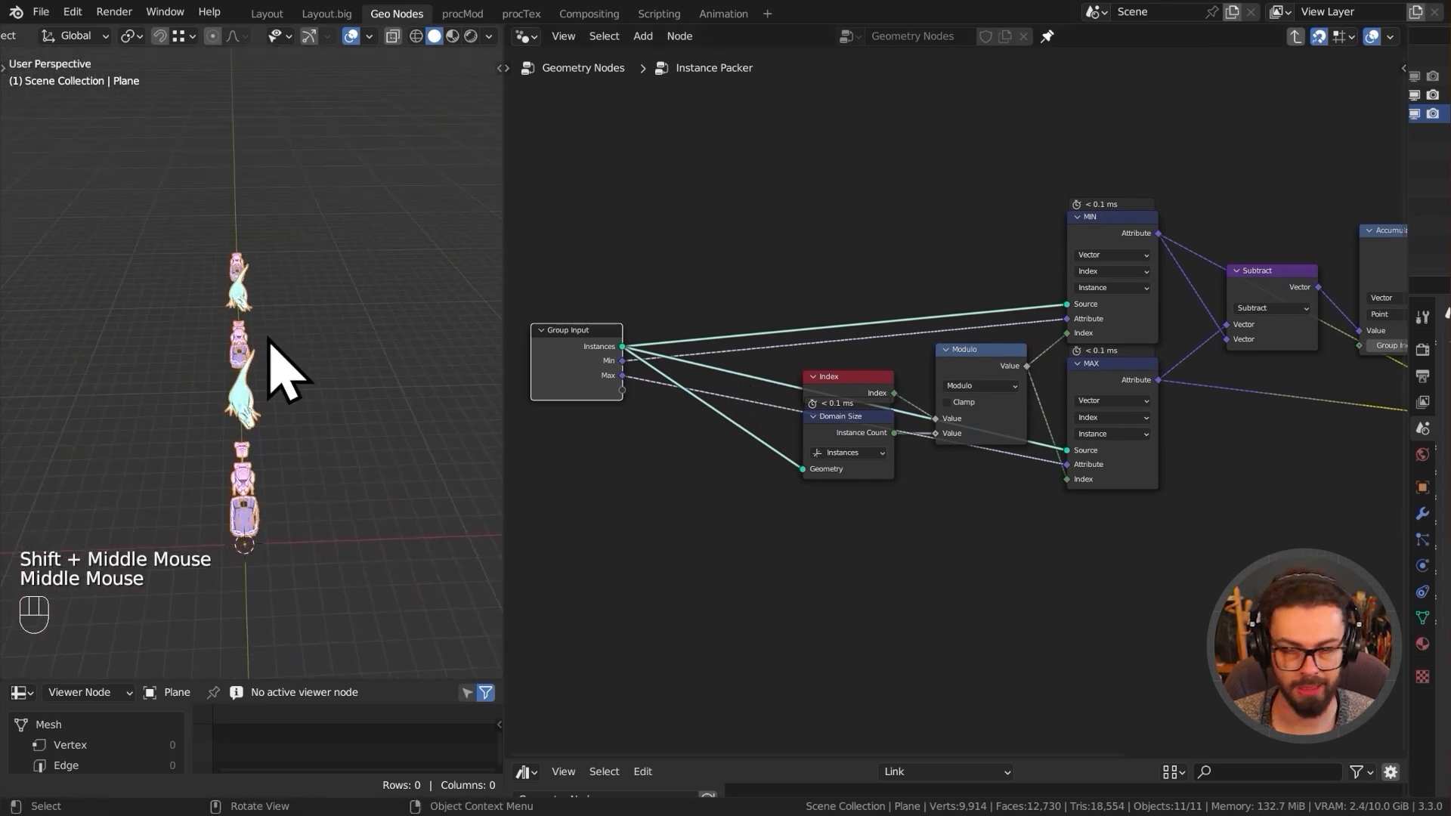
- Leave the Instance Packer group and return to the main Geometry Nodes tree
{"action": "key", "text": "KP_7"}
{"action": "middle_click_drag", "start_coordinate": [266, 382], "coordinate": [249, 347]}
{"action": "middle_click_drag", "start_coordinate": [249, 347], "coordinate": [326, 408]}
{"action": "scroll", "coordinate": [302, 401], "scroll_direction": "up", "scroll_amount": 2}
{"action": "middle_click_drag", "start_coordinate": [337, 340], "coordinate": [330, 332]}
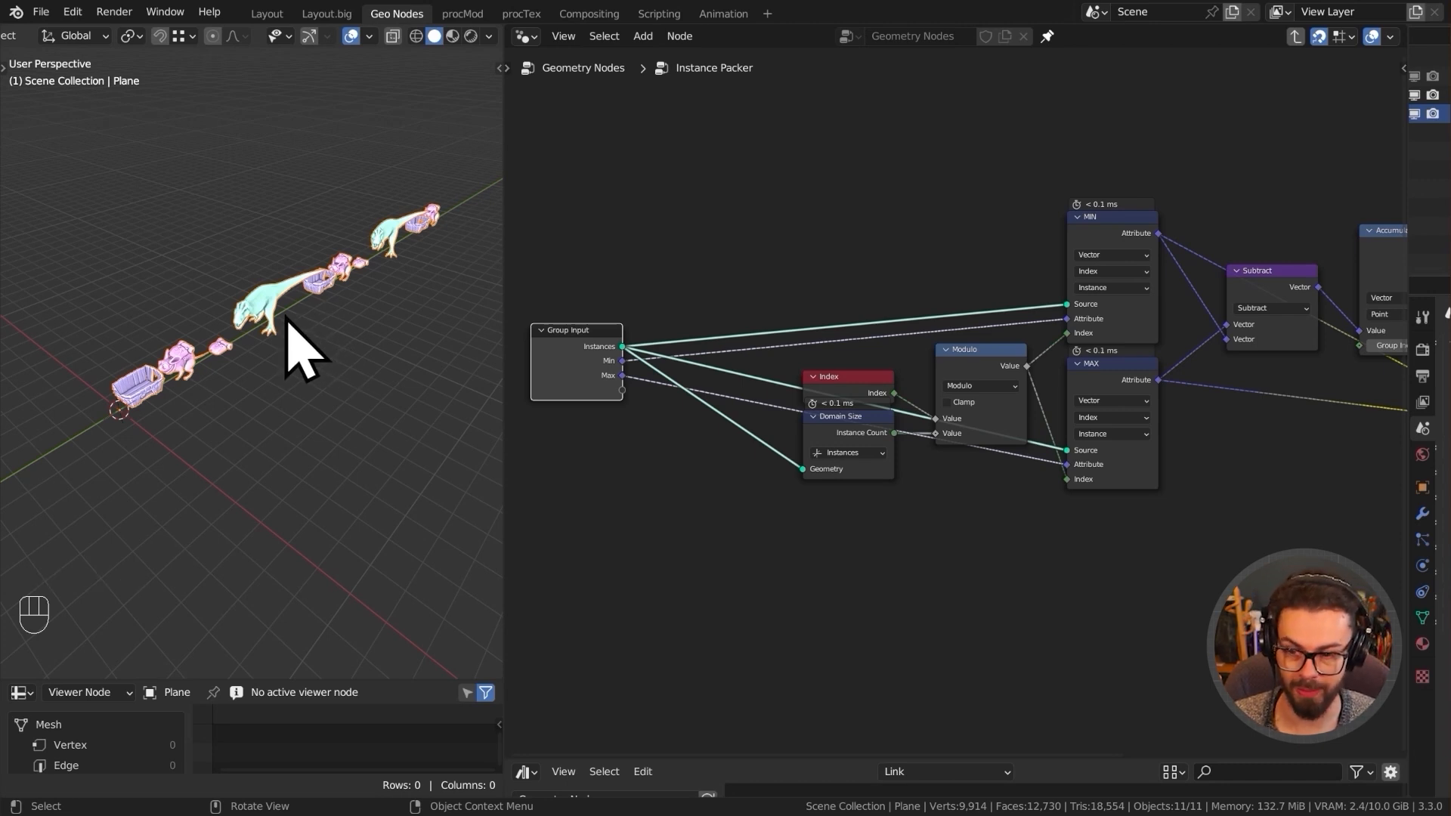
{"action": "middle_click_drag", "start_coordinate": [710, 427], "coordinate": [869, 325]}
{"action": "key", "text": "shift+a"}
{"action": "mouse_move", "coordinate": [813, 397]}
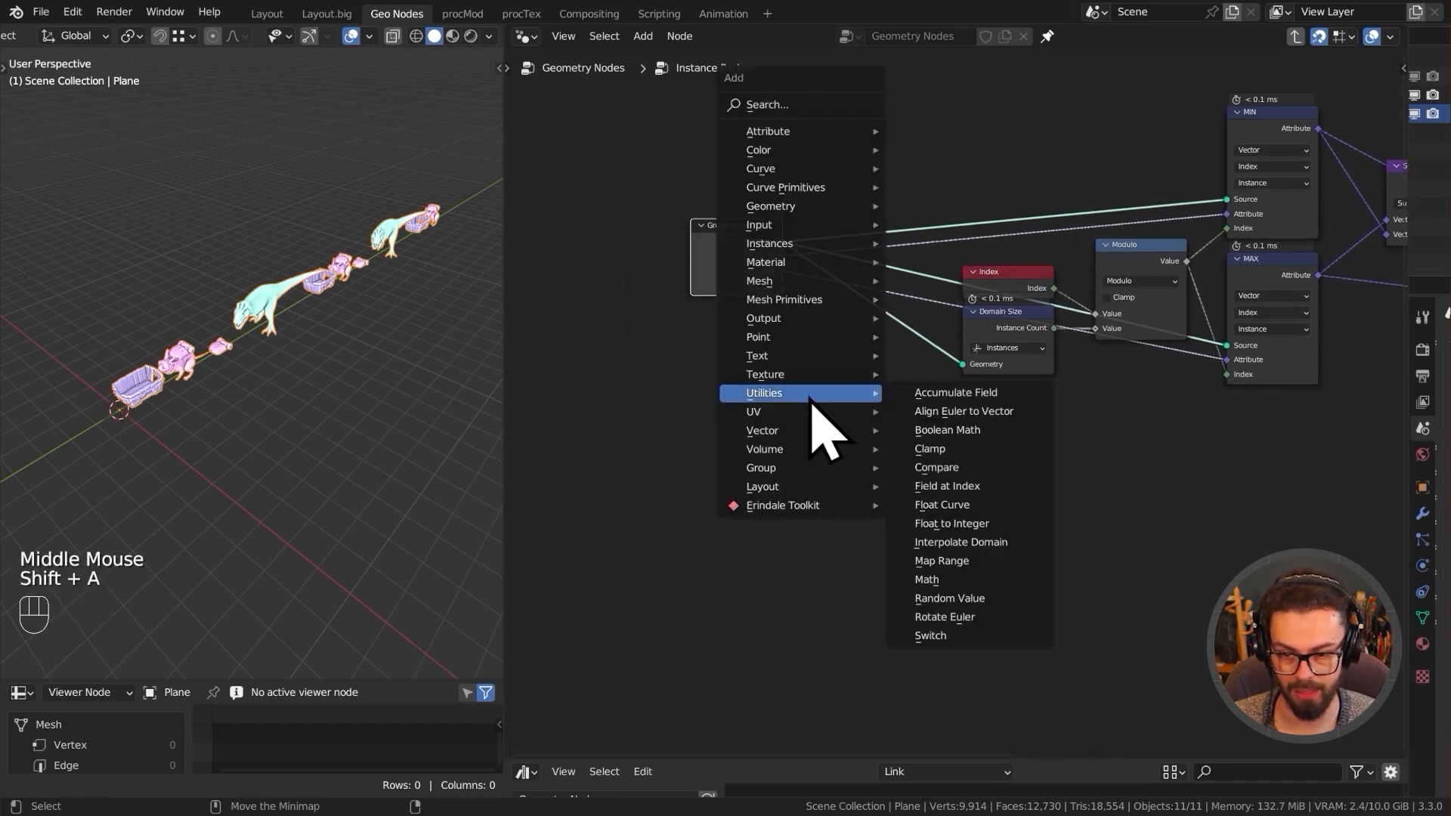
{"action": "left_click", "coordinate": [777, 309]}
{"action": "key", "text": "Tab"}
{"action": "scroll", "coordinate": [814, 400], "scroll_direction": "down", "scroll_amount": 2}
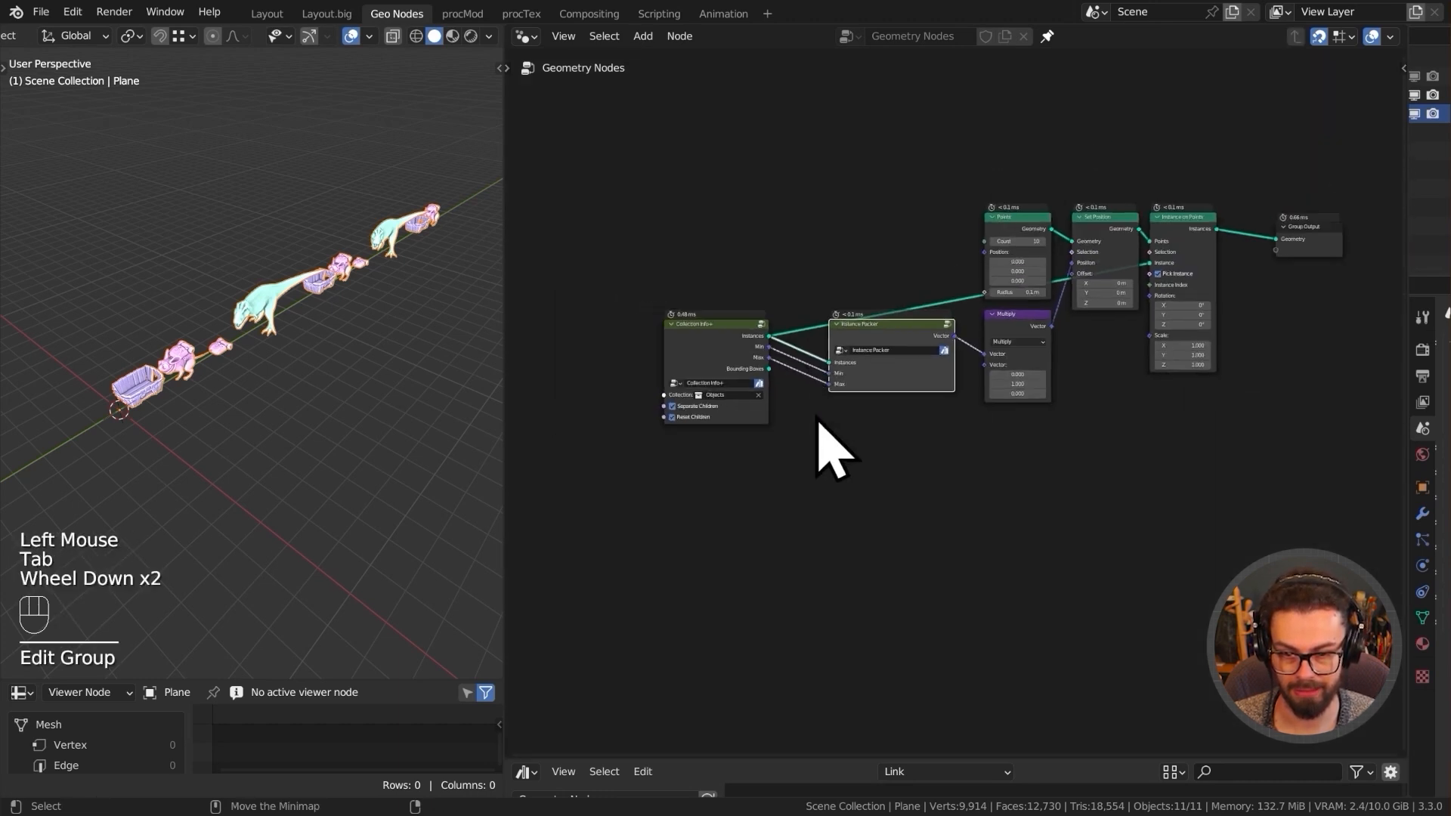
- Add an Integer Random Value node feeding the Instance Index of the Instance on Points node
{"action": "middle_click_drag", "start_coordinate": [1004, 412], "coordinate": [939, 366]}
{"action": "scroll", "coordinate": [939, 365], "scroll_direction": "up", "scroll_amount": 2}
{"action": "middle_click_drag", "start_coordinate": [1020, 287], "coordinate": [1095, 249]}
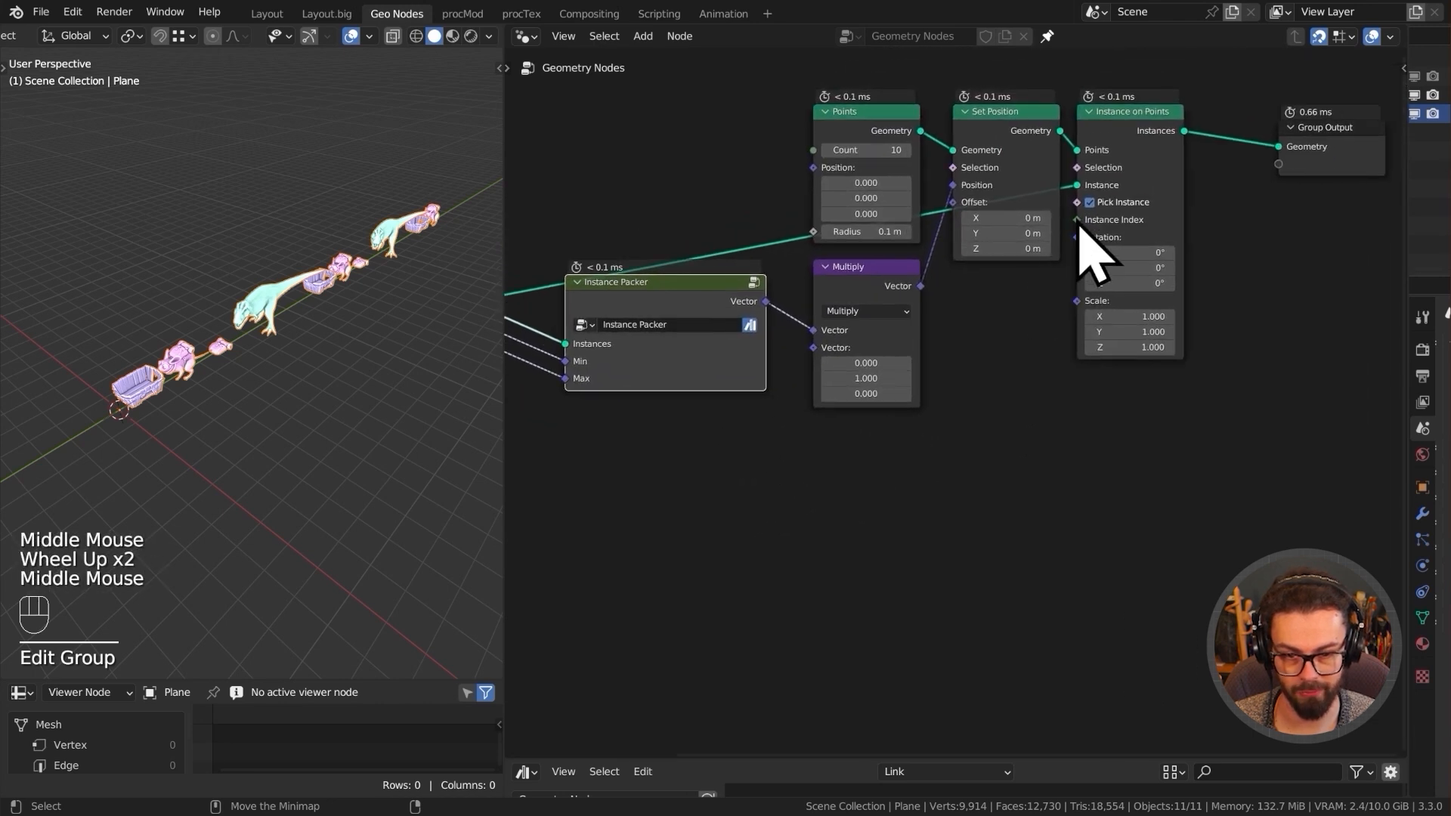
{"action": "left_click", "coordinate": [1073, 218]}
{"action": "left_click_drag", "start_coordinate": [1073, 217], "coordinate": [907, 514]}
{"action": "type", "text": "rand"}
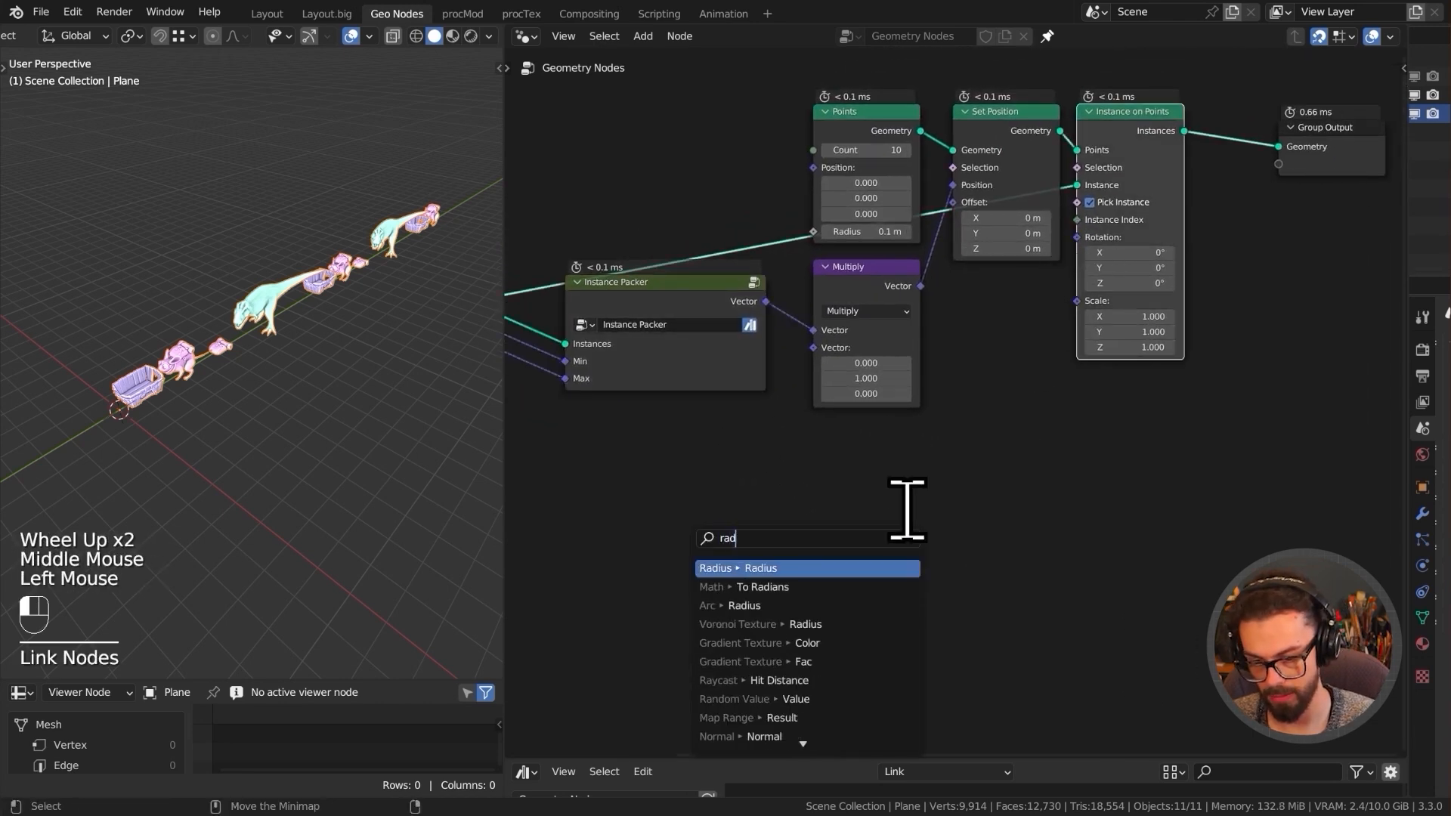
{"action": "key", "text": "Return"}
{"action": "left_click", "coordinate": [906, 507]}
- Move the Random Value node below the Collection Info+ node
{"action": "middle_click_drag", "start_coordinate": [874, 524], "coordinate": [1042, 340], "text": "ctrl"}
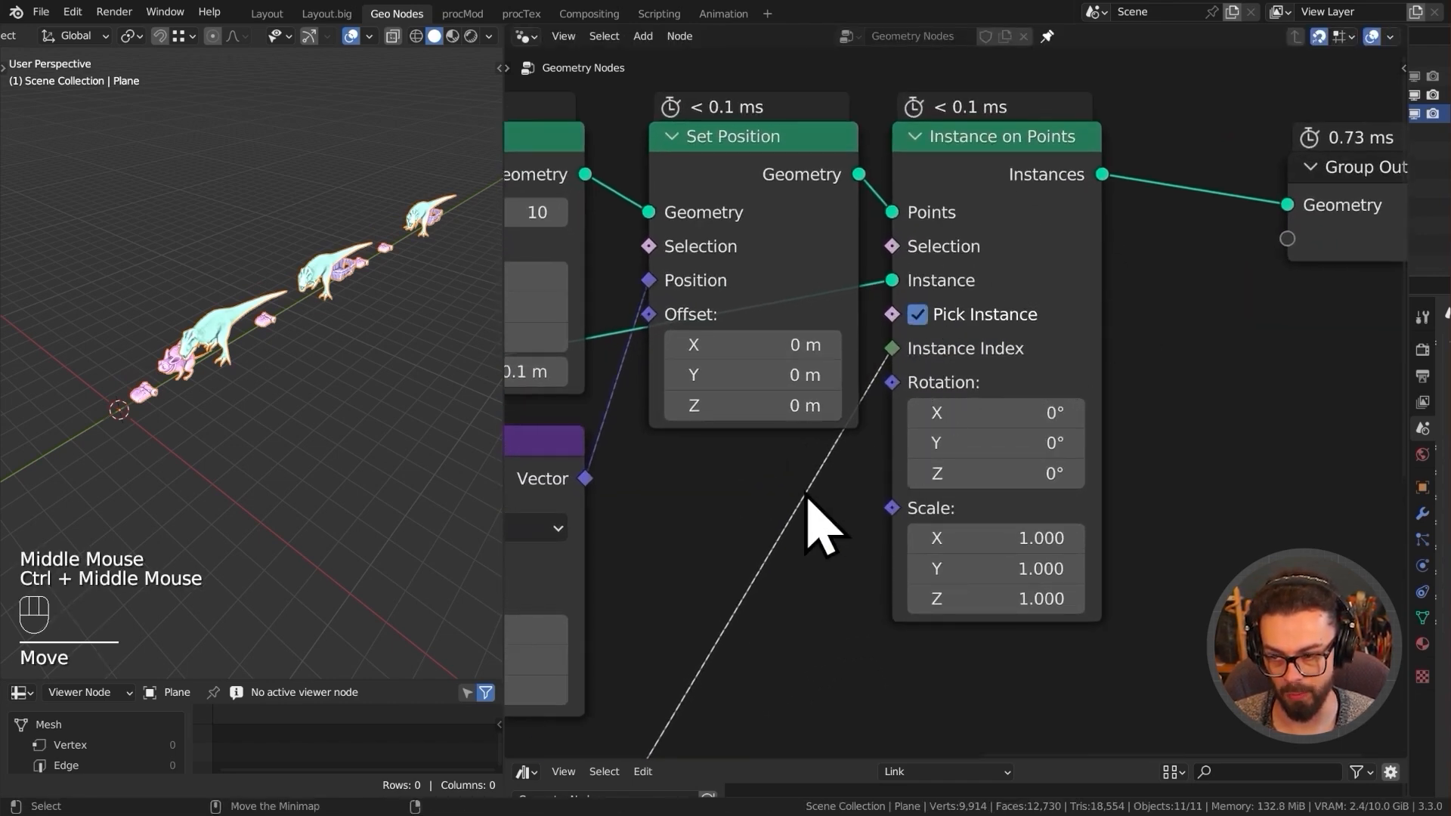
{"action": "scroll", "coordinate": [805, 529], "scroll_direction": "down", "scroll_amount": 3}
{"action": "middle_click_drag", "start_coordinate": [793, 544], "coordinate": [1030, 415]}
{"action": "left_click_drag", "start_coordinate": [1039, 484], "coordinate": [1054, 604]}
{"action": "middle_click_drag", "start_coordinate": [1057, 609], "coordinate": [1370, 584]}
{"action": "key", "text": "g"}
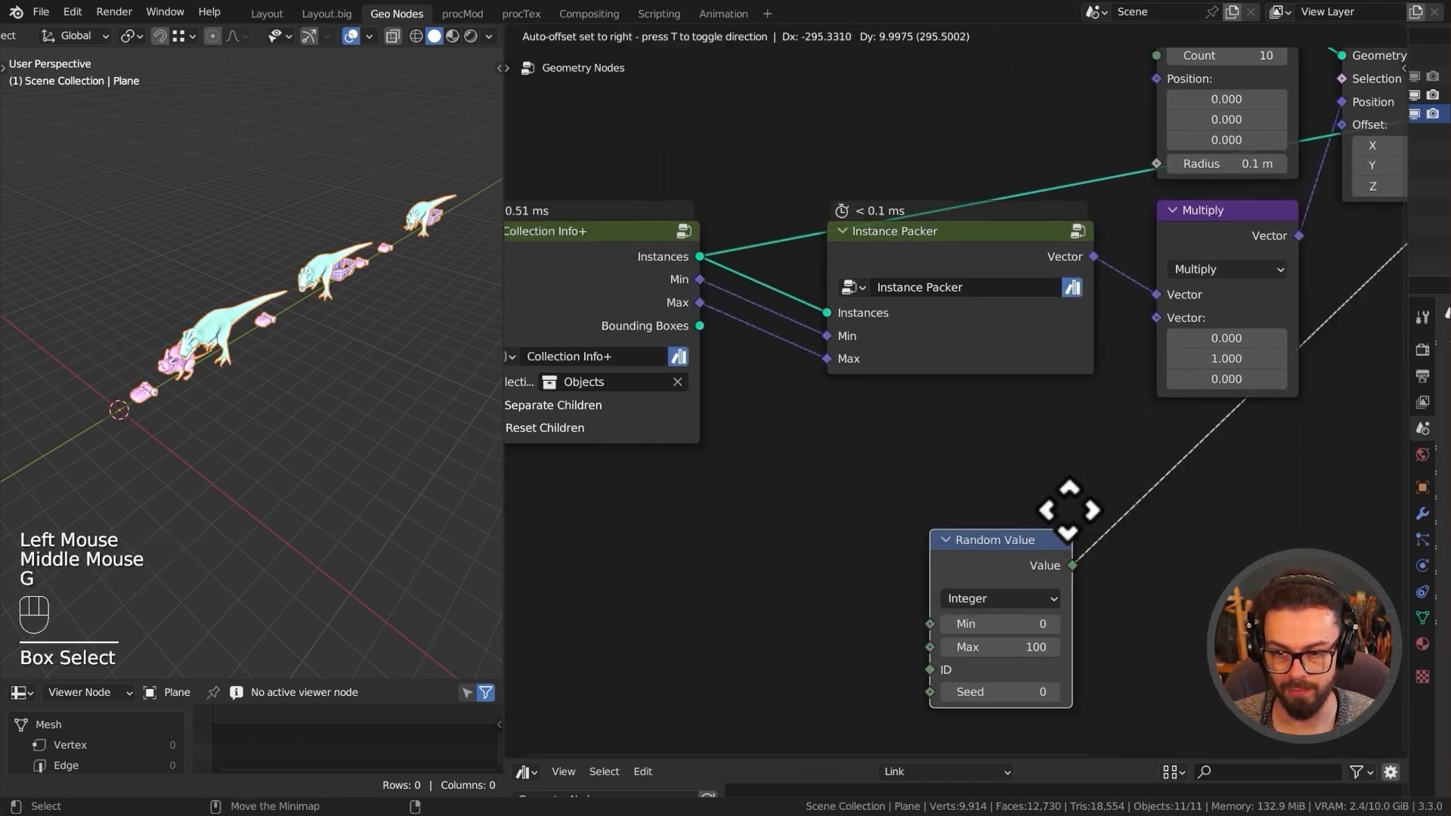
{"action": "left_click", "coordinate": [722, 450]}
- Open the Instance Packer group for editing
{"action": "key", "text": "KP_Decimal"}
{"action": "key", "text": "KP_7"}
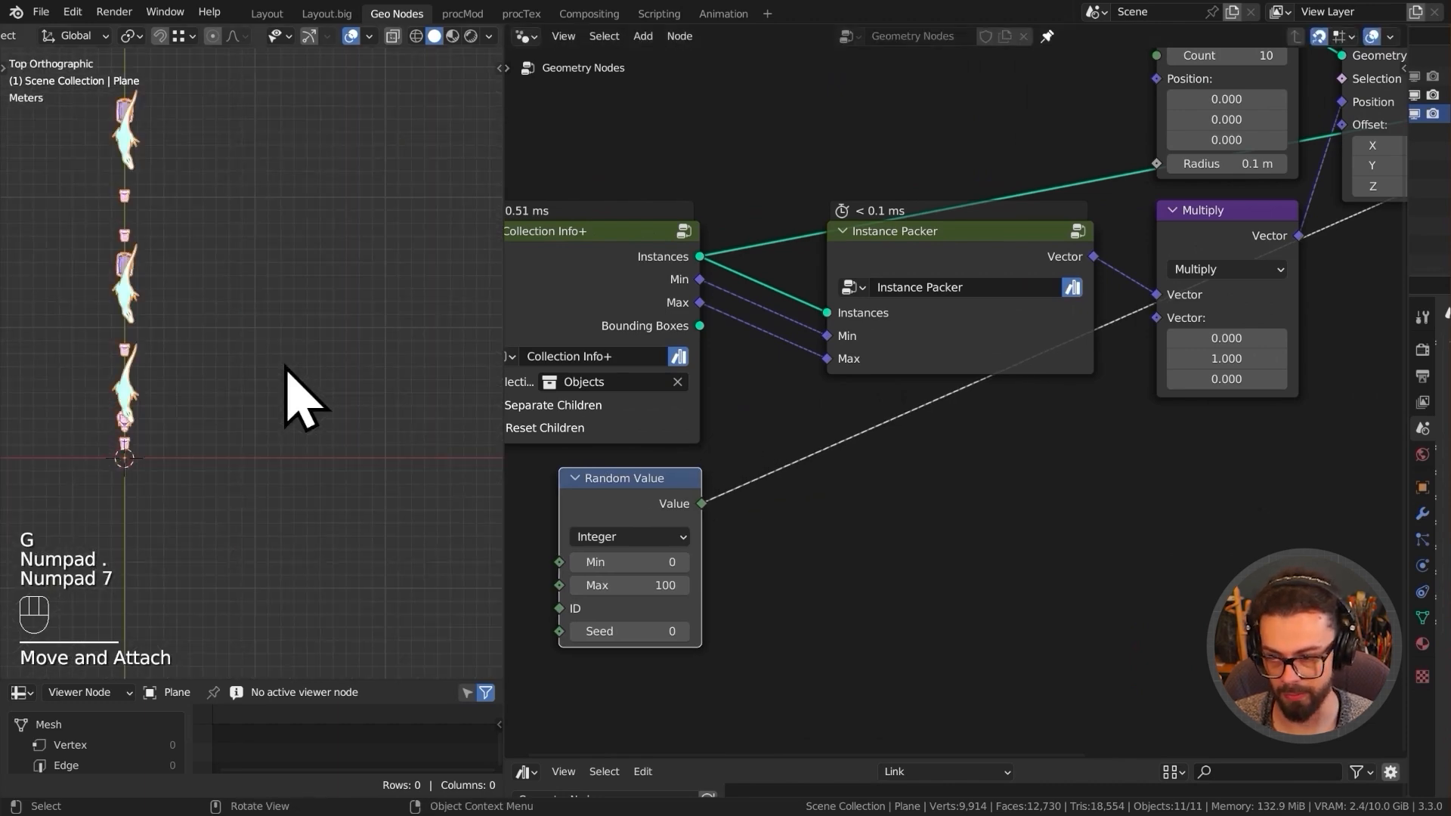
{"action": "scroll", "coordinate": [146, 405], "scroll_direction": "up", "scroll_amount": 2}
{"action": "middle_click_drag", "start_coordinate": [146, 405], "coordinate": [304, 341], "text": "shift"}
{"action": "scroll", "coordinate": [333, 324], "scroll_direction": "up", "scroll_amount": 3}
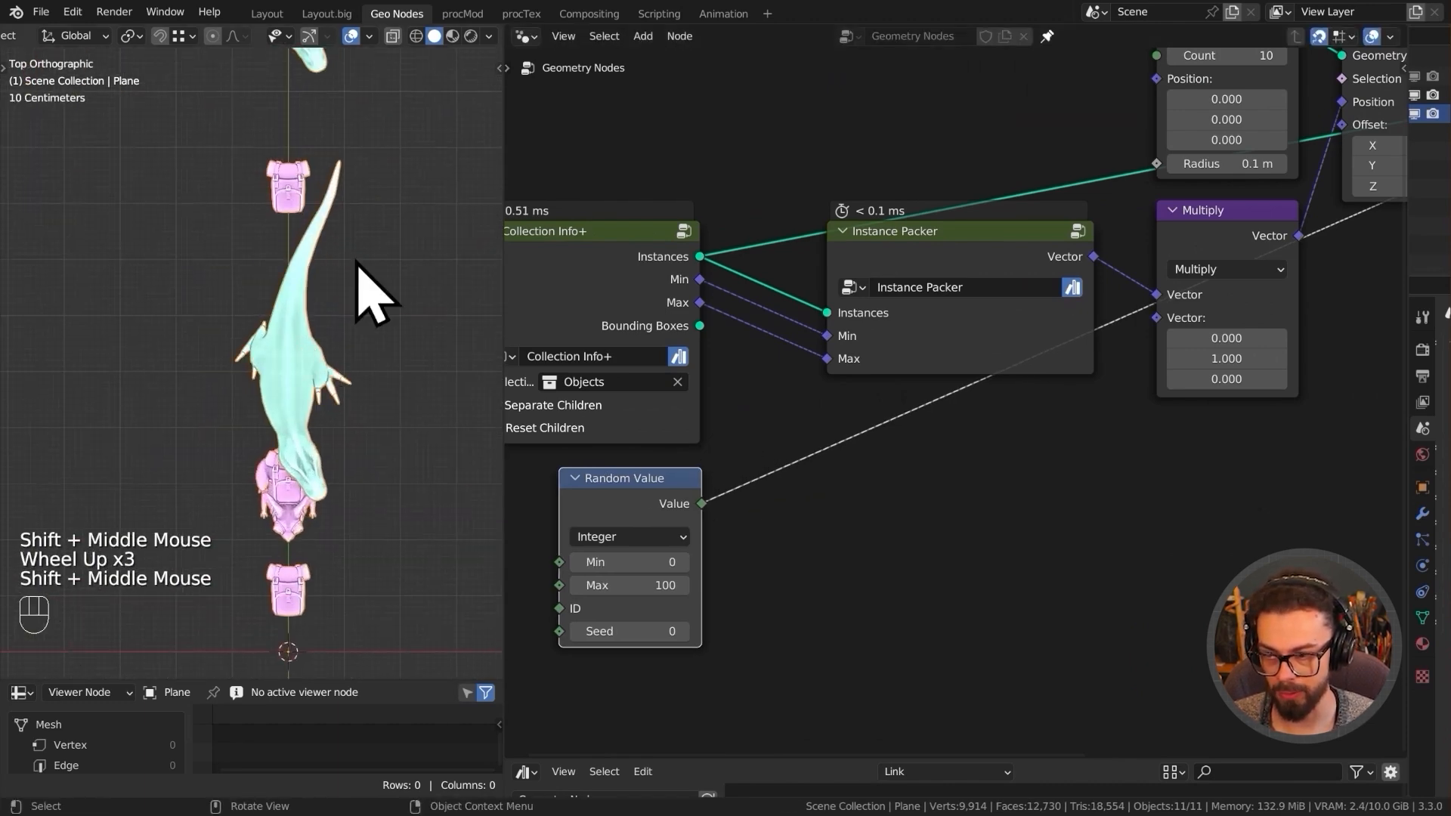
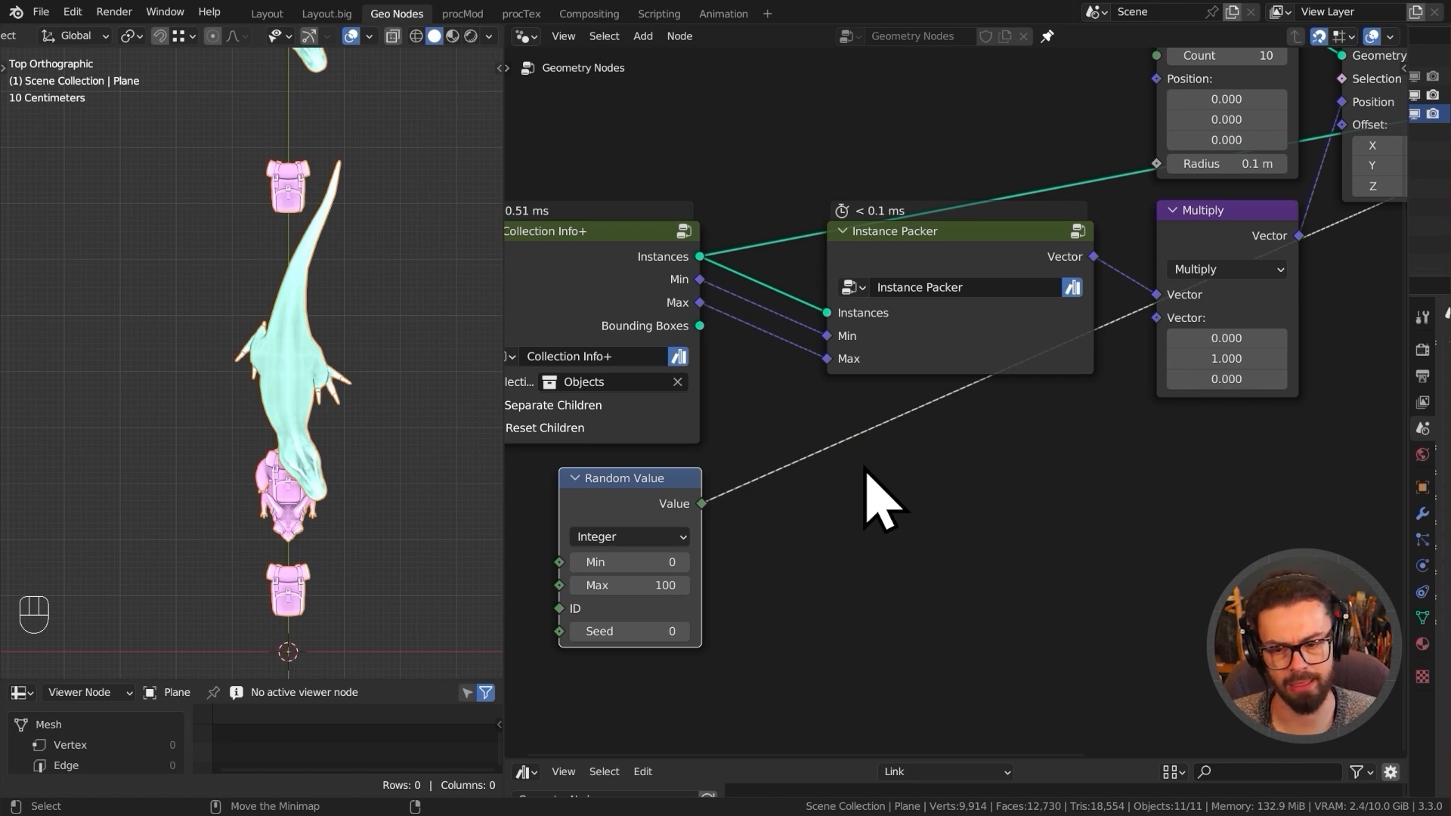
{"action": "scroll", "coordinate": [675, 523], "scroll_direction": "down", "scroll_amount": 2}
{"action": "middle_click_drag", "start_coordinate": [647, 528], "coordinate": [596, 529]}
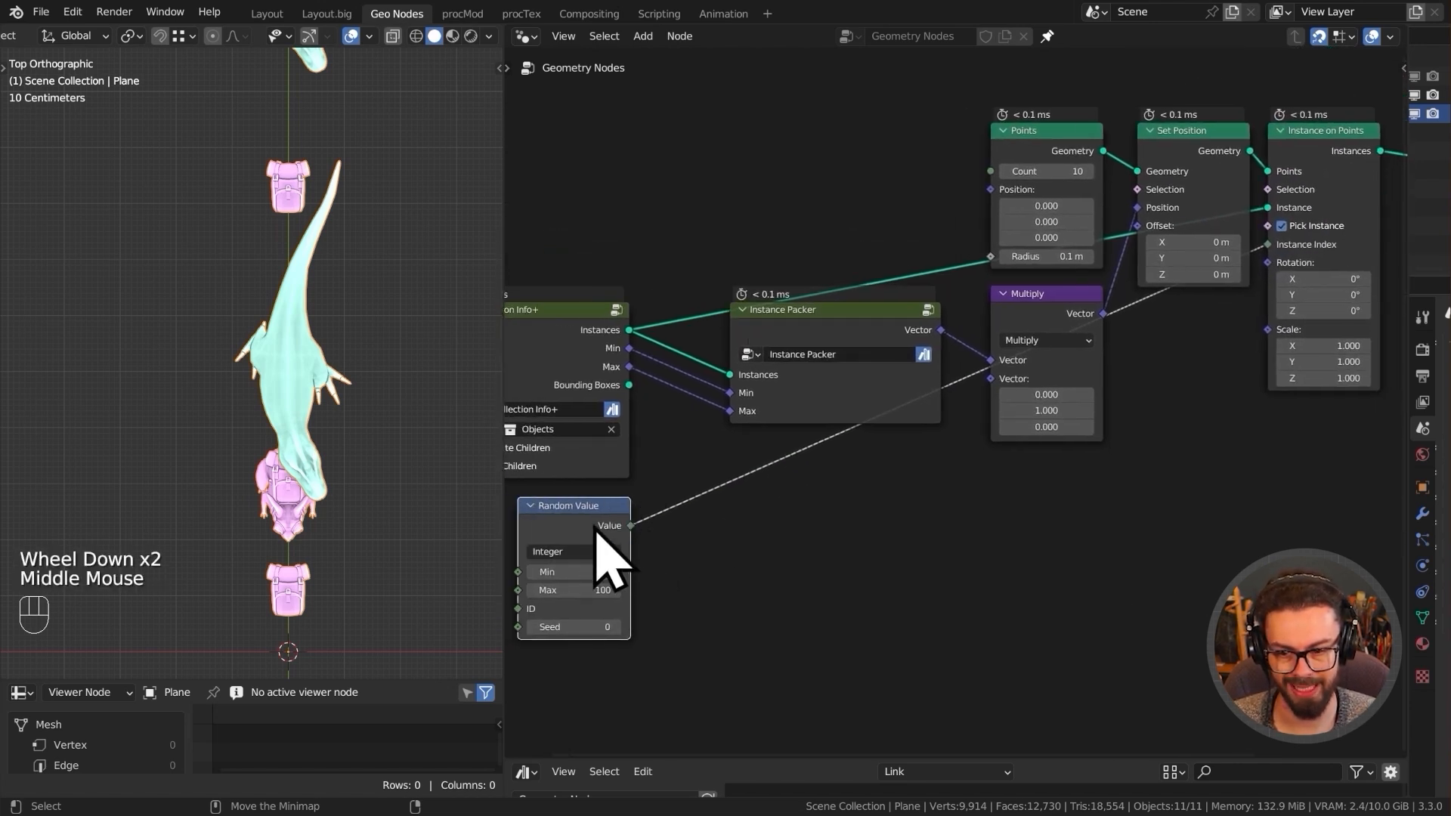
{"action": "left_click", "coordinate": [786, 333]}
{"action": "key", "text": "Tab"}
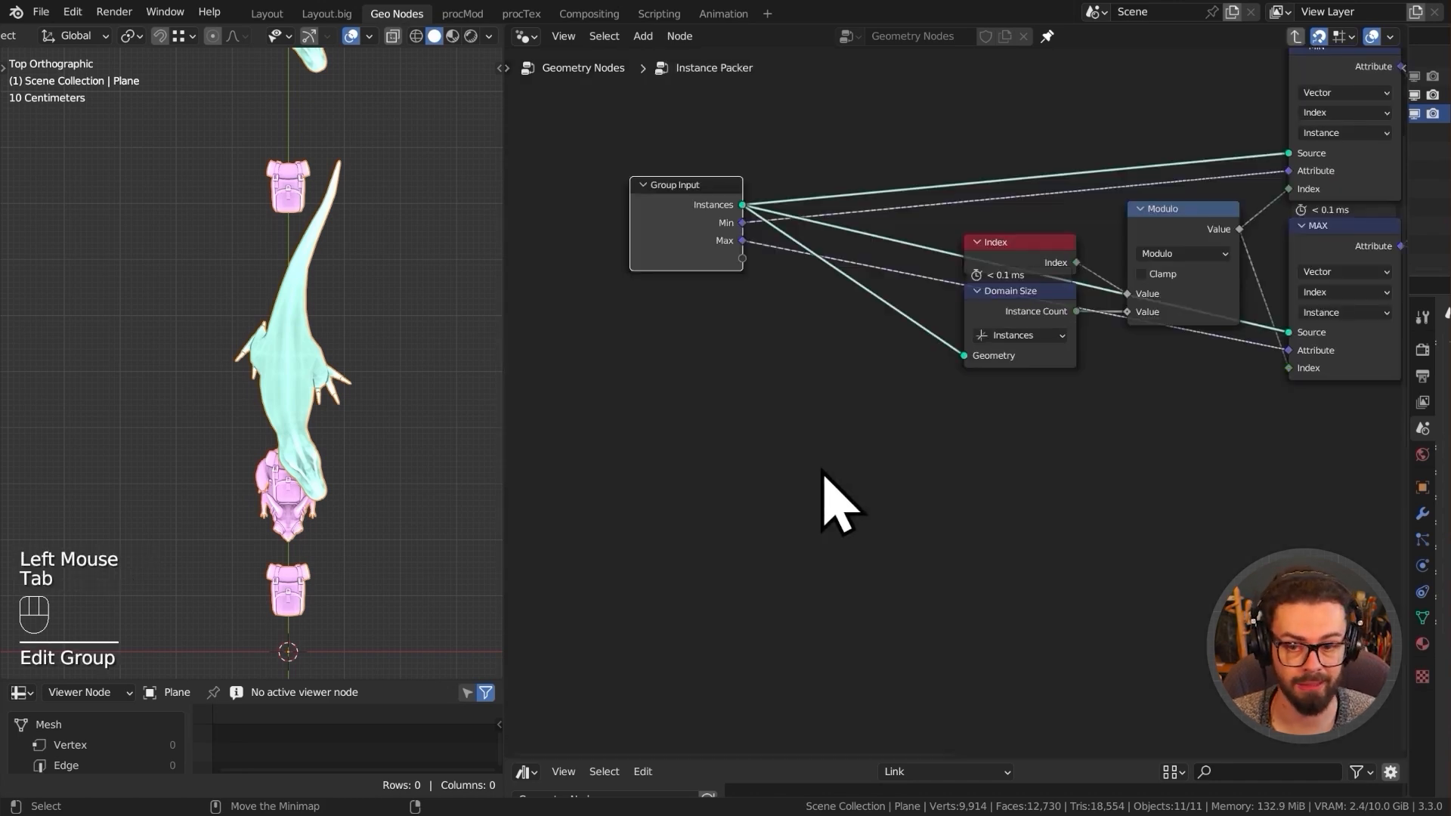
- Add an Integer group input named Instance Index with Hide Value enabled, and save the file
{"action": "key", "text": "n"}
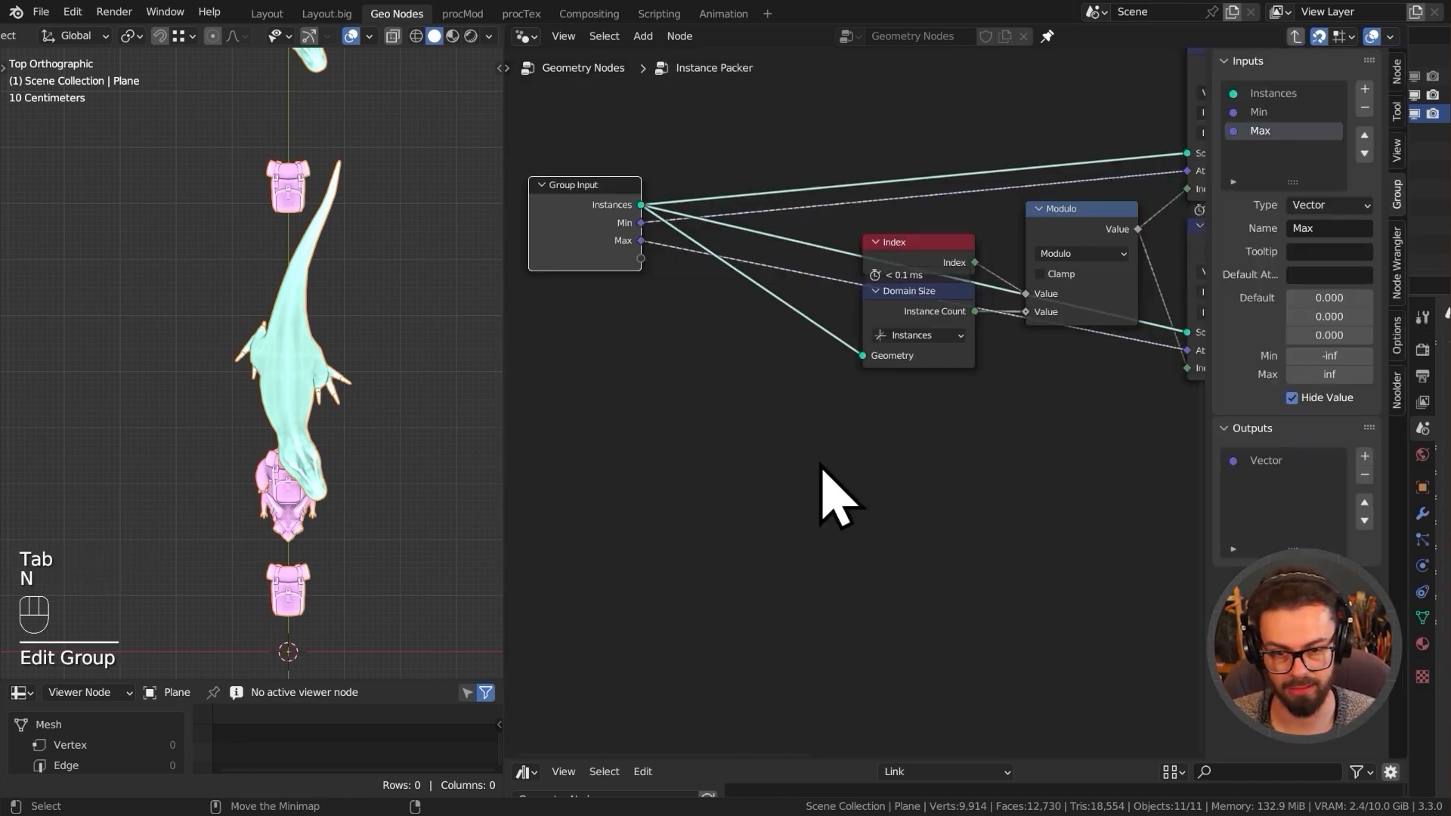
{"action": "left_click", "coordinate": [1364, 89]}
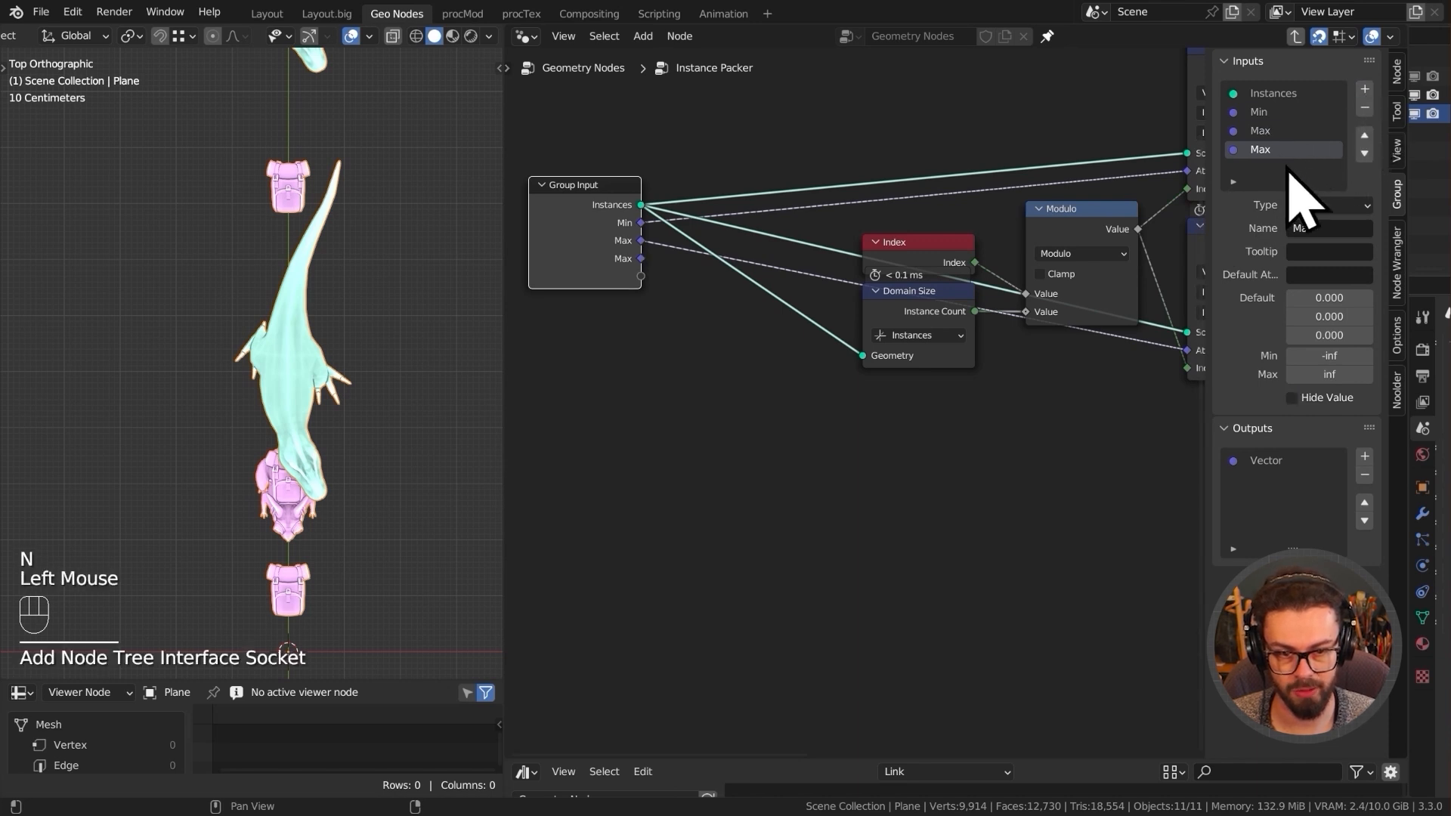
{"action": "left_click", "coordinate": [1318, 205]}
{"action": "left_click", "coordinate": [1339, 285]}
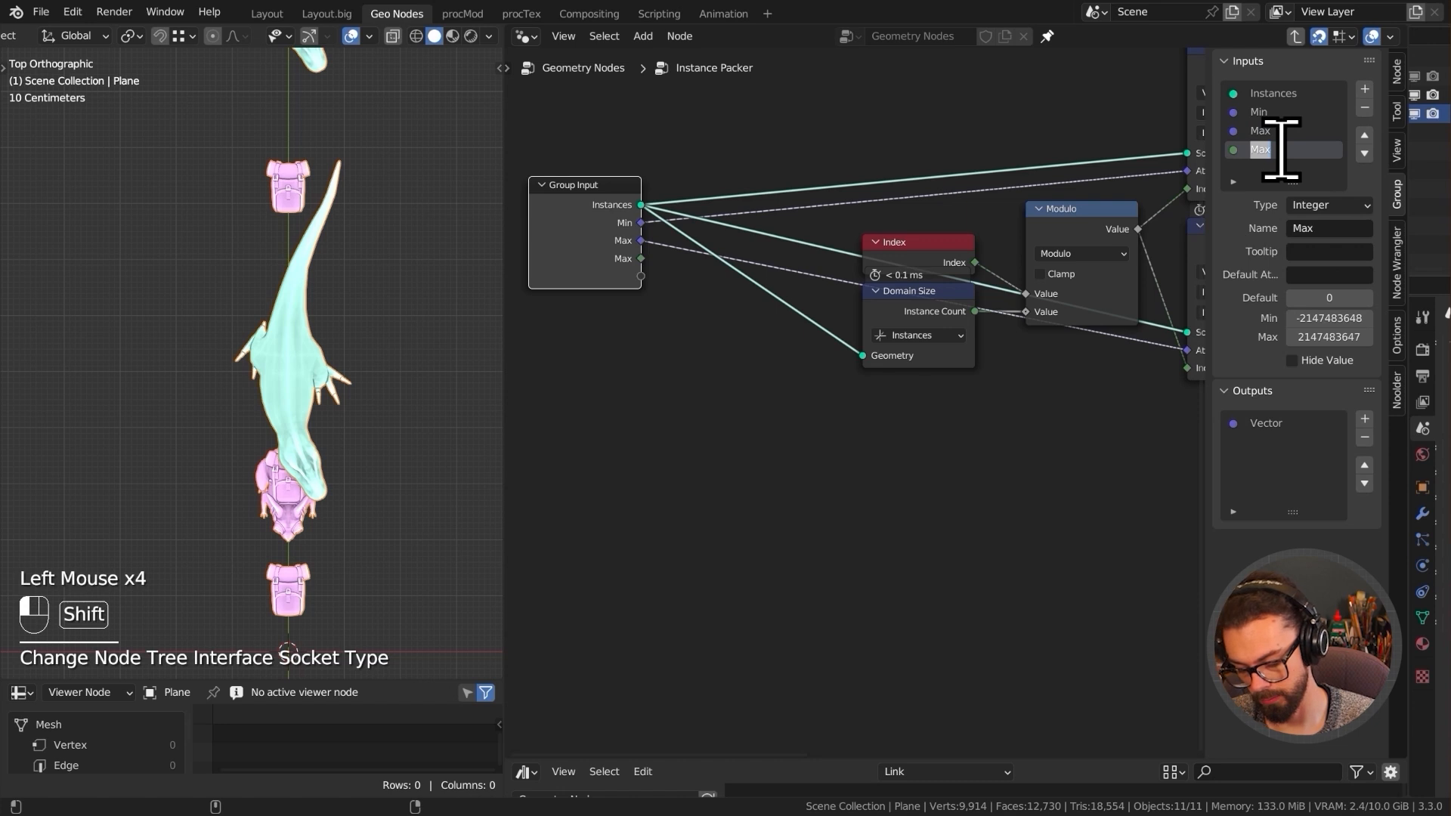
{"action": "type", "text": "Instance Index"}
{"action": "key", "text": "Return"}
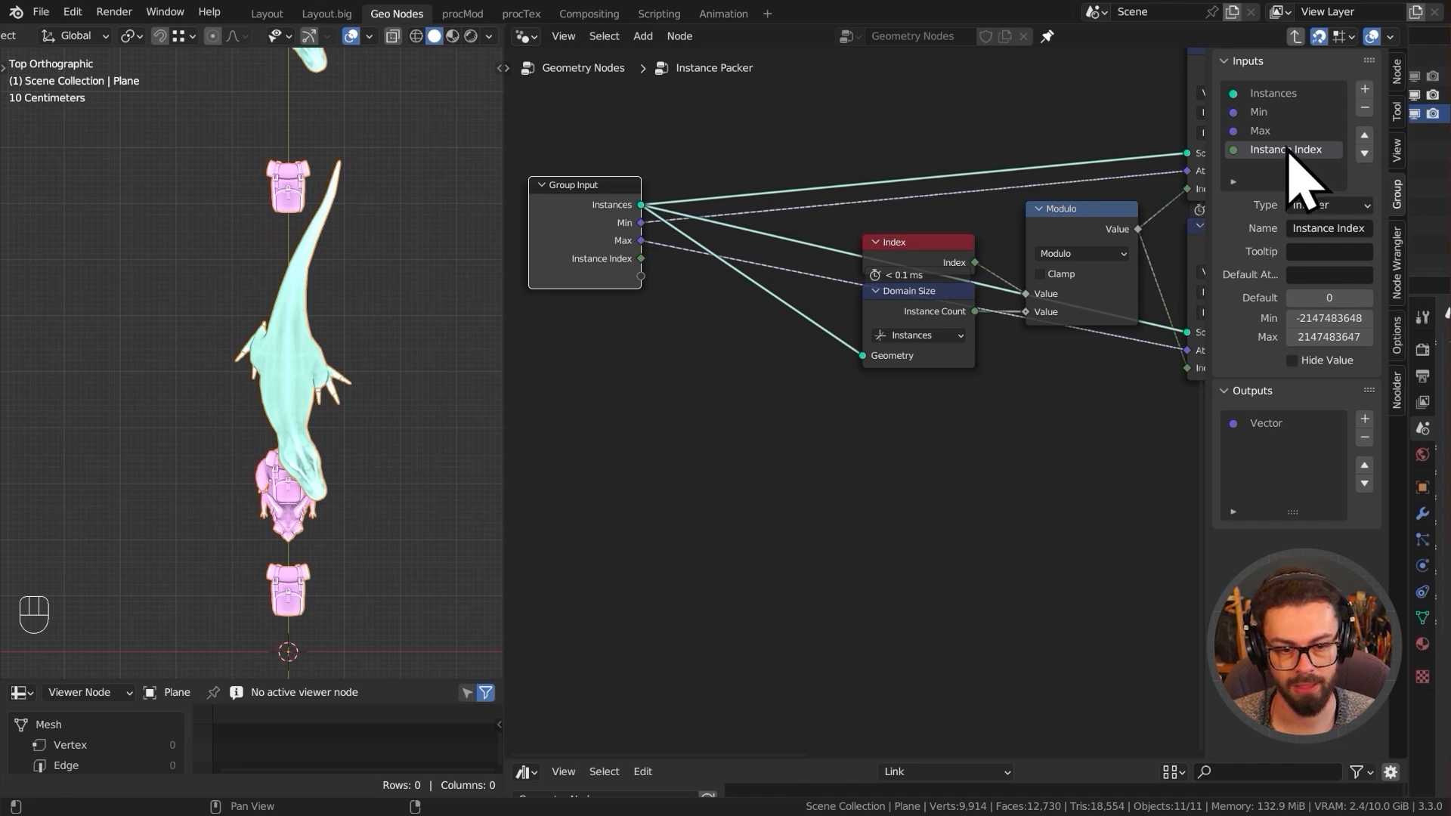
{"action": "left_click", "coordinate": [1306, 362]}
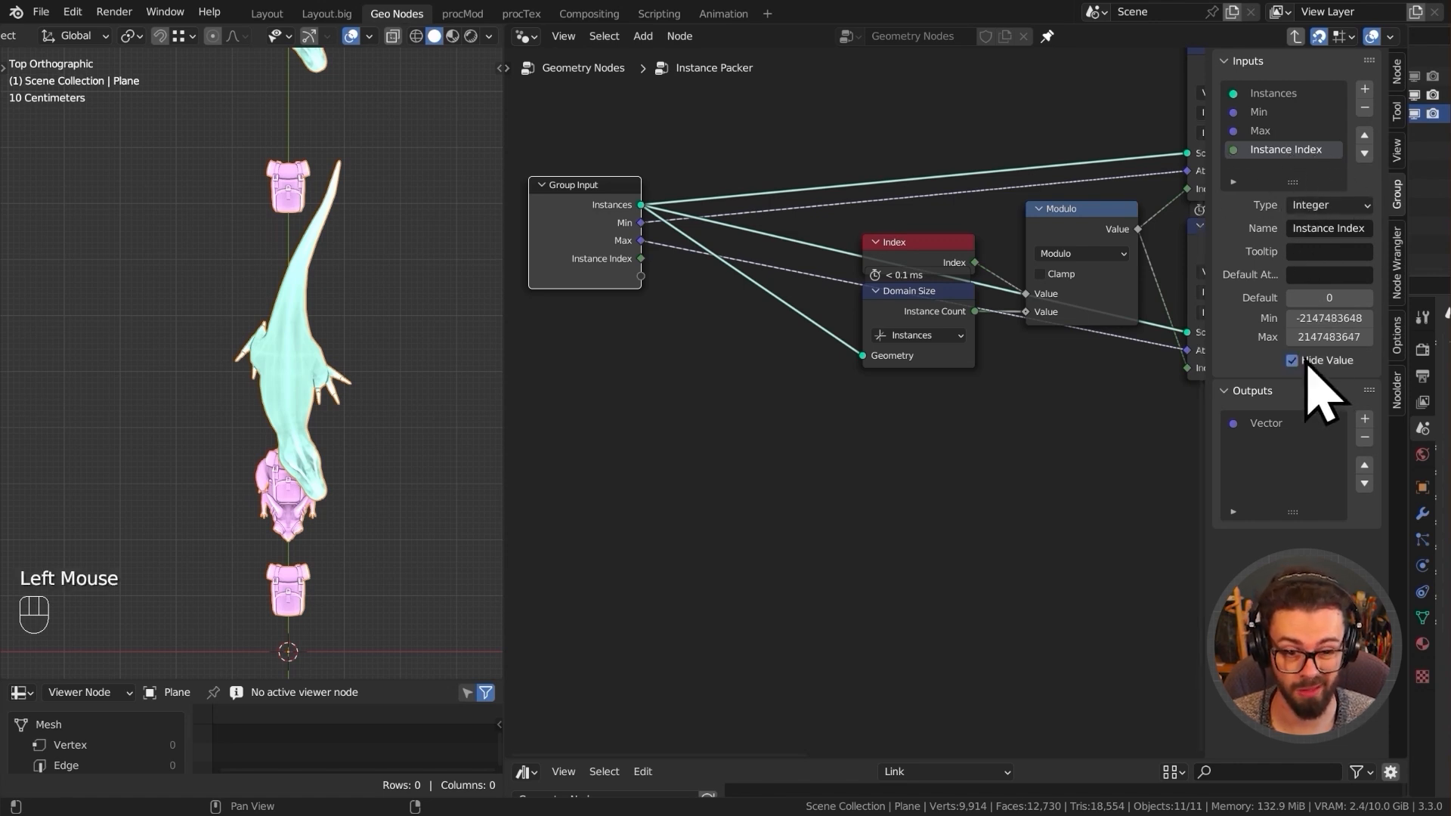
{"action": "key", "text": "ctrl+s"}
- Feed the group's Instance Index into the Modulo node's first value and move the Index node below Group Input
{"action": "middle_click_drag", "start_coordinate": [645, 260], "coordinate": [658, 314]}
{"action": "left_click_drag", "start_coordinate": [655, 312], "coordinate": [1039, 349]}
{"action": "left_click_drag", "start_coordinate": [936, 345], "coordinate": [924, 435]}
{"action": "left_click", "coordinate": [937, 304]}
{"action": "left_click_drag", "start_coordinate": [937, 303], "coordinate": [605, 419]}
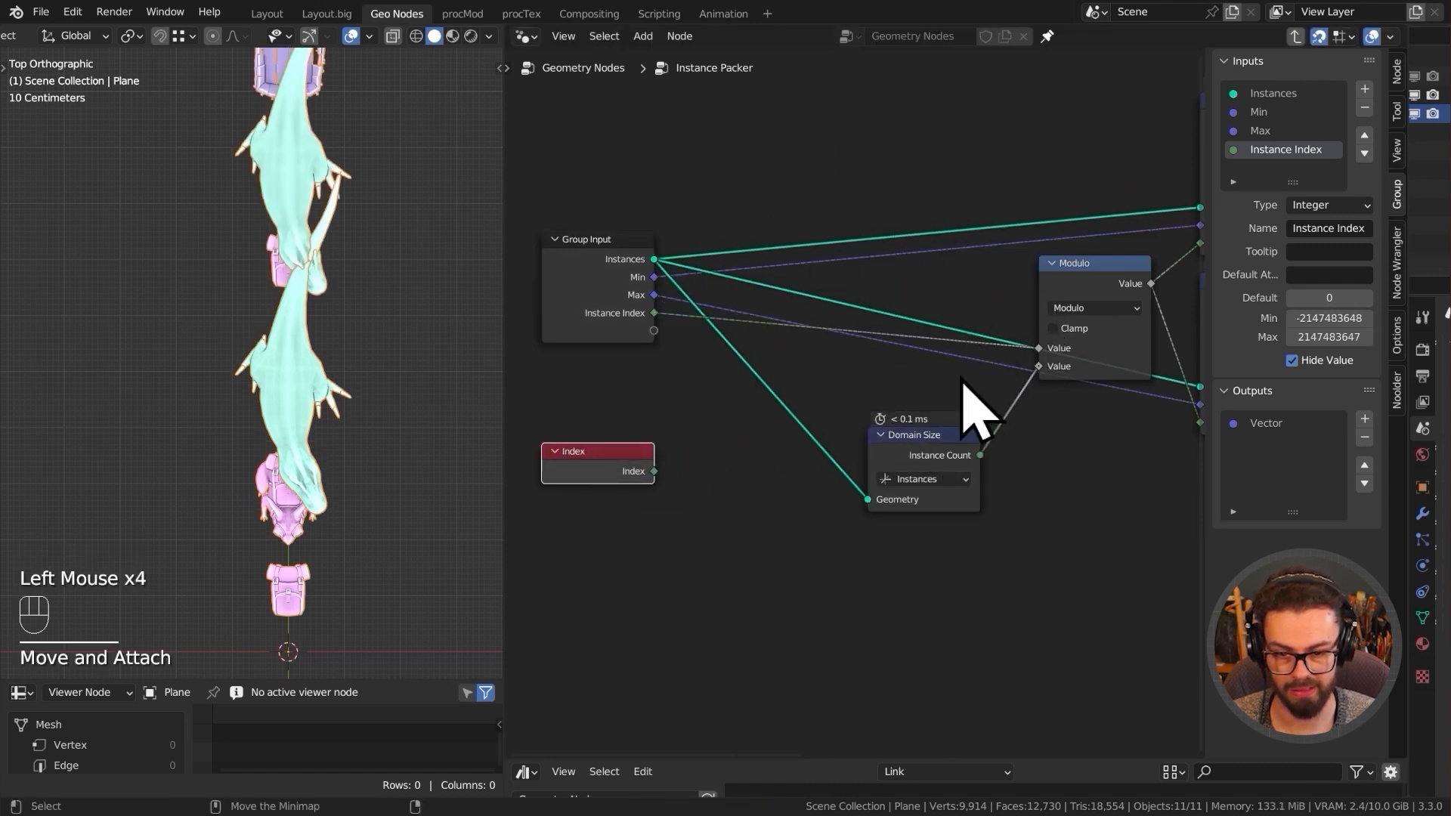
- Move the Modulo and Domain Size nodes together below the long Group Input links
{"action": "middle_click_drag", "start_coordinate": [939, 469], "coordinate": [728, 436]}
{"action": "scroll", "coordinate": [729, 437], "scroll_direction": "down", "scroll_amount": 2}
{"action": "middle_click_drag", "start_coordinate": [741, 371], "coordinate": [809, 350]}
{"action": "middle_click_drag", "start_coordinate": [605, 336], "coordinate": [630, 315]}
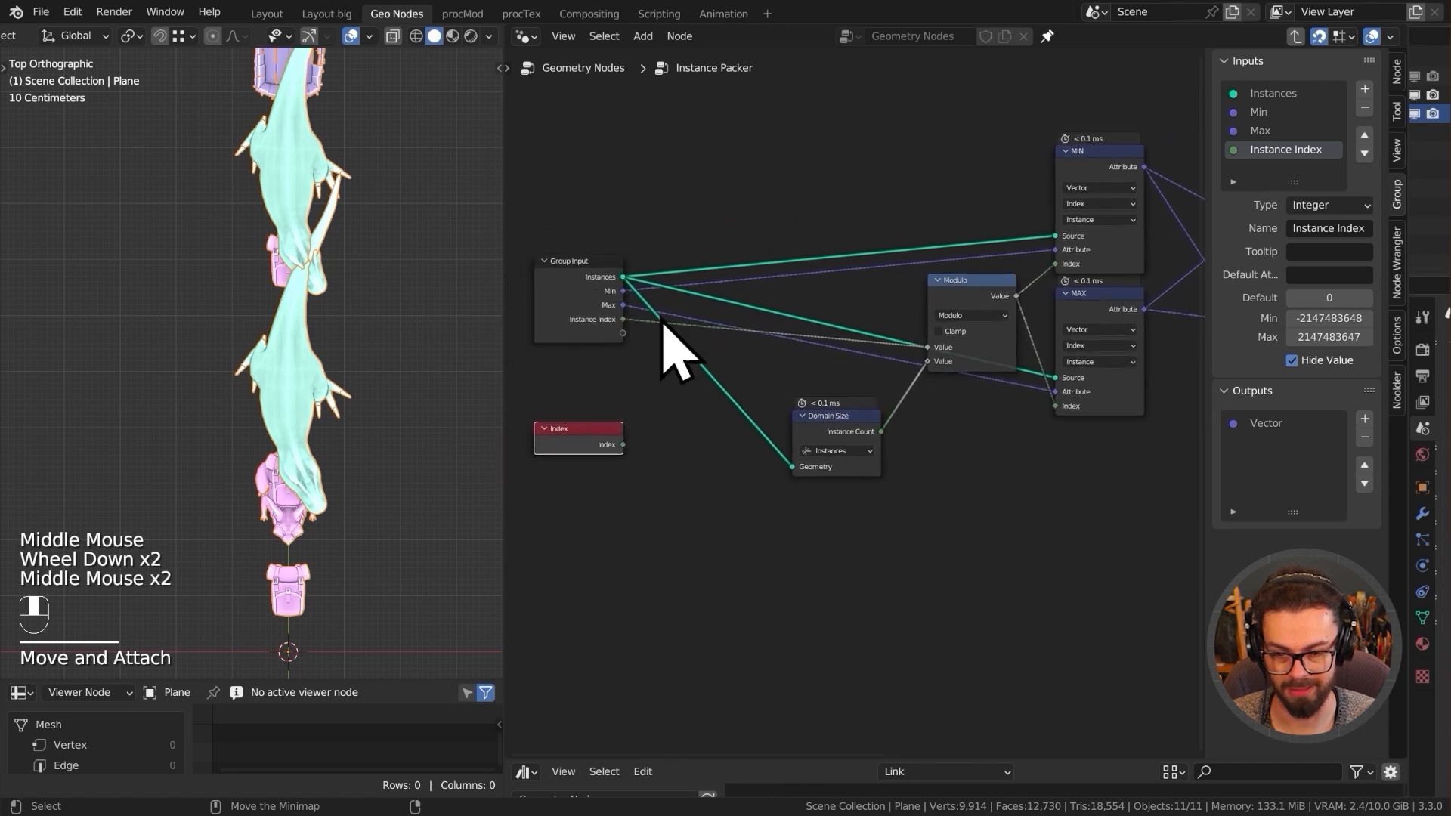
{"action": "left_click_drag", "start_coordinate": [755, 325], "coordinate": [978, 454]}
{"action": "key", "text": "g"}
{"action": "left_click", "coordinate": [944, 589]}
{"action": "middle_click_drag", "start_coordinate": [879, 532], "coordinate": [959, 466]}
{"action": "scroll", "coordinate": [959, 466], "scroll_direction": "up", "scroll_amount": 2}
{"action": "middle_click_drag", "start_coordinate": [861, 442], "coordinate": [884, 447]}
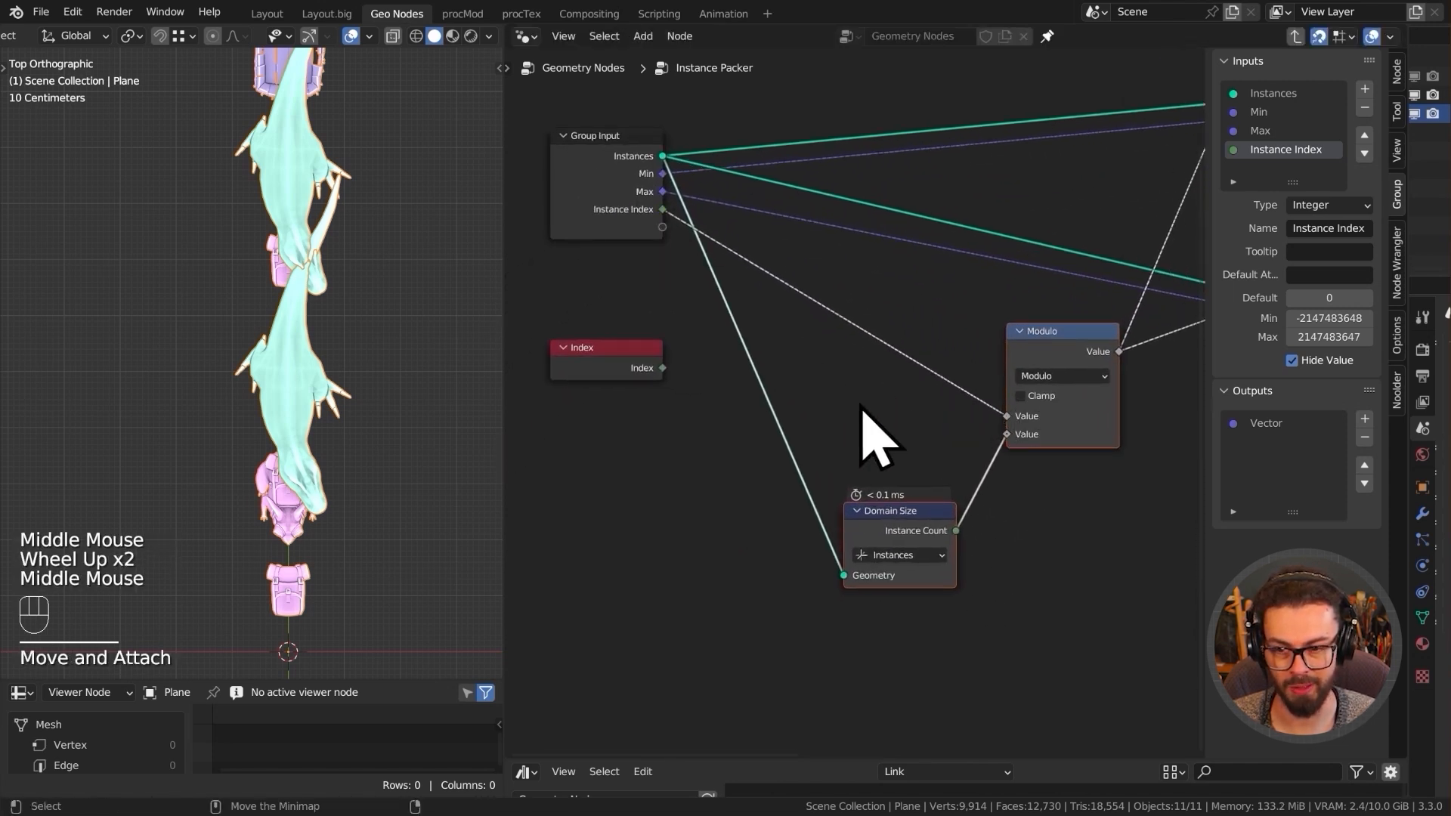
- Leave the group and connect the Random Value output to the Instance Packer's Instance Index input
{"action": "key", "text": "Tab"}
{"action": "middle_click_drag", "start_coordinate": [783, 469], "coordinate": [768, 469]}
{"action": "left_click_drag", "start_coordinate": [738, 446], "coordinate": [840, 355]}
{"action": "scroll", "coordinate": [333, 195], "scroll_direction": "down", "scroll_amount": 2}
{"action": "middle_click_drag", "start_coordinate": [333, 194], "coordinate": [346, 359], "text": "shift"}
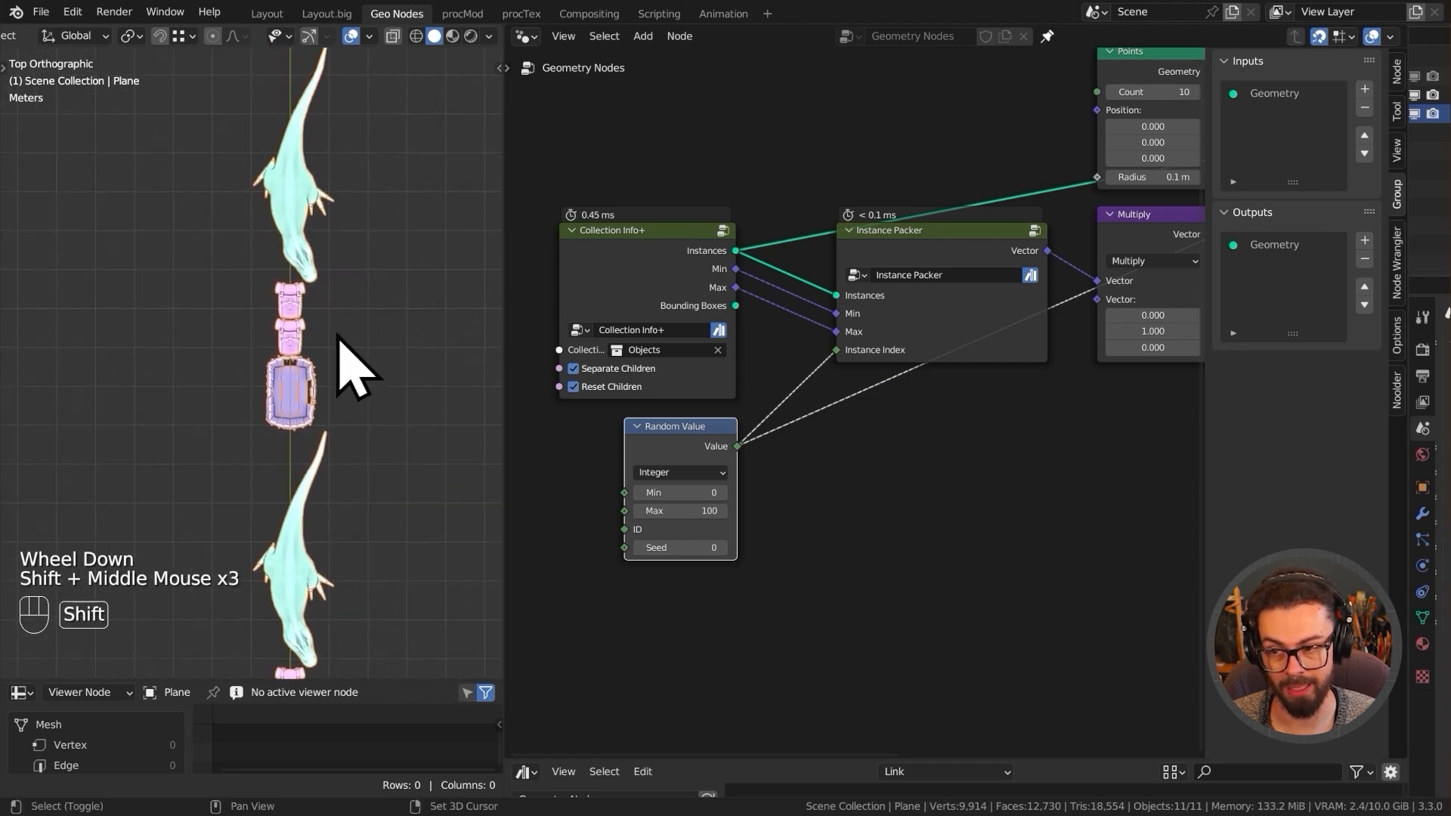
{"action": "middle_click_drag", "start_coordinate": [249, 333], "coordinate": [336, 347], "text": "shift"}
{"action": "middle_click_drag", "start_coordinate": [886, 452], "coordinate": [842, 470]}
{"action": "scroll", "coordinate": [839, 486], "scroll_direction": "up", "scroll_amount": 2}
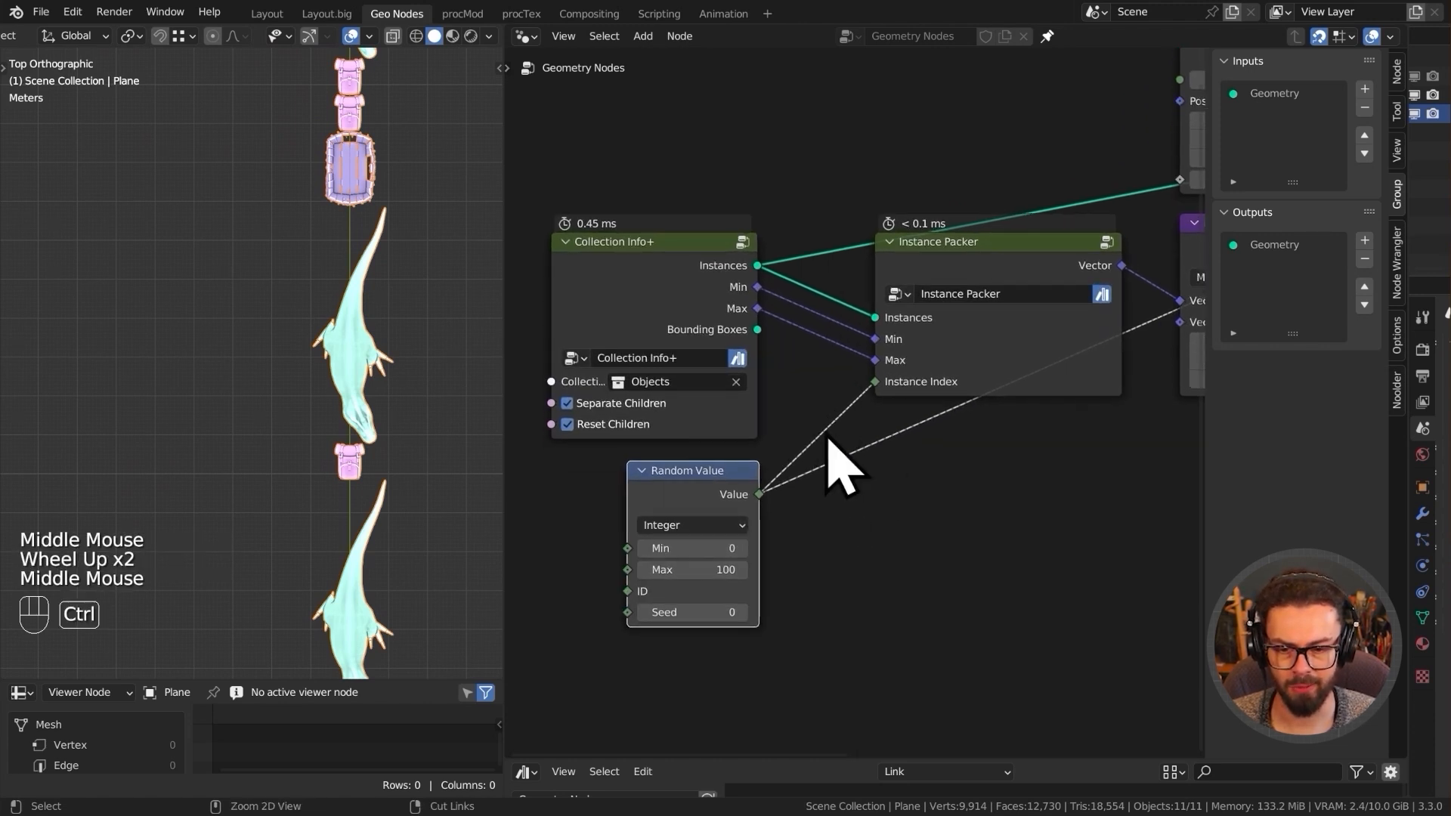
- Cut both links coming from the Random Value node's output
{"action": "right_click_drag", "start_coordinate": [834, 408], "coordinate": [834, 558], "text": "ctrl"}
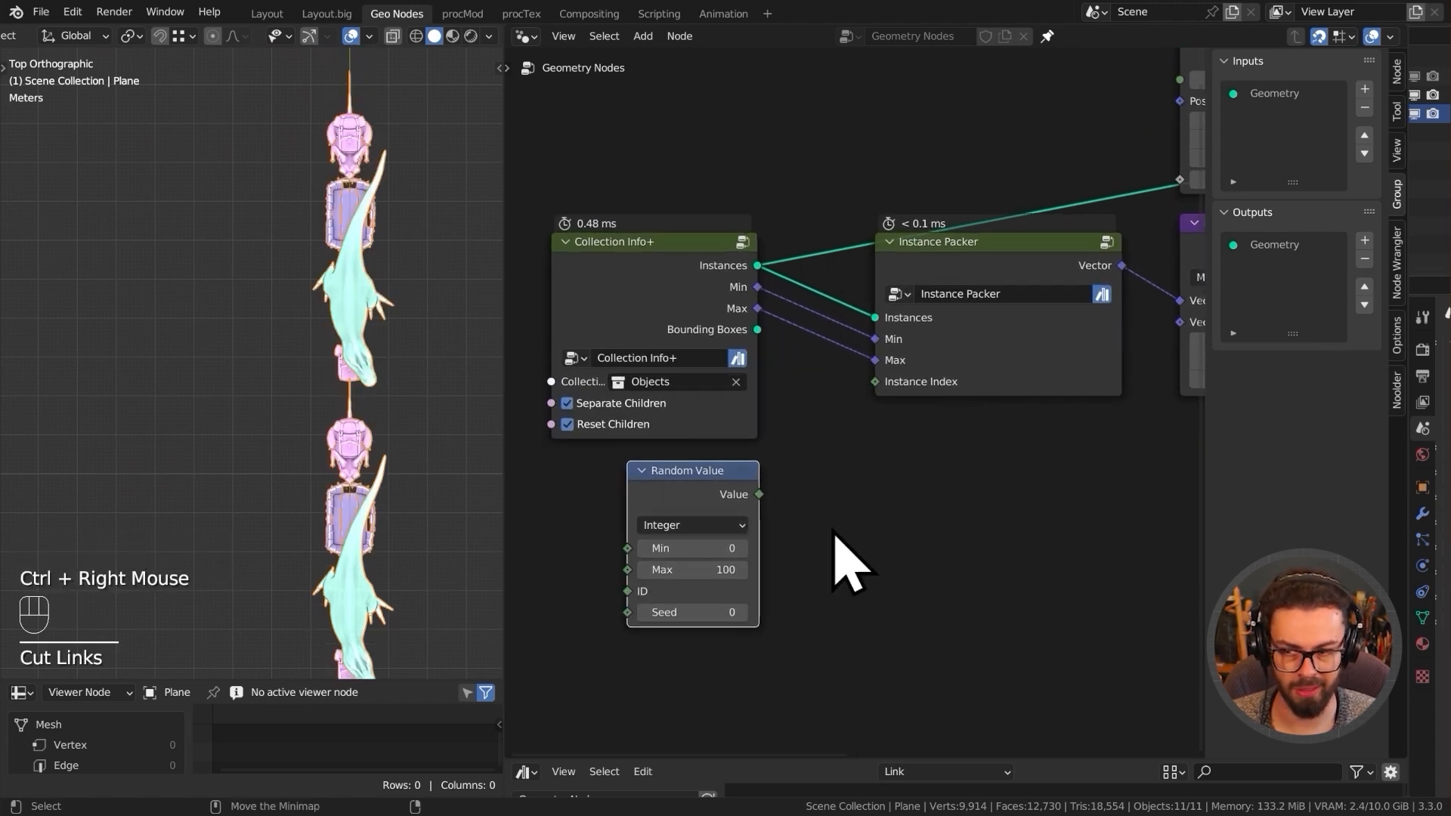
{"action": "scroll", "coordinate": [363, 463], "scroll_direction": "down", "scroll_amount": 1}
{"action": "middle_click_drag", "start_coordinate": [363, 463], "coordinate": [383, 340], "text": "shift"}
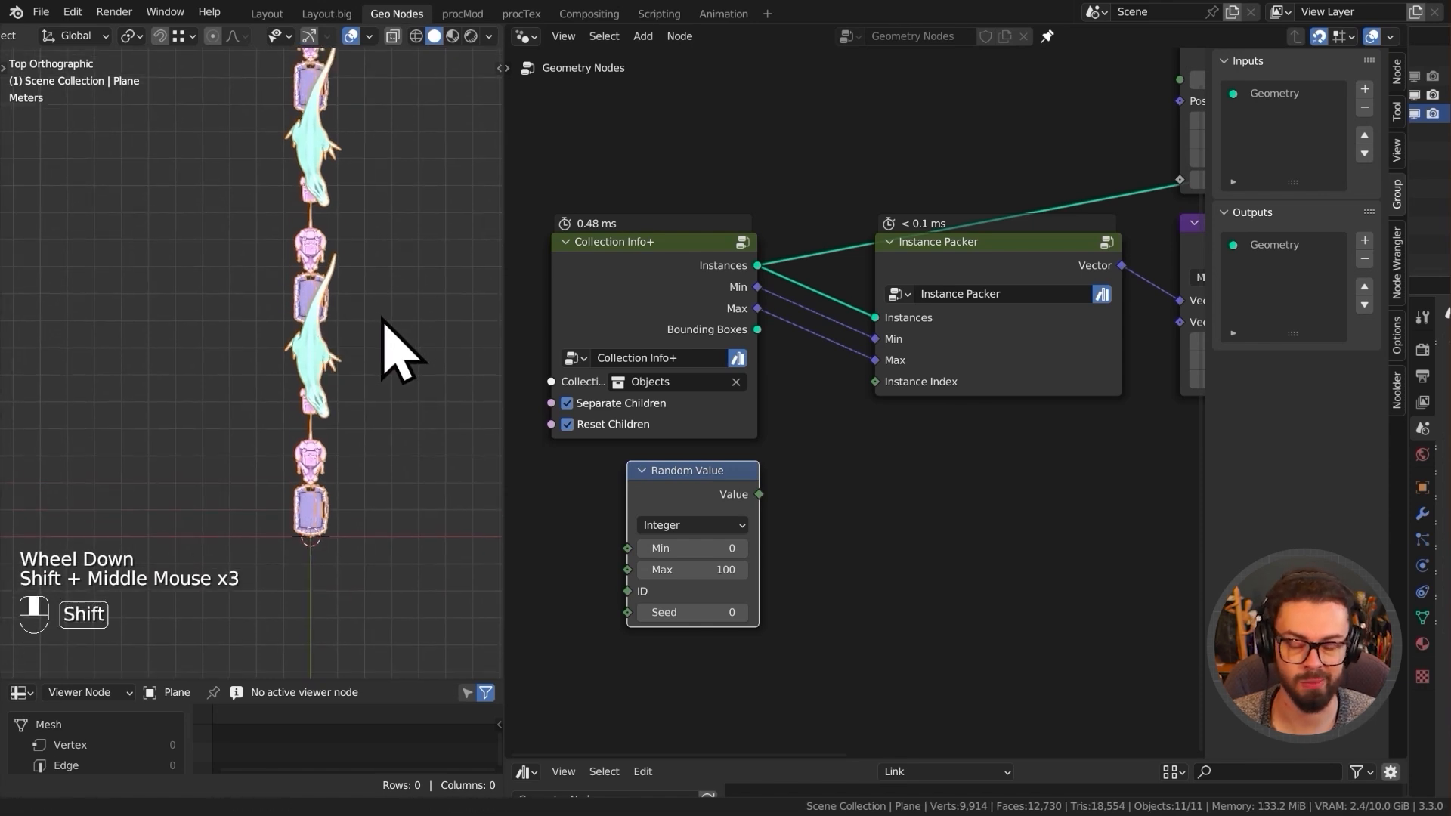
- Reopen the Instance Packer group and disable Hide Value for its Instance Index input
{"action": "left_click", "coordinate": [991, 257]}
{"action": "key", "text": "Tab"}
{"action": "middle_click_drag", "start_coordinate": [768, 382], "coordinate": [779, 389]}
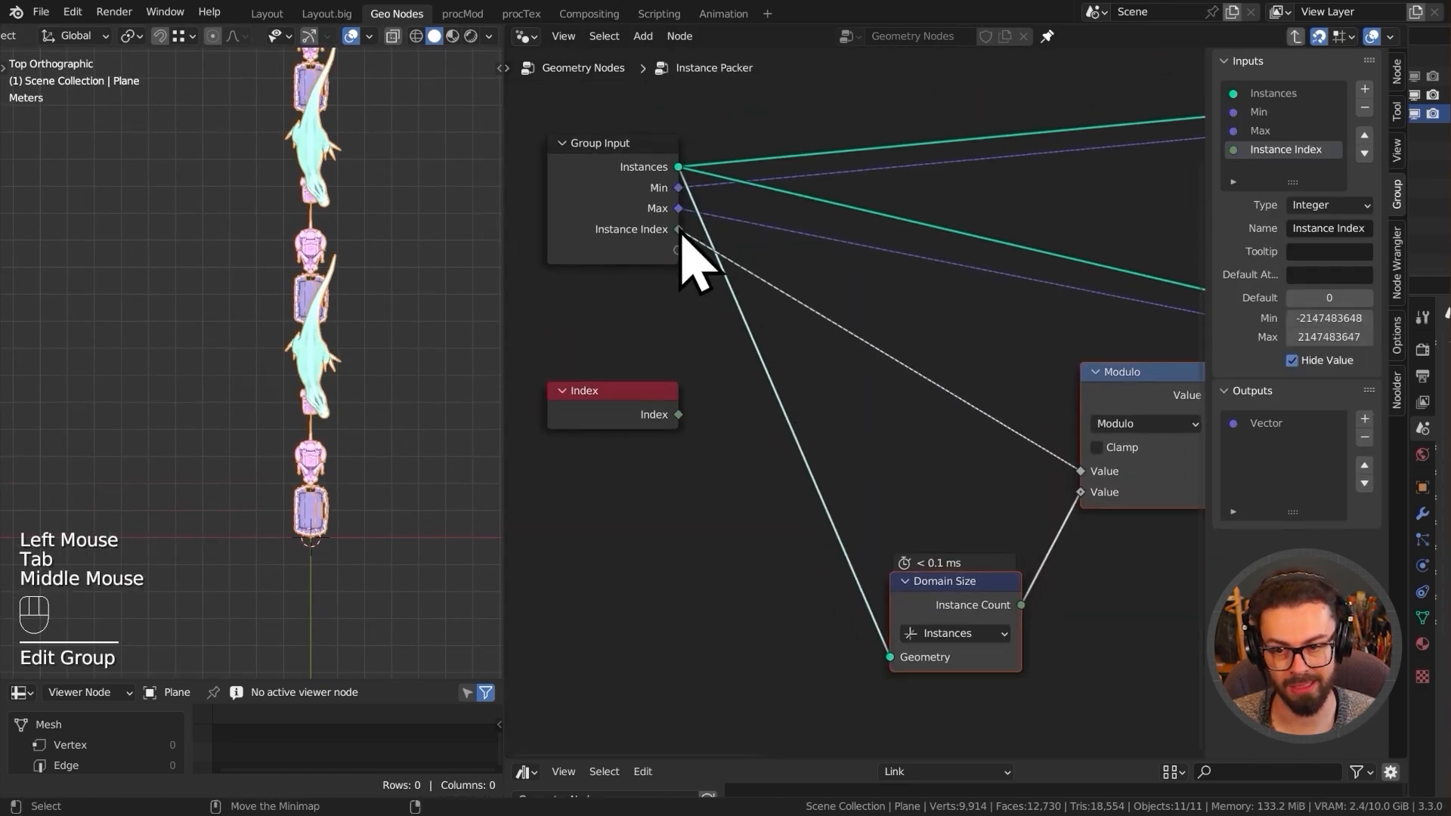
{"action": "mouse_move", "coordinate": [681, 234]}
{"action": "middle_click_drag", "start_coordinate": [1004, 350], "coordinate": [813, 411]}
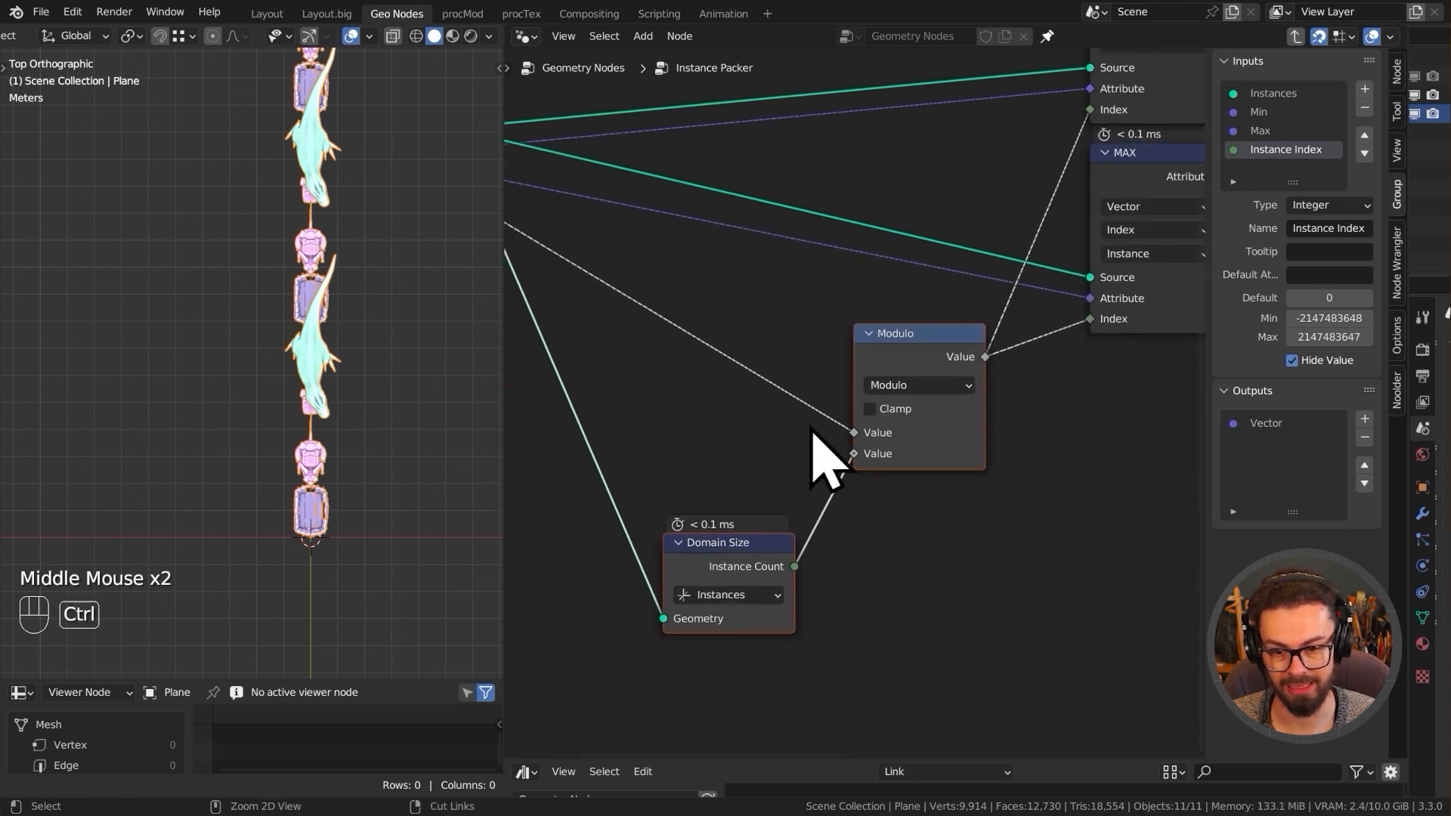
{"action": "scroll", "coordinate": [933, 445], "scroll_direction": "up", "scroll_amount": 2, "text": "ctrl"}
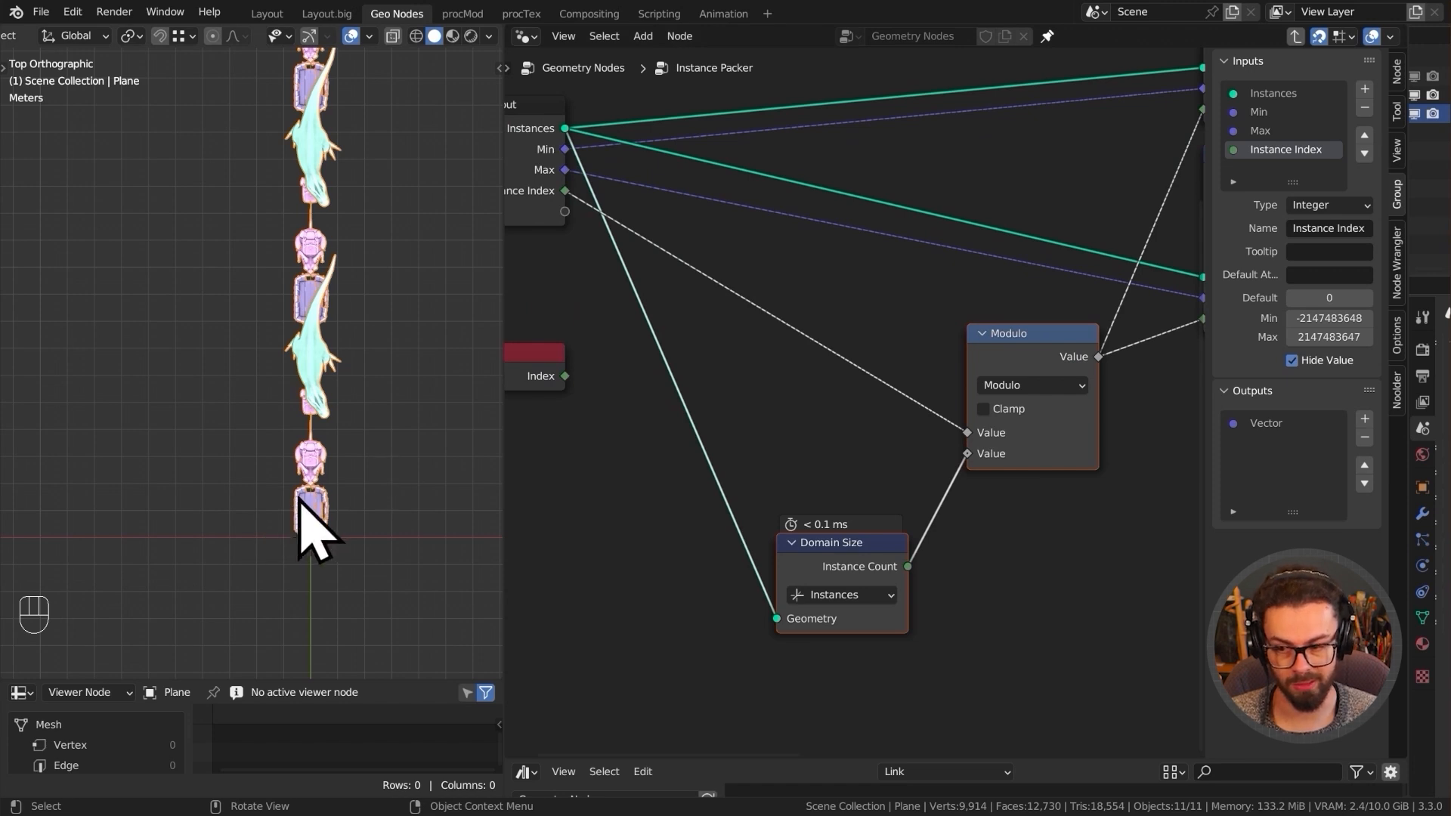
{"action": "scroll", "coordinate": [340, 559], "scroll_direction": "up", "scroll_amount": 3}
{"action": "middle_click_drag", "start_coordinate": [346, 582], "coordinate": [276, 347], "text": "shift"}
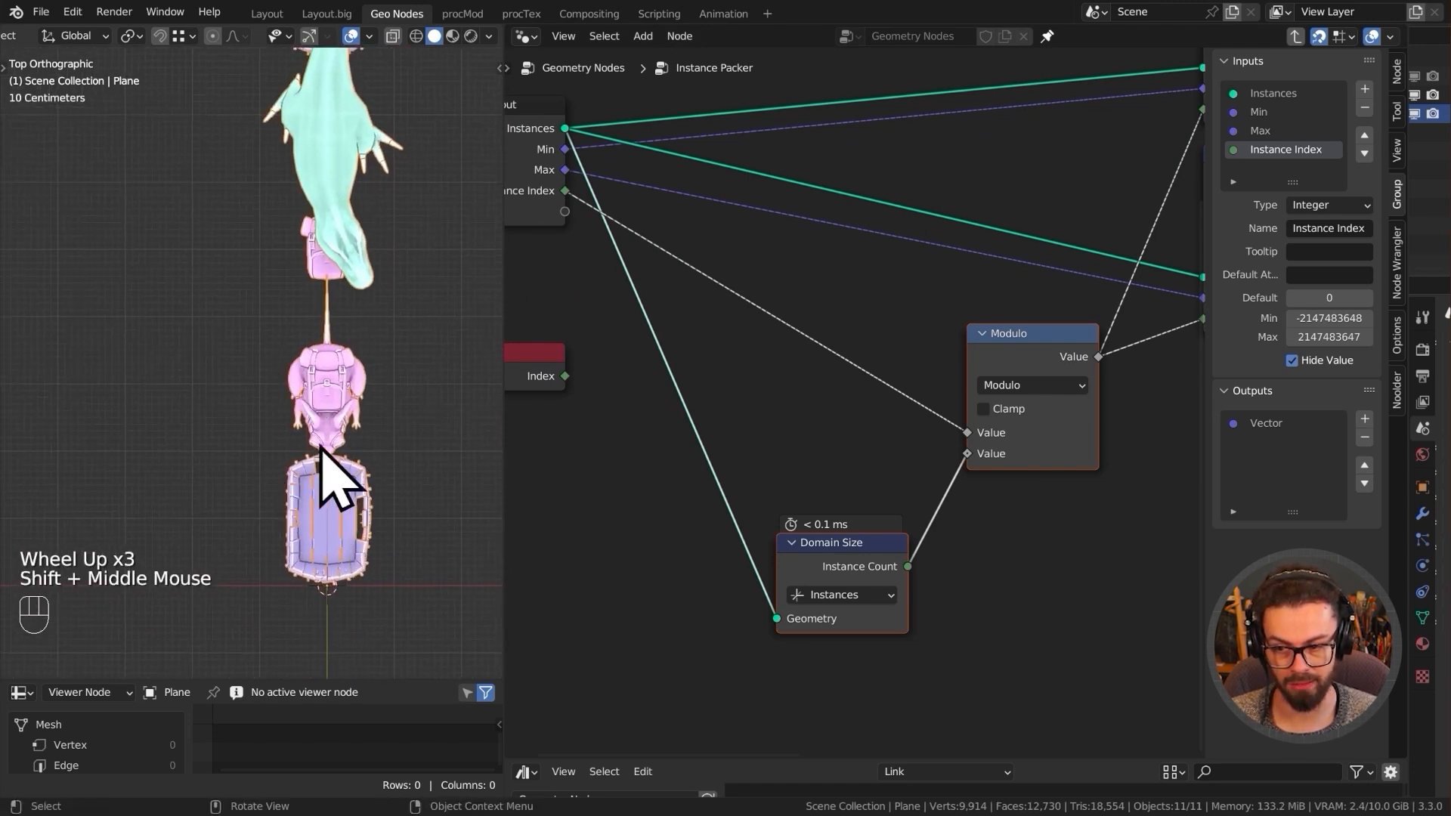
{"action": "middle_click_drag", "start_coordinate": [337, 307], "coordinate": [328, 408], "text": "shift"}
{"action": "scroll", "coordinate": [327, 408], "scroll_direction": "down", "scroll_amount": 2}
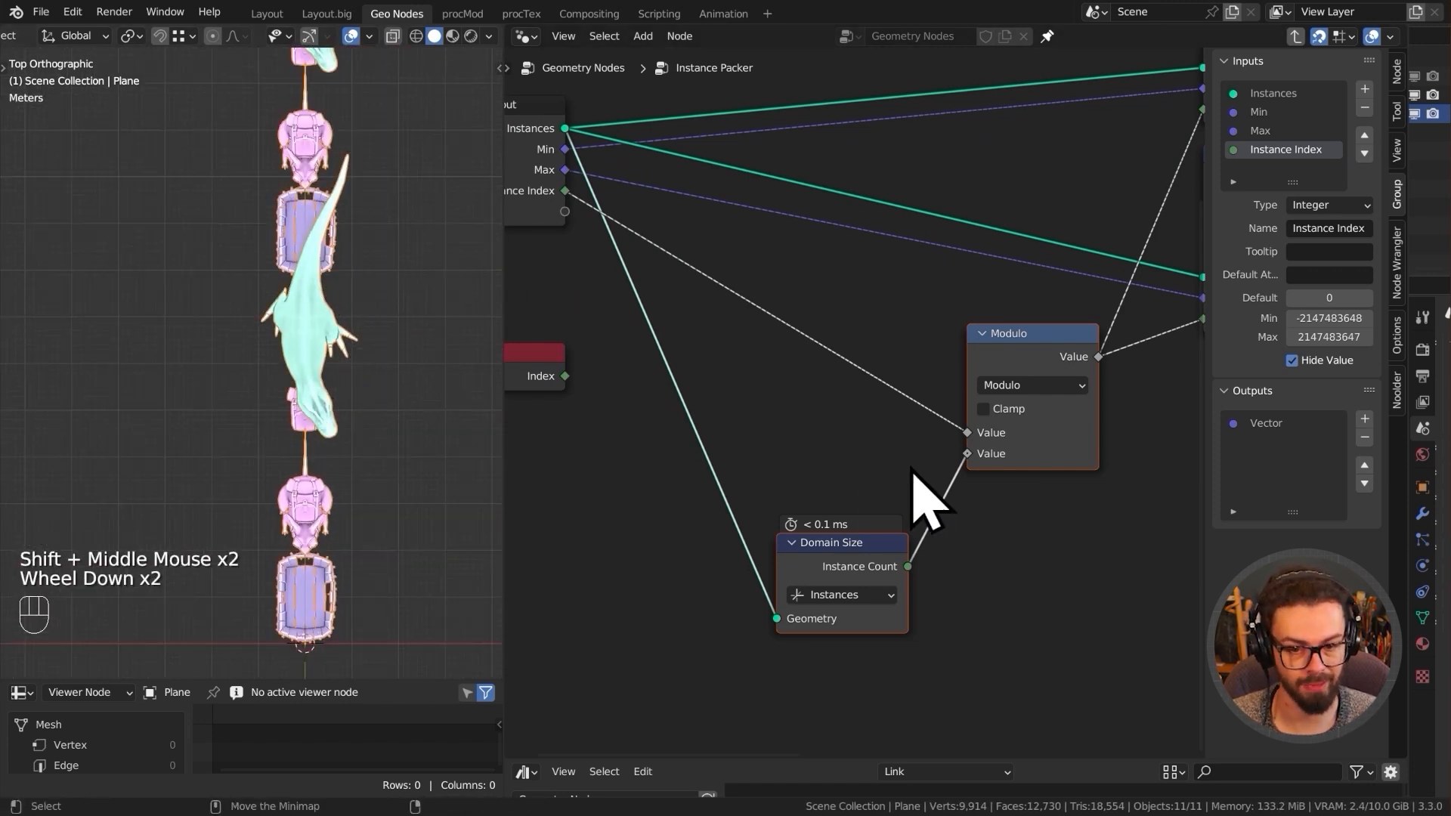
{"action": "middle_click_drag", "start_coordinate": [801, 465], "coordinate": [944, 472]}
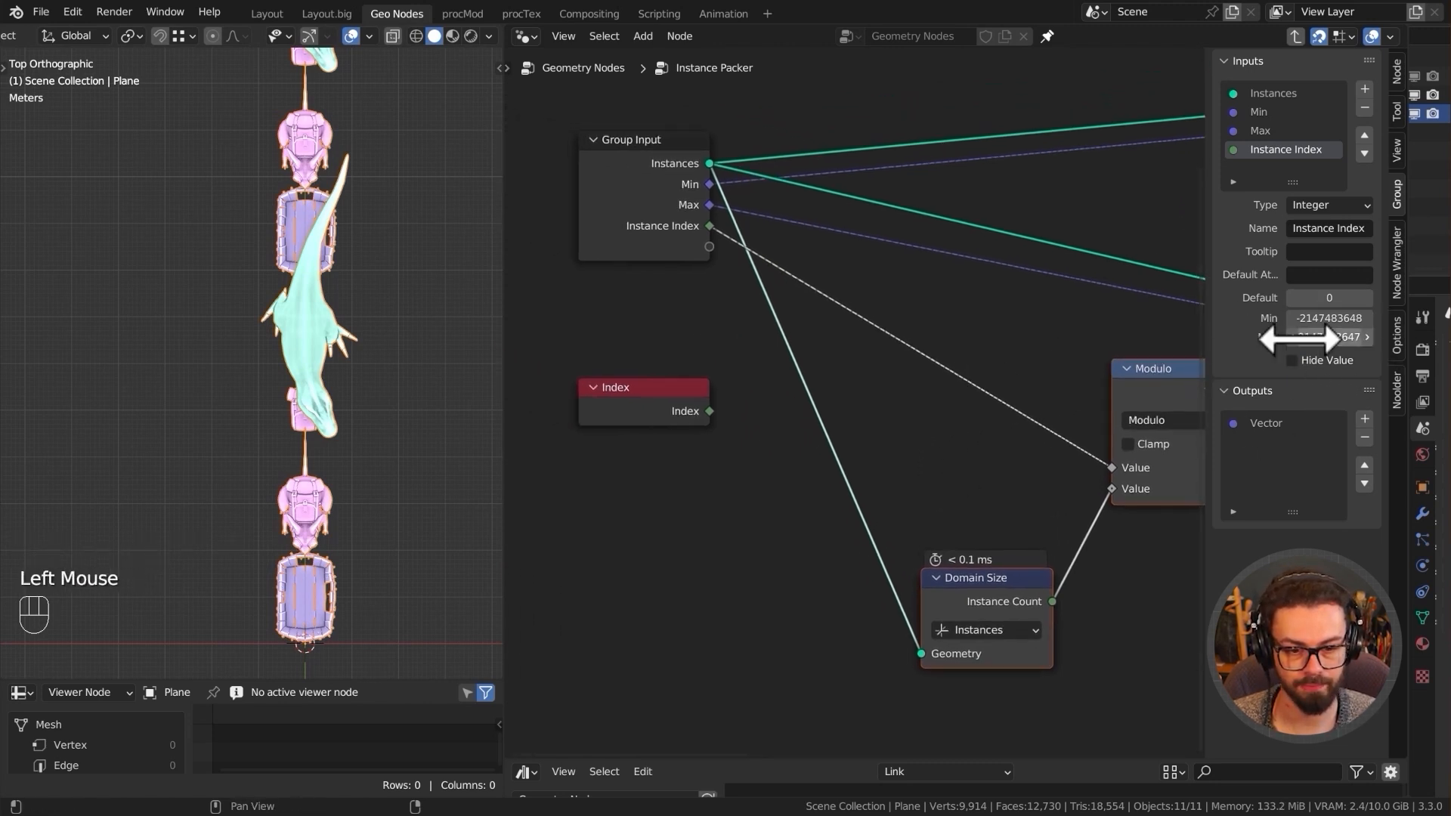
- Leave the group and set the Instance Packer node's Instance Index to -90000
{"action": "key", "text": "Tab"}
{"action": "scroll", "coordinate": [1029, 454], "scroll_direction": "up", "scroll_amount": 2}
{"action": "middle_click_drag", "start_coordinate": [1030, 454], "coordinate": [838, 435]}
{"action": "left_click", "coordinate": [835, 366]}
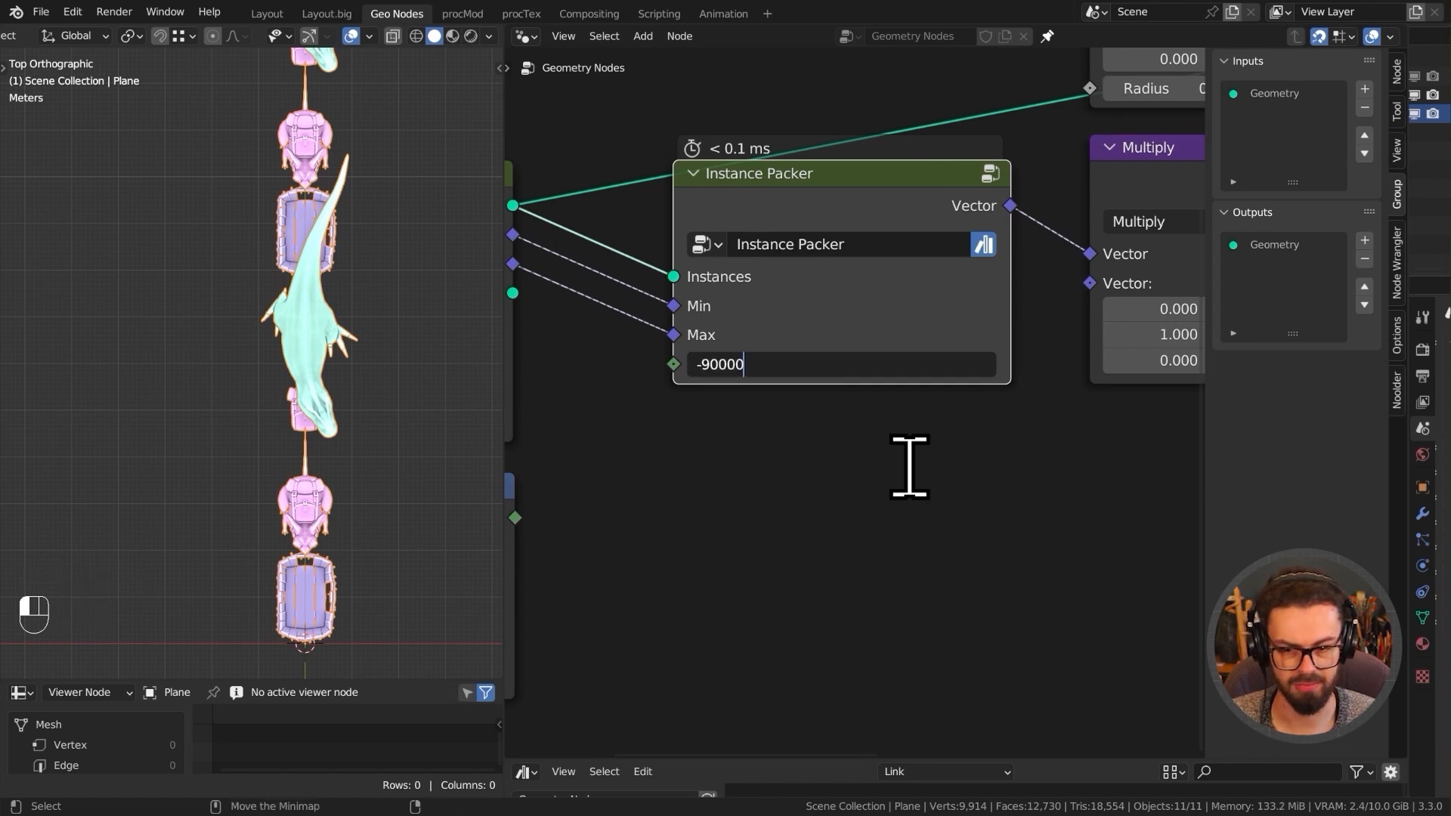
{"action": "left_click", "coordinate": [909, 467]}
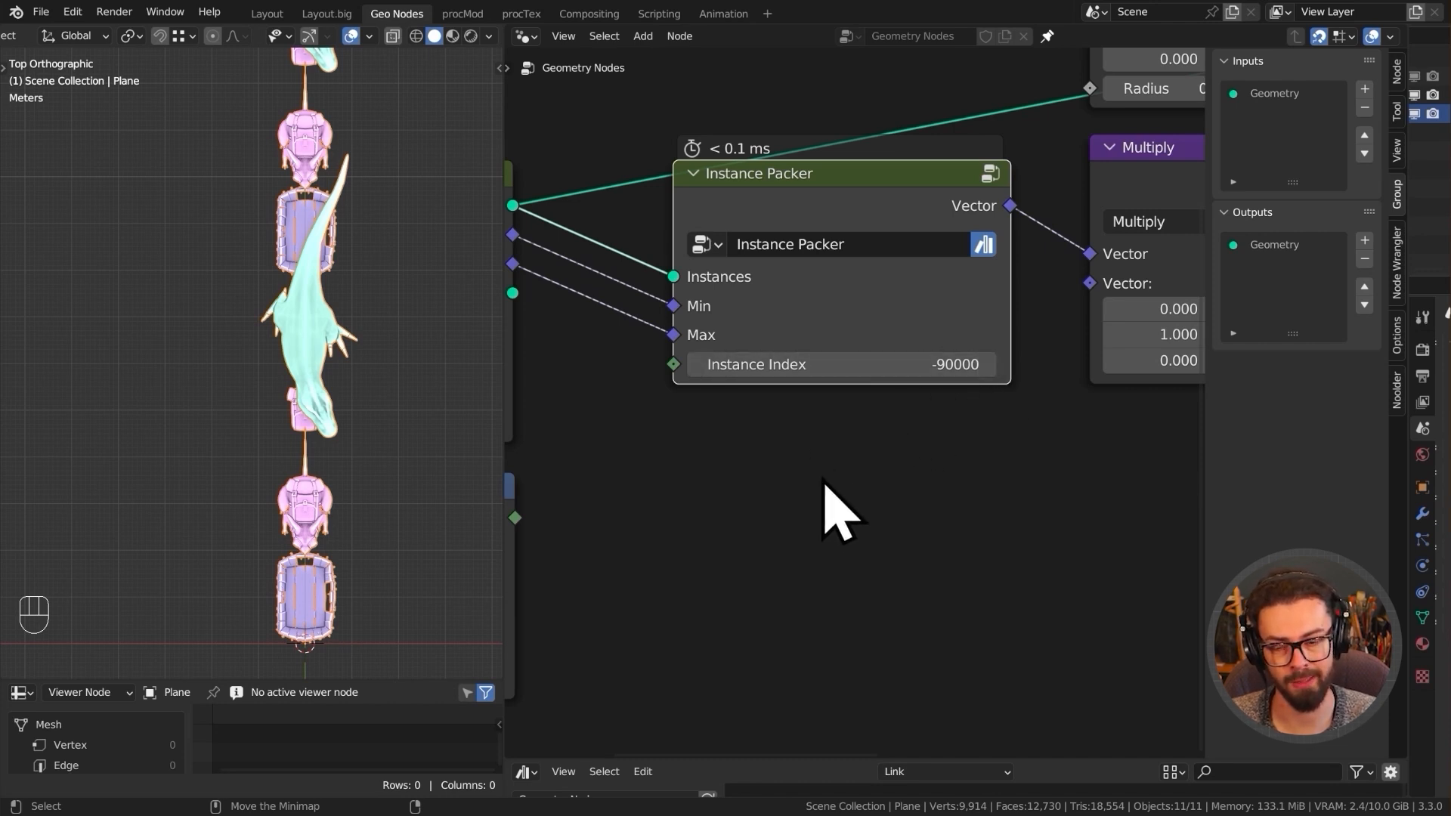
- Open the Instance Packer group and set the Instance Index input's default to -90000
{"action": "left_click", "coordinate": [828, 207]}
{"action": "key", "text": "Tab"}
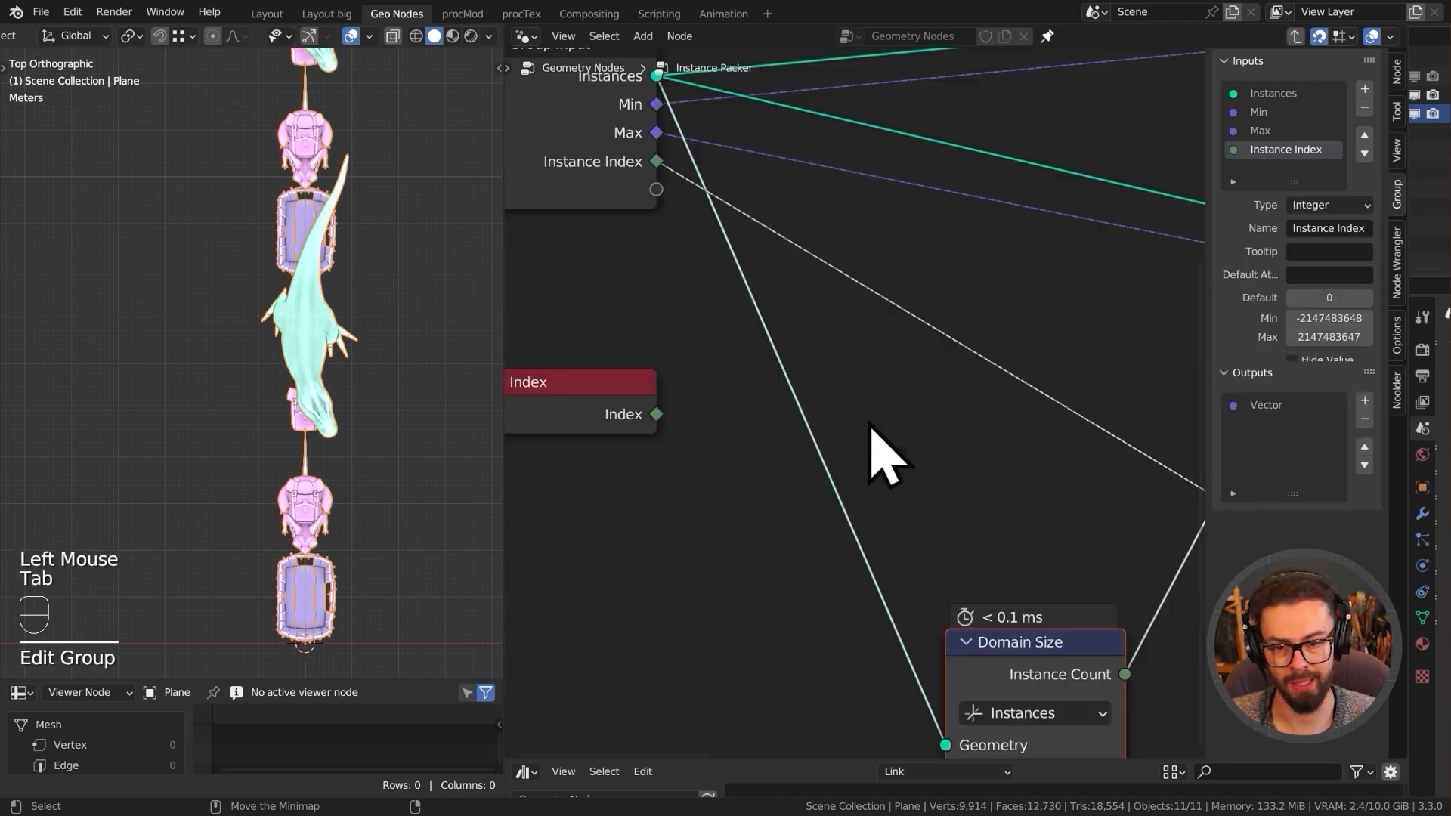
{"action": "type", "text": "-90000"}
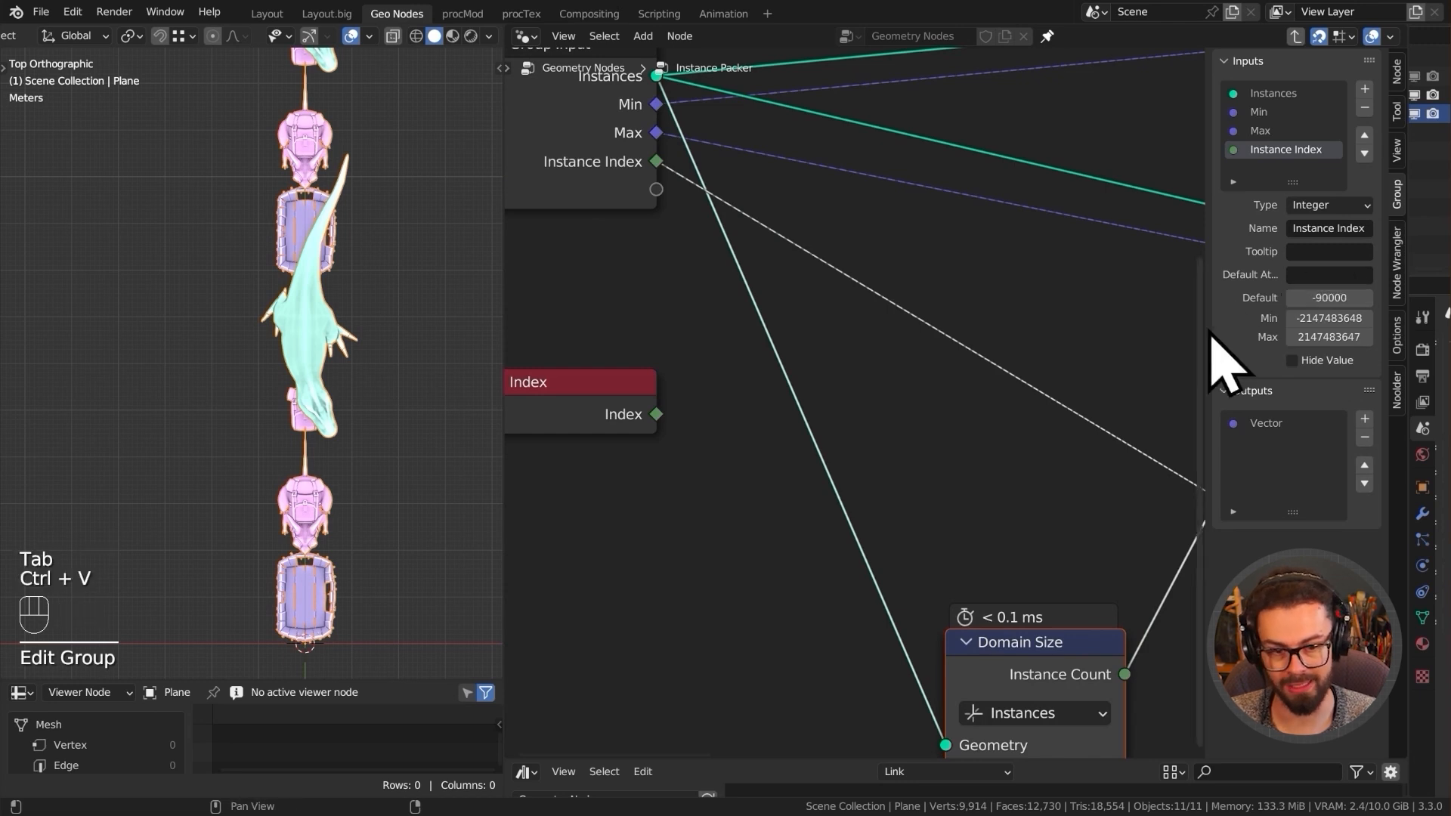
- Move the Index node up, closer beneath the Group Input node
{"action": "middle_click_drag", "start_coordinate": [677, 355], "coordinate": [868, 405]}
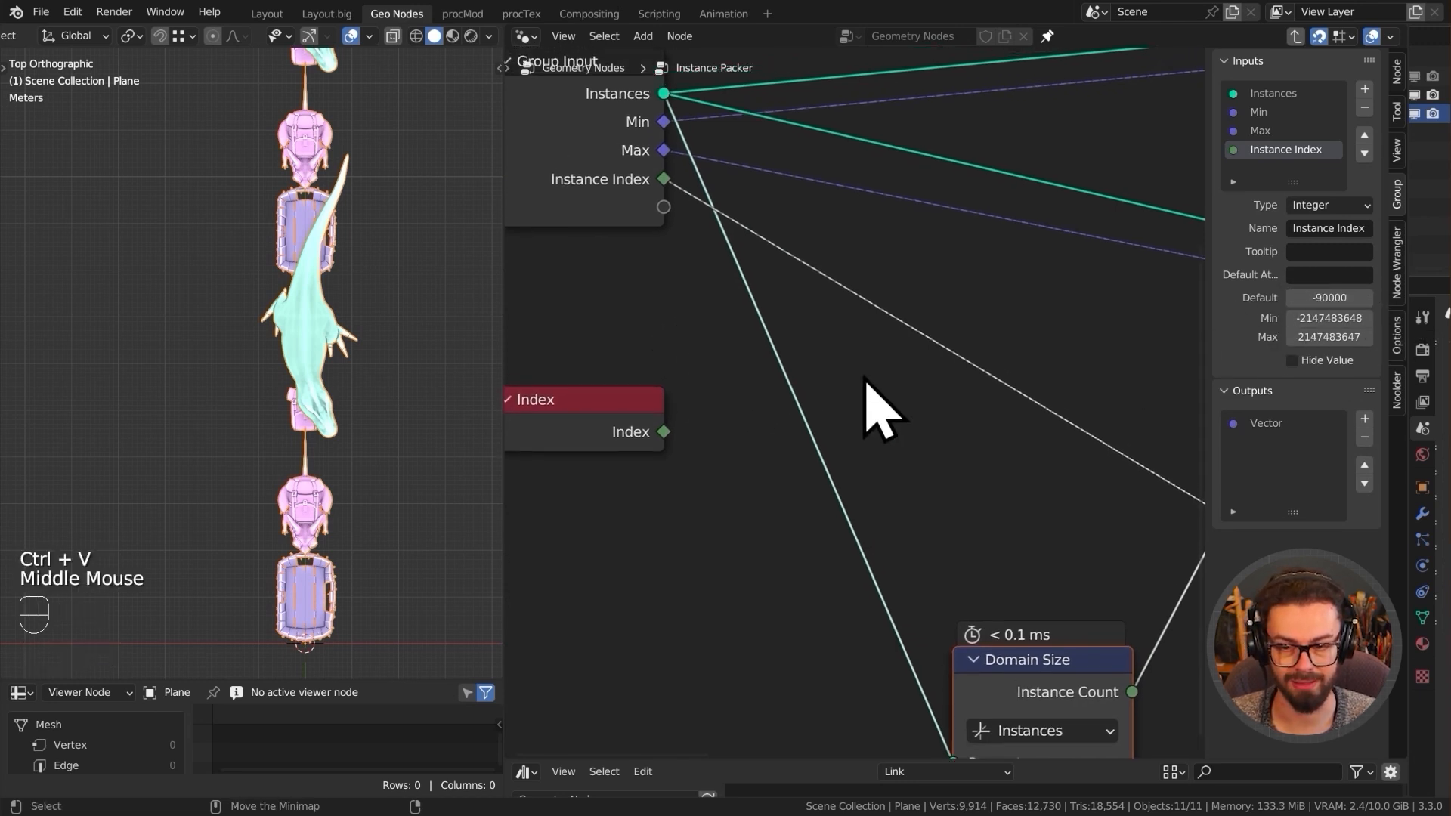
{"action": "scroll", "coordinate": [863, 375], "scroll_direction": "down", "scroll_amount": 1}
{"action": "scroll", "coordinate": [842, 356], "scroll_direction": "down", "scroll_amount": 1}
{"action": "middle_click_drag", "start_coordinate": [842, 357], "coordinate": [805, 386]}
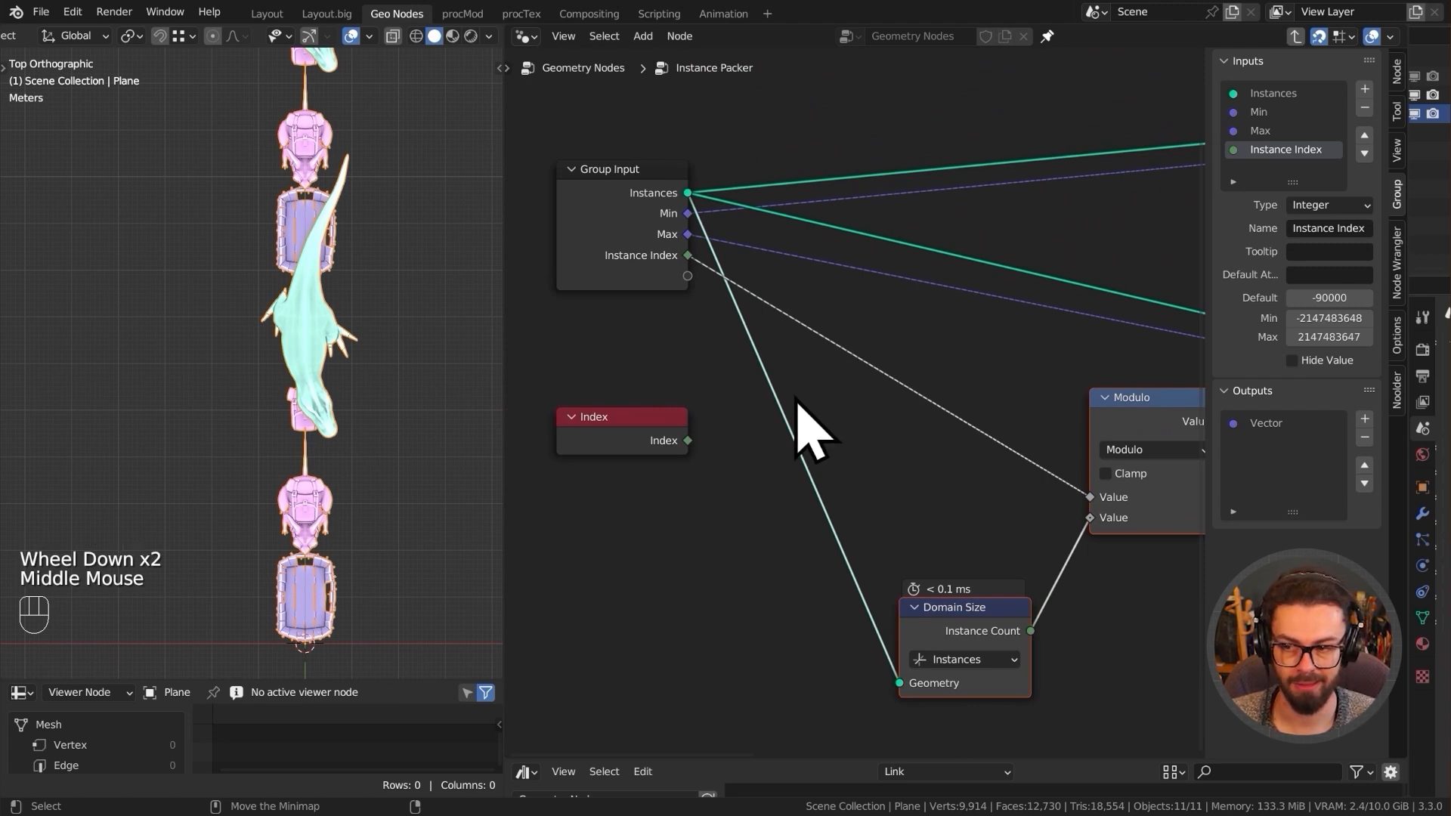
{"action": "left_click_drag", "start_coordinate": [645, 416], "coordinate": [635, 378]}
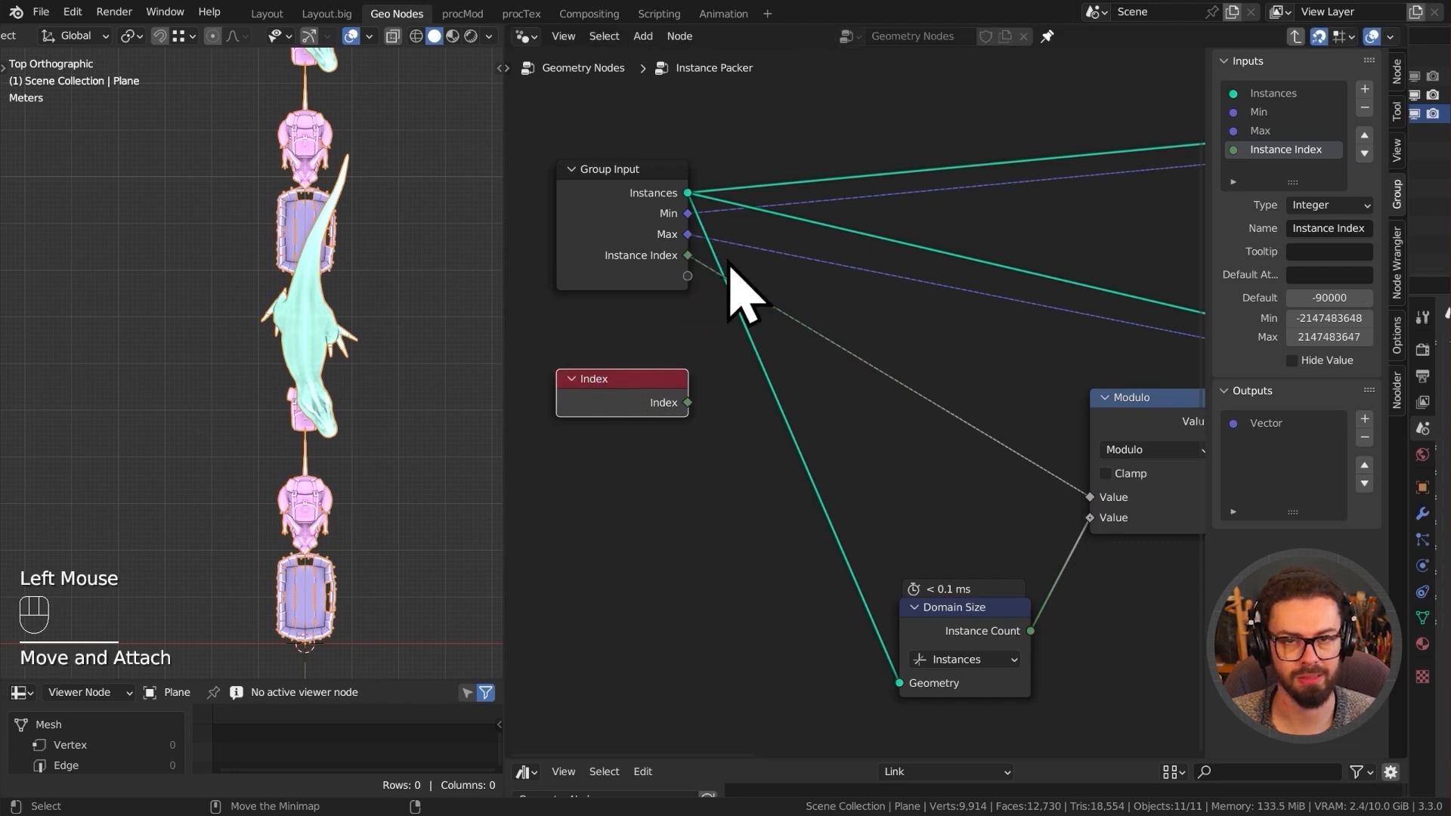
- Insert a Compare node into the link between the Group Input's Instance Index and the Modulo node
{"action": "key", "text": "shift+a"}
{"action": "mouse_move", "coordinate": [850, 361]}
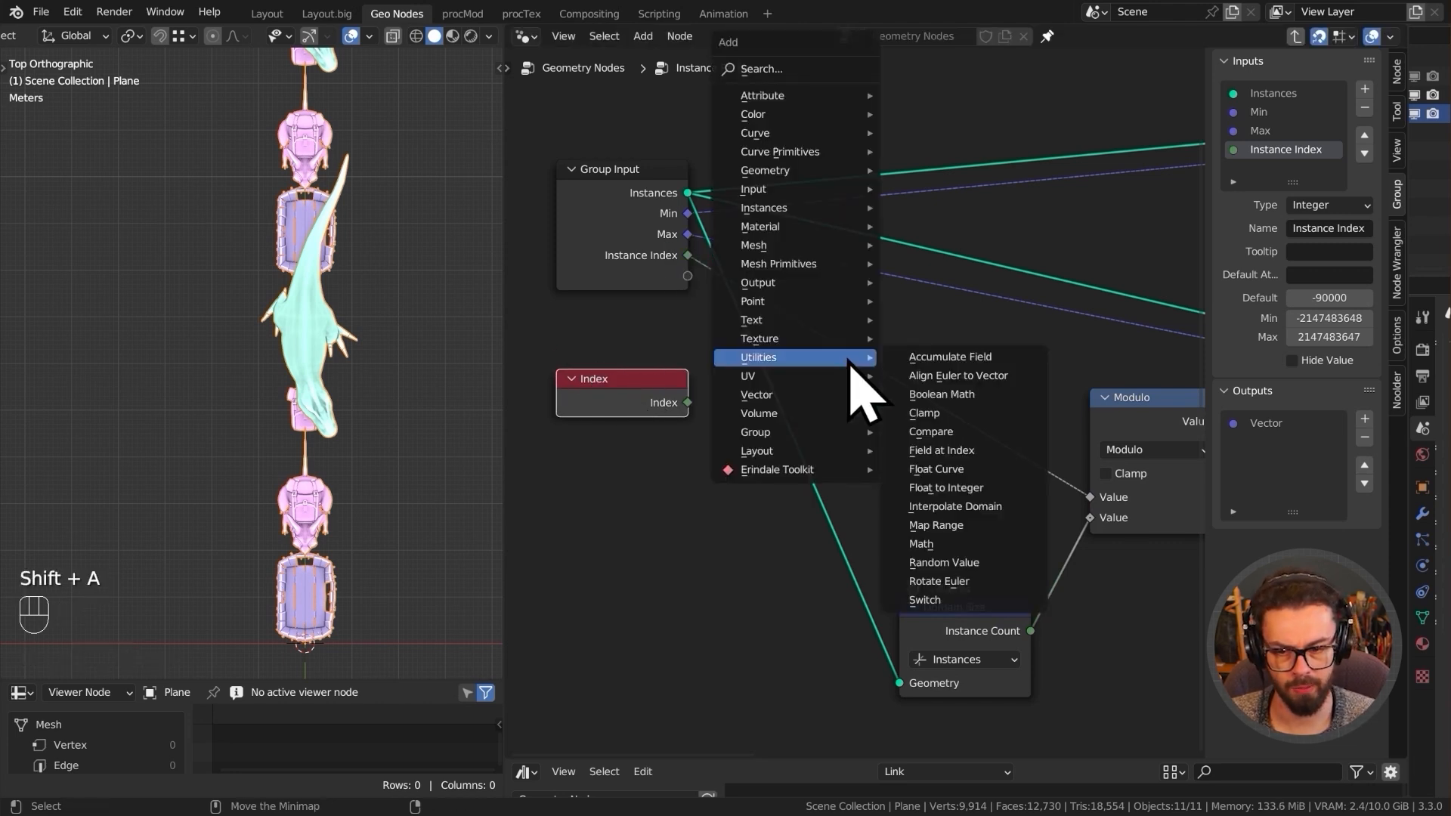
{"action": "left_click", "coordinate": [955, 442]}
{"action": "left_click", "coordinate": [834, 316]}
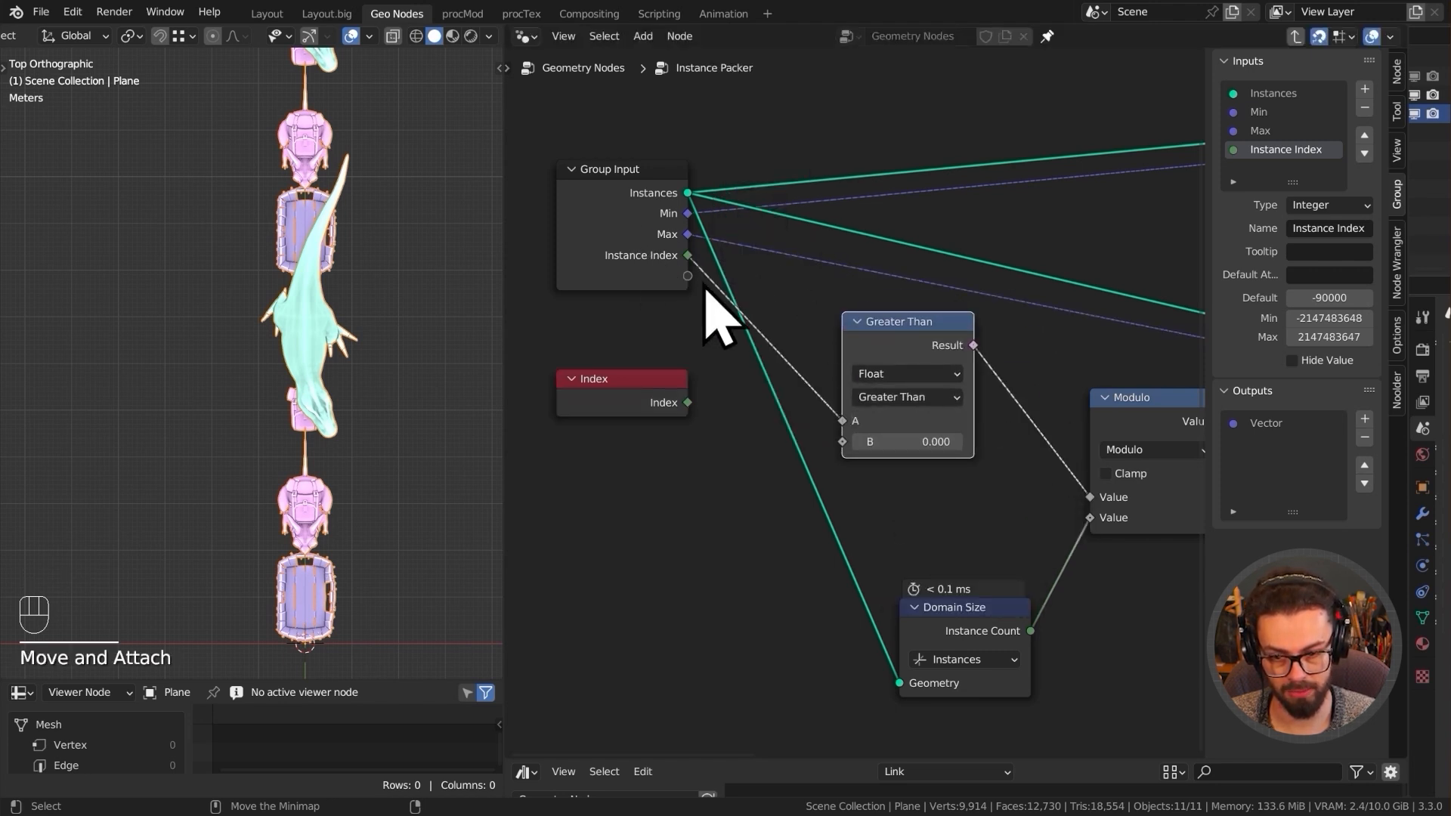
- Set the Compare node to Integer and Equal, keep Instance Index linked to A, and set B to -90000
{"action": "left_click", "coordinate": [907, 373]}
{"action": "left_click", "coordinate": [914, 401]}
{"action": "left_click_drag", "start_coordinate": [688, 256], "coordinate": [841, 420]}
{"action": "left_click", "coordinate": [944, 398]}
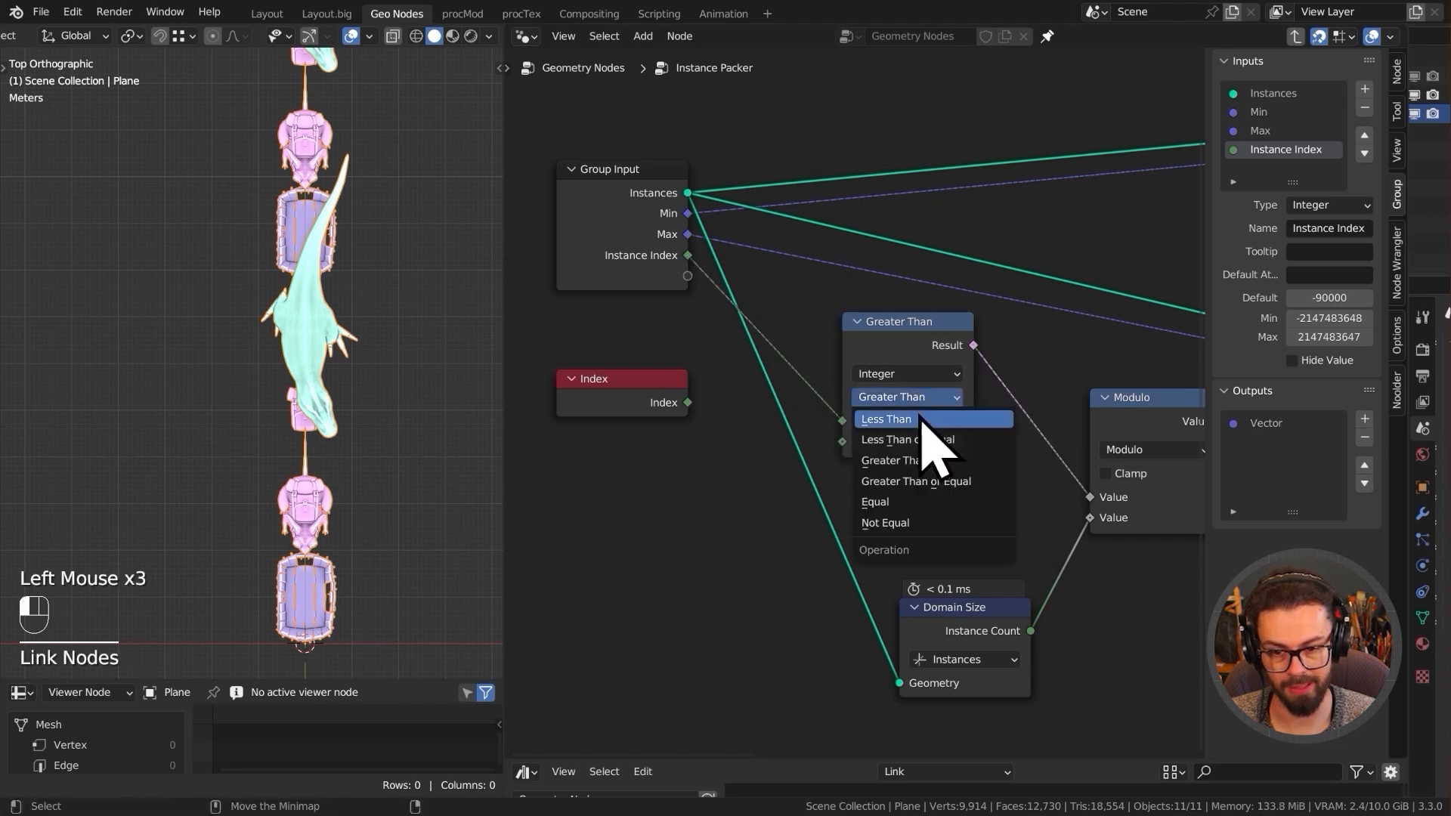
{"action": "left_click", "coordinate": [929, 502]}
{"action": "type", "text": "-90000"}
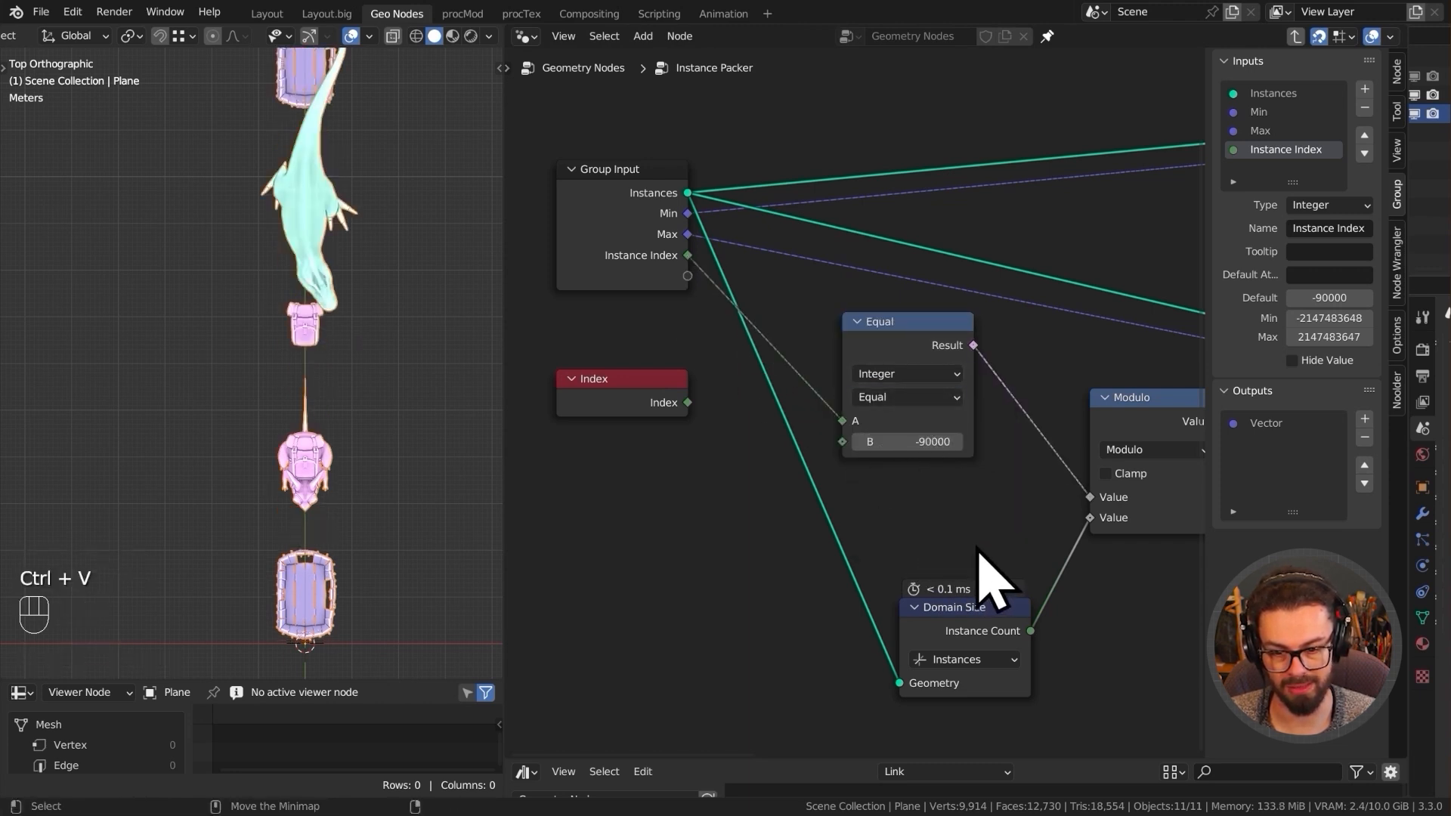
- Cut the link from the Equal node to Modulo and add a Switch node from the Equal node's Result output
{"action": "middle_click_drag", "start_coordinate": [933, 501], "coordinate": [879, 484]}
{"action": "right_click_drag", "start_coordinate": [1016, 337], "coordinate": [936, 514], "text": "ctrl"}
{"action": "middle_click_drag", "start_coordinate": [890, 390], "coordinate": [933, 415]}
{"action": "left_click_drag", "start_coordinate": [918, 333], "coordinate": [974, 386]}
{"action": "left_click", "coordinate": [946, 357]}
{"action": "type", "text": "sw"}
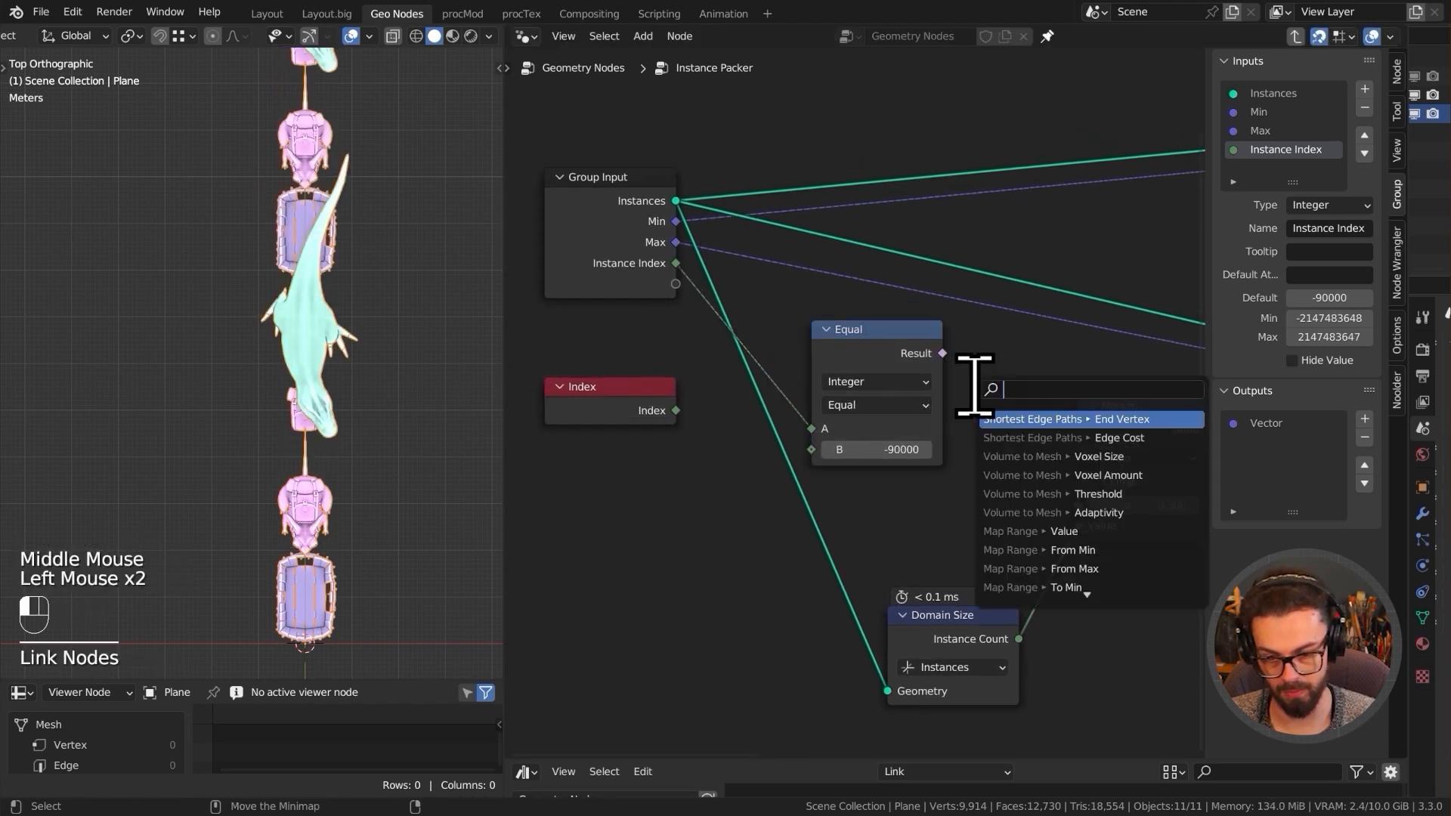
{"action": "key", "text": "Return"}
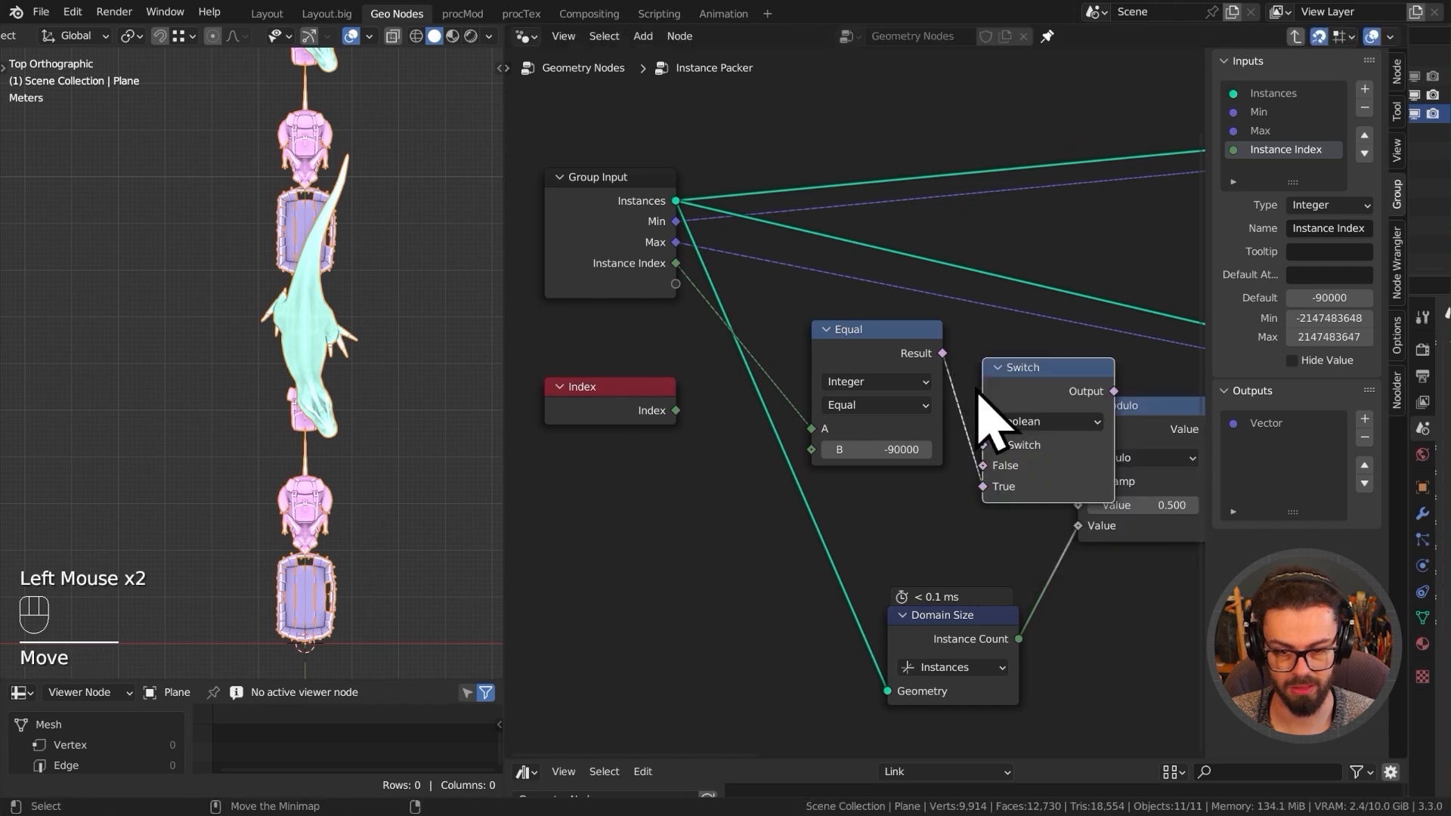
- Move the Result link to the Switch node's Switch input and stack the Switch node directly under the Equal node
{"action": "left_click_drag", "start_coordinate": [981, 487], "coordinate": [994, 443]}
{"action": "left_click_drag", "start_coordinate": [1029, 376], "coordinate": [896, 470]}
{"action": "left_click_drag", "start_coordinate": [861, 336], "coordinate": [899, 298]}
{"action": "left_click_drag", "start_coordinate": [918, 487], "coordinate": [917, 467]}
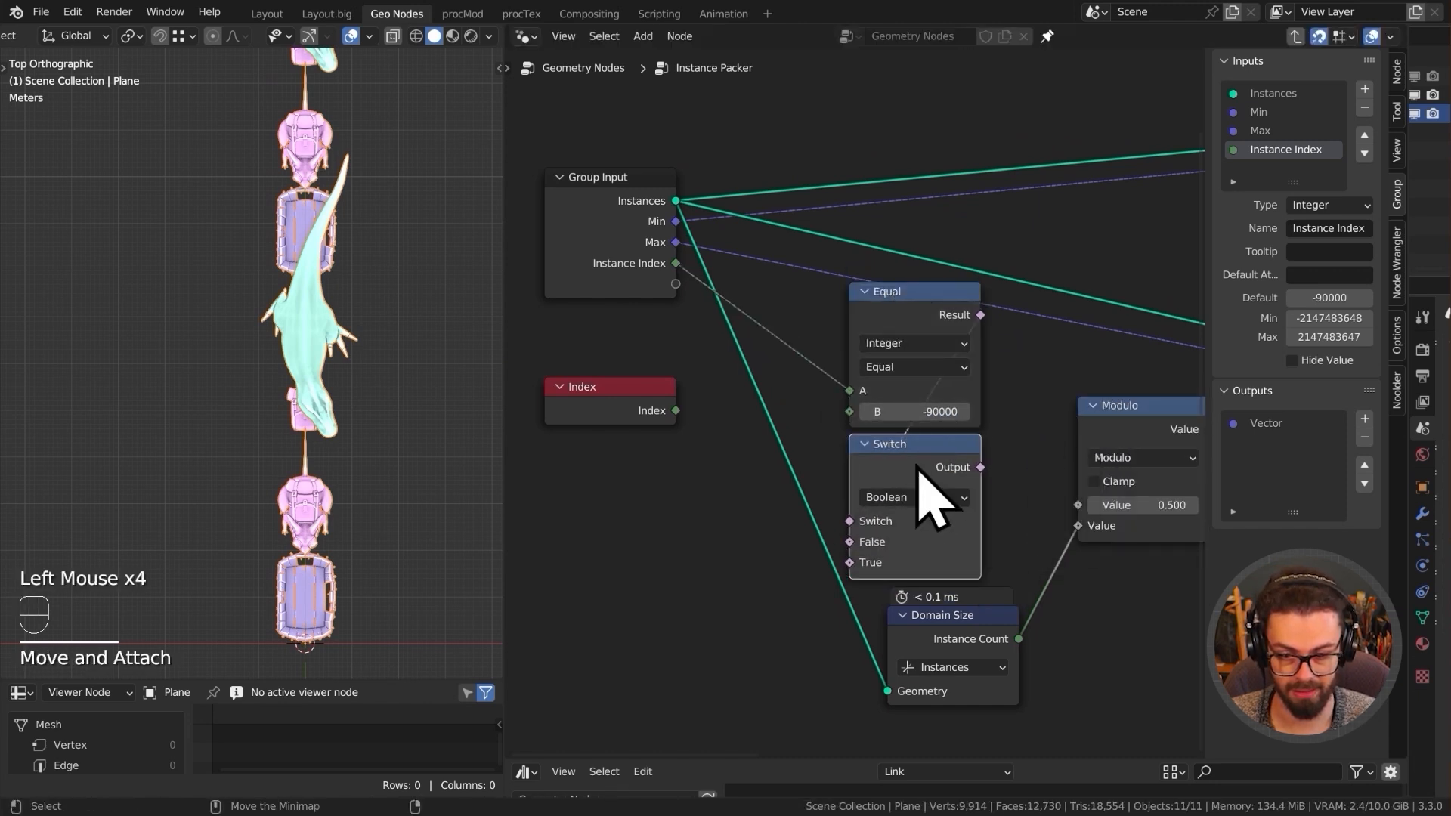
- Set the Switch node's type to Integer and shift the Equal and Switch nodes into line above the Domain Size node
{"action": "middle_click_drag", "start_coordinate": [950, 505], "coordinate": [971, 468]}
{"action": "left_click", "coordinate": [944, 462]}
{"action": "left_click", "coordinate": [941, 496]}
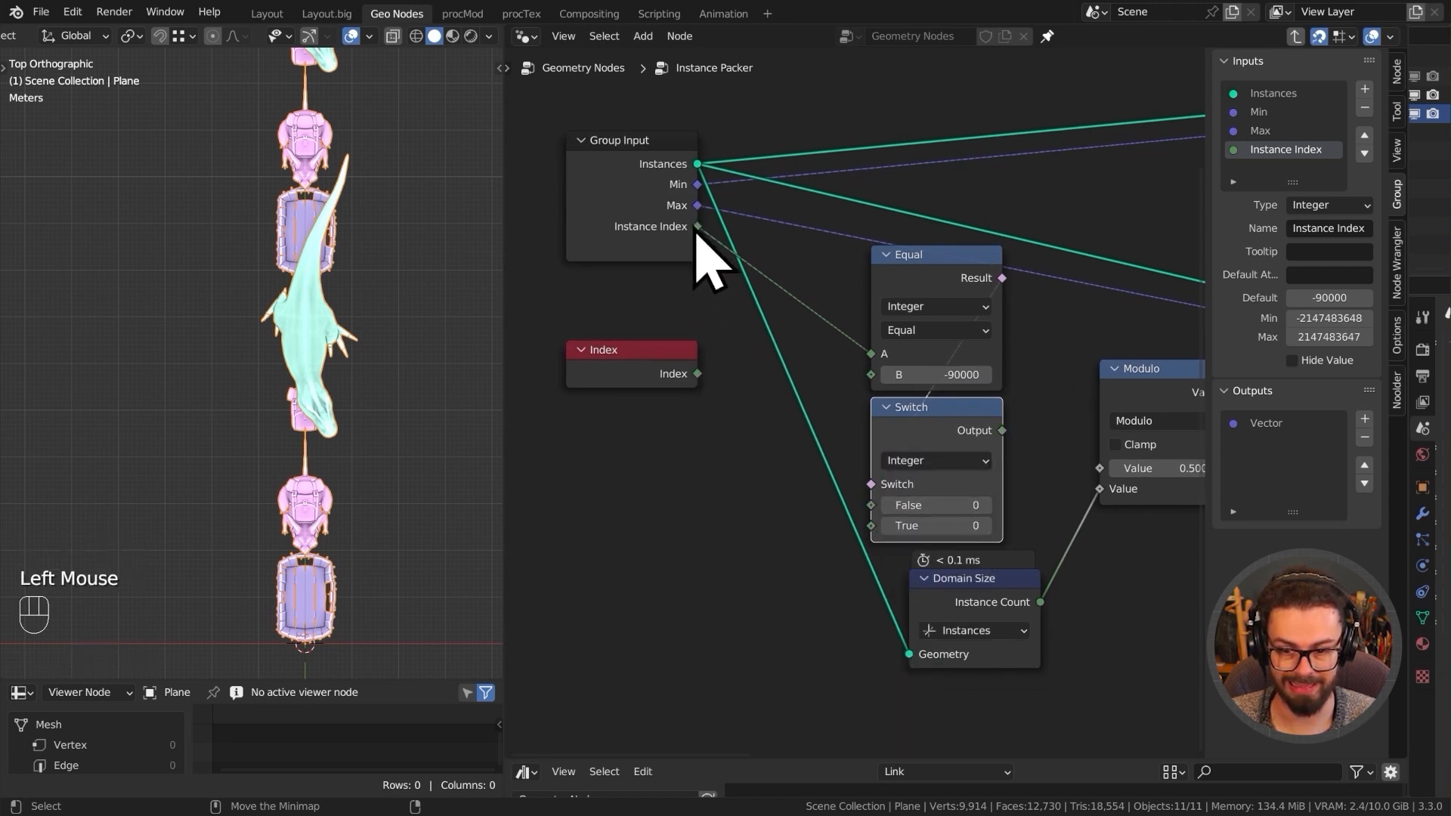
{"action": "left_click_drag", "start_coordinate": [778, 274], "coordinate": [972, 492]}
{"action": "key", "text": "g"}
{"action": "left_click", "coordinate": [1059, 415]}
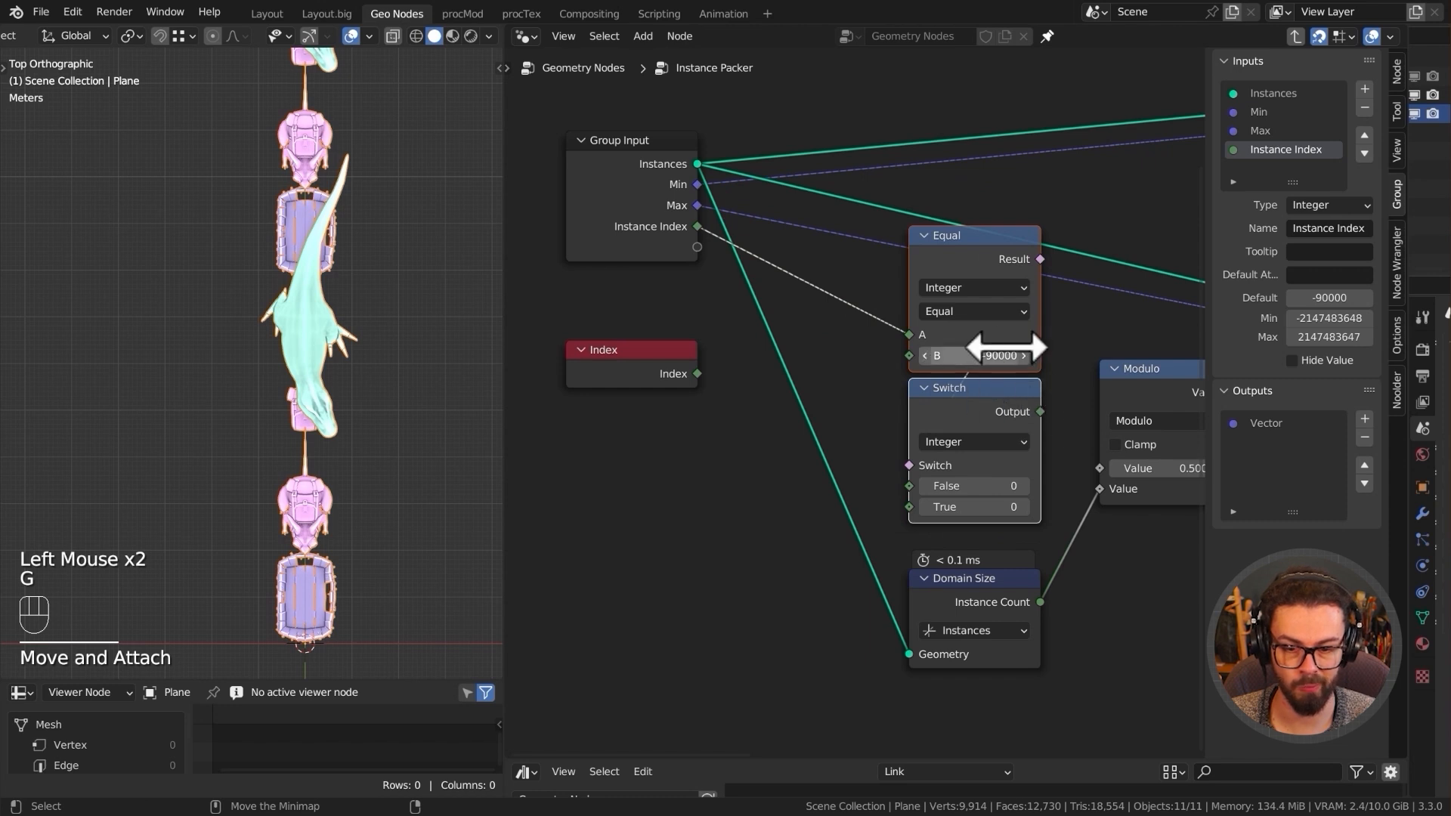
- Link Index to the Switch's True input and Instance Index to False, and feed the Switch output into Modulo's first value
{"action": "left_click_drag", "start_coordinate": [657, 366], "coordinate": [913, 514]}
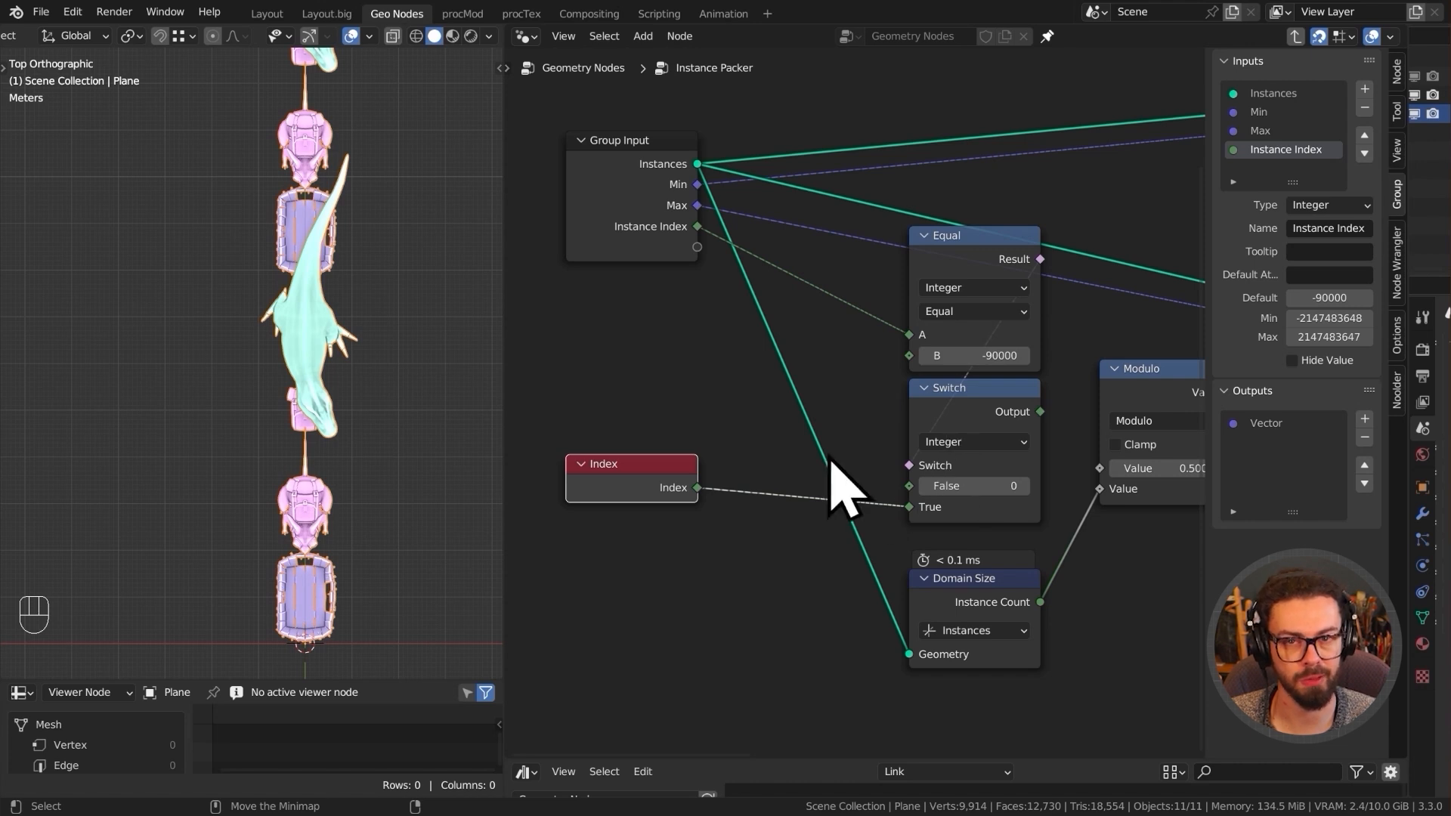
{"action": "left_click_drag", "start_coordinate": [698, 228], "coordinate": [909, 487]}
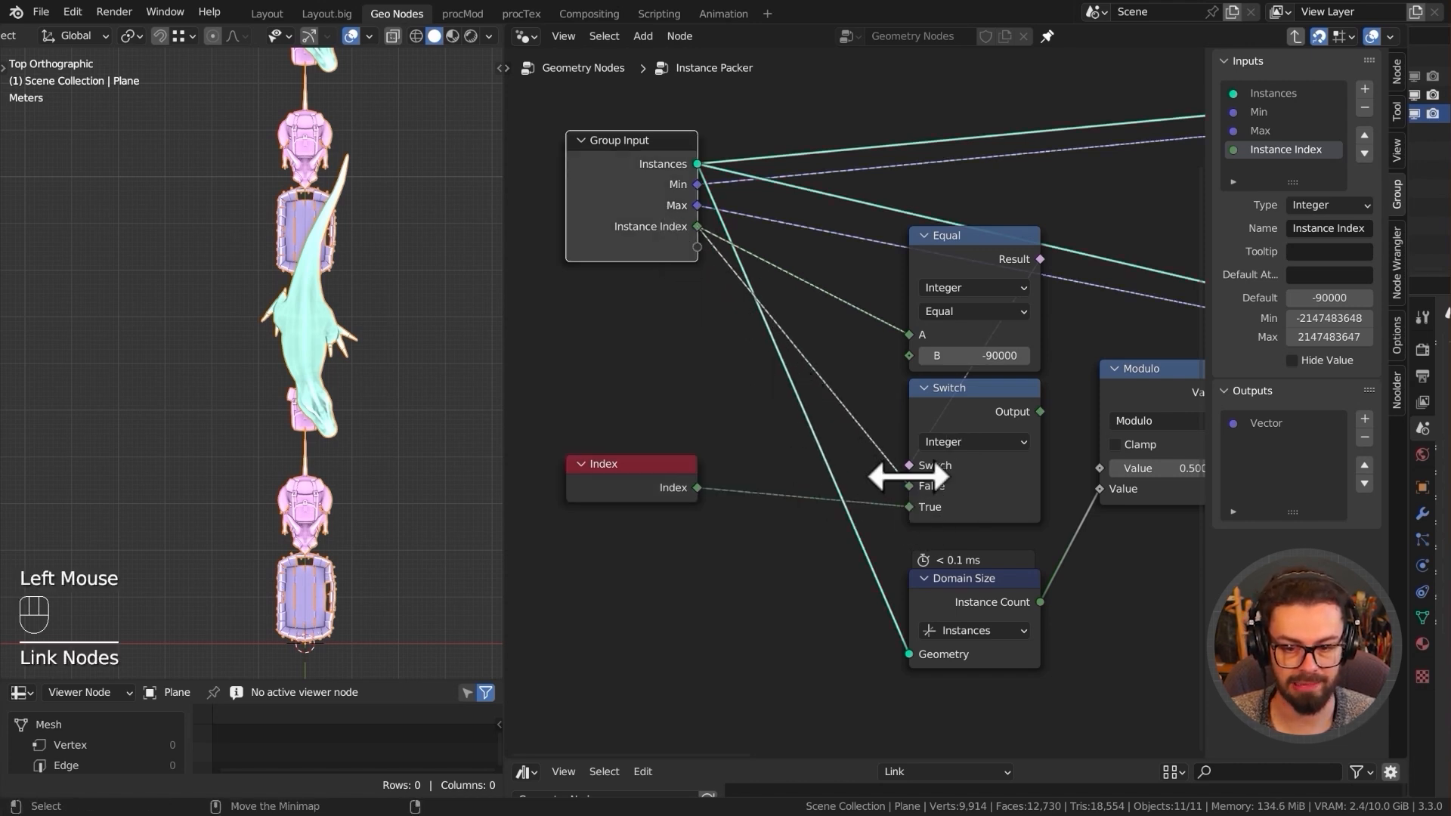
{"action": "middle_click_drag", "start_coordinate": [905, 491], "coordinate": [699, 443]}
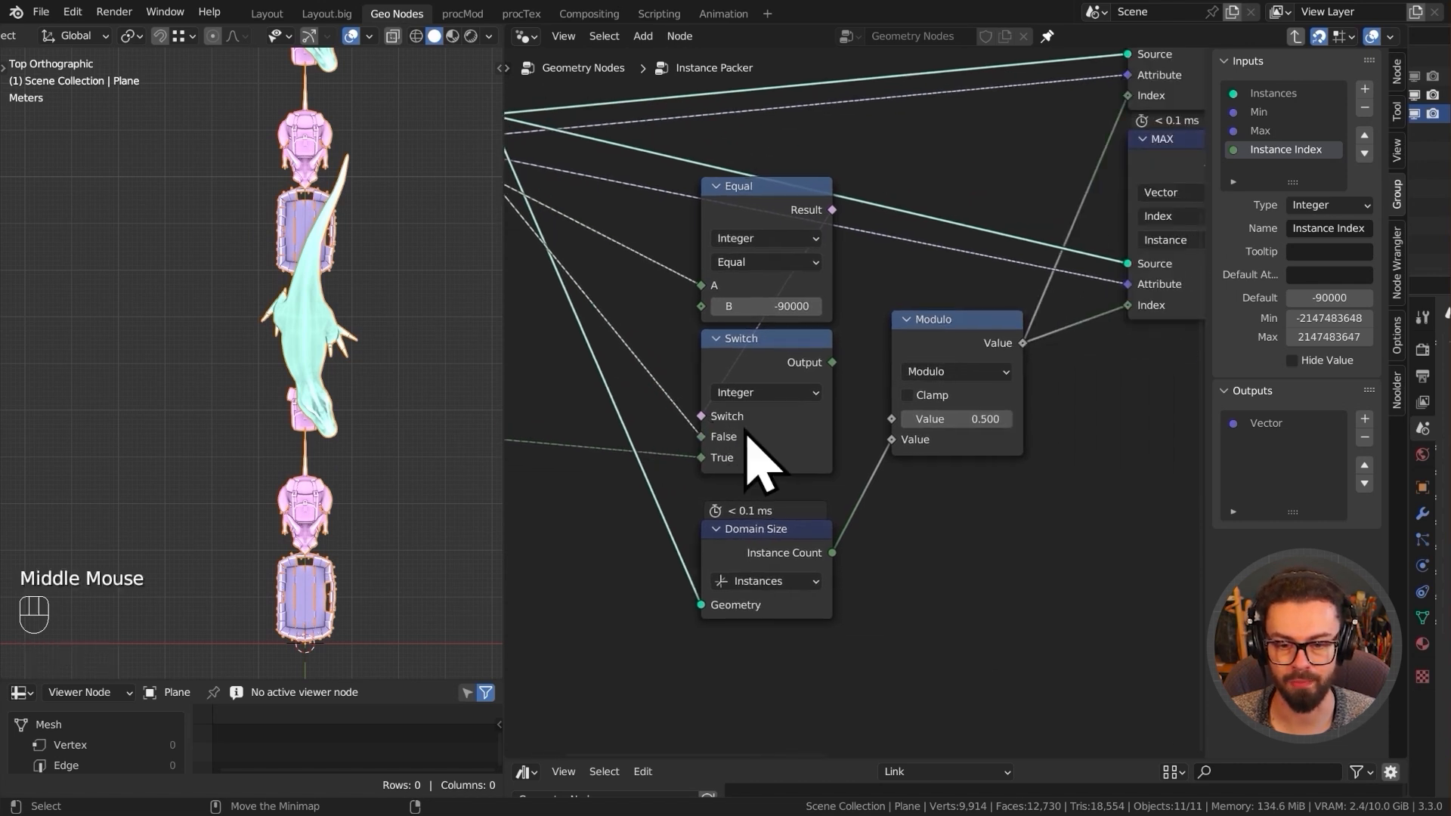
{"action": "left_click_drag", "start_coordinate": [832, 362], "coordinate": [897, 440]}
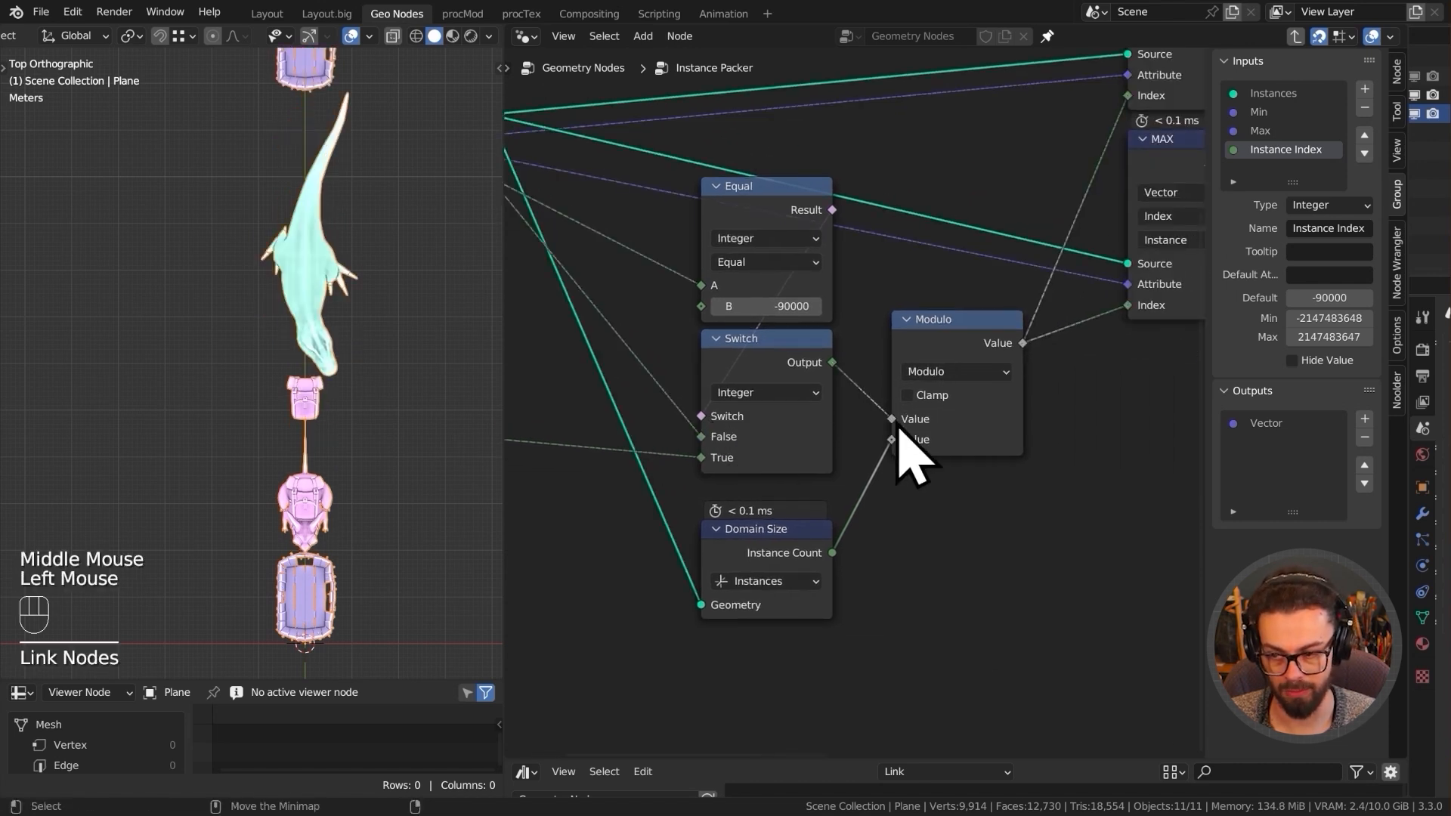
- Move the Equal, Switch, Domain Size and Modulo nodes together to tidy the layout beside the Index node
{"action": "scroll", "coordinate": [899, 442], "scroll_direction": "down", "scroll_amount": 1}
{"action": "middle_click_drag", "start_coordinate": [748, 355], "coordinate": [888, 363], "text": "shift"}
{"action": "left_click_drag", "start_coordinate": [837, 243], "coordinate": [1067, 571]}
{"action": "key", "text": "g"}
{"action": "left_click", "coordinate": [1104, 518]}
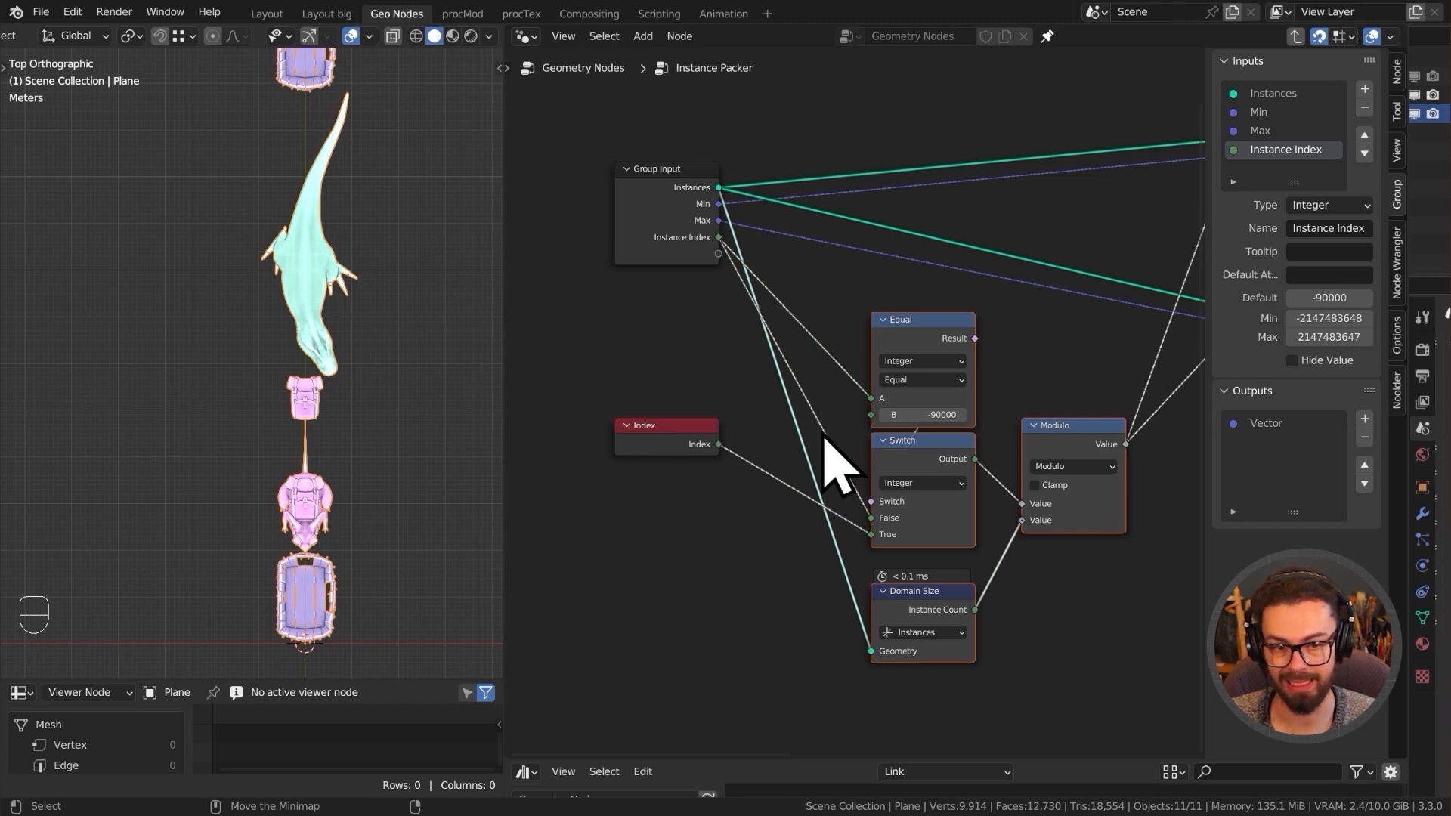
- Enable Hide Value for the group's Instance Index input
{"action": "left_click", "coordinate": [1293, 361]}
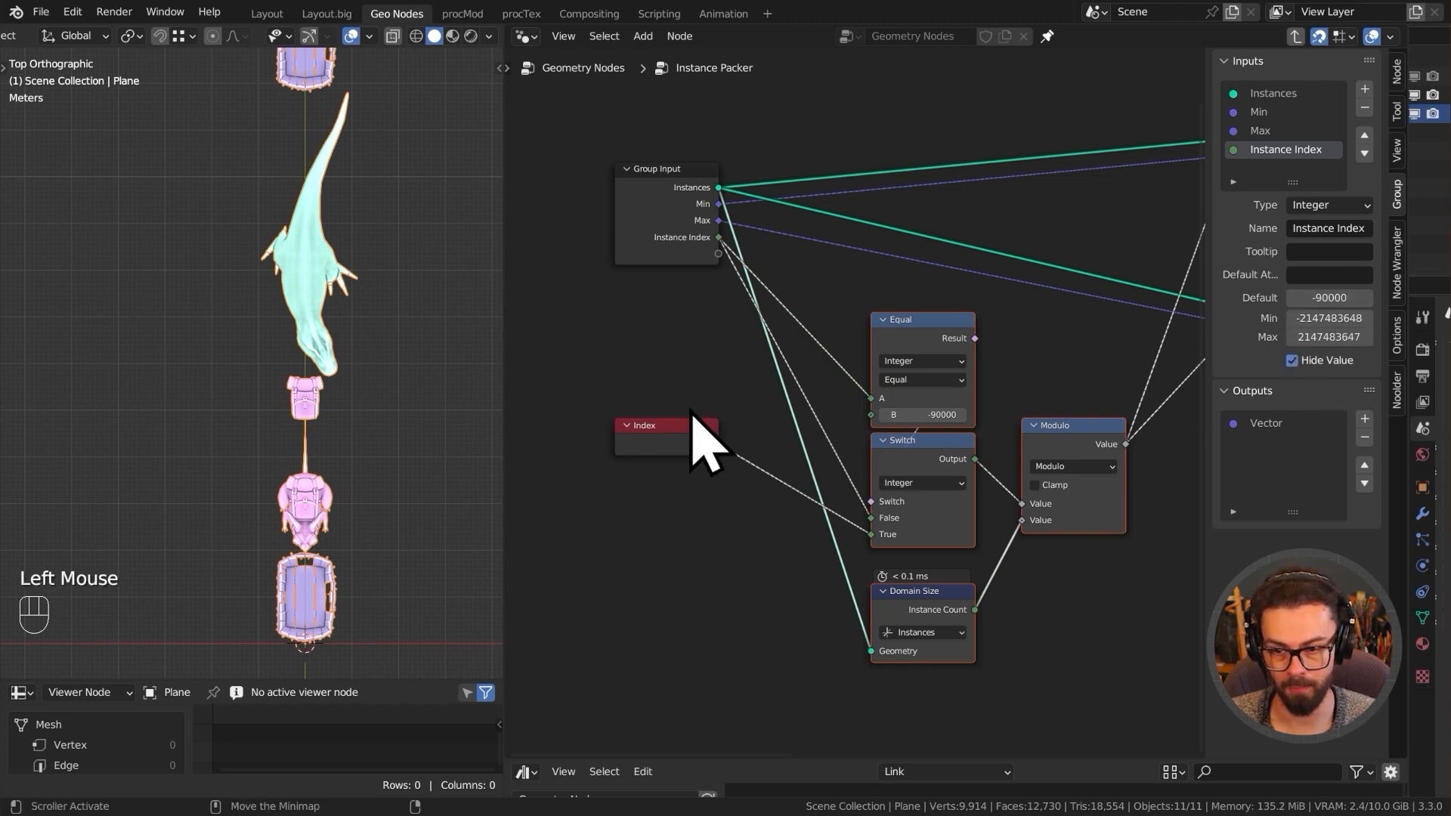
{"action": "middle_click_drag", "start_coordinate": [694, 410], "coordinate": [713, 389]}
{"action": "scroll", "coordinate": [333, 333], "scroll_direction": "down", "scroll_amount": 1}
{"action": "scroll", "coordinate": [333, 324], "scroll_direction": "down", "scroll_amount": 1}
{"action": "middle_click_drag", "start_coordinate": [333, 324], "coordinate": [262, 420], "text": "shift"}
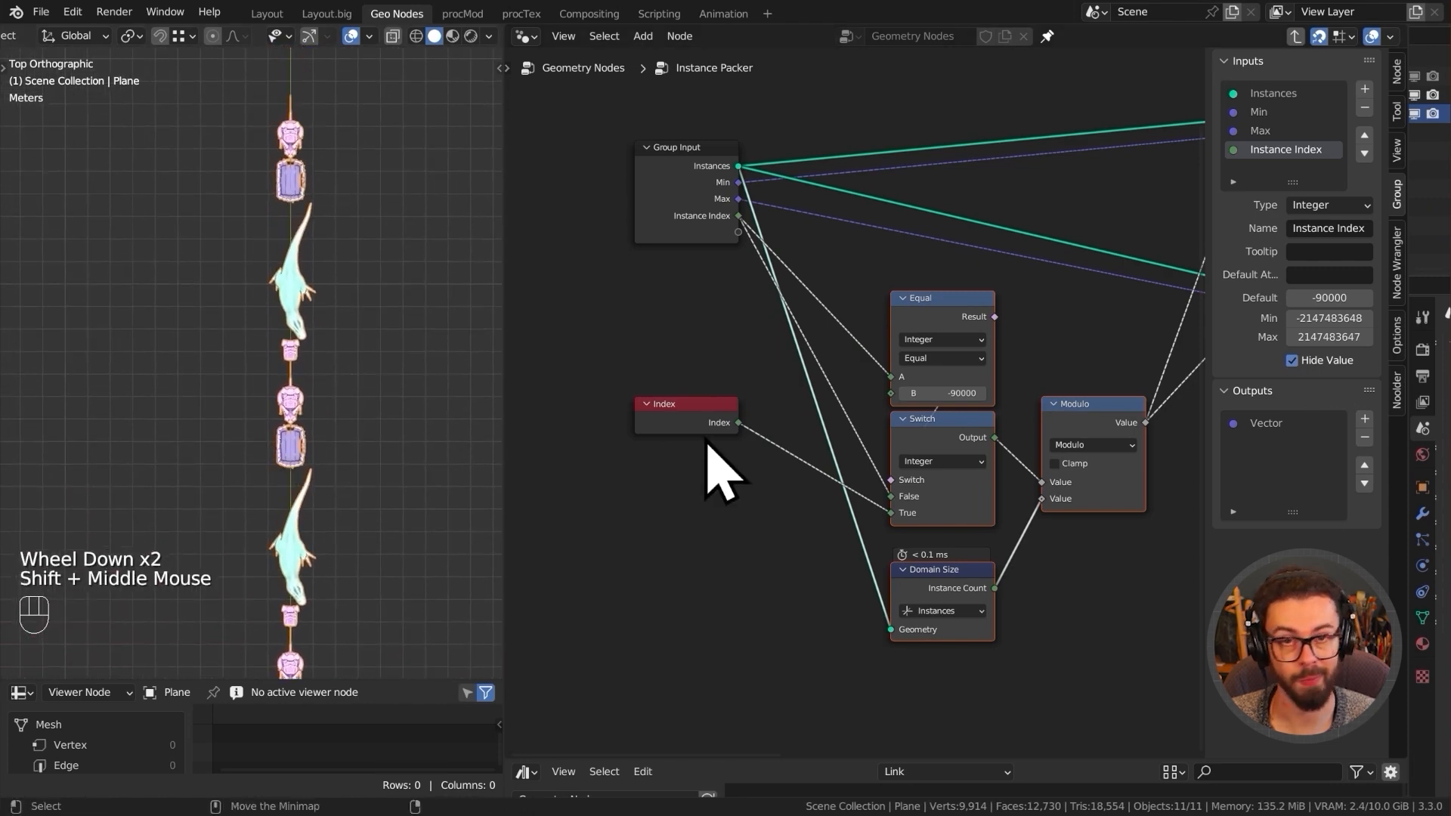
- Leave the Instance Packer group and link the integer Random Value to the Instance Packer's Instance Index input
{"action": "middle_click_drag", "start_coordinate": [813, 441], "coordinate": [835, 388]}
{"action": "scroll", "coordinate": [819, 405], "scroll_direction": "up", "scroll_amount": 3}
{"action": "key", "text": "Tab"}
{"action": "scroll", "coordinate": [933, 454], "scroll_direction": "up", "scroll_amount": 1}
{"action": "scroll", "coordinate": [932, 453], "scroll_direction": "up", "scroll_amount": 1}
{"action": "middle_click_drag", "start_coordinate": [932, 453], "coordinate": [1148, 366]}
{"action": "left_click_drag", "start_coordinate": [730, 489], "coordinate": [902, 325]}
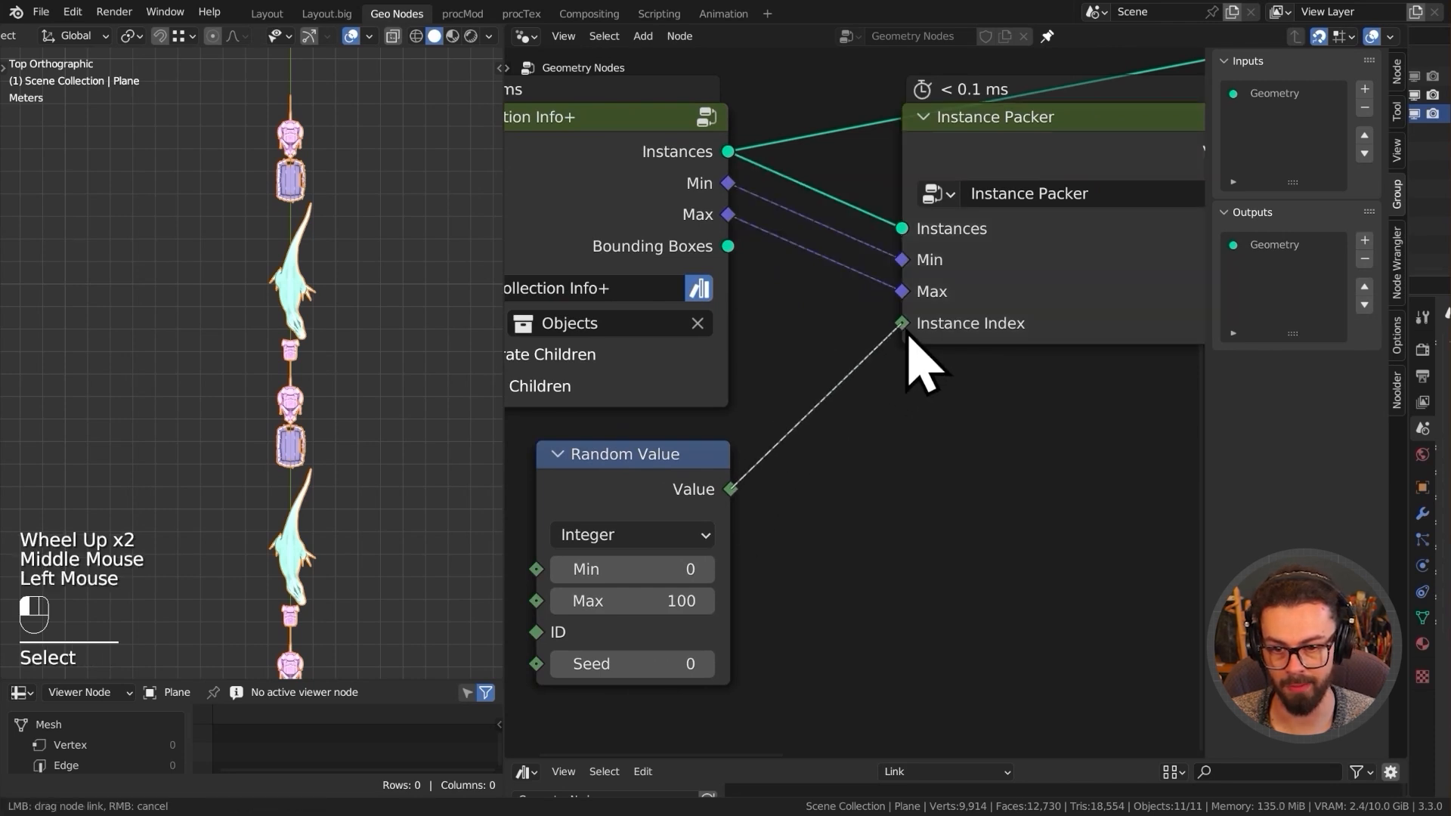
- Link the same integer Random Value output to the Instance on Points node's Instance Index input
{"action": "key", "text": "Tab"}
{"action": "scroll", "coordinate": [768, 430], "scroll_direction": "down", "scroll_amount": 3}
{"action": "middle_click_drag", "start_coordinate": [768, 431], "coordinate": [671, 458]}
{"action": "left_click_drag", "start_coordinate": [573, 503], "coordinate": [1078, 281]}
{"action": "middle_click_drag", "start_coordinate": [340, 439], "coordinate": [388, 314], "text": "shift"}
{"action": "scroll", "coordinate": [378, 363], "scroll_direction": "up", "scroll_amount": 2}
{"action": "middle_click_drag", "start_coordinate": [725, 381], "coordinate": [825, 431], "text": "shift"}
{"action": "scroll", "coordinate": [826, 431], "scroll_direction": "up", "scroll_amount": 2}
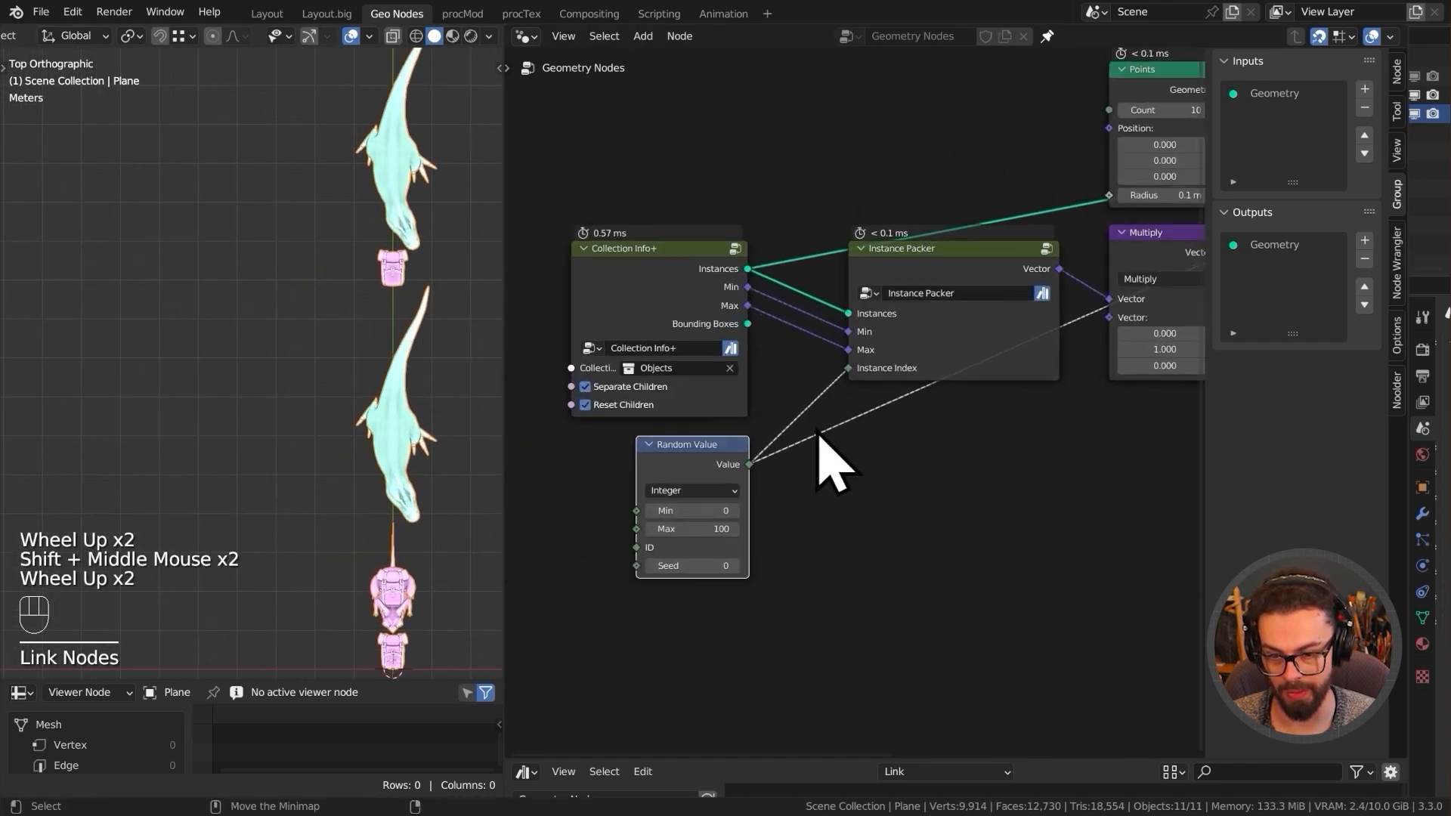
- Mute the Random Value node's links and unmute them again to compare the packed layouts
{"action": "right_click_drag", "start_coordinate": [802, 389], "coordinate": [826, 529], "text": "ctrl+alt"}
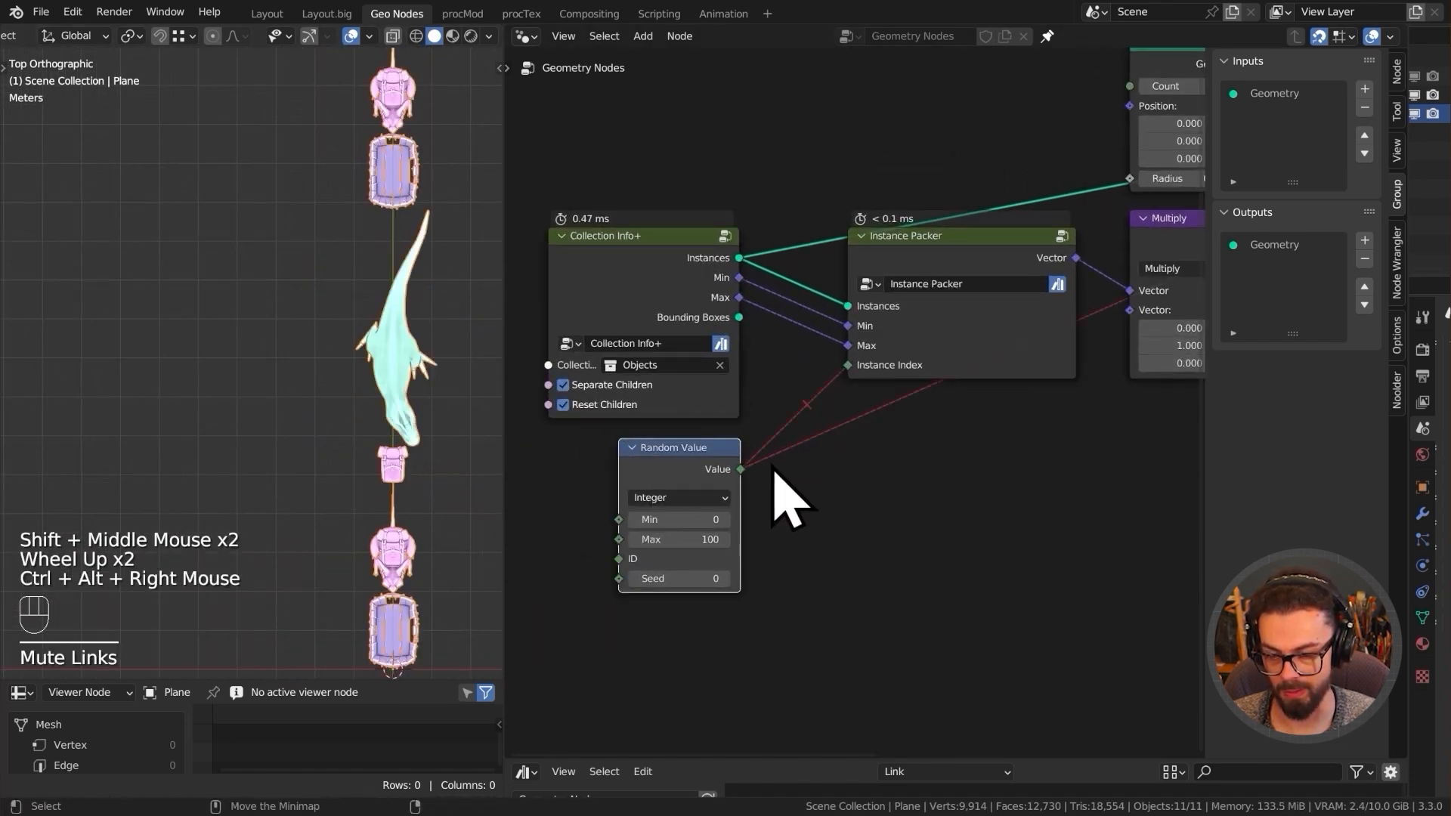
{"action": "scroll", "coordinate": [438, 423], "scroll_direction": "down", "scroll_amount": 2}
{"action": "middle_click_drag", "start_coordinate": [444, 411], "coordinate": [434, 453], "text": "shift"}
{"action": "right_click_drag", "start_coordinate": [820, 401], "coordinate": [800, 559], "text": "ctrl+alt"}
{"action": "middle_click_drag", "start_coordinate": [405, 350], "coordinate": [394, 401], "text": "shift"}
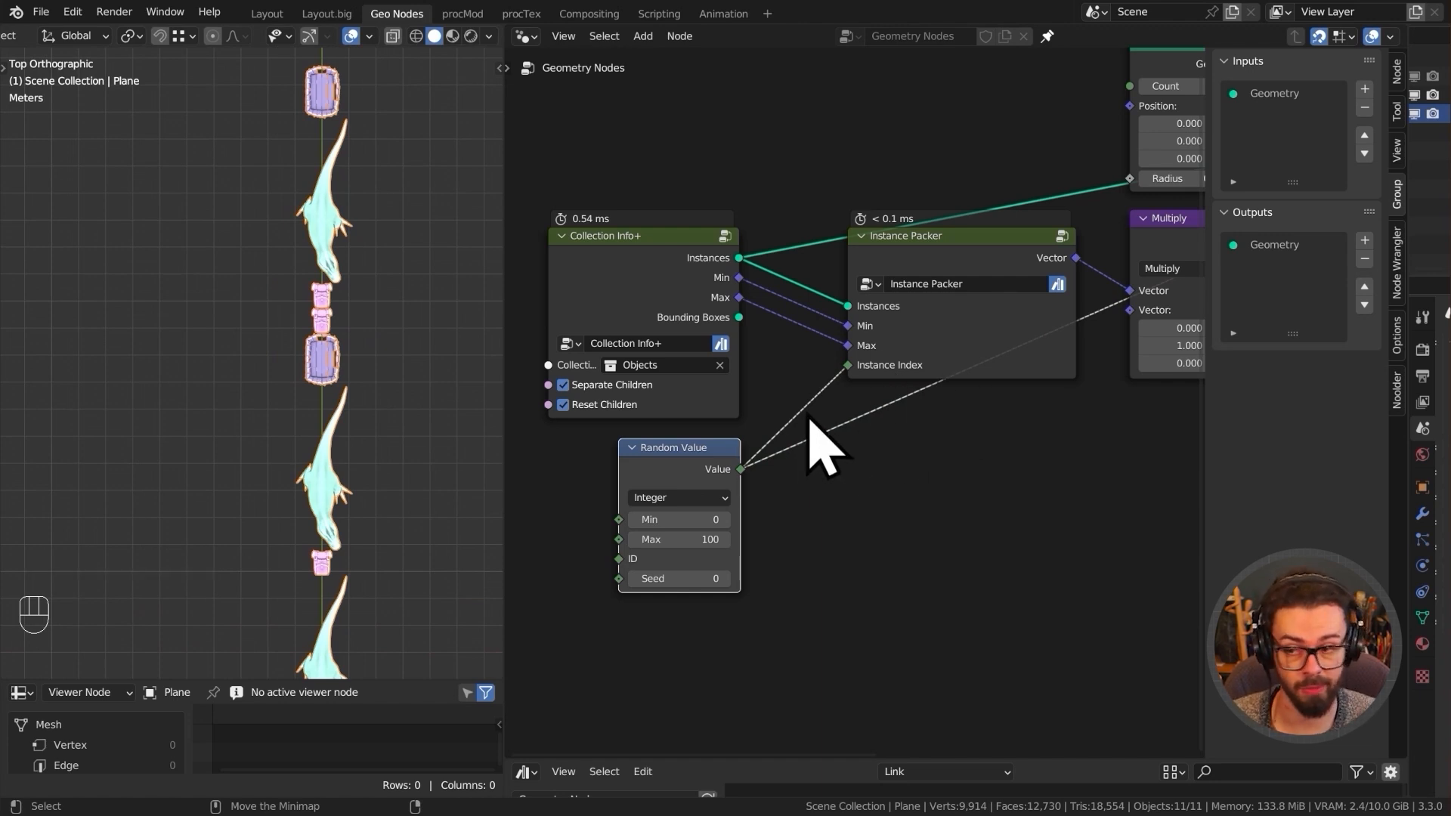
- Inside the Instance Packer group, move the Group Output beside the final Subtract node and rename the Vector output to Length
{"action": "left_click", "coordinate": [935, 258]}
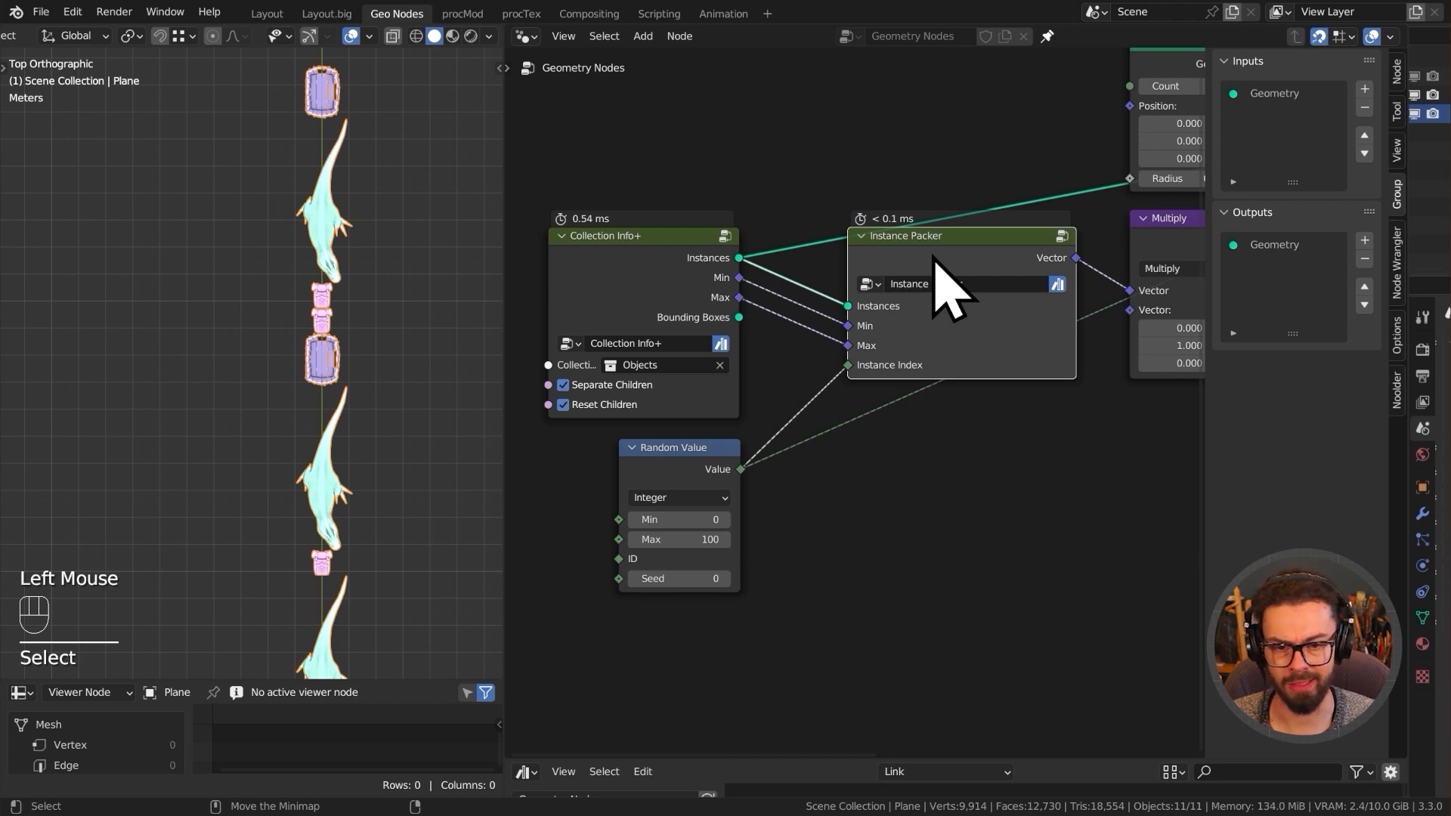
{"action": "key", "text": "Tab"}
{"action": "middle_click_drag", "start_coordinate": [932, 275], "coordinate": [734, 336]}
{"action": "left_click", "coordinate": [900, 355]}
{"action": "key", "text": "g"}
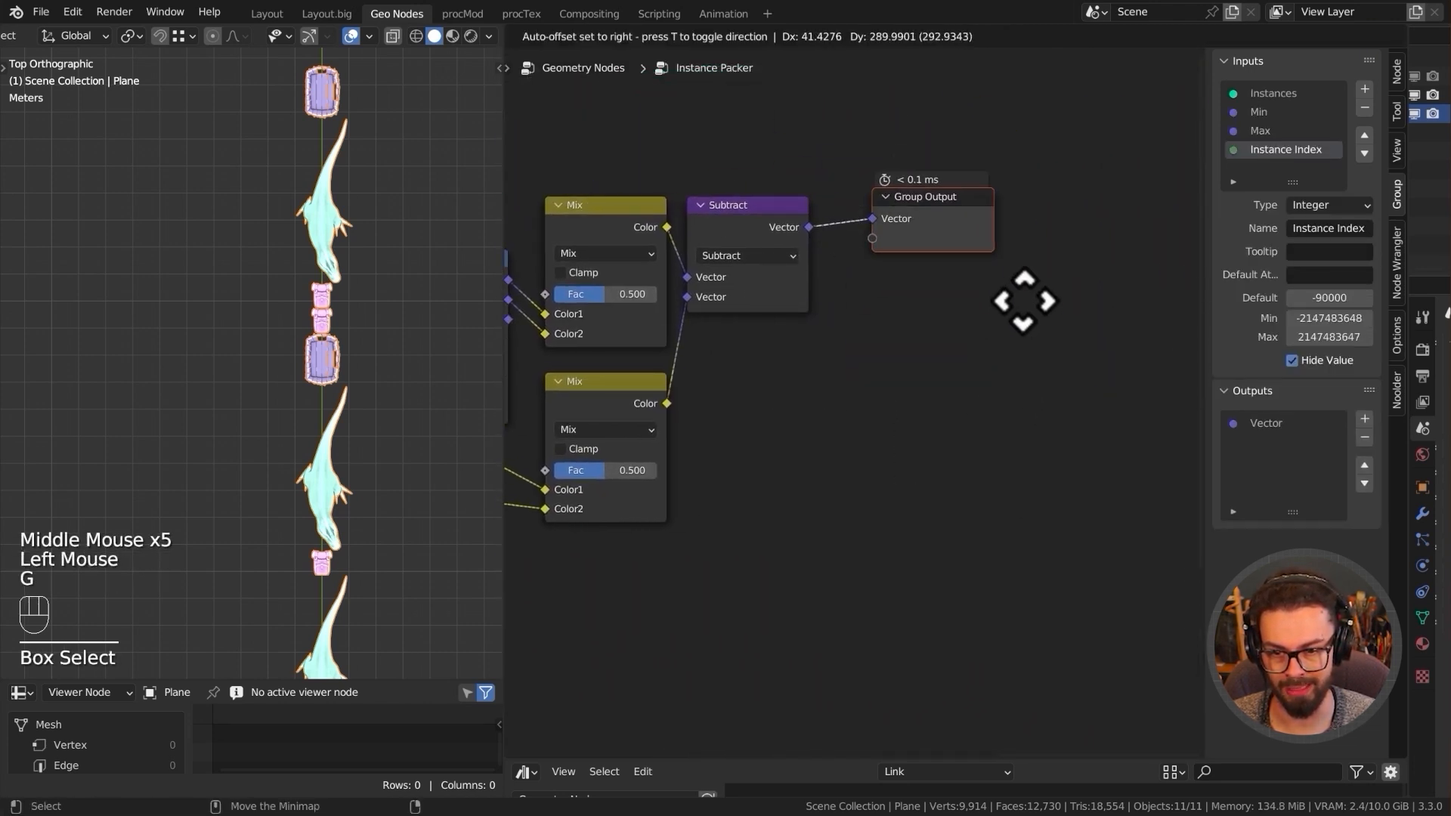
{"action": "left_click", "coordinate": [1048, 327]}
{"action": "double_click", "coordinate": [1318, 422]}
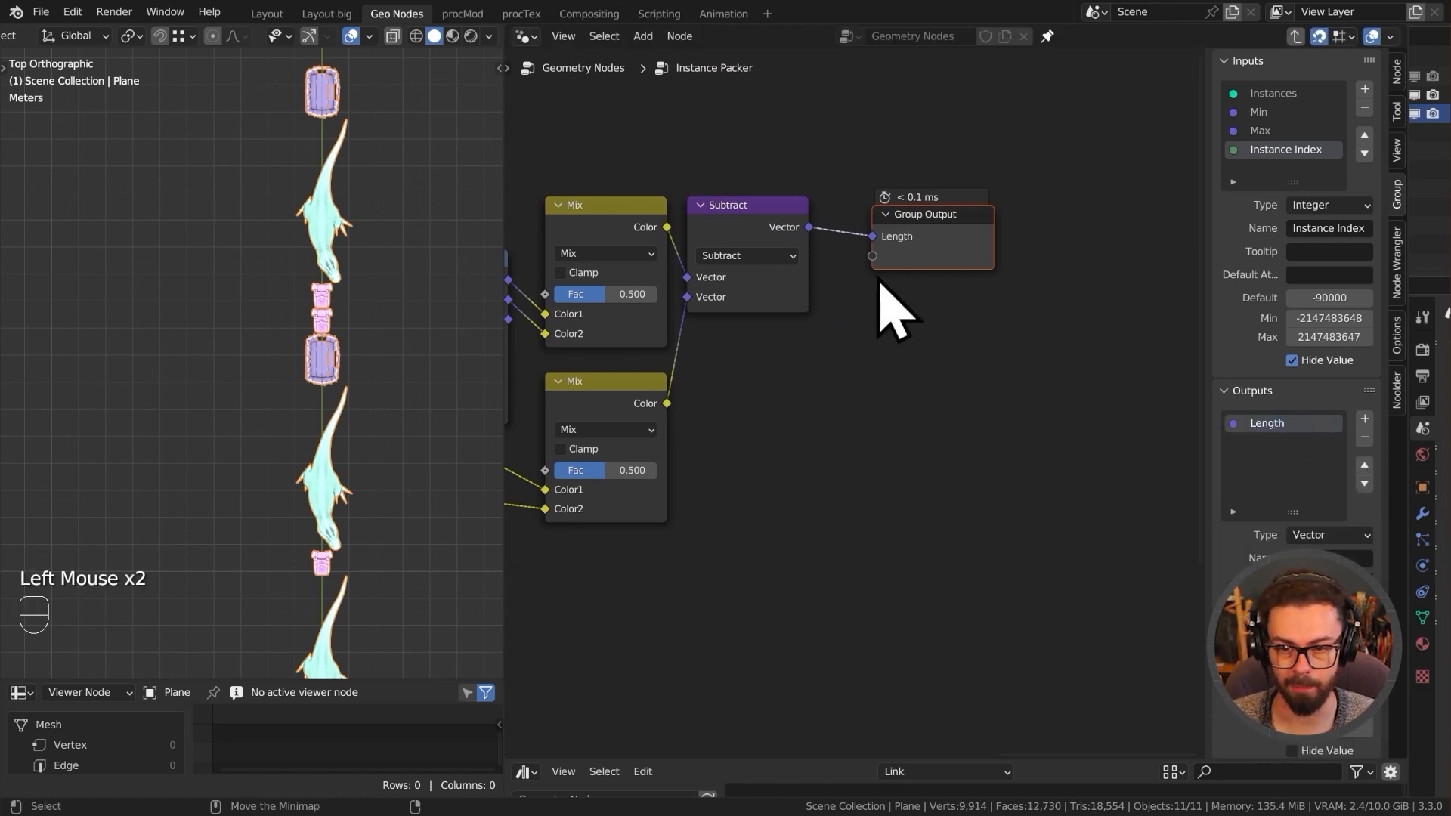
- Align the Accumulate Field node with the upper Mix node and tidy the group's node layout
{"action": "middle_click_drag", "start_coordinate": [881, 301], "coordinate": [1045, 314]}
{"action": "scroll", "coordinate": [1045, 314], "scroll_direction": "down", "scroll_amount": 1}
{"action": "middle_click", "coordinate": [888, 318]}
{"action": "left_click_drag", "start_coordinate": [675, 221], "coordinate": [745, 383]}
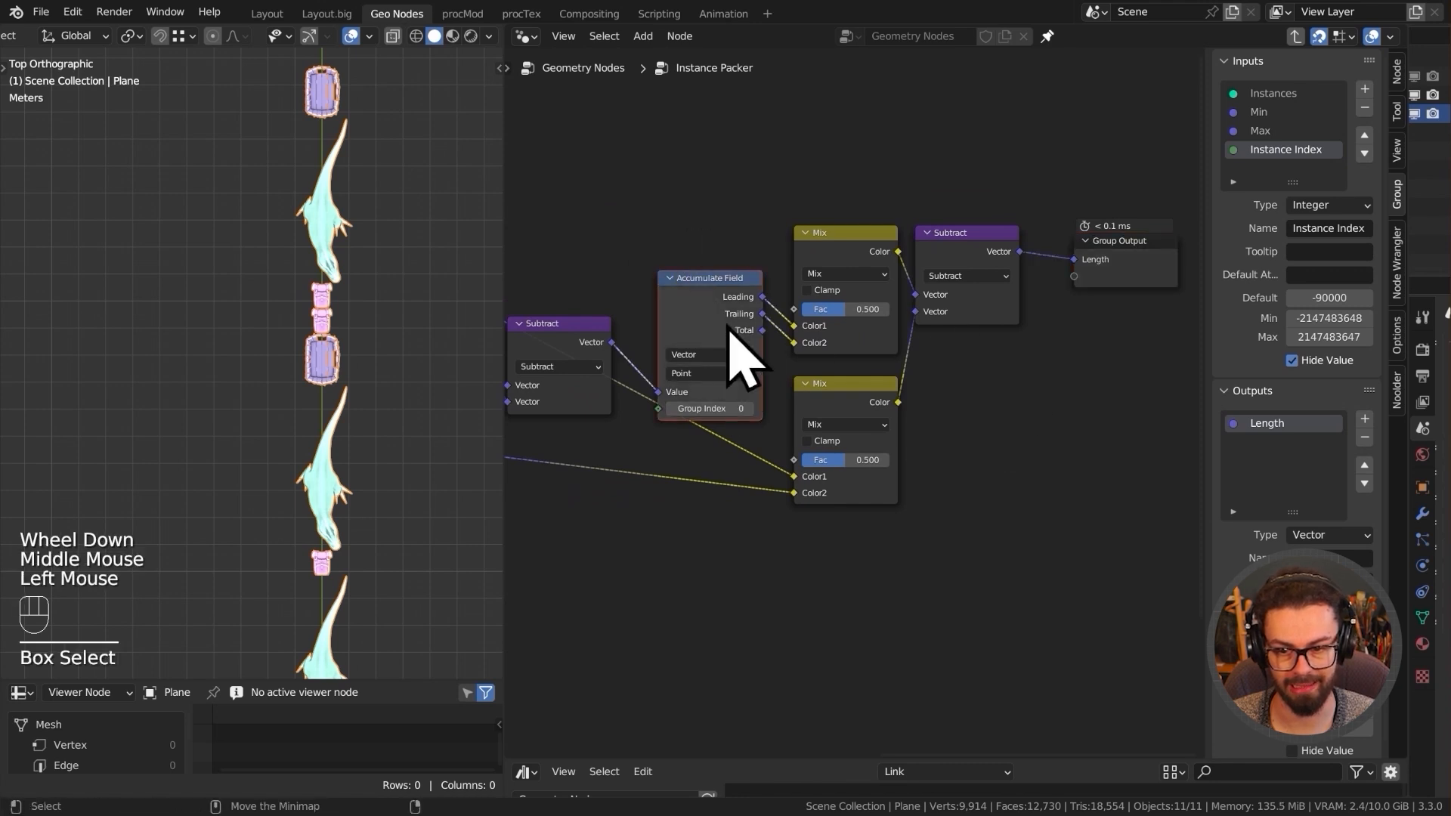
{"action": "key", "text": "g"}
{"action": "left_click", "coordinate": [734, 254]}
{"action": "key", "text": "a"}
{"action": "key", "text": "g"}
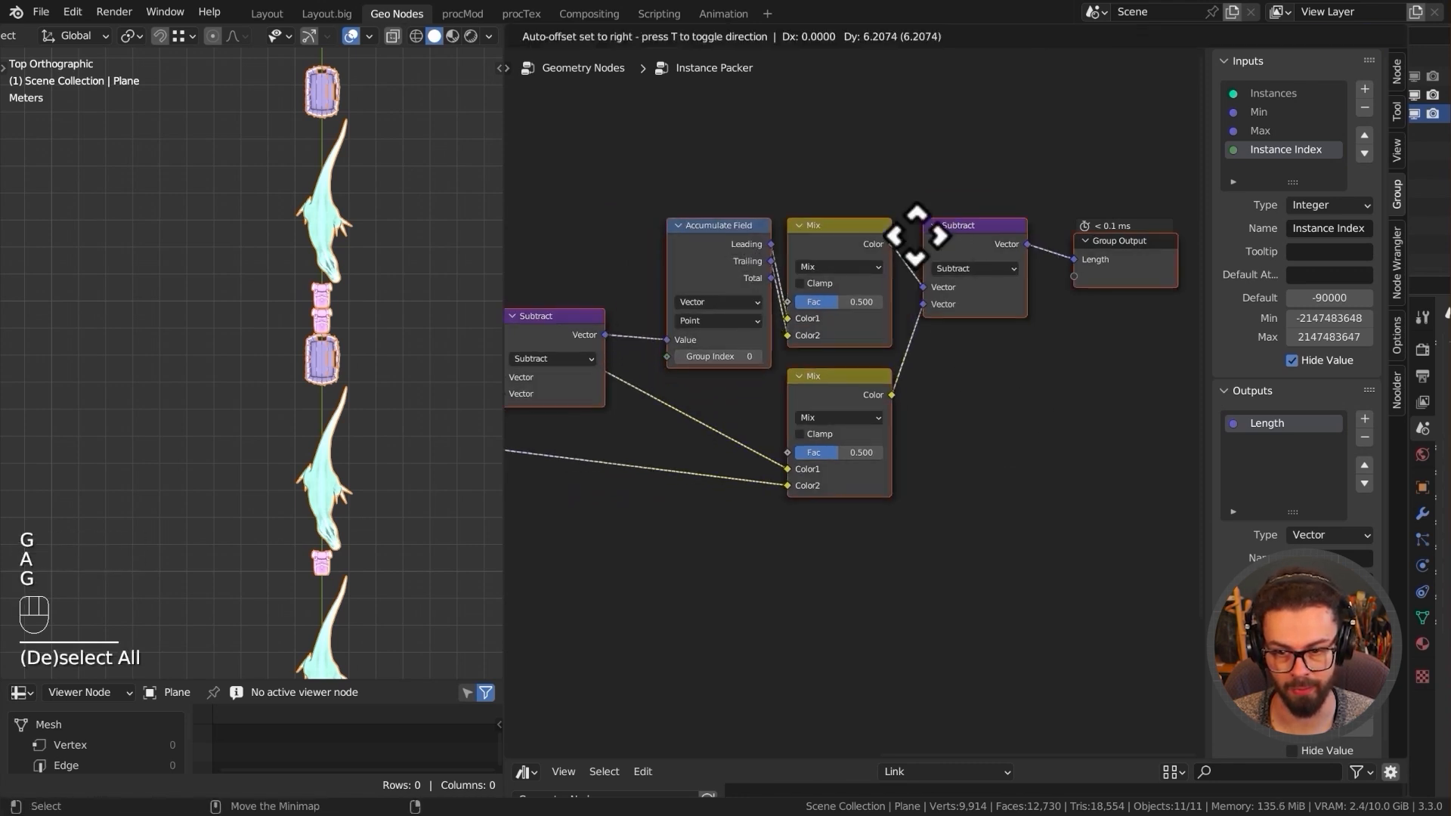
{"action": "left_click", "coordinate": [840, 446]}
{"action": "middle_click_drag", "start_coordinate": [618, 457], "coordinate": [819, 383]}
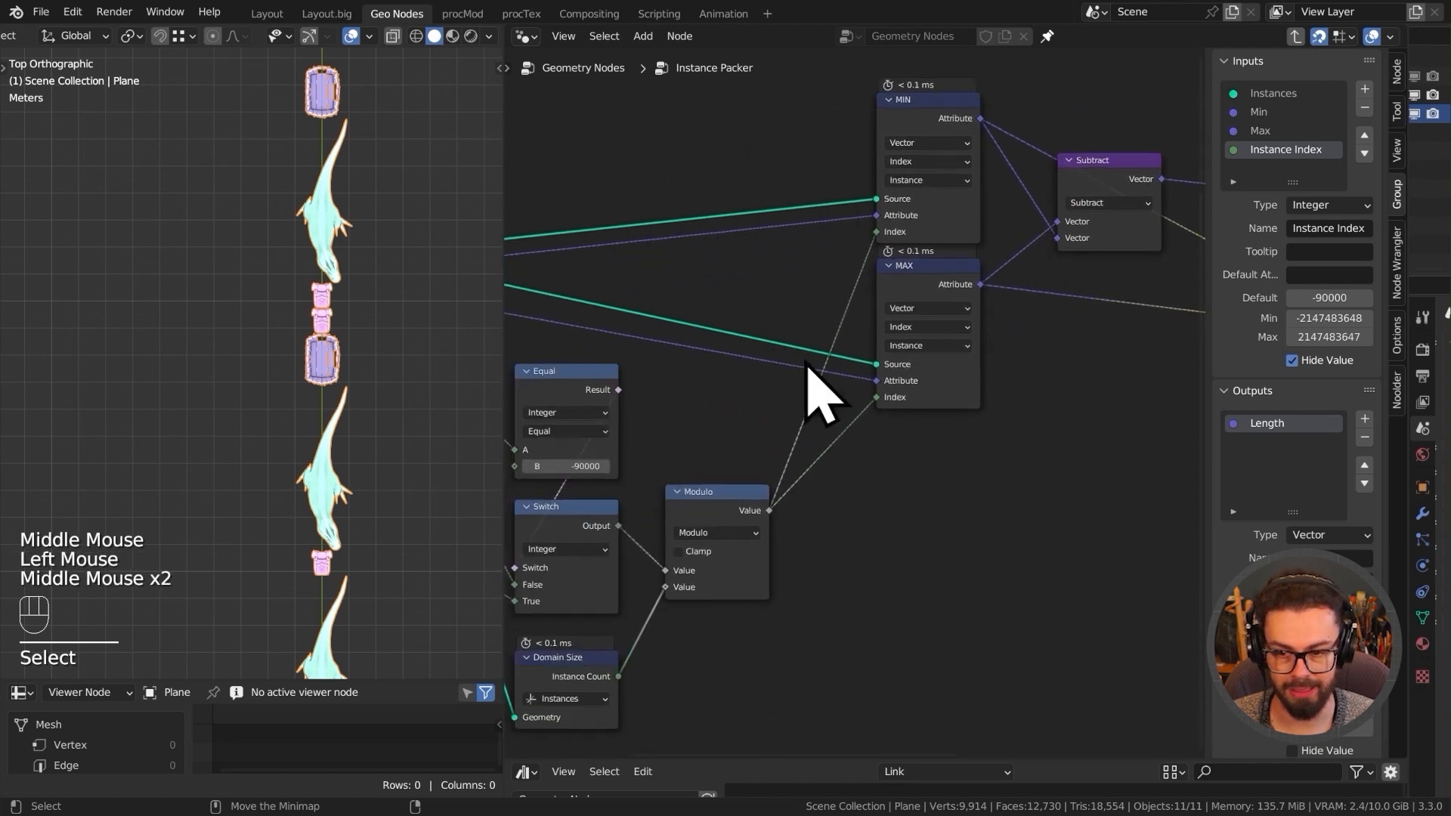
- Leave the group and duplicate the Random Value node, placing the copy below the Multiply node
{"action": "key", "text": "Tab"}
{"action": "middle_click_drag", "start_coordinate": [910, 405], "coordinate": [738, 431]}
{"action": "key", "text": "n"}
{"action": "left_click", "coordinate": [650, 446]}
{"action": "key", "text": "shift+d"}
{"action": "middle_click_drag", "start_coordinate": [1155, 453], "coordinate": [1020, 492]}
- Set the duplicated Random Value node to Float and link its value to the Instance on Points node's Scale input
{"action": "scroll", "coordinate": [997, 550], "scroll_direction": "up", "scroll_amount": 2}
{"action": "left_click", "coordinate": [937, 562]}
{"action": "left_click", "coordinate": [918, 591]}
{"action": "left_click_drag", "start_coordinate": [1015, 522], "coordinate": [1267, 246]}
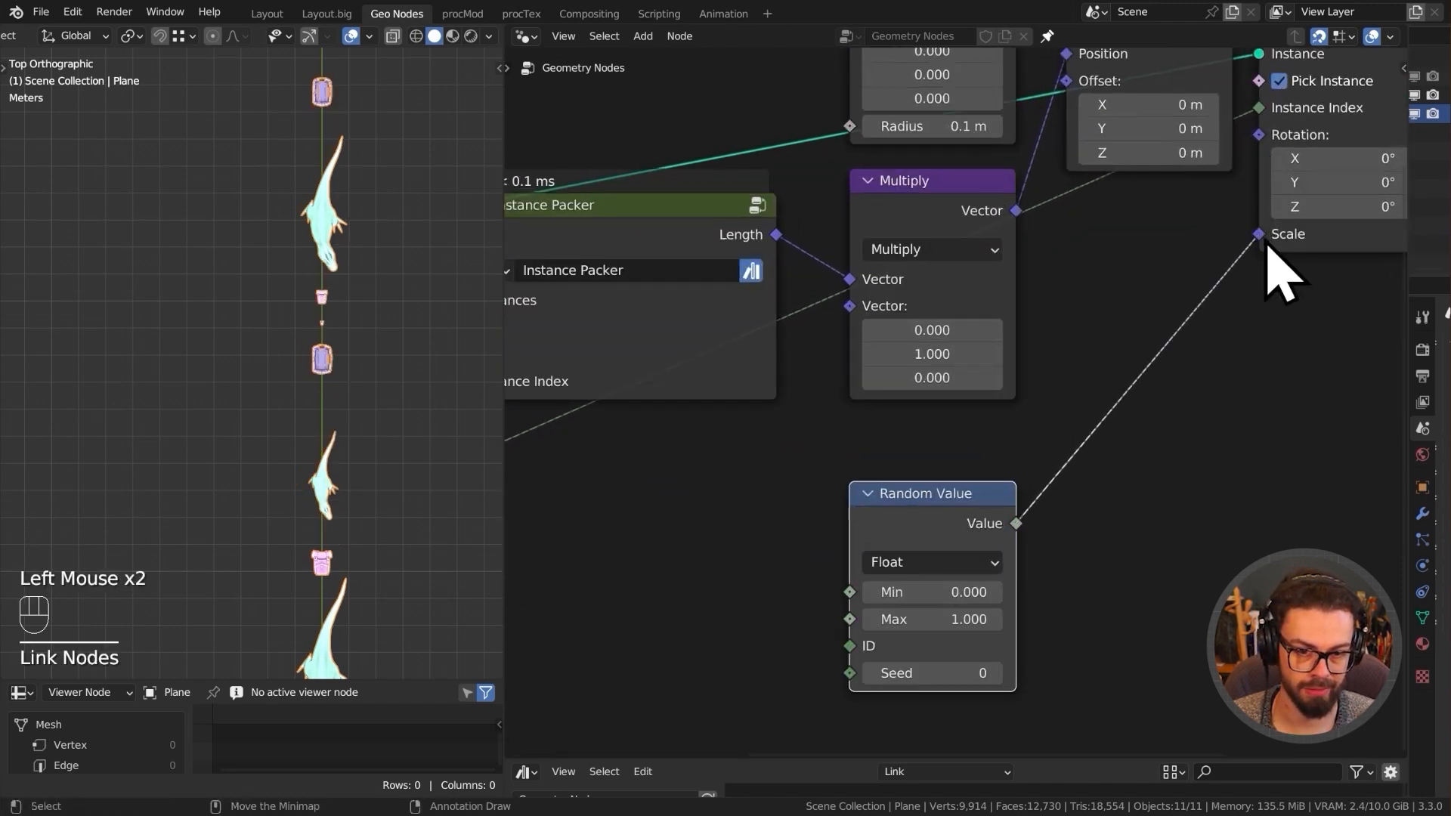
{"action": "middle_click_drag", "start_coordinate": [396, 393], "coordinate": [529, 386], "text": "shift"}
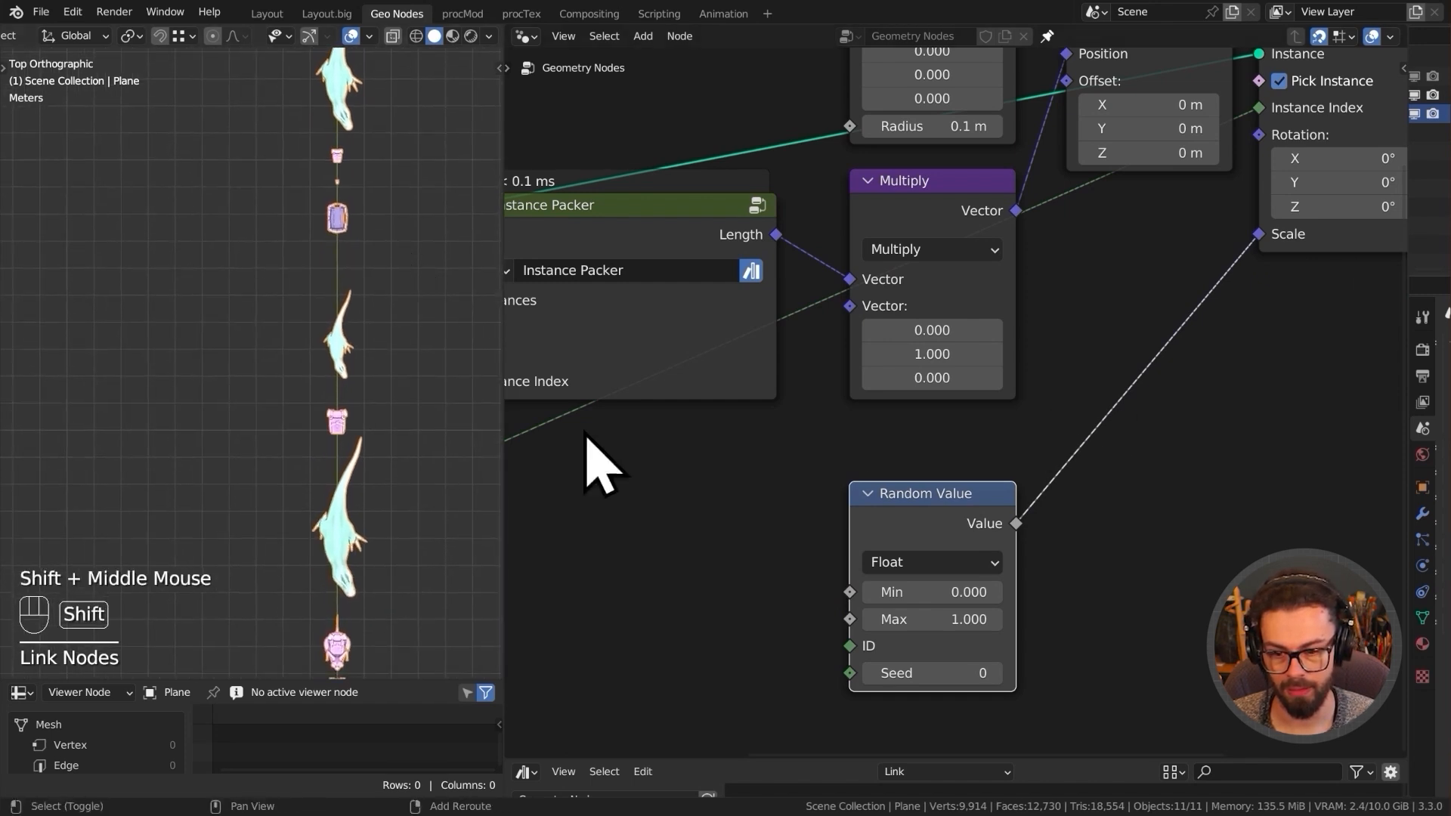
{"action": "scroll", "coordinate": [444, 372], "scroll_direction": "up", "scroll_amount": 2}
{"action": "middle_click_drag", "start_coordinate": [444, 373], "coordinate": [366, 383], "text": "shift"}
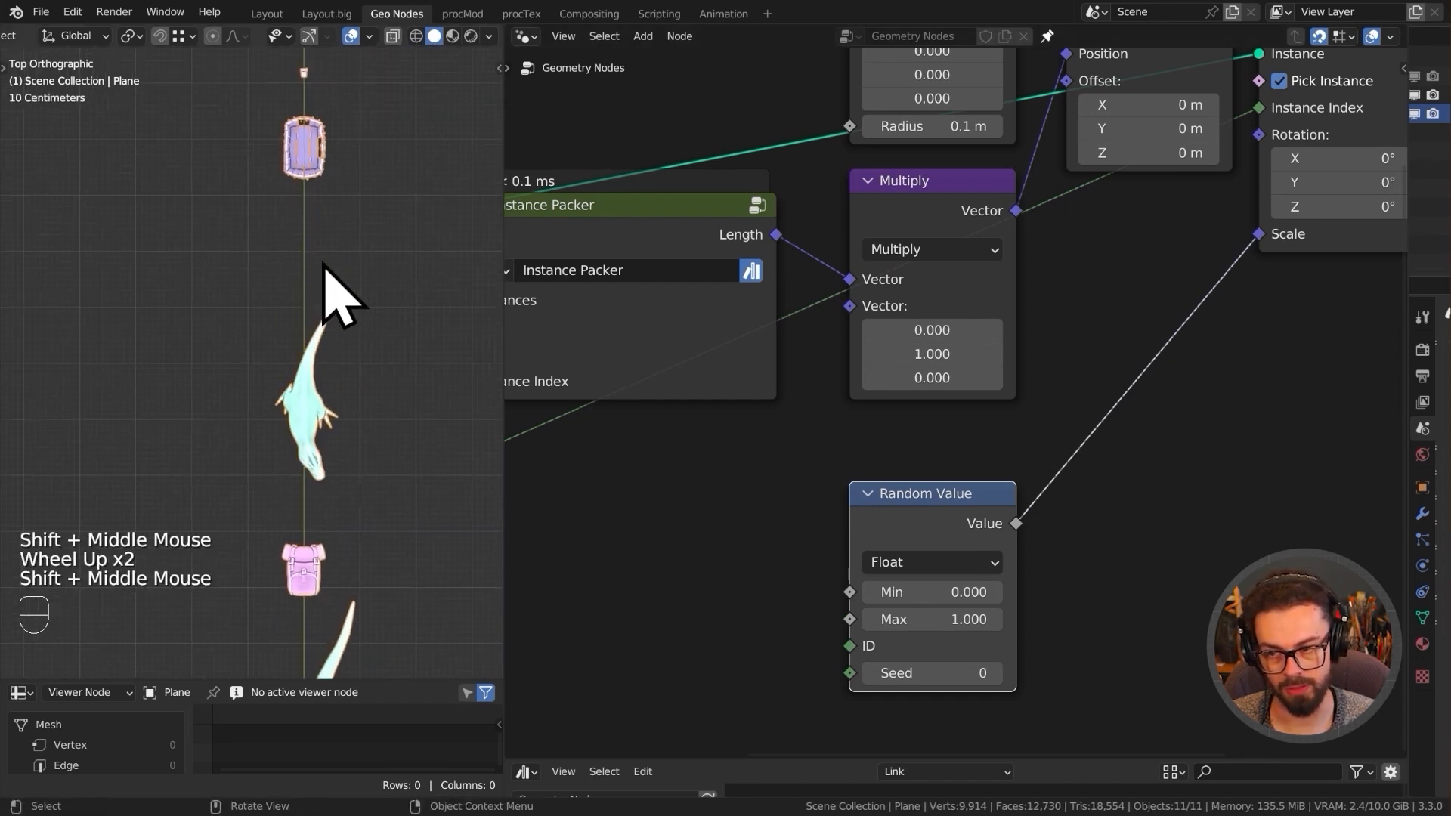
- Collapse the integer Random Value node and place the float Random Value node directly beneath it
{"action": "scroll", "coordinate": [702, 426], "scroll_direction": "down", "scroll_amount": 3}
{"action": "middle_click_drag", "start_coordinate": [819, 443], "coordinate": [955, 340]}
{"action": "left_click_drag", "start_coordinate": [955, 340], "coordinate": [1100, 508]}
{"action": "key", "text": "g"}
{"action": "left_click", "coordinate": [791, 552]}
{"action": "left_click", "coordinate": [601, 389]}
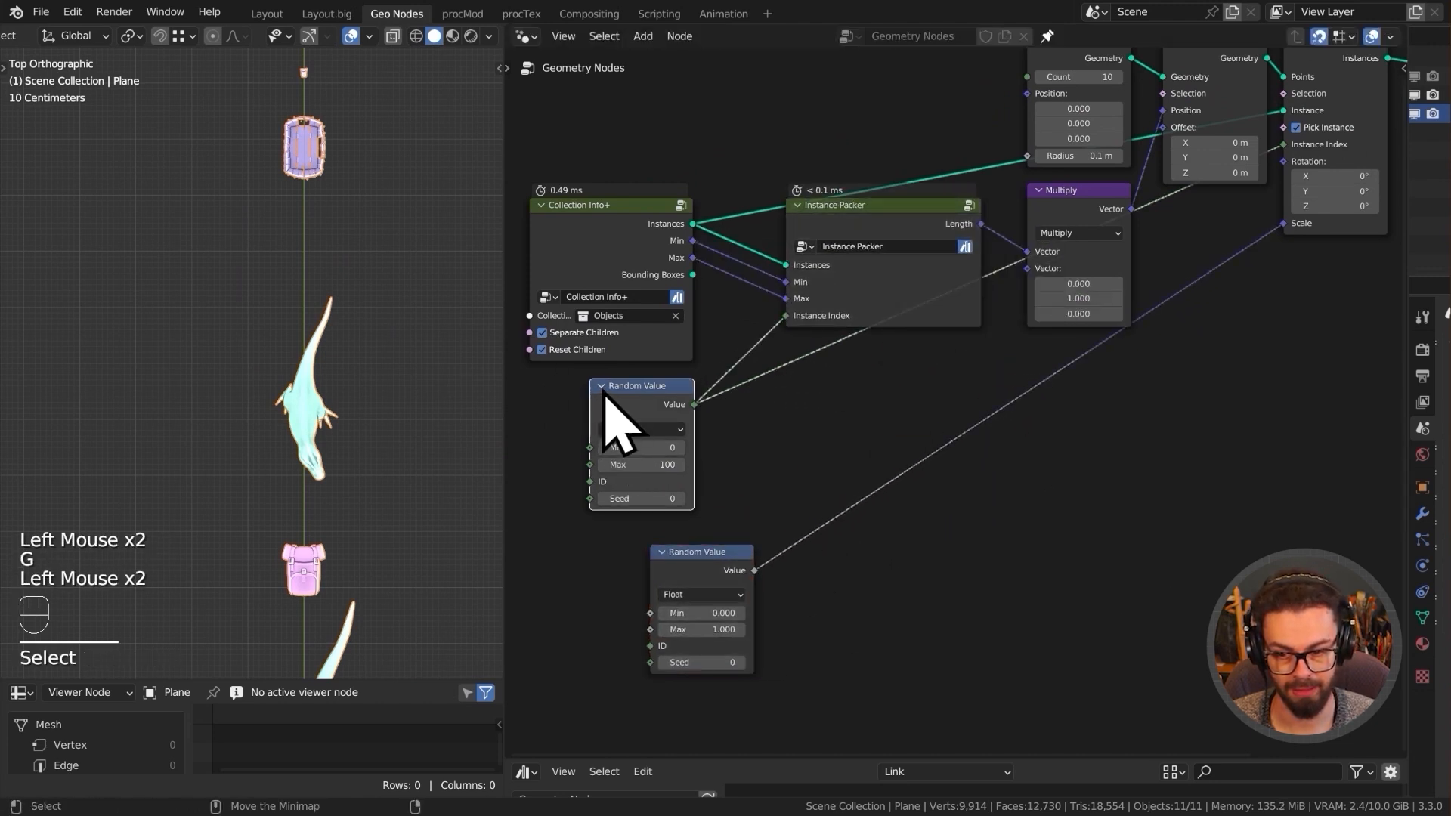
{"action": "left_click", "coordinate": [601, 387]}
{"action": "left_click_drag", "start_coordinate": [626, 505], "coordinate": [871, 617]}
{"action": "key", "text": "g"}
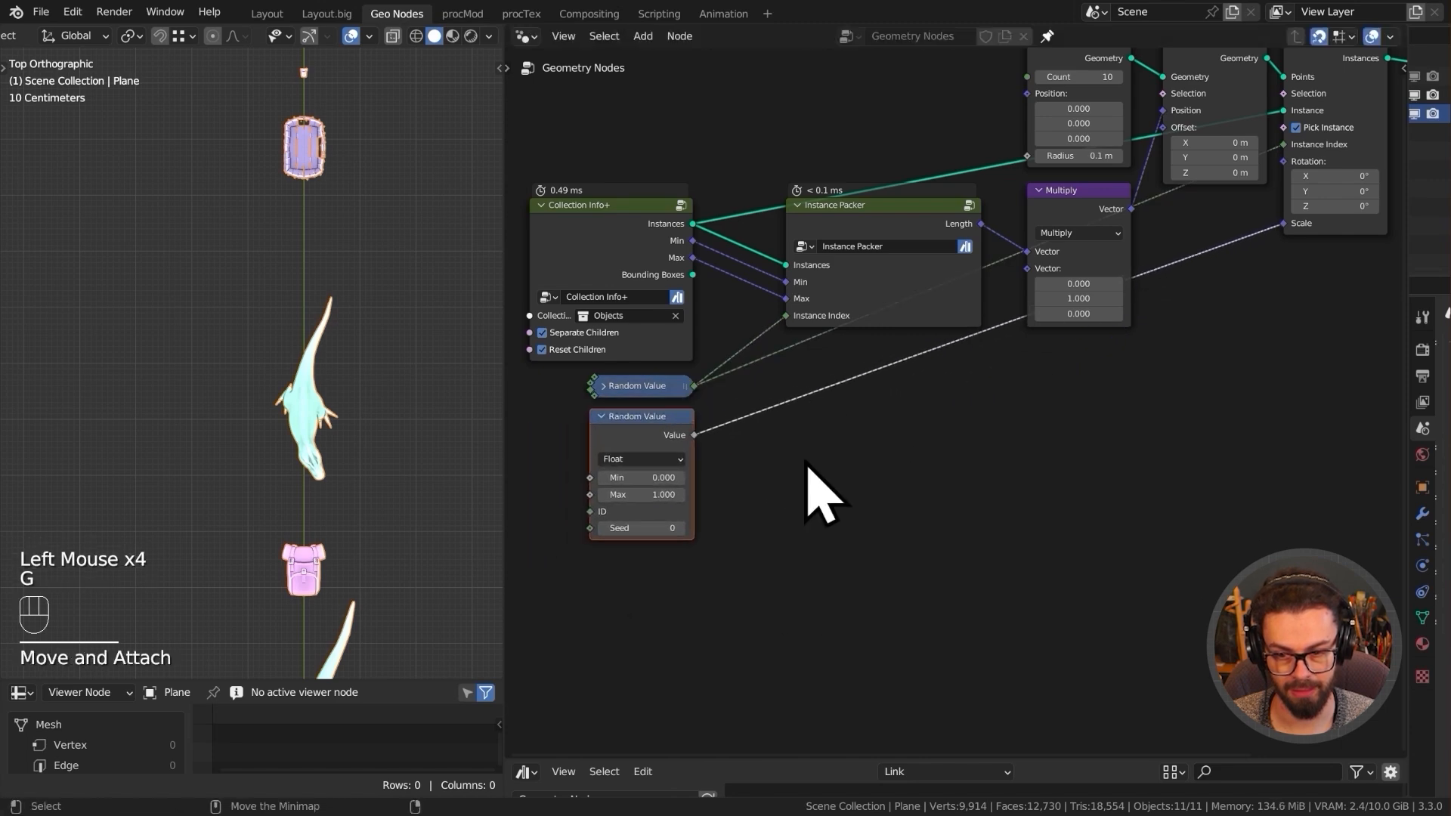
- Open the Instance Packer group and move its Group Input node farther away from the Index node
{"action": "scroll", "coordinate": [846, 340], "scroll_direction": "up", "scroll_amount": 3}
{"action": "middle_click_drag", "start_coordinate": [848, 266], "coordinate": [1029, 250]}
{"action": "left_click", "coordinate": [1030, 250]}
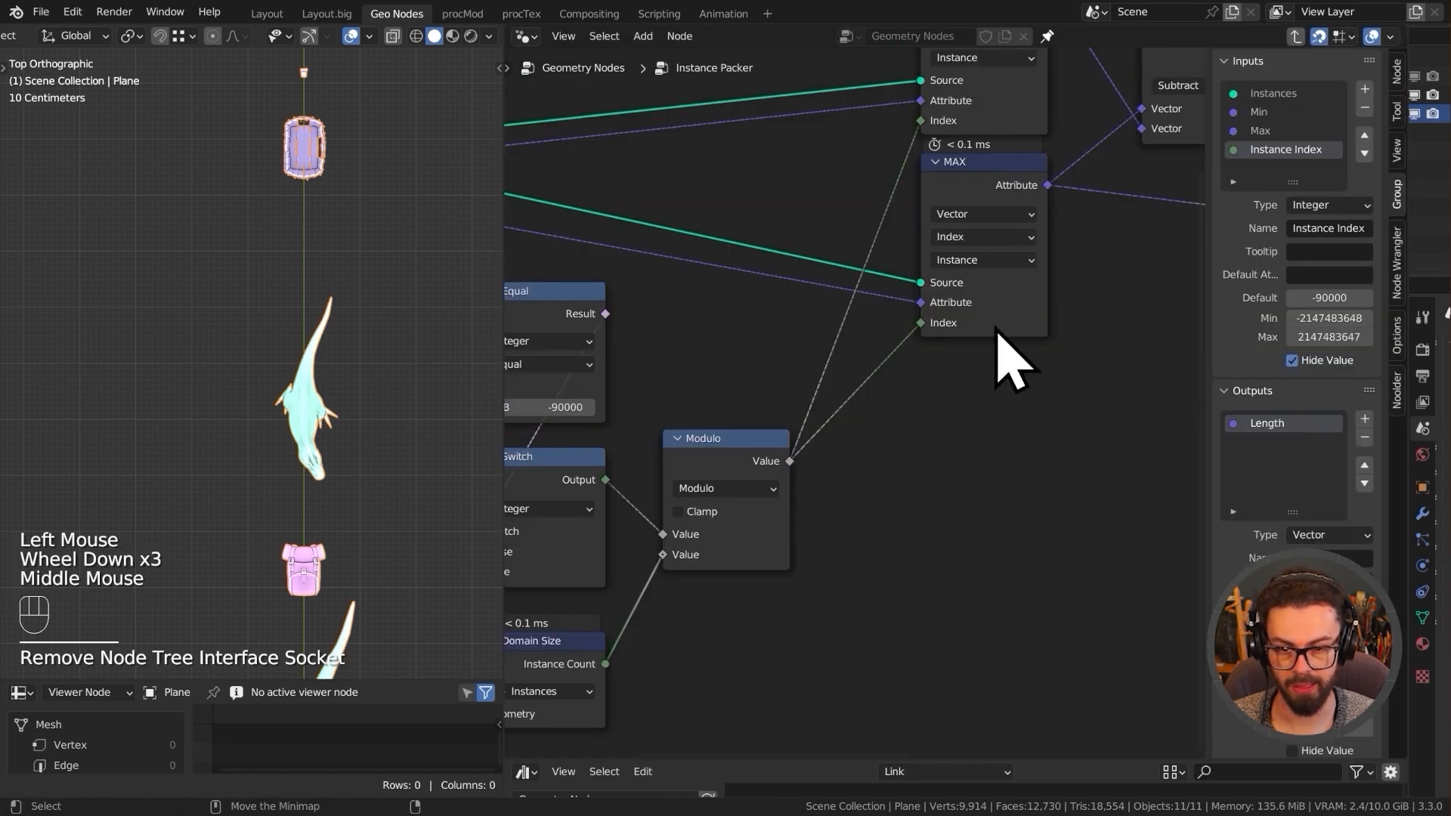
{"action": "middle_click_drag", "start_coordinate": [573, 347], "coordinate": [875, 469]}
{"action": "left_click_drag", "start_coordinate": [774, 400], "coordinate": [888, 263]}
{"action": "middle_click_drag", "start_coordinate": [888, 263], "coordinate": [1026, 231]}
{"action": "key", "text": "g"}
{"action": "left_click", "coordinate": [601, 325]}
- Create a Scale group input from the Scale socket of a temporary Instance on Points node, and delete that node
{"action": "scroll", "coordinate": [701, 438], "scroll_direction": "down", "scroll_amount": 2}
{"action": "middle_click_drag", "start_coordinate": [700, 437], "coordinate": [799, 289]}
{"action": "scroll", "coordinate": [800, 289], "scroll_direction": "up", "scroll_amount": 2}
{"action": "key", "text": "shift+a"}
{"action": "mouse_move", "coordinate": [722, 226]}
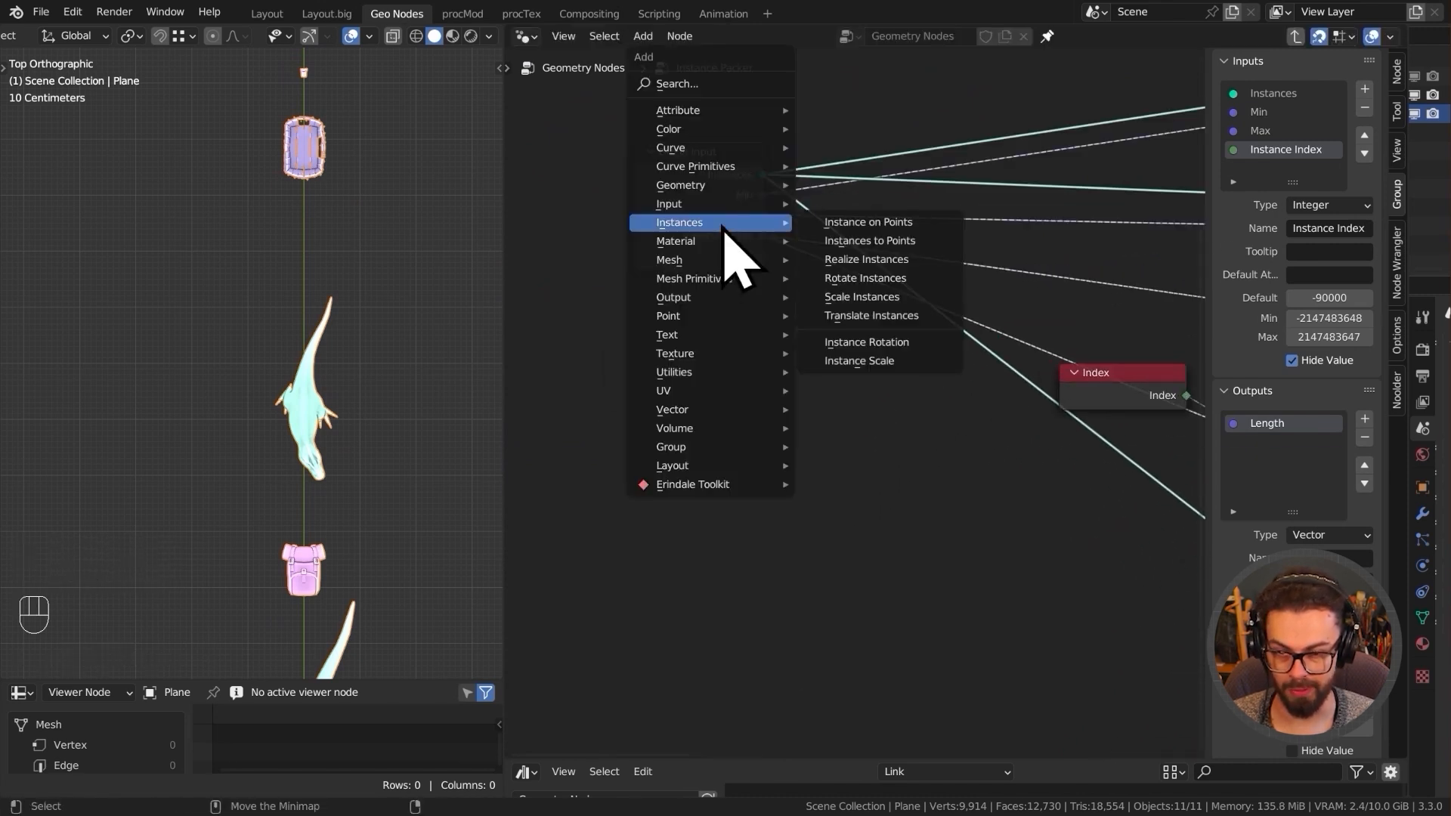
{"action": "left_click", "coordinate": [899, 225]}
{"action": "left_click", "coordinate": [775, 257]}
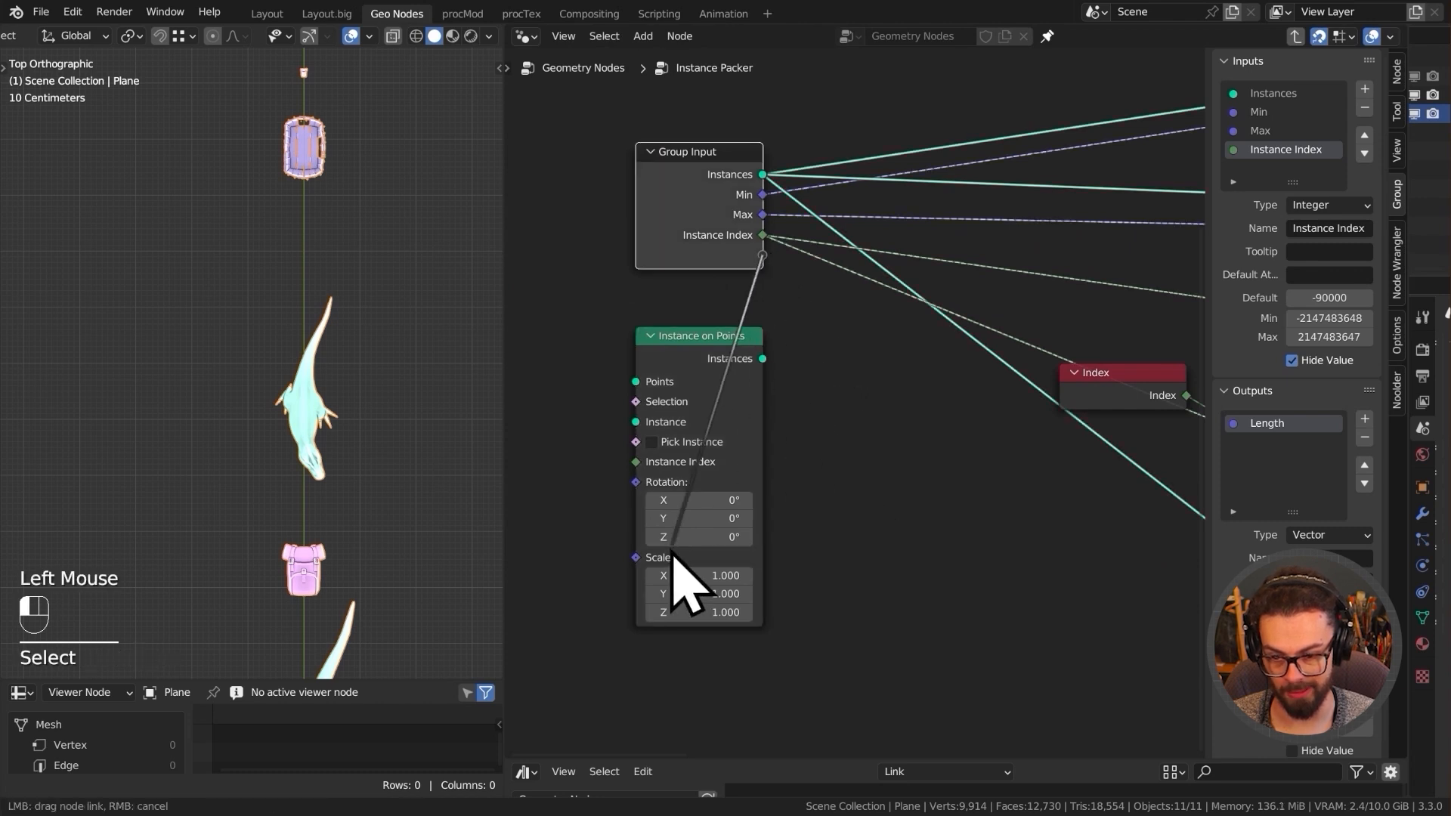
{"action": "left_click_drag", "start_coordinate": [636, 557], "coordinate": [762, 255]}
{"action": "key", "text": "x"}
{"action": "left_click", "coordinate": [1262, 168]}
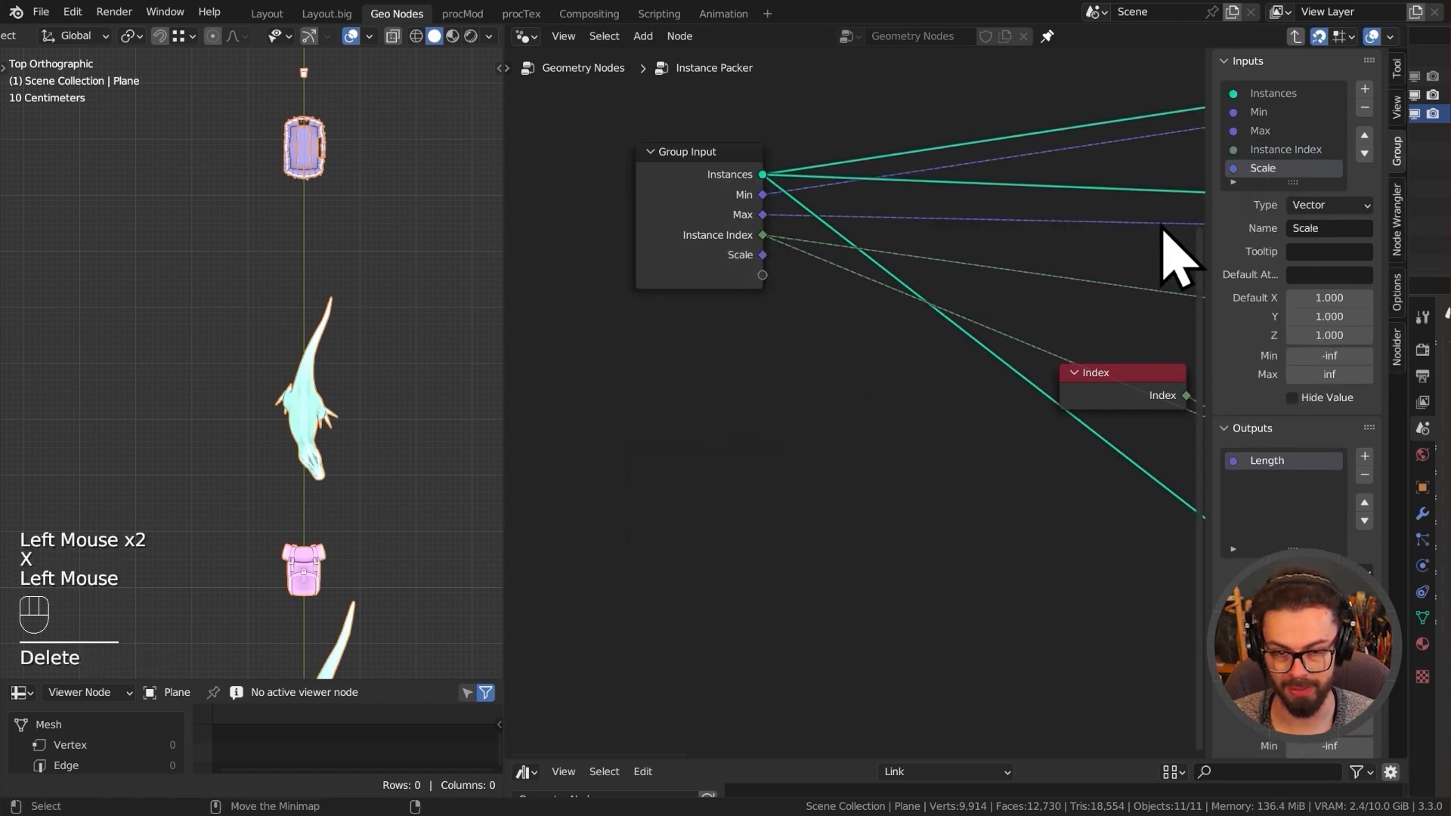
- Link the float Random Value node's output to the Instance Packer node's Scale input and reopen the group for editing
{"action": "key", "text": "Tab"}
{"action": "middle_click_drag", "start_coordinate": [949, 469], "coordinate": [885, 465]}
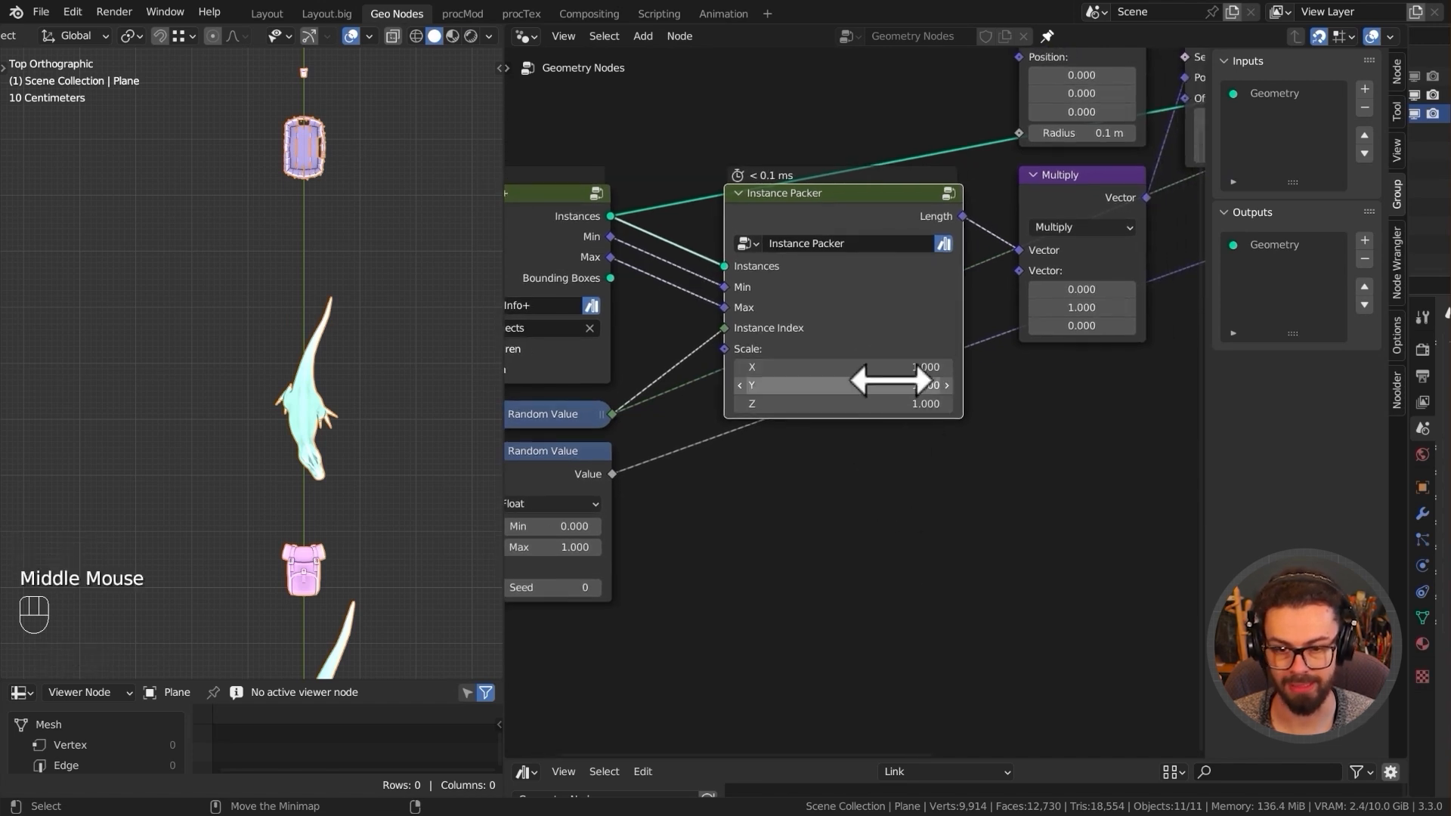
{"action": "scroll", "coordinate": [778, 469], "scroll_direction": "down", "scroll_amount": 1}
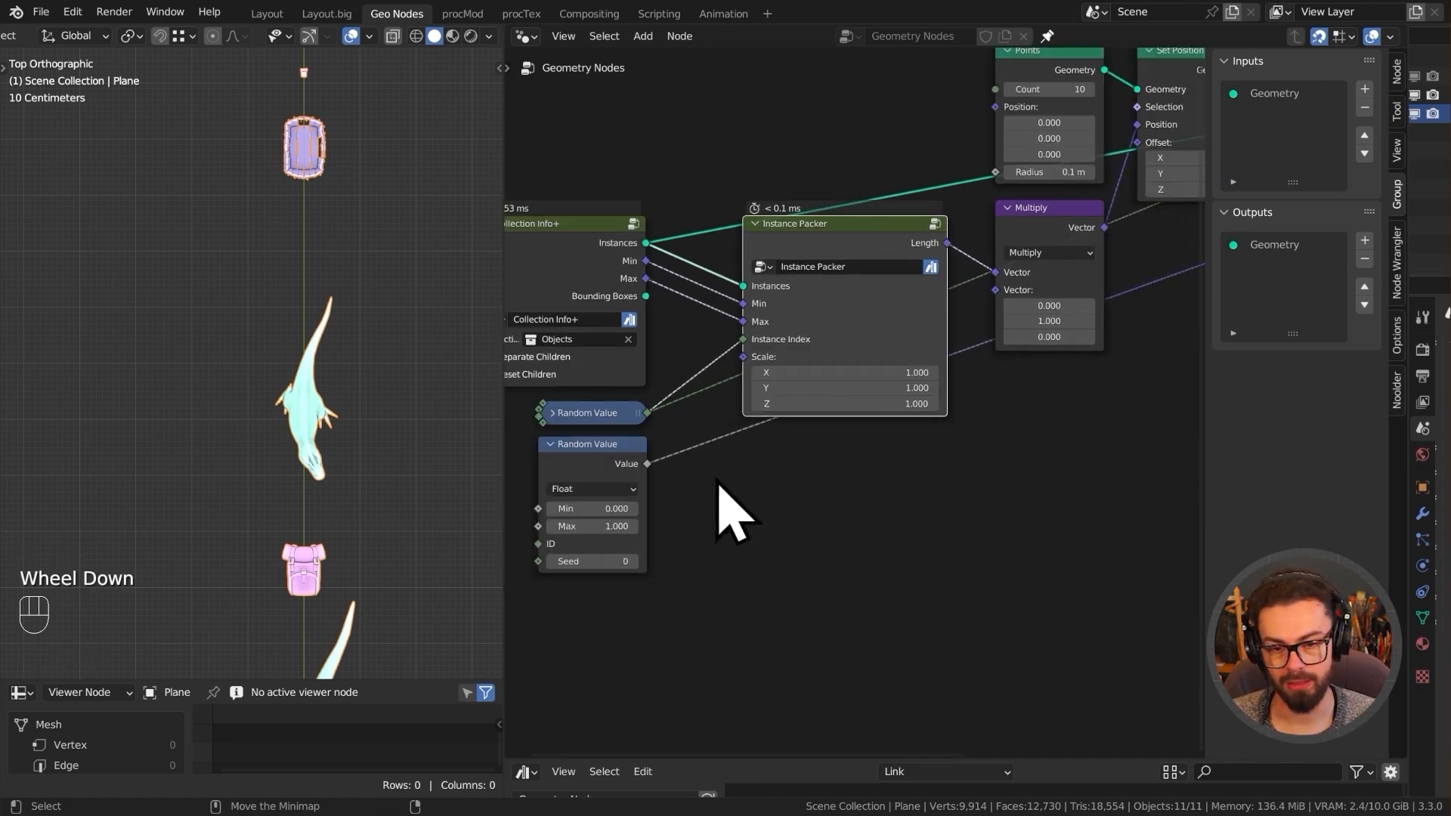
{"action": "left_click_drag", "start_coordinate": [636, 458], "coordinate": [731, 352]}
{"action": "left_click", "coordinate": [846, 231]}
{"action": "key", "text": "Tab"}
{"action": "middle_click_drag", "start_coordinate": [971, 359], "coordinate": [748, 408]}
{"action": "key", "text": "n"}
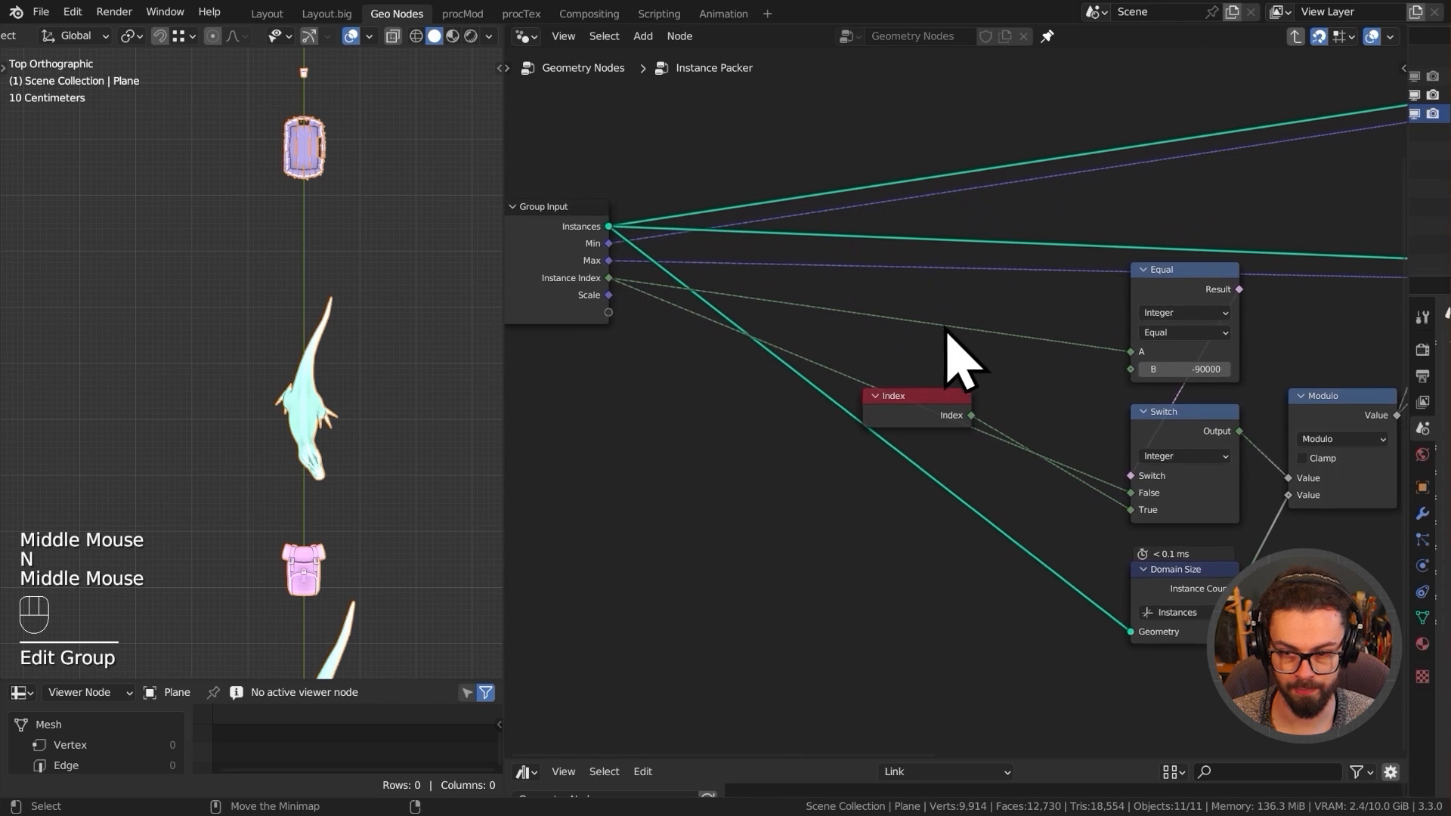
- Move the Group Input node closer to the Equal node and place the Index node beside the Switch node
{"action": "scroll", "coordinate": [958, 329], "scroll_direction": "down", "scroll_amount": 3}
{"action": "left_click", "coordinate": [663, 291]}
{"action": "middle_click_drag", "start_coordinate": [663, 291], "coordinate": [721, 272]}
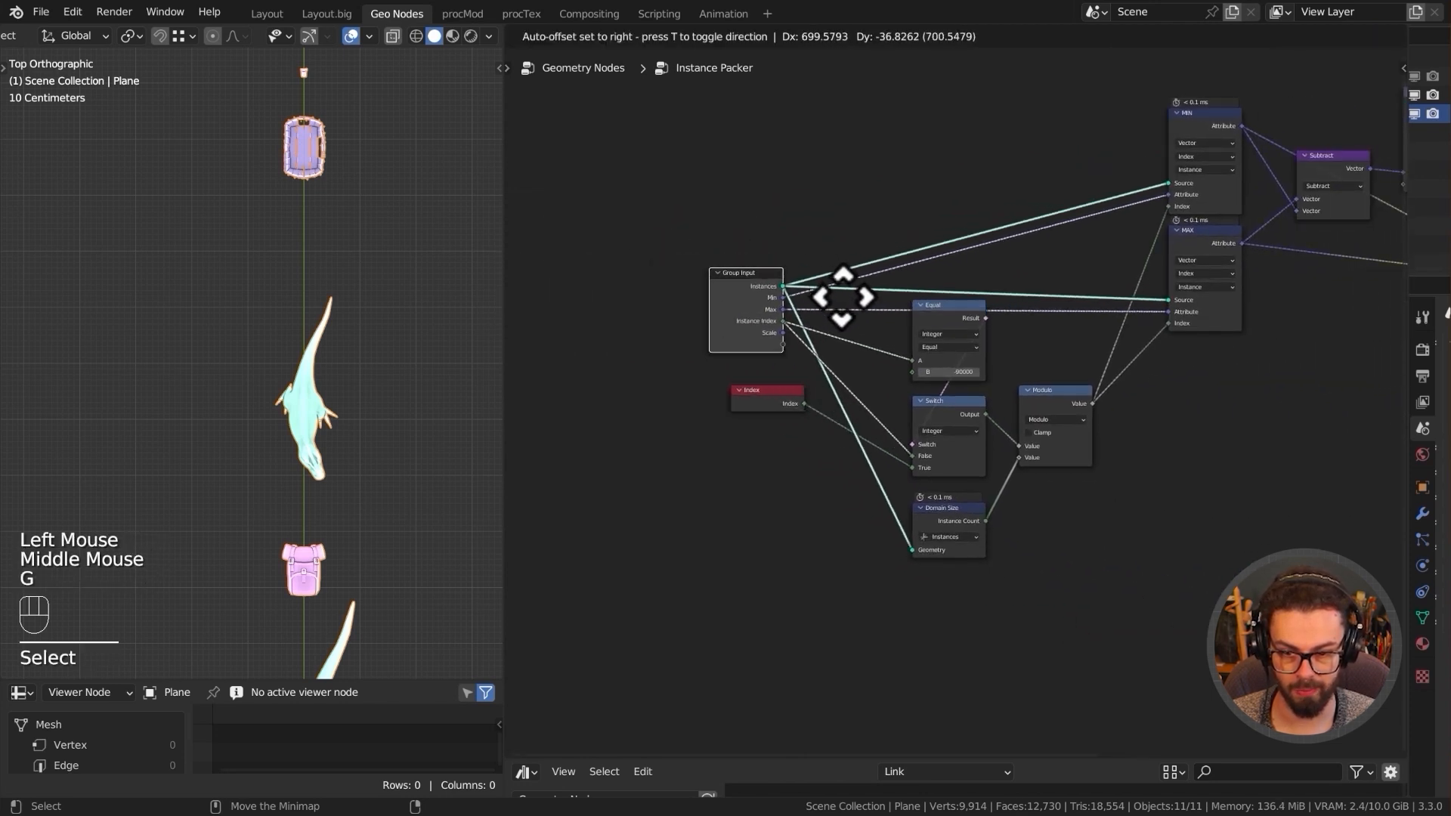
{"action": "middle_click_drag", "start_coordinate": [859, 314], "coordinate": [793, 329]}
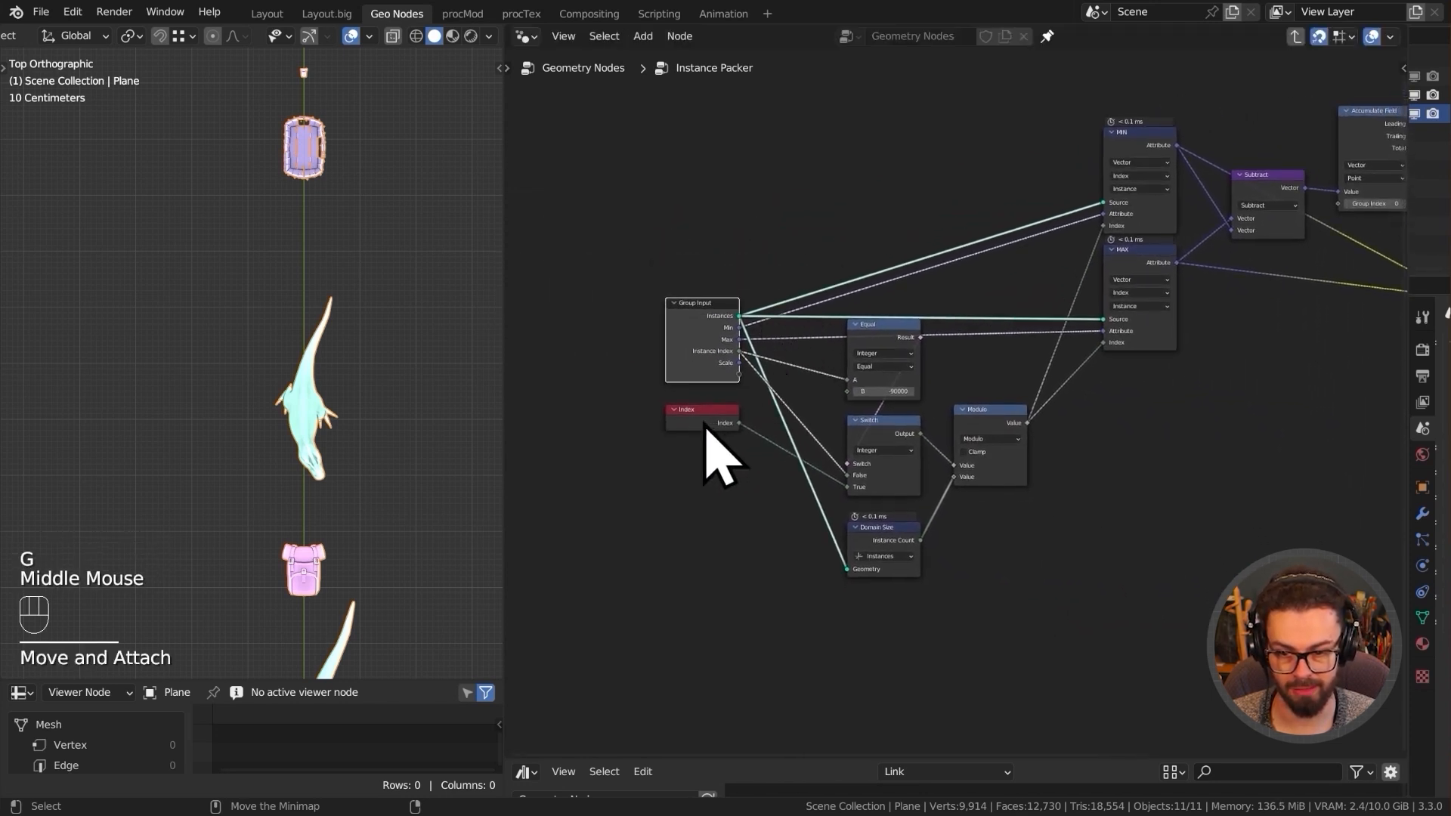
{"action": "scroll", "coordinate": [704, 424], "scroll_direction": "up", "scroll_amount": 2}
{"action": "left_click", "coordinate": [668, 425]}
{"action": "key", "text": "g"}
{"action": "left_click", "coordinate": [777, 501]}
- Move the Index, Equal, Switch, Domain Size and Modulo nodes lower and wrap them in a frame labelled INDEX CONTROL
{"action": "left_click_drag", "start_coordinate": [764, 272], "coordinate": [906, 568]}
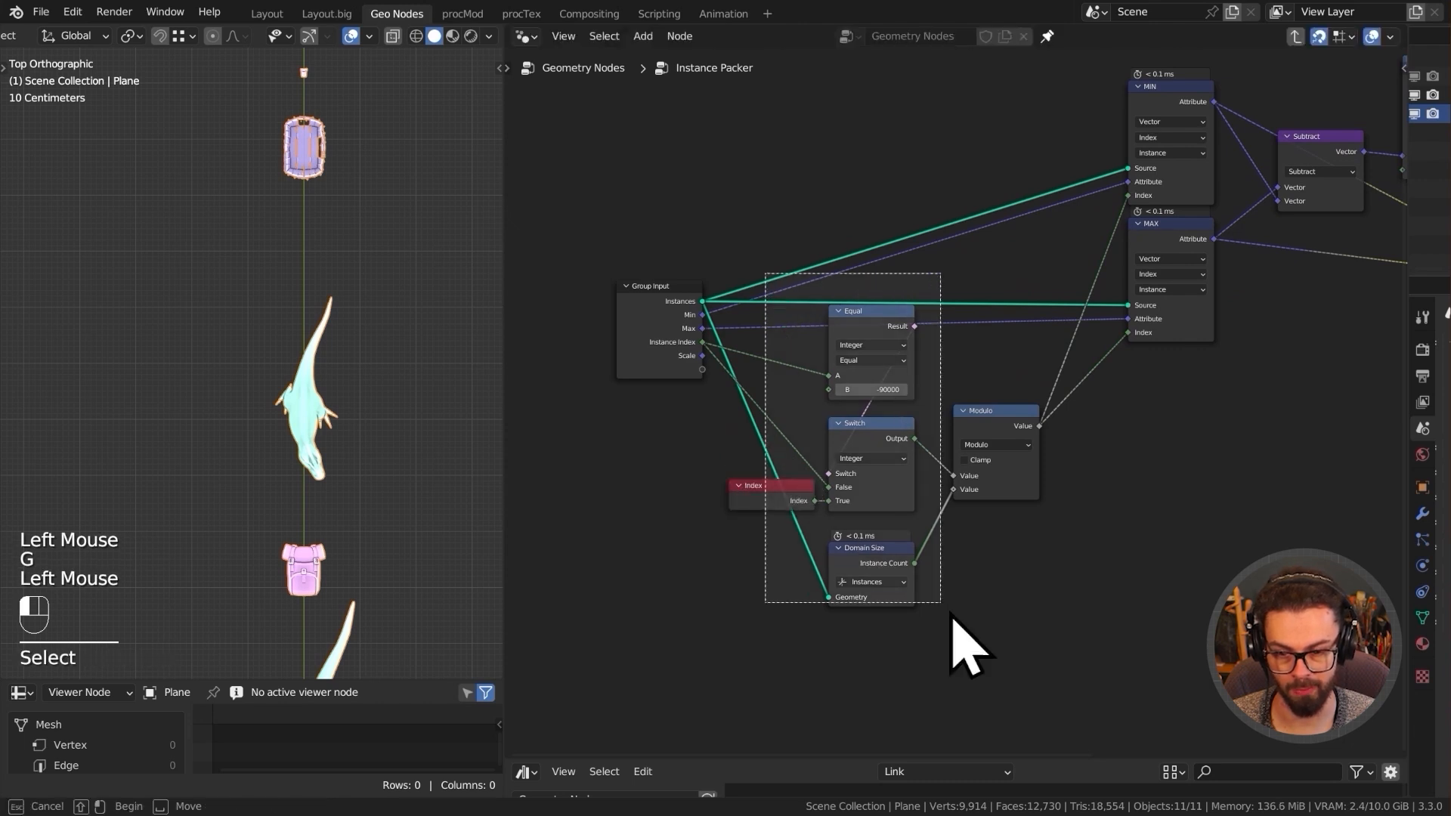
{"action": "key", "text": "g"}
{"action": "left_click", "coordinate": [1085, 576]}
{"action": "key", "text": "ctrl+j"}
{"action": "left_click", "coordinate": [1063, 622]}
{"action": "key", "text": "F2"}
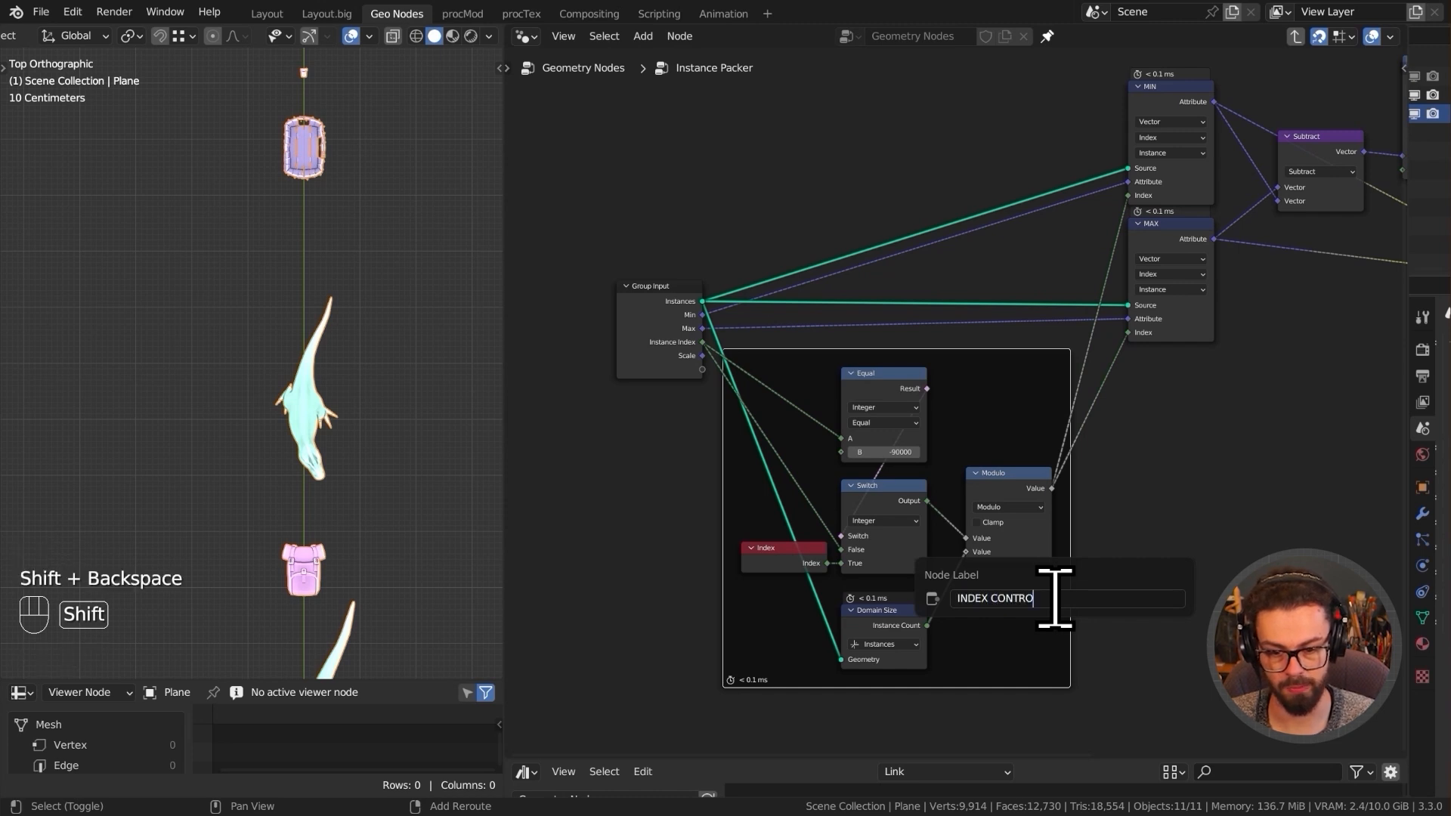
{"action": "key", "text": "Return"}
{"action": "left_click", "coordinate": [1124, 479]}
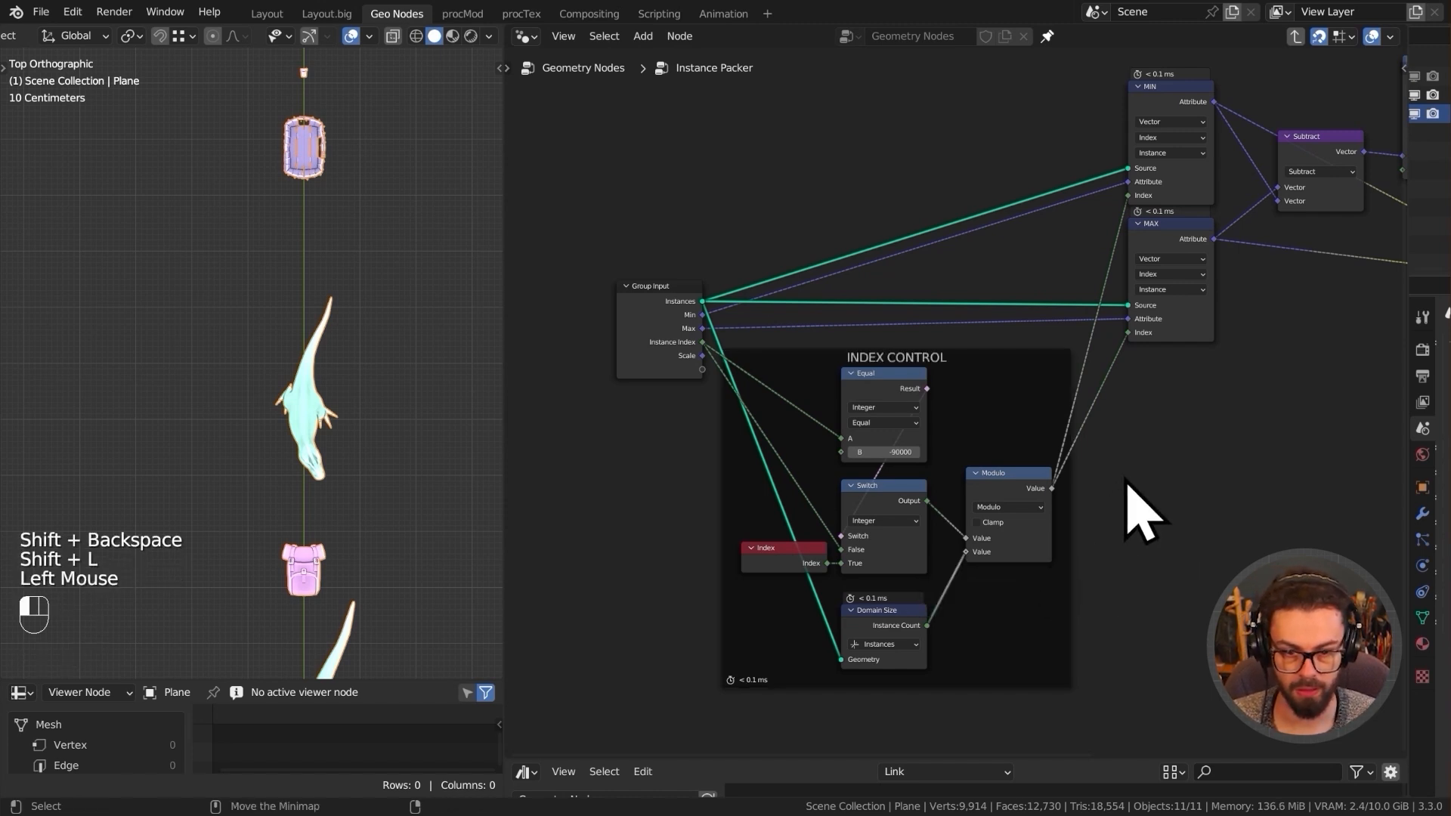
- Duplicate the Group Input node and place the copy above the Subtract node that follows MIN and MAX
{"action": "mouse_move", "coordinate": [669, 301]}
{"action": "left_mouse_down"}
{"action": "mouse_move", "coordinate": [683, 350]}
{"action": "mouse_move", "coordinate": [641, 301]}
{"action": "left_mouse_up"}
{"action": "middle_click_drag", "start_coordinate": [696, 317], "coordinate": [455, 414]}
{"action": "key", "text": "shift+d"}
{"action": "left_click", "coordinate": [1289, 185]}
{"action": "middle_click_drag", "start_coordinate": [710, 124], "coordinate": [860, 201]}
{"action": "key", "text": "g"}
{"action": "left_click", "coordinate": [907, 210]}
{"action": "key", "text": "g"}
{"action": "left_click", "coordinate": [1068, 188]}
- Move the Accumulate Field and the nodes after it farther away, and place the Subtract node beside MIN
{"action": "middle_click_drag", "start_coordinate": [1069, 188], "coordinate": [816, 152]}
{"action": "left_click_drag", "start_coordinate": [813, 147], "coordinate": [1271, 551]}
{"action": "key", "text": "g"}
{"action": "middle_click_drag", "start_coordinate": [1052, 252], "coordinate": [1001, 370]}
{"action": "scroll", "coordinate": [895, 285], "scroll_direction": "up", "scroll_amount": 3}
{"action": "left_click_drag", "start_coordinate": [876, 363], "coordinate": [1020, 479]}
{"action": "key", "text": "g"}
{"action": "left_click", "coordinate": [974, 383]}
{"action": "mouse_move", "coordinate": [782, 327]}
{"action": "left_mouse_down"}
{"action": "mouse_move", "coordinate": [813, 314]}
{"action": "mouse_move", "coordinate": [781, 357]}
{"action": "mouse_move", "coordinate": [804, 322]}
{"action": "left_mouse_up"}
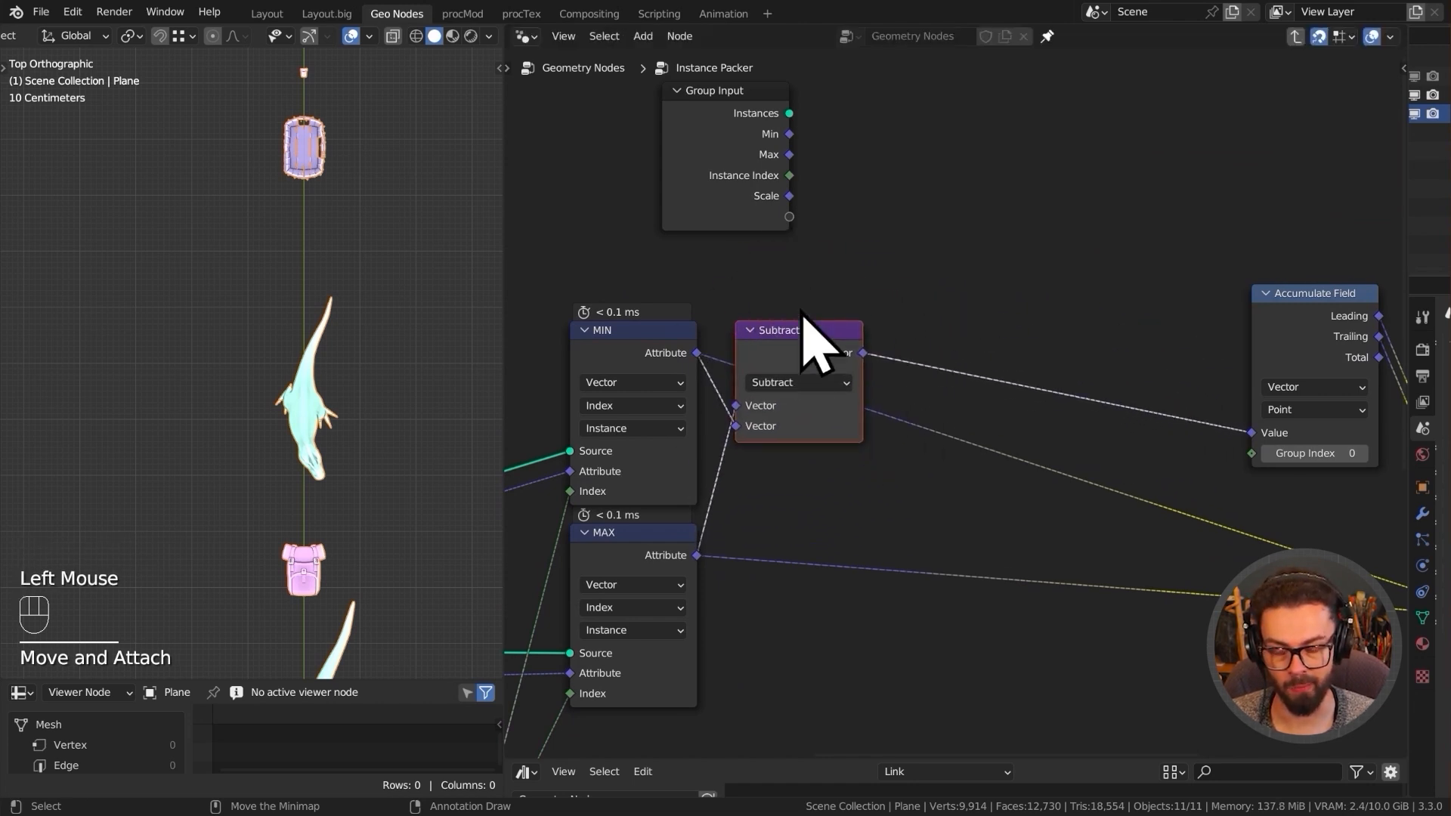
- Insert a duplicate of the Subtract node before Accumulate Field, set to Multiply, and link the Group Input's Scale to its second Vector
{"action": "left_click", "coordinate": [803, 319]}
{"action": "left_click", "coordinate": [803, 326]}
{"action": "key", "text": "shift+d"}
{"action": "left_click", "coordinate": [1016, 345]}
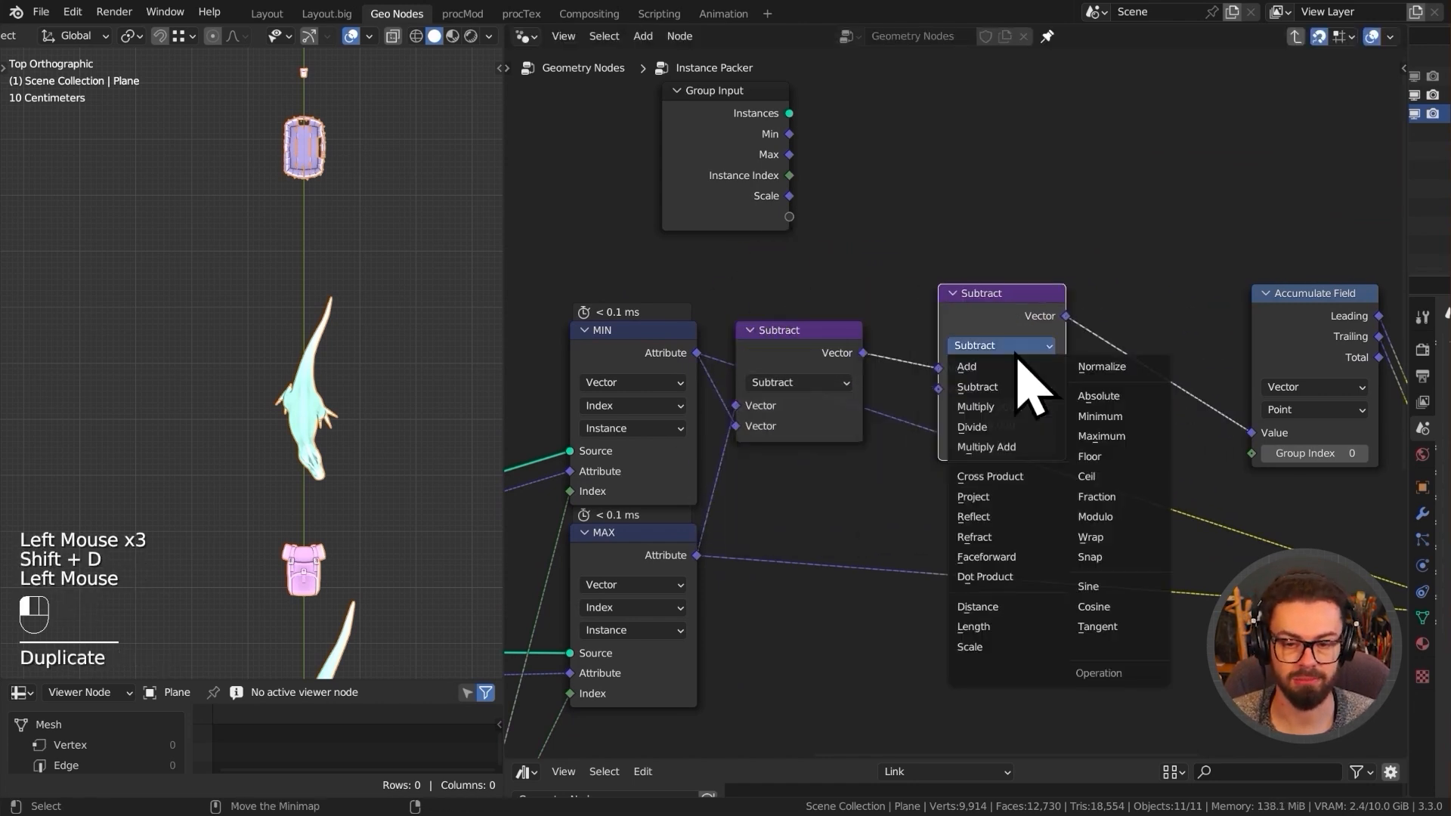
{"action": "left_click", "coordinate": [1002, 411]}
{"action": "left_click_drag", "start_coordinate": [789, 196], "coordinate": [940, 394]}
{"action": "middle_click_drag", "start_coordinate": [342, 427], "coordinate": [356, 233], "text": "shift"}
{"action": "scroll", "coordinate": [306, 375], "scroll_direction": "up", "scroll_amount": 2}
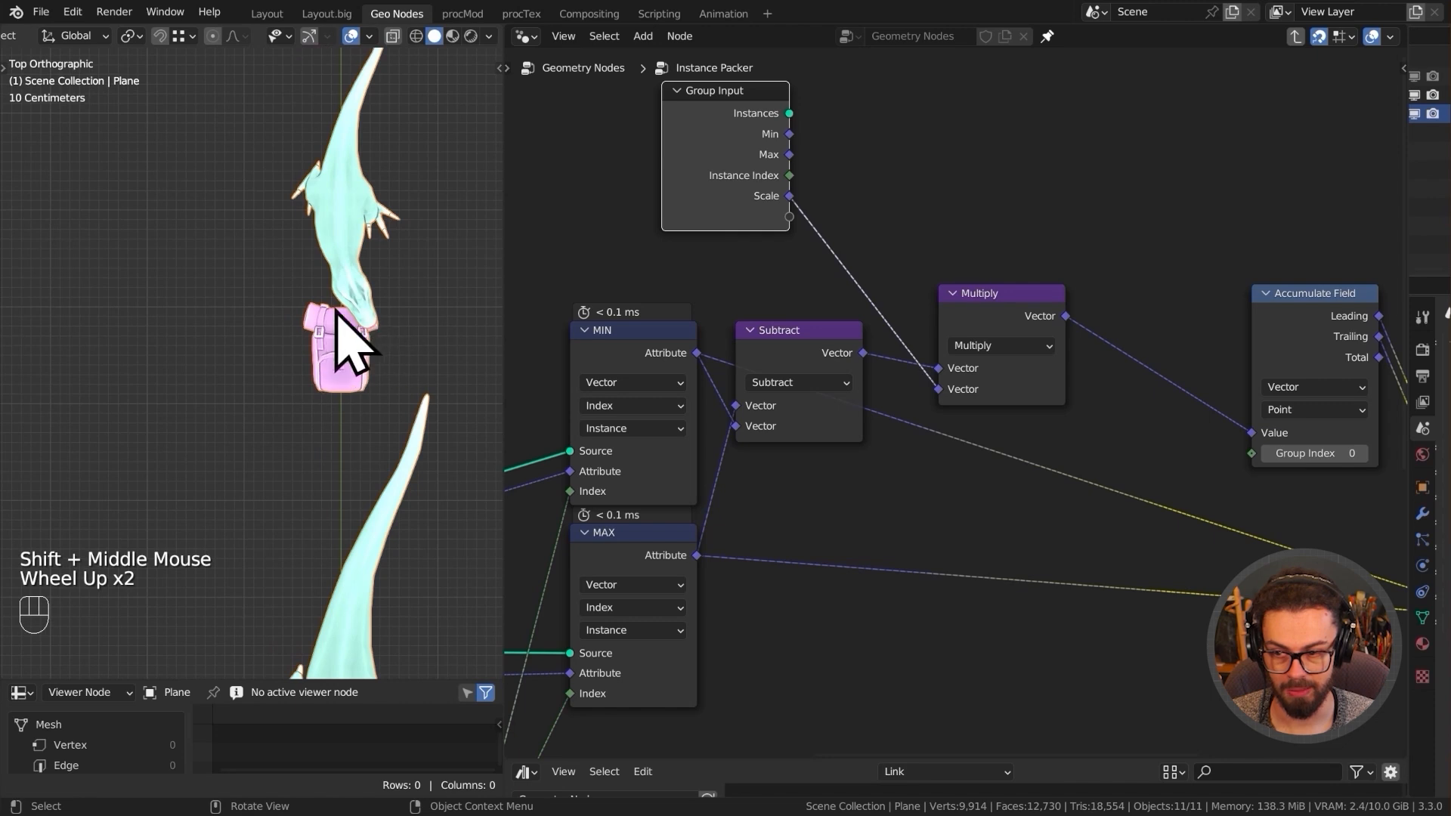
- Line up Subtract and Multiply beside MIN, tuck the copied Group Input under Subtract, and hide its unused sockets
{"action": "left_click_drag", "start_coordinate": [985, 319], "coordinate": [920, 358]}
{"action": "left_click_drag", "start_coordinate": [813, 346], "coordinate": [830, 349]}
{"action": "left_click_drag", "start_coordinate": [710, 166], "coordinate": [796, 532]}
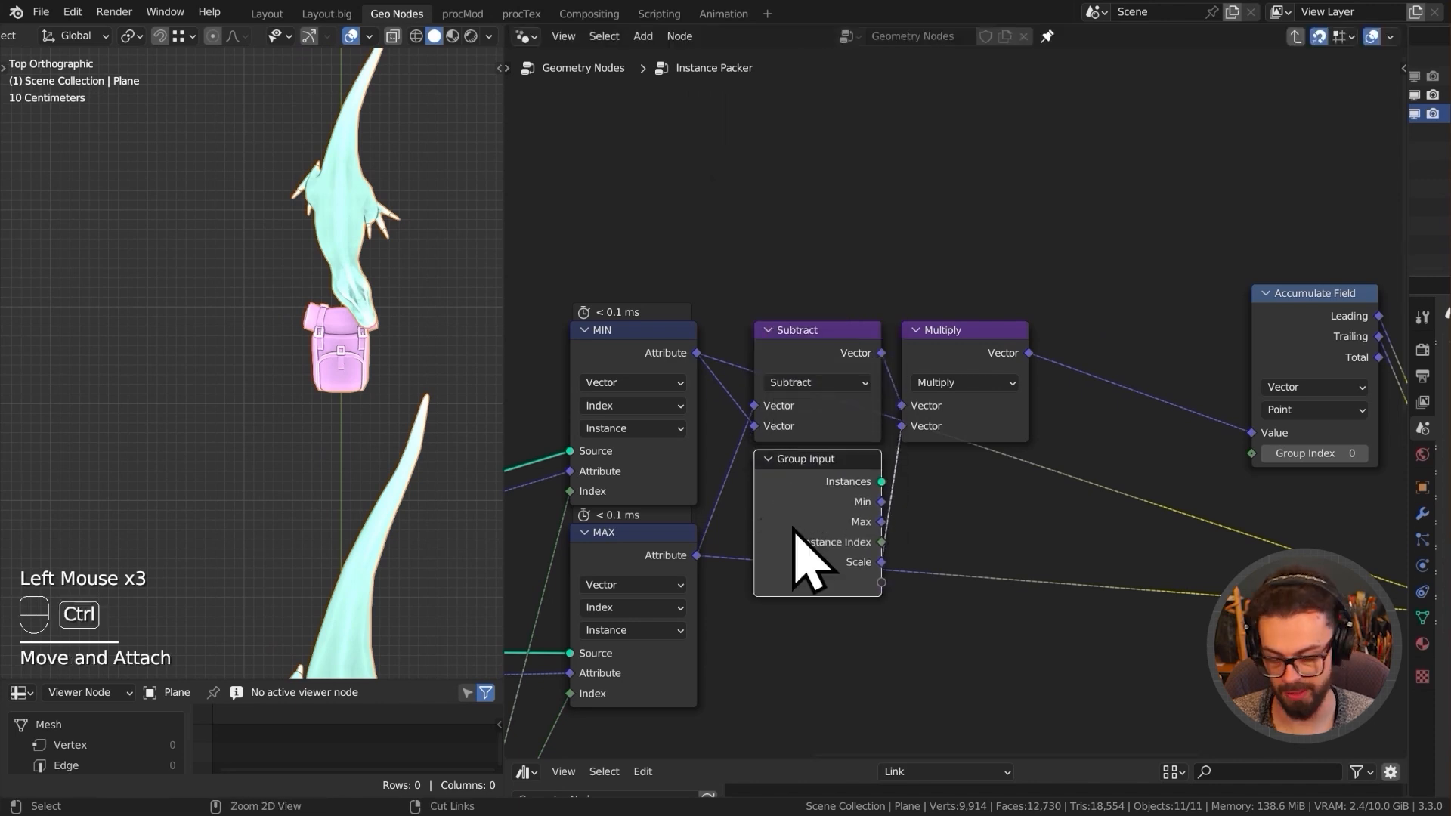
{"action": "key", "text": "ctrl+h"}
{"action": "scroll", "coordinate": [837, 457], "scroll_direction": "down", "scroll_amount": 2}
{"action": "middle_click_drag", "start_coordinate": [837, 457], "coordinate": [835, 414]}
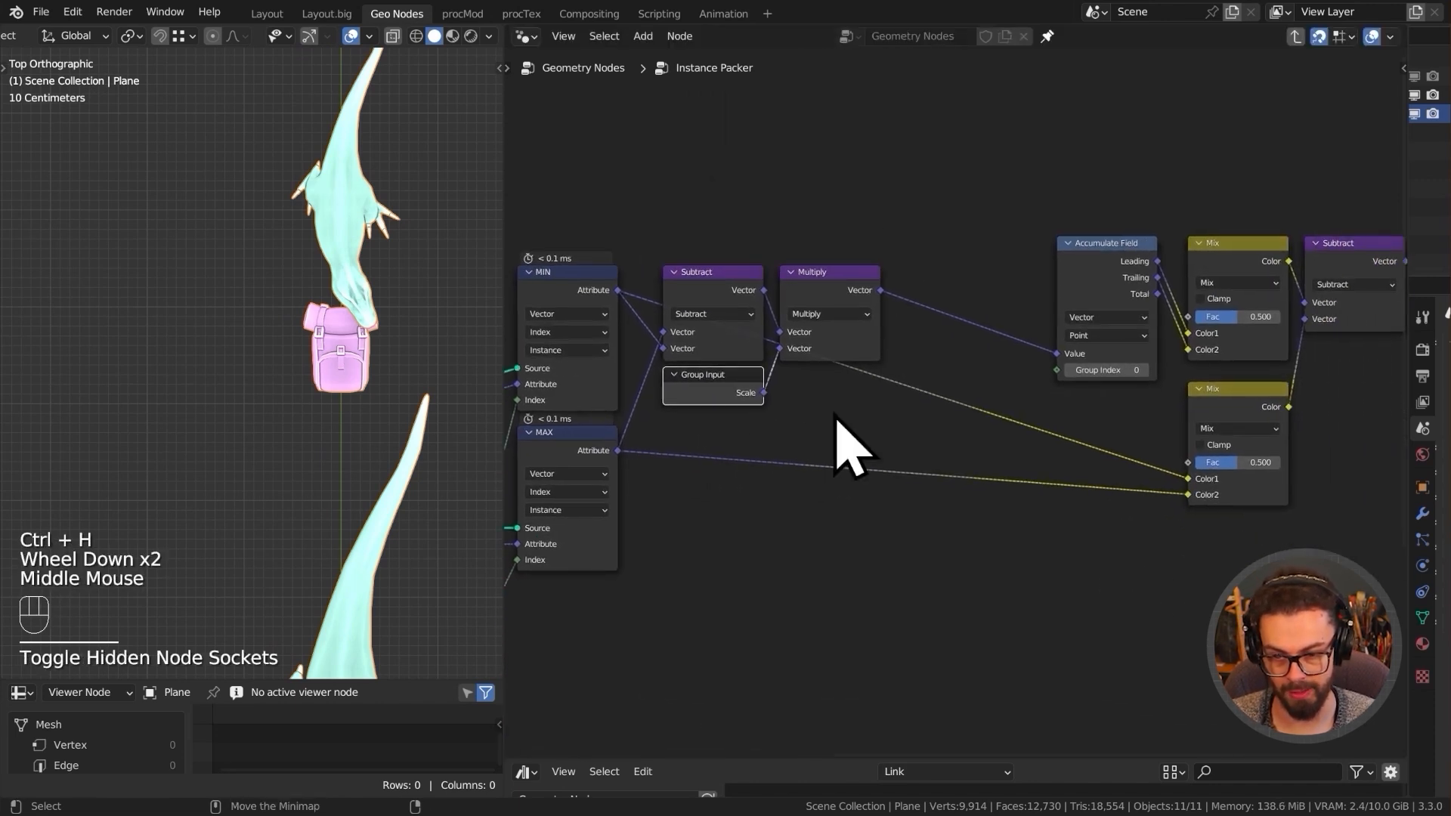
- Try a different Fac on the Mix node fed by MIN and MAX, and restore it to 0.5
{"action": "middle_click_drag", "start_coordinate": [347, 323], "coordinate": [336, 461], "text": "shift"}
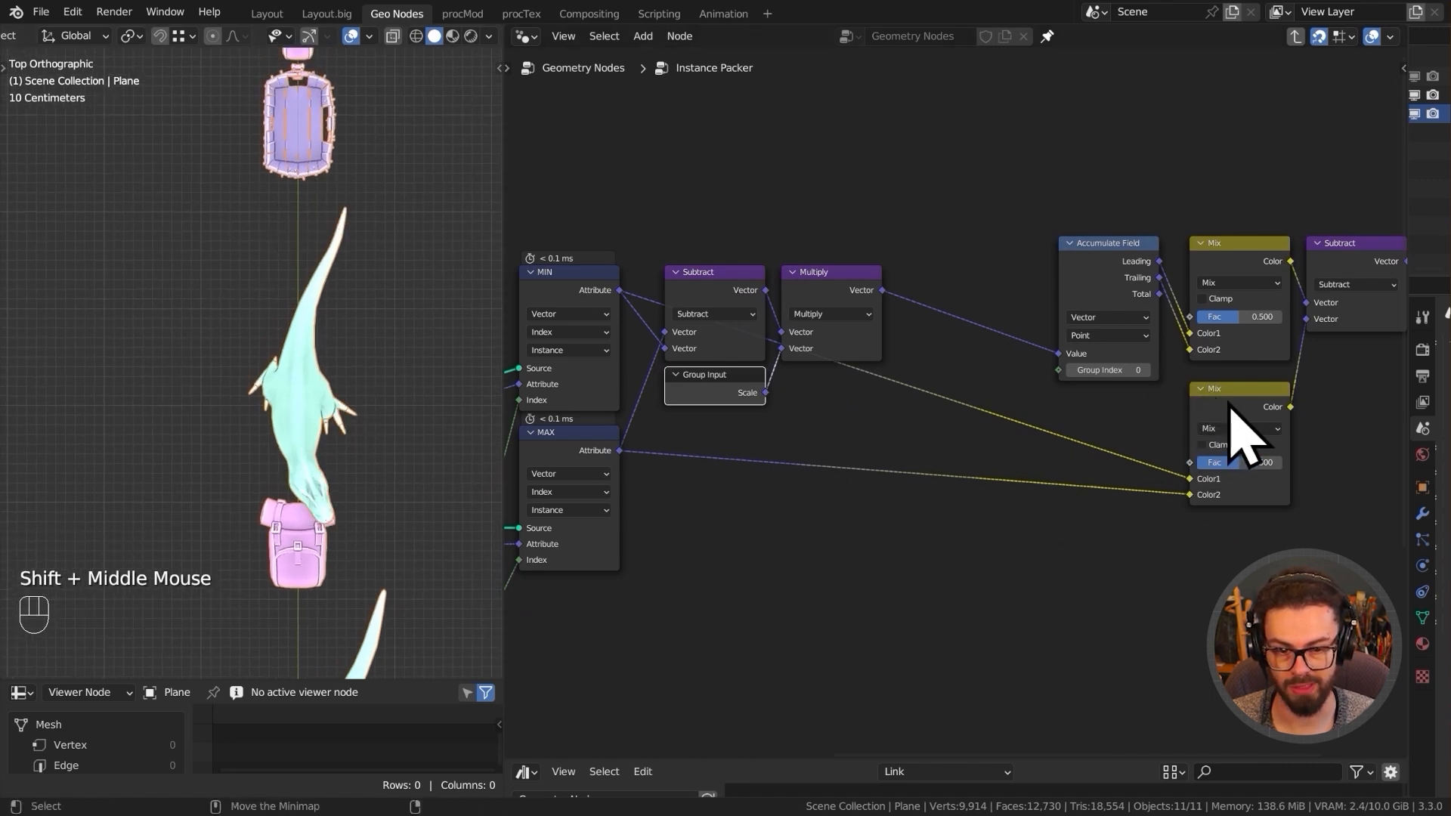
{"action": "left_click_drag", "start_coordinate": [1258, 462], "coordinate": [1243, 462]}
{"action": "double_click", "coordinate": [1243, 462]}
{"action": "type", "text": "0.5"}
{"action": "key", "text": "Return"}
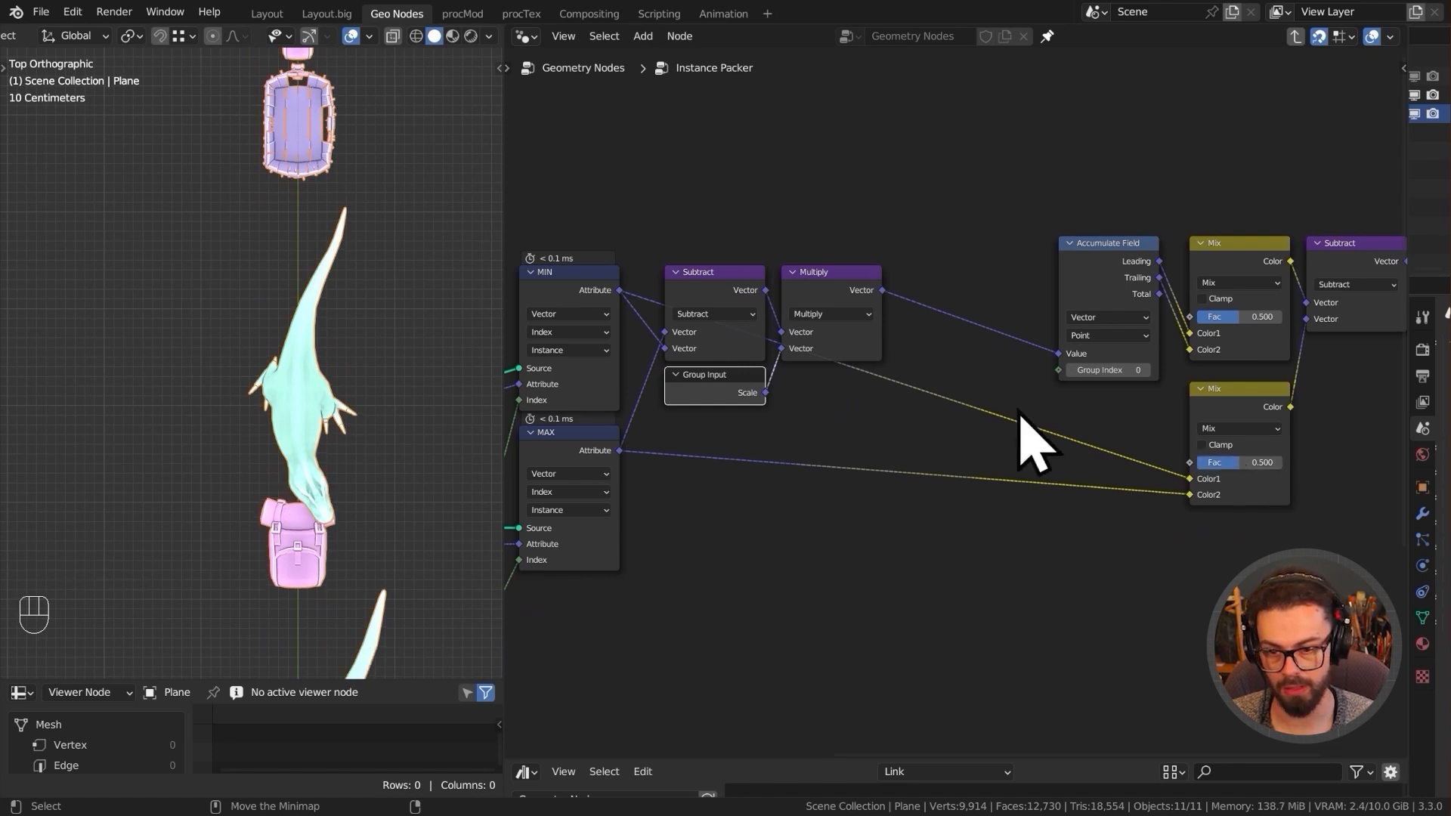
- Duplicate the Multiply node and insert the copy between the lower Mix node and the final Subtract node
{"action": "left_click", "coordinate": [836, 291]}
{"action": "left_click", "coordinate": [859, 315]}
{"action": "middle_click_drag", "start_coordinate": [859, 314], "coordinate": [720, 219]}
{"action": "left_click", "coordinate": [718, 218]}
{"action": "key", "text": "shift+d"}
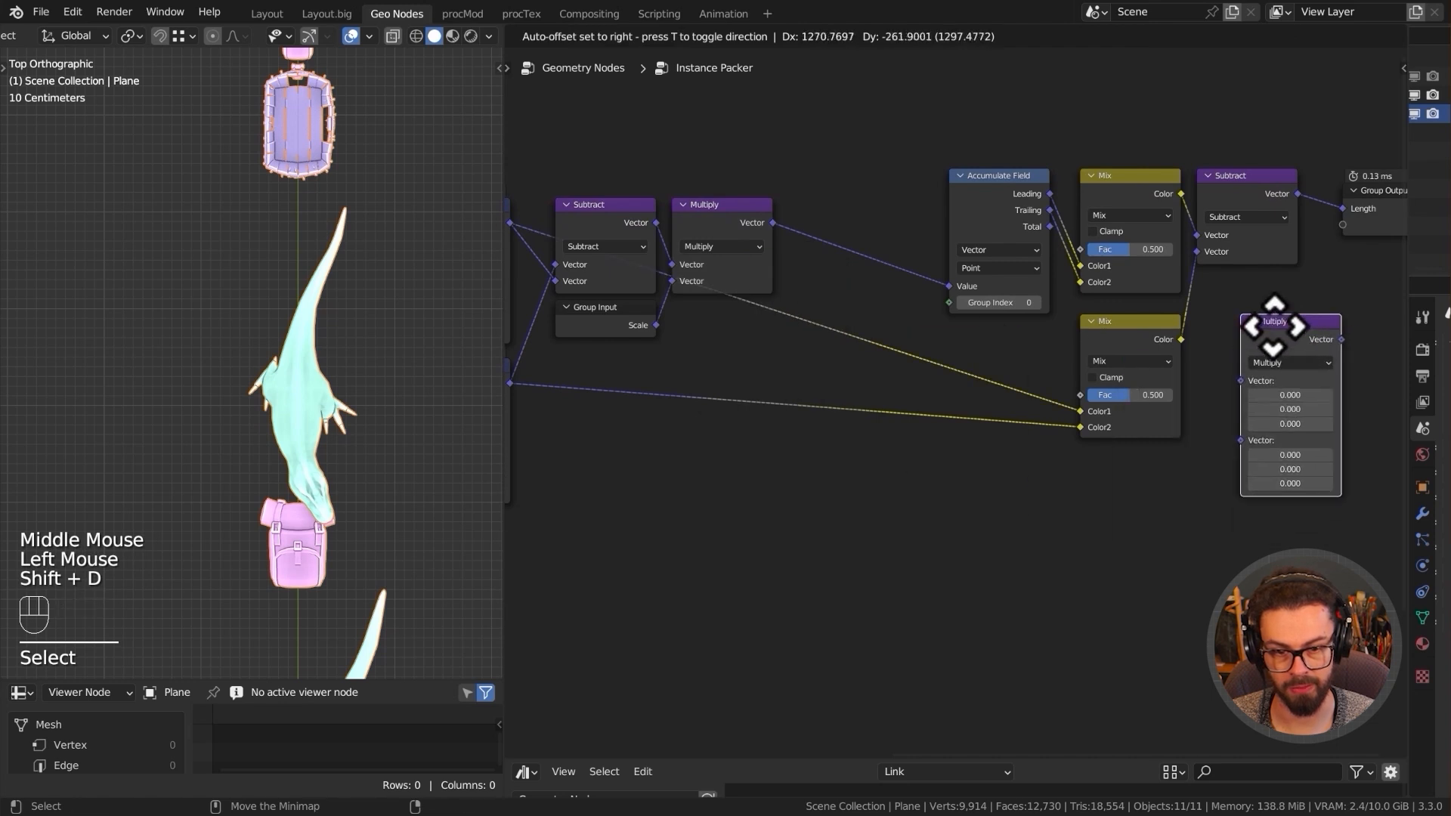
{"action": "left_click", "coordinate": [1230, 333]}
{"action": "key", "text": "g"}
{"action": "left_click", "coordinate": [1267, 345]}
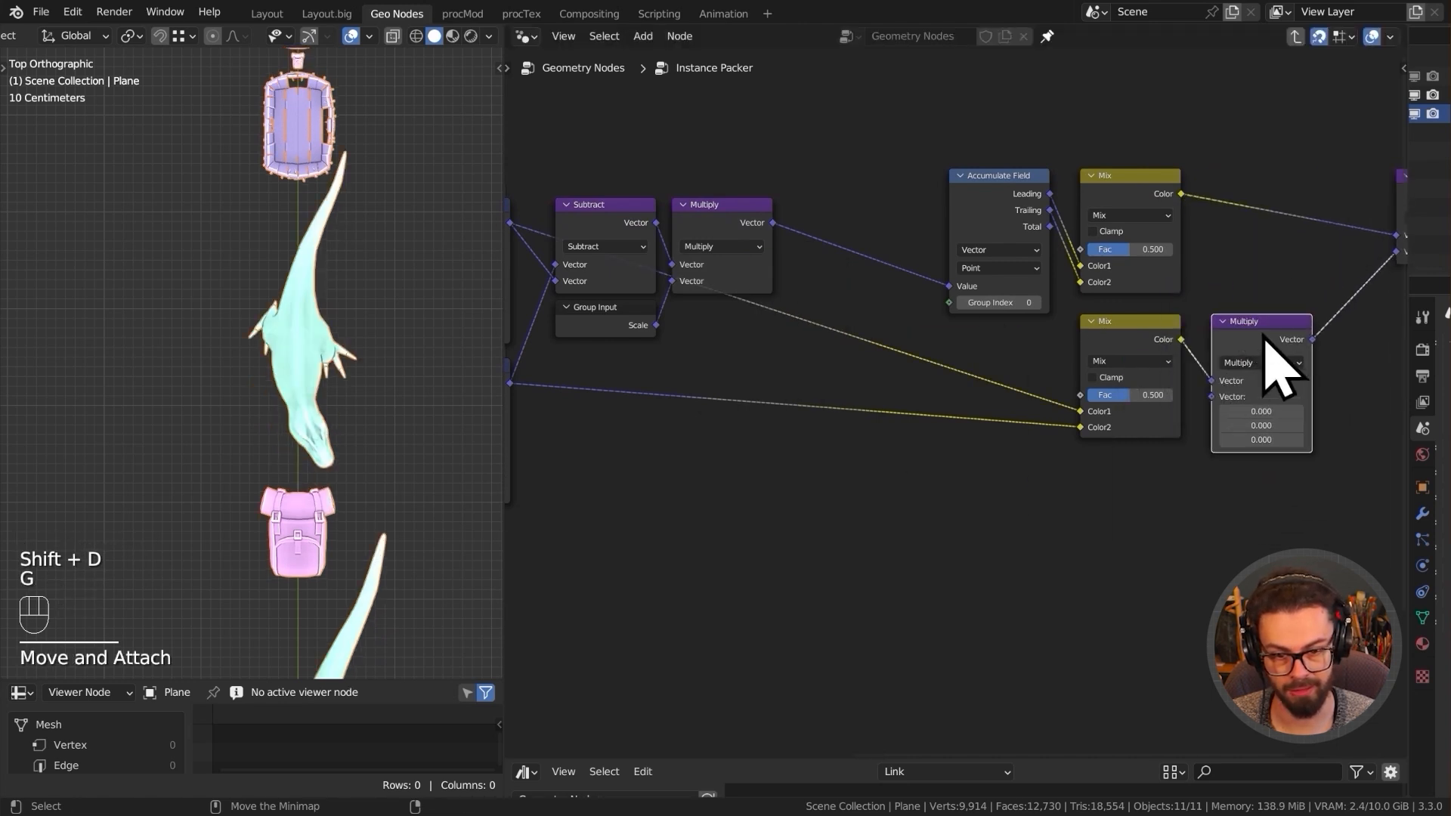
- Duplicate the Scale-only Group Input beneath the lower Mix node and link it to the new Multiply node's second Vector
{"action": "left_click", "coordinate": [629, 317]}
{"action": "key", "text": "shift+d"}
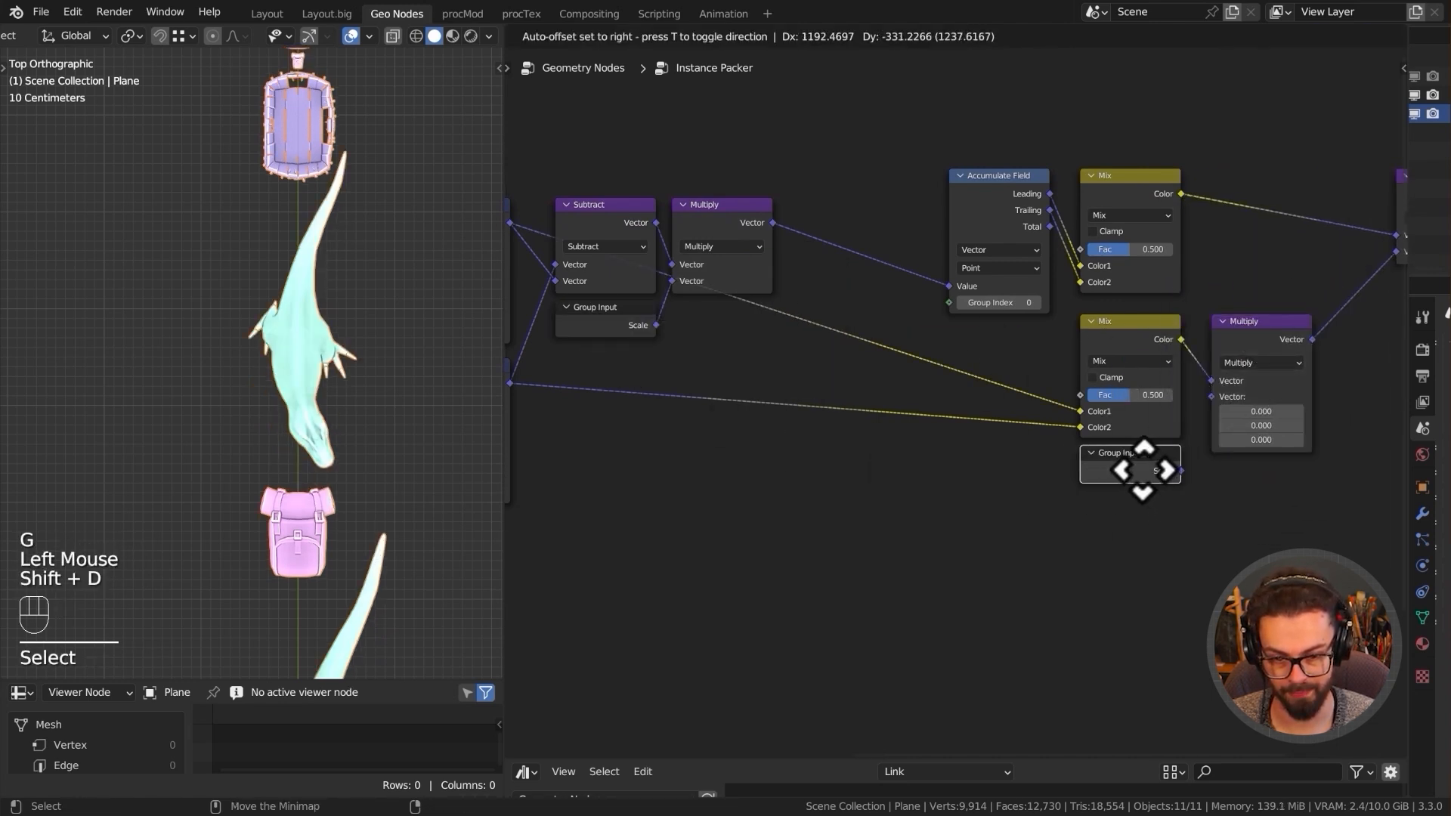
{"action": "left_click", "coordinate": [1182, 473]}
{"action": "left_click_drag", "start_coordinate": [1181, 471], "coordinate": [1214, 414]}
{"action": "middle_click_drag", "start_coordinate": [1214, 414], "coordinate": [999, 372]}
- Move the final Subtract and Group Output nodes closer to the new Multiply node
{"action": "left_click_drag", "start_coordinate": [1052, 171], "coordinate": [1282, 304]}
{"action": "key", "text": "g"}
{"action": "scroll", "coordinate": [332, 234], "scroll_direction": "down", "scroll_amount": 2}
{"action": "middle_click_drag", "start_coordinate": [332, 234], "coordinate": [355, 310], "text": "shift"}
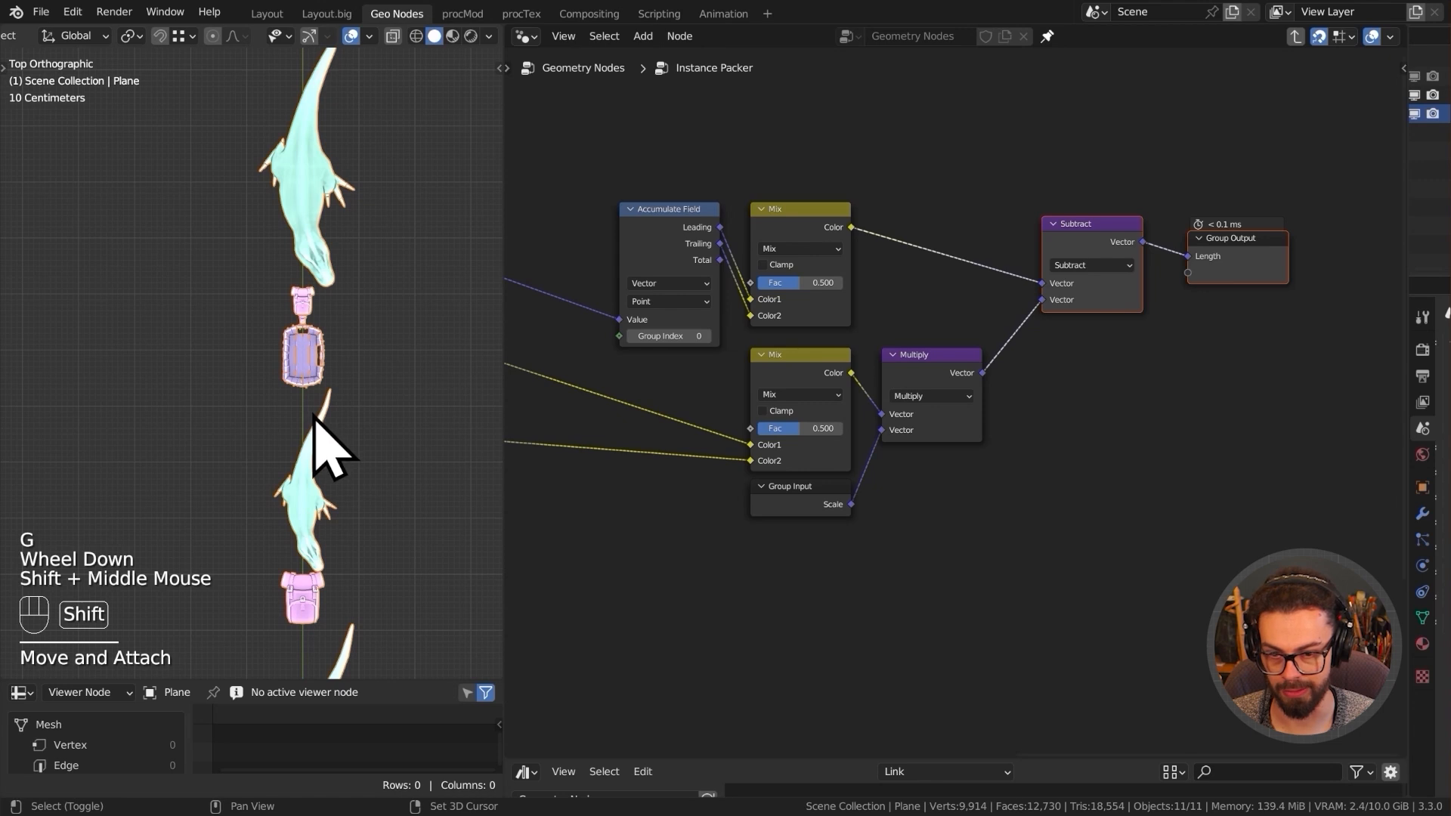
- Leave the group, move the collapsed Random Value node aside, and add a reroute to its outgoing links
{"action": "middle_click_drag", "start_coordinate": [614, 420], "coordinate": [971, 356]}
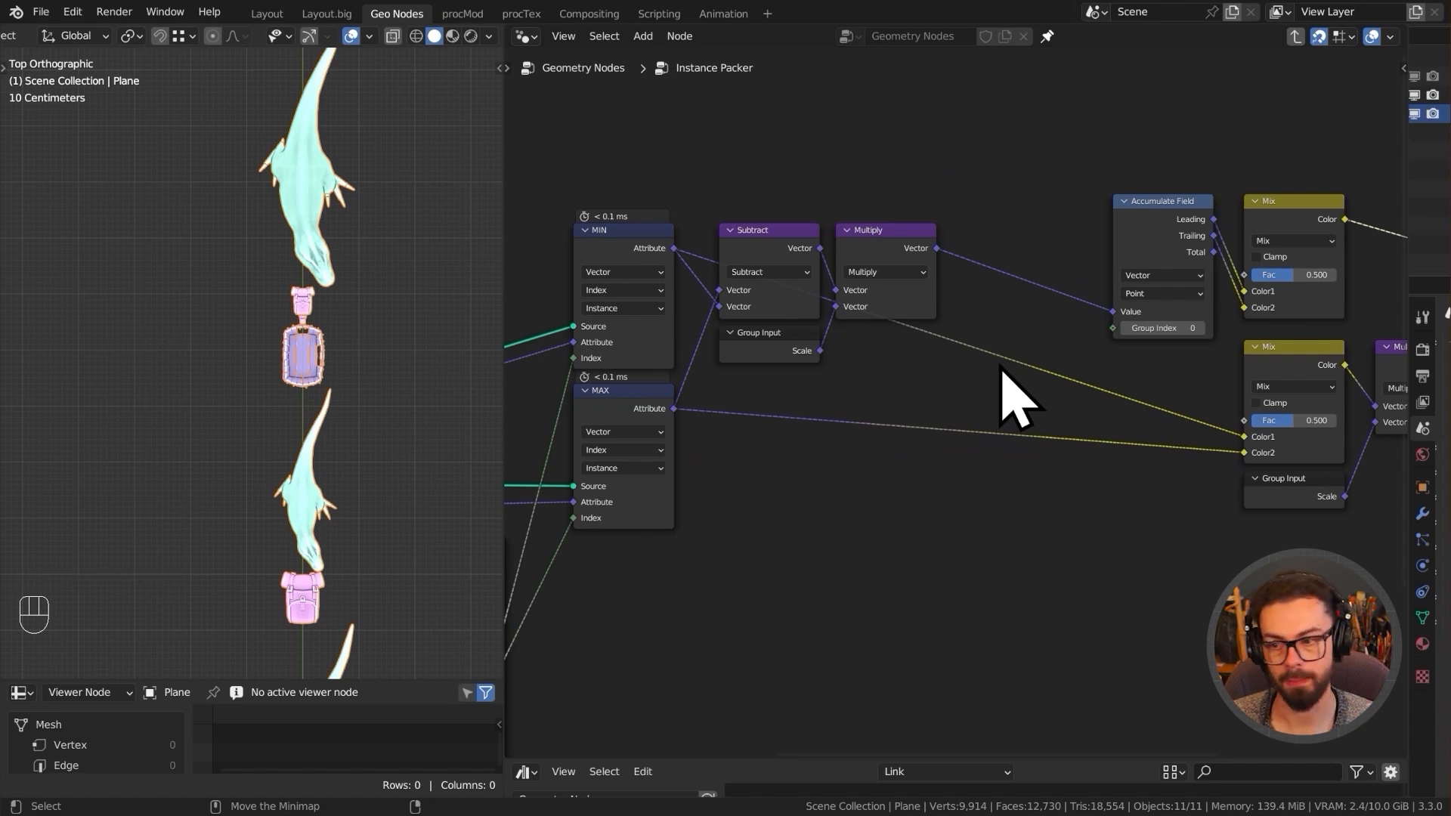
{"action": "middle_click_drag", "start_coordinate": [284, 273], "coordinate": [411, 236], "text": "ctrl"}
{"action": "middle_click_drag", "start_coordinate": [415, 292], "coordinate": [306, 323], "text": "shift"}
{"action": "scroll", "coordinate": [565, 412], "scroll_direction": "down", "scroll_amount": 2}
{"action": "middle_click_drag", "start_coordinate": [565, 412], "coordinate": [979, 384]}
{"action": "key", "text": "Tab"}
{"action": "scroll", "coordinate": [881, 382], "scroll_direction": "up", "scroll_amount": 2}
{"action": "left_click", "coordinate": [939, 383]}
{"action": "key", "text": "g"}
{"action": "left_click", "coordinate": [665, 387]}
{"action": "right_click_drag", "start_coordinate": [741, 356], "coordinate": [772, 395], "text": "shift"}
{"action": "key", "text": "g"}
{"action": "left_click", "coordinate": [946, 413]}
- Add an Integer node under the collapsed Random Value node and link it to the reroute in its place
{"action": "key", "text": "shift+a"}
{"action": "mouse_move", "coordinate": [771, 287]}
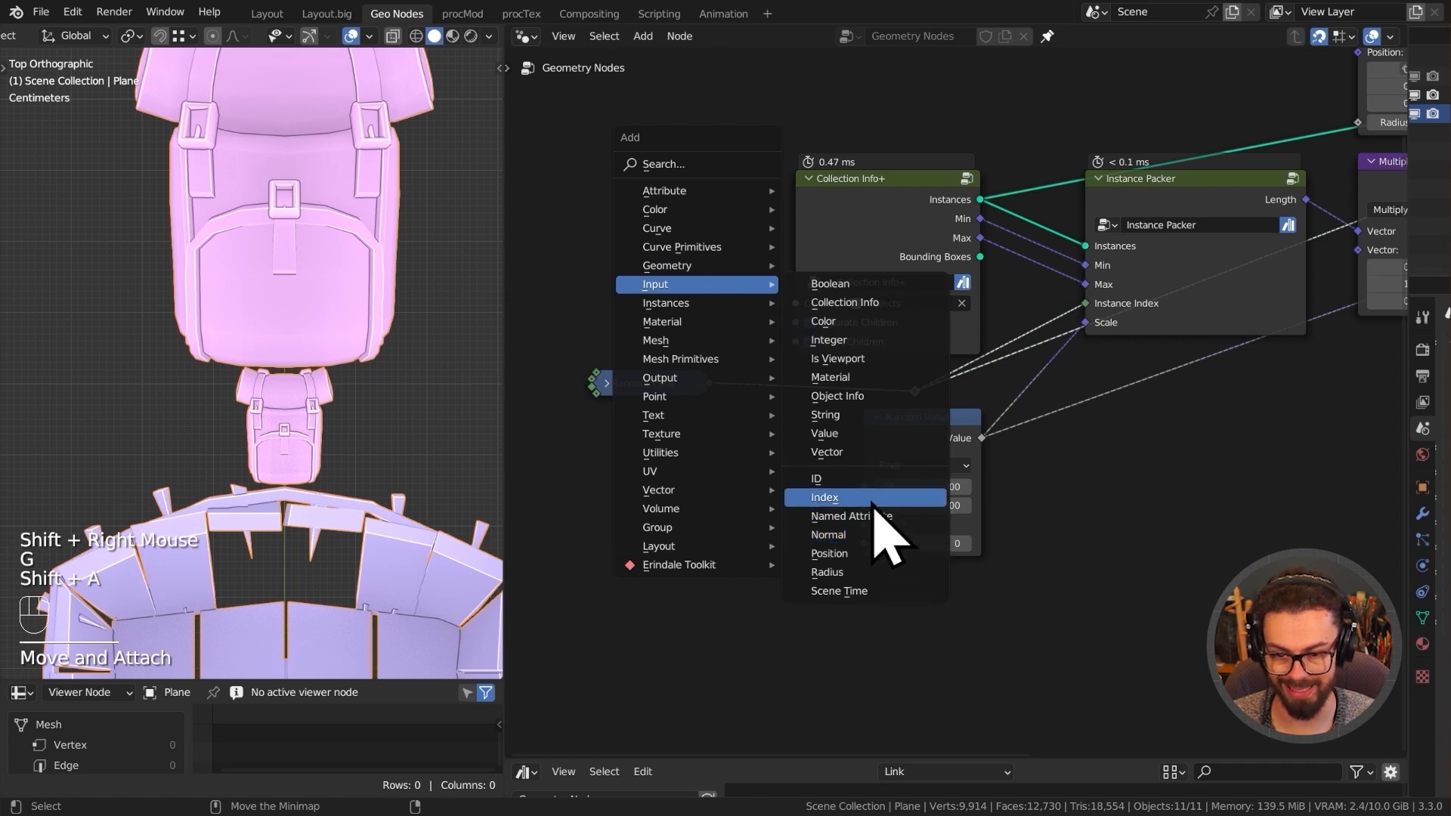
{"action": "left_click", "coordinate": [869, 341]}
{"action": "left_click", "coordinate": [586, 419]}
{"action": "left_click_drag", "start_coordinate": [692, 455], "coordinate": [914, 390]}
{"action": "left_click_drag", "start_coordinate": [641, 432], "coordinate": [657, 415]}
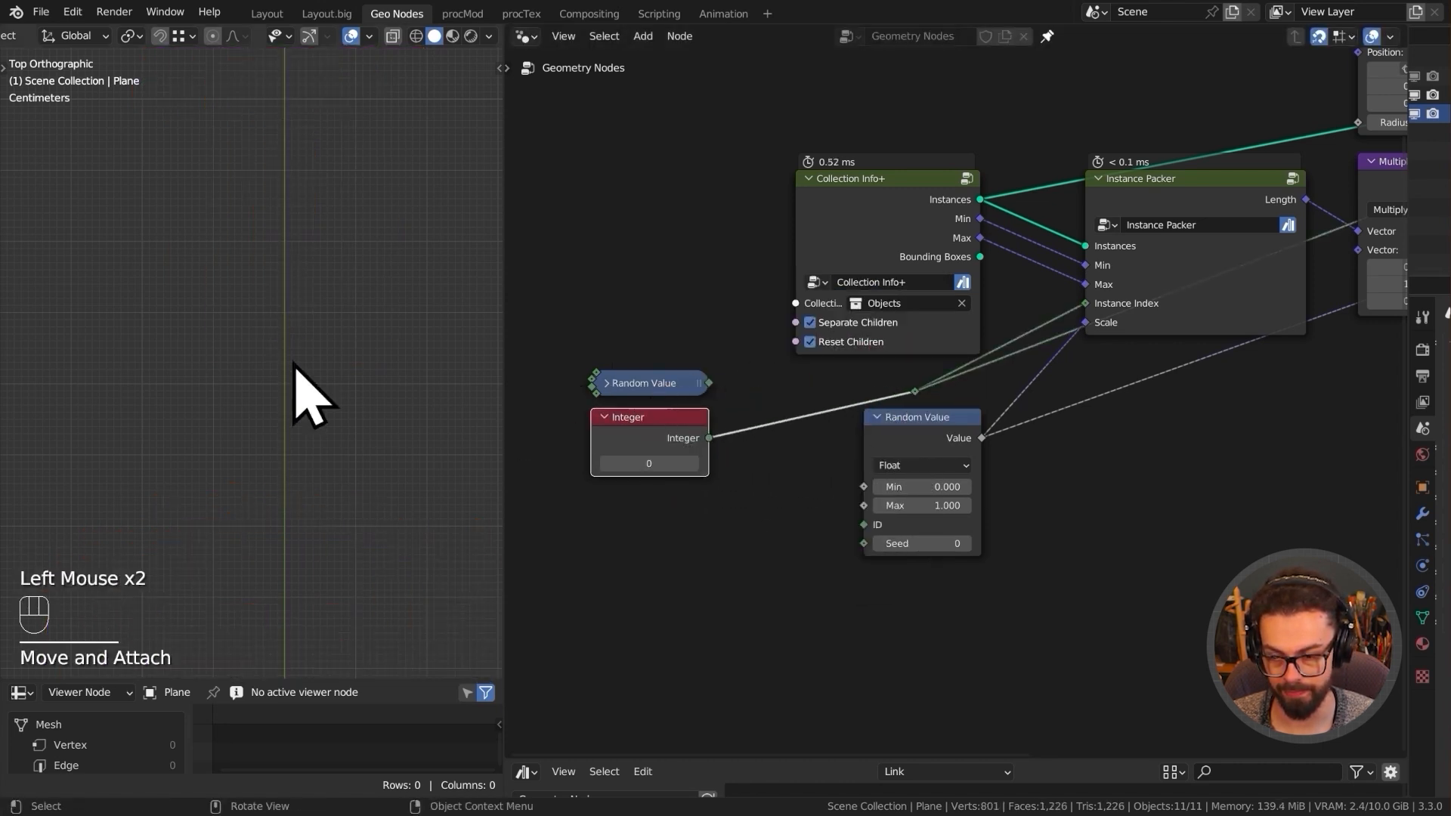
- Set the Integer node to 2 and inspect the packed row of instances in the viewport
{"action": "scroll", "coordinate": [259, 412], "scroll_direction": "down", "scroll_amount": 2}
{"action": "middle_click_drag", "start_coordinate": [259, 412], "coordinate": [358, 309], "text": "shift"}
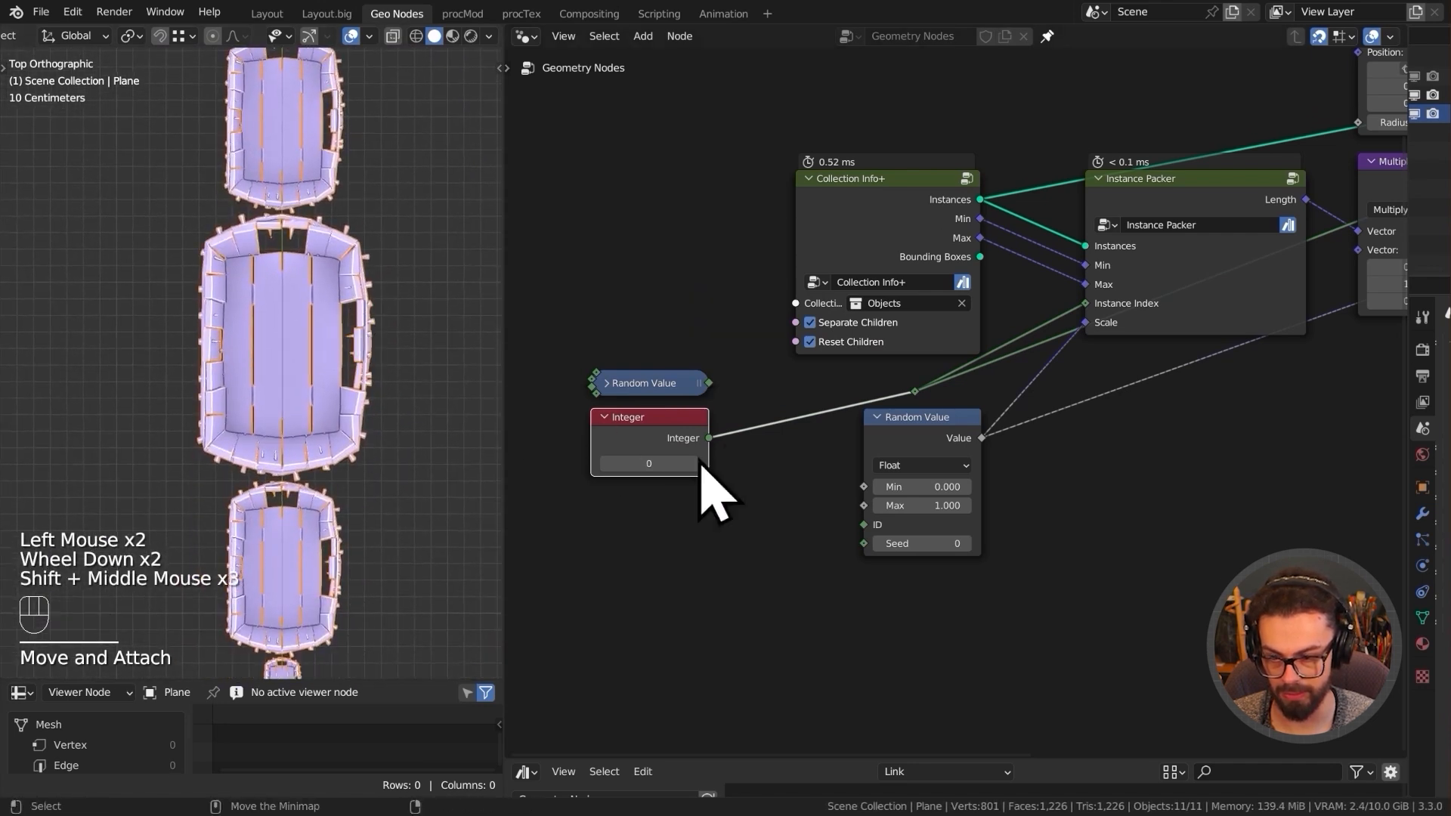
{"action": "left_click", "coordinate": [693, 464]}
{"action": "left_click", "coordinate": [694, 463]}
{"action": "left_click", "coordinate": [693, 463]}
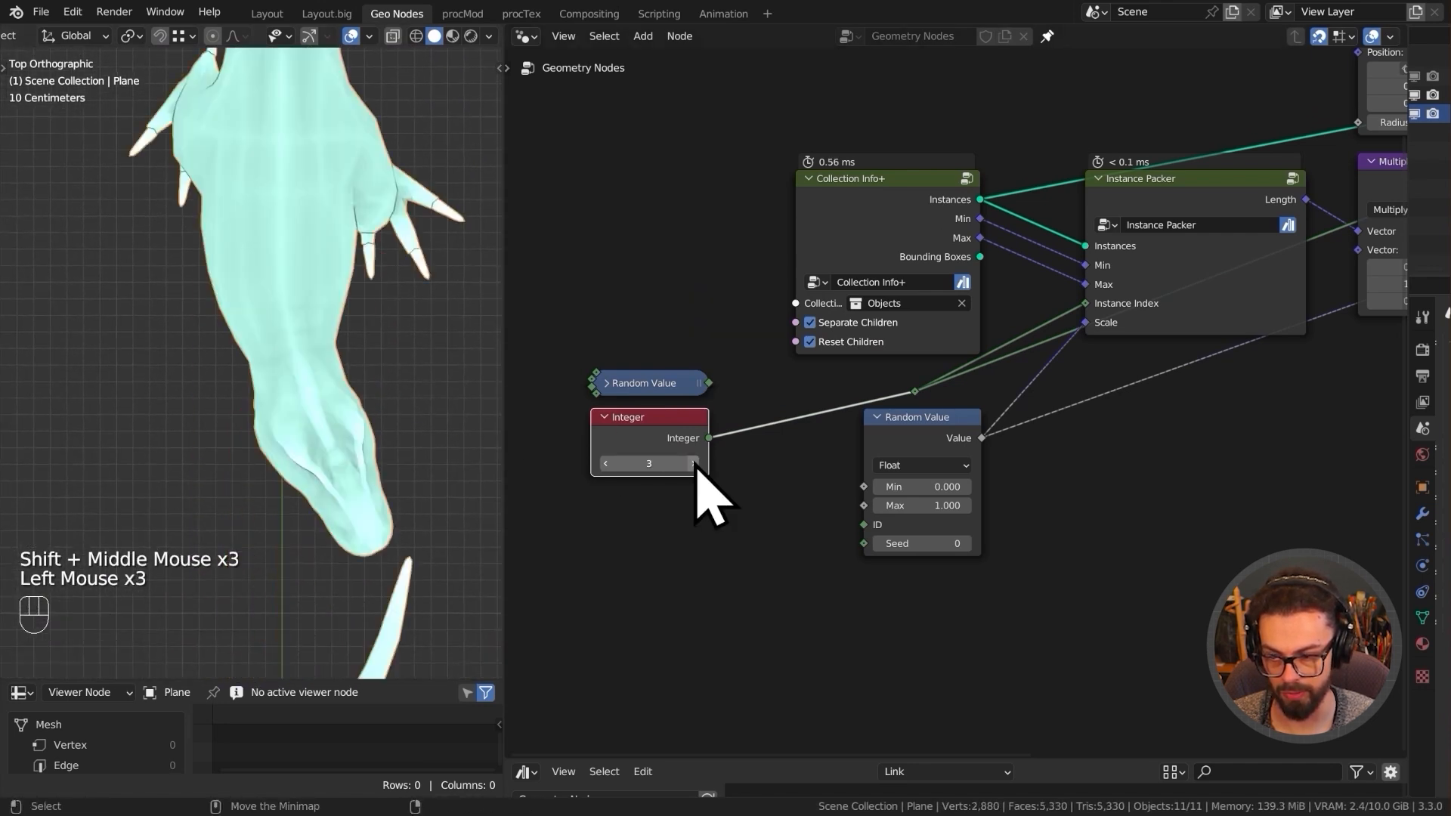
{"action": "left_click", "coordinate": [606, 463]}
{"action": "key", "text": "a"}
{"action": "key", "text": "KP_Decimal"}
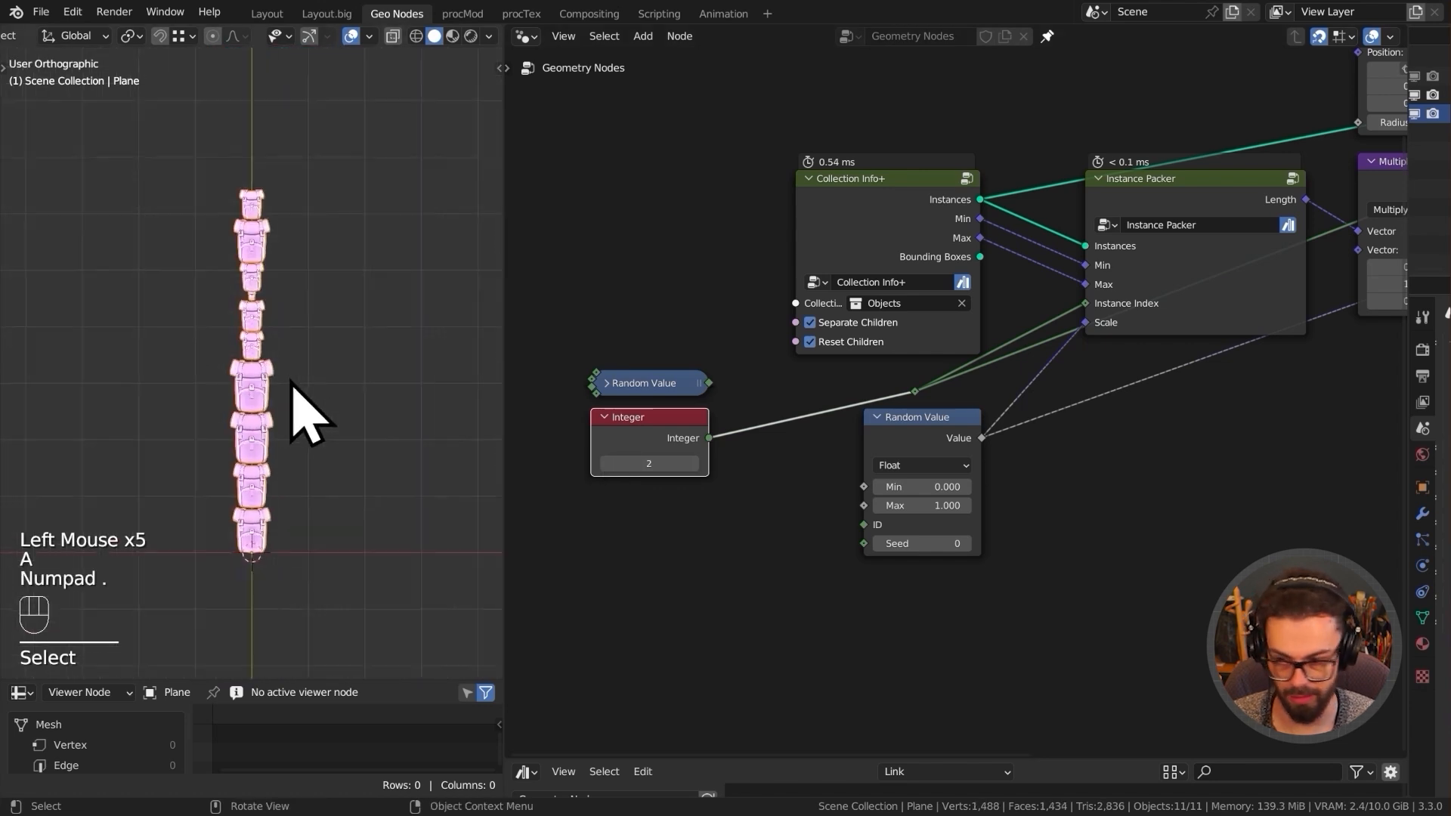
{"action": "scroll", "coordinate": [298, 356], "scroll_direction": "up", "scroll_amount": 2}
{"action": "middle_click_drag", "start_coordinate": [298, 356], "coordinate": [282, 263], "text": "shift"}
- Open the Instance Packer group and insert a Vector Math Add node between Multiply and Accumulate Field
{"action": "middle_click_drag", "start_coordinate": [977, 287], "coordinate": [901, 378]}
{"action": "left_click", "coordinate": [1087, 298]}
{"action": "key", "text": "Tab"}
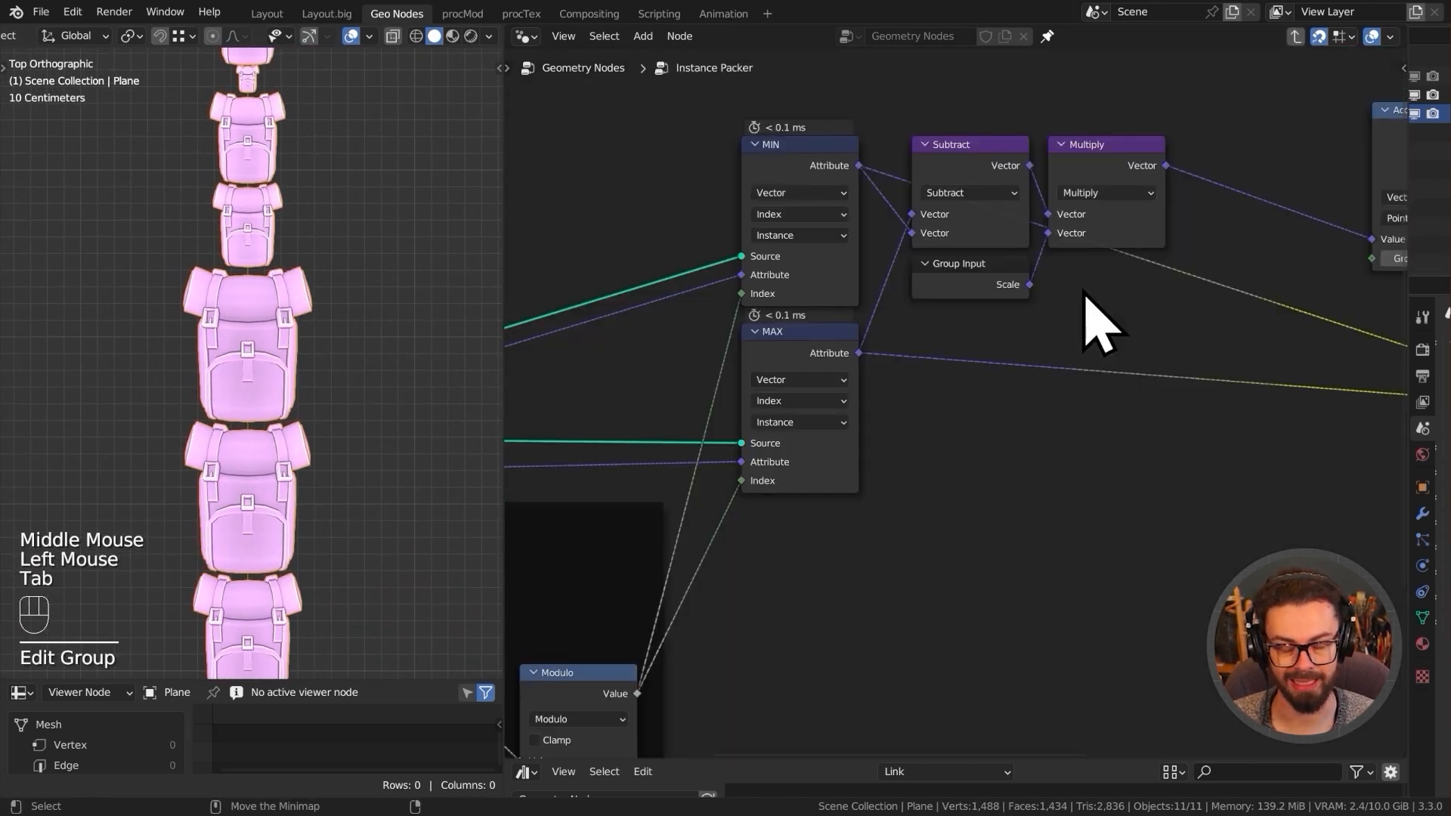
{"action": "scroll", "coordinate": [1085, 291], "scroll_direction": "down", "scroll_amount": 2}
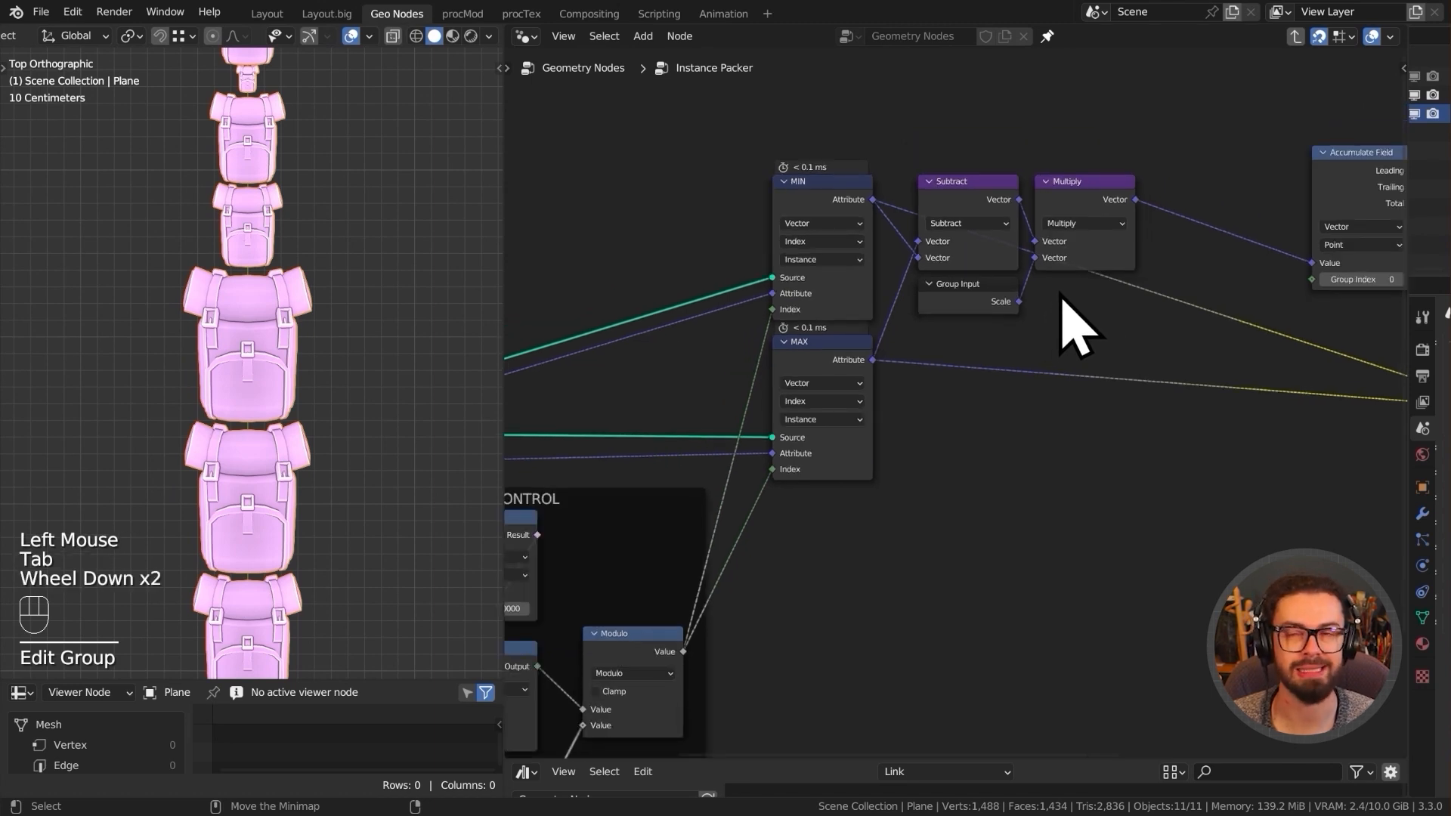
{"action": "scroll", "coordinate": [1043, 365], "scroll_direction": "down", "scroll_amount": 1}
{"action": "middle_click_drag", "start_coordinate": [1042, 365], "coordinate": [997, 403]}
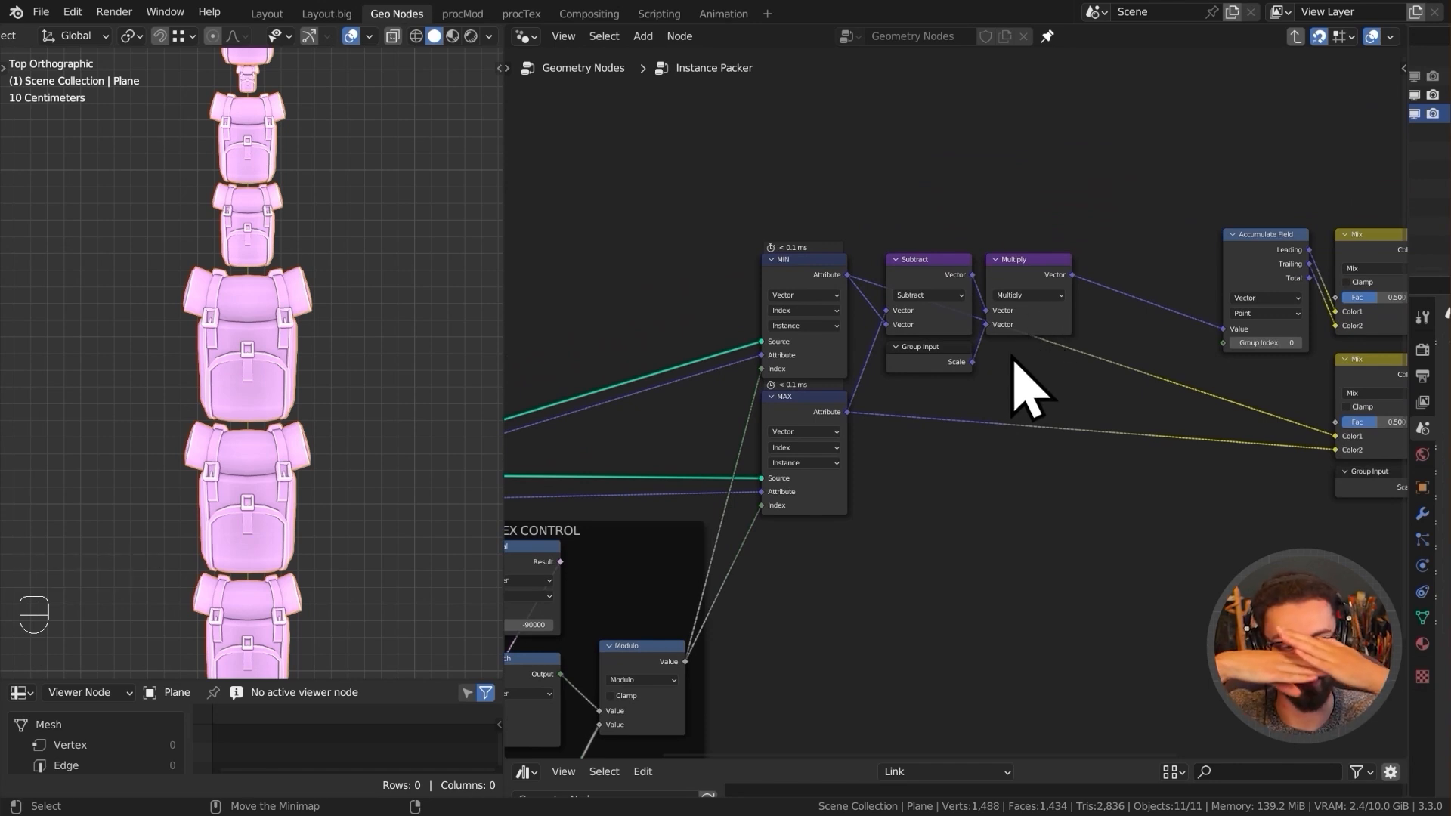
{"action": "mouse_move", "coordinate": [1047, 365]}
{"action": "middle_mouse_down"}
{"action": "mouse_move", "coordinate": [1023, 367]}
{"action": "mouse_move", "coordinate": [1038, 369]}
{"action": "middle_mouse_up"}
{"action": "key", "text": "shift+a"}
{"action": "mouse_move", "coordinate": [989, 308]}
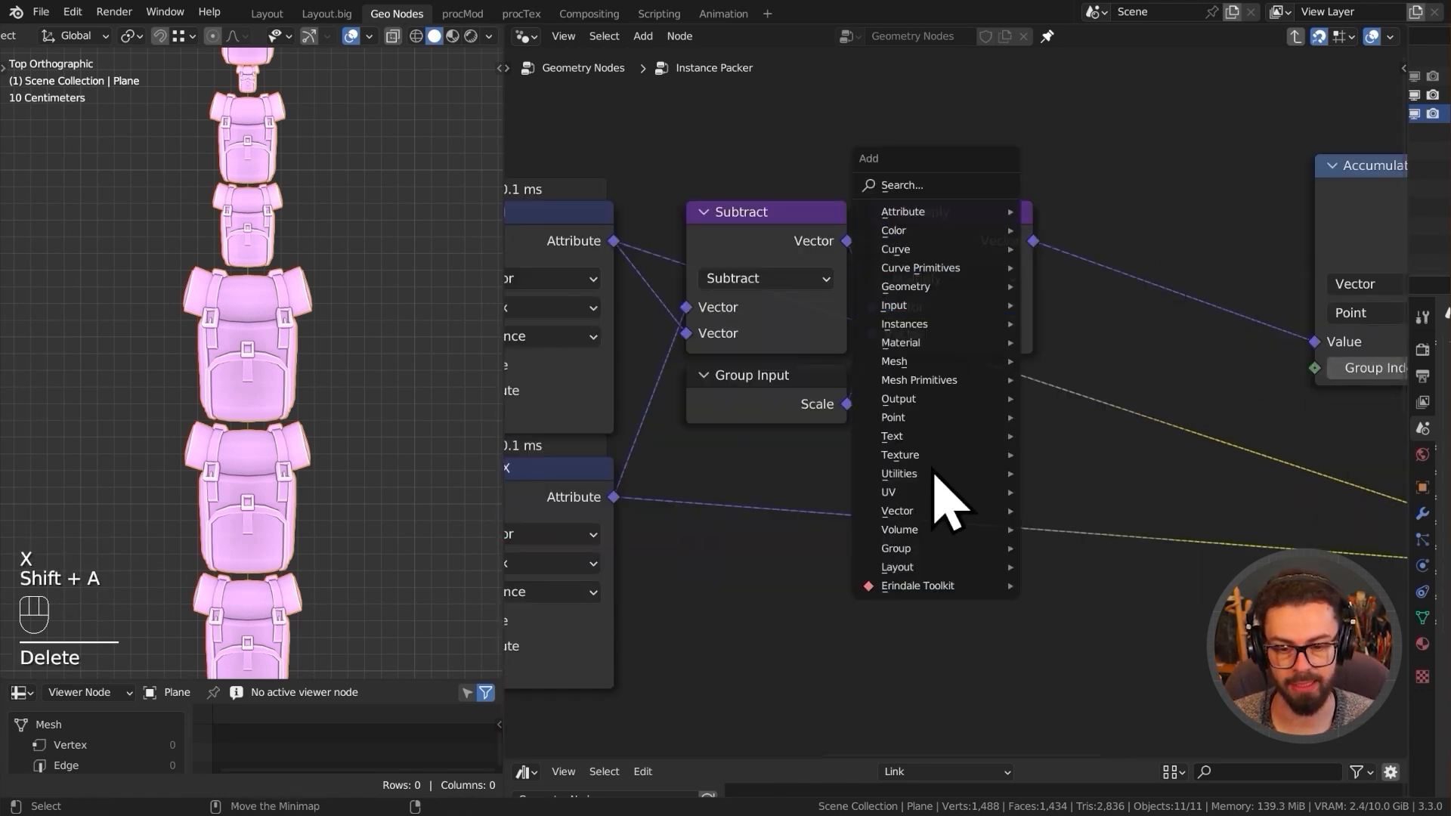
{"action": "mouse_move", "coordinate": [943, 514]}
{"action": "left_click", "coordinate": [1110, 568]}
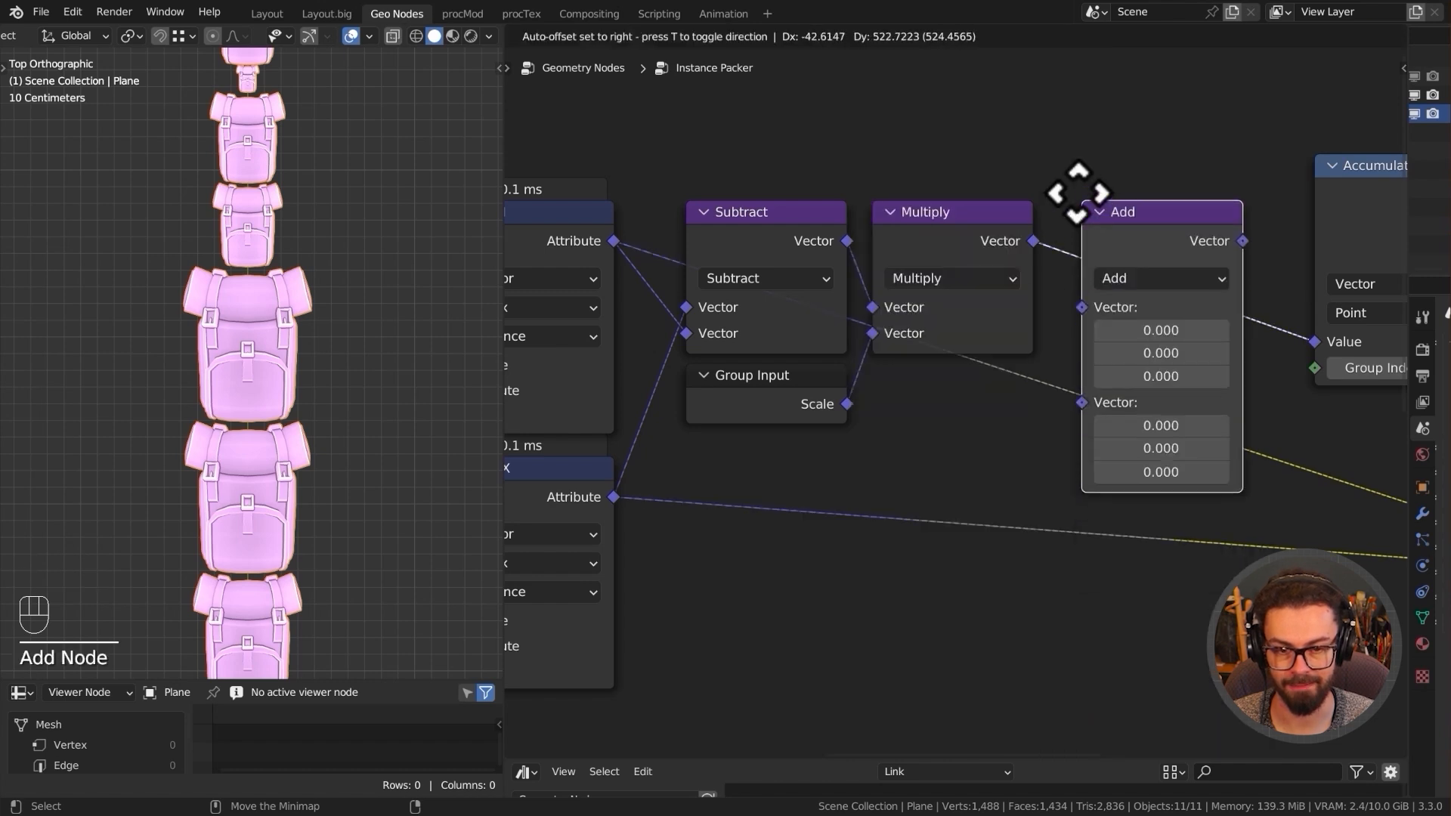
{"action": "left_click", "coordinate": [1077, 192]}
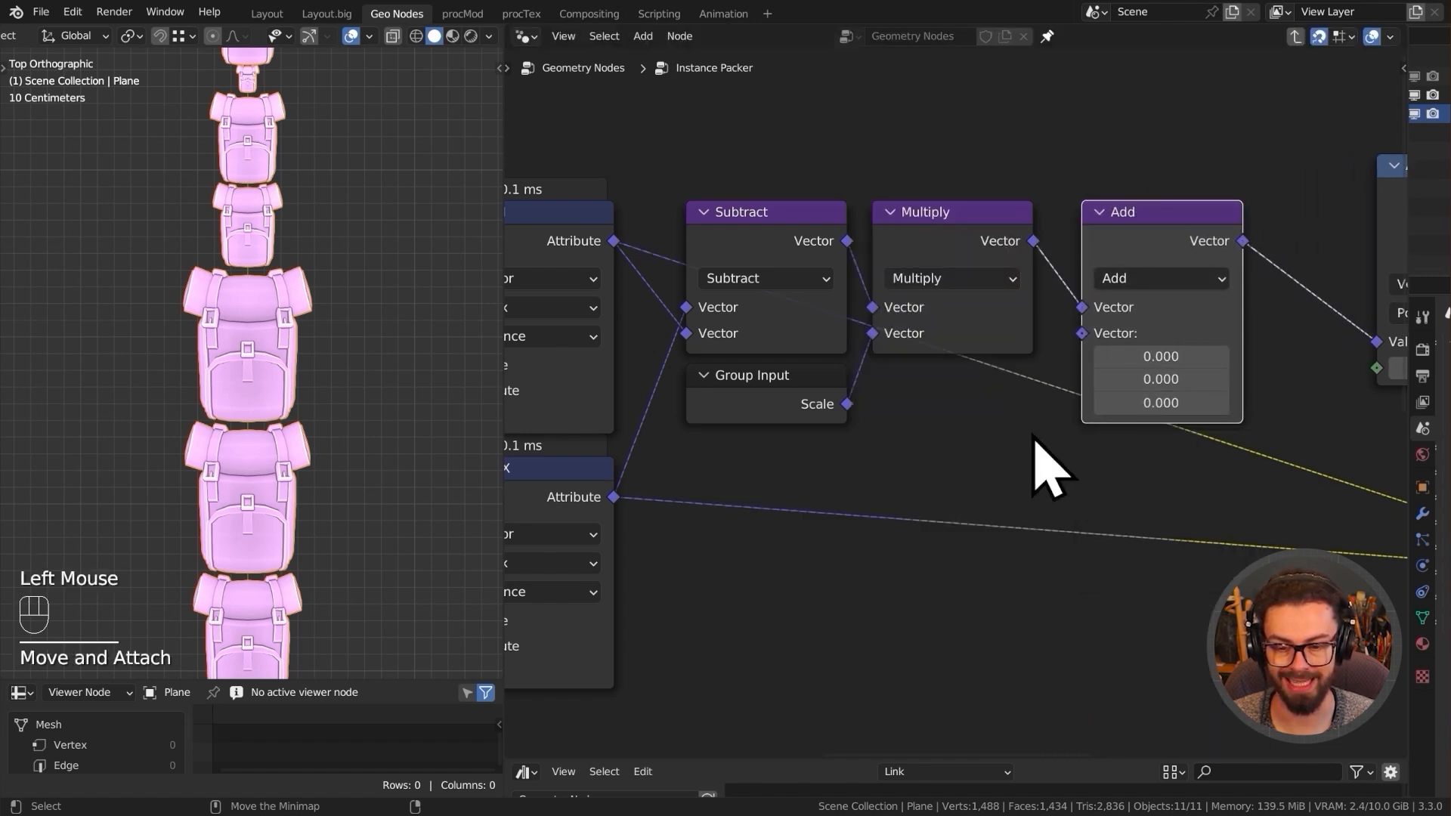
- Show all hidden sockets of the Group Input node beneath the first Subtract node
{"action": "left_click", "coordinate": [802, 417]}
{"action": "key", "text": "ctrl+h"}
{"action": "middle_click_drag", "start_coordinate": [1029, 473], "coordinate": [969, 366]}
{"action": "middle_click_drag", "start_coordinate": [861, 478], "coordinate": [862, 478]}
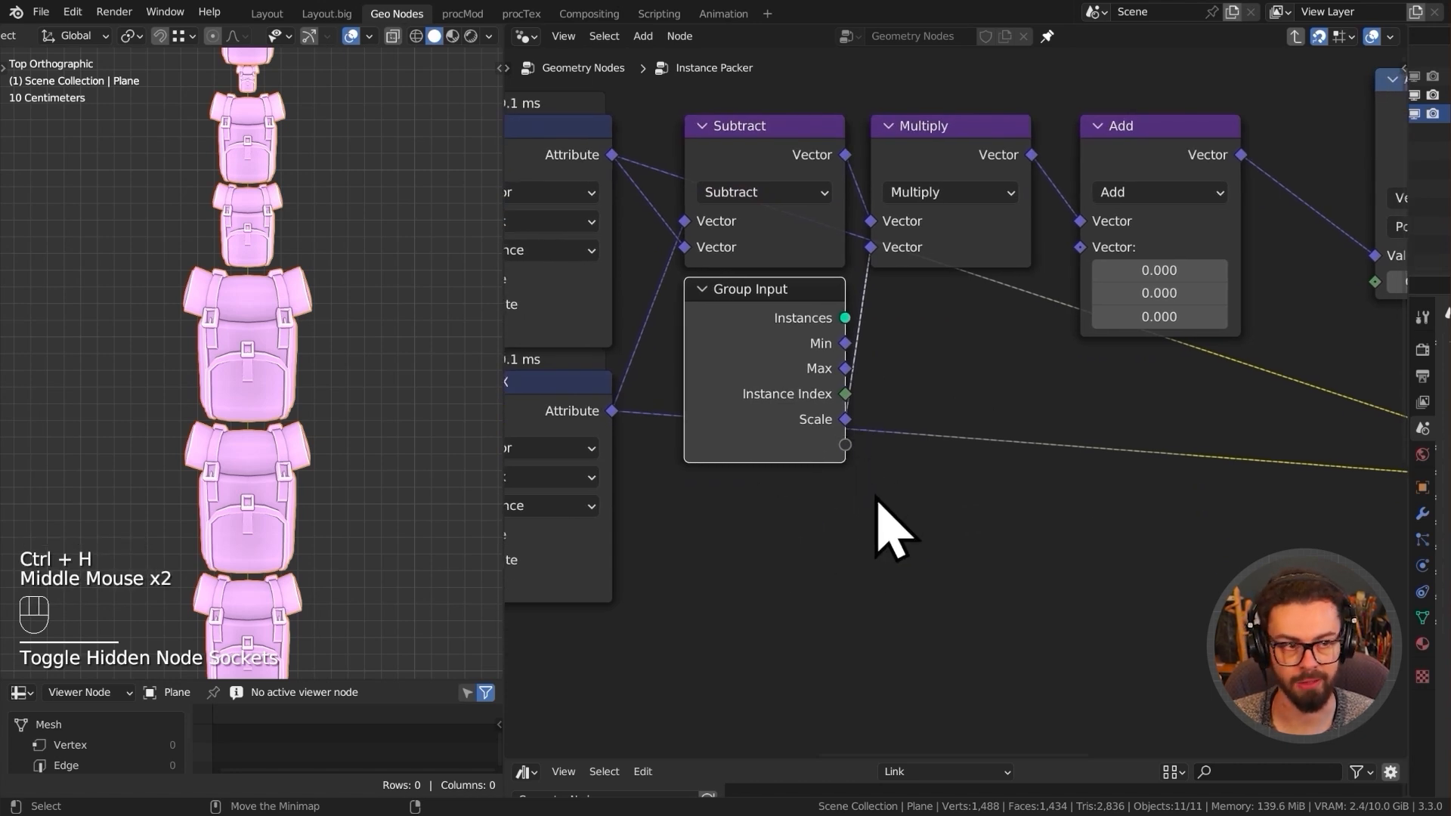
{"action": "middle_click_drag", "start_coordinate": [979, 526], "coordinate": [962, 496]}
- Add a temporary Grid node beside the Group Input node and set its Size X to 0 m
{"action": "key", "text": "shift+a"}
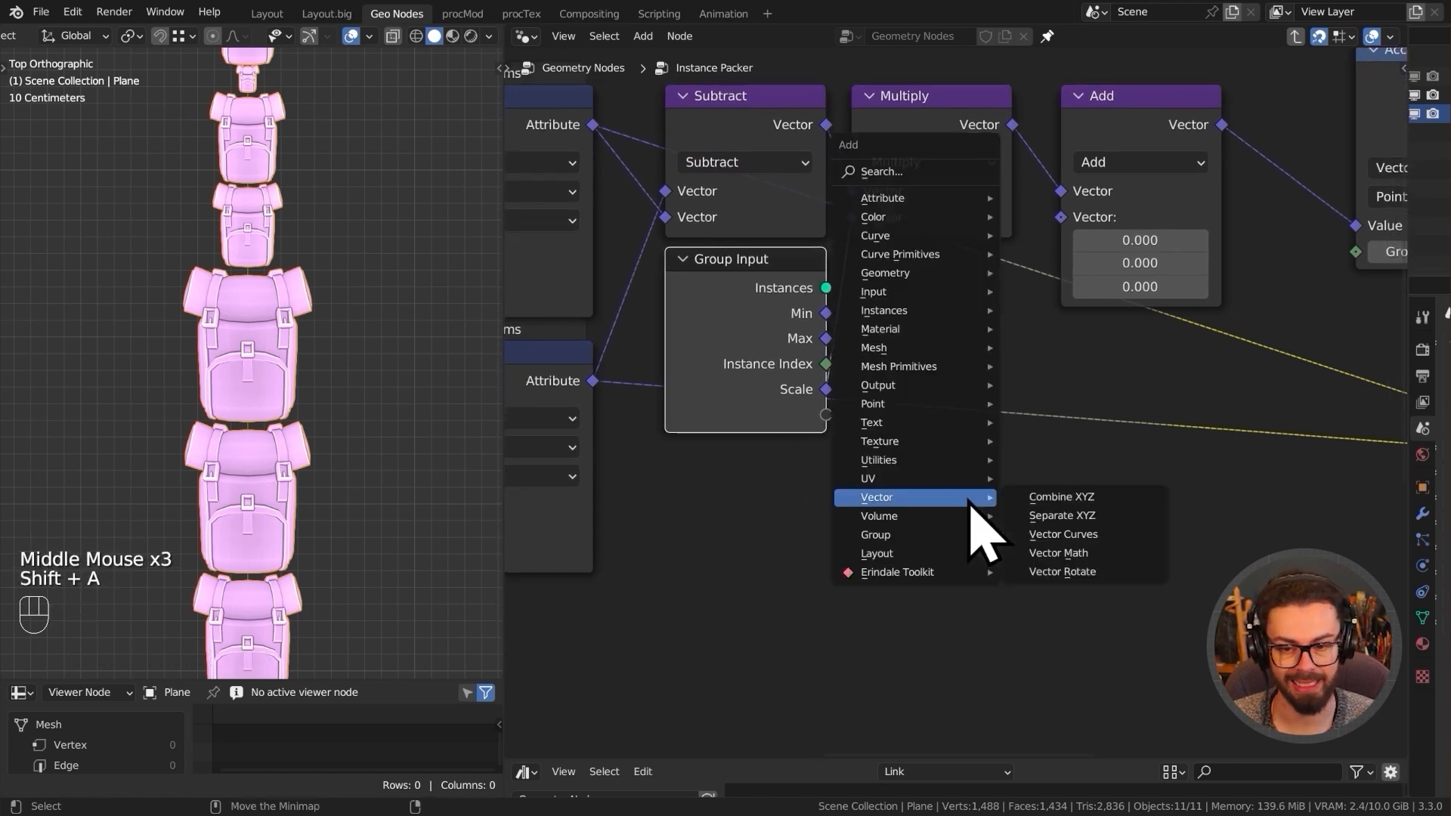
{"action": "mouse_move", "coordinate": [980, 366]}
{"action": "left_click", "coordinate": [1088, 430]}
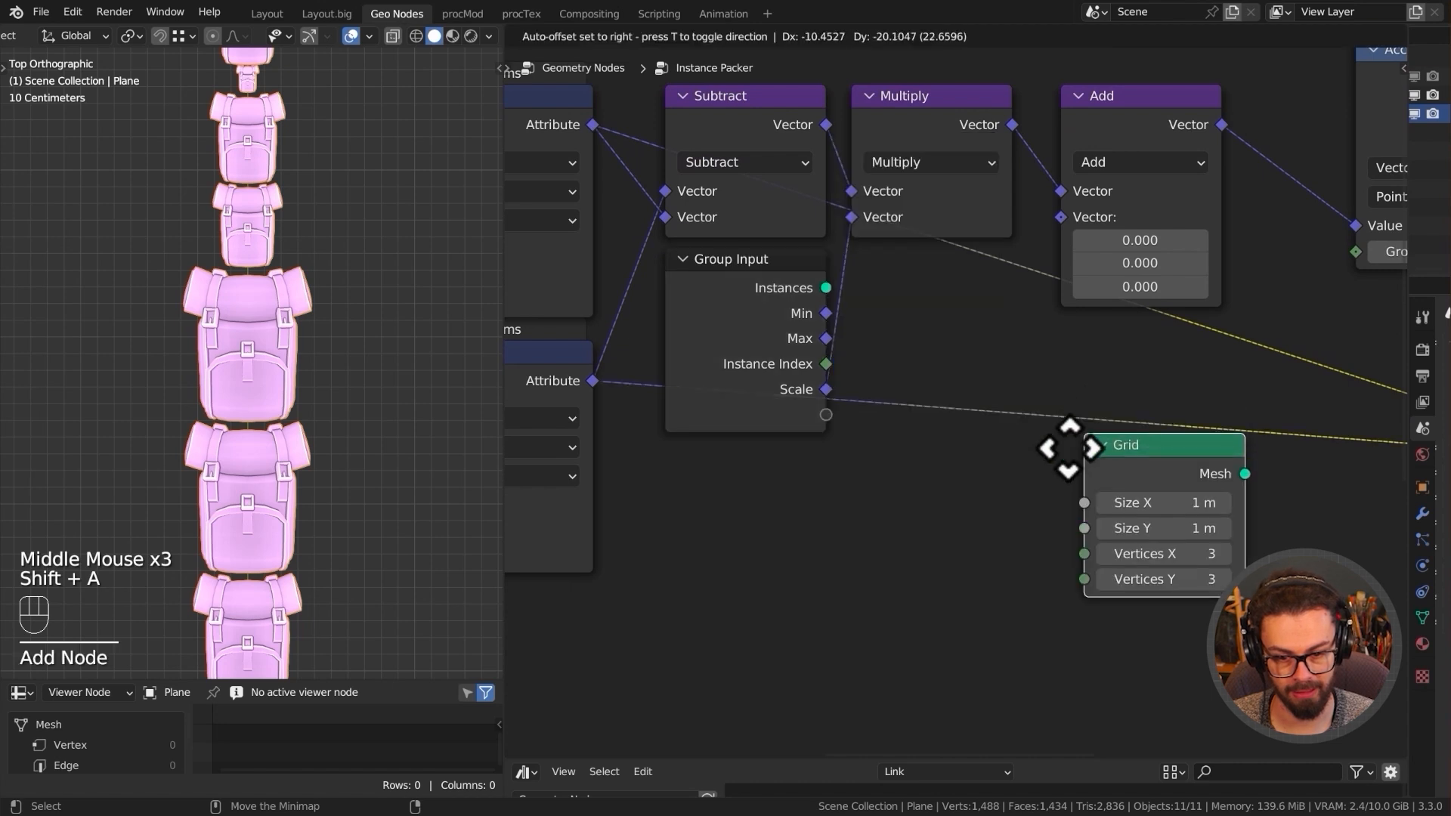
{"action": "left_click", "coordinate": [1017, 555]}
{"action": "type", "text": "0"}
{"action": "key", "text": "Return"}
- Create a group input from the Grid's Size X socket on the Group Input node and delete the Grid node
{"action": "left_click_drag", "start_coordinate": [826, 415], "coordinate": [888, 514]}
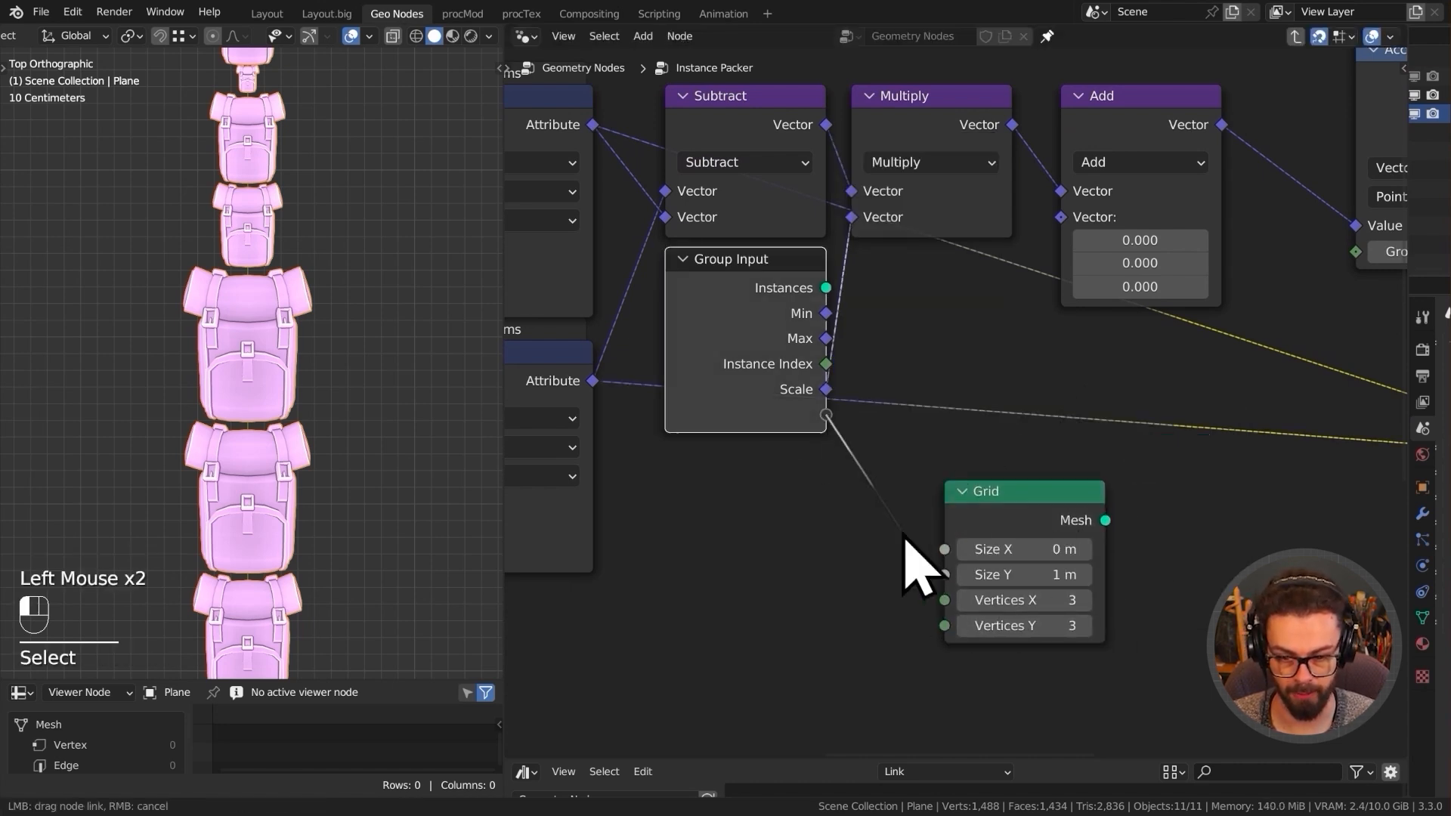
{"action": "left_click_drag", "start_coordinate": [947, 563], "coordinate": [945, 549]}
{"action": "left_click", "coordinate": [1042, 533]}
{"action": "key", "text": "x"}
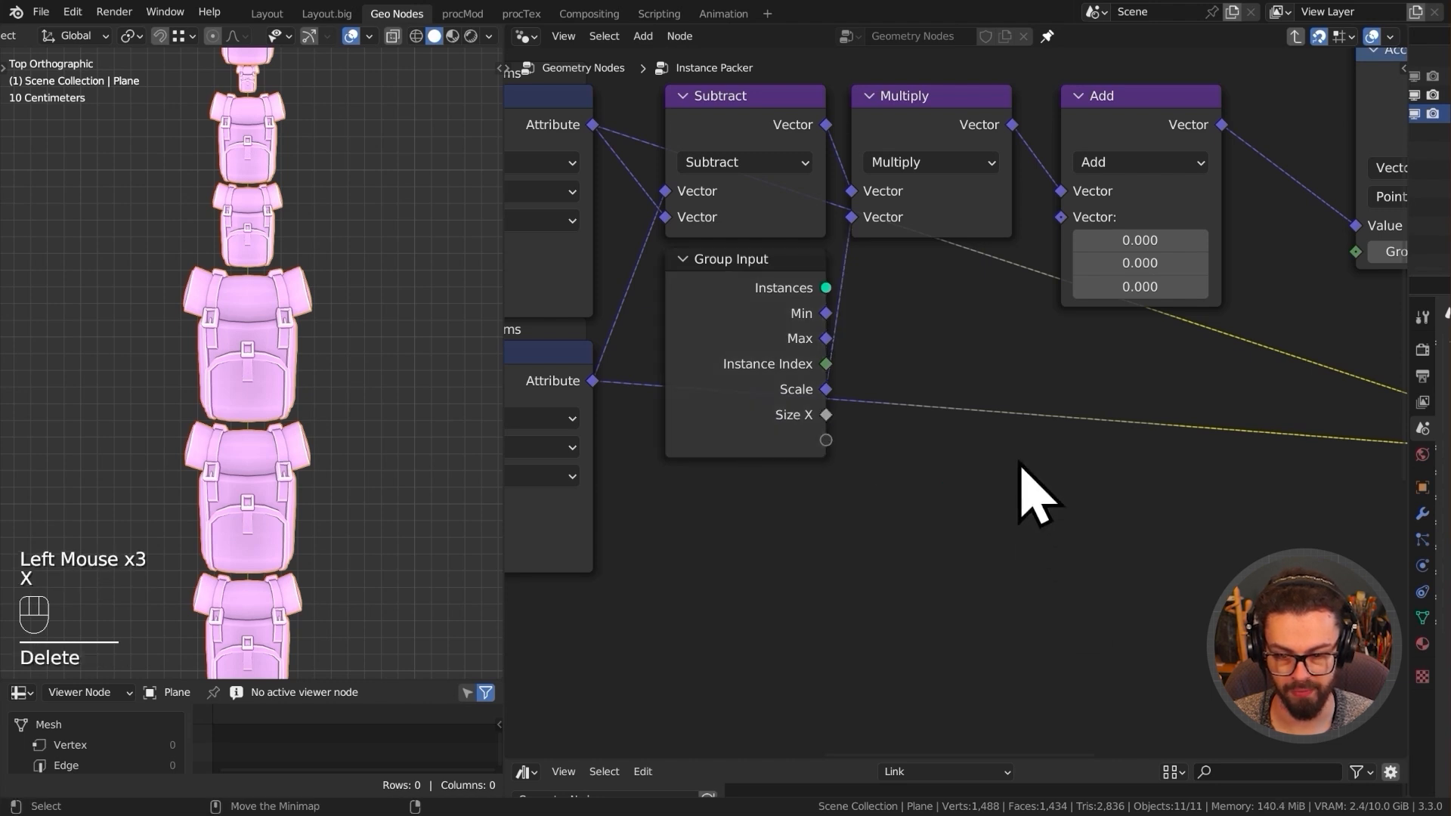
- Rename the group's Size X input to Spacing and check it on the Instance Packer node
{"action": "key", "text": "n"}
{"action": "left_click_drag", "start_coordinate": [1292, 183], "coordinate": [1293, 261]}
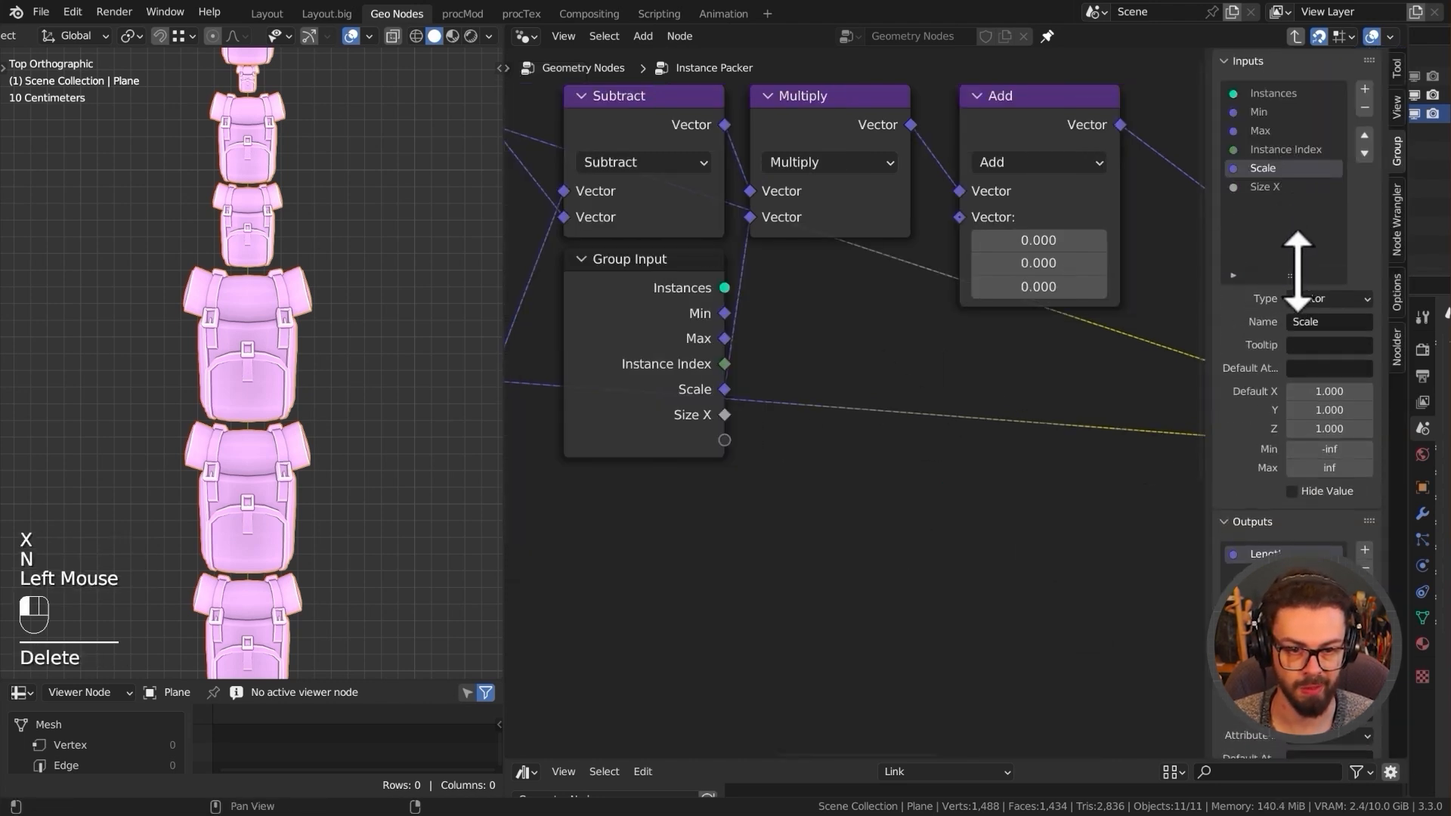
{"action": "double_click", "coordinate": [1282, 186]}
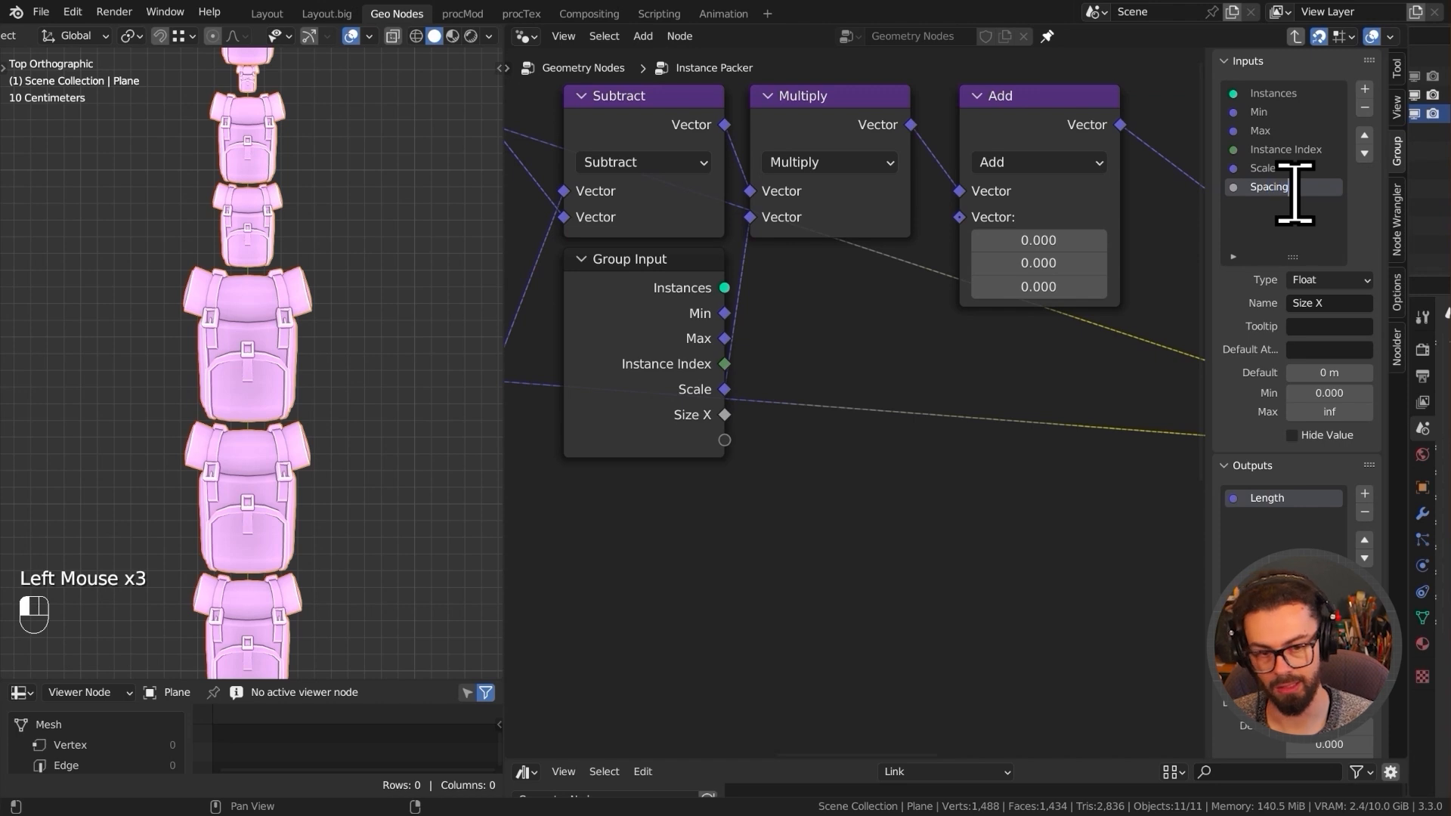
{"action": "key", "text": "Tab"}
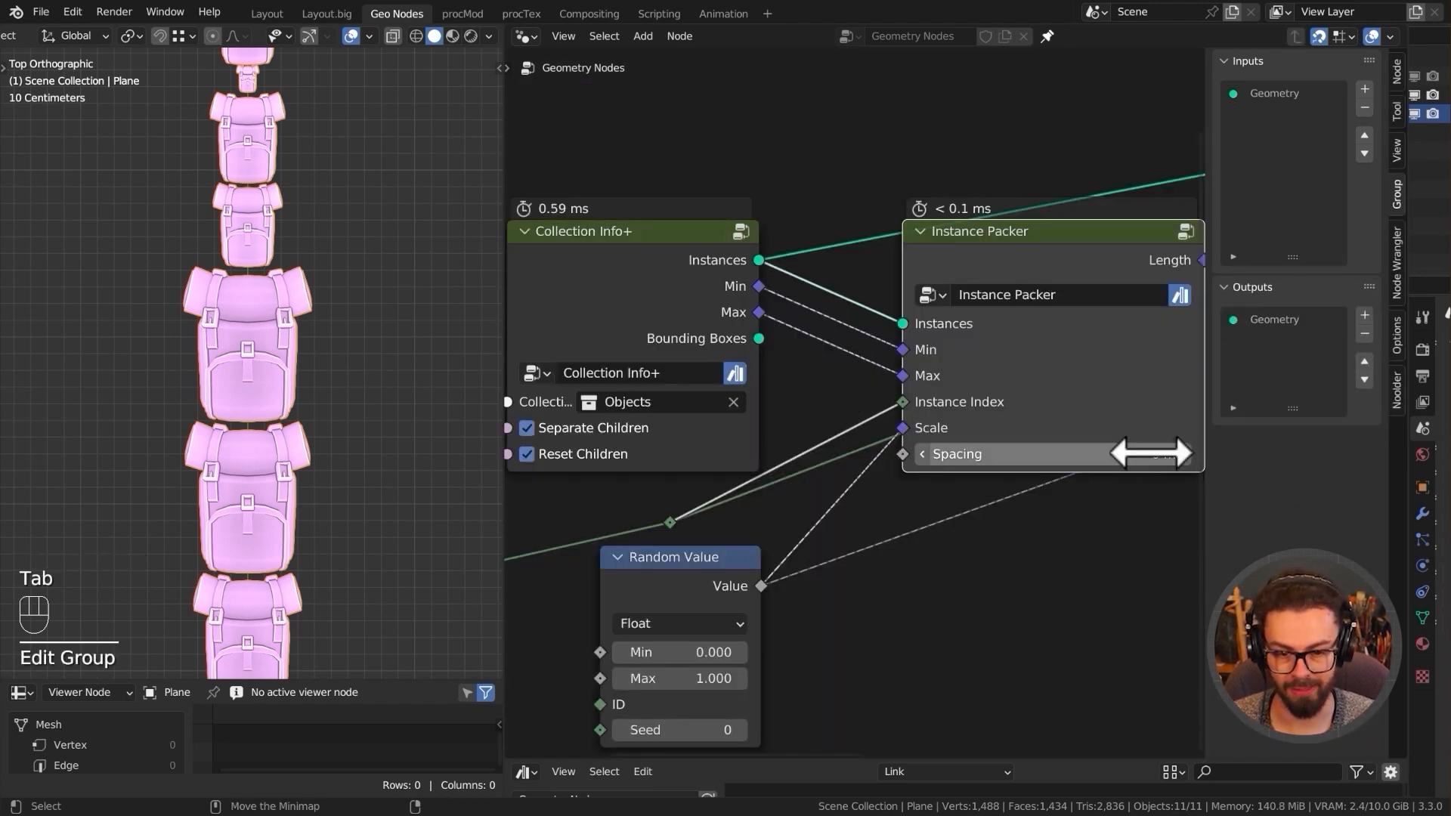
{"action": "key", "text": "Tab"}
- Link Spacing to the second Vector input of the Add node and move that node next to Multiply
{"action": "middle_click_drag", "start_coordinate": [894, 509], "coordinate": [893, 531]}
{"action": "left_click_drag", "start_coordinate": [723, 446], "coordinate": [954, 274]}
{"action": "left_click", "coordinate": [1084, 182]}
{"action": "key", "text": "g"}
{"action": "left_click", "coordinate": [1055, 181]}
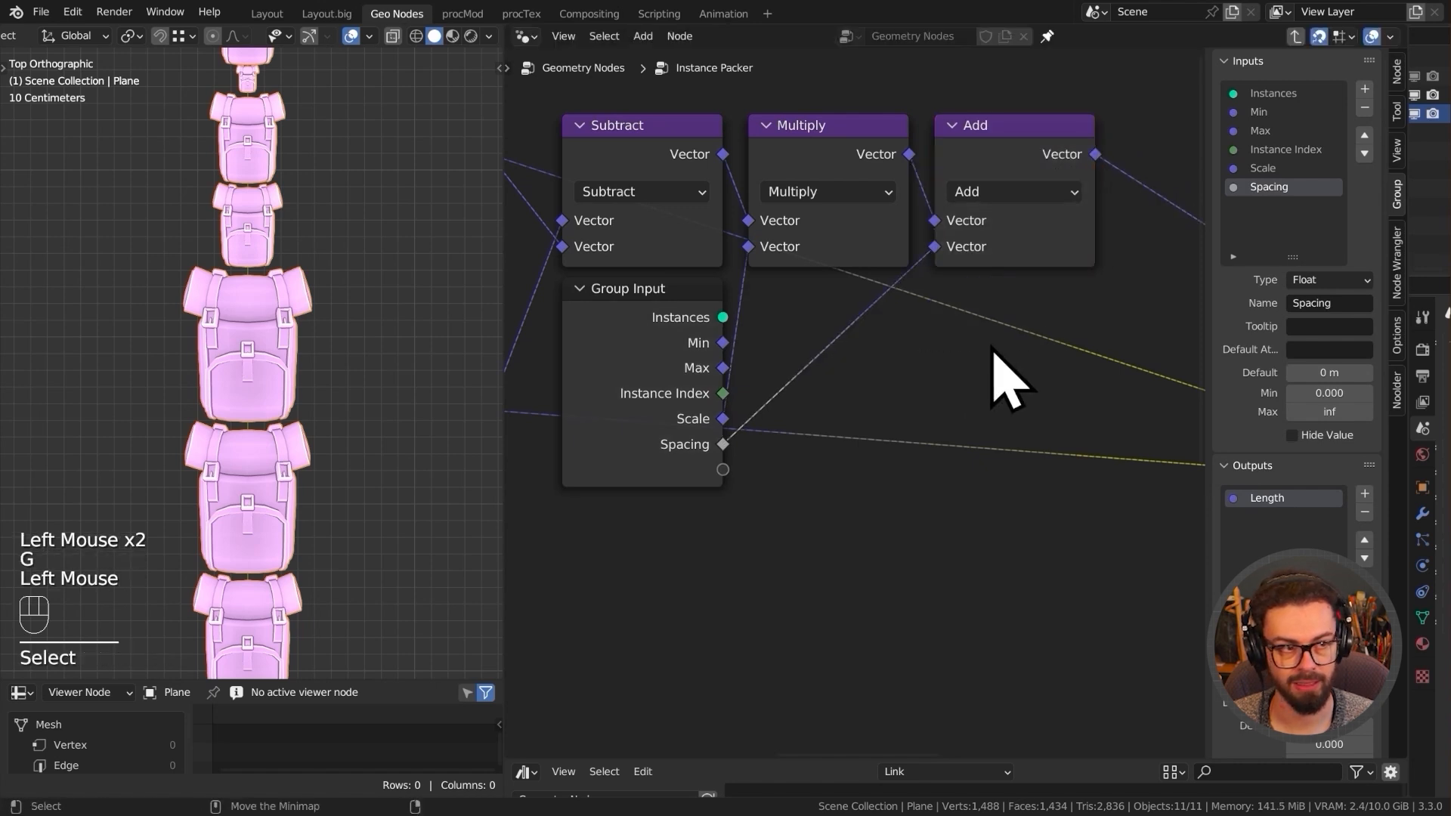
- Move the Accumulate Field node closer to the Add node
{"action": "scroll", "coordinate": [992, 349], "scroll_direction": "down", "scroll_amount": 2}
{"action": "middle_click_drag", "start_coordinate": [993, 332], "coordinate": [794, 361]}
{"action": "left_click_drag", "start_coordinate": [955, 146], "coordinate": [1095, 221]}
{"action": "key", "text": "g"}
{"action": "left_click", "coordinate": [1013, 246]}
{"action": "middle_click_drag", "start_coordinate": [935, 287], "coordinate": [887, 412]}
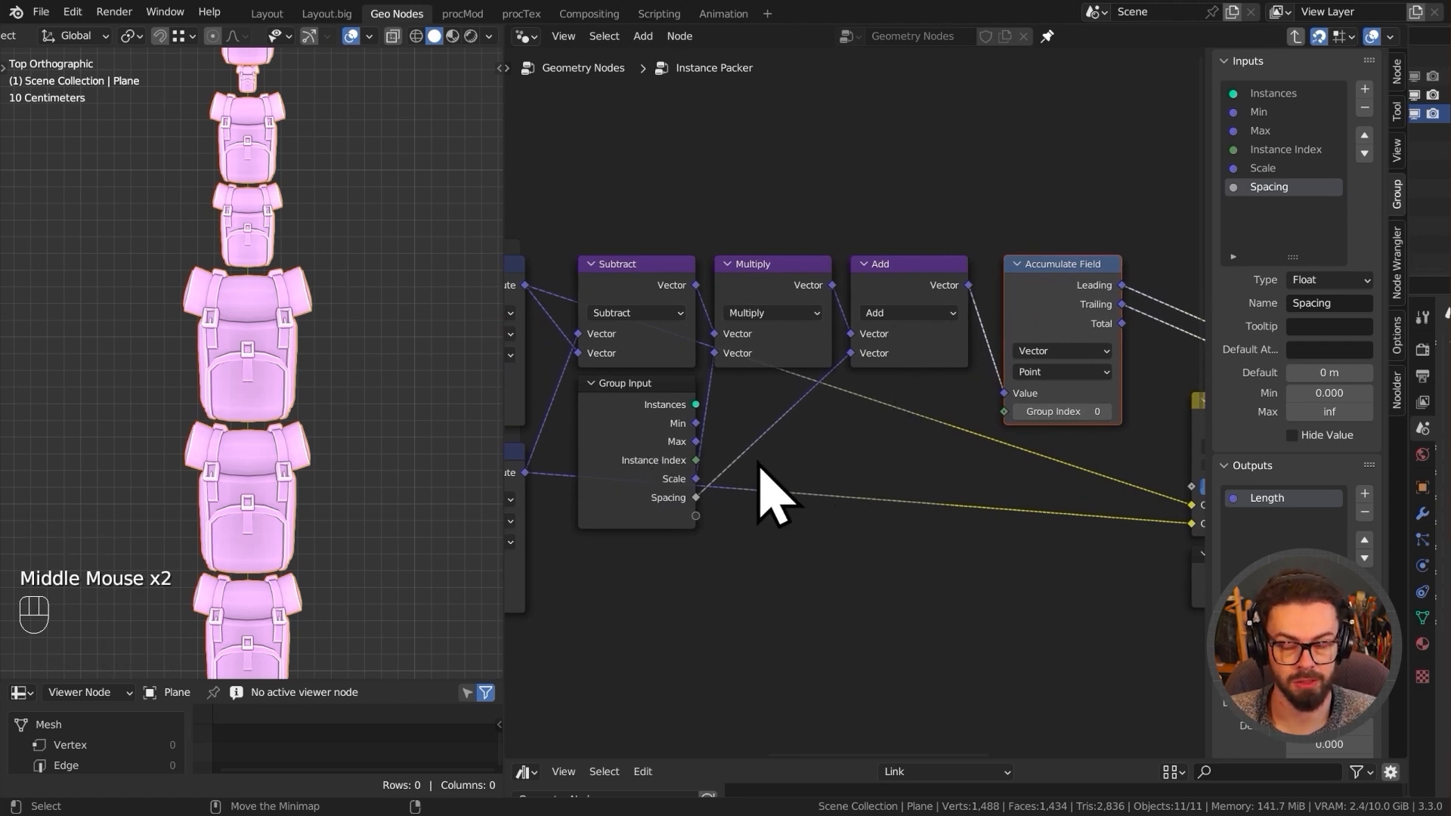
- Move the upper Mix node next to the Accumulate Field node
{"action": "middle_click_drag", "start_coordinate": [873, 414], "coordinate": [605, 361]}
{"action": "middle_click_drag", "start_coordinate": [1020, 363], "coordinate": [959, 415]}
{"action": "left_click", "coordinate": [978, 230]}
{"action": "key", "text": "g"}
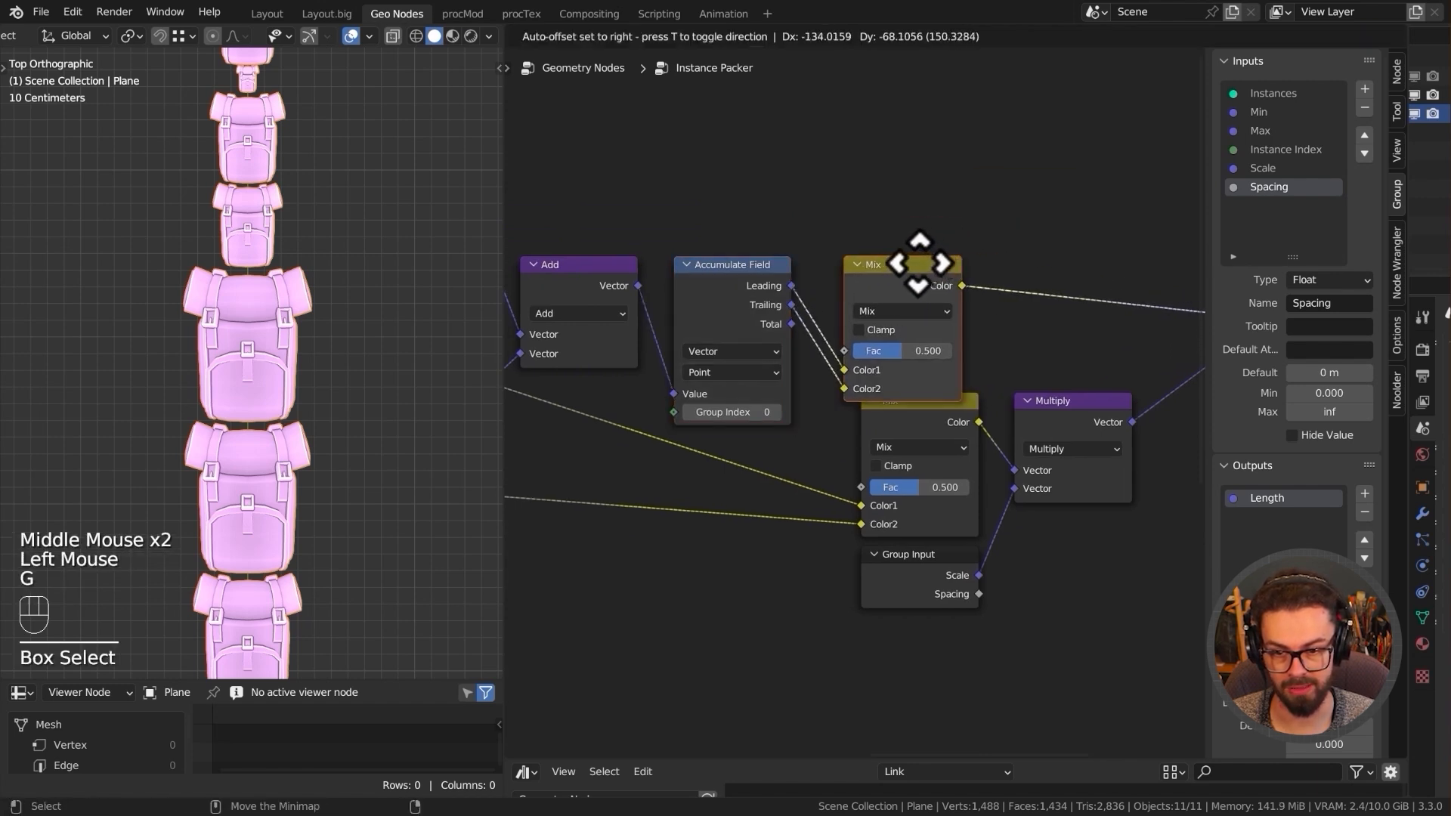
{"action": "left_click", "coordinate": [900, 274]}
- Tidy the end of the group by moving the lower Mix branch and the final nodes closer to the upper Mix node
{"action": "middle_click_drag", "start_coordinate": [954, 362], "coordinate": [904, 332]}
{"action": "left_click_drag", "start_coordinate": [1068, 599], "coordinate": [869, 385]}
{"action": "key", "text": "g"}
{"action": "left_click", "coordinate": [939, 408]}
{"action": "middle_click_drag", "start_coordinate": [854, 390], "coordinate": [665, 389]}
{"action": "left_click_drag", "start_coordinate": [940, 373], "coordinate": [1035, 302]}
{"action": "key", "text": "g"}
{"action": "left_click", "coordinate": [966, 243]}
{"action": "key", "text": "Tab"}
{"action": "mouse_move", "coordinate": [998, 441]}
{"action": "left_mouse_down", "text": "shift"}
{"action": "mouse_move", "coordinate": [1118, 440]}
{"action": "mouse_move", "coordinate": [997, 440]}
{"action": "left_mouse_up", "text": "shift"}
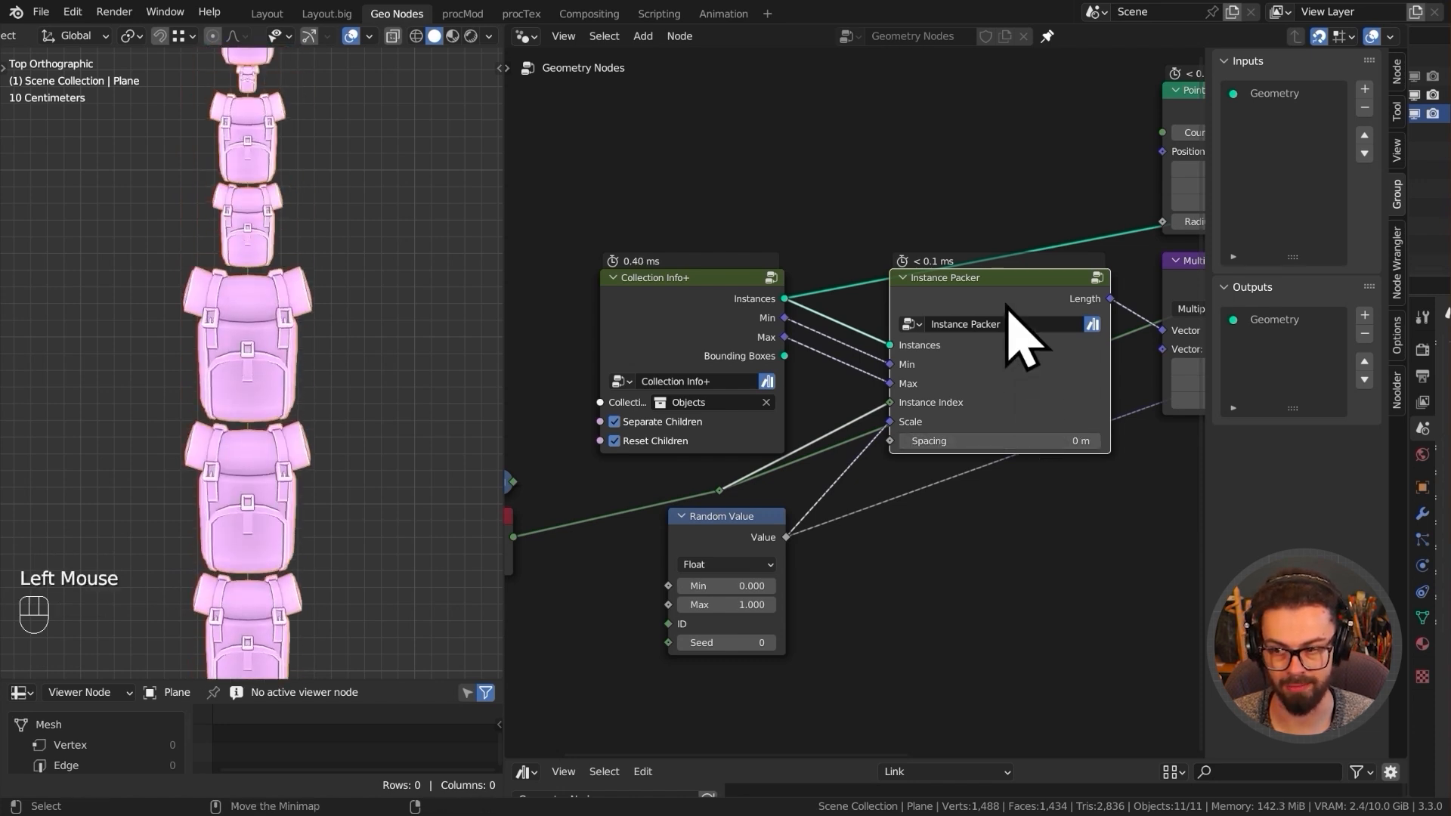
{"action": "key", "text": "Tab"}
{"action": "left_click", "coordinate": [1315, 395]}
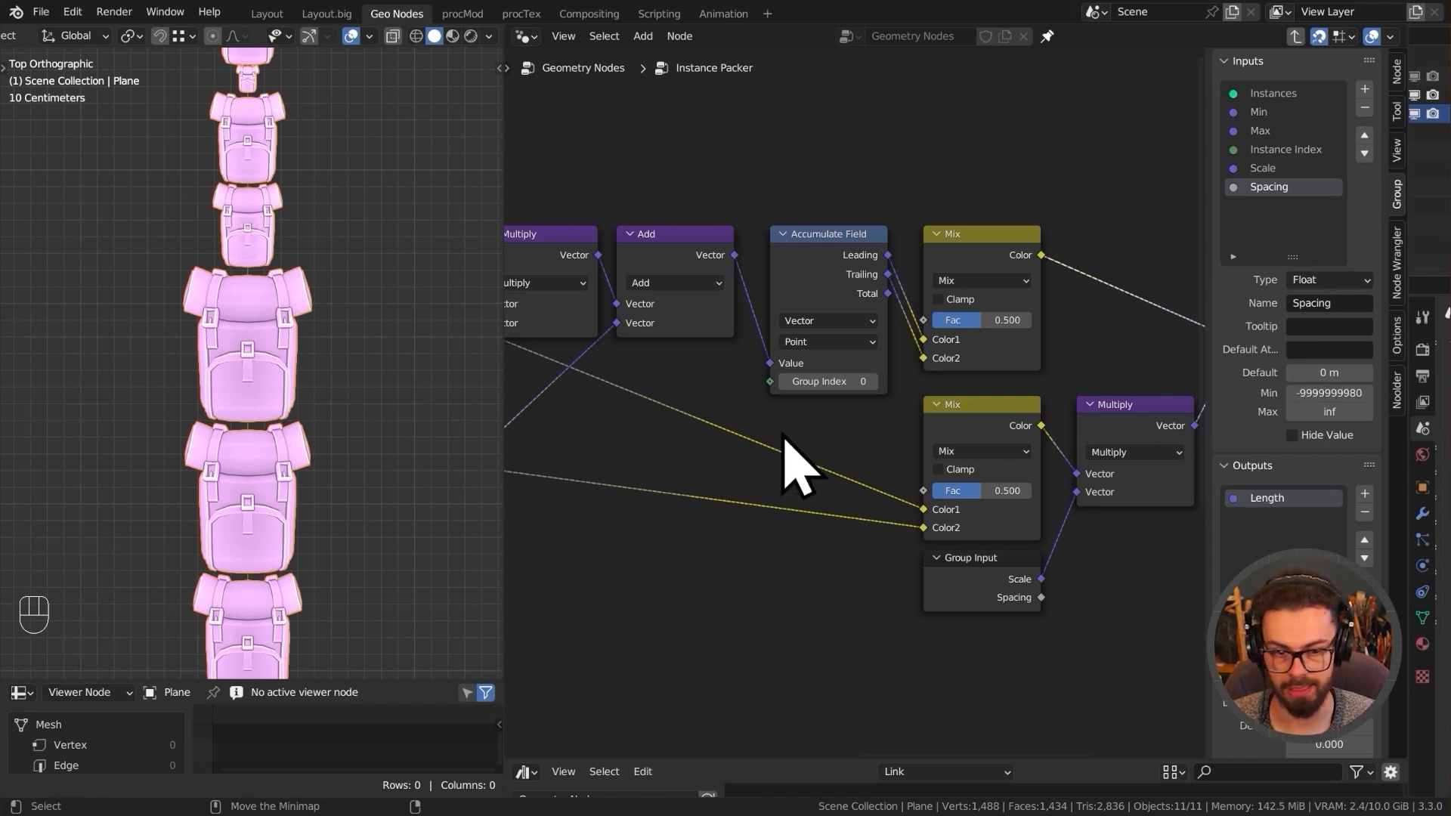
- Try a negative Spacing on the Instance Packer node, set it back to 0 m and save the file
{"action": "key", "text": "Tab"}
{"action": "mouse_move", "coordinate": [923, 441]}
{"action": "left_mouse_down", "text": "shift"}
{"action": "mouse_move", "coordinate": [828, 441]}
{"action": "mouse_move", "coordinate": [918, 440]}
{"action": "mouse_move", "coordinate": [904, 441]}
{"action": "left_mouse_up", "text": "shift"}
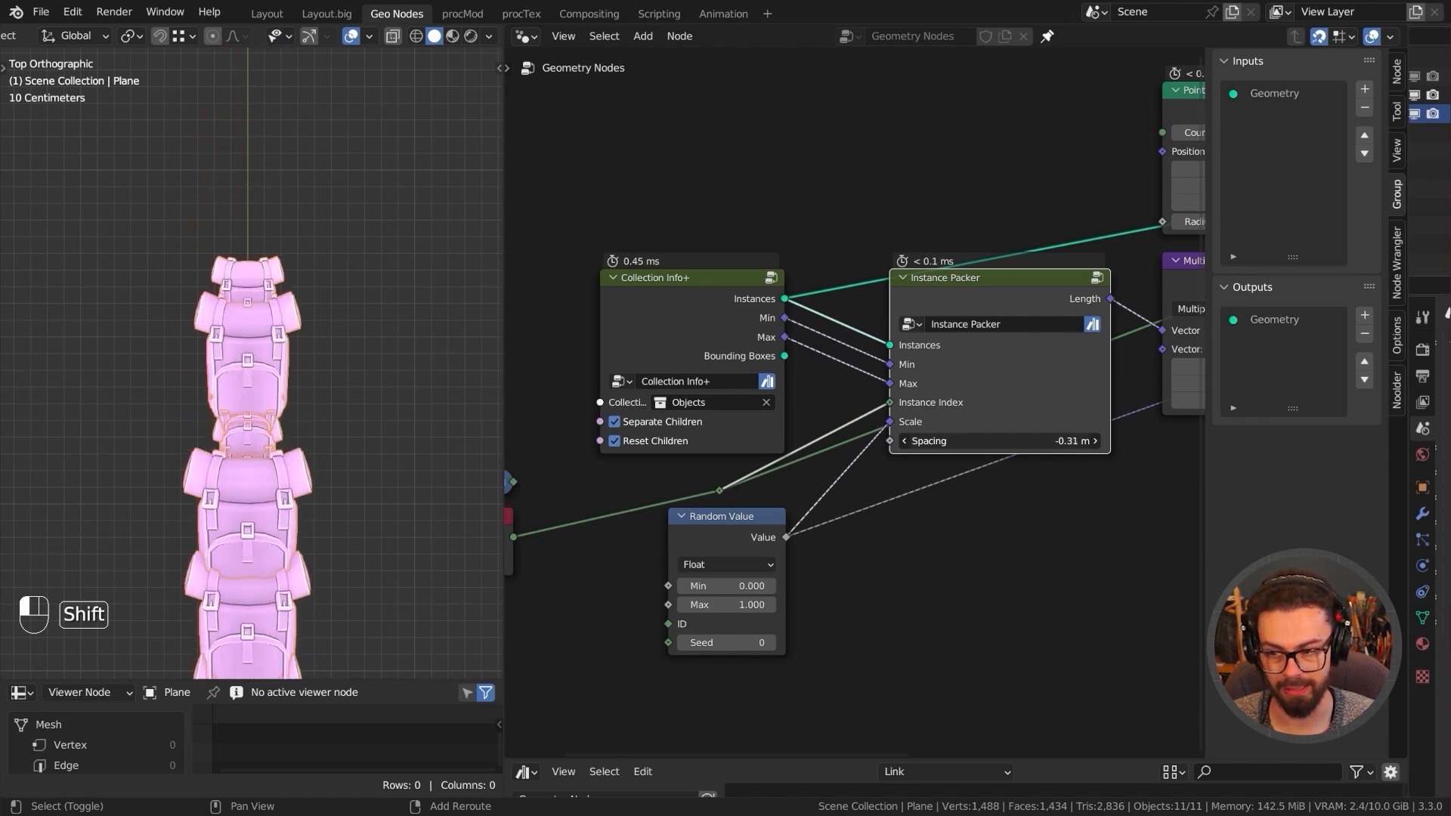
{"action": "type", "text": "0"}
{"action": "key", "text": "Return"}
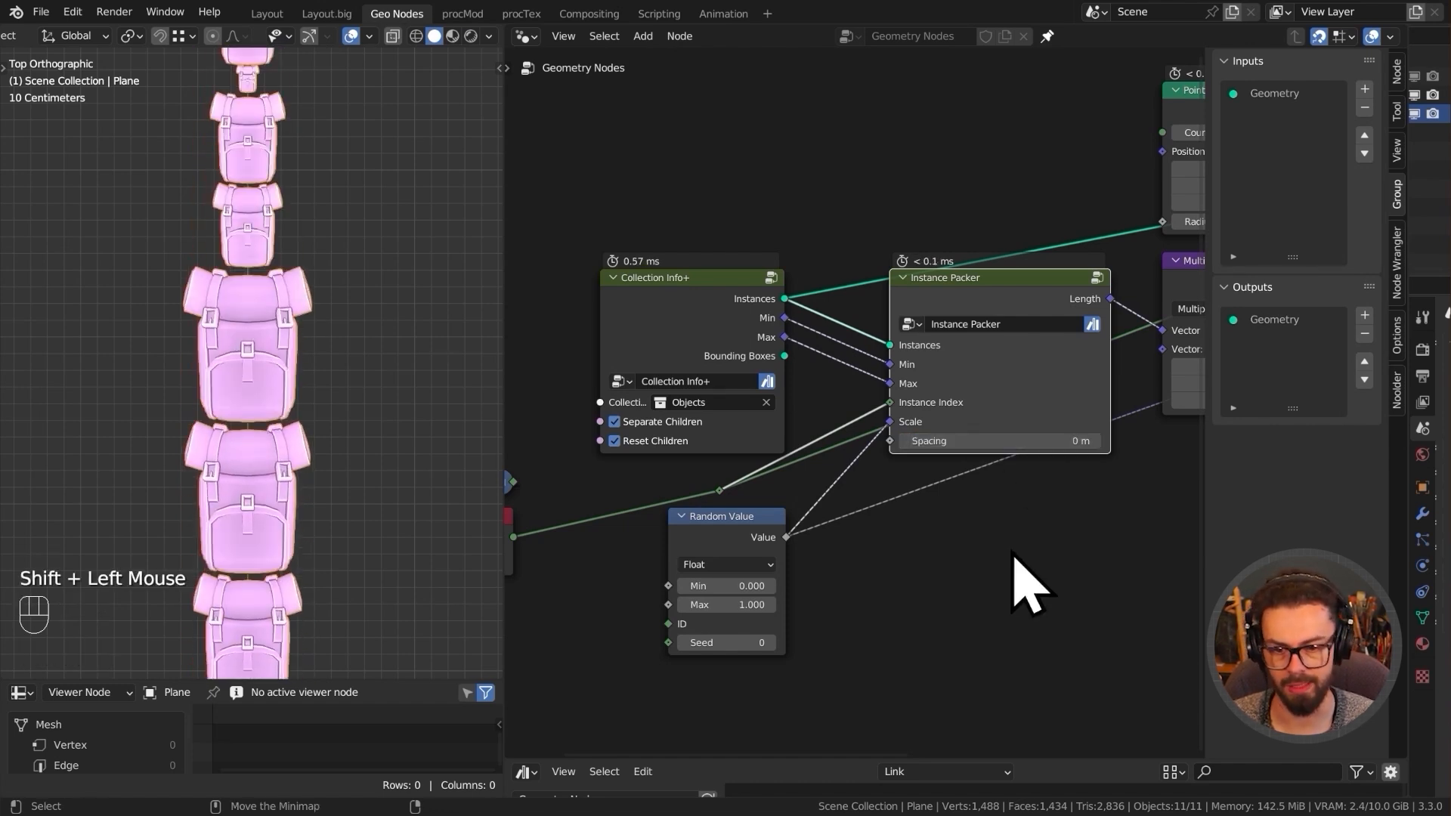
{"action": "key", "text": "ctrl+s"}
- Move the Instance on Points and Group Output nodes well away from Set Position to make room for more nodes
{"action": "scroll", "coordinate": [888, 488], "scroll_direction": "down", "scroll_amount": 1}
{"action": "middle_click_drag", "start_coordinate": [886, 480], "coordinate": [854, 459]}
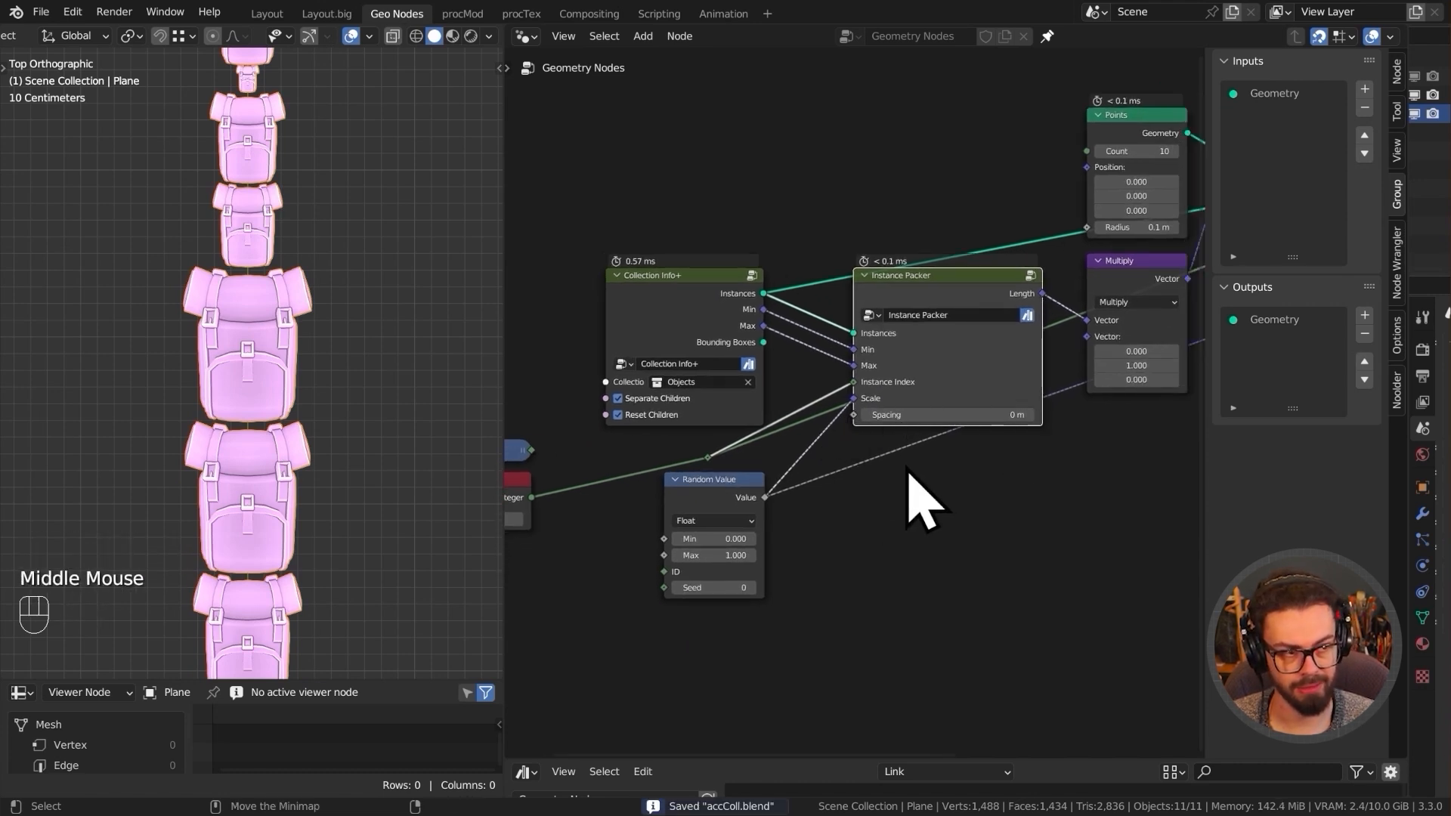
{"action": "scroll", "coordinate": [904, 472], "scroll_direction": "down", "scroll_amount": 2}
{"action": "middle_click_drag", "start_coordinate": [904, 472], "coordinate": [713, 463], "text": "shift"}
{"action": "left_click_drag", "start_coordinate": [803, 98], "coordinate": [907, 189]}
{"action": "key", "text": "g"}
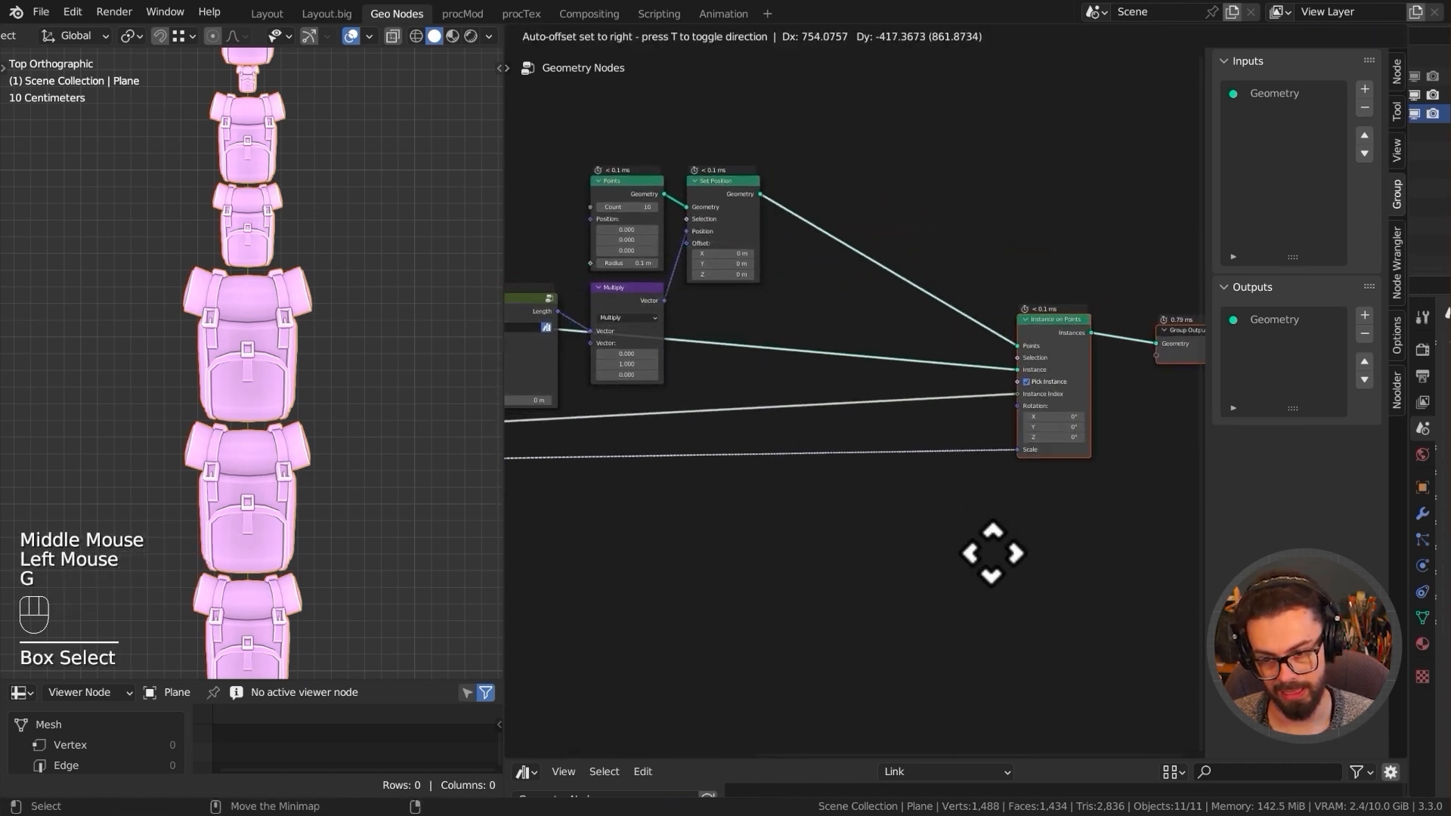
{"action": "left_click", "coordinate": [990, 550]}
- Add a Vector Switch node whose output feeds the Rotation input of the Instance on Points node
{"action": "middle_click_drag", "start_coordinate": [768, 519], "coordinate": [923, 447]}
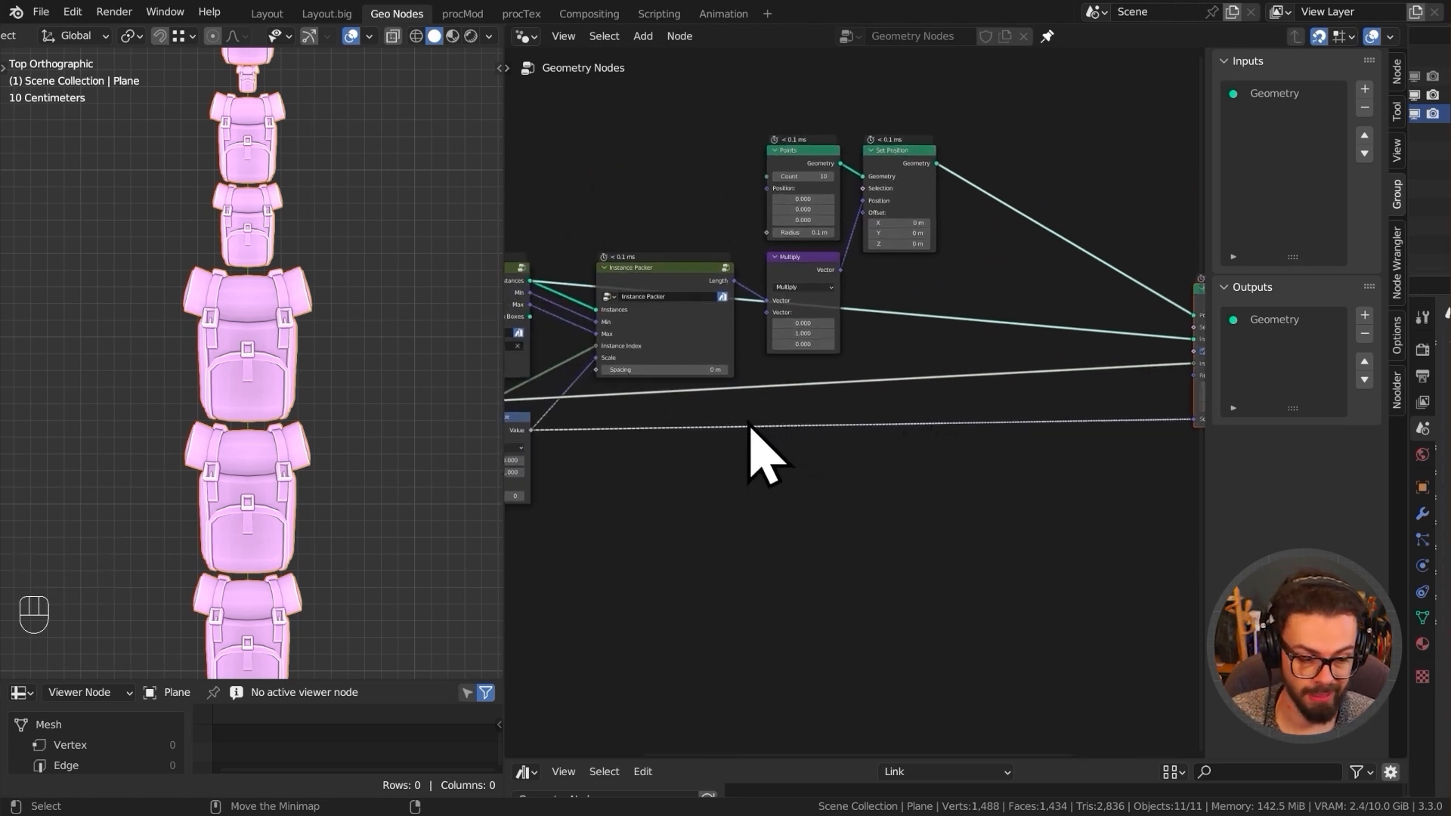
{"action": "scroll", "coordinate": [291, 421], "scroll_direction": "down", "scroll_amount": 2}
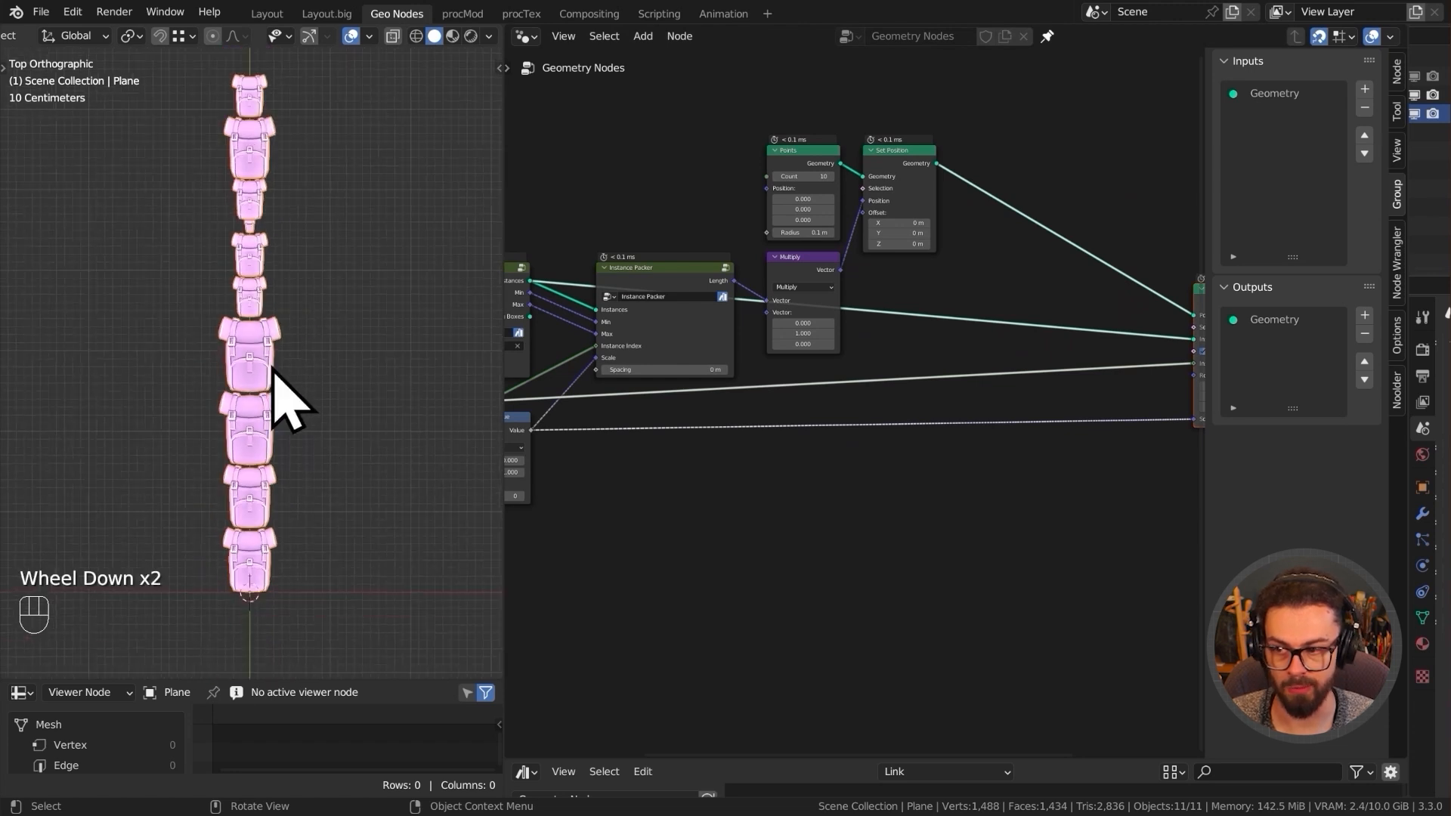
{"action": "middle_click_drag", "start_coordinate": [279, 356], "coordinate": [292, 420], "text": "shift"}
{"action": "middle_click_drag", "start_coordinate": [916, 422], "coordinate": [600, 414]}
{"action": "scroll", "coordinate": [725, 454], "scroll_direction": "up", "scroll_amount": 2}
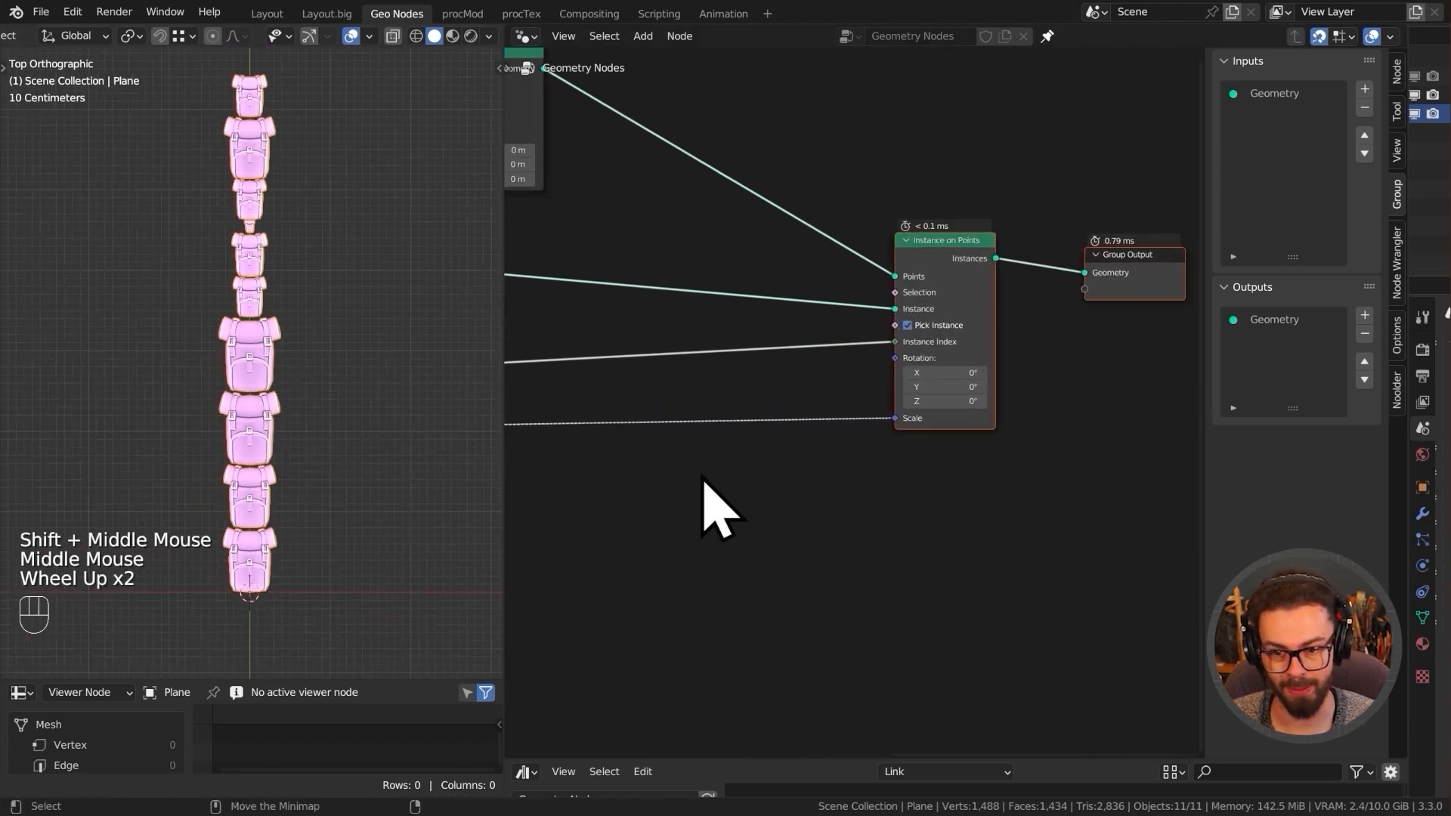
{"action": "middle_click_drag", "start_coordinate": [706, 481], "coordinate": [780, 469]}
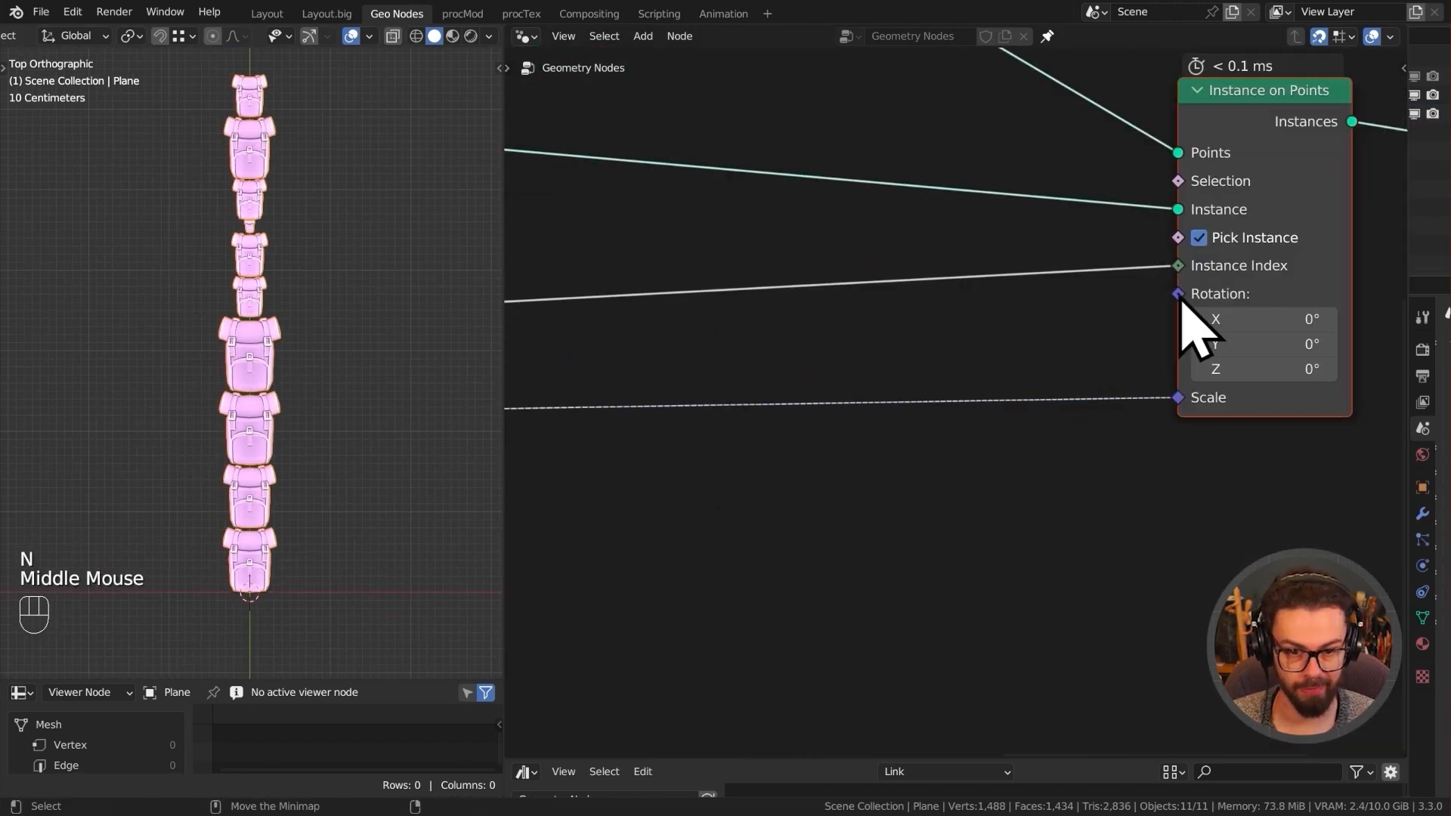
{"action": "middle_click_drag", "start_coordinate": [1180, 297], "coordinate": [1156, 297]}
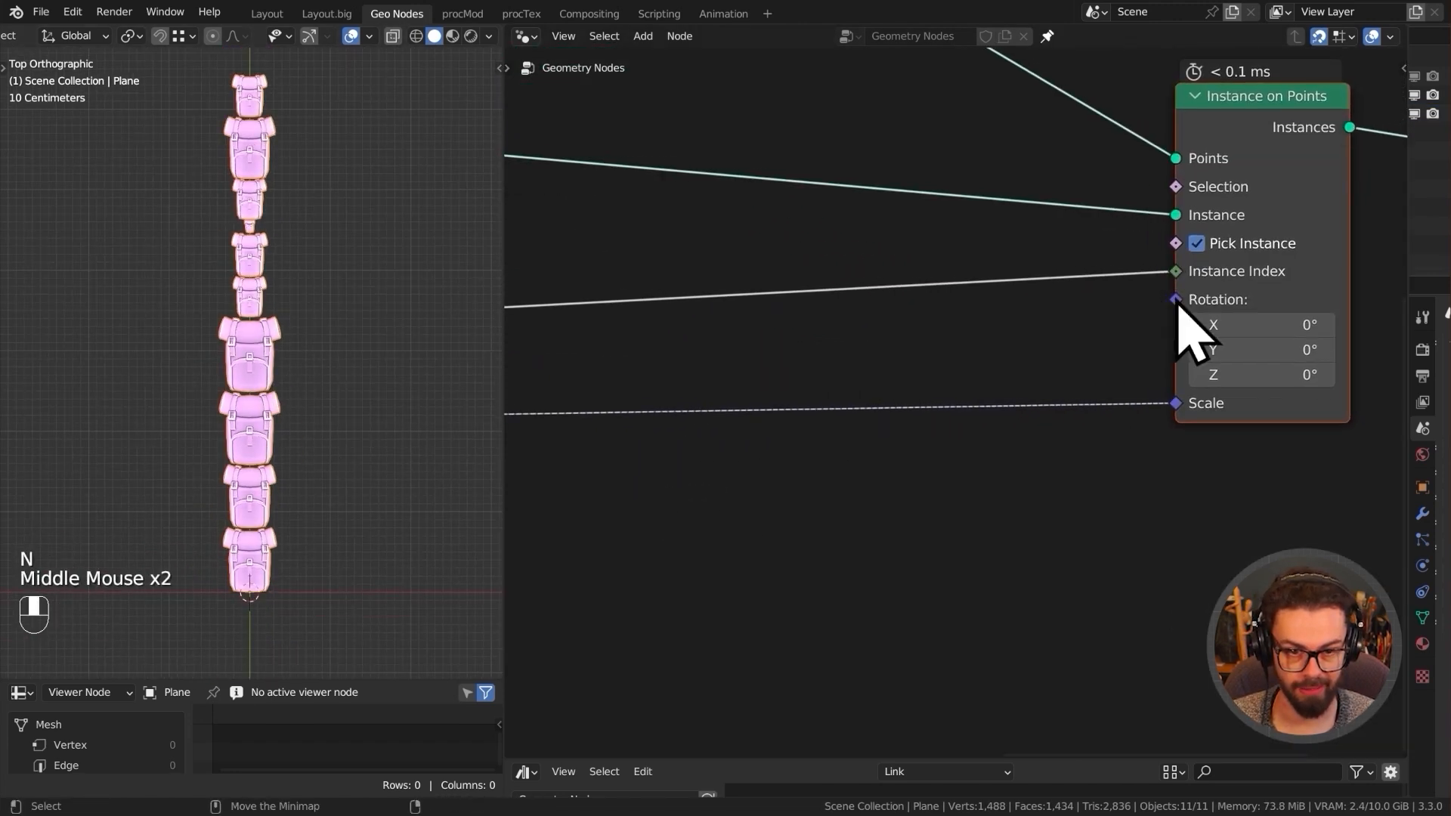
{"action": "left_click_drag", "start_coordinate": [1176, 299], "coordinate": [918, 469]}
{"action": "type", "text": "swi"}
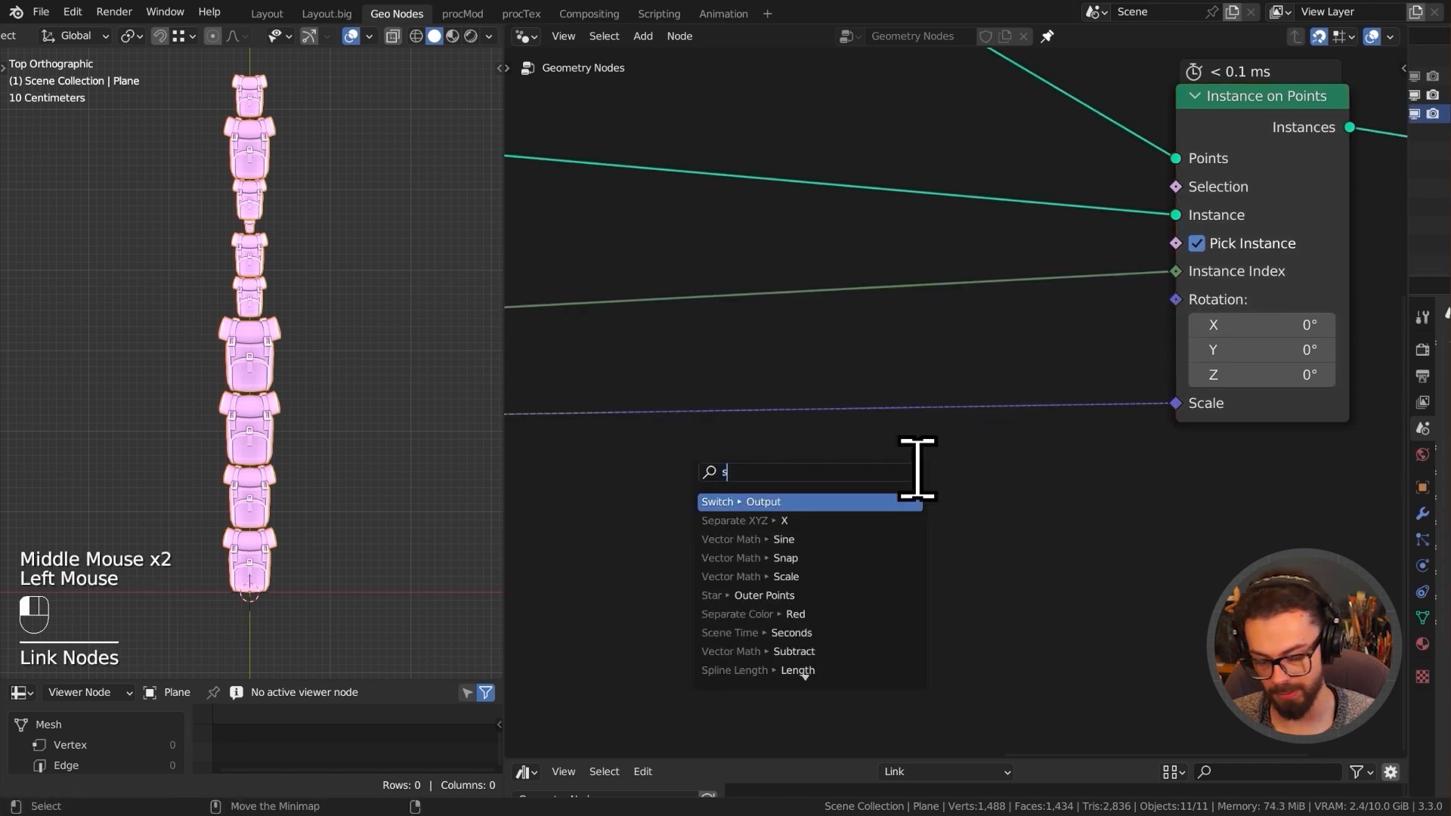
{"action": "key", "text": "Return"}
{"action": "left_click", "coordinate": [1017, 395]}
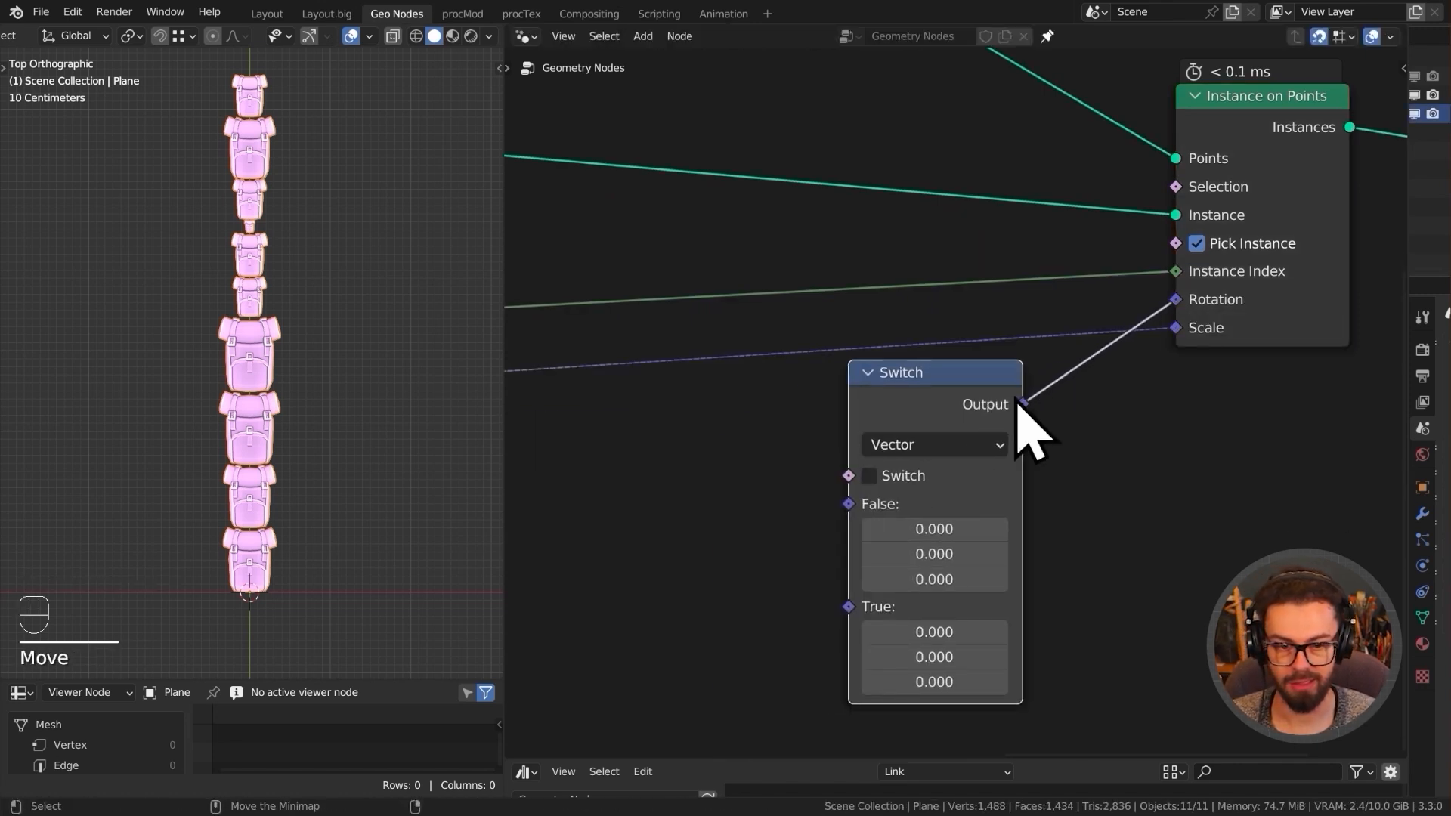
- Set the Z component of the Switch node's True vector to pi (3.142)
{"action": "middle_click_drag", "start_coordinate": [1014, 386], "coordinate": [1040, 311]}
{"action": "middle_click_drag", "start_coordinate": [1123, 374], "coordinate": [1212, 318]}
{"action": "left_click", "coordinate": [1077, 549]}
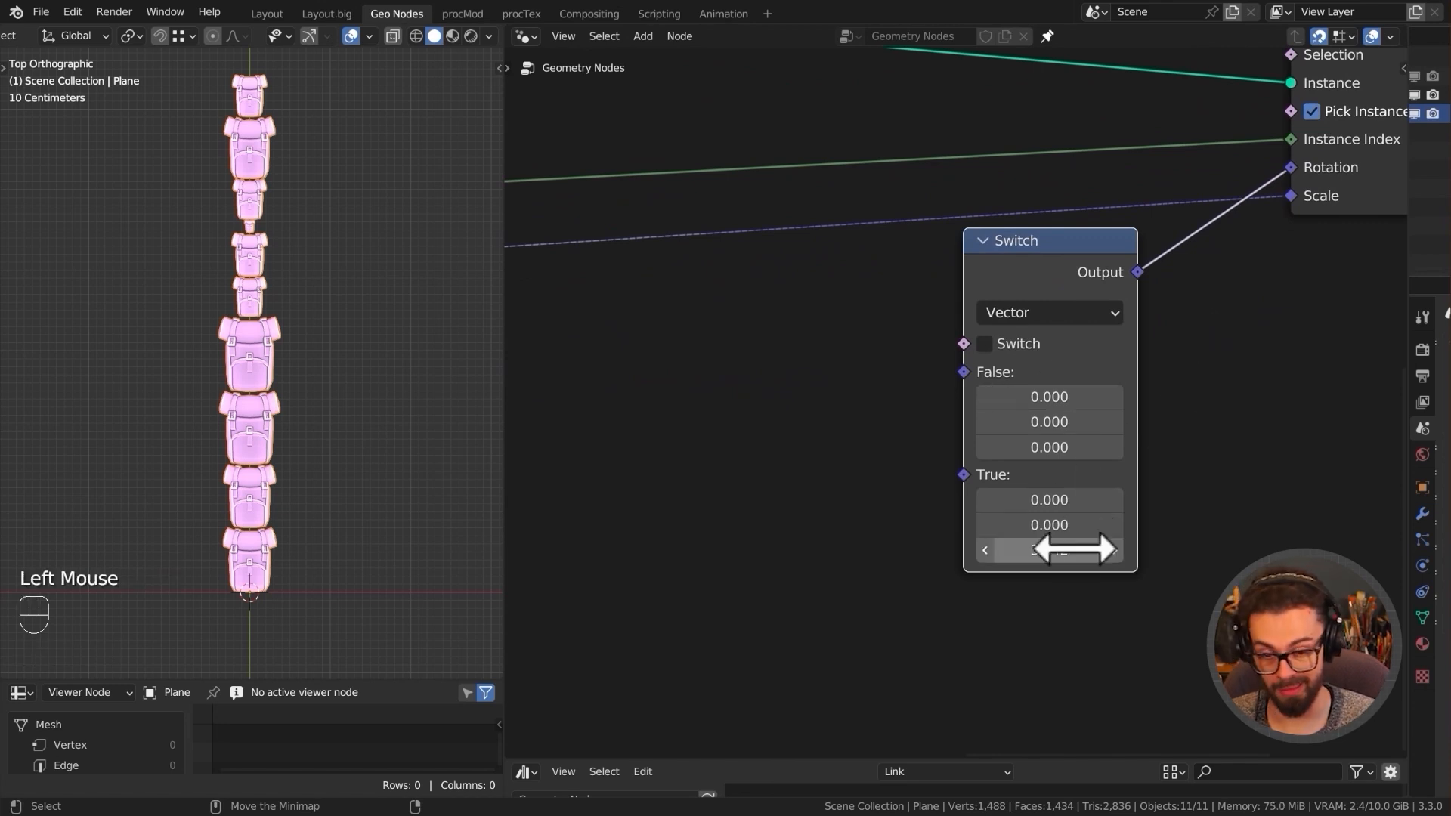
- Toggle the Switch on and off and compare how the rotated and unrotated backpacks line up in the viewport
{"action": "left_click", "coordinate": [997, 345]}
{"action": "left_click", "coordinate": [1000, 350]}
{"action": "left_click", "coordinate": [1001, 350]}
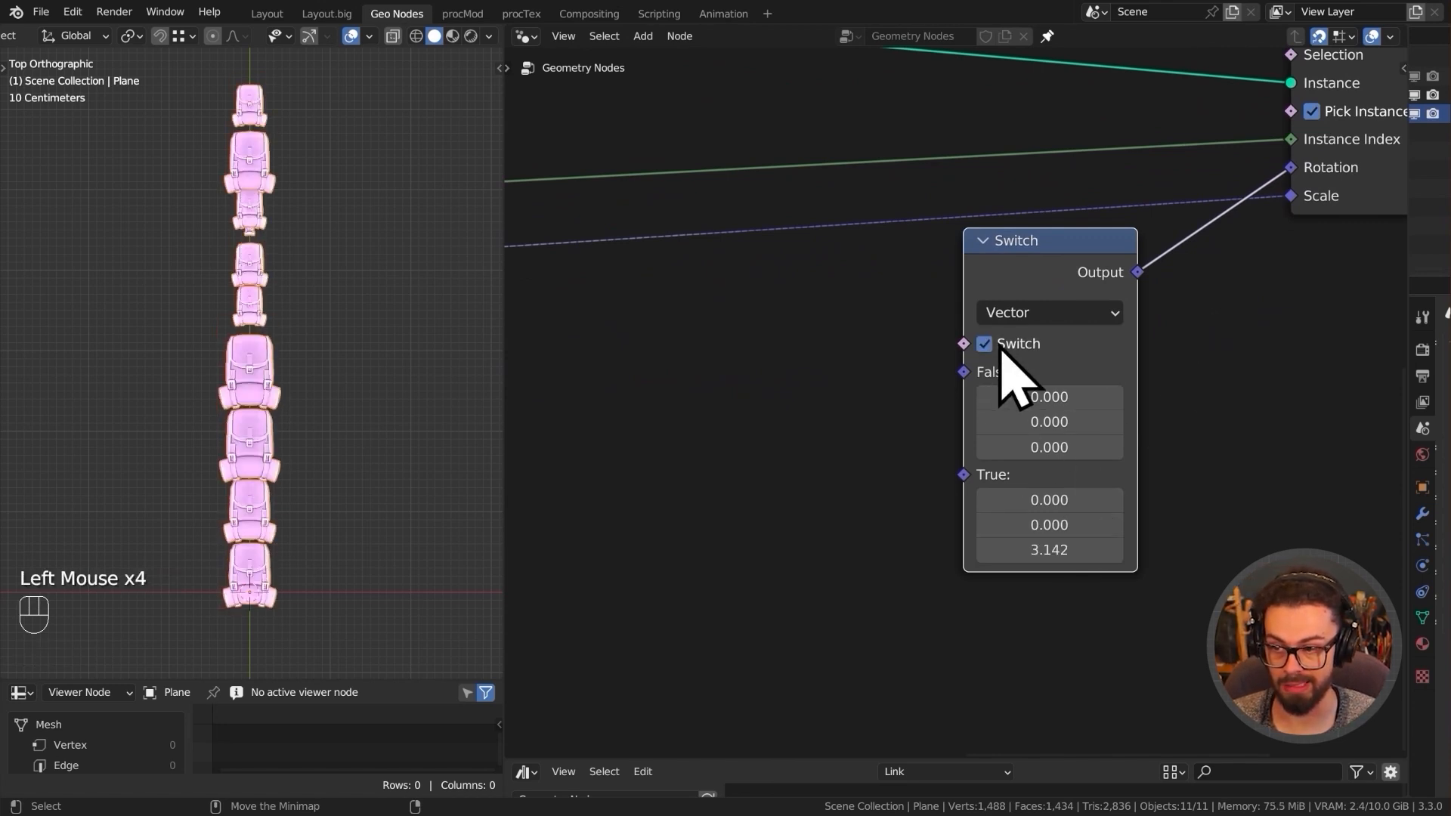
{"action": "left_click", "coordinate": [1000, 350]}
{"action": "left_click", "coordinate": [1000, 350]}
{"action": "middle_click_drag", "start_coordinate": [375, 356], "coordinate": [265, 259], "text": "ctrl"}
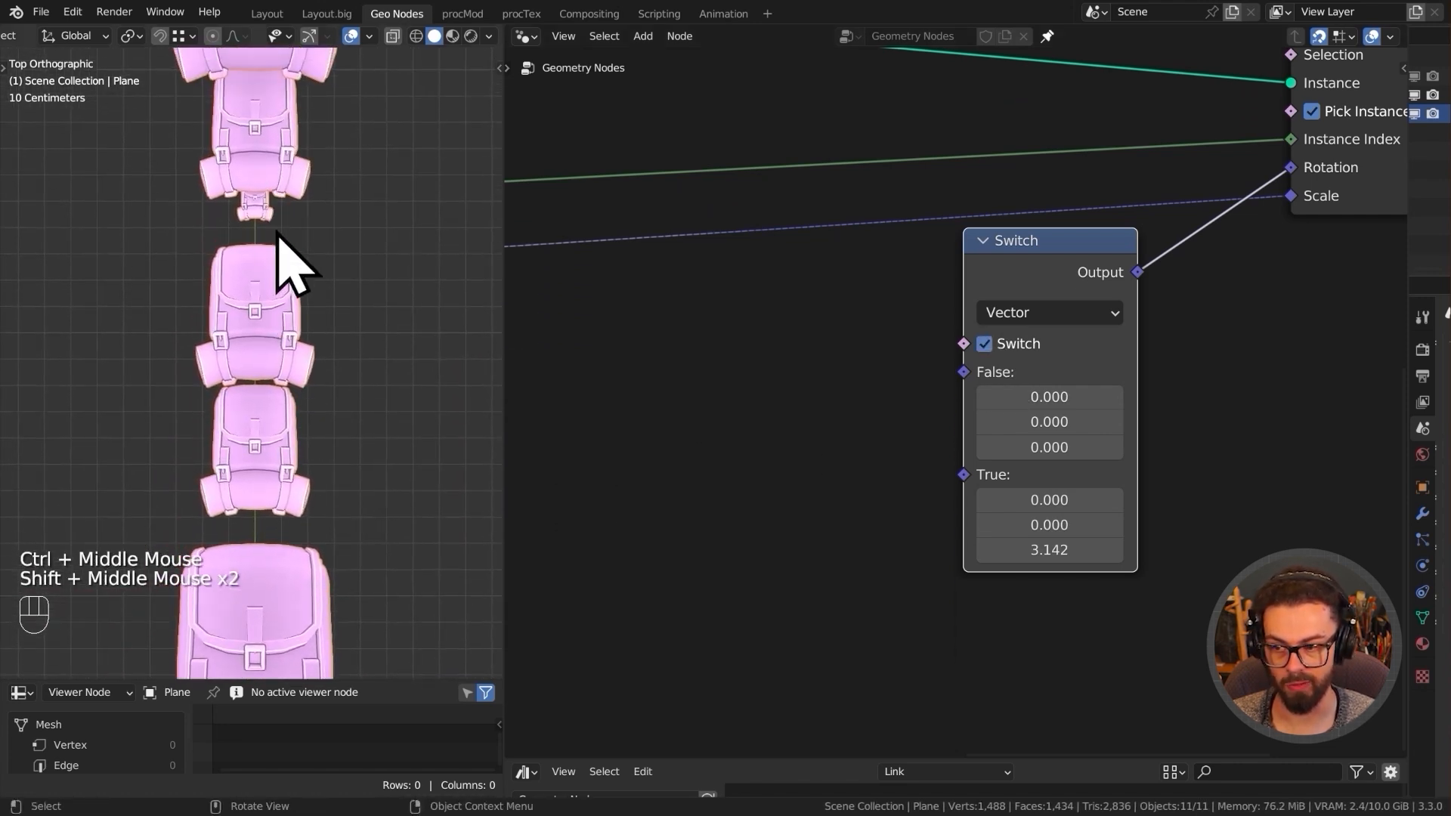
{"action": "left_click", "coordinate": [1008, 348]}
{"action": "left_click", "coordinate": [1008, 348]}
{"action": "left_click", "coordinate": [1008, 348]}
{"action": "left_click", "coordinate": [1008, 348]}
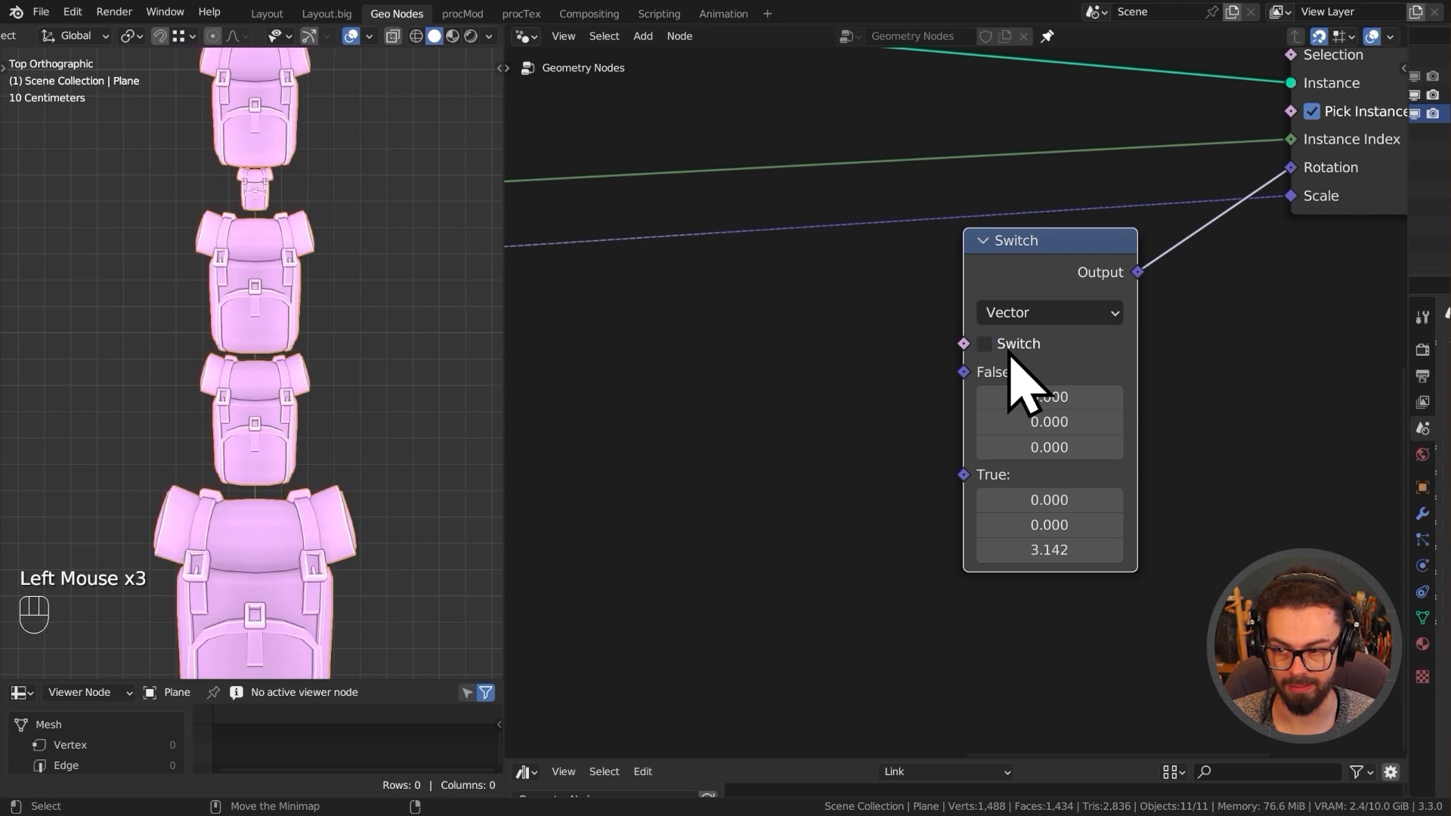
{"action": "left_click", "coordinate": [984, 345]}
{"action": "left_click", "coordinate": [984, 345]}
{"action": "left_click", "coordinate": [984, 345]}
{"action": "middle_click_drag", "start_coordinate": [301, 354], "coordinate": [275, 411], "text": "shift"}
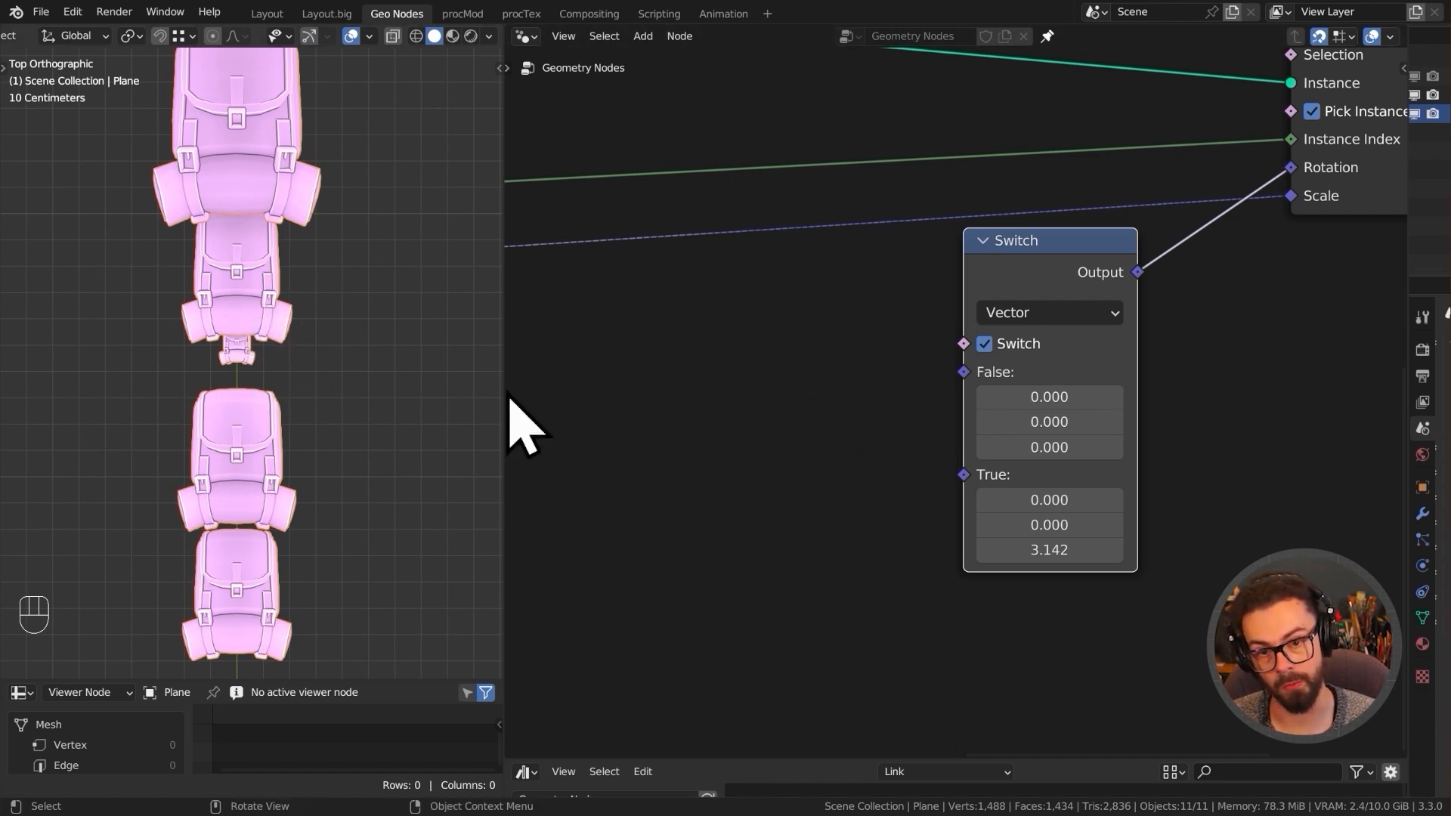
- Move the Switch node back along the tree to sit below the Multiply node after Instance Packer
{"action": "scroll", "coordinate": [983, 446], "scroll_direction": "down", "scroll_amount": 3}
{"action": "middle_click_drag", "start_coordinate": [955, 453], "coordinate": [1145, 459], "text": "shift"}
{"action": "left_click", "coordinate": [1288, 359]}
{"action": "key", "text": "g"}
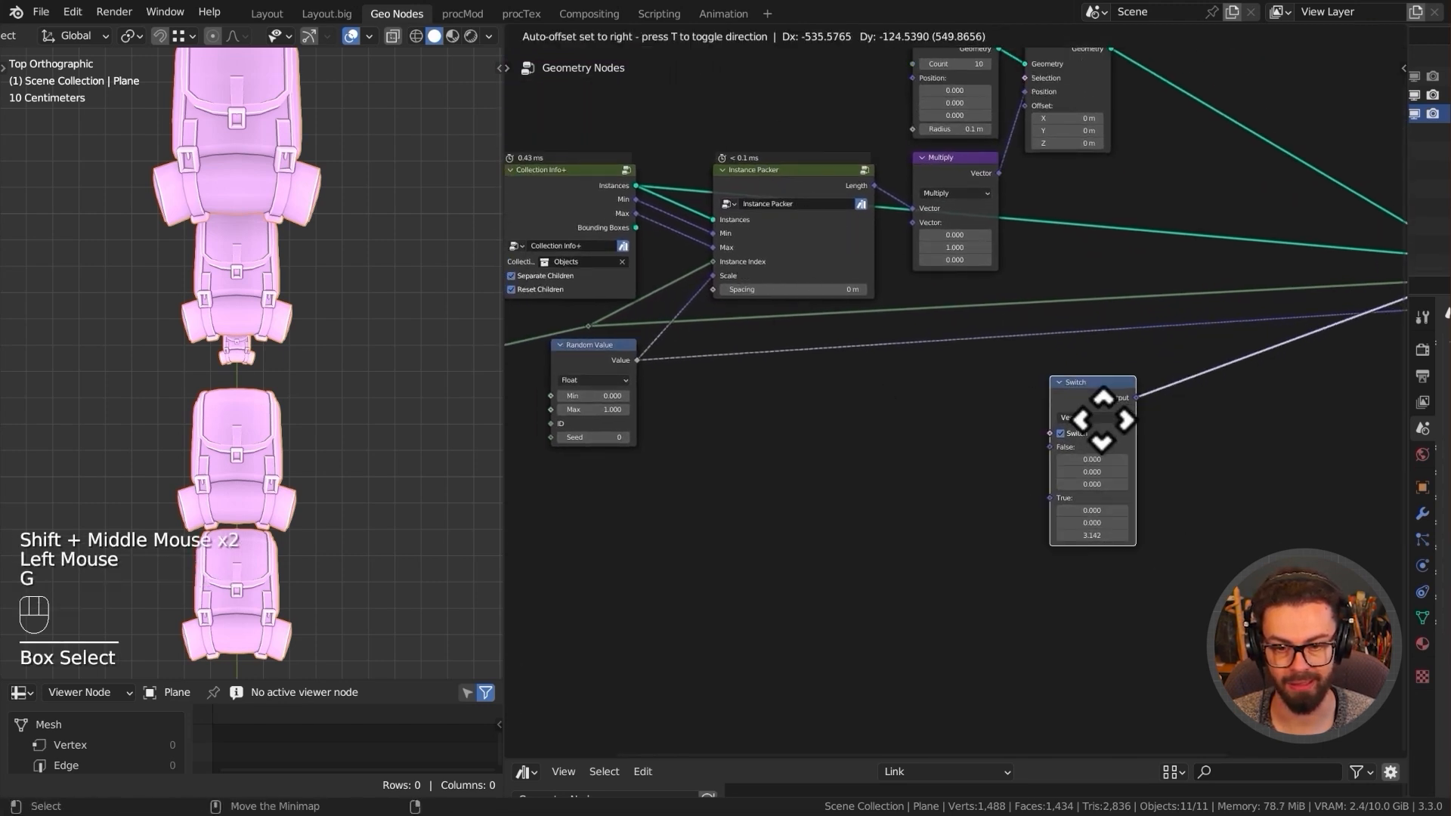
{"action": "middle_click_drag", "start_coordinate": [829, 438], "coordinate": [979, 386]}
{"action": "key", "text": "g"}
{"action": "left_click", "coordinate": [949, 405]}
- Drive the Switch with a new Boolean Random Value node placed below the existing one and inspect the packed row
{"action": "scroll", "coordinate": [897, 486], "scroll_direction": "up", "scroll_amount": 2}
{"action": "left_click_drag", "start_coordinate": [1131, 447], "coordinate": [726, 492]}
{"action": "type", "text": "random"}
{"action": "left_click", "coordinate": [710, 527]}
{"action": "left_click", "coordinate": [720, 493]}
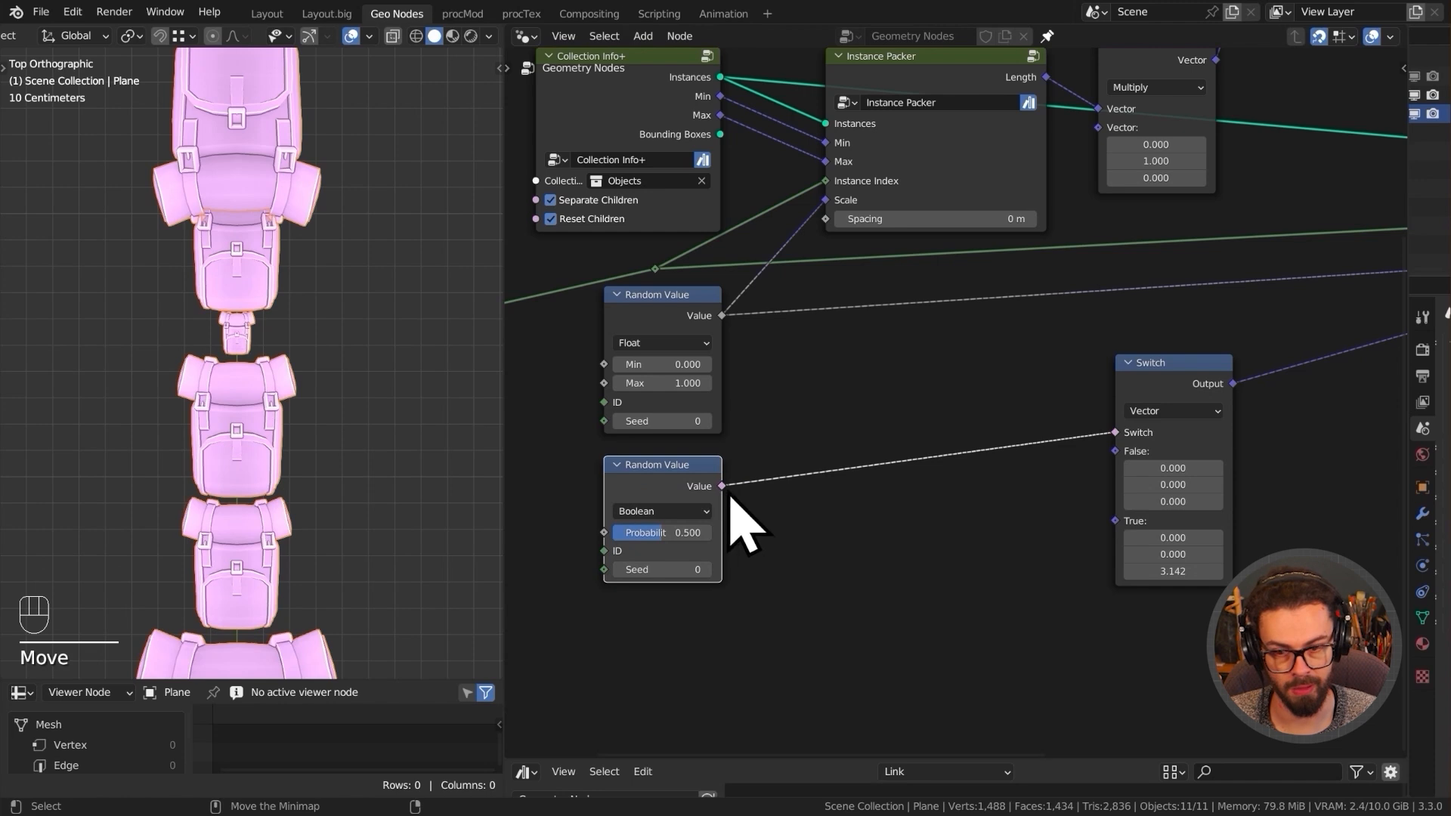
{"action": "scroll", "coordinate": [308, 438], "scroll_direction": "down", "scroll_amount": 3}
{"action": "middle_click_drag", "start_coordinate": [314, 453], "coordinate": [270, 185], "text": "shift"}
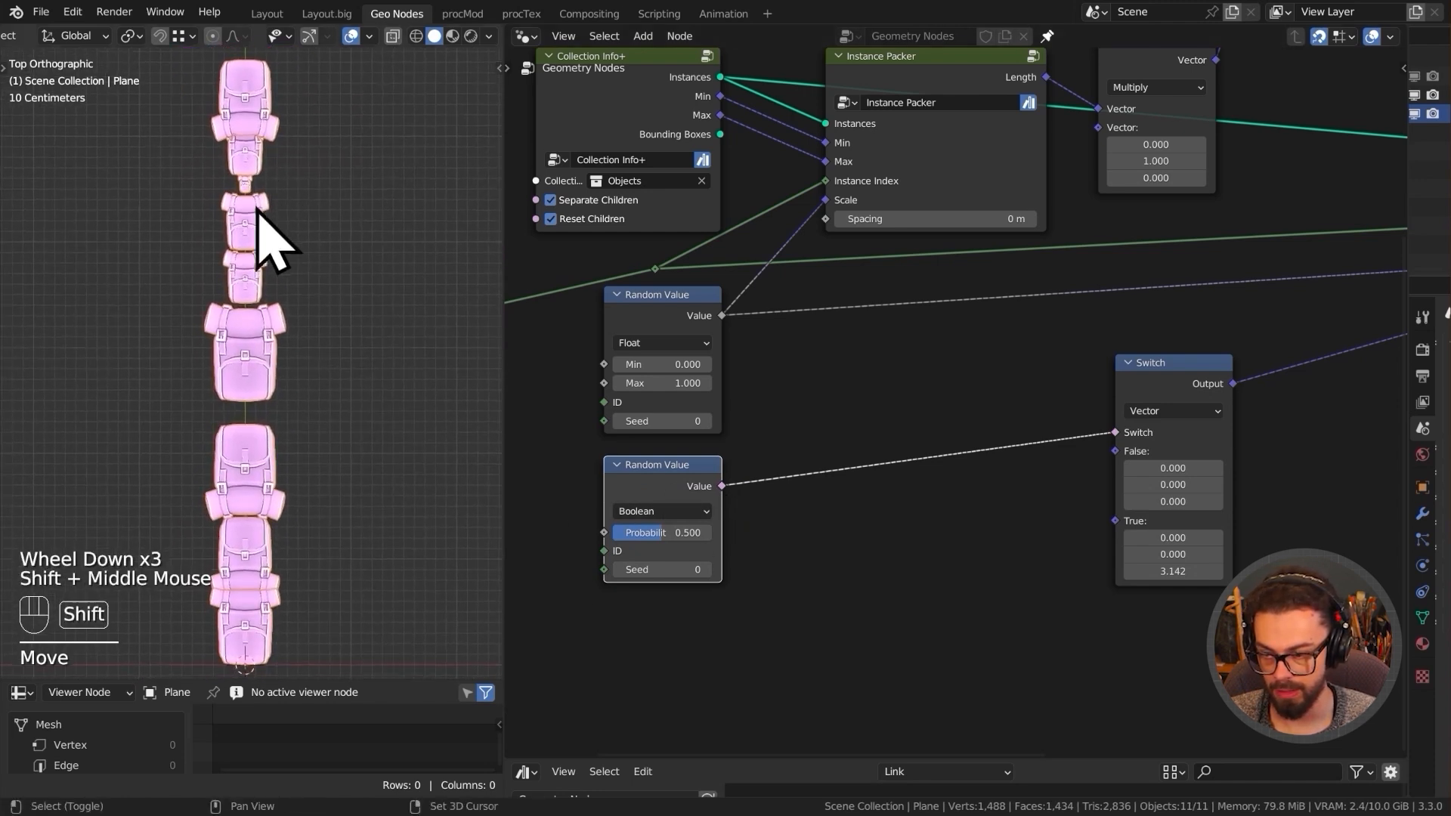
{"action": "middle_click_drag", "start_coordinate": [324, 453], "coordinate": [317, 411], "text": "shift"}
- Open the Instance Packer group and move the lower Mix, Multiply and Group Input nodes away from the final Subtract
{"action": "middle_click_drag", "start_coordinate": [861, 278], "coordinate": [819, 401]}
{"action": "left_click", "coordinate": [872, 198]}
{"action": "key", "text": "Tab"}
{"action": "middle_click_drag", "start_coordinate": [906, 437], "coordinate": [691, 400]}
{"action": "middle_click_drag", "start_coordinate": [817, 416], "coordinate": [878, 379]}
{"action": "left_click_drag", "start_coordinate": [680, 544], "coordinate": [900, 356]}
{"action": "key", "text": "g"}
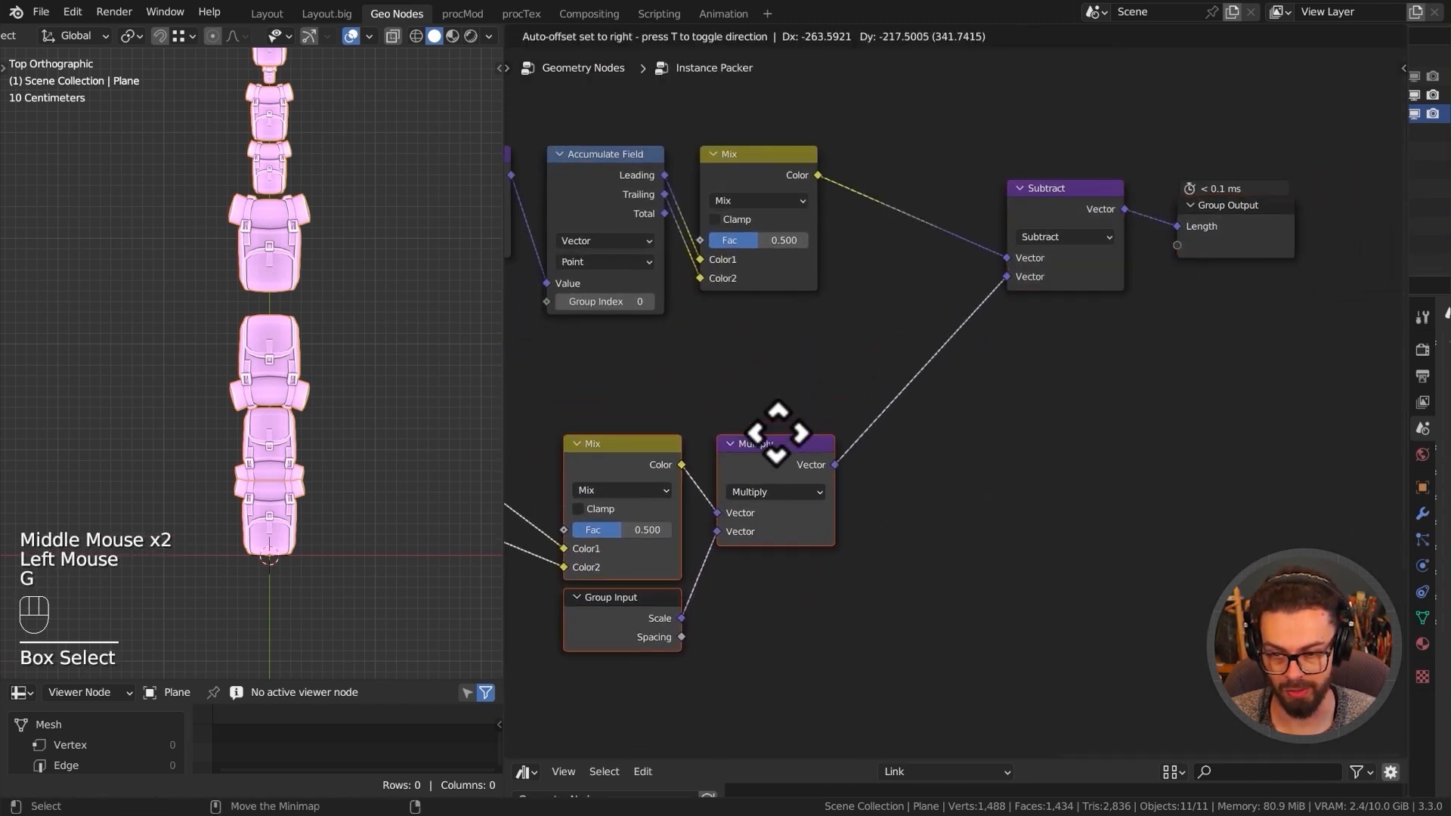
{"action": "left_click", "coordinate": [770, 440]}
- Duplicate the lower Multiply node into its link to Subtract and change the copy's operation to Scale
{"action": "middle_click_drag", "start_coordinate": [771, 440], "coordinate": [916, 361]}
{"action": "scroll", "coordinate": [906, 382], "scroll_direction": "up", "scroll_amount": 2}
{"action": "left_click", "coordinate": [802, 344]}
{"action": "key", "text": "shift+d"}
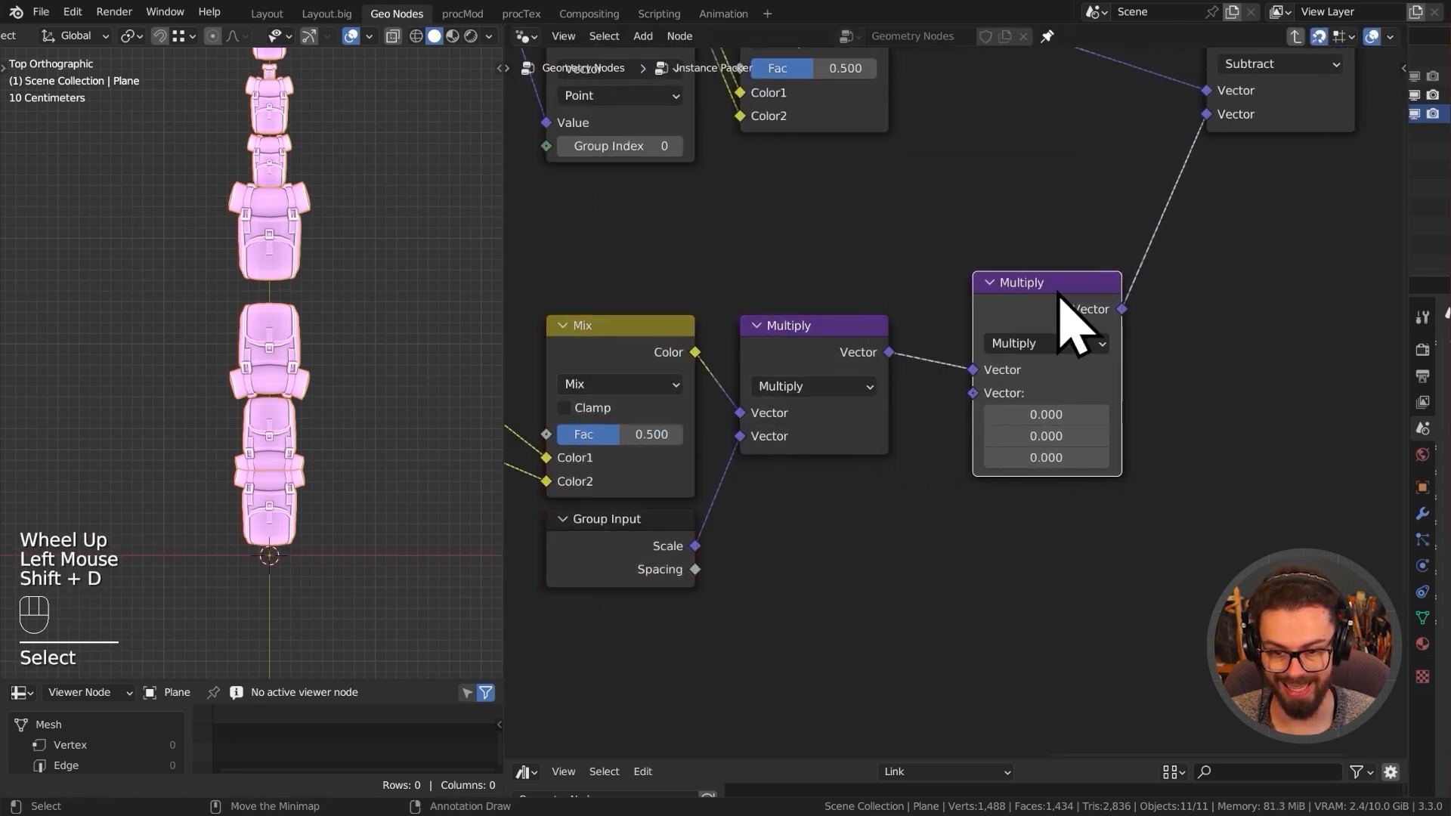
{"action": "left_click", "coordinate": [1037, 348]}
{"action": "left_click", "coordinate": [1046, 387]}
{"action": "left_click", "coordinate": [1031, 738]}
- Set the Scale node's factor to -1
{"action": "middle_click_drag", "start_coordinate": [815, 473], "coordinate": [879, 443]}
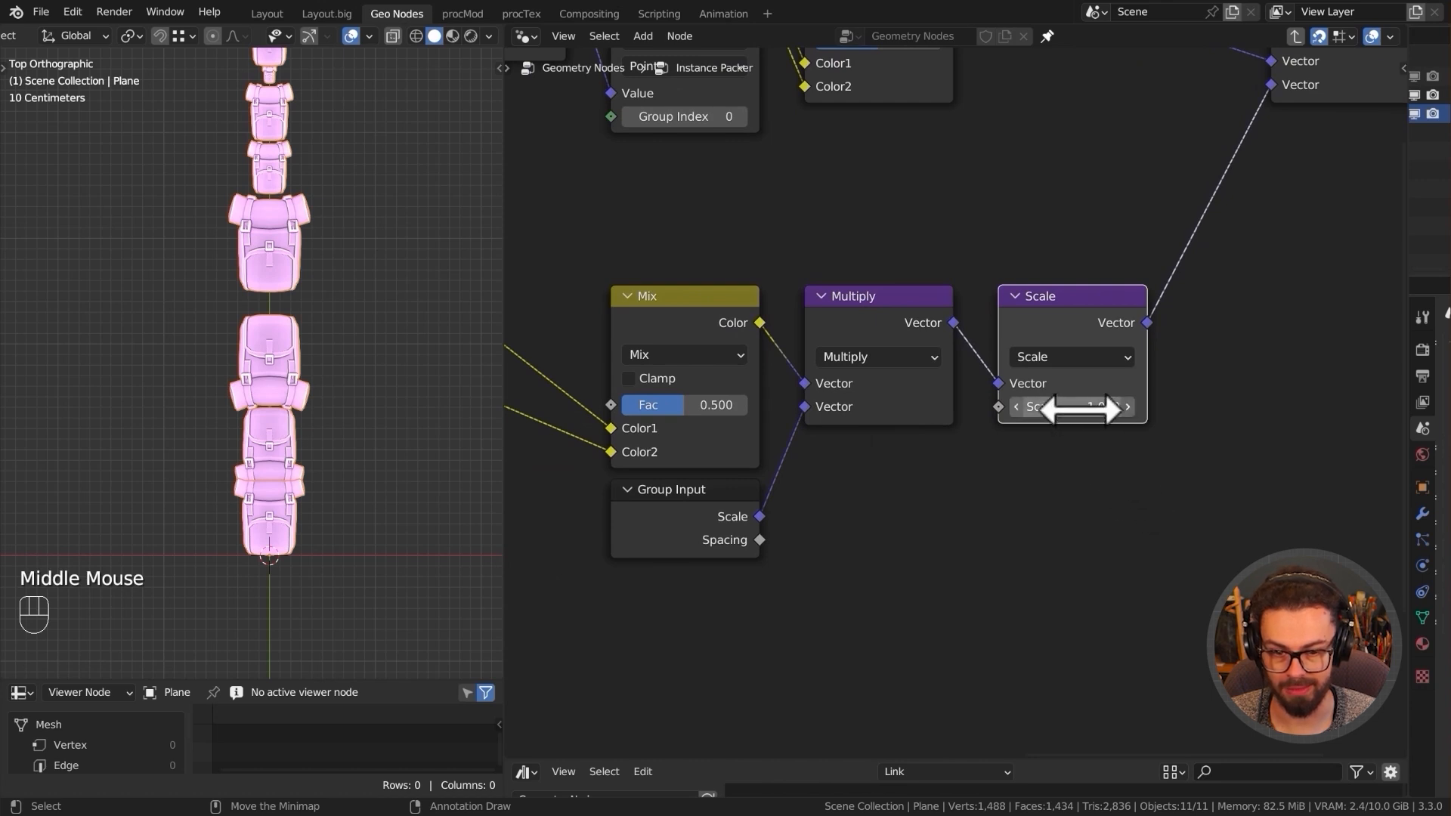
{"action": "left_click", "coordinate": [1088, 408]}
{"action": "key", "text": "Return"}
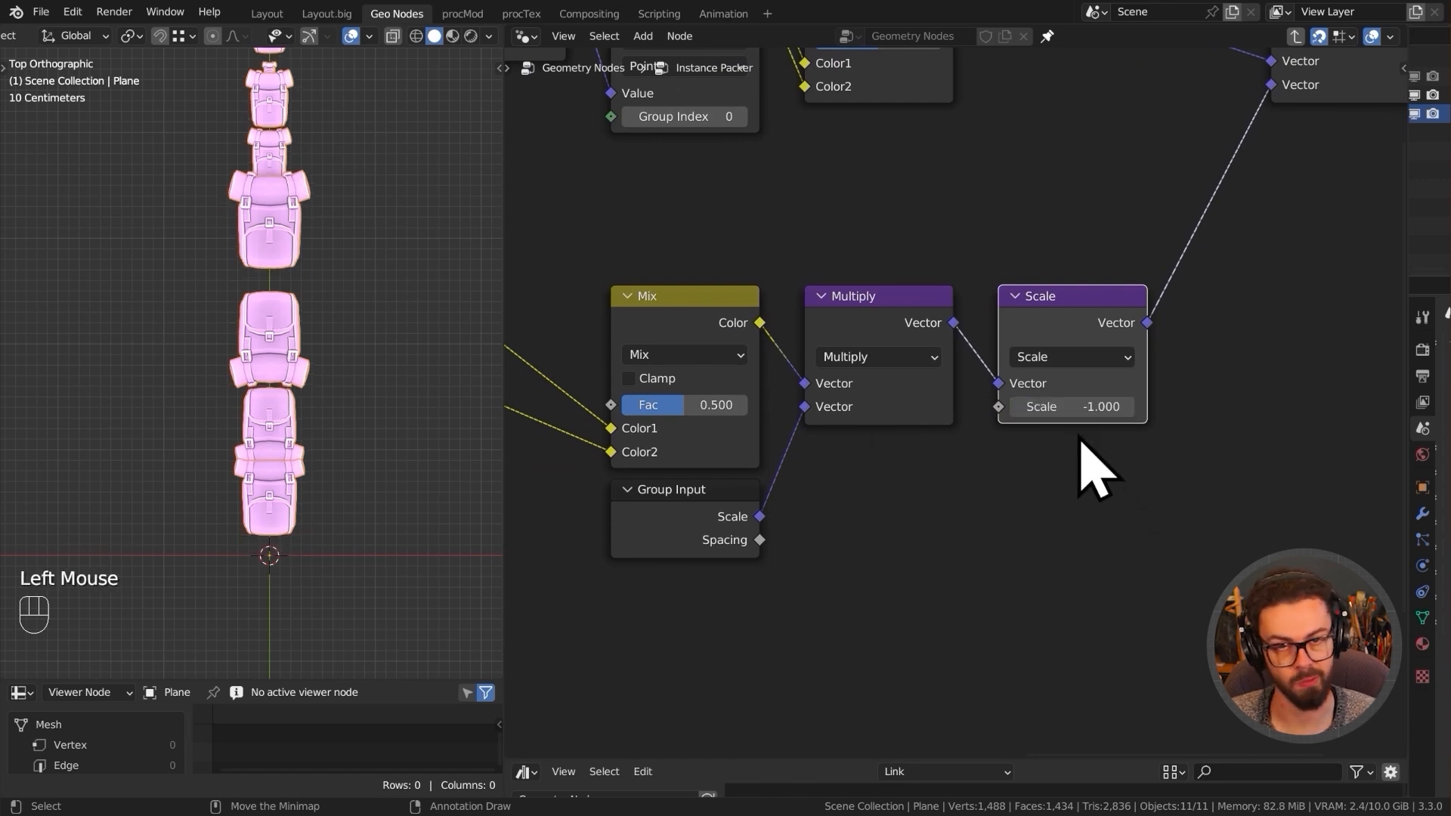
- Add a Switch node feeding the Scale node's Scale value and place it directly below the Scale node
{"action": "middle_click_drag", "start_coordinate": [1010, 486], "coordinate": [1017, 428]}
{"action": "left_click_drag", "start_coordinate": [1006, 348], "coordinate": [928, 504]}
{"action": "type", "text": "swit"}
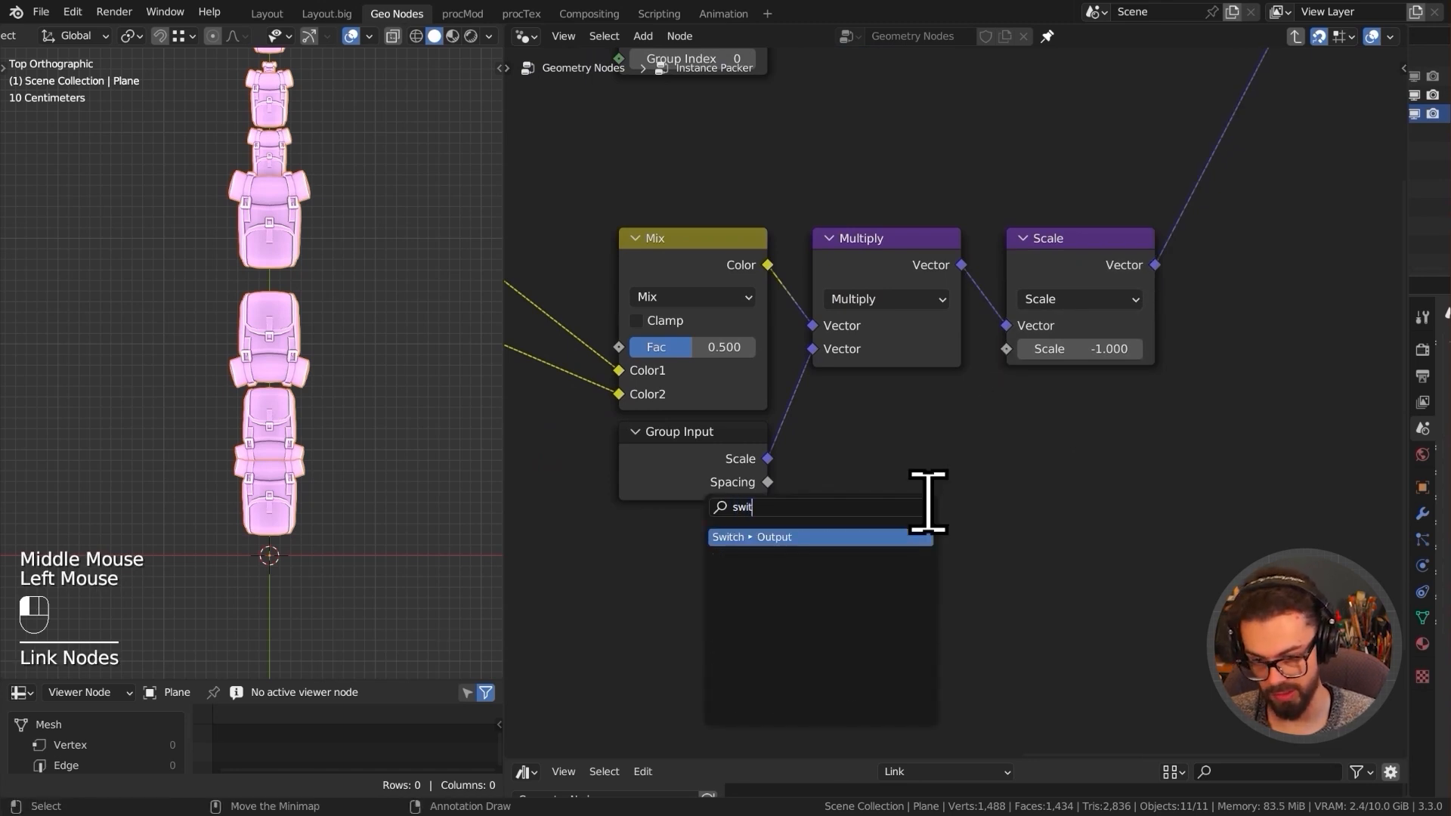
{"action": "key", "text": "Return"}
{"action": "left_click", "coordinate": [1154, 414]}
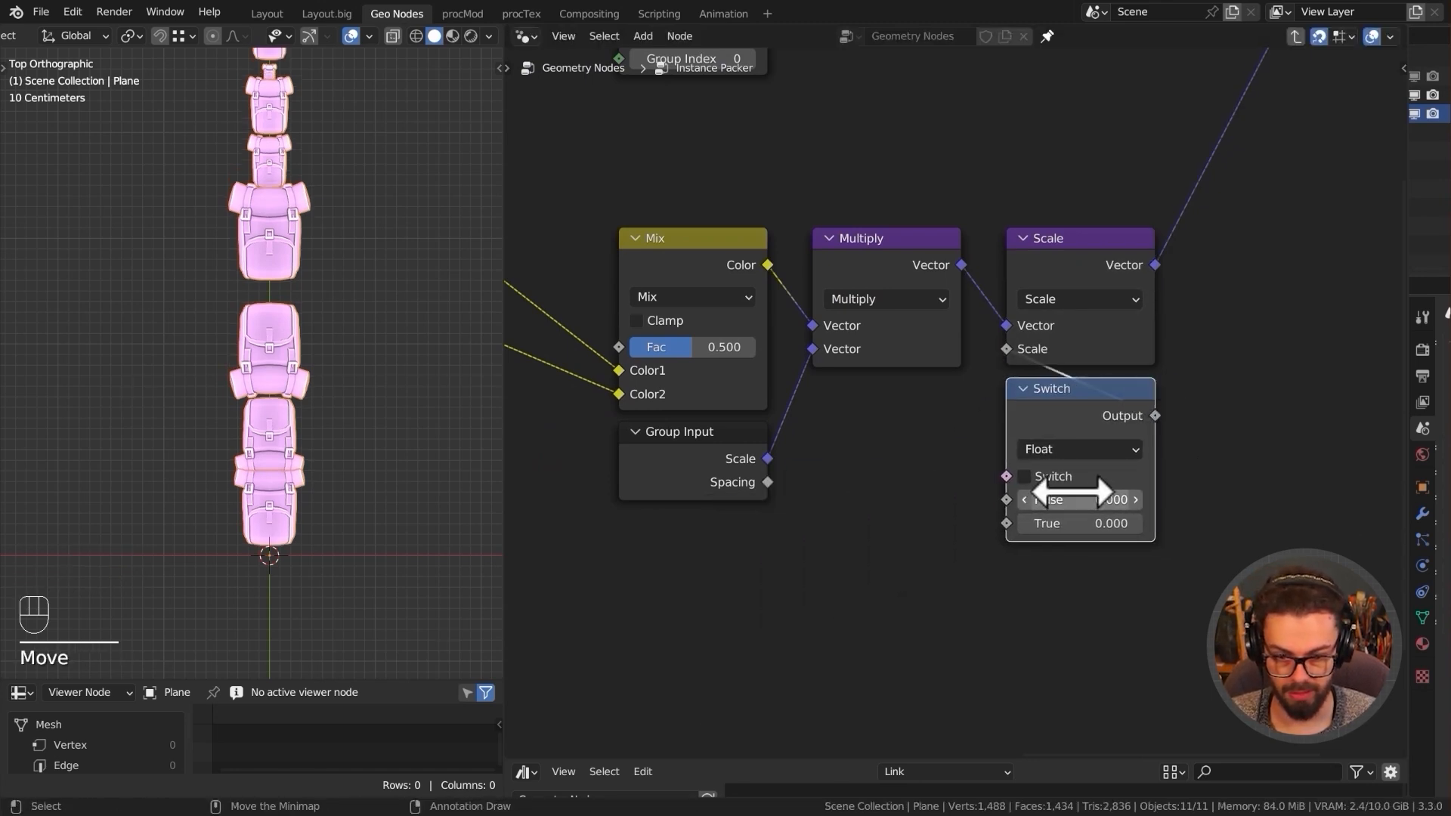
- Set the new Float Switch's False value to 1 and its True value to -1
{"action": "left_click", "coordinate": [1085, 500]}
{"action": "type", "text": "1"}
{"action": "key", "text": "Tab"}
{"action": "type", "text": "-1"}
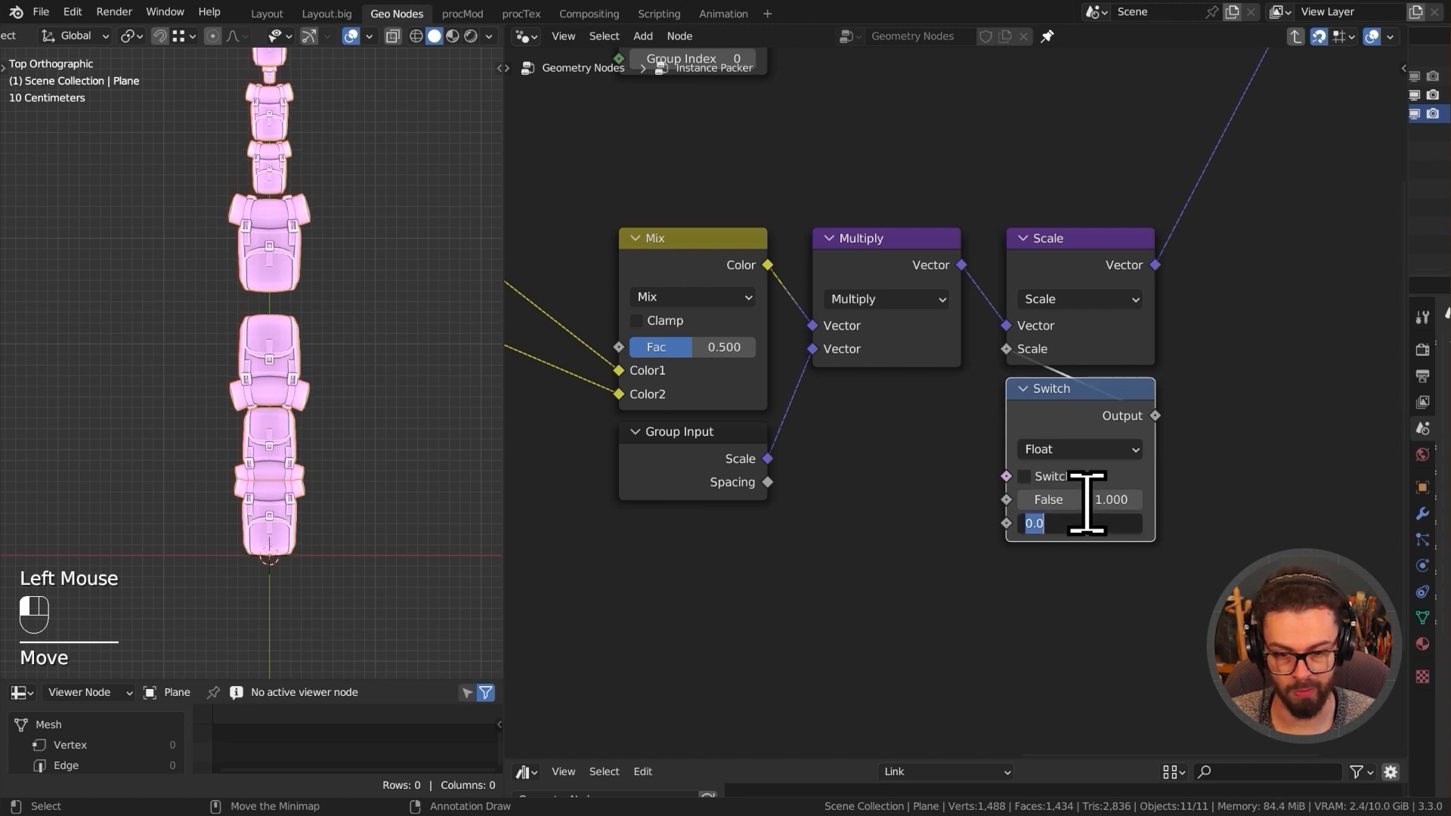
{"action": "key", "text": "Return"}
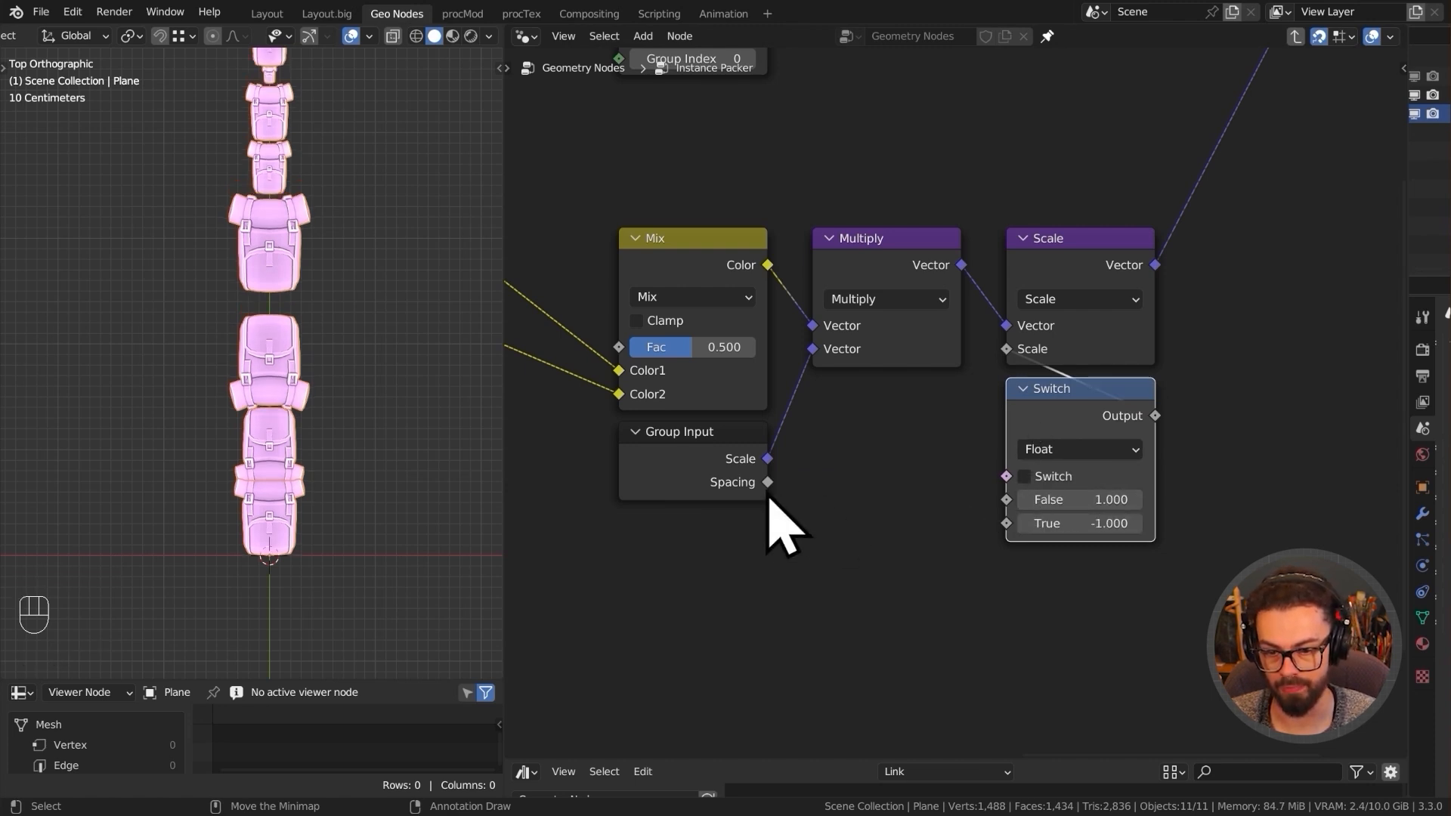
- Show the hidden sockets of the lower Group Input and expose the Switch node's Boolean as a new group input
{"action": "left_click", "coordinate": [690, 480]}
{"action": "key", "text": "ctrl+h"}
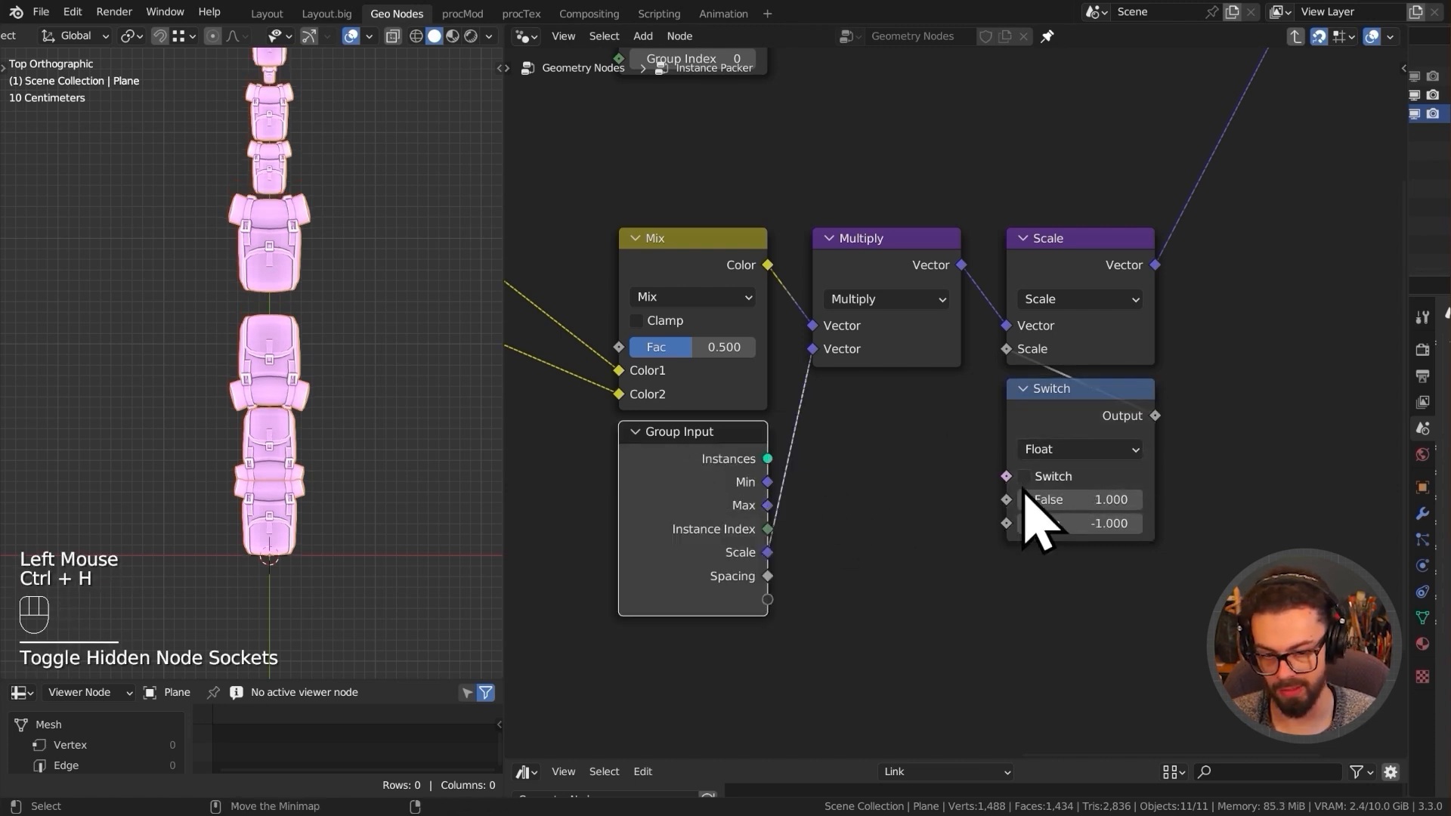
{"action": "left_click_drag", "start_coordinate": [767, 599], "coordinate": [1005, 476]}
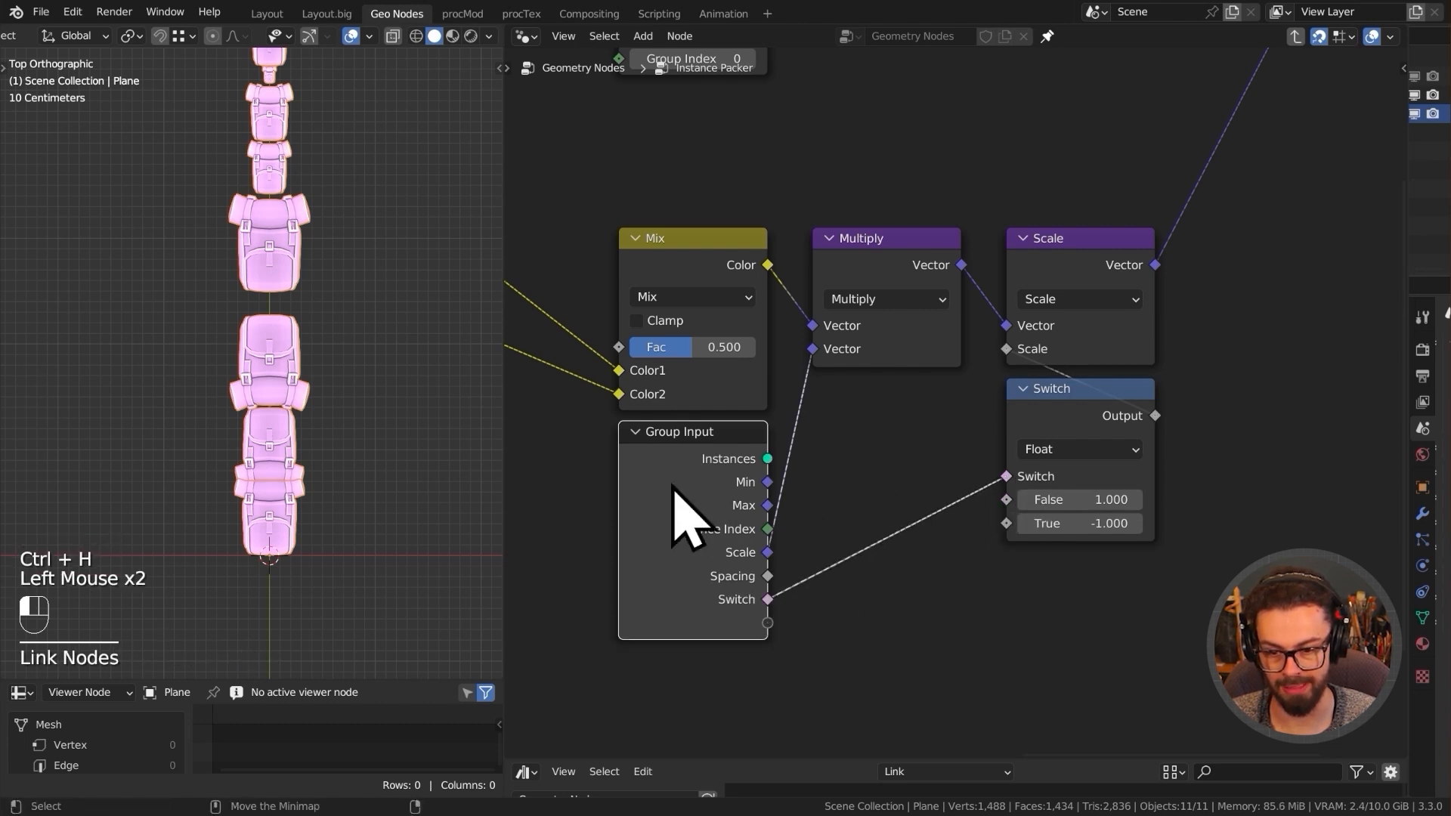
- Leave the group and link the Boolean Random Value to the Instance Packer's new Switch input
{"action": "key", "text": "Tab"}
{"action": "middle_click_drag", "start_coordinate": [716, 506], "coordinate": [801, 393]}
{"action": "left_click_drag", "start_coordinate": [736, 588], "coordinate": [872, 280]}
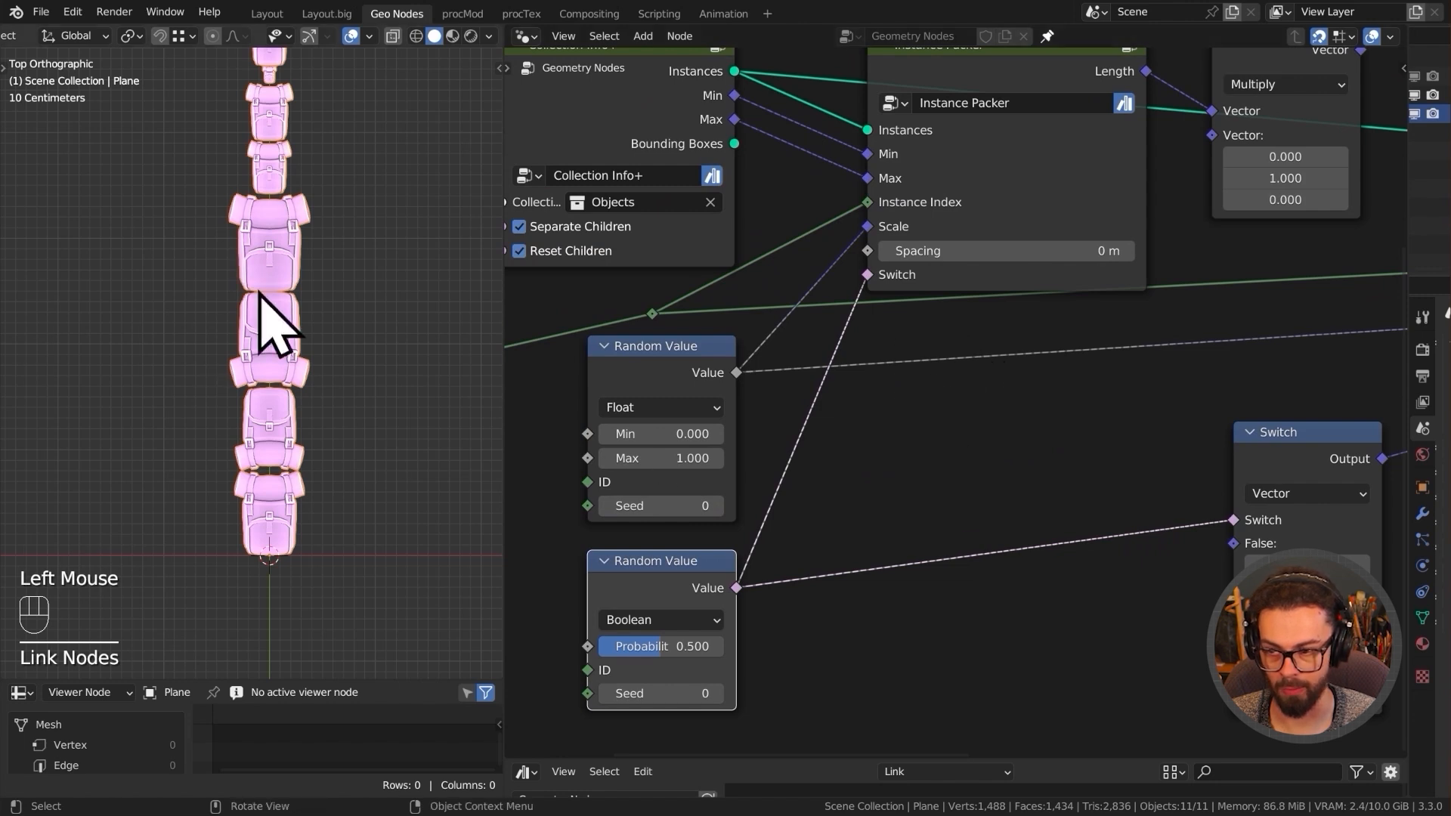
{"action": "middle_click_drag", "start_coordinate": [1026, 279], "coordinate": [903, 310]}
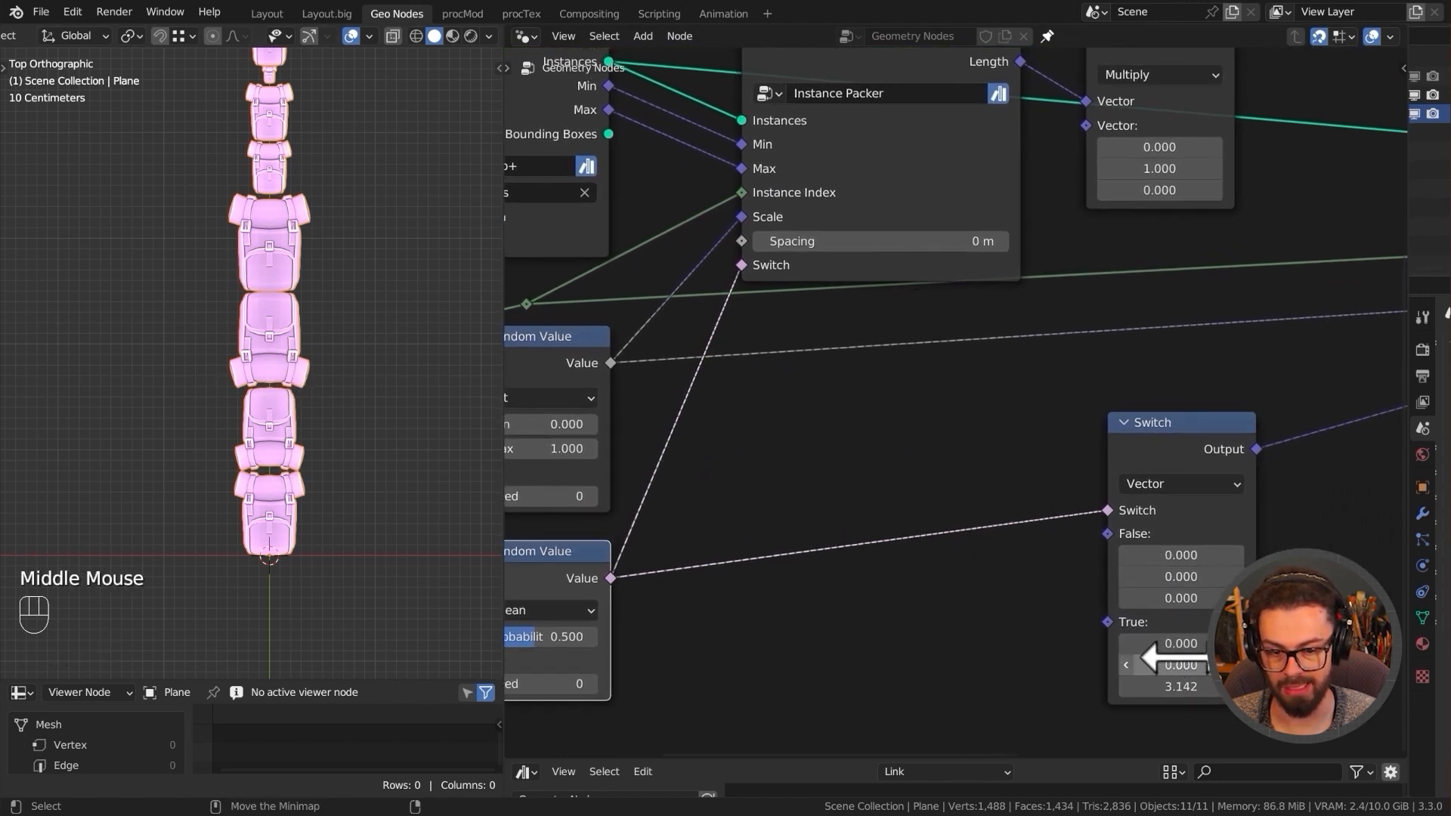
- Reopen the Instance Packer group and hide the unused sockets of the lower Group Input node
{"action": "left_click", "coordinate": [874, 188]}
{"action": "key", "text": "Tab"}
{"action": "middle_click_drag", "start_coordinate": [971, 429], "coordinate": [983, 421]}
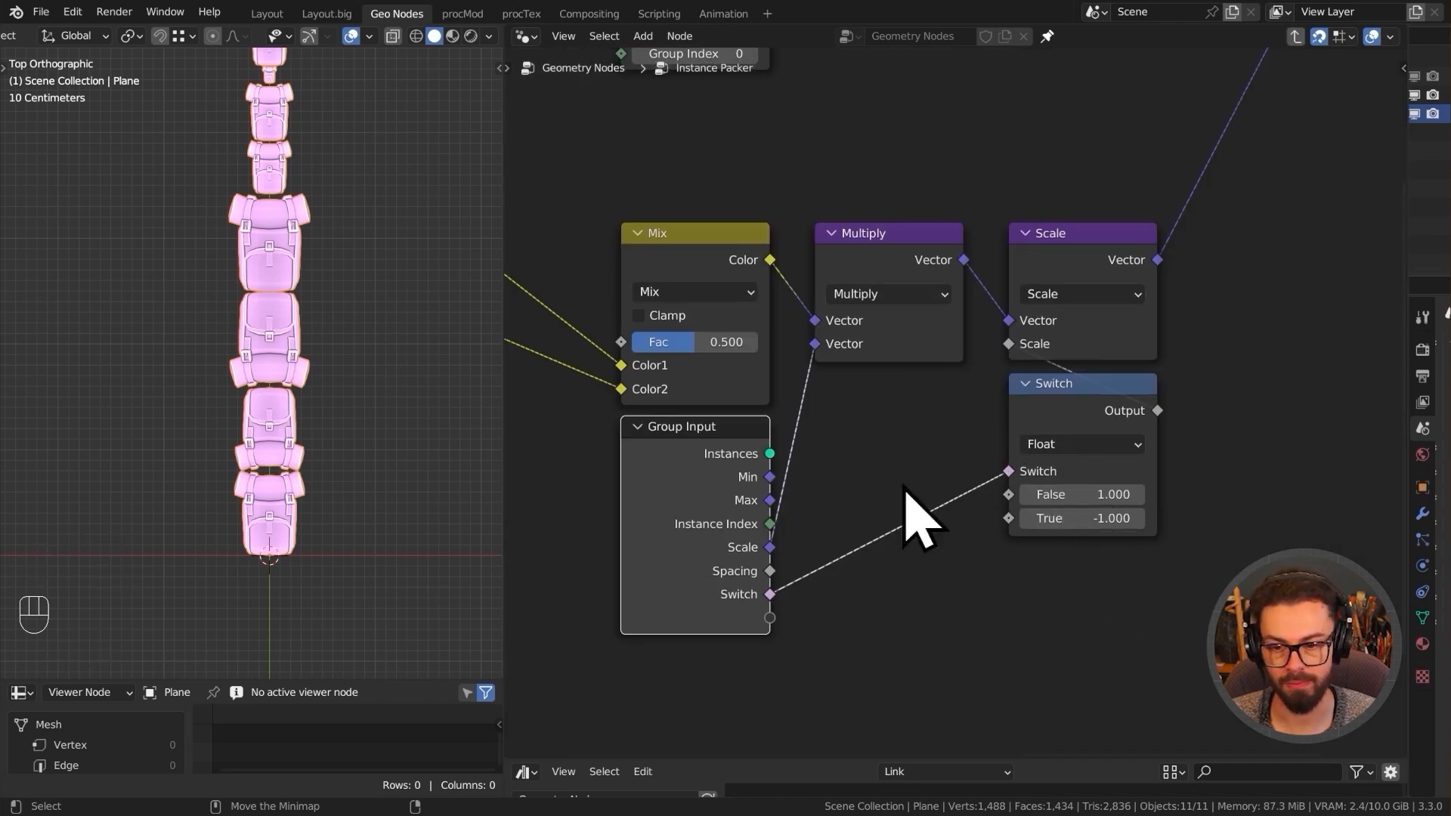
{"action": "scroll", "coordinate": [982, 567], "scroll_direction": "down", "scroll_amount": 2}
{"action": "left_click", "coordinate": [1051, 631]}
{"action": "left_click", "coordinate": [789, 461]}
{"action": "key", "text": "ctrl+h"}
- Frame the lower Mix, Multiply, Scale, Switch and Group Input nodes together and label the frame ORIGIN CORRECTION
{"action": "left_click", "coordinate": [1144, 619]}
{"action": "left_click_drag", "start_coordinate": [1145, 620], "coordinate": [868, 476]}
{"action": "key", "text": "ctrl+j"}
{"action": "left_click", "coordinate": [907, 502]}
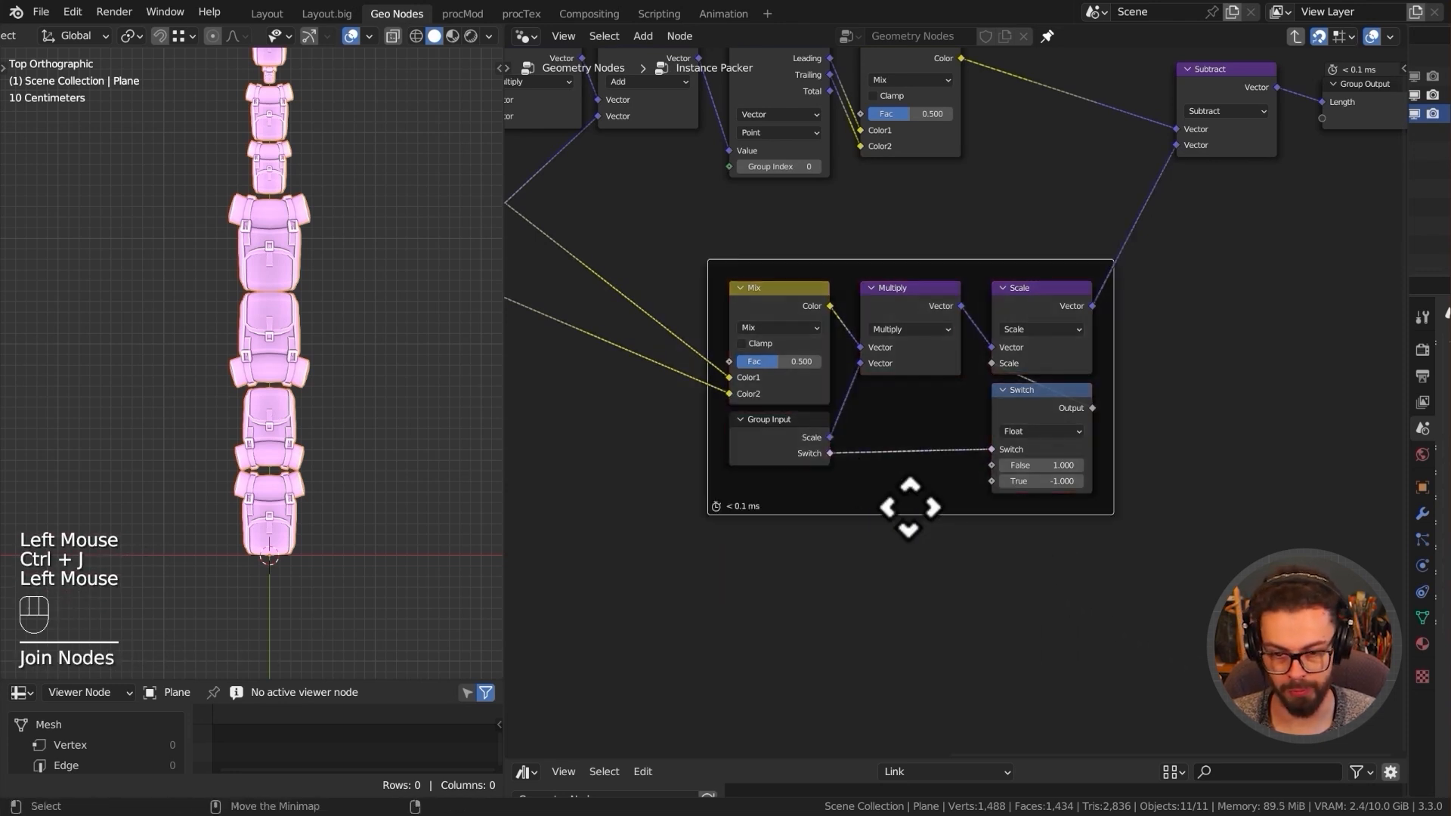
{"action": "key", "text": "F3"}
{"action": "key", "text": "F2"}
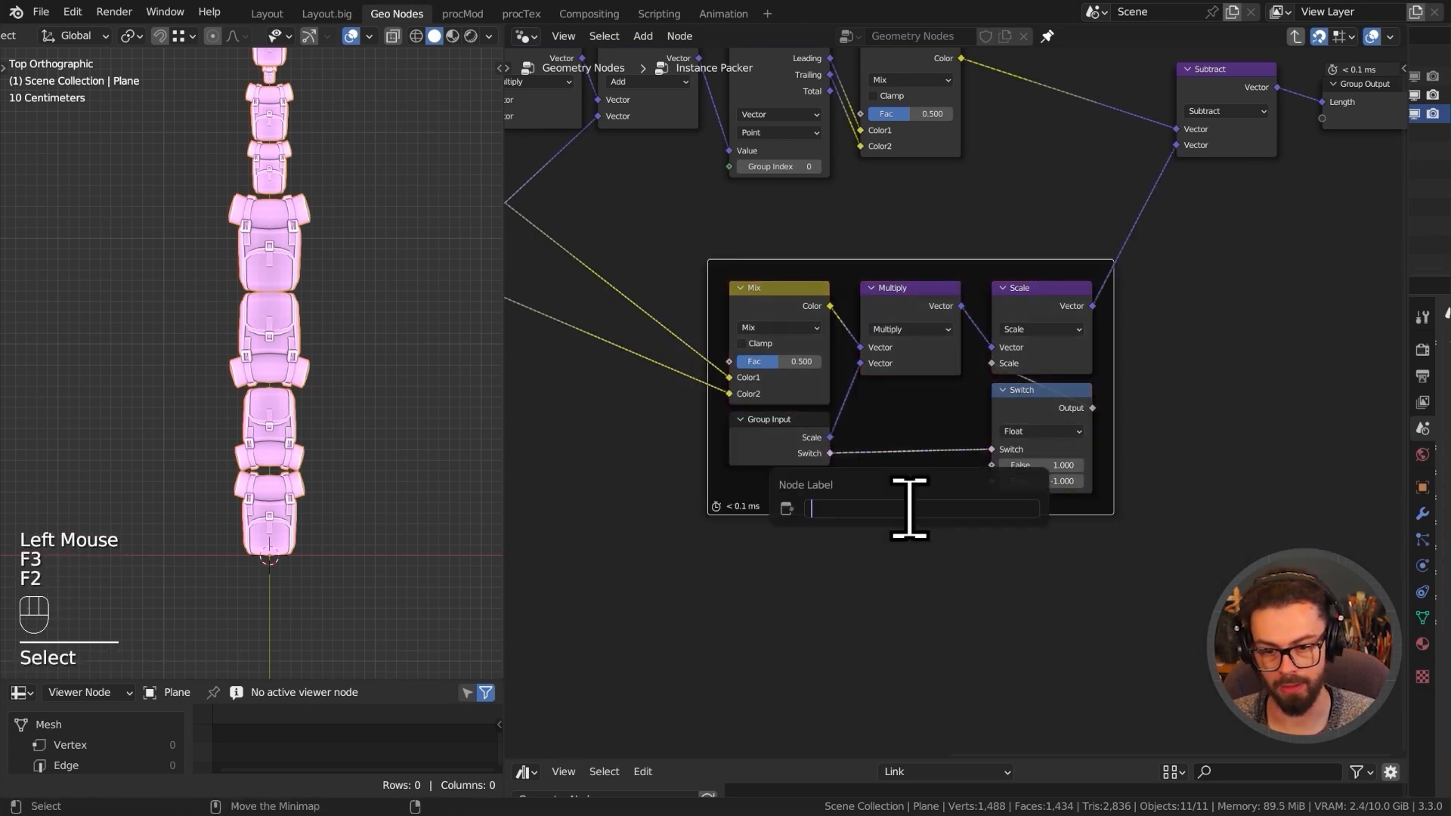
{"action": "type", "text": "ORIGIN"}
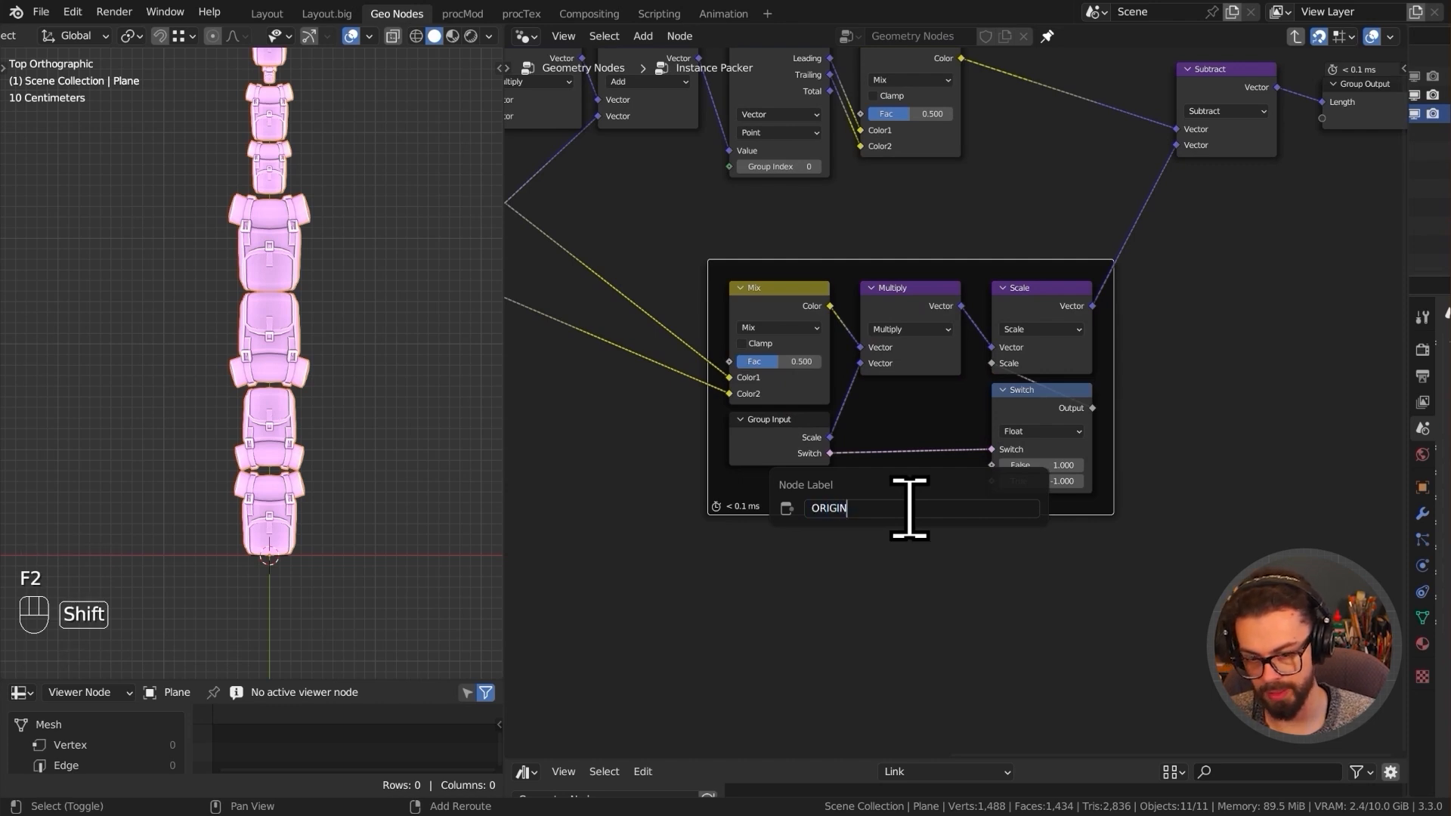
{"action": "type", "text": " CORRECTION"}
{"action": "key", "text": "Return"}
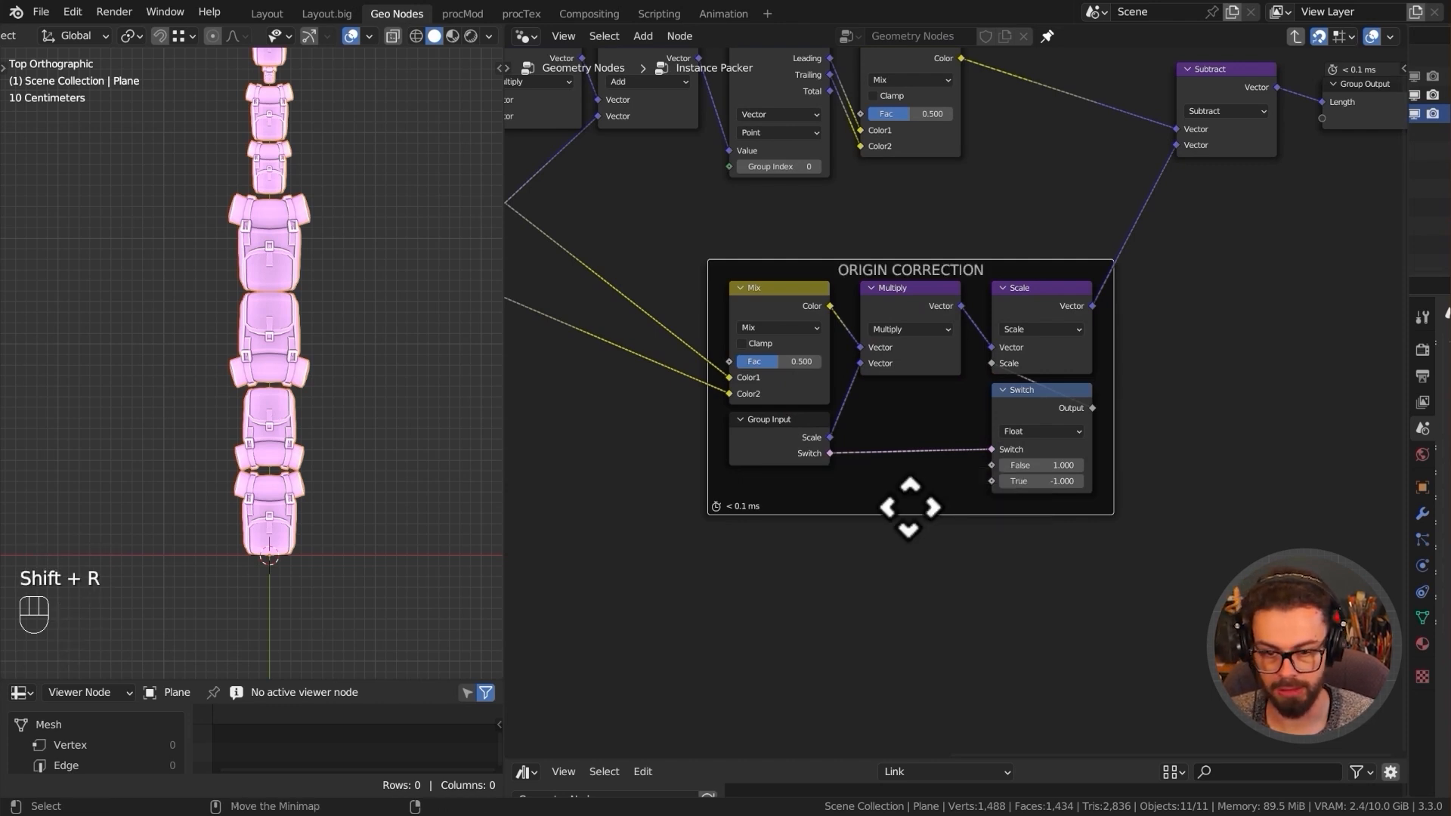
- Rename the group's Switch input as Flip Instances
{"action": "scroll", "coordinate": [848, 479], "scroll_direction": "up", "scroll_amount": 2}
{"action": "key", "text": "n"}
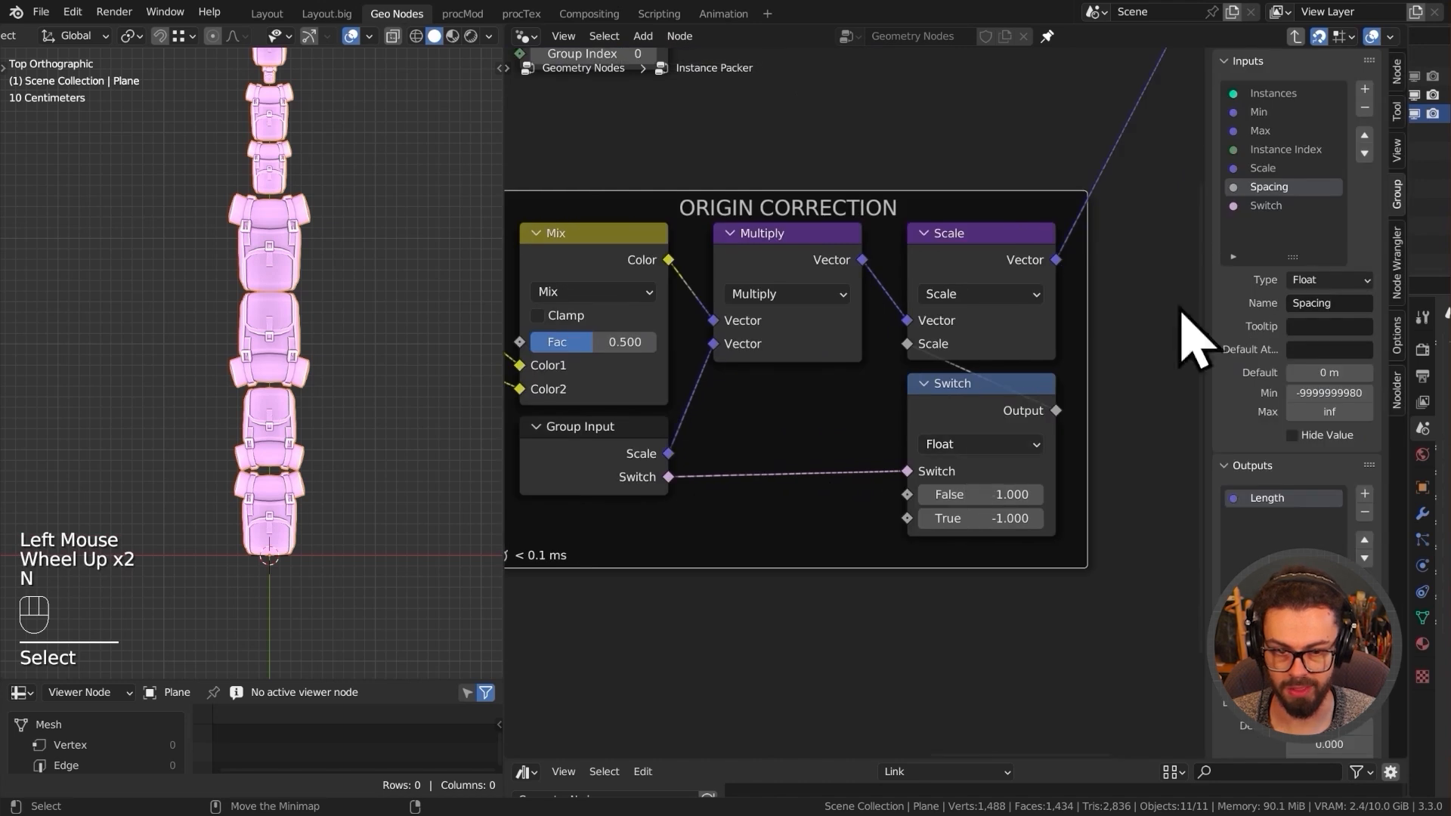
{"action": "double_click", "coordinate": [1283, 205]}
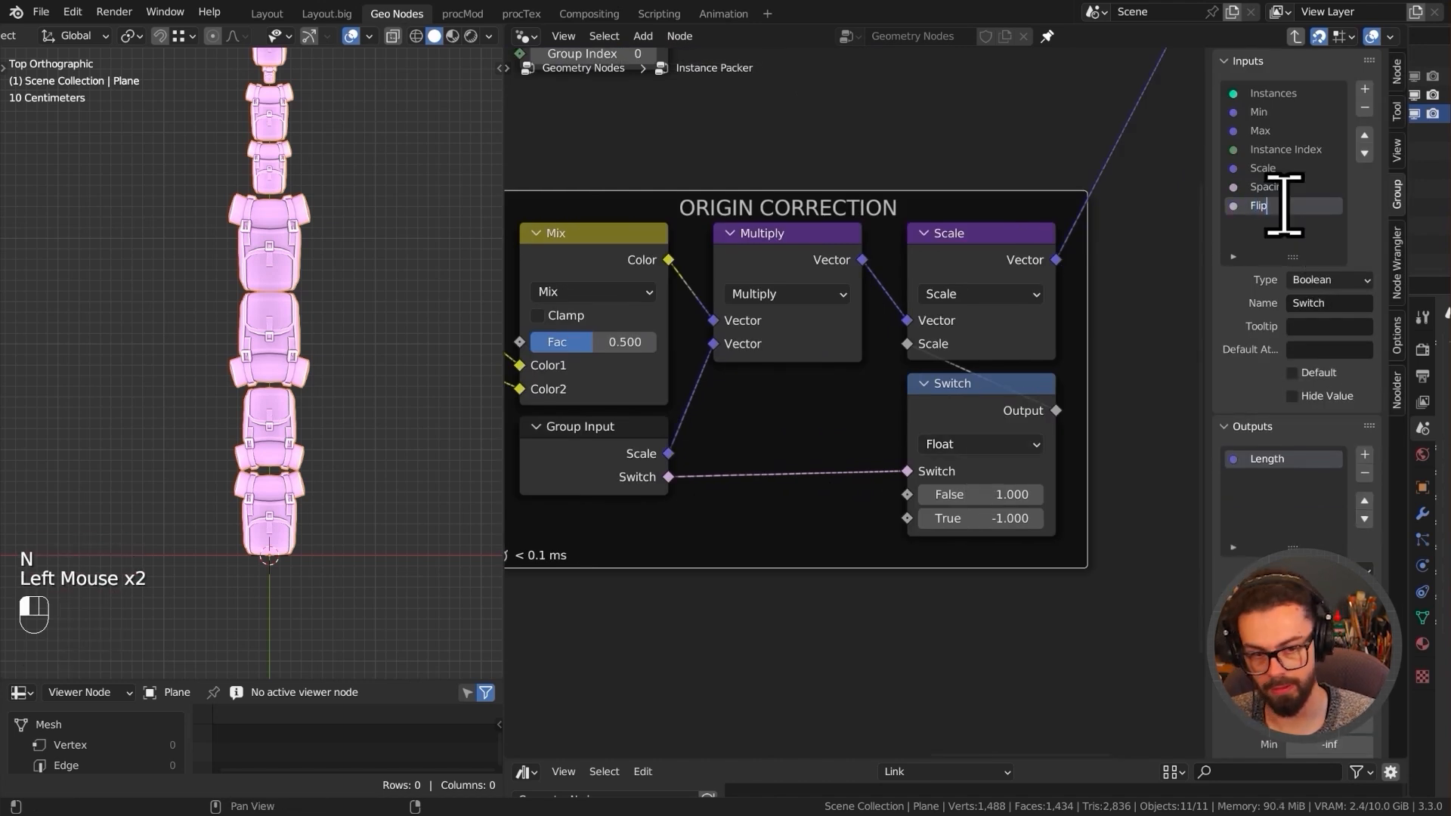
{"action": "type", "text": "Flip Instances"}
{"action": "key", "text": "Return"}
{"action": "key", "text": "BackSpace"}
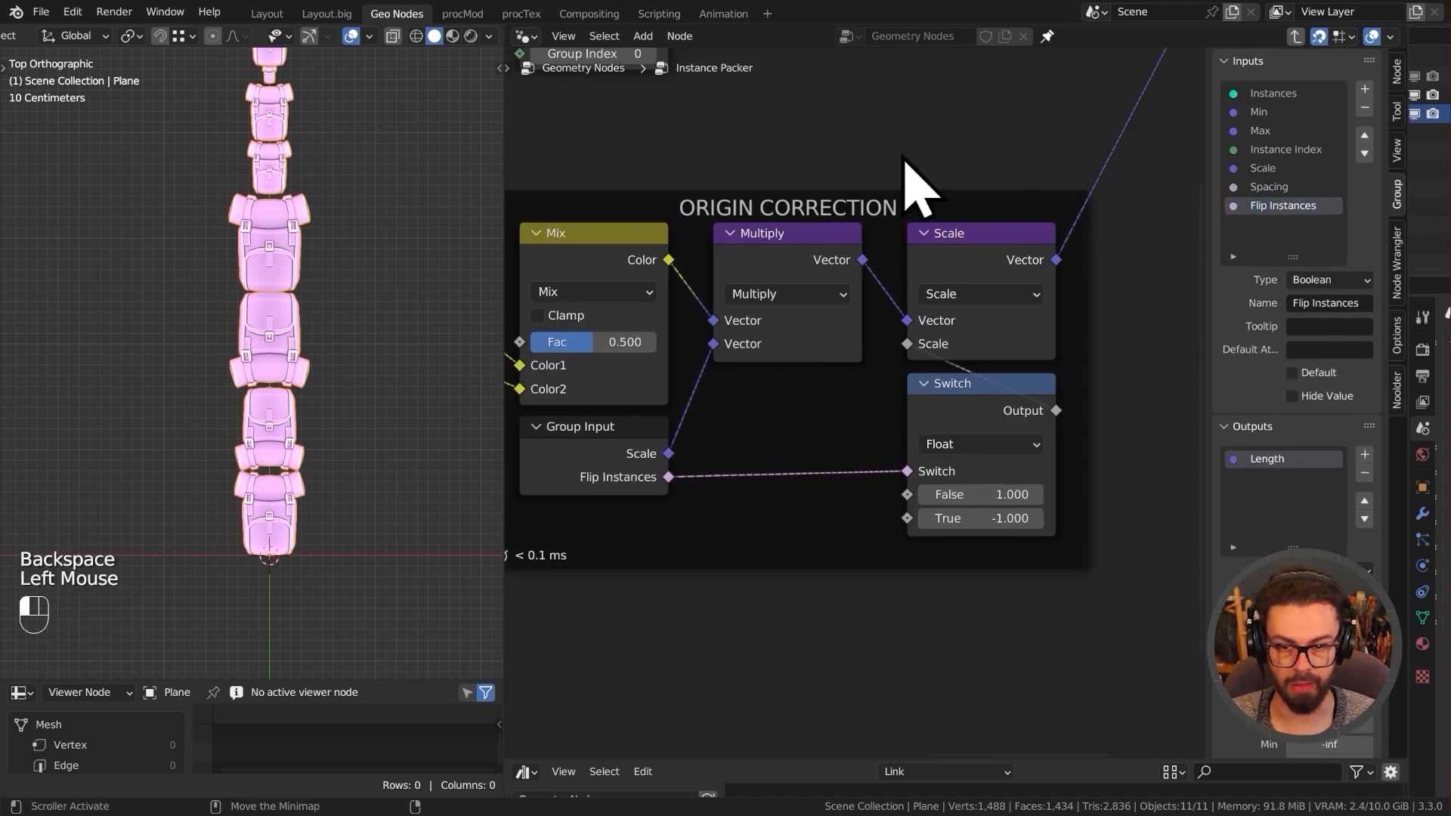
{"action": "left_click", "coordinate": [916, 156]}
- Tighten the ORIGIN CORRECTION frame by moving its Multiply, Mix and Group Input nodes closer to the Scale node
{"action": "scroll", "coordinate": [930, 162], "scroll_direction": "down", "scroll_amount": 4}
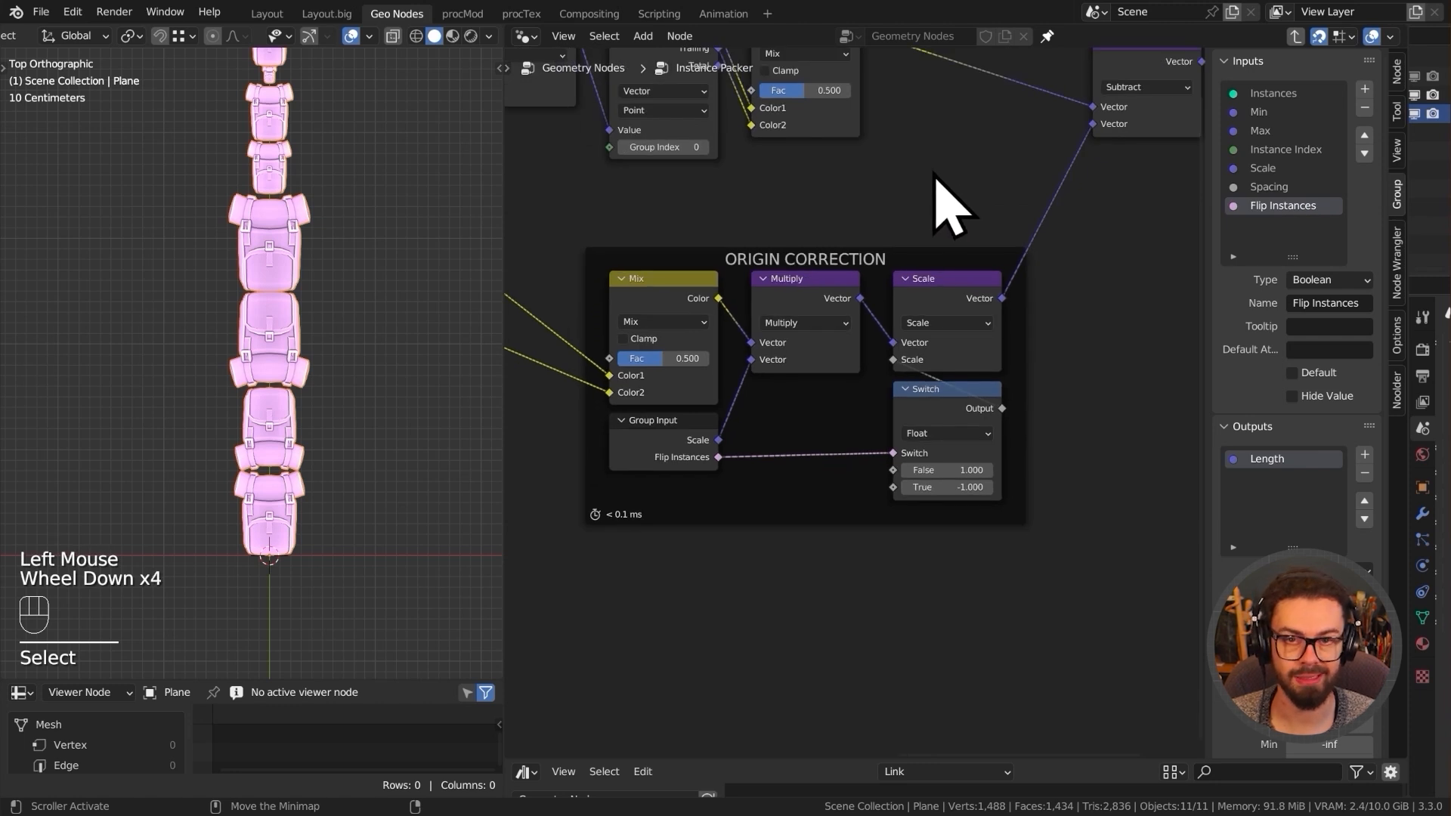
{"action": "left_click_drag", "start_coordinate": [808, 508], "coordinate": [683, 285]}
{"action": "key", "text": "g"}
{"action": "left_click_drag", "start_coordinate": [750, 483], "coordinate": [680, 340]}
{"action": "key", "text": "g"}
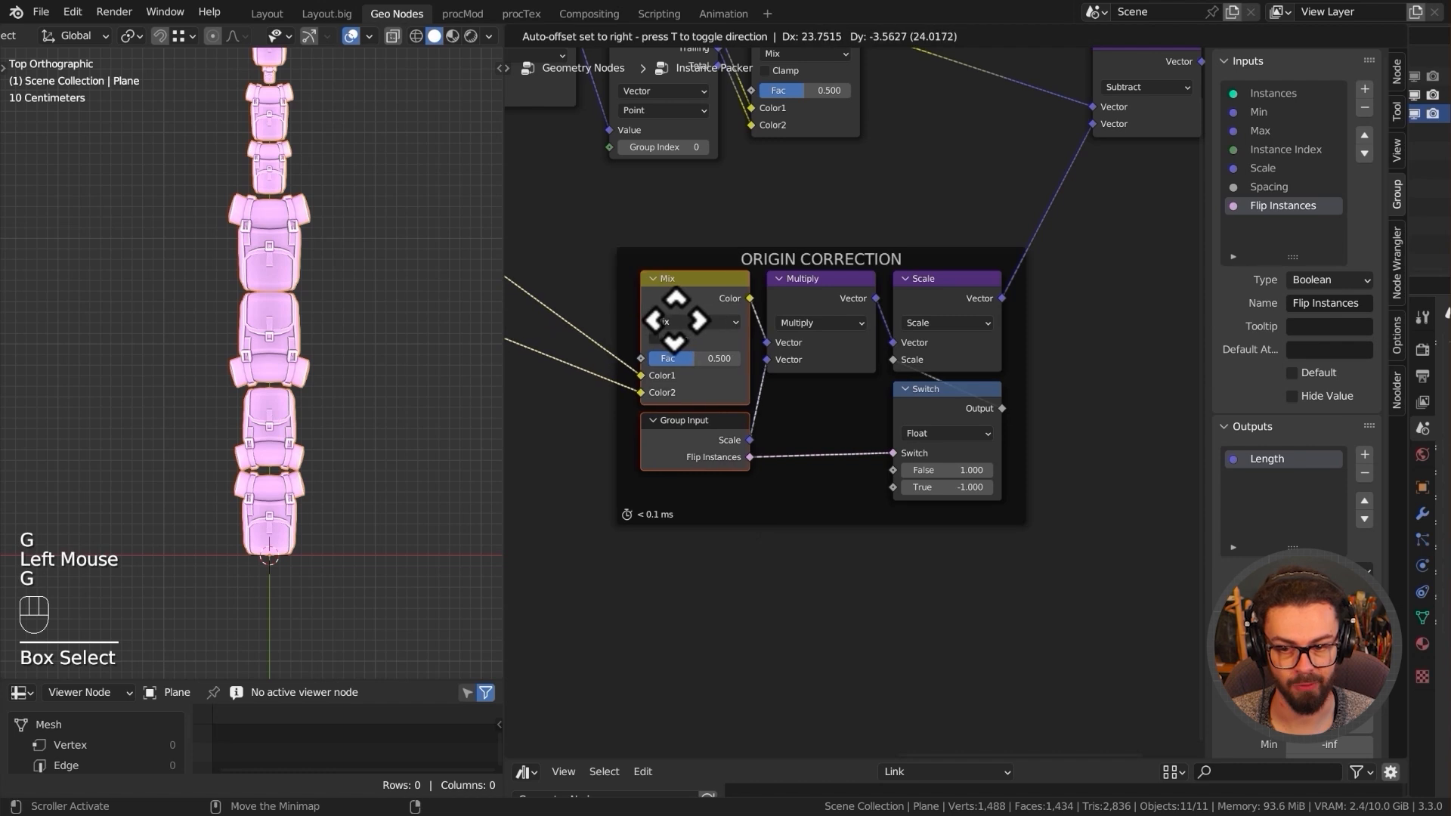
{"action": "left_click", "coordinate": [795, 442]}
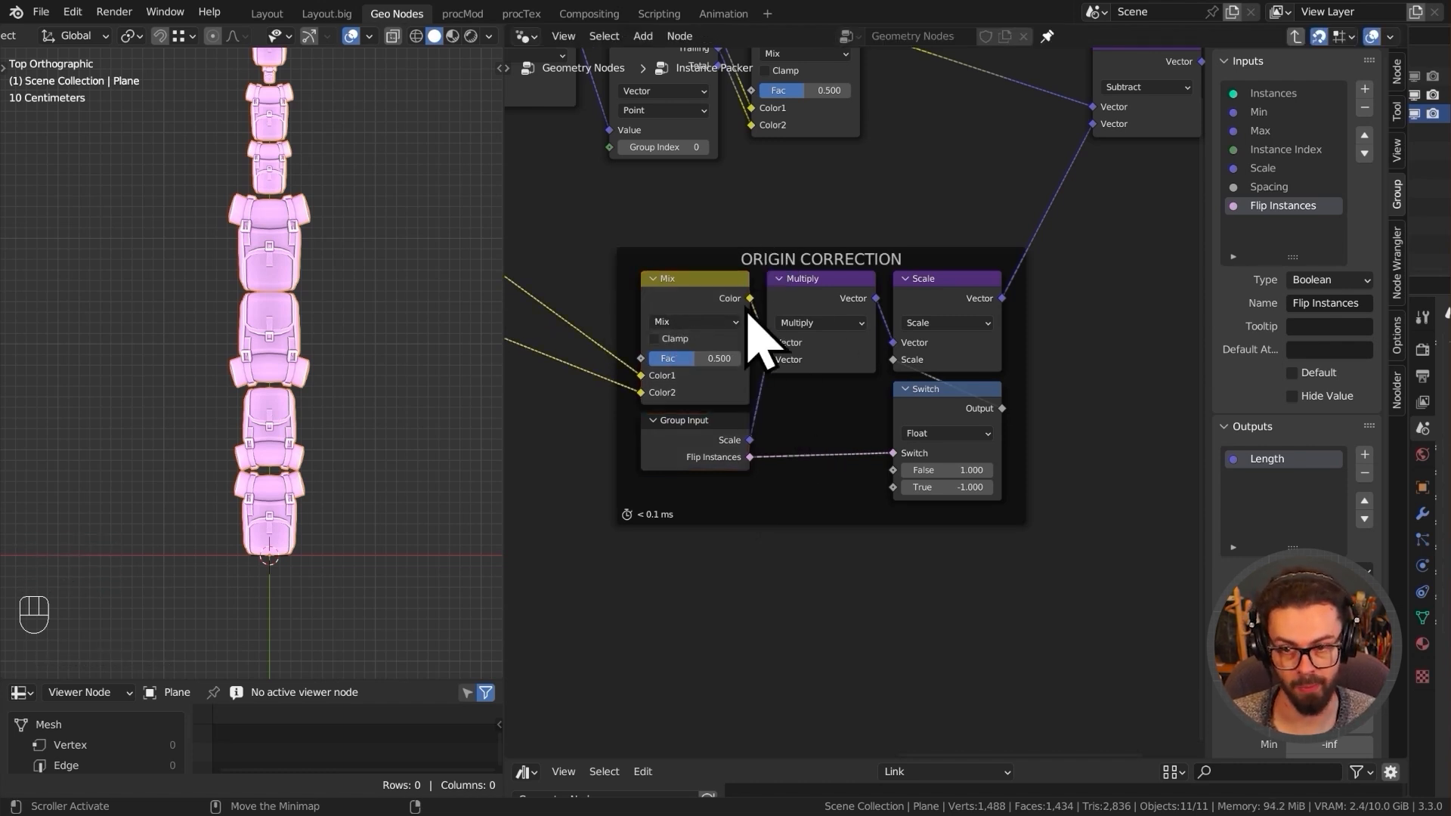
- Shift the ORIGIN CORRECTION frame slightly down and away from the final Subtract node
{"action": "scroll", "coordinate": [748, 317], "scroll_direction": "down", "scroll_amount": 2}
{"action": "middle_click_drag", "start_coordinate": [752, 318], "coordinate": [841, 368]}
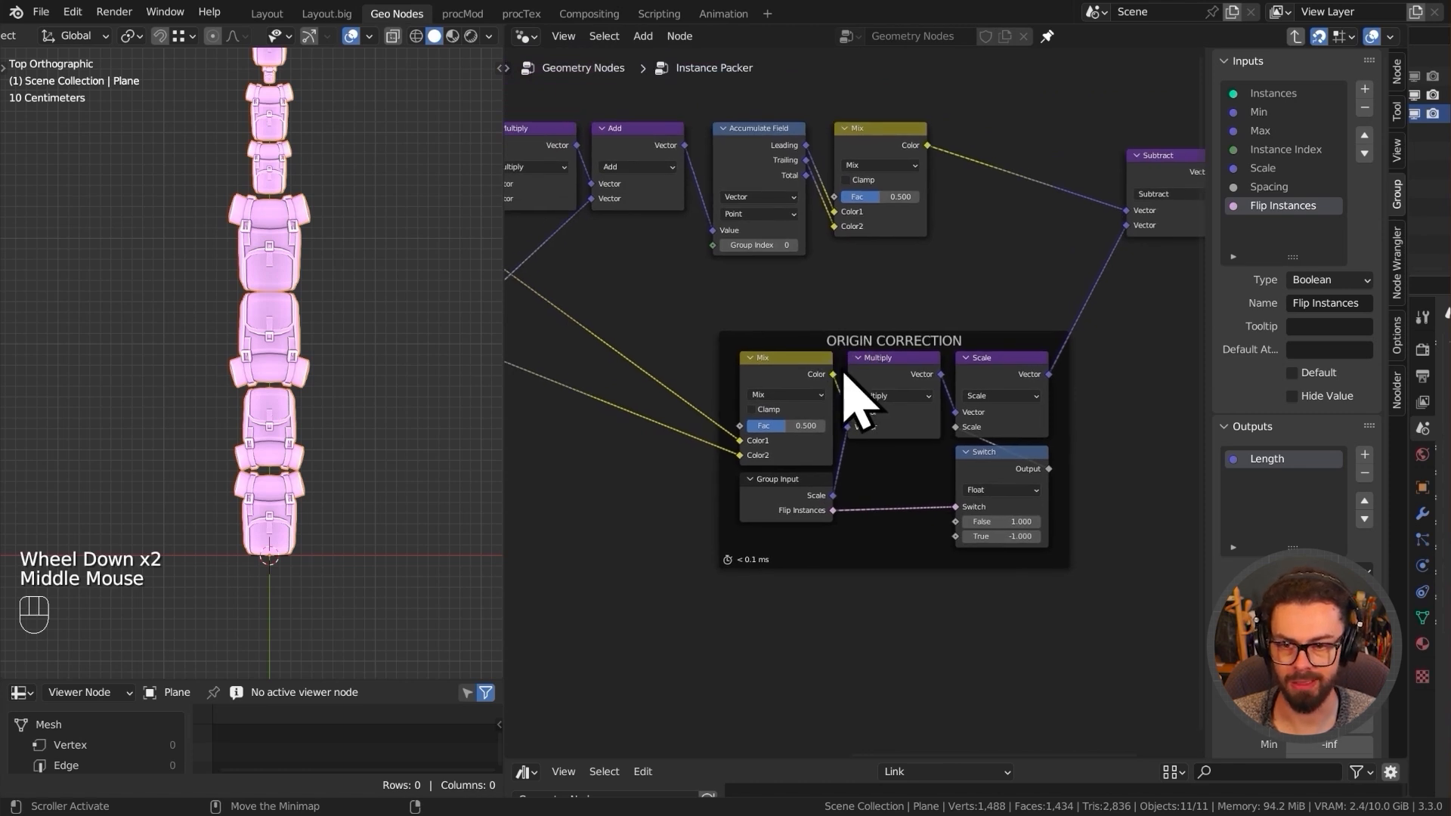
{"action": "middle_click_drag", "start_coordinate": [298, 329], "coordinate": [311, 431], "text": "shift"}
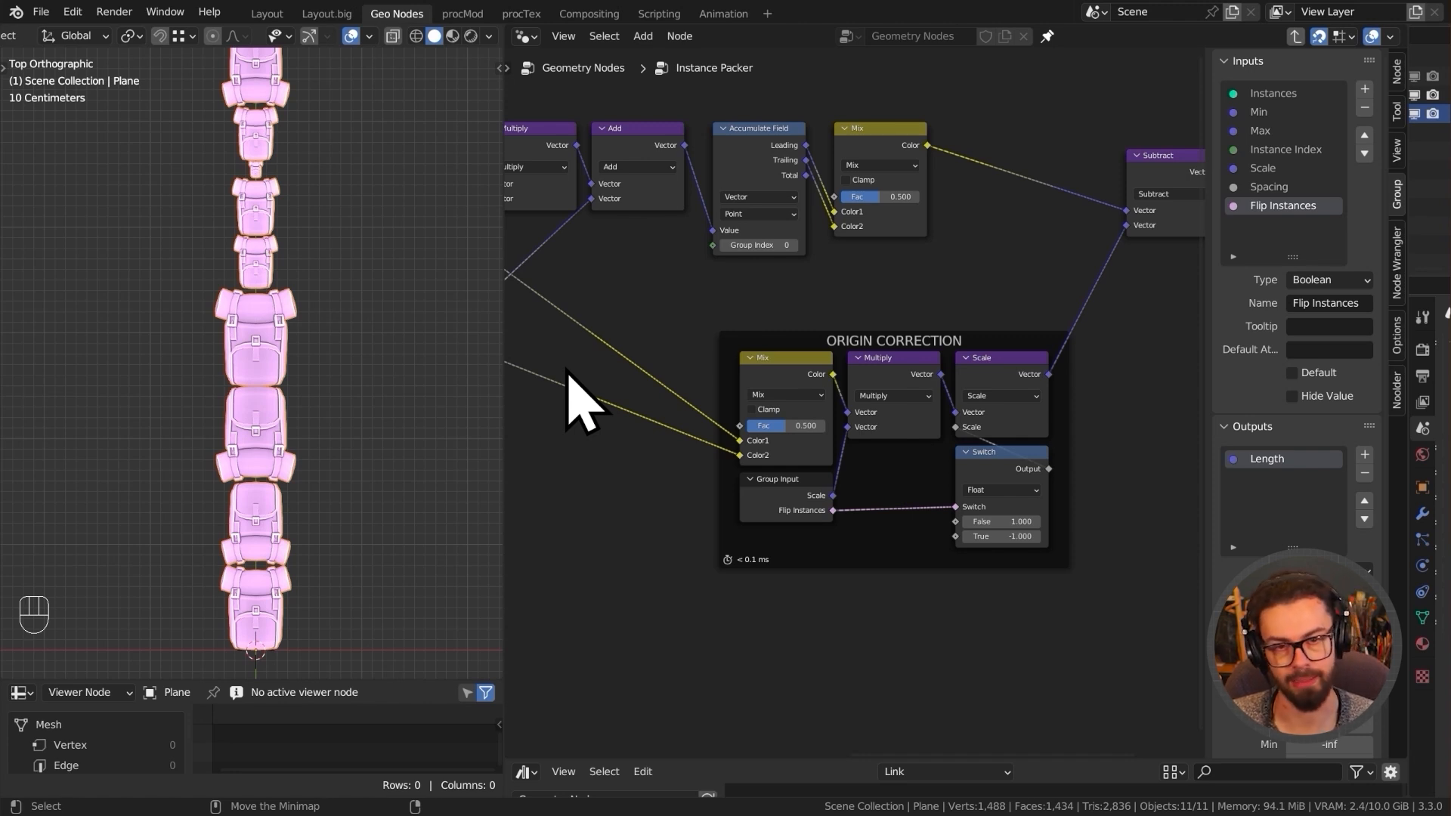
{"action": "middle_click_drag", "start_coordinate": [847, 286], "coordinate": [802, 302]}
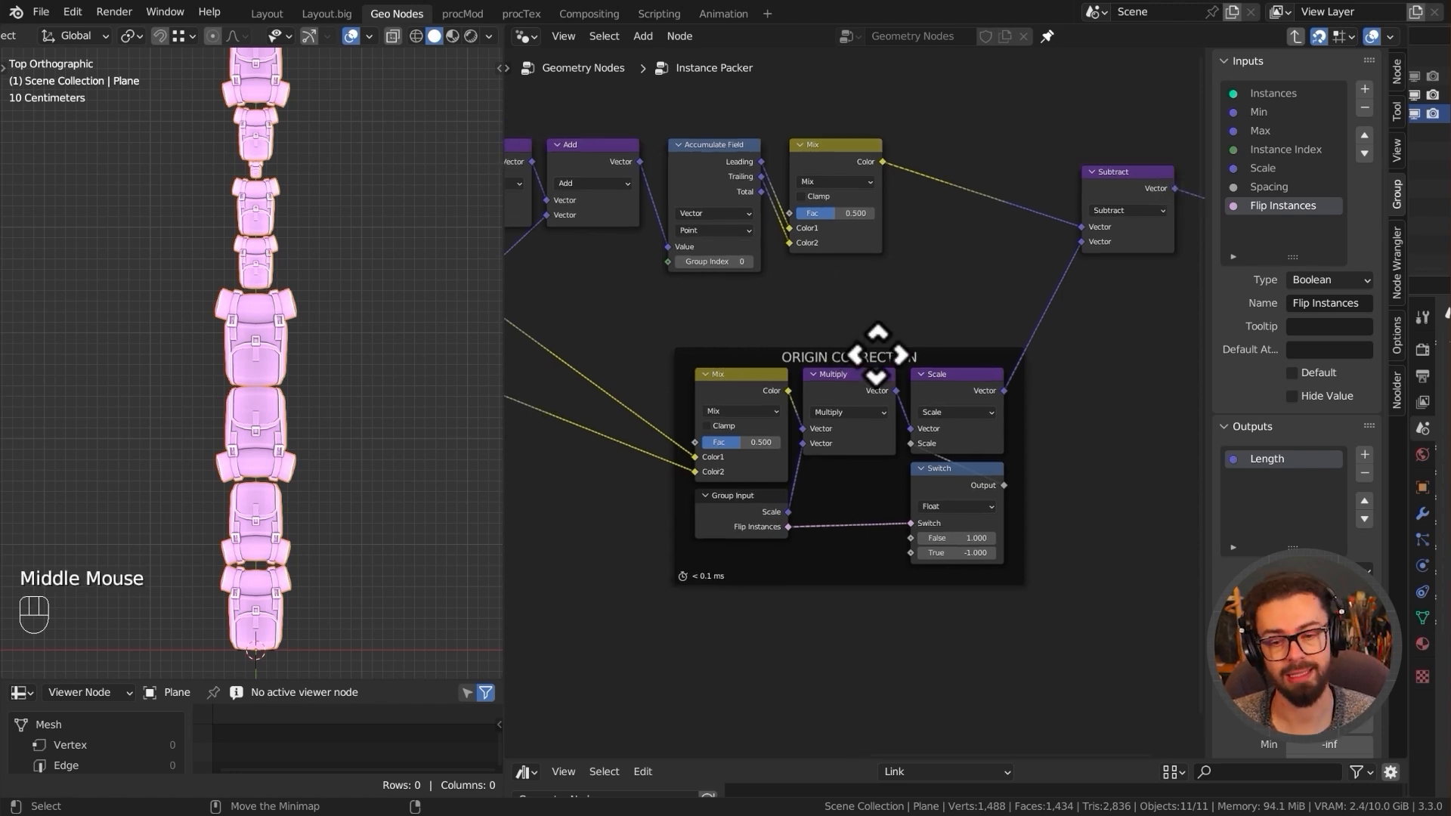
{"action": "left_click_drag", "start_coordinate": [880, 358], "coordinate": [846, 377]}
{"action": "left_click_drag", "start_coordinate": [700, 576], "coordinate": [911, 424]}
{"action": "middle_click_drag", "start_coordinate": [867, 303], "coordinate": [748, 211]}
{"action": "left_click_drag", "start_coordinate": [748, 211], "coordinate": [963, 354]}
{"action": "middle_click_drag", "start_coordinate": [624, 339], "coordinate": [842, 366]}
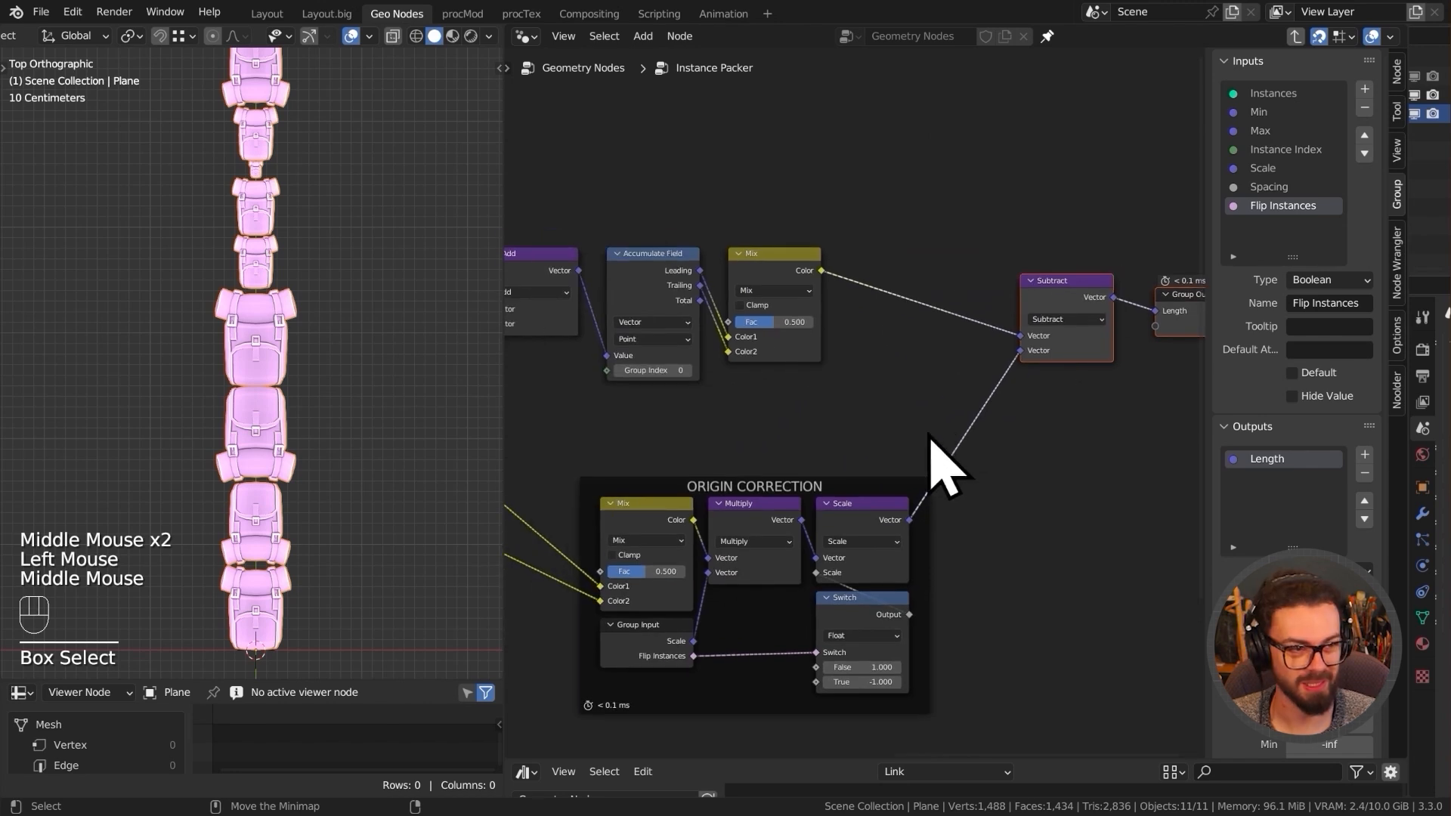
- Hide the unused sockets of the spacing Group Input and the group's first Group Input, and exit the group
{"action": "middle_click_drag", "start_coordinate": [771, 445], "coordinate": [1062, 447]}
{"action": "middle_click_drag", "start_coordinate": [821, 419], "coordinate": [932, 402]}
{"action": "left_click", "coordinate": [734, 400]}
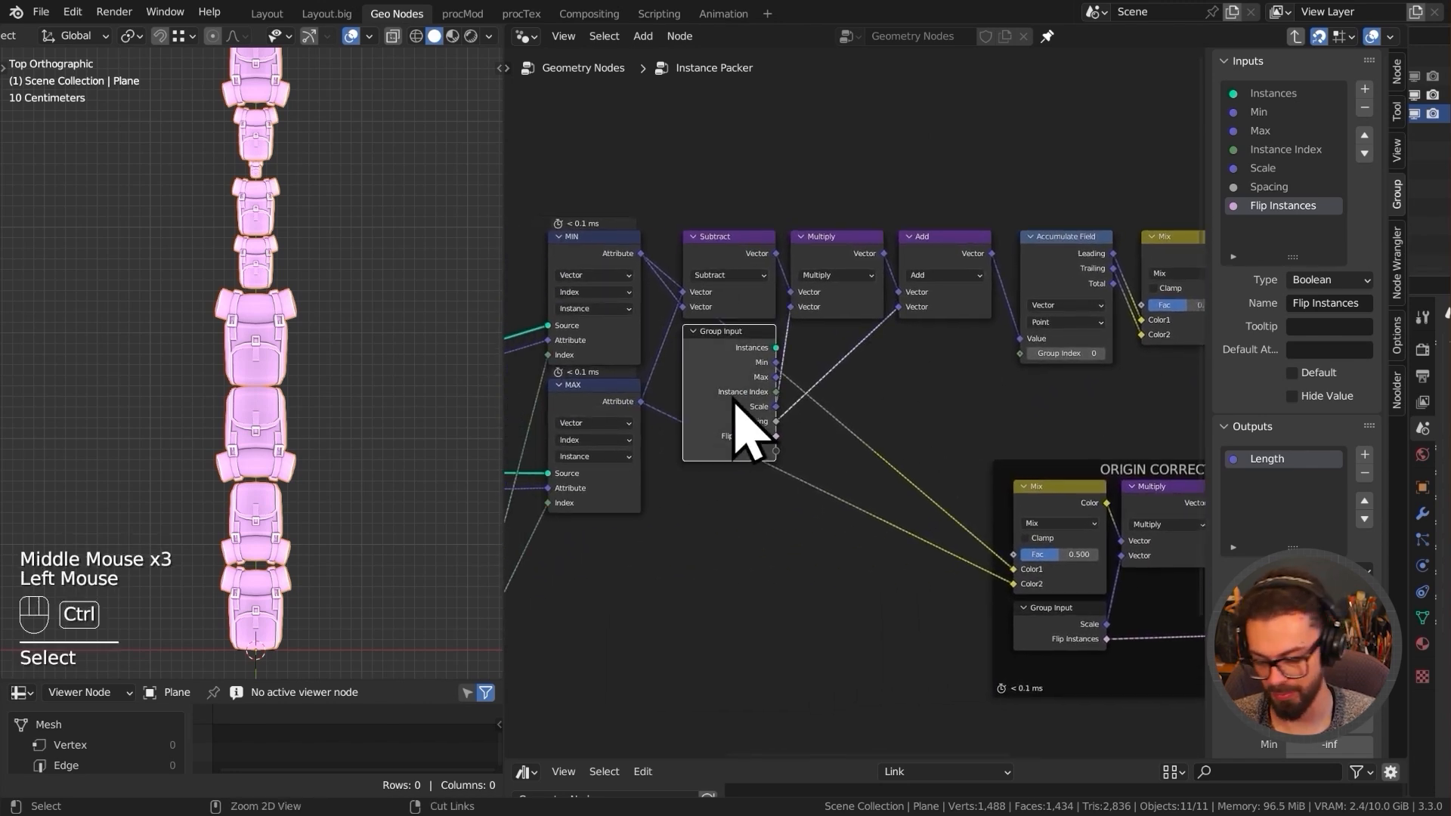
{"action": "key", "text": "ctrl+h"}
{"action": "scroll", "coordinate": [722, 457], "scroll_direction": "down", "scroll_amount": 2}
{"action": "middle_click_drag", "start_coordinate": [721, 457], "coordinate": [967, 408]}
{"action": "scroll", "coordinate": [848, 486], "scroll_direction": "down", "scroll_amount": 1}
{"action": "left_click", "coordinate": [535, 387]}
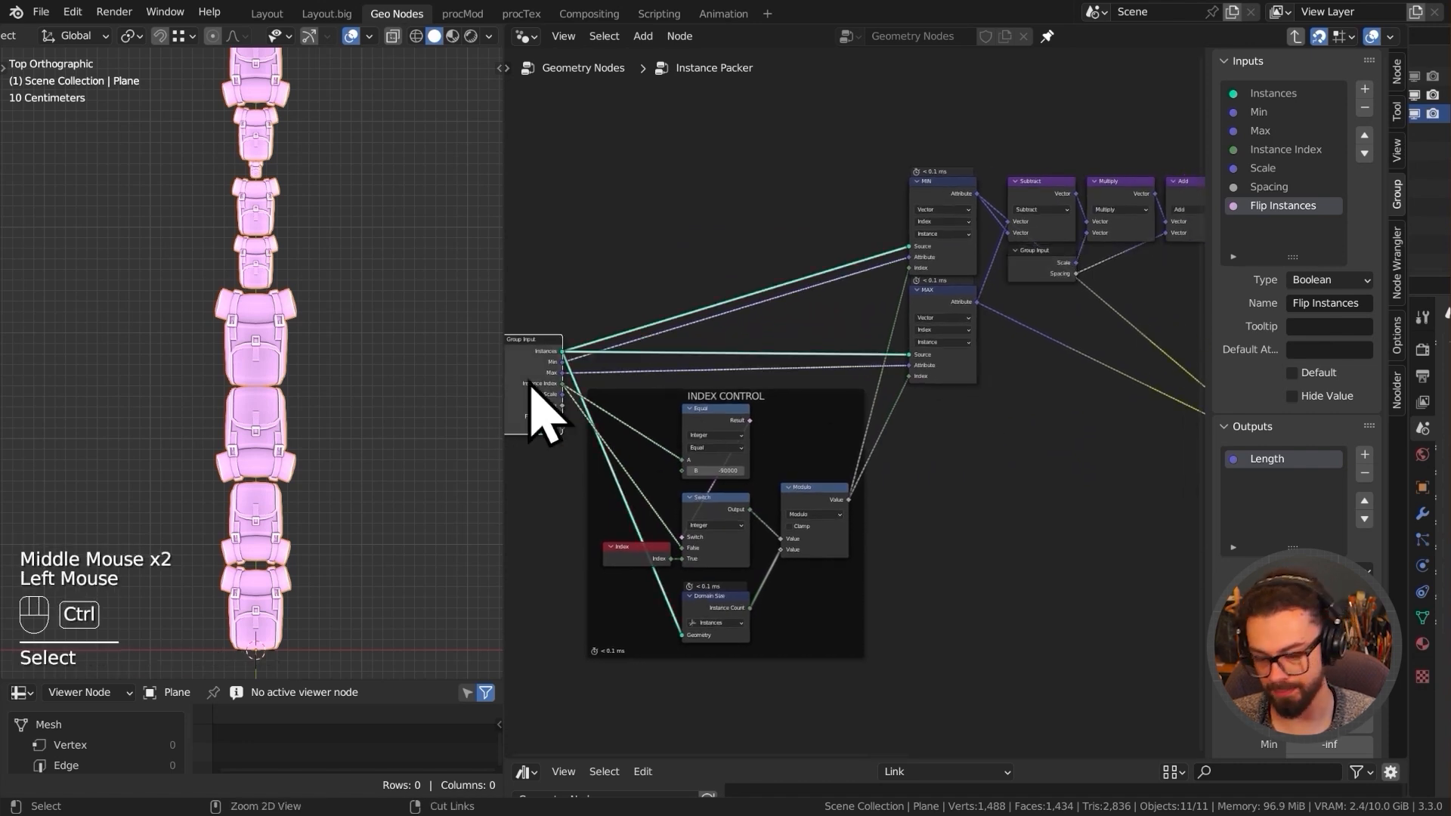
{"action": "key", "text": "ctrl+h"}
{"action": "middle_click_drag", "start_coordinate": [874, 430], "coordinate": [835, 463]}
{"action": "key", "text": "n"}
{"action": "key", "text": "n"}
{"action": "key", "text": "n"}
{"action": "key", "text": "Tab"}
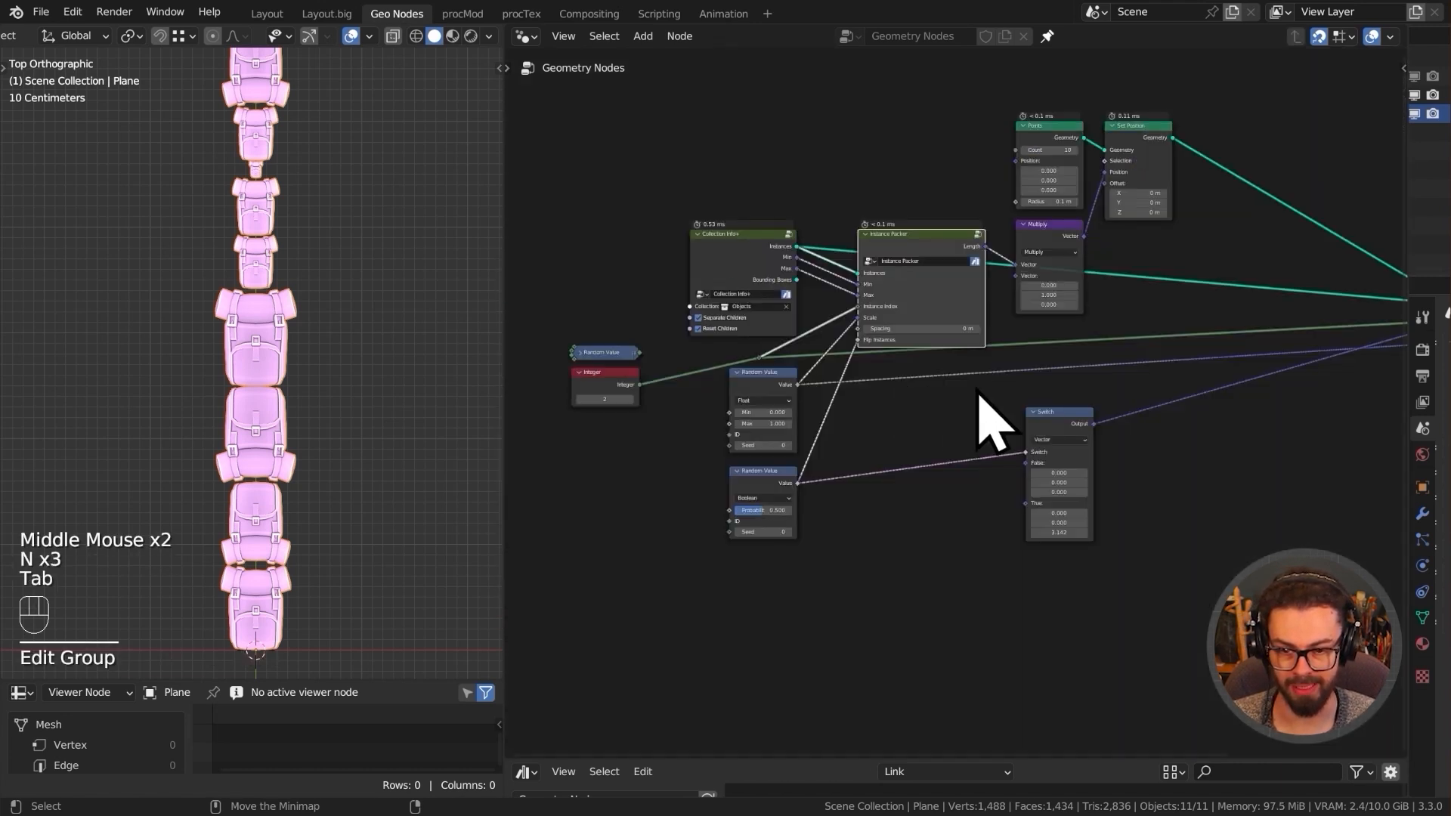
- Move the Vector Switch node slightly closer to the Instance on Points node
{"action": "middle_click_drag", "start_coordinate": [982, 389], "coordinate": [923, 395]}
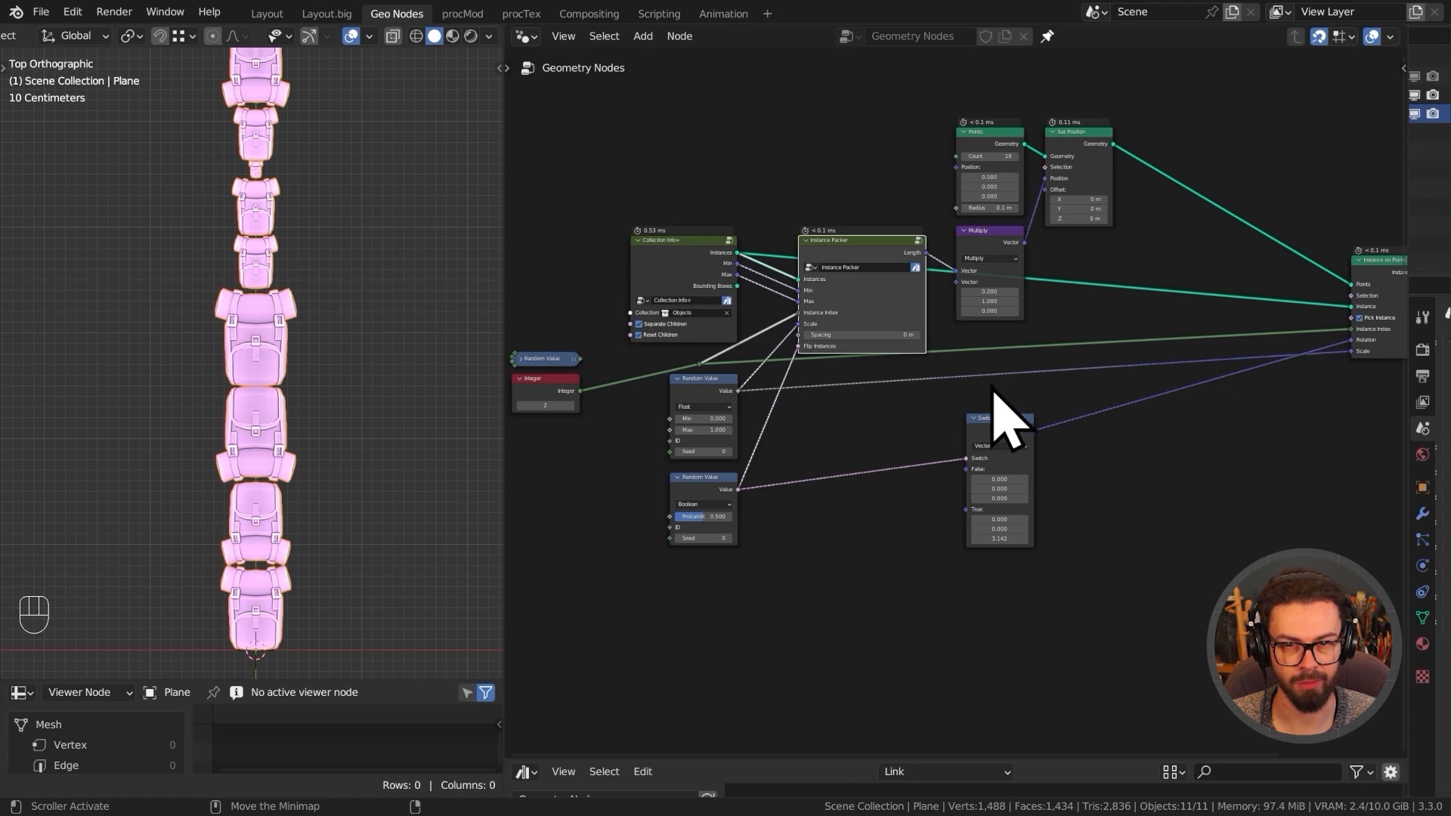
{"action": "left_click", "coordinate": [997, 469]}
{"action": "key", "text": "g"}
{"action": "left_click", "coordinate": [1095, 431]}
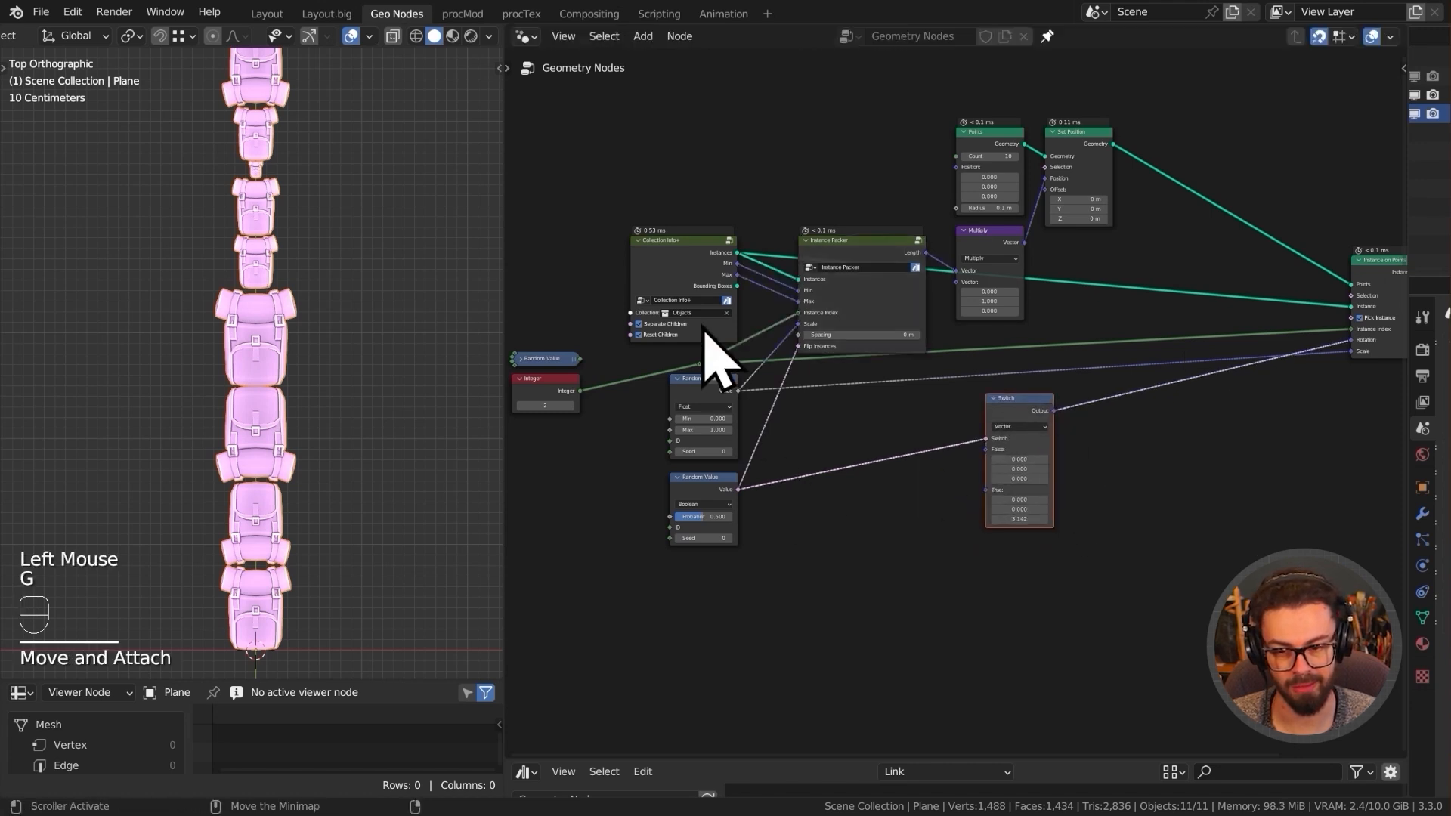
- Inside the Instance Packer group, enable Hide Value for the Flip Instances input and move it above Spacing
{"action": "scroll", "coordinate": [818, 367], "scroll_direction": "up", "scroll_amount": 6}
{"action": "middle_click_drag", "start_coordinate": [819, 340], "coordinate": [897, 442]}
{"action": "scroll", "coordinate": [903, 460], "scroll_direction": "up", "scroll_amount": 2}
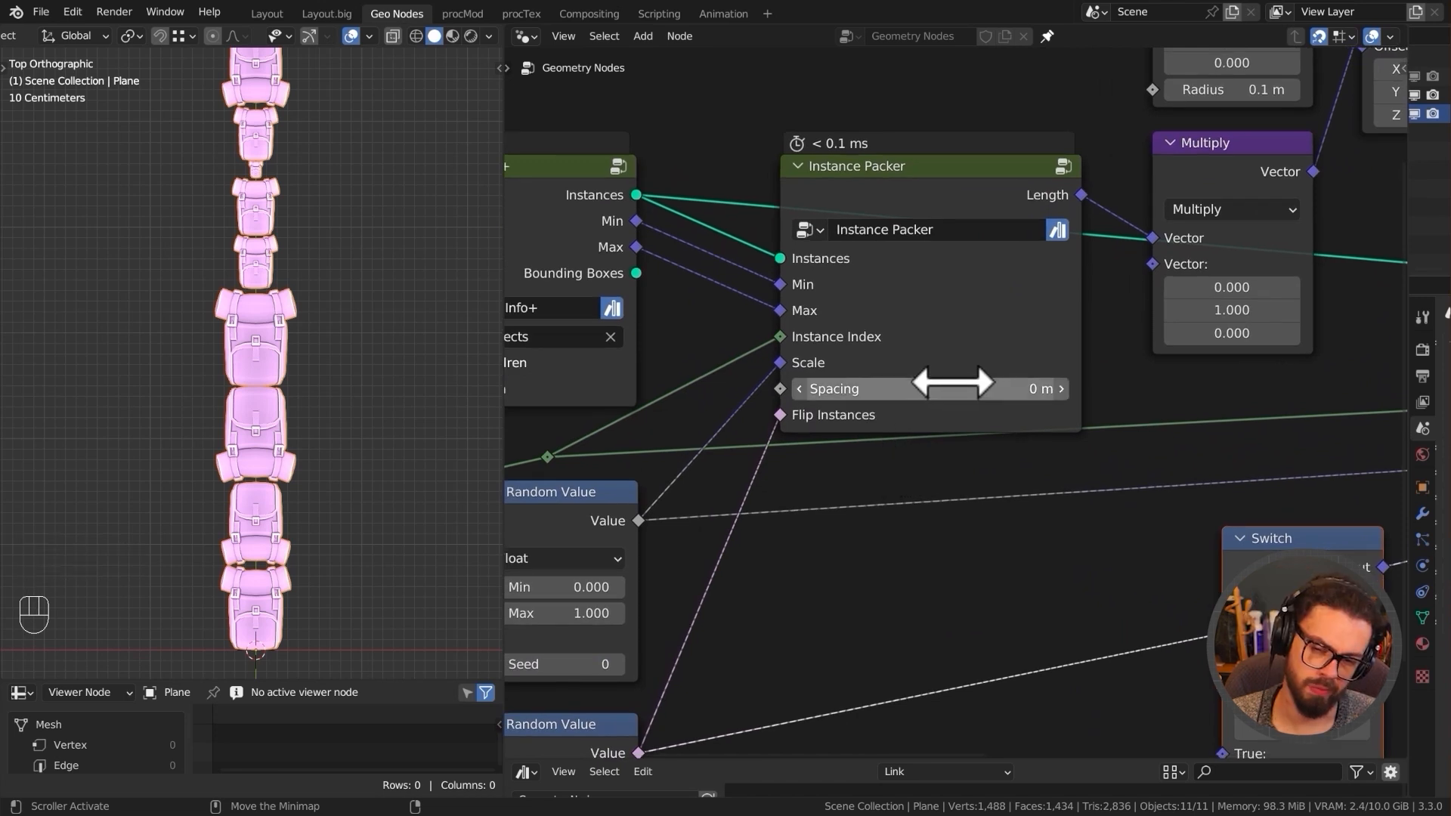
{"action": "left_click", "coordinate": [882, 164]}
{"action": "key", "text": "Tab"}
{"action": "key", "text": "n"}
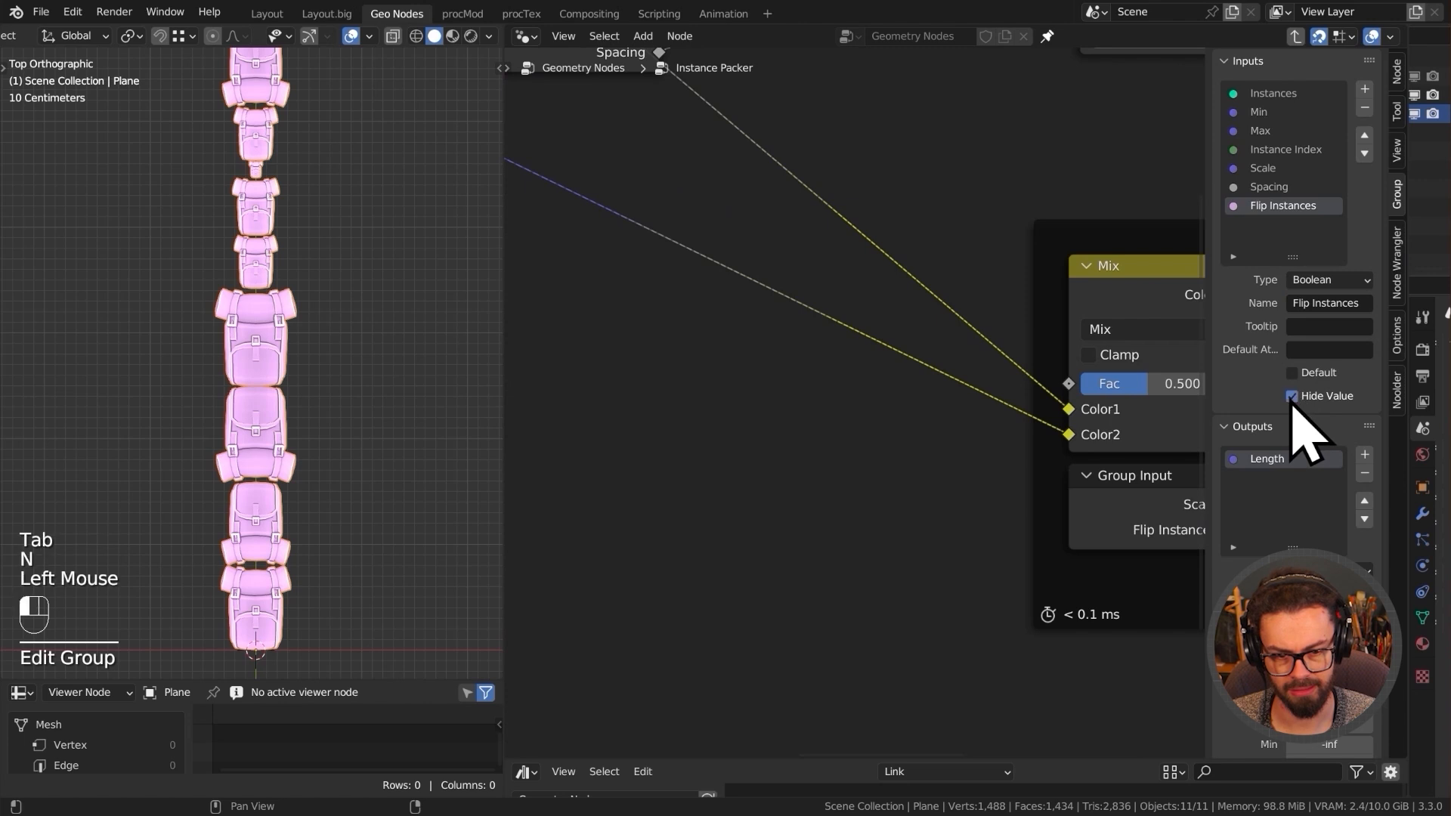
{"action": "left_click", "coordinate": [1364, 134]}
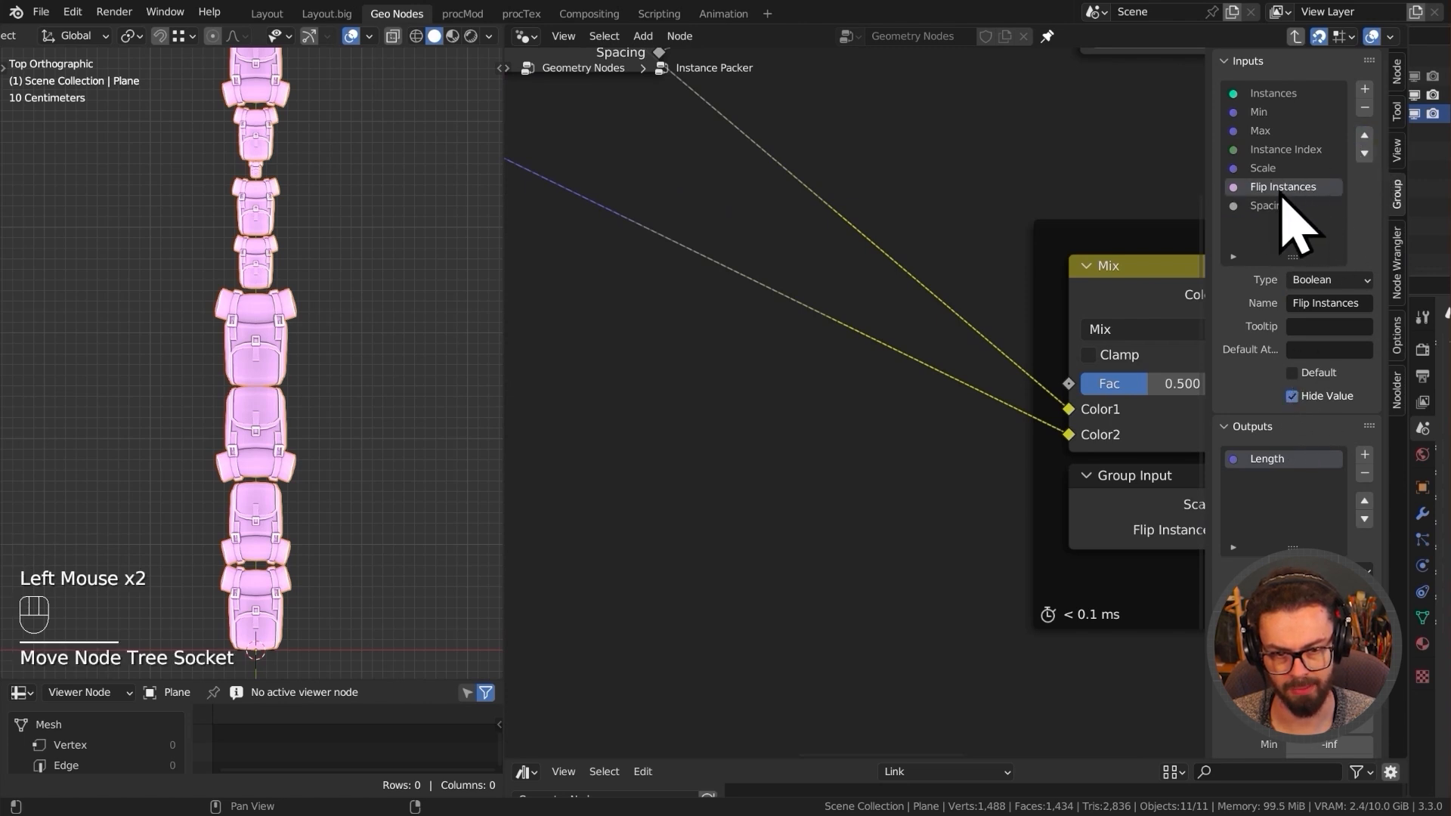
- Leave the group and mute the links into the Instance Packer's Instance Index, Scale and Flip Instances inputs
{"action": "key", "text": "Tab"}
{"action": "mouse_move", "coordinate": [801, 363]}
{"action": "middle_mouse_down"}
{"action": "mouse_move", "coordinate": [761, 347]}
{"action": "mouse_move", "coordinate": [884, 310]}
{"action": "middle_mouse_up"}
{"action": "right_click_drag", "start_coordinate": [800, 274], "coordinate": [831, 367], "text": "ctrl+alt"}
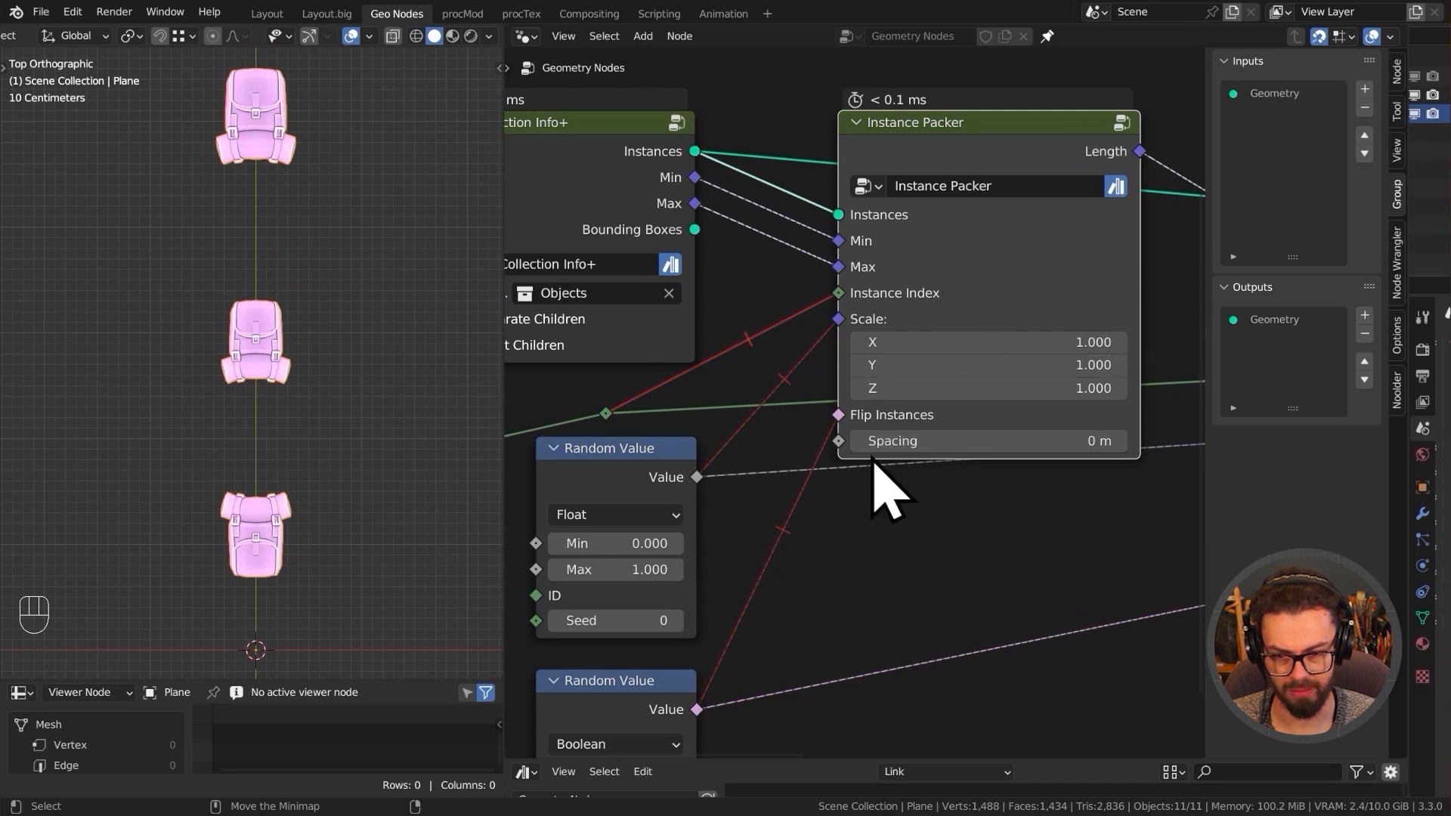
- Reorder the Instance Packer's group inputs so Flip Instances sits above Scale, and return to the main node tree
{"action": "left_click", "coordinate": [948, 145]}
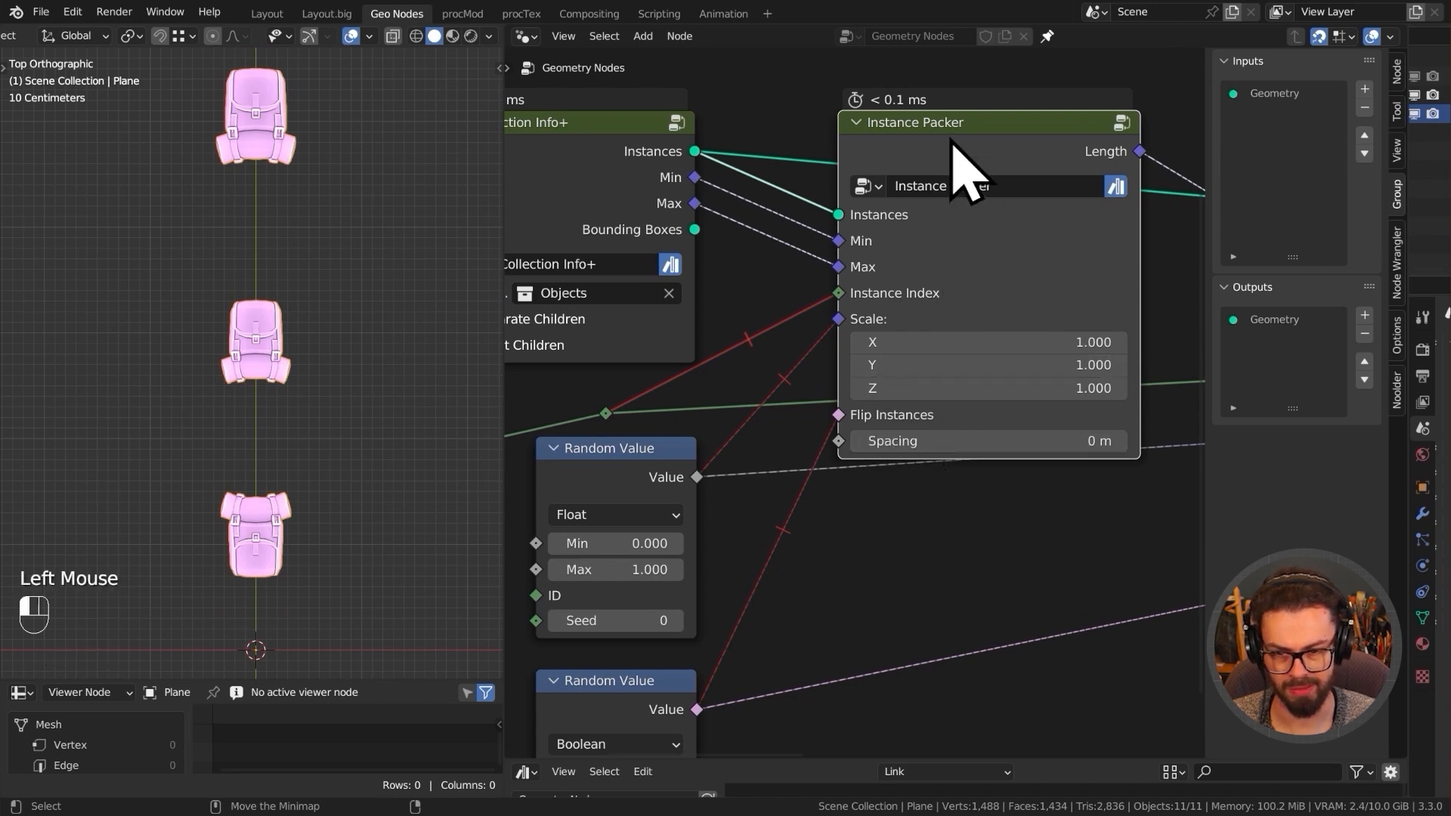
{"action": "key", "text": "n"}
{"action": "key", "text": "n"}
{"action": "key", "text": "Tab"}
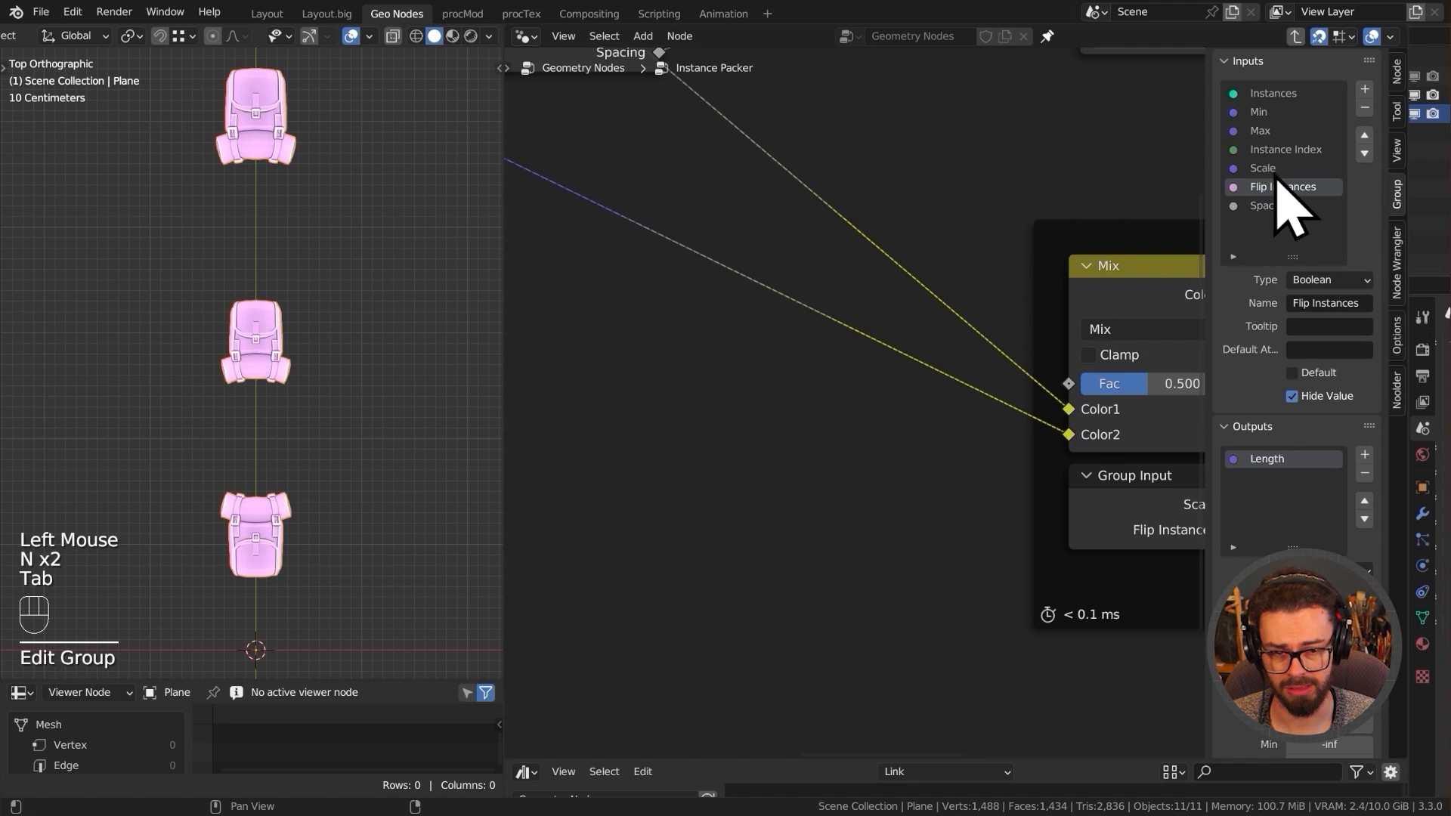
{"action": "left_click", "coordinate": [1364, 135]}
{"action": "key", "text": "Tab"}
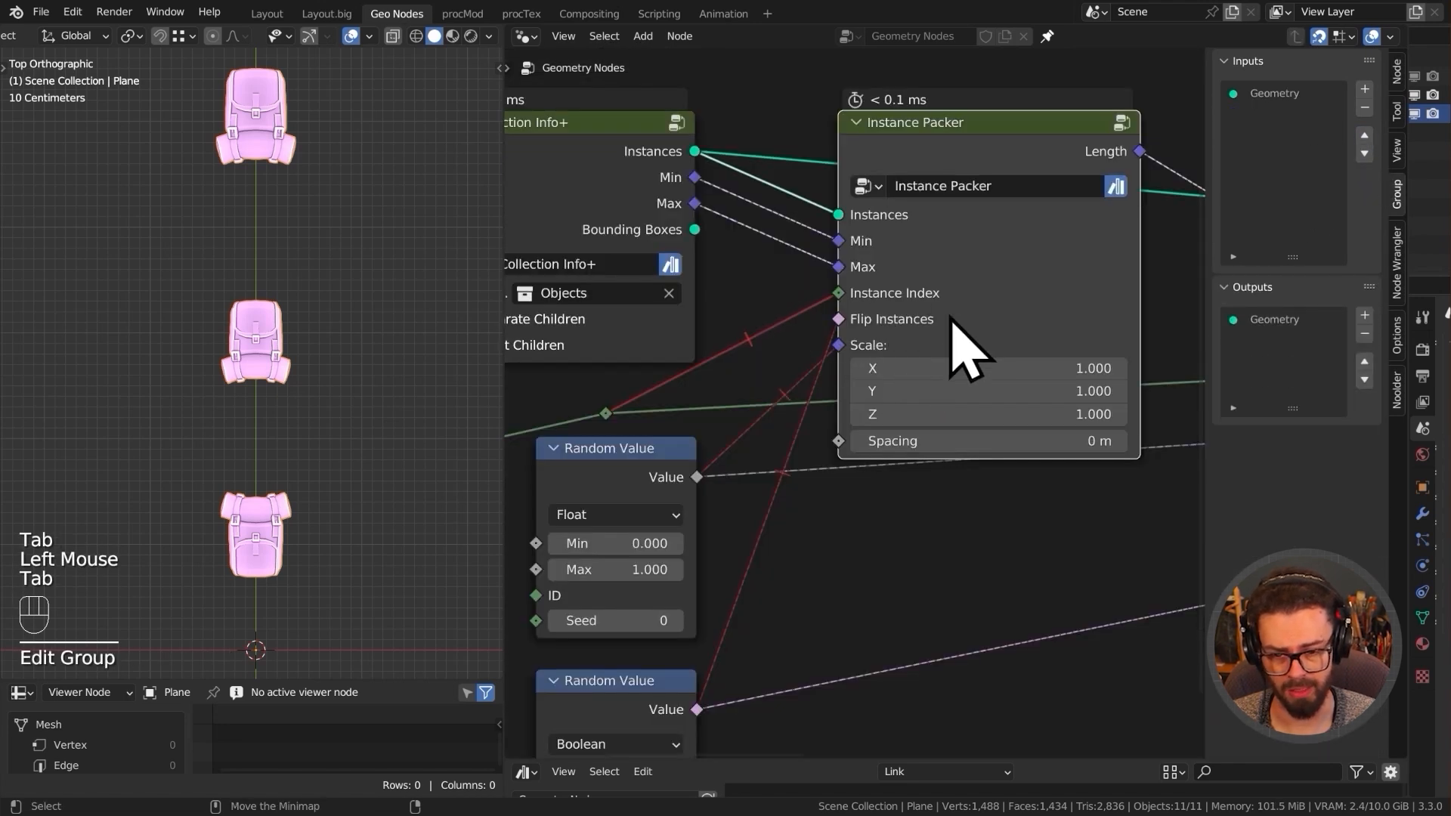
- Unmute the links into the Instance Packer's Instance Index, Scale and Flip Instances inputs and open the group for editing
{"action": "right_click_drag", "start_coordinate": [822, 399], "coordinate": [752, 281], "text": "ctrl+alt"}
{"action": "left_click", "coordinate": [932, 162]}
{"action": "key", "text": "Tab"}
- Move the Group Output node further away from the Subtract node and maximize the node editor
{"action": "scroll", "coordinate": [894, 275], "scroll_direction": "down", "scroll_amount": 4}
{"action": "scroll", "coordinate": [881, 253], "scroll_direction": "down", "scroll_amount": 1}
{"action": "key", "text": "n"}
{"action": "middle_click_drag", "start_coordinate": [1127, 249], "coordinate": [839, 239]}
{"action": "left_click_drag", "start_coordinate": [1152, 275], "coordinate": [1193, 185]}
{"action": "key", "text": "g"}
{"action": "left_click", "coordinate": [1257, 314]}
{"action": "middle_click_drag", "start_coordinate": [987, 350], "coordinate": [1231, 307]}
{"action": "scroll", "coordinate": [705, 220], "scroll_direction": "down", "scroll_amount": 2}
{"action": "key", "text": "ctrl+space"}
{"action": "middle_click_drag", "start_coordinate": [705, 329], "coordinate": [797, 302], "text": "ctrl"}
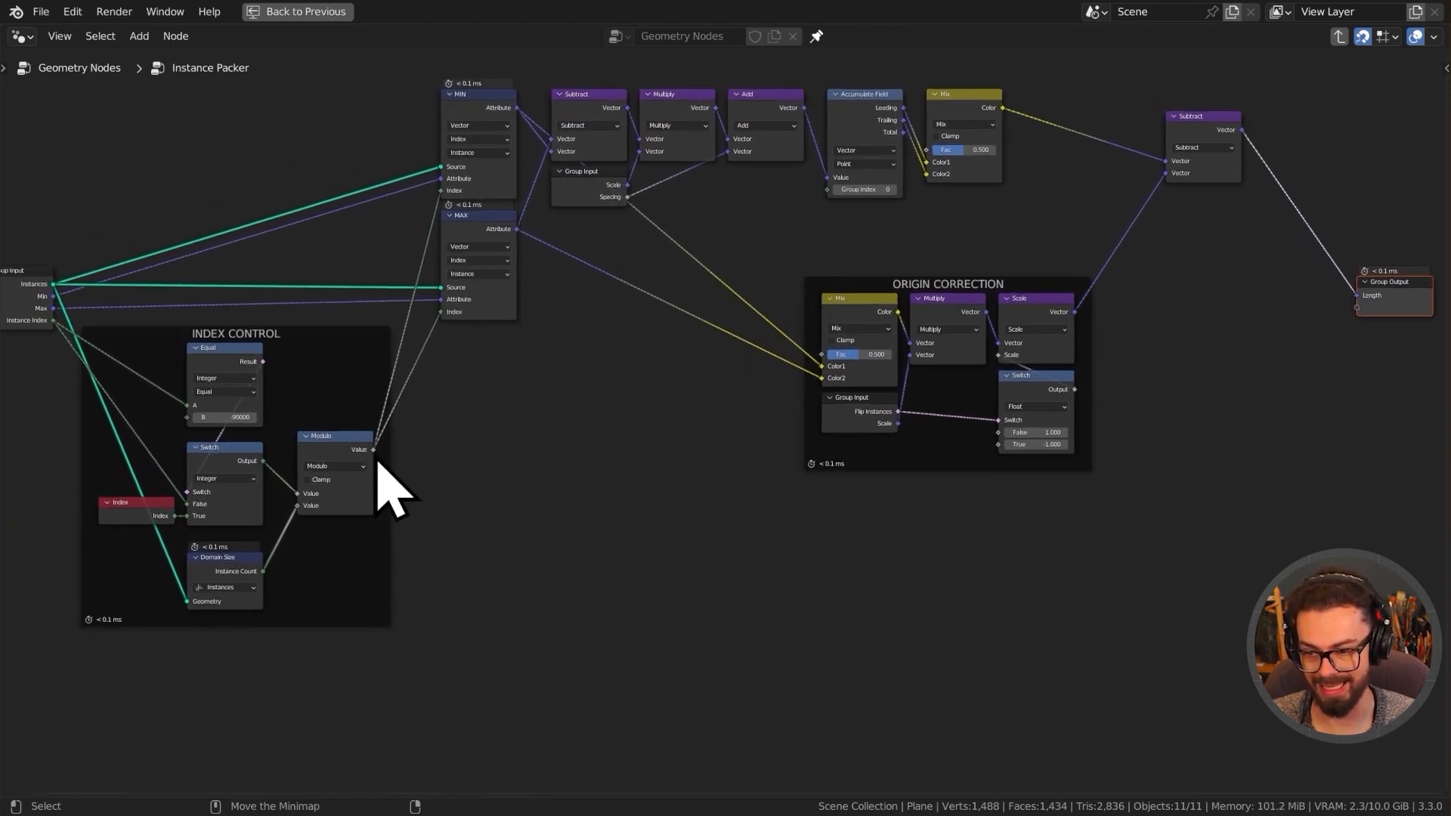
- Add an Instance Index output to the group and feed it from the Modulo node's value
{"action": "left_click_drag", "start_coordinate": [374, 450], "coordinate": [868, 599]}
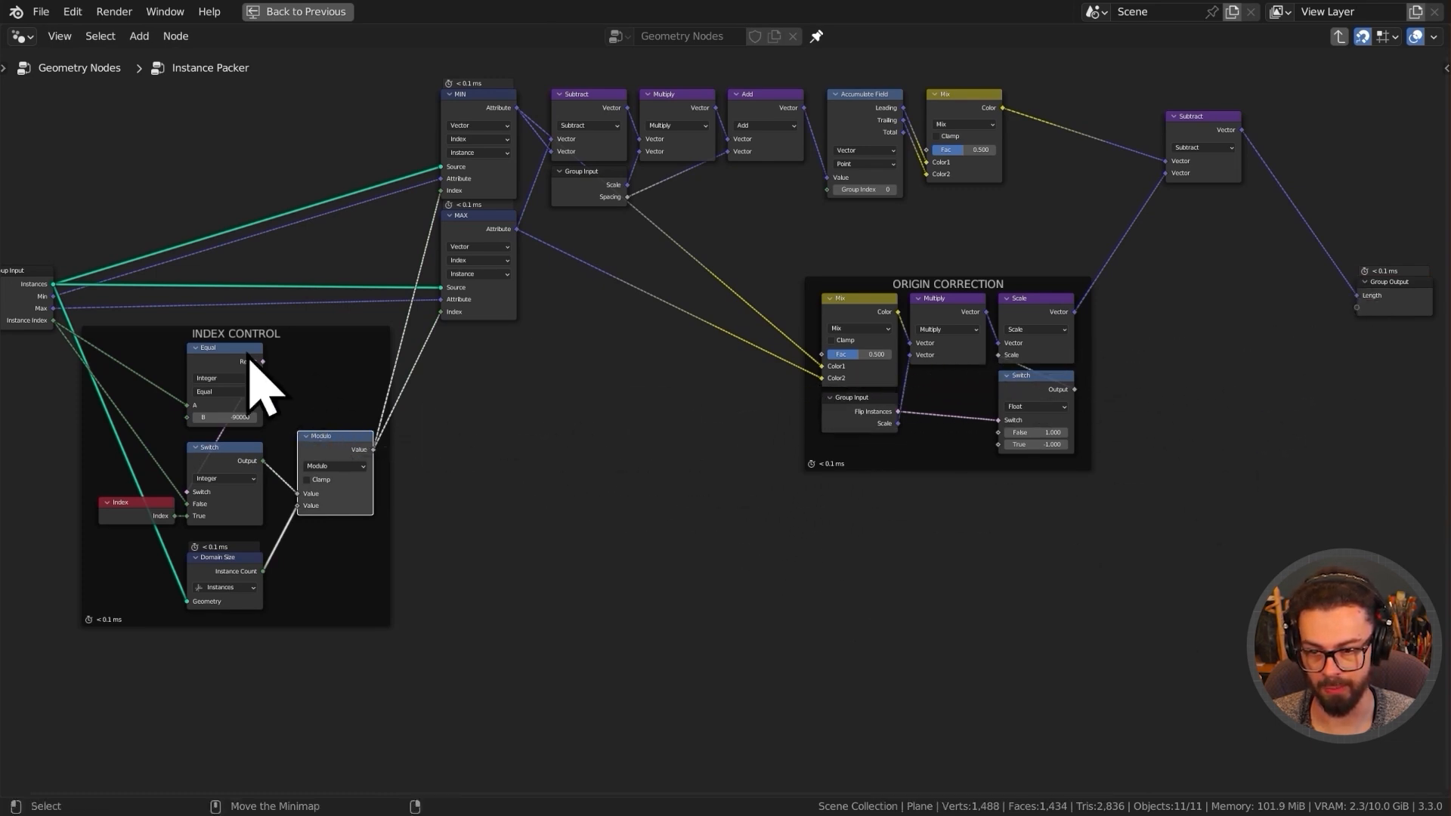
{"action": "left_click_drag", "start_coordinate": [52, 320], "coordinate": [1360, 307]}
{"action": "left_click_drag", "start_coordinate": [373, 449], "coordinate": [1357, 308]}
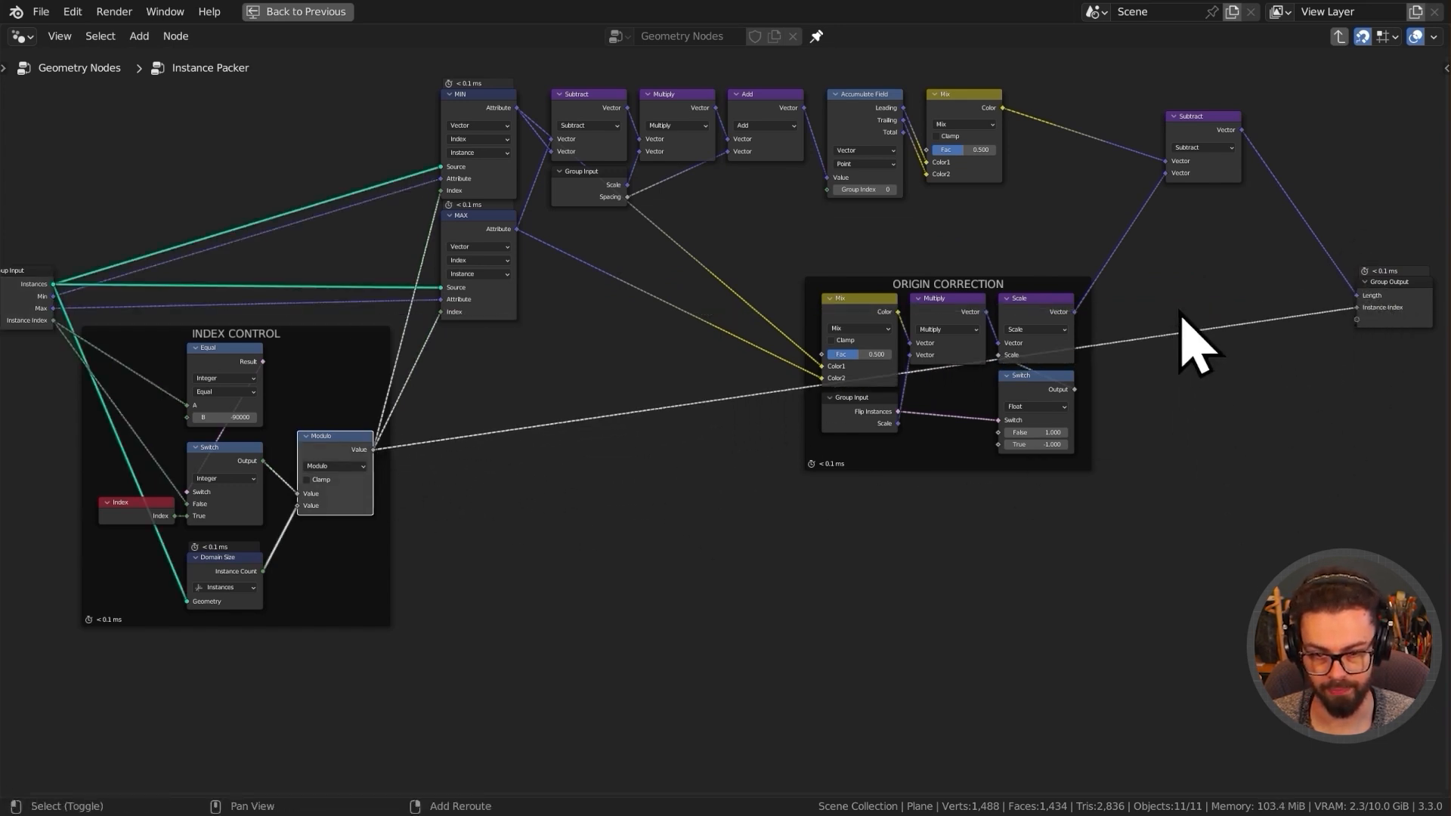
- Add two reroutes to the Modulo-to-Group Output link and line them up below the Origin Correction frame
{"action": "right_click_drag", "start_coordinate": [1182, 317], "coordinate": [1192, 467], "text": "shift"}
{"action": "key", "text": "g"}
{"action": "left_click", "coordinate": [739, 692]}
{"action": "right_click_drag", "start_coordinate": [759, 524], "coordinate": [816, 597], "text": "shift"}
{"action": "key", "text": "g"}
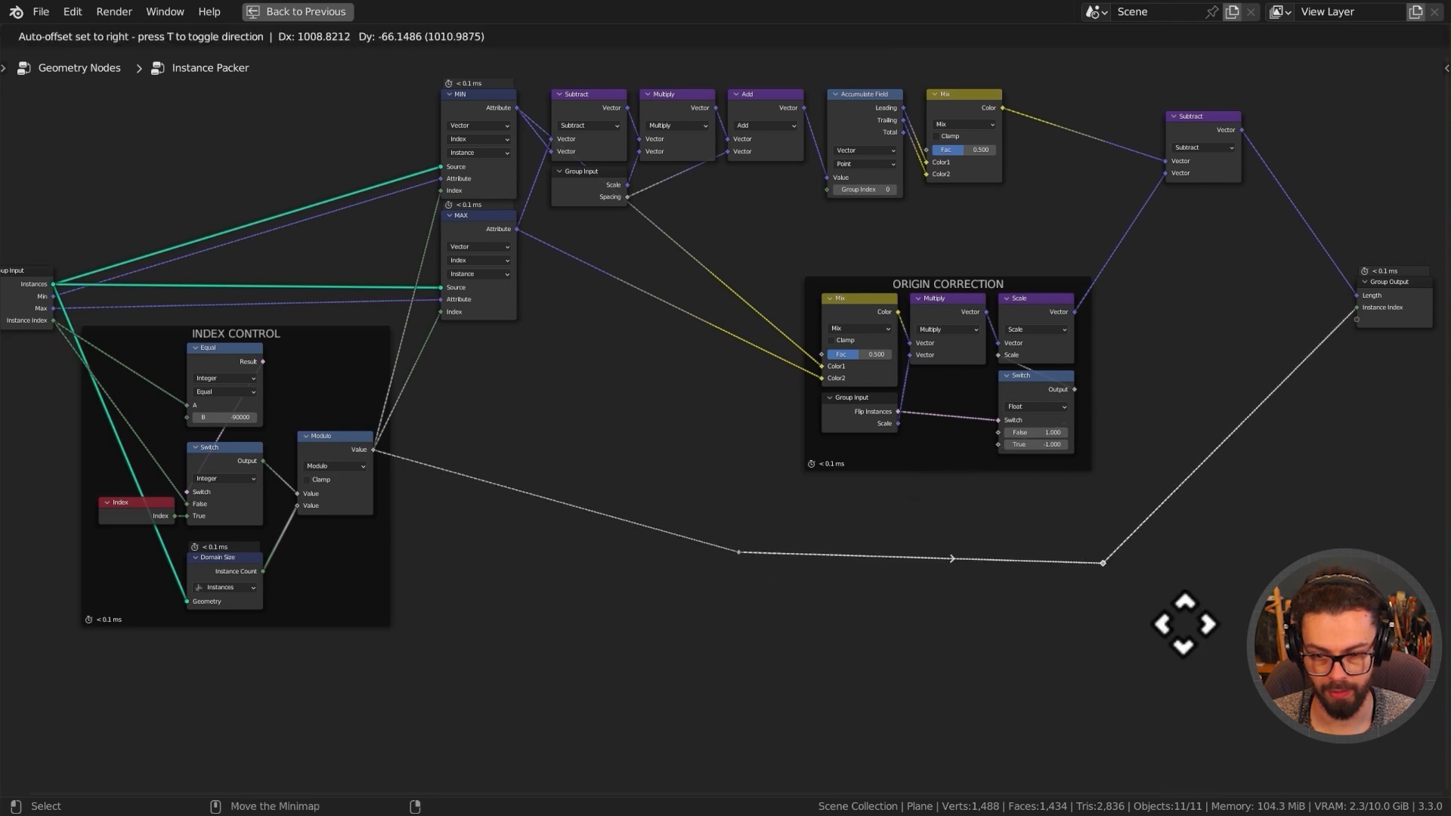
{"action": "left_click", "coordinate": [1175, 608]}
{"action": "key", "text": "g"}
{"action": "left_click", "coordinate": [1176, 618]}
- Place a copy of the Group Input node near the Group Output and reveal its hidden sockets
{"action": "left_click", "coordinate": [604, 198]}
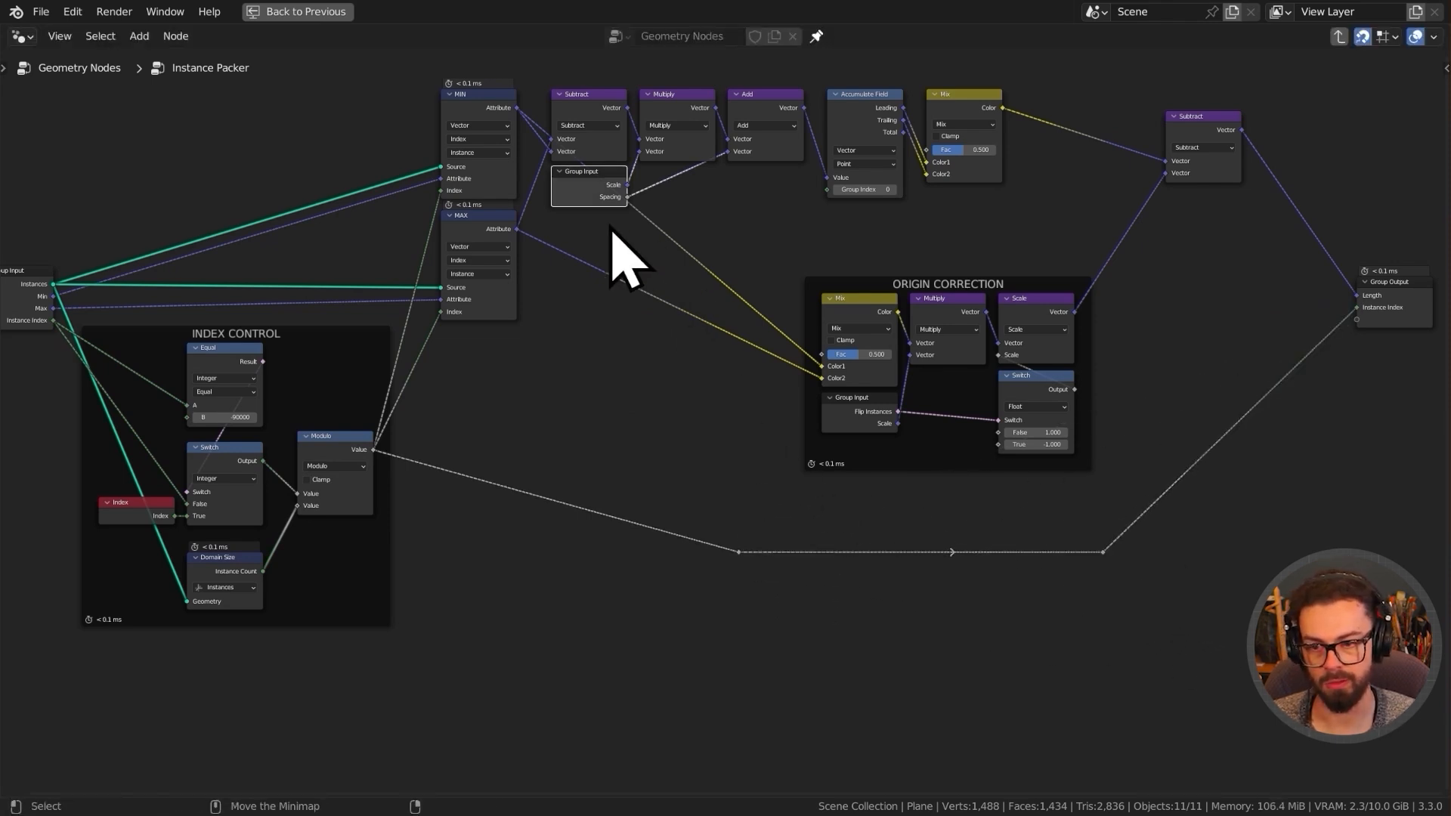
{"action": "key", "text": "g"}
{"action": "left_click", "coordinate": [907, 363]}
{"action": "scroll", "coordinate": [1068, 298], "scroll_direction": "up", "scroll_amount": 3}
{"action": "key", "text": "ctrl+h"}
{"action": "middle_click_drag", "start_coordinate": [1101, 317], "coordinate": [848, 343]}
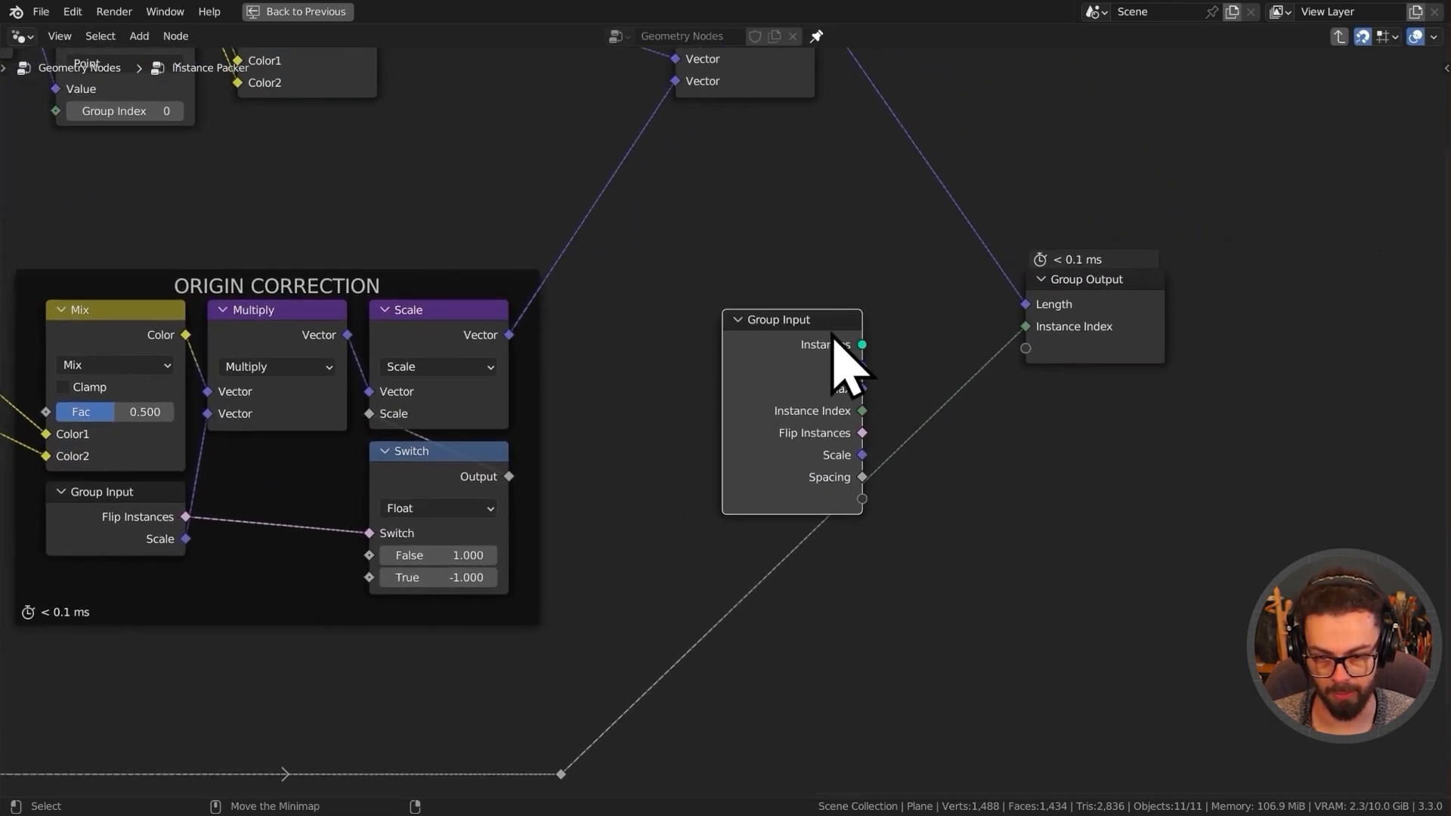
{"action": "key", "text": "g"}
{"action": "left_click", "coordinate": [755, 300]}
{"action": "scroll", "coordinate": [932, 389], "scroll_direction": "up", "scroll_amount": 1}
{"action": "middle_click_drag", "start_coordinate": [933, 388], "coordinate": [900, 346]}
{"action": "left_click", "coordinate": [831, 427]}
- Pass Scale and Flip Instances through as group outputs, order Flip Instances above Scale, and return to the main node tree
{"action": "left_click_drag", "start_coordinate": [817, 399], "coordinate": [1051, 337]}
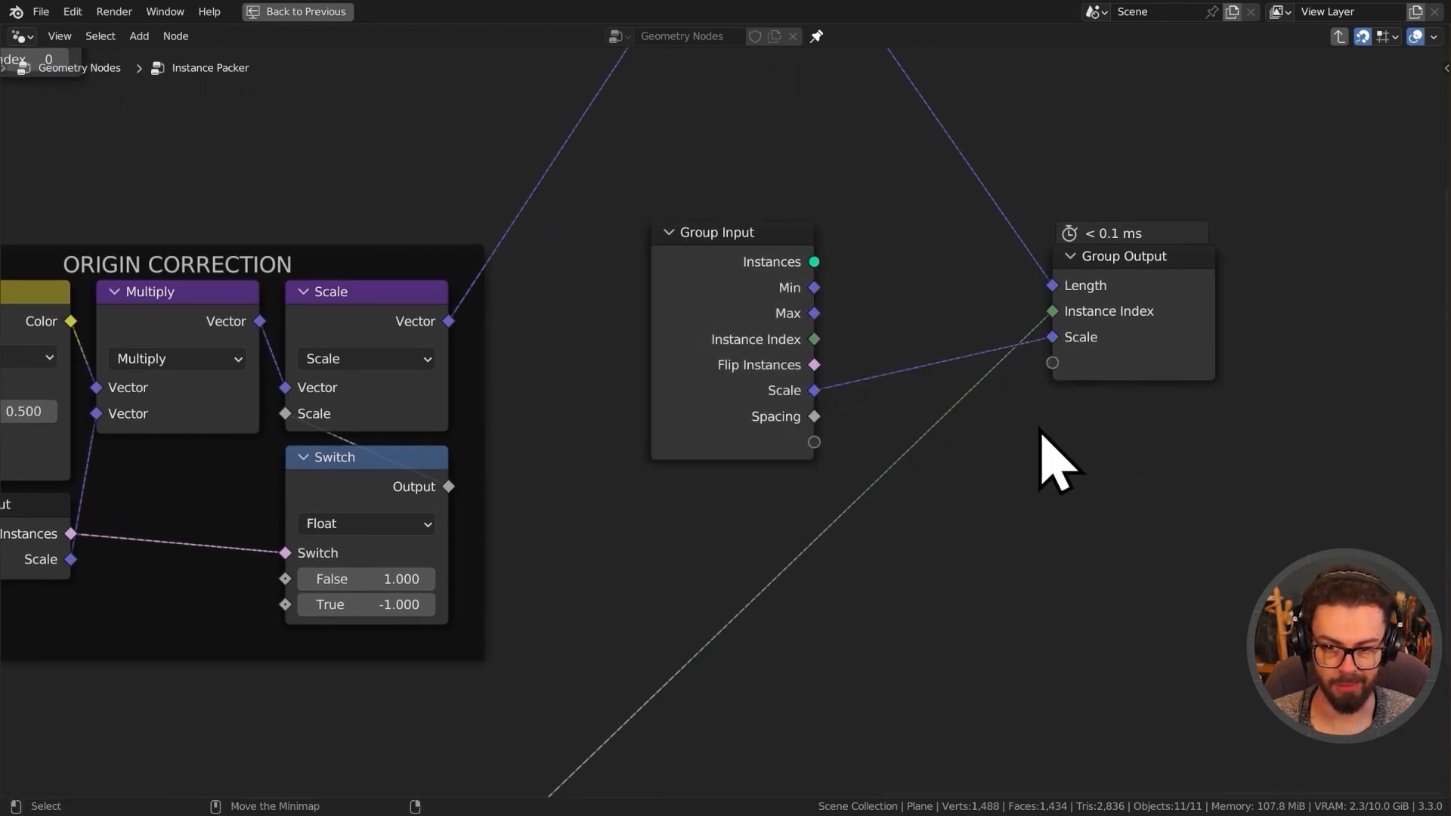
{"action": "left_click_drag", "start_coordinate": [816, 377], "coordinate": [1082, 364]}
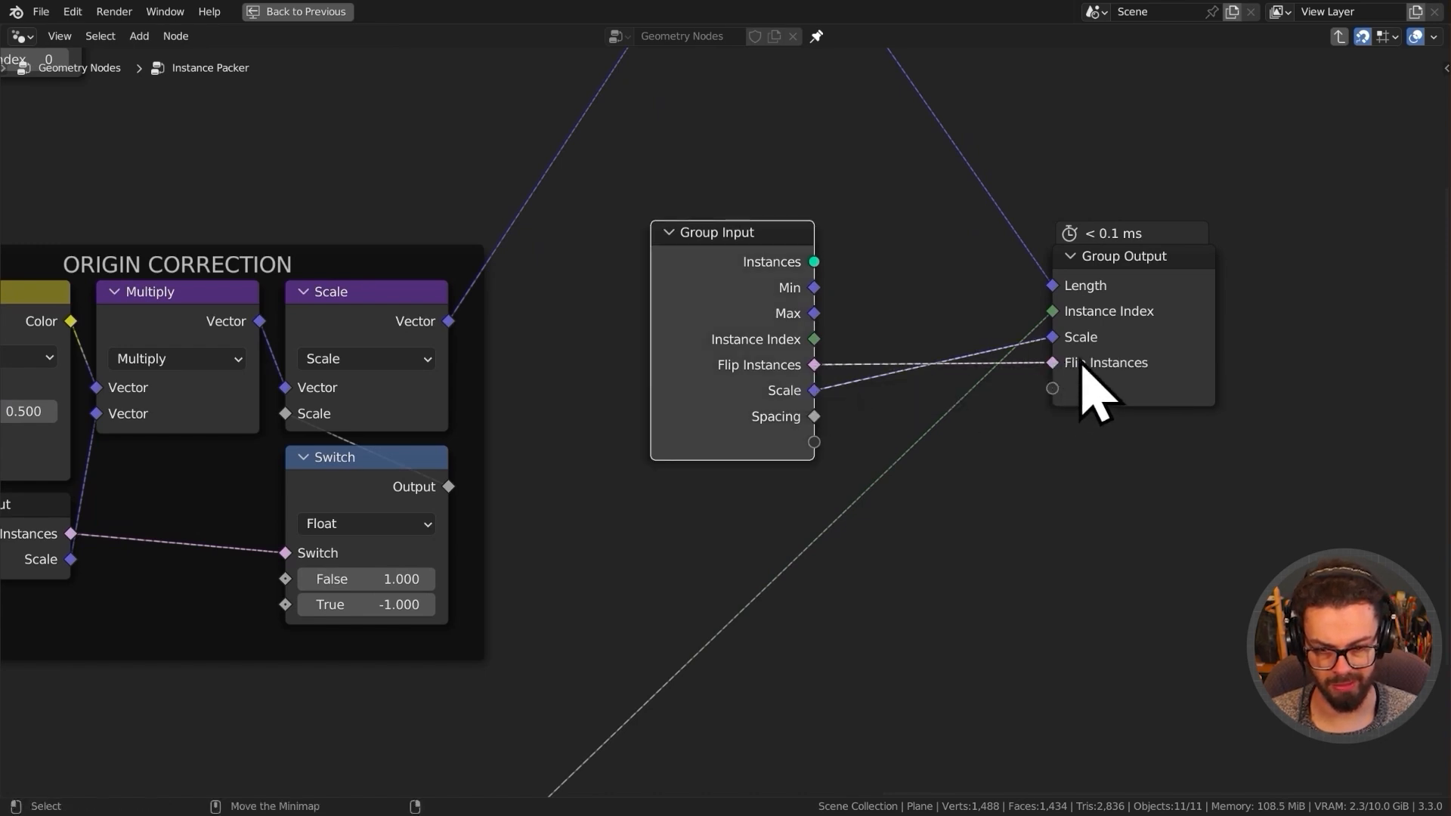
{"action": "left_click", "coordinate": [1184, 381]}
{"action": "key", "text": "n"}
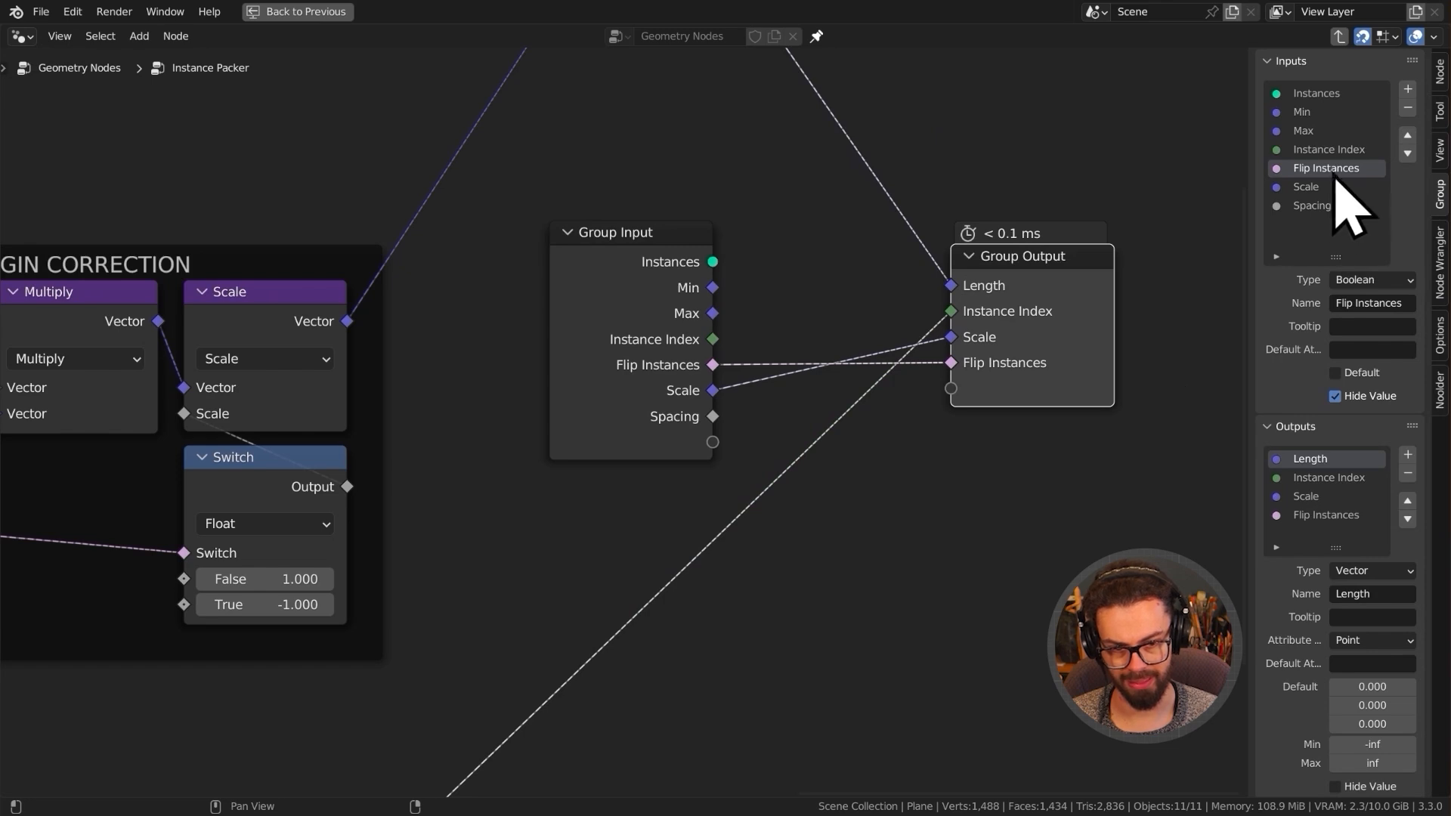
{"action": "left_click", "coordinate": [1352, 514]}
{"action": "left_click", "coordinate": [1407, 500]}
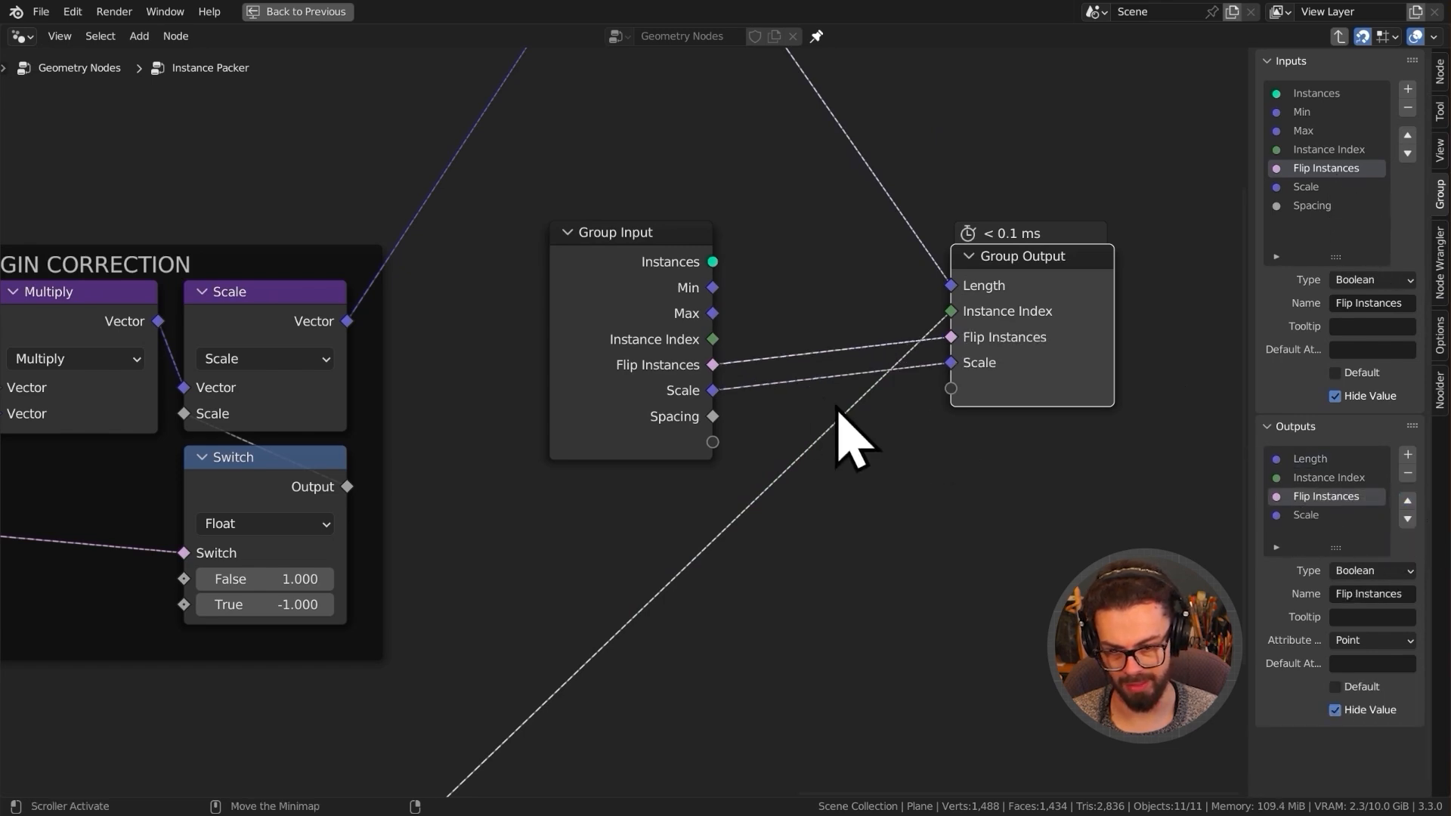
{"action": "key", "text": "n"}
{"action": "key", "text": "Tab"}
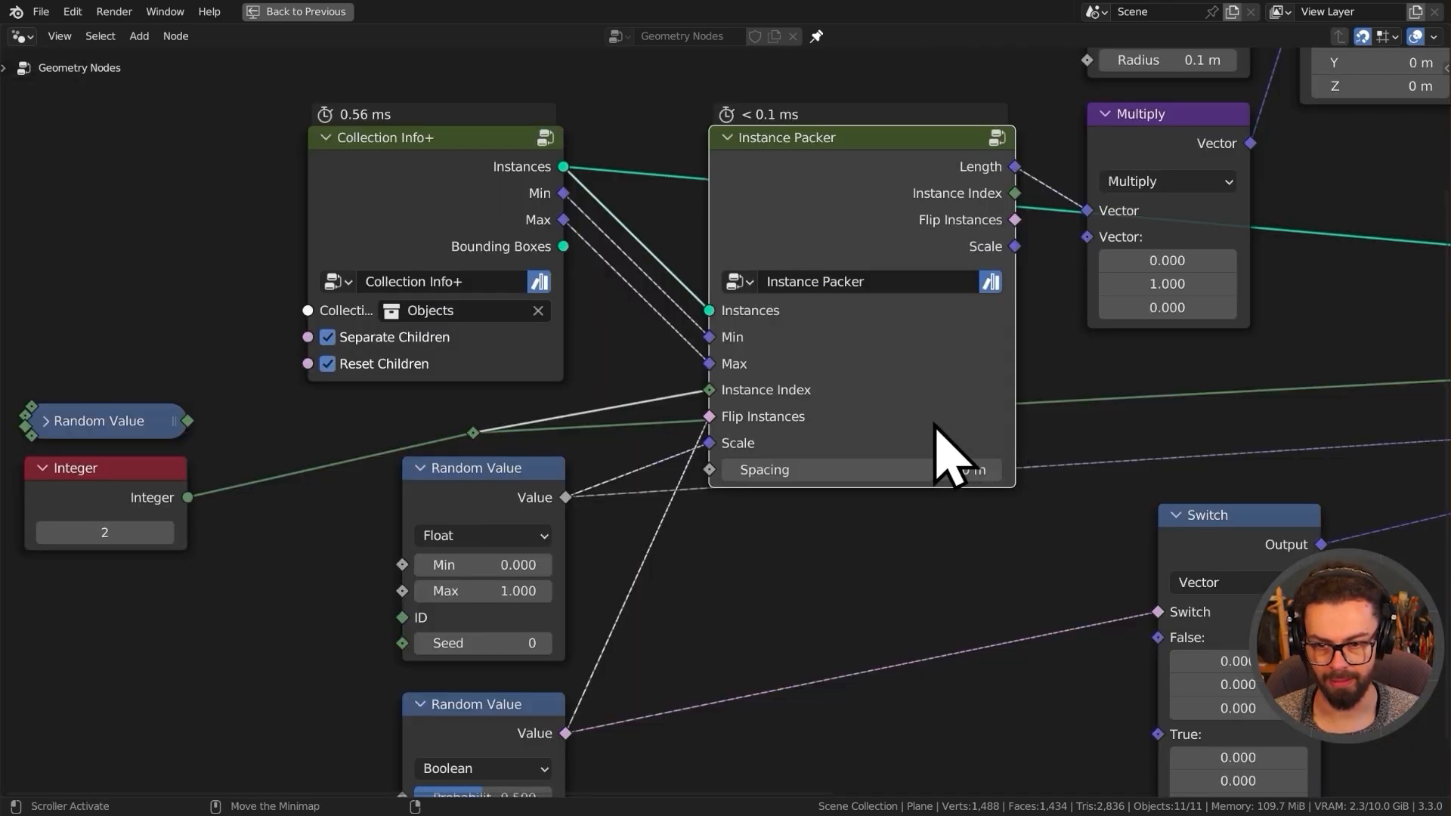
- Connect the Instance Packer's Instance Index output to Instance on Points and move the Instance Packer node down
{"action": "middle_click_drag", "start_coordinate": [939, 178], "coordinate": [793, 214]}
{"action": "scroll", "coordinate": [778, 298], "scroll_direction": "down", "scroll_amount": 2}
{"action": "middle_click_drag", "start_coordinate": [827, 301], "coordinate": [586, 306]}
{"action": "left_click_drag", "start_coordinate": [593, 271], "coordinate": [1335, 385]}
{"action": "left_click_drag", "start_coordinate": [478, 232], "coordinate": [460, 301]}
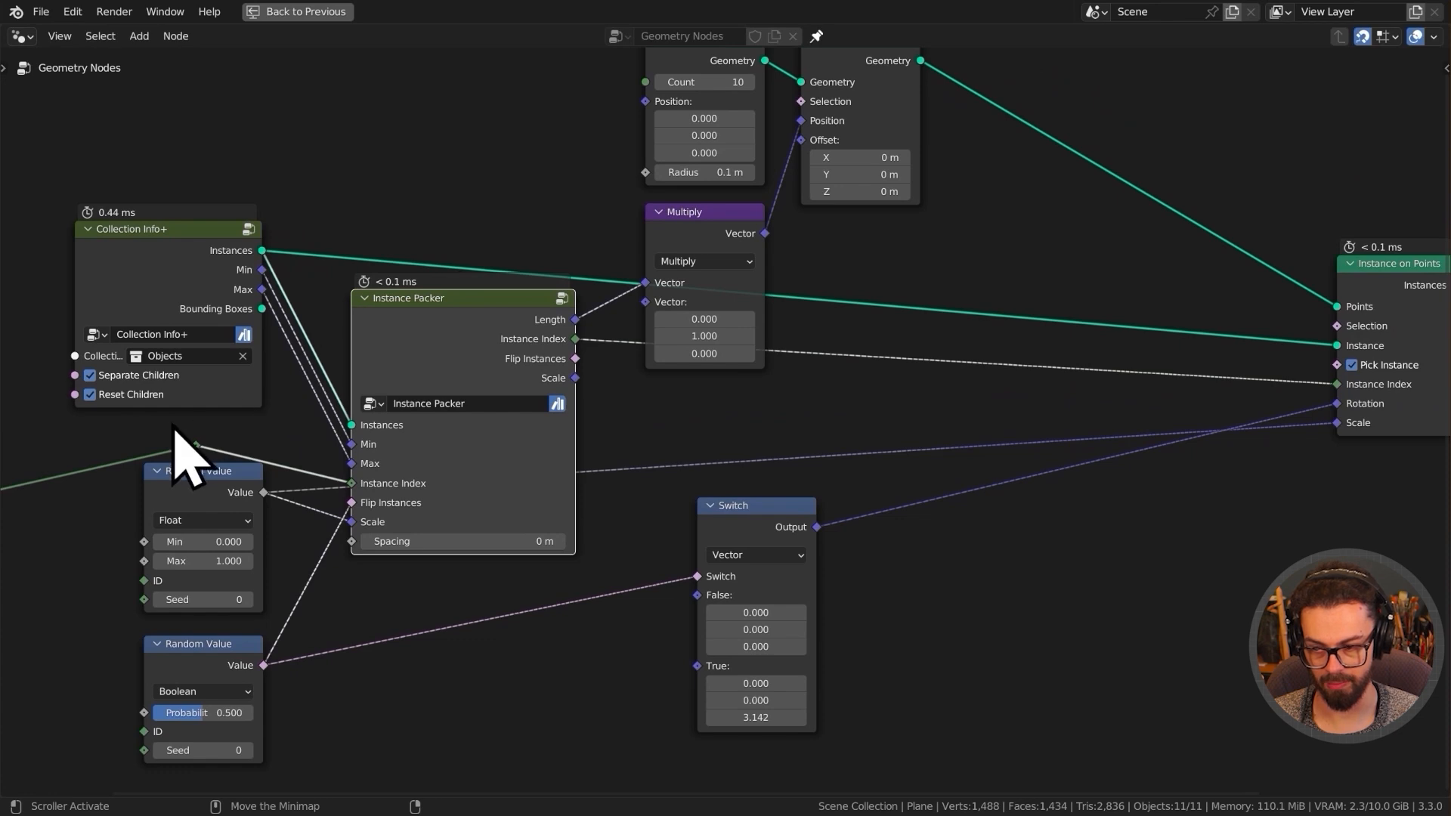
{"action": "scroll", "coordinate": [226, 453], "scroll_direction": "down", "scroll_amount": 3, "text": "shift"}
- Reposition the input nodes, then connect the Instance Packer's Scale output to Instance on Points and Flip Instances to the vector Switch
{"action": "left_click_drag", "start_coordinate": [103, 403], "coordinate": [282, 642]}
{"action": "key", "text": "g"}
{"action": "left_click", "coordinate": [397, 638]}
{"action": "middle_click_drag", "start_coordinate": [435, 459], "coordinate": [365, 538]}
{"action": "left_click_drag", "start_coordinate": [505, 345], "coordinate": [1267, 389]}
{"action": "middle_click_drag", "start_coordinate": [582, 441], "coordinate": [702, 408]}
{"action": "left_click_drag", "start_coordinate": [619, 298], "coordinate": [1201, 468]}
{"action": "middle_click_drag", "start_coordinate": [688, 501], "coordinate": [997, 469]}
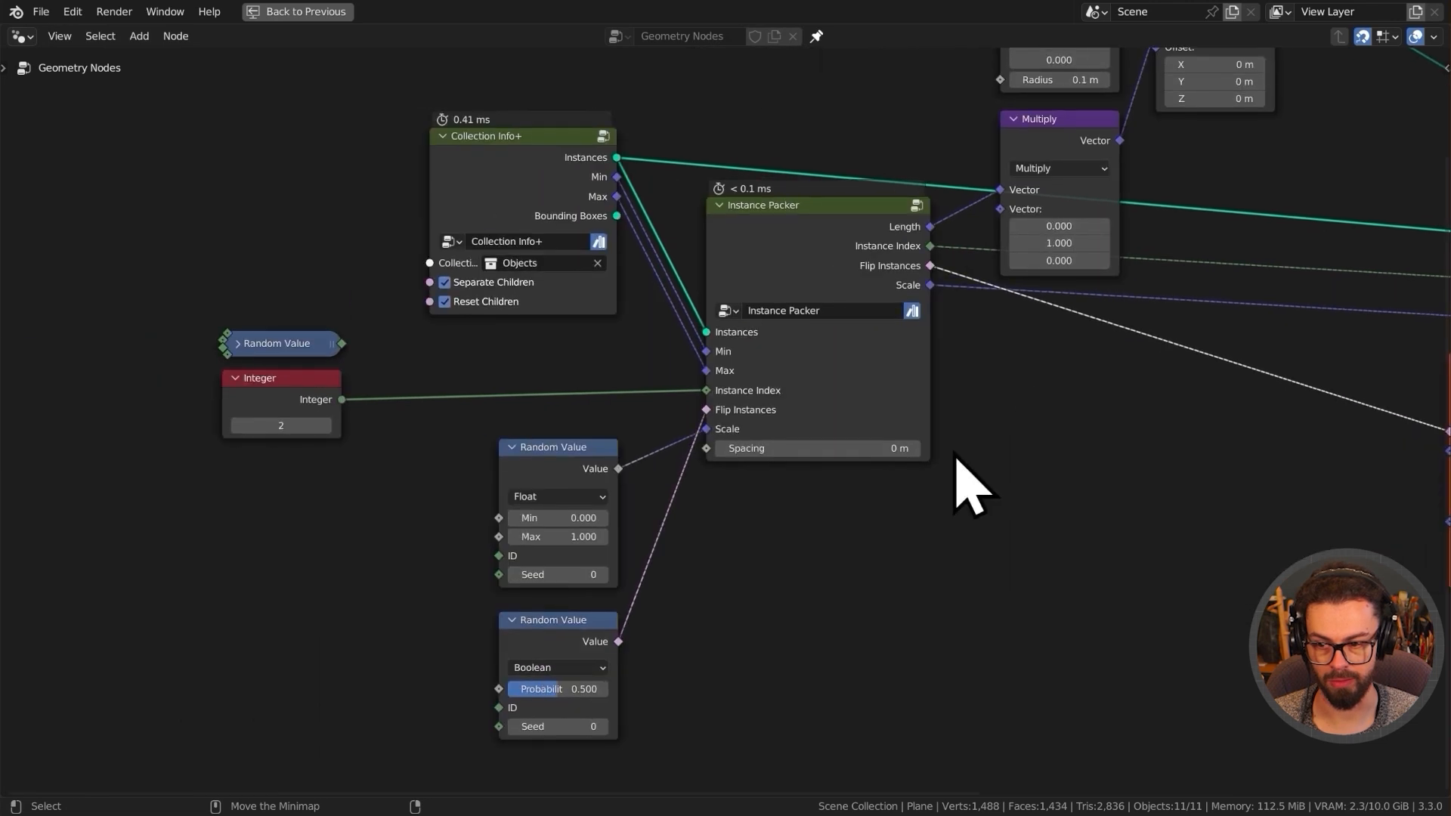
- Arrange the Boolean Random Value node above the Float one beside the Integer node, and reposition the Instance Packer node
{"action": "left_click_drag", "start_coordinate": [397, 623], "coordinate": [683, 724]}
{"action": "key", "text": "g"}
{"action": "left_click", "coordinate": [651, 542]}
{"action": "left_click_drag", "start_coordinate": [604, 449], "coordinate": [604, 533]}
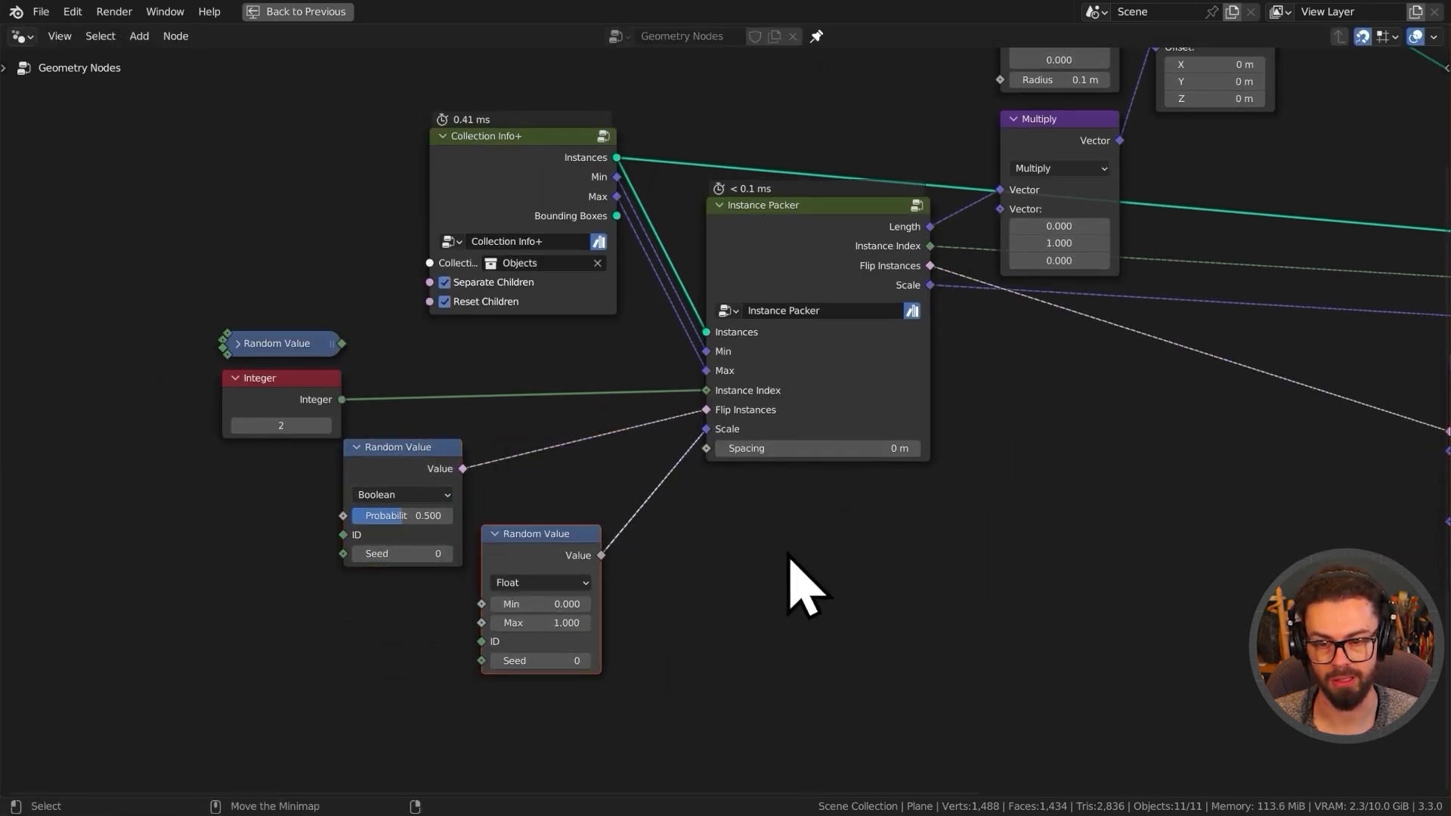
{"action": "left_click_drag", "start_coordinate": [812, 542], "coordinate": [975, 340]}
{"action": "key", "text": "g"}
{"action": "left_click", "coordinate": [962, 375]}
- Inside the Instance Packer group, move the Mix node after Accumulate Field and raise the Subtract node level with it
{"action": "key", "text": "Tab"}
{"action": "middle_click_drag", "start_coordinate": [965, 385], "coordinate": [876, 406], "text": "ctrl"}
{"action": "left_click_drag", "start_coordinate": [790, 206], "coordinate": [679, 225]}
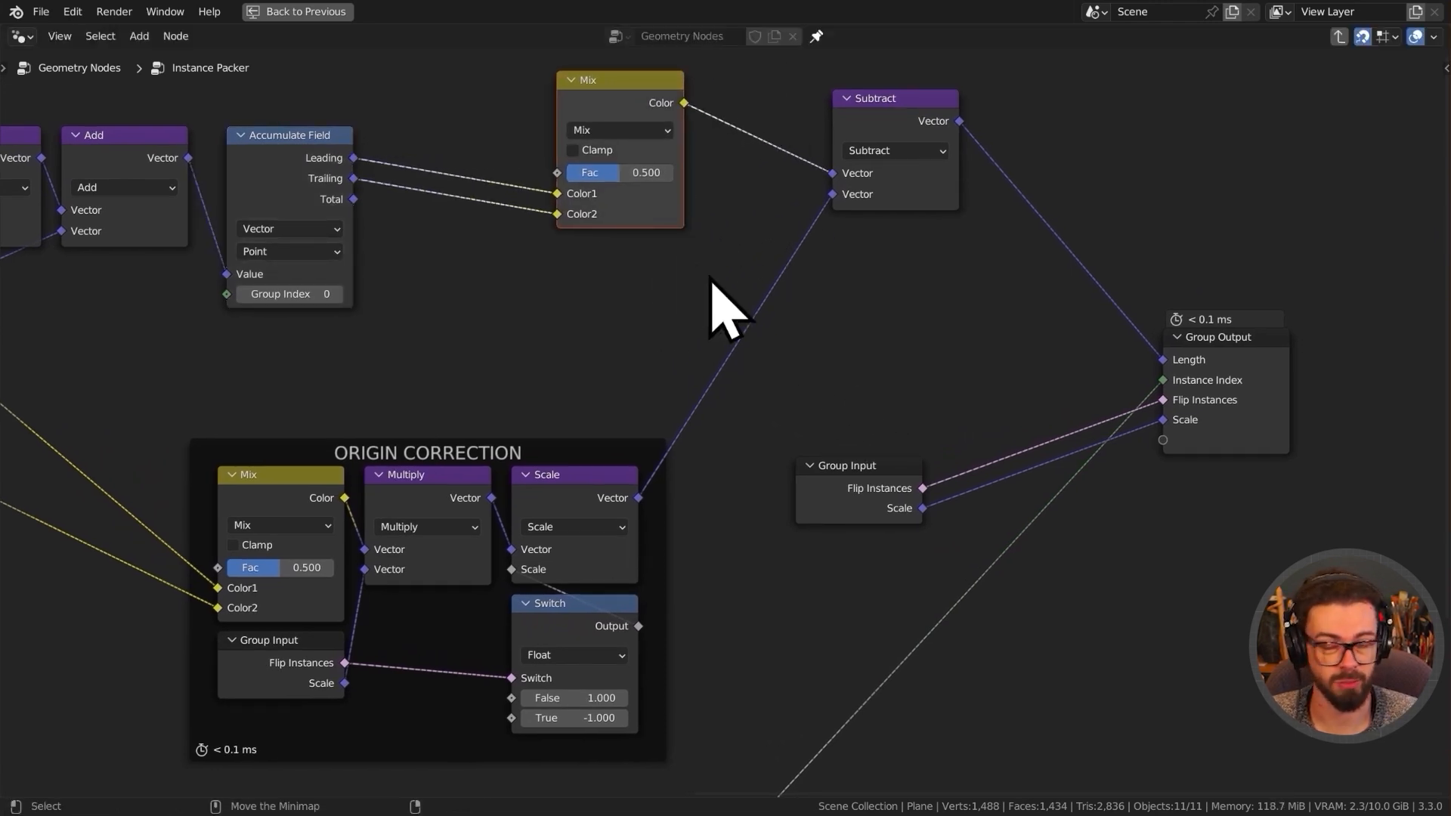
{"action": "left_click", "coordinate": [814, 326]}
{"action": "left_click", "coordinate": [936, 155]}
{"action": "key", "text": "g"}
{"action": "left_click", "coordinate": [958, 219]}
{"action": "left_click", "coordinate": [957, 231]}
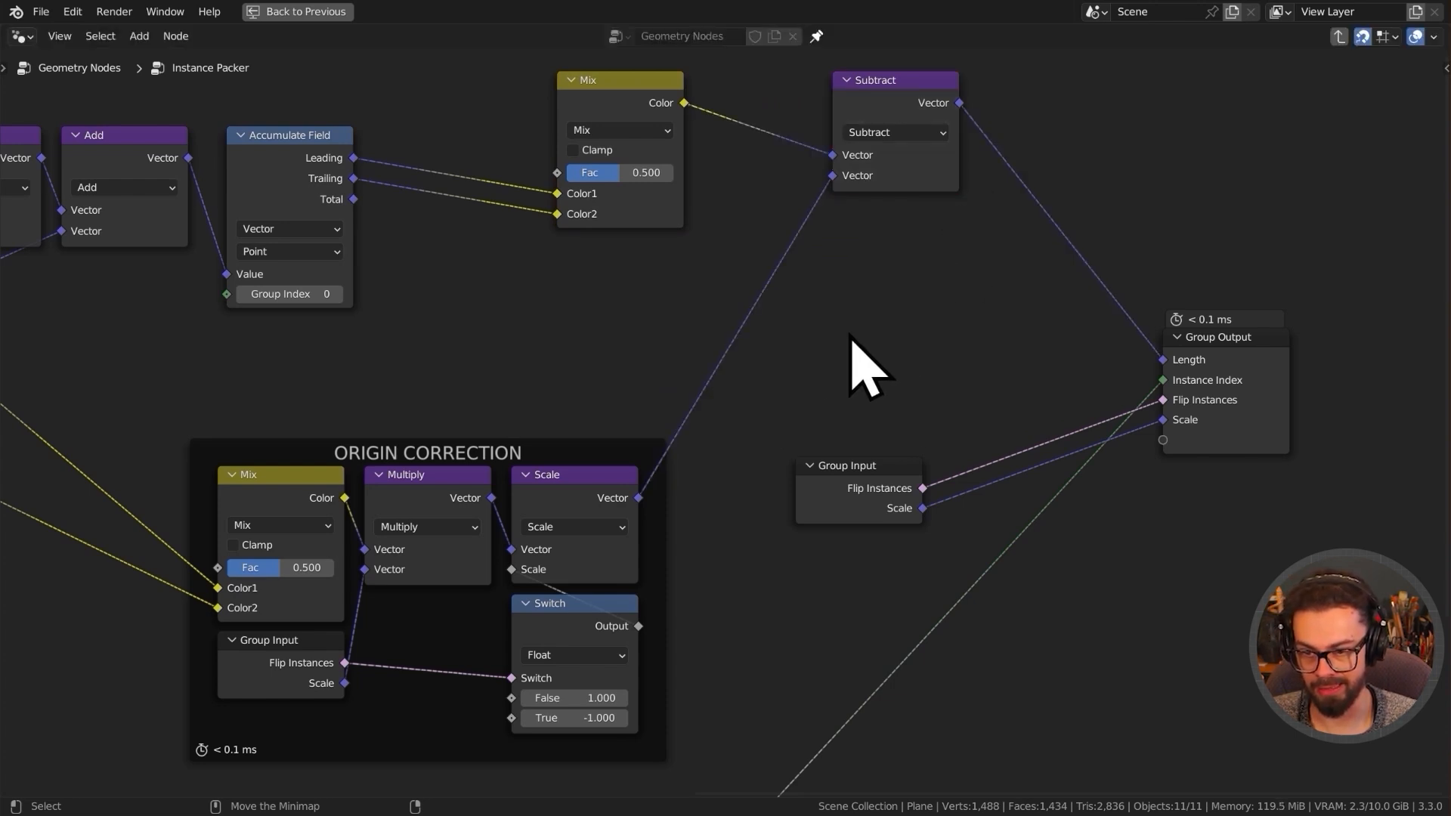
- Duplicate the Subtract node to subtract the origin correction from Accumulate Field's Leading value, and link it to a new group output
{"action": "left_click", "coordinate": [917, 102]}
{"action": "key", "text": "shift+d"}
{"action": "left_click", "coordinate": [910, 234]}
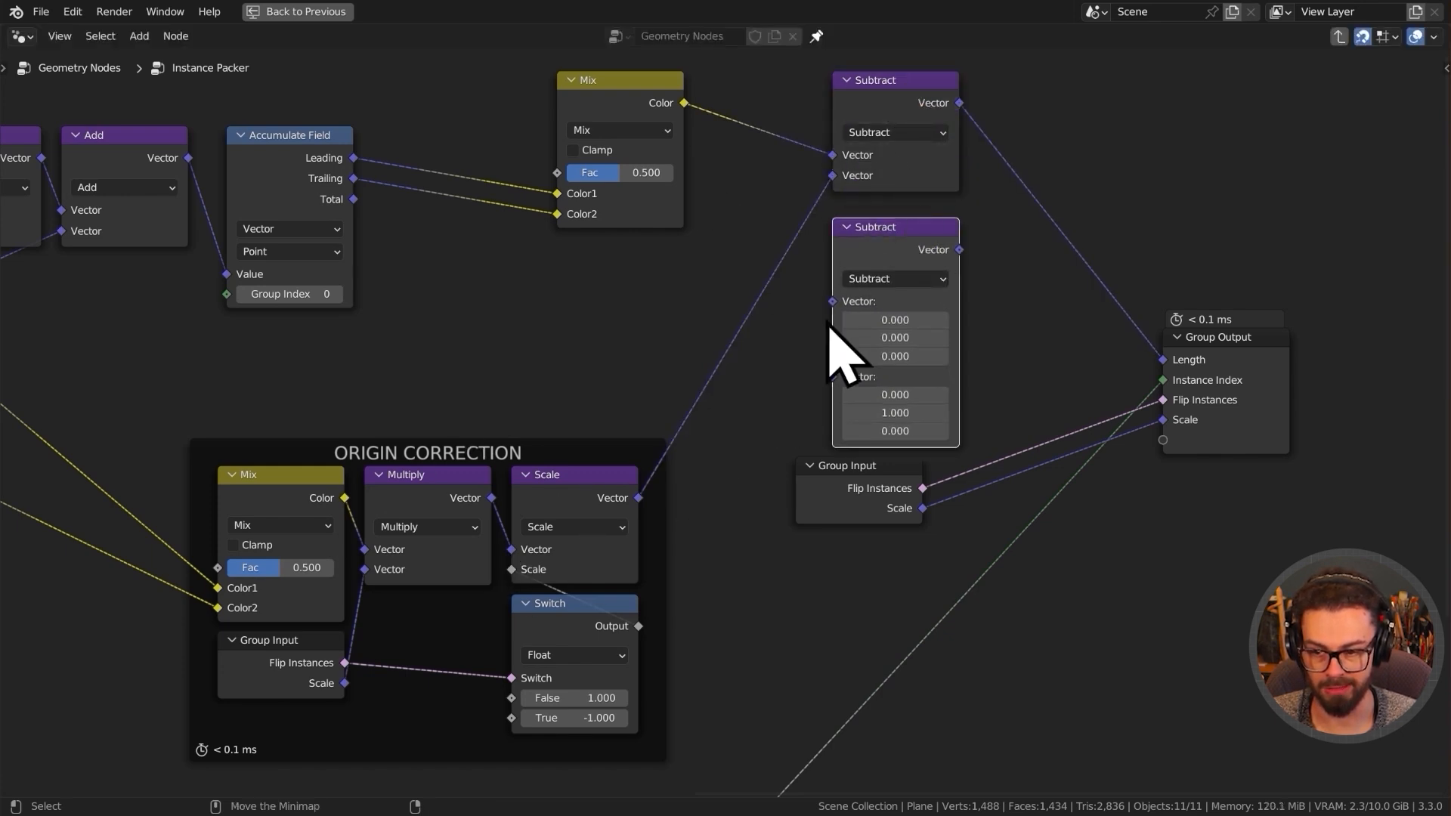
{"action": "left_click_drag", "start_coordinate": [648, 504], "coordinate": [852, 333]}
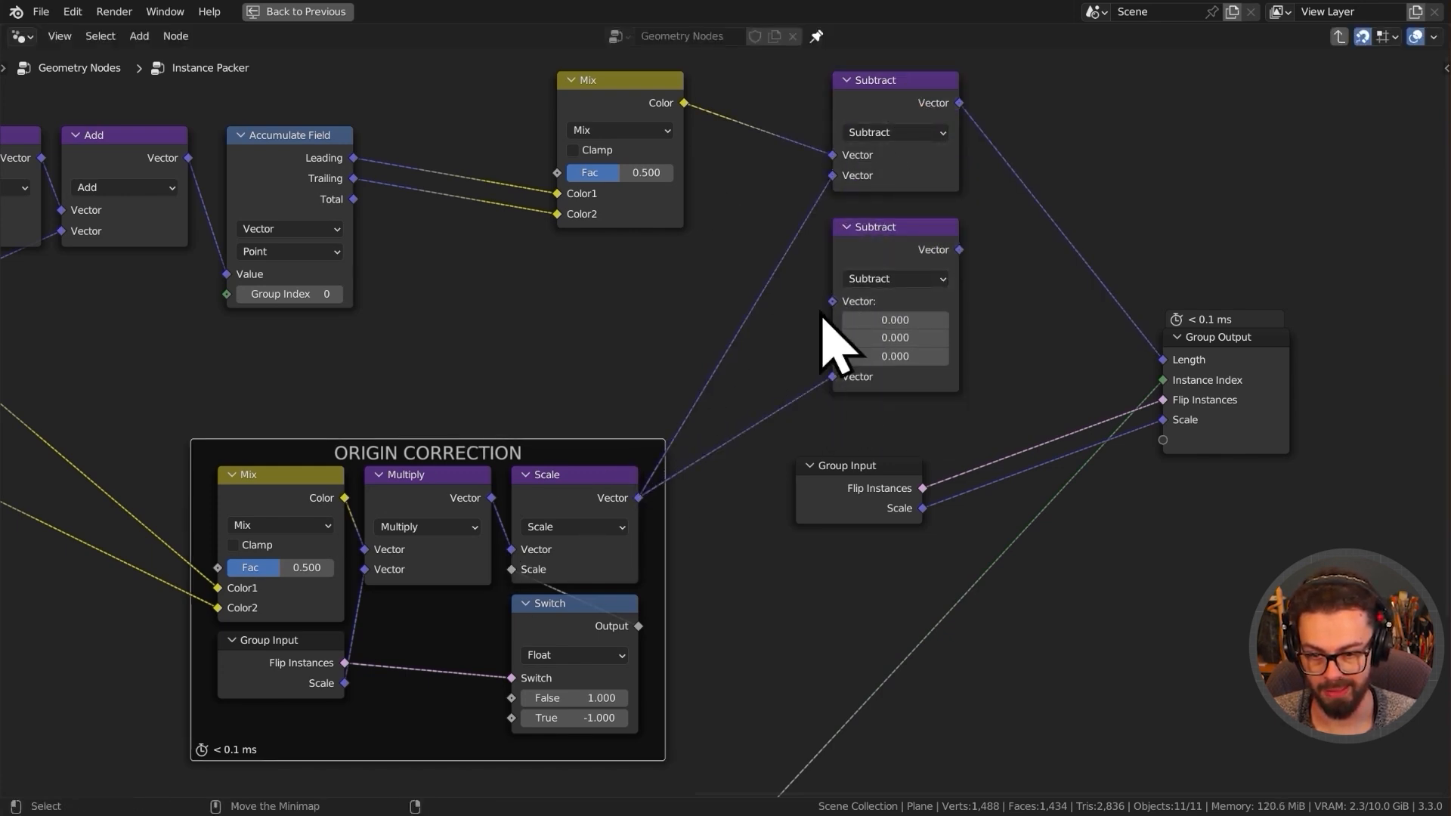
{"action": "left_click_drag", "start_coordinate": [353, 157], "coordinate": [832, 300]}
{"action": "left_click_drag", "start_coordinate": [959, 249], "coordinate": [1247, 445]}
- Rename the new vector output to Leading and move it directly below Length in the group outputs
{"action": "key", "text": "n"}
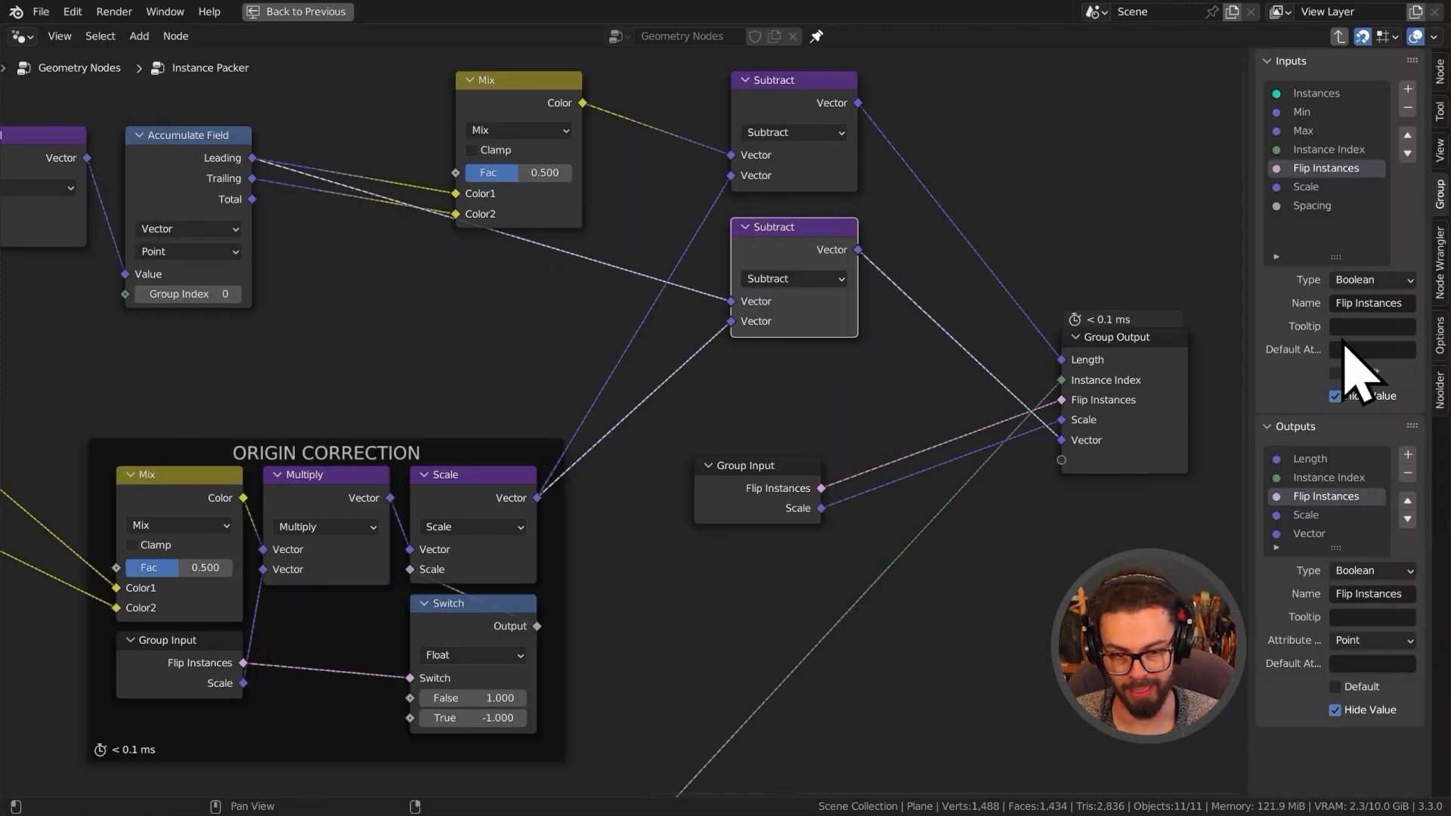
{"action": "double_click", "coordinate": [1306, 534]}
{"action": "type", "text": "Leadin"}
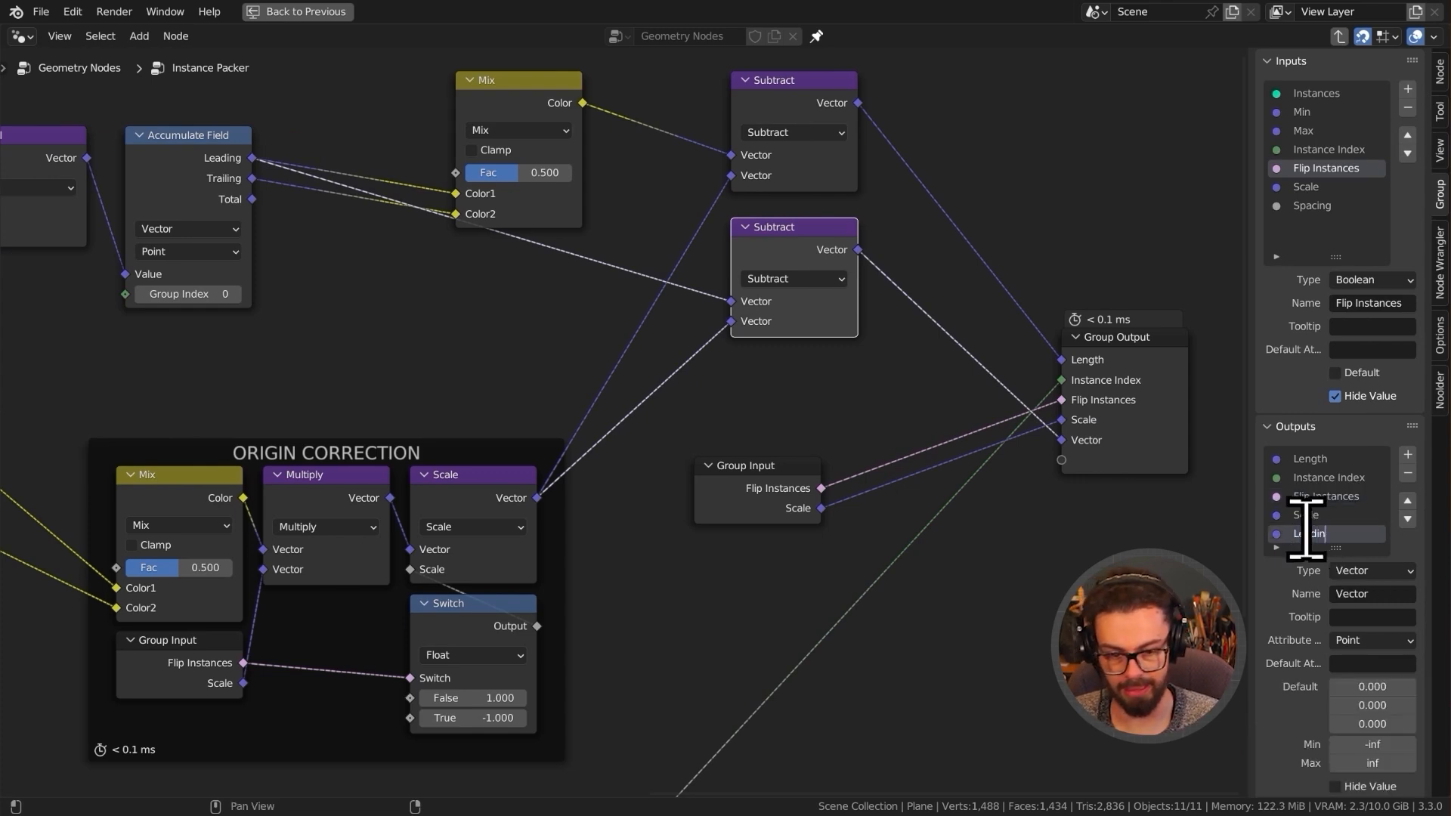
{"action": "type", "text": "g"}
{"action": "key", "text": "Return"}
{"action": "left_click", "coordinate": [1406, 502]}
{"action": "left_click", "coordinate": [1407, 502]}
{"action": "left_click", "coordinate": [1406, 501]}
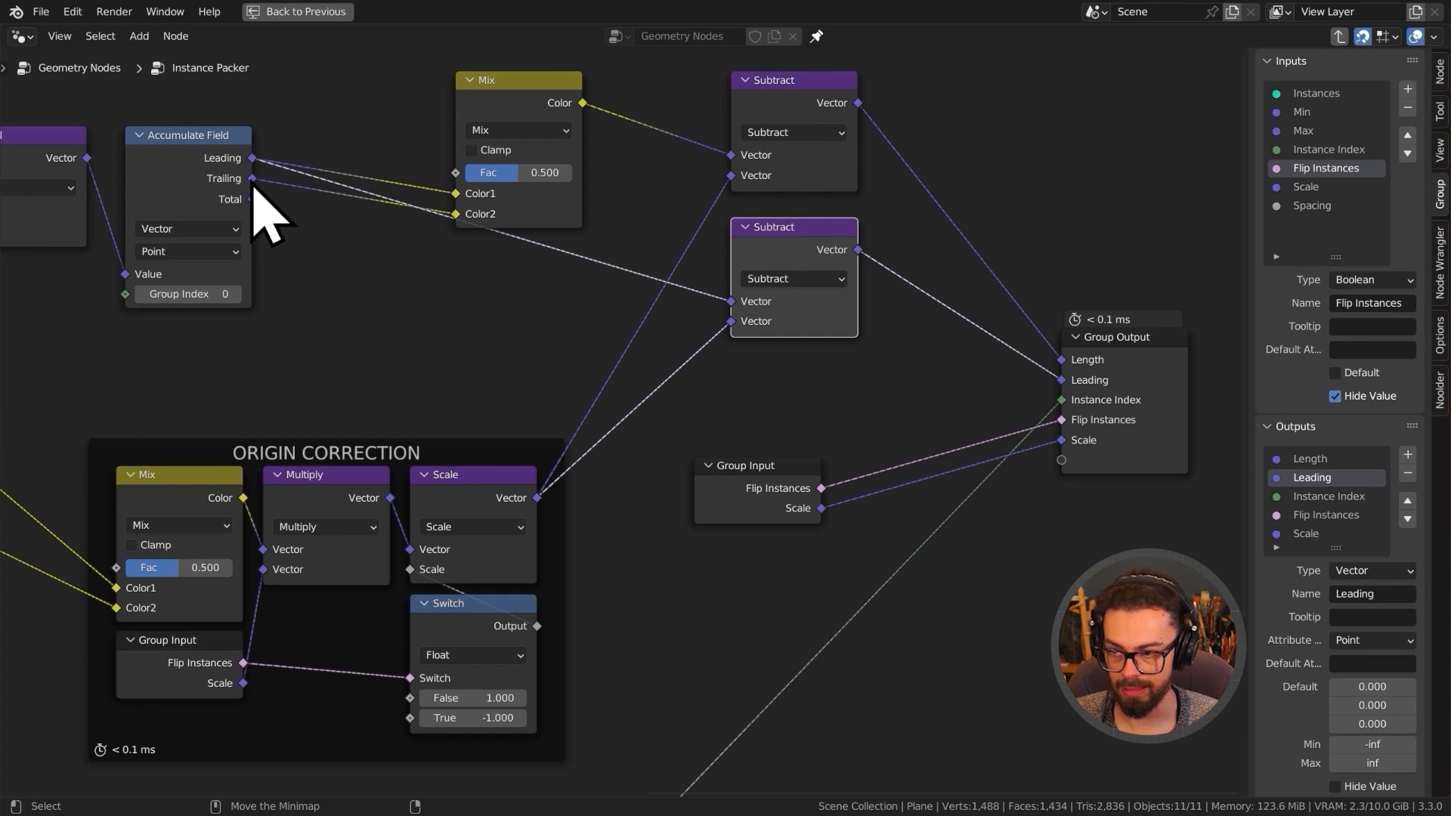
- Duplicate the collapsed Subtract node with its links, feed it Accumulate Field's Trailing value, and connect it to a new group output
{"action": "left_click", "coordinate": [746, 227]}
{"action": "key", "text": "ctrl+shift+d"}
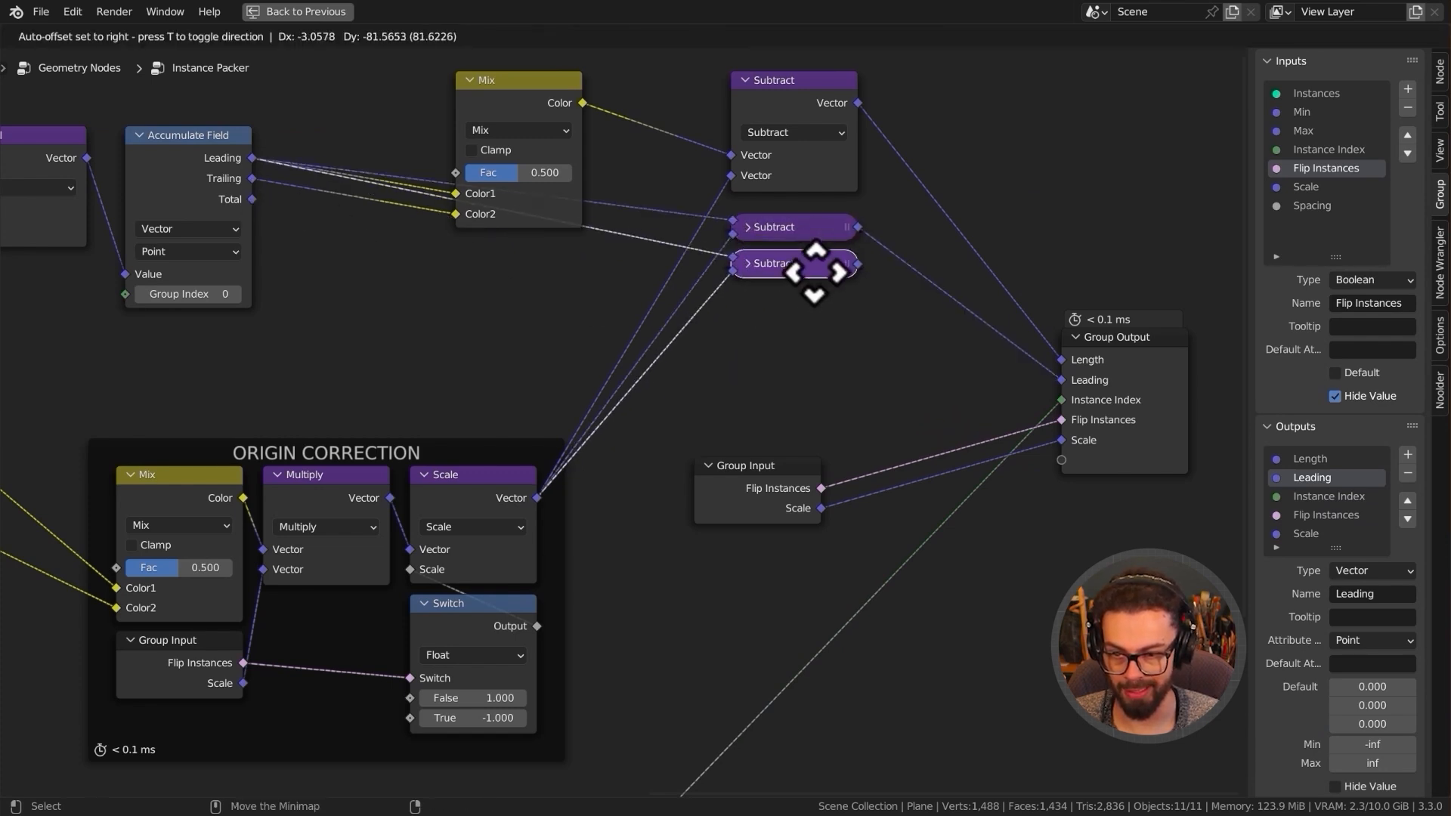
{"action": "left_click", "coordinate": [820, 290]}
{"action": "left_click_drag", "start_coordinate": [256, 186], "coordinate": [745, 285]}
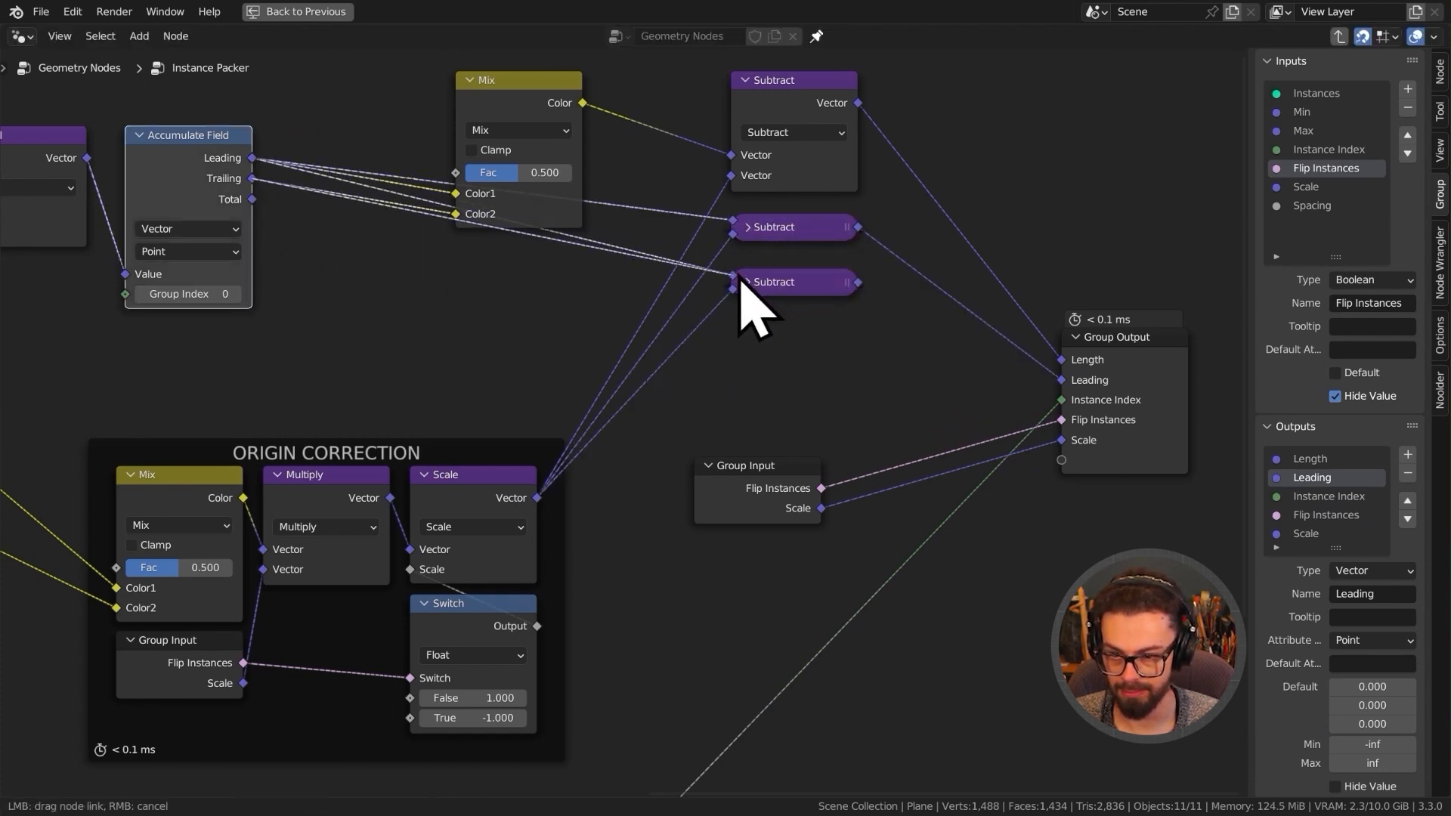
{"action": "left_click_drag", "start_coordinate": [858, 282], "coordinate": [1085, 479]}
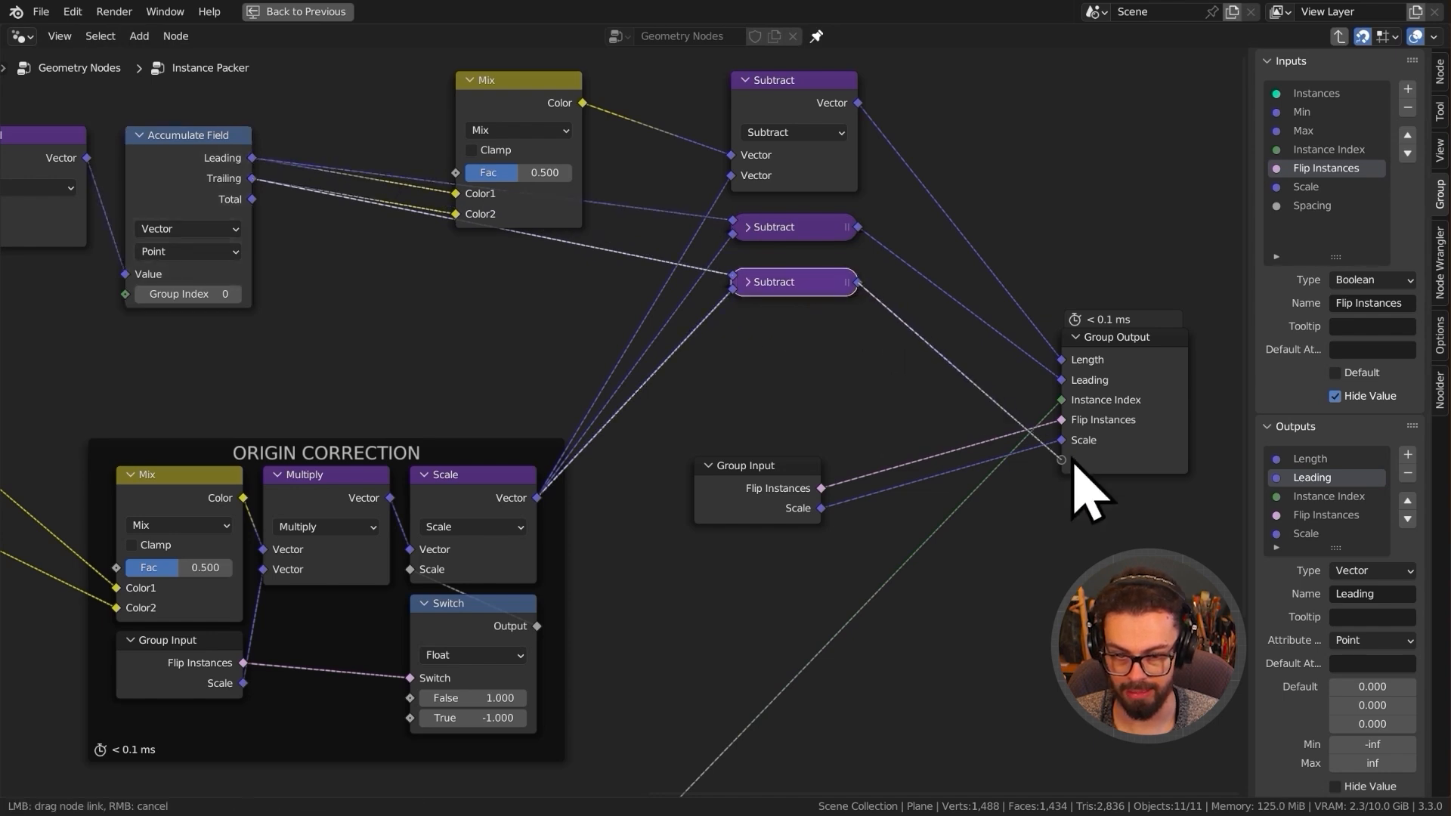
- Move the newest vector output directly below Leading in the group outputs and rename it Trailing
{"action": "scroll", "coordinate": [1331, 545], "scroll_direction": "down", "scroll_amount": 1}
{"action": "left_click", "coordinate": [1333, 534]}
{"action": "left_click", "coordinate": [1407, 500]}
{"action": "left_click", "coordinate": [1407, 500]}
{"action": "left_click", "coordinate": [1406, 500]}
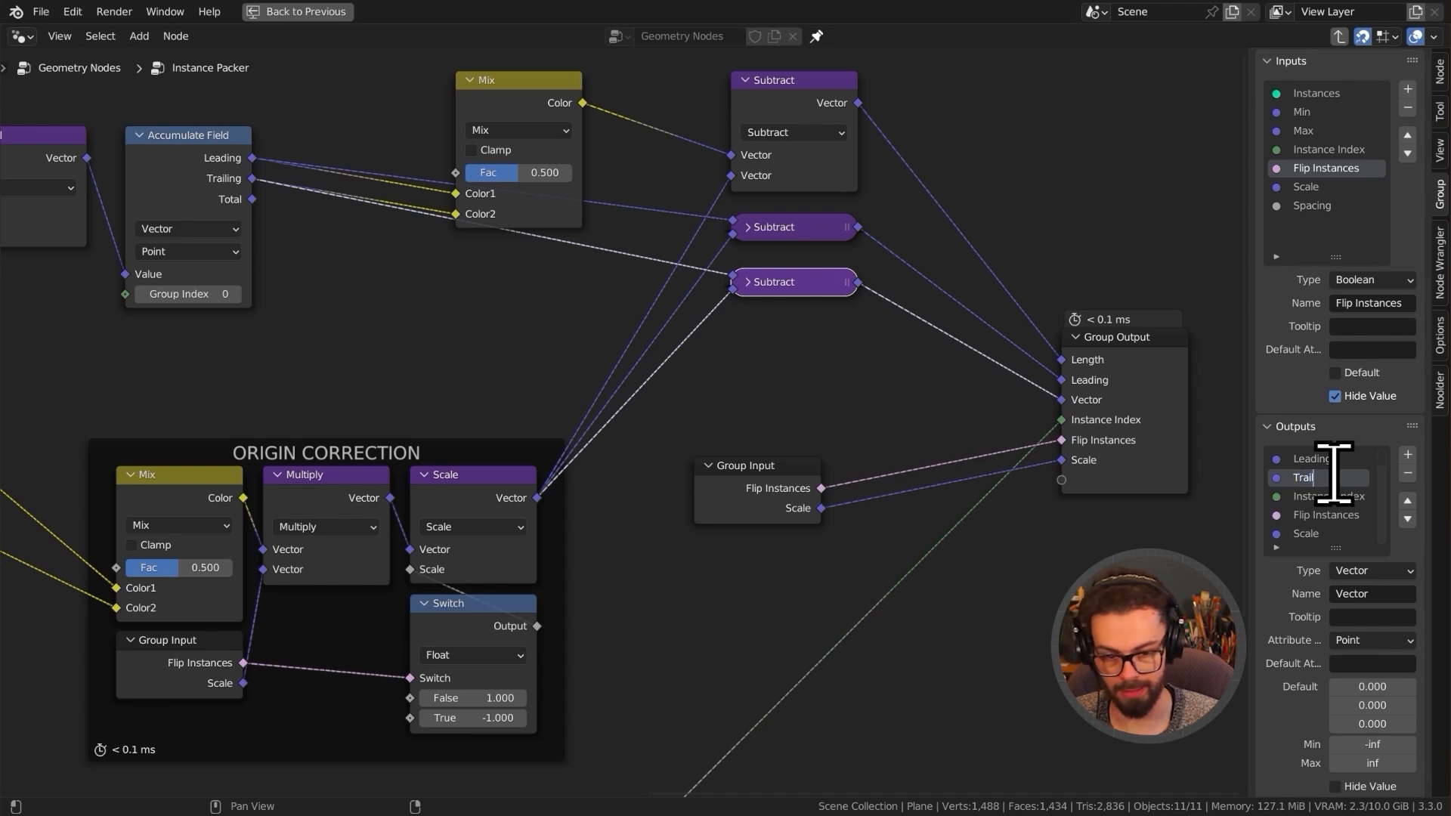
- Add Accumulate Field's Total as a group output and move it directly below Trailing
{"action": "left_click_drag", "start_coordinate": [252, 200], "coordinate": [1071, 491]}
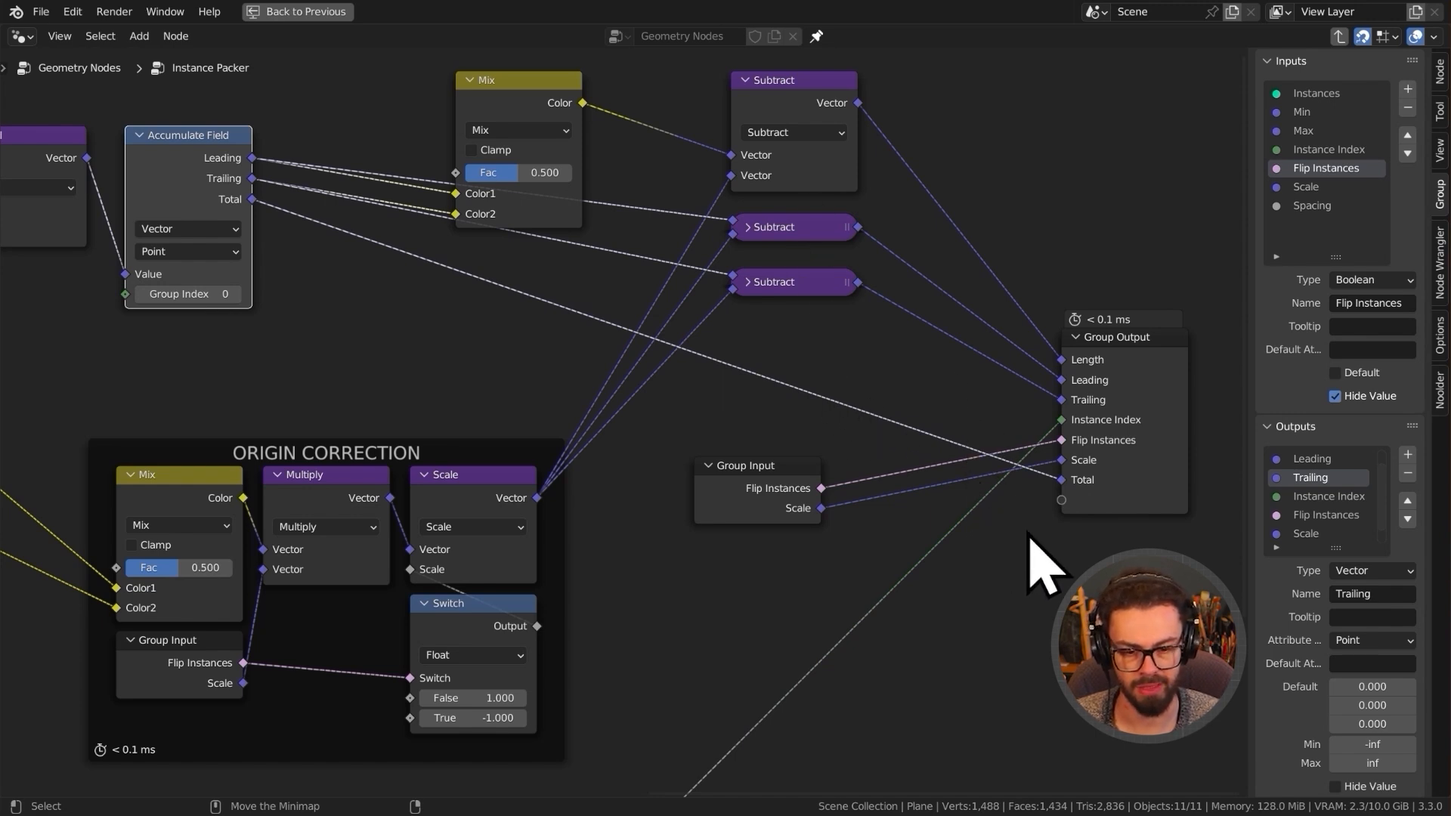
{"action": "scroll", "coordinate": [1363, 532], "scroll_direction": "down", "scroll_amount": 1}
{"action": "left_click", "coordinate": [1352, 533]}
{"action": "left_click", "coordinate": [1406, 500]}
{"action": "left_click", "coordinate": [1407, 500]}
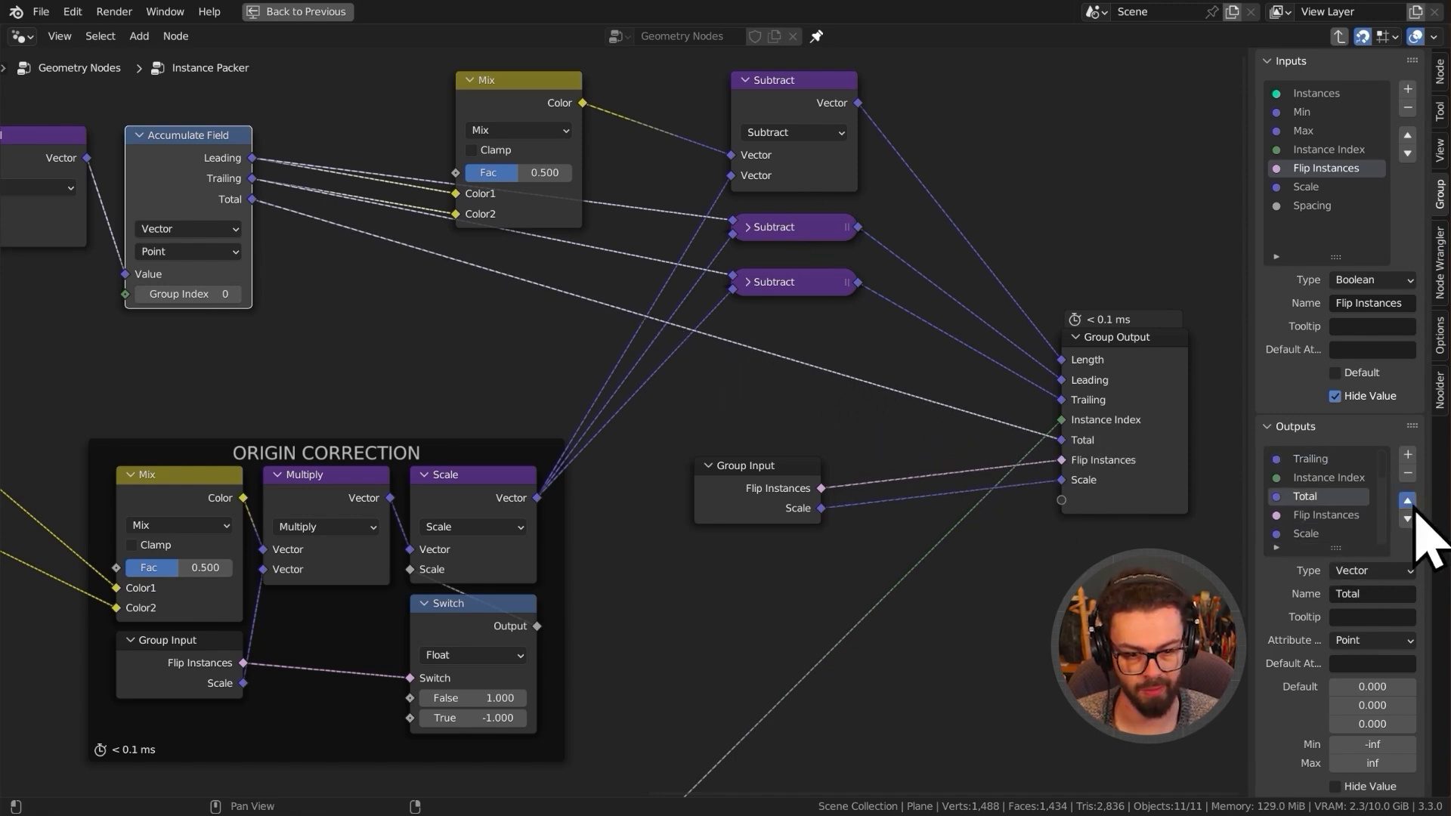
{"action": "left_click", "coordinate": [1407, 501]}
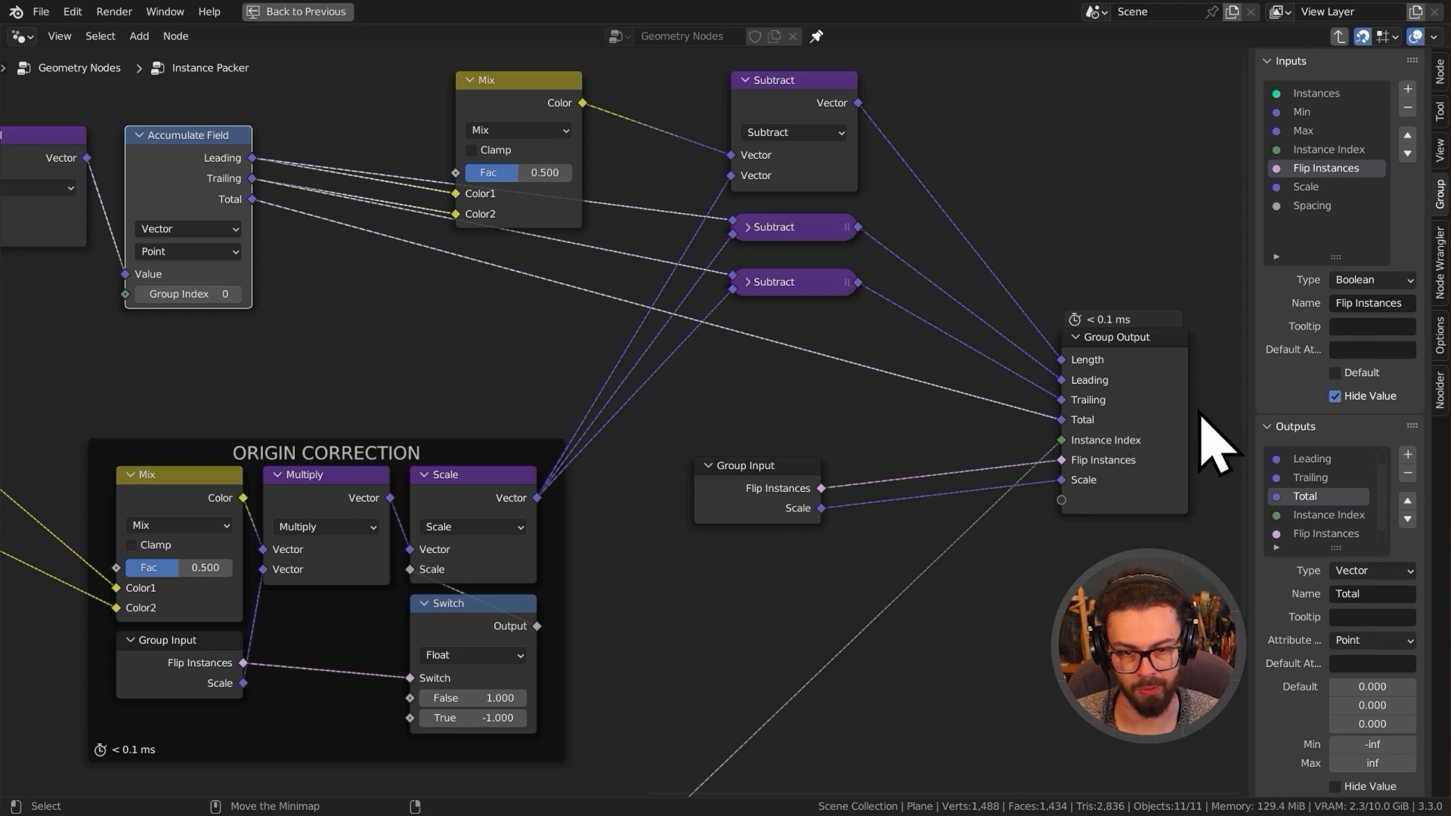
- Move the Mix node after Accumulate Field up, clear of the Leading and Trailing links
{"action": "left_click_drag", "start_coordinate": [528, 265], "coordinate": [591, 157]}
{"action": "key", "text": "g"}
{"action": "left_click", "coordinate": [592, 189]}
{"action": "middle_click_drag", "start_coordinate": [967, 370], "coordinate": [957, 457]}
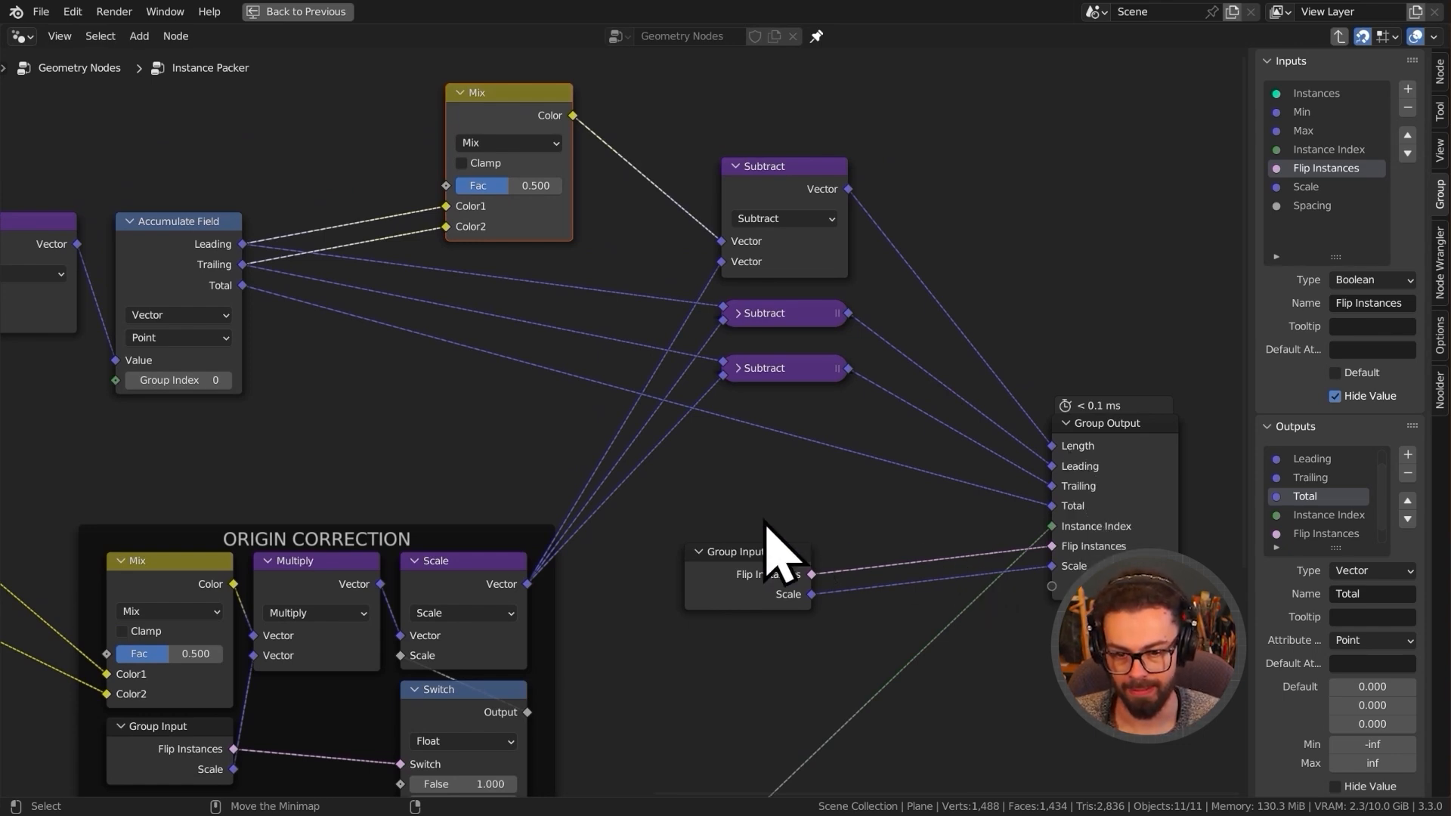
- Add a Group Index group input feeding Accumulate Field, hide the Group Input node's unused sockets, and select the new input's settings
{"action": "scroll", "coordinate": [728, 560], "scroll_direction": "left", "scroll_amount": 10}
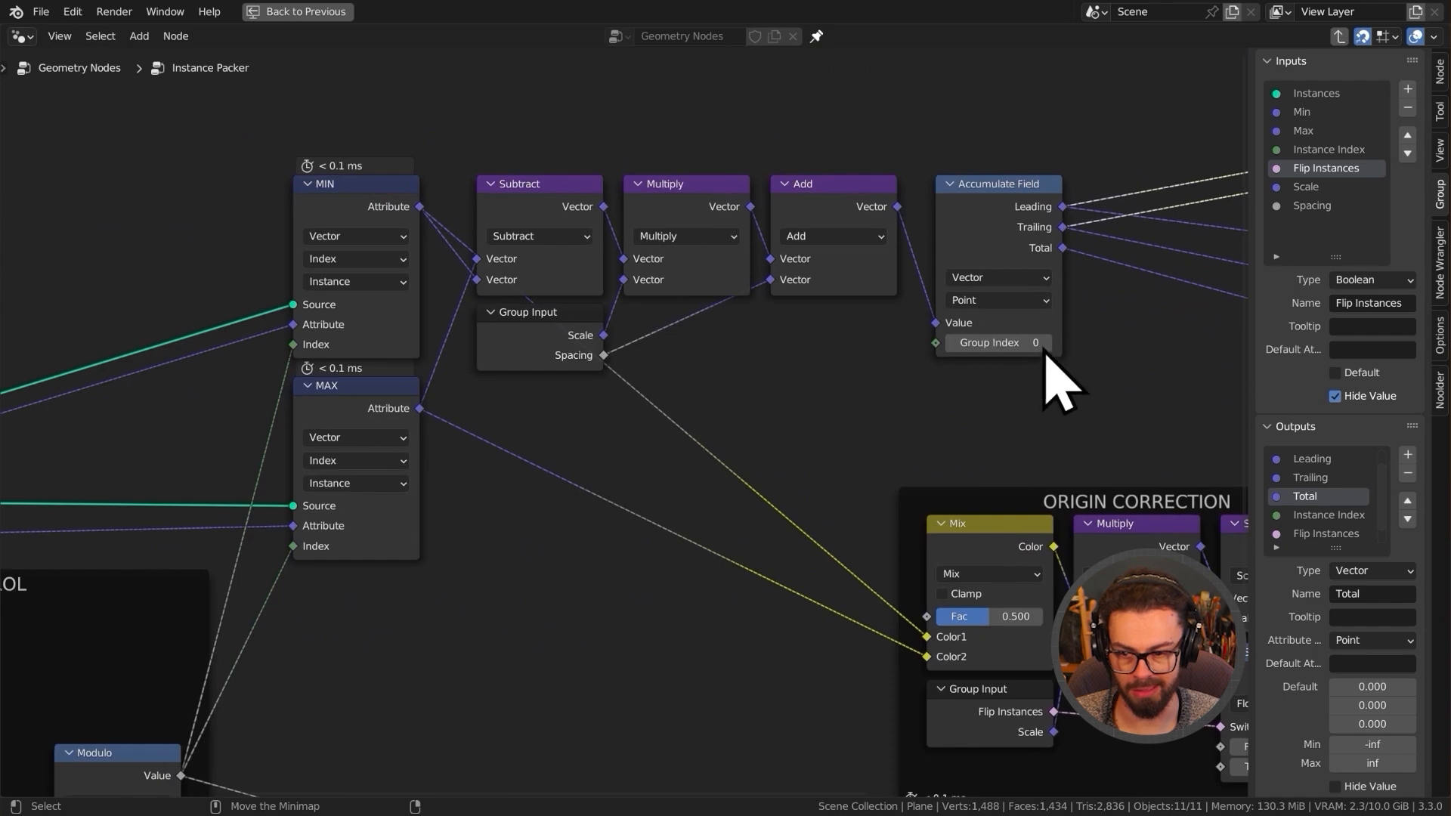
{"action": "left_click", "coordinate": [1014, 243]}
{"action": "left_click", "coordinate": [582, 346]}
{"action": "key", "text": "ctrl+h"}
{"action": "scroll", "coordinate": [616, 415], "scroll_direction": "up", "scroll_amount": 1}
{"action": "left_click_drag", "start_coordinate": [597, 489], "coordinate": [1017, 322]}
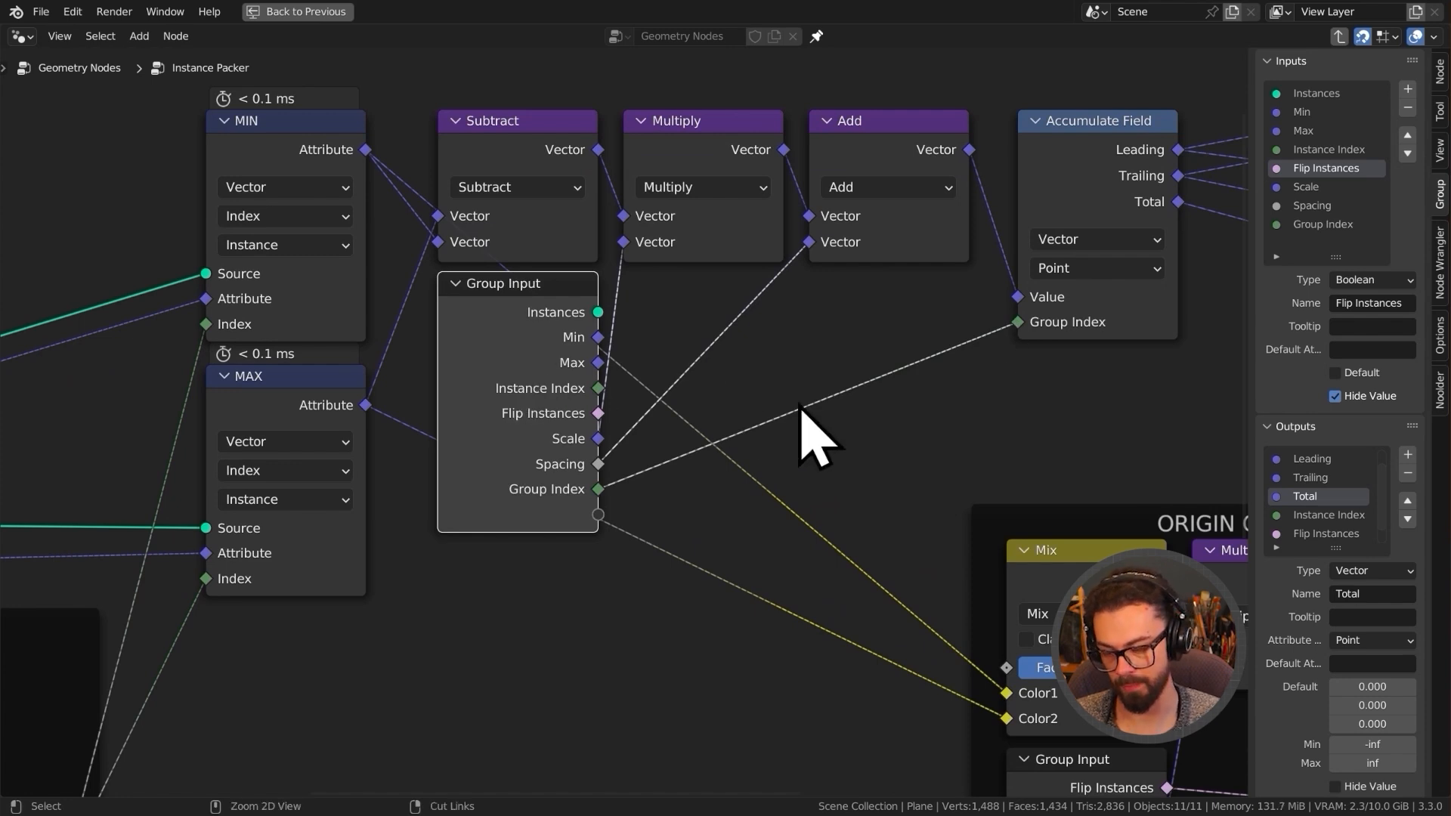
{"action": "key", "text": "ctrl+h"}
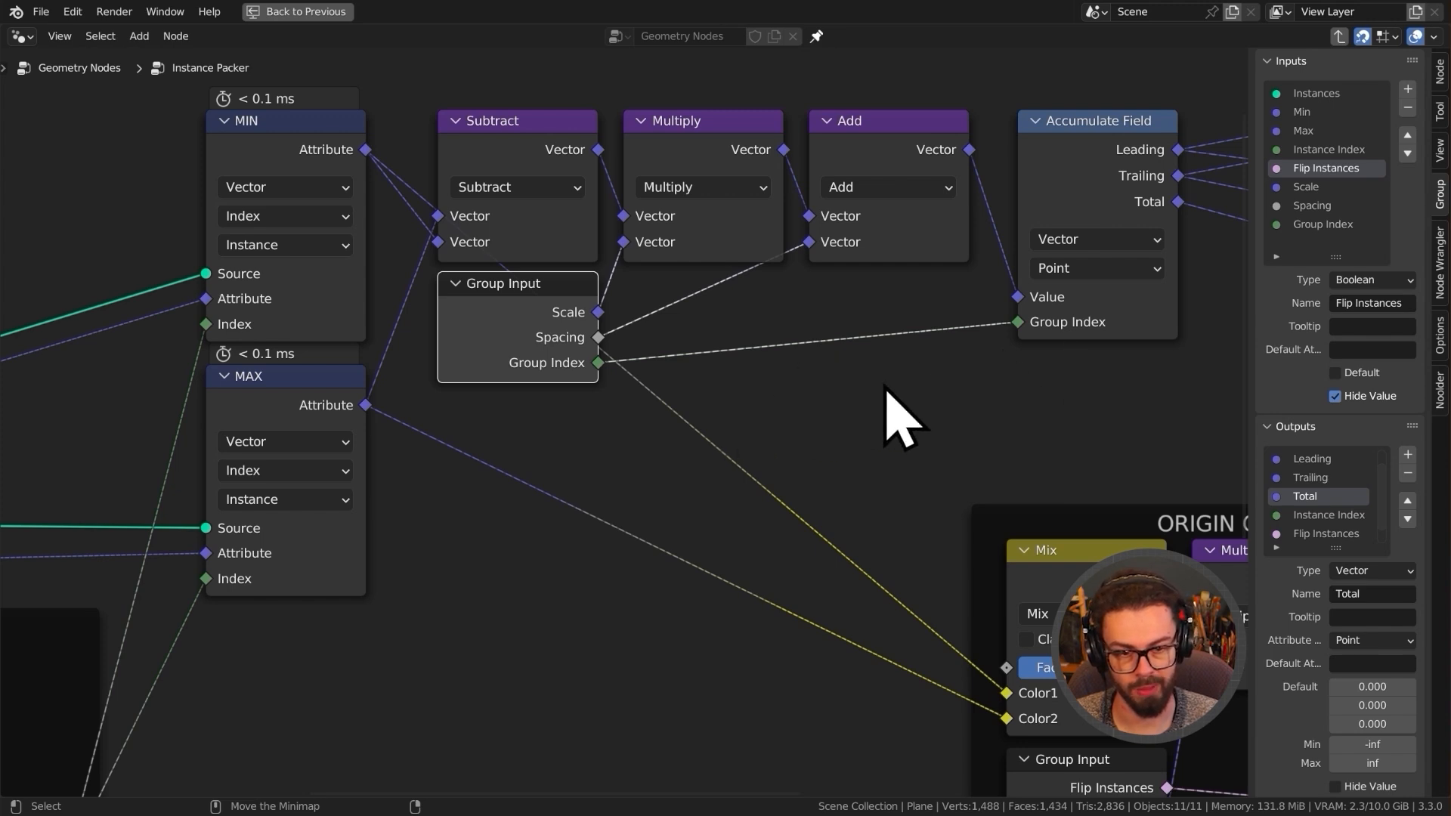
{"action": "left_click", "coordinate": [1322, 223]}
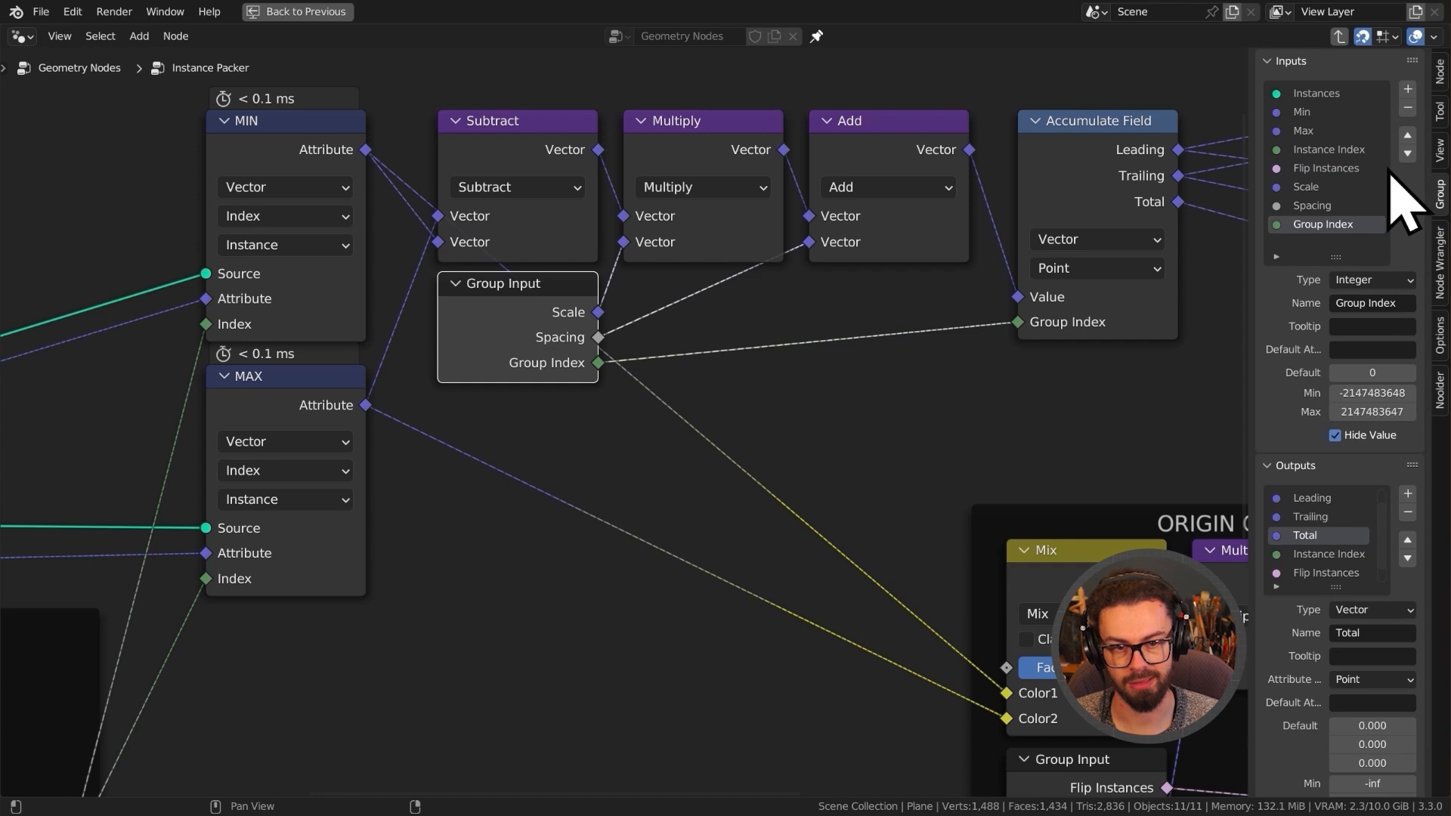
- Move the Origin Correction frame down to sit just above the rerouted Instance Index link
{"action": "left_click", "coordinate": [892, 374]}
{"action": "scroll", "coordinate": [884, 371], "scroll_direction": "down", "scroll_amount": 3}
{"action": "middle_click_drag", "start_coordinate": [723, 376], "coordinate": [684, 317]}
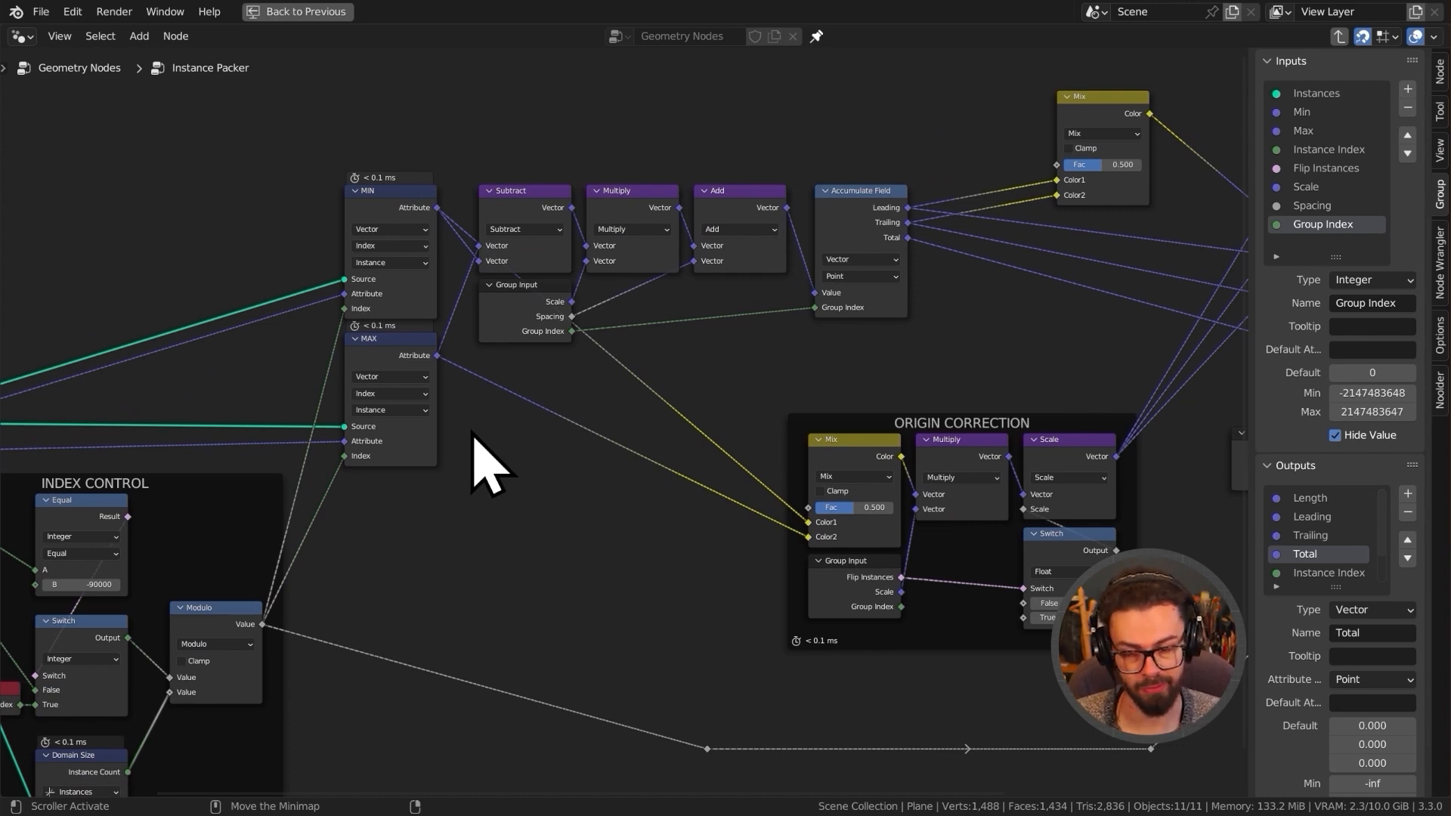
{"action": "middle_click_drag", "start_coordinate": [924, 389], "coordinate": [638, 349]}
{"action": "scroll", "coordinate": [654, 376], "scroll_direction": "down", "scroll_amount": 2}
{"action": "left_click_drag", "start_coordinate": [656, 384], "coordinate": [630, 465]}
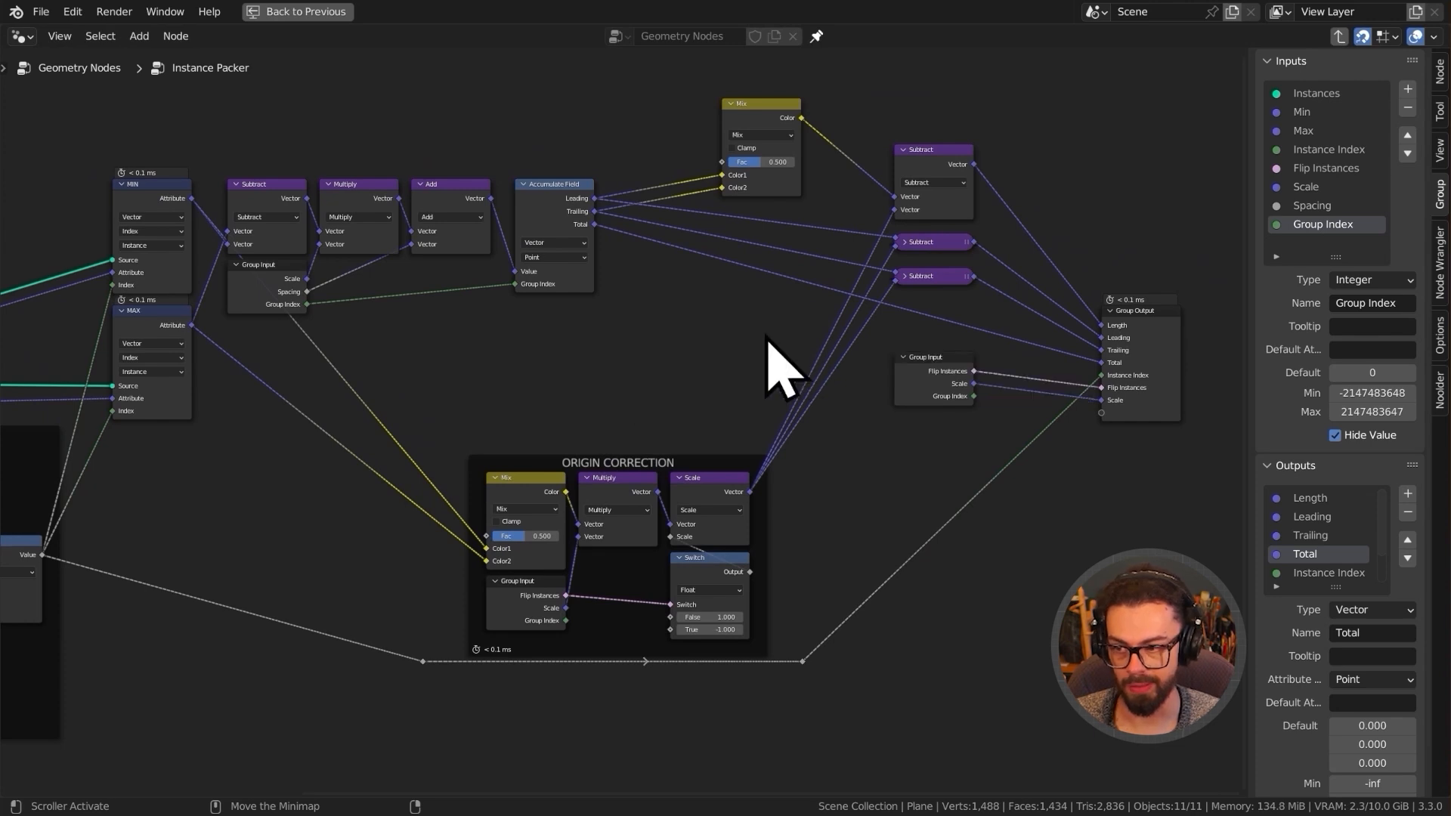
- Duplicate the Multiply node between Subtract and Add, placing the copy below Accumulate Field
{"action": "middle_click_drag", "start_coordinate": [370, 294], "coordinate": [518, 332]}
{"action": "scroll", "coordinate": [350, 308], "scroll_direction": "up", "scroll_amount": 4}
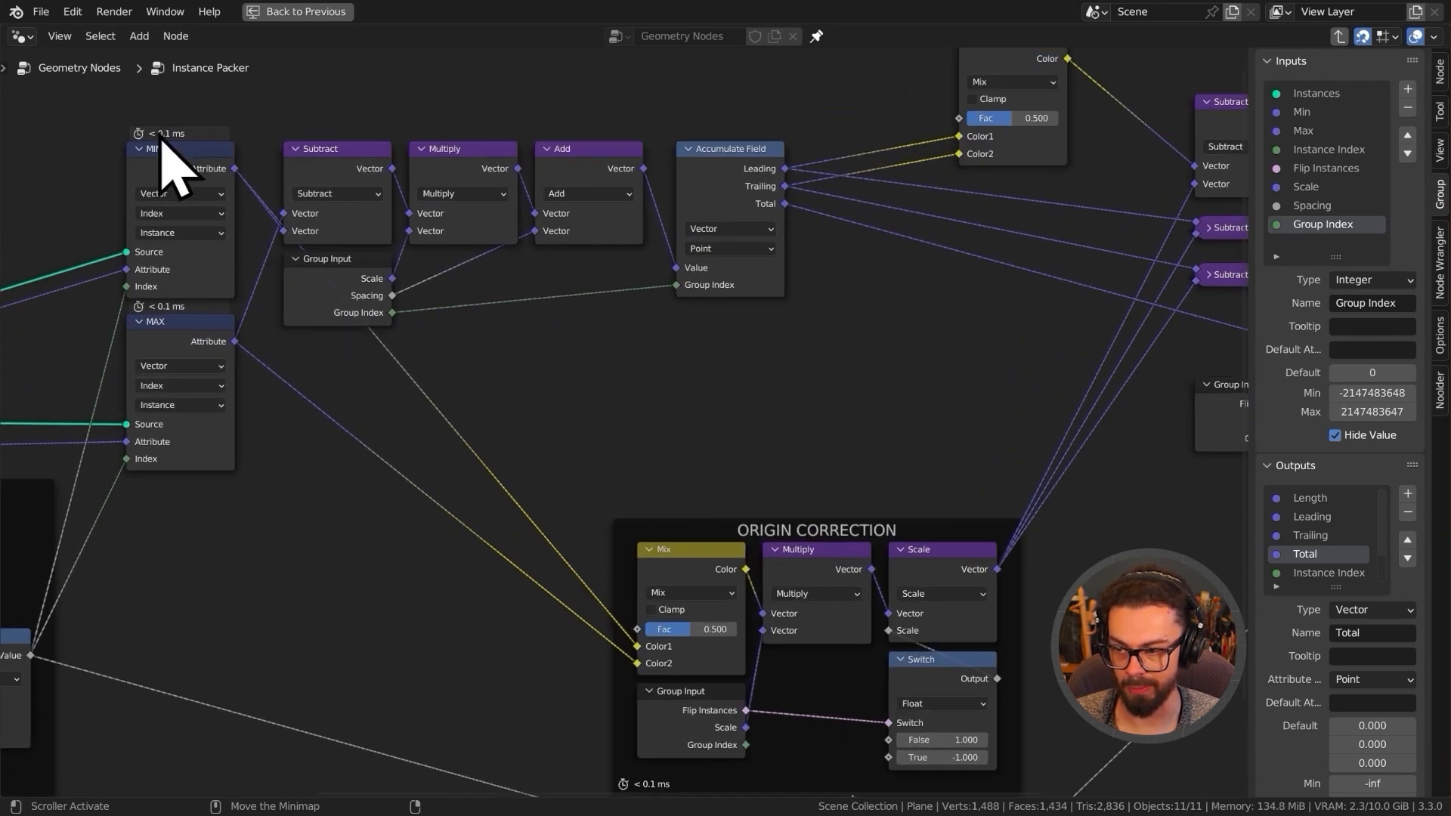
{"action": "middle_click_drag", "start_coordinate": [337, 311], "coordinate": [563, 283]}
{"action": "left_click", "coordinate": [627, 240]}
{"action": "middle_click_drag", "start_coordinate": [627, 240], "coordinate": [597, 231]}
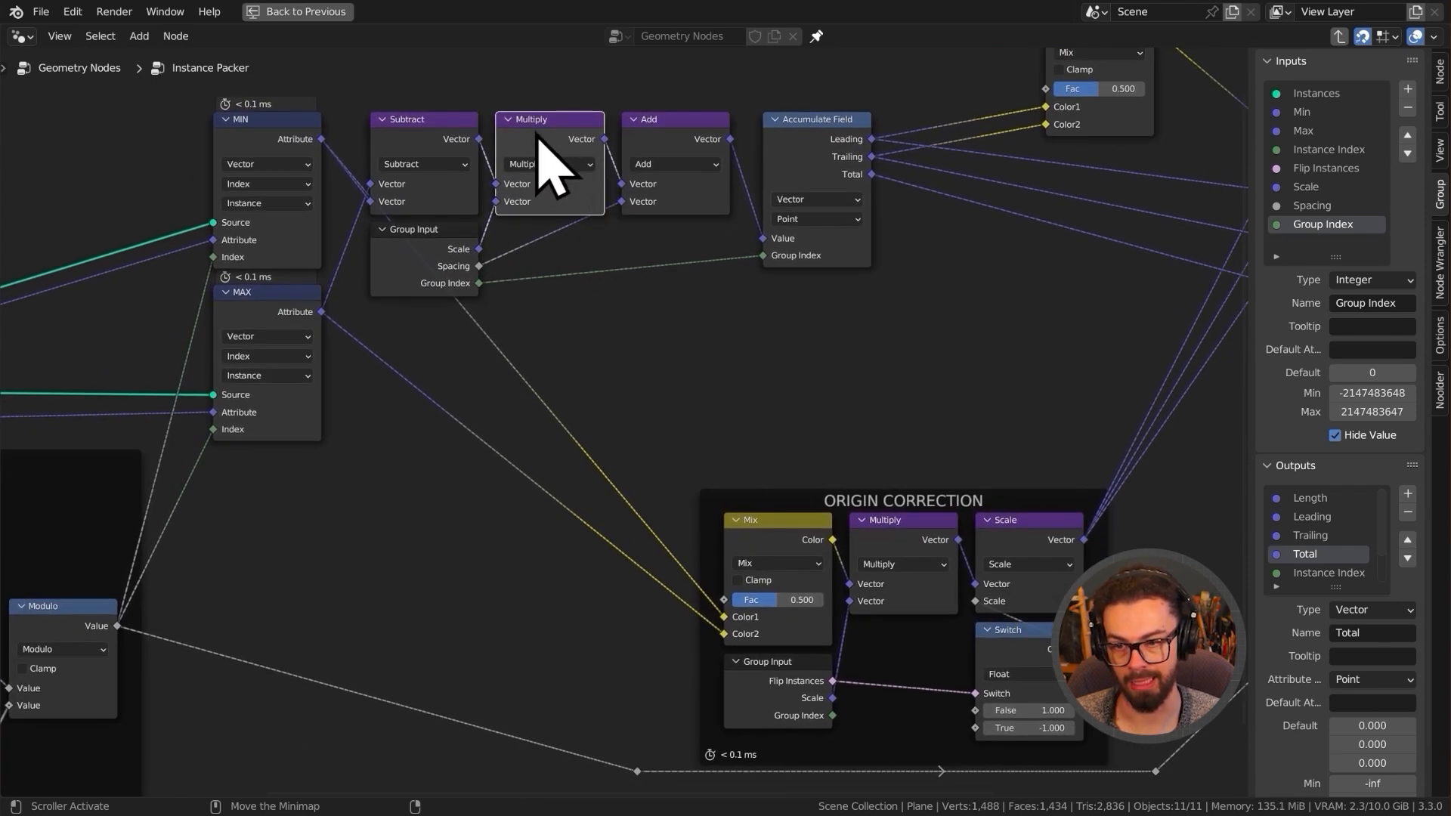
{"action": "middle_click_drag", "start_coordinate": [555, 151], "coordinate": [536, 133]}
{"action": "key", "text": "shift+d"}
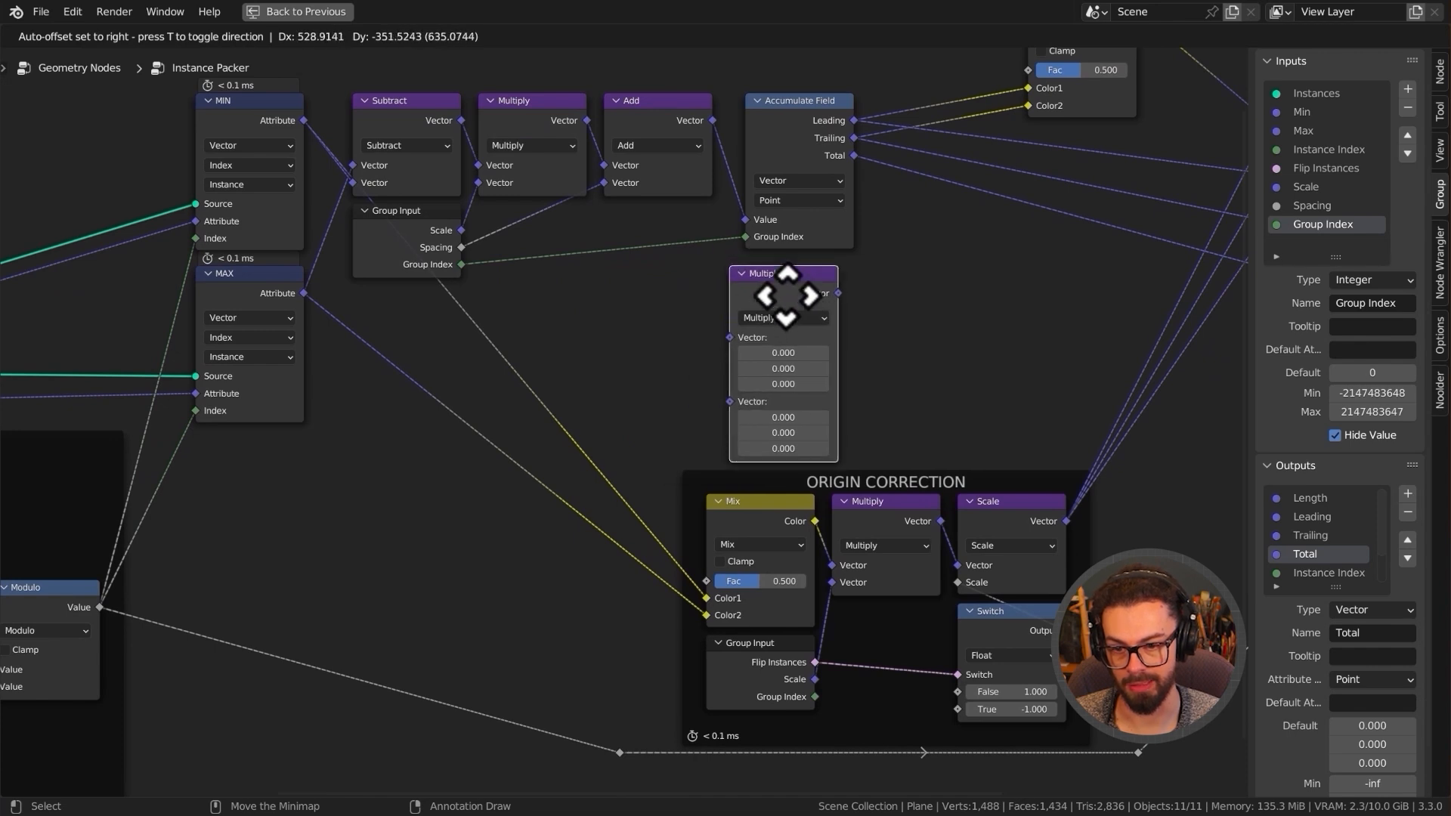
{"action": "left_click", "coordinate": [786, 295]}
- Feed MIN's Attribute and the group's Scale input into the Multiply copy, align it beneath Accumulate Field, and collapse it
{"action": "left_click_drag", "start_coordinate": [304, 121], "coordinate": [729, 337]}
{"action": "middle_click_drag", "start_coordinate": [506, 272], "coordinate": [467, 328]}
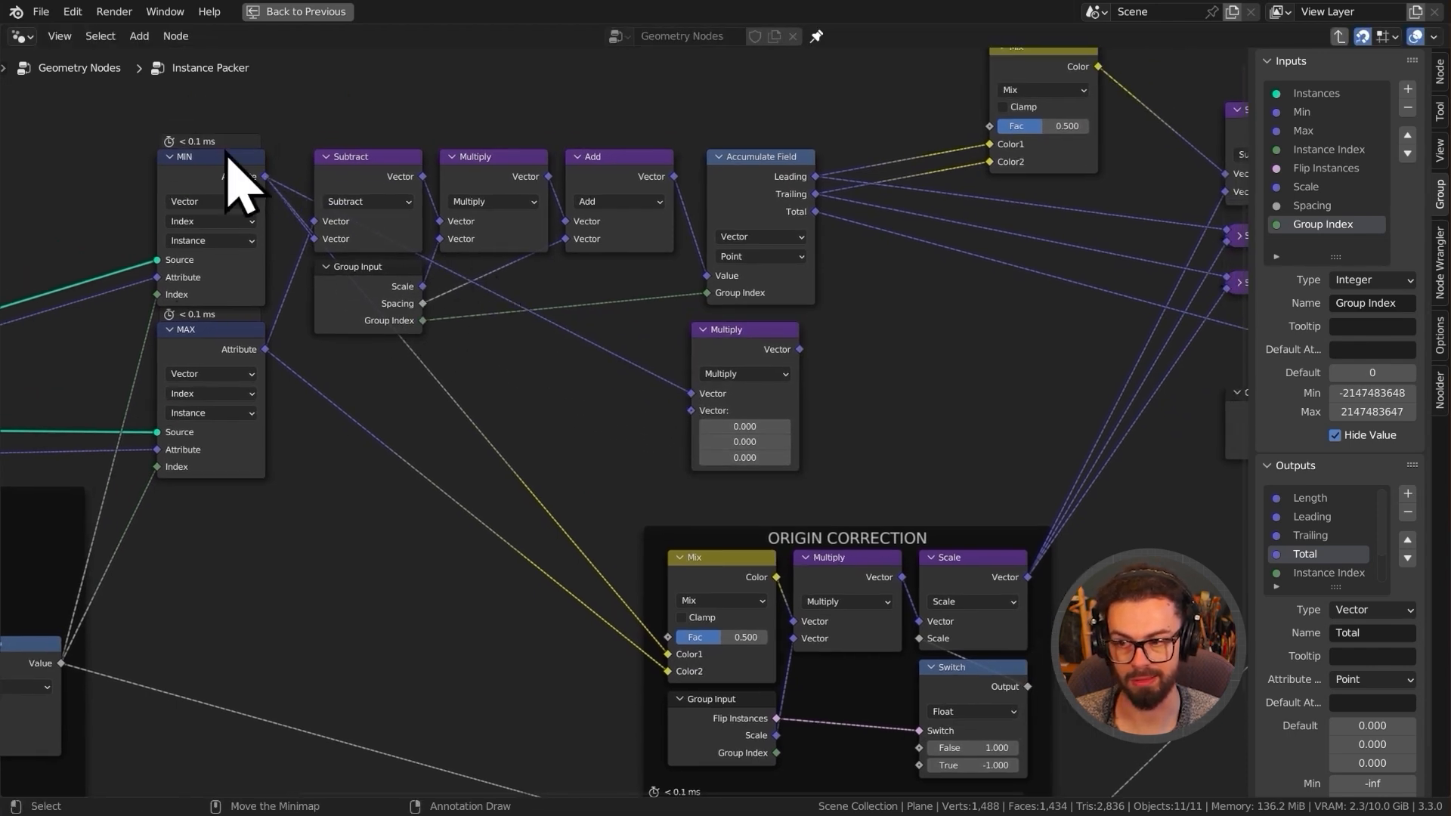
{"action": "left_click_drag", "start_coordinate": [709, 346], "coordinate": [725, 346]}
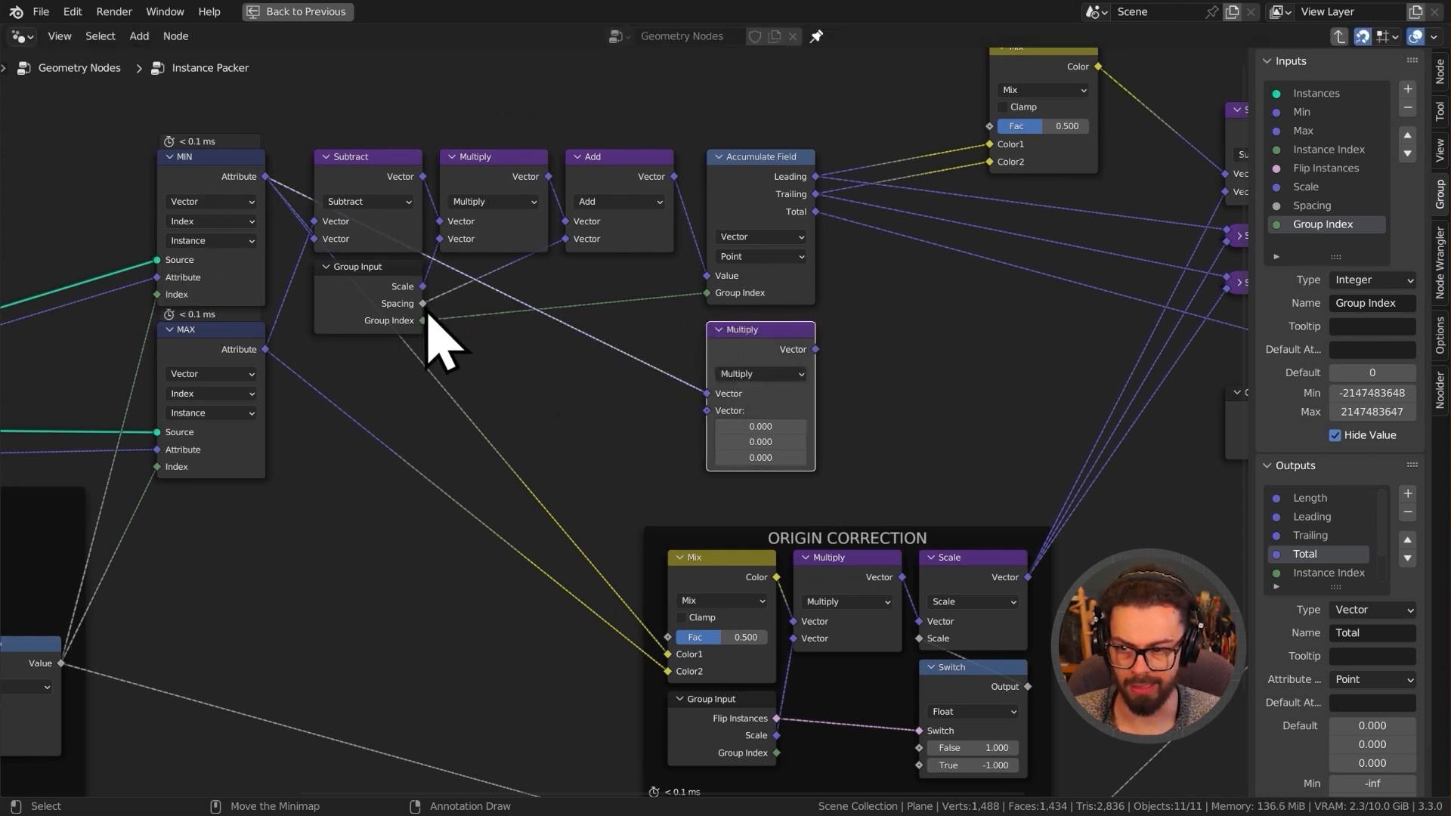
{"action": "left_click_drag", "start_coordinate": [422, 287], "coordinate": [707, 410]}
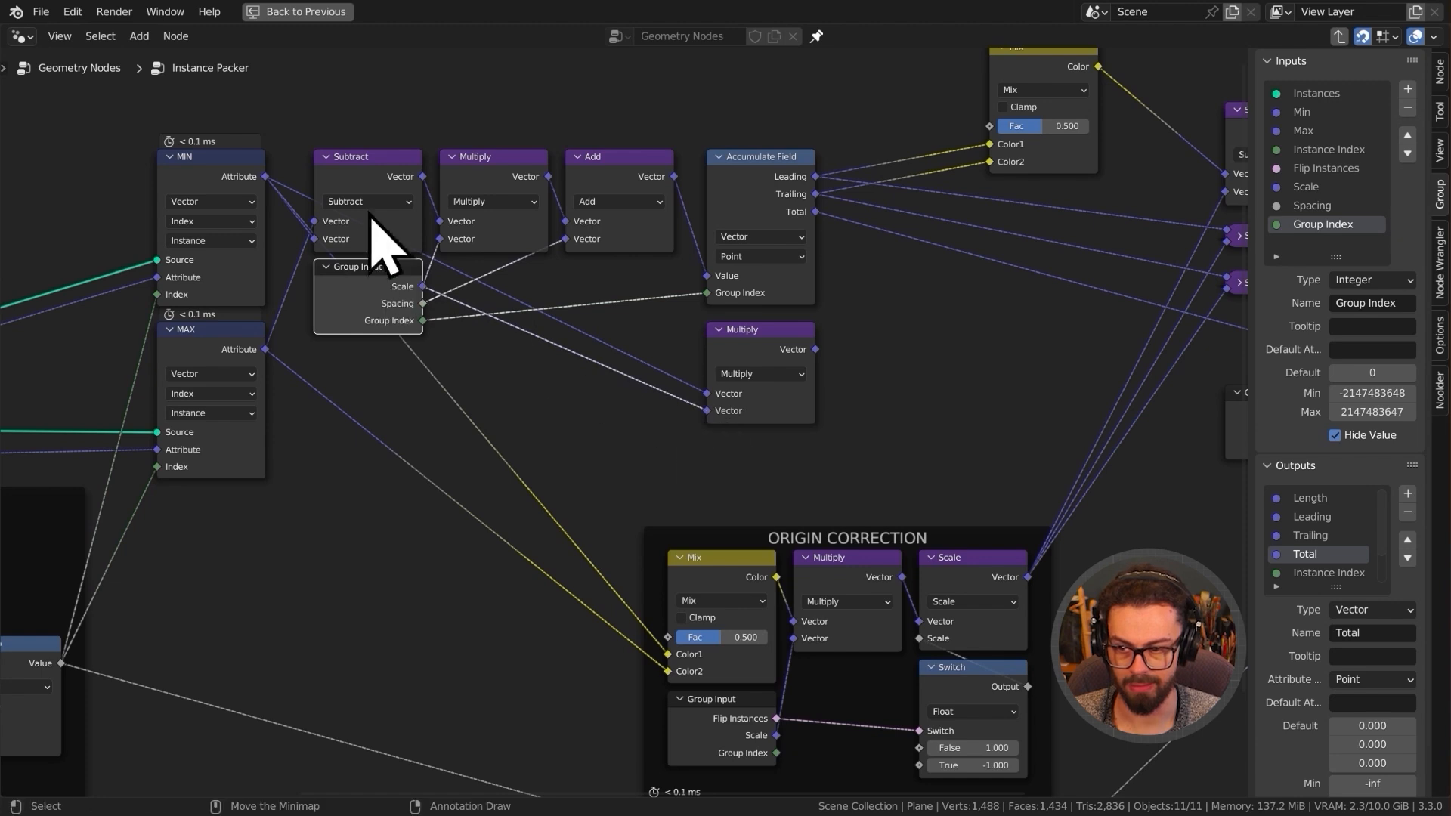
{"action": "left_click", "coordinate": [719, 330]}
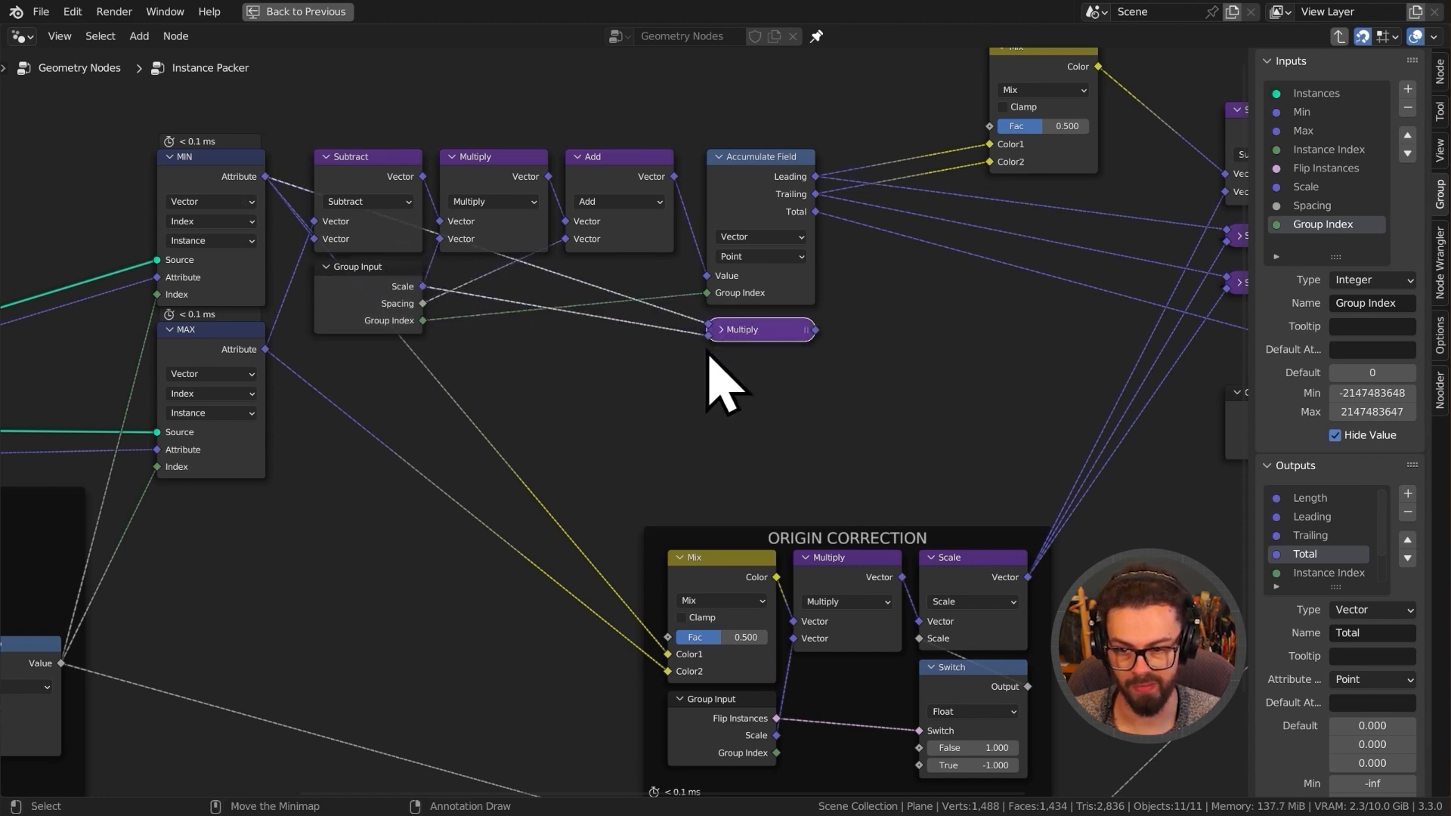
- Duplicate the collapsed Multiply node directly below itself, with MAX's Attribute and Scale as its inputs
{"action": "scroll", "coordinate": [699, 339], "scroll_direction": "up", "scroll_amount": 2}
{"action": "key", "text": "shift+d"}
{"action": "left_click", "coordinate": [798, 355]}
{"action": "left_click_drag", "start_coordinate": [218, 340], "coordinate": [869, 314]}
{"action": "key", "text": "g"}
{"action": "left_click", "coordinate": [875, 337]}
- Add the two collapsed Multiply results as group outputs named Min and Max, nudging the nearby Group Input node up
{"action": "scroll", "coordinate": [769, 421], "scroll_direction": "down", "scroll_amount": 1}
{"action": "middle_click_drag", "start_coordinate": [769, 422], "coordinate": [540, 393]}
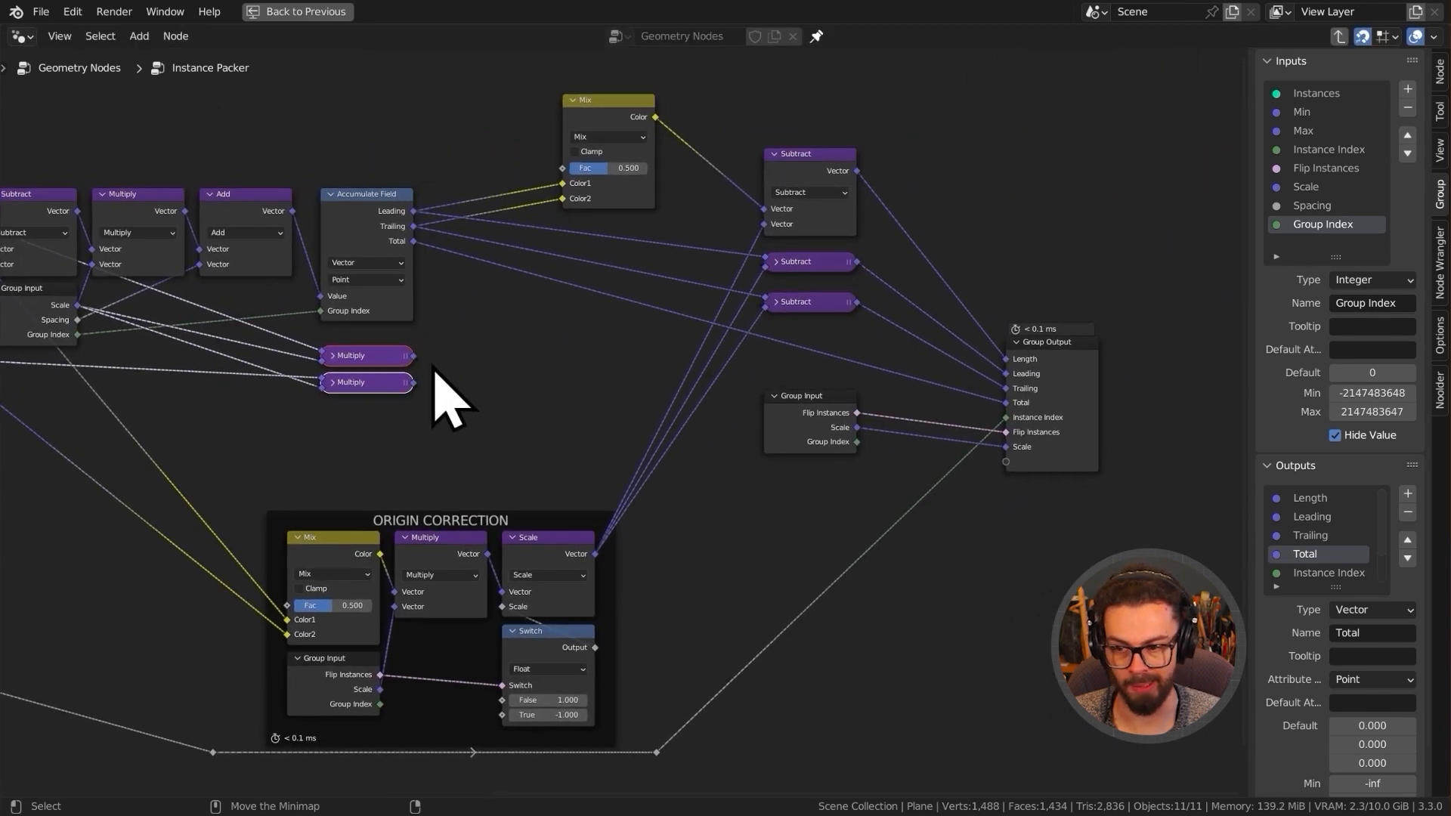
{"action": "left_click_drag", "start_coordinate": [413, 356], "coordinate": [1006, 463]}
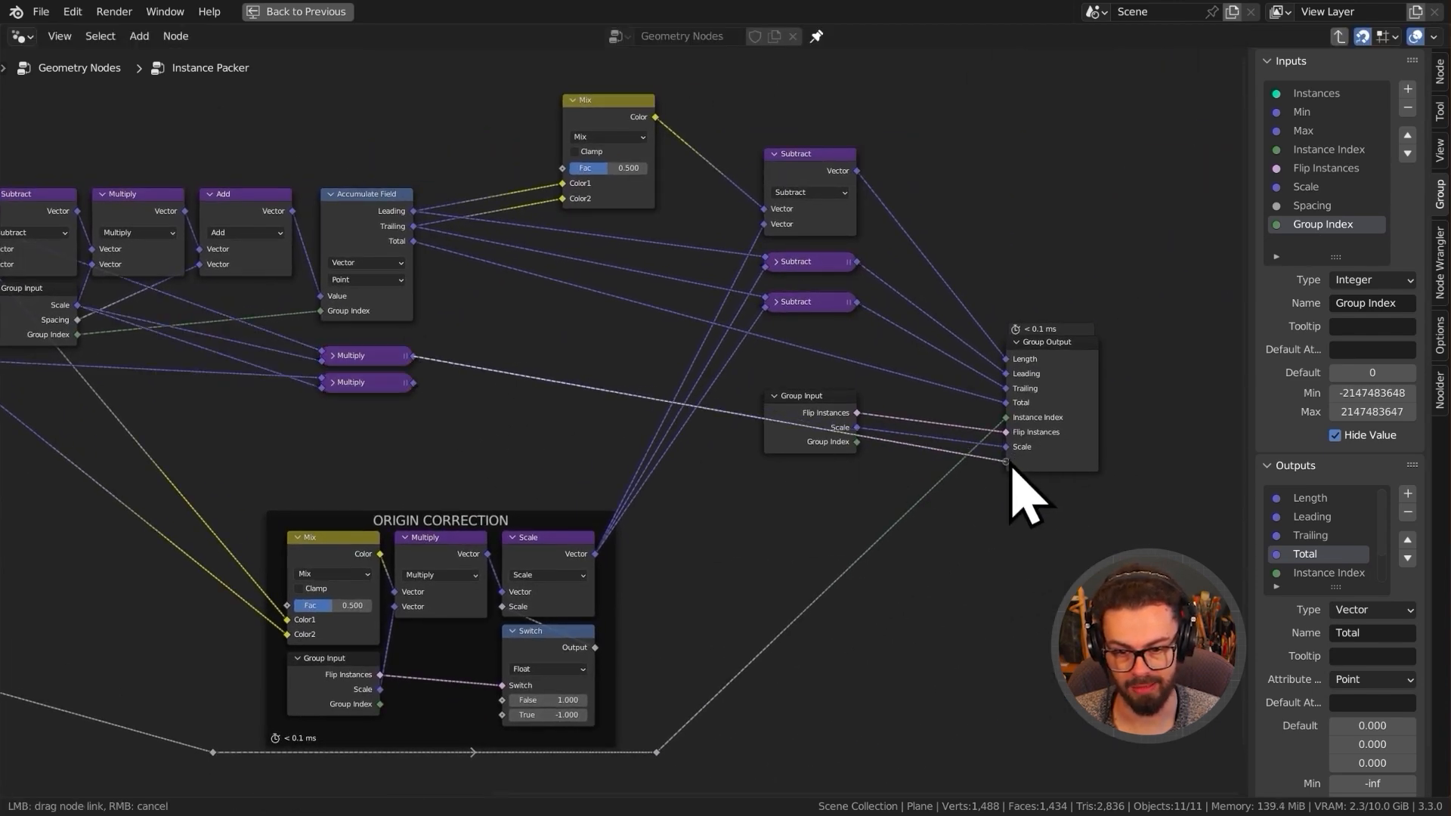
{"action": "left_click_drag", "start_coordinate": [799, 425], "coordinate": [800, 401]}
{"action": "left_click_drag", "start_coordinate": [413, 382], "coordinate": [1005, 476]}
{"action": "scroll", "coordinate": [1330, 563], "scroll_direction": "down", "scroll_amount": 4}
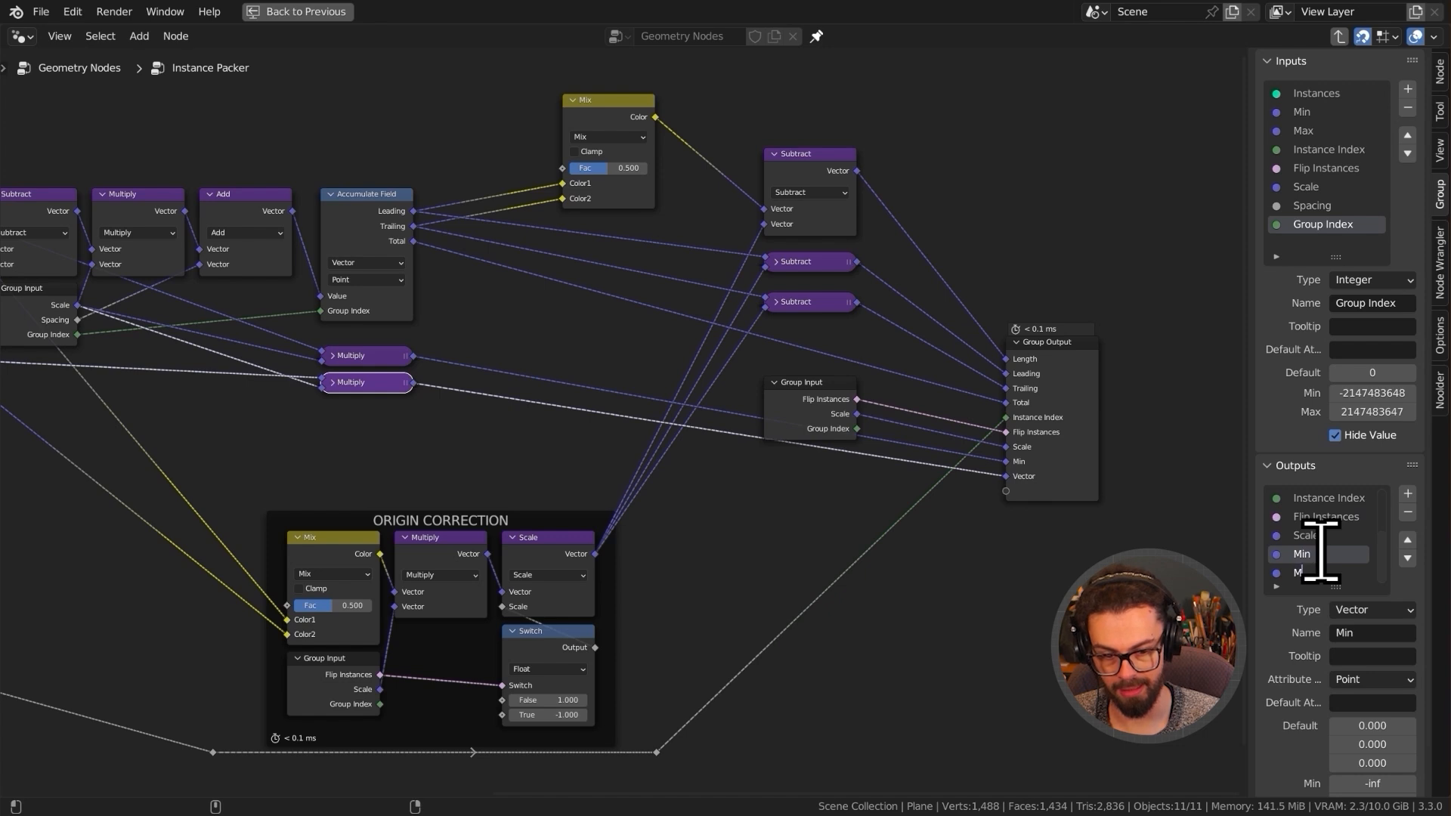
- Add a Volume Cube node and a Bounding Box node in the empty space beyond the Group Output
{"action": "middle_click_drag", "start_coordinate": [1023, 596], "coordinate": [826, 534]}
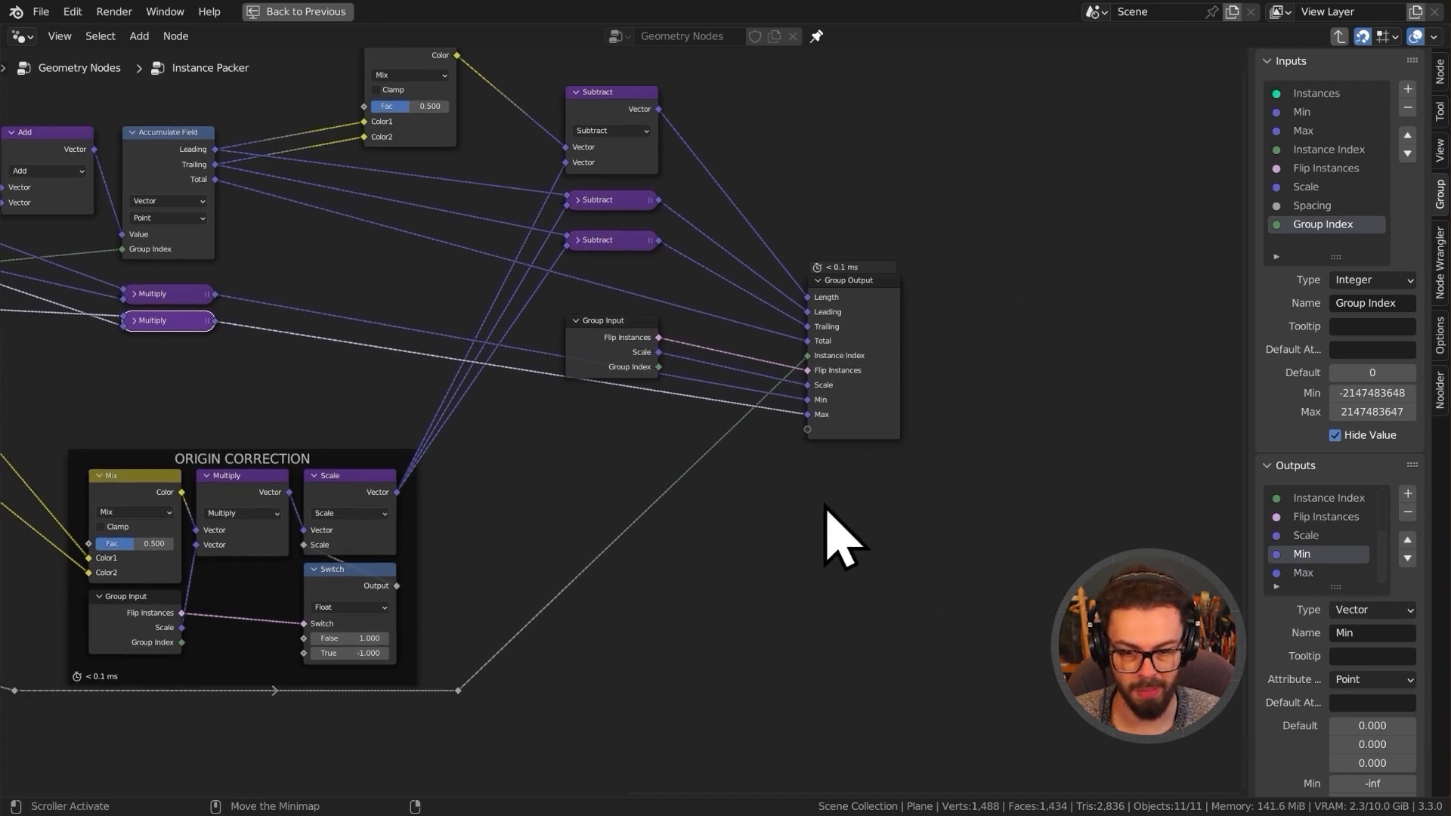
{"action": "key", "text": "shift+a"}
{"action": "mouse_move", "coordinate": [821, 521]}
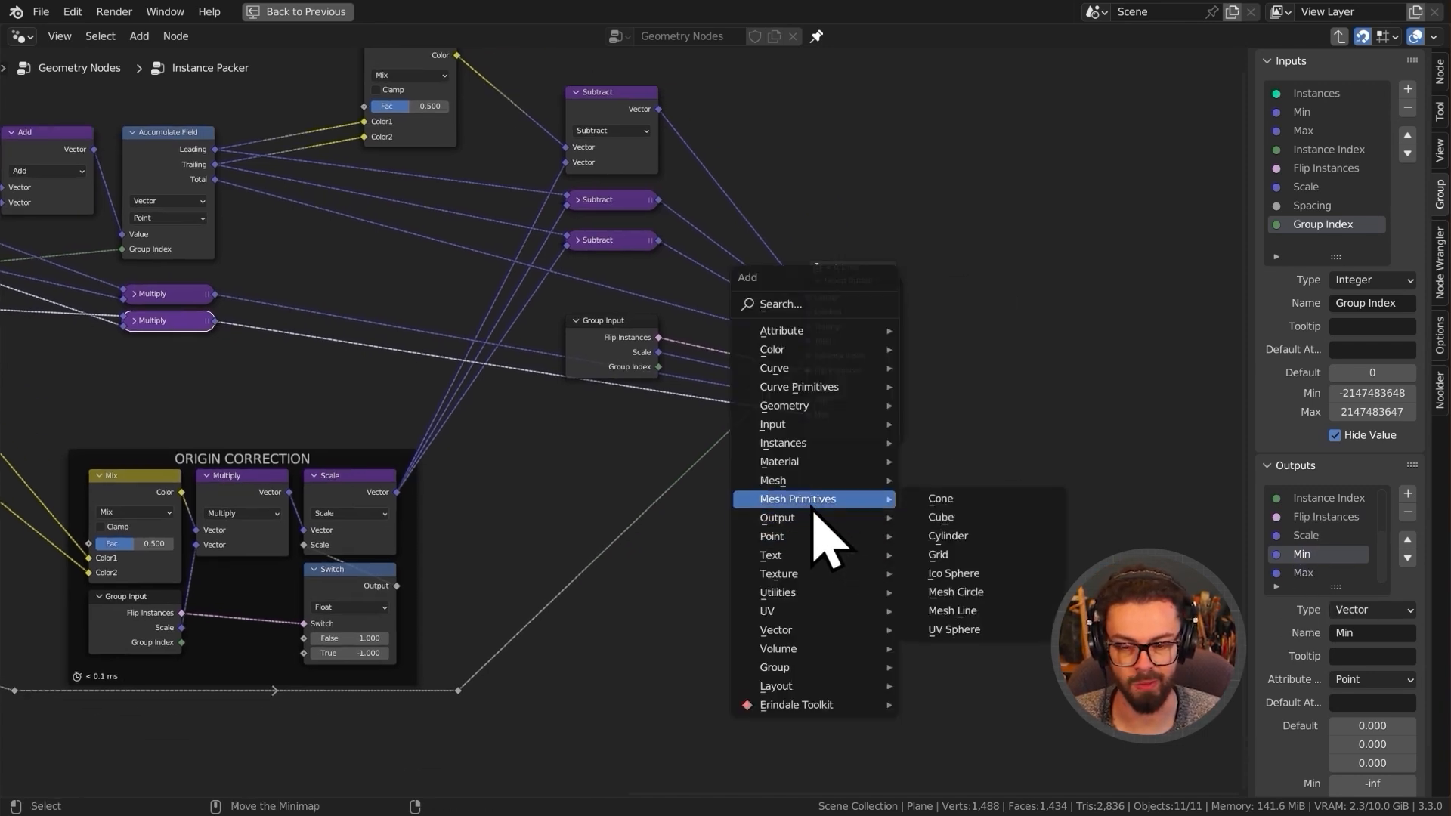
{"action": "mouse_move", "coordinate": [807, 596]}
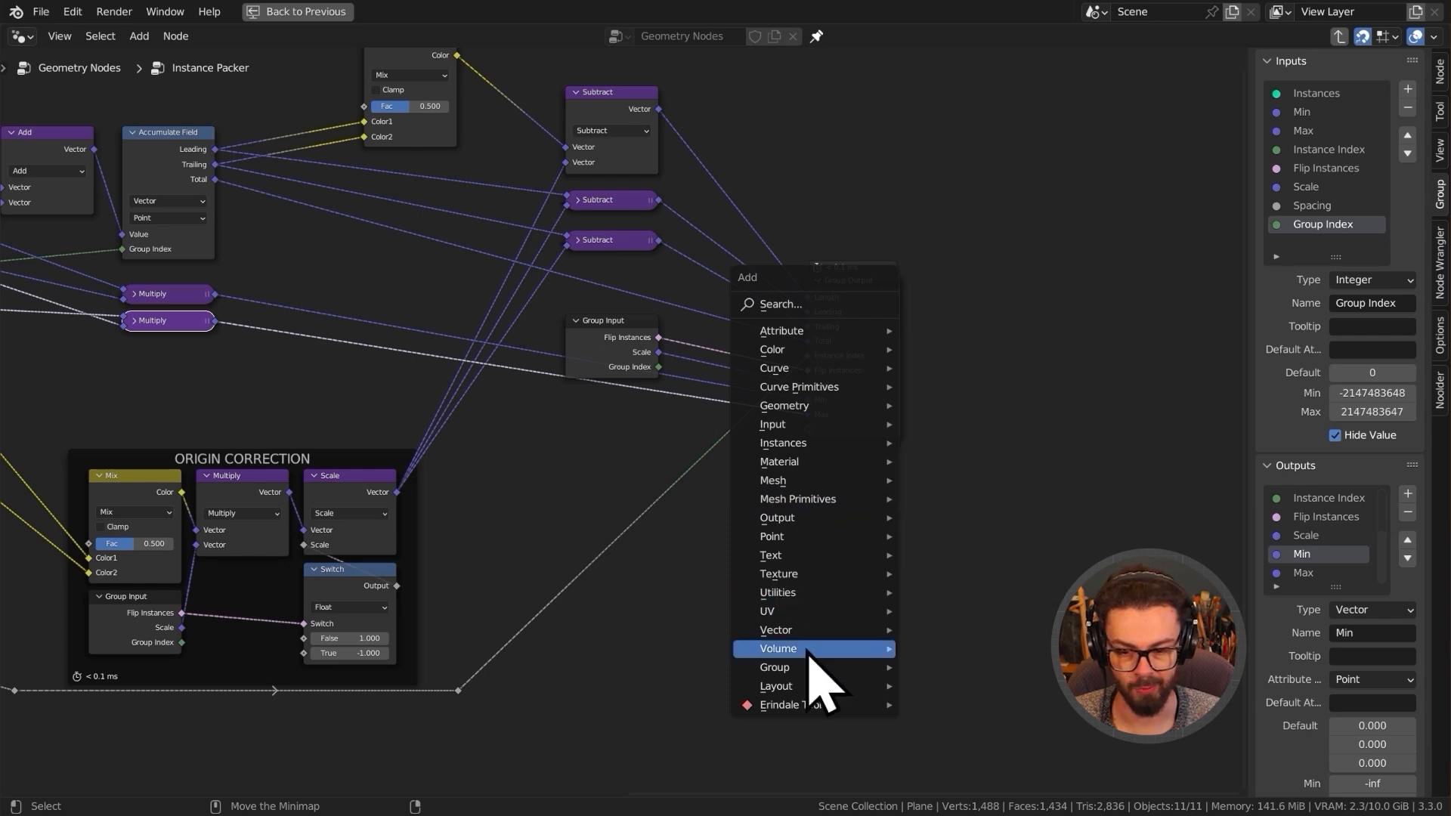
{"action": "mouse_move", "coordinate": [812, 648]}
{"action": "left_click", "coordinate": [991, 651]}
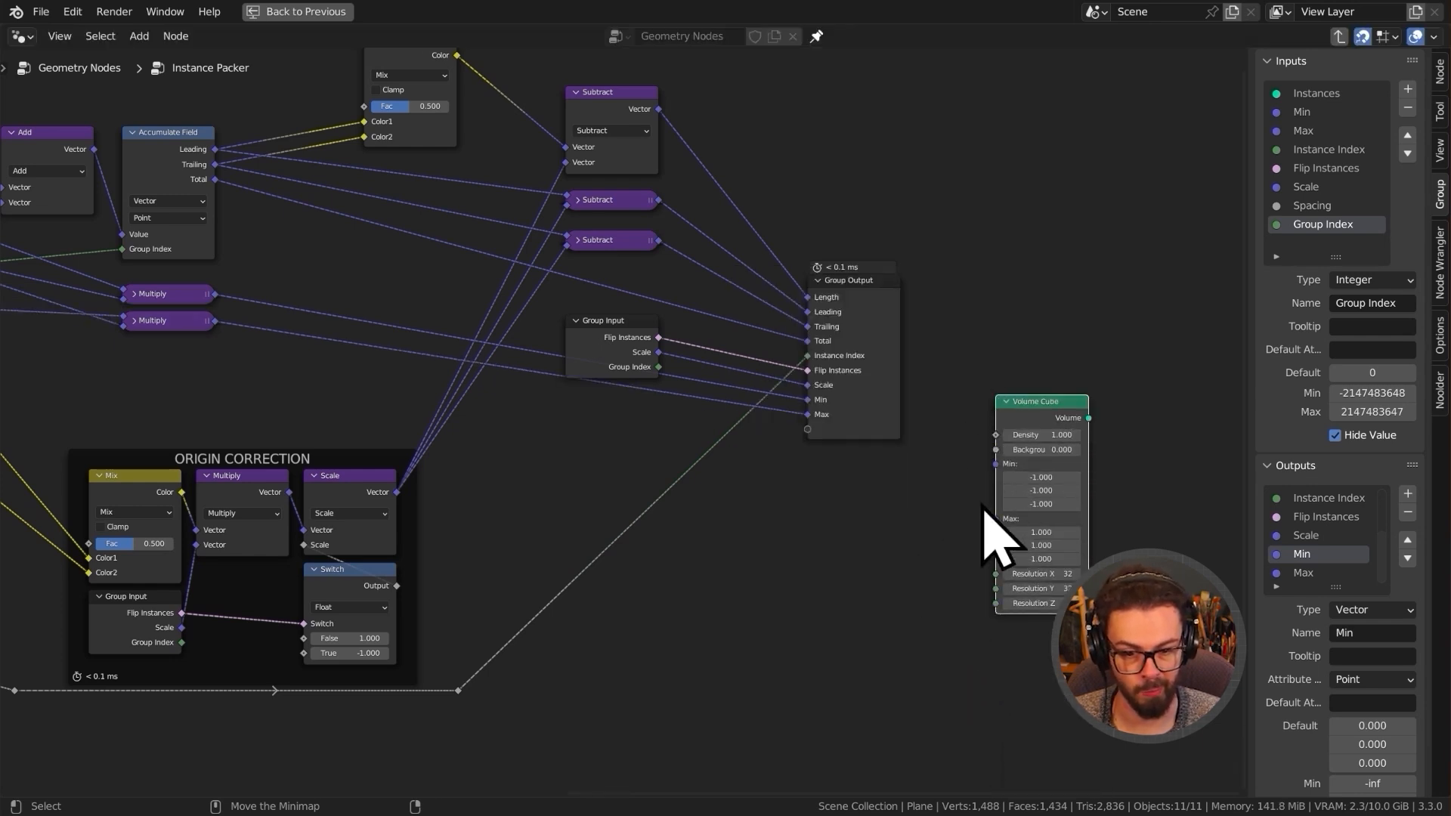
{"action": "key", "text": "shift+a"}
{"action": "mouse_move", "coordinate": [861, 282]}
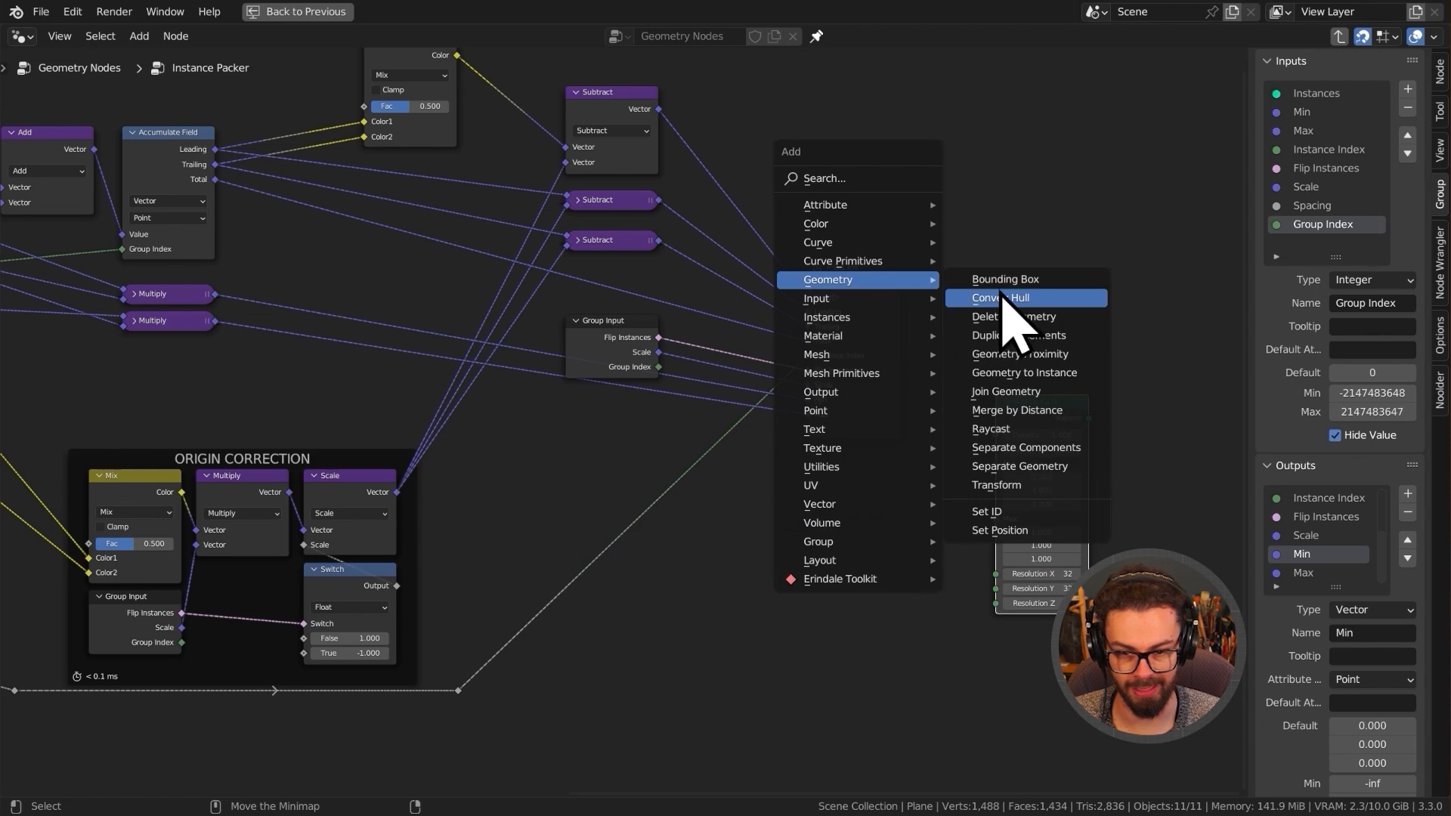
{"action": "left_click", "coordinate": [1005, 279]}
{"action": "scroll", "coordinate": [831, 498], "scroll_direction": "up", "scroll_amount": 4}
{"action": "middle_click_drag", "start_coordinate": [903, 344], "coordinate": [537, 272], "text": "ctrl"}
{"action": "middle_click_drag", "start_coordinate": [920, 502], "coordinate": [415, 365]}
{"action": "middle_click_drag", "start_coordinate": [670, 355], "coordinate": [670, 368], "text": "ctrl"}
{"action": "middle_click_drag", "start_coordinate": [595, 368], "coordinate": [545, 362]}
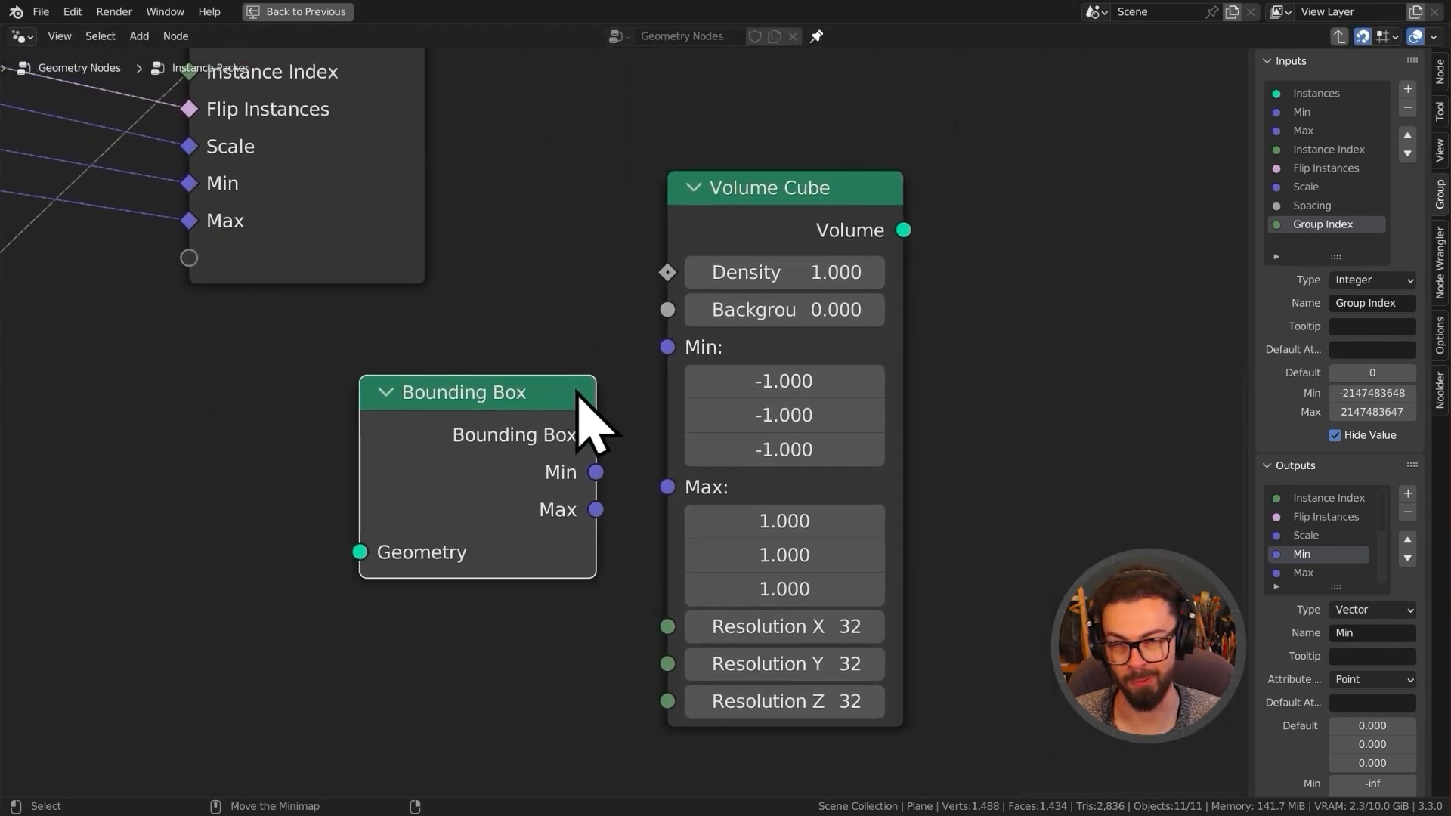
- Link Bounding Box's Min and Max to the matching Volume Cube inputs as a demonstration, and delete both nodes
{"action": "left_click_drag", "start_coordinate": [596, 472], "coordinate": [667, 347]}
{"action": "left_click_drag", "start_coordinate": [595, 509], "coordinate": [667, 487]}
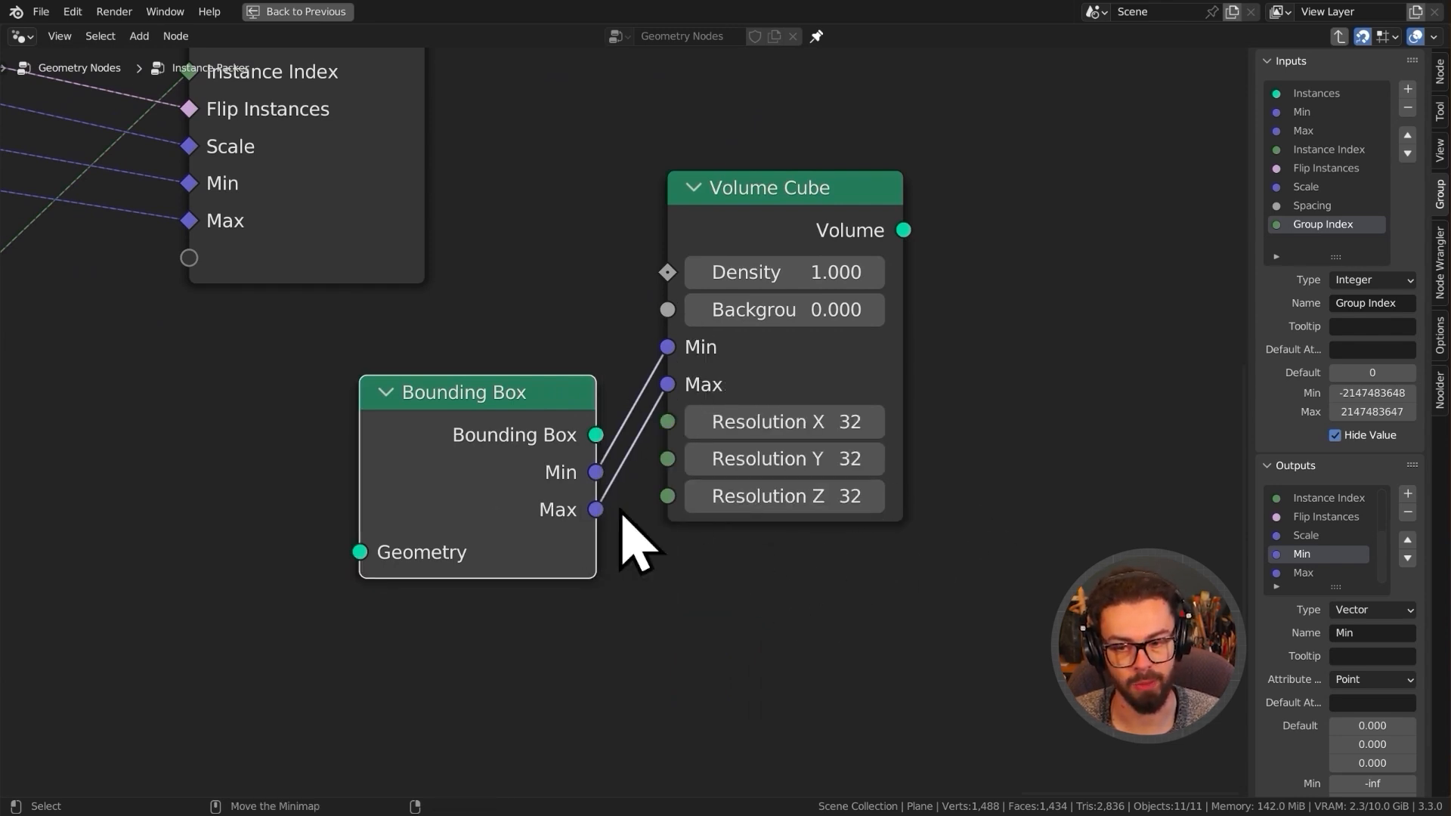
{"action": "left_click_drag", "start_coordinate": [778, 609], "coordinate": [468, 504]}
{"action": "key", "text": "x"}
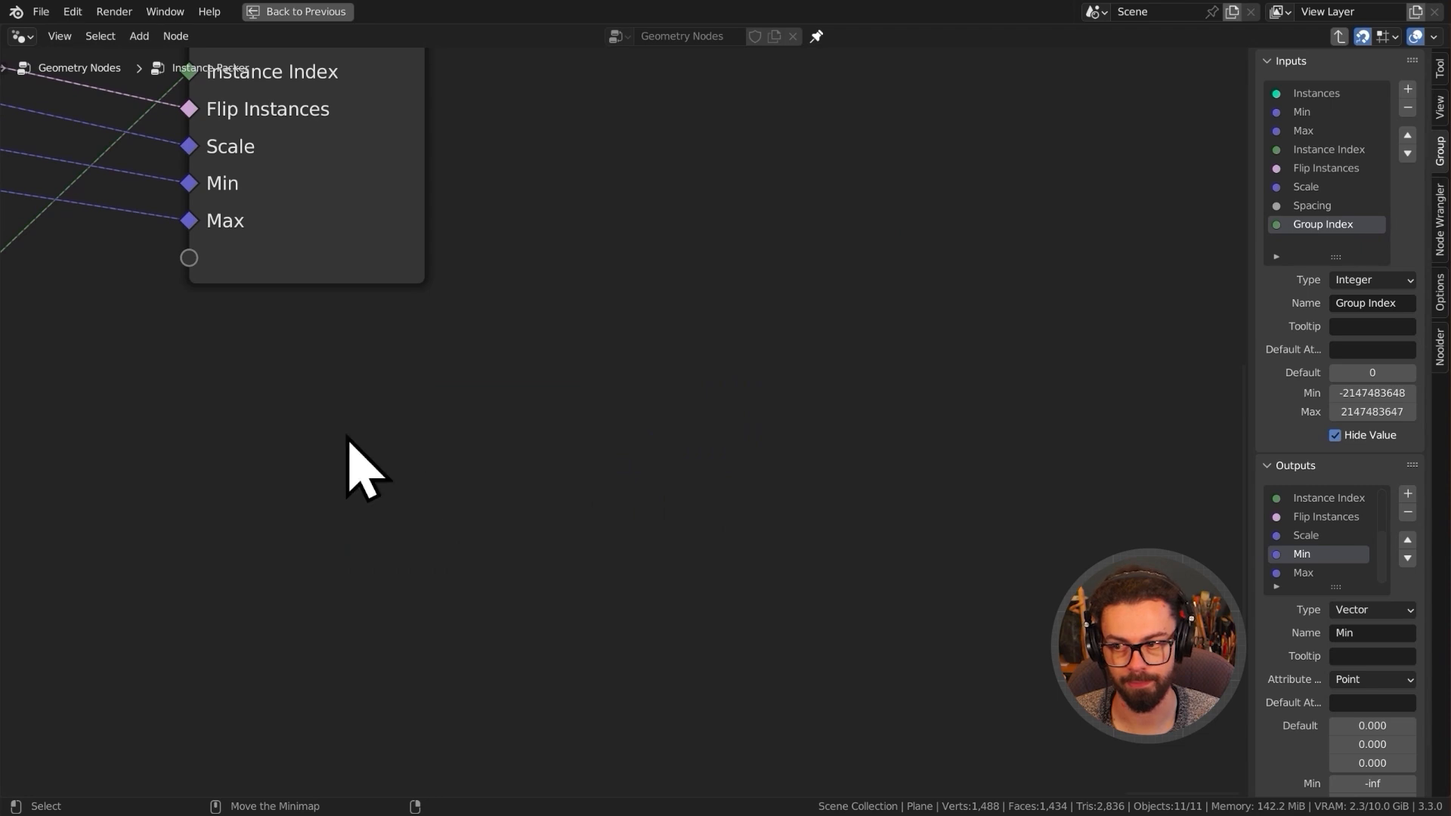
- Move both collapsed Multiply nodes down together, closer to the Origin Correction frame
{"action": "scroll", "coordinate": [397, 448], "scroll_direction": "down", "scroll_amount": 4}
{"action": "middle_click_drag", "start_coordinate": [106, 302], "coordinate": [555, 353]}
{"action": "middle_click_drag", "start_coordinate": [663, 395], "coordinate": [945, 421]}
{"action": "middle_click_drag", "start_coordinate": [772, 361], "coordinate": [889, 375]}
{"action": "left_click_drag", "start_coordinate": [589, 405], "coordinate": [494, 302]}
{"action": "key", "text": "g"}
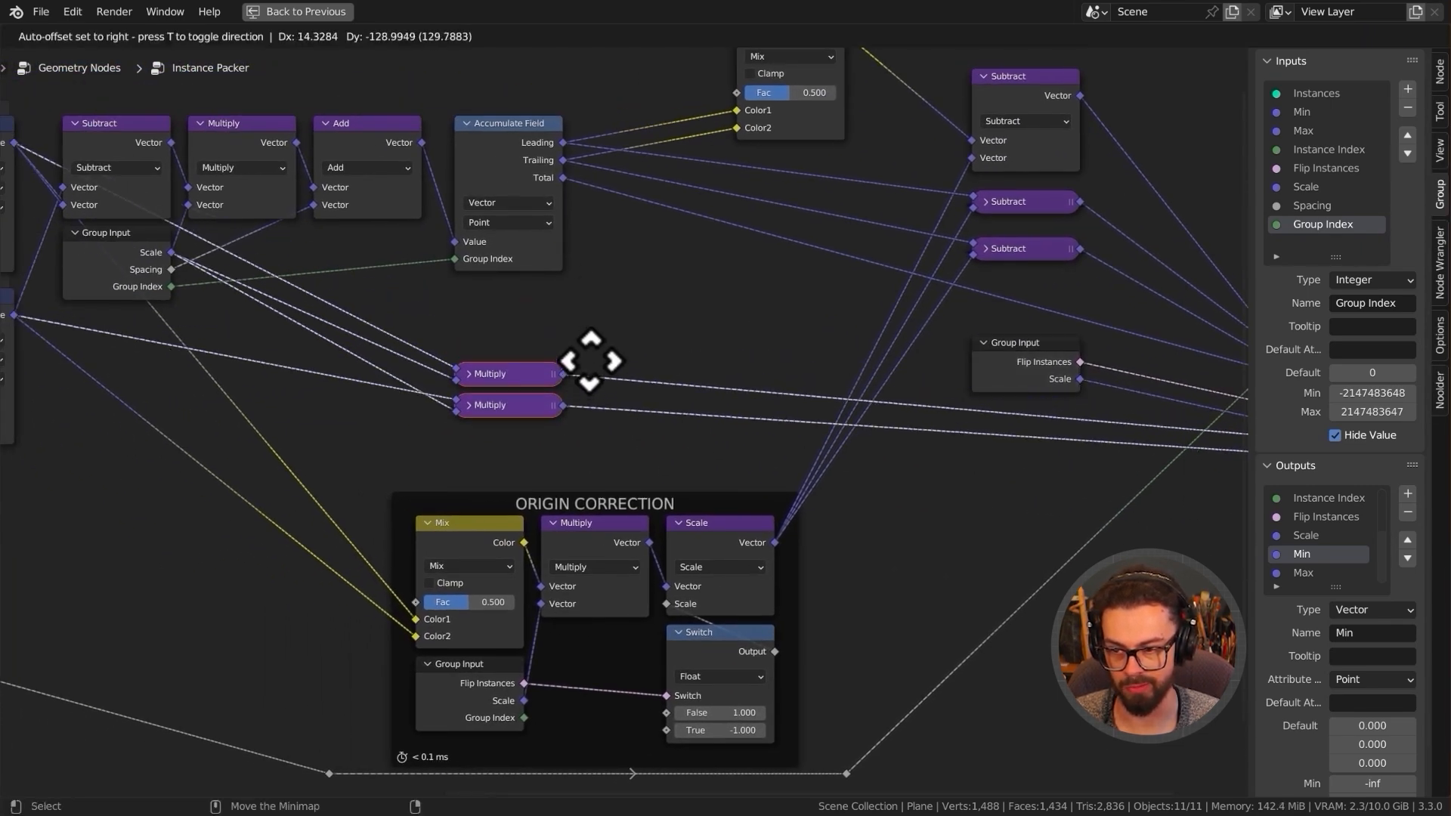
{"action": "left_click", "coordinate": [591, 377]}
- Add the Multiply result before Add as a group output named Size and move it directly above Min
{"action": "left_click", "coordinate": [124, 126]}
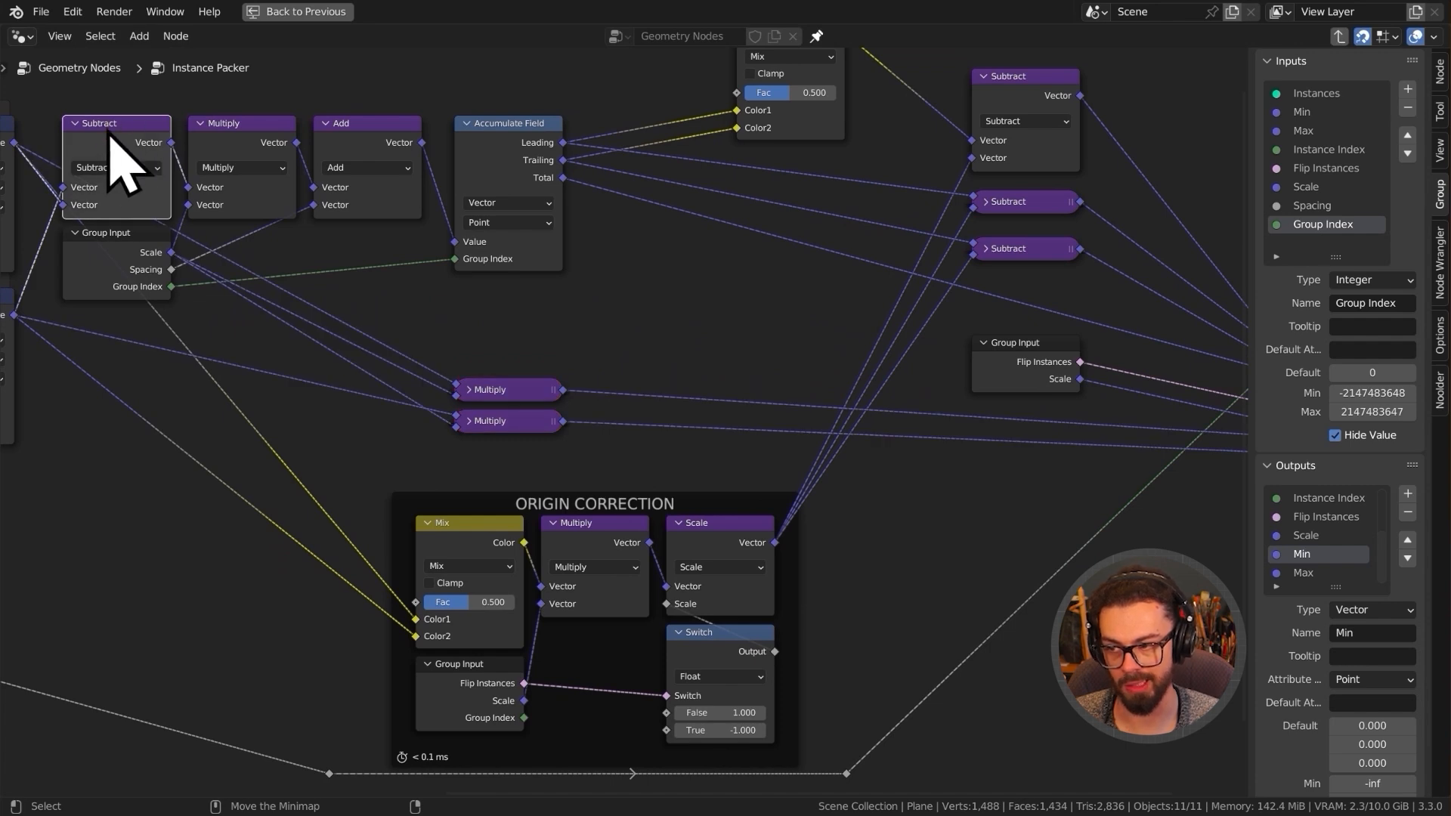
{"action": "left_click", "coordinate": [227, 170]}
{"action": "scroll", "coordinate": [421, 323], "scroll_direction": "down", "scroll_amount": 1}
{"action": "middle_click_drag", "start_coordinate": [453, 321], "coordinate": [340, 340]}
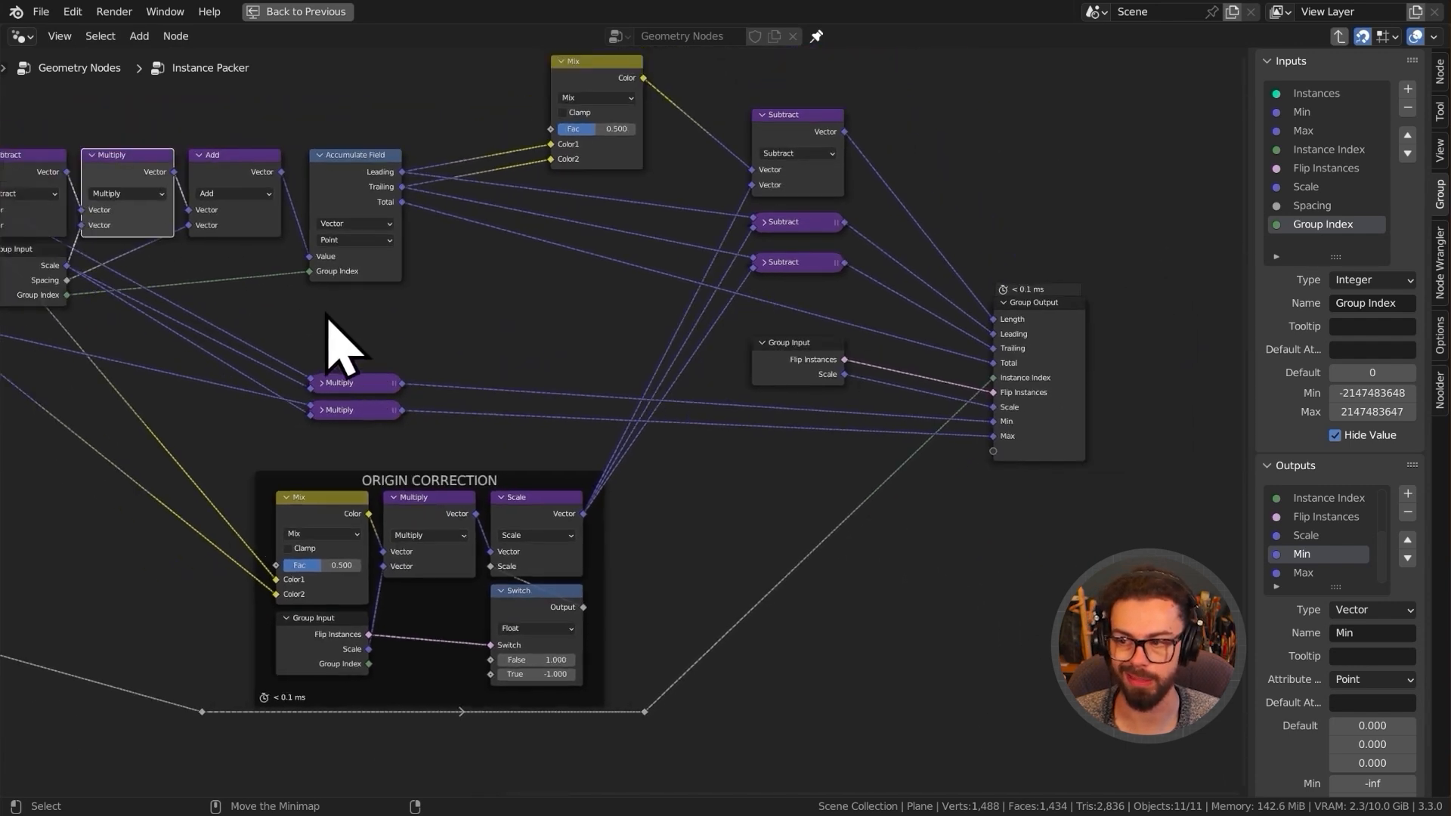
{"action": "left_click_drag", "start_coordinate": [164, 190], "coordinate": [206, 113]}
{"action": "left_click_drag", "start_coordinate": [578, 253], "coordinate": [985, 469]}
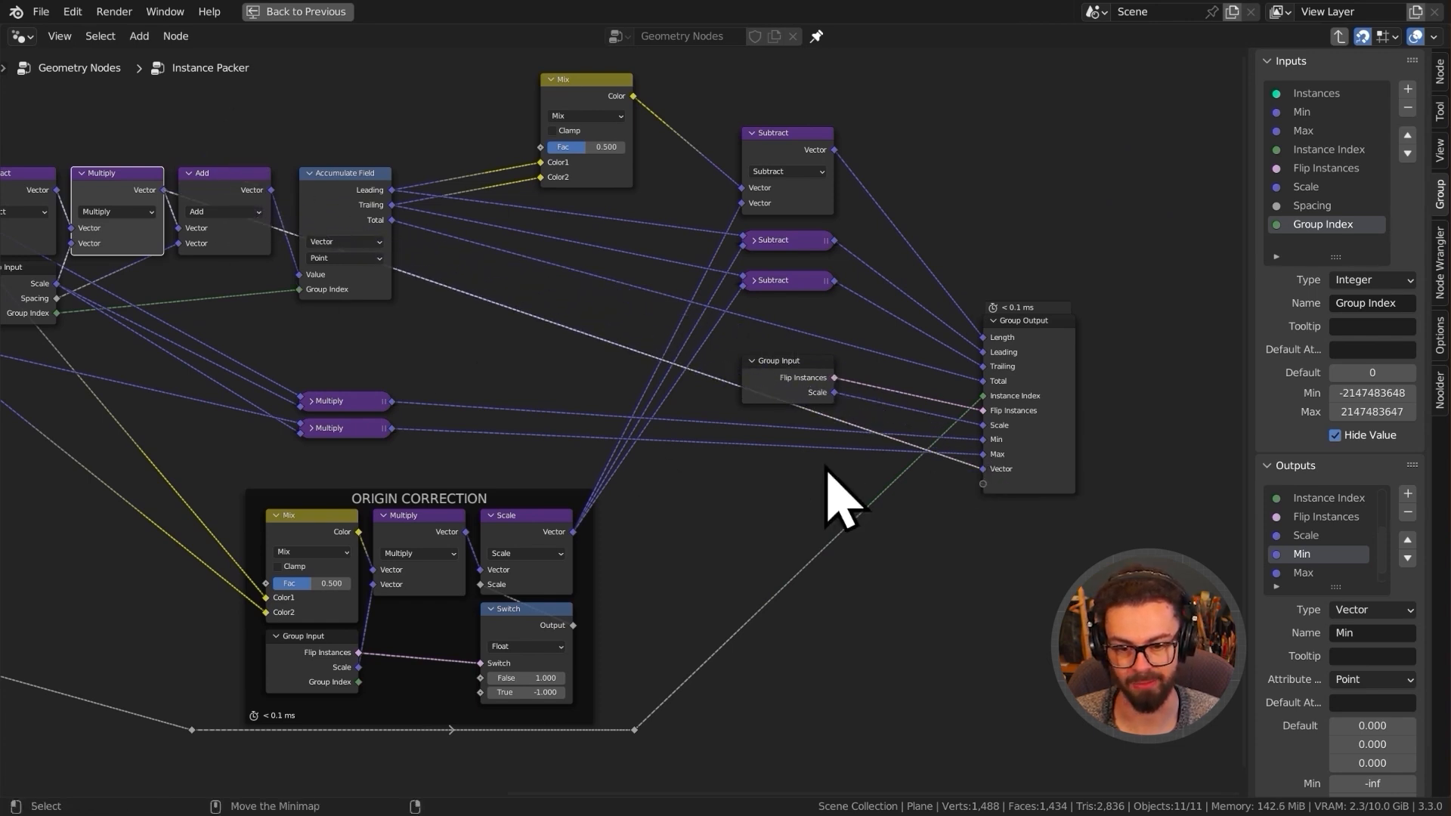
{"action": "scroll", "coordinate": [1314, 563], "scroll_direction": "down", "scroll_amount": 1}
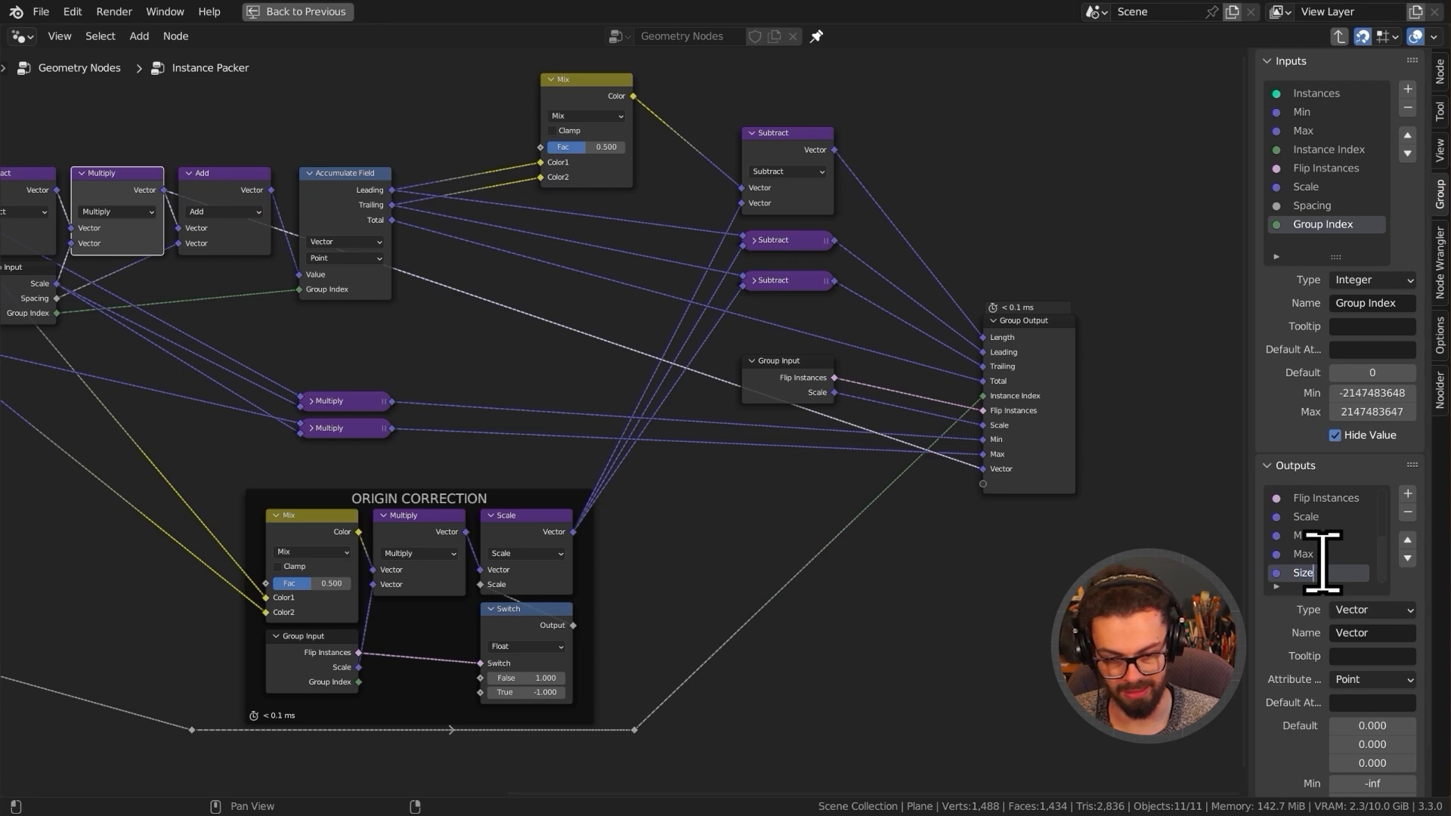
{"action": "left_click", "coordinate": [1407, 540]}
{"action": "left_click", "coordinate": [1407, 539]}
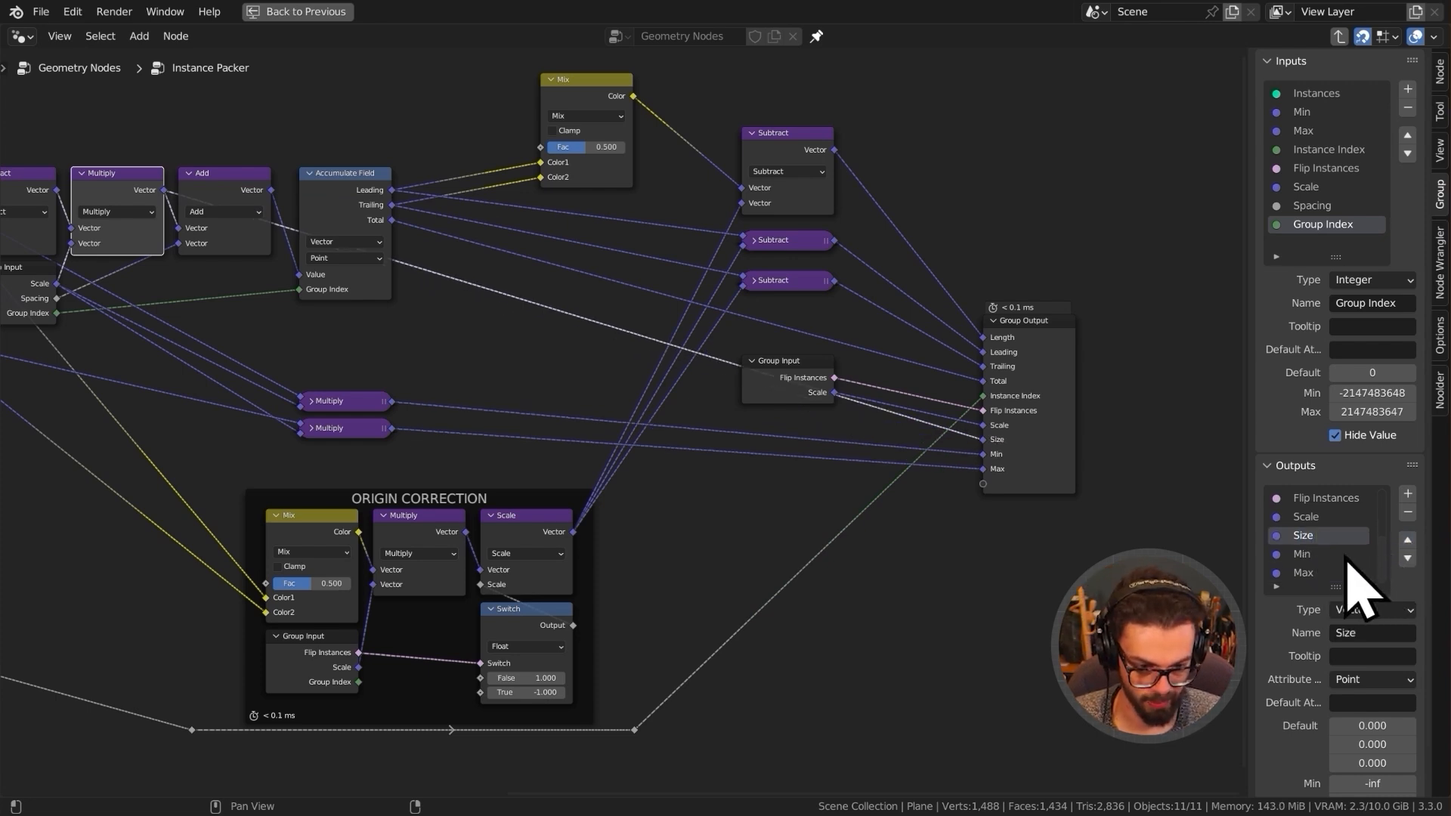
- Rename the Size output to Instance Size and nudge the Group Input node beside the Group Output up
{"action": "middle_click_drag", "start_coordinate": [990, 483], "coordinate": [910, 476]}
{"action": "scroll", "coordinate": [914, 502], "scroll_direction": "up", "scroll_amount": 2}
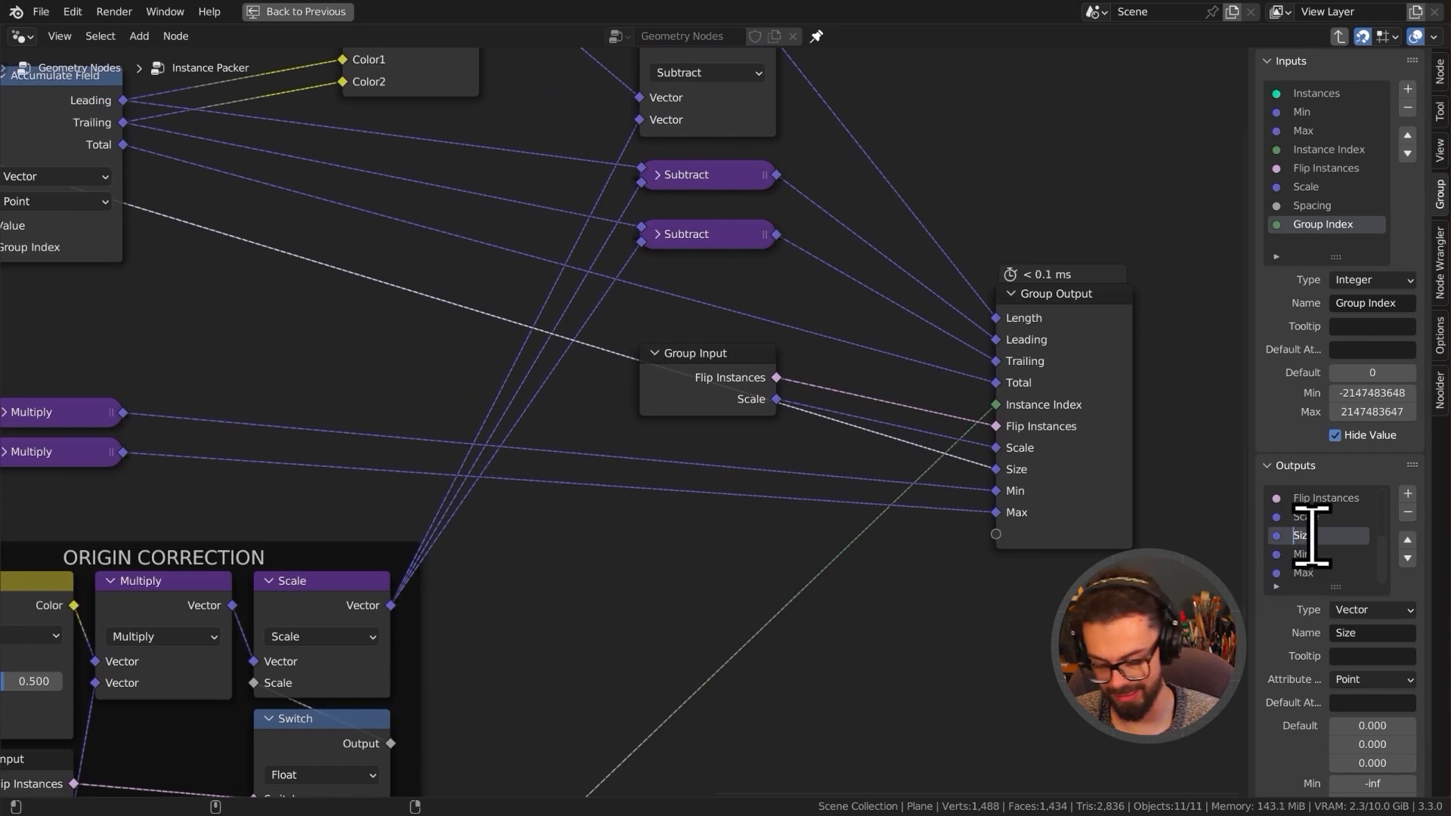
{"action": "key", "text": "Return"}
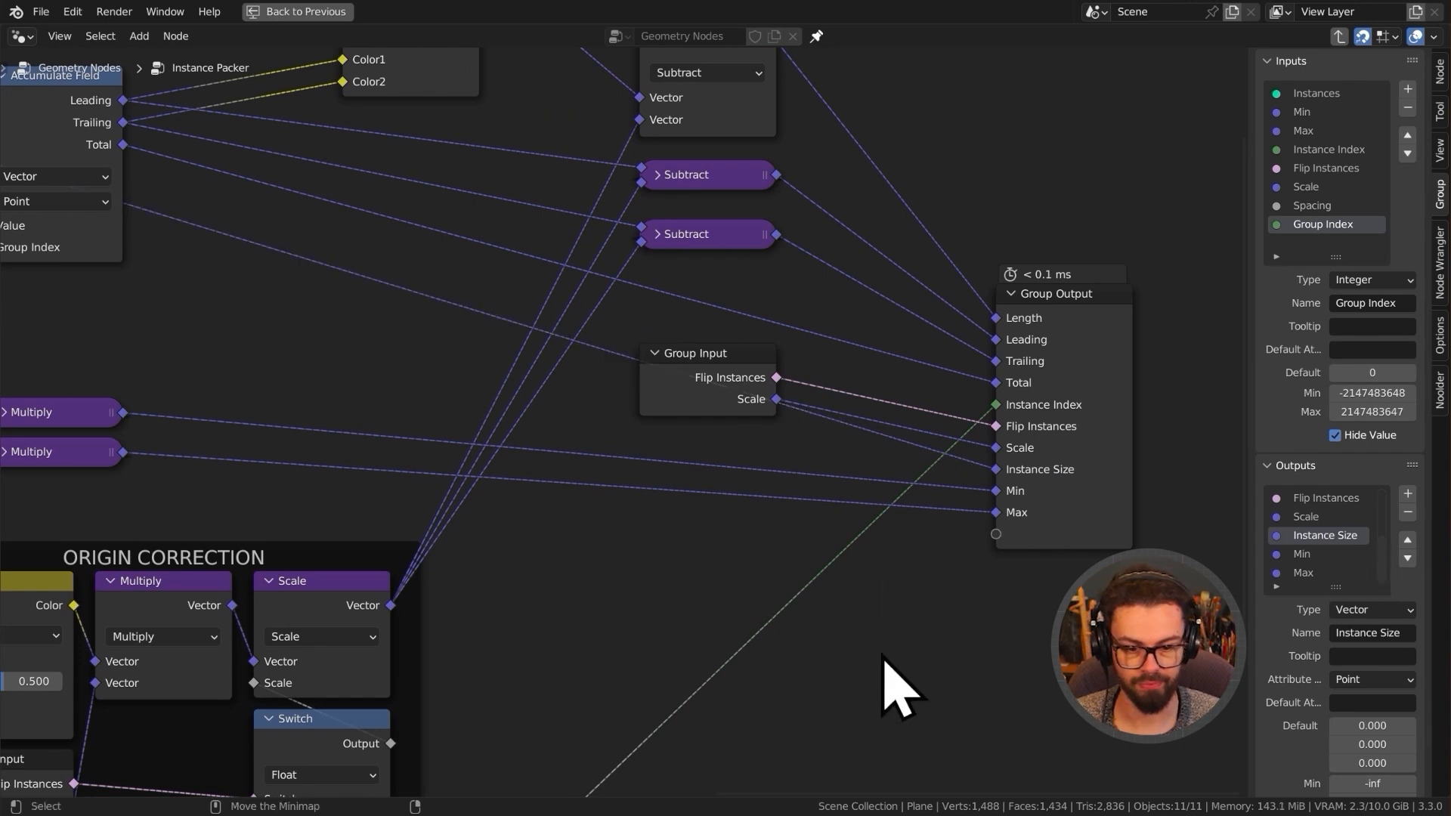
{"action": "mouse_move", "coordinate": [738, 386]}
{"action": "left_mouse_down"}
{"action": "mouse_move", "coordinate": [728, 349]}
{"action": "mouse_move", "coordinate": [744, 368]}
{"action": "left_mouse_up"}
- Leave the Instance Packer group and return to its node in the parent Geometry Nodes tree
{"action": "scroll", "coordinate": [759, 502], "scroll_direction": "down", "scroll_amount": 2}
{"action": "scroll", "coordinate": [750, 491], "scroll_direction": "down", "scroll_amount": 2}
{"action": "middle_click_drag", "start_coordinate": [750, 491], "coordinate": [952, 460]}
{"action": "scroll", "coordinate": [849, 492], "scroll_direction": "down", "scroll_amount": 1}
{"action": "middle_click_drag", "start_coordinate": [771, 453], "coordinate": [934, 441]}
{"action": "key", "text": "Tab"}
{"action": "scroll", "coordinate": [692, 461], "scroll_direction": "up", "scroll_amount": 3}
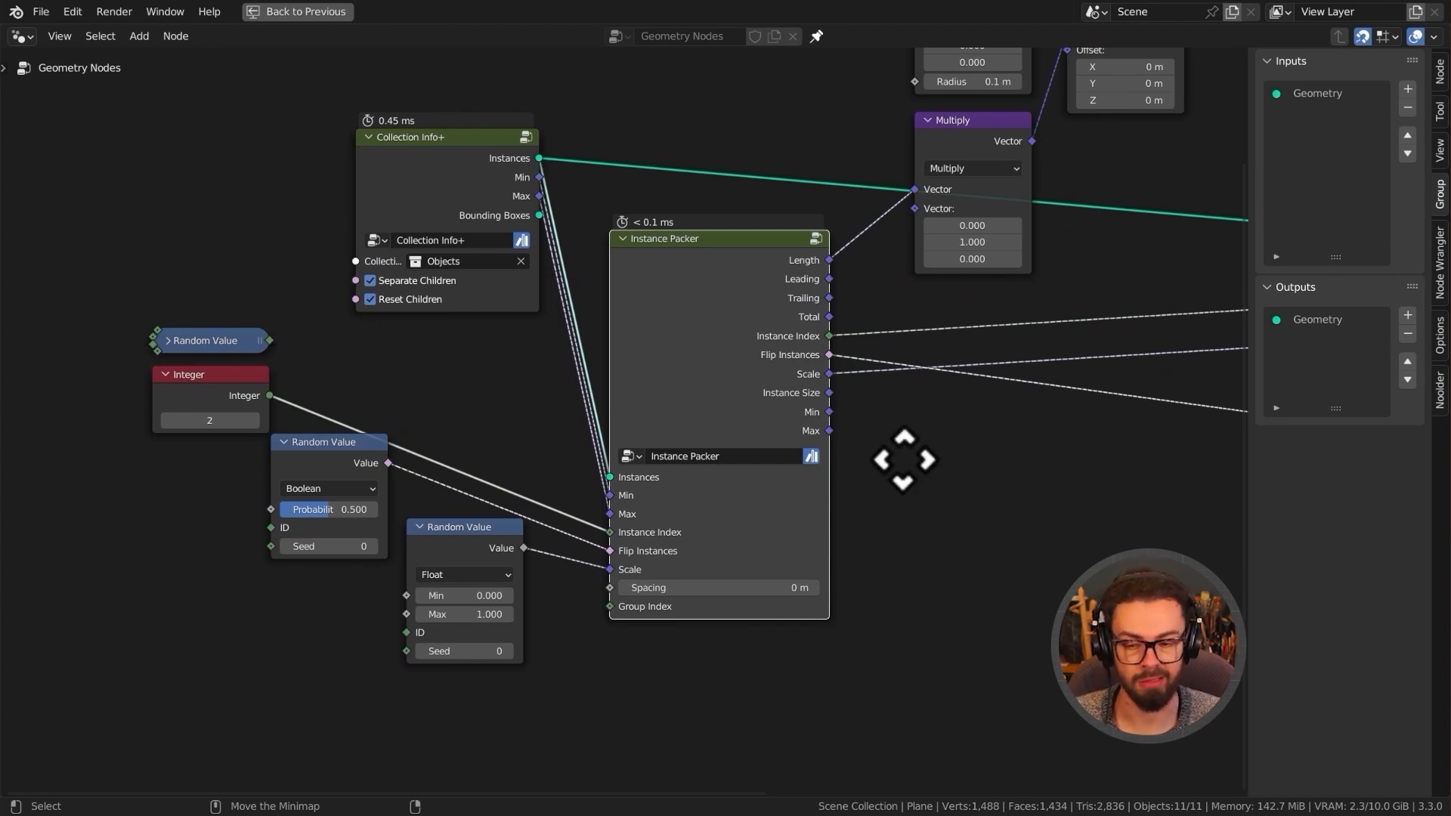
{"action": "middle_click_drag", "start_coordinate": [905, 462], "coordinate": [903, 464]}
{"action": "middle_click_drag", "start_coordinate": [680, 504], "coordinate": [543, 514]}
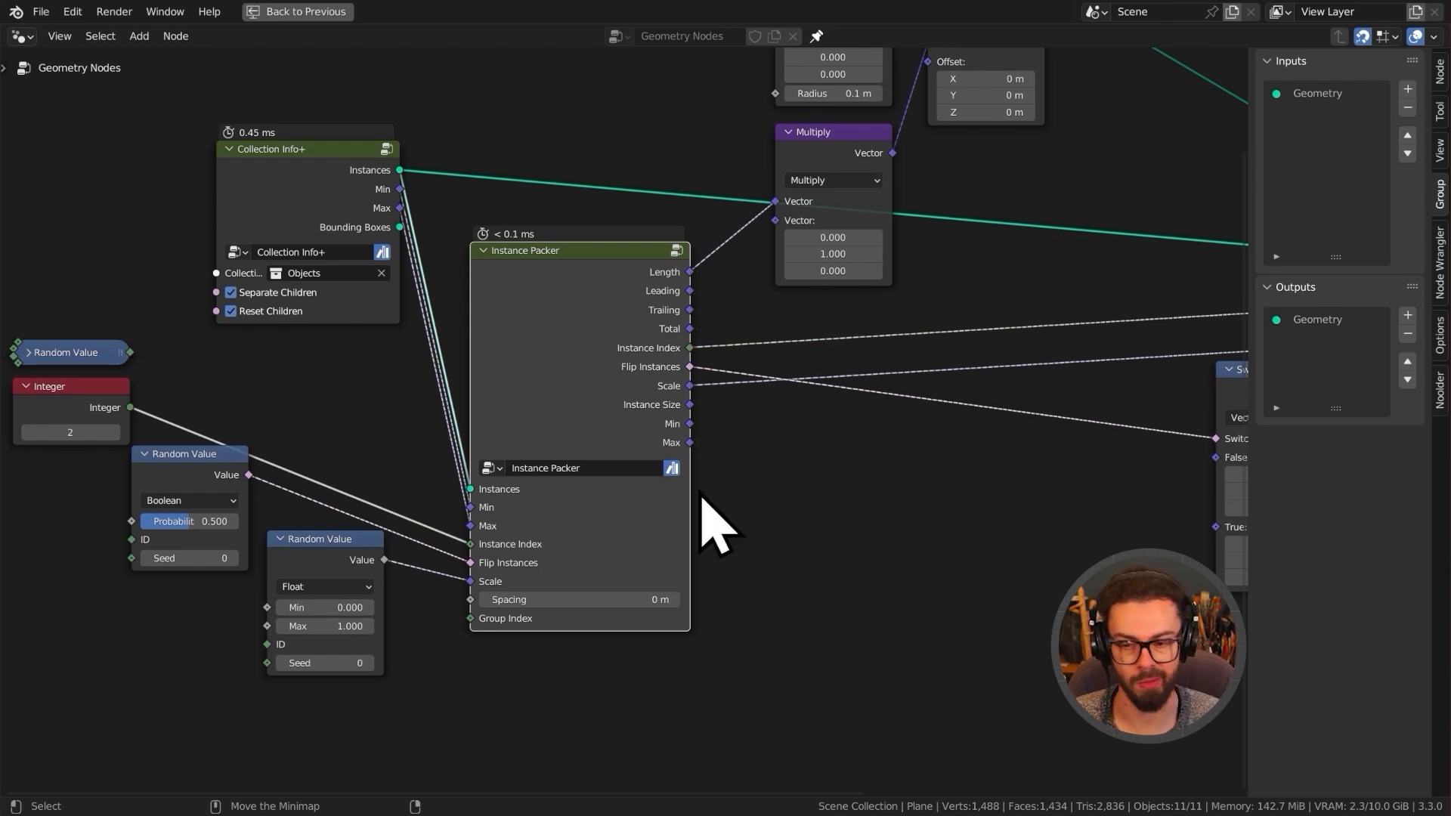
- Hide the Instance Packer node's unused sockets and show them again
{"action": "key", "text": "ctrl+h"}
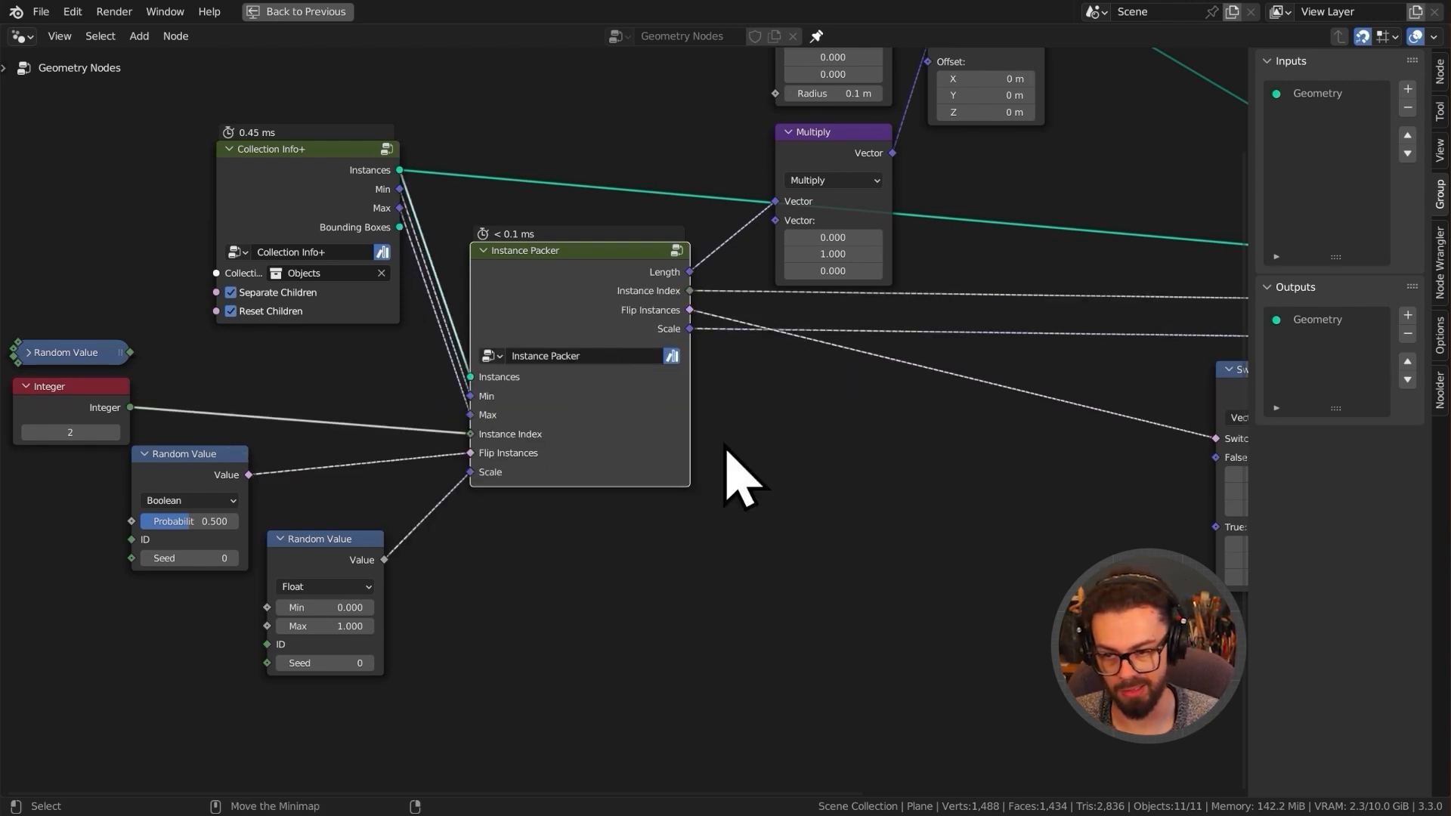
{"action": "key", "text": "ctrl+h"}
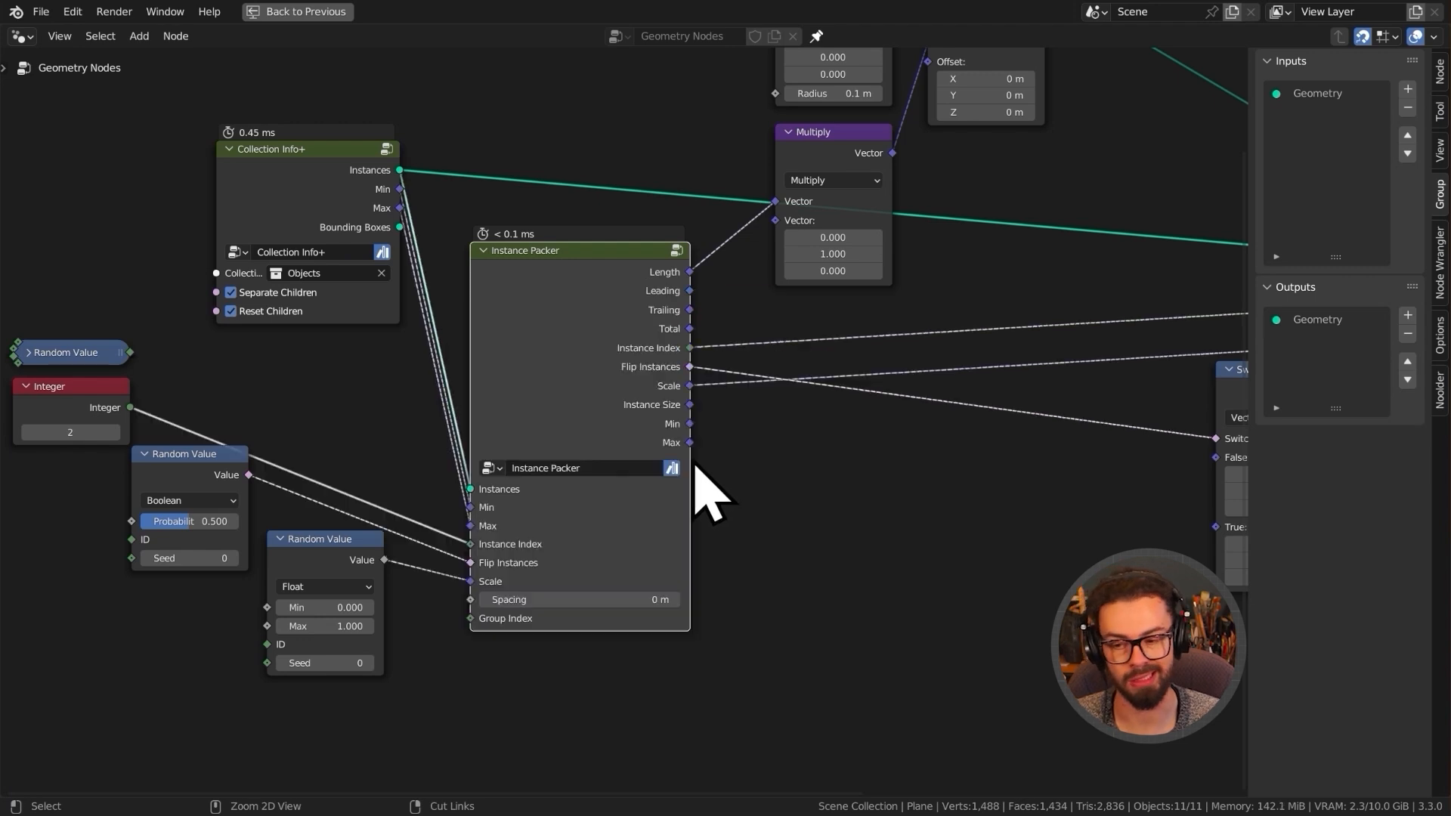
{"action": "middle_click_drag", "start_coordinate": [819, 465], "coordinate": [813, 476]}
{"action": "middle_click_drag", "start_coordinate": [614, 329], "coordinate": [676, 408]}
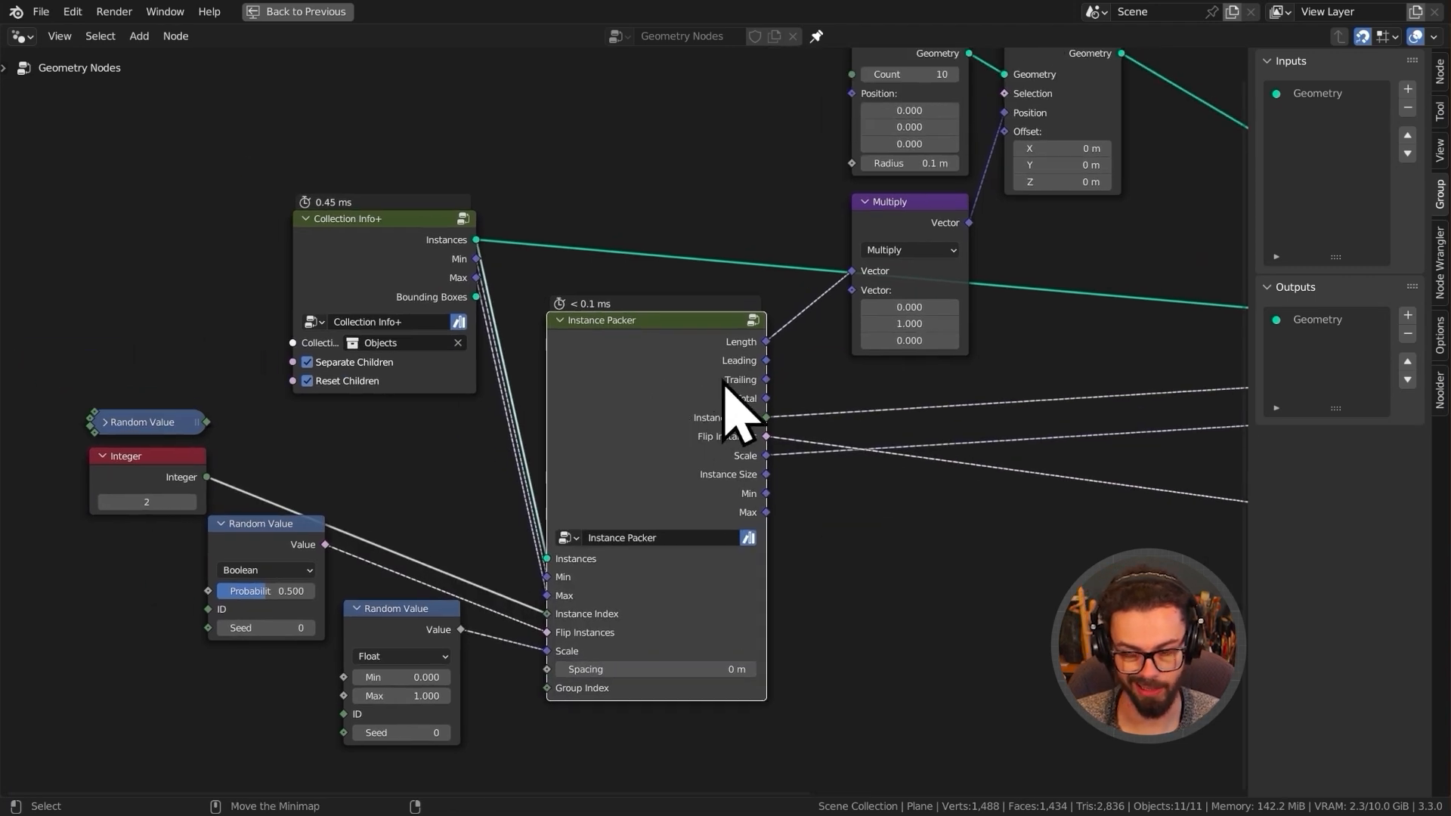
- Restore the split workspace, link the collapsed Random Value to Instance Packer's Instance Index, and inspect the packed instances
{"action": "key", "text": "ctrl+space"}
{"action": "middle_click_drag", "start_coordinate": [836, 519], "coordinate": [975, 411]}
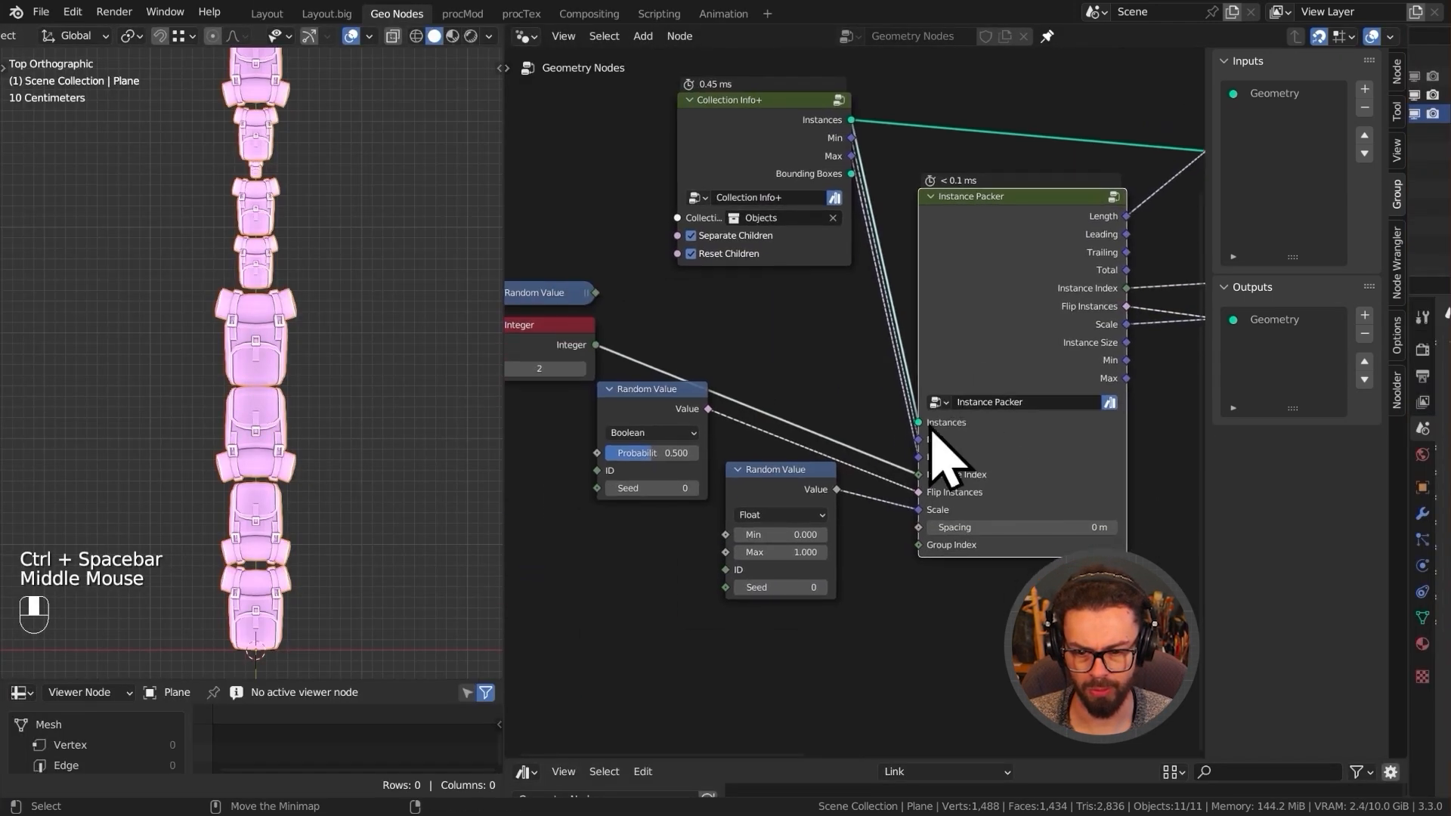
{"action": "middle_click_drag", "start_coordinate": [609, 335], "coordinate": [639, 377]}
{"action": "left_click_drag", "start_coordinate": [627, 350], "coordinate": [966, 523]}
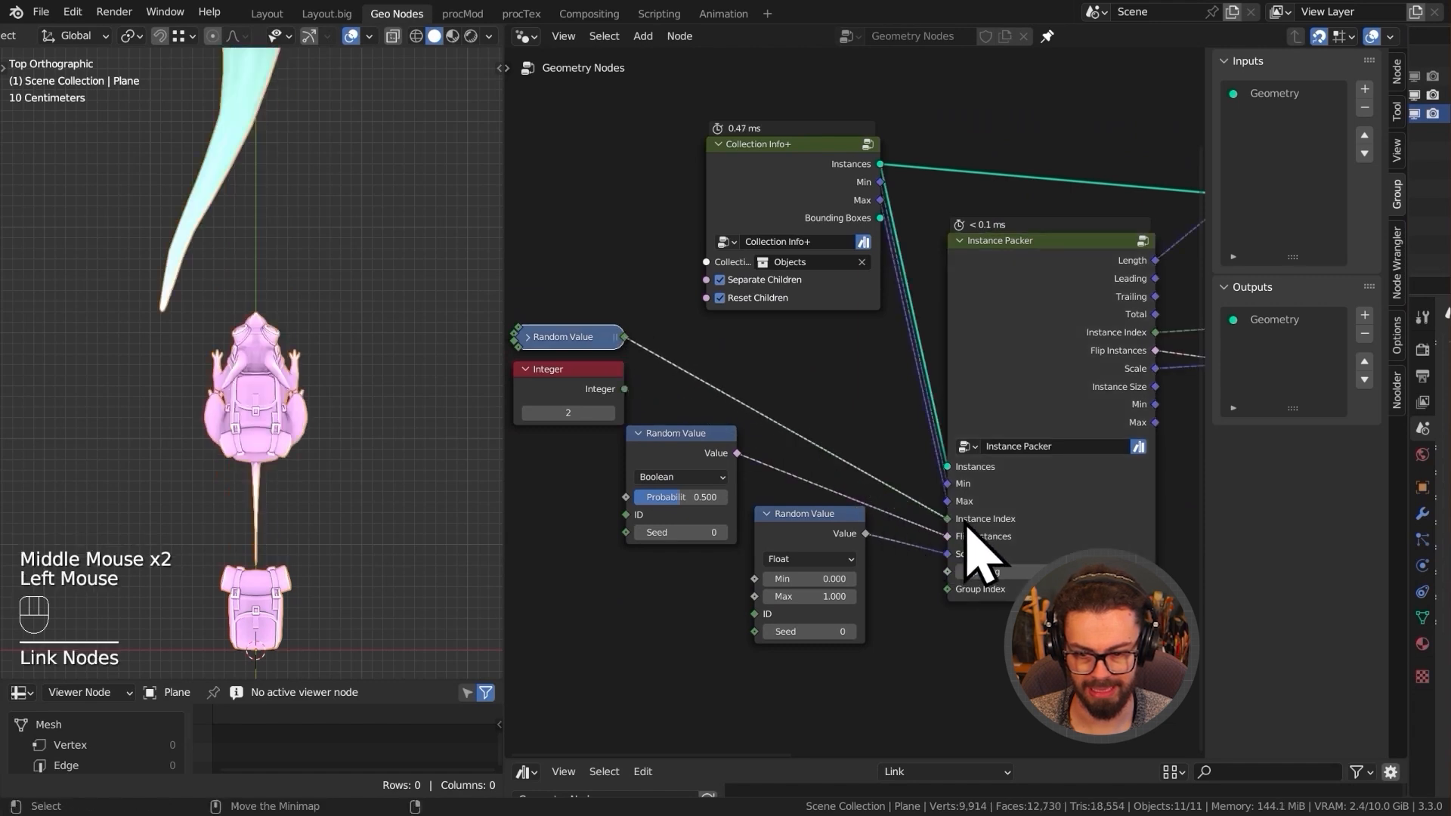
{"action": "scroll", "coordinate": [237, 436], "scroll_direction": "down", "scroll_amount": 3}
{"action": "middle_click_drag", "start_coordinate": [237, 436], "coordinate": [291, 518], "text": "shift"}
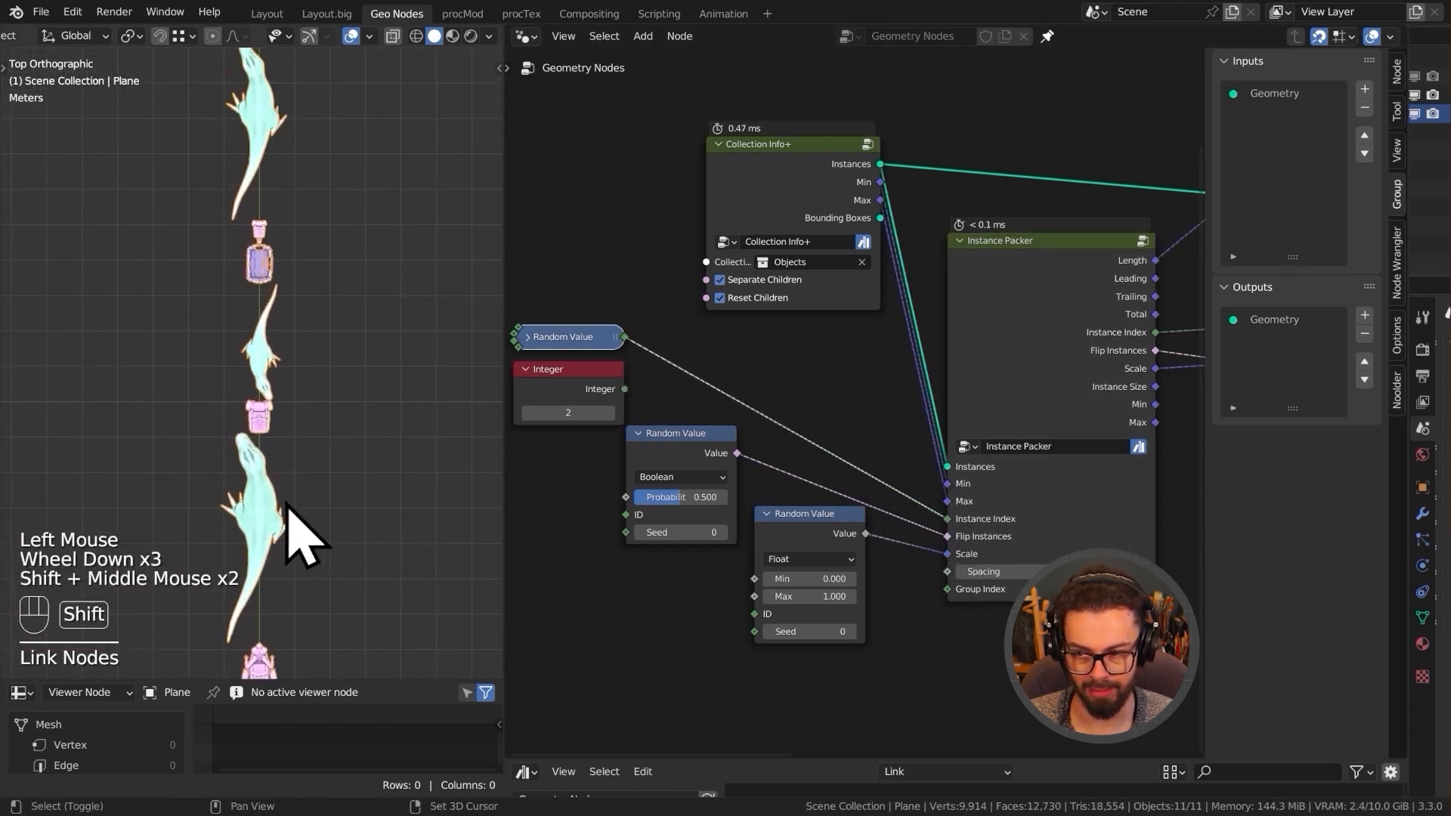
{"action": "middle_click_drag", "start_coordinate": [336, 439], "coordinate": [364, 529], "text": "shift"}
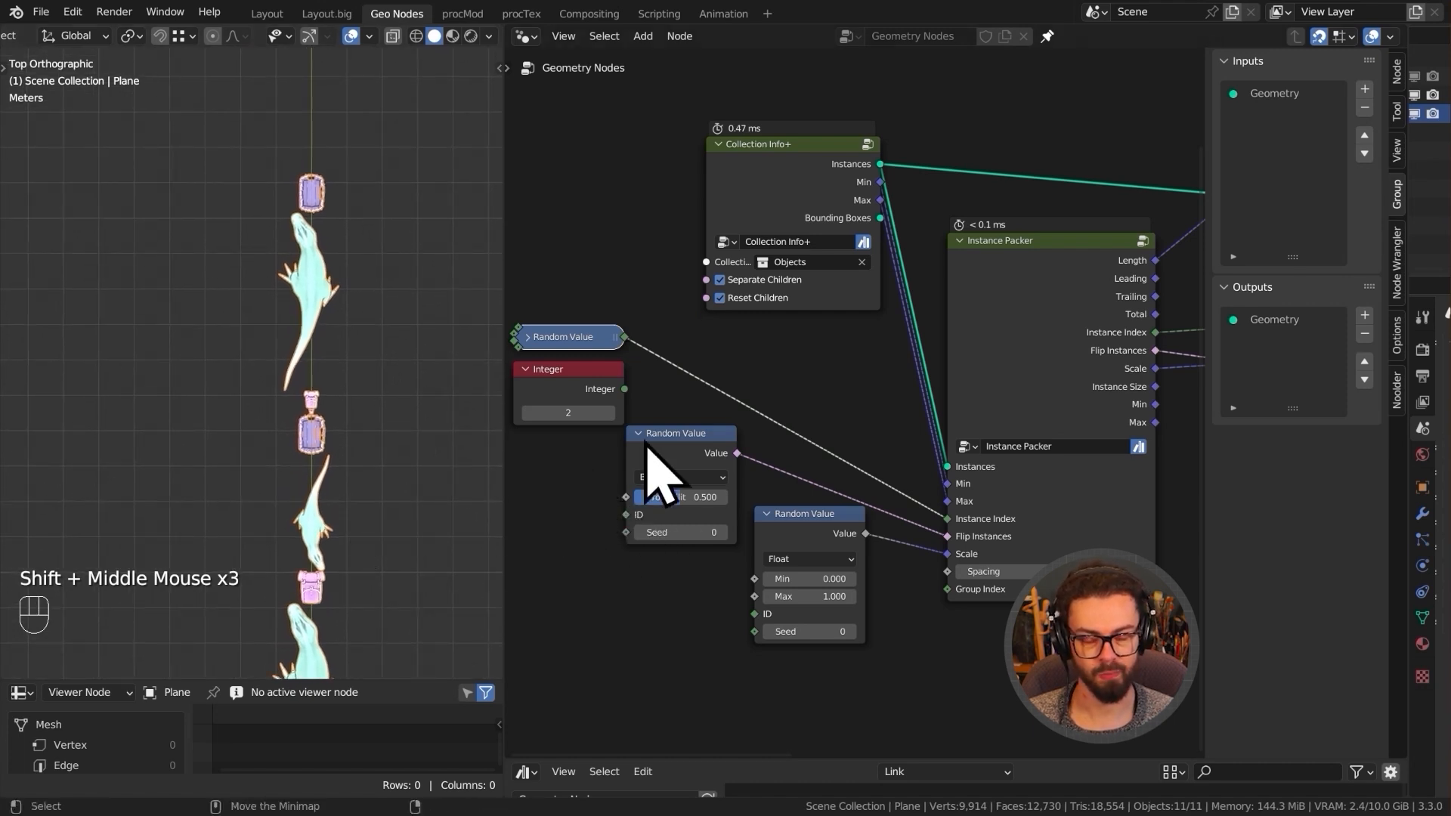
- Hide the node editor's sidebar
{"action": "middle_click_drag", "start_coordinate": [936, 438], "coordinate": [760, 410]}
{"action": "scroll", "coordinate": [372, 512], "scroll_direction": "down", "scroll_amount": 1}
{"action": "scroll", "coordinate": [372, 512], "scroll_direction": "down", "scroll_amount": 1, "text": "shift"}
{"action": "middle_click_drag", "start_coordinate": [373, 512], "coordinate": [363, 544], "text": "shift"}
{"action": "middle_click_drag", "start_coordinate": [362, 544], "coordinate": [308, 421]}
{"action": "scroll", "coordinate": [1029, 443], "scroll_direction": "down", "scroll_amount": 2}
{"action": "middle_click_drag", "start_coordinate": [1030, 444], "coordinate": [771, 375]}
{"action": "key", "text": "n"}
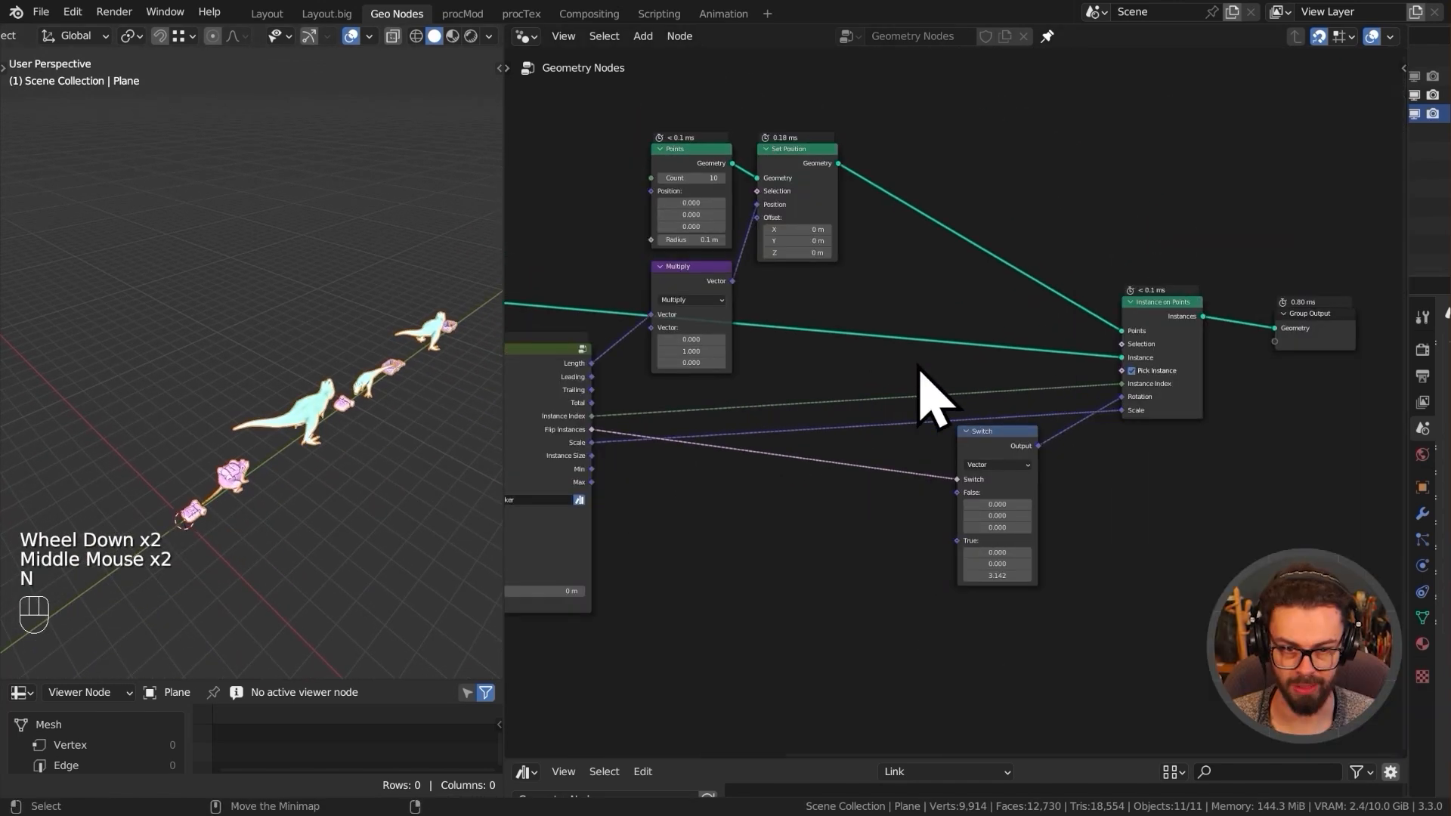
- Move the Points, Set Position and Multiply nodes up and the Switch node closer to Instance Packer
{"action": "middle_click_drag", "start_coordinate": [929, 389], "coordinate": [1033, 445]}
{"action": "left_click_drag", "start_coordinate": [744, 187], "coordinate": [1207, 585]}
{"action": "key", "text": "g"}
{"action": "left_click", "coordinate": [991, 307]}
{"action": "key", "text": "g"}
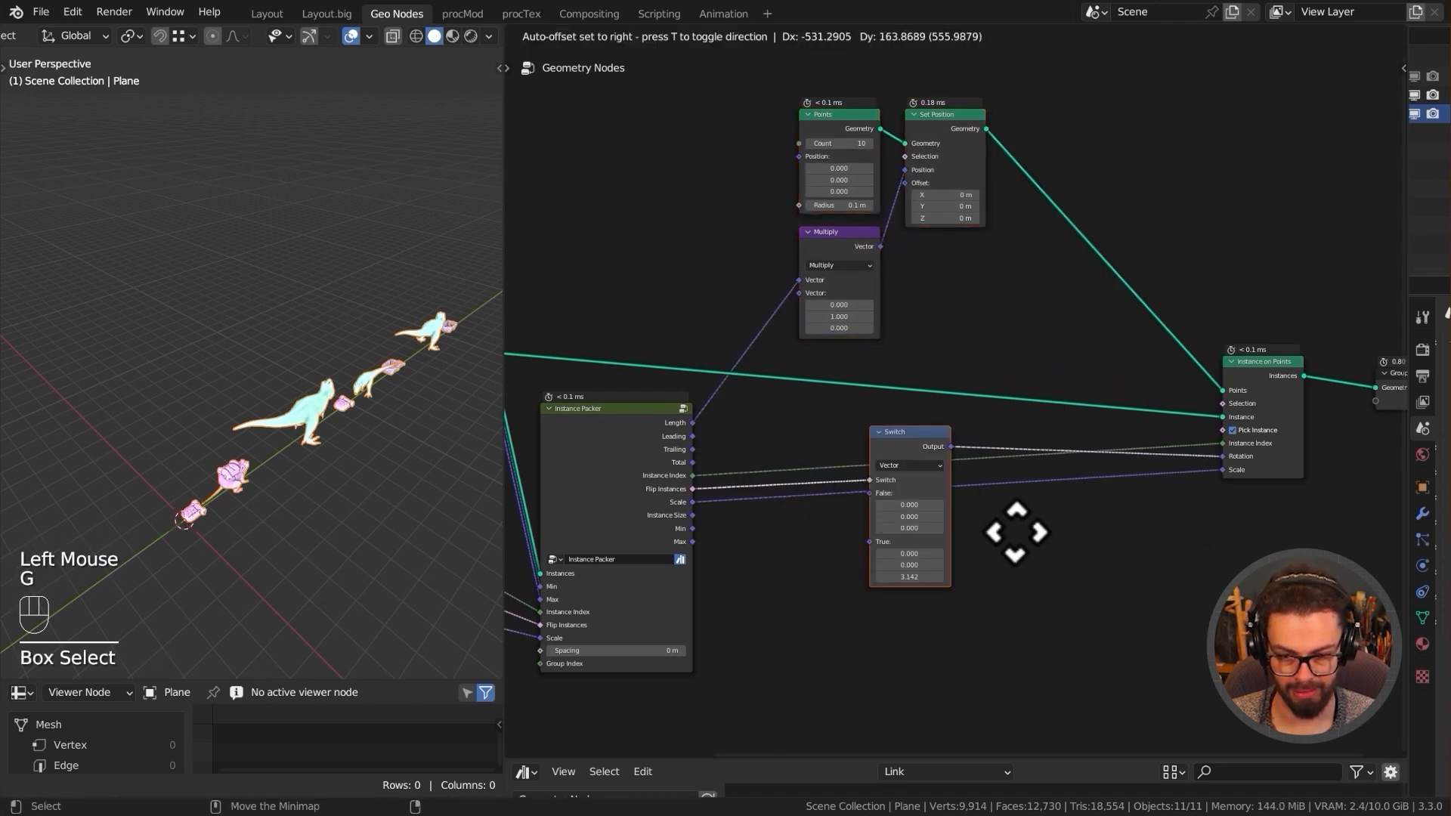
{"action": "left_click", "coordinate": [960, 528]}
- Add a Bezier Segment node in the free space before the Points node and preview its curve
{"action": "middle_click_drag", "start_coordinate": [1012, 358], "coordinate": [874, 443]}
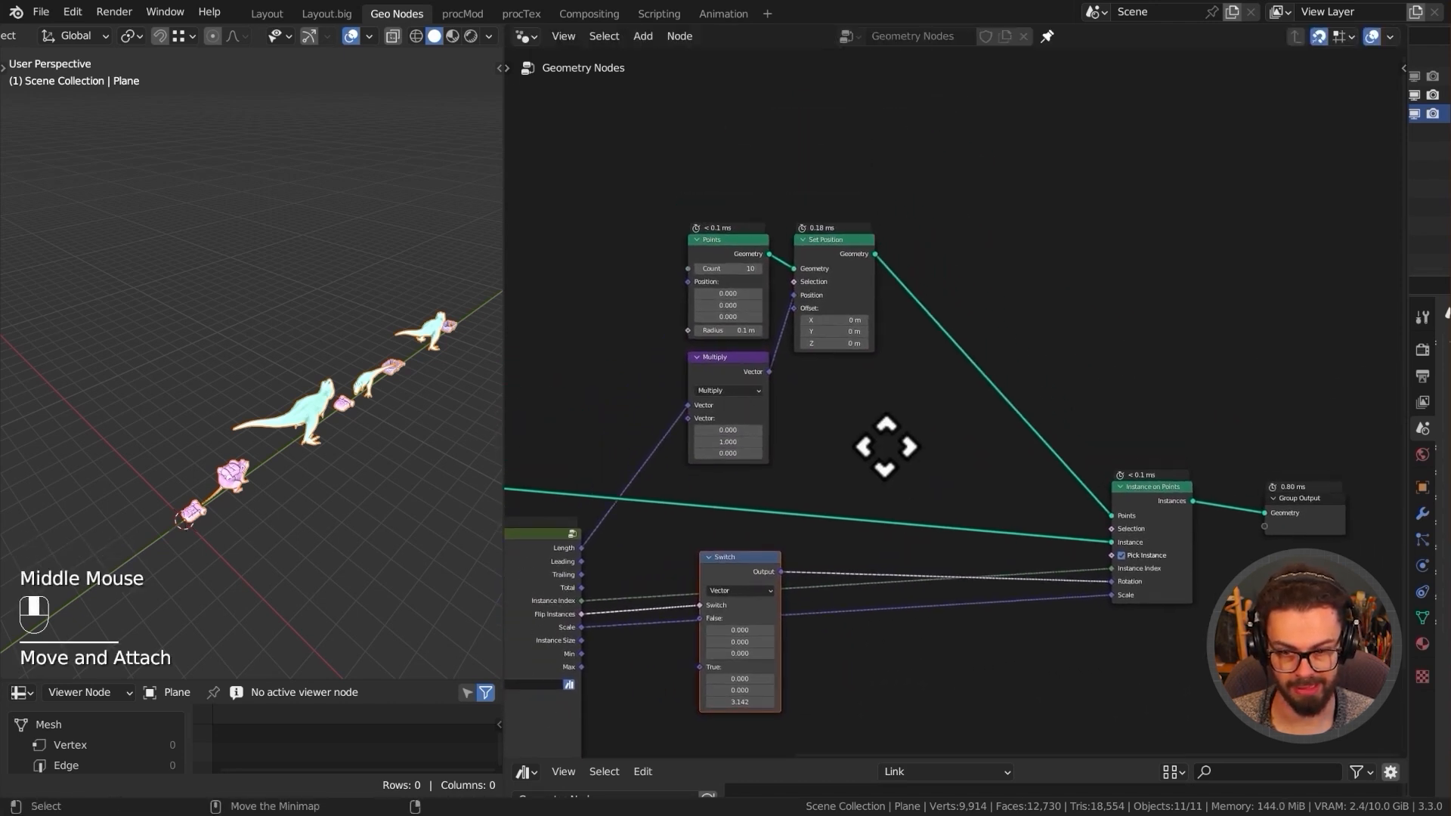
{"action": "key", "text": "shift+a"}
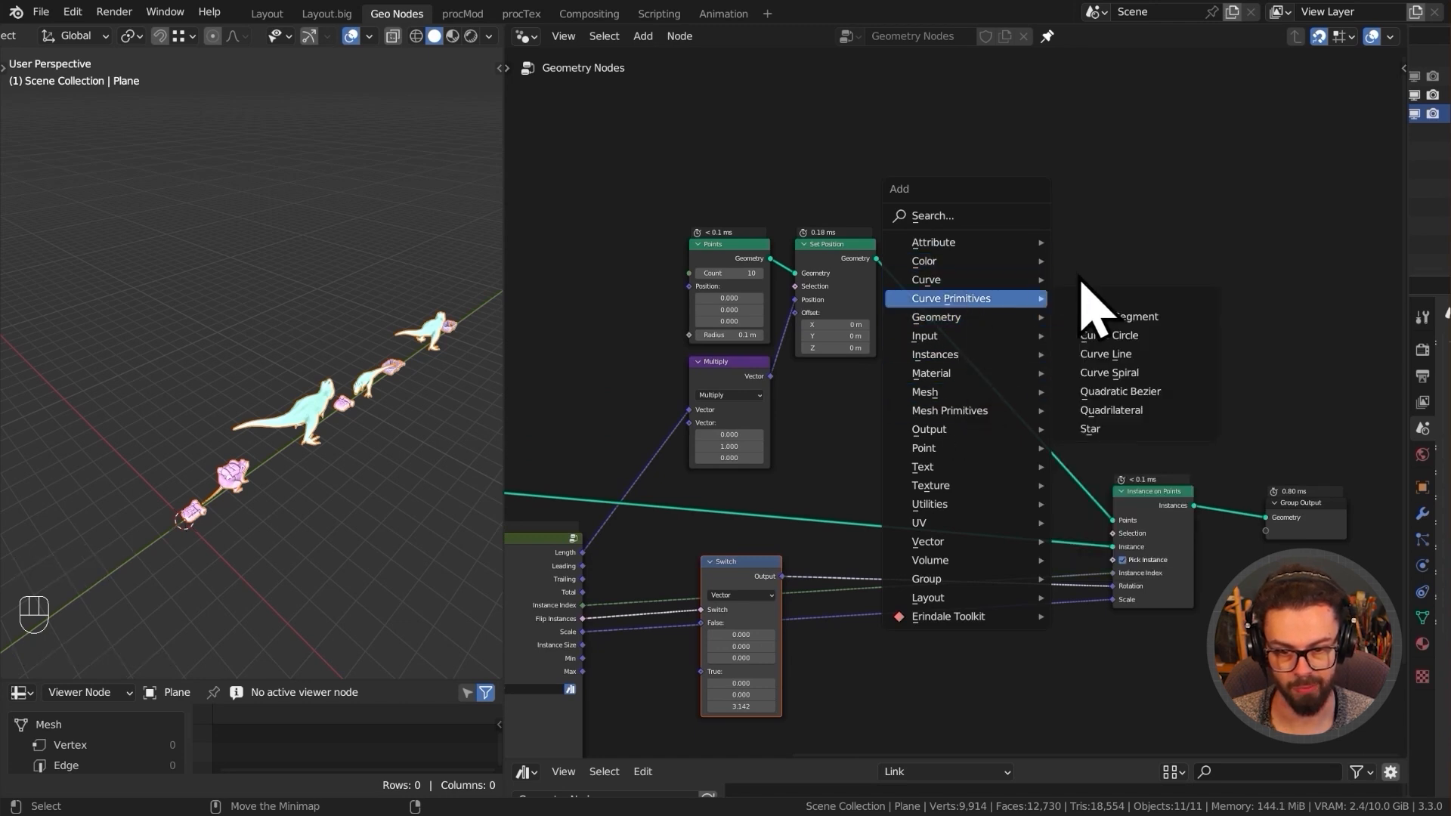
{"action": "left_click", "coordinate": [1148, 316]}
{"action": "left_click", "coordinate": [563, 155]}
{"action": "middle_click_drag", "start_coordinate": [563, 155], "coordinate": [924, 246]}
{"action": "key", "text": "g"}
{"action": "left_click", "coordinate": [802, 204]}
{"action": "left_click", "coordinate": [825, 243], "text": "alt+shift"}
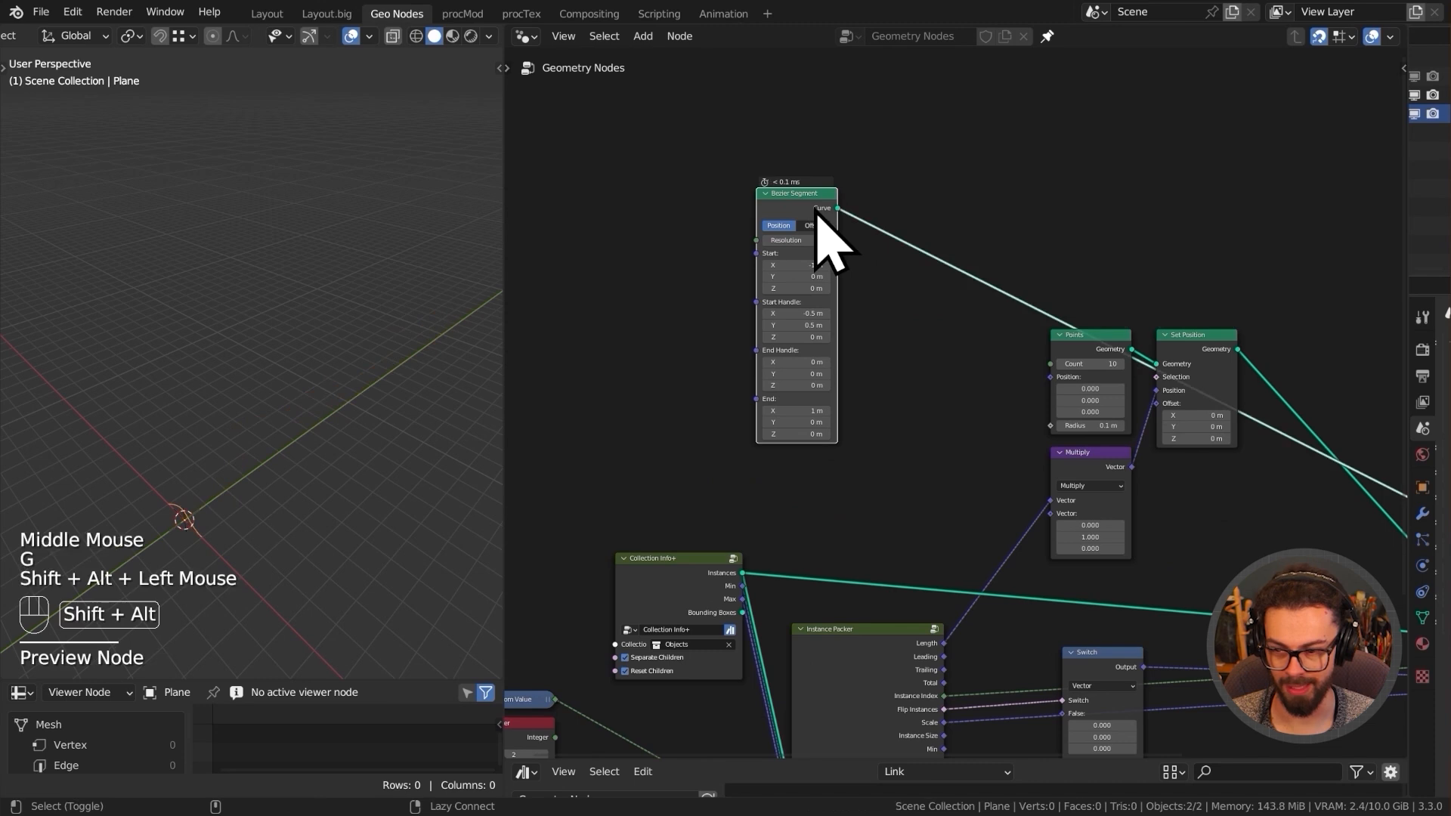
- Add a Transform node after Bezier Segment and scale the curve to 20 on X, Y and Z
{"action": "key", "text": "q"}
{"action": "left_click", "coordinate": [906, 292]}
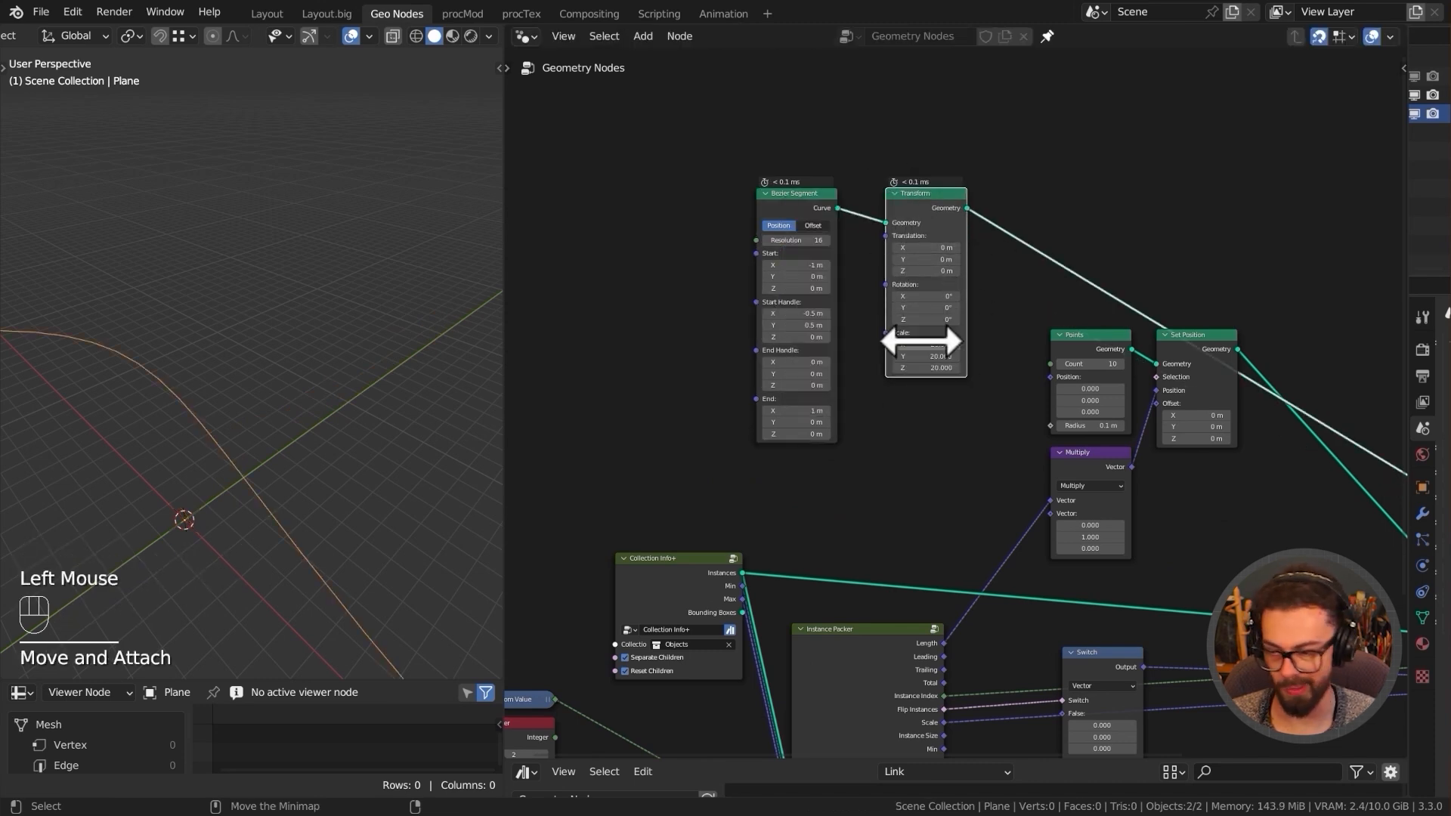
{"action": "scroll", "coordinate": [247, 358], "scroll_direction": "down", "scroll_amount": 1}
{"action": "middle_click_drag", "start_coordinate": [248, 358], "coordinate": [224, 302], "text": "shift"}
{"action": "scroll", "coordinate": [273, 302], "scroll_direction": "down", "scroll_amount": 1}
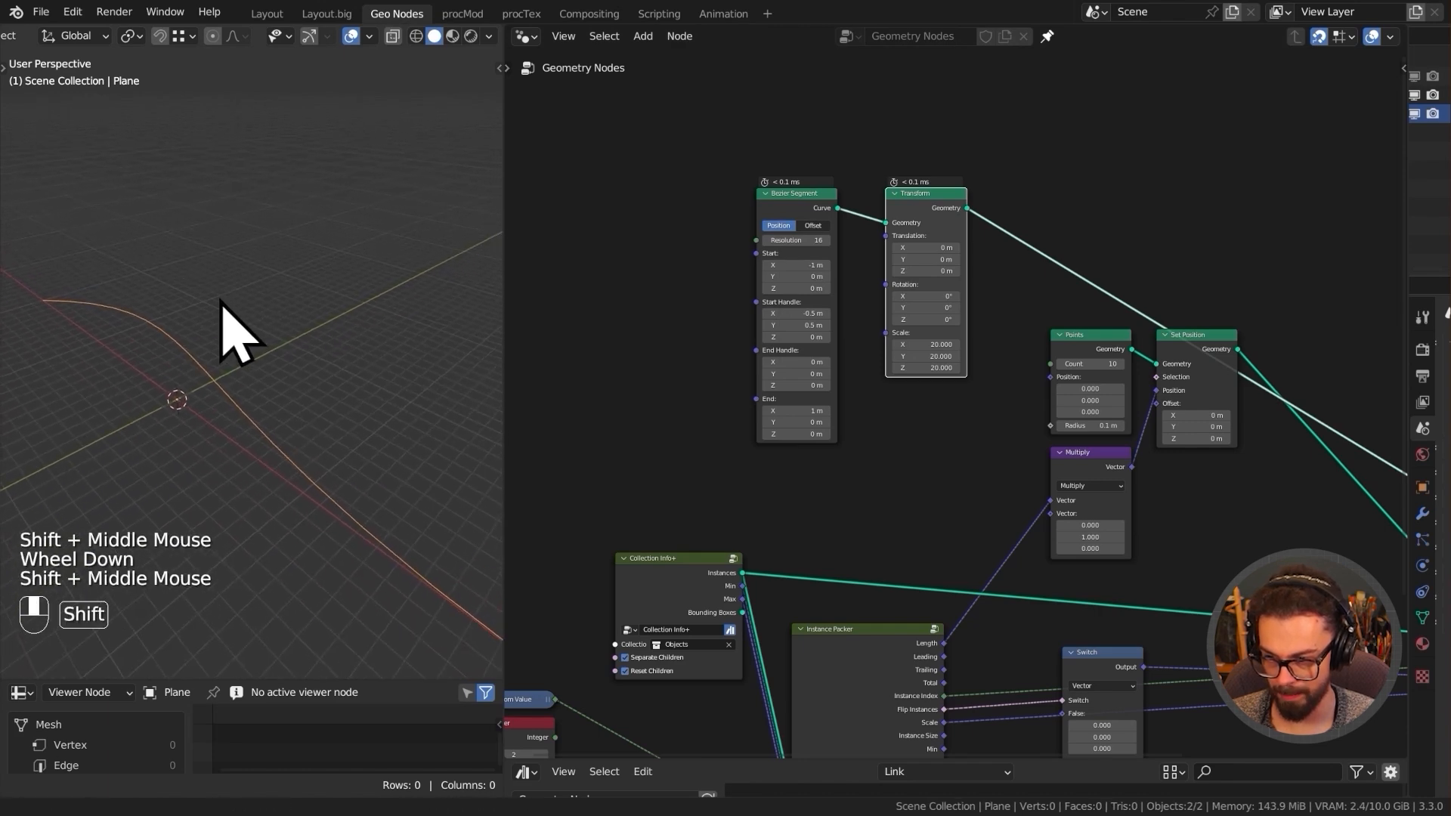
- Space the Points group away from the curve nodes, move Transform beside Bezier Segment, and preview Set Position
{"action": "middle_click_drag", "start_coordinate": [962, 313], "coordinate": [680, 324]}
{"action": "left_click", "coordinate": [751, 337], "text": "alt+shift"}
{"action": "scroll", "coordinate": [853, 385], "scroll_direction": "down", "scroll_amount": 2}
{"action": "left_click_drag", "start_coordinate": [772, 285], "coordinate": [1264, 616], "text": "shift"}
{"action": "key", "text": "g"}
{"action": "left_click_drag", "start_coordinate": [809, 208], "coordinate": [911, 335]}
{"action": "key", "text": "g"}
{"action": "left_click", "coordinate": [699, 334]}
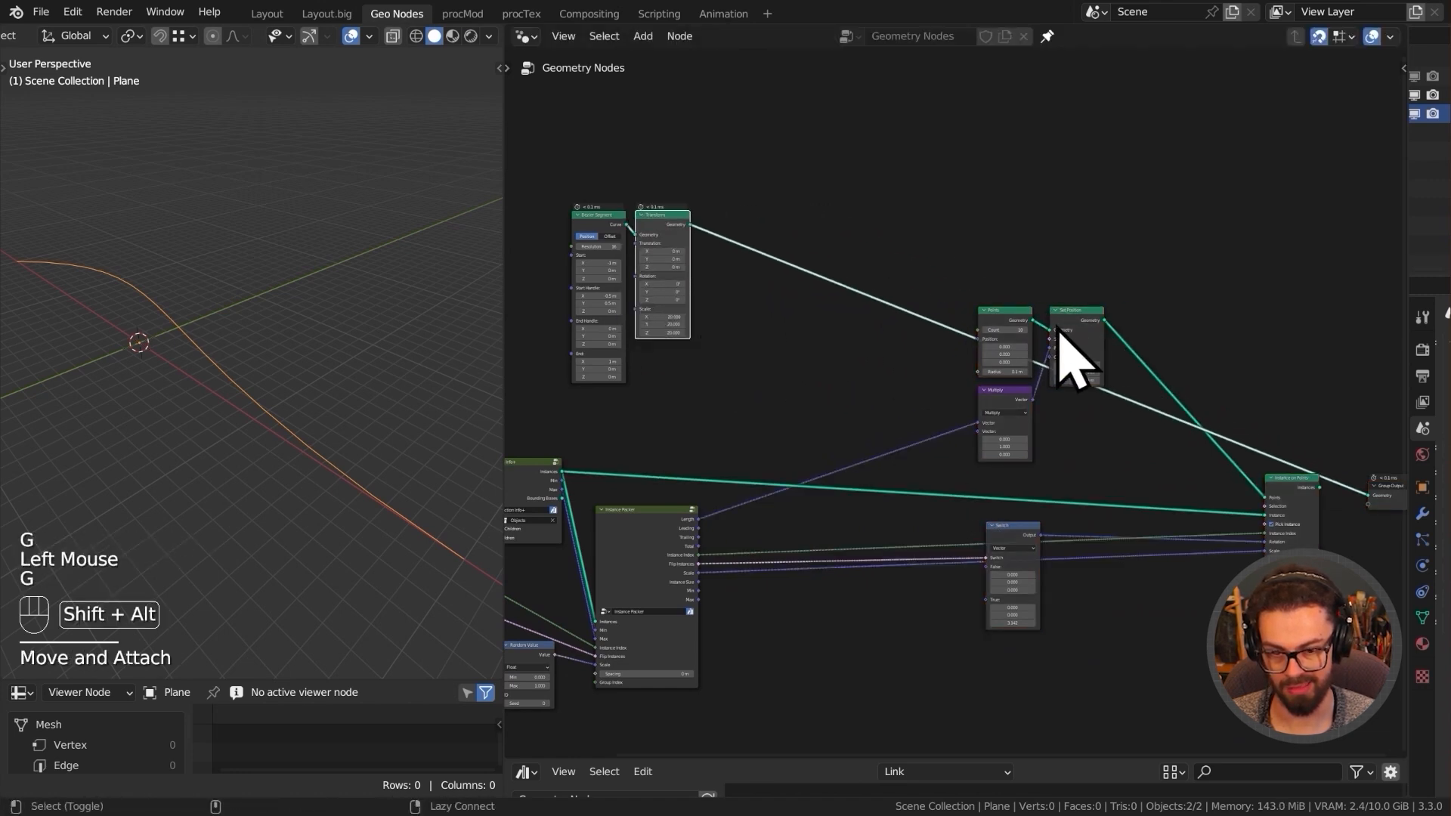
{"action": "left_click", "coordinate": [1057, 330], "text": "alt+shift"}
{"action": "middle_click_drag", "start_coordinate": [256, 275], "coordinate": [265, 317]}
- Bring the Bezier Segment and Transform nodes and the Points group closer together, leaving a gap for one node
{"action": "scroll", "coordinate": [657, 249], "scroll_direction": "up", "scroll_amount": 2}
{"action": "middle_click_drag", "start_coordinate": [676, 251], "coordinate": [817, 312]}
{"action": "left_click_drag", "start_coordinate": [818, 311], "coordinate": [585, 170]}
{"action": "key", "text": "g"}
{"action": "left_click", "coordinate": [812, 215]}
{"action": "middle_click_drag", "start_coordinate": [990, 269], "coordinate": [690, 241]}
{"action": "left_click_drag", "start_coordinate": [790, 249], "coordinate": [1043, 519]}
{"action": "key", "text": "g"}
{"action": "left_click", "coordinate": [998, 431]}
{"action": "middle_click_drag", "start_coordinate": [698, 299], "coordinate": [894, 437]}
{"action": "scroll", "coordinate": [894, 437], "scroll_direction": "up", "scroll_amount": 2}
{"action": "middle_click_drag", "start_coordinate": [793, 366], "coordinate": [920, 408]}
- Add a Sample Curve node between Transform and Points and link Transform's Geometry to its Curve input
{"action": "key", "text": "shift+a"}
{"action": "mouse_move", "coordinate": [979, 328]}
{"action": "mouse_move", "coordinate": [936, 302]}
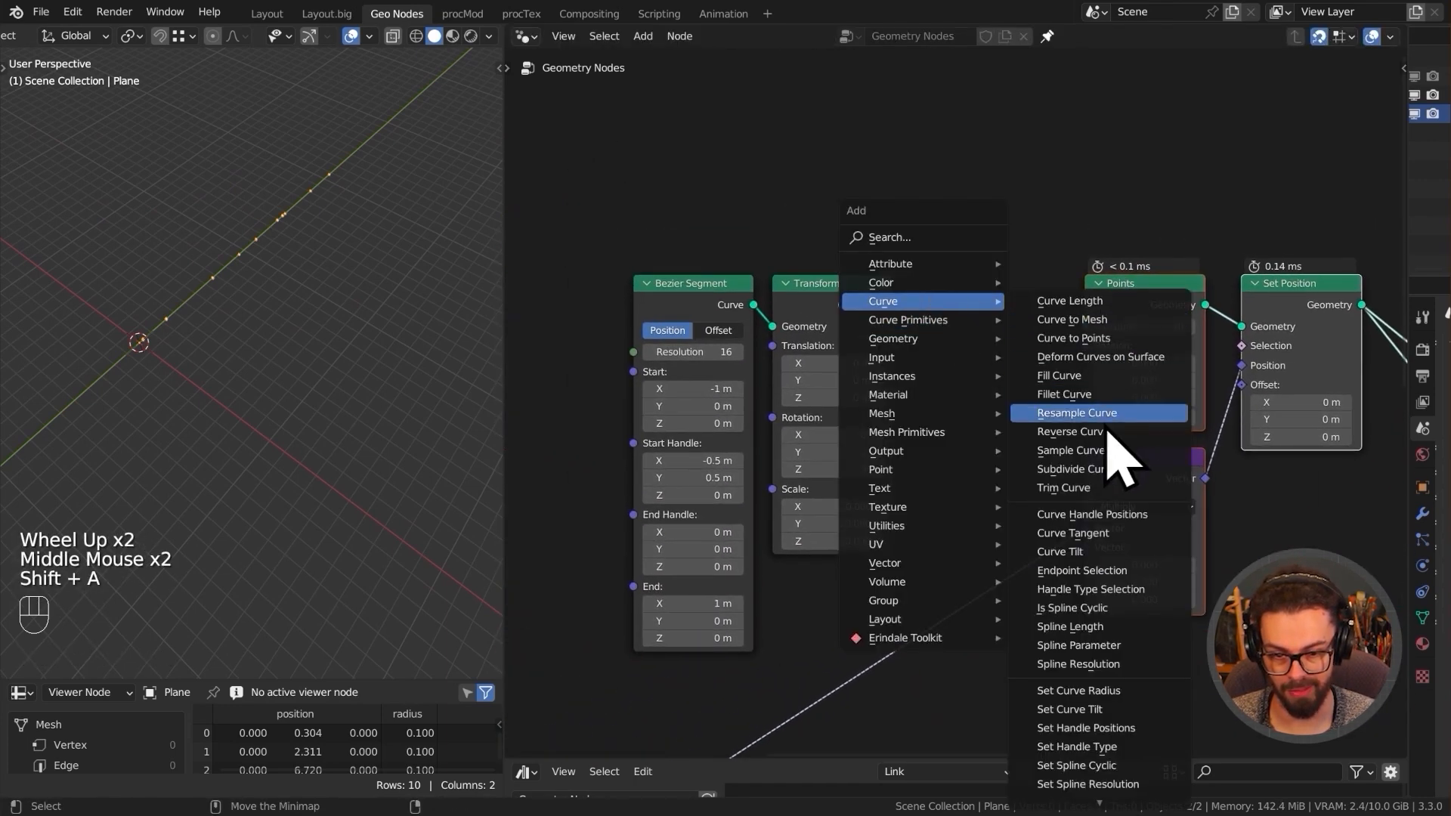
{"action": "left_click", "coordinate": [1111, 463]}
{"action": "left_click", "coordinate": [924, 266]}
{"action": "left_click_drag", "start_coordinate": [892, 304], "coordinate": [937, 392]}
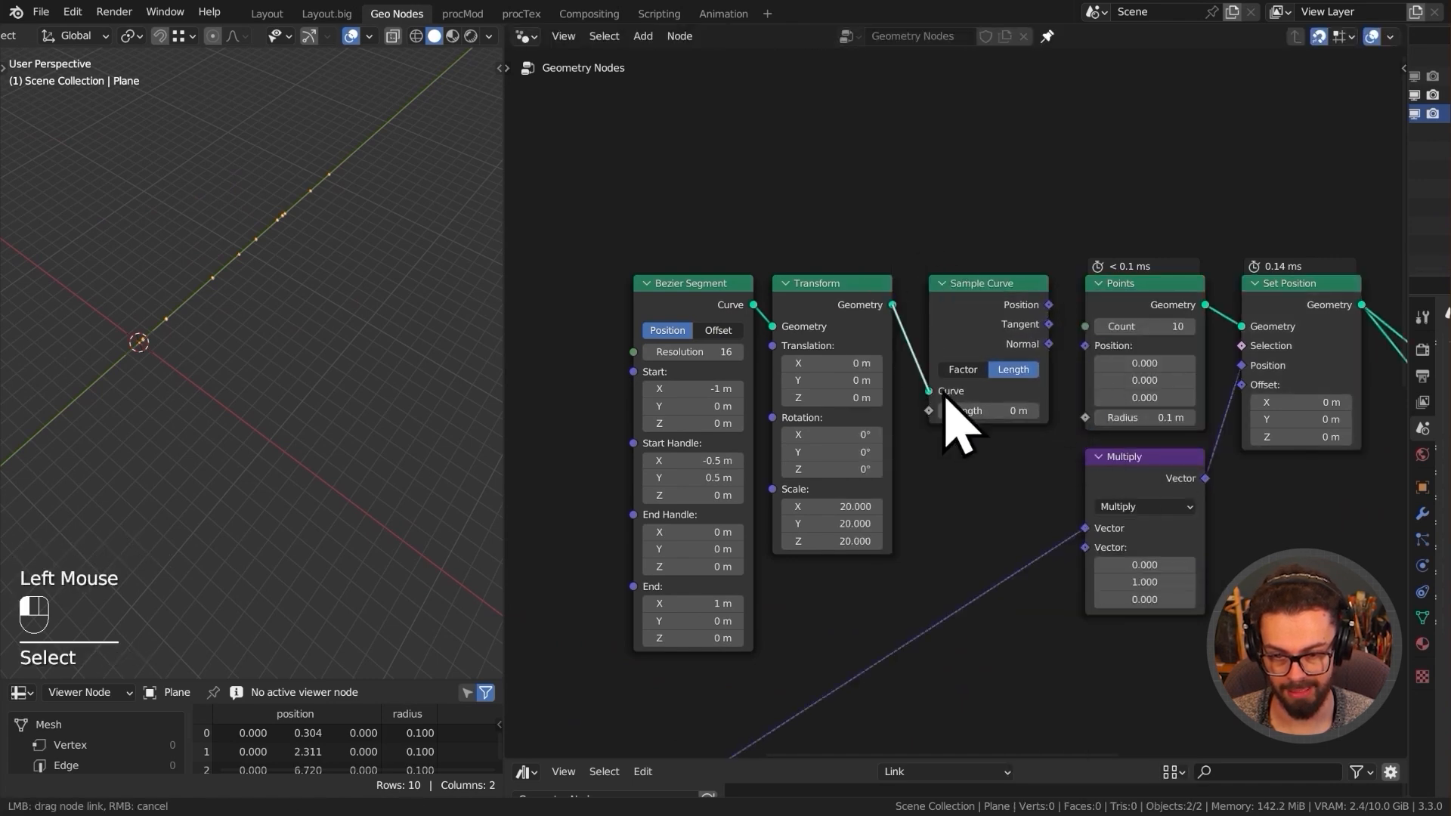
{"action": "scroll", "coordinate": [971, 441], "scroll_direction": "up", "scroll_amount": 3}
{"action": "scroll", "coordinate": [975, 421], "scroll_direction": "down", "scroll_amount": 2}
{"action": "middle_click_drag", "start_coordinate": [976, 446], "coordinate": [995, 285]}
{"action": "middle_click_drag", "start_coordinate": [1047, 354], "coordinate": [1093, 296]}
{"action": "scroll", "coordinate": [1079, 301], "scroll_direction": "down", "scroll_amount": 1}
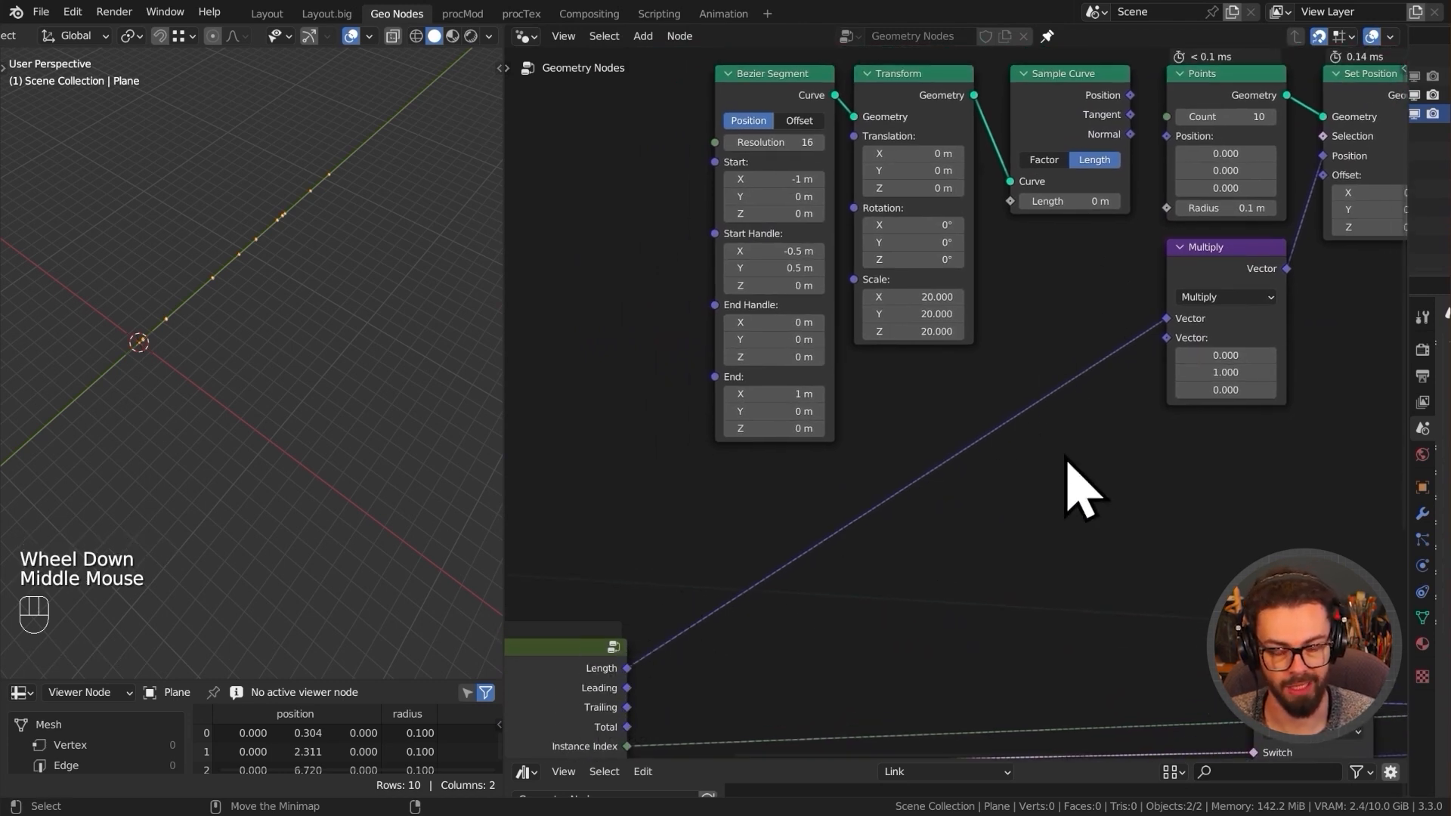
- Delete the Multiply node and add a Separate XYZ node fed by Instance Packer's Length output
{"action": "left_click", "coordinate": [1194, 311]}
{"action": "key", "text": "x"}
{"action": "left_click_drag", "start_coordinate": [613, 671], "coordinate": [1004, 412]}
{"action": "type", "text": "sep"}
{"action": "key", "text": "Return"}
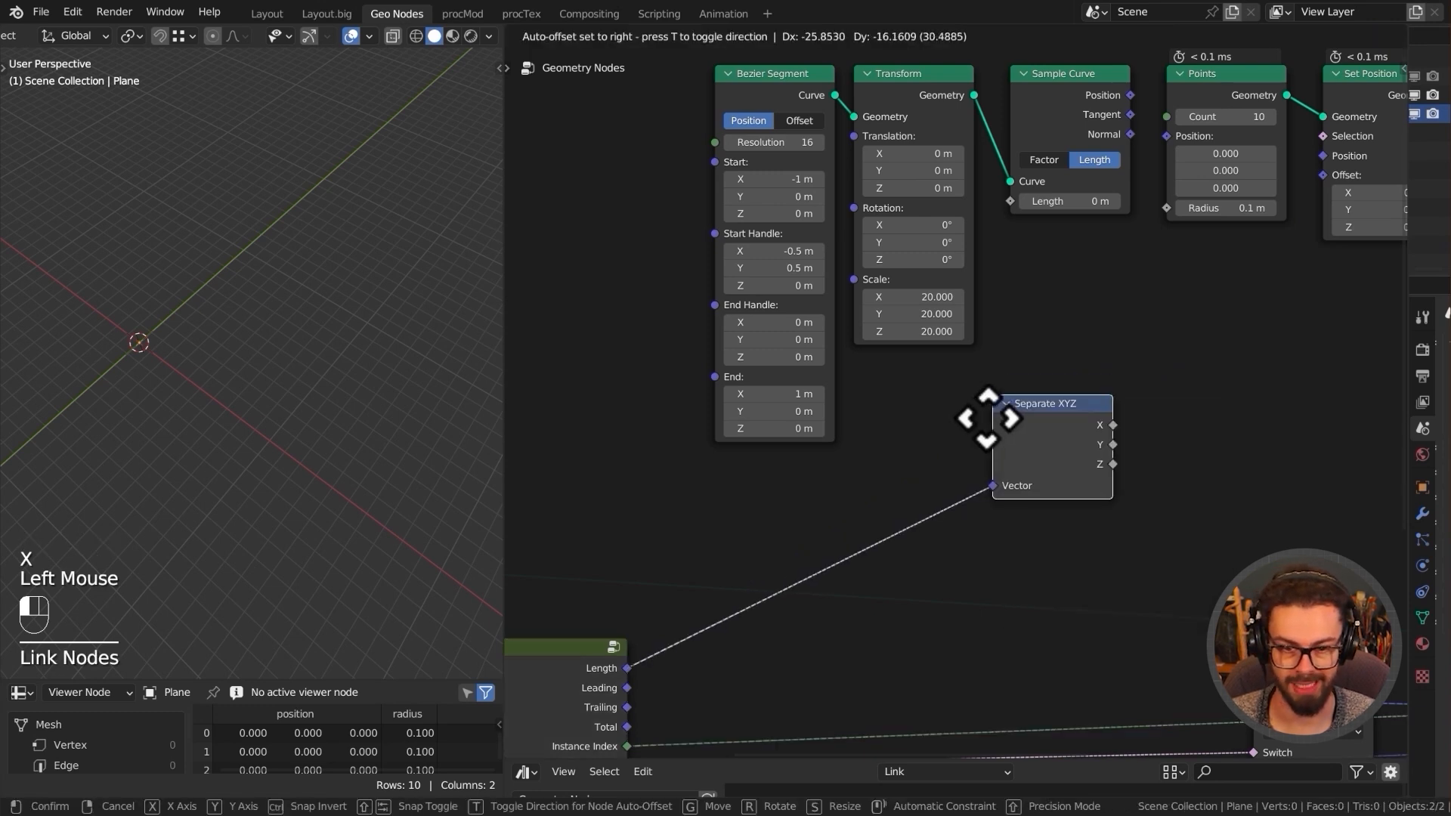
{"action": "left_click", "coordinate": [1043, 397]}
- Link Separate XYZ's Y output to Sample Curve's Length and place Separate XYZ below Transform
{"action": "middle_click_drag", "start_coordinate": [1149, 400], "coordinate": [1028, 446]}
{"action": "scroll", "coordinate": [1027, 446], "scroll_direction": "up", "scroll_amount": 1}
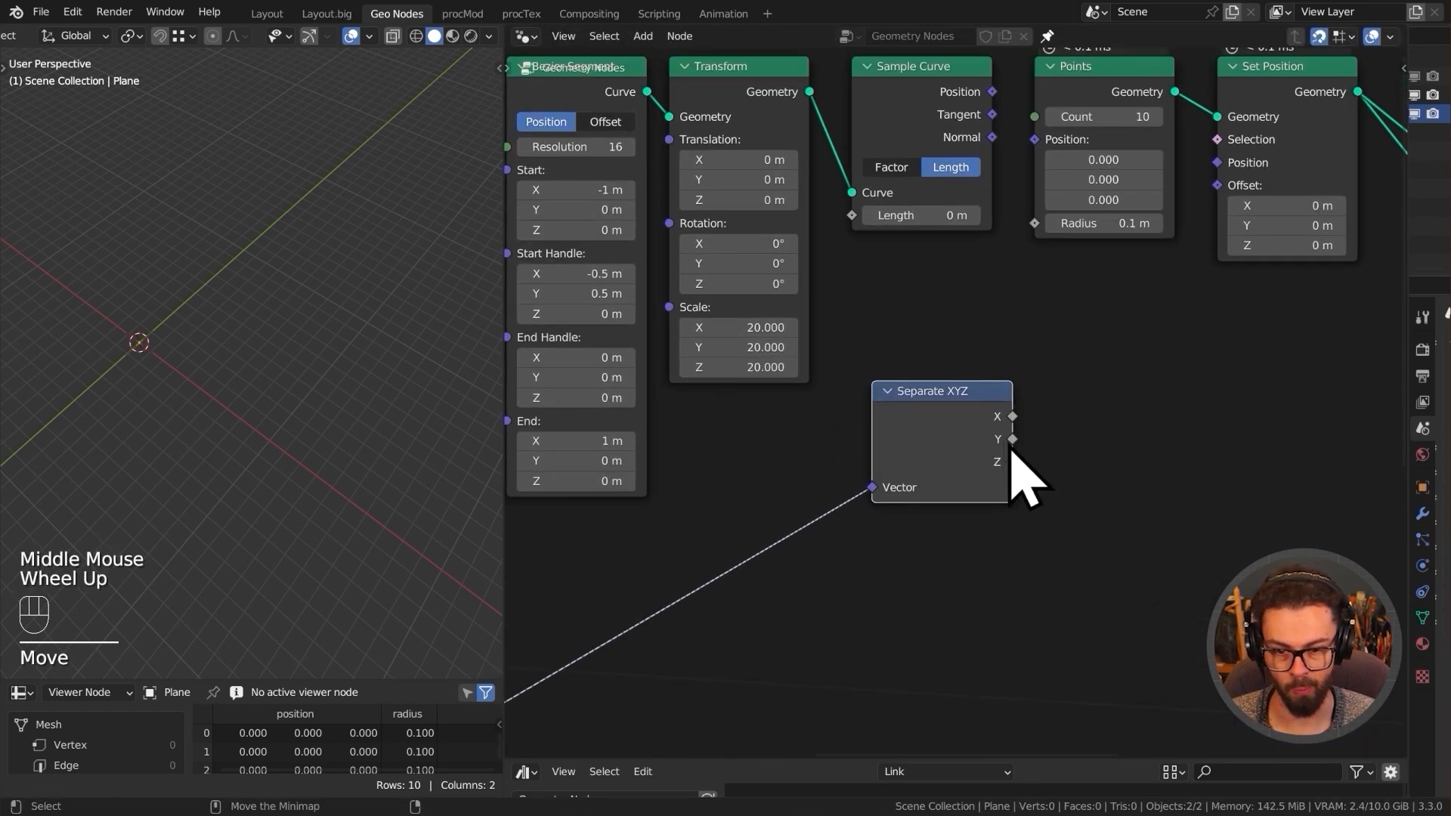
{"action": "left_click_drag", "start_coordinate": [1012, 460], "coordinate": [981, 256]}
{"action": "left_click_drag", "start_coordinate": [875, 225], "coordinate": [861, 220]}
{"action": "left_click_drag", "start_coordinate": [923, 414], "coordinate": [712, 423]}
{"action": "middle_click_drag", "start_coordinate": [983, 319], "coordinate": [835, 386]}
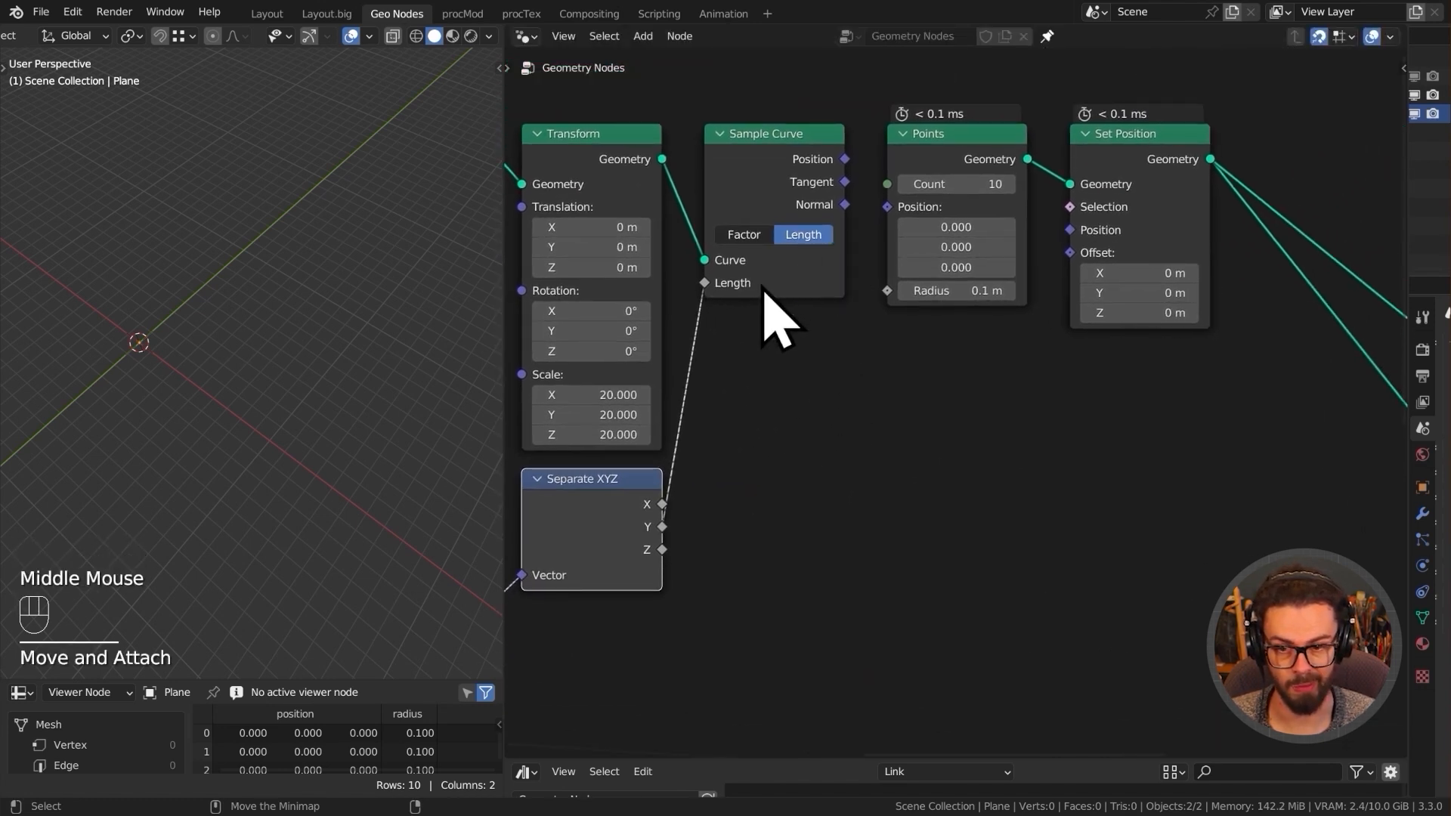
- Link Sample Curve's Position output to Set Position's Position input
{"action": "left_click_drag", "start_coordinate": [845, 160], "coordinate": [1137, 179]}
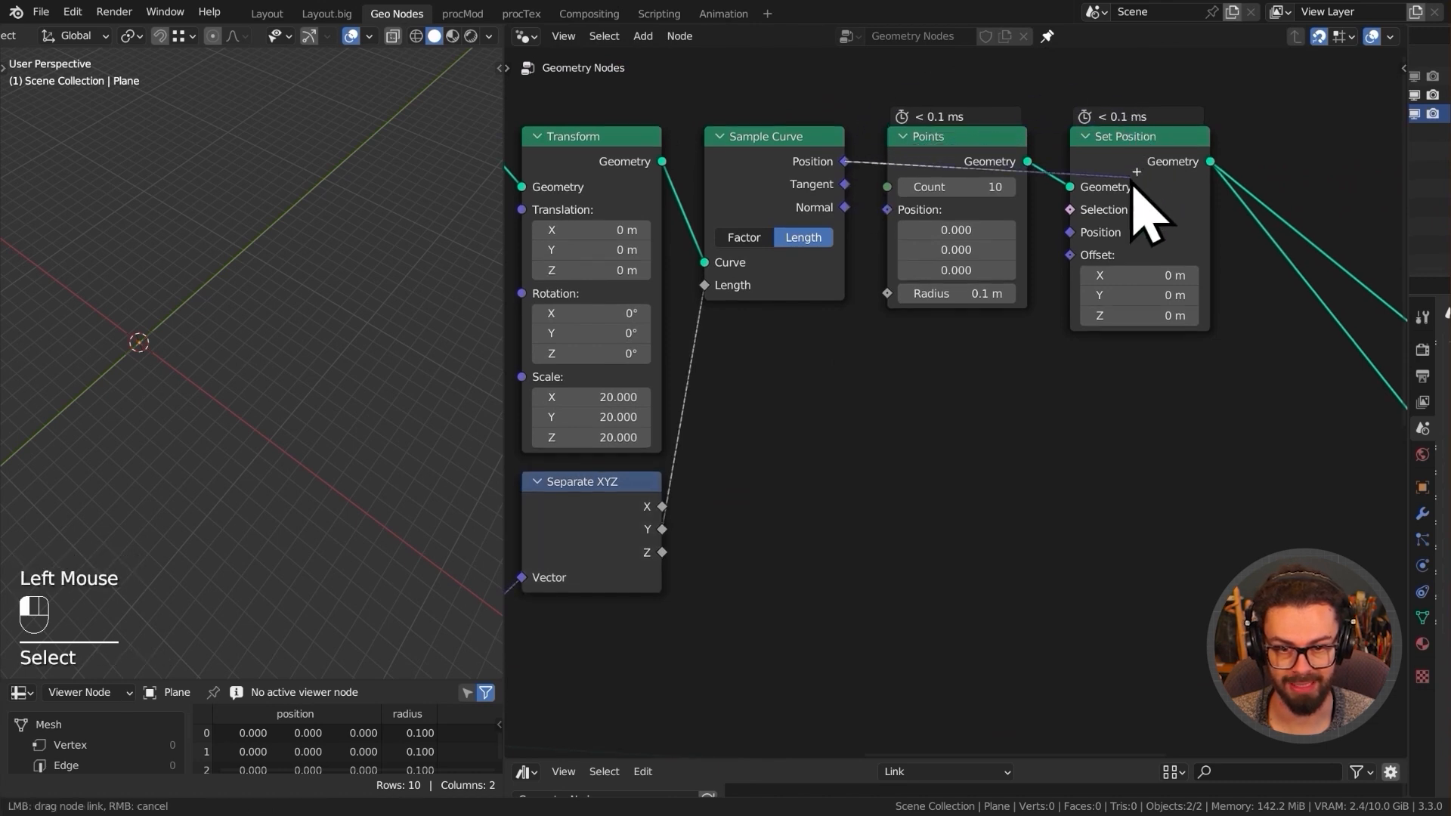
{"action": "left_click_drag", "start_coordinate": [1071, 234], "coordinate": [1070, 232]}
{"action": "middle_click_drag", "start_coordinate": [114, 324], "coordinate": [188, 331], "text": "shift"}
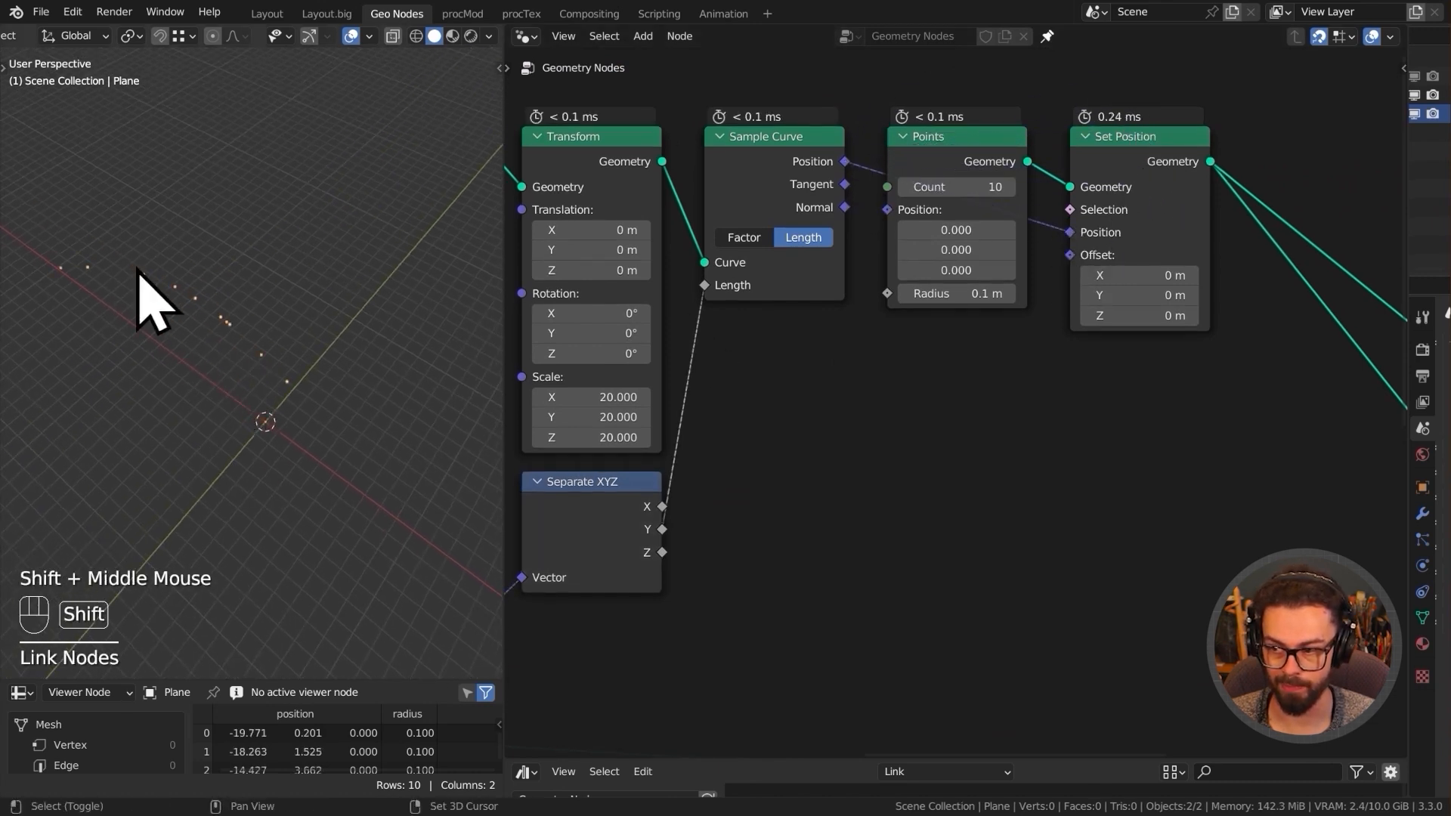
- Arrange the Bezier Segment, Transform, Separate XYZ and Sample Curve nodes below the Points and Set Position nodes
{"action": "scroll", "coordinate": [815, 363], "scroll_direction": "down", "scroll_amount": 2}
{"action": "middle_click_drag", "start_coordinate": [816, 363], "coordinate": [803, 392], "text": "shift"}
{"action": "left_click_drag", "start_coordinate": [912, 189], "coordinate": [1126, 430]}
{"action": "key", "text": "g"}
{"action": "middle_click_drag", "start_coordinate": [1065, 374], "coordinate": [1150, 332]}
{"action": "left_click_drag", "start_coordinate": [924, 583], "coordinate": [664, 210]}
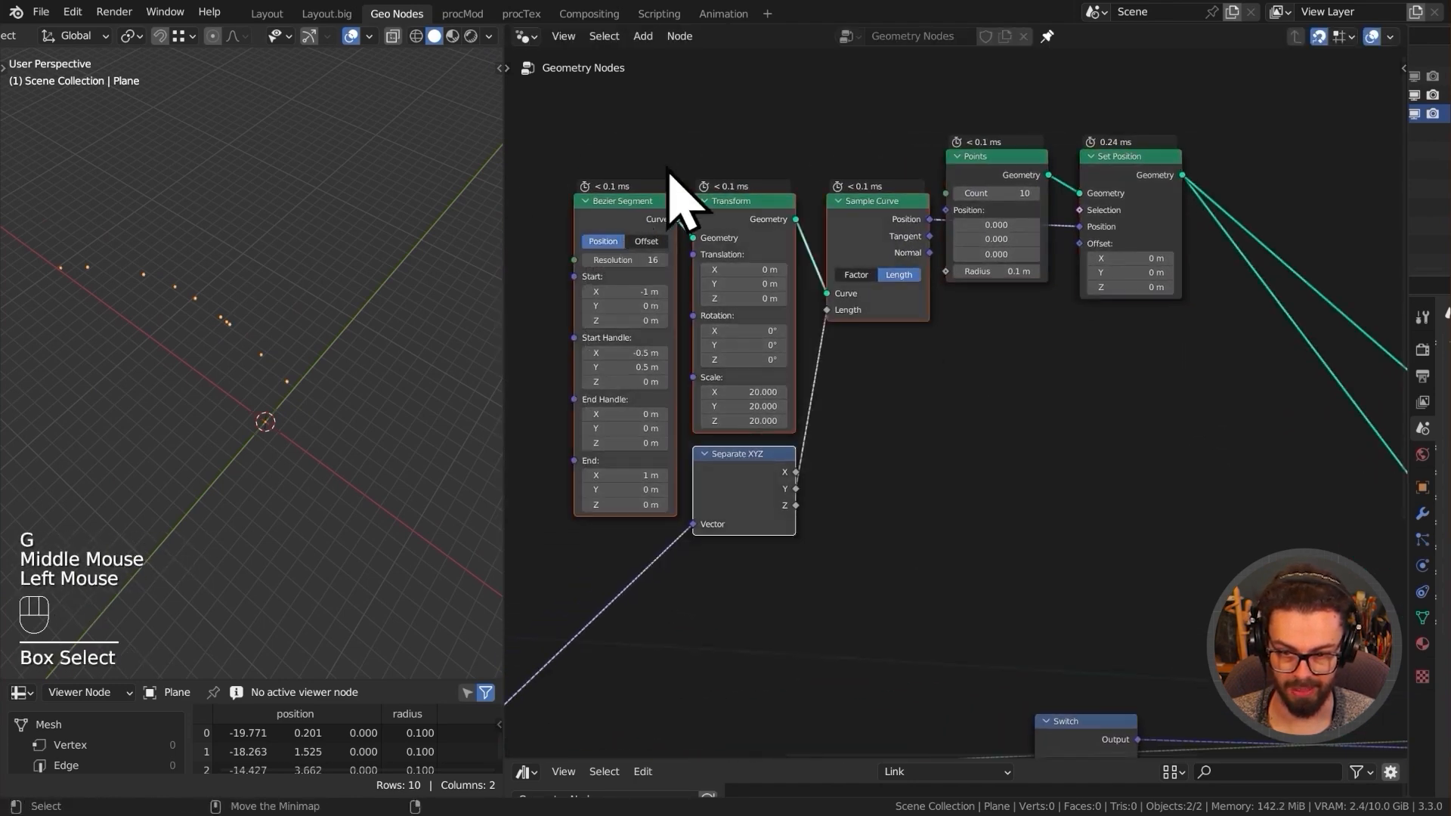
{"action": "key", "text": "g"}
{"action": "left_click", "coordinate": [788, 293]}
- Move the Instance on Points node up and preview its instances along the curve
{"action": "middle_click_drag", "start_coordinate": [1152, 428], "coordinate": [760, 298]}
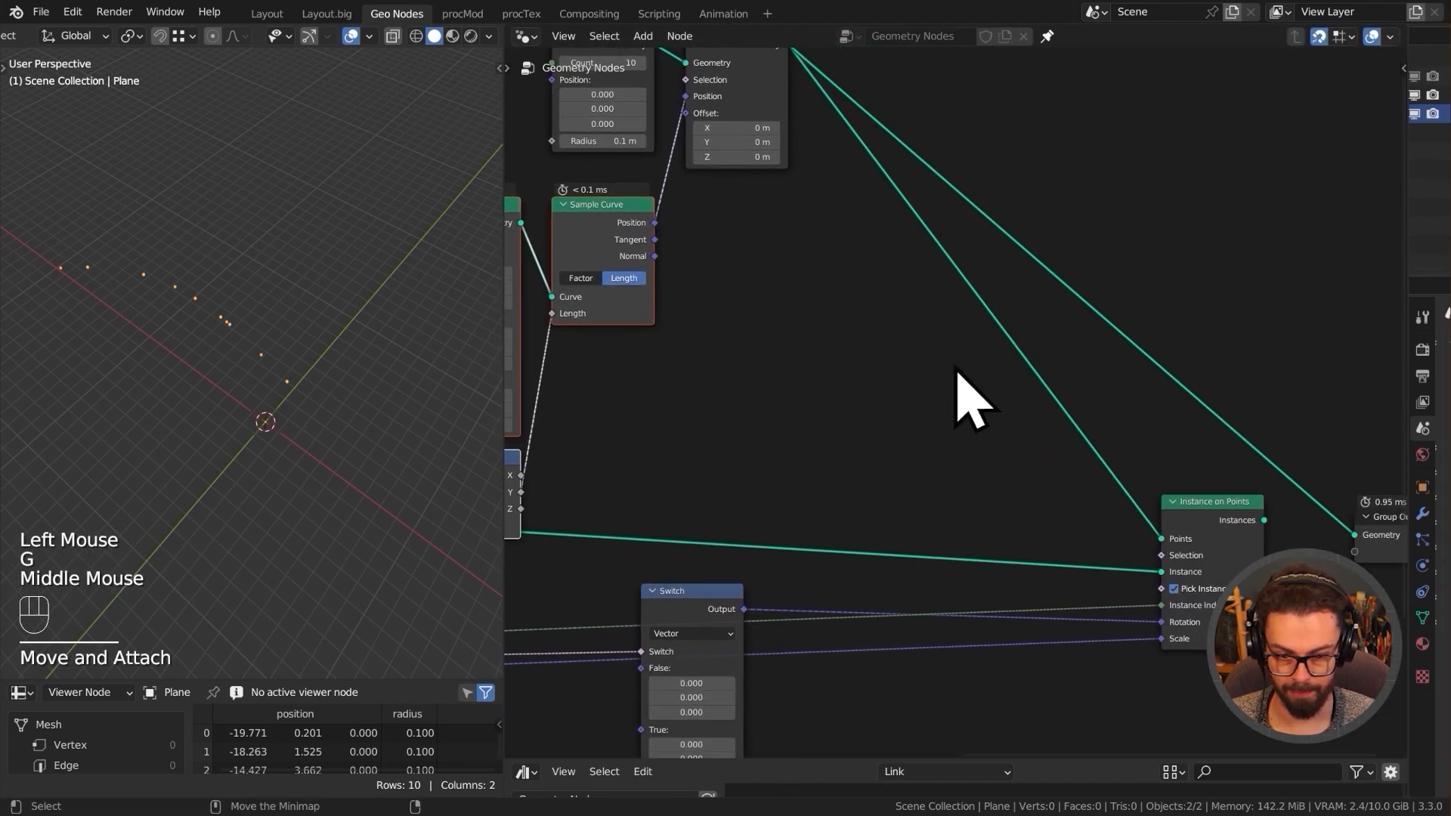
{"action": "left_click_drag", "start_coordinate": [1046, 400], "coordinate": [1288, 631]}
{"action": "key", "text": "g"}
{"action": "left_click", "coordinate": [1209, 521]}
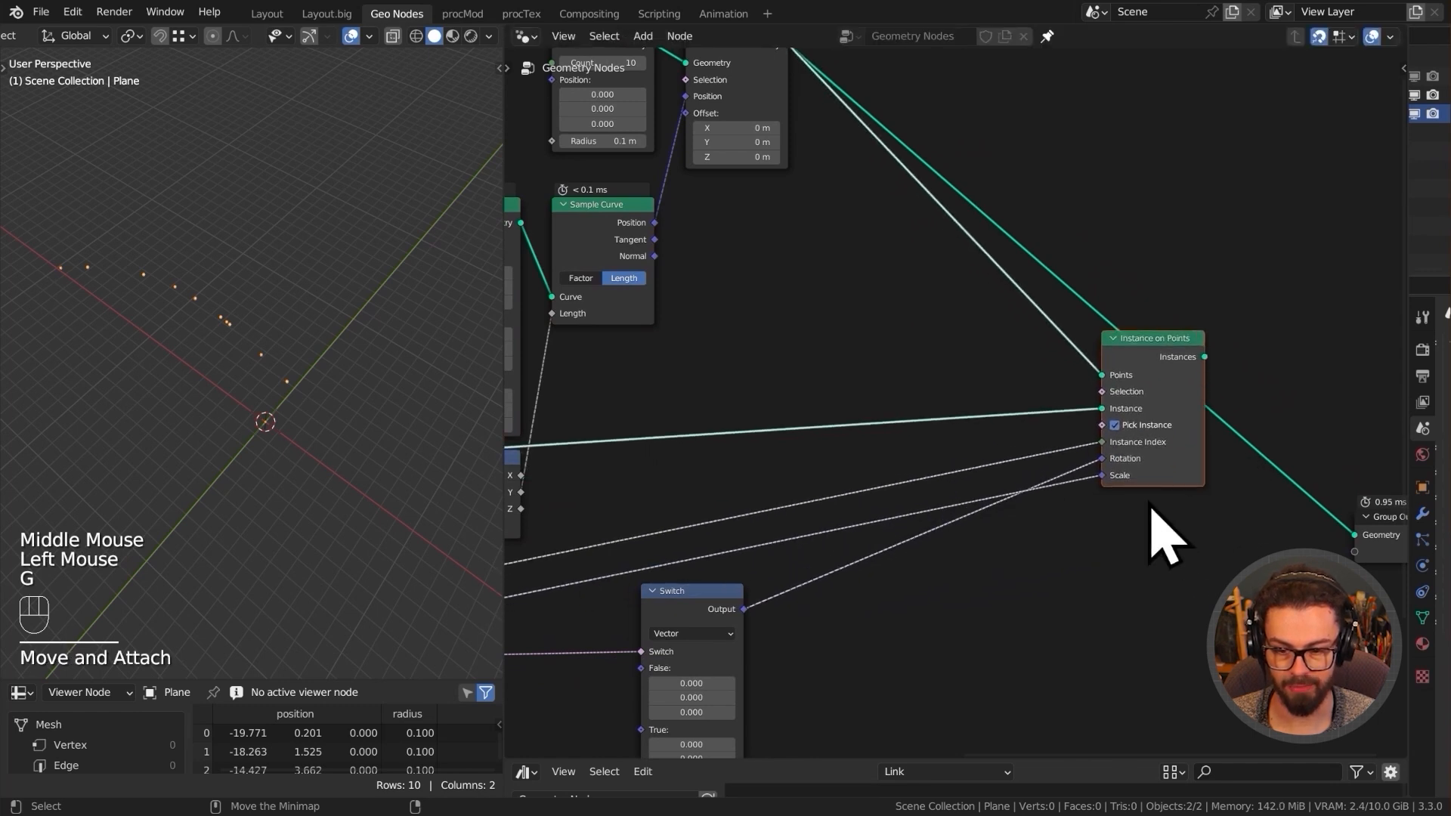
{"action": "middle_click_drag", "start_coordinate": [1059, 541], "coordinate": [1046, 501]}
{"action": "middle_click_drag", "start_coordinate": [1297, 419], "coordinate": [1148, 408]}
{"action": "left_click", "coordinate": [983, 325], "text": "alt+shift"}
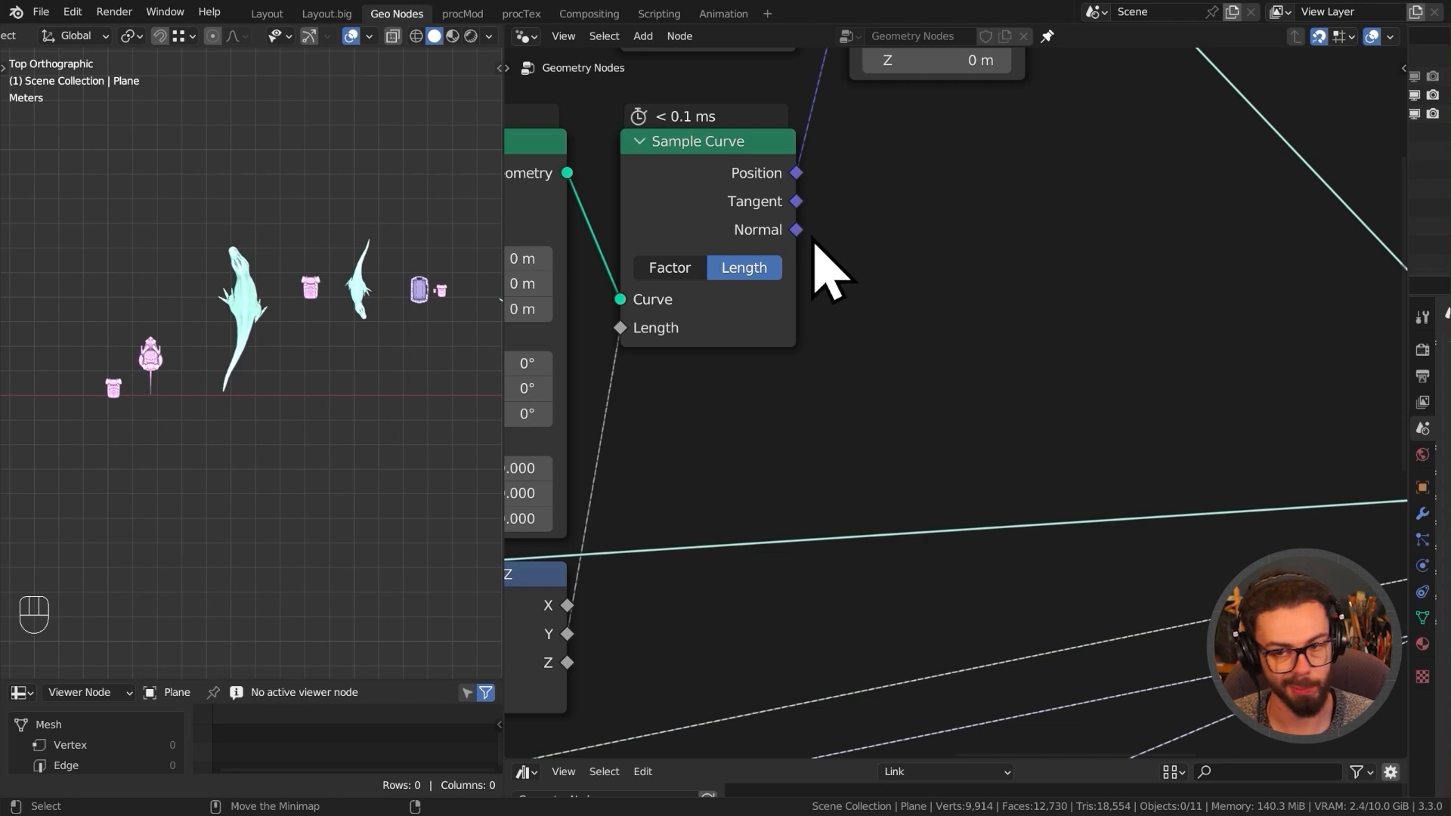
- Insert an Align Euler to Vector node between the Switch output and Instance on Points' Rotation
{"action": "left_click_drag", "start_coordinate": [795, 200], "coordinate": [1016, 165]}
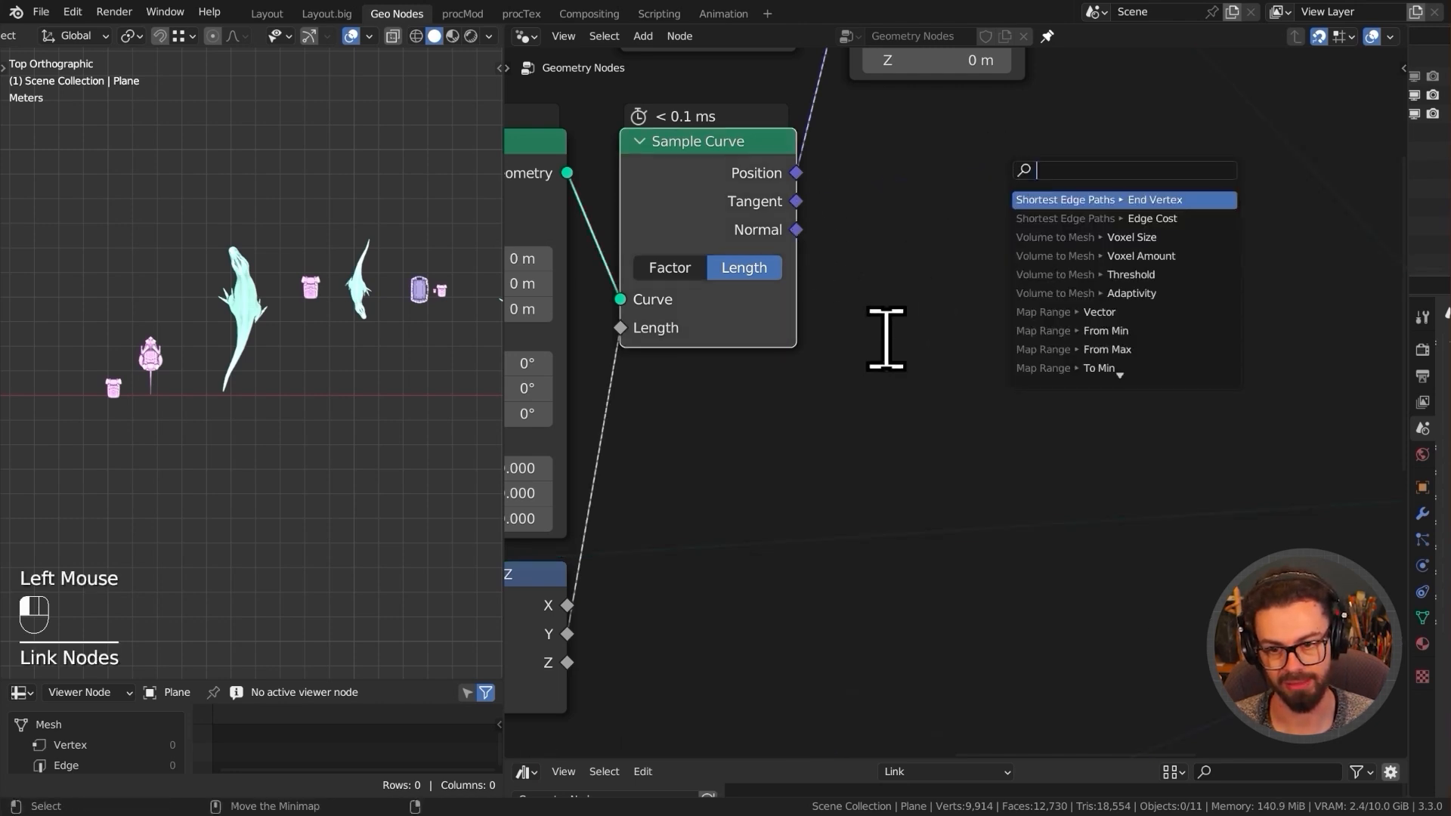
{"action": "scroll", "coordinate": [903, 321], "scroll_direction": "down", "scroll_amount": 3}
{"action": "middle_click_drag", "start_coordinate": [903, 321], "coordinate": [868, 373]}
{"action": "key", "text": "shift+a"}
{"action": "mouse_move", "coordinate": [861, 337]}
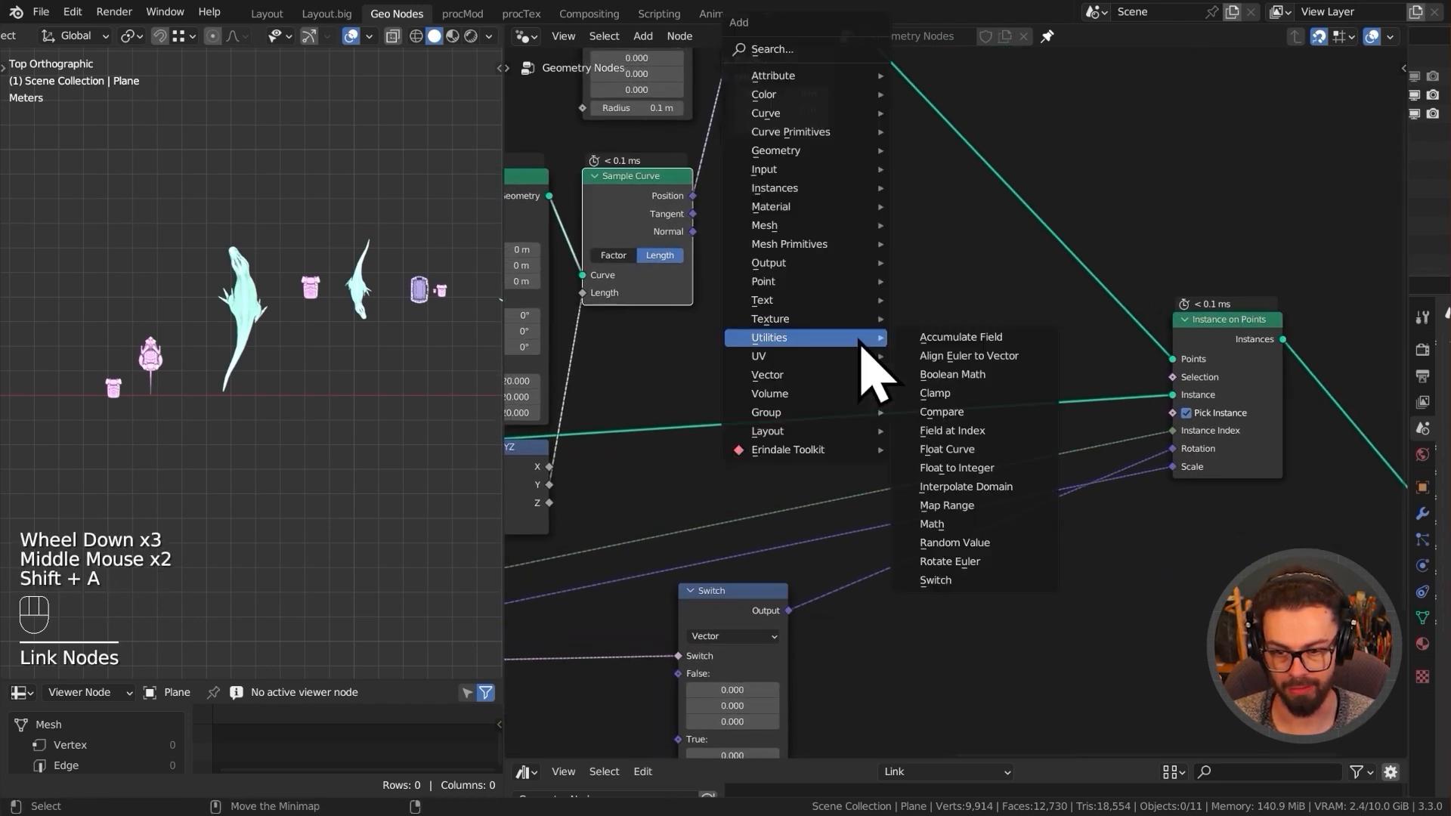
{"action": "left_click", "coordinate": [1001, 356]}
{"action": "left_click", "coordinate": [809, 211]}
{"action": "middle_click_drag", "start_coordinate": [731, 257], "coordinate": [809, 136]}
{"action": "key", "text": "g"}
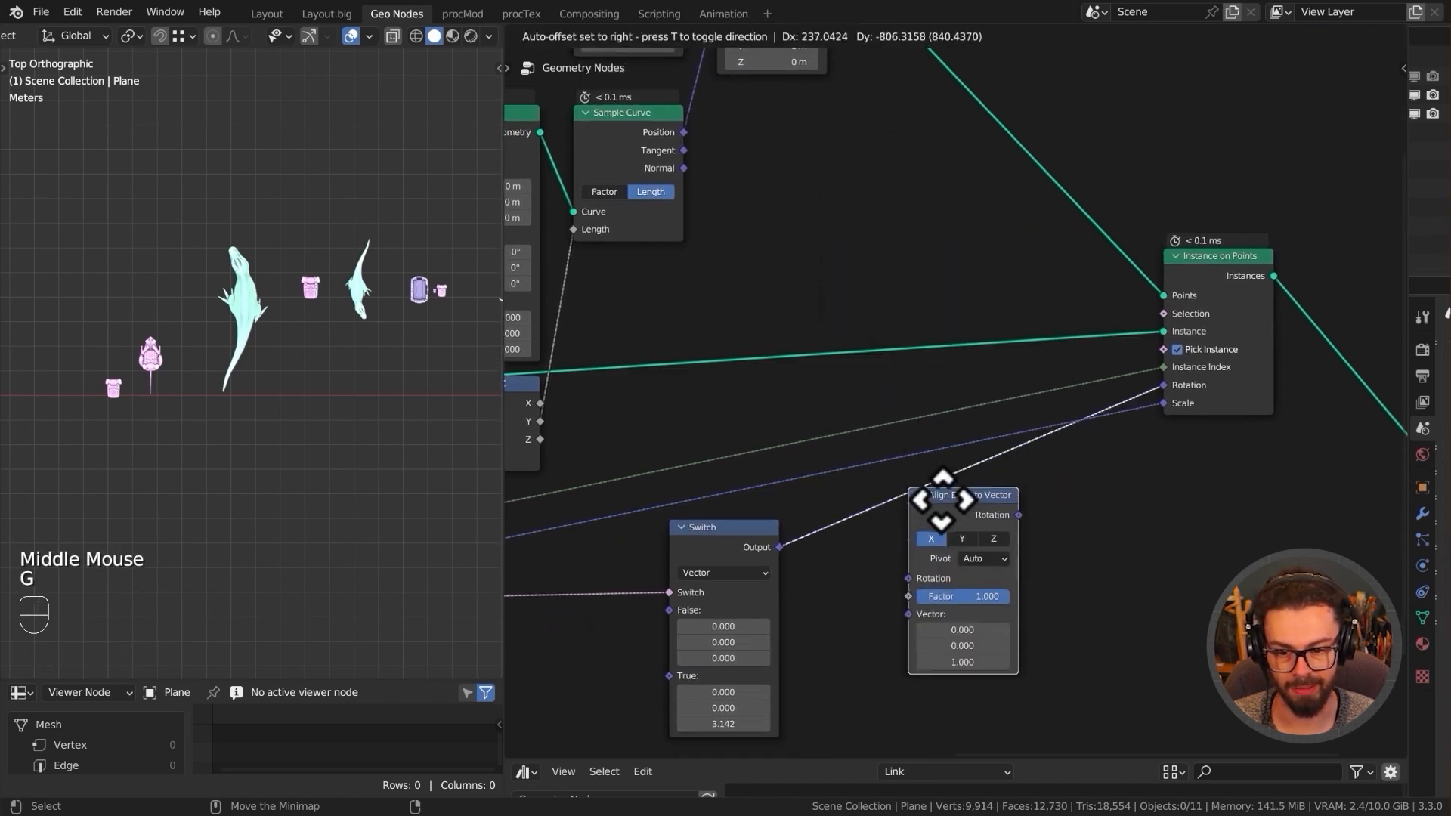
{"action": "left_click", "coordinate": [917, 496]}
{"action": "key", "text": "g"}
{"action": "left_click", "coordinate": [991, 499]}
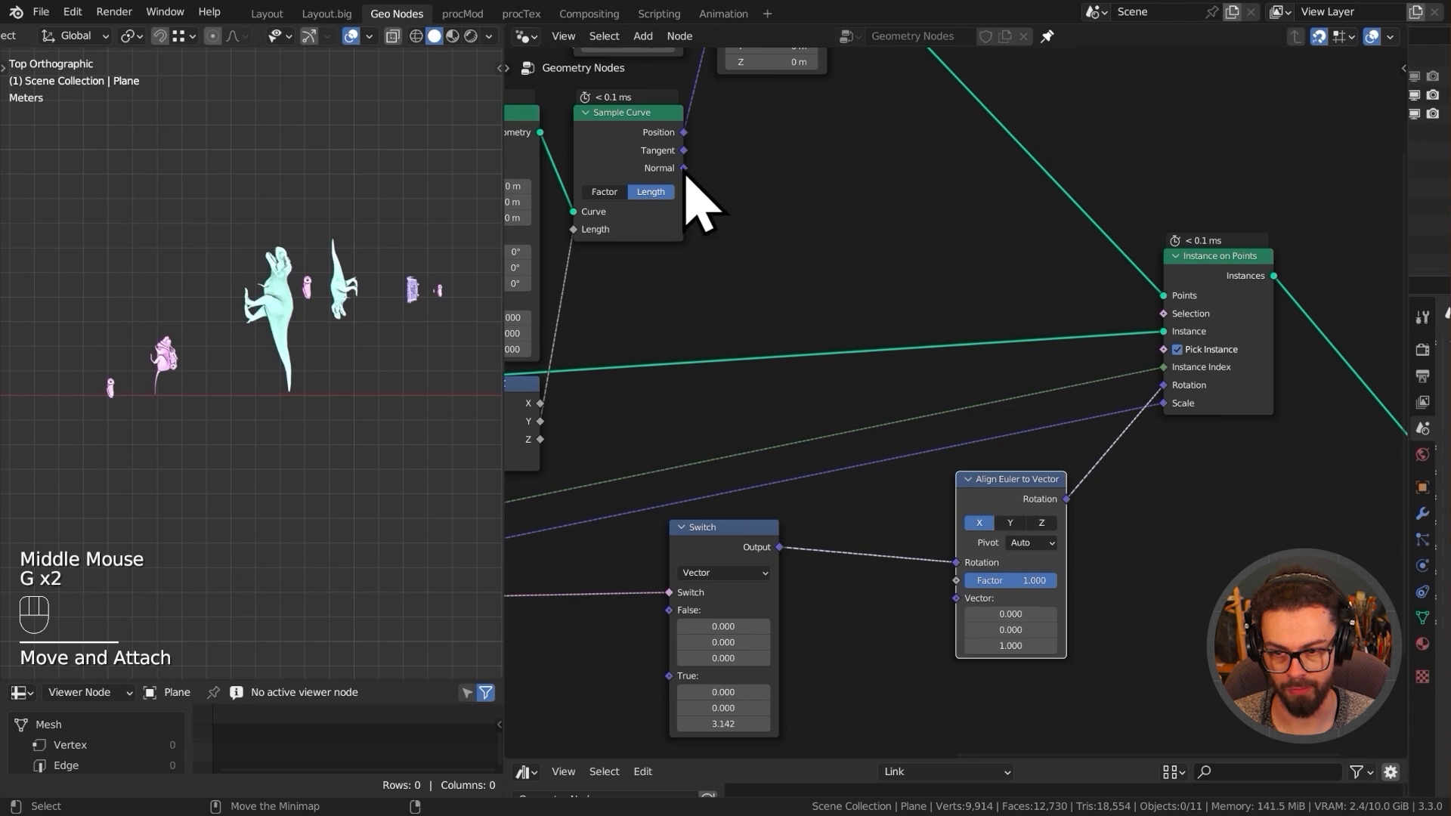
- Link Sample Curve's Tangent to Align Euler to Vector's Vector input and set the alignment axis to Y
{"action": "left_click_drag", "start_coordinate": [683, 151], "coordinate": [957, 598]}
{"action": "middle_click_drag", "start_coordinate": [956, 598], "coordinate": [962, 534]}
{"action": "scroll", "coordinate": [997, 492], "scroll_direction": "up", "scroll_amount": 3}
{"action": "left_click", "coordinate": [1016, 454]}
{"action": "scroll", "coordinate": [325, 352], "scroll_direction": "up", "scroll_amount": 2}
- Mark the instances with temporary annotations in the maximized viewport, erase them, and restore the layout
{"action": "middle_click_drag", "start_coordinate": [325, 351], "coordinate": [291, 362], "text": "shift"}
{"action": "key", "text": "ctrl+space"}
{"action": "mouse_move", "coordinate": [1180, 266]}
{"action": "left_mouse_down"}
{"action": "mouse_move", "coordinate": [683, 350]}
{"action": "mouse_move", "coordinate": [604, 396]}
{"action": "left_mouse_up"}
{"action": "mouse_move", "coordinate": [586, 535]}
{"action": "right_mouse_down"}
{"action": "mouse_move", "coordinate": [615, 388]}
{"action": "mouse_move", "coordinate": [891, 398]}
{"action": "right_mouse_up"}
{"action": "key", "text": "ctrl+space"}
{"action": "middle_click_drag", "start_coordinate": [698, 501], "coordinate": [812, 468]}
- Set Align Euler to Vector's Factor to 0, then draw and erase direction marks over the instances
{"action": "mouse_move", "coordinate": [1103, 508]}
{"action": "left_mouse_down"}
{"action": "mouse_move", "coordinate": [968, 508]}
{"action": "mouse_move", "coordinate": [1103, 507]}
{"action": "mouse_move", "coordinate": [615, 421]}
{"action": "left_mouse_up"}
{"action": "left_click_drag", "start_coordinate": [388, 228], "coordinate": [406, 412]}
{"action": "mouse_move", "coordinate": [218, 310]}
{"action": "left_mouse_down"}
{"action": "mouse_move", "coordinate": [234, 201]}
{"action": "mouse_move", "coordinate": [211, 184]}
{"action": "left_mouse_up"}
{"action": "key", "text": "d"}
{"action": "mouse_move", "coordinate": [414, 226]}
{"action": "right_mouse_down"}
{"action": "mouse_move", "coordinate": [272, 185]}
{"action": "mouse_move", "coordinate": [202, 334]}
{"action": "right_mouse_up"}
{"action": "scroll", "coordinate": [954, 389], "scroll_direction": "down", "scroll_amount": 2}
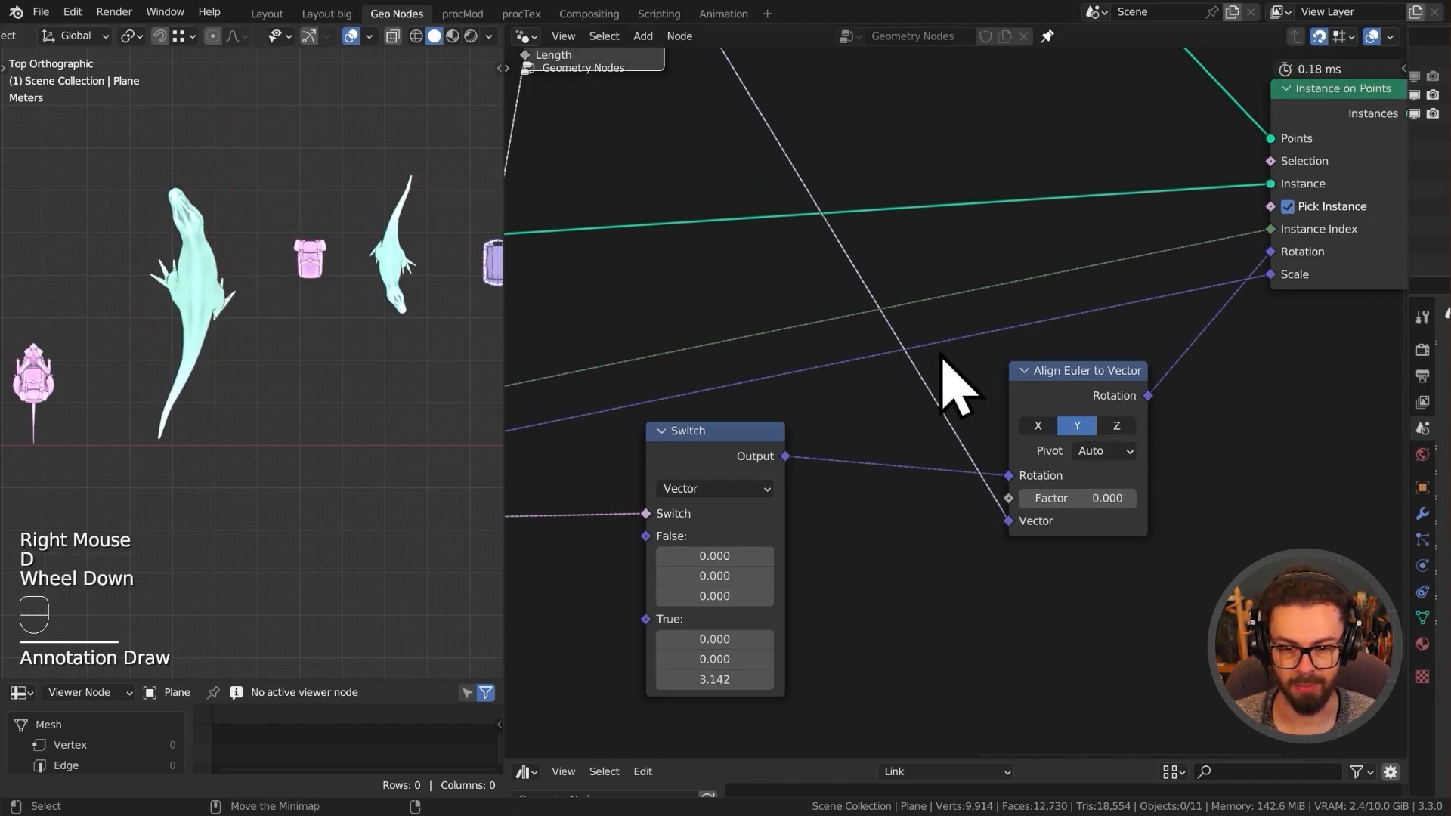
- Detach Align Euler to Vector from the Switch-to-Rotation chain and link Sample Curve's Tangent to its Vector input
{"action": "scroll", "coordinate": [954, 389], "scroll_direction": "down", "scroll_amount": 2}
{"action": "middle_click_drag", "start_coordinate": [953, 389], "coordinate": [972, 453]}
{"action": "left_click_drag", "start_coordinate": [804, 490], "coordinate": [852, 521]}
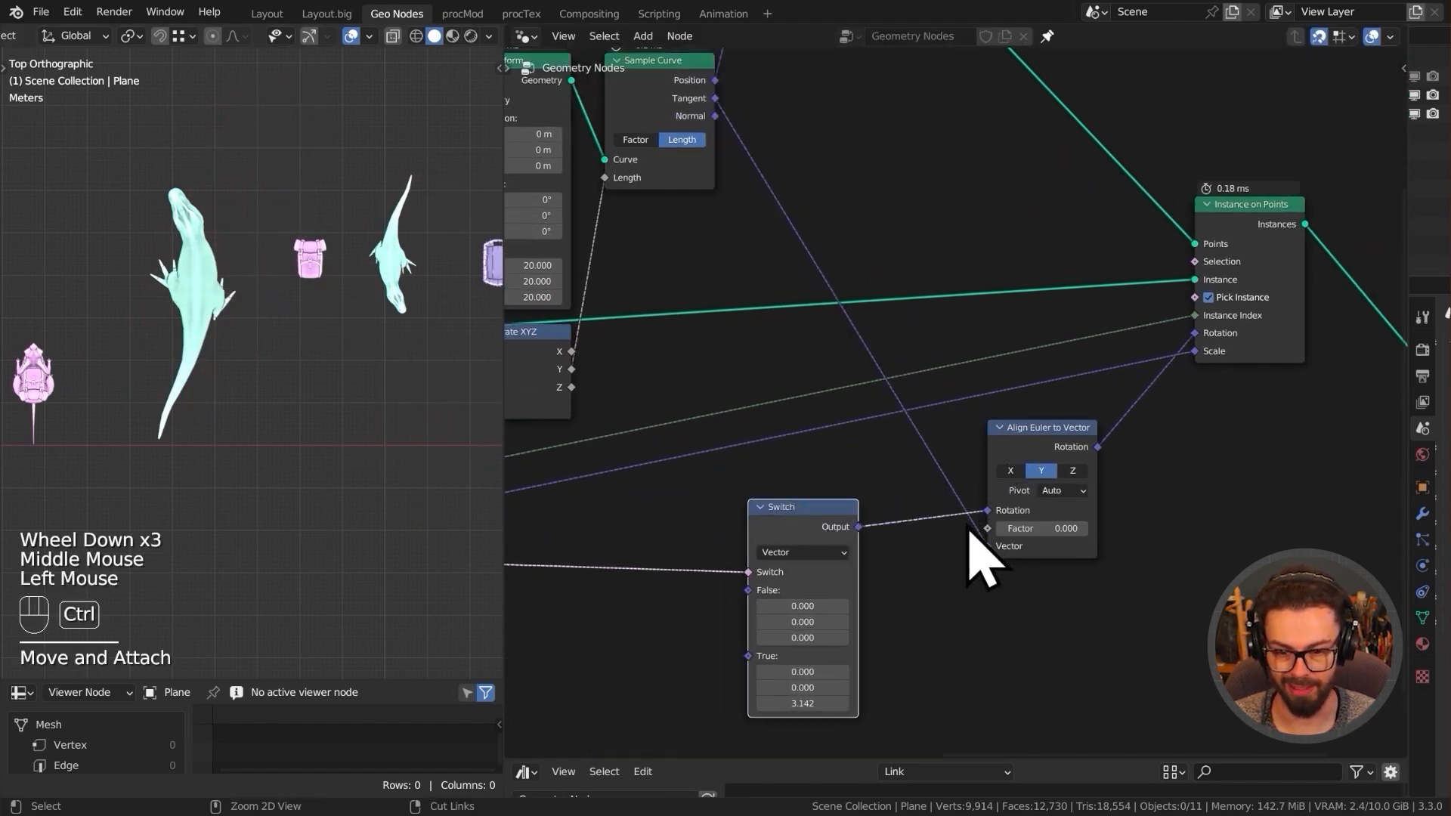
{"action": "mouse_move", "coordinate": [958, 534]}
{"action": "right_mouse_down", "text": "ctrl"}
{"action": "mouse_move", "coordinate": [940, 488]}
{"action": "mouse_move", "coordinate": [1068, 469]}
{"action": "right_mouse_up", "text": "ctrl"}
{"action": "left_click", "coordinate": [1054, 457]}
{"action": "left_click_drag", "start_coordinate": [1054, 457], "coordinate": [1118, 521], "text": "alt"}
{"action": "left_click_drag", "start_coordinate": [714, 98], "coordinate": [1050, 610]}
- Stack Align Euler to Vector, with Factor 1.000, above the Switch node and clear space before Instance on Points
{"action": "left_click", "coordinate": [1109, 510]}
{"action": "left_click_drag", "start_coordinate": [1109, 510], "coordinate": [805, 358]}
{"action": "left_click_drag", "start_coordinate": [684, 372], "coordinate": [953, 549]}
{"action": "key", "text": "g"}
{"action": "left_click", "coordinate": [1047, 496]}
{"action": "middle_click_drag", "start_coordinate": [1047, 496], "coordinate": [936, 464]}
{"action": "left_click_drag", "start_coordinate": [966, 459], "coordinate": [1446, 219]}
{"action": "key", "text": "g"}
{"action": "left_click", "coordinate": [1073, 302]}
{"action": "middle_click_drag", "start_coordinate": [1033, 384], "coordinate": [1026, 392]}
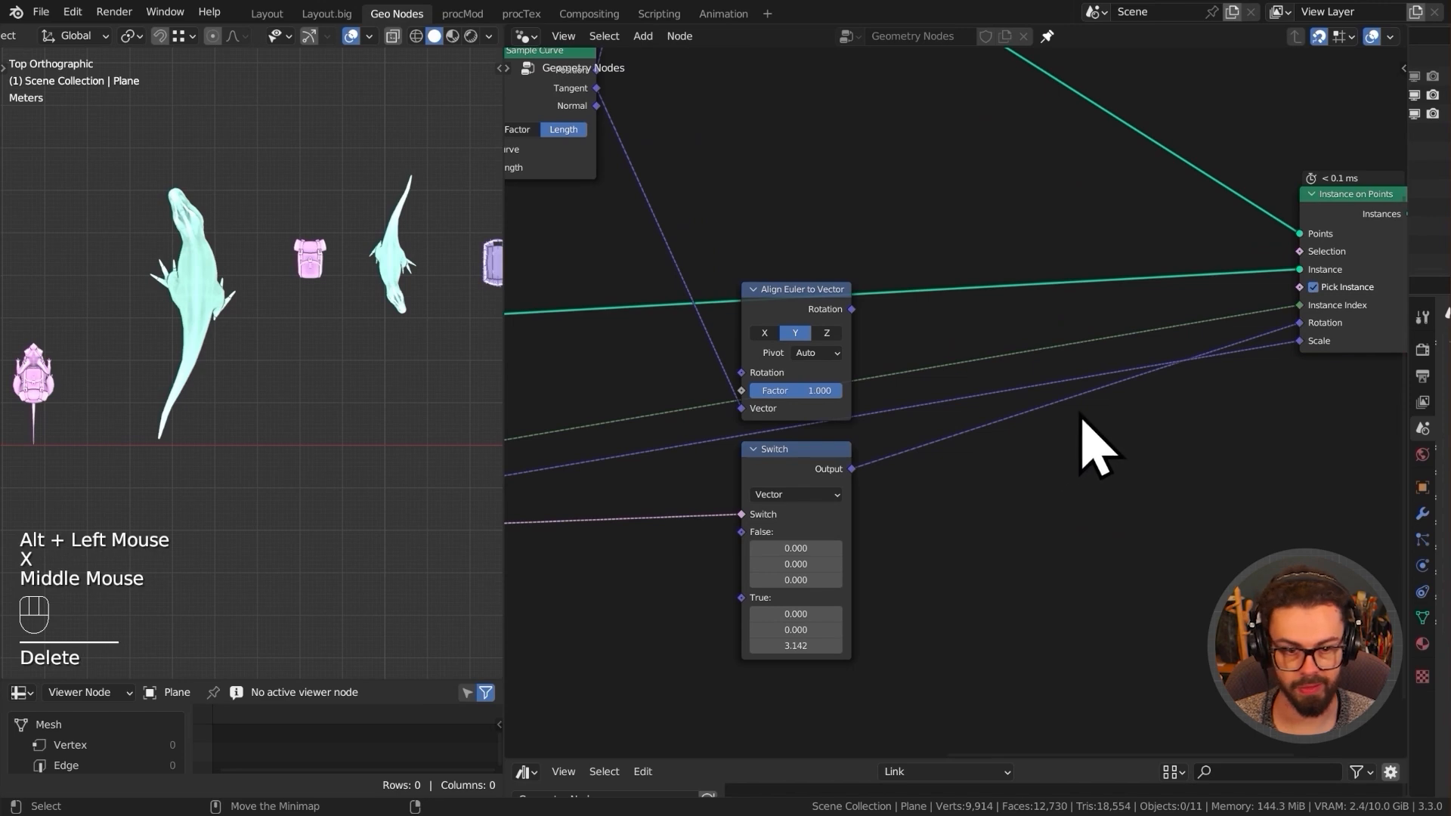
- Insert a Rotate Euler node between Switch and Instance on Points' Rotation and set its space to Local
{"action": "key", "text": "shift+a"}
{"action": "mouse_move", "coordinate": [1085, 408]}
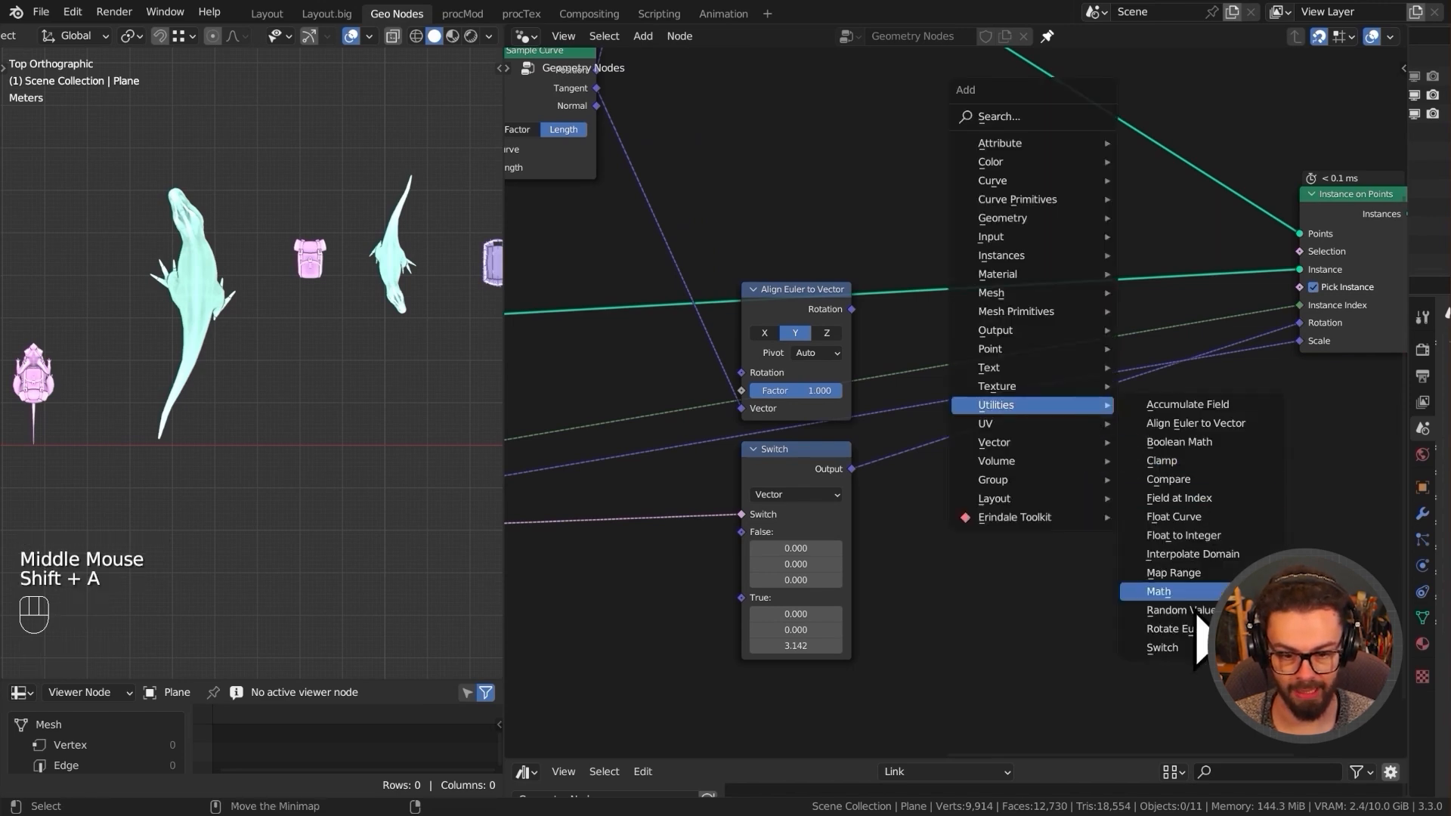
{"action": "left_click", "coordinate": [1175, 629]}
{"action": "left_click", "coordinate": [1160, 600]}
{"action": "key", "text": "g"}
{"action": "left_click", "coordinate": [1024, 453]}
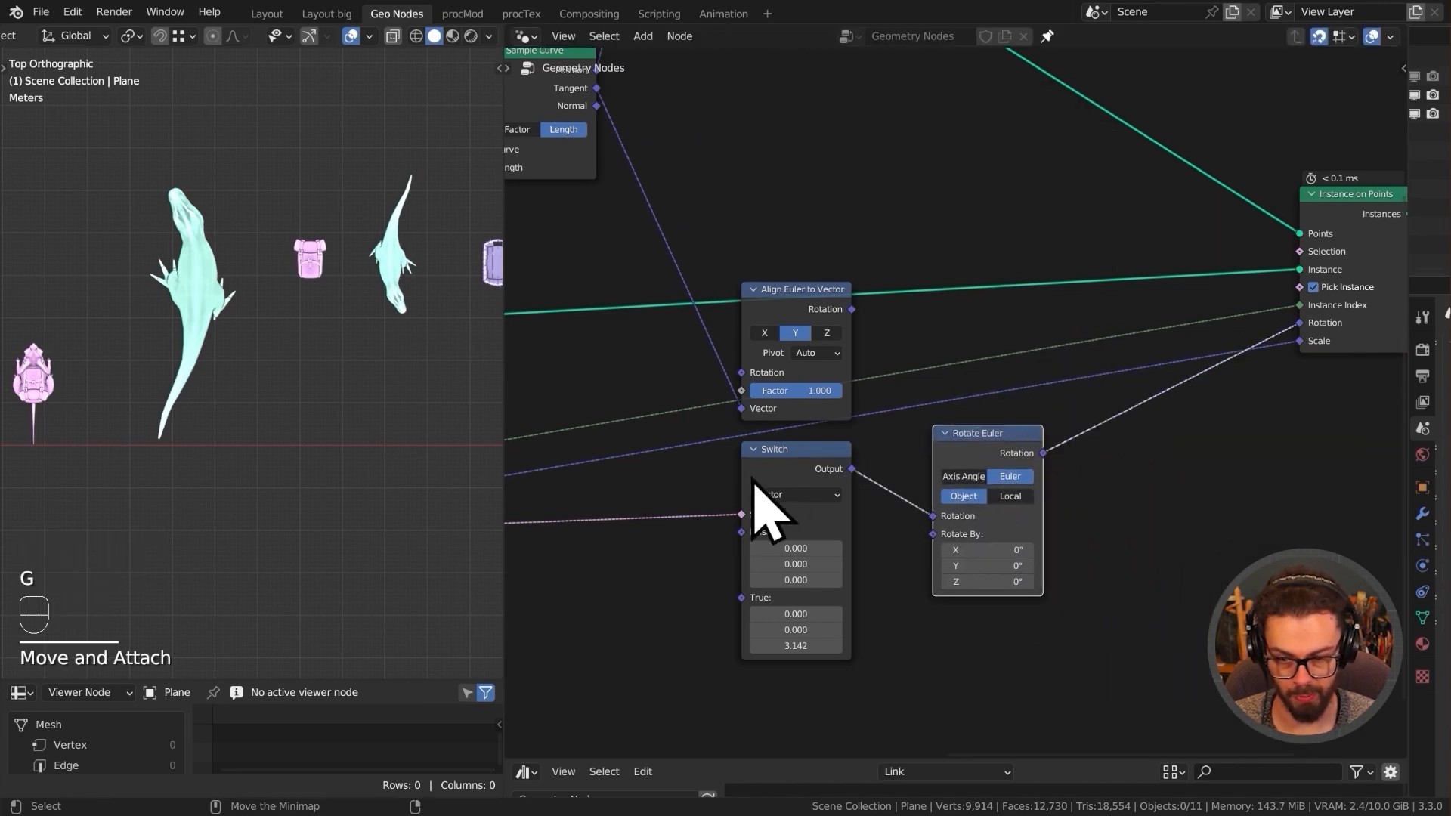
{"action": "scroll", "coordinate": [1085, 522], "scroll_direction": "up", "scroll_amount": 2}
{"action": "middle_click_drag", "start_coordinate": [1085, 521], "coordinate": [1046, 408]}
{"action": "scroll", "coordinate": [1050, 423], "scroll_direction": "up", "scroll_amount": 3}
{"action": "left_click", "coordinate": [1034, 400]}
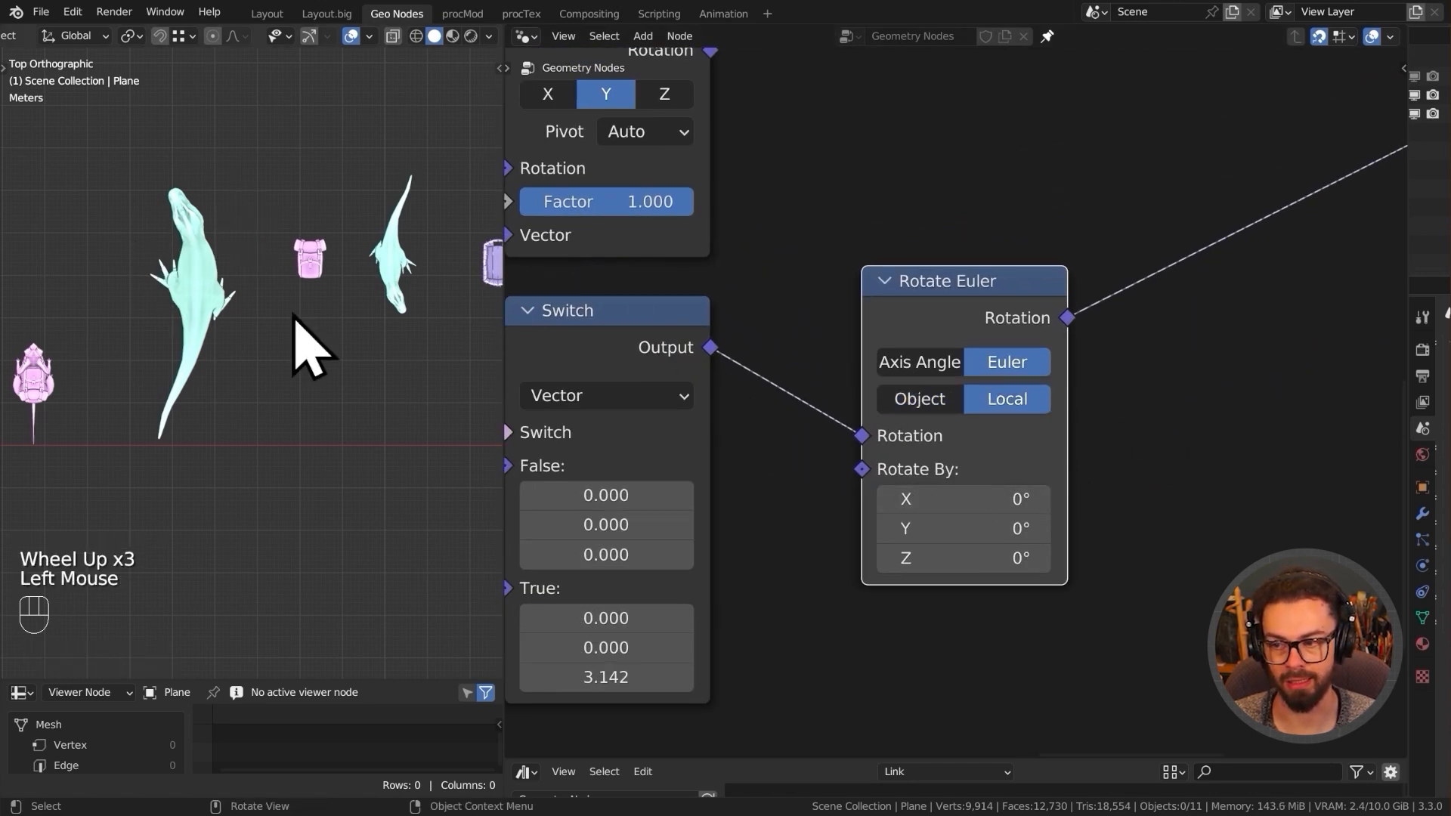
- Link Align Euler to Vector's Rotation output to Rotate Euler's Rotate By input
{"action": "scroll", "coordinate": [860, 322], "scroll_direction": "down", "scroll_amount": 4}
{"action": "middle_click_drag", "start_coordinate": [898, 313], "coordinate": [923, 378]}
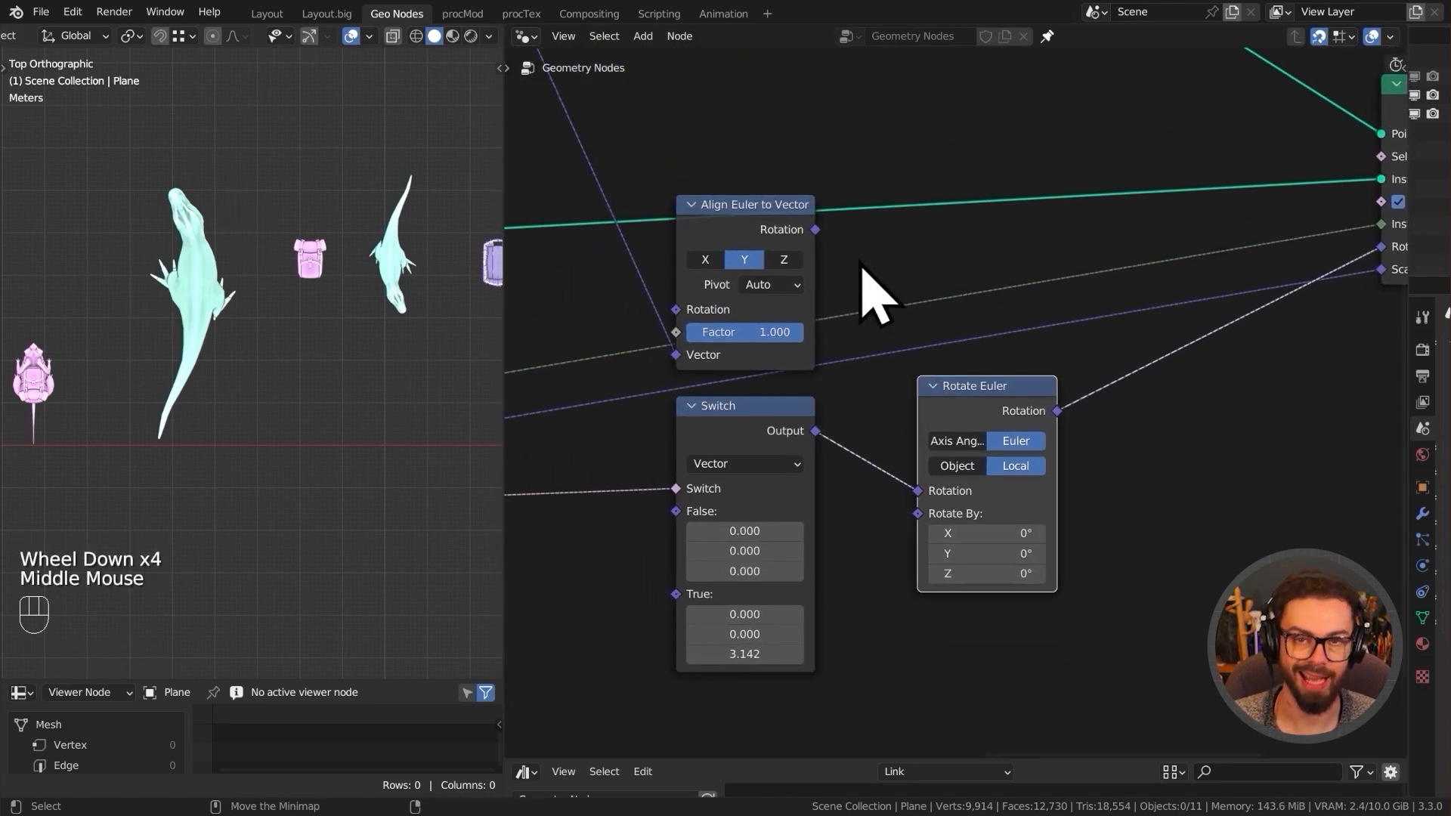
{"action": "middle_click_drag", "start_coordinate": [808, 256], "coordinate": [818, 257]}
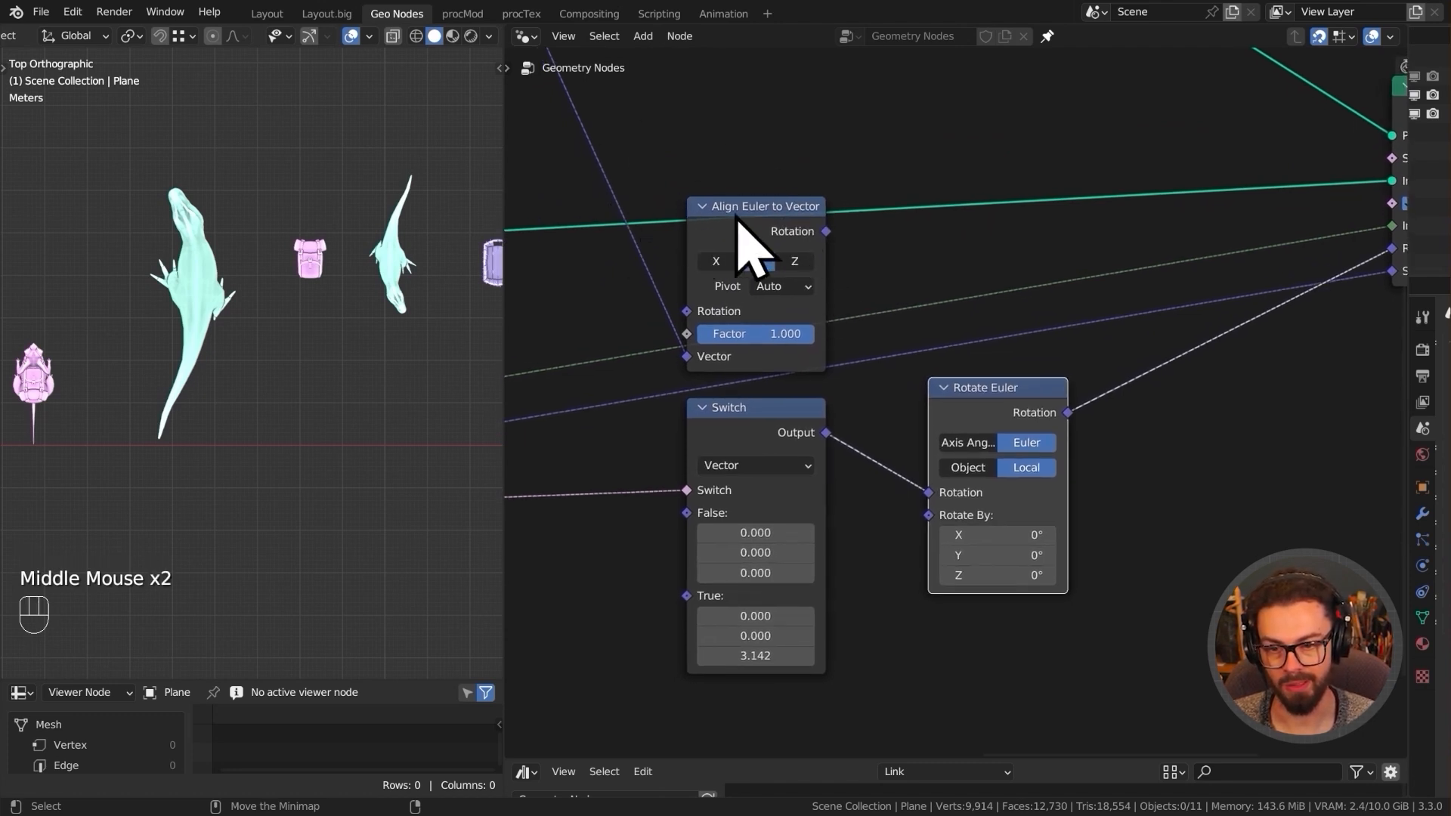
{"action": "left_click_drag", "start_coordinate": [845, 231], "coordinate": [852, 291]}
{"action": "left_click_drag", "start_coordinate": [922, 521], "coordinate": [928, 516]}
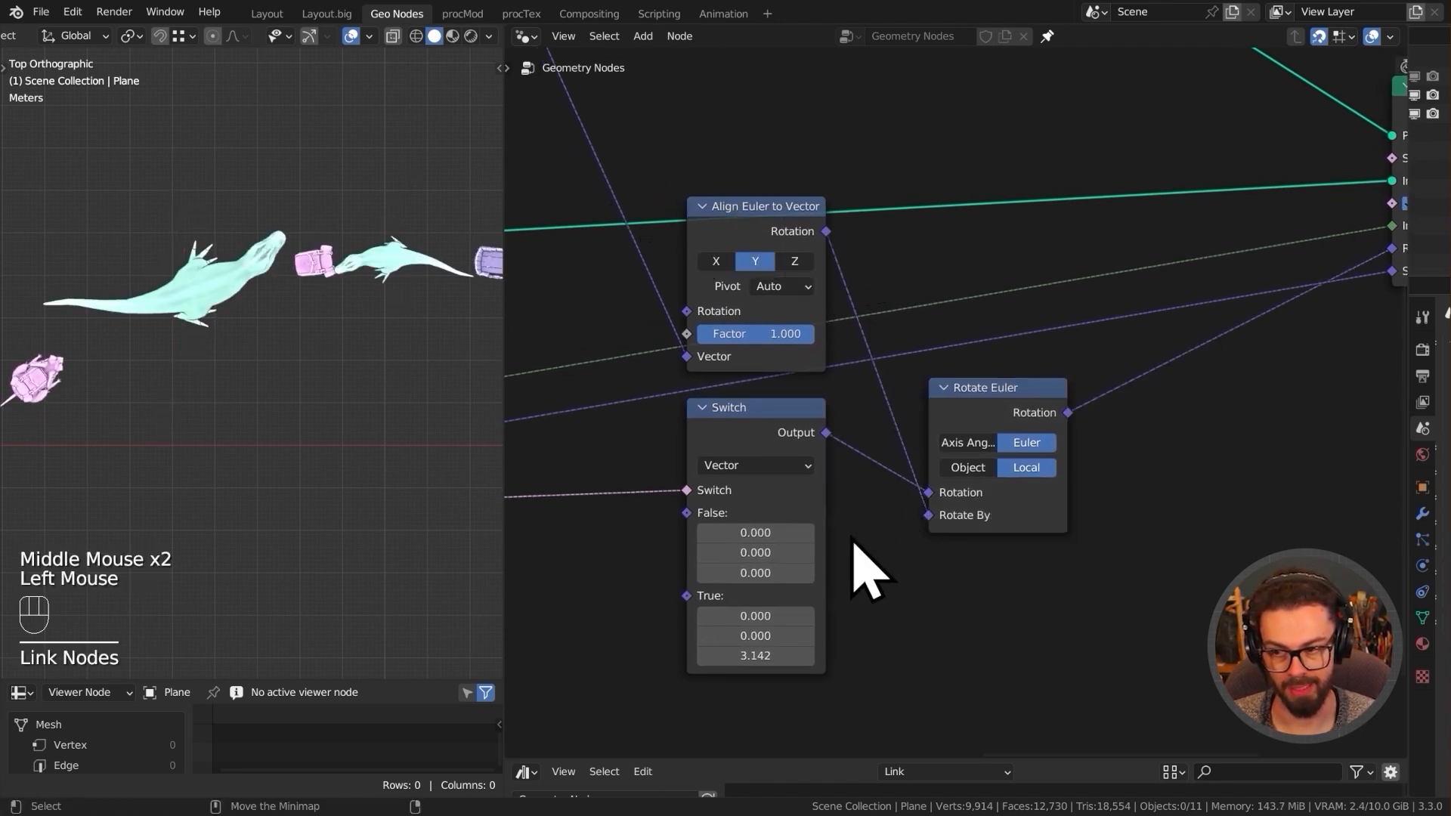
- Examine the orientation and spacing of the packed instances along the curve from above
{"action": "scroll", "coordinate": [363, 356], "scroll_direction": "down", "scroll_amount": 2, "text": "shift"}
{"action": "middle_click_drag", "start_coordinate": [362, 356], "coordinate": [120, 285], "text": "shift"}
{"action": "middle_click_drag", "start_coordinate": [362, 307], "coordinate": [250, 317], "text": "shift"}
{"action": "middle_click_drag", "start_coordinate": [249, 317], "coordinate": [259, 374], "text": "shift"}
{"action": "scroll", "coordinate": [330, 286], "scroll_direction": "down", "scroll_amount": 3}
{"action": "scroll", "coordinate": [302, 230], "scroll_direction": "up", "scroll_amount": 1}
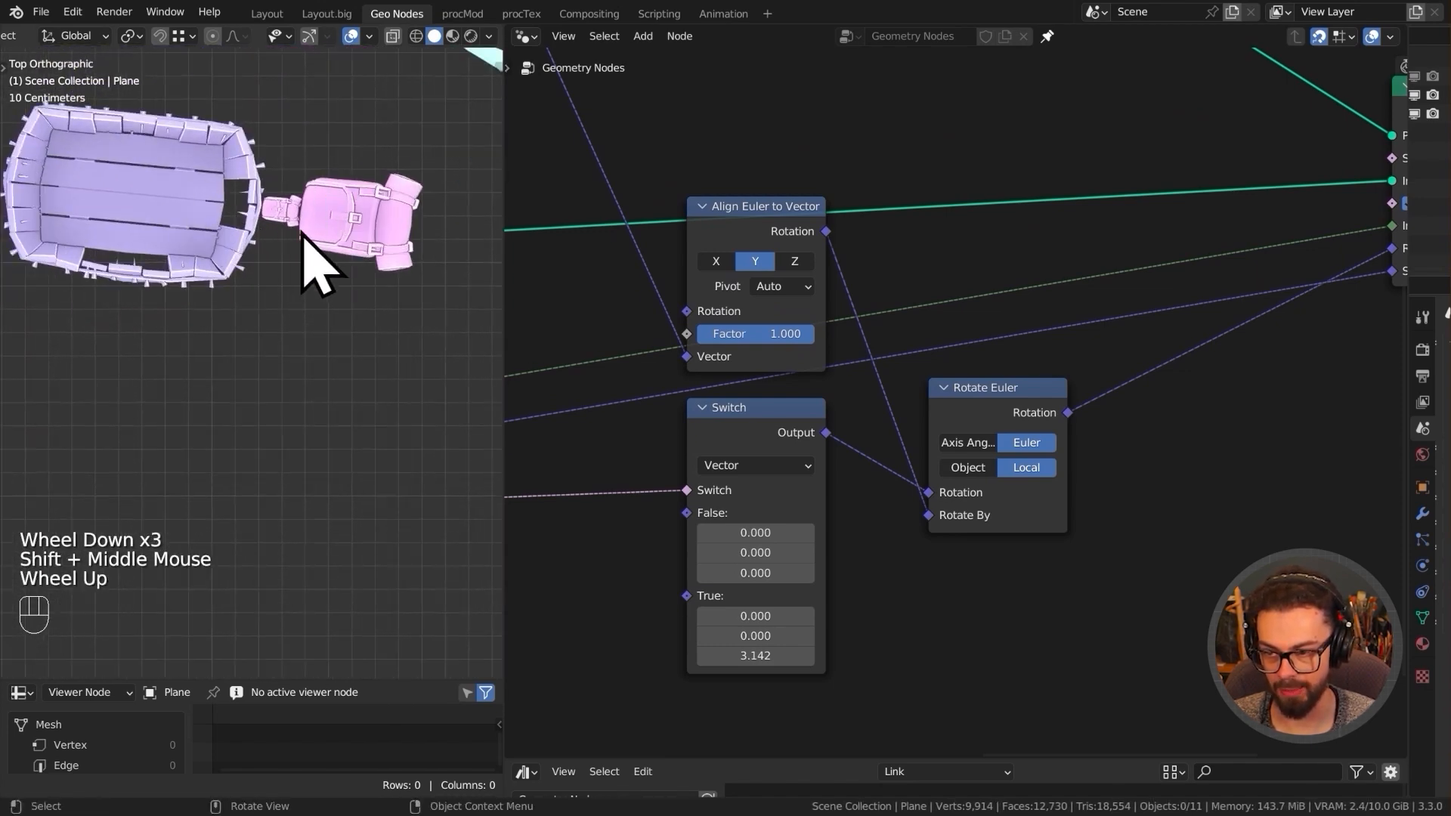
- Align Rotate Euler beside Align Euler to Vector, and move both nodes with Switch below the Scale link
{"action": "scroll", "coordinate": [399, 294], "scroll_direction": "down", "scroll_amount": 3}
{"action": "scroll", "coordinate": [84, 333], "scroll_direction": "down", "scroll_amount": 2}
{"action": "middle_click_drag", "start_coordinate": [34, 313], "coordinate": [411, 346], "text": "shift"}
{"action": "scroll", "coordinate": [737, 343], "scroll_direction": "down", "scroll_amount": 2}
{"action": "middle_click_drag", "start_coordinate": [726, 344], "coordinate": [703, 353]}
{"action": "scroll", "coordinate": [965, 363], "scroll_direction": "up", "scroll_amount": 2}
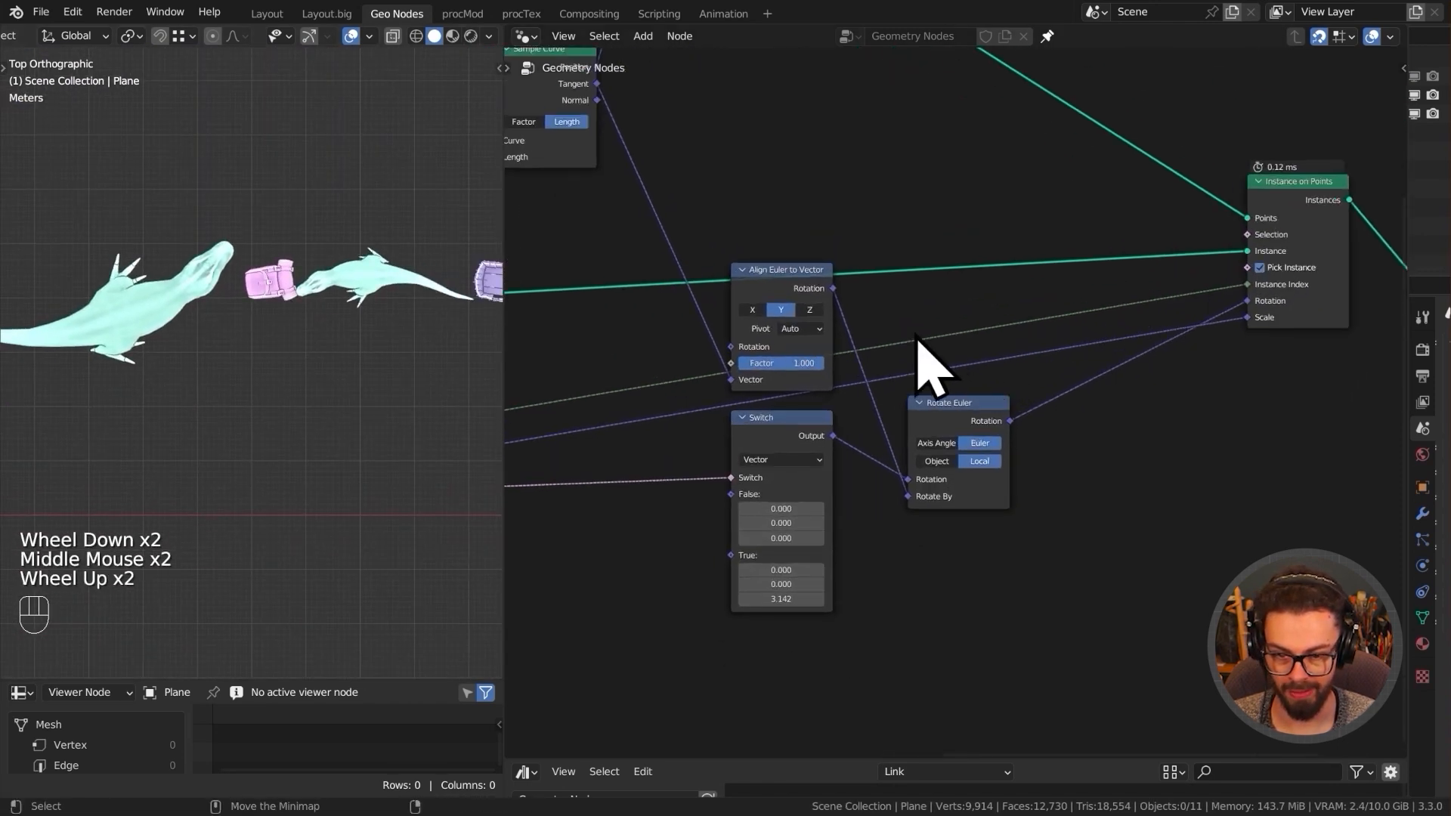
{"action": "left_click_drag", "start_coordinate": [965, 363], "coordinate": [1030, 502]}
{"action": "key", "text": "g"}
{"action": "left_click", "coordinate": [976, 370]}
{"action": "left_click_drag", "start_coordinate": [1001, 434], "coordinate": [726, 257]}
{"action": "key", "text": "g"}
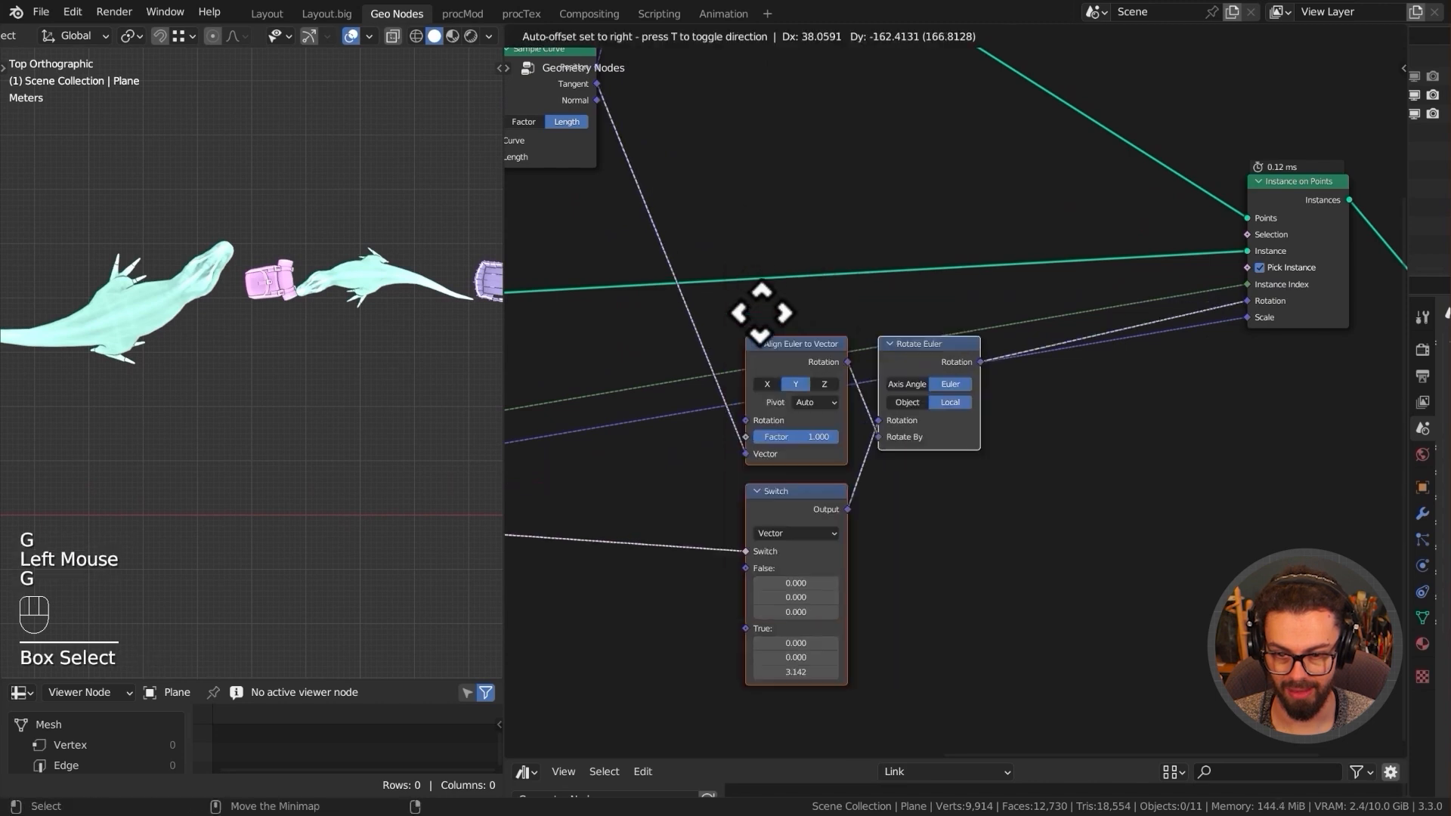
{"action": "left_click", "coordinate": [824, 382]}
- Link the Integer node's output to Instance Packer's Instance Index input
{"action": "scroll", "coordinate": [683, 375], "scroll_direction": "down", "scroll_amount": 2}
{"action": "middle_click_drag", "start_coordinate": [682, 376], "coordinate": [705, 387]}
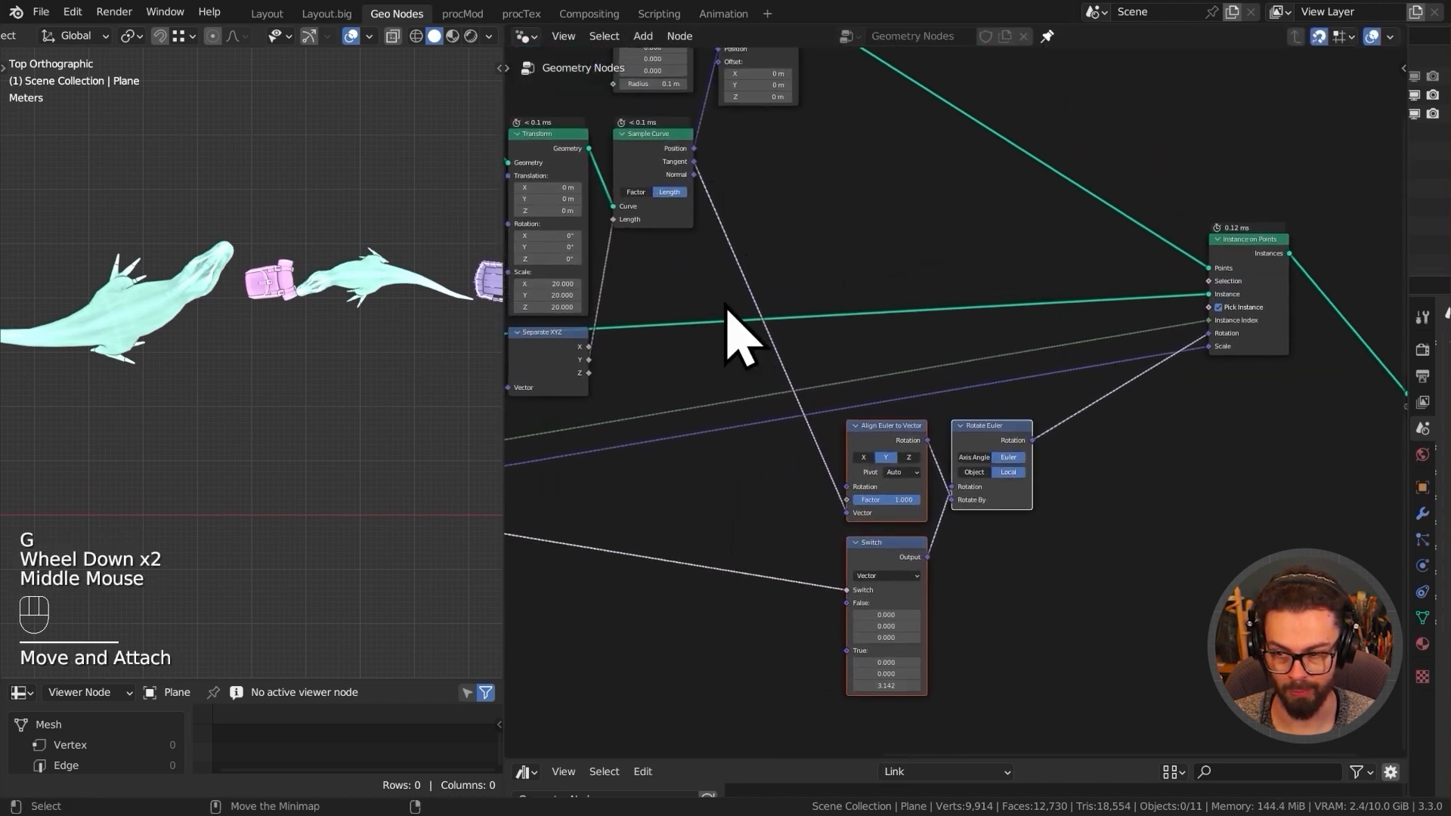
{"action": "scroll", "coordinate": [728, 314], "scroll_direction": "down", "scroll_amount": 3}
{"action": "middle_click_drag", "start_coordinate": [728, 314], "coordinate": [810, 321], "text": "shift"}
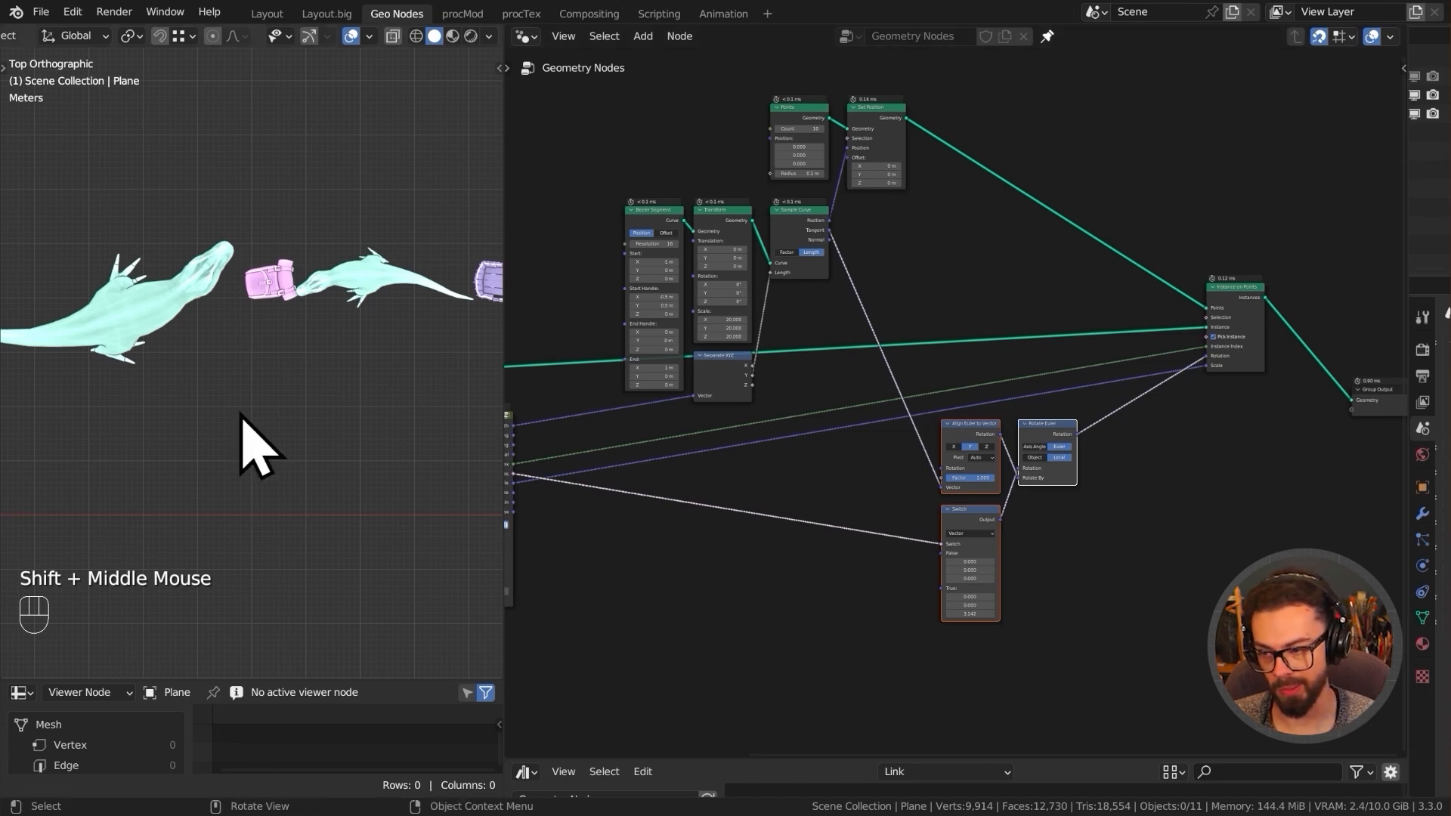
{"action": "middle_click_drag", "start_coordinate": [593, 463], "coordinate": [895, 397]}
{"action": "scroll", "coordinate": [1012, 412], "scroll_direction": "up", "scroll_amount": 3}
{"action": "left_click_drag", "start_coordinate": [816, 334], "coordinate": [1161, 473]}
{"action": "scroll", "coordinate": [101, 310], "scroll_direction": "down", "scroll_amount": 3}
{"action": "middle_click_drag", "start_coordinate": [101, 310], "coordinate": [209, 245], "text": "shift"}
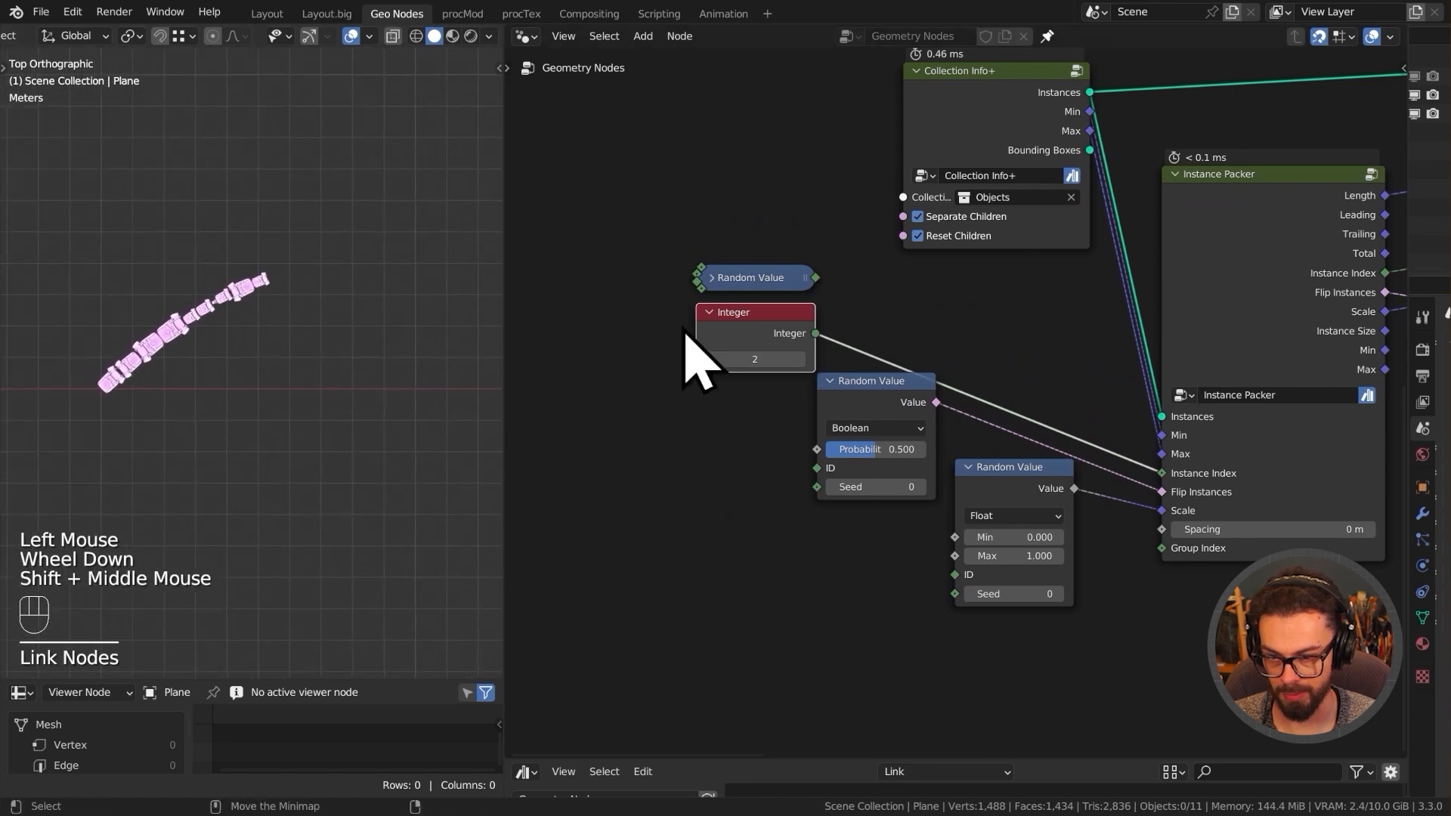
- Step the Integer value down through 1 to 0, viewing the packed row of each object along the curve
{"action": "left_click", "coordinate": [714, 359]}
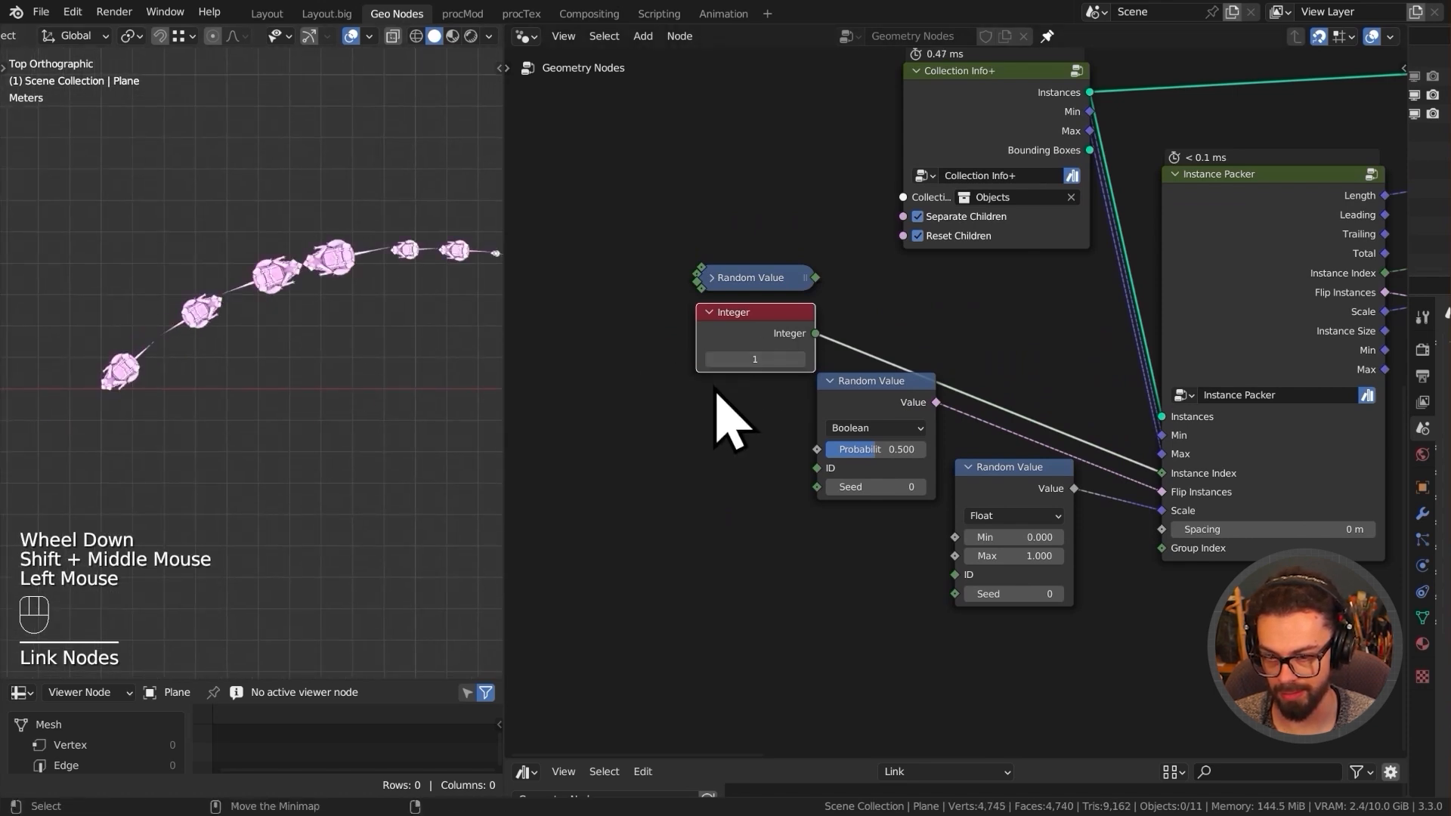
{"action": "left_click", "coordinate": [711, 359]}
{"action": "middle_click_drag", "start_coordinate": [308, 314], "coordinate": [149, 302], "text": "shift"}
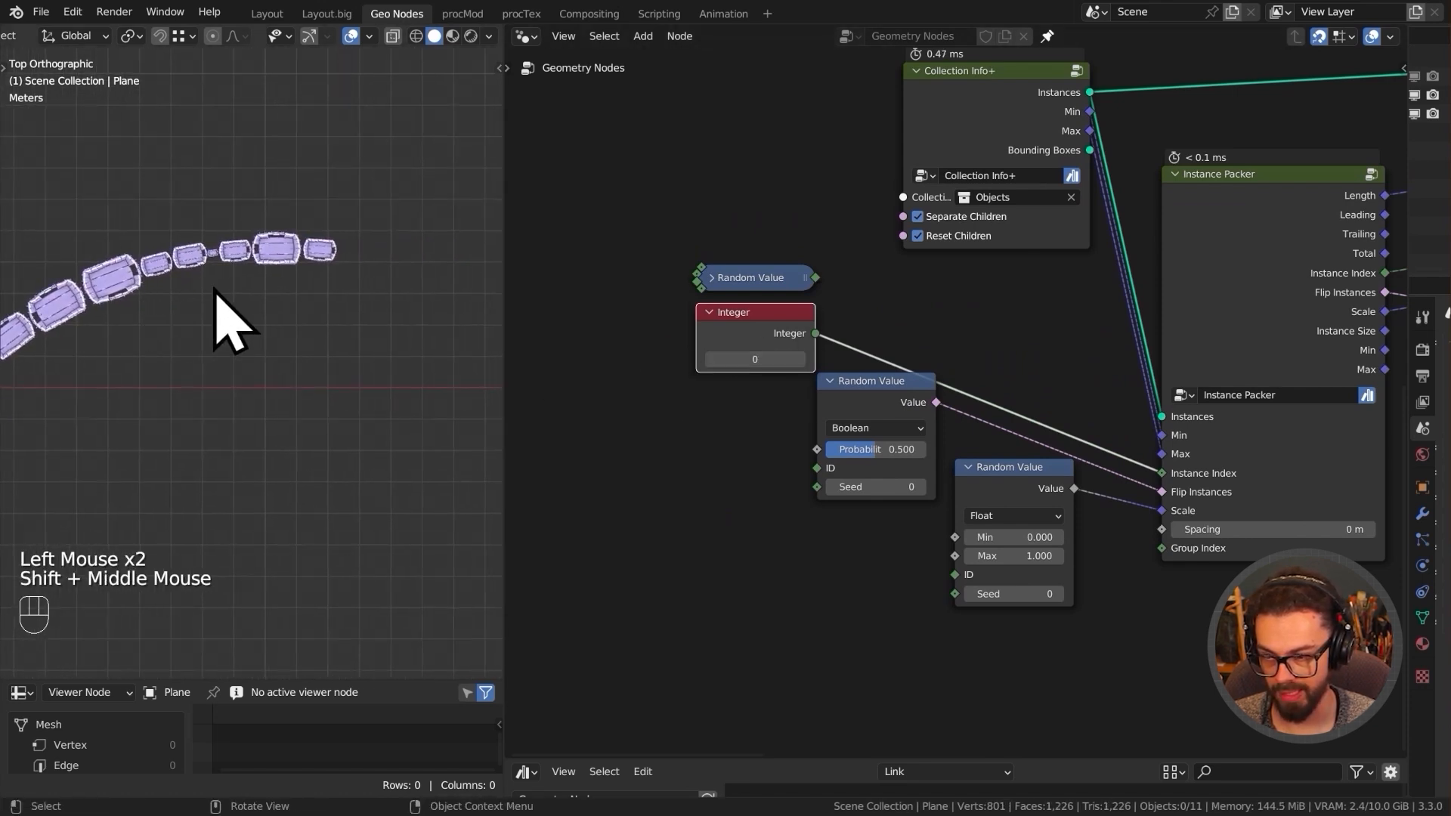
{"action": "scroll", "coordinate": [249, 332], "scroll_direction": "down", "scroll_amount": 3}
{"action": "middle_click_drag", "start_coordinate": [281, 347], "coordinate": [219, 344], "text": "shift"}
- Raise the Points node's Count to 78 and inspect the instances at the end of the curve
{"action": "middle_click_drag", "start_coordinate": [780, 308], "coordinate": [763, 514]}
{"action": "scroll", "coordinate": [955, 399], "scroll_direction": "up", "scroll_amount": 2}
{"action": "left_click", "coordinate": [980, 254]}
{"action": "middle_click_drag", "start_coordinate": [376, 281], "coordinate": [201, 275], "text": "shift"}
{"action": "scroll", "coordinate": [302, 355], "scroll_direction": "up", "scroll_amount": 3}
{"action": "middle_click_drag", "start_coordinate": [314, 362], "coordinate": [179, 235], "text": "shift"}
{"action": "scroll", "coordinate": [292, 314], "scroll_direction": "up", "scroll_amount": 3}
- Insert a Delete Geometry node on the link after Set Position, keeping it on Point and All
{"action": "middle_click_drag", "start_coordinate": [1133, 365], "coordinate": [939, 308]}
{"action": "scroll", "coordinate": [939, 366], "scroll_direction": "up", "scroll_amount": 1}
{"action": "scroll", "coordinate": [939, 366], "scroll_direction": "up", "scroll_amount": 1}
{"action": "middle_click_drag", "start_coordinate": [939, 365], "coordinate": [906, 342]}
{"action": "scroll", "coordinate": [907, 341], "scroll_direction": "down", "scroll_amount": 1}
{"action": "middle_click_drag", "start_coordinate": [906, 342], "coordinate": [974, 344]}
{"action": "key", "text": "shift+a"}
{"action": "mouse_move", "coordinate": [926, 152]}
{"action": "left_click", "coordinate": [1124, 193]}
{"action": "left_click", "coordinate": [1023, 212]}
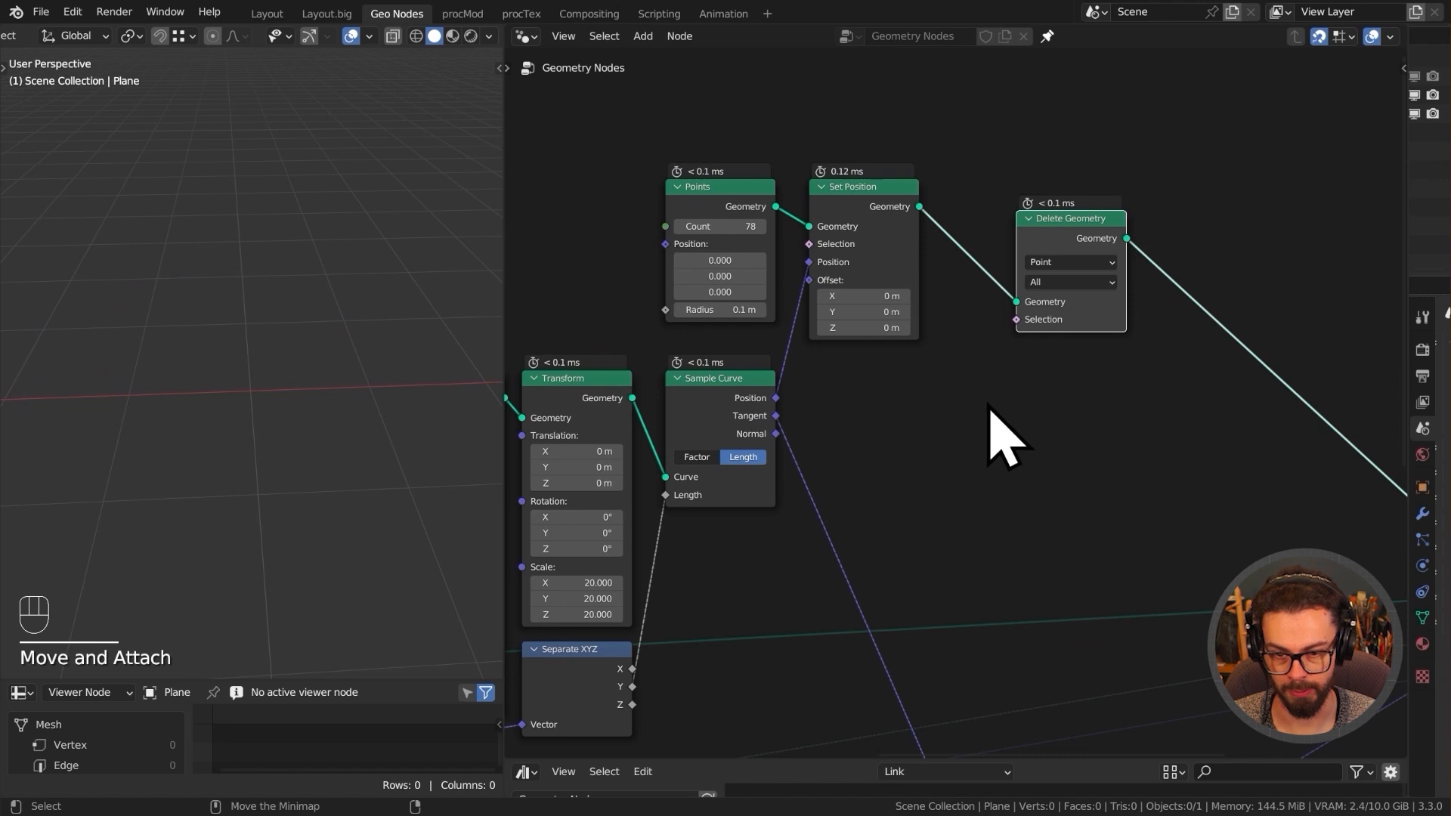
{"action": "middle_click_drag", "start_coordinate": [990, 402], "coordinate": [1025, 361]}
{"action": "key", "text": "g"}
- Add a Float Greater Than node below Delete Geometry with Separate XYZ's Y output linked to its A input
{"action": "middle_click_drag", "start_coordinate": [1085, 282], "coordinate": [1294, 225]}
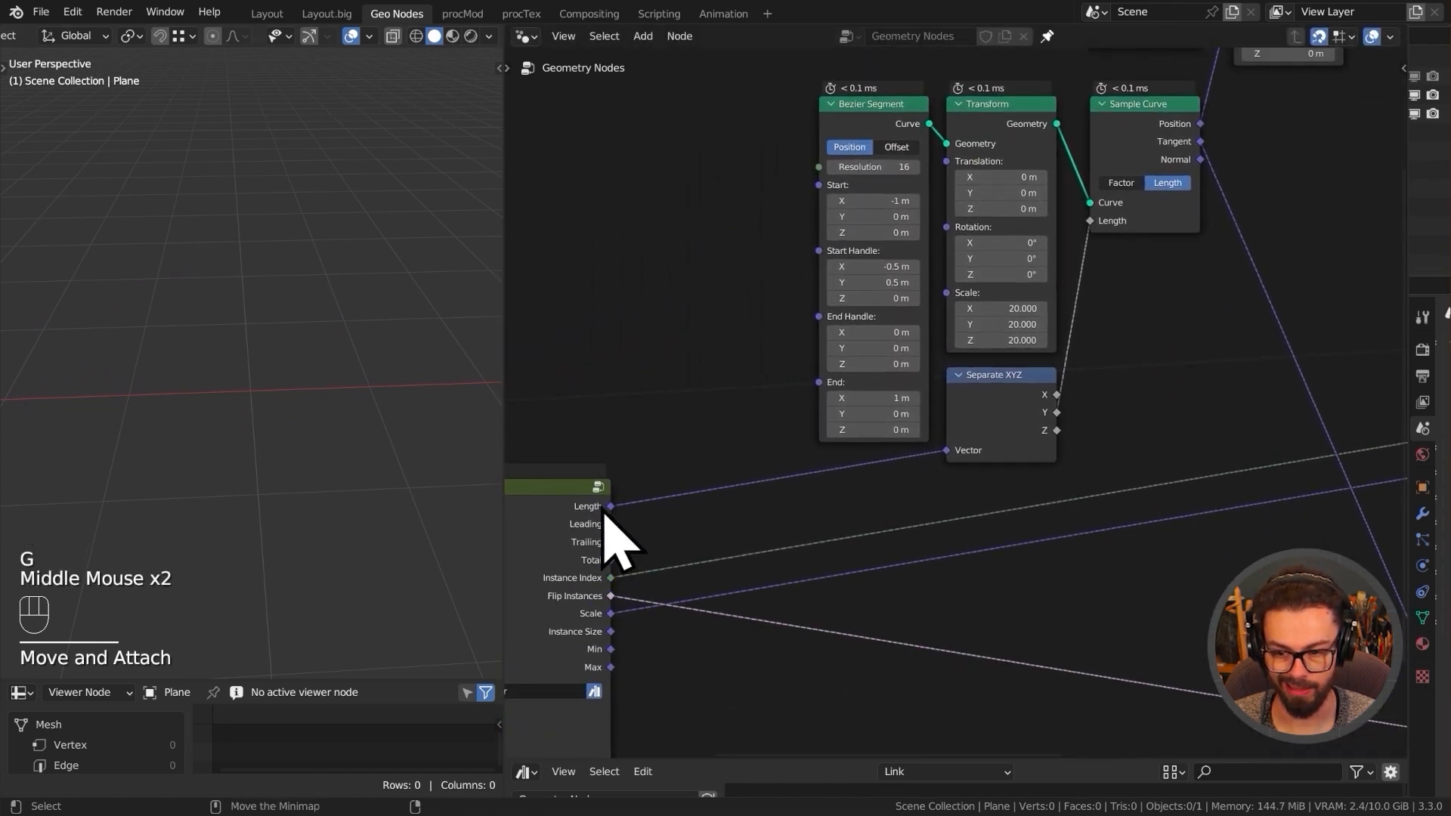
{"action": "middle_click_drag", "start_coordinate": [1108, 311], "coordinate": [826, 415]}
{"action": "left_click_drag", "start_coordinate": [796, 529], "coordinate": [1207, 229]}
{"action": "type", "text": "great"}
{"action": "key", "text": "Return"}
{"action": "left_click", "coordinate": [1205, 227]}
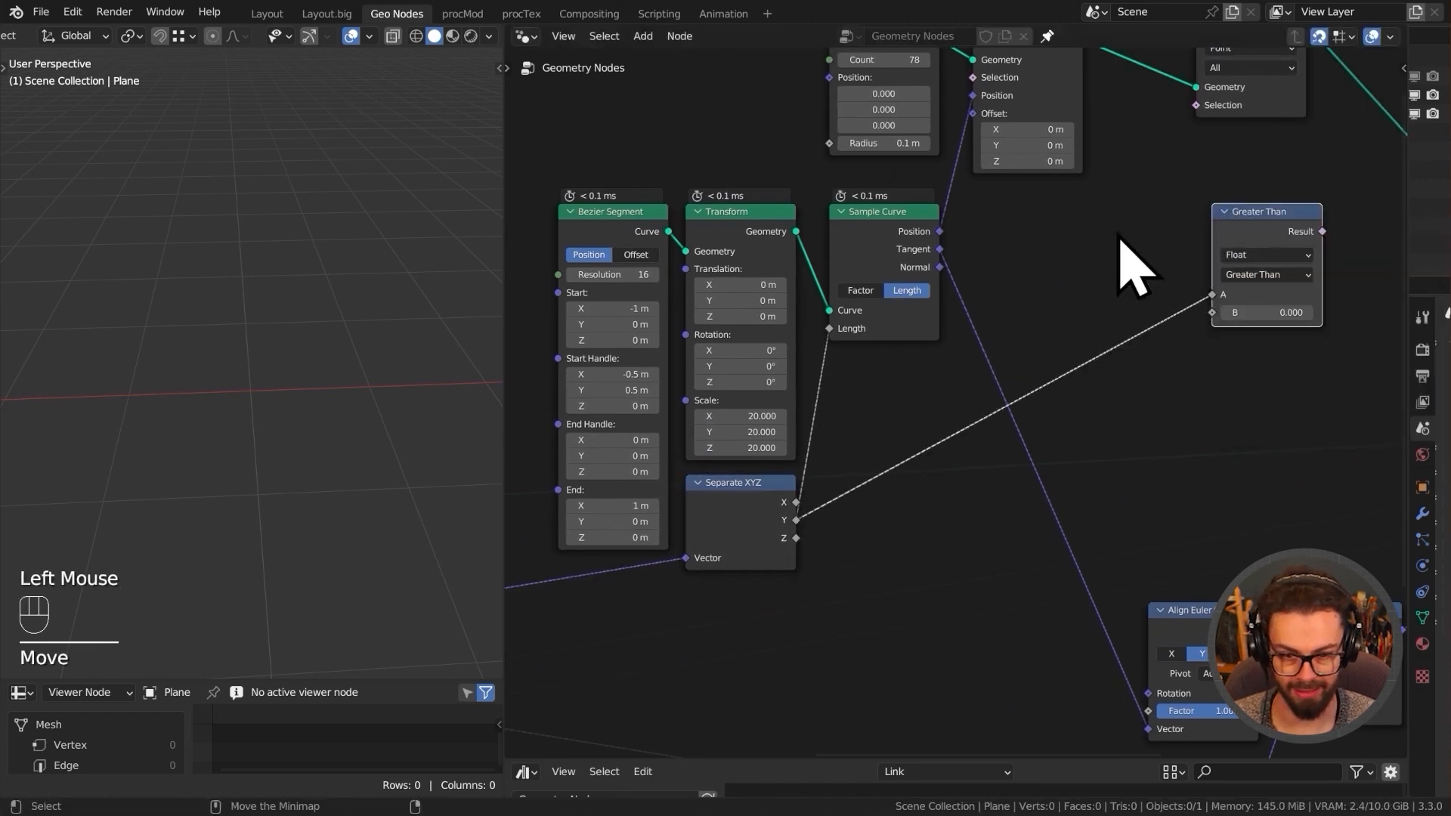
- Add a Curve Length node below Sample Curve and link Transform's Geometry output to its Curve input
{"action": "key", "text": "shift+a"}
{"action": "mouse_move", "coordinate": [1065, 194]}
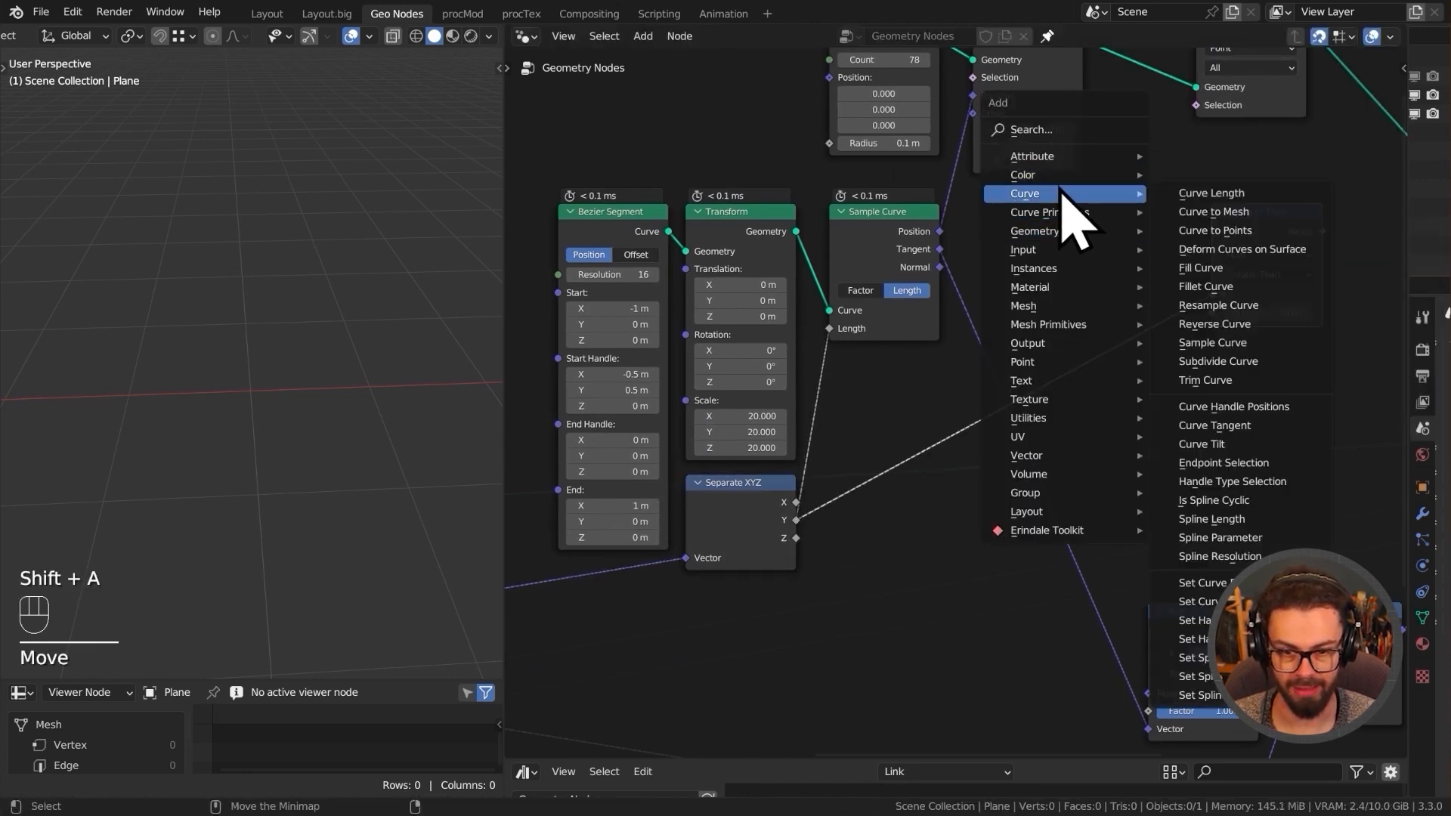
{"action": "left_click", "coordinate": [1266, 198]}
{"action": "left_click", "coordinate": [998, 185]}
{"action": "left_click_drag", "start_coordinate": [796, 232], "coordinate": [869, 369]}
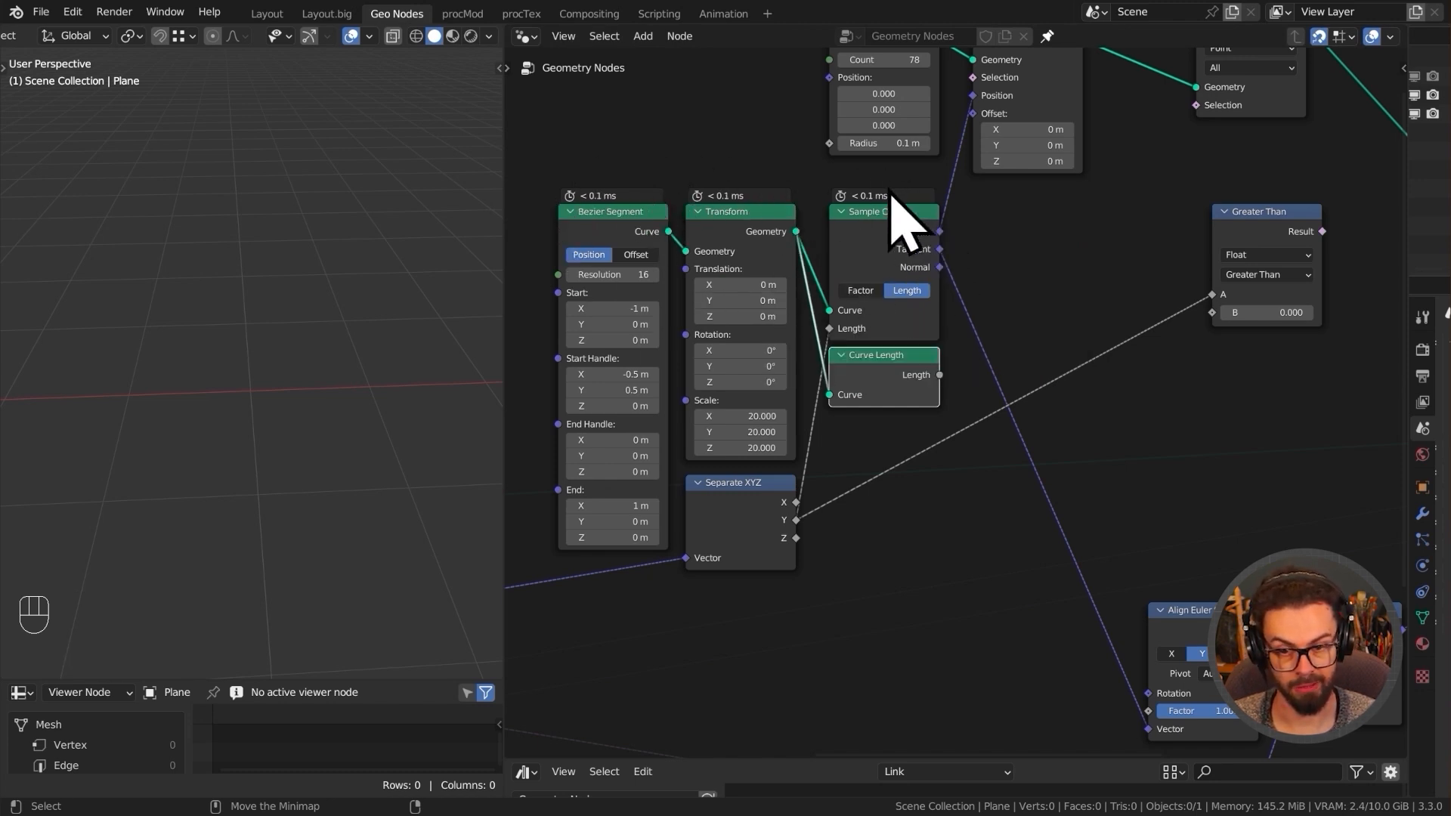
- Link Curve Length's Length to Greater Than's B input, and the comparison Result to Delete Geometry's Selection
{"action": "middle_click_drag", "start_coordinate": [893, 372], "coordinate": [869, 406]}
{"action": "scroll", "coordinate": [909, 389], "scroll_direction": "up", "scroll_amount": 2}
{"action": "left_click_drag", "start_coordinate": [822, 396], "coordinate": [1179, 312]}
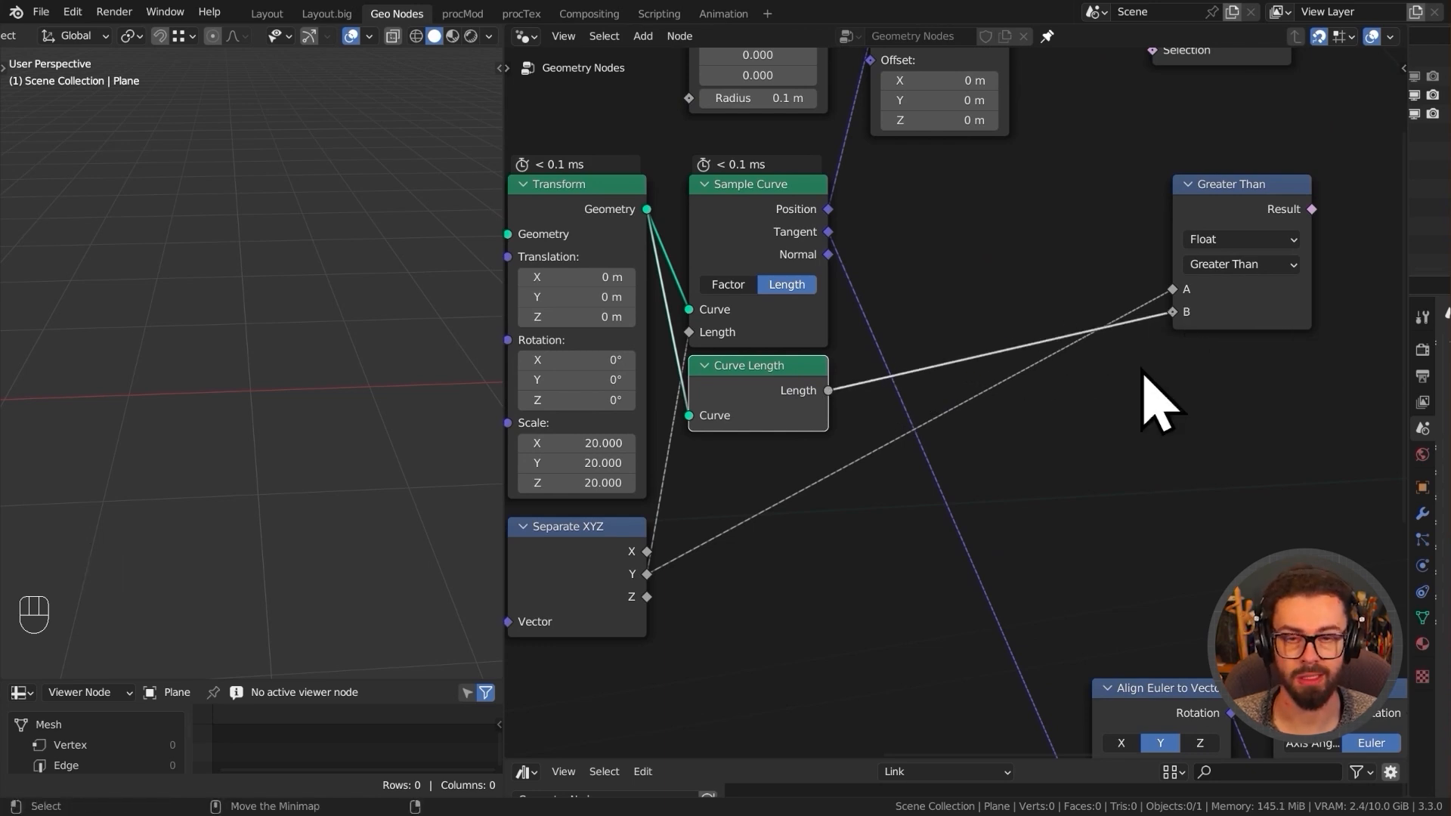
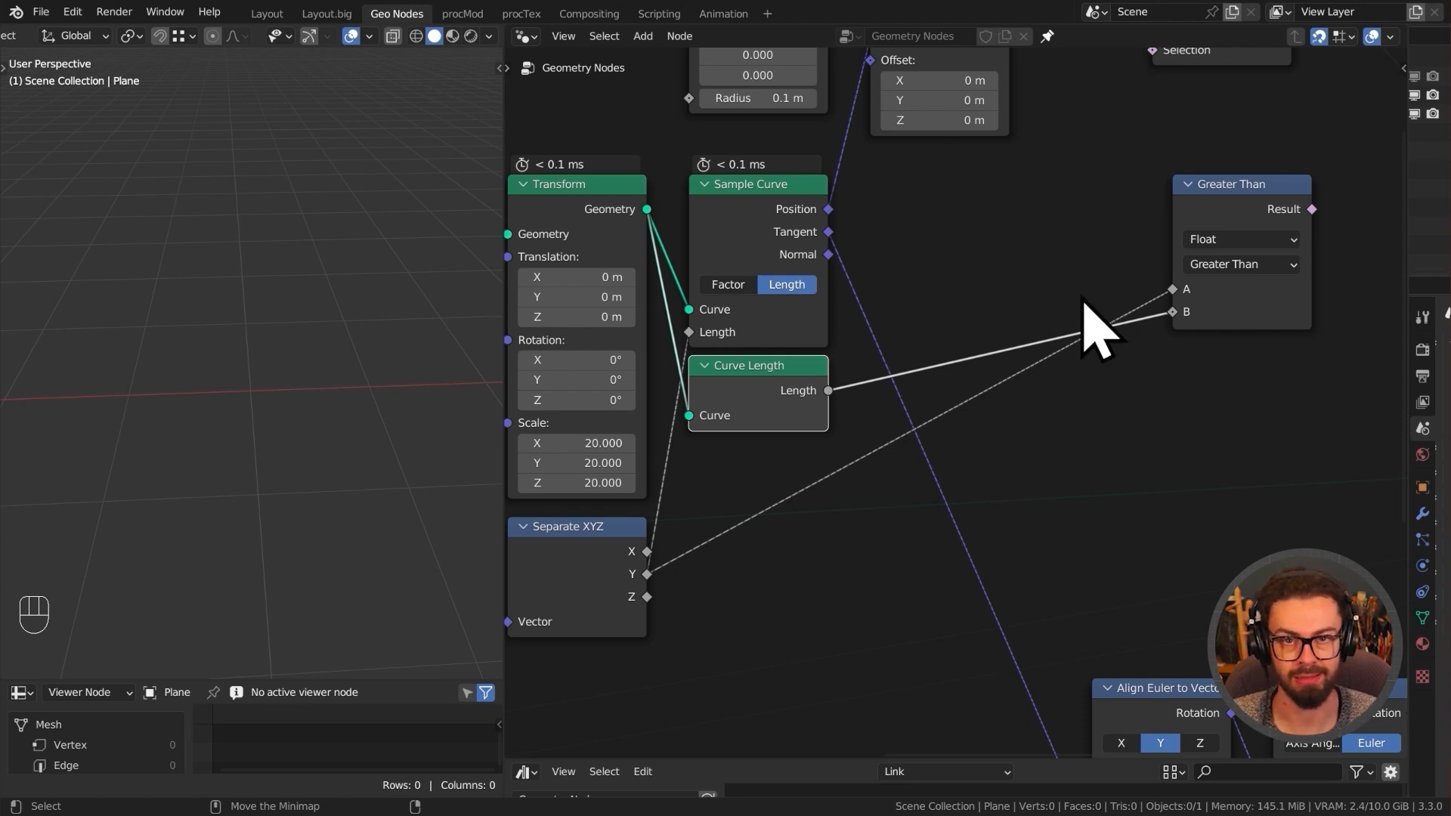
{"action": "middle_click_drag", "start_coordinate": [1103, 216], "coordinate": [1133, 464]}
{"action": "left_click_drag", "start_coordinate": [1083, 415], "coordinate": [992, 267]}
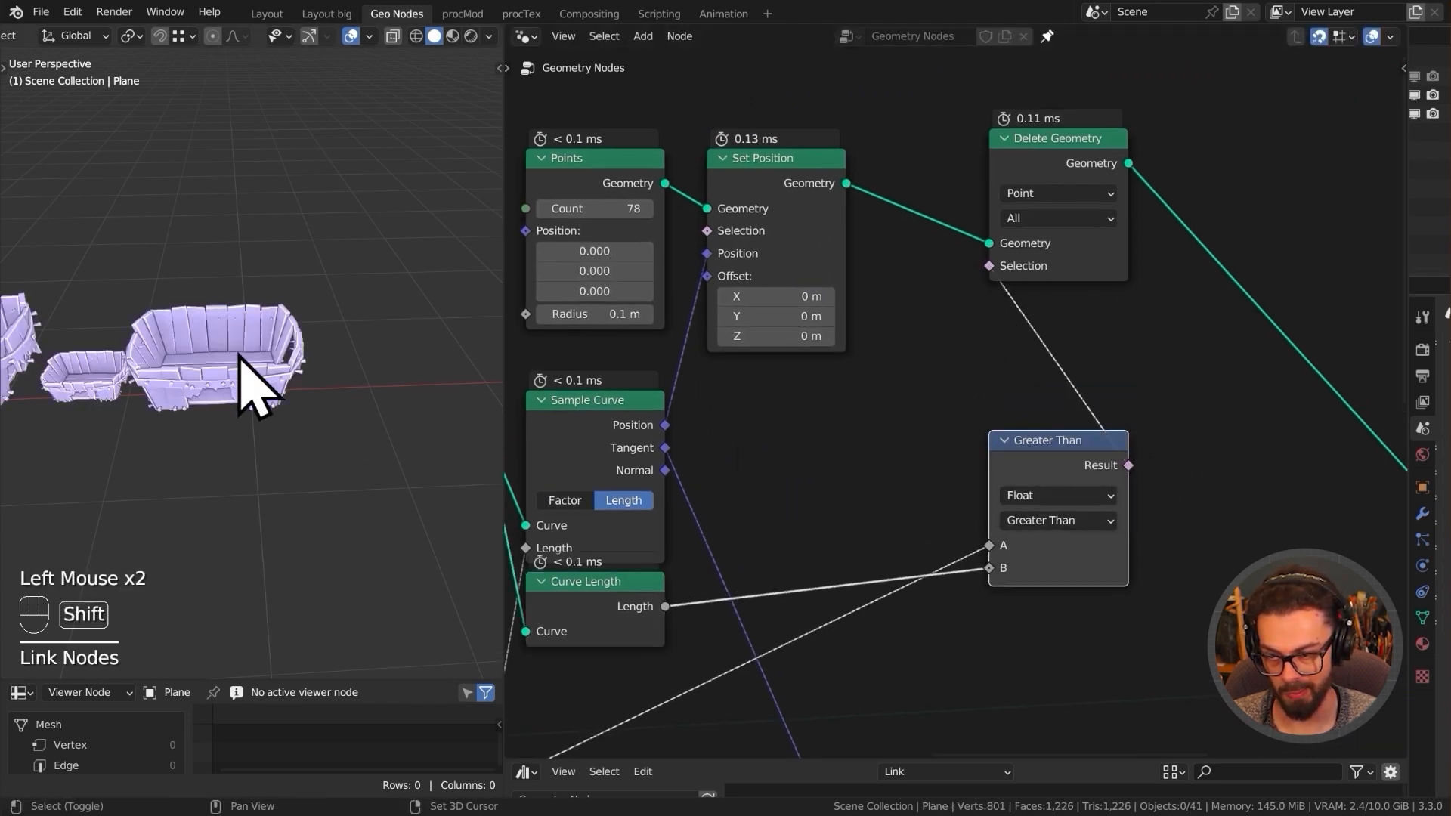
- Mute and unmute Delete Geometry repeatedly to compare the instances at the end of the curve
{"action": "middle_click_drag", "start_coordinate": [275, 404], "coordinate": [383, 366], "text": "shift"}
{"action": "left_click", "coordinate": [1069, 173]}
{"action": "key", "text": "m"}
{"action": "key", "text": "m"}
{"action": "key", "text": "m"}
{"action": "key", "text": "m"}
{"action": "key", "text": "m"}
{"action": "key", "text": "m"}
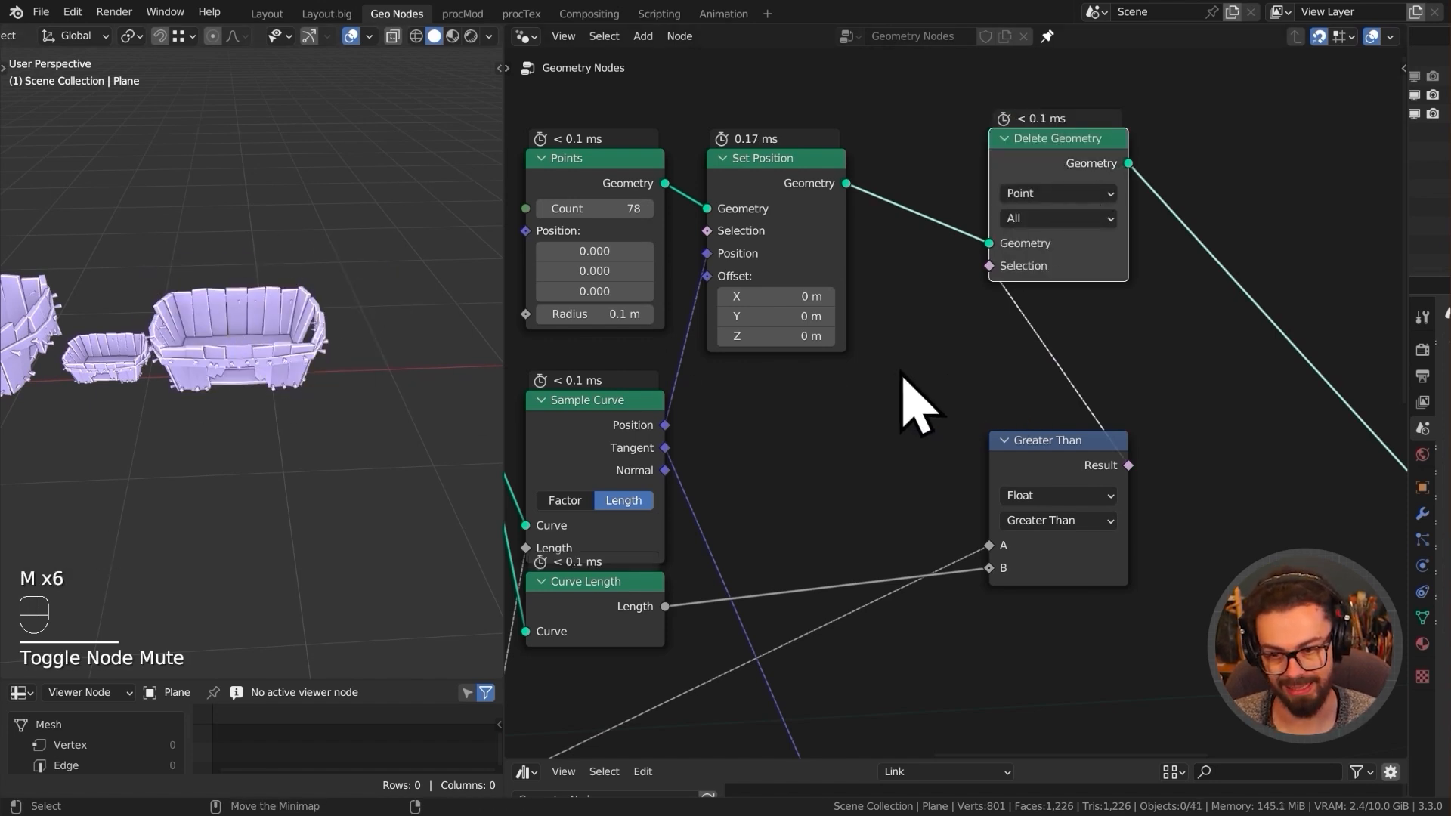
- Align Delete Geometry with the Set Position node and toggle its muting again to check the trimmed instances
{"action": "key", "text": "g"}
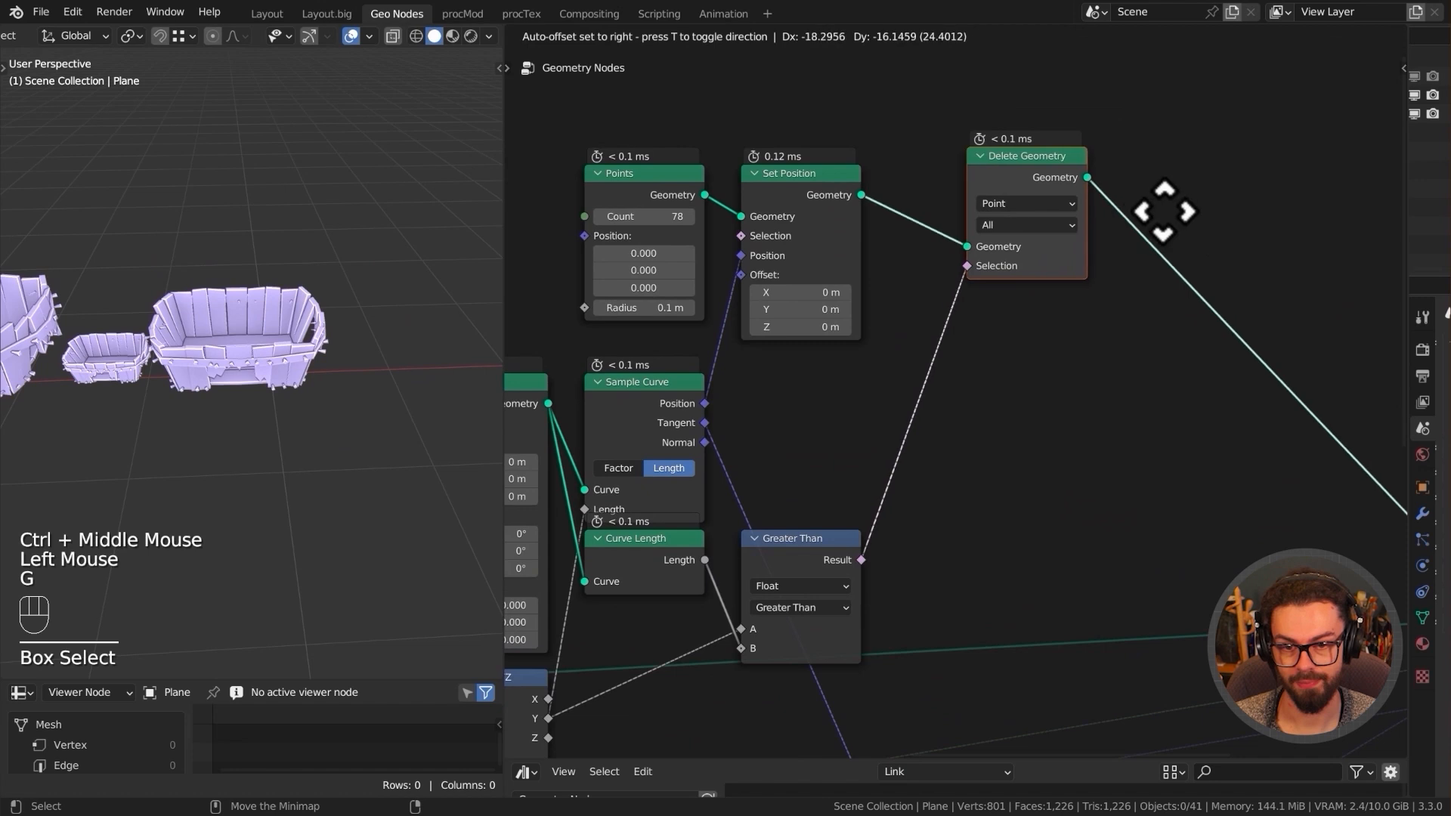
{"action": "left_click", "coordinate": [1130, 252]}
{"action": "key", "text": "m"}
{"action": "key", "text": "m"}
{"action": "key", "text": "m"}
{"action": "key", "text": "m"}
{"action": "key", "text": "m"}
{"action": "key", "text": "m"}
{"action": "key", "text": "m"}
{"action": "key", "text": "m"}
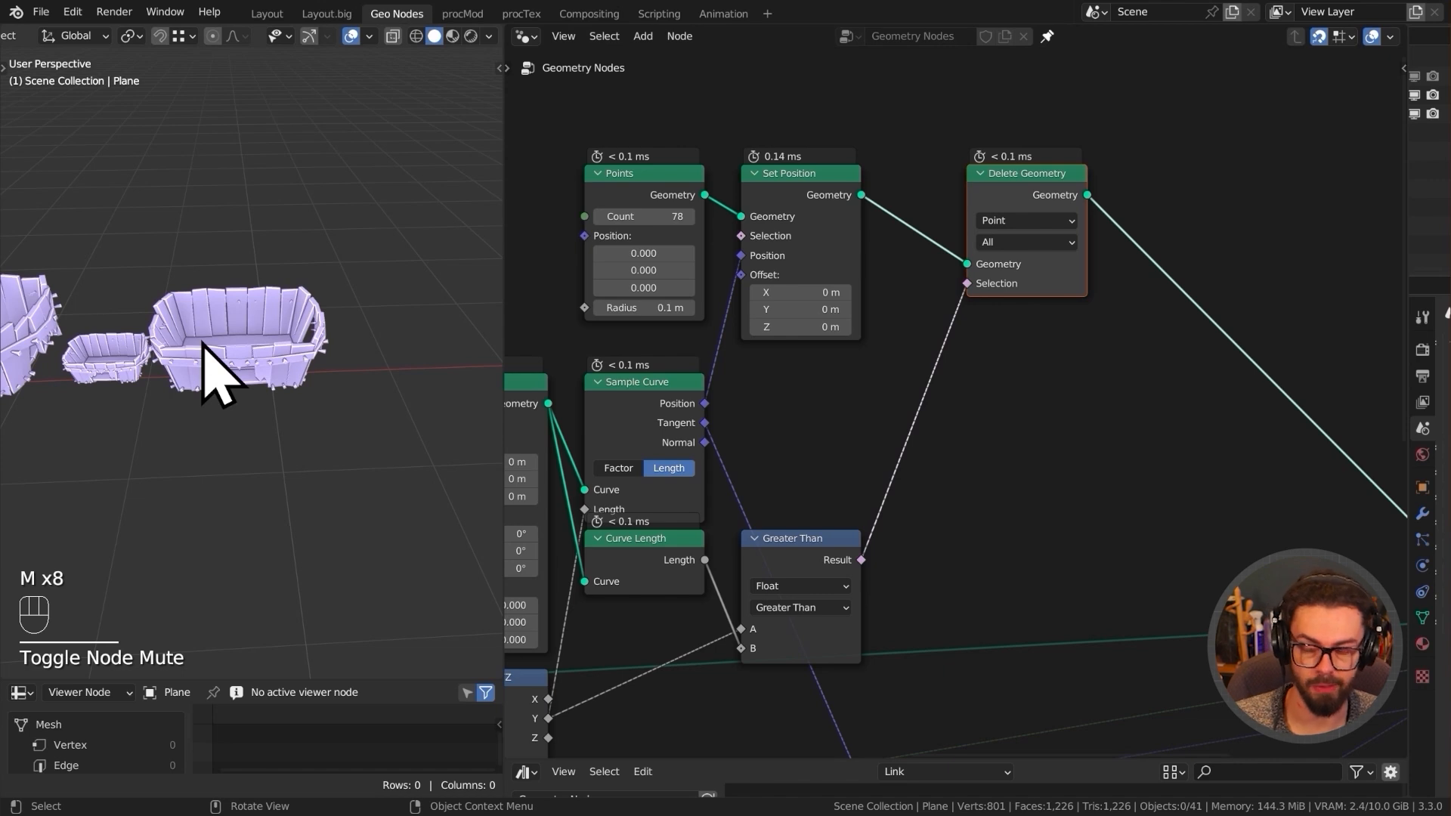
- Lower the Points node's Count to 43
{"action": "middle_click_drag", "start_coordinate": [665, 578], "coordinate": [772, 509]}
{"action": "scroll", "coordinate": [896, 477], "scroll_direction": "down", "scroll_amount": 2}
{"action": "middle_click_drag", "start_coordinate": [896, 478], "coordinate": [990, 348]}
{"action": "left_click_drag", "start_coordinate": [989, 347], "coordinate": [972, 350], "text": "shift"}
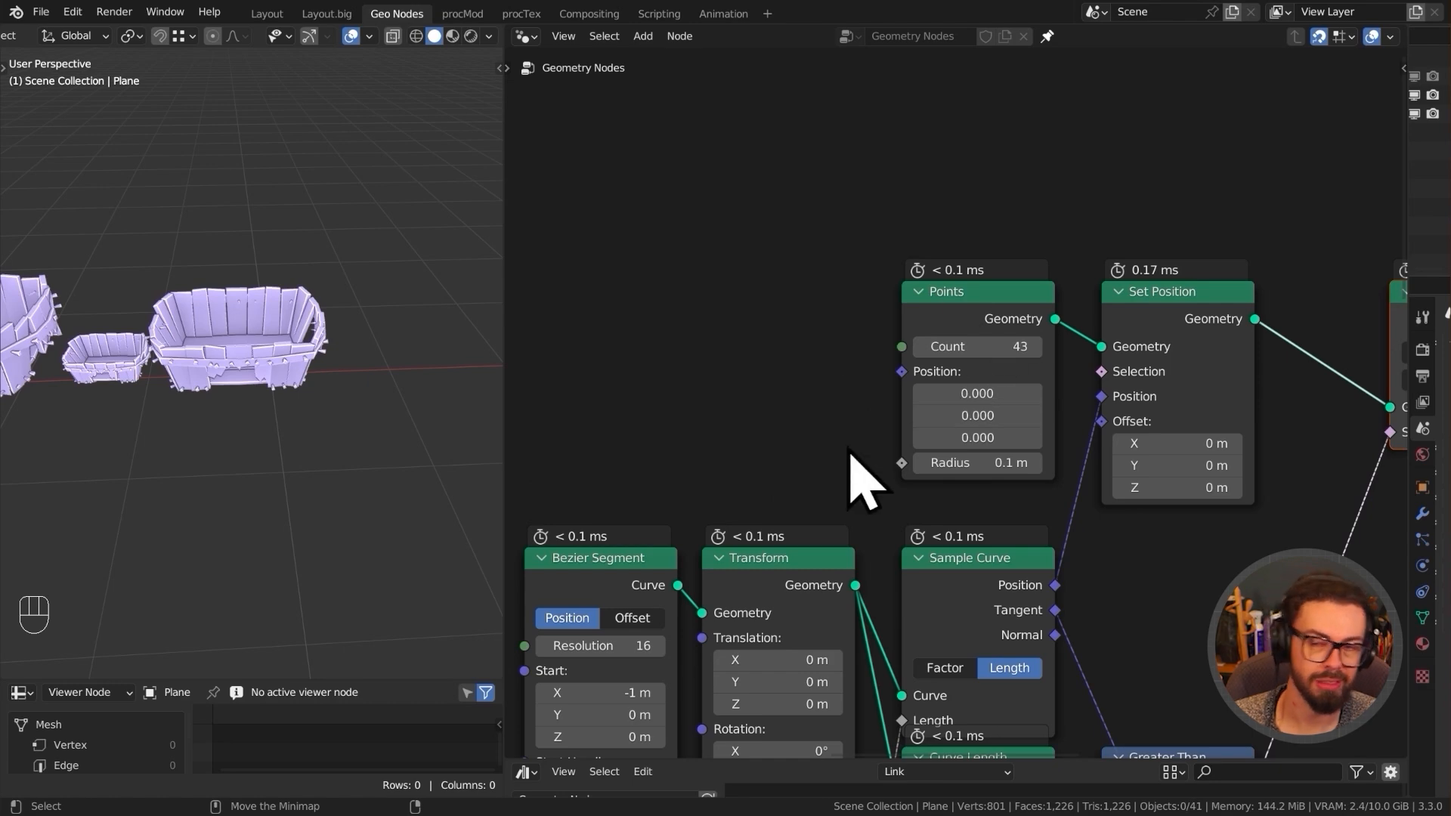
- Review the Instance Packer's inputs and outputs, and shift its node slightly upward
{"action": "scroll", "coordinate": [715, 637], "scroll_direction": "down", "scroll_amount": 5}
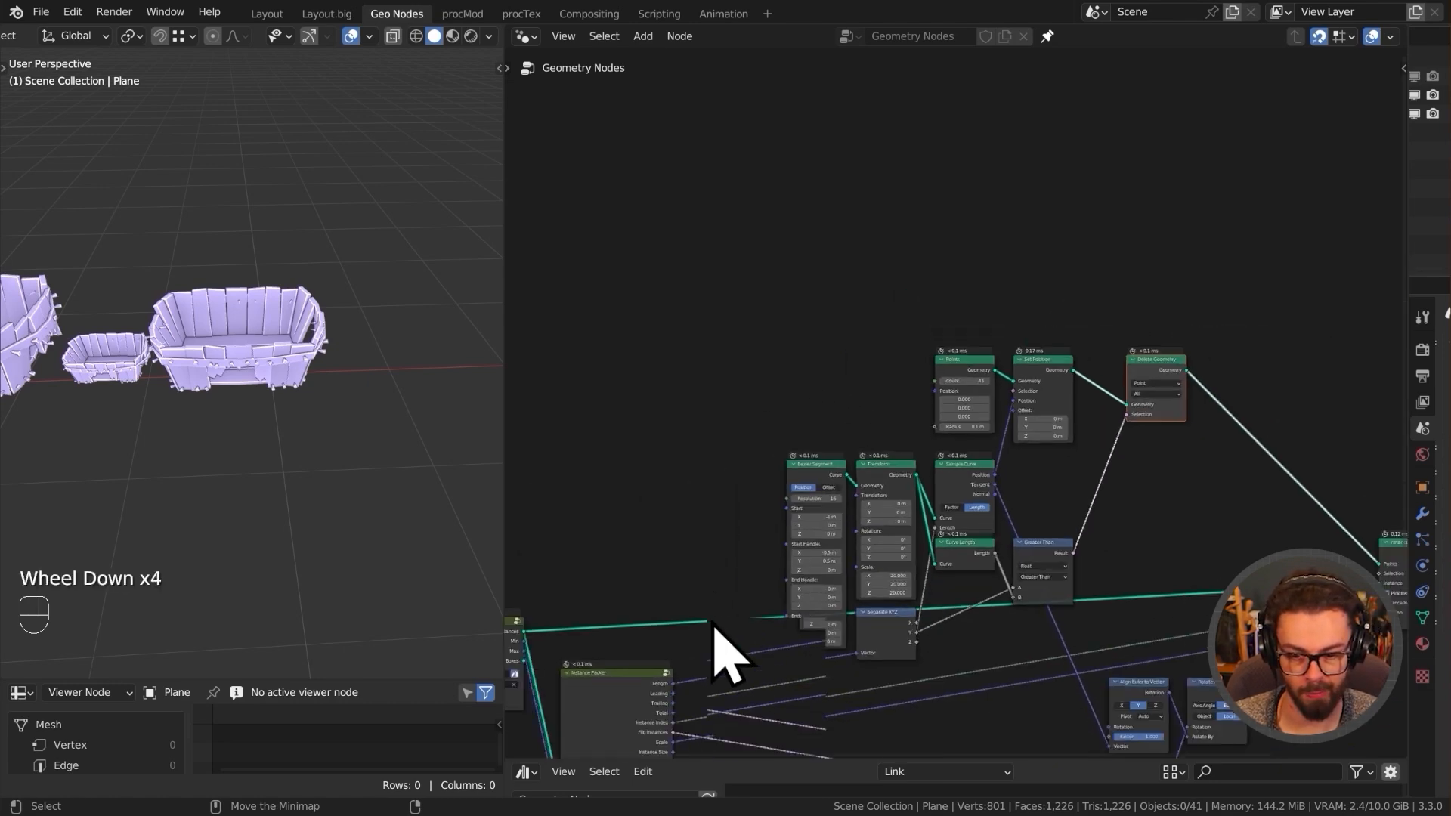
{"action": "middle_click_drag", "start_coordinate": [715, 638], "coordinate": [858, 491]}
{"action": "scroll", "coordinate": [776, 657], "scroll_direction": "up", "scroll_amount": 2}
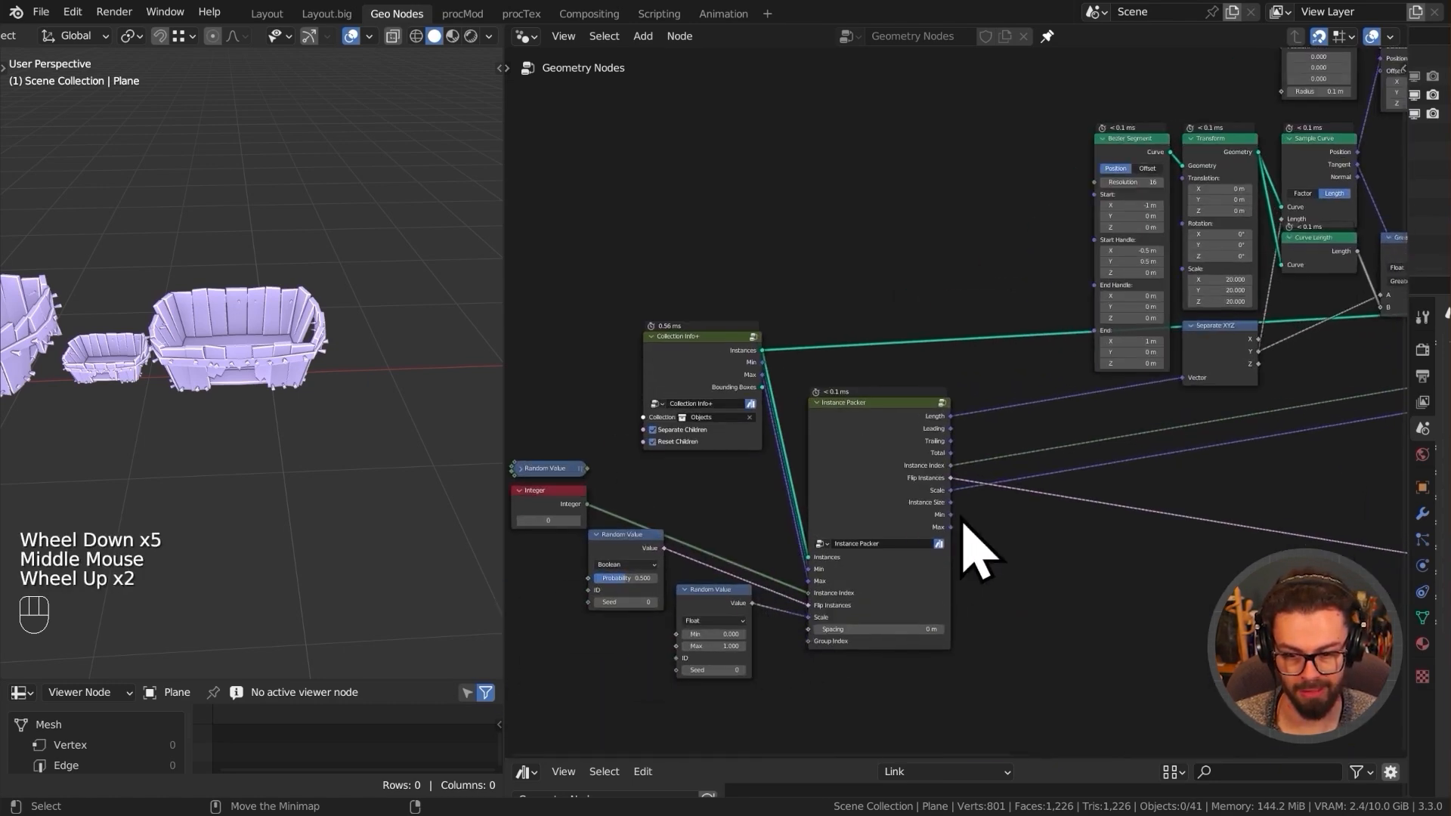
{"action": "middle_click_drag", "start_coordinate": [951, 563], "coordinate": [941, 606]}
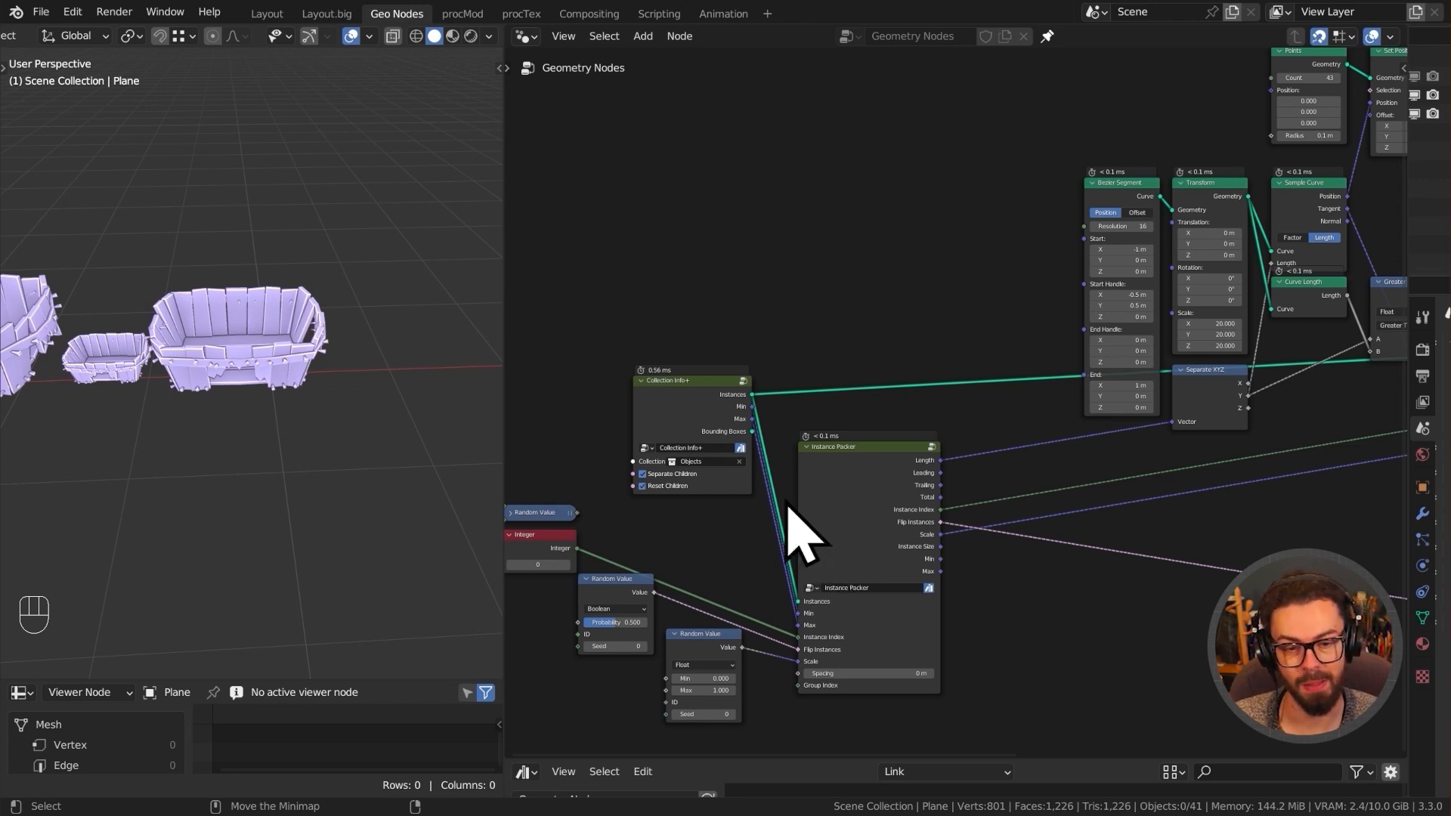
{"action": "middle_click_drag", "start_coordinate": [998, 261], "coordinate": [987, 327]}
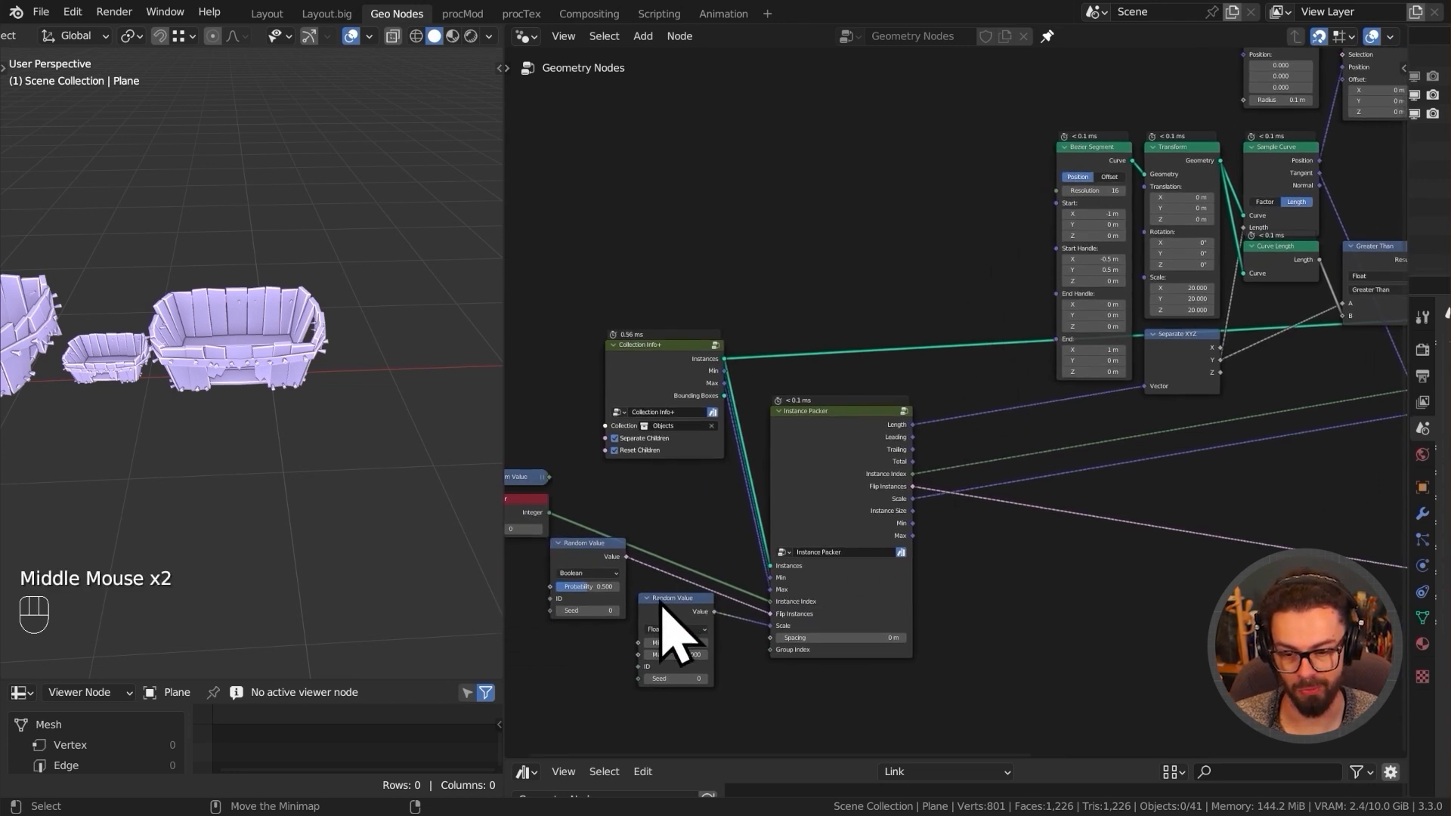
{"action": "left_click_drag", "start_coordinate": [853, 467], "coordinate": [865, 446]}
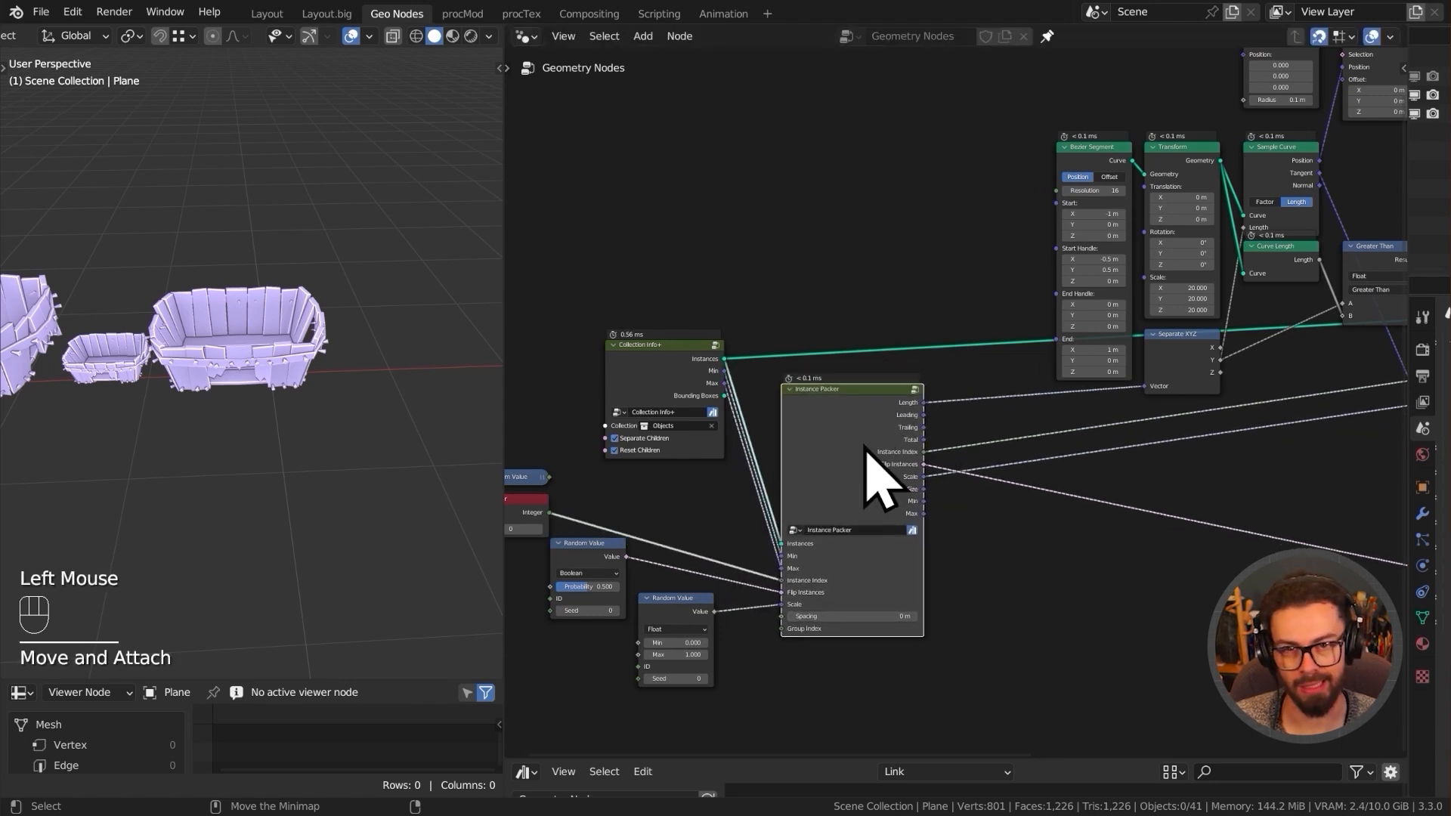
- Raise the Points node's Count to 15005 to test the setup with many surplus points
{"action": "middle_click_drag", "start_coordinate": [854, 449], "coordinate": [696, 389]}
{"action": "scroll", "coordinate": [912, 230], "scroll_direction": "up", "scroll_amount": 3}
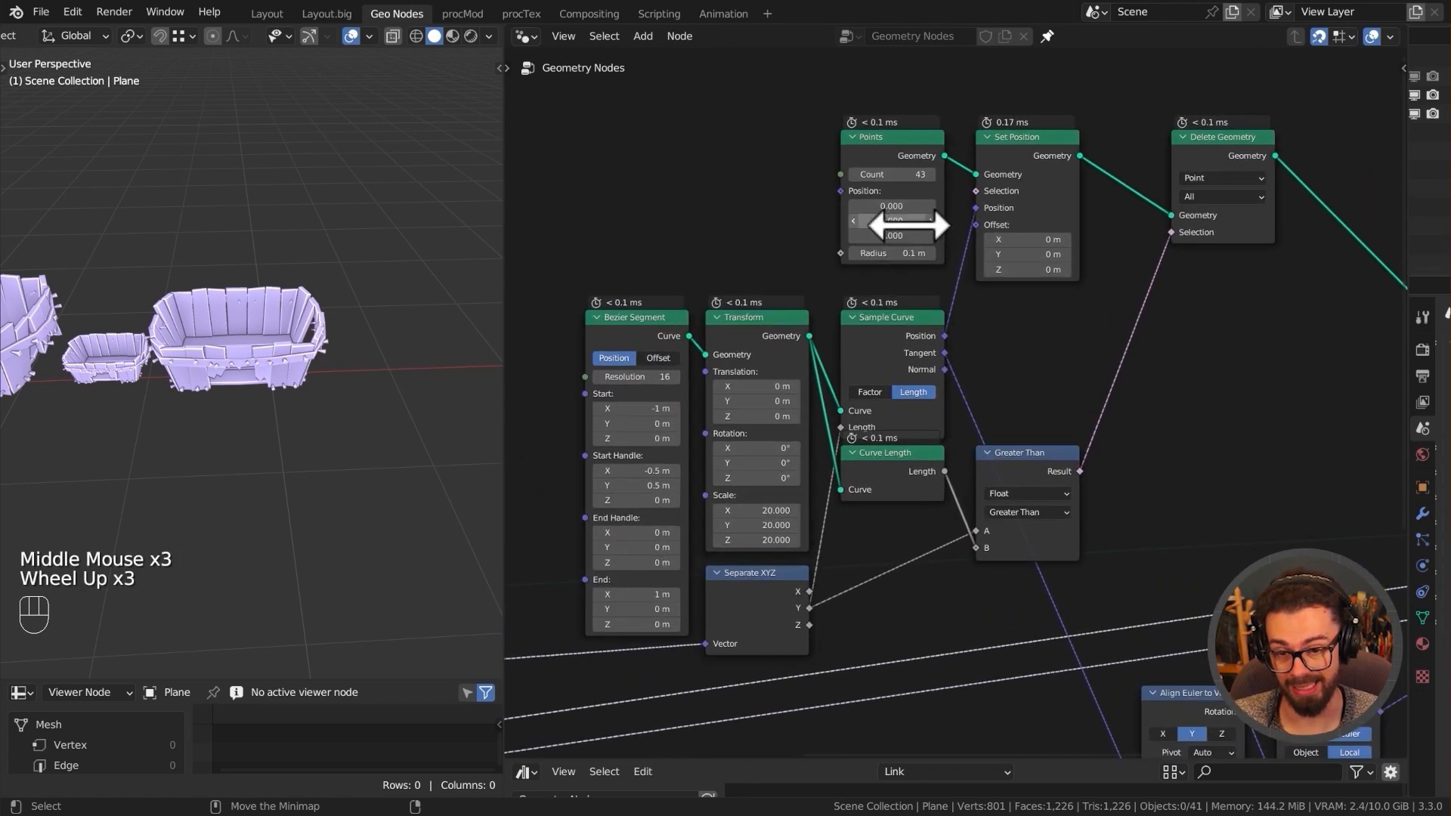
{"action": "mouse_move", "coordinate": [897, 173]}
{"action": "left_mouse_down", "text": "shift"}
{"action": "mouse_move", "coordinate": [944, 173]}
{"action": "mouse_move", "coordinate": [939, 210]}
{"action": "mouse_move", "coordinate": [907, 174]}
{"action": "left_mouse_up", "text": "shift"}
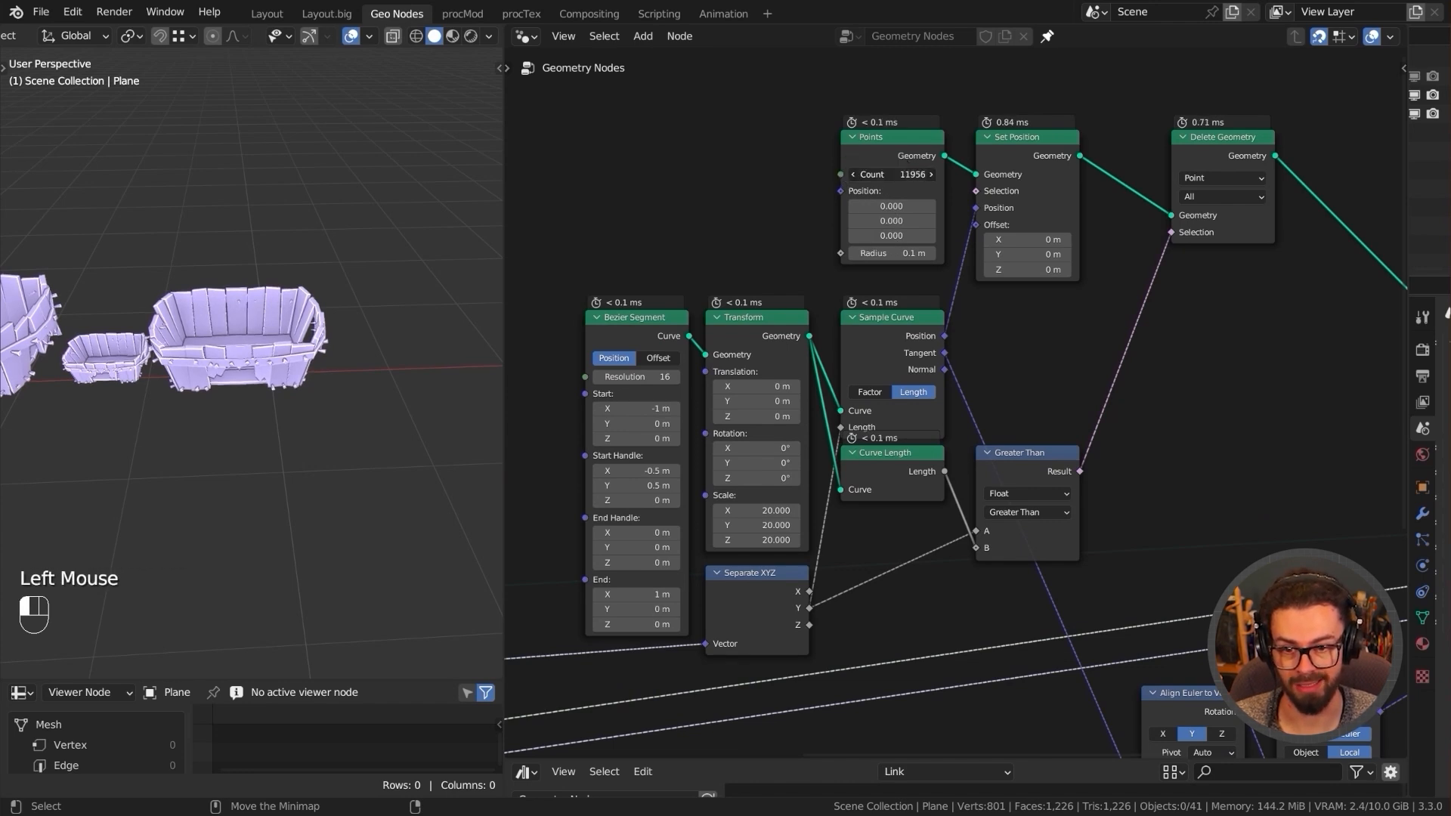
{"action": "left_click_drag", "start_coordinate": [906, 175], "coordinate": [1020, 151]}
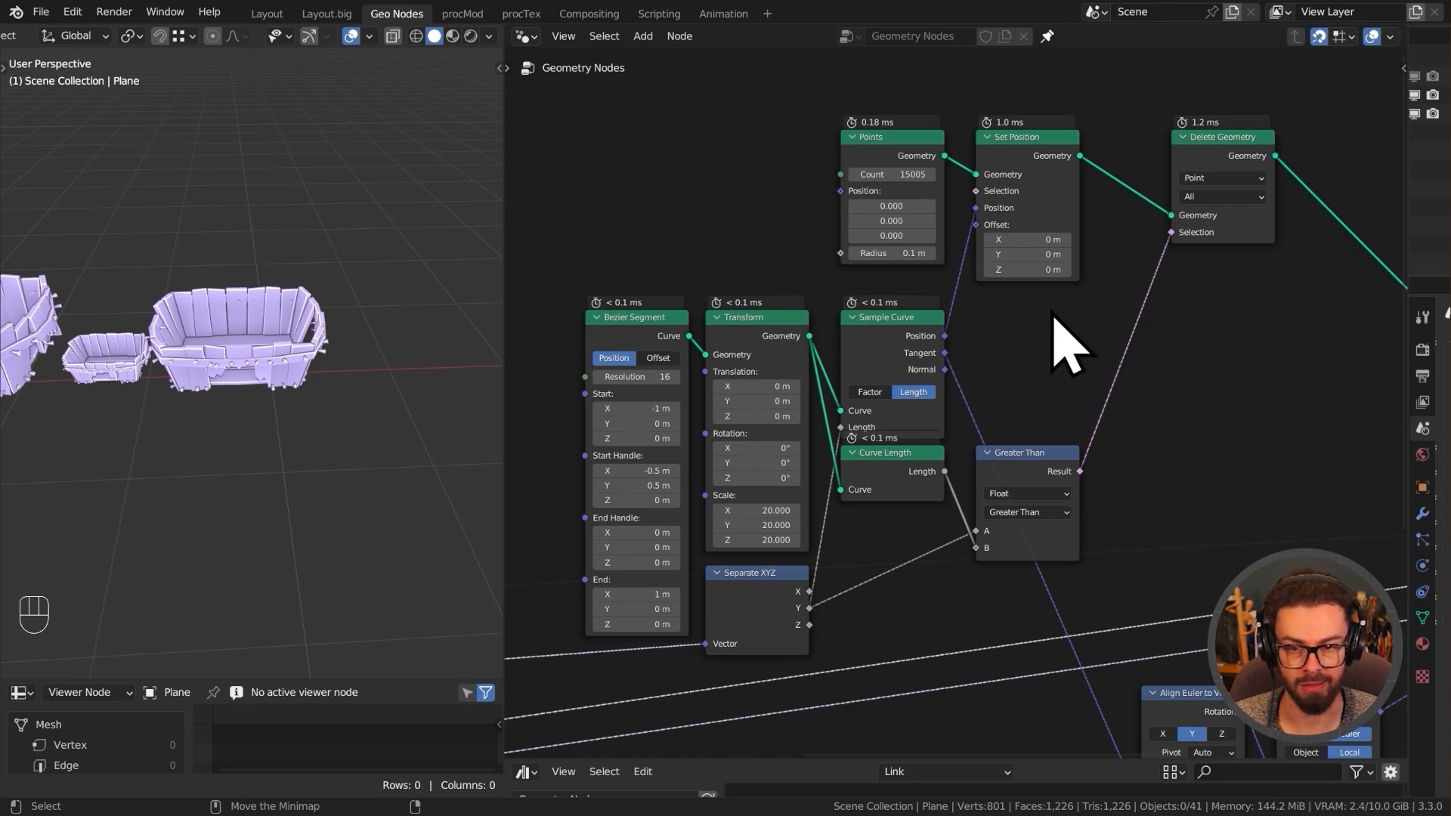
- Set the Points node's Count to 1000
{"action": "scroll", "coordinate": [1056, 317], "scroll_direction": "down", "scroll_amount": 5}
{"action": "middle_click_drag", "start_coordinate": [1029, 333], "coordinate": [1014, 421]}
{"action": "scroll", "coordinate": [978, 313], "scroll_direction": "up", "scroll_amount": 3}
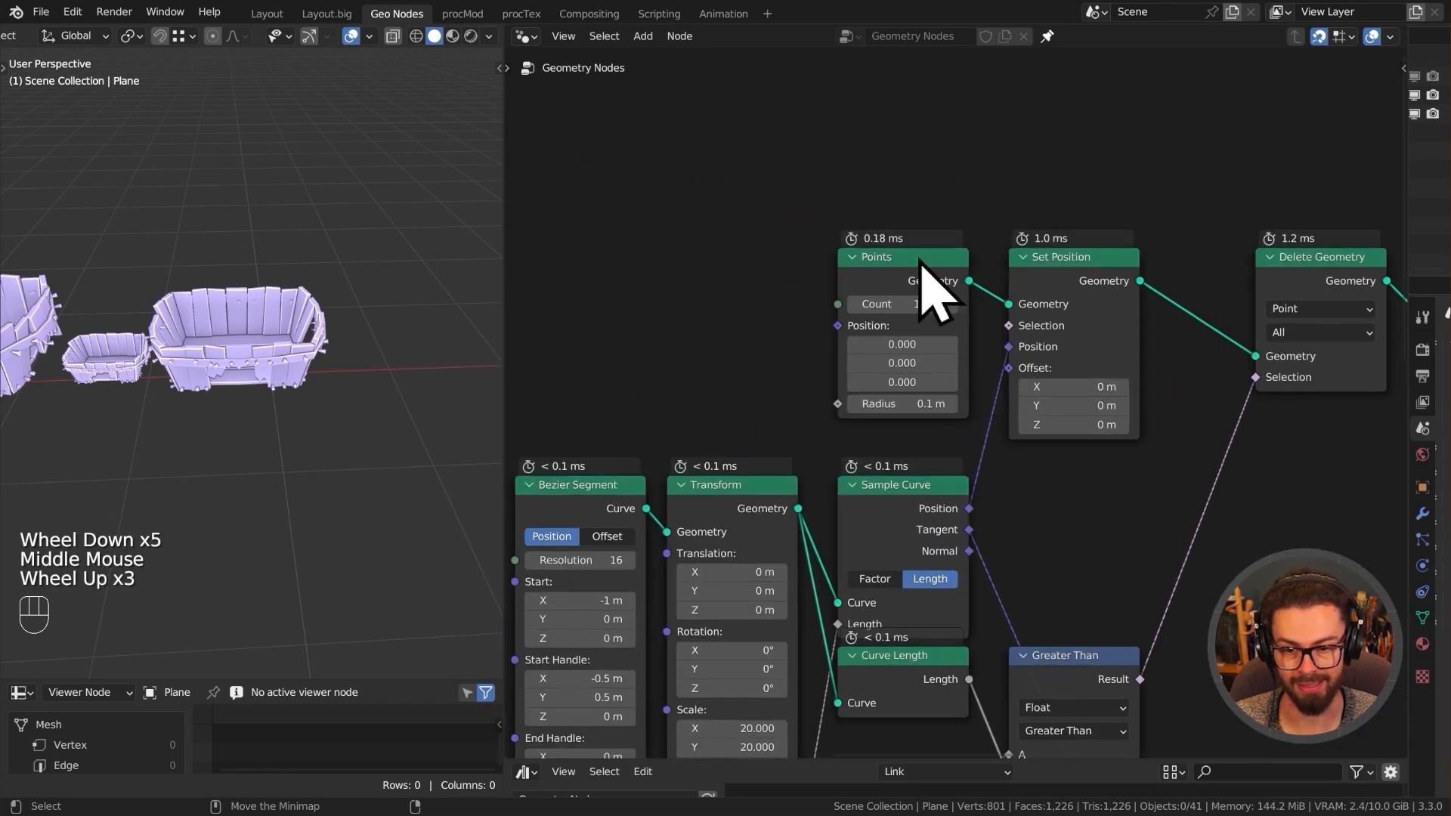
{"action": "left_click", "coordinate": [877, 304]}
{"action": "type", "text": "1000"}
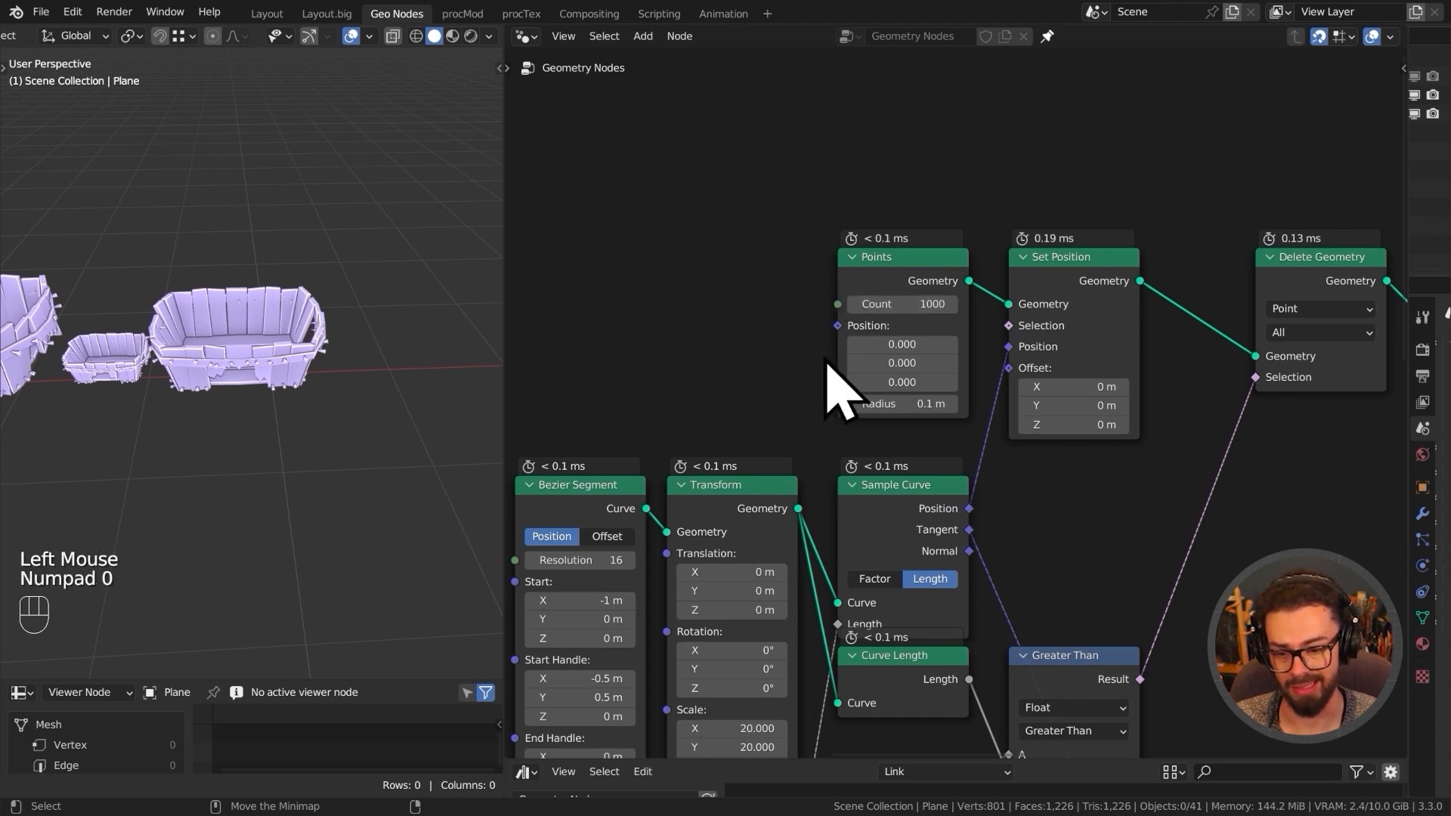
- Move the Separate XYZ node next to the Instance Packer's outputs
{"action": "scroll", "coordinate": [831, 408], "scroll_direction": "down", "scroll_amount": 3}
{"action": "middle_click_drag", "start_coordinate": [832, 411], "coordinate": [825, 268]}
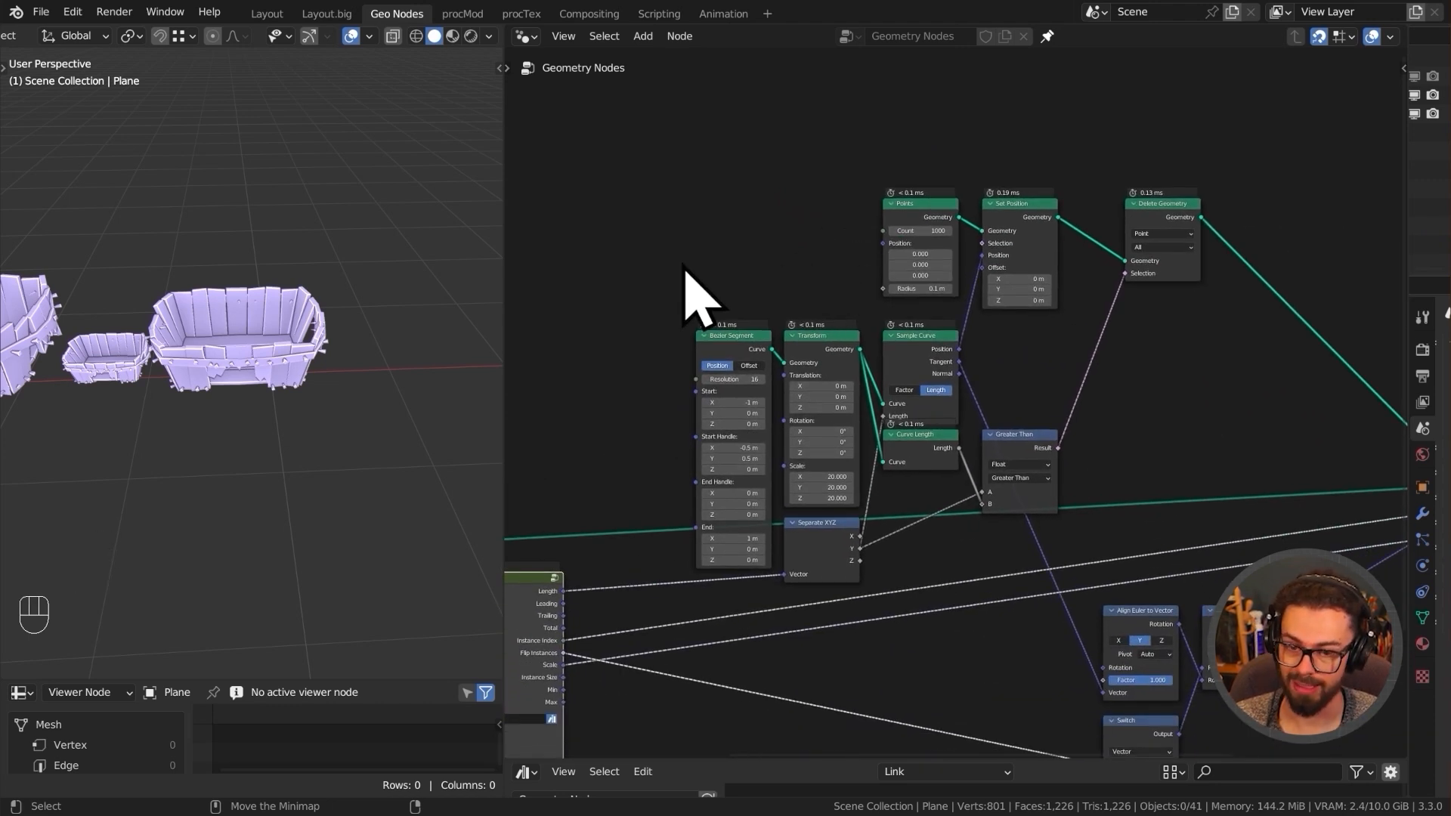
{"action": "middle_click_drag", "start_coordinate": [1007, 232], "coordinate": [964, 224]}
{"action": "middle_click_drag", "start_coordinate": [763, 457], "coordinate": [842, 412]}
{"action": "left_click", "coordinate": [848, 519]}
{"action": "key", "text": "g"}
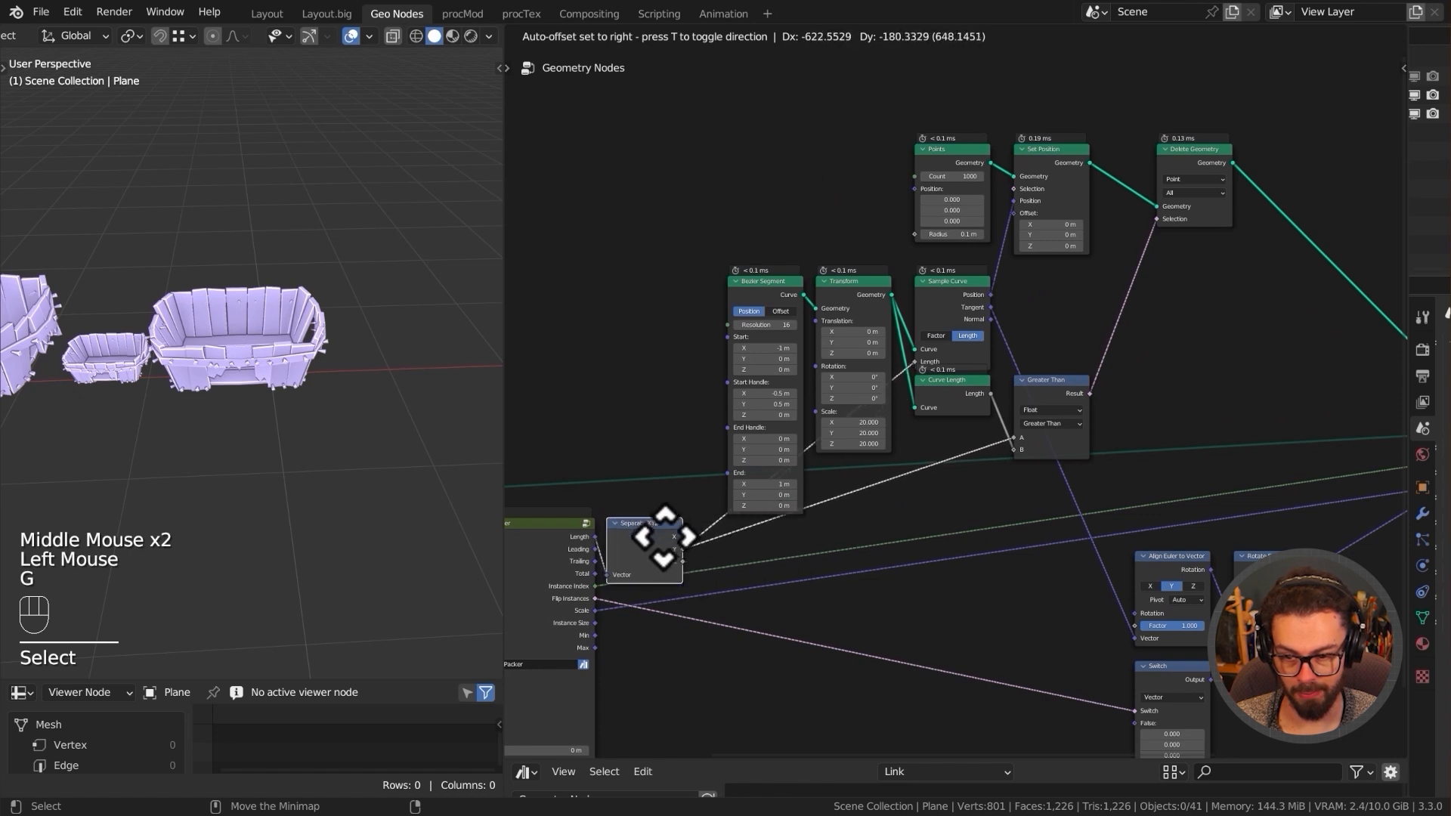
{"action": "left_click", "coordinate": [661, 529]}
- Merge Separate XYZ's Y output links through one reroute and place it below the curve nodes
{"action": "right_click_drag", "start_coordinate": [710, 532], "coordinate": [725, 586], "text": "shift"}
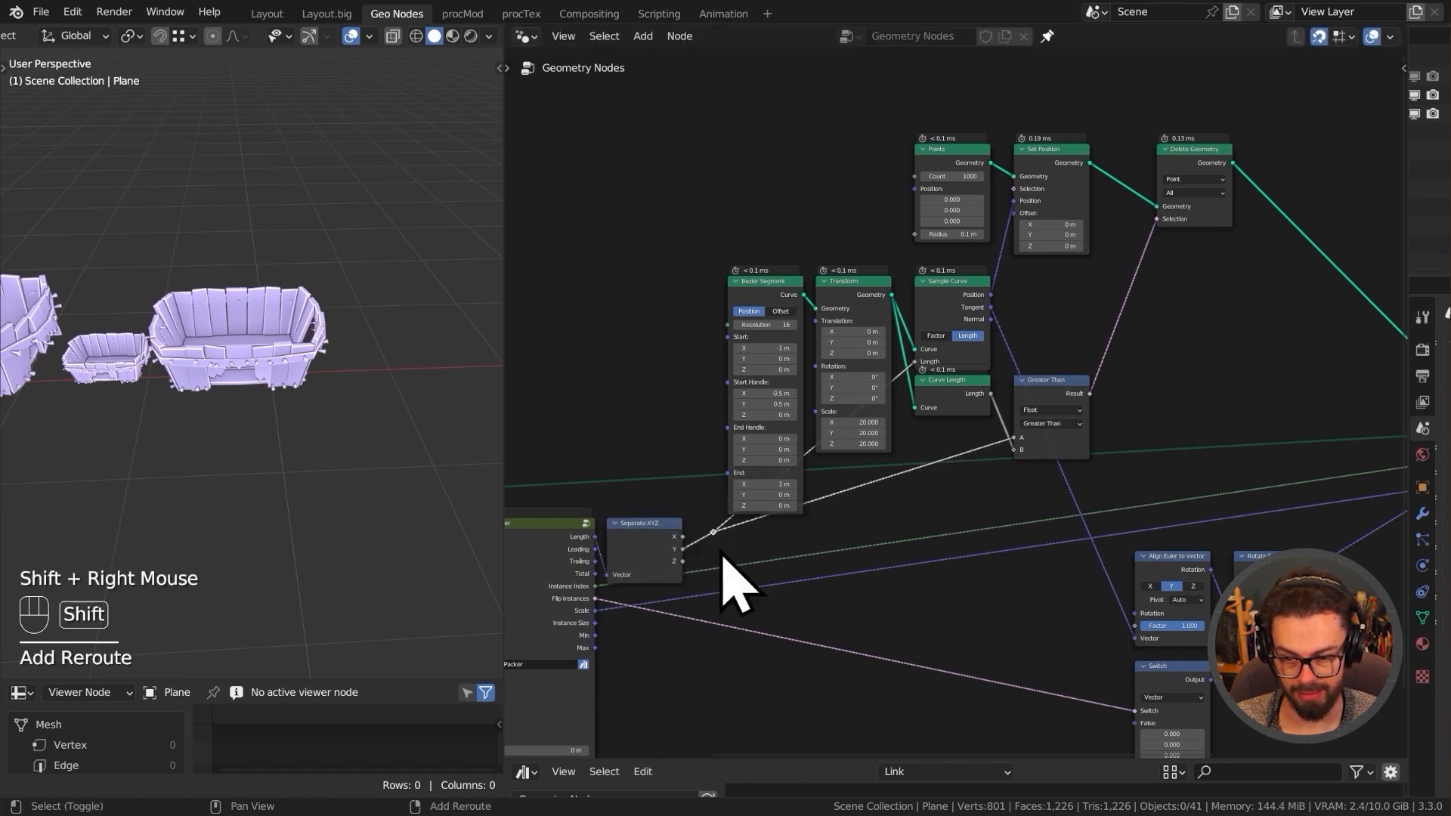
{"action": "key", "text": "g"}
{"action": "left_click", "coordinate": [941, 508]}
{"action": "middle_click_drag", "start_coordinate": [1047, 516], "coordinate": [854, 445]}
{"action": "left_click_drag", "start_coordinate": [866, 447], "coordinate": [948, 529]}
{"action": "key", "text": "g"}
{"action": "left_click", "coordinate": [1051, 566]}
- Move the Points, curve-sampling, Greater Than and Delete Geometry nodes clear of the Instances link and group them
{"action": "middle_click_drag", "start_coordinate": [1049, 563], "coordinate": [1110, 551]}
{"action": "scroll", "coordinate": [706, 592], "scroll_direction": "down", "scroll_amount": 1}
{"action": "left_click_drag", "start_coordinate": [691, 563], "coordinate": [1126, 134]}
{"action": "key", "text": "g"}
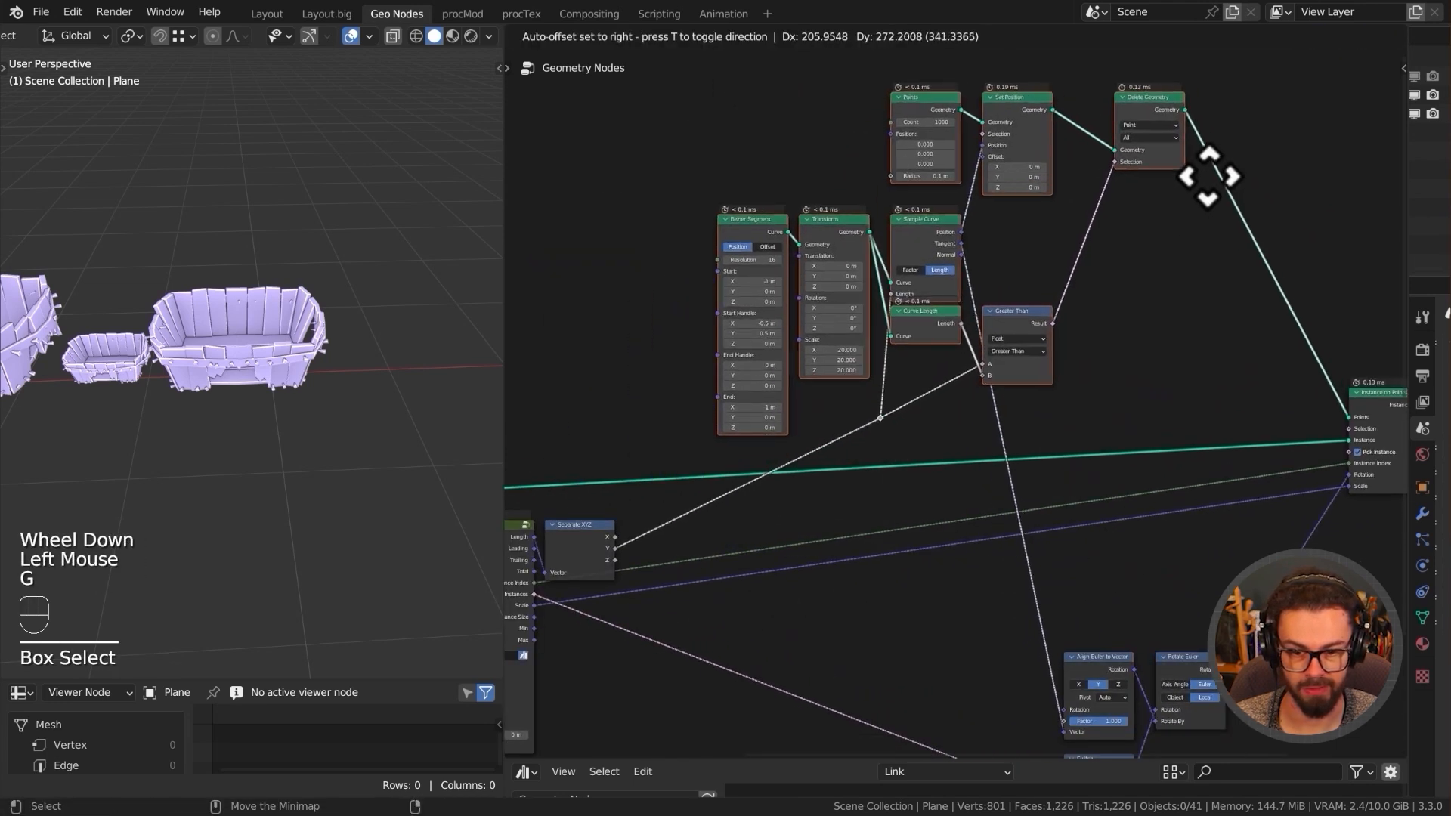
{"action": "left_click", "coordinate": [1130, 204]}
{"action": "middle_click_drag", "start_coordinate": [1130, 204], "coordinate": [972, 307]}
{"action": "key", "text": "ctrl+g"}
- Place Group Input below the Bezier Segment node and dissolve the reroute so its links stay connected
{"action": "scroll", "coordinate": [1016, 326], "scroll_direction": "up", "scroll_amount": 2}
{"action": "left_click", "coordinate": [621, 267]}
{"action": "left_click", "coordinate": [627, 313]}
{"action": "key", "text": "g"}
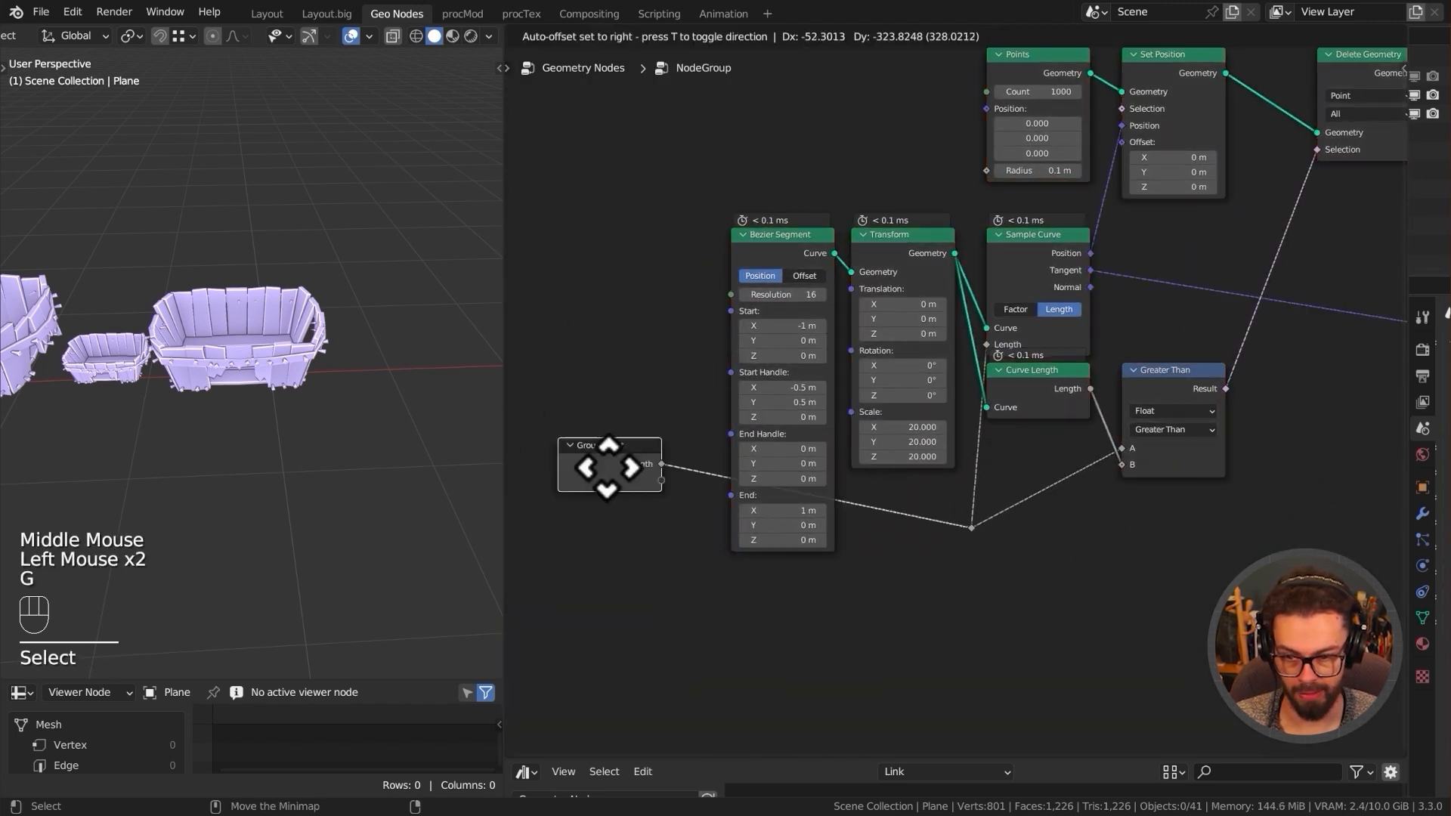
{"action": "left_click", "coordinate": [719, 638]}
{"action": "left_click_drag", "start_coordinate": [965, 479], "coordinate": [1022, 563]}
{"action": "key", "text": "ctrl+x"}
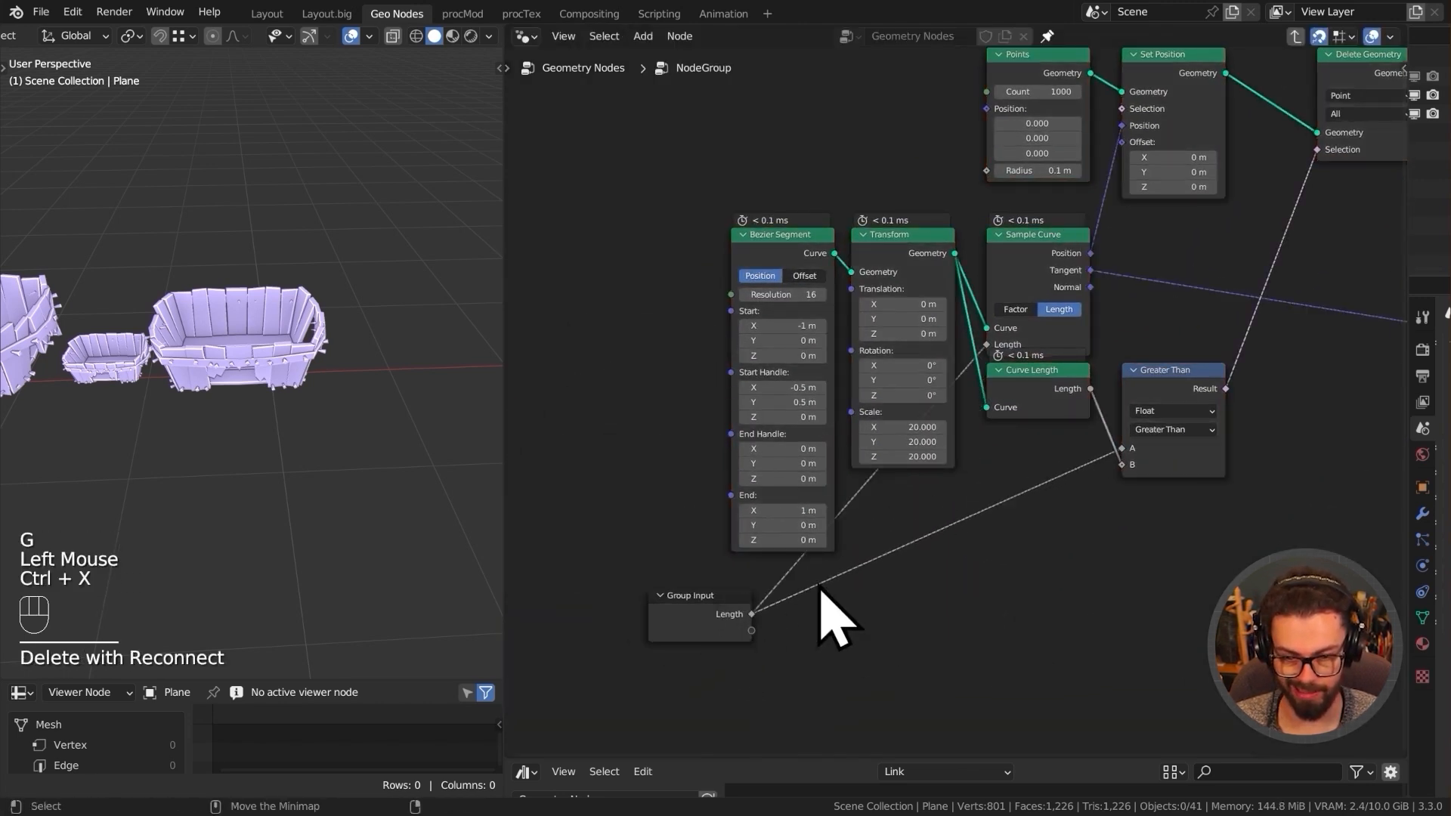
- Put a reroute on the Transform's output links inside the group, and delete the Bezier Segment and Transform nodes
{"action": "key", "text": "n"}
{"action": "left_click", "coordinate": [1273, 93]}
{"action": "middle_click_drag", "start_coordinate": [765, 227], "coordinate": [817, 254]}
{"action": "left_click_drag", "start_coordinate": [759, 195], "coordinate": [855, 335]}
{"action": "key", "text": "g"}
{"action": "left_click", "coordinate": [765, 283]}
{"action": "middle_click_drag", "start_coordinate": [794, 307], "coordinate": [810, 282]}
{"action": "right_click_drag", "start_coordinate": [876, 251], "coordinate": [861, 324], "text": "shift"}
{"action": "left_click", "coordinate": [633, 219]}
{"action": "key", "text": "x"}
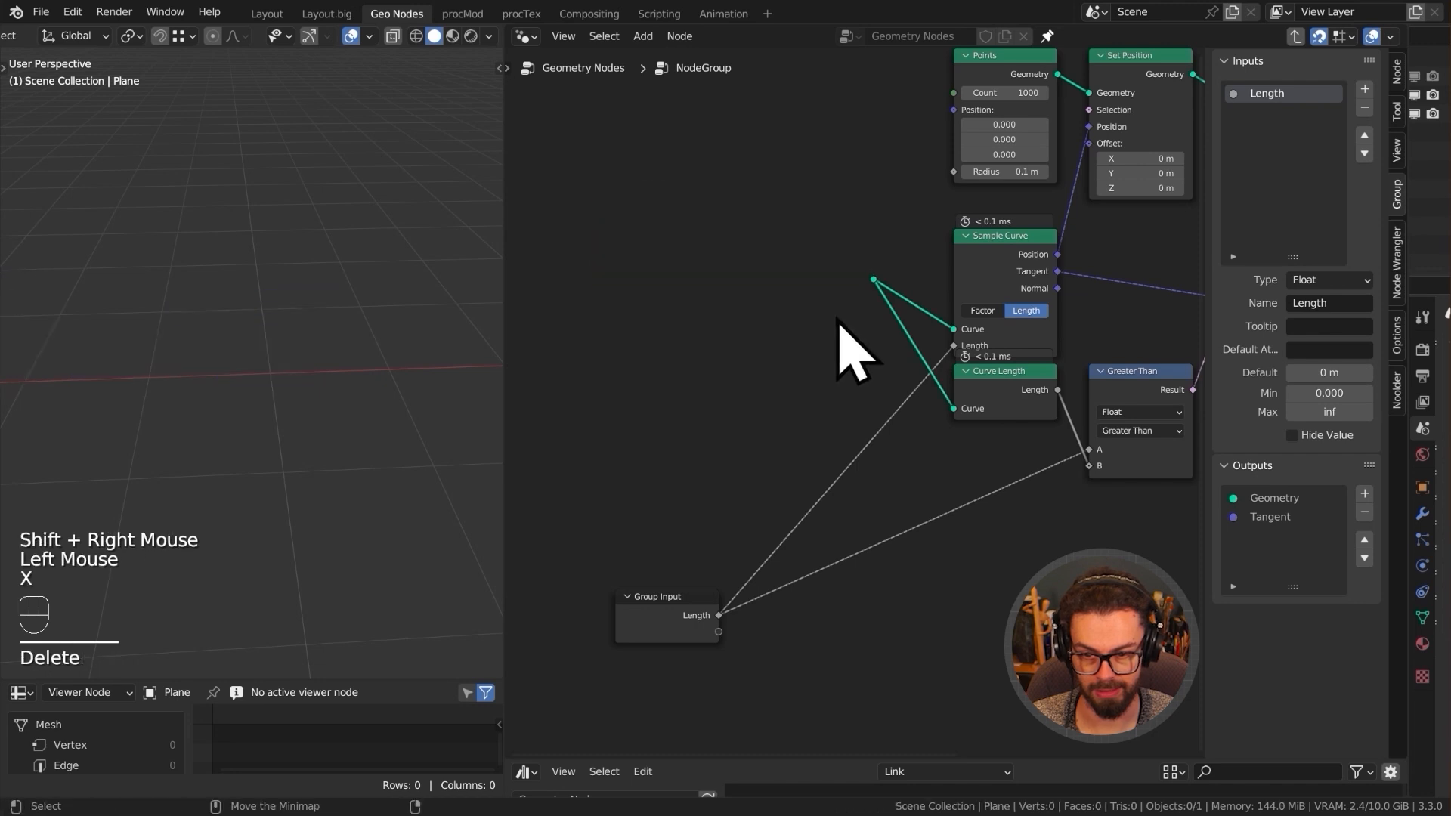
- Feed the reroute from a new Curve group input, place Curve above Length in the inputs, and dissolve the reroute
{"action": "left_click_drag", "start_coordinate": [641, 638], "coordinate": [875, 281]}
{"action": "double_click", "coordinate": [1272, 113]}
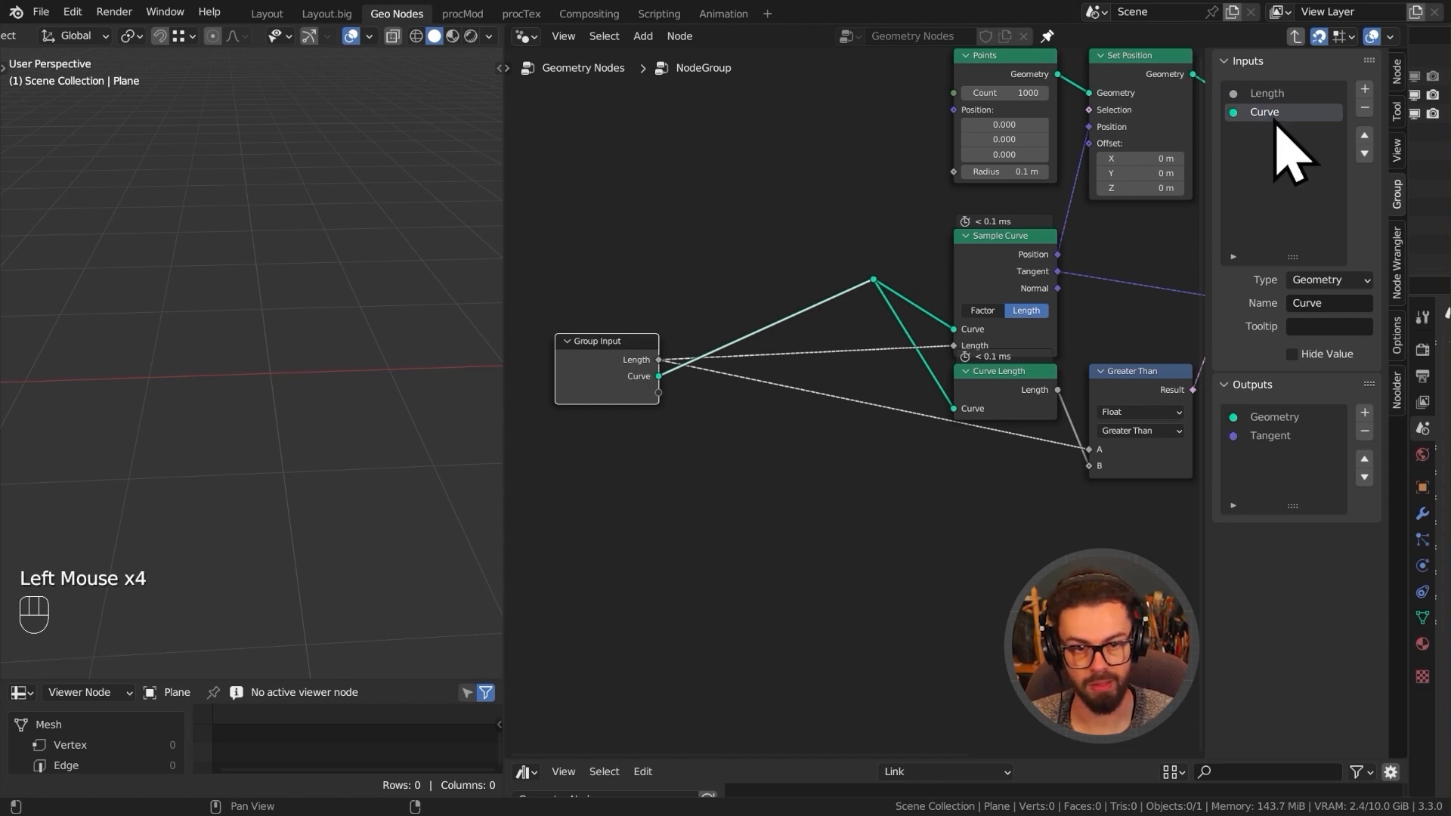
{"action": "left_click", "coordinate": [1363, 135]}
{"action": "left_click", "coordinate": [874, 280]}
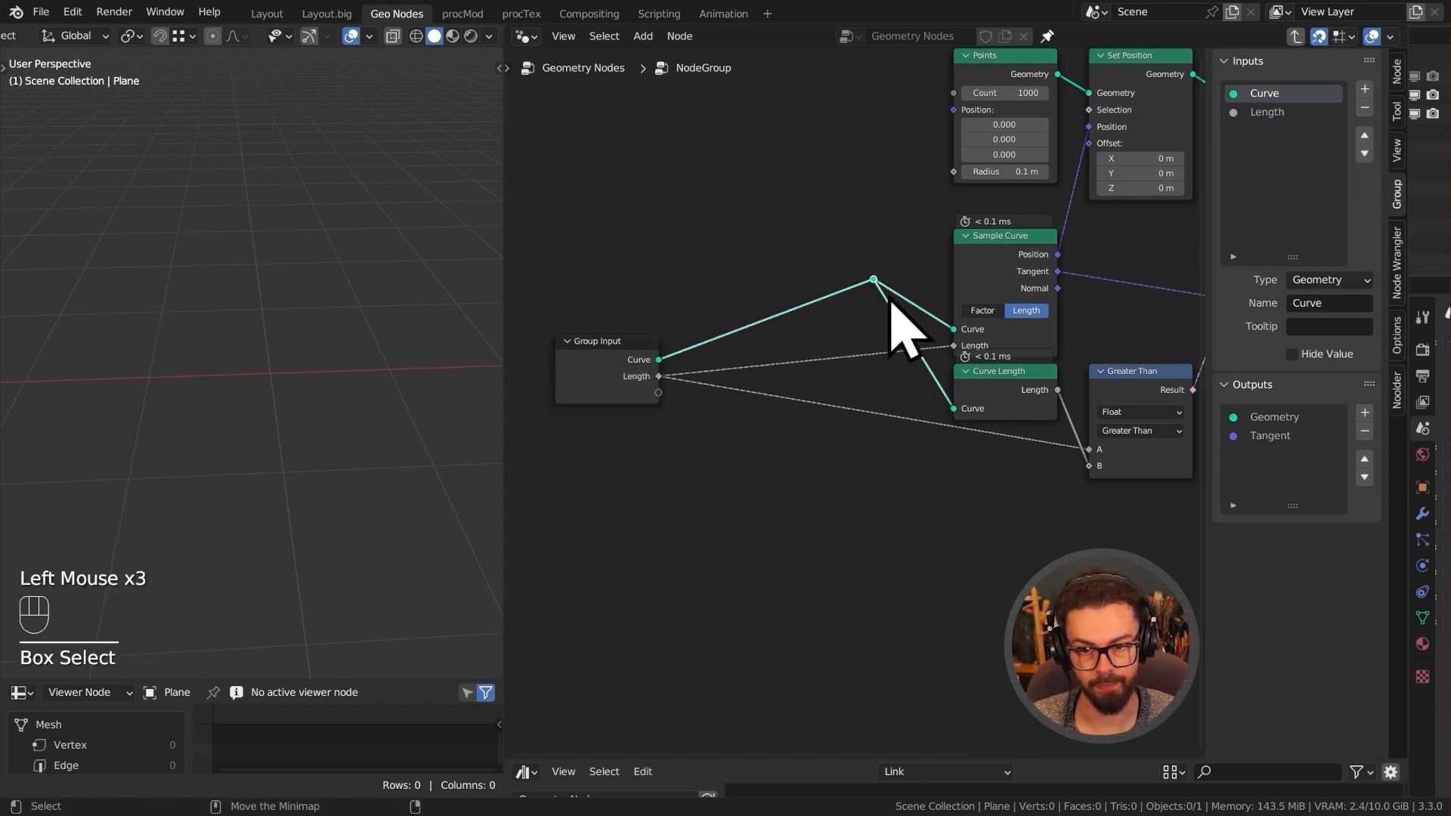
{"action": "key", "text": "ctrl+x"}
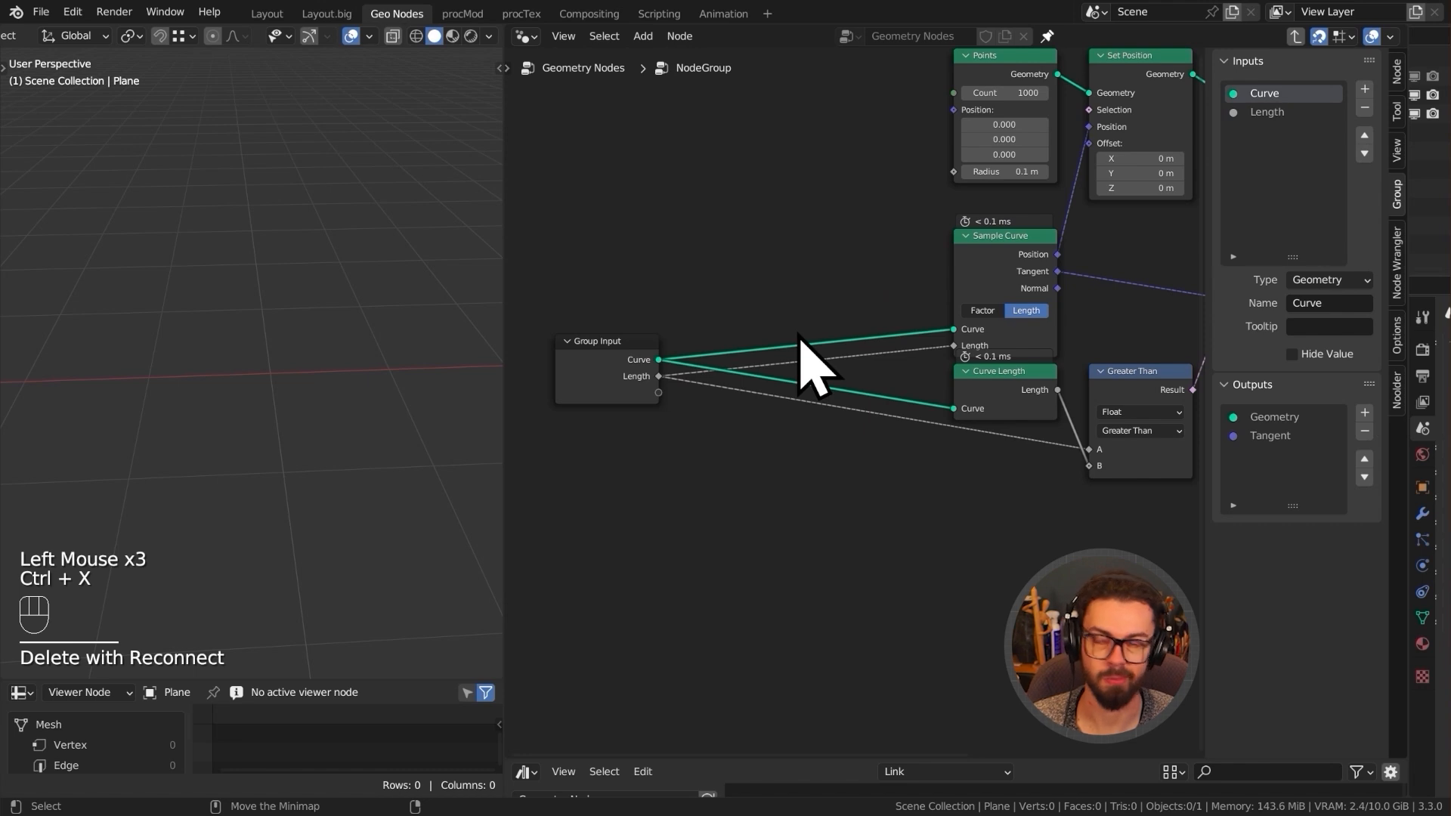
- Reposition the Group Input node and expose the Points node's Count as a group input
{"action": "middle_click_drag", "start_coordinate": [1079, 221], "coordinate": [988, 372]}
{"action": "middle_click_drag", "start_coordinate": [658, 349], "coordinate": [707, 368]}
{"action": "left_click", "coordinate": [563, 501]}
{"action": "key", "text": "g"}
{"action": "left_click", "coordinate": [724, 345]}
{"action": "left_click_drag", "start_coordinate": [723, 361], "coordinate": [911, 257]}
- Move the Delete Geometry node beside Set Position and rename the group's Geometry output to Points
{"action": "middle_click_drag", "start_coordinate": [842, 341], "coordinate": [629, 337]}
{"action": "middle_click_drag", "start_coordinate": [930, 438], "coordinate": [735, 416]}
{"action": "middle_click_drag", "start_coordinate": [769, 407], "coordinate": [778, 411]}
{"action": "left_click_drag", "start_coordinate": [800, 379], "coordinate": [947, 193]}
{"action": "key", "text": "g"}
{"action": "left_click", "coordinate": [879, 209]}
{"action": "double_click", "coordinate": [1297, 417]}
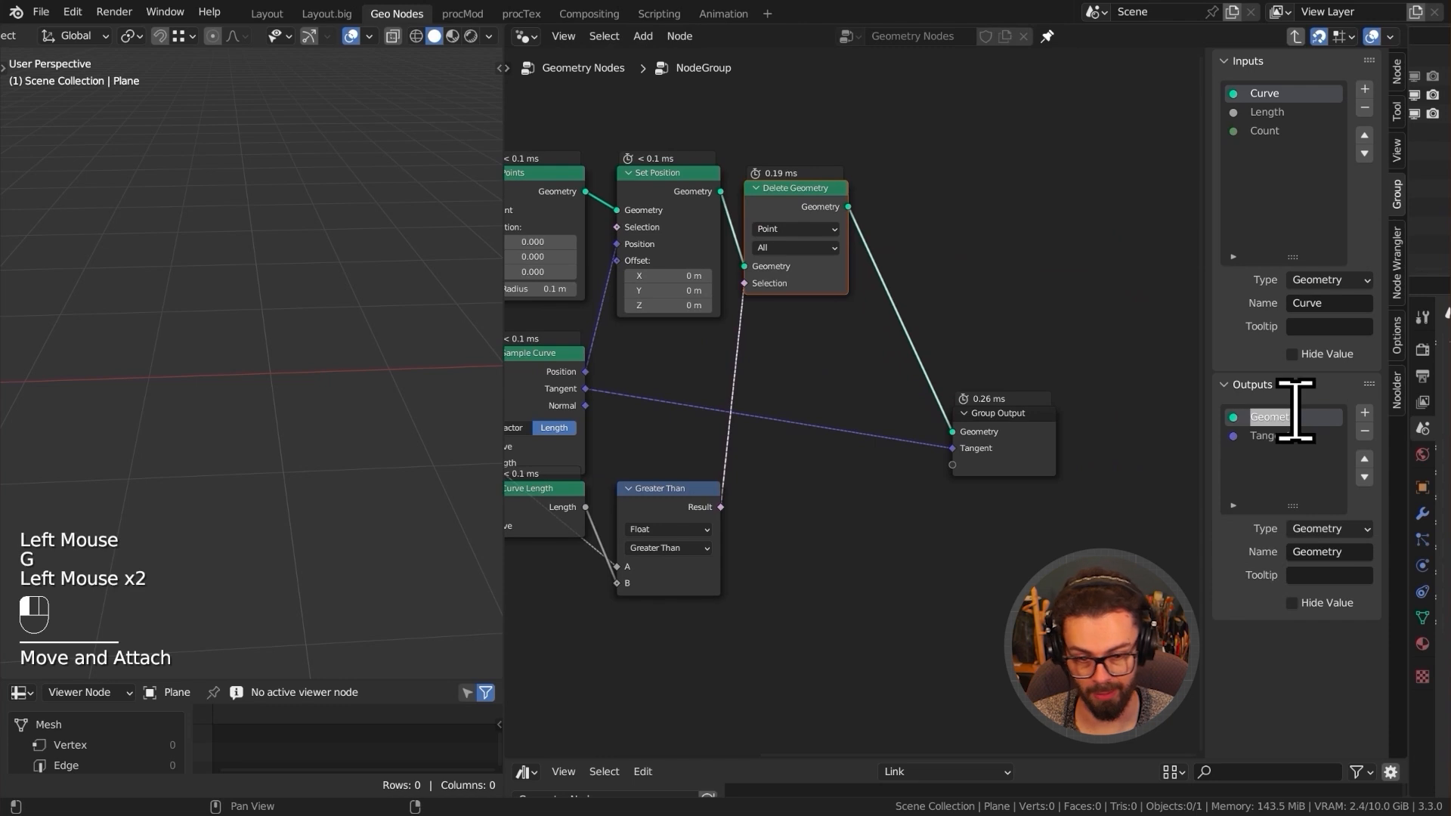
{"action": "type", "text": "Points"}
{"action": "key", "text": "Return"}
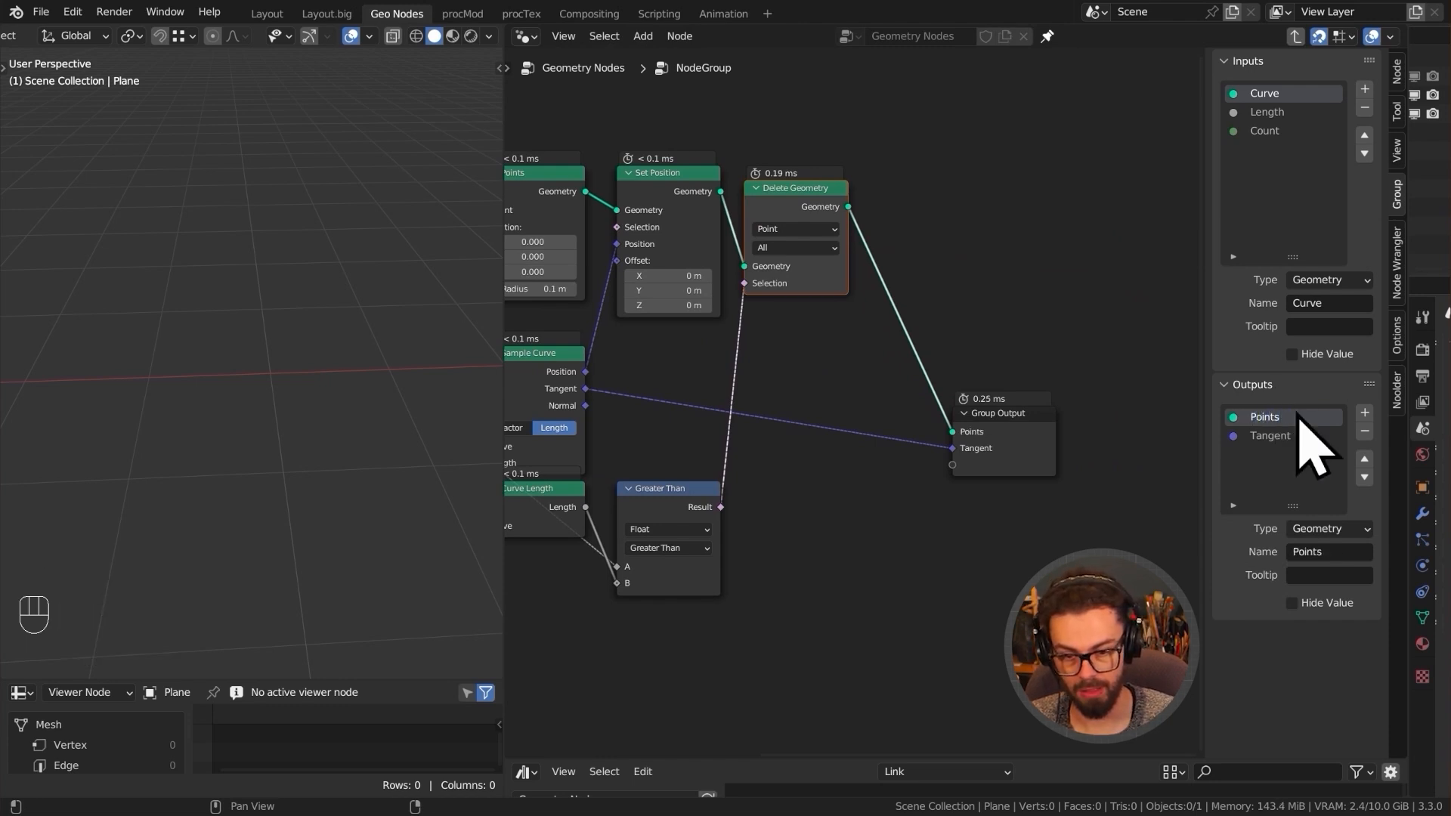
- Reposition the Group Output node and expose Sample Curve's Position and Normal as group outputs
{"action": "middle_click_drag", "start_coordinate": [803, 456], "coordinate": [826, 467]}
{"action": "left_click_drag", "start_coordinate": [886, 411], "coordinate": [1002, 551]}
{"action": "key", "text": "g"}
{"action": "left_click", "coordinate": [1003, 491]}
{"action": "scroll", "coordinate": [727, 414], "scroll_direction": "up", "scroll_amount": 2}
{"action": "middle_click_drag", "start_coordinate": [726, 414], "coordinate": [624, 392]}
{"action": "left_click_drag", "start_coordinate": [586, 367], "coordinate": [1091, 423]}
{"action": "left_click_drag", "start_coordinate": [586, 413], "coordinate": [1090, 437]}
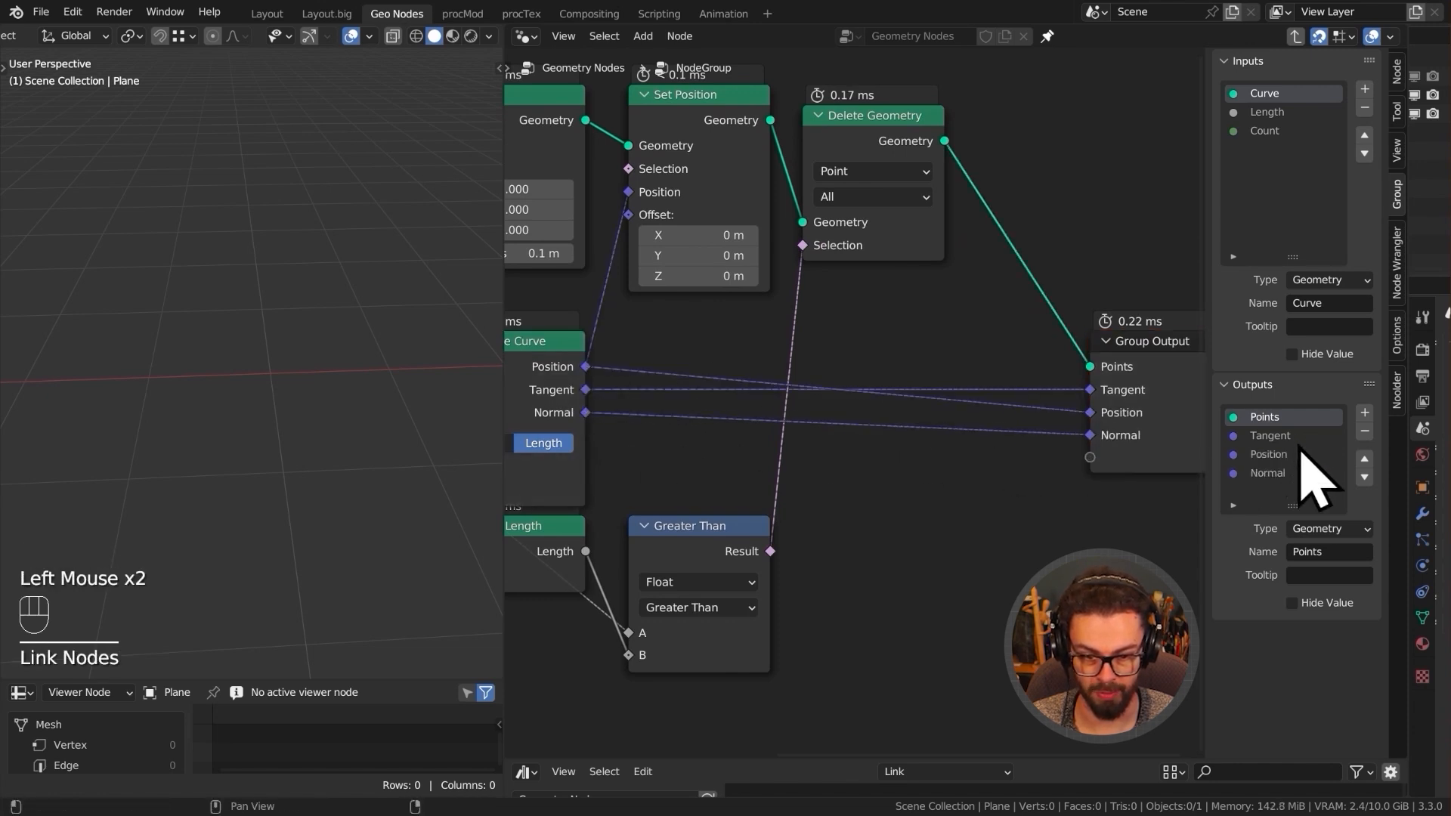
- Place the Position output above Tangent, move Group Output closer to the other nodes, and exit the group
{"action": "left_click", "coordinate": [1307, 454]}
{"action": "left_click", "coordinate": [1364, 457]}
{"action": "middle_click_drag", "start_coordinate": [1092, 411], "coordinate": [953, 404]}
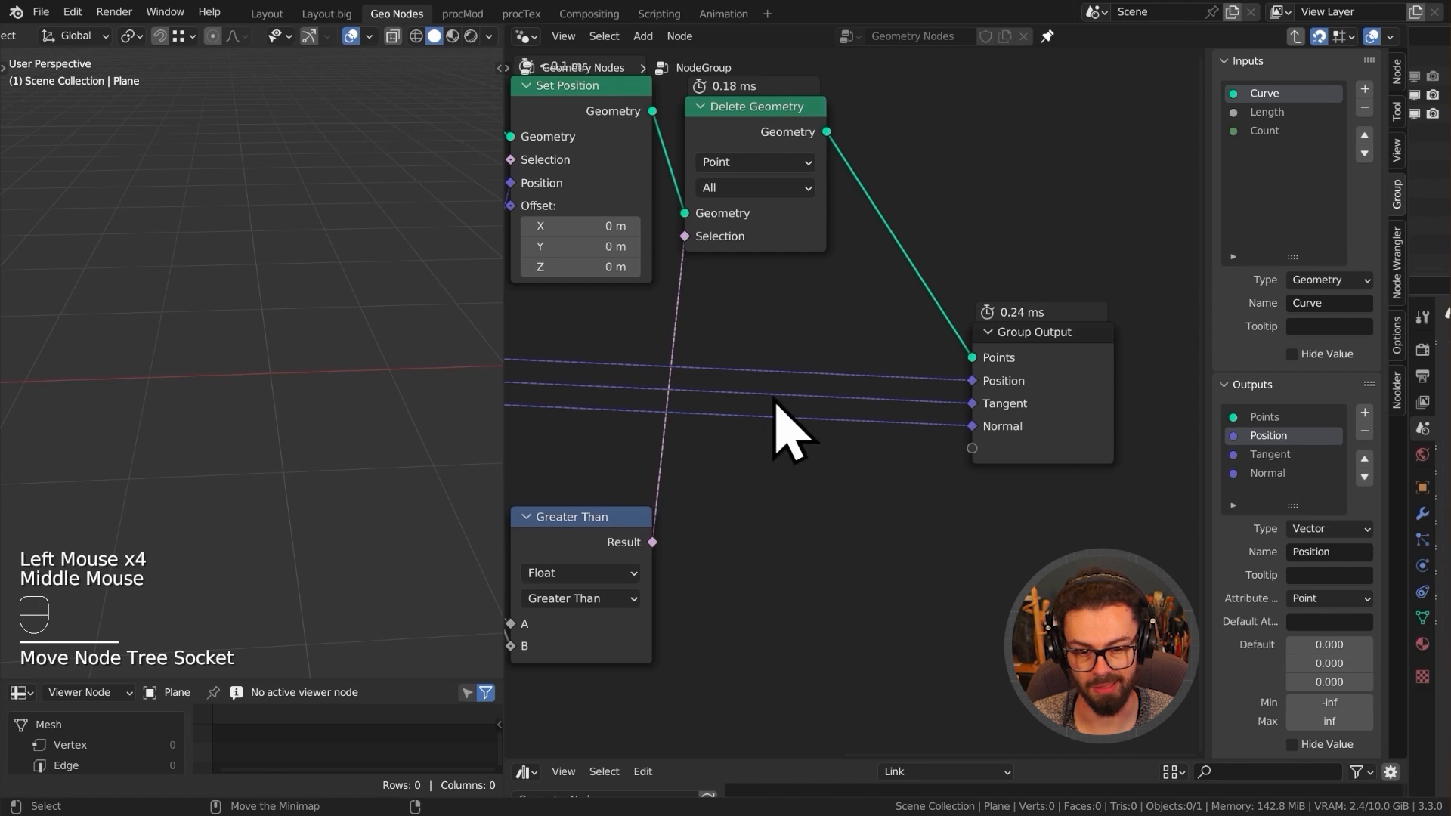
{"action": "left_click_drag", "start_coordinate": [919, 340], "coordinate": [1058, 461]}
{"action": "key", "text": "g"}
{"action": "left_click", "coordinate": [1014, 420]}
{"action": "key", "text": "Tab"}
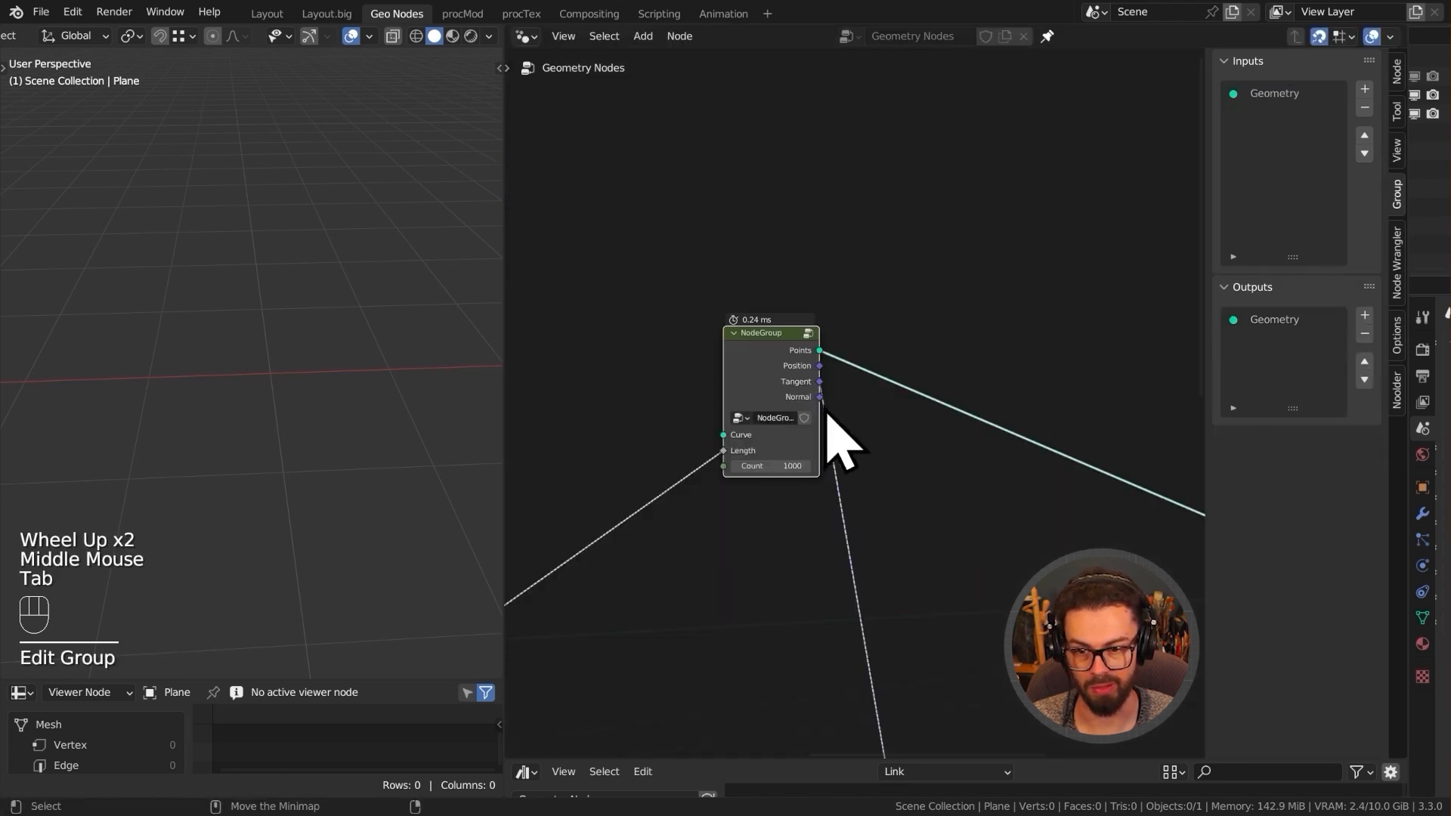
- Rename the node group to Accumulate on Curve
{"action": "left_click", "coordinate": [816, 405]}
{"action": "scroll", "coordinate": [795, 413], "scroll_direction": "up", "scroll_amount": 3}
{"action": "left_click", "coordinate": [775, 427]}
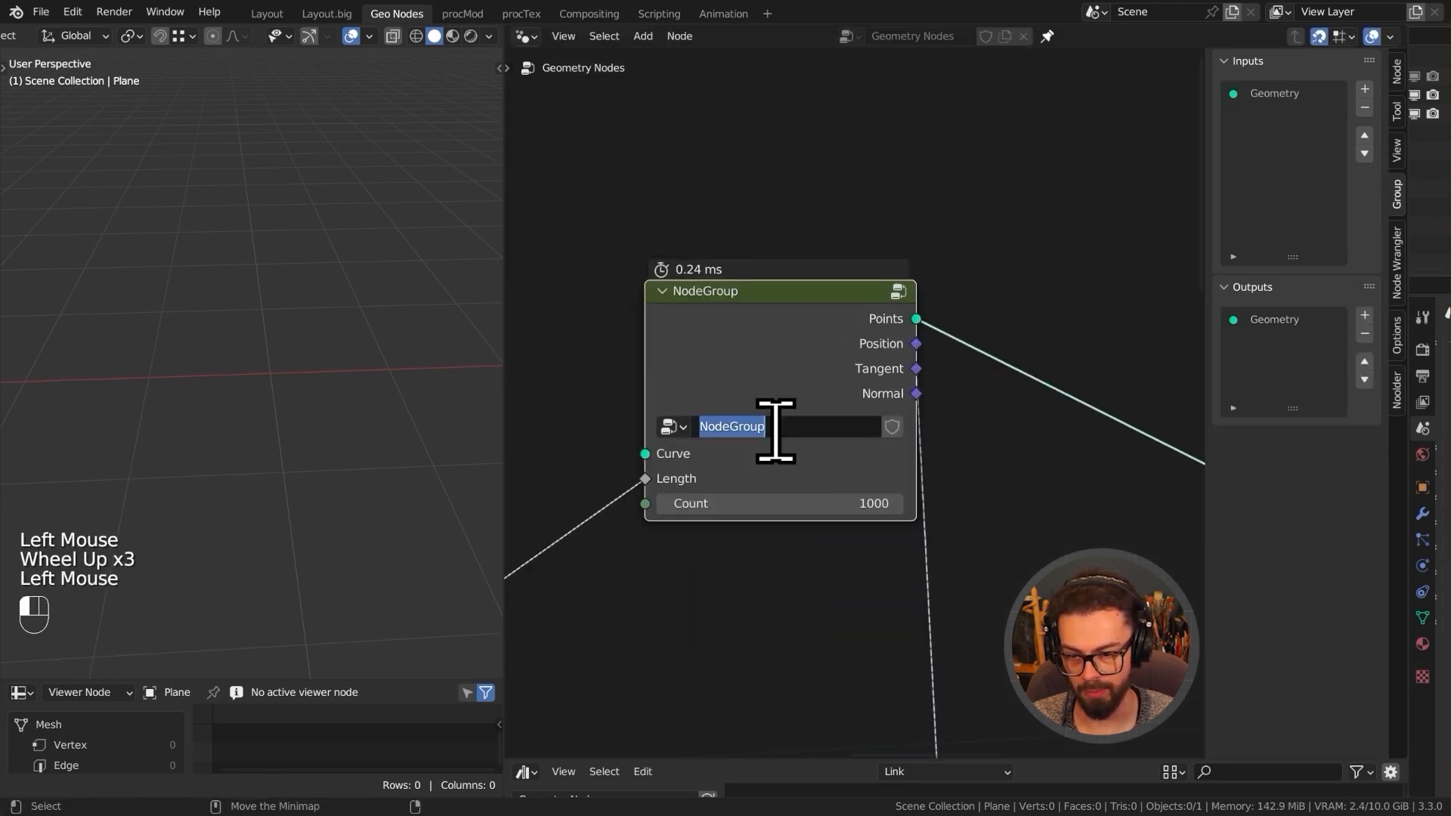
{"action": "type", "text": "Accumulate"}
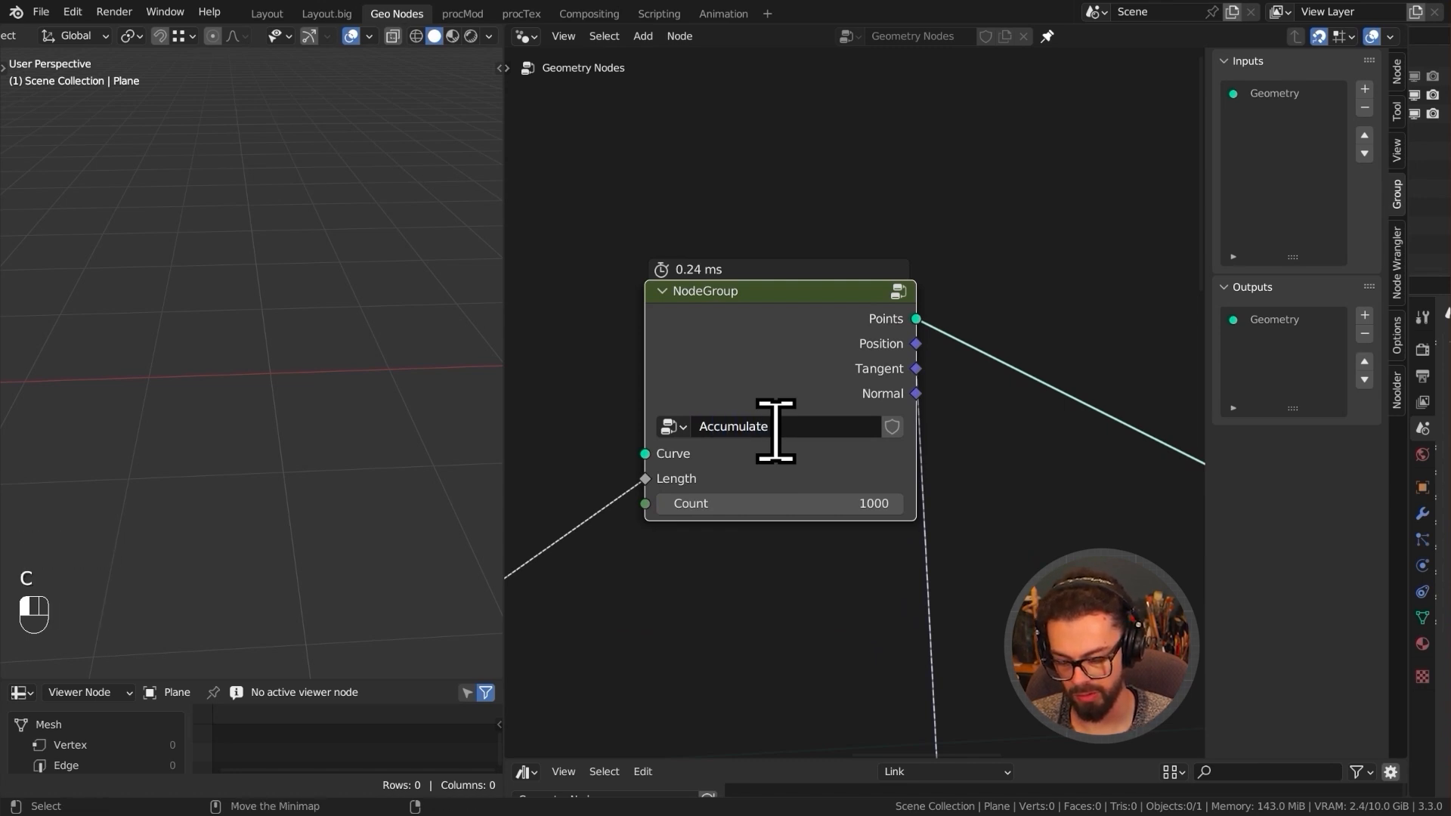
{"action": "type", "text": " on Curve"}
{"action": "key", "text": "Return"}
{"action": "key", "text": "n"}
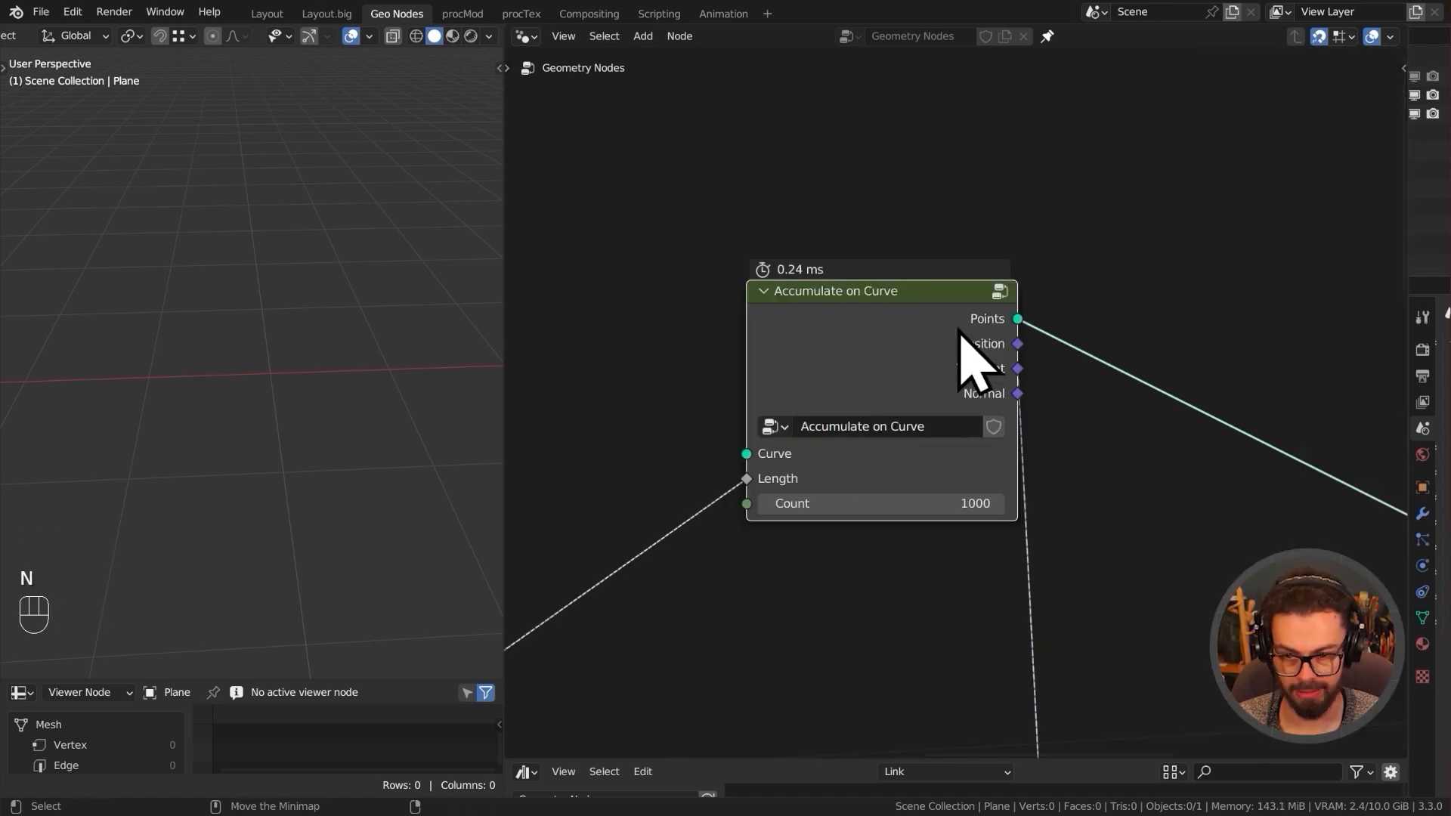
- Move the Accumulate on Curve node beside the Separate XYZ node
{"action": "scroll", "coordinate": [973, 355], "scroll_direction": "down", "scroll_amount": 3}
{"action": "middle_click_drag", "start_coordinate": [971, 373], "coordinate": [1081, 228]}
{"action": "left_click_drag", "start_coordinate": [952, 380], "coordinate": [1133, 196]}
{"action": "key", "text": "g"}
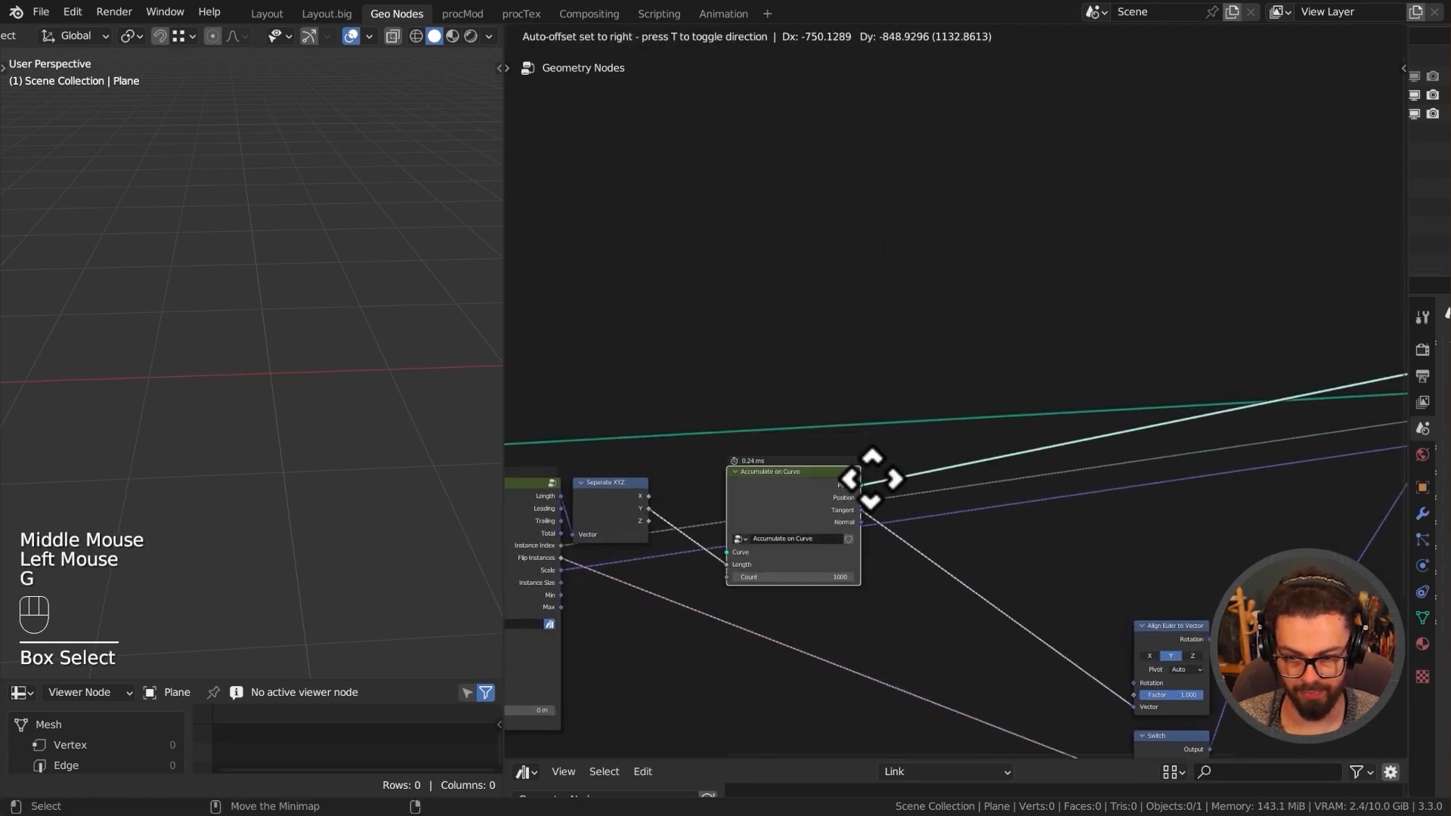
{"action": "left_click", "coordinate": [840, 485]}
{"action": "middle_click_drag", "start_coordinate": [1132, 542], "coordinate": [1007, 385]}
{"action": "key", "text": "g"}
{"action": "left_click", "coordinate": [913, 492]}
- Move the rotation nodes, Instance on Points and Group Output closer to Accumulate on Curve
{"action": "left_click_drag", "start_coordinate": [939, 457], "coordinate": [1344, 102]}
{"action": "key", "text": "g"}
{"action": "left_click", "coordinate": [935, 245]}
{"action": "middle_click_drag", "start_coordinate": [1088, 264], "coordinate": [710, 297]}
{"action": "left_click_drag", "start_coordinate": [916, 201], "coordinate": [1073, 302]}
{"action": "key", "text": "g"}
{"action": "left_click", "coordinate": [646, 349]}
- Add a Curve Spiral node and link its Curve output to Accumulate on Curve's Curve input
{"action": "middle_click_drag", "start_coordinate": [646, 351], "coordinate": [929, 486]}
{"action": "scroll", "coordinate": [874, 363], "scroll_direction": "up", "scroll_amount": 3}
{"action": "key", "text": "shift+a"}
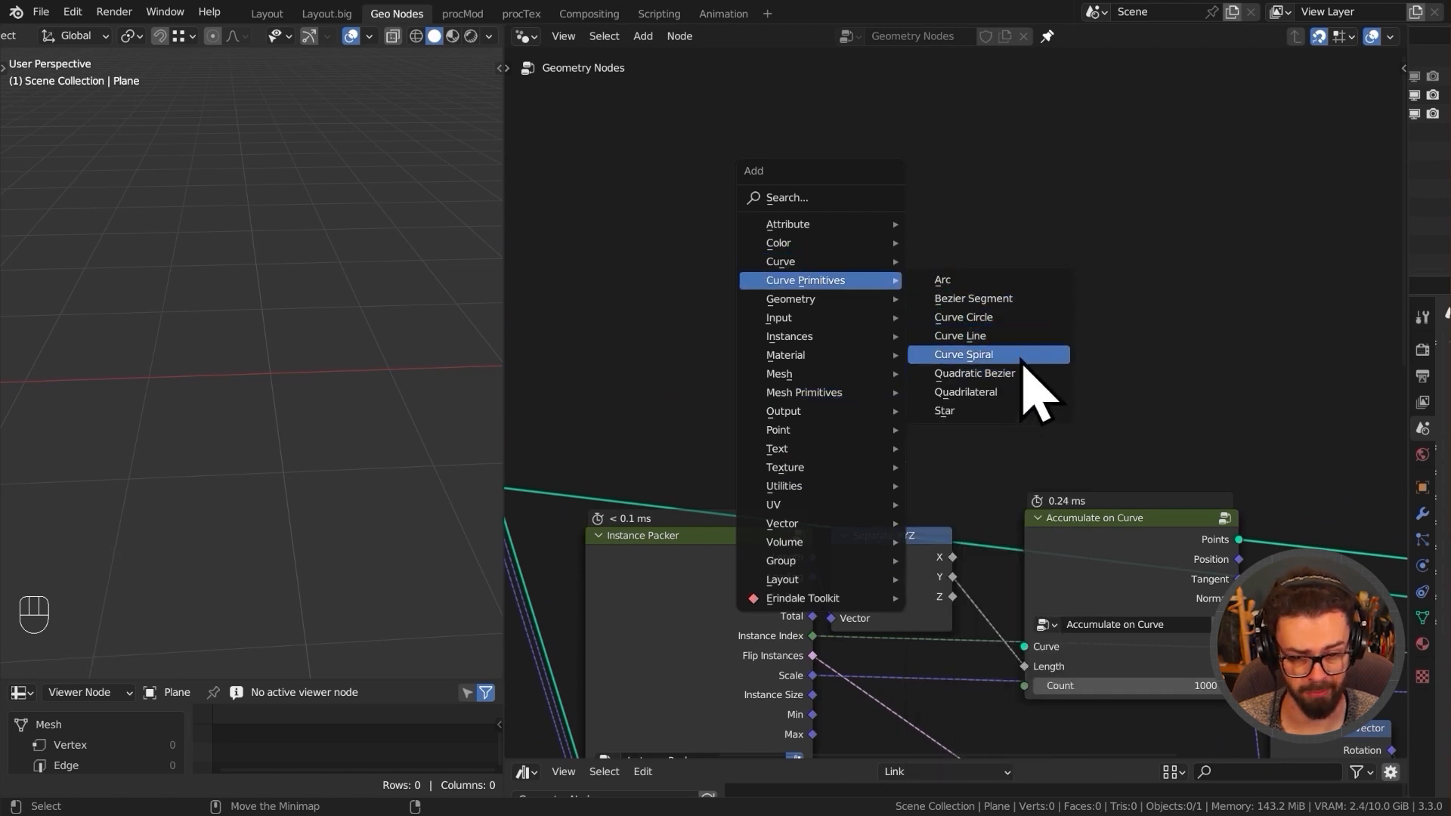
{"action": "left_click", "coordinate": [1022, 360]}
{"action": "left_click_drag", "start_coordinate": [994, 601], "coordinate": [1022, 627]}
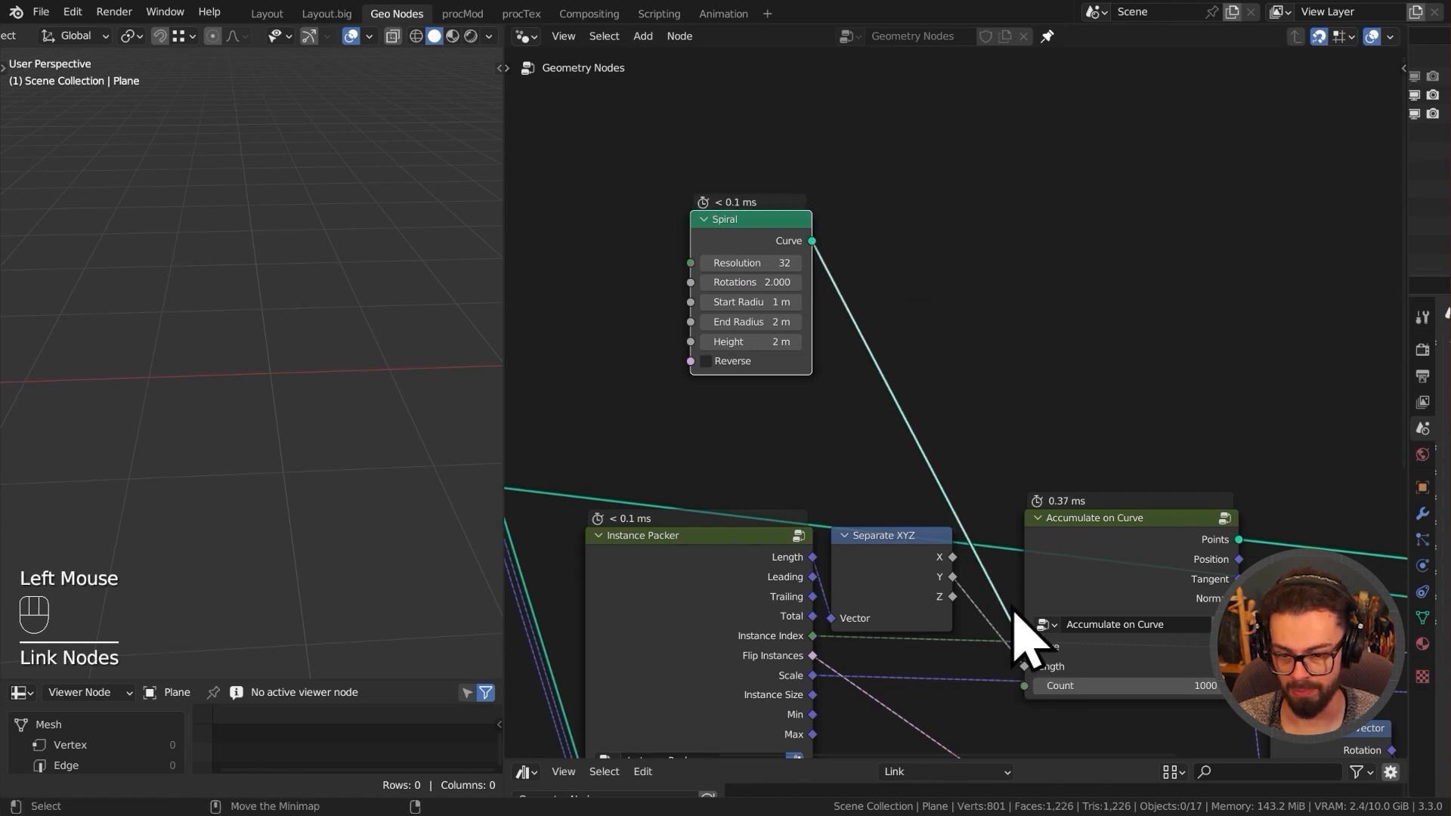
- Set the Spiral's Height to 5 m and its Start Radius to about 7.9 m
{"action": "key", "text": "KP_Decimal"}
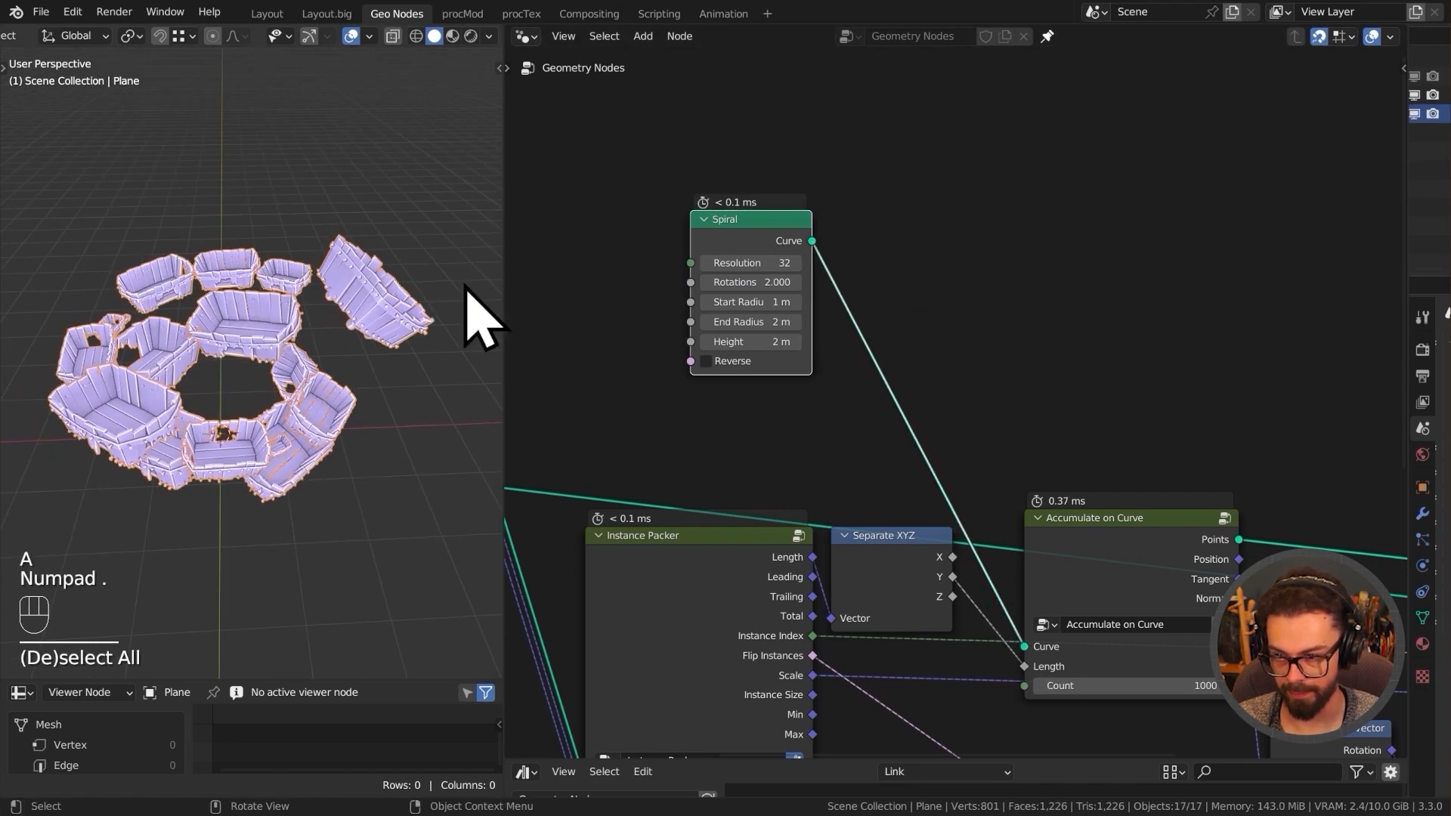
{"action": "type", "text": "5"}
{"action": "key", "text": "Return"}
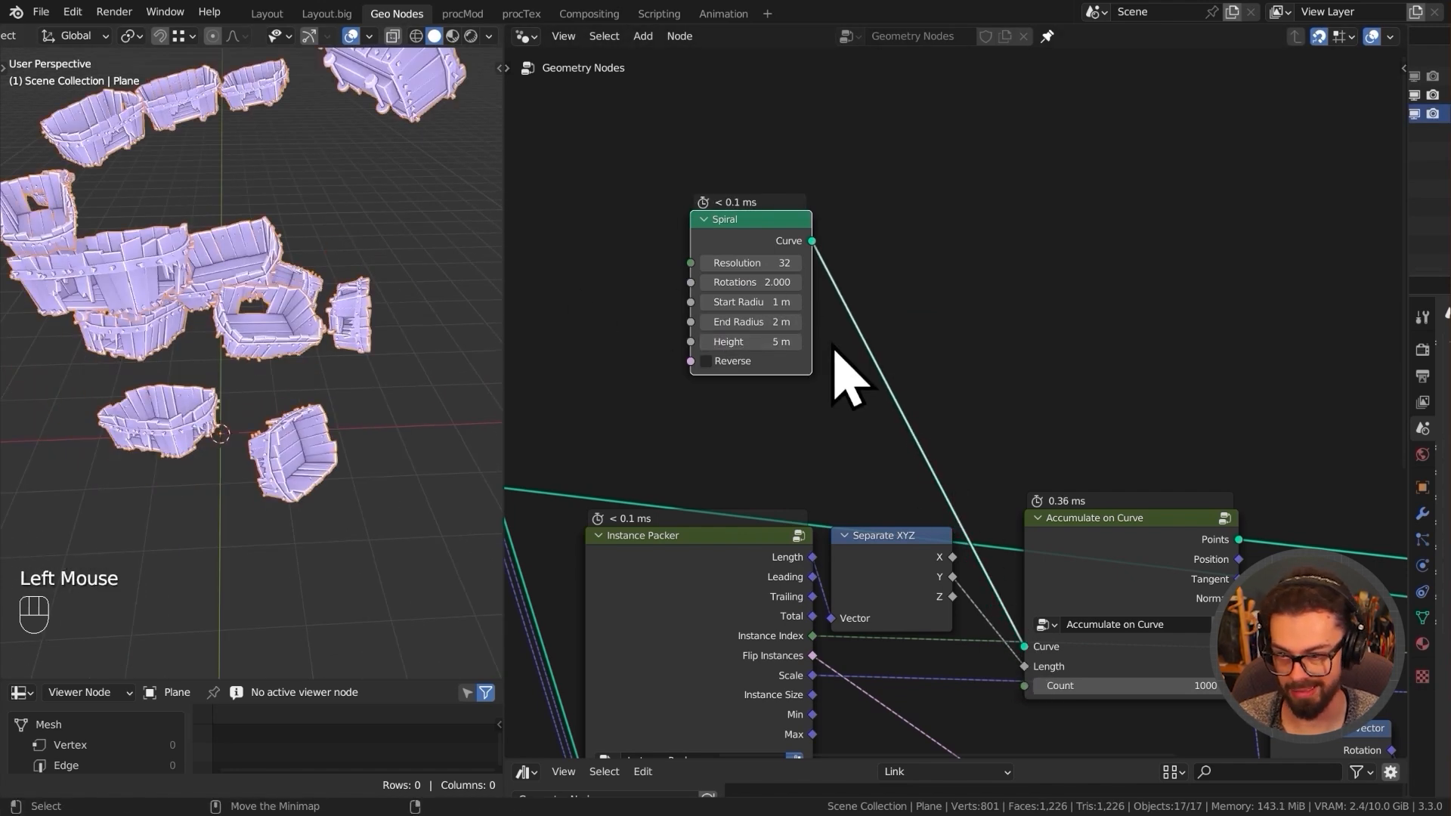
{"action": "left_click_drag", "start_coordinate": [759, 301], "coordinate": [803, 301]}
{"action": "scroll", "coordinate": [249, 280], "scroll_direction": "down", "scroll_amount": 2}
{"action": "middle_click_drag", "start_coordinate": [249, 280], "coordinate": [298, 285], "text": "shift"}
- Set the Align Euler to Vector node's Pivot to Z
{"action": "middle_click_drag", "start_coordinate": [1083, 524], "coordinate": [738, 279]}
{"action": "middle_click_drag", "start_coordinate": [1101, 466], "coordinate": [897, 349]}
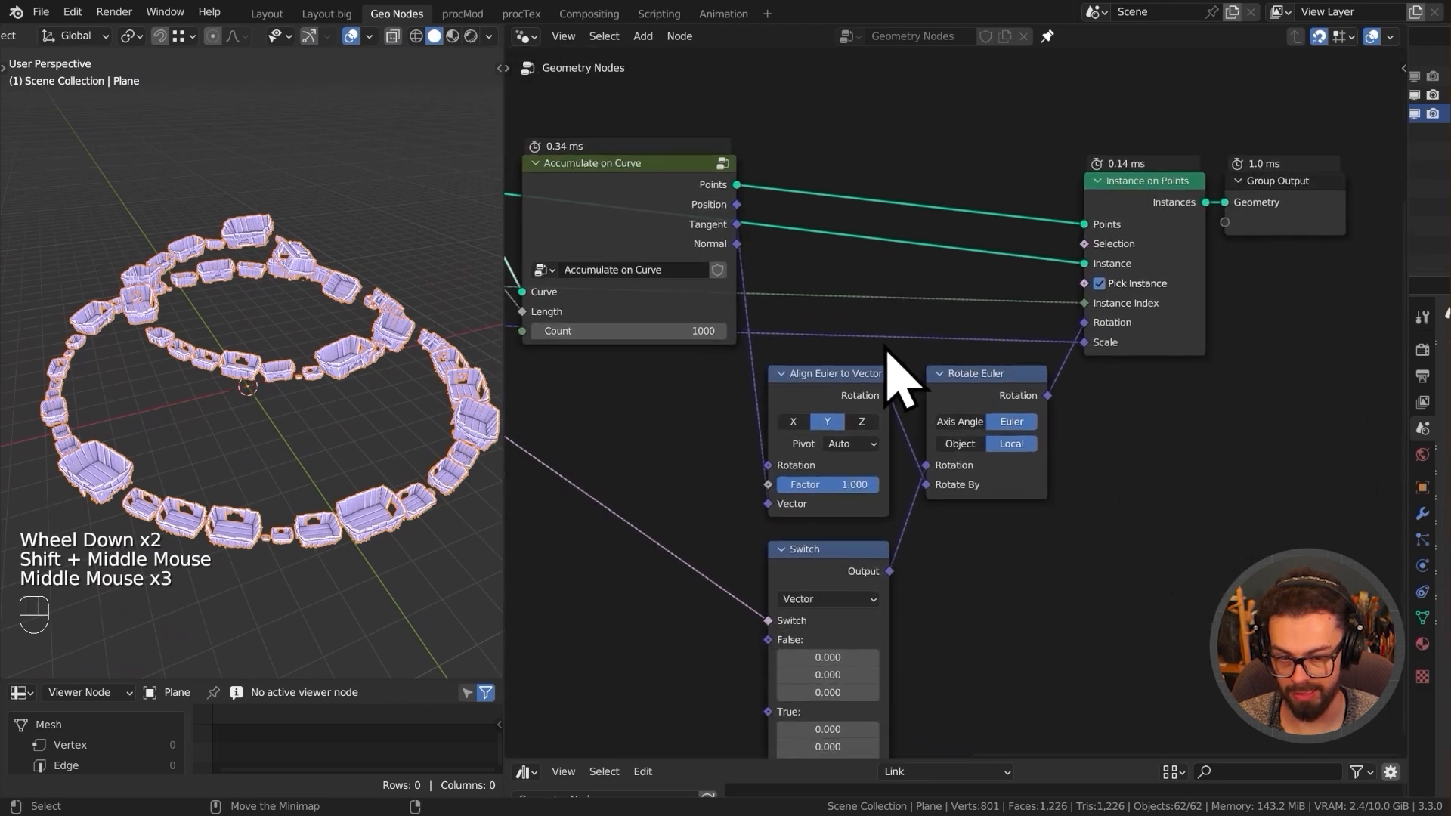
{"action": "scroll", "coordinate": [839, 483], "scroll_direction": "up", "scroll_amount": 2}
{"action": "left_click_drag", "start_coordinate": [840, 456], "coordinate": [849, 585]}
{"action": "middle_click_drag", "start_coordinate": [151, 355], "coordinate": [468, 321]}
- Link the collapsed Random Value node to Instance Packer's Instance Index and move the Integer node aside
{"action": "scroll", "coordinate": [858, 430], "scroll_direction": "down", "scroll_amount": 2}
{"action": "middle_click_drag", "start_coordinate": [744, 403], "coordinate": [755, 321]}
{"action": "scroll", "coordinate": [1068, 476], "scroll_direction": "up", "scroll_amount": 2}
{"action": "left_click_drag", "start_coordinate": [762, 285], "coordinate": [1132, 450]}
{"action": "left_click_drag", "start_coordinate": [673, 366], "coordinate": [515, 383]}
{"action": "middle_click_drag", "start_coordinate": [587, 343], "coordinate": [768, 368]}
{"action": "middle_click_drag", "start_coordinate": [439, 325], "coordinate": [289, 361]}
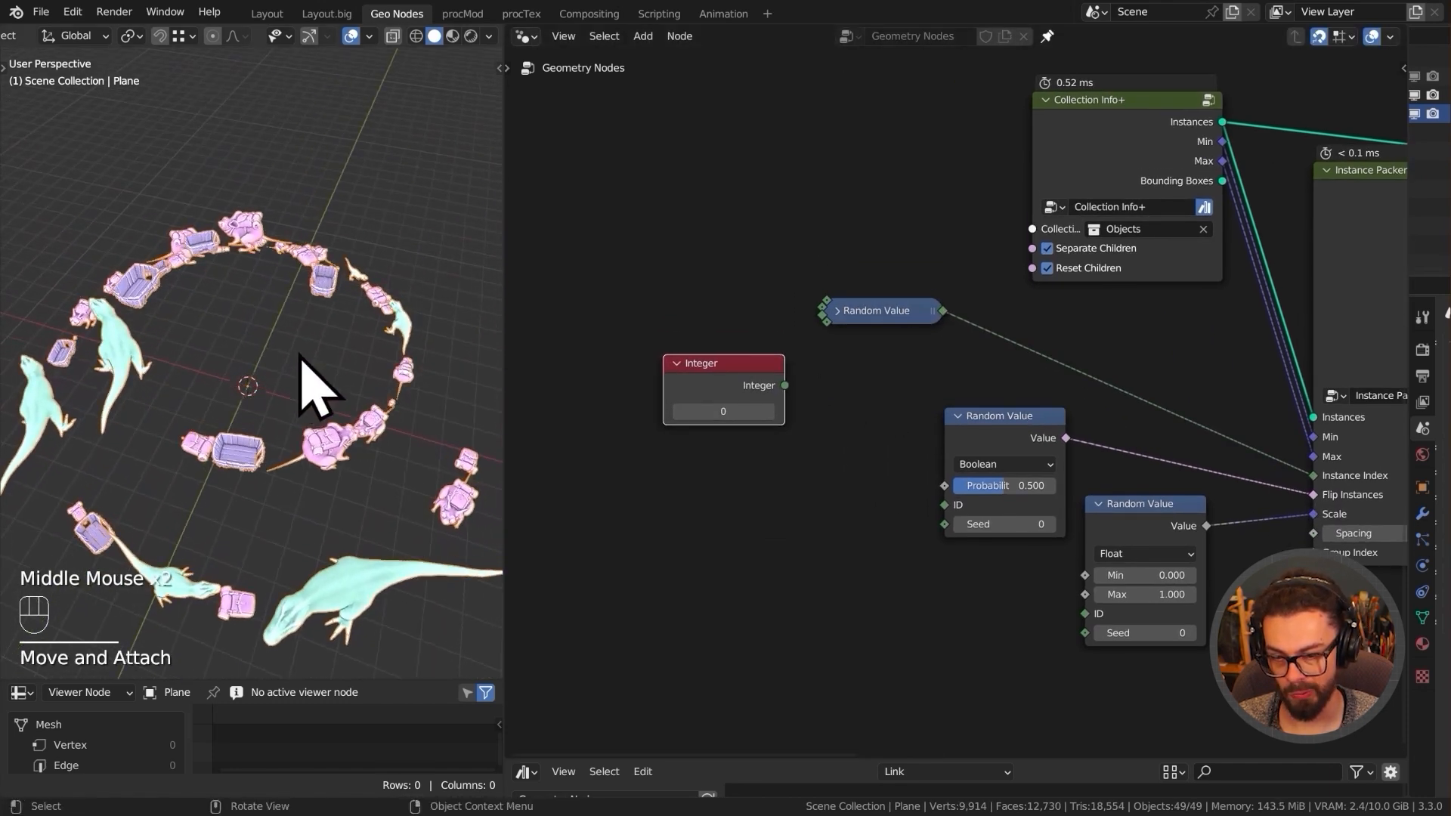
- Expand the integer Random Value node and set its Max to 2
{"action": "left_click", "coordinate": [837, 312]}
{"action": "left_click", "coordinate": [880, 400]}
{"action": "type", "text": "2"}
{"action": "key", "text": "Return"}
- Switch the viewport to Material Preview and inspect the instances along the spiral in a maximized view
{"action": "middle_click_drag", "start_coordinate": [340, 362], "coordinate": [276, 377]}
{"action": "key", "text": "z"}
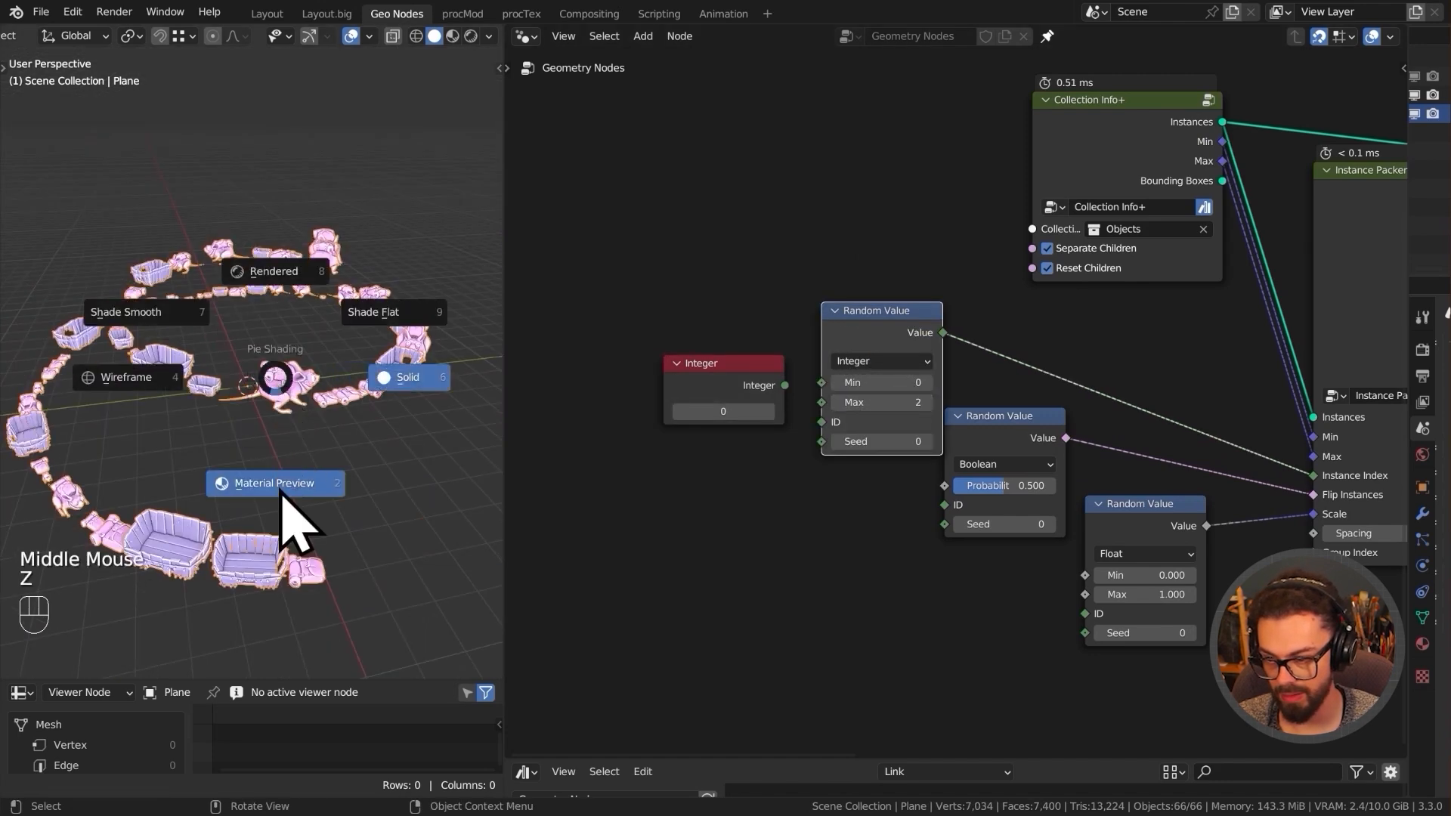
{"action": "left_click", "coordinate": [363, 511]}
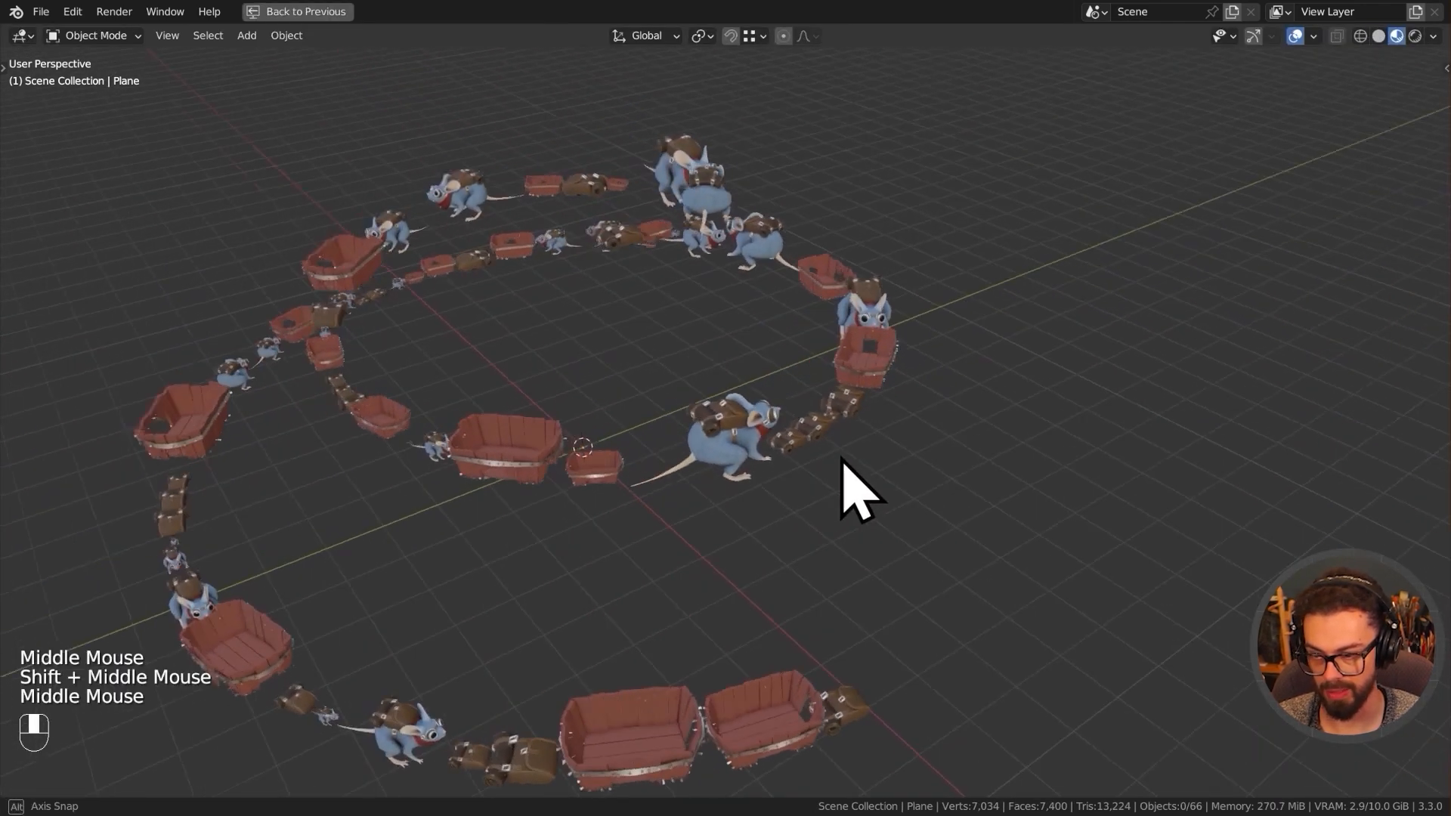
{"action": "middle_click_drag", "start_coordinate": [841, 459], "coordinate": [781, 440]}
{"action": "key", "text": "ctrl+space"}
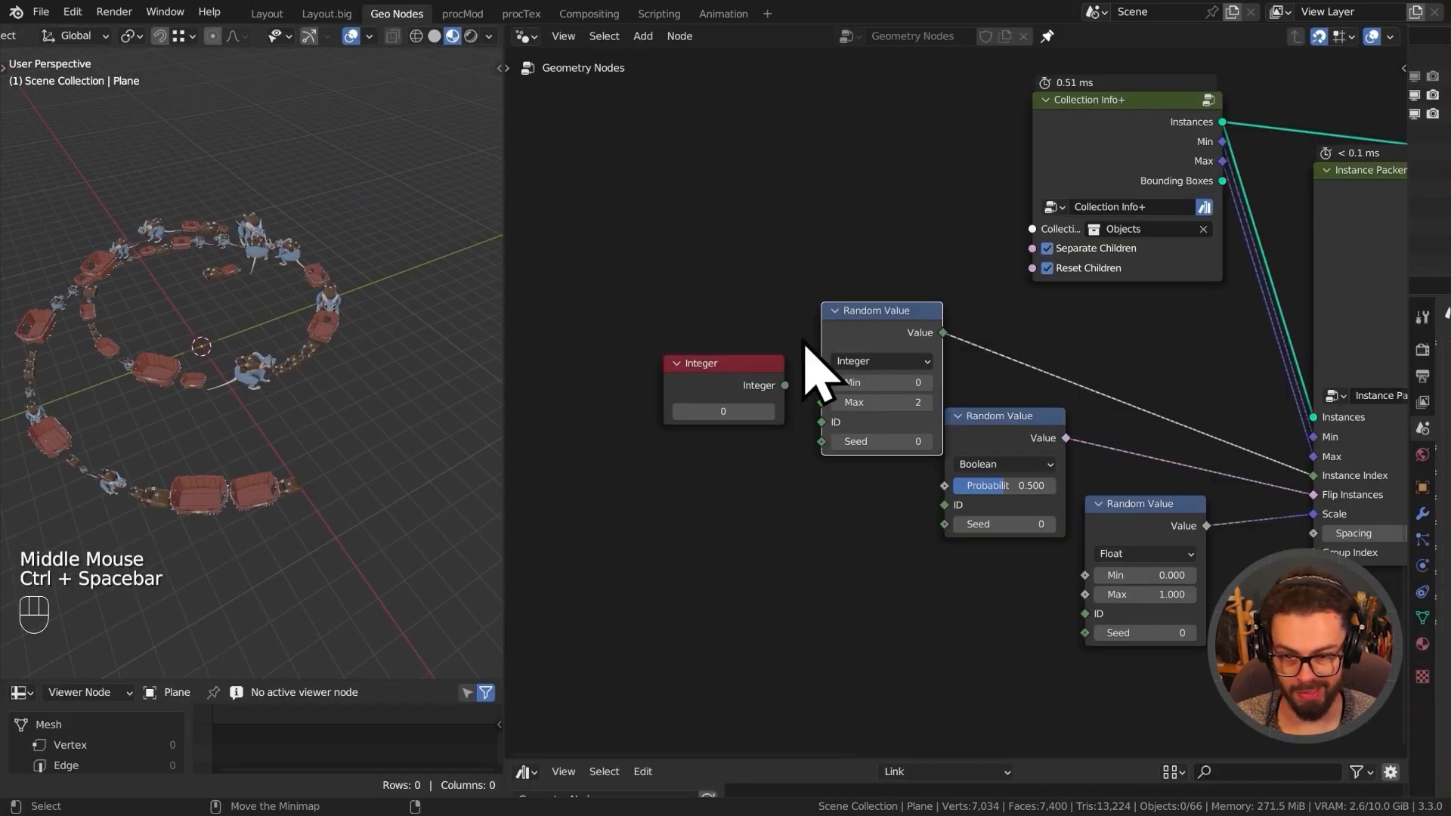
- Delete the Integer node and move the integer Random Value node nearer the Boolean one
{"action": "left_click", "coordinate": [723, 374]}
{"action": "key", "text": "x"}
{"action": "middle_click_drag", "start_coordinate": [894, 492], "coordinate": [759, 490]}
{"action": "left_click_drag", "start_coordinate": [800, 363], "coordinate": [800, 415]}
{"action": "key", "text": "g"}
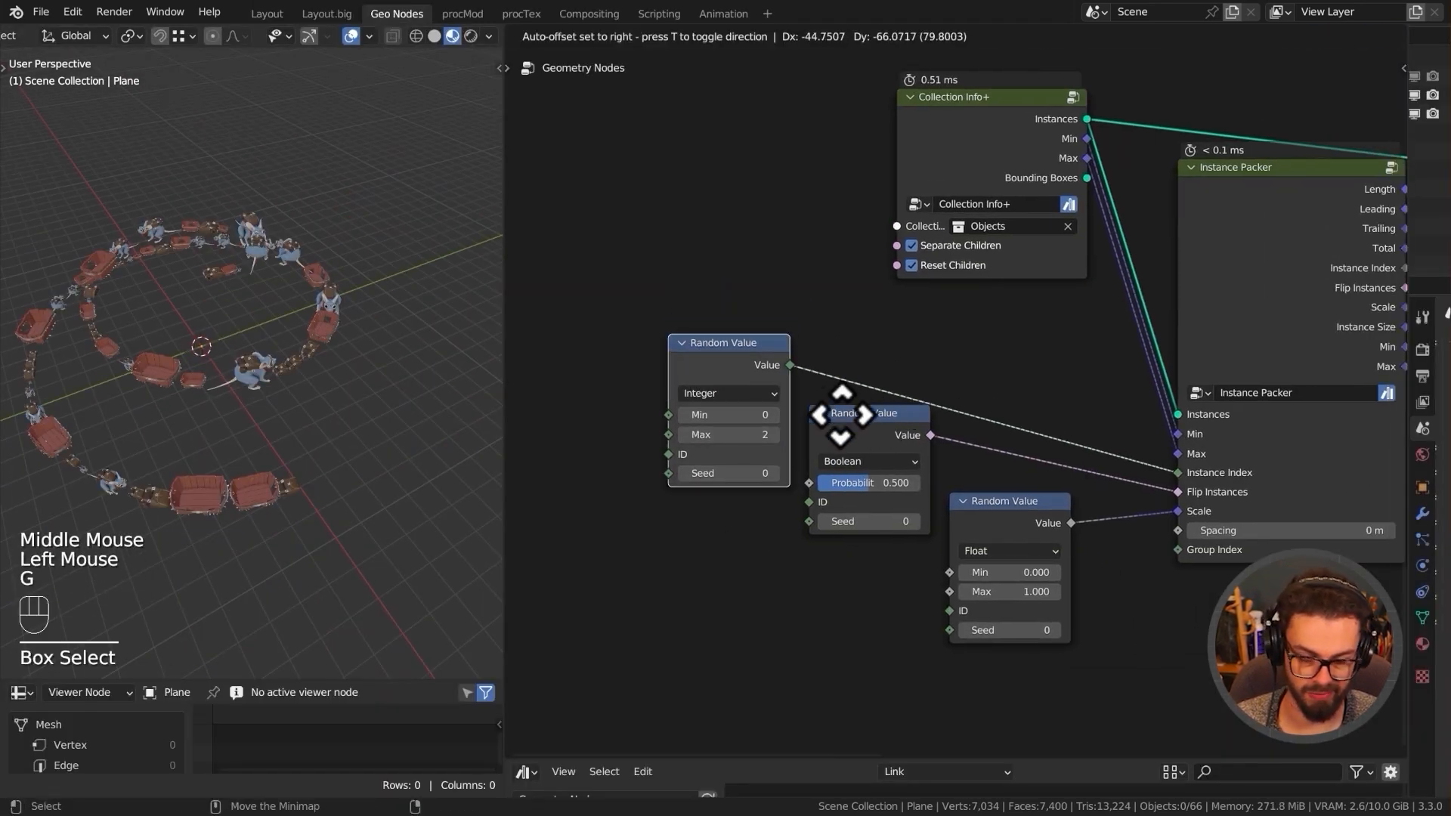
{"action": "left_click", "coordinate": [841, 414]}
- Review the Collection Info+ and Instance Packer nodes alongside the spiral of instances in the viewport
{"action": "scroll", "coordinate": [917, 400], "scroll_direction": "down", "scroll_amount": 2}
{"action": "middle_click_drag", "start_coordinate": [916, 401], "coordinate": [716, 344]}
{"action": "left_click", "coordinate": [729, 276]}
{"action": "middle_click_drag", "start_coordinate": [730, 276], "coordinate": [739, 303]}
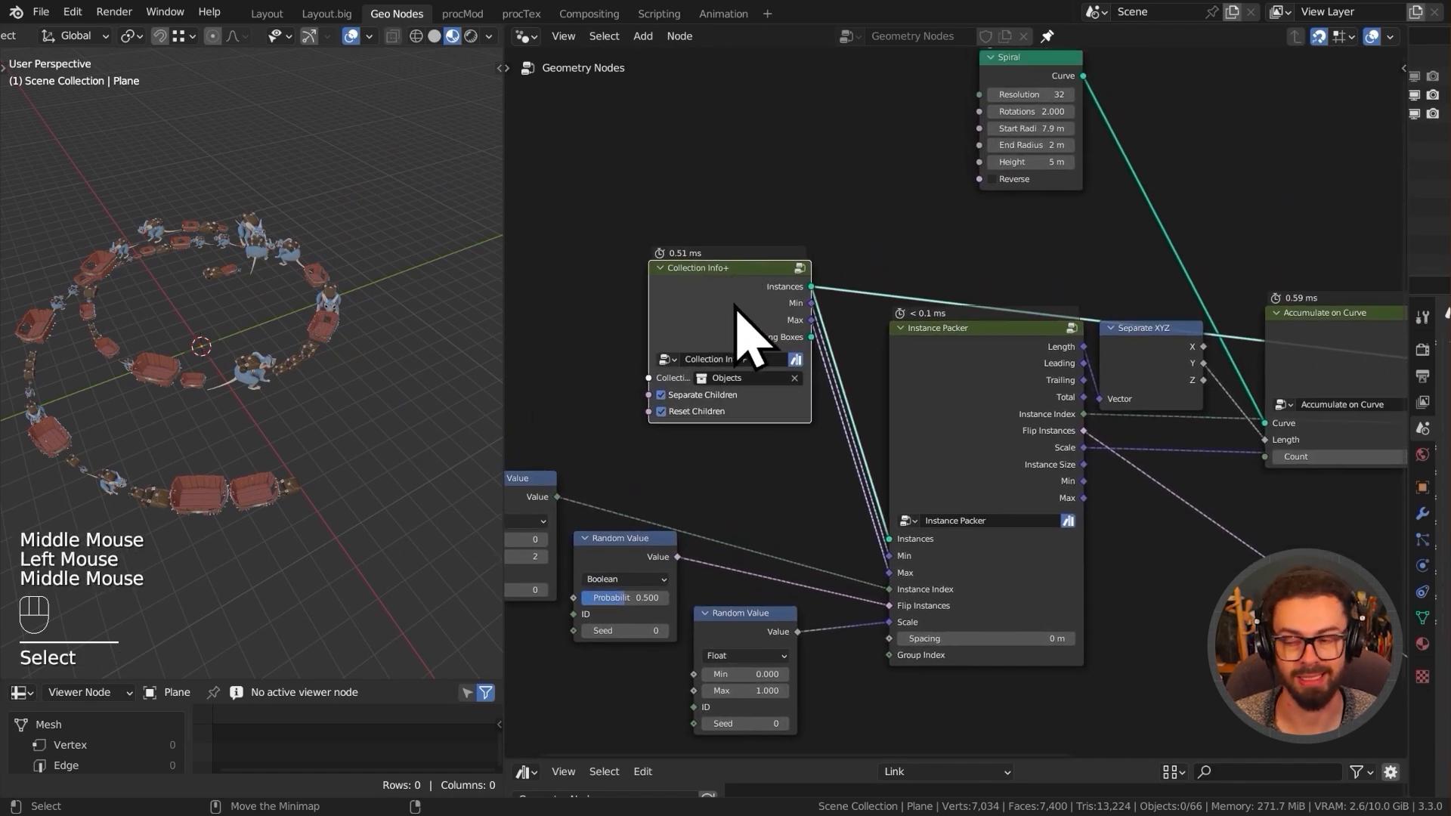
{"action": "middle_click_drag", "start_coordinate": [634, 365], "coordinate": [910, 424]}
{"action": "scroll", "coordinate": [910, 463], "scroll_direction": "up", "scroll_amount": 5}
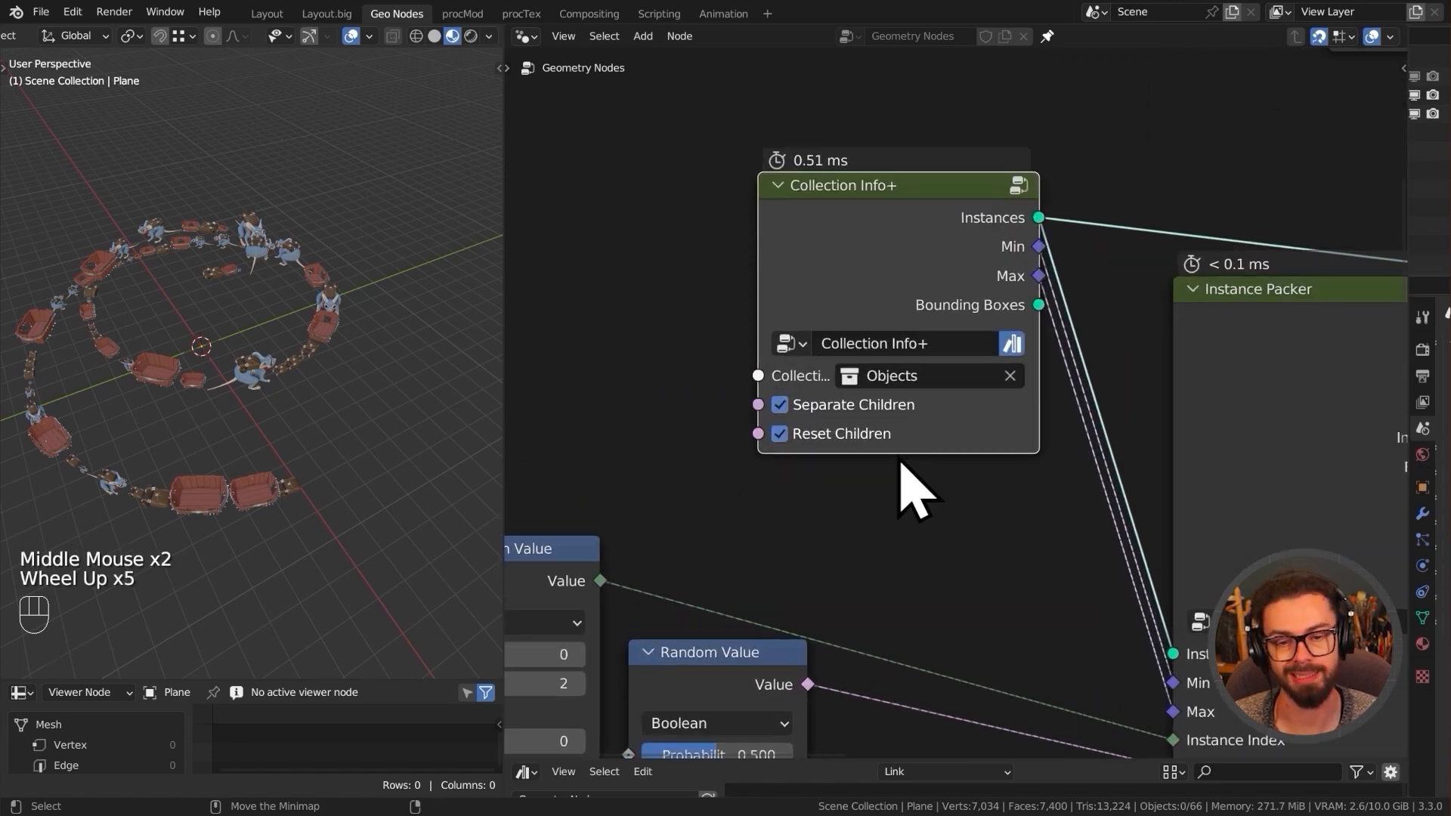
{"action": "middle_click_drag", "start_coordinate": [287, 382], "coordinate": [295, 385]}
{"action": "scroll", "coordinate": [297, 388], "scroll_direction": "up", "scroll_amount": 1}
{"action": "middle_click_drag", "start_coordinate": [295, 385], "coordinate": [355, 378], "text": "shift"}
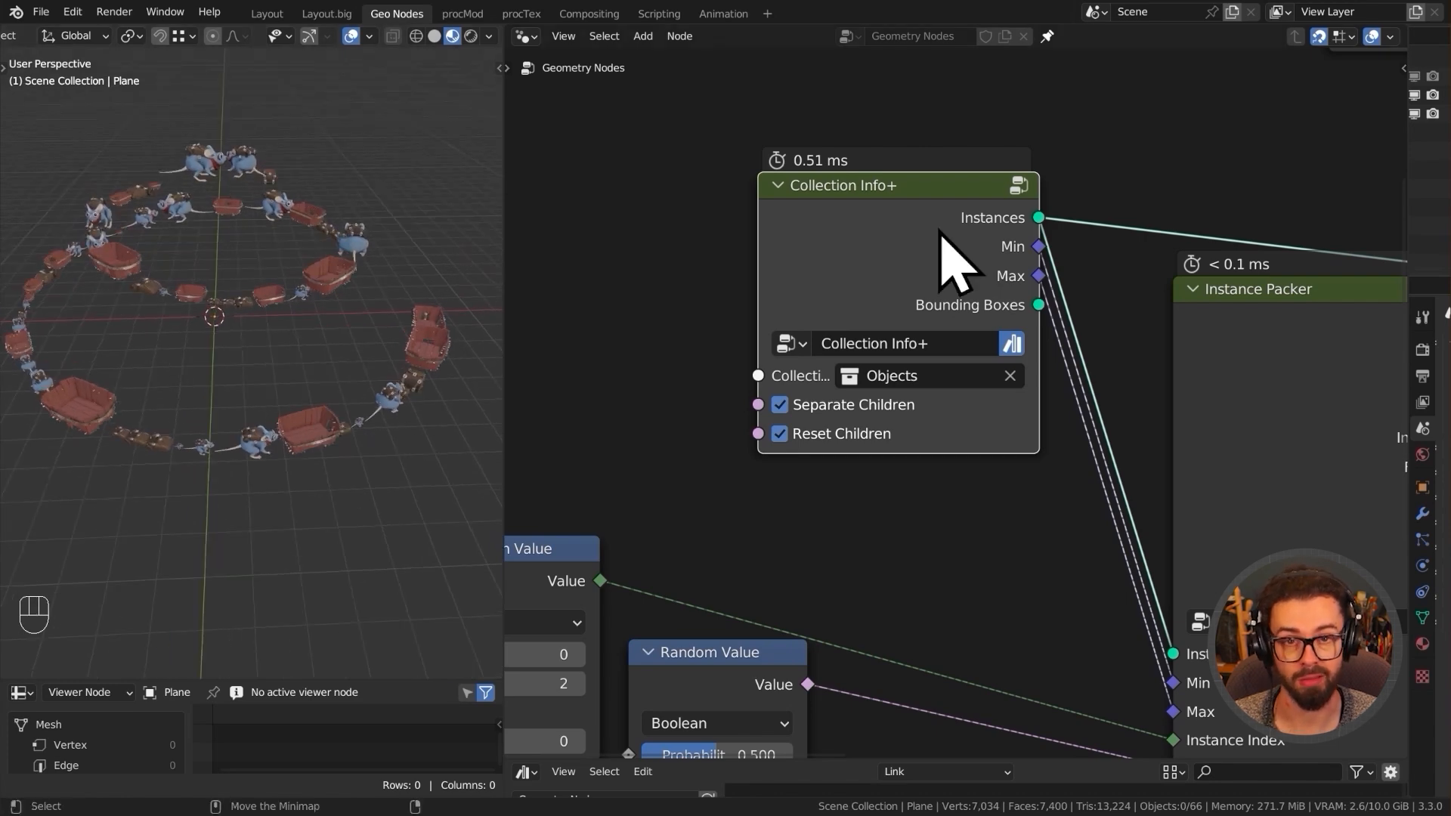
{"action": "middle_click_drag", "start_coordinate": [1029, 306], "coordinate": [803, 266]}
{"action": "scroll", "coordinate": [803, 325], "scroll_direction": "down", "scroll_amount": 2}
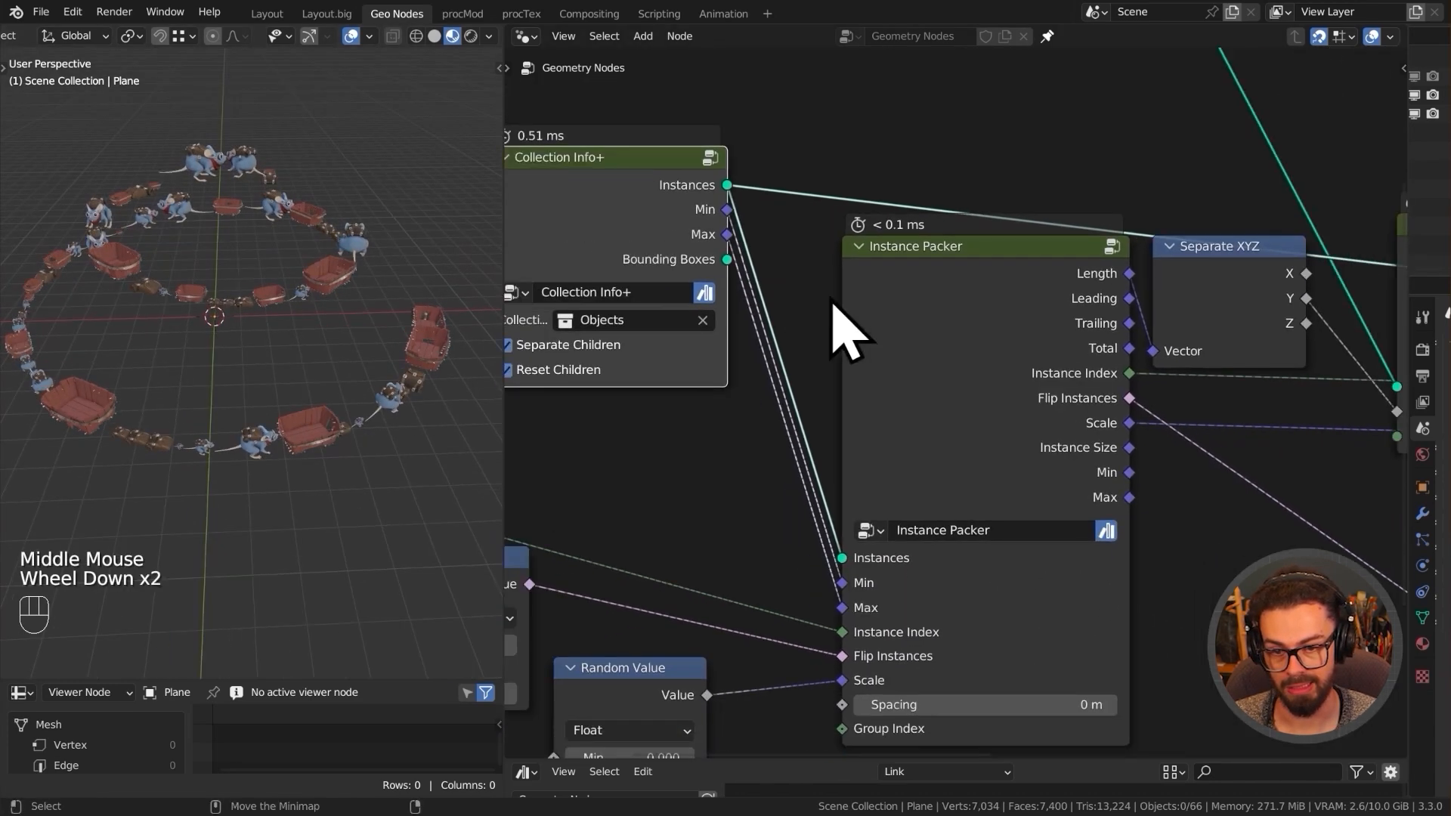
{"action": "scroll", "coordinate": [803, 324], "scroll_direction": "down", "scroll_amount": 1}
{"action": "middle_click_drag", "start_coordinate": [1010, 360], "coordinate": [982, 343]}
- Open the Instance Packer group, look through its nodes from input to output, and exit it
{"action": "left_click", "coordinate": [896, 331]}
{"action": "key", "text": "Tab"}
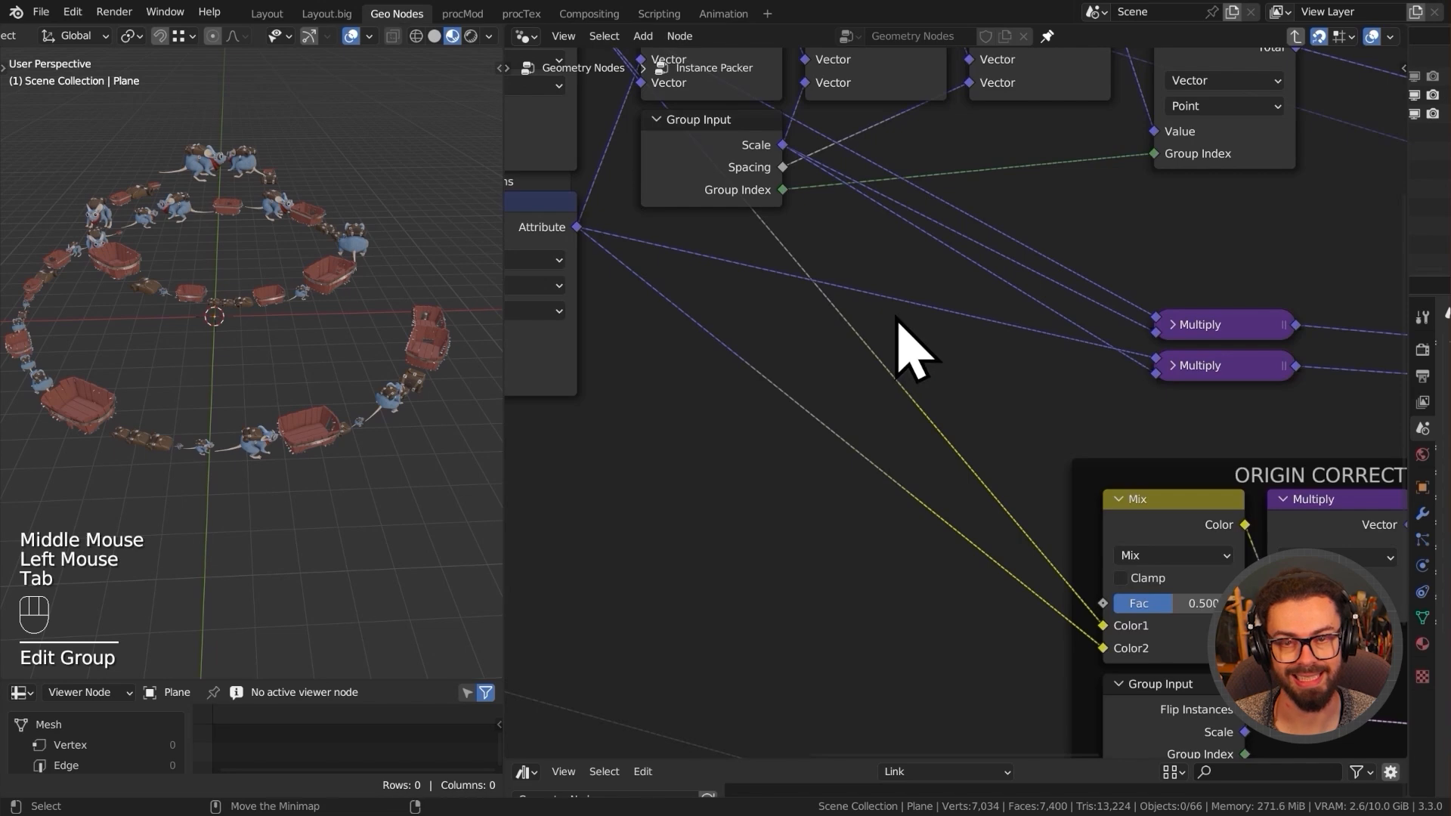
{"action": "scroll", "coordinate": [906, 340], "scroll_direction": "down", "scroll_amount": 4}
{"action": "middle_click_drag", "start_coordinate": [853, 398], "coordinate": [964, 354]}
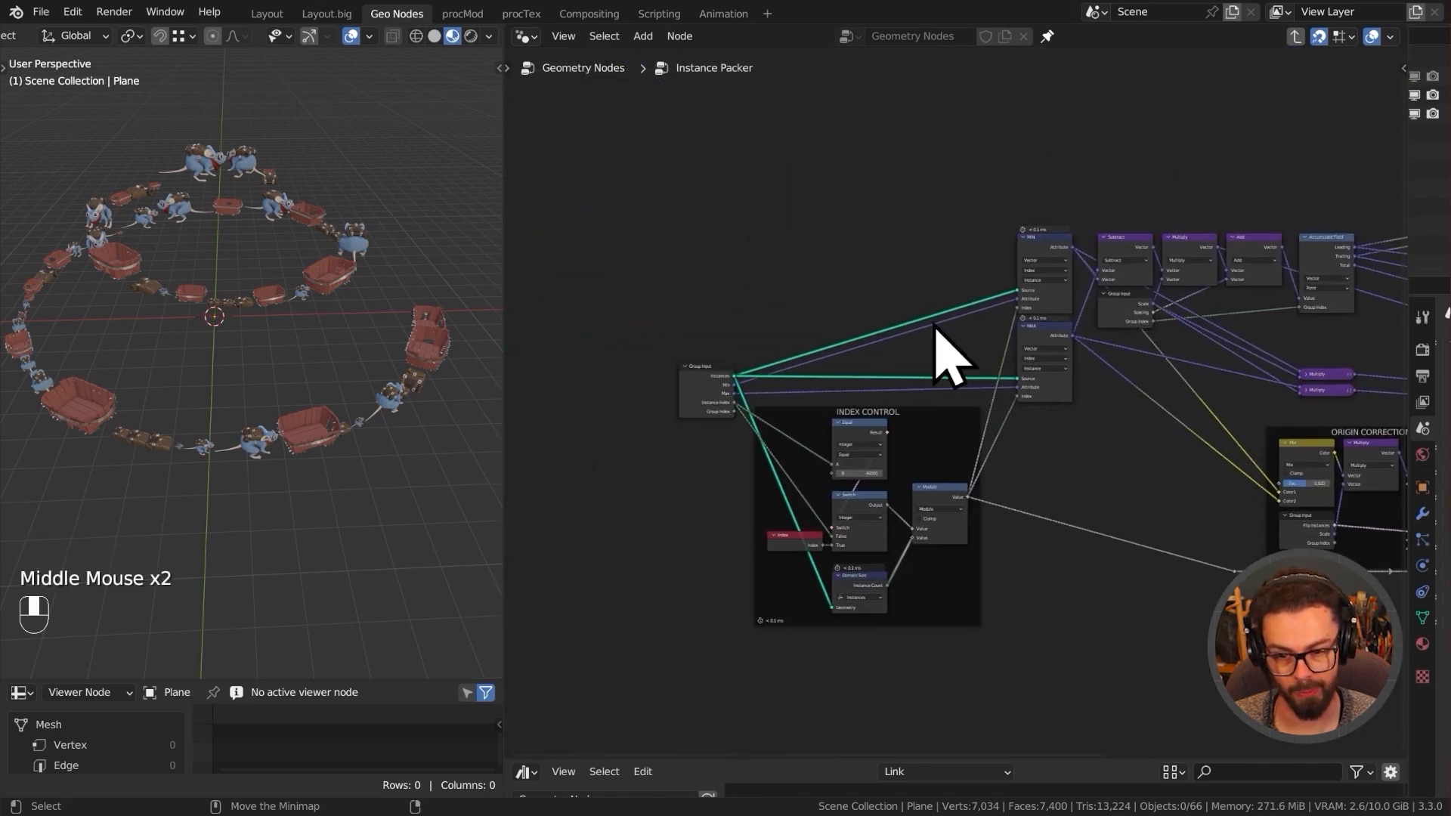
{"action": "middle_click_drag", "start_coordinate": [1099, 340], "coordinate": [895, 348]}
{"action": "middle_click_drag", "start_coordinate": [1035, 371], "coordinate": [782, 370]}
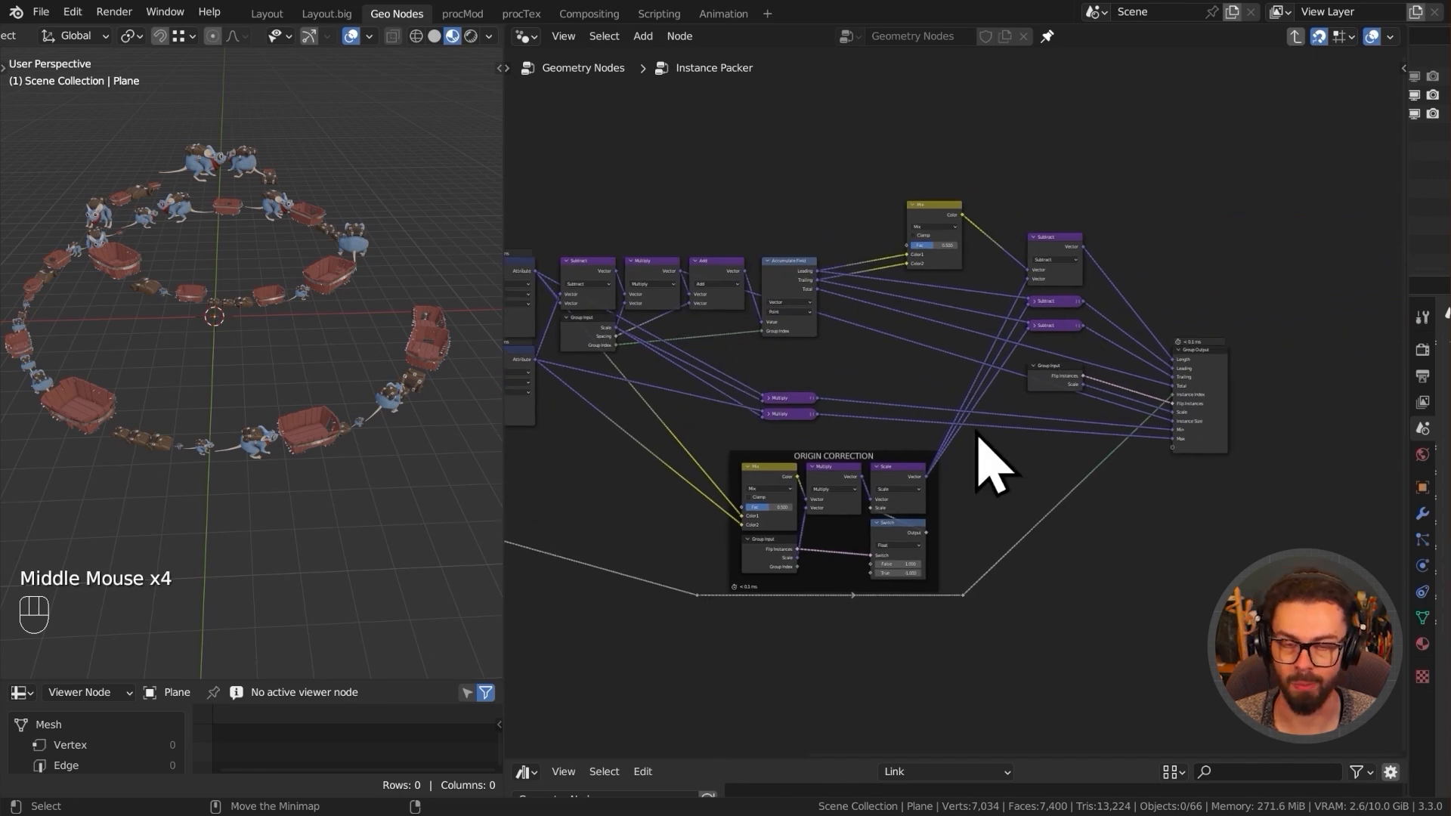
{"action": "key", "text": "Tab"}
- Mark the Accumulate on Curve node group as an asset
{"action": "middle_click_drag", "start_coordinate": [1034, 452], "coordinate": [869, 396]}
{"action": "middle_click_drag", "start_coordinate": [869, 397], "coordinate": [1030, 312], "text": "ctrl"}
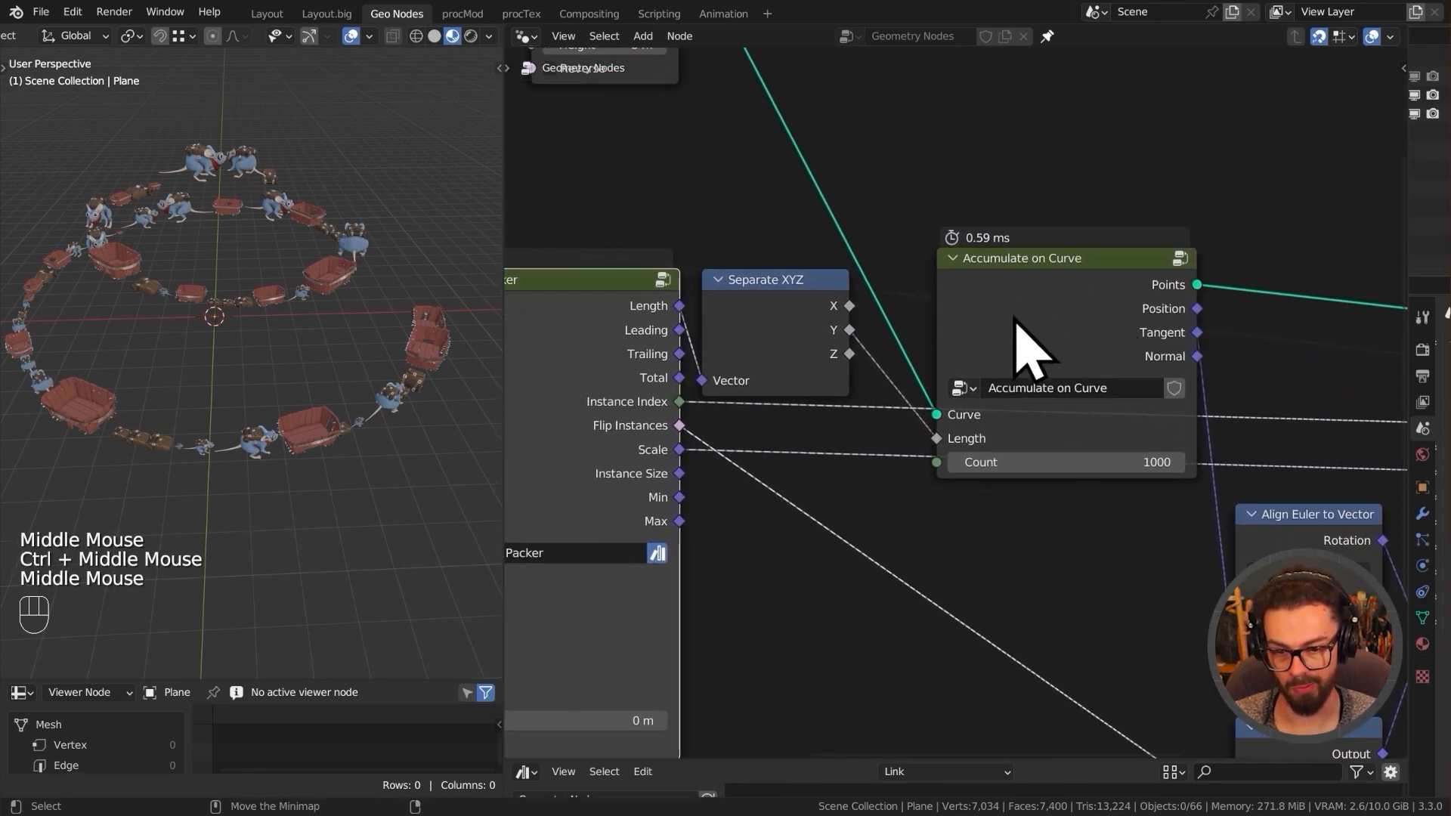
{"action": "right_click", "coordinate": [1103, 388]}
{"action": "left_click", "coordinate": [994, 383]}
- Nudge Separate XYZ and move the Align Euler to Vector, Rotate Euler and Switch nodes beneath Instance on Points
{"action": "middle_click_drag", "start_coordinate": [955, 534], "coordinate": [961, 423]}
{"action": "left_click_drag", "start_coordinate": [875, 252], "coordinate": [896, 251]}
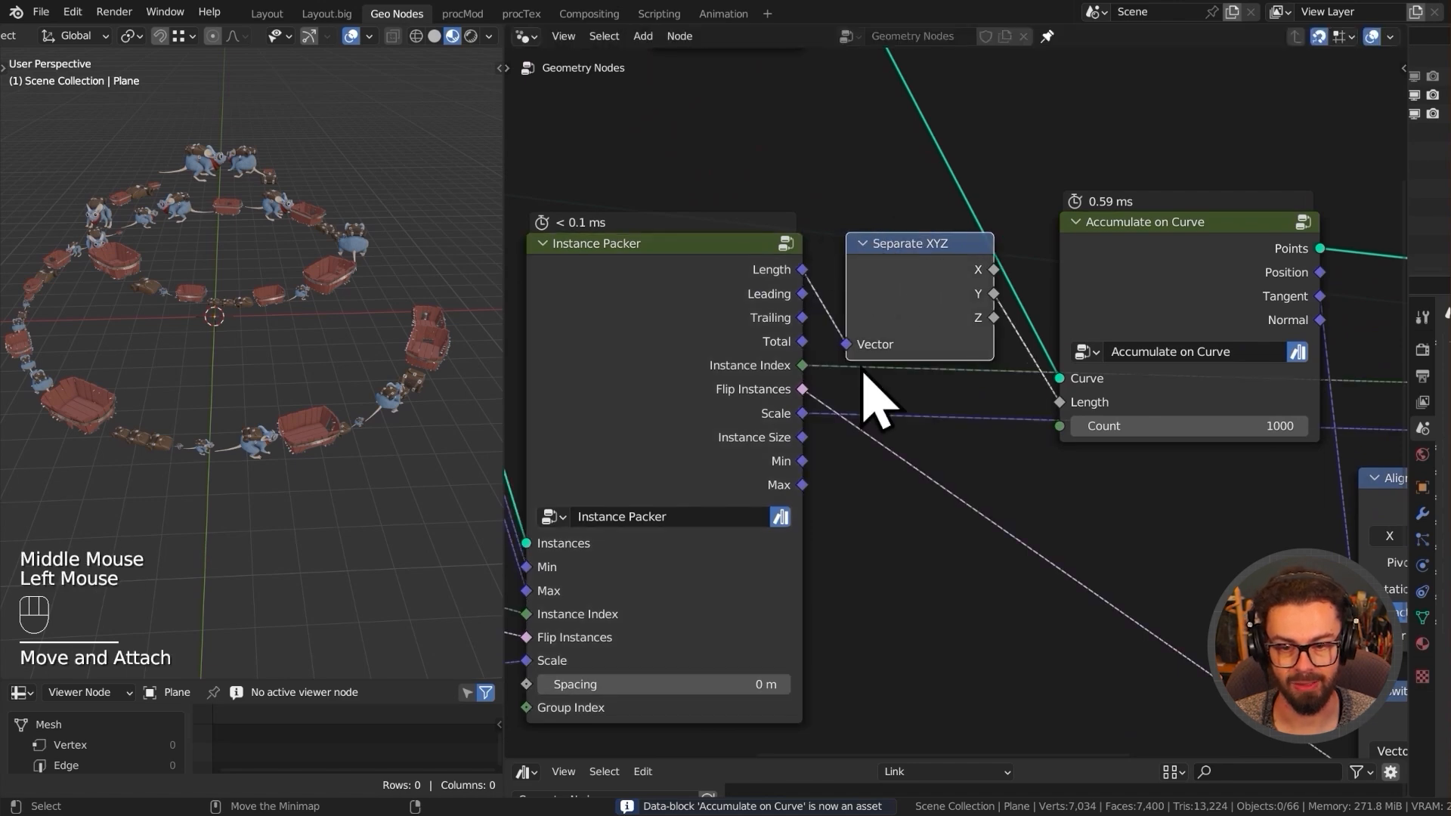
{"action": "scroll", "coordinate": [956, 461], "scroll_direction": "down", "scroll_amount": 1}
{"action": "middle_click_drag", "start_coordinate": [956, 461], "coordinate": [819, 366]}
{"action": "scroll", "coordinate": [994, 411], "scroll_direction": "down", "scroll_amount": 2}
{"action": "middle_click_drag", "start_coordinate": [994, 411], "coordinate": [829, 447]}
{"action": "left_click_drag", "start_coordinate": [846, 447], "coordinate": [1253, 669]}
{"action": "key", "text": "g"}
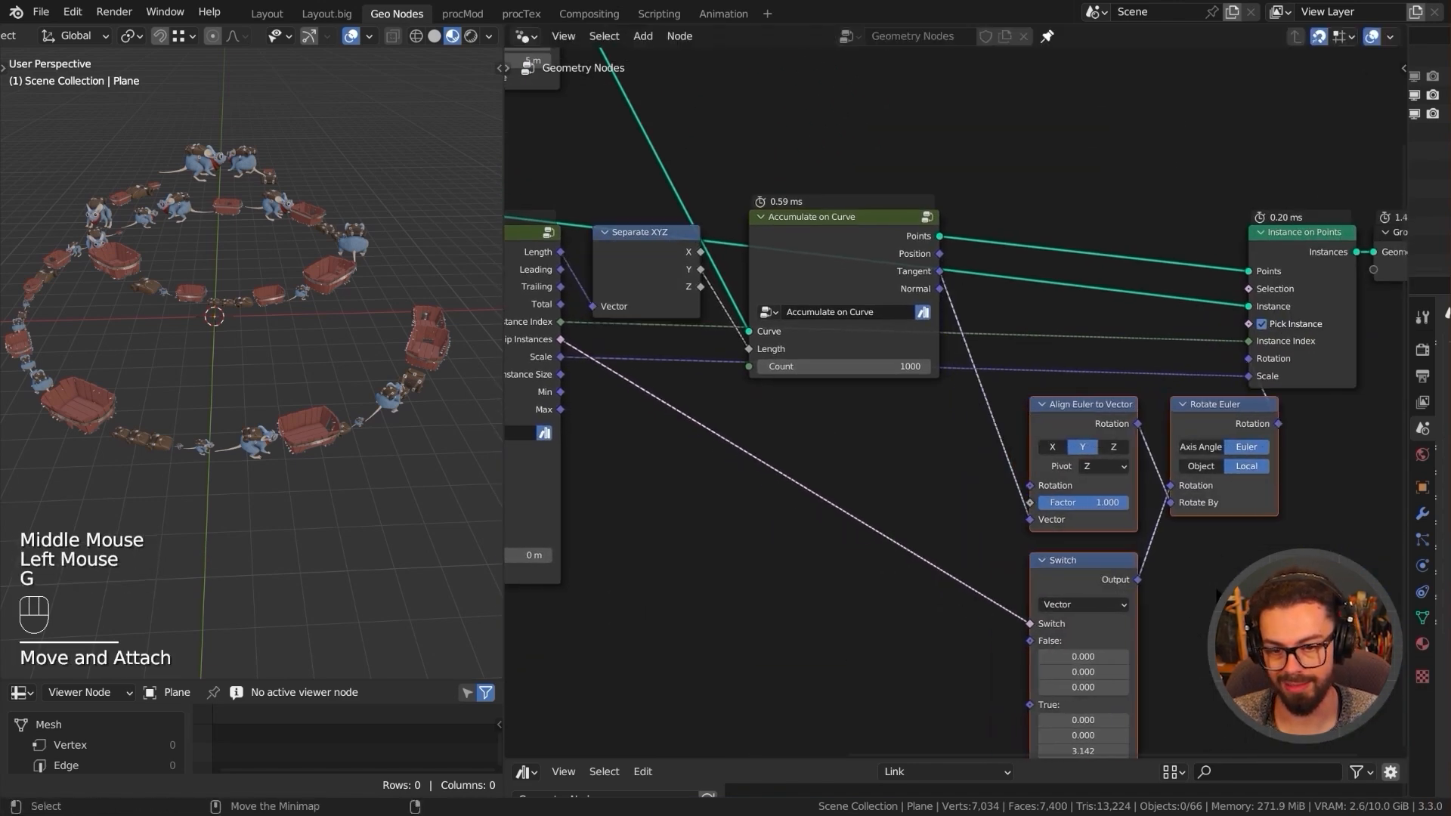
- Move the Accumulate on Curve and Separate XYZ nodes up, clear of the Instance Packer's output links
{"action": "middle_click_drag", "start_coordinate": [776, 216], "coordinate": [827, 259]}
{"action": "left_click_drag", "start_coordinate": [744, 245], "coordinate": [948, 316]}
{"action": "key", "text": "g"}
{"action": "left_click", "coordinate": [980, 173]}
{"action": "middle_click_drag", "start_coordinate": [681, 261], "coordinate": [778, 295]}
{"action": "left_click_drag", "start_coordinate": [778, 295], "coordinate": [841, 175]}
{"action": "key", "text": "g"}
{"action": "left_click", "coordinate": [826, 219]}
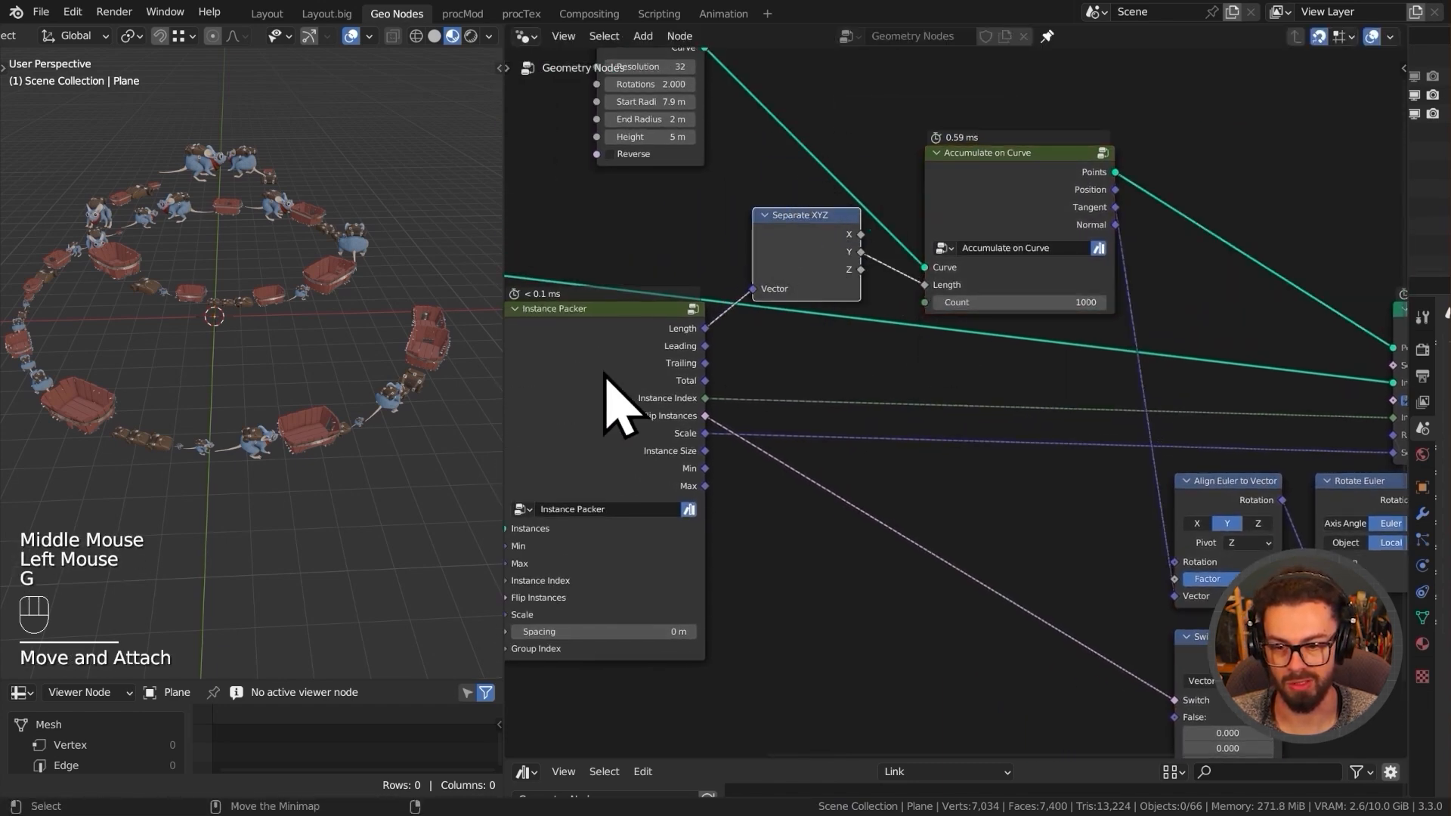
- Look inside the Instance Packer group again and return to the full node tree
{"action": "left_click", "coordinate": [604, 369]}
{"action": "key", "text": "Tab"}
{"action": "middle_click_drag", "start_coordinate": [842, 420], "coordinate": [836, 352]}
{"action": "left_click_drag", "start_coordinate": [835, 352], "coordinate": [773, 504]}
{"action": "key", "text": "Tab"}
{"action": "middle_click_drag", "start_coordinate": [890, 437], "coordinate": [779, 422]}
{"action": "scroll", "coordinate": [836, 431], "scroll_direction": "down", "scroll_amount": 2}
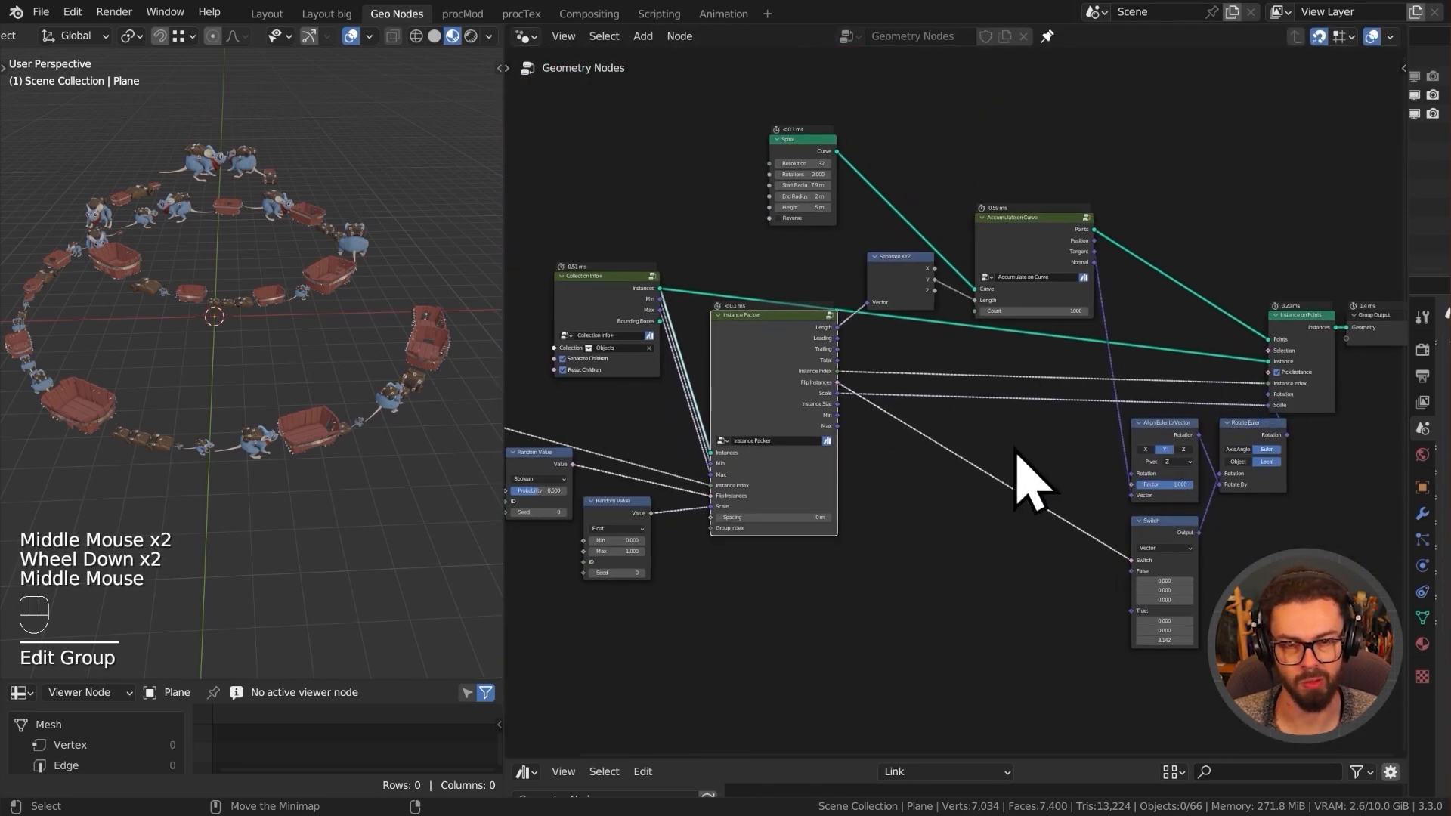
- Shift the three rotation nodes and the Accumulate on Curve node sideways to tidy the tree, and view the finished spiral
{"action": "middle_click_drag", "start_coordinate": [867, 509], "coordinate": [867, 505]}
{"action": "middle_click_drag", "start_coordinate": [867, 505], "coordinate": [877, 483], "text": "ctrl"}
{"action": "left_click_drag", "start_coordinate": [986, 439], "coordinate": [1246, 627]}
{"action": "key", "text": "g"}
{"action": "left_click", "coordinate": [1202, 627]}
{"action": "left_click", "coordinate": [1077, 216]}
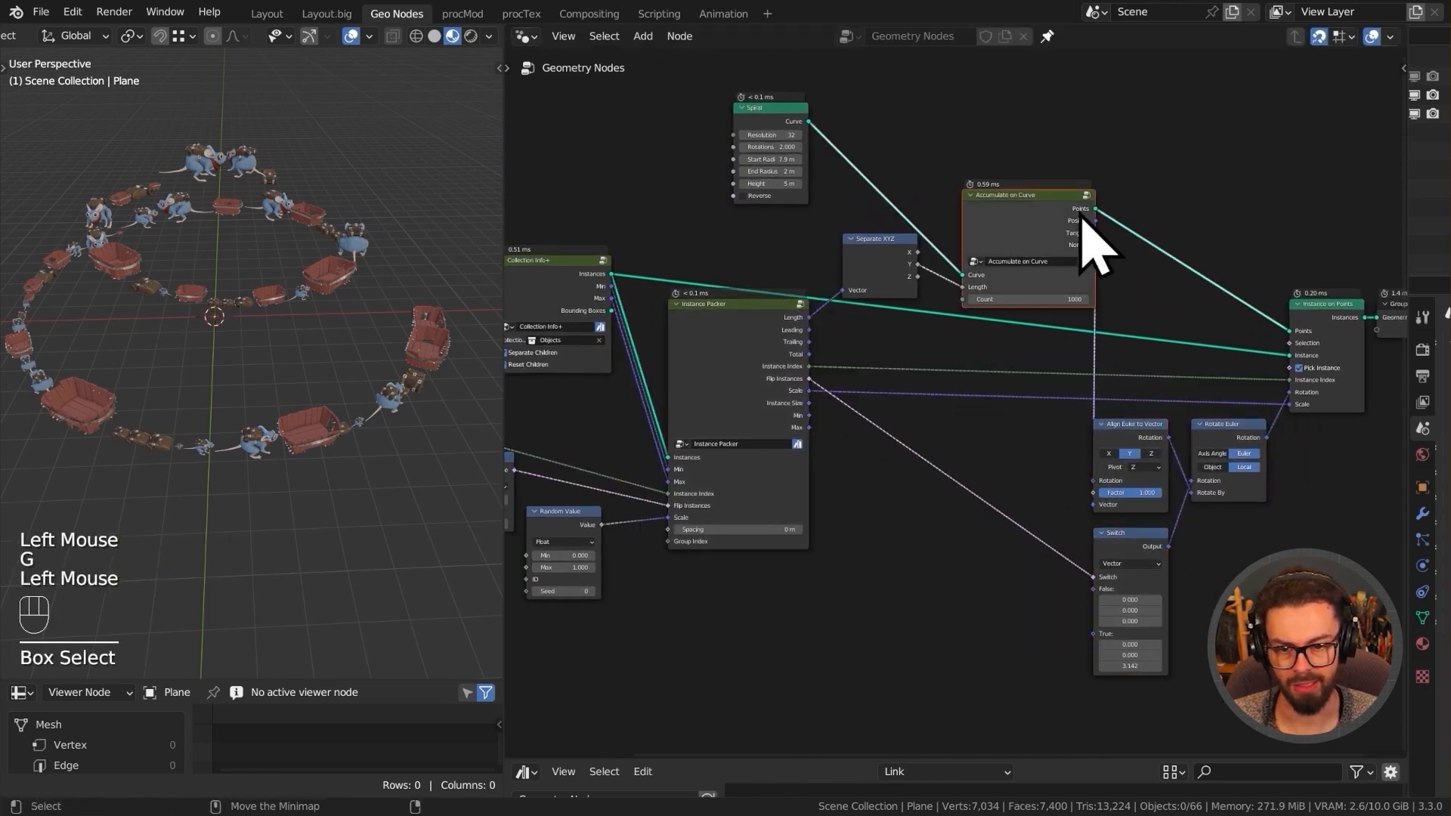
{"action": "key", "text": "g"}
{"action": "middle_click_drag", "start_coordinate": [453, 393], "coordinate": [166, 310]}
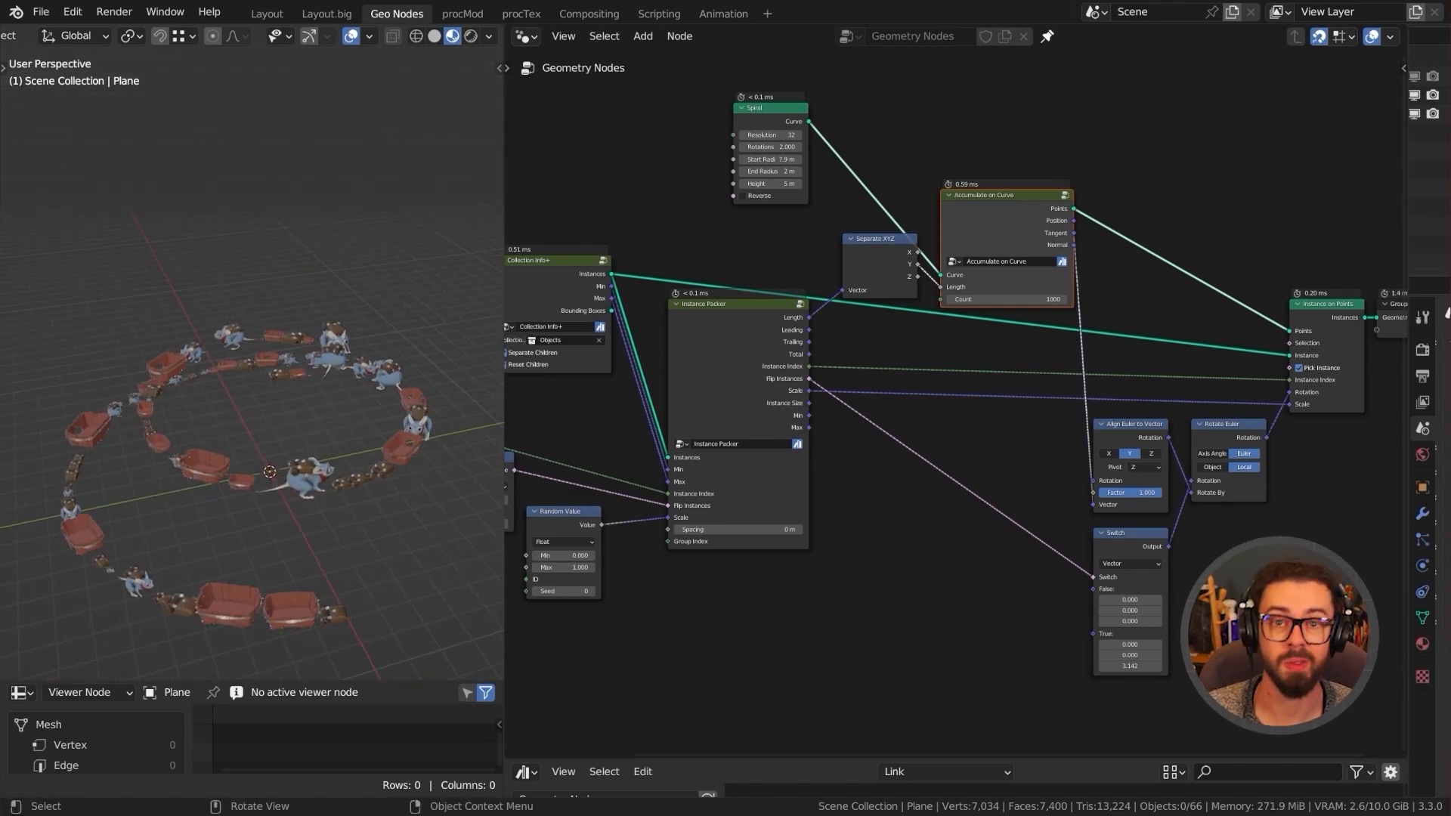